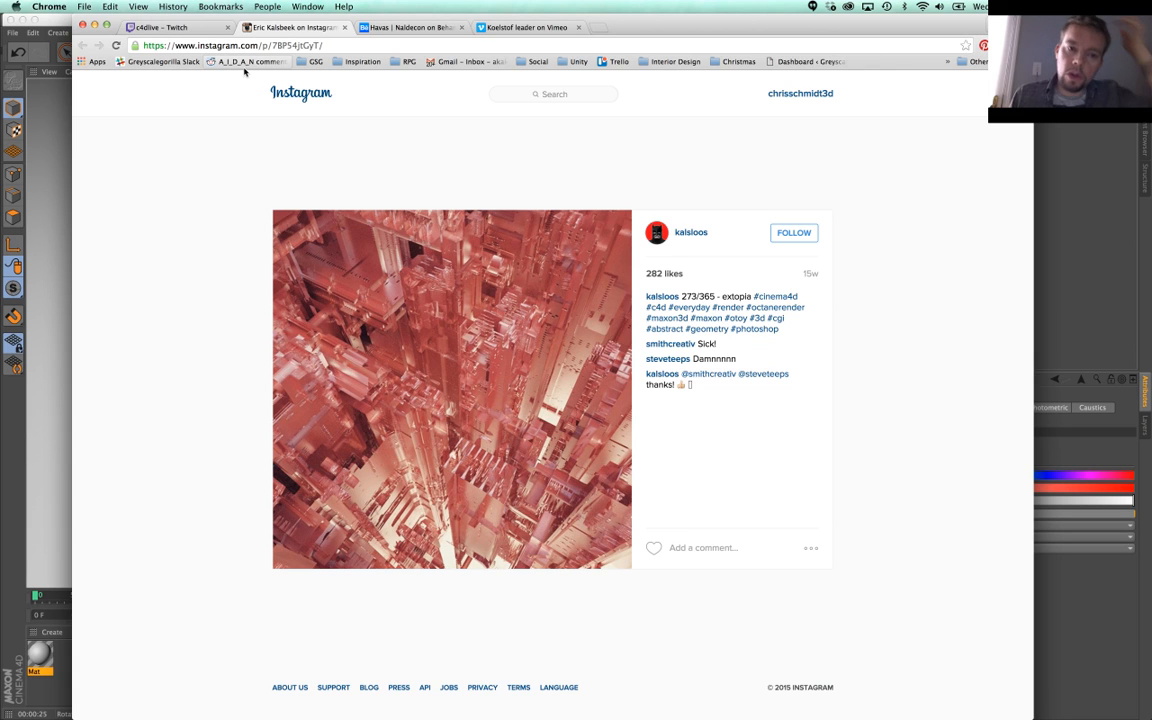
Step: Switch to Cinema 4D and create a new empty project
{"action": "left_click", "coordinate": [160, 25]}
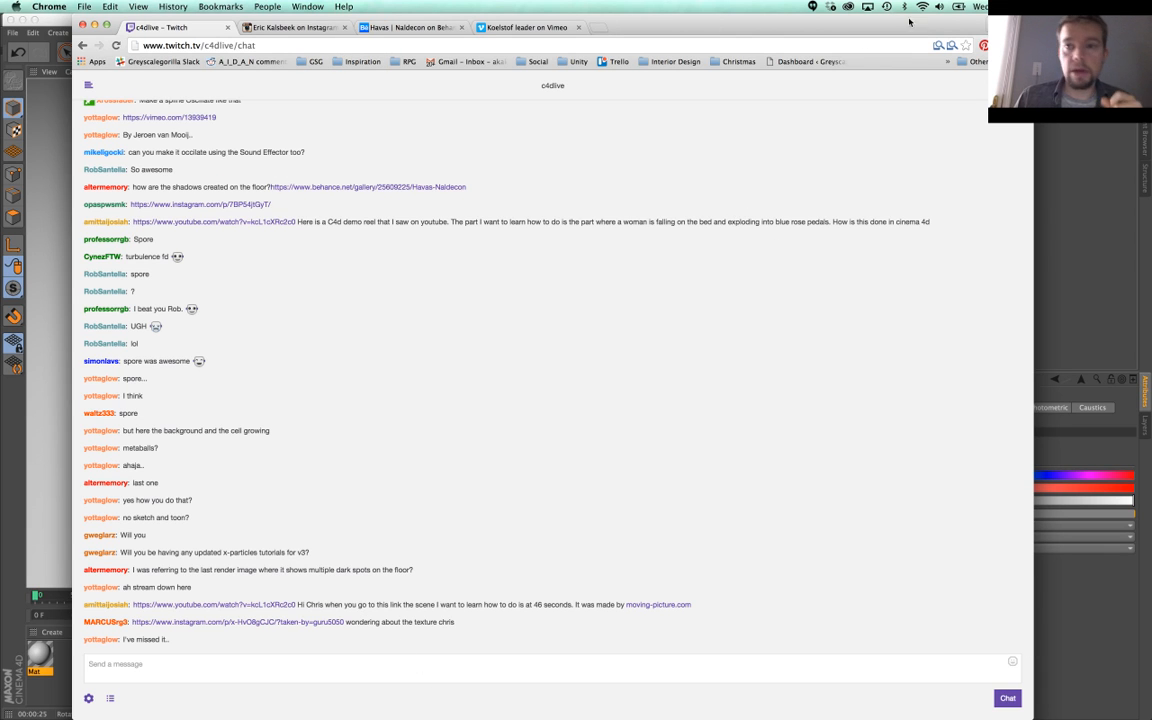
{"action": "key", "text": "super+Tab"}
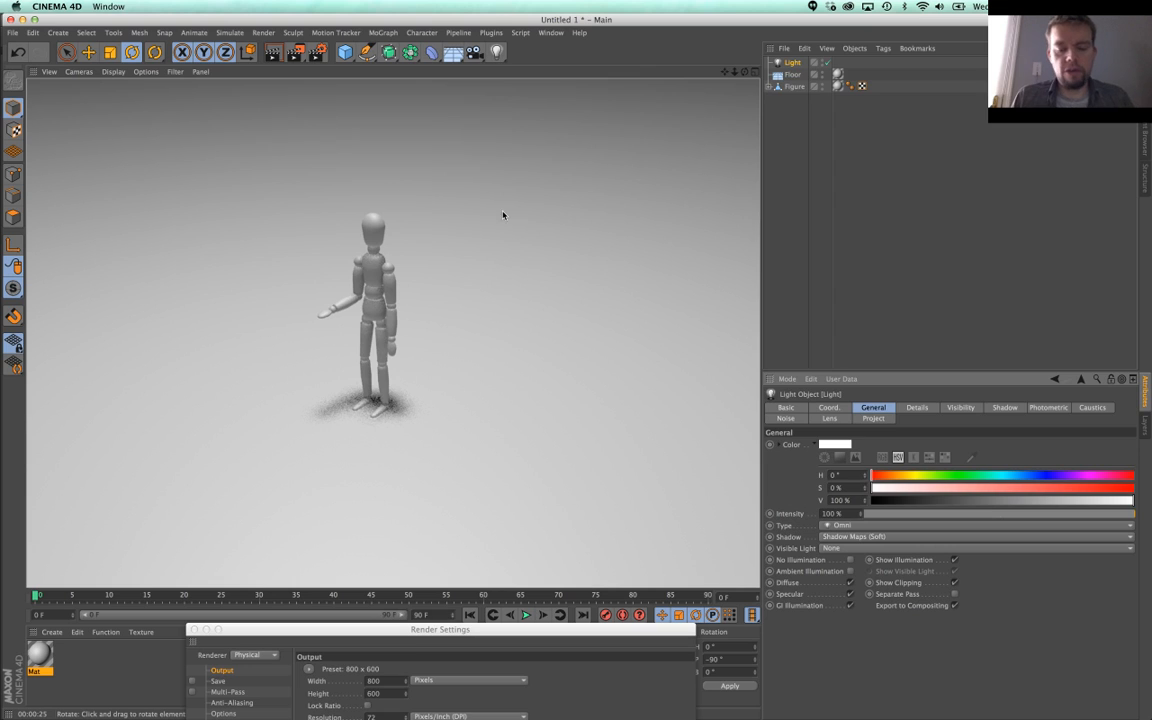
{"action": "key", "text": "super+n"}
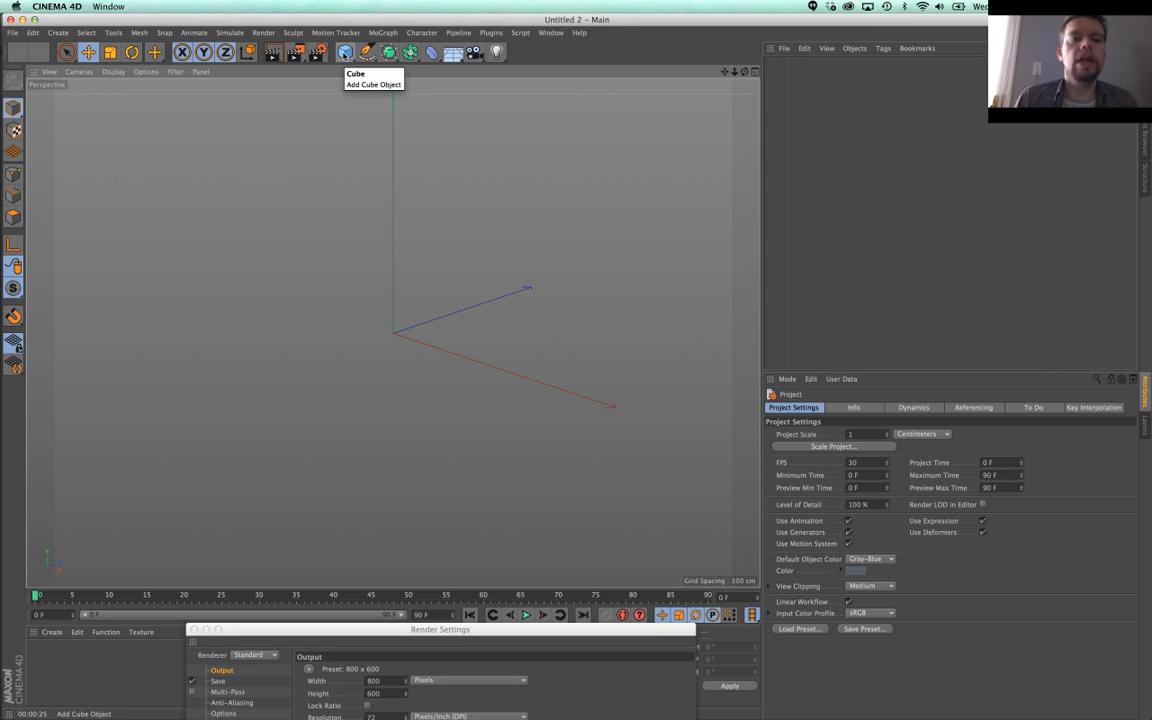
Step: Add a cube with two segments on each axis and make it editable
{"action": "left_click_drag", "start_coordinate": [344, 52], "coordinate": [465, 78]}
{"action": "left_click_drag", "start_coordinate": [502, 212], "coordinate": [457, 296], "text": "alt"}
{"action": "scroll", "coordinate": [518, 253], "scroll_direction": "down", "scroll_amount": 5}
{"action": "middle_click_drag", "start_coordinate": [457, 296], "coordinate": [397, 328], "text": "alt"}
{"action": "right_click_drag", "start_coordinate": [397, 328], "coordinate": [427, 305], "text": "alt"}
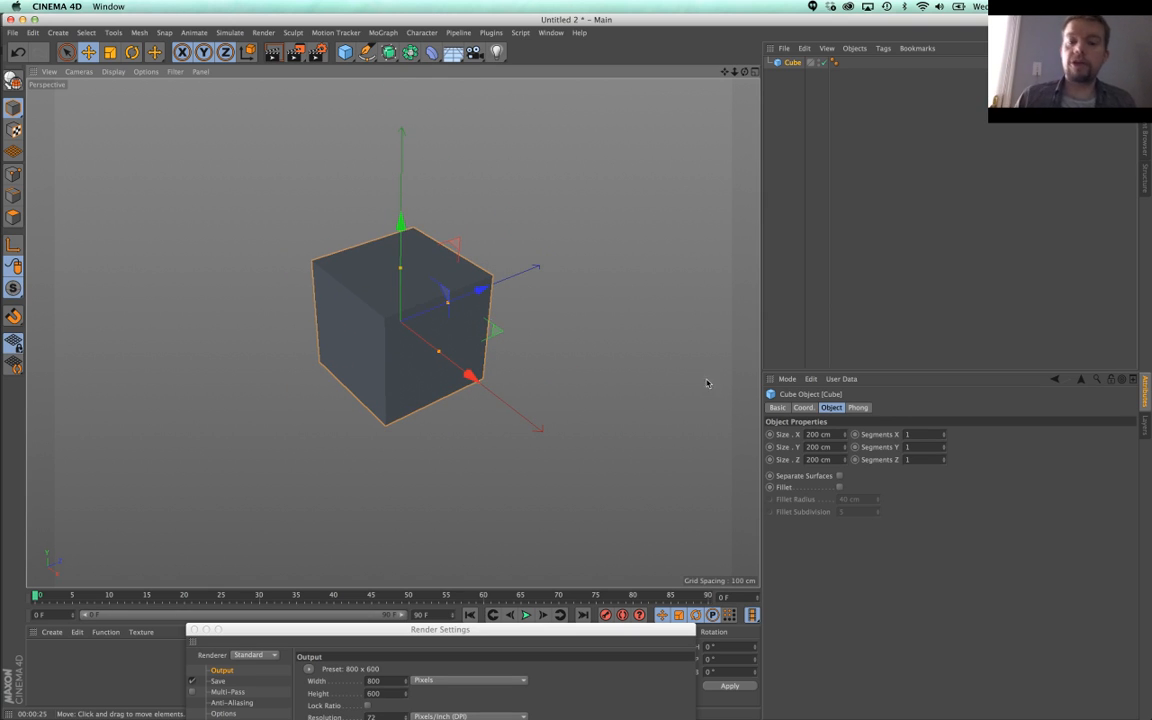
{"action": "left_click", "coordinate": [910, 434]}
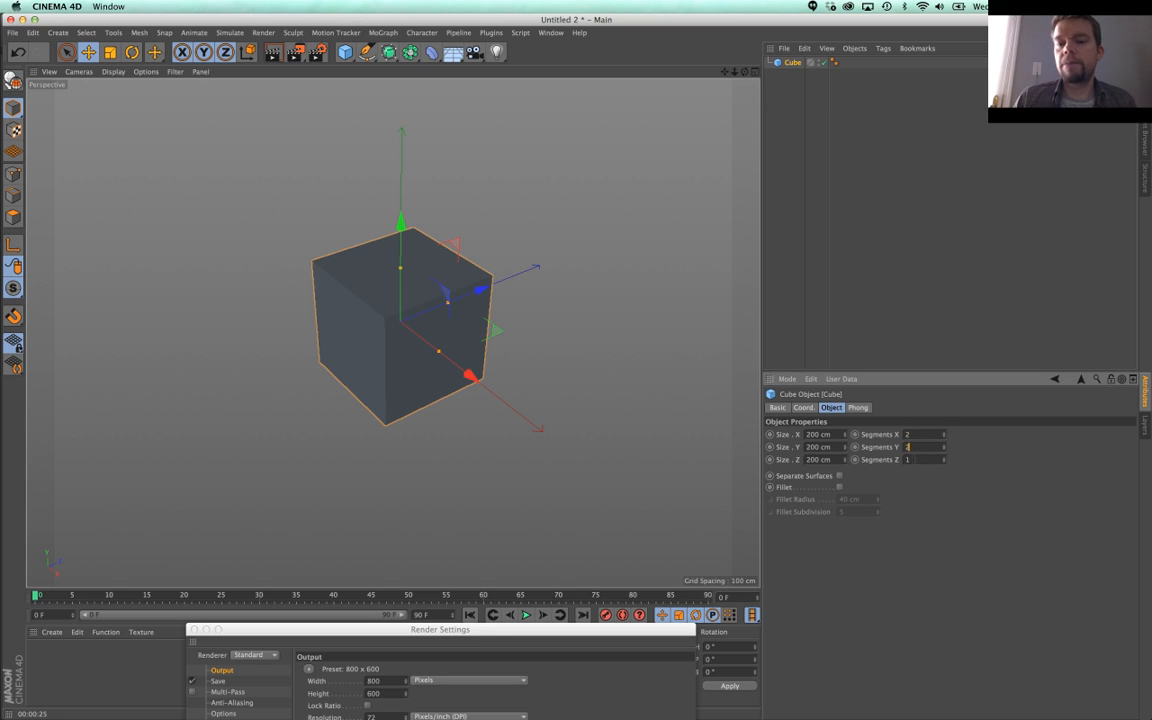
{"action": "key", "text": "c"}
{"action": "left_click_drag", "start_coordinate": [589, 267], "coordinate": [364, 266], "text": "alt"}
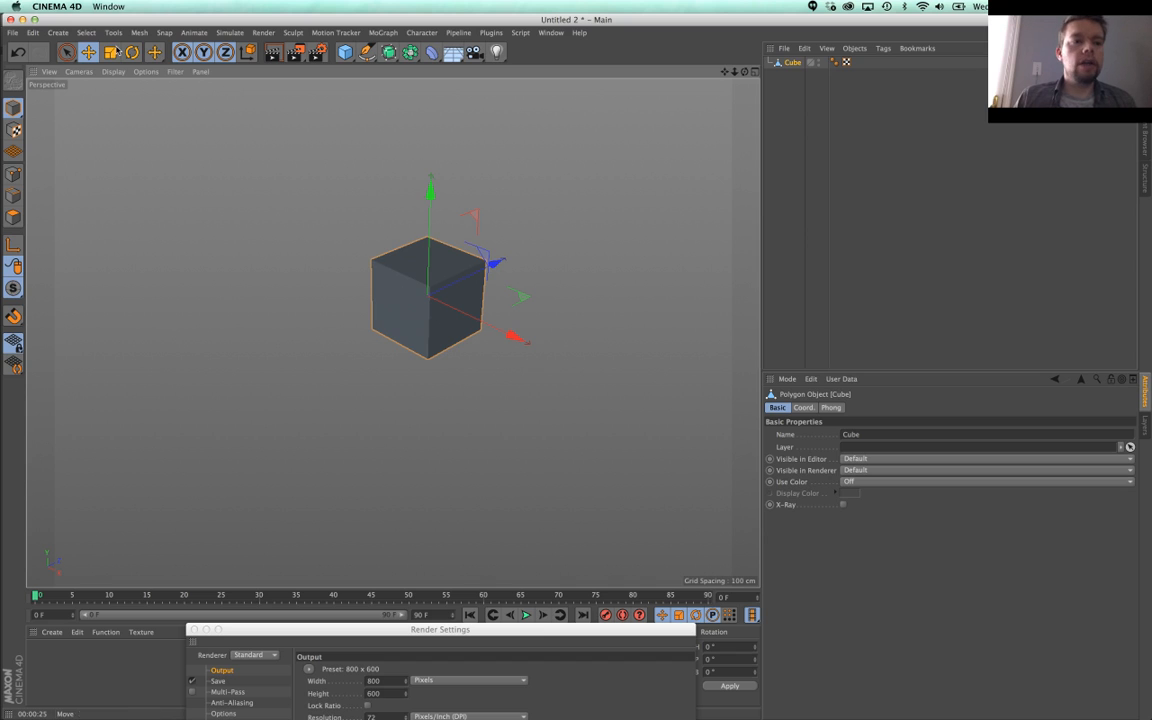
Step: Extrude two adjoining polygons on the cube's top upward by about 530 cm to form a tower
{"action": "left_click", "coordinate": [67, 53]}
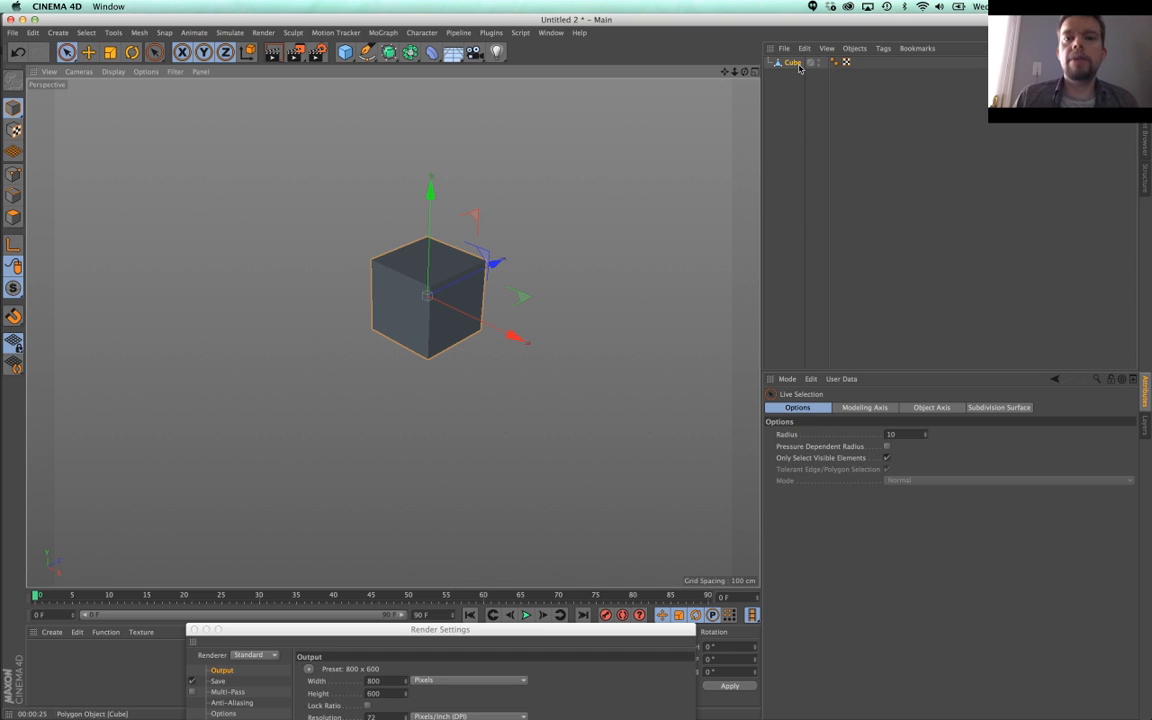
{"action": "left_click", "coordinate": [792, 63]}
{"action": "left_click", "coordinate": [13, 216]}
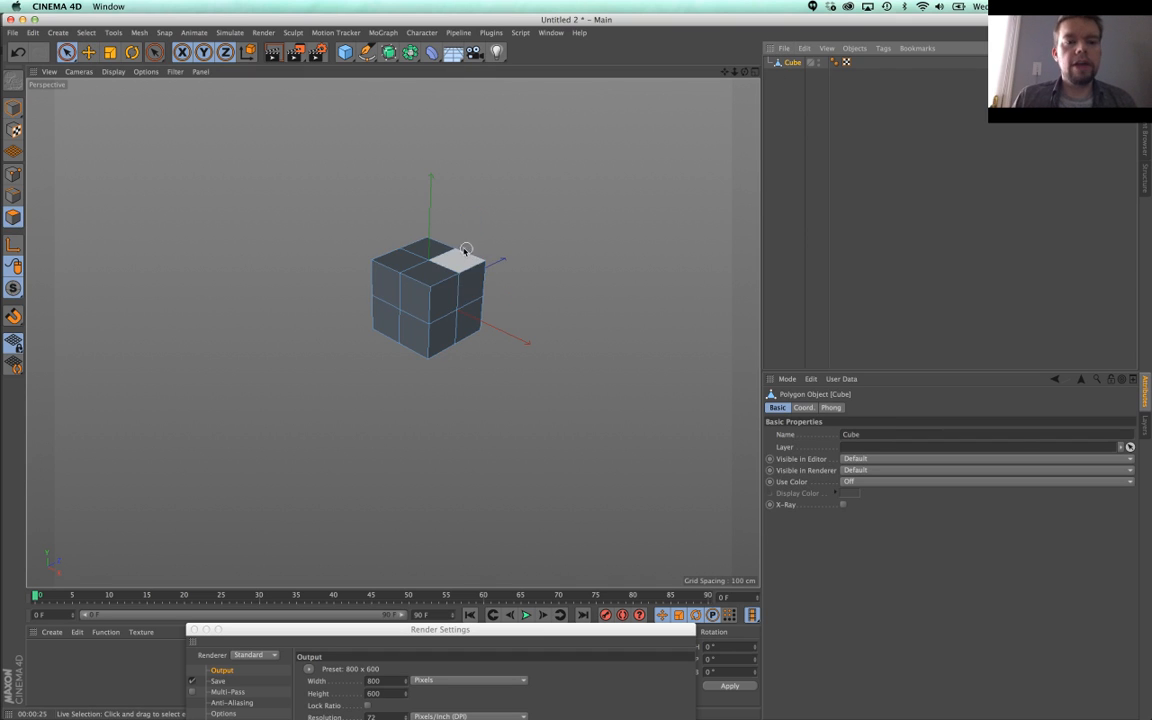
{"action": "middle_click_drag", "start_coordinate": [406, 270], "coordinate": [408, 346], "text": "alt"}
{"action": "left_click", "coordinate": [415, 335]}
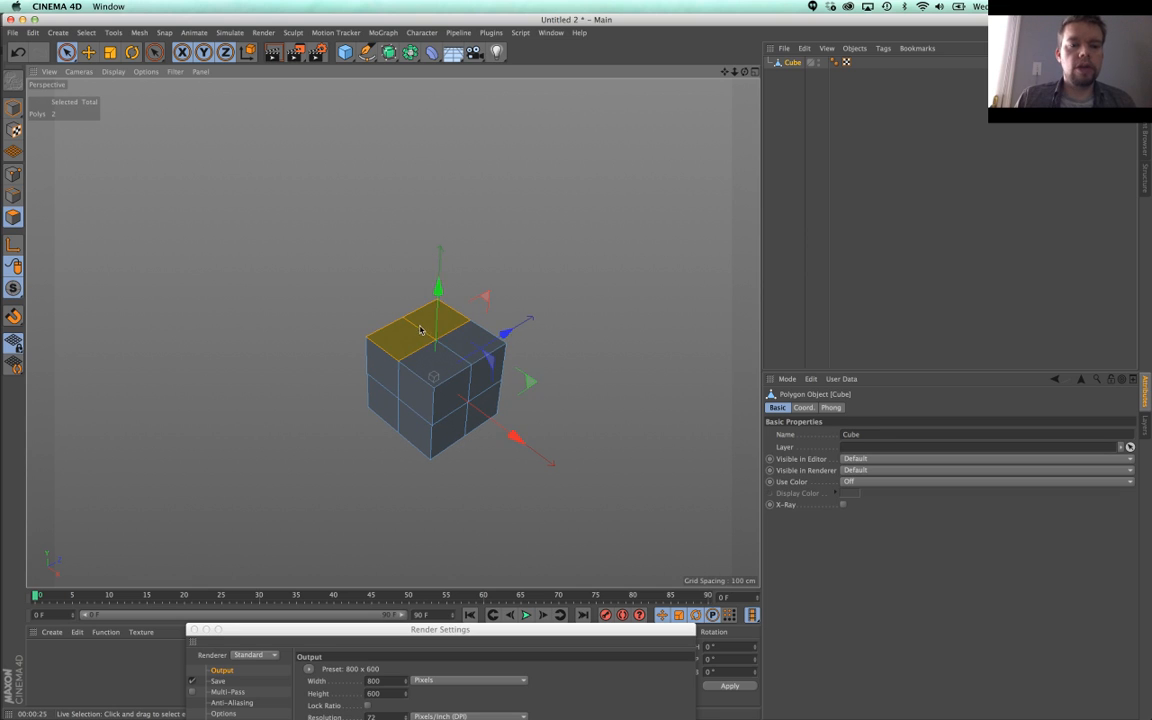
{"action": "key", "text": "d"}
{"action": "left_click_drag", "start_coordinate": [373, 445], "coordinate": [480, 436]}
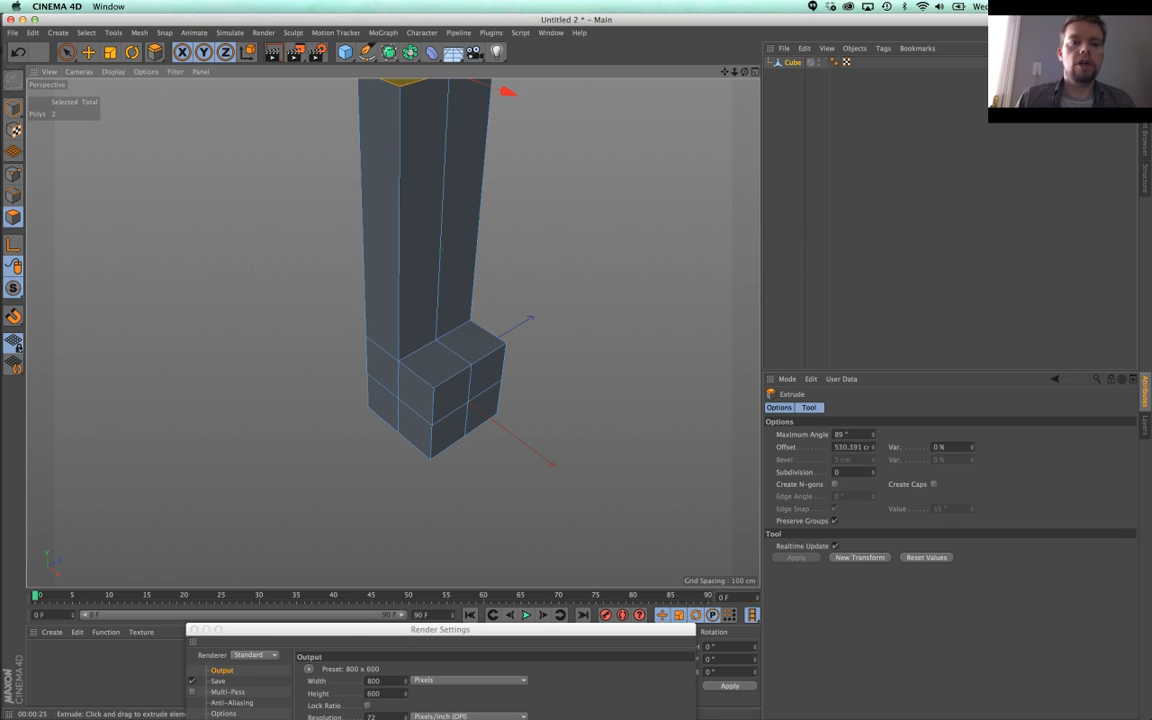
Step: Extrude the three stacked polygons on the tower's narrow side outward to widen it
{"action": "scroll", "coordinate": [563, 396], "scroll_direction": "down", "scroll_amount": 5}
{"action": "middle_click_drag", "start_coordinate": [496, 399], "coordinate": [424, 408], "text": "alt"}
{"action": "key", "text": "space"}
{"action": "left_click_drag", "start_coordinate": [383, 400], "coordinate": [383, 354]}
{"action": "key", "text": "d"}
{"action": "left_click_drag", "start_coordinate": [340, 440], "coordinate": [418, 412]}
Step: Inset the upper polygon on the small block's front by about 20 cm and extrude it inward
{"action": "key", "text": "space"}
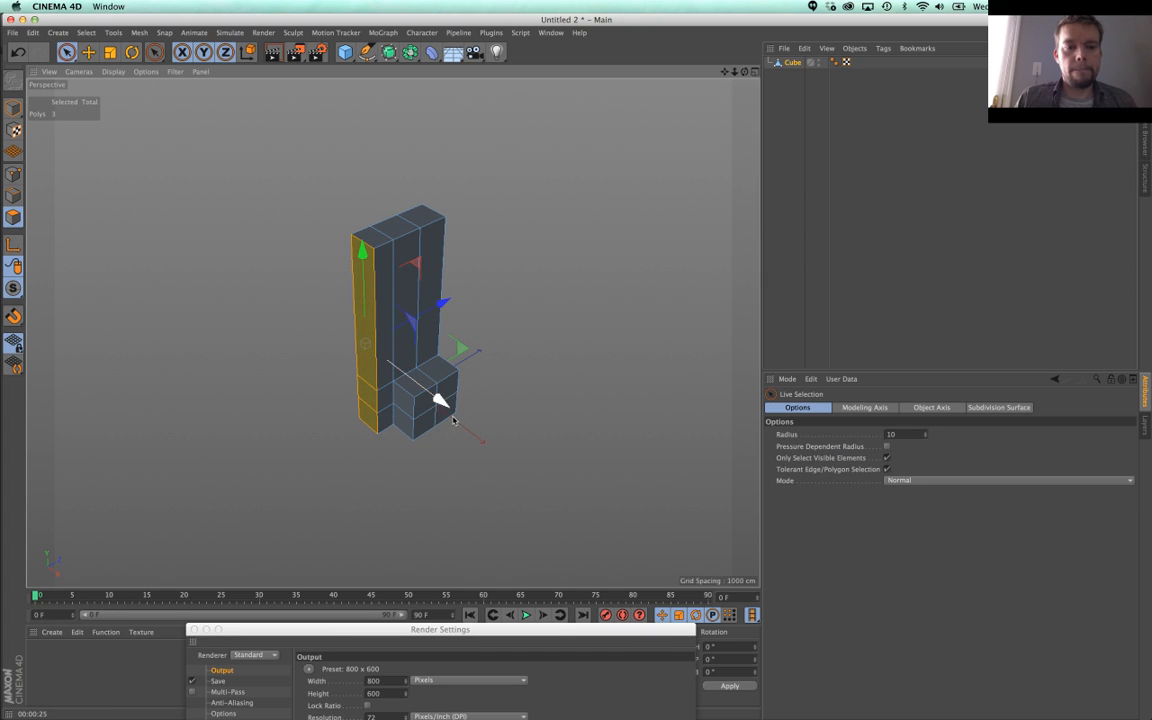
{"action": "left_click_drag", "start_coordinate": [422, 398], "coordinate": [402, 413]}
{"action": "left_click", "coordinate": [402, 413], "text": "ctrl"}
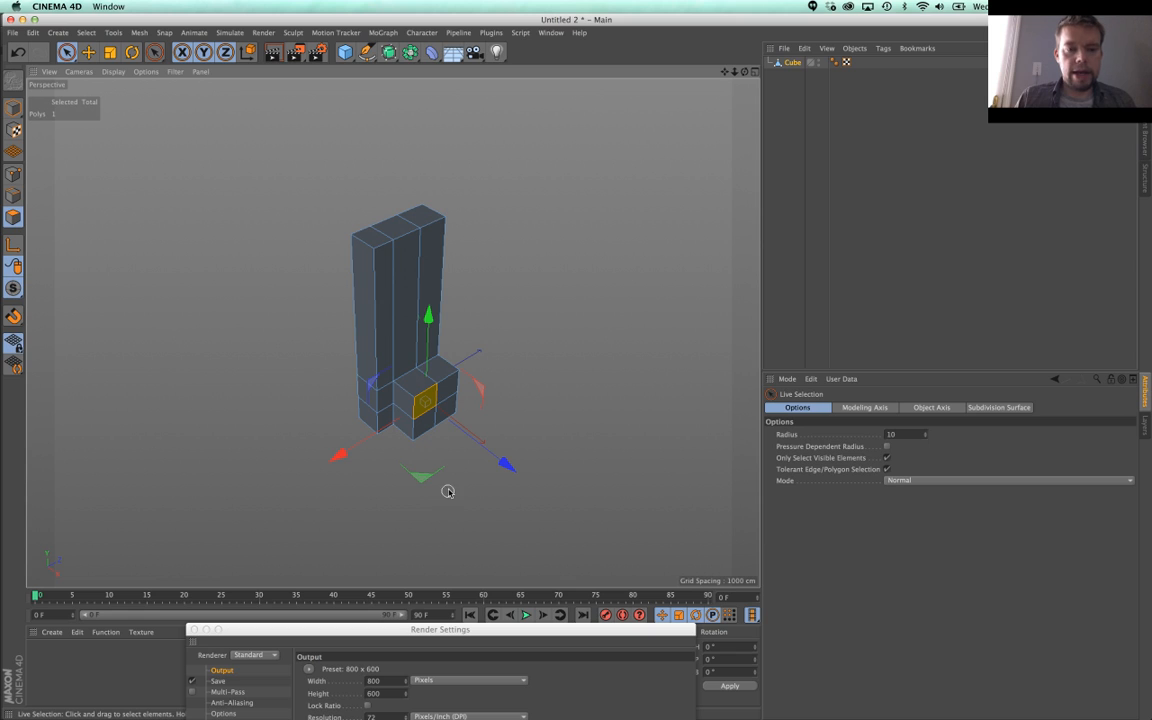
{"action": "key", "text": "i"}
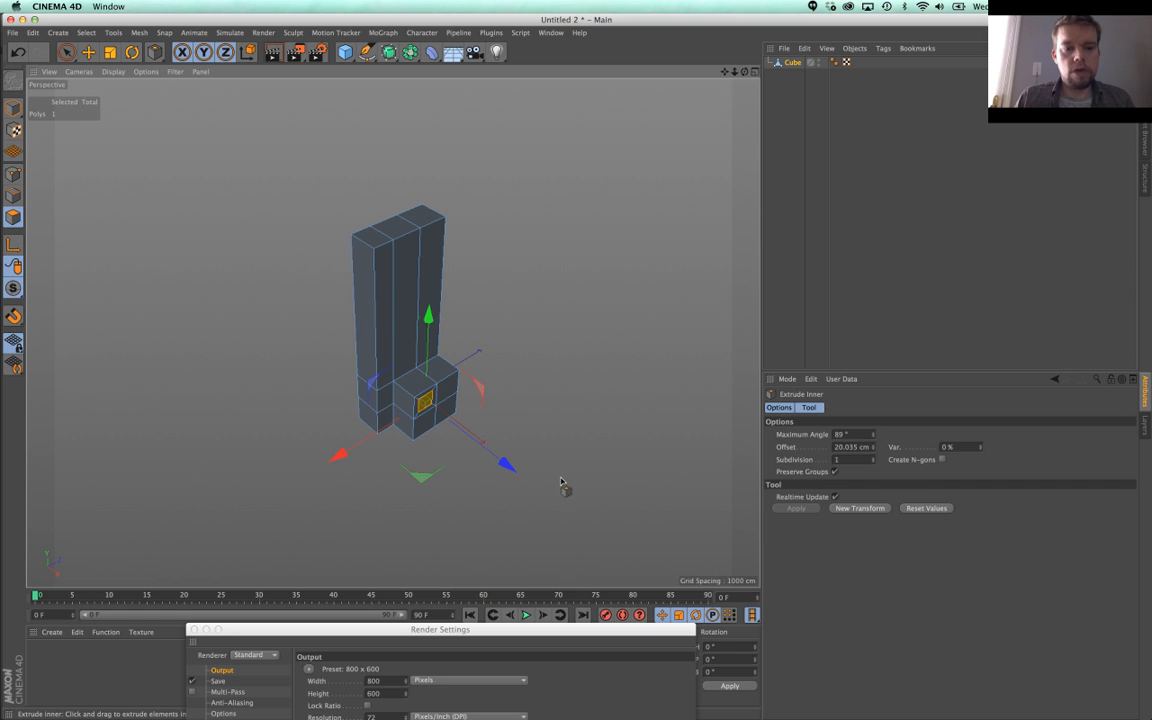
{"action": "key", "text": "d"}
Step: Inset the two tall polygons above the block individually with Preserve Groups off, and extrude them inward by about 9.5 cm
{"action": "key", "text": "9"}
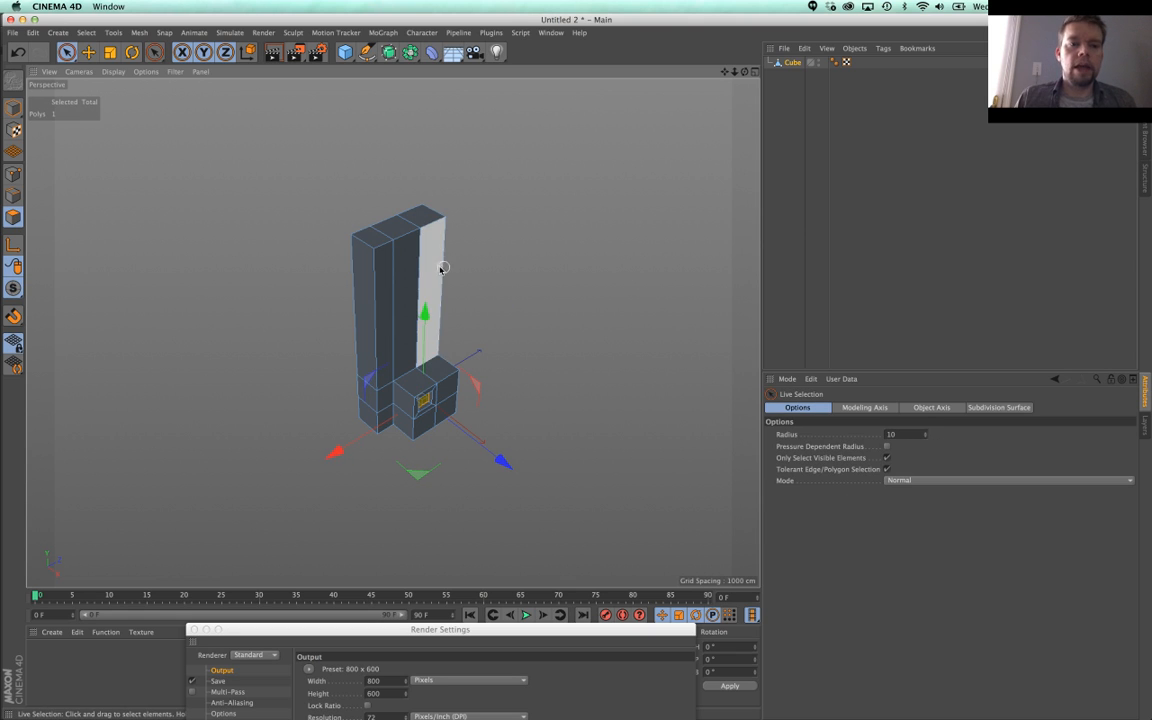
{"action": "left_click", "coordinate": [430, 268], "text": "shift"}
{"action": "key", "text": "i"}
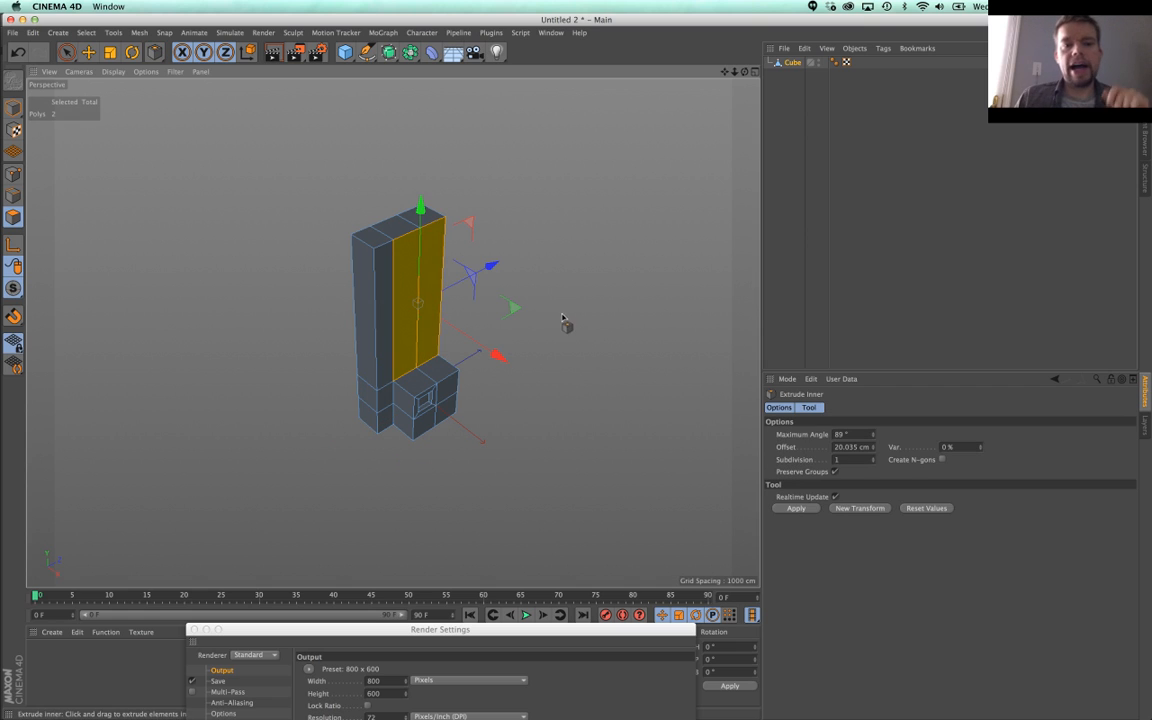
{"action": "left_click", "coordinate": [835, 473]}
{"action": "left_click_drag", "start_coordinate": [657, 363], "coordinate": [649, 352]}
{"action": "key", "text": "d"}
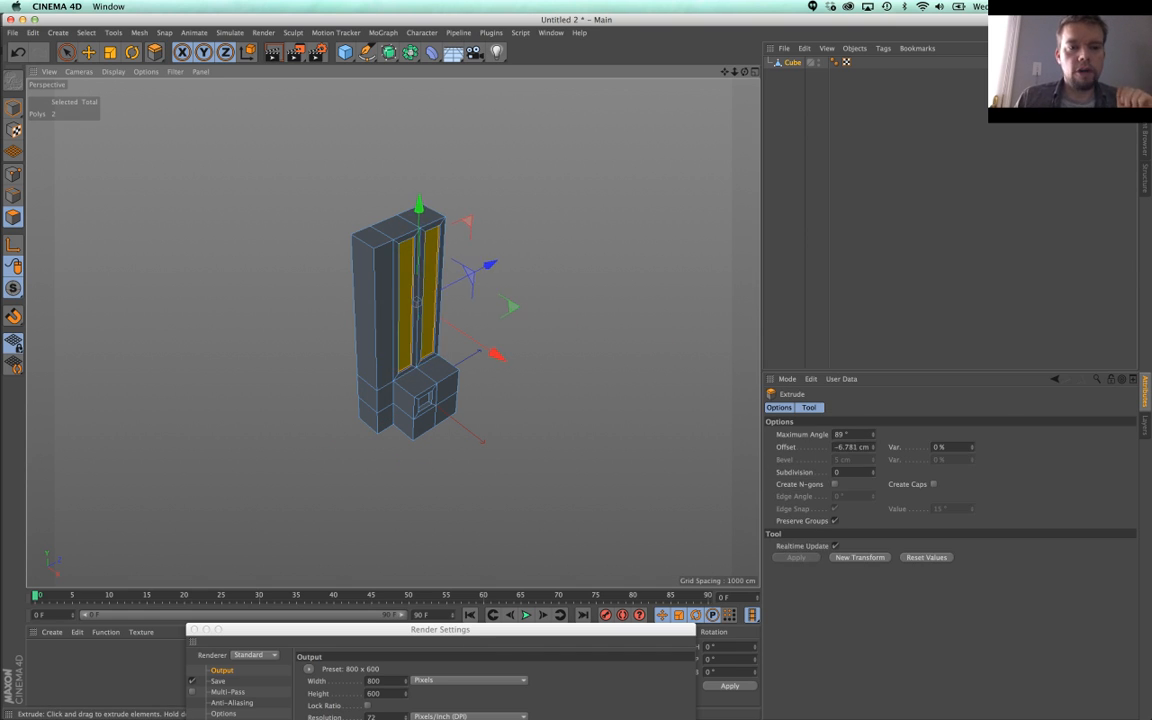
Step: Extrude the three polygons on top of the tower upward by about 406 cm
{"action": "key", "text": "9"}
{"action": "left_click", "coordinate": [404, 220]}
{"action": "key", "text": "d"}
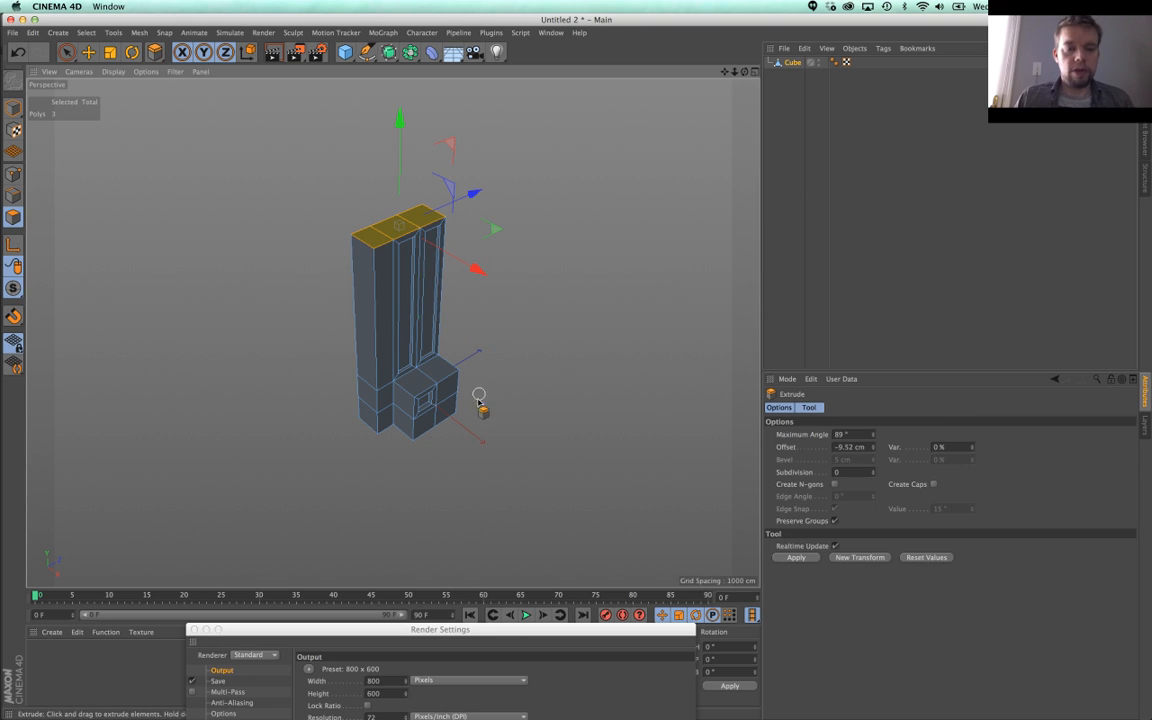
{"action": "left_click_drag", "start_coordinate": [466, 426], "coordinate": [630, 426]}
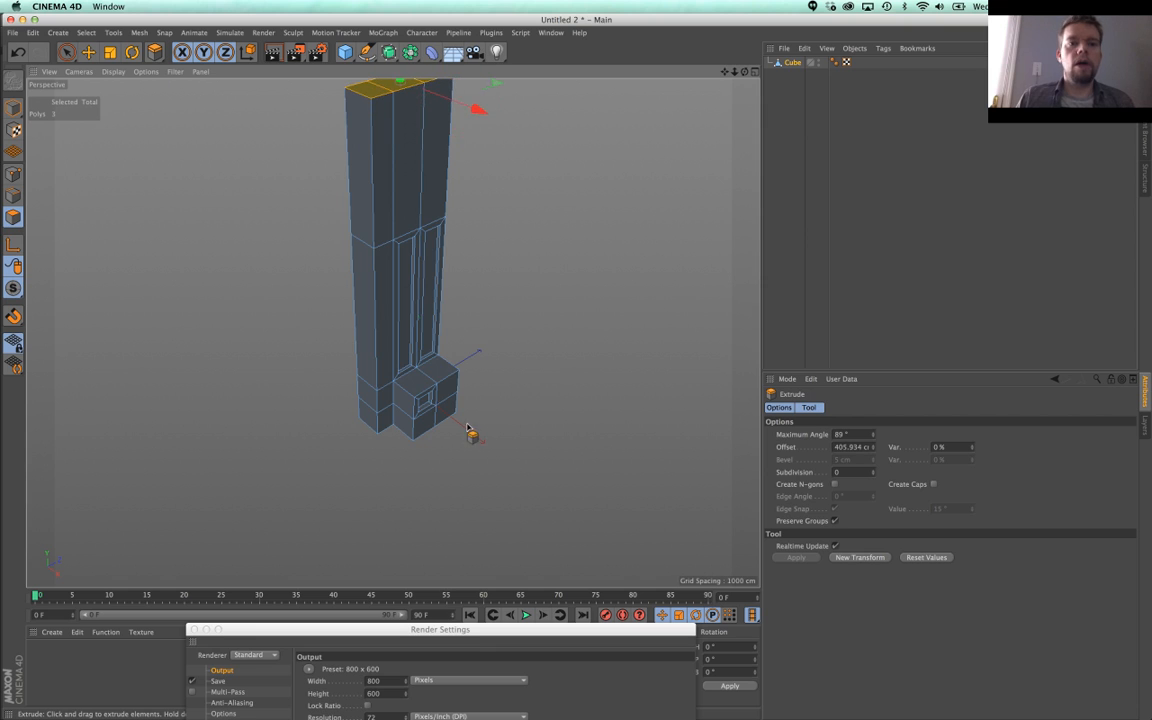
Step: Extrude two polygons on the underside of the small block downward by about 587 cm
{"action": "middle_click_drag", "start_coordinate": [467, 404], "coordinate": [460, 476], "text": "alt"}
{"action": "left_click_drag", "start_coordinate": [460, 476], "coordinate": [436, 236], "text": "alt"}
{"action": "right_click_drag", "start_coordinate": [399, 332], "coordinate": [460, 330], "text": "alt"}
{"action": "key", "text": "space"}
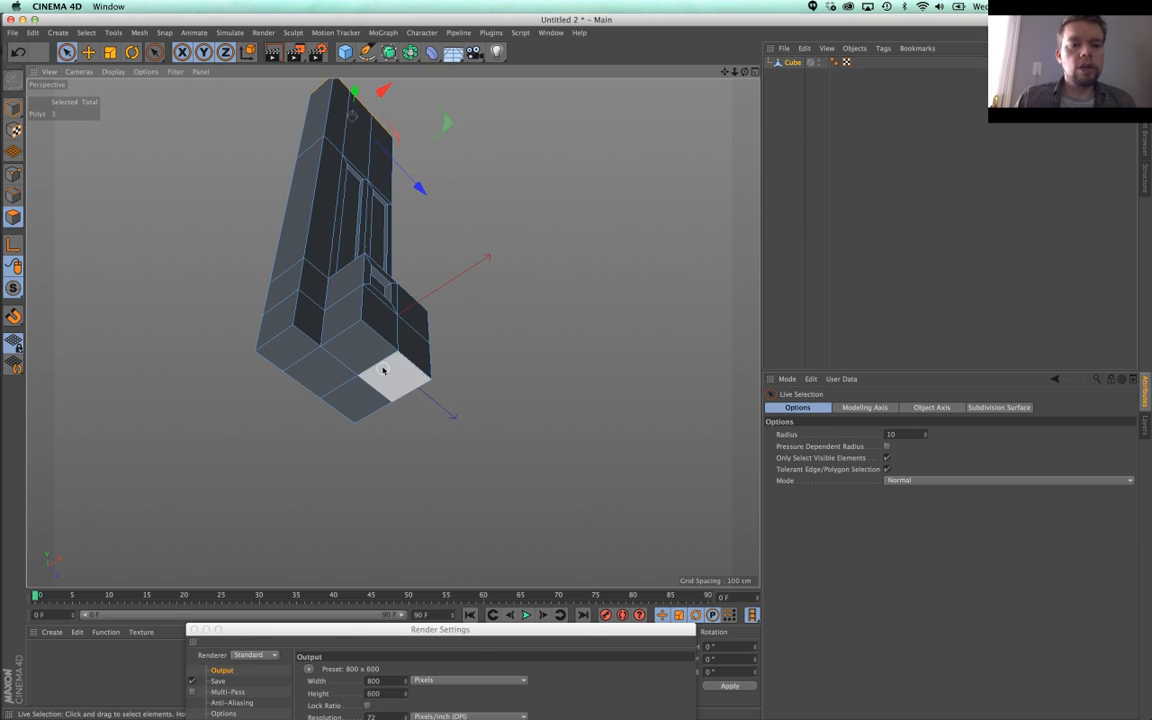
{"action": "left_click_drag", "start_coordinate": [383, 370], "coordinate": [376, 360]}
{"action": "key", "text": "d"}
{"action": "left_click_drag", "start_coordinate": [357, 461], "coordinate": [378, 448]}
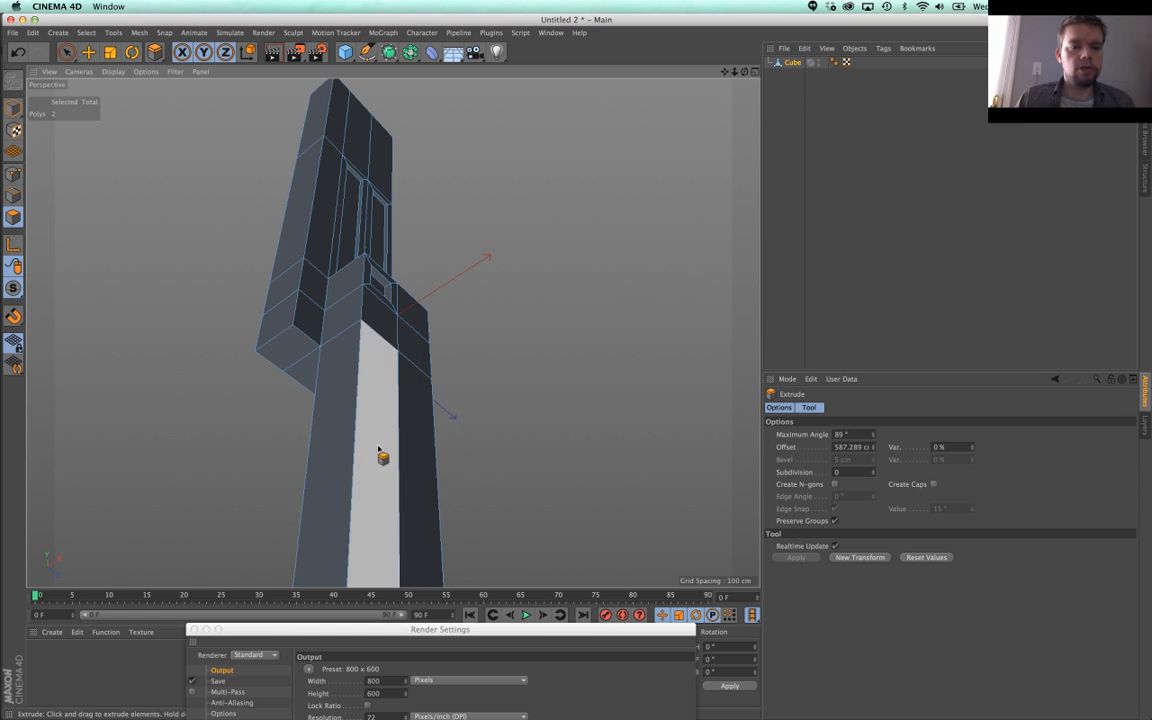
Step: Extrude the four polygons on the small block's side outward by about 166 cm
{"action": "right_click_drag", "start_coordinate": [378, 448], "coordinate": [347, 450], "text": "alt"}
{"action": "left_click_drag", "start_coordinate": [347, 450], "coordinate": [266, 538], "text": "alt"}
{"action": "right_click_drag", "start_coordinate": [371, 418], "coordinate": [344, 421], "text": "alt"}
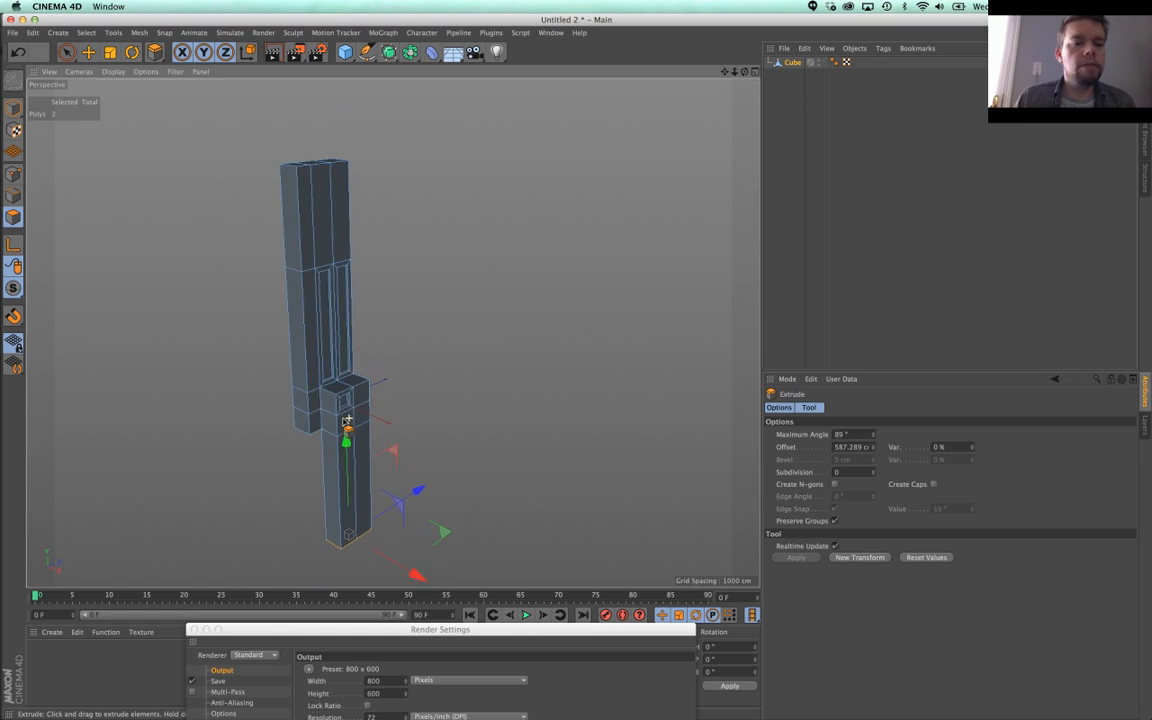
{"action": "left_click_drag", "start_coordinate": [346, 420], "coordinate": [263, 444], "text": "alt"}
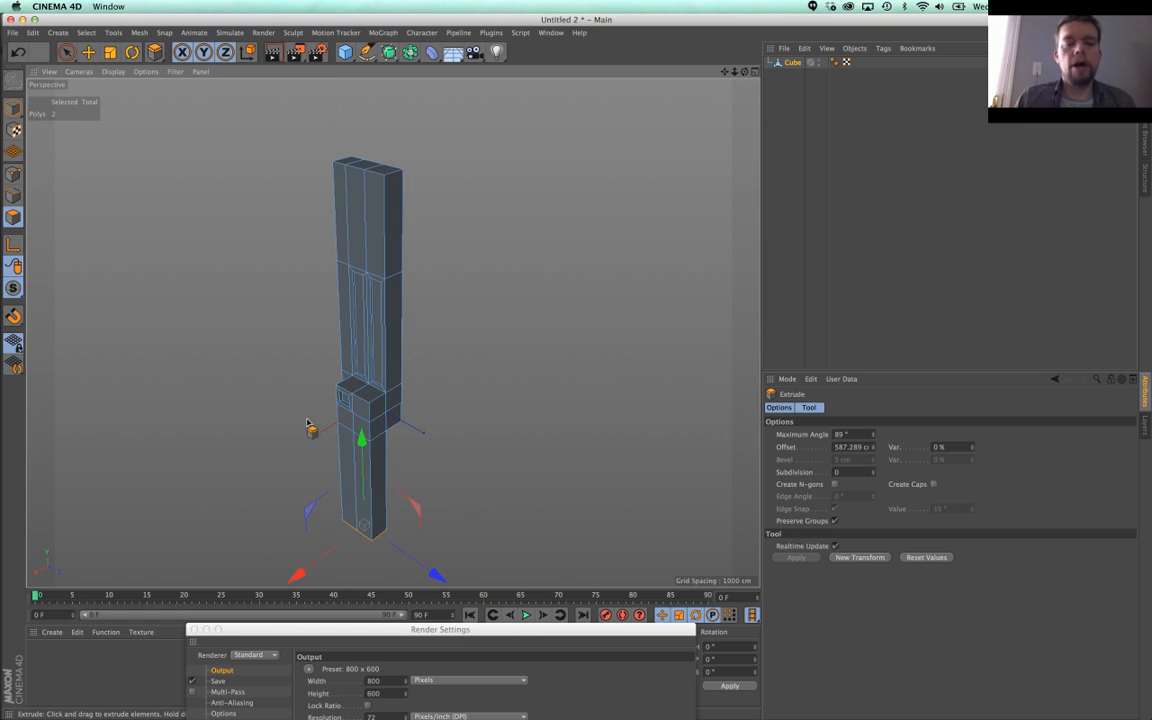
{"action": "right_click_drag", "start_coordinate": [308, 424], "coordinate": [419, 363], "text": "alt"}
{"action": "key", "text": "space"}
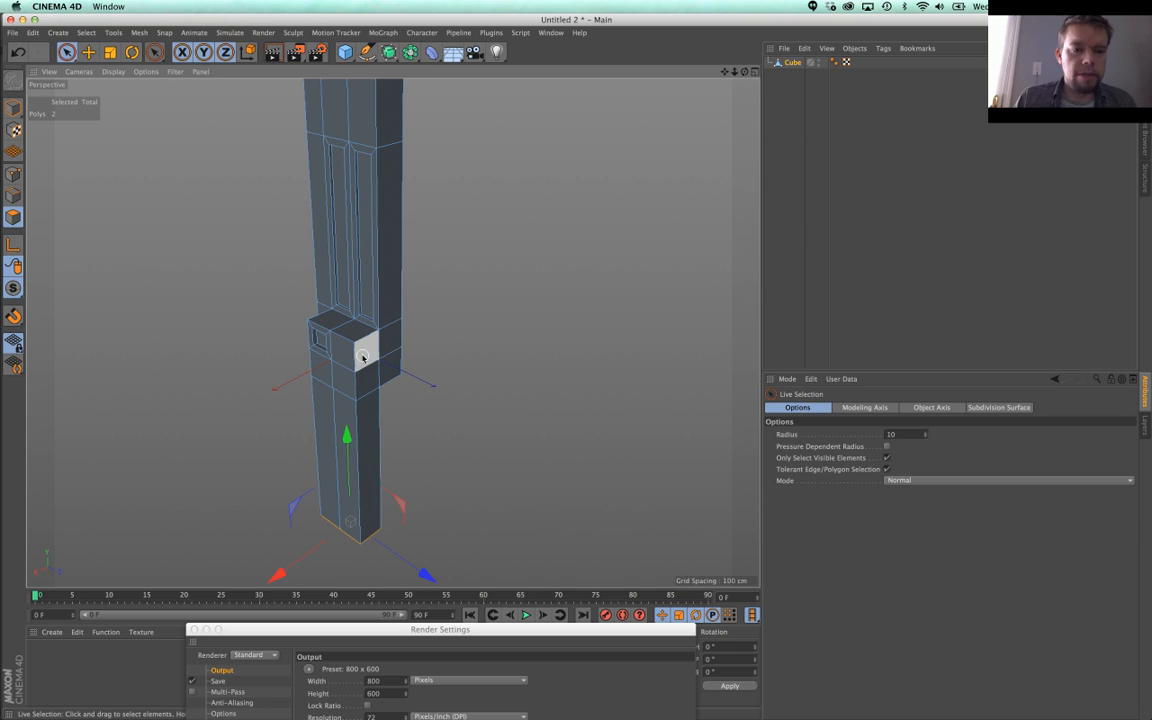
{"action": "left_click", "coordinate": [363, 357]}
{"action": "key", "text": "space"}
{"action": "left_click_drag", "start_coordinate": [370, 360], "coordinate": [413, 443]}
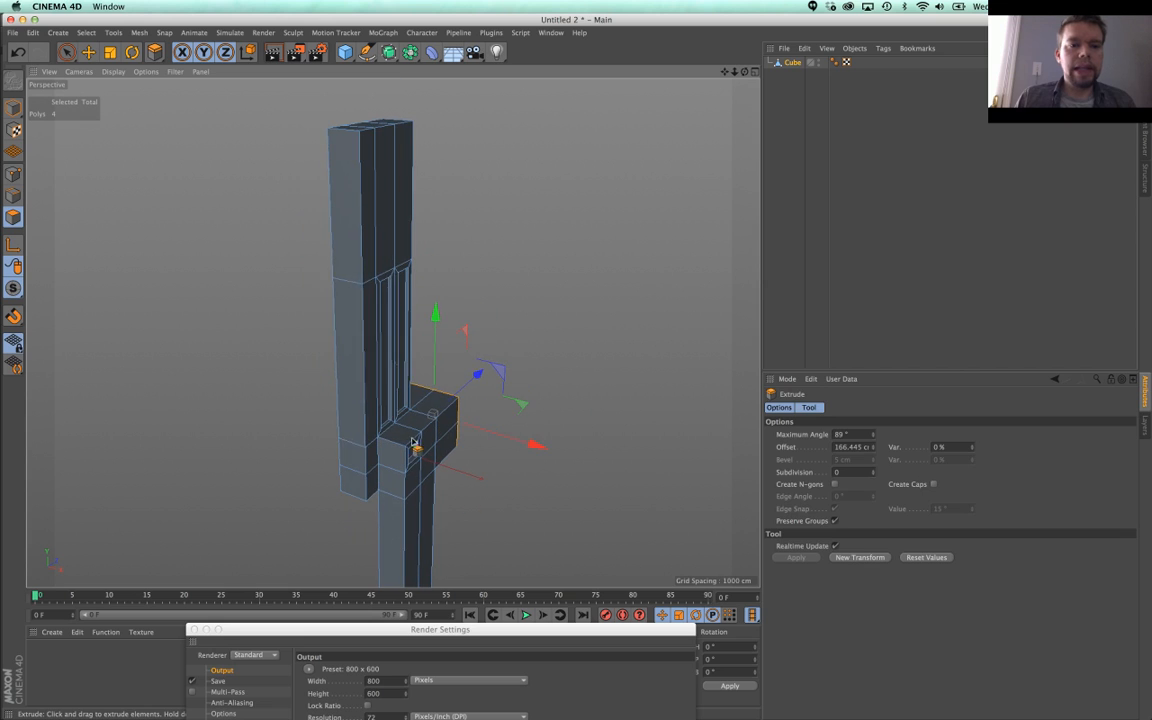
Step: Inset the three lower polygons on the tower's narrow side individually and extrude them inward
{"action": "key", "text": "space"}
{"action": "left_click_drag", "start_coordinate": [330, 291], "coordinate": [337, 391]}
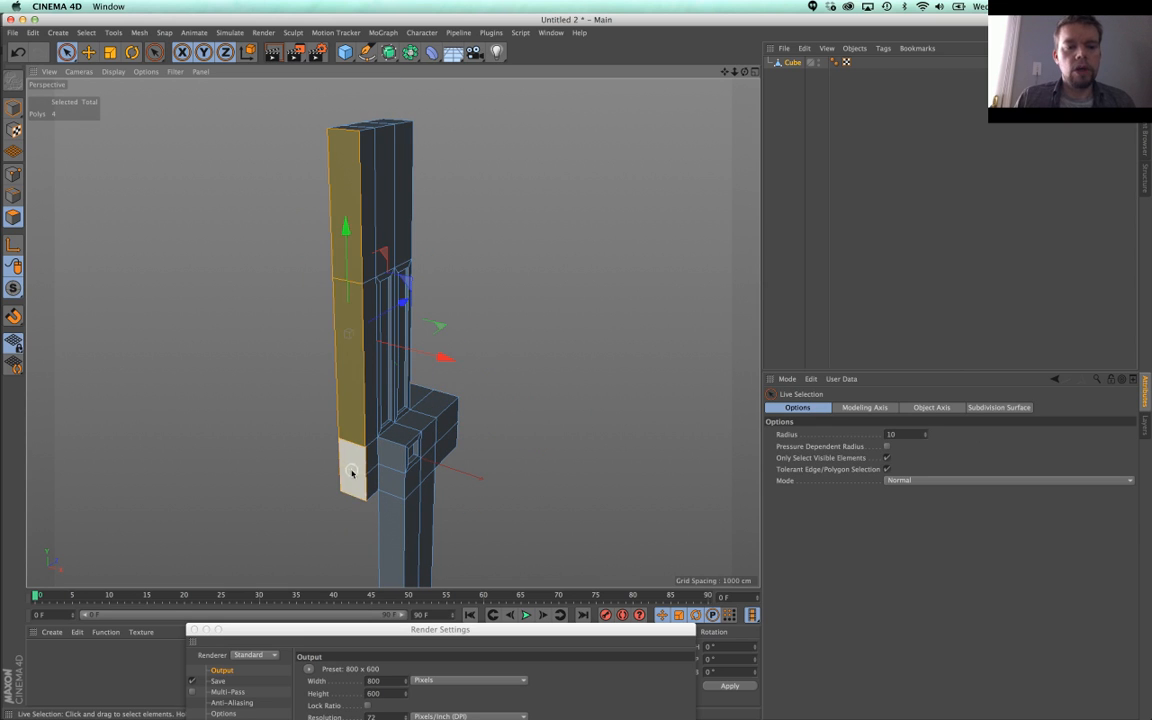
{"action": "mouse_move", "coordinate": [351, 473]}
{"action": "left_mouse_down"}
{"action": "mouse_move", "coordinate": [352, 428]}
{"action": "mouse_move", "coordinate": [324, 460]}
{"action": "mouse_move", "coordinate": [345, 481]}
{"action": "left_mouse_up"}
{"action": "key", "text": "d"}
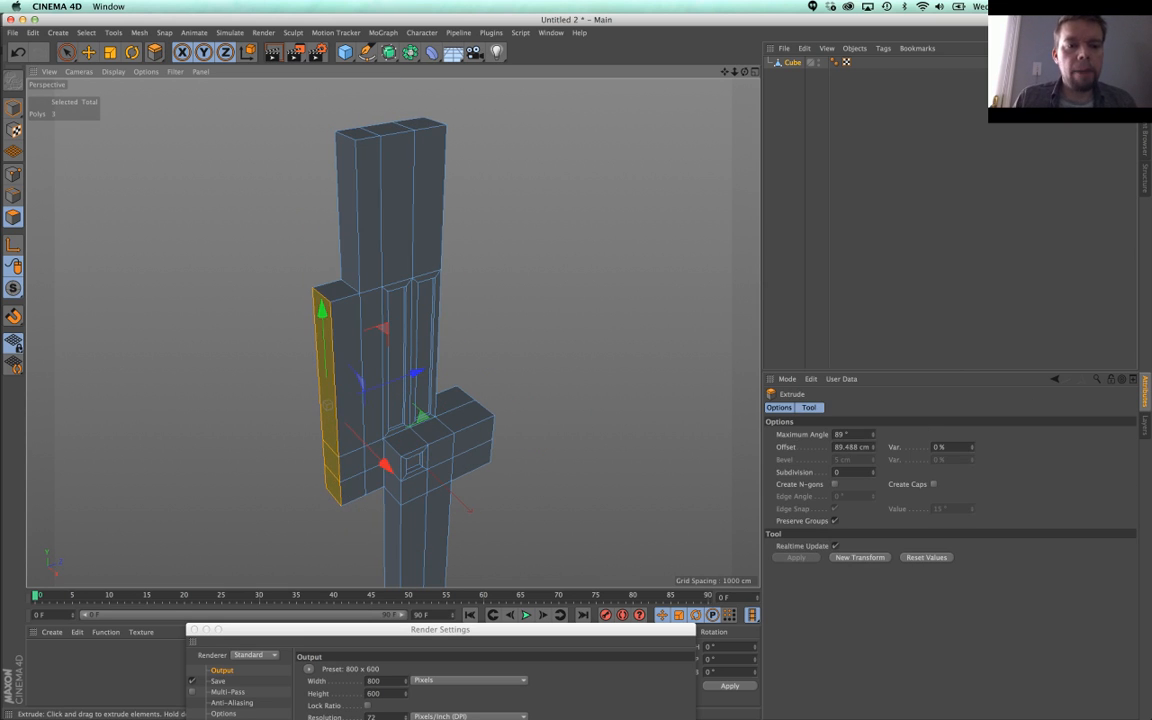
{"action": "left_click_drag", "start_coordinate": [327, 405], "coordinate": [387, 416]}
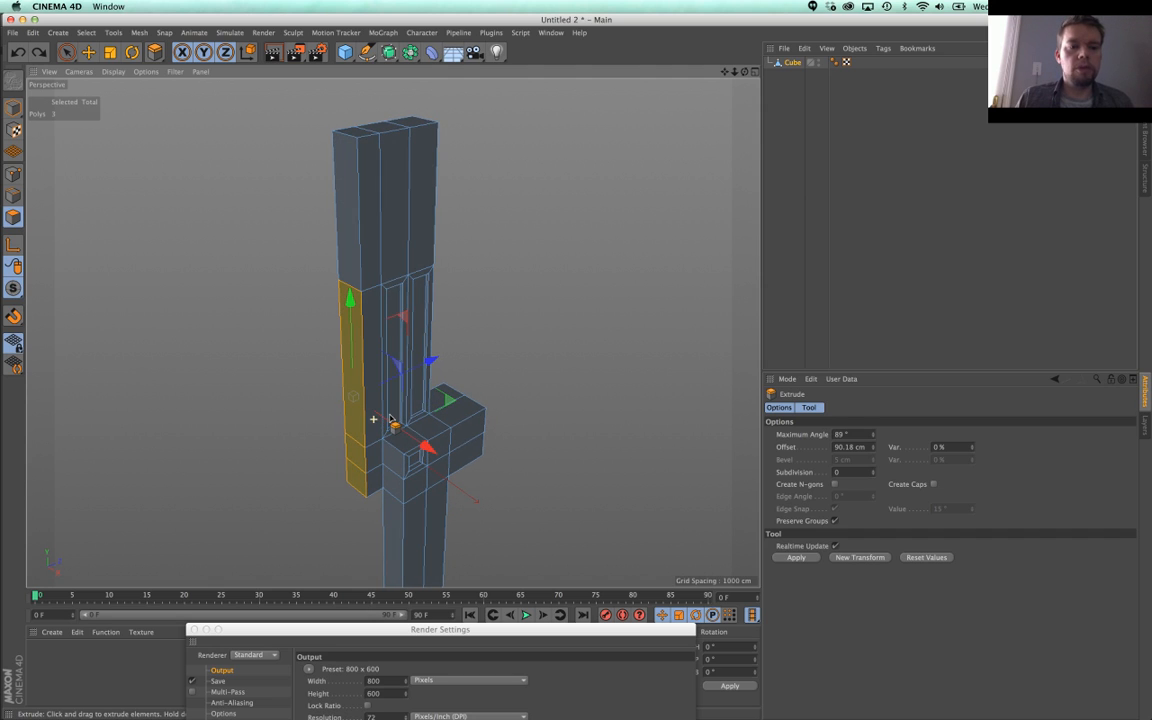
{"action": "key", "text": "i"}
{"action": "left_click_drag", "start_coordinate": [539, 404], "coordinate": [505, 405]}
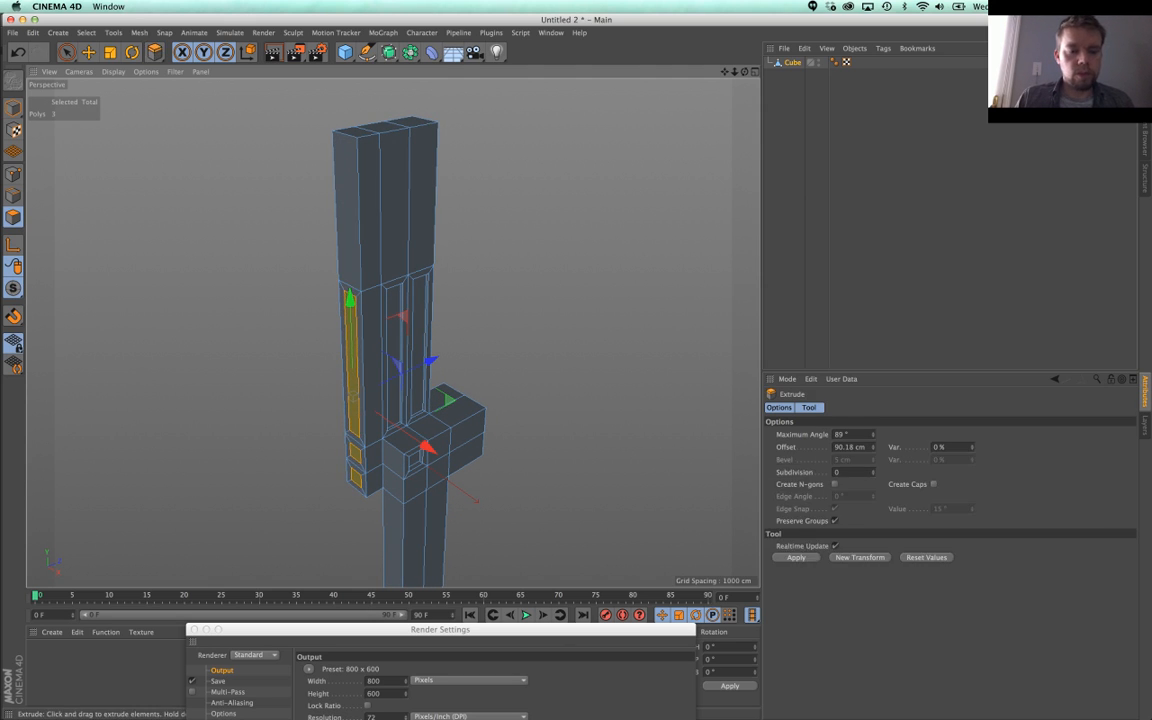
Step: Lower the three polygons on top of the tower to shorten its uppermost section
{"action": "key", "text": "9"}
{"action": "left_click", "coordinate": [401, 150]}
{"action": "left_click_drag", "start_coordinate": [401, 150], "coordinate": [399, 142], "text": "alt"}
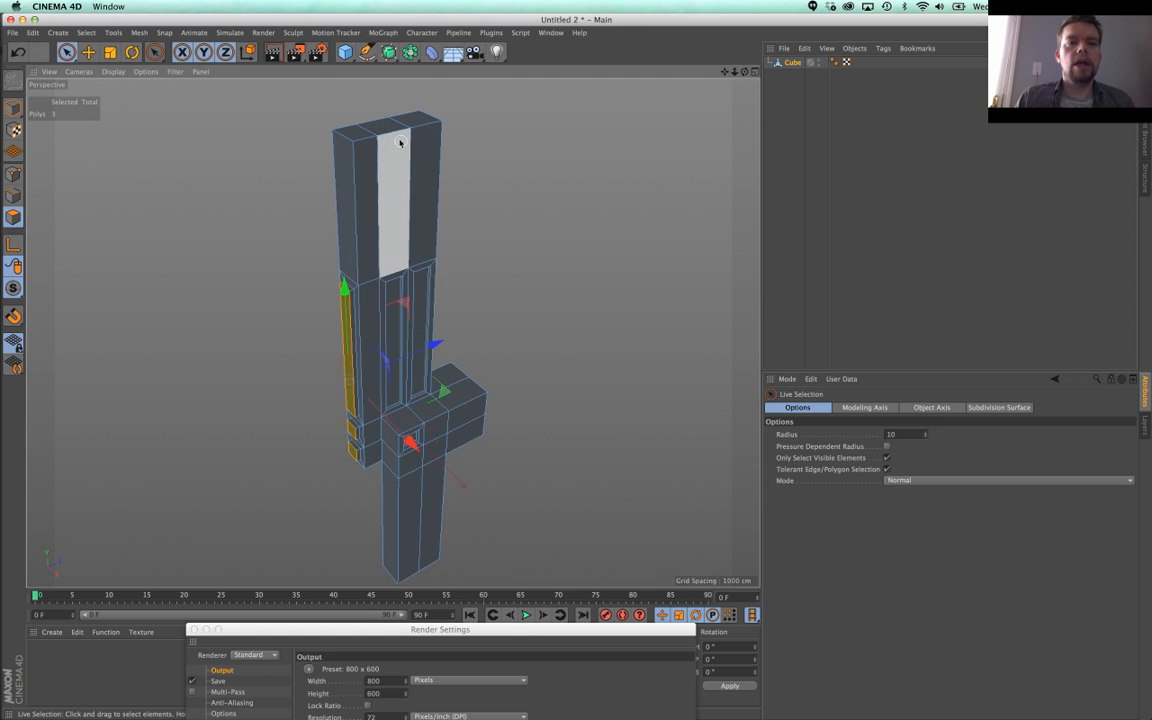
{"action": "middle_click_drag", "start_coordinate": [399, 142], "coordinate": [404, 222], "text": "alt"}
{"action": "left_click", "coordinate": [421, 282]}
{"action": "left_click", "coordinate": [404, 185]}
{"action": "left_click", "coordinate": [406, 204]}
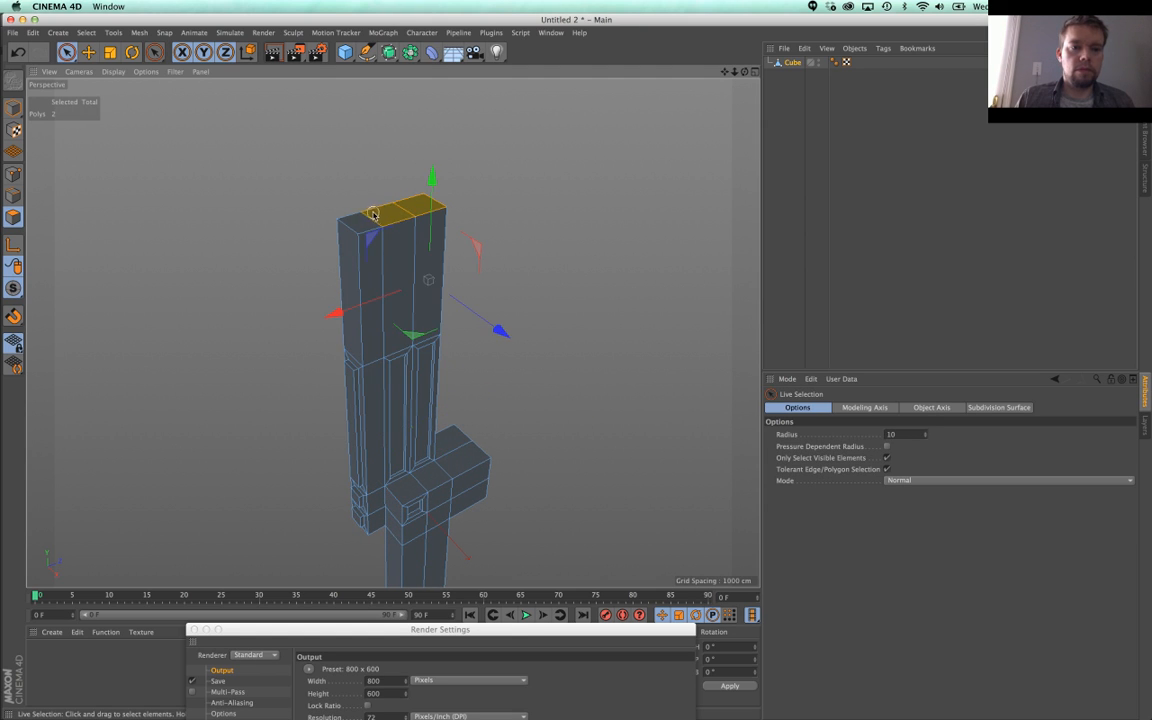
{"action": "left_click_drag", "start_coordinate": [392, 148], "coordinate": [482, 280]}
Step: Extrude the tower's top polygons upward by about 104 cm and repeat the same extrusion four more times
{"action": "key", "text": "d"}
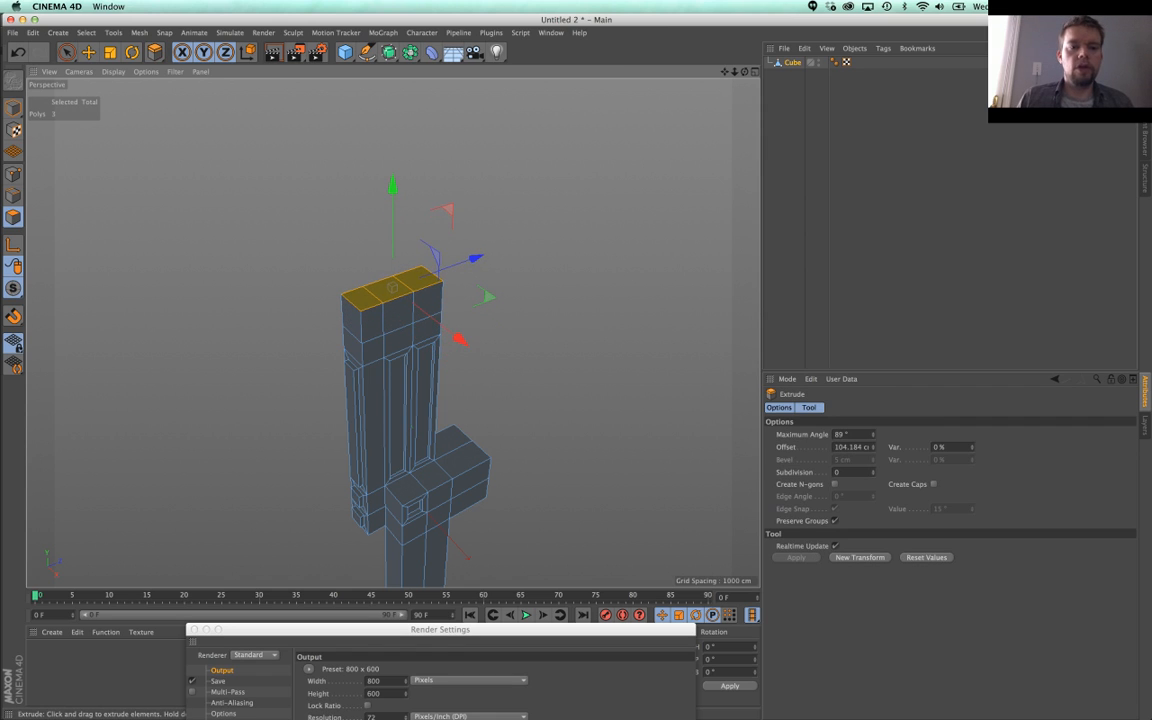
{"action": "left_click", "coordinate": [873, 562]}
{"action": "left_click", "coordinate": [873, 562]}
{"action": "left_click", "coordinate": [873, 562]}
{"action": "left_click", "coordinate": [873, 562]}
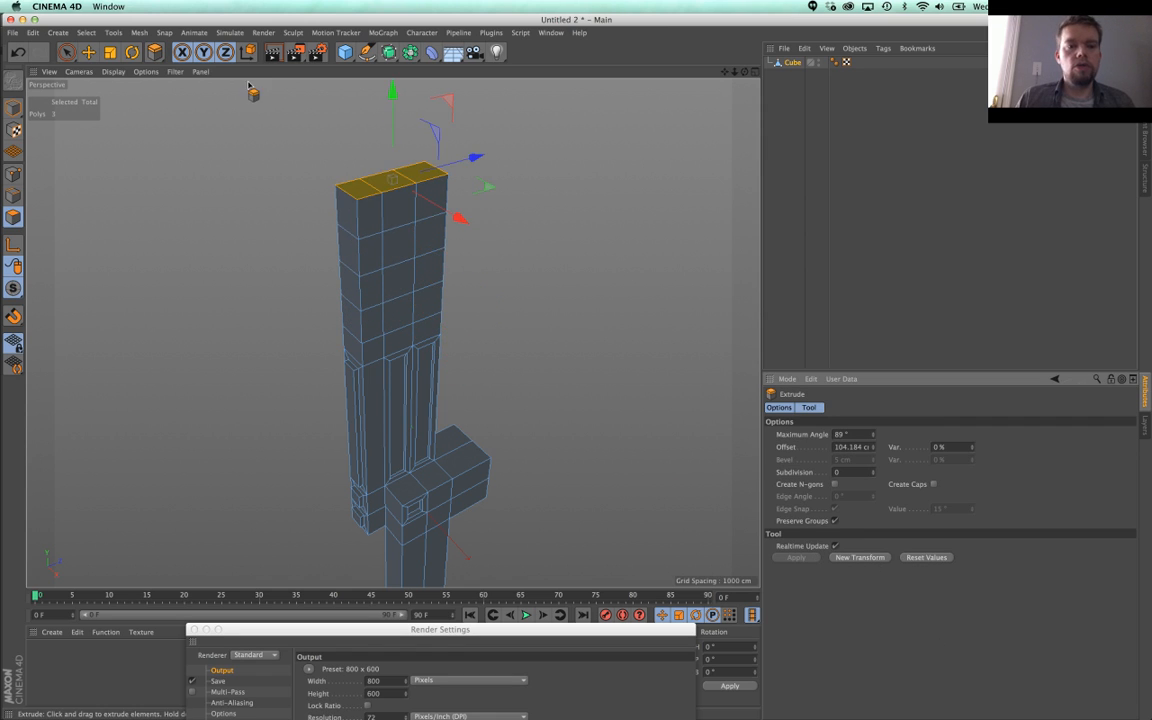
Step: Select two 2×2 polygon groups and one separate polygon on the tower's upper wide side and inset them as groups by about 20.7 cm
{"action": "key", "text": "9"}
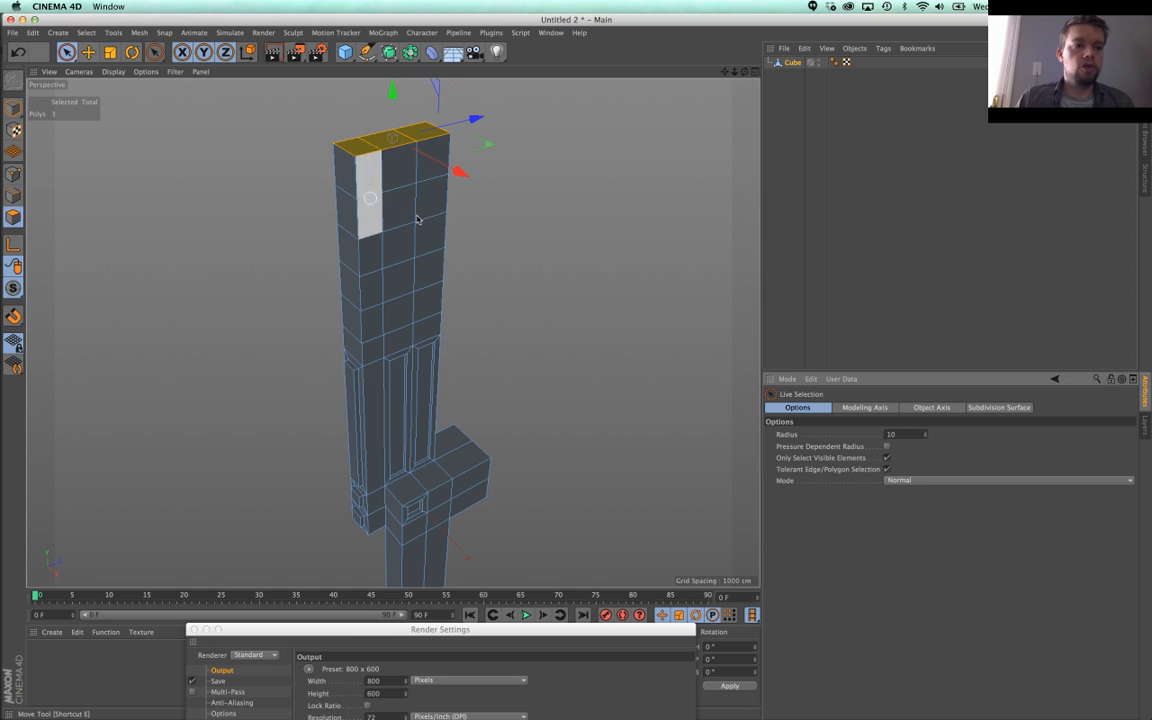
{"action": "left_click_drag", "start_coordinate": [421, 192], "coordinate": [416, 300]}
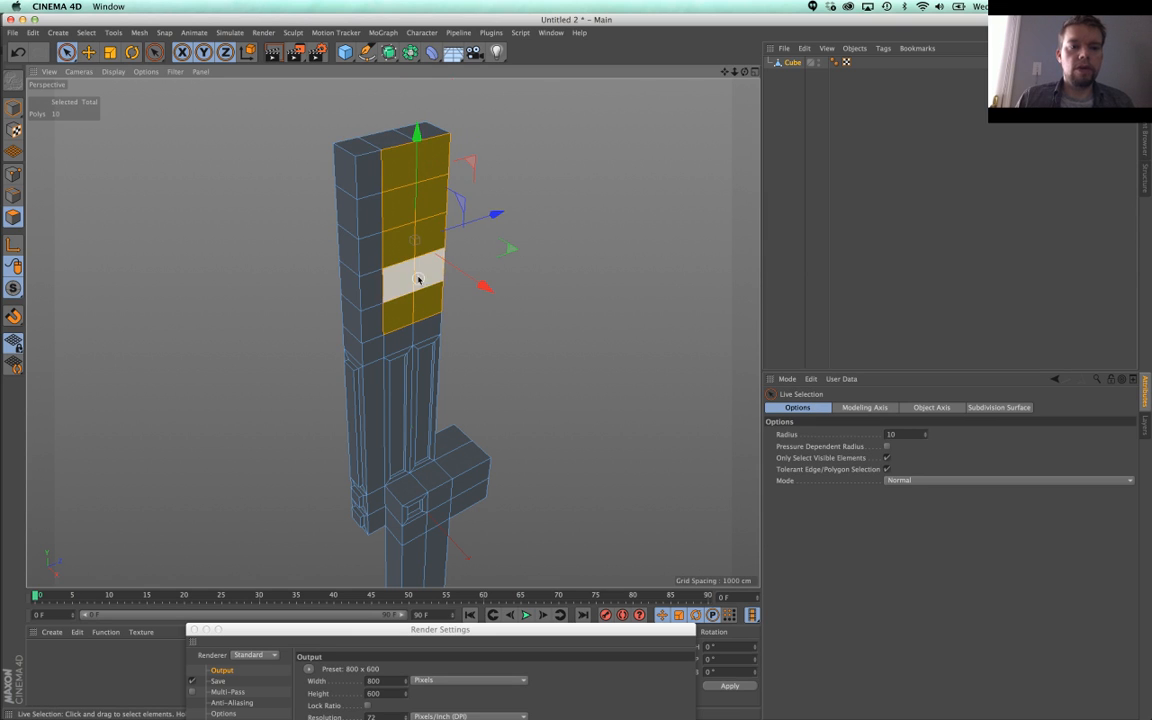
{"action": "left_click_drag", "start_coordinate": [403, 246], "coordinate": [435, 243], "text": "ctrl"}
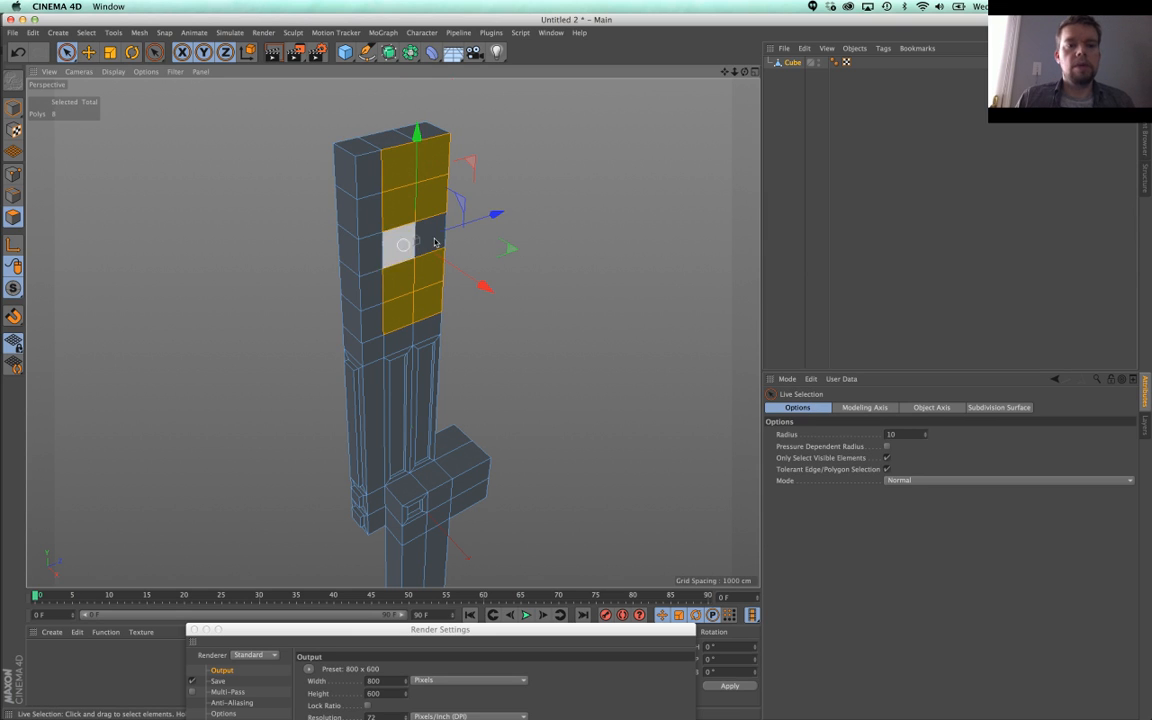
{"action": "left_click", "coordinate": [368, 253], "text": "shift"}
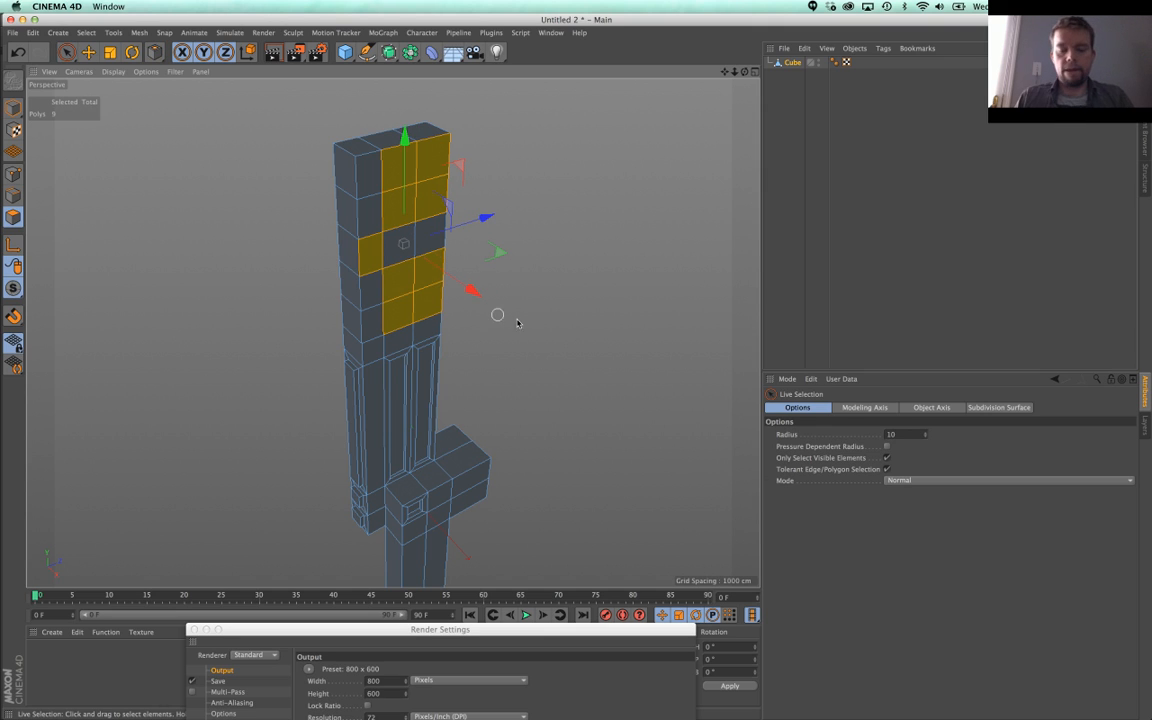
{"action": "key", "text": "i"}
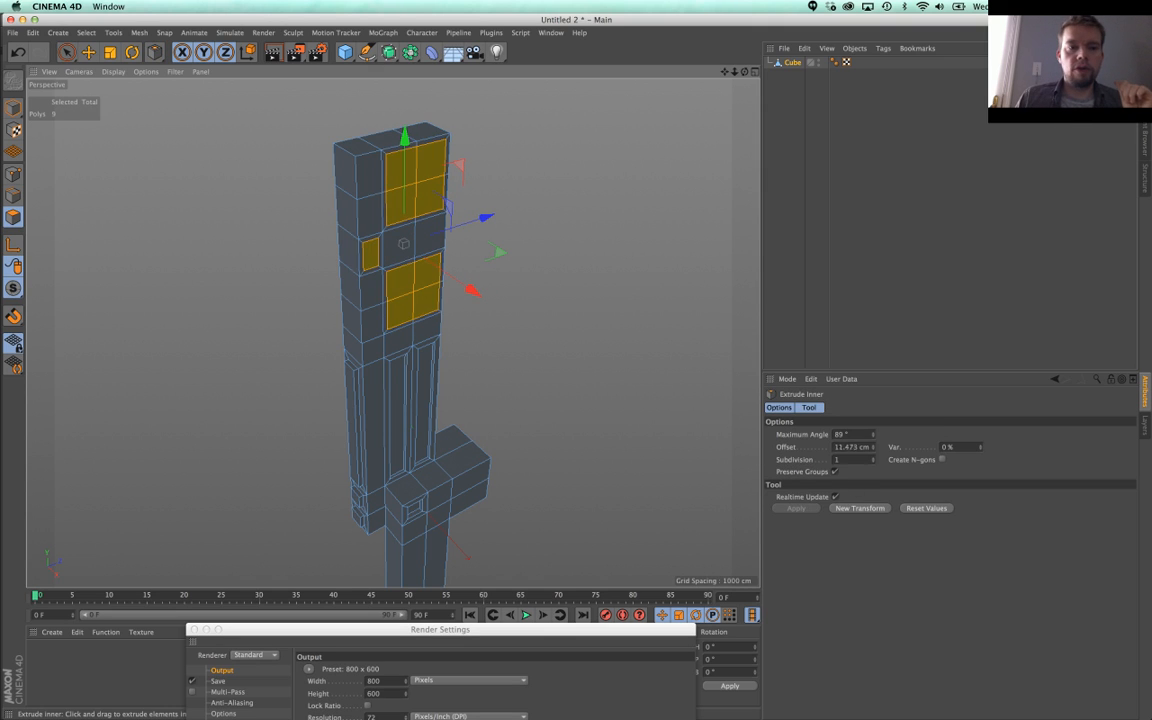
{"action": "left_click", "coordinate": [834, 471]}
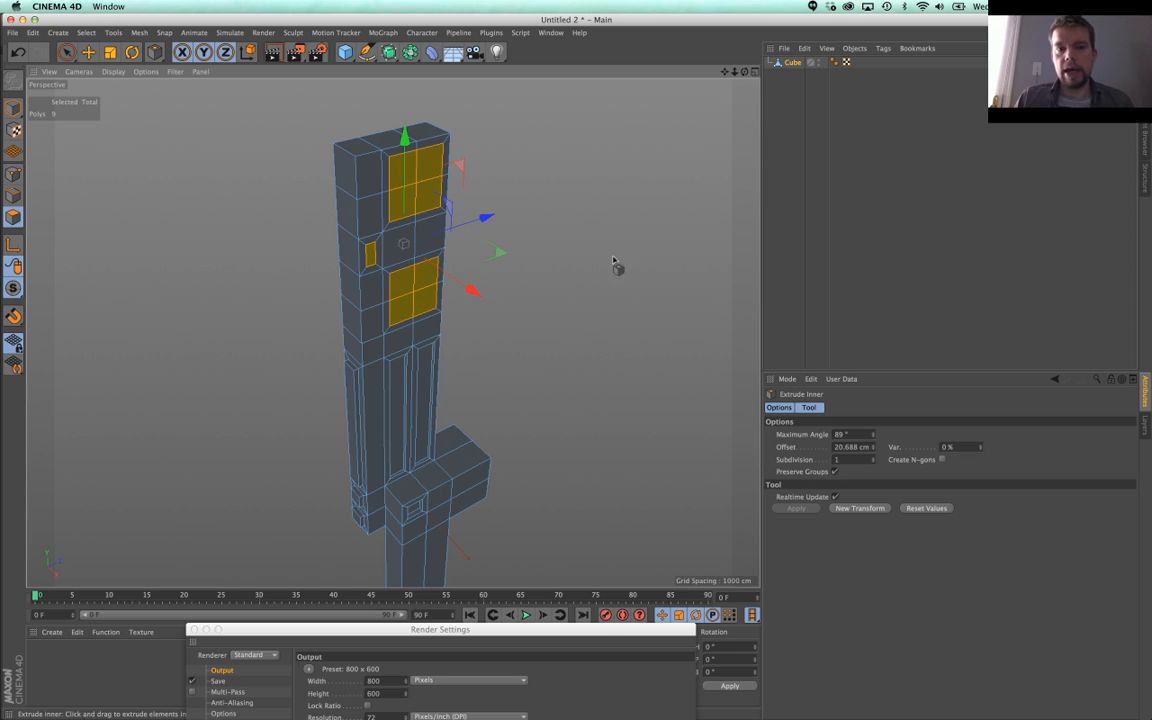
Step: Inset the nine selected polygons again by about 11.4 cm, each one individually with Preserve Groups turned off
{"action": "left_click_drag", "start_coordinate": [593, 217], "coordinate": [573, 219]}
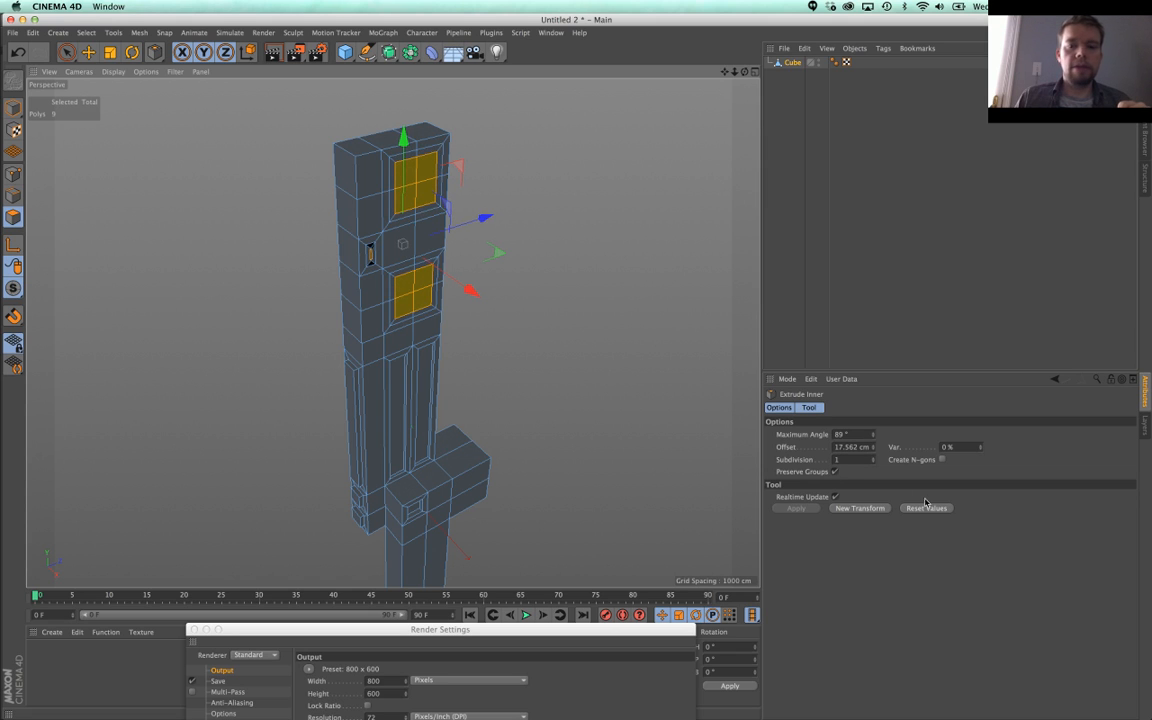
{"action": "left_click", "coordinate": [836, 471]}
{"action": "key", "text": "super+z"}
{"action": "left_click_drag", "start_coordinate": [537, 353], "coordinate": [523, 353]}
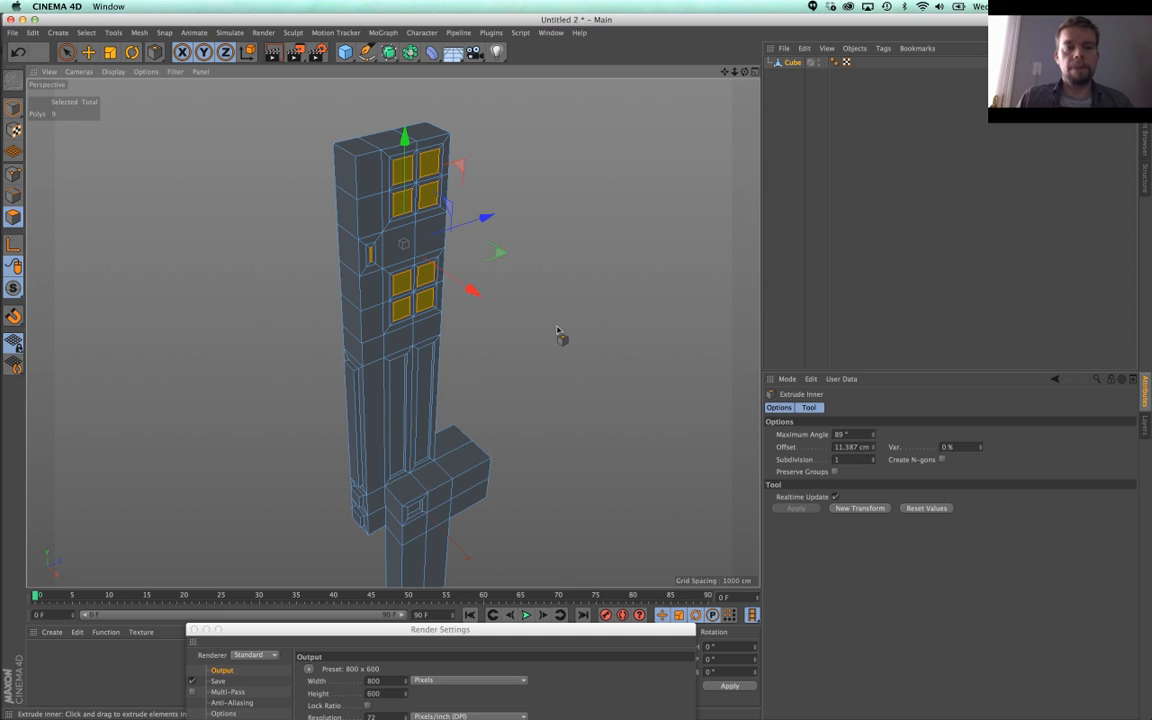
Step: Extrude the nine inset polygons outward by about 46 cm with an offset variation of 93 %
{"action": "key", "text": "d"}
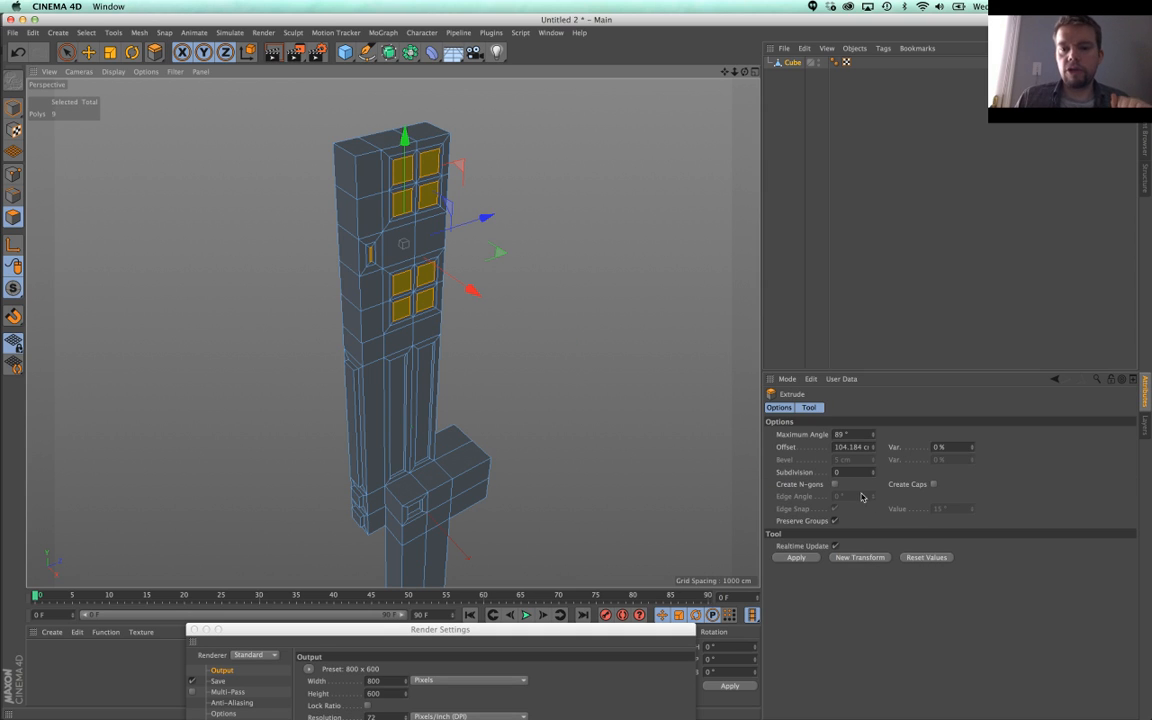
{"action": "left_click_drag", "start_coordinate": [617, 427], "coordinate": [662, 427]}
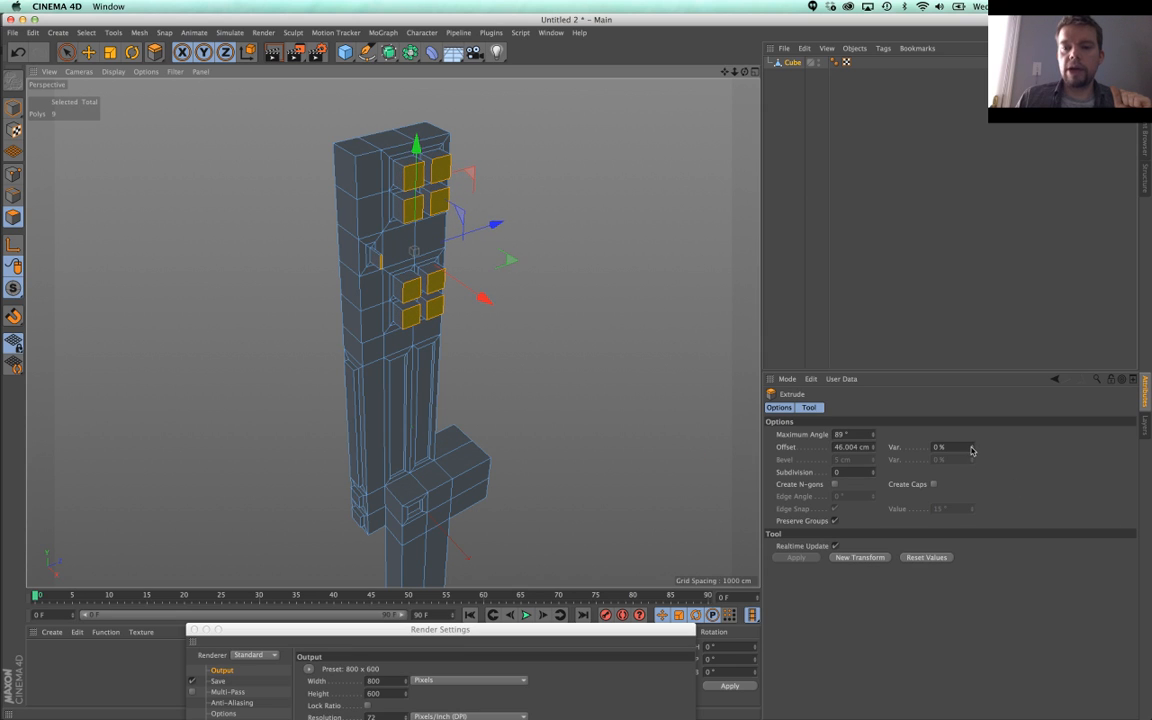
{"action": "left_click_drag", "start_coordinate": [971, 451], "coordinate": [1030, 451]}
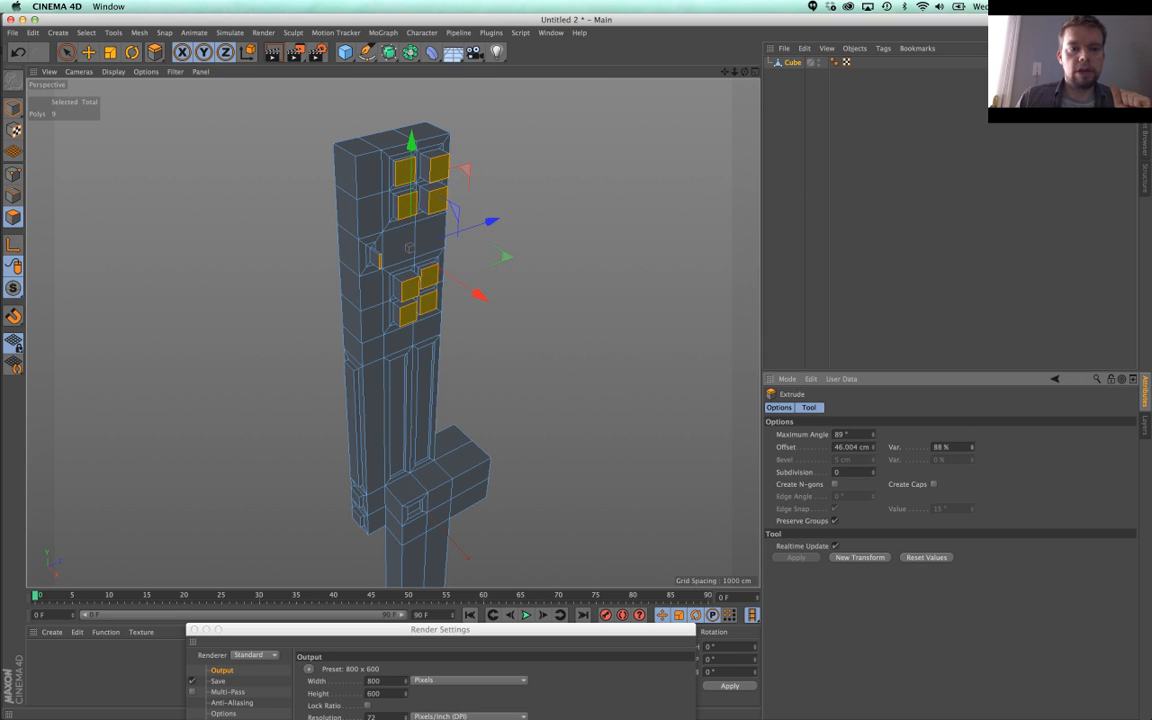
{"action": "left_click_drag", "start_coordinate": [555, 393], "coordinate": [470, 275], "text": "alt"}
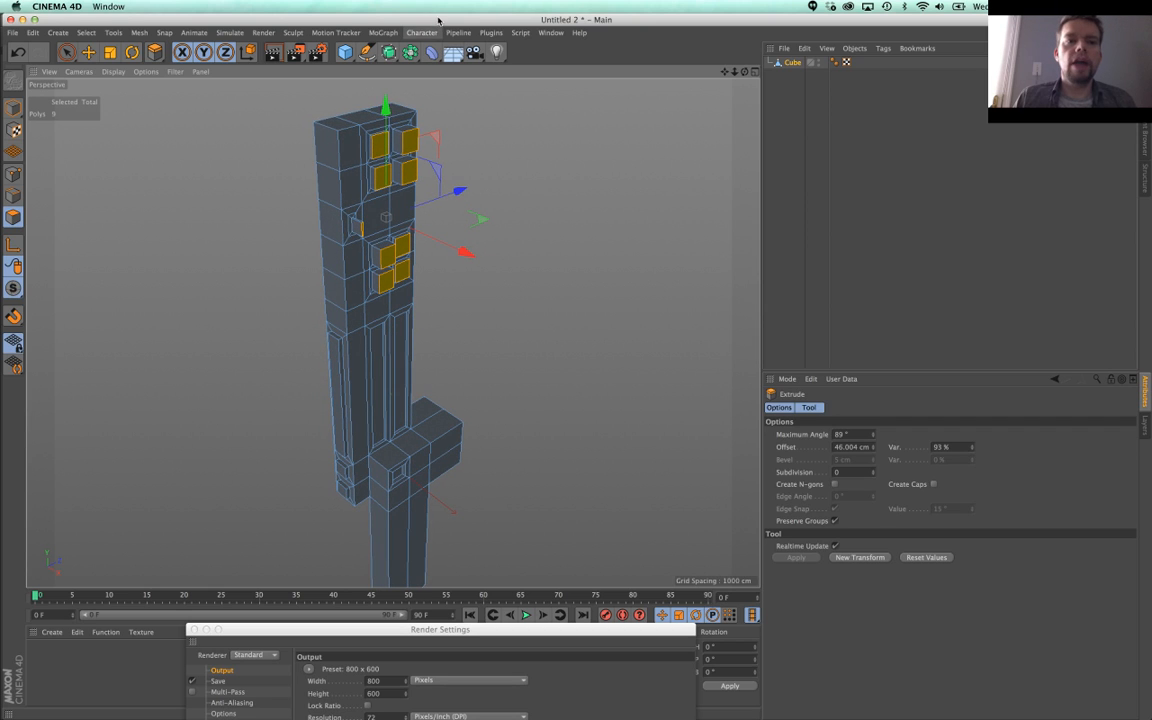
Step: Add a Bevel deformer as a child of the Cube and restrict it by angle
{"action": "left_click", "coordinate": [431, 52]}
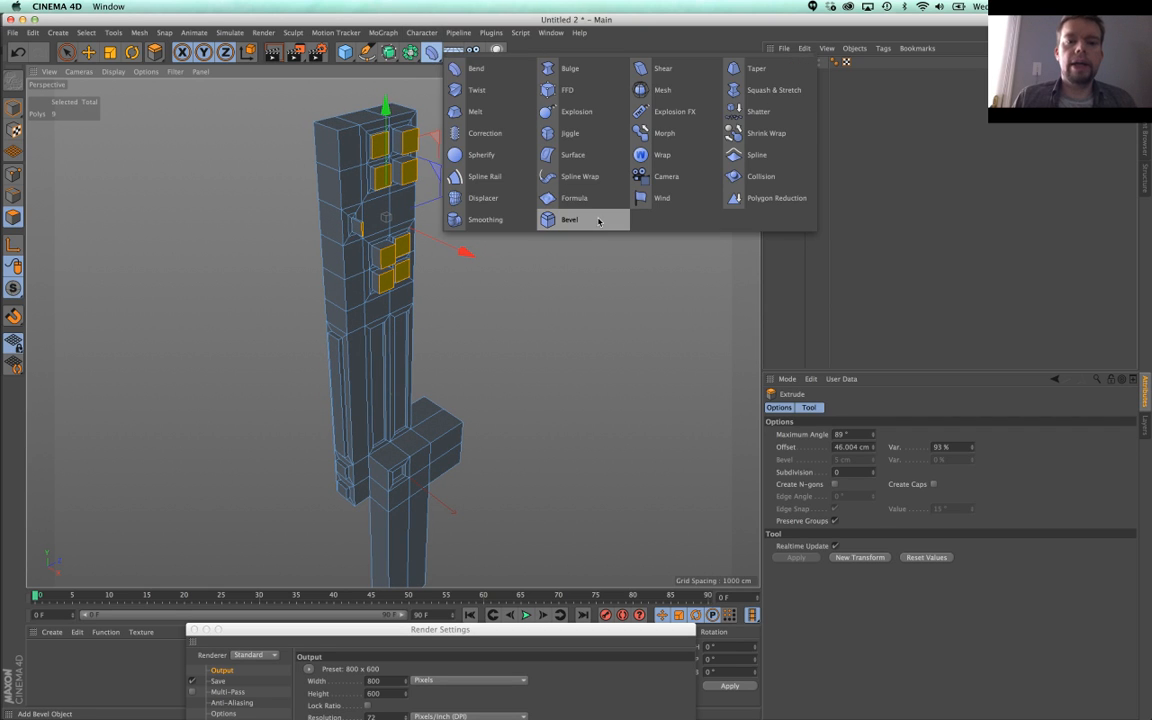
{"action": "left_click", "coordinate": [595, 219]}
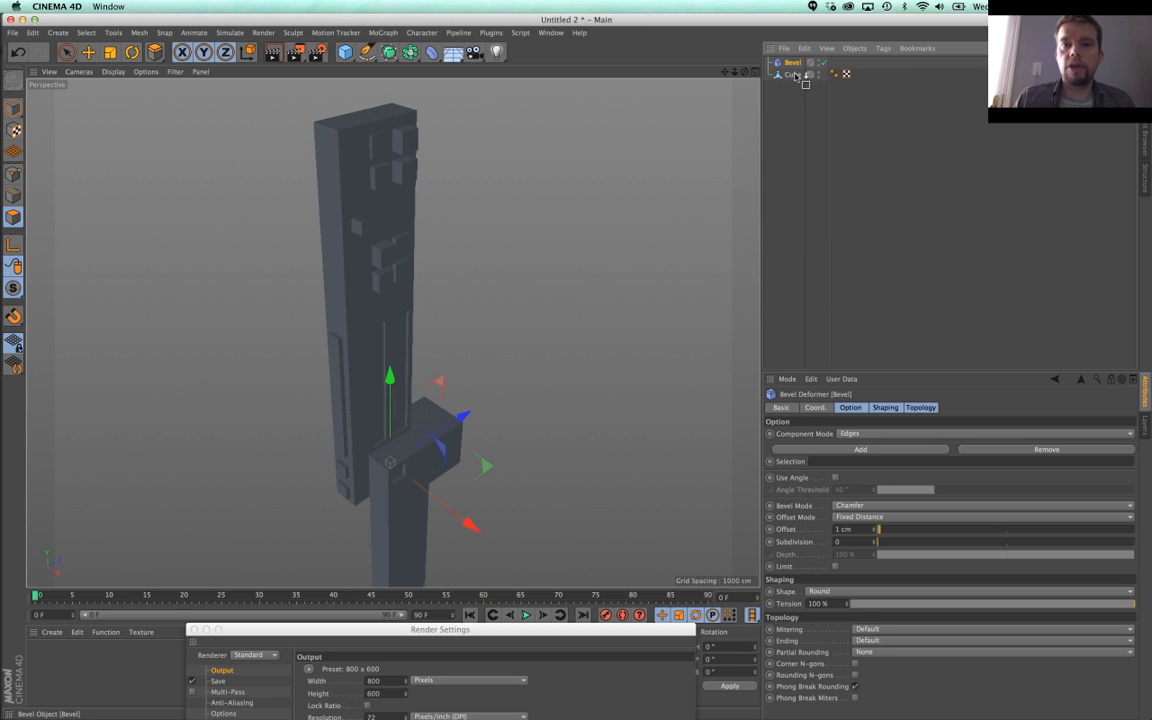
{"action": "left_click_drag", "start_coordinate": [797, 76], "coordinate": [791, 79]}
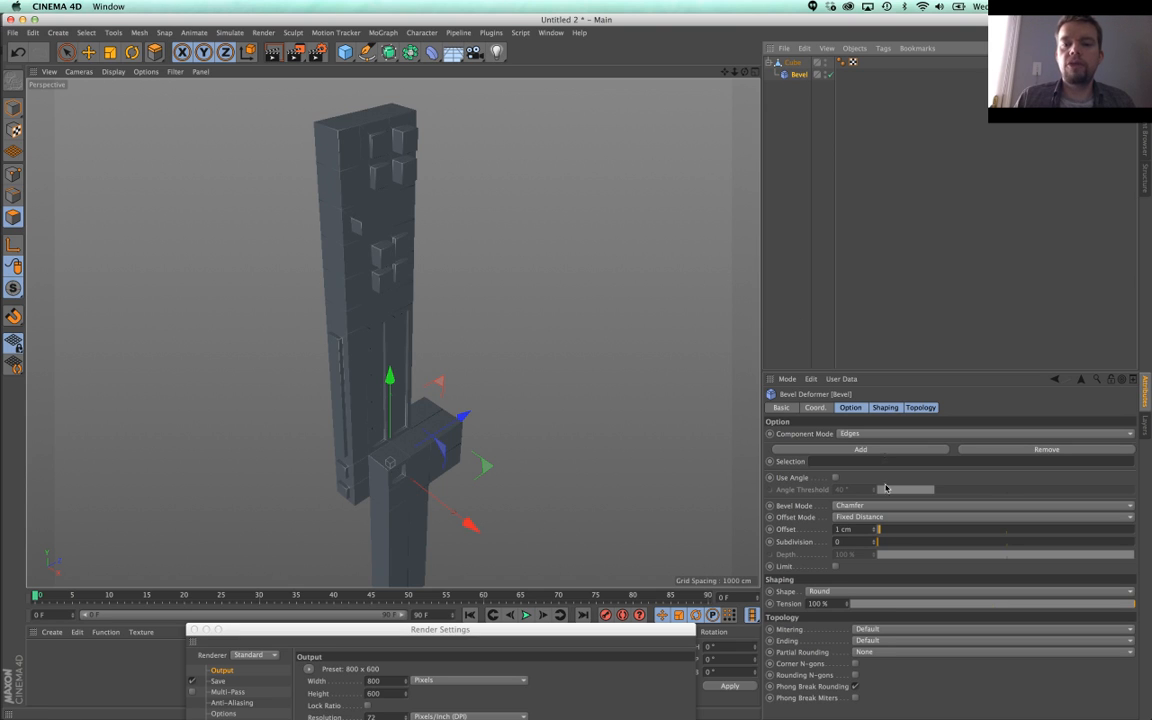
{"action": "left_click", "coordinate": [835, 477]}
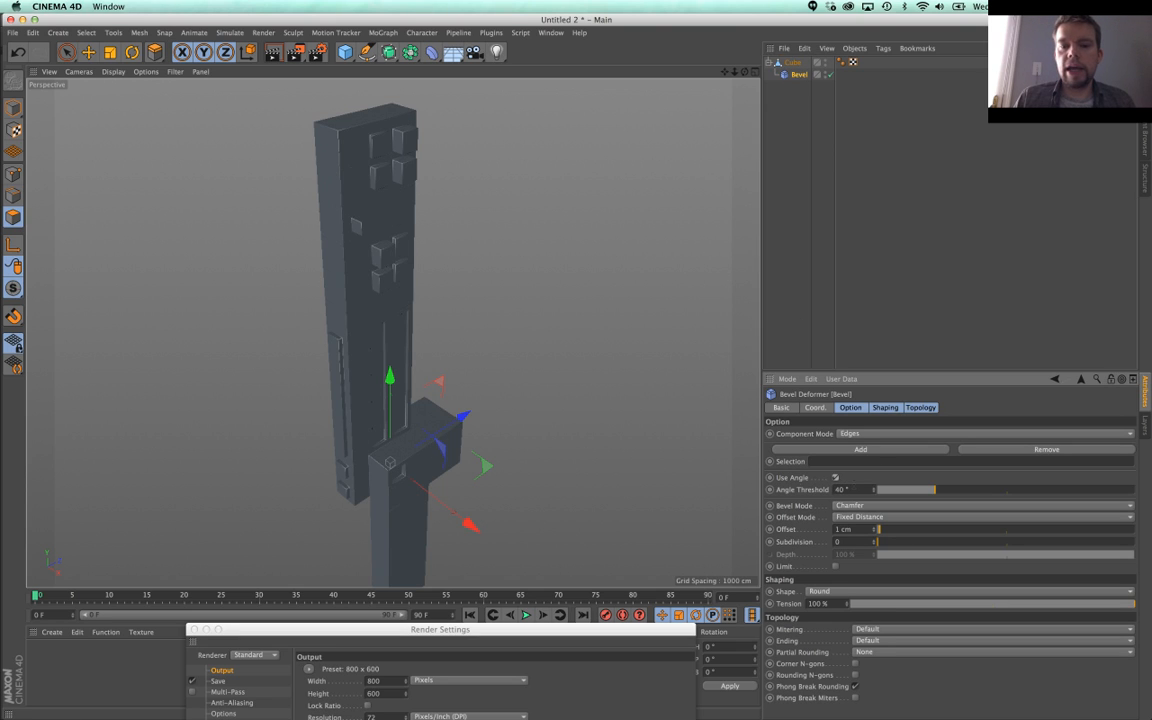
Step: Display the viewport in Constant Shading (Lines) and examine the beveled edges of the extruded blocks up close
{"action": "right_click_drag", "start_coordinate": [350, 290], "coordinate": [409, 247], "text": "alt"}
{"action": "middle_click_drag", "start_coordinate": [348, 140], "coordinate": [365, 328], "text": "alt"}
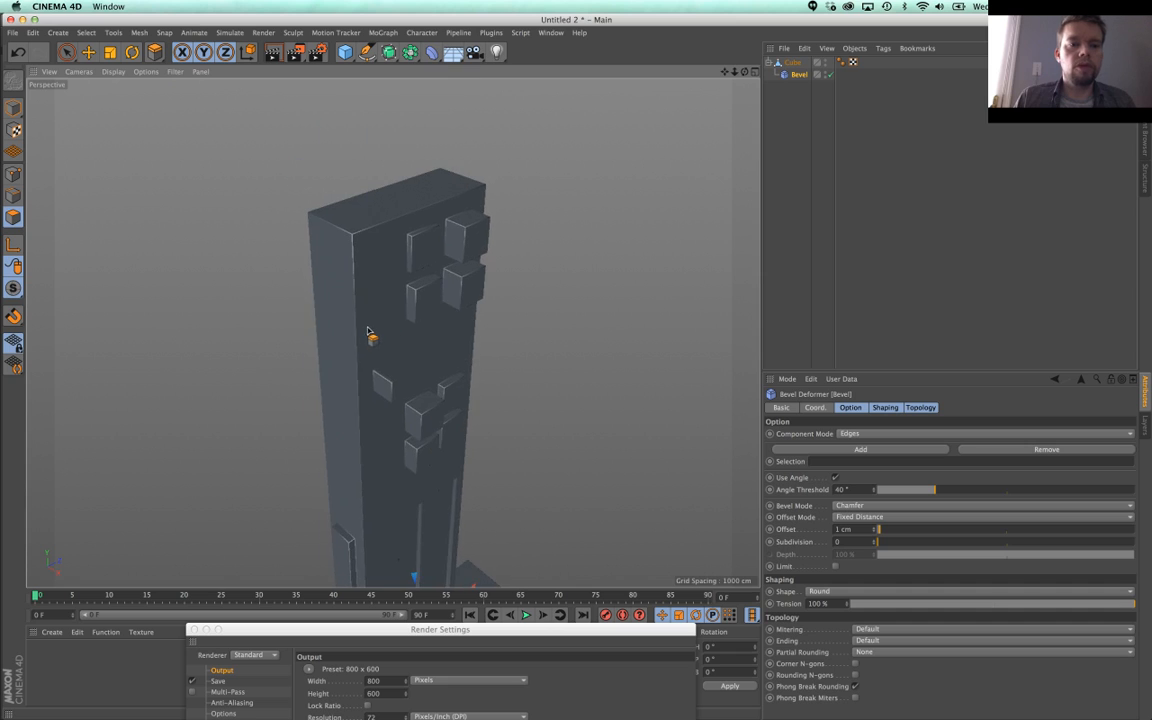
{"action": "right_click_drag", "start_coordinate": [365, 328], "coordinate": [437, 315], "text": "alt"}
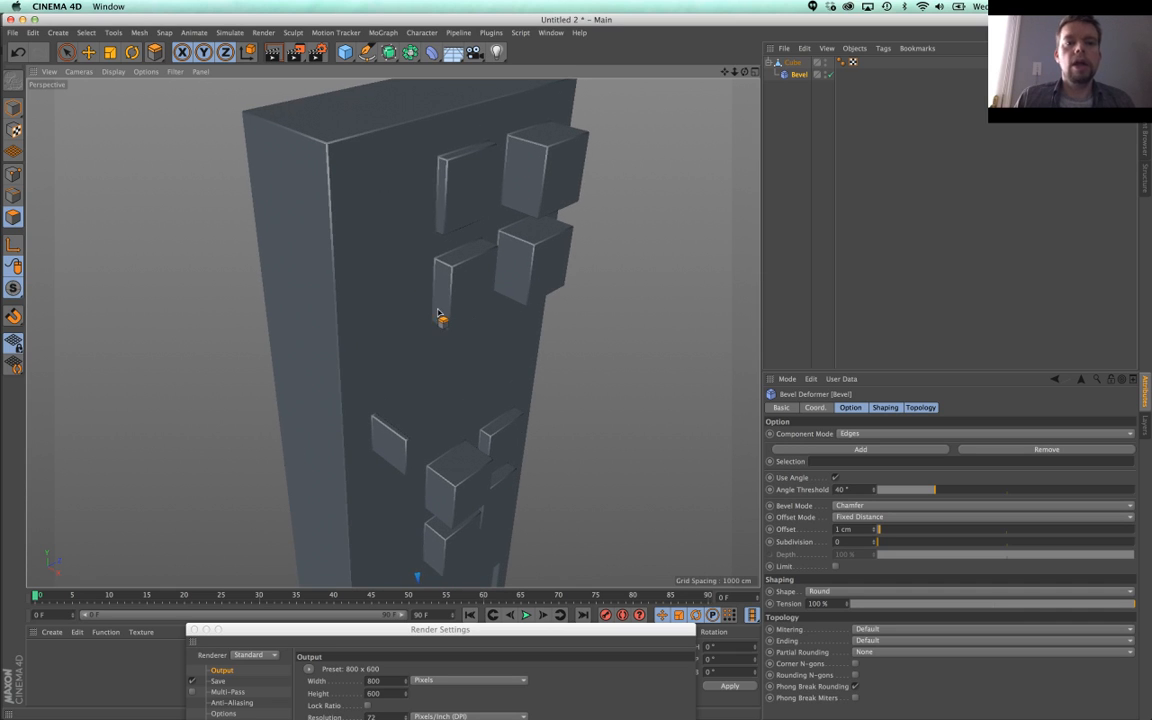
{"action": "left_click", "coordinate": [113, 71]}
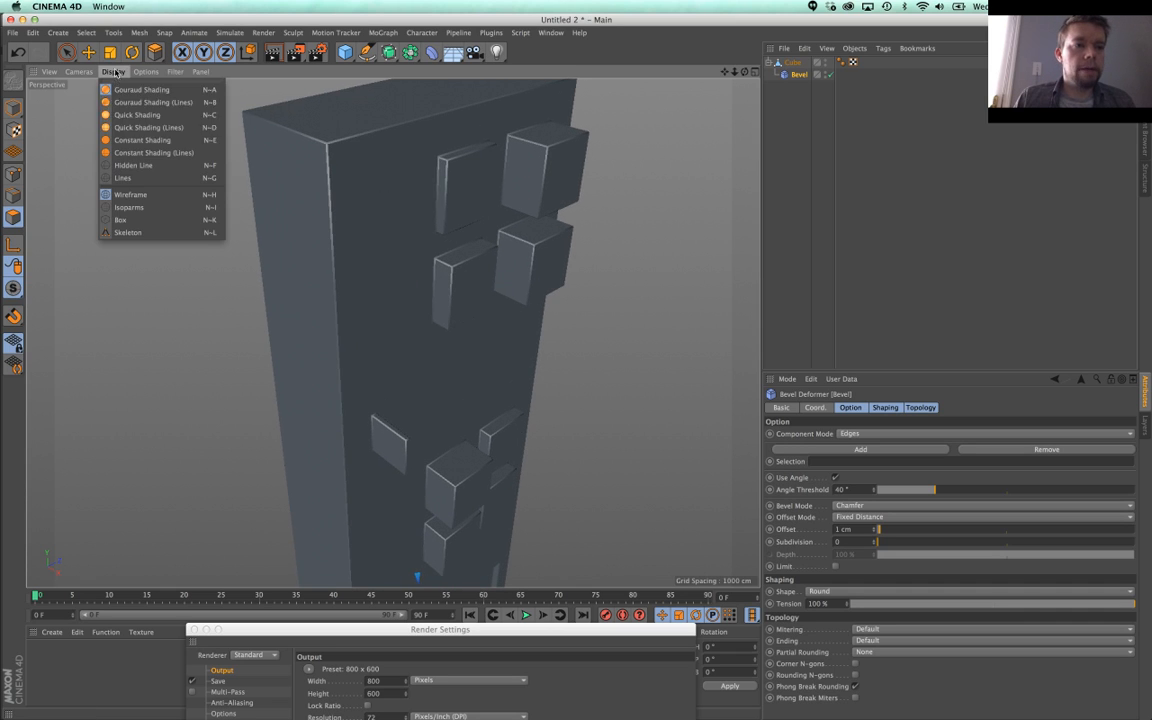
{"action": "left_click", "coordinate": [142, 151]}
{"action": "right_click_drag", "start_coordinate": [447, 198], "coordinate": [499, 190], "text": "alt"}
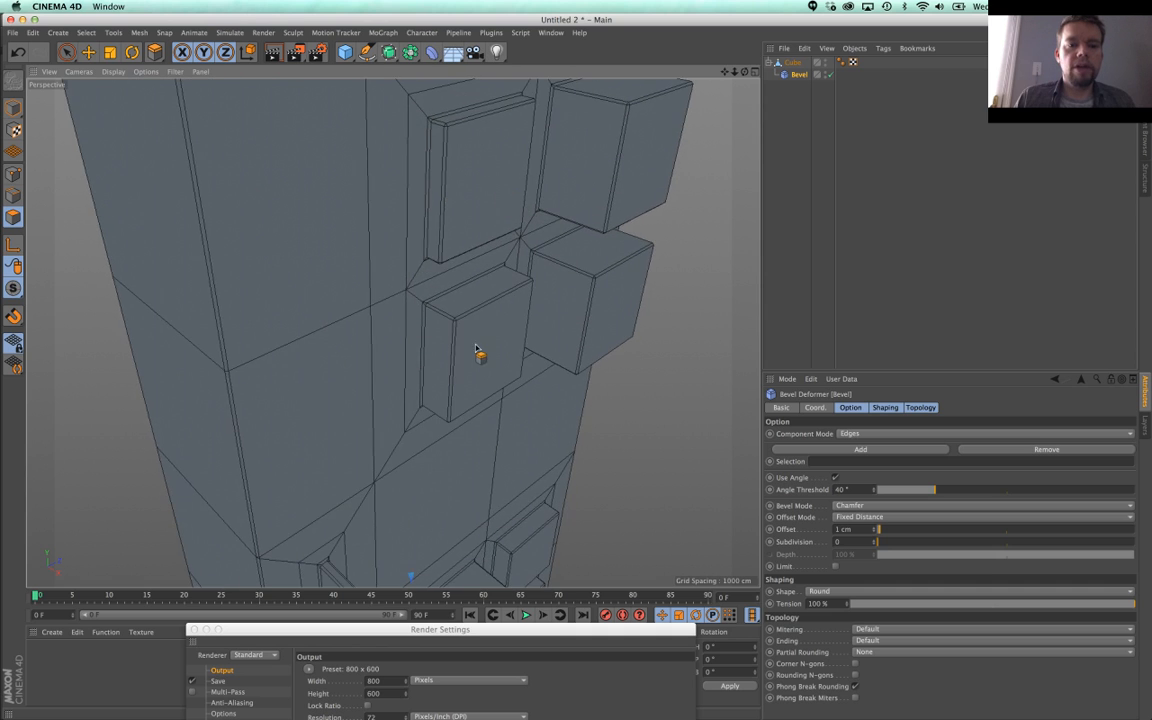
{"action": "middle_click_drag", "start_coordinate": [478, 380], "coordinate": [466, 135], "text": "alt"}
{"action": "right_click_drag", "start_coordinate": [358, 369], "coordinate": [435, 290], "text": "alt"}
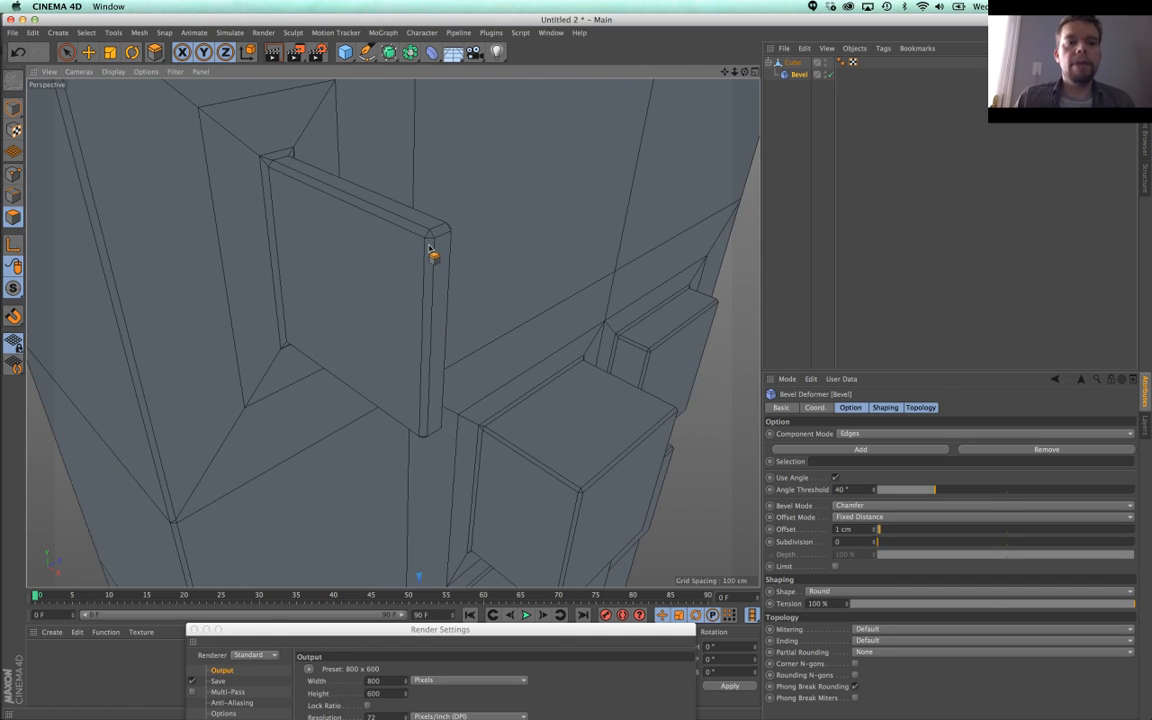
{"action": "left_click_drag", "start_coordinate": [430, 248], "coordinate": [538, 256], "text": "alt"}
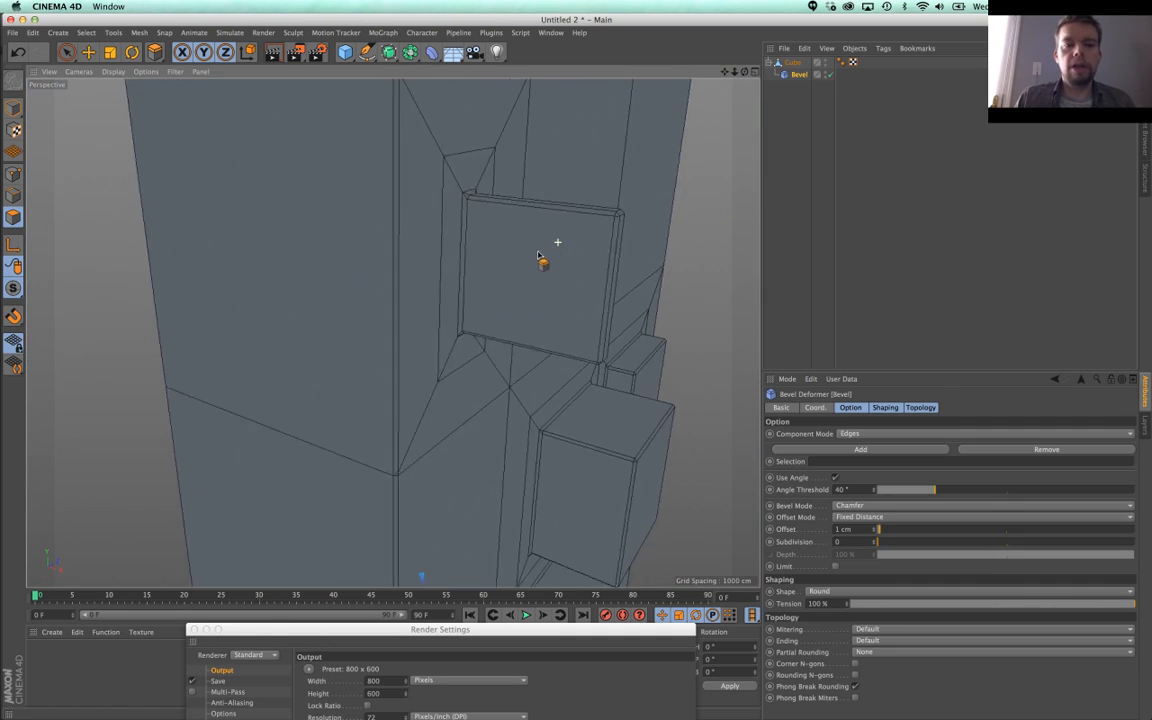
{"action": "middle_click_drag", "start_coordinate": [538, 256], "coordinate": [432, 378], "text": "alt"}
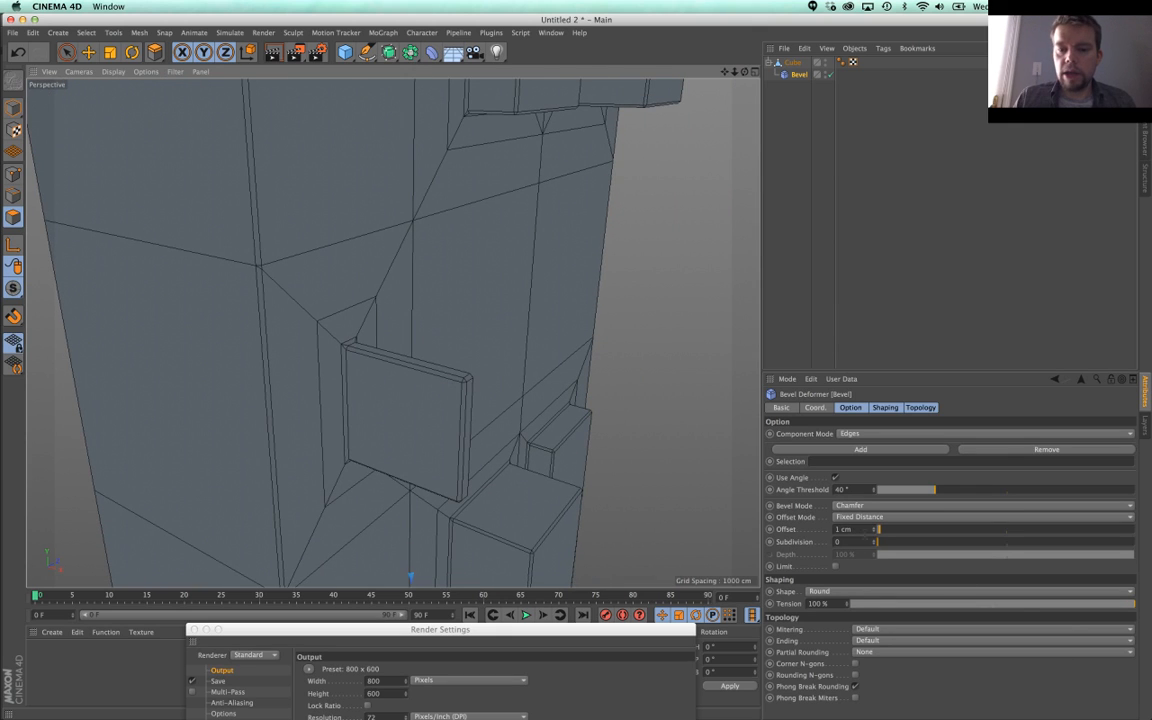
Step: Set the Bevel deformer's offset to 2 cm and check the wider bevel on the tower's blocks
{"action": "left_click", "coordinate": [874, 528]}
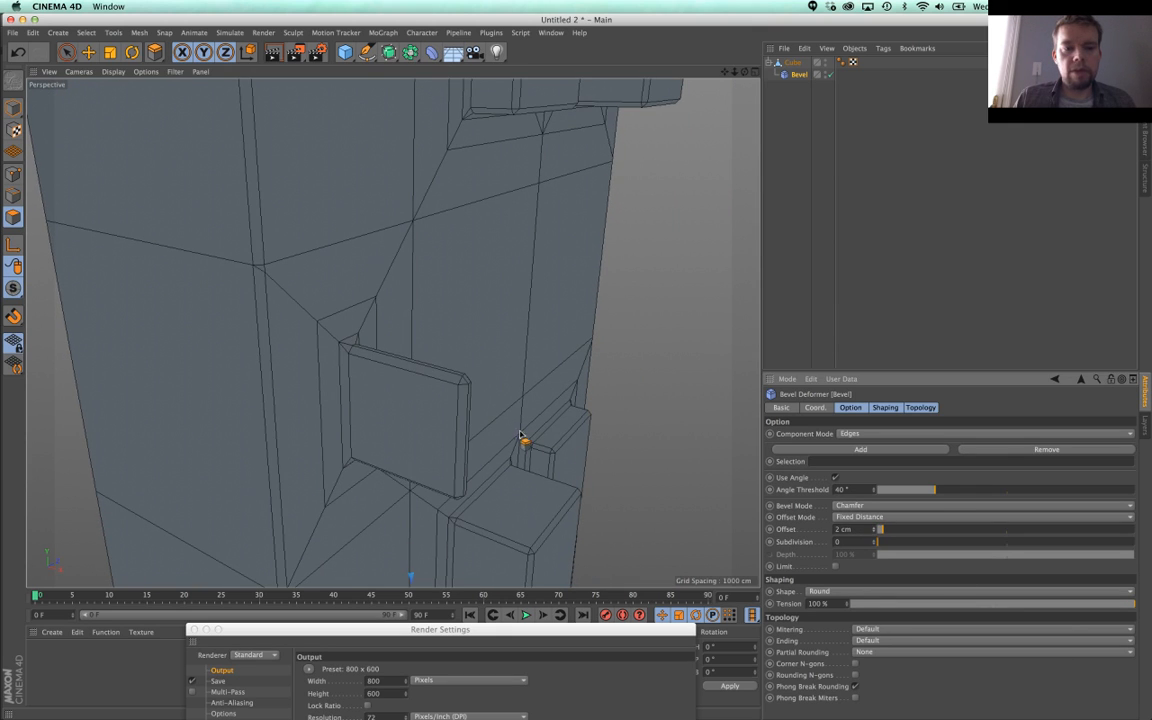
{"action": "mouse_move", "coordinate": [520, 435]}
{"action": "left_mouse_down", "text": "alt"}
{"action": "mouse_move", "coordinate": [457, 442]}
{"action": "mouse_move", "coordinate": [505, 445]}
{"action": "left_mouse_up", "text": "alt"}
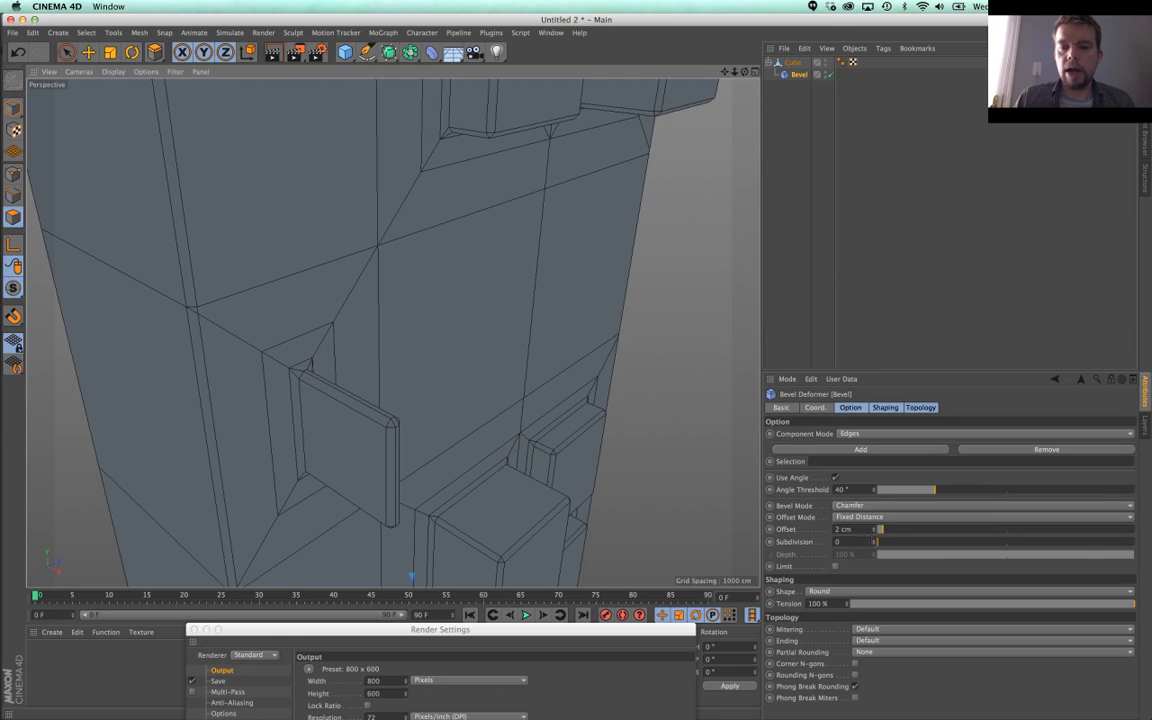
{"action": "scroll", "coordinate": [581, 378], "scroll_direction": "down", "scroll_amount": 10}
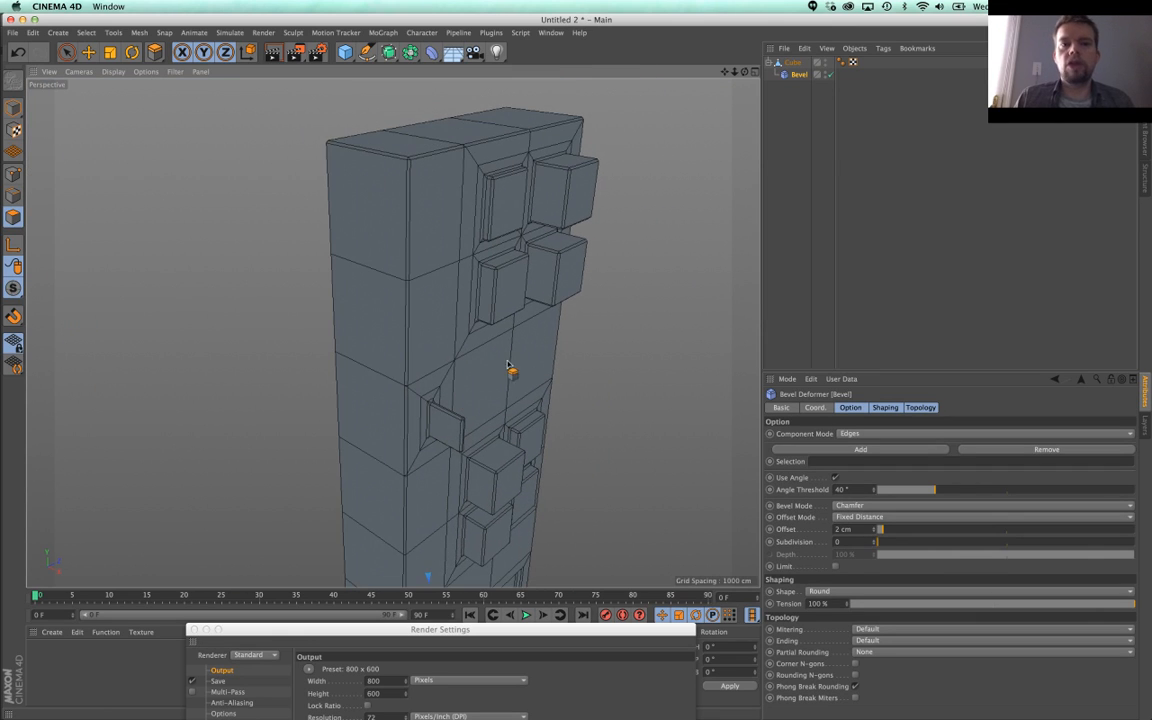
Step: Delete the Cube's Phong tag and render a preview of the whole tower in the viewport
{"action": "left_click", "coordinate": [841, 62]}
{"action": "key", "text": "Delete"}
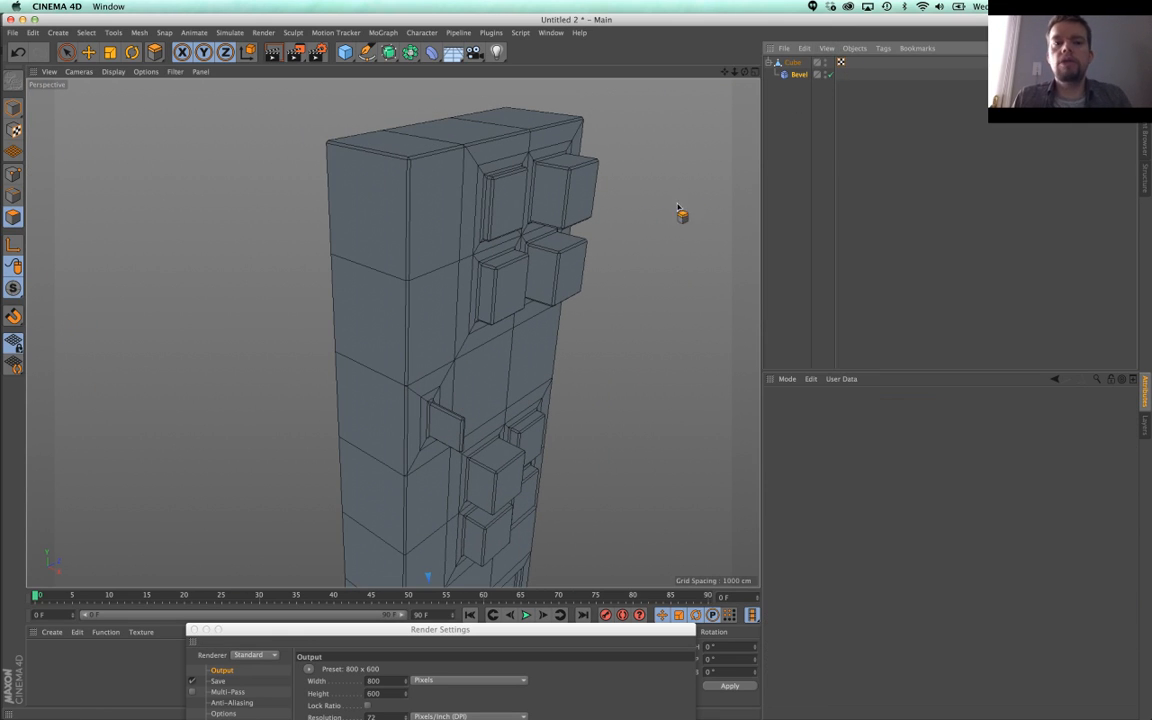
{"action": "right_click_drag", "start_coordinate": [580, 253], "coordinate": [512, 270], "text": "alt"}
{"action": "middle_click_drag", "start_coordinate": [512, 270], "coordinate": [465, 152], "text": "alt"}
{"action": "right_click_drag", "start_coordinate": [499, 211], "coordinate": [490, 257], "text": "alt"}
{"action": "left_click_drag", "start_coordinate": [490, 258], "coordinate": [442, 303], "text": "alt"}
{"action": "key", "text": "ctrl+r"}
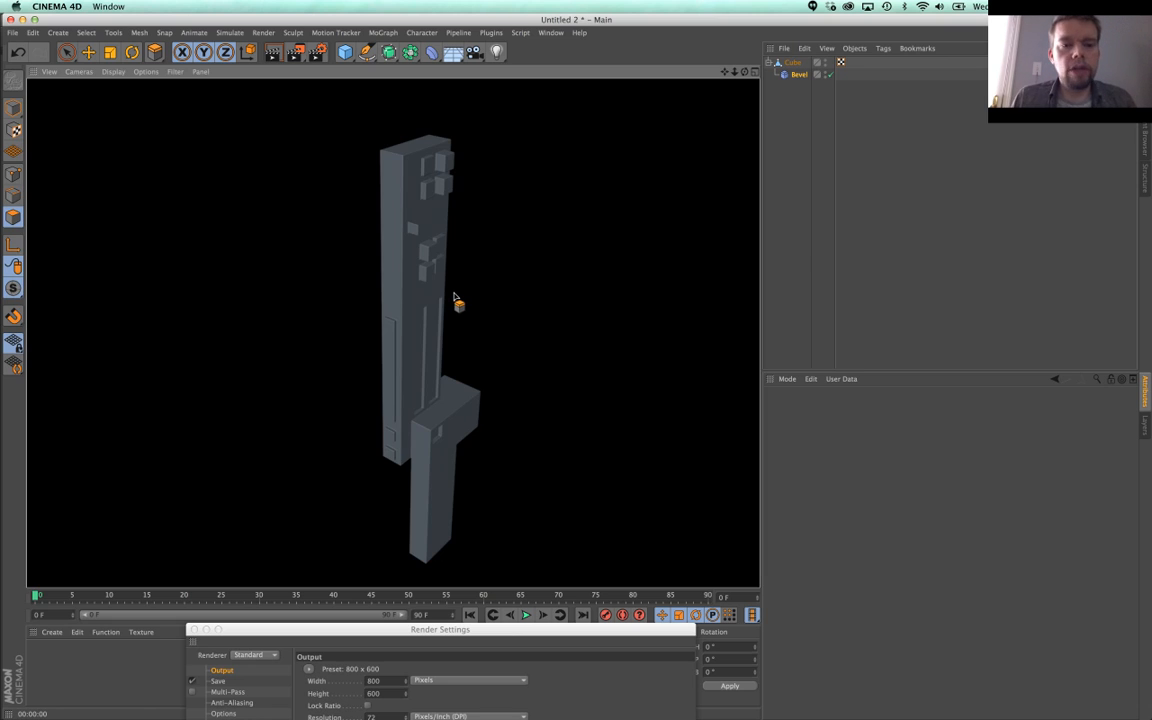
Step: Select the Cube's six upper narrow-side polygons and three top polygons and inset them as one group by about 13 cm
{"action": "right_click_drag", "start_coordinate": [433, 268], "coordinate": [438, 267], "text": "alt"}
{"action": "middle_click_drag", "start_coordinate": [438, 267], "coordinate": [438, 295], "text": "alt"}
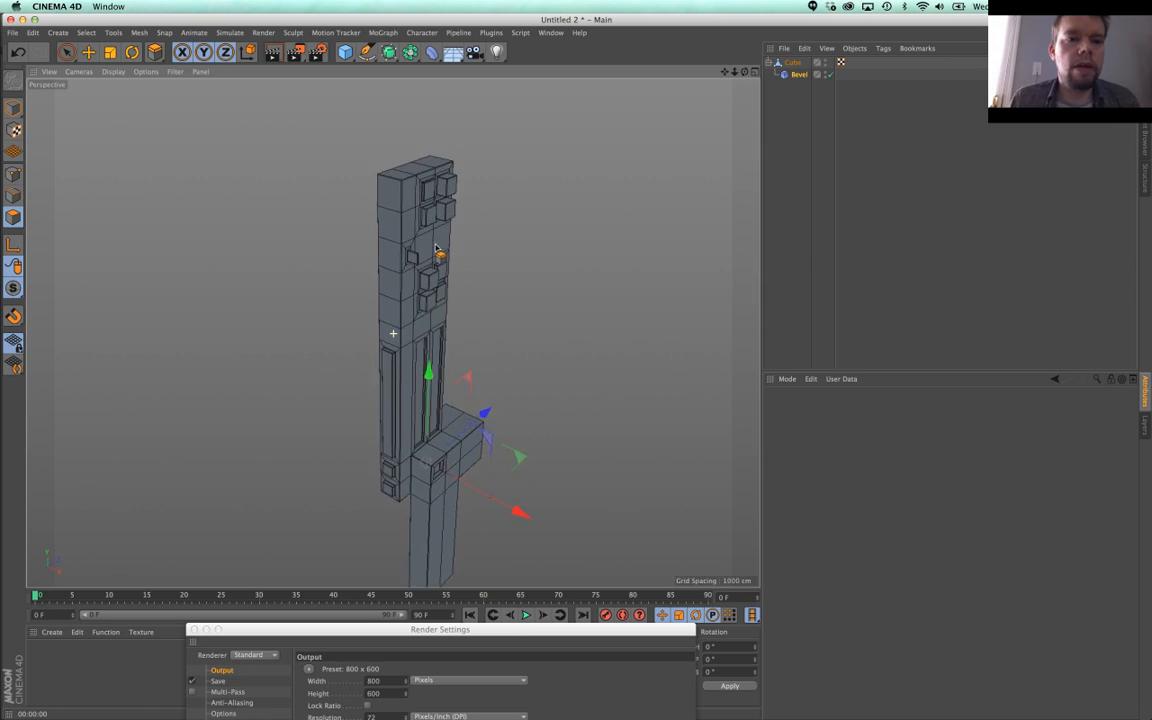
{"action": "right_click_drag", "start_coordinate": [438, 255], "coordinate": [540, 235], "text": "alt"}
{"action": "left_click", "coordinate": [811, 64]}
{"action": "key", "text": "d"}
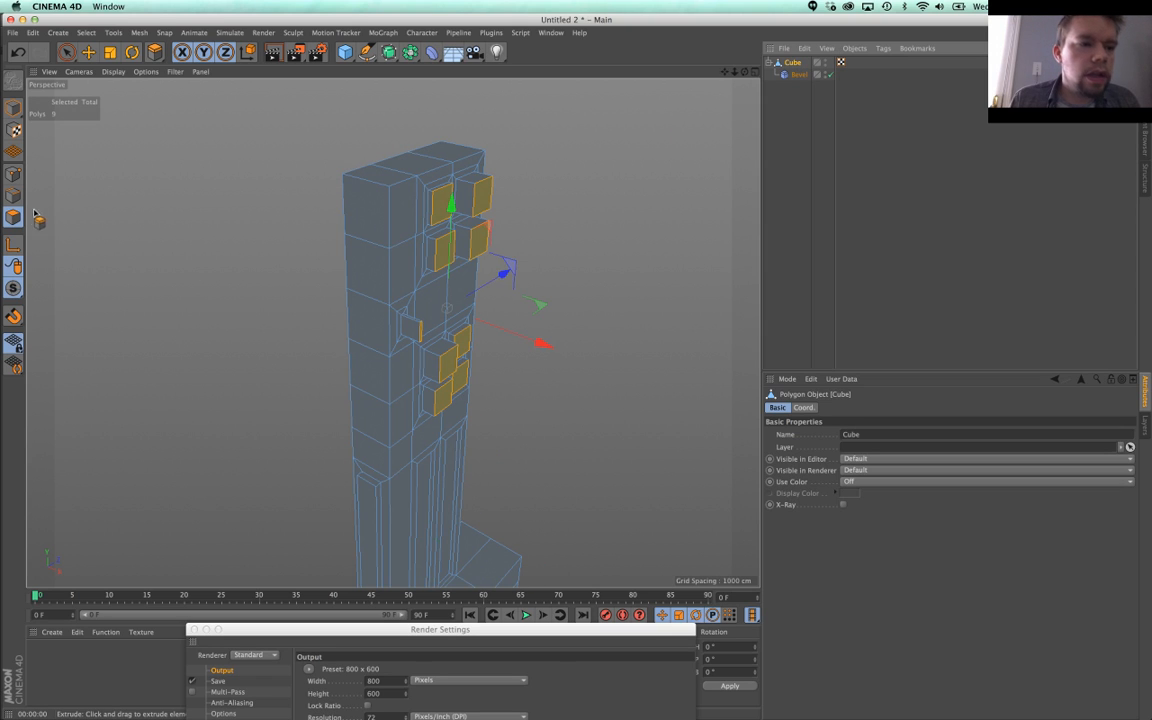
{"action": "left_click", "coordinate": [67, 52]}
{"action": "left_click", "coordinate": [366, 230]}
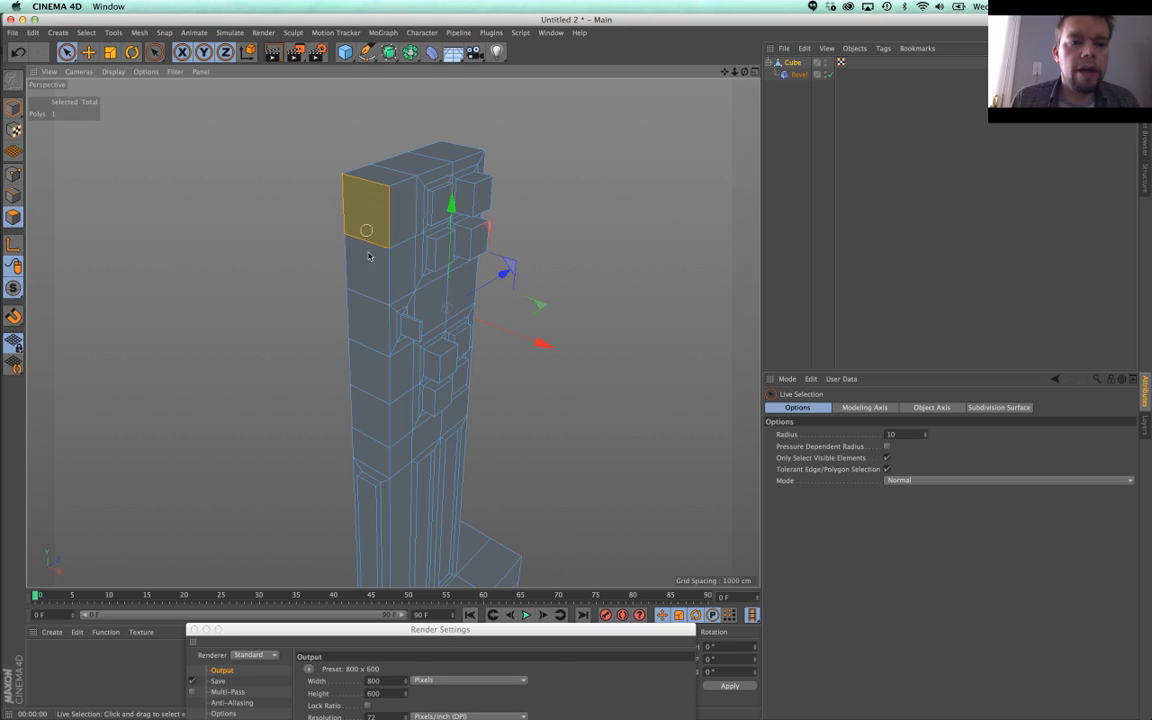
{"action": "mouse_move", "coordinate": [367, 256]}
{"action": "left_mouse_down"}
{"action": "mouse_move", "coordinate": [357, 458]}
{"action": "mouse_move", "coordinate": [372, 443]}
{"action": "mouse_move", "coordinate": [355, 424]}
{"action": "mouse_move", "coordinate": [368, 265]}
{"action": "mouse_move", "coordinate": [410, 160]}
{"action": "mouse_move", "coordinate": [380, 174]}
{"action": "left_mouse_up"}
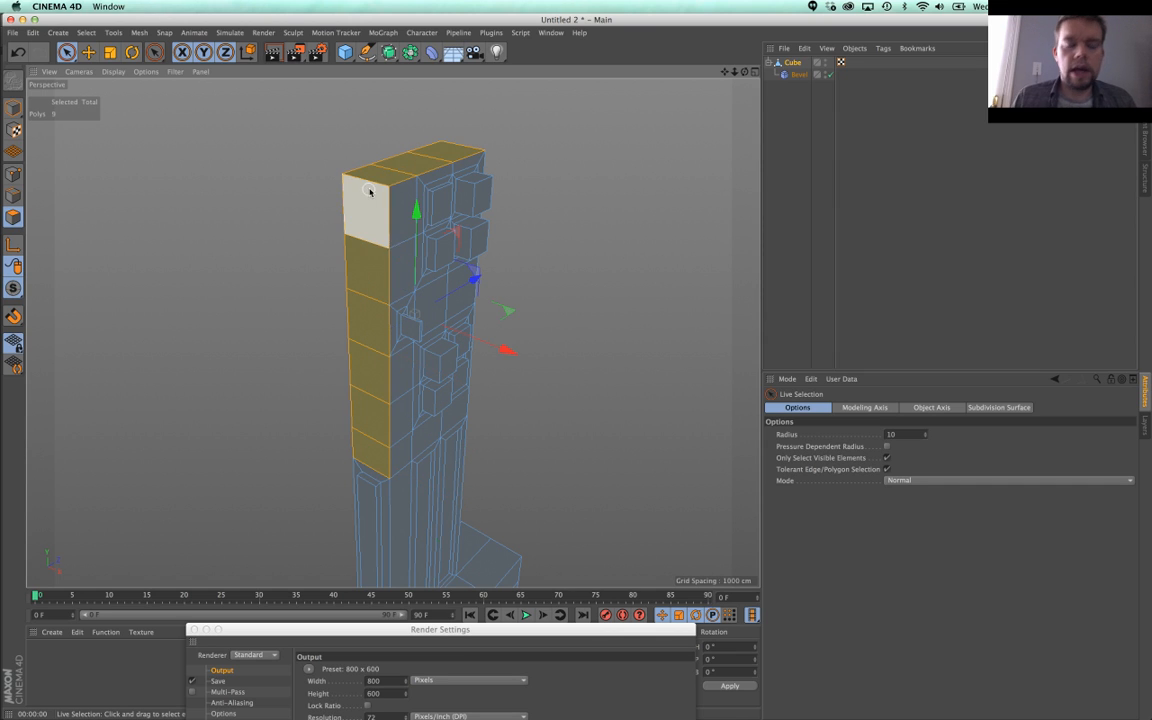
{"action": "key", "text": "i"}
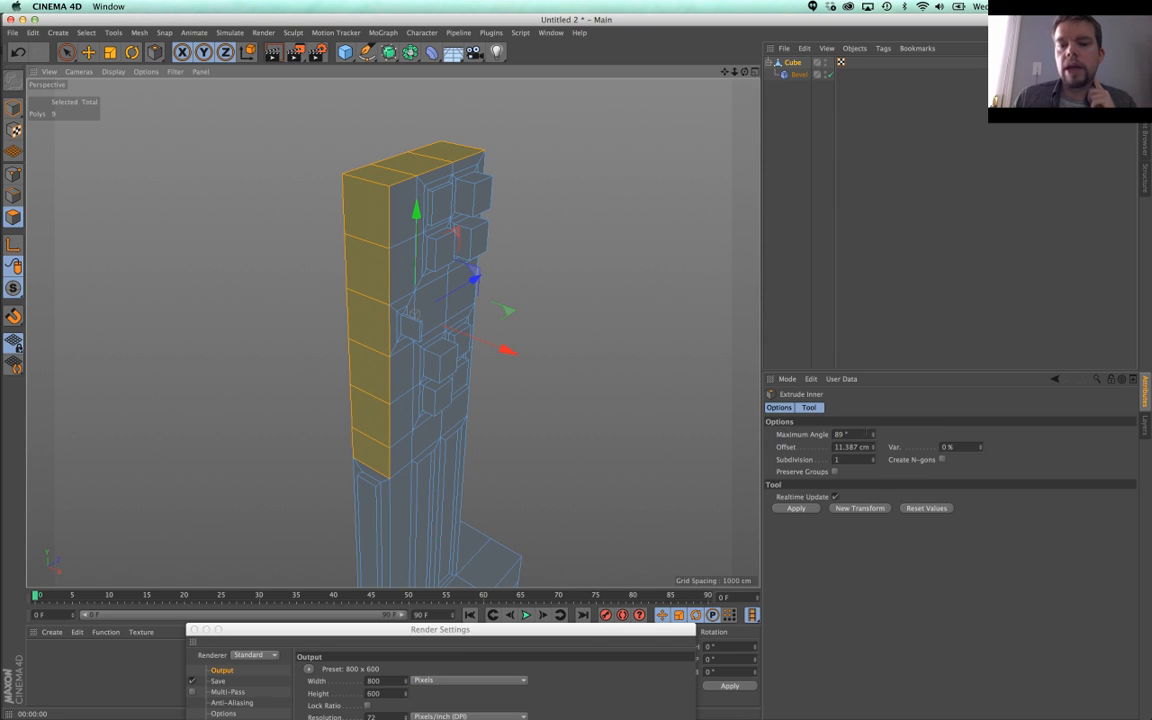
{"action": "left_click", "coordinate": [835, 472]}
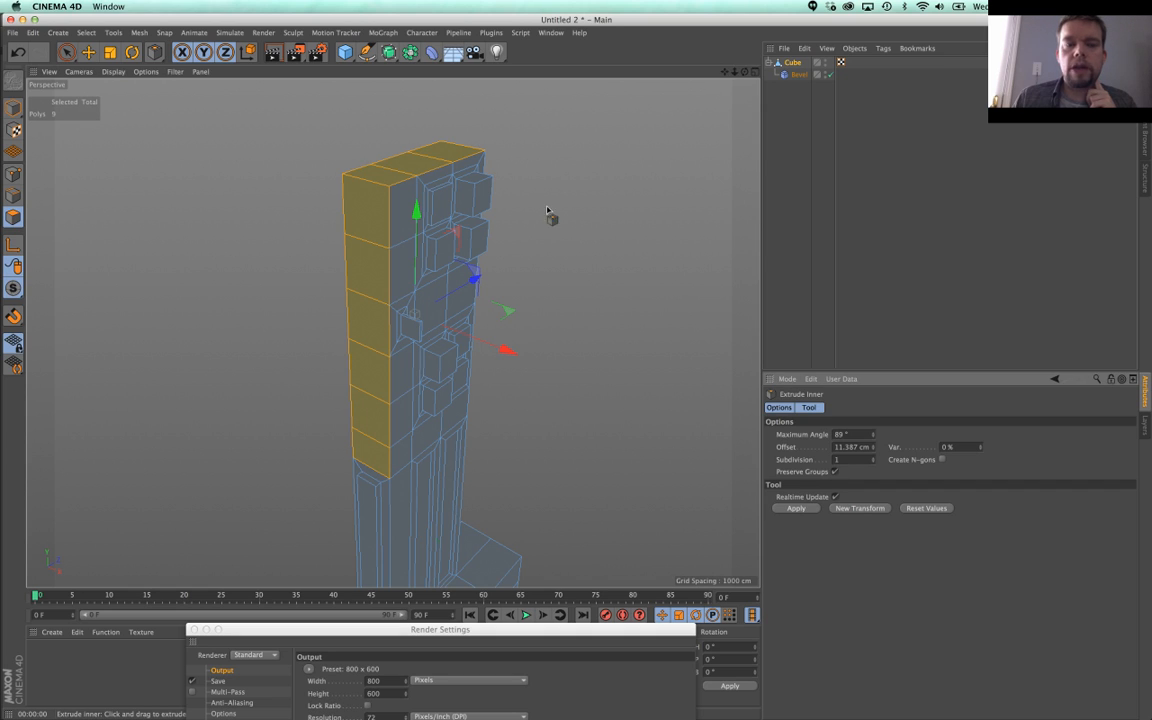
{"action": "left_click_drag", "start_coordinate": [560, 400], "coordinate": [570, 400]}
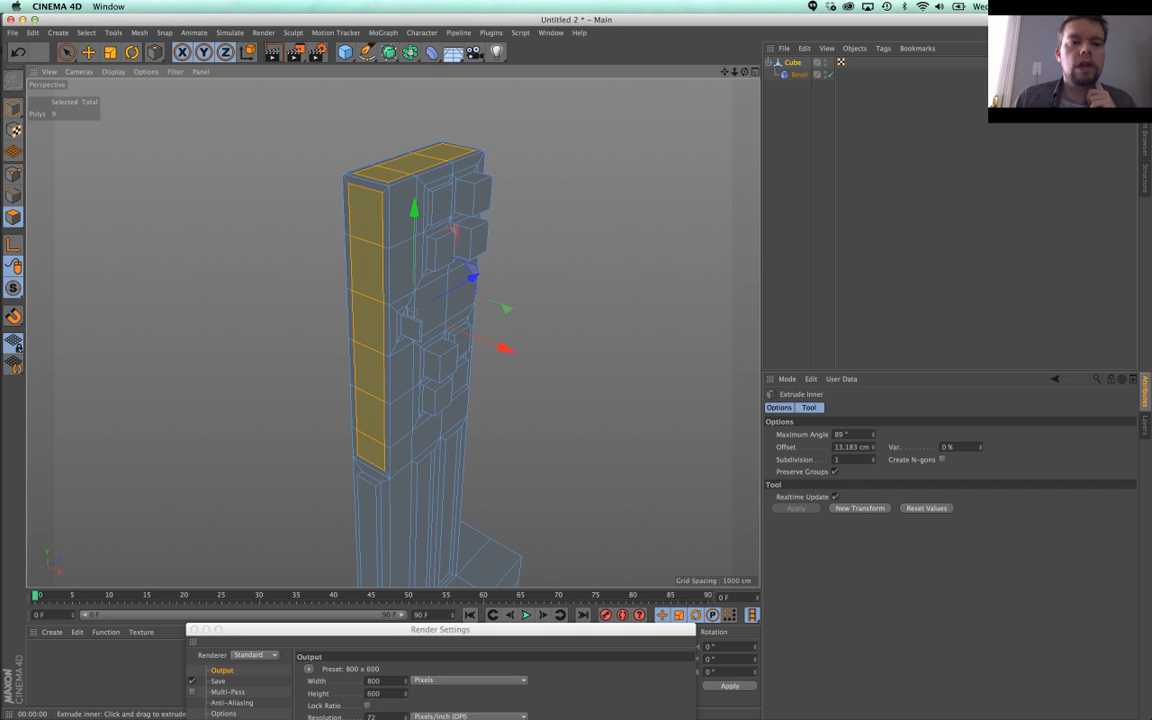
Step: Set the inset's maximum angle to 91° and extrude the nine polygons inward by about 28.7 cm with a 94° maximum angle
{"action": "left_click_drag", "start_coordinate": [874, 434], "coordinate": [876, 434]}
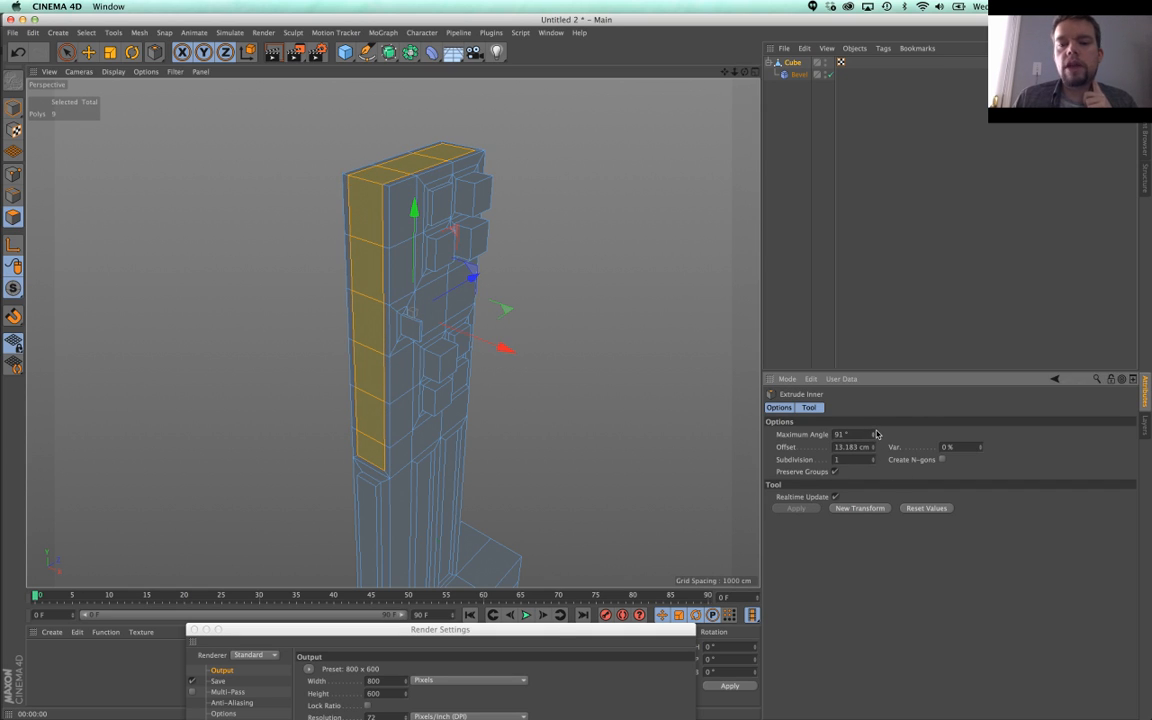
{"action": "left_click_drag", "start_coordinate": [375, 172], "coordinate": [392, 186], "text": "alt"}
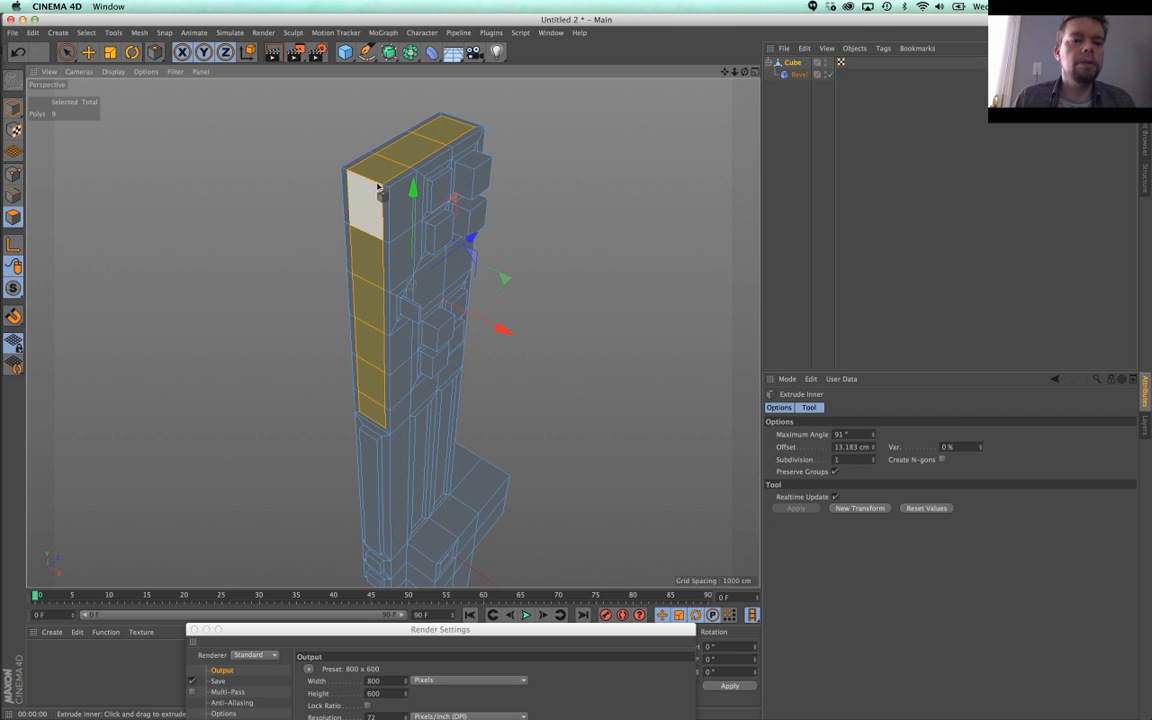
{"action": "key", "text": "d"}
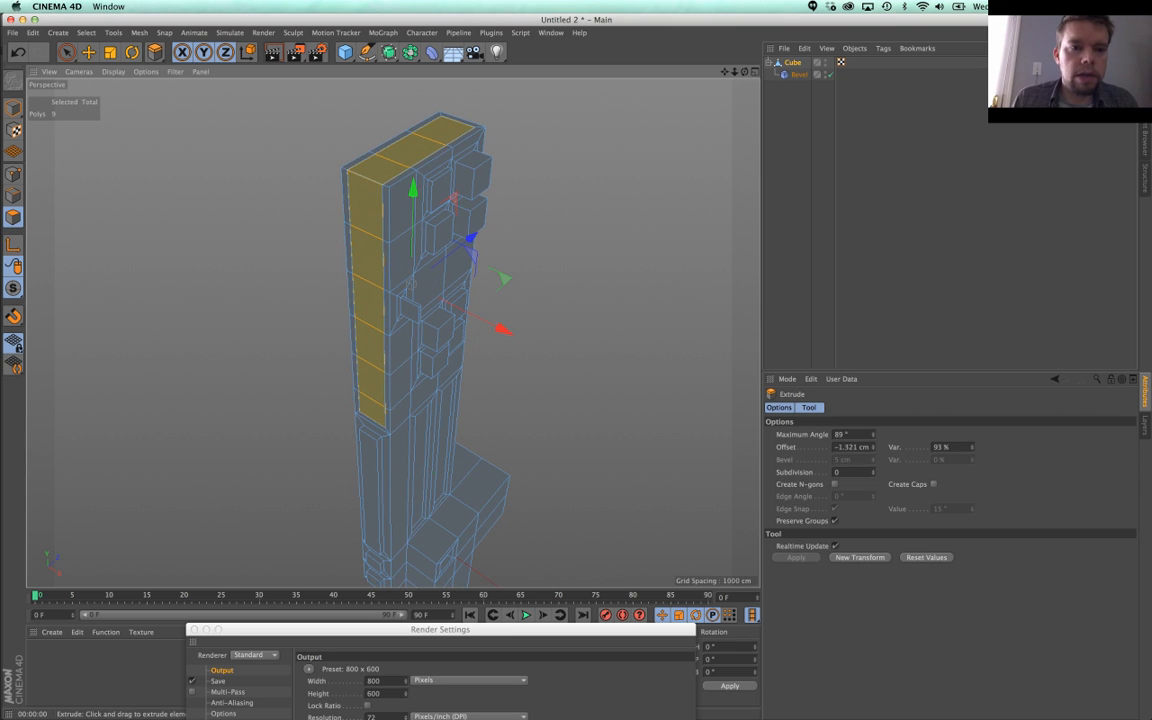
{"action": "left_click_drag", "start_coordinate": [340, 146], "coordinate": [322, 164]}
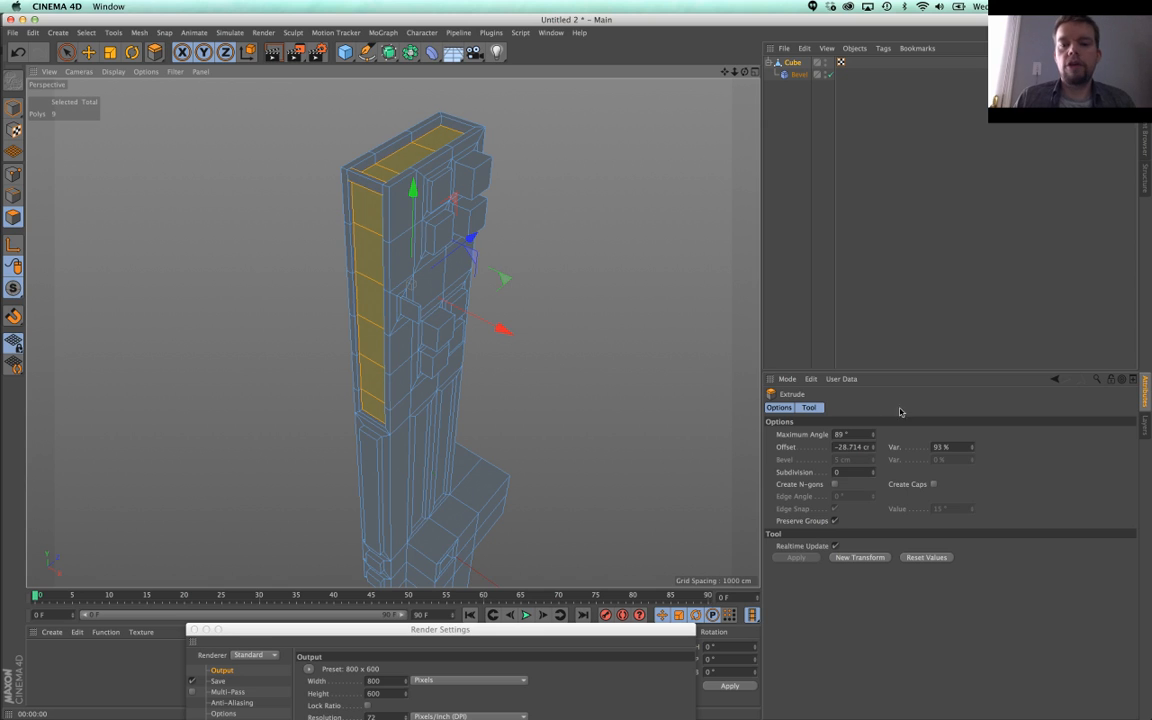
{"action": "left_click", "coordinate": [874, 432]}
{"action": "left_click", "coordinate": [874, 432]}
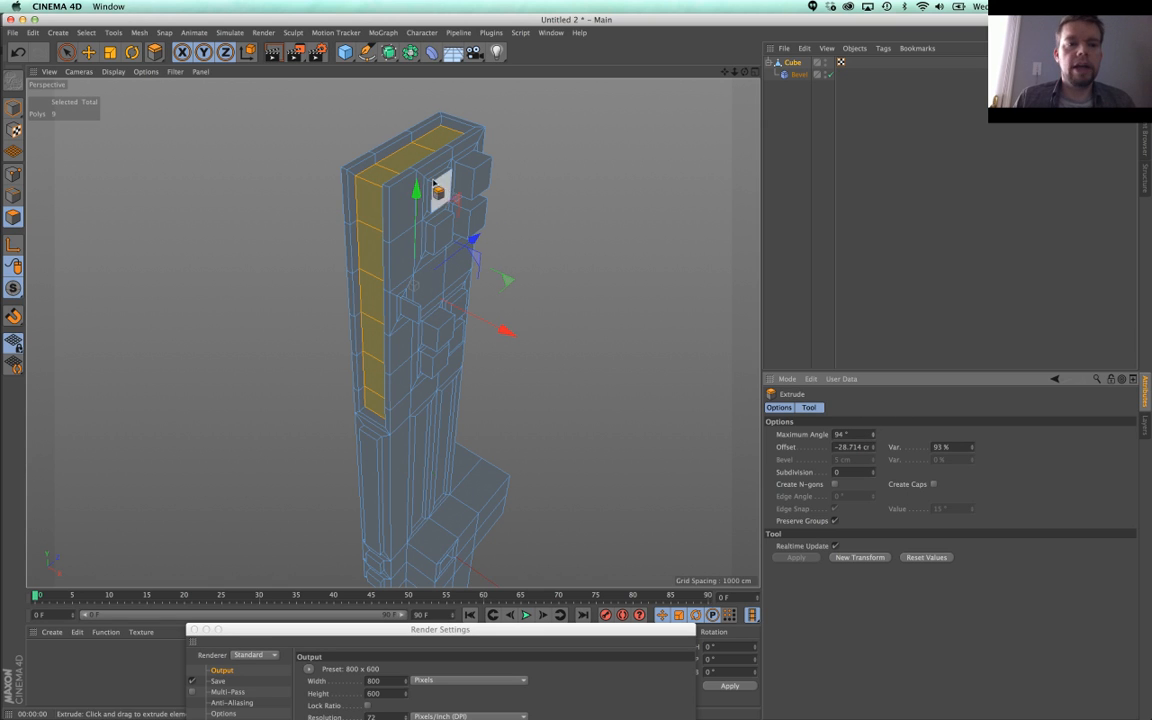
Step: Alternate insets and extrusions on the nine polygons: inset 8.4 cm, extrude 3.6 cm, inset 8.3 cm, extrude −29.2 cm, and deselect the Cube
{"action": "left_click_drag", "start_coordinate": [437, 192], "coordinate": [404, 185], "text": "alt"}
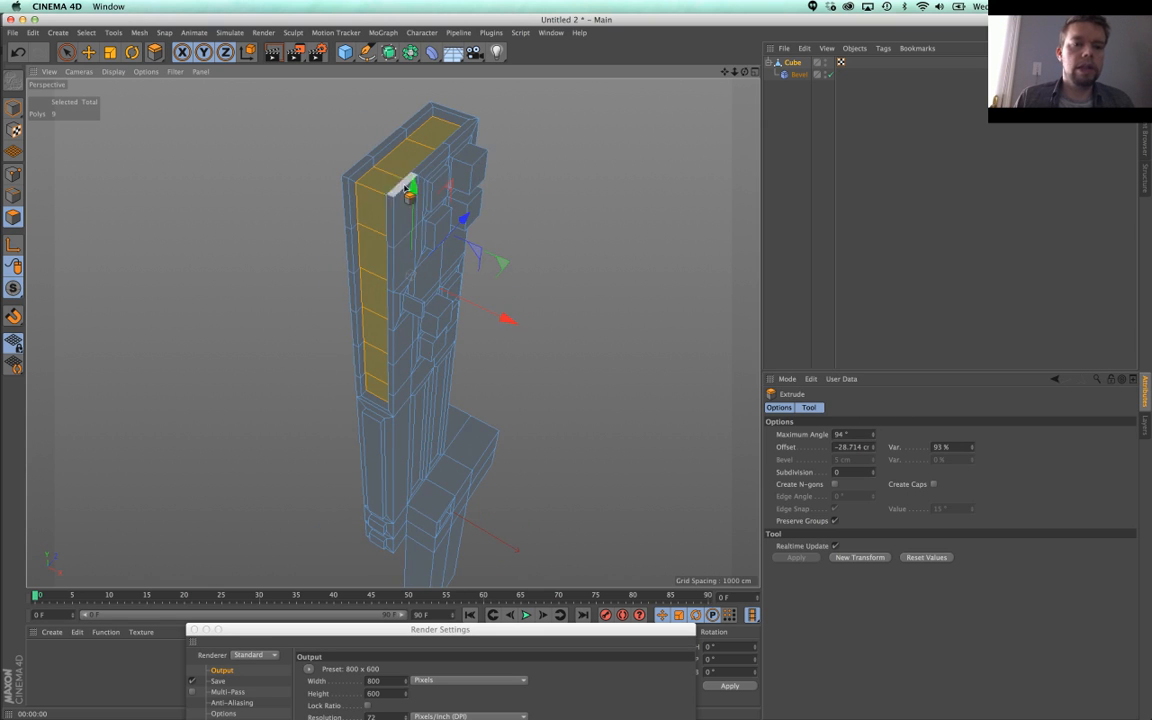
{"action": "key", "text": "i"}
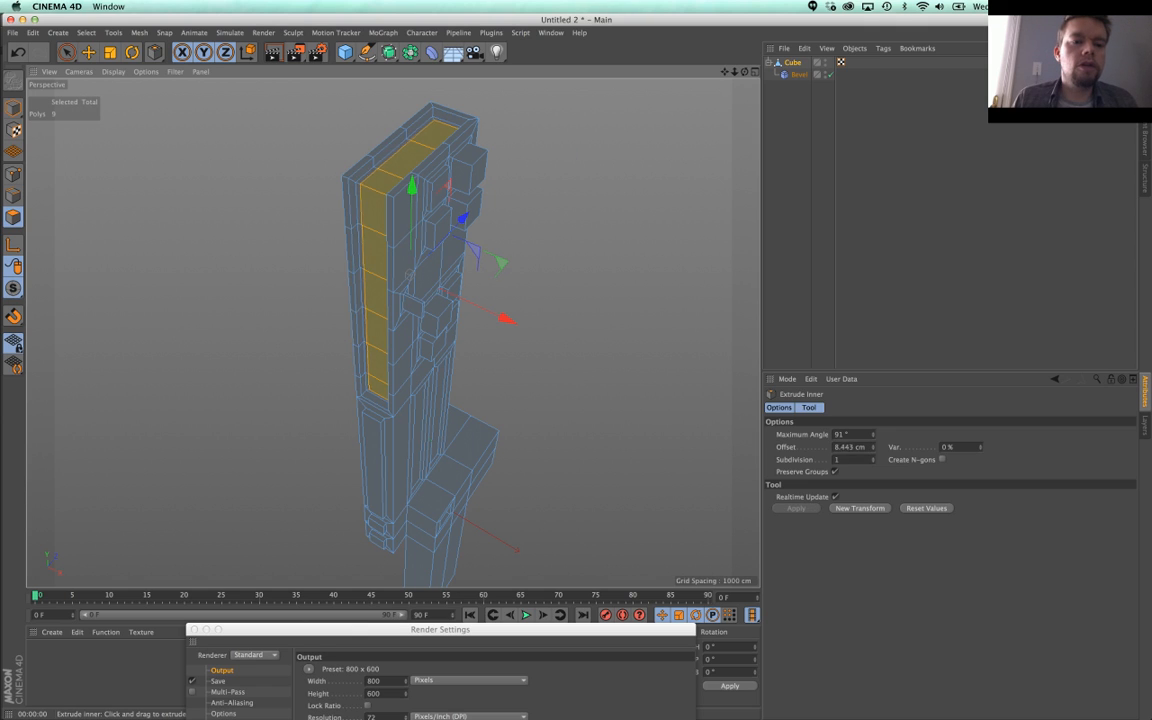
{"action": "key", "text": "d"}
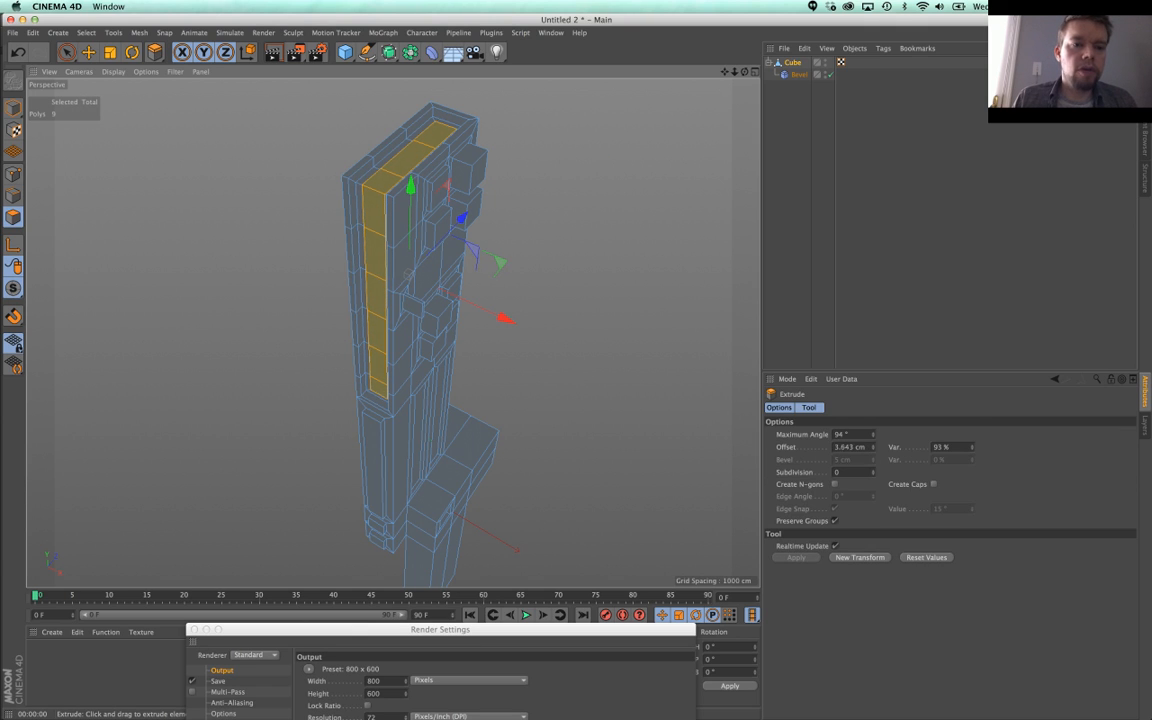
{"action": "key", "text": "i"}
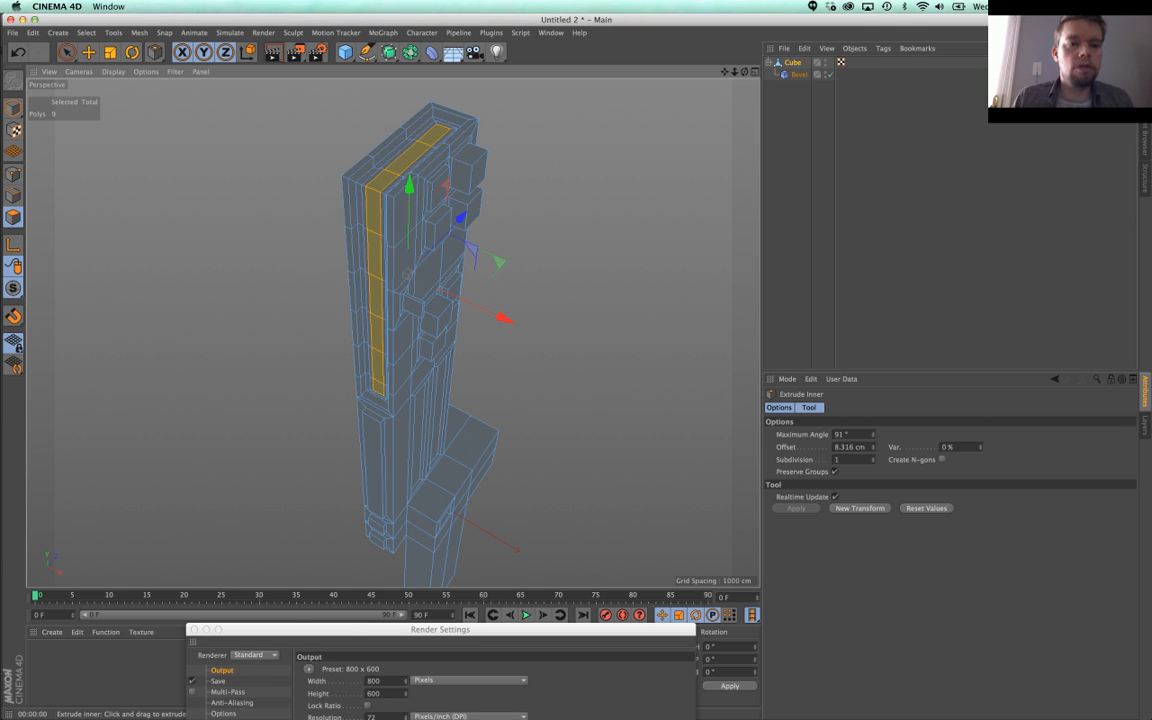
{"action": "key", "text": "d"}
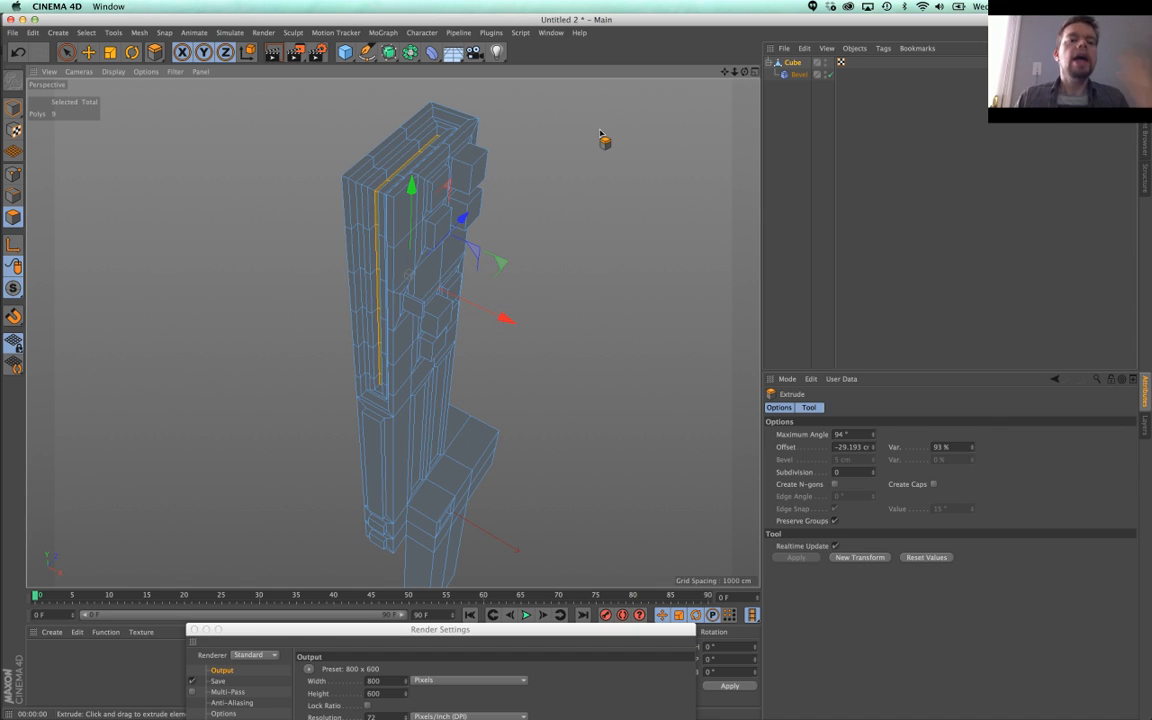
{"action": "left_click_drag", "start_coordinate": [621, 177], "coordinate": [387, 180], "text": "alt"}
{"action": "left_click", "coordinate": [789, 153]}
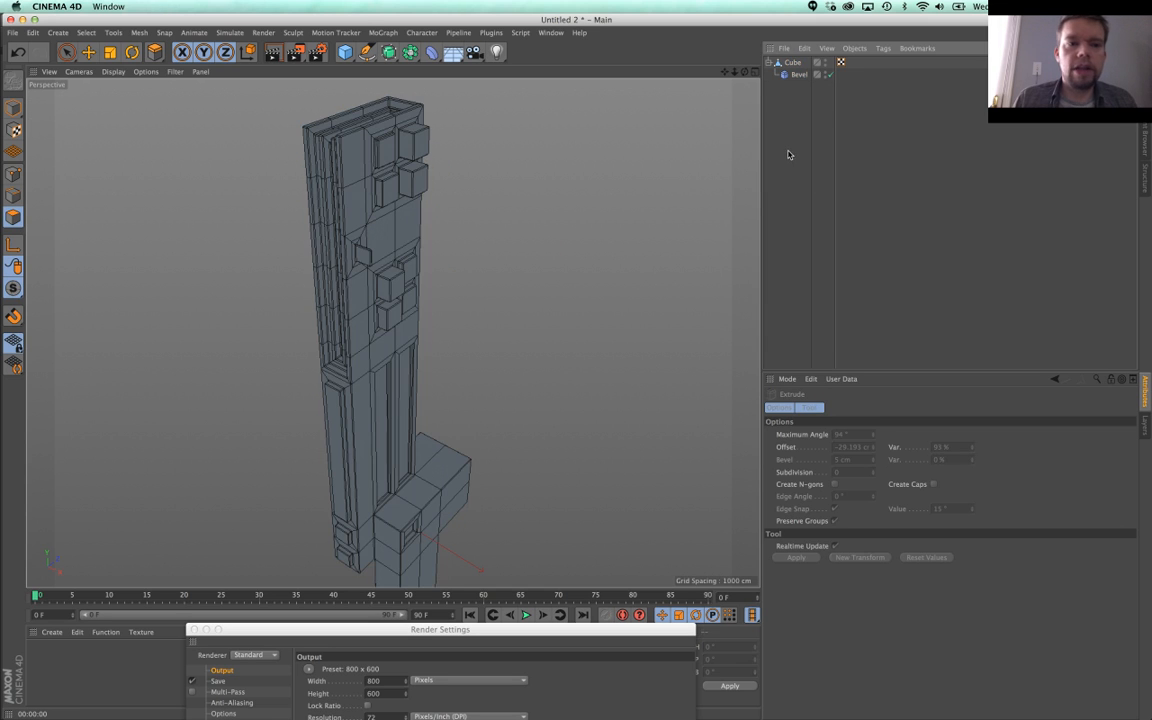
{"action": "left_click_drag", "start_coordinate": [242, 212], "coordinate": [384, 281], "text": "alt"}
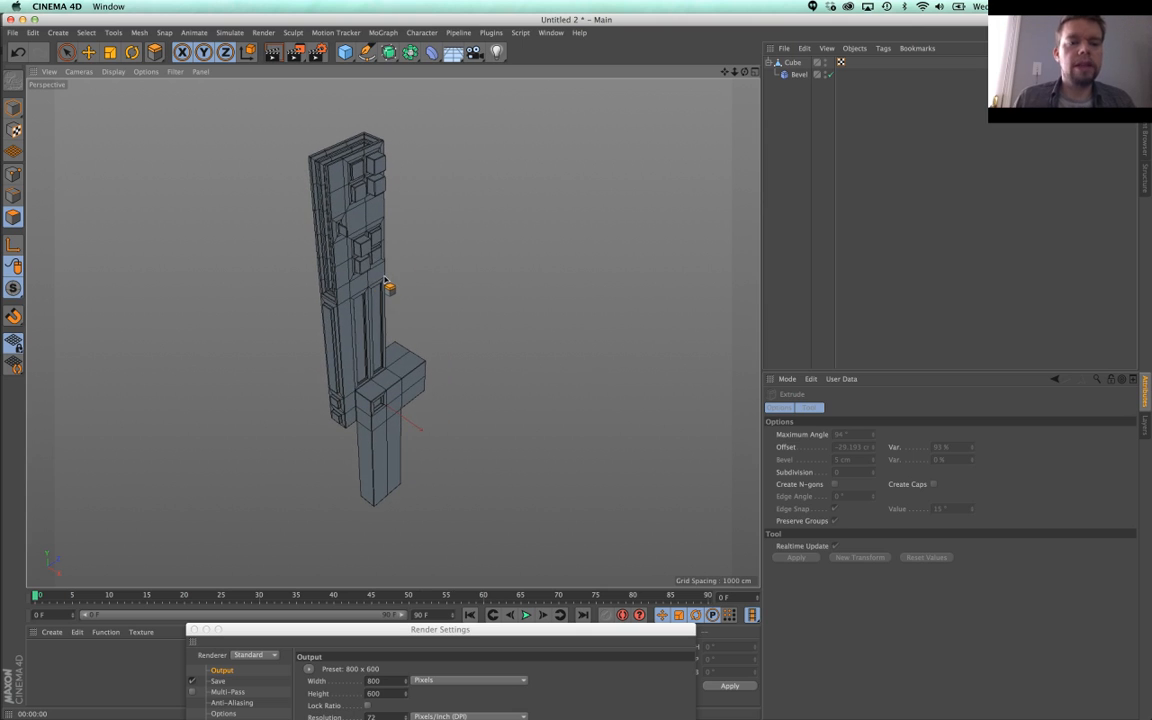
Step: Create a MoGraph Cloner and make the Cube its child
{"action": "left_click", "coordinate": [792, 63]}
{"action": "left_click", "coordinate": [383, 32]}
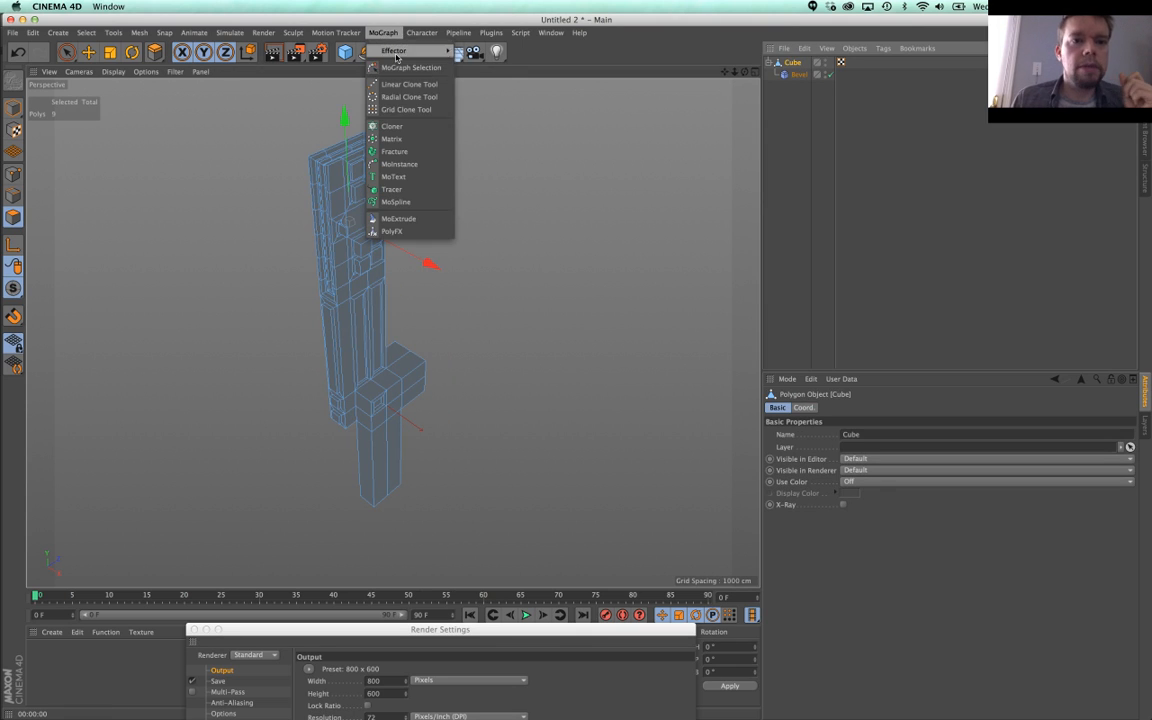
{"action": "left_click", "coordinate": [392, 126]}
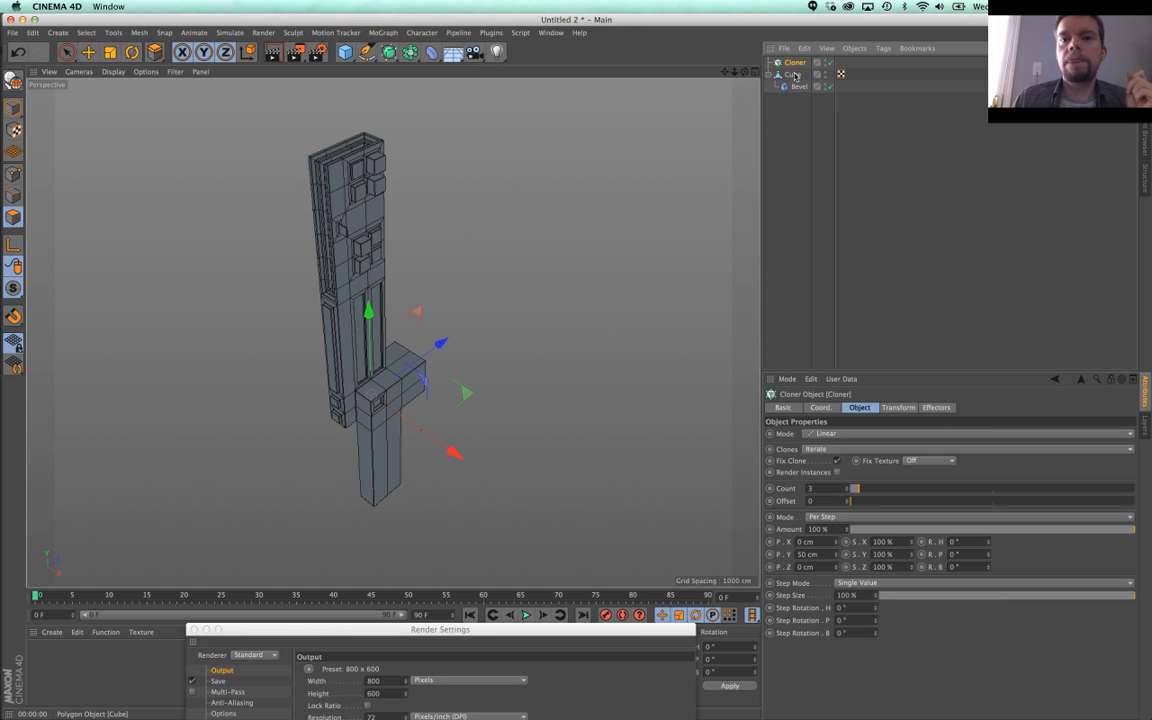
{"action": "left_click_drag", "start_coordinate": [797, 64], "coordinate": [797, 65]}
{"action": "left_click", "coordinate": [795, 62]}
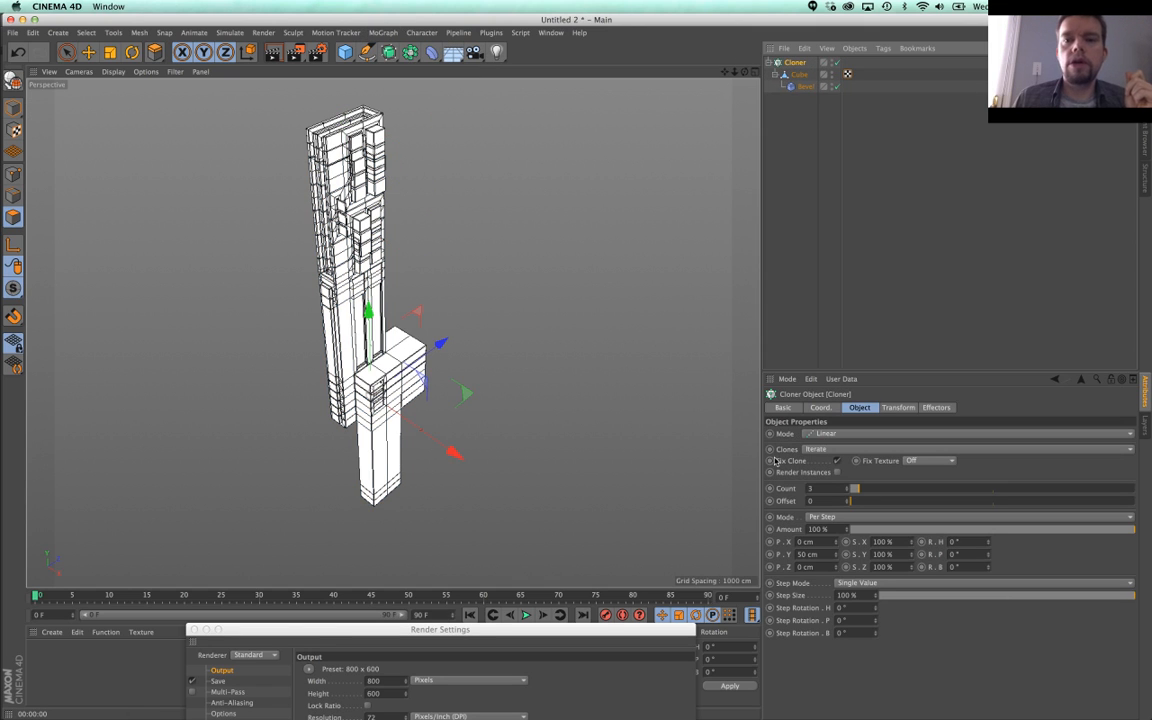
Step: Keep the Cloner in Linear mode, with a count of 7 and a heading rotation of 90° per step
{"action": "left_click", "coordinate": [832, 434]}
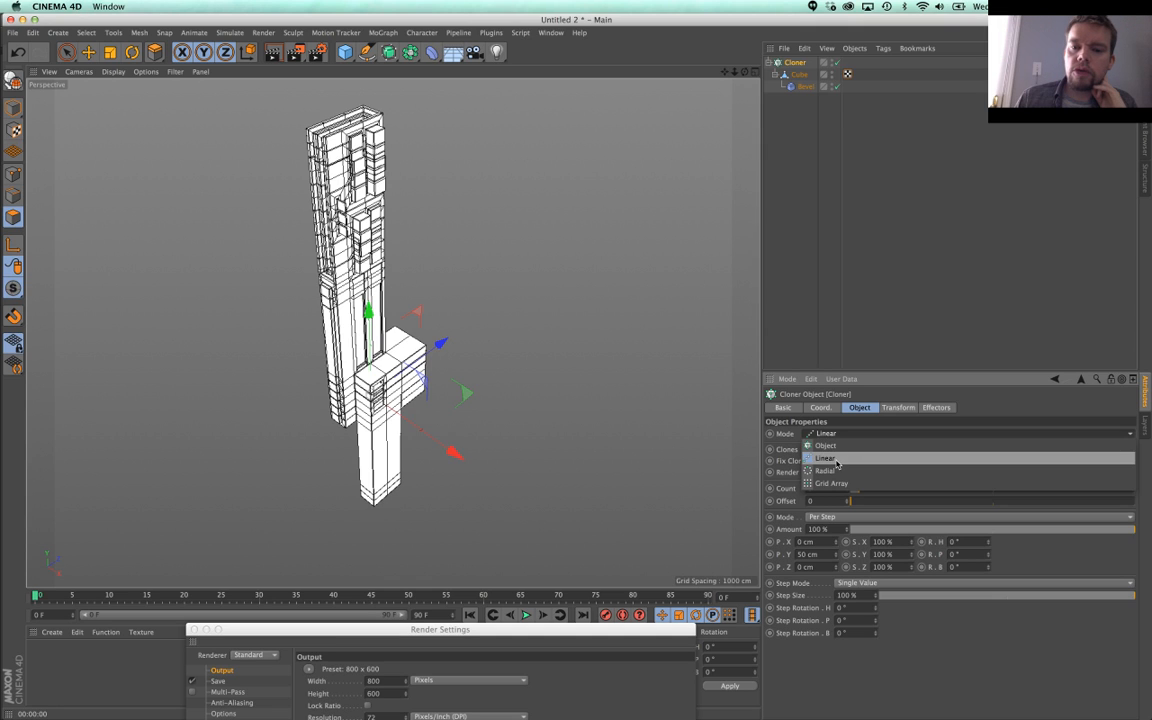
{"action": "left_click", "coordinate": [836, 459]}
{"action": "left_click_drag", "start_coordinate": [853, 490], "coordinate": [870, 486]}
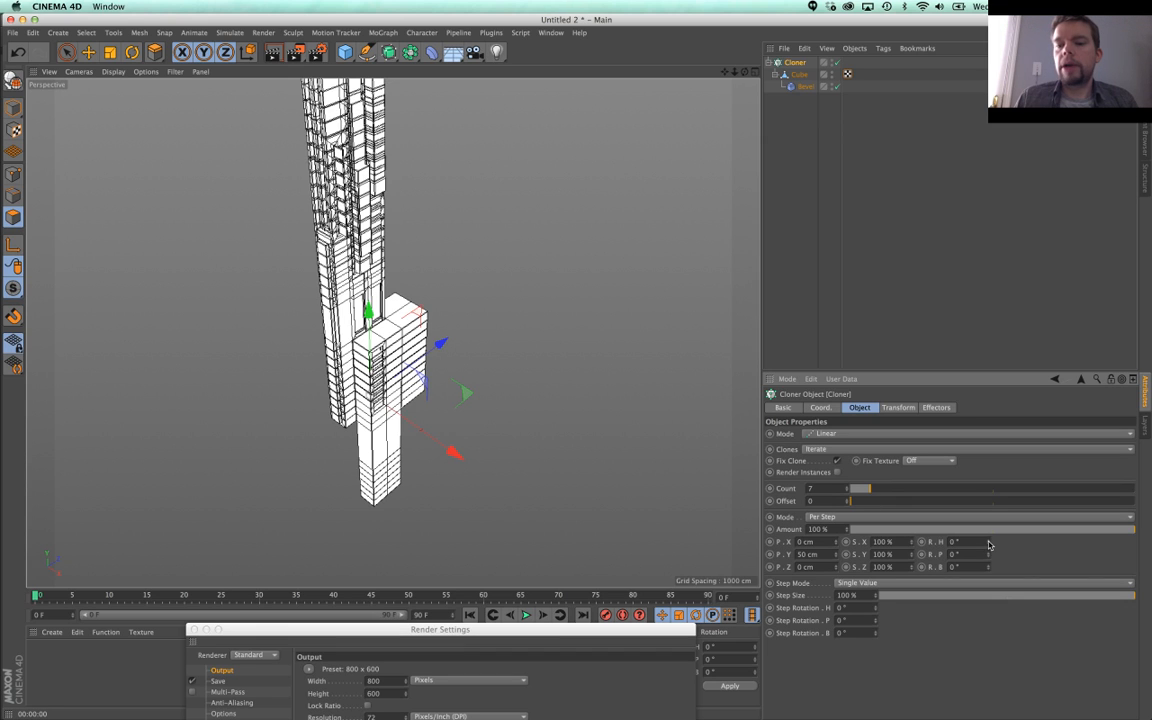
{"action": "left_click_drag", "start_coordinate": [988, 542], "coordinate": [988, 528]}
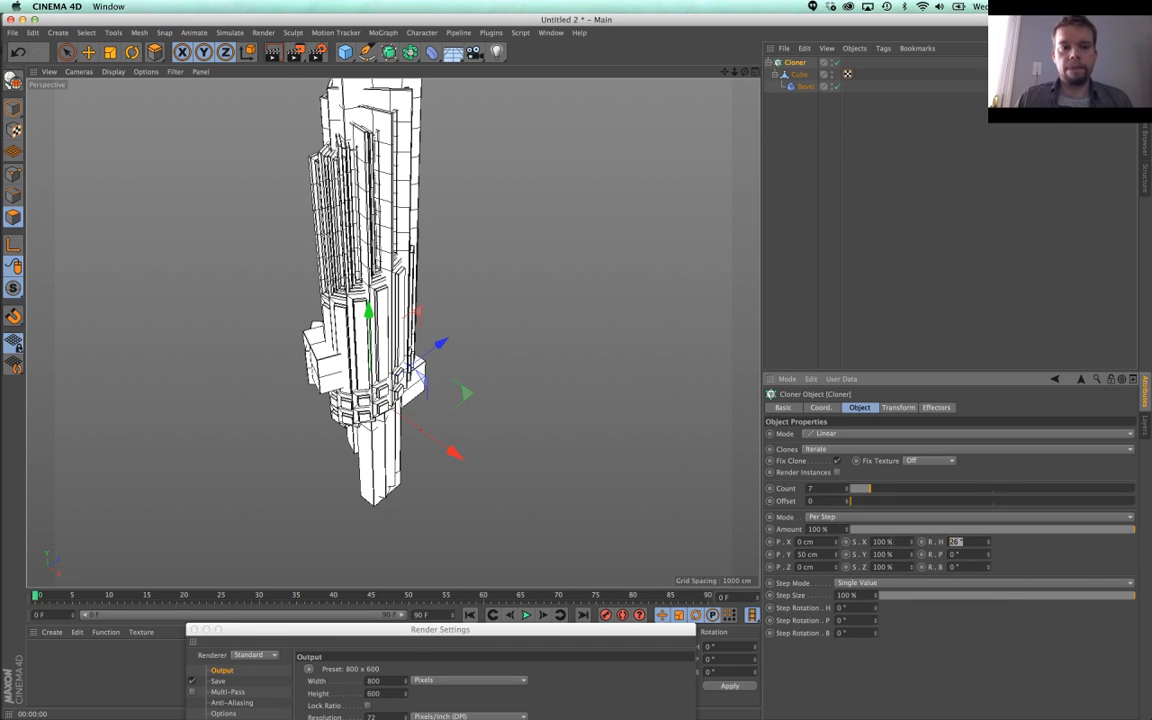
{"action": "type", "text": "90"}
{"action": "key", "text": "Return"}
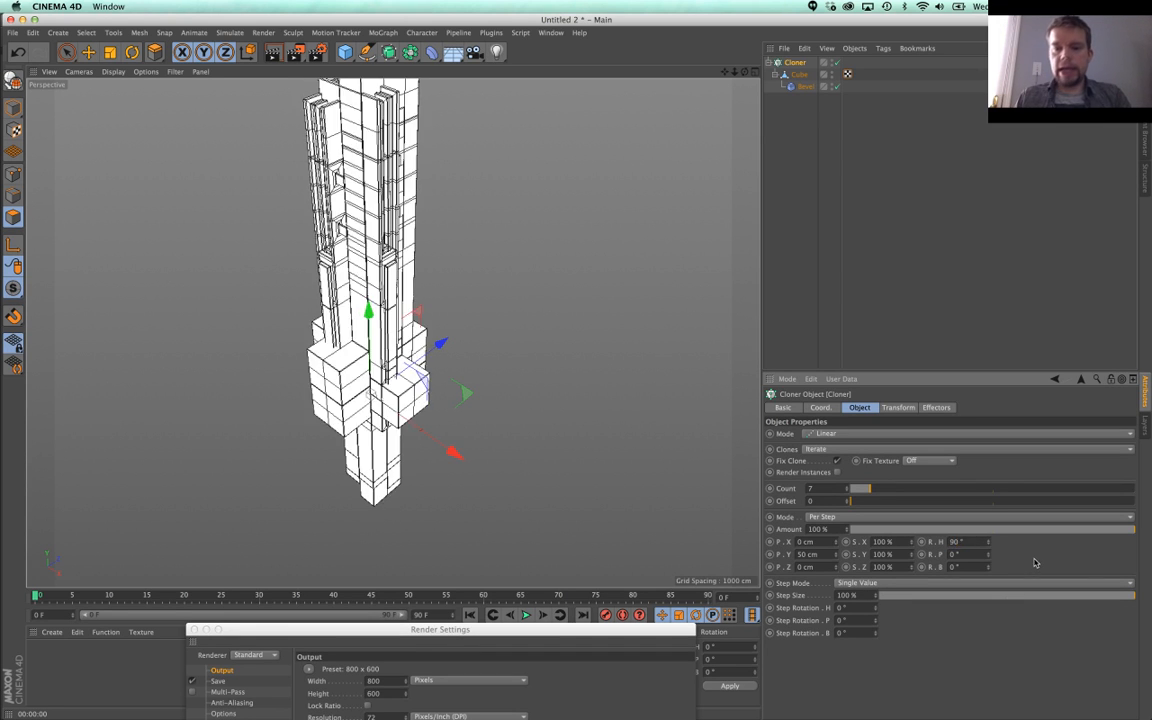
Step: Set the Cloner's Y position offset to −155 cm per step
{"action": "left_click_drag", "start_coordinate": [507, 350], "coordinate": [484, 343], "text": "alt"}
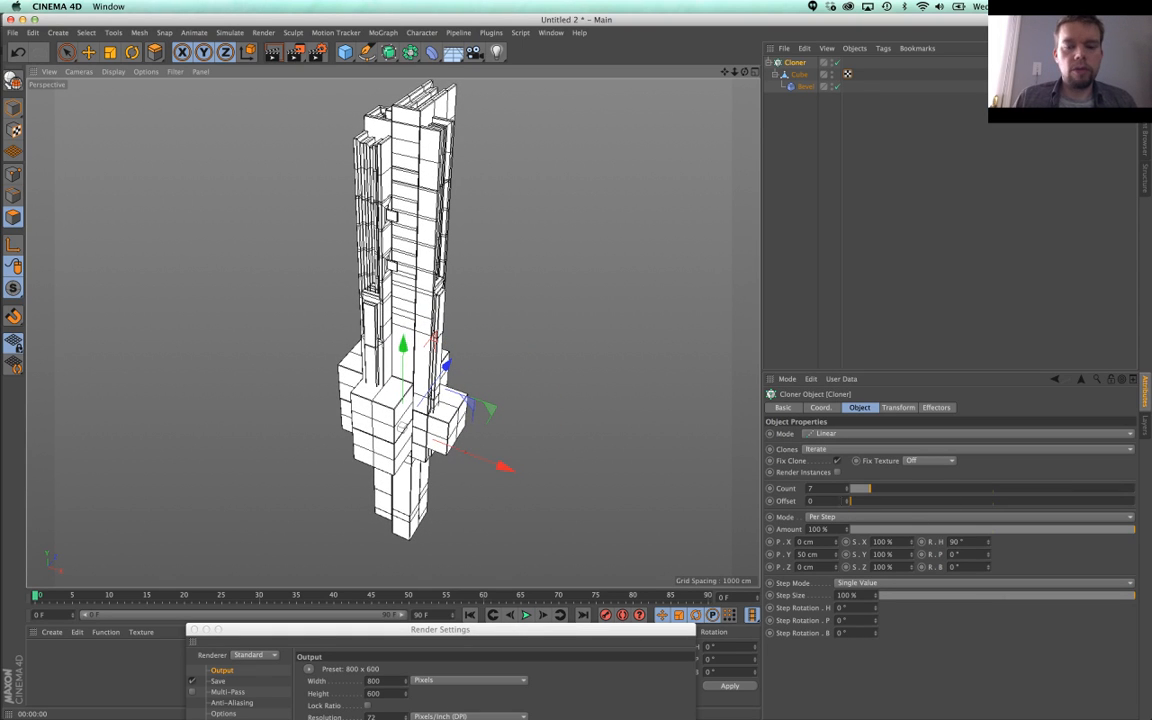
{"action": "left_click_drag", "start_coordinate": [838, 560], "coordinate": [838, 652]}
{"action": "left_click_drag", "start_coordinate": [432, 275], "coordinate": [435, 291], "text": "alt"}
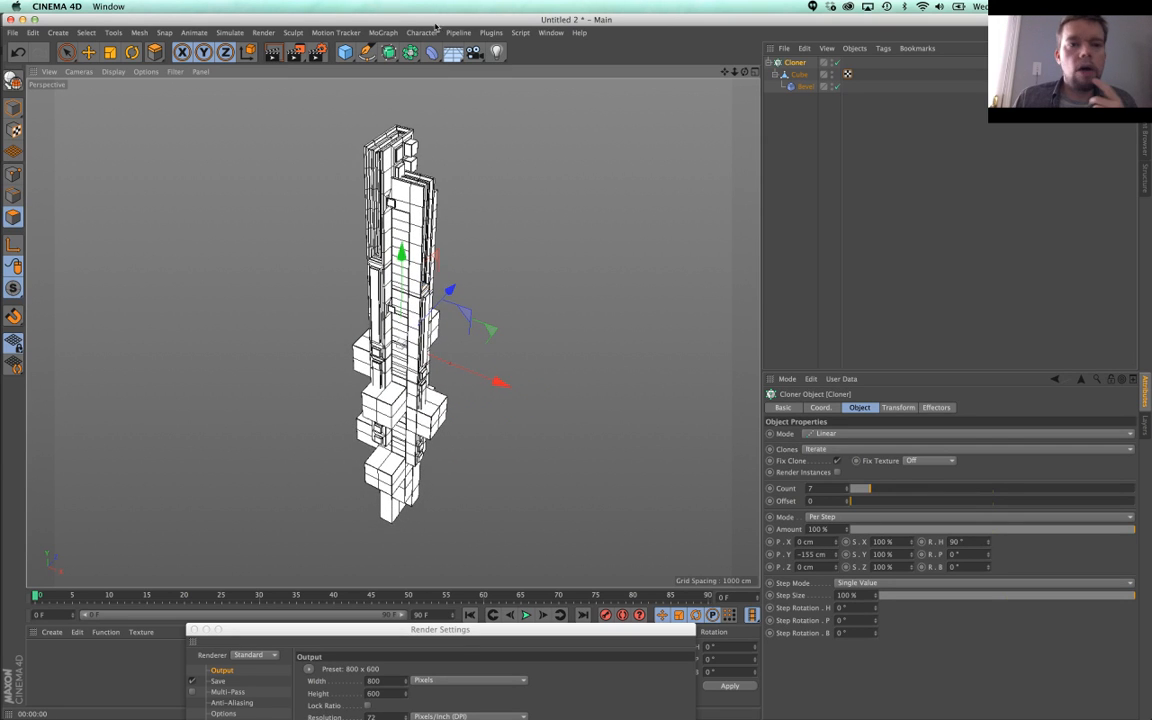
Step: Add a Random effector to the Cloner with position offsets of 498 cm in X and 232 cm in Z
{"action": "left_click", "coordinate": [383, 32]}
{"action": "mouse_move", "coordinate": [395, 49]}
{"action": "left_click", "coordinate": [432, 144]}
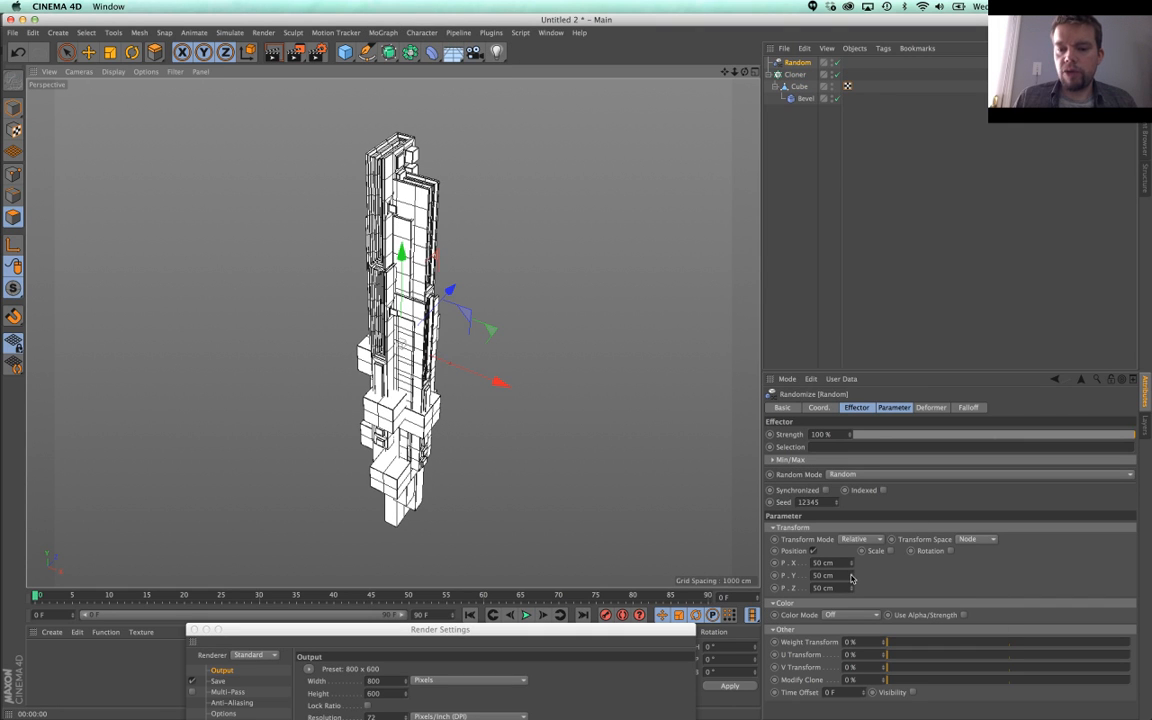
{"action": "left_click_drag", "start_coordinate": [850, 570], "coordinate": [852, 597]}
{"action": "mouse_move", "coordinate": [381, 368]}
{"action": "left_mouse_down", "text": "alt"}
{"action": "mouse_move", "coordinate": [541, 430]}
{"action": "mouse_move", "coordinate": [342, 372]}
{"action": "mouse_move", "coordinate": [325, 299]}
{"action": "mouse_move", "coordinate": [380, 339]}
{"action": "mouse_move", "coordinate": [537, 342]}
{"action": "mouse_move", "coordinate": [478, 378]}
{"action": "mouse_move", "coordinate": [342, 380]}
{"action": "mouse_move", "coordinate": [423, 403]}
{"action": "mouse_move", "coordinate": [521, 378]}
{"action": "left_mouse_up", "text": "alt"}
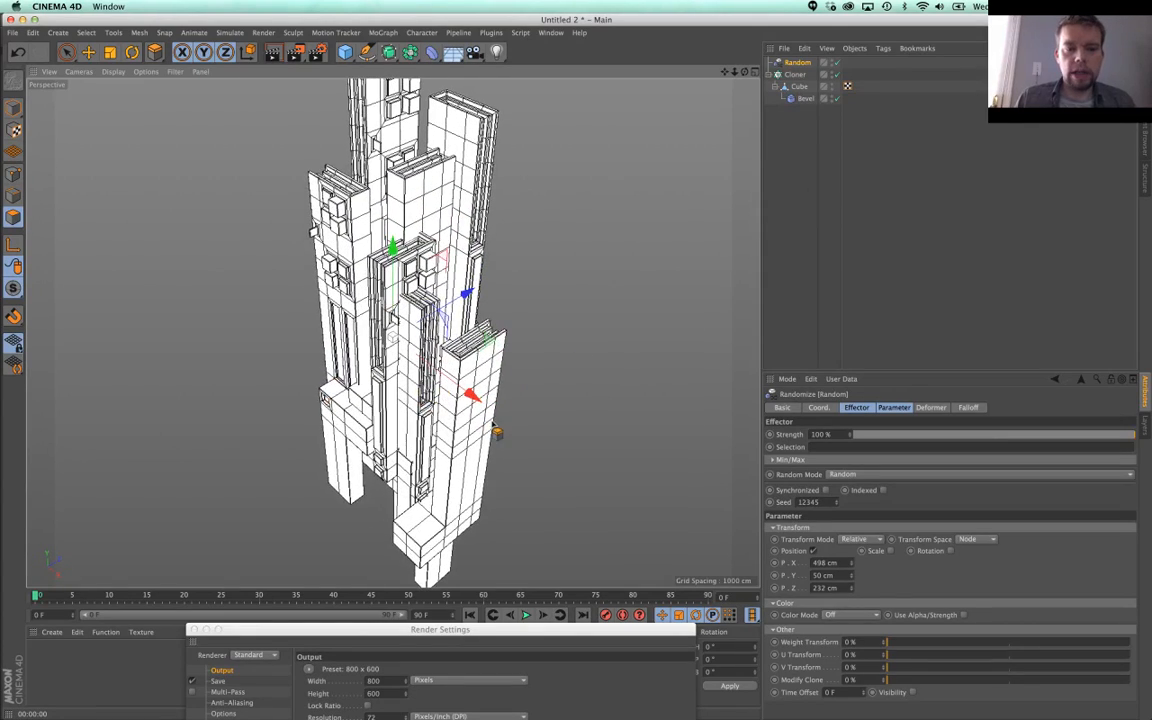
{"action": "left_click_drag", "start_coordinate": [495, 430], "coordinate": [476, 410], "text": "alt"}
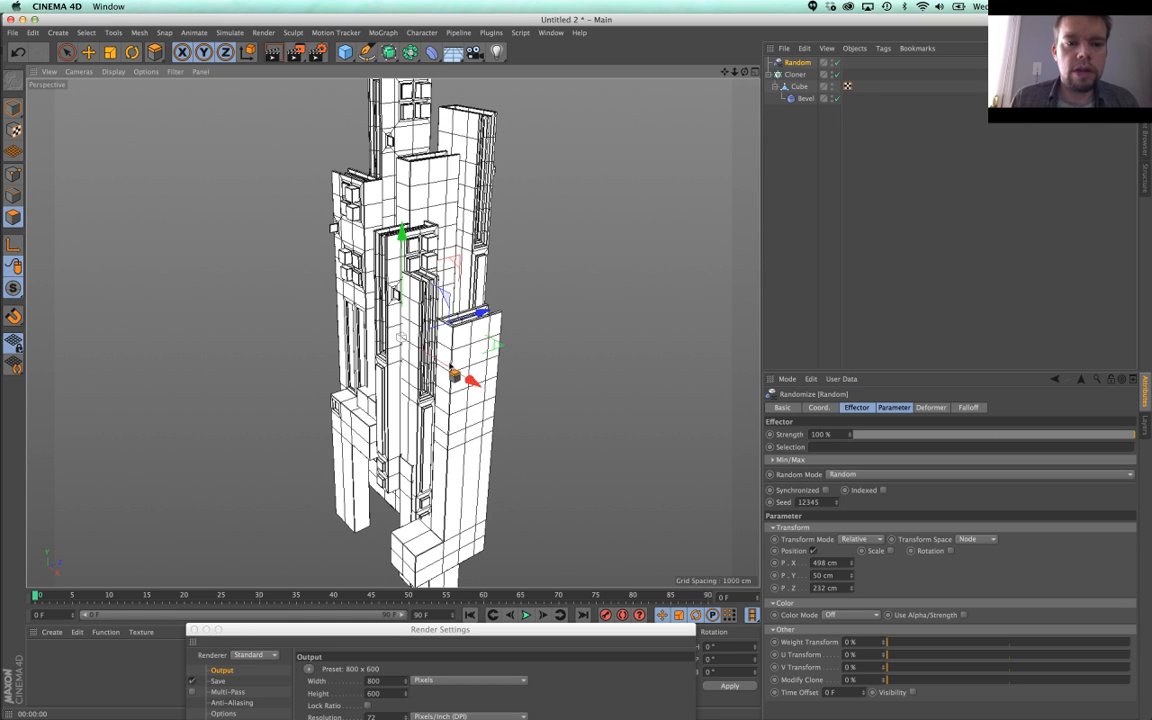
{"action": "mouse_move", "coordinate": [454, 376]}
{"action": "left_mouse_down", "text": "alt"}
{"action": "mouse_move", "coordinate": [576, 393]}
{"action": "mouse_move", "coordinate": [482, 391]}
{"action": "mouse_move", "coordinate": [462, 364]}
{"action": "left_mouse_up", "text": "alt"}
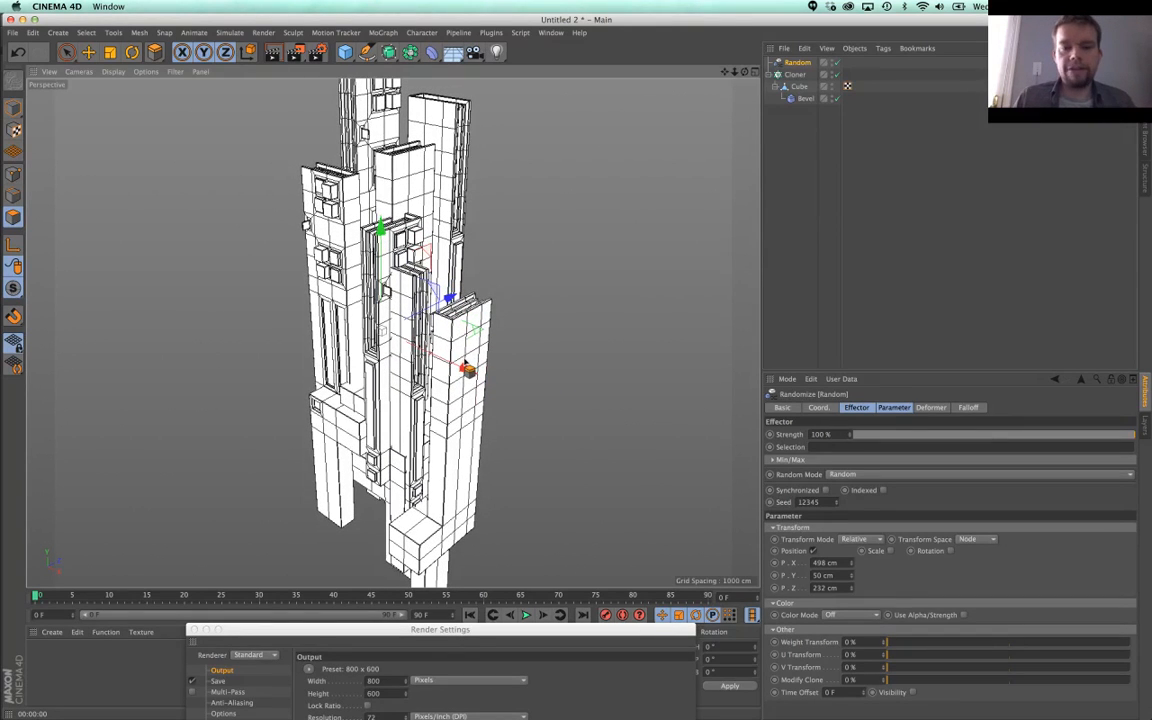
Step: Enable uniform scale variation in the Random effector and set the scale to −0.22
{"action": "left_click", "coordinate": [889, 551]}
{"action": "left_click", "coordinate": [921, 600]}
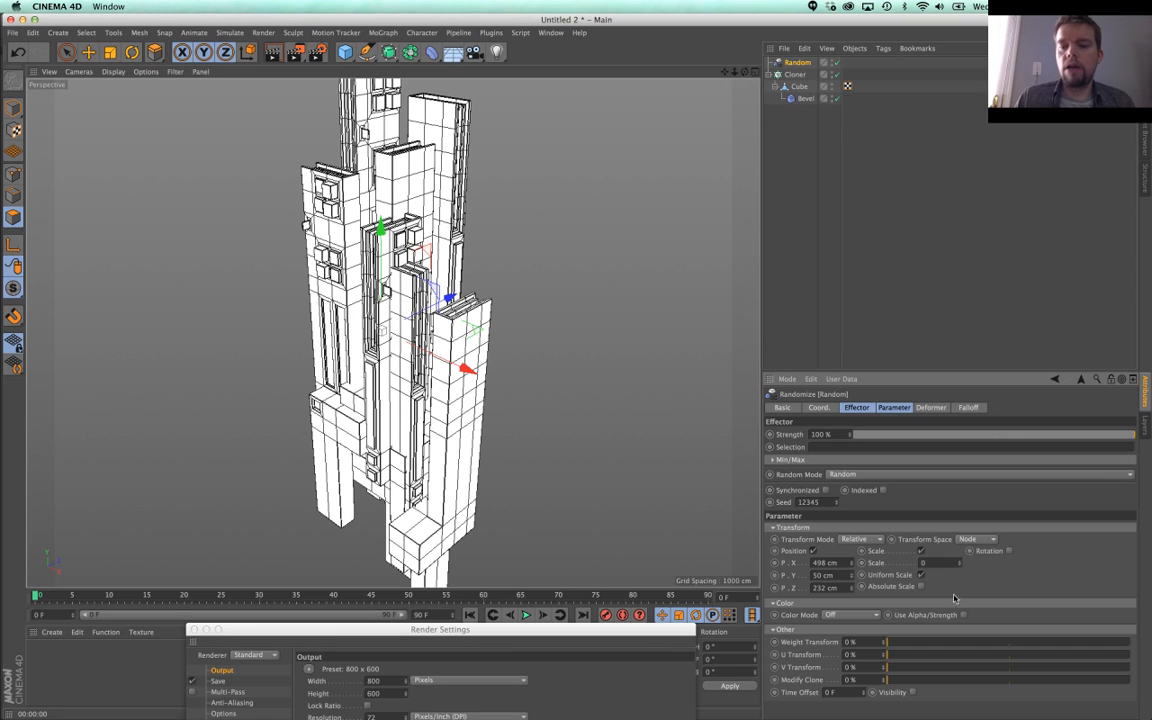
{"action": "left_click_drag", "start_coordinate": [957, 566], "coordinate": [957, 596]}
{"action": "left_click_drag", "start_coordinate": [368, 341], "coordinate": [390, 351], "text": "alt"}
{"action": "middle_click_drag", "start_coordinate": [390, 351], "coordinate": [419, 422], "text": "alt"}
{"action": "left_click_drag", "start_coordinate": [419, 422], "coordinate": [407, 424], "text": "alt"}
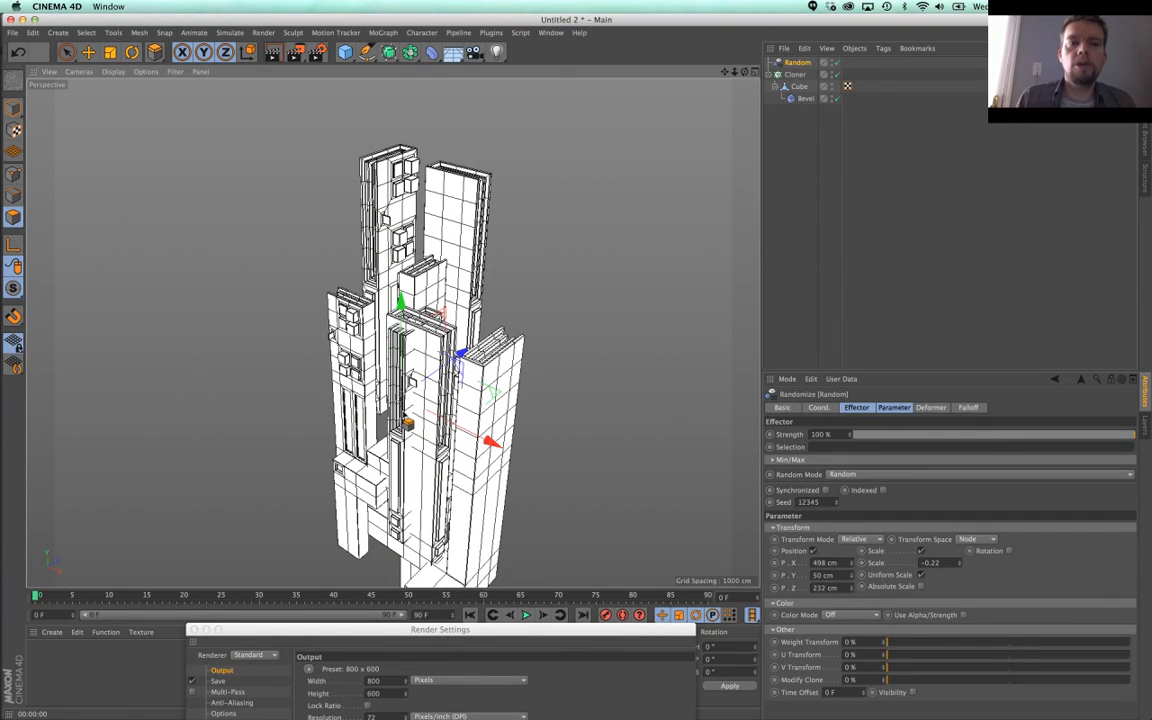
Step: Set the Cloner's count to 8 and check the tower cluster
{"action": "left_click", "coordinate": [795, 74]}
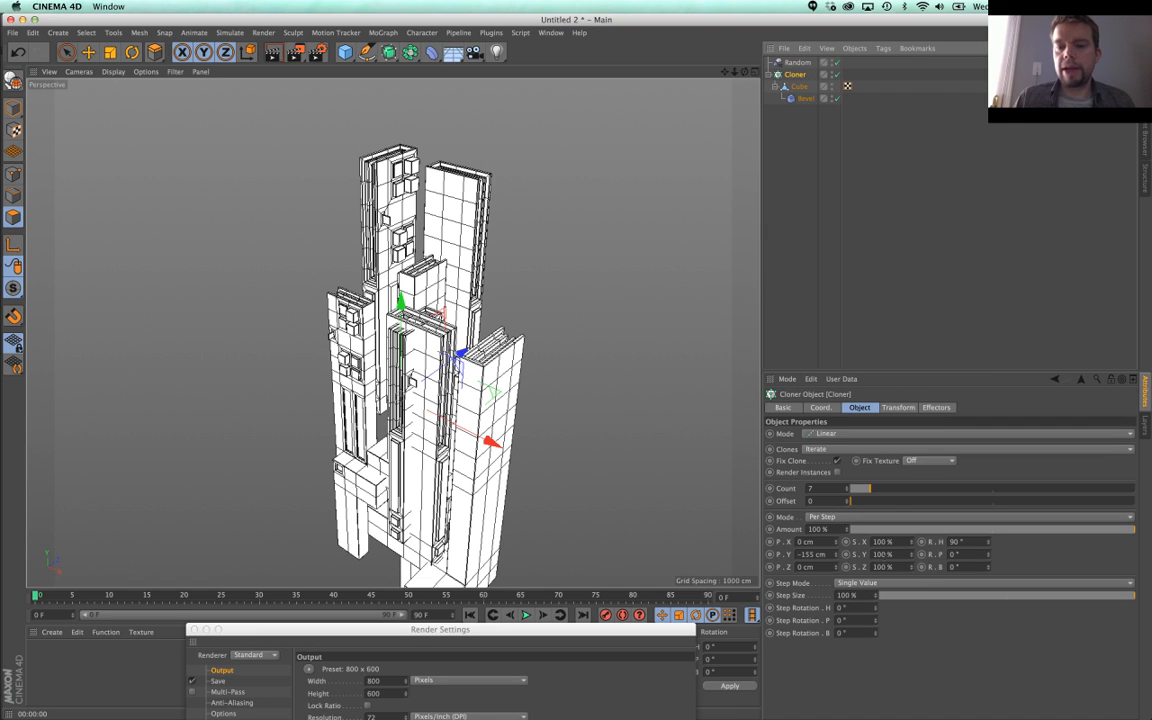
{"action": "left_click_drag", "start_coordinate": [874, 488], "coordinate": [878, 488]}
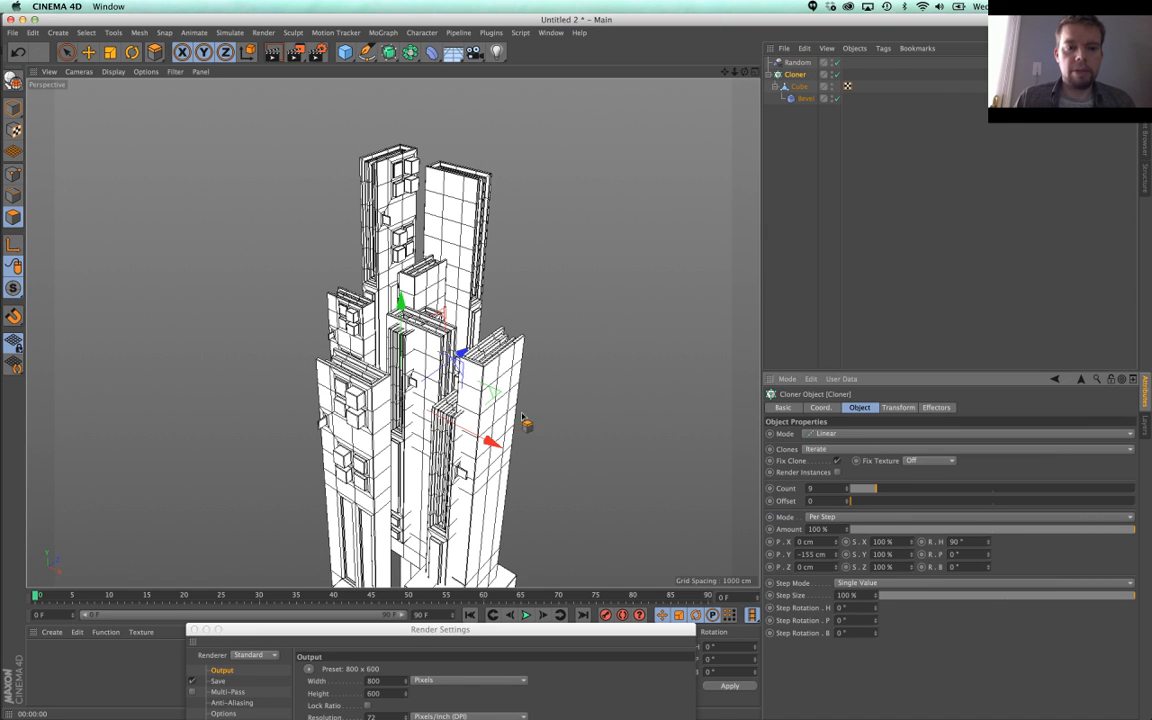
{"action": "middle_click_drag", "start_coordinate": [399, 412], "coordinate": [404, 301], "text": "alt"}
{"action": "right_click_drag", "start_coordinate": [526, 325], "coordinate": [474, 343], "text": "alt"}
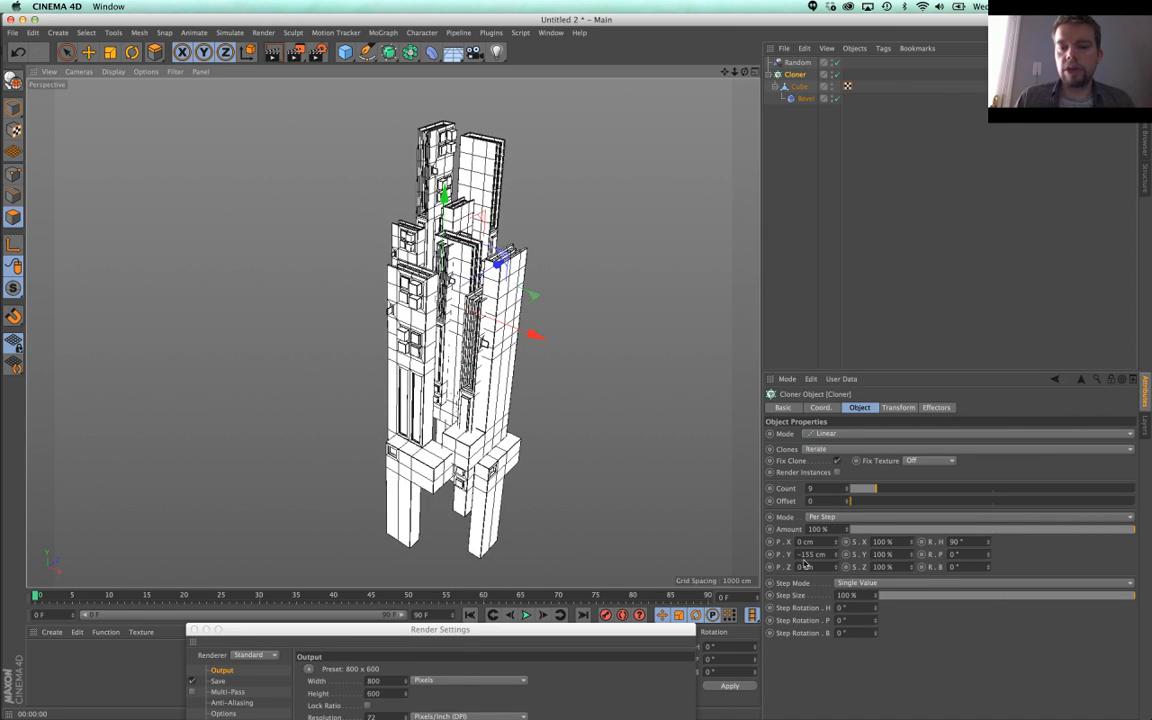
{"action": "mouse_move", "coordinate": [884, 485]}
{"action": "left_mouse_down"}
{"action": "mouse_move", "coordinate": [958, 492]}
{"action": "mouse_move", "coordinate": [862, 494]}
{"action": "mouse_move", "coordinate": [873, 494]}
{"action": "left_mouse_up"}
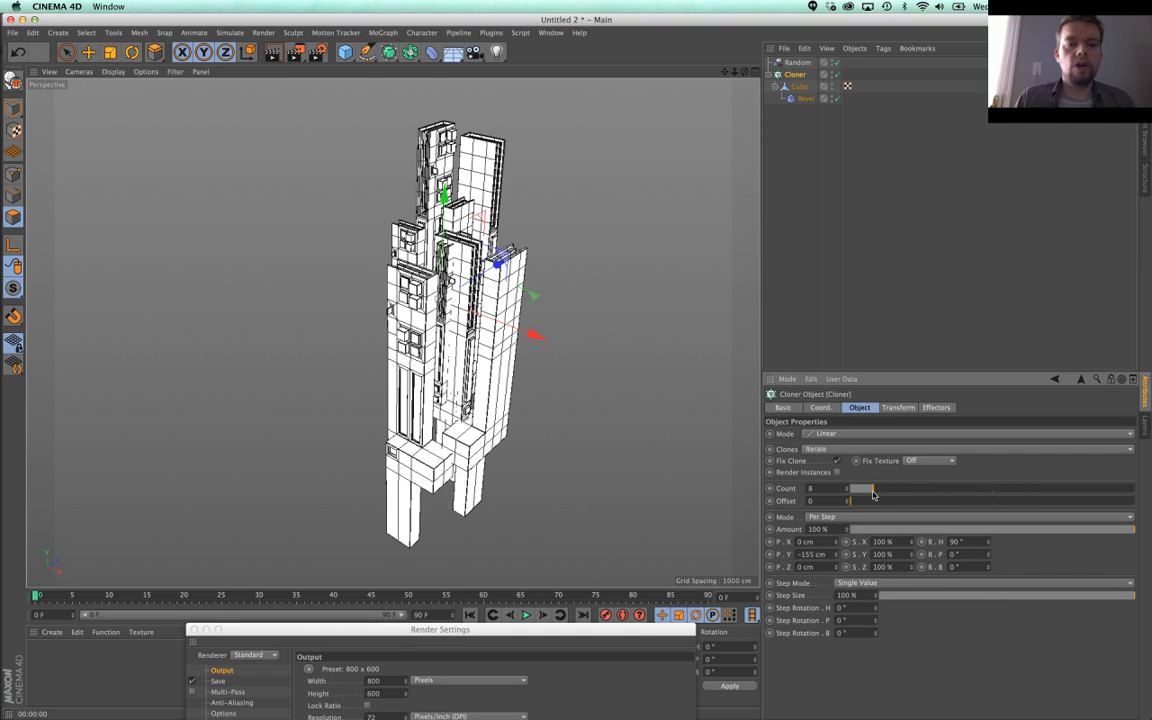
{"action": "left_click_drag", "start_coordinate": [624, 416], "coordinate": [425, 362], "text": "alt"}
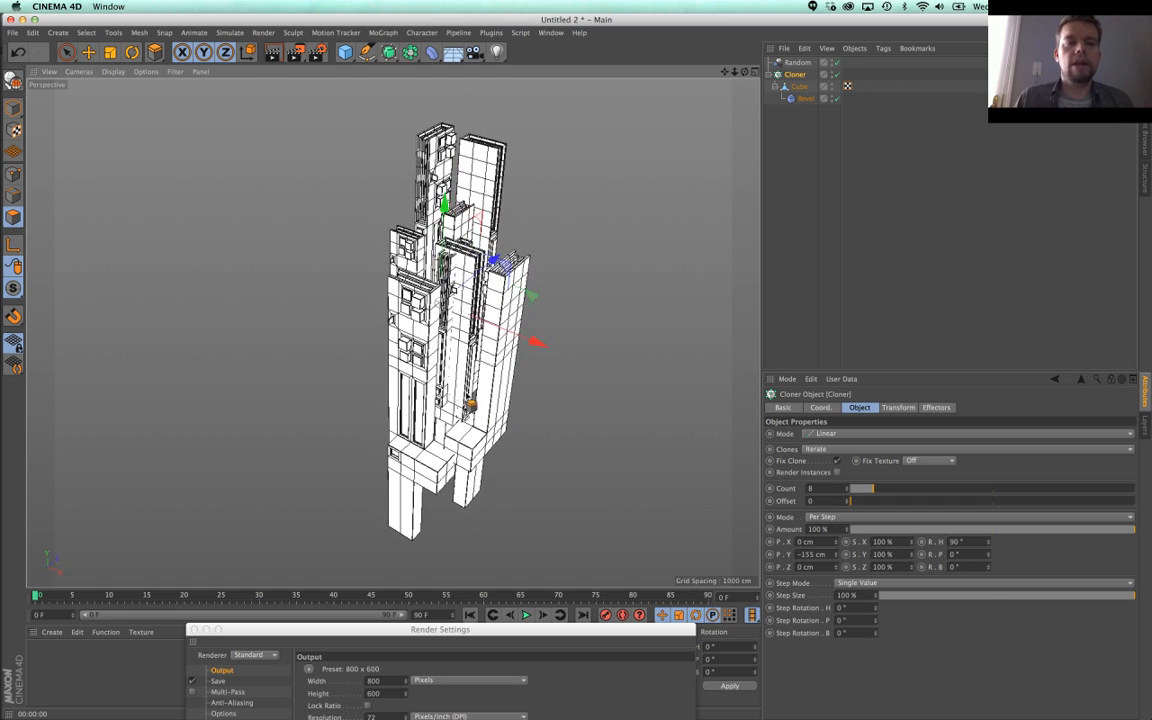
Step: Switch to Chrome and examine the Instagram post with the abstract red architectural reference render
{"action": "left_click", "coordinate": [345, 52]}
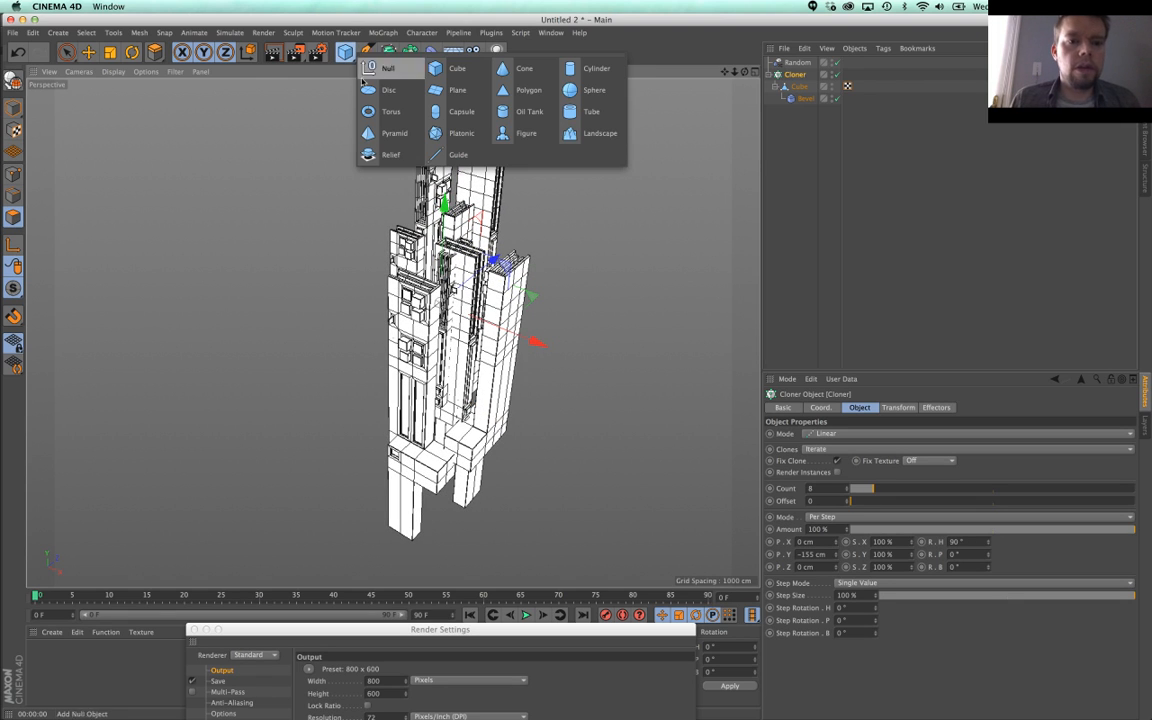
{"action": "left_click", "coordinate": [631, 221]}
{"action": "key", "text": "super+Tab"}
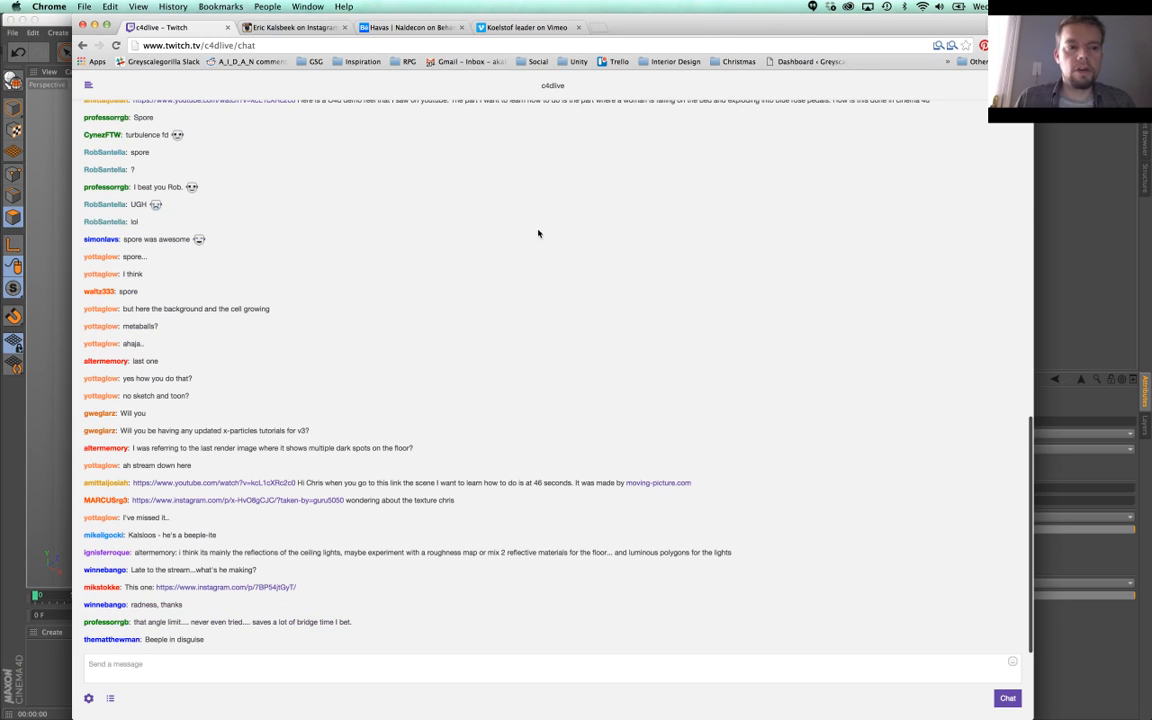
{"action": "left_click", "coordinate": [505, 28]}
{"action": "left_click", "coordinate": [300, 30]}
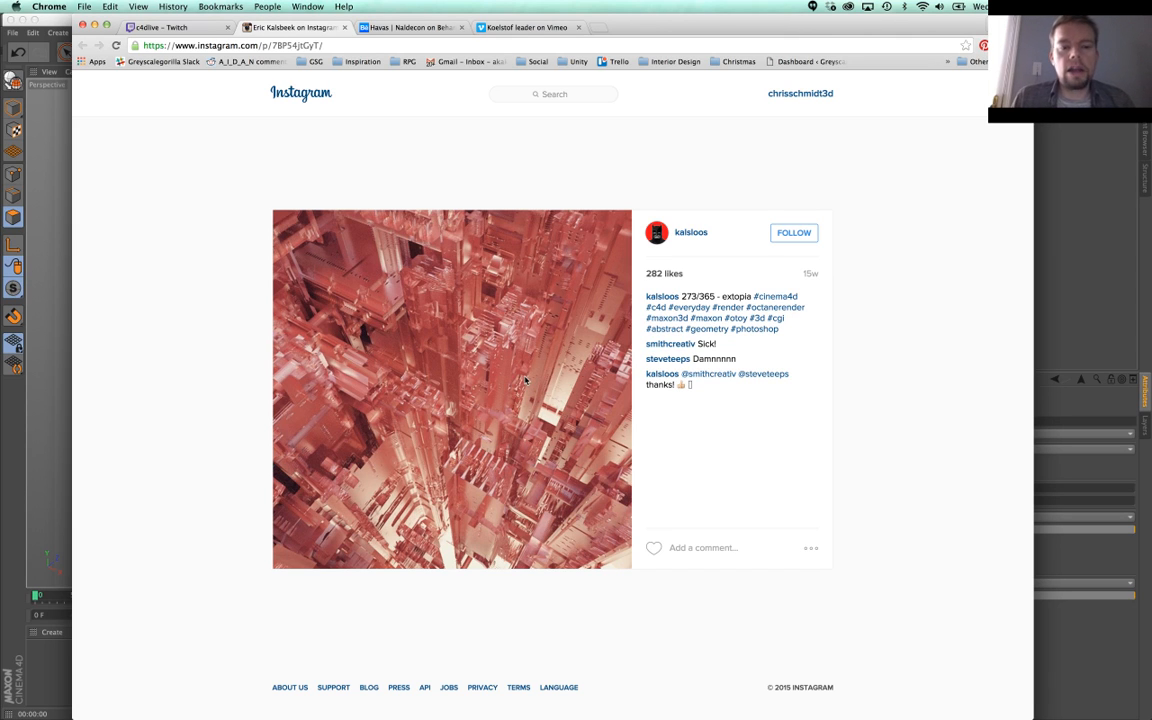
Step: Switch to Cinema 4D and duplicate the beveled cube tower outside the Cloner, with the whole object selectable in Model mode
{"action": "key", "text": "super+Tab"}
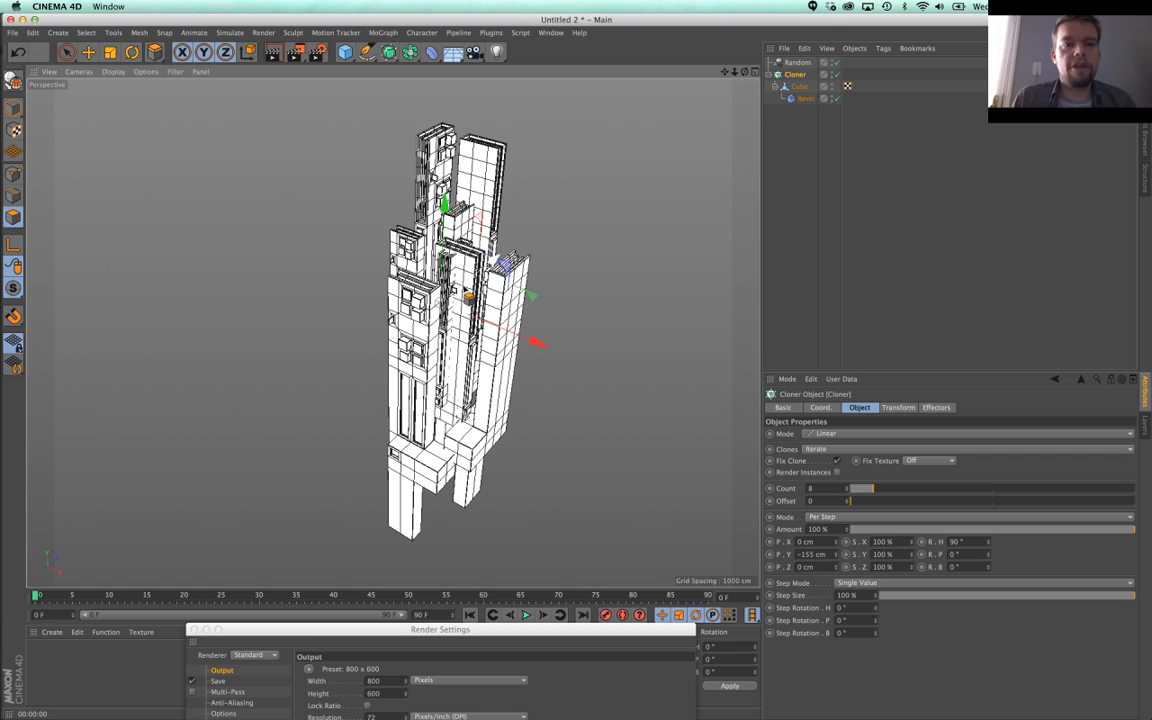
{"action": "left_click", "coordinate": [344, 53]}
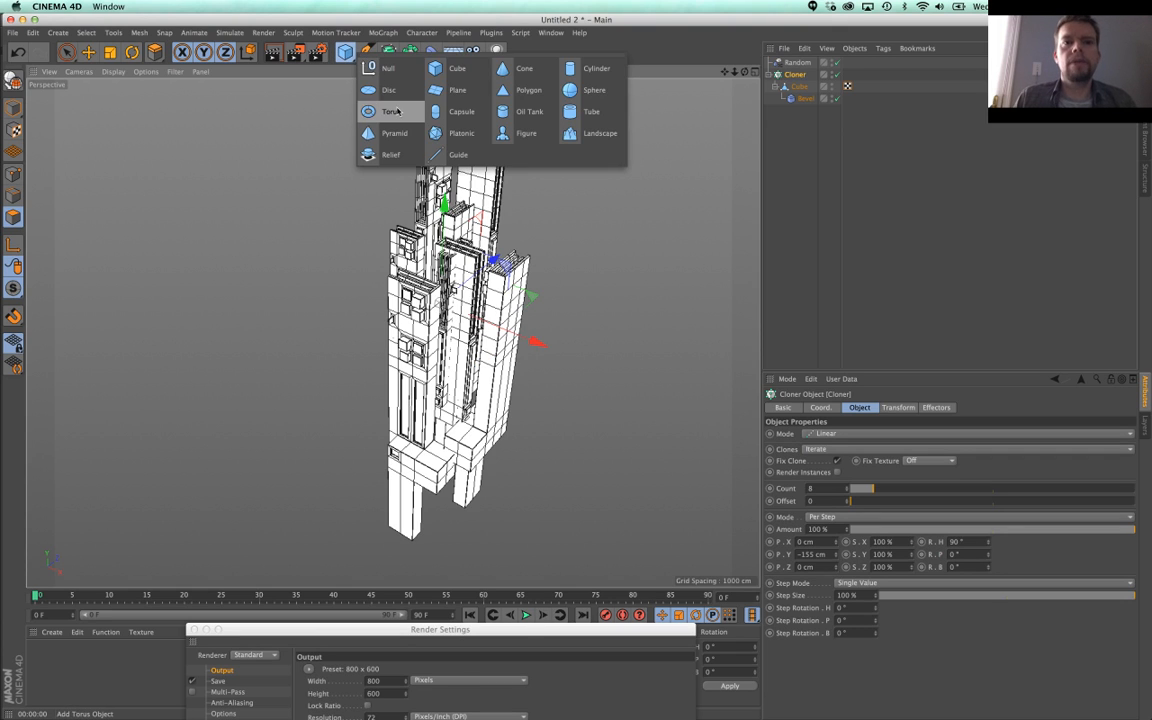
{"action": "left_click", "coordinate": [798, 87]}
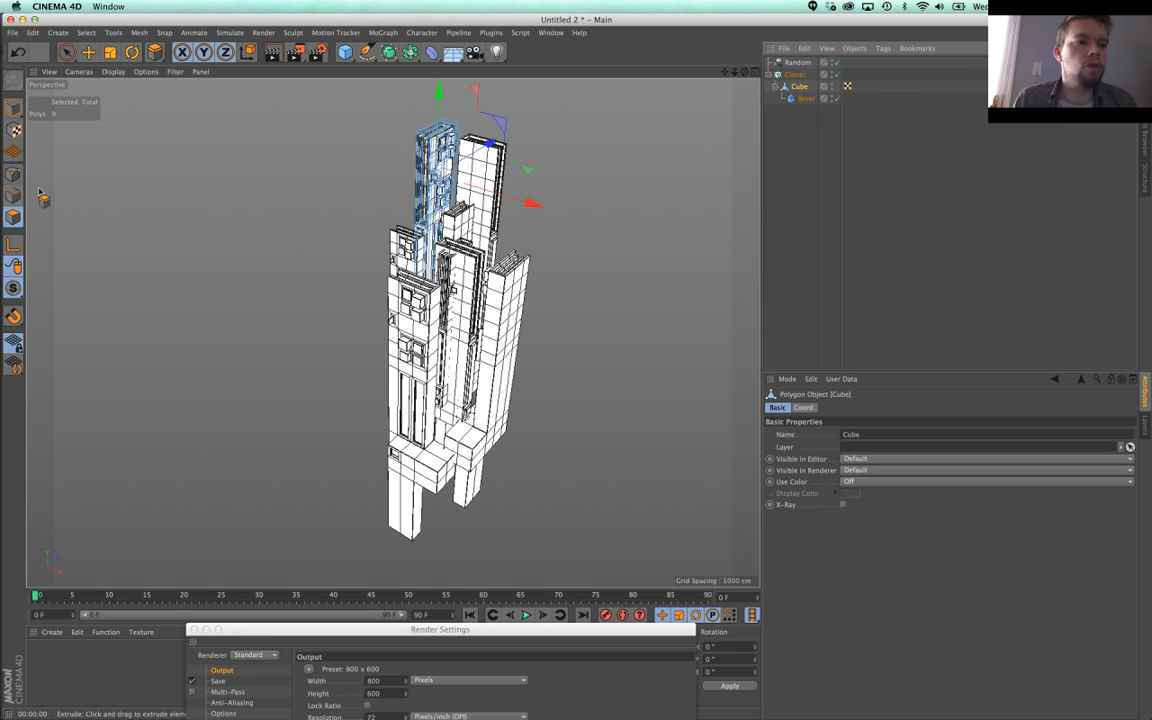
{"action": "left_click", "coordinate": [15, 106]}
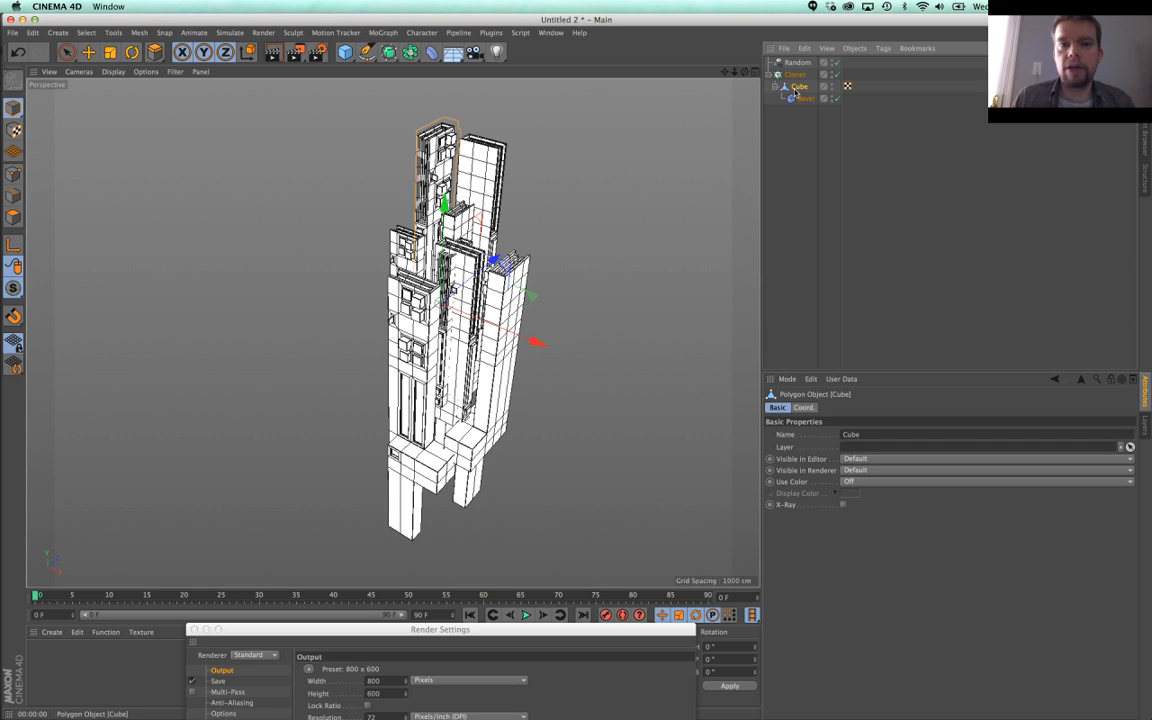
{"action": "key", "text": "super+c"}
{"action": "key", "text": "super+v"}
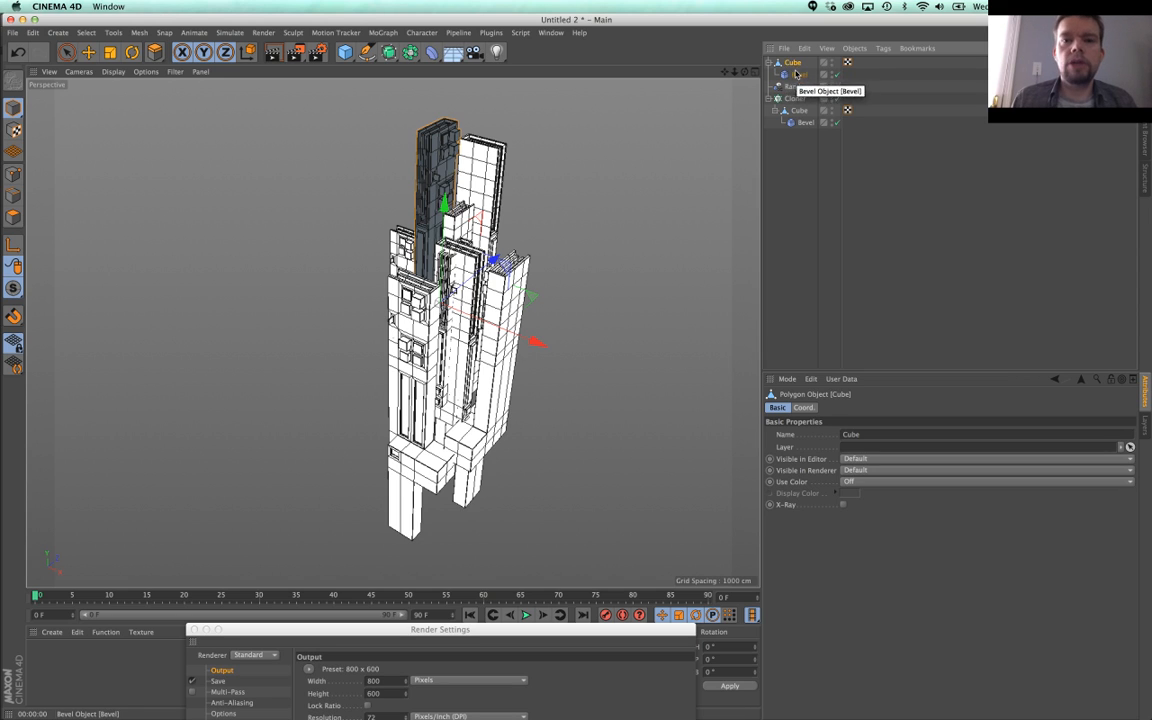
{"action": "left_click", "coordinate": [797, 74]}
{"action": "left_click", "coordinate": [794, 64]}
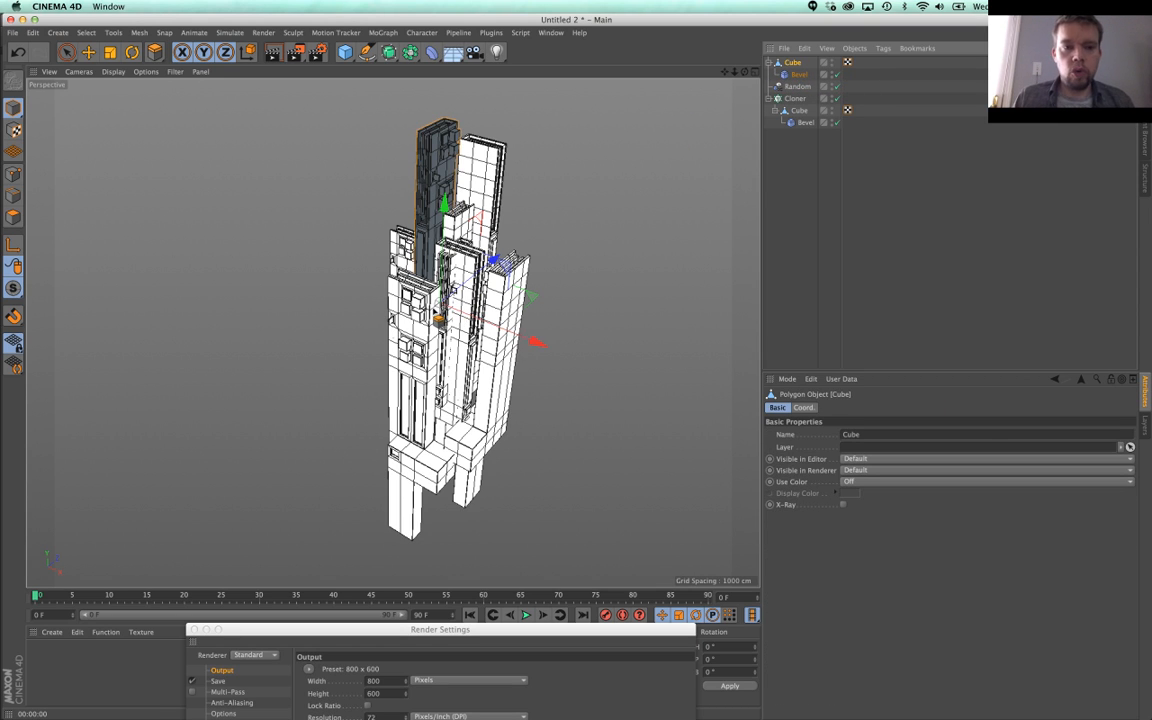
Step: Scale the duplicated tower up to a gigantic size and lower it far beneath the cloned cluster
{"action": "key", "text": "t"}
{"action": "left_click_drag", "start_coordinate": [418, 321], "coordinate": [752, 306]}
{"action": "key", "text": "e"}
{"action": "left_click_drag", "start_coordinate": [445, 202], "coordinate": [428, 557]}
{"action": "right_click_drag", "start_coordinate": [483, 141], "coordinate": [180, 200], "text": "alt"}
{"action": "middle_click_drag", "start_coordinate": [290, 196], "coordinate": [320, 517], "text": "alt"}
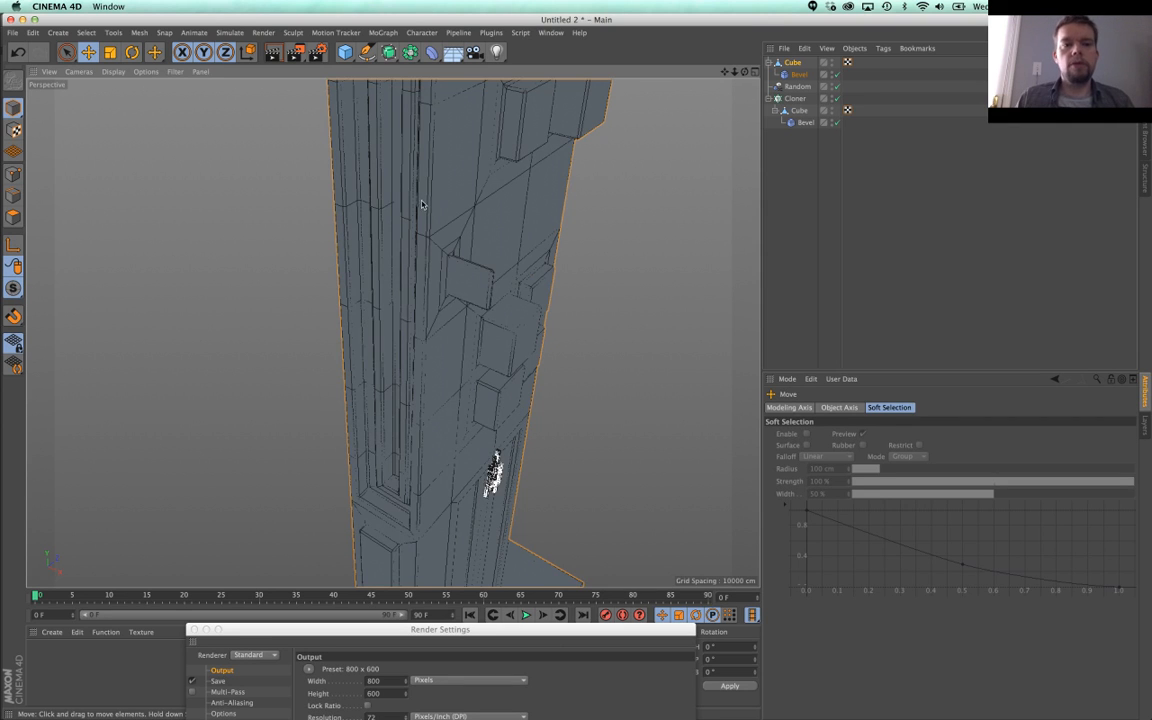
Step: Reposition the giant tower in the X/Y plane and adjust its height so its upper part sits near the small cluster
{"action": "scroll", "coordinate": [455, 195], "scroll_direction": "down", "scroll_amount": 3}
{"action": "middle_click_drag", "start_coordinate": [448, 178], "coordinate": [430, 233], "text": "alt"}
{"action": "scroll", "coordinate": [504, 441], "scroll_direction": "down", "scroll_amount": 3}
{"action": "middle_click_drag", "start_coordinate": [496, 441], "coordinate": [450, 297], "text": "alt"}
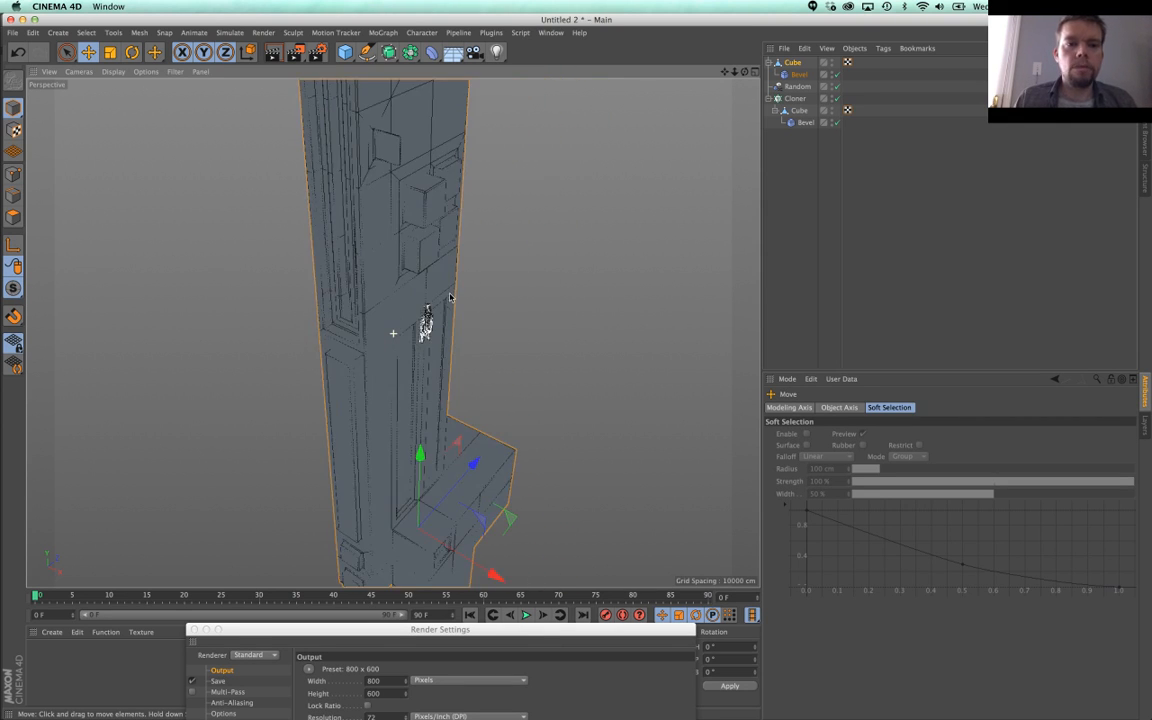
{"action": "left_click_drag", "start_coordinate": [450, 297], "coordinate": [446, 243], "text": "alt"}
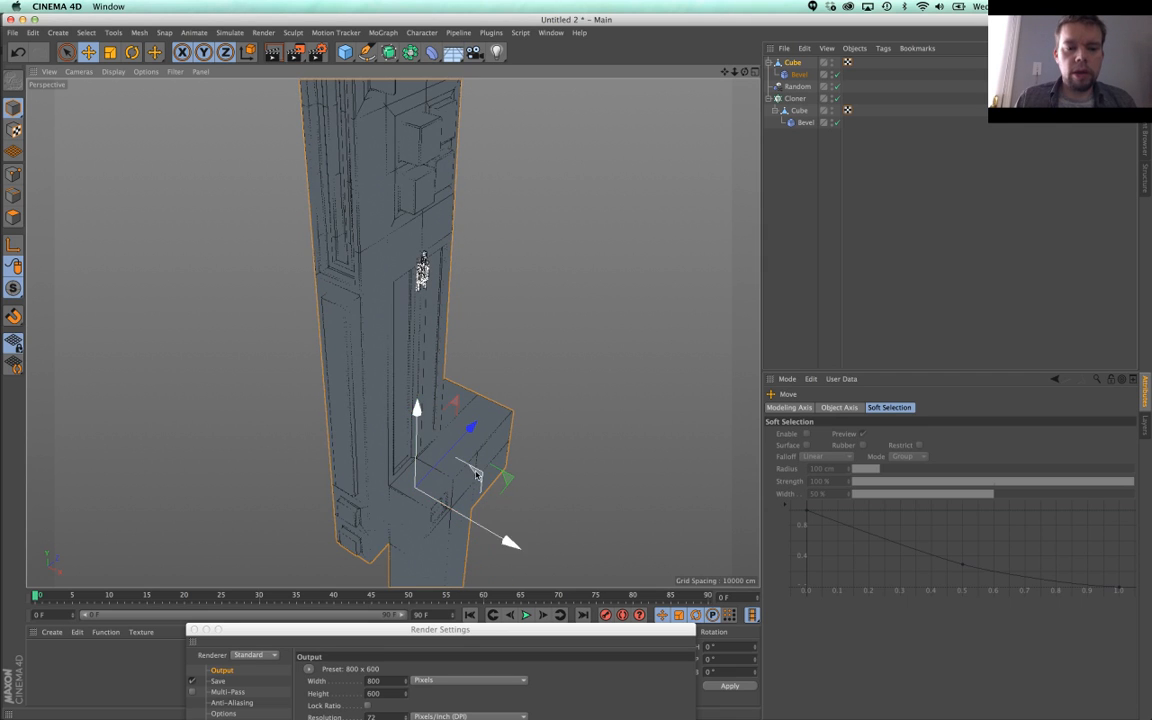
{"action": "left_click_drag", "start_coordinate": [476, 474], "coordinate": [508, 571]}
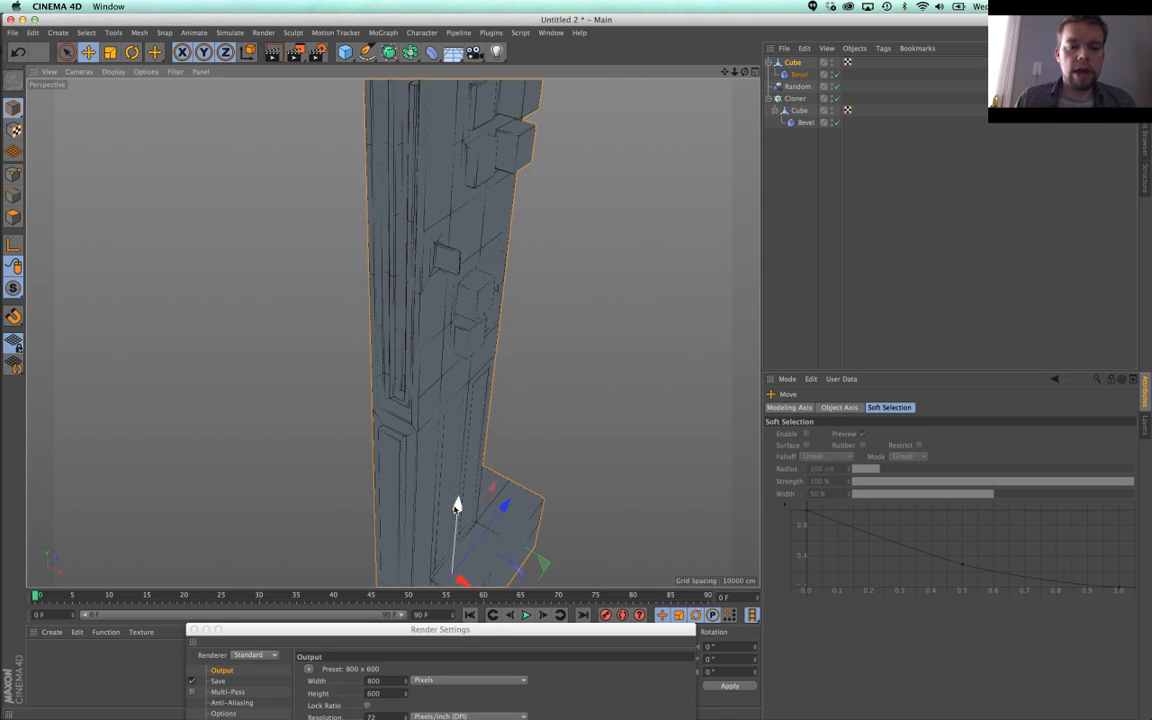
{"action": "left_click_drag", "start_coordinate": [456, 507], "coordinate": [422, 269]}
{"action": "middle_click_drag", "start_coordinate": [570, 450], "coordinate": [584, 278], "text": "alt"}
{"action": "right_click_drag", "start_coordinate": [584, 278], "coordinate": [535, 297], "text": "alt"}
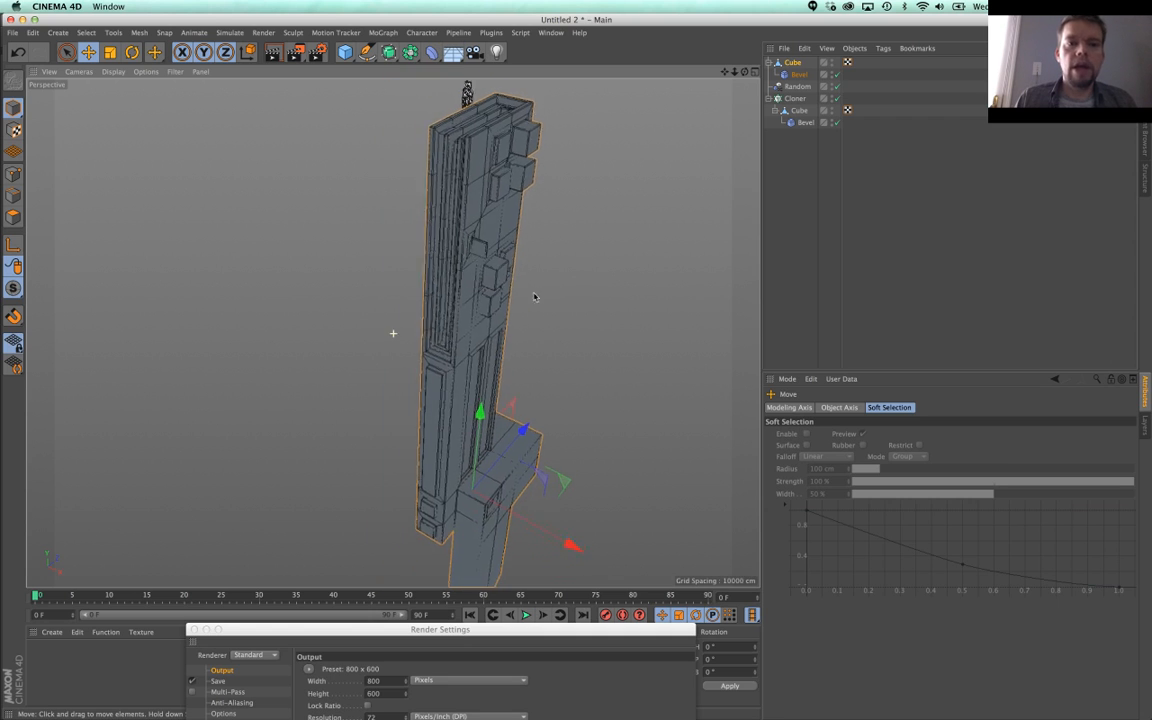
Step: Shift the giant tower slightly along X and Z and check the small cluster's placement against its upper end
{"action": "left_click_drag", "start_coordinate": [570, 547], "coordinate": [535, 540]}
{"action": "left_click_drag", "start_coordinate": [490, 421], "coordinate": [517, 401]}
{"action": "right_click_drag", "start_coordinate": [491, 216], "coordinate": [478, 138], "text": "alt"}
{"action": "middle_click_drag", "start_coordinate": [478, 138], "coordinate": [464, 364], "text": "alt"}
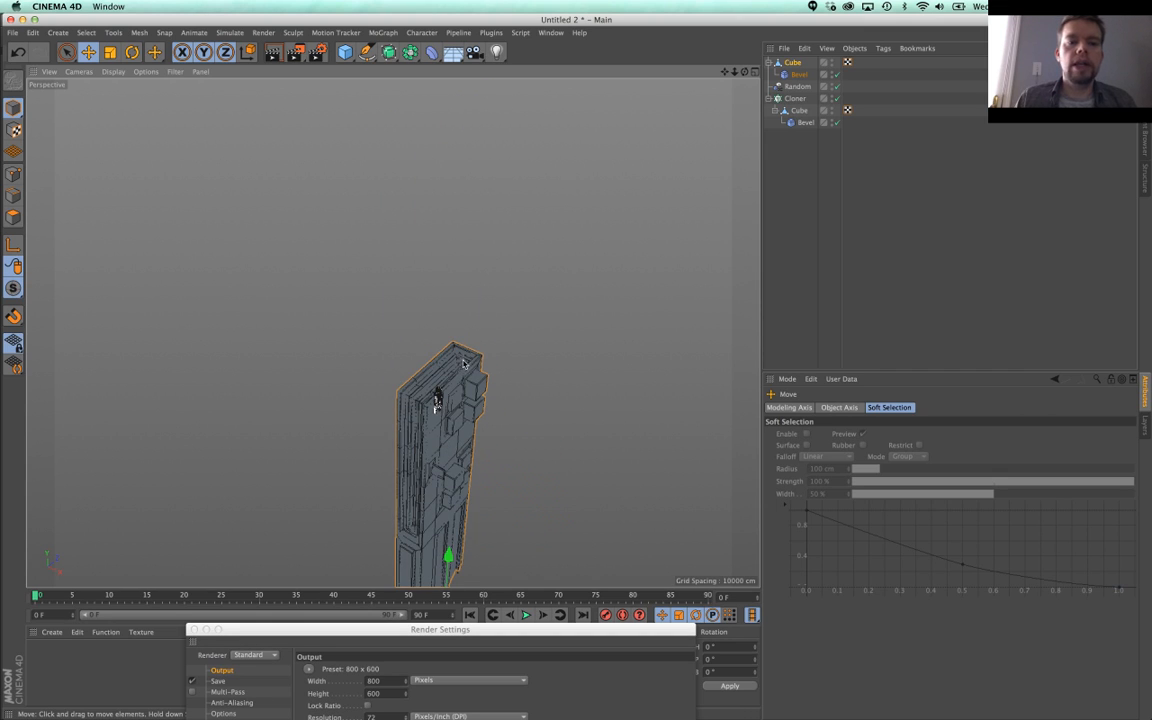
{"action": "left_click_drag", "start_coordinate": [464, 363], "coordinate": [504, 342], "text": "alt"}
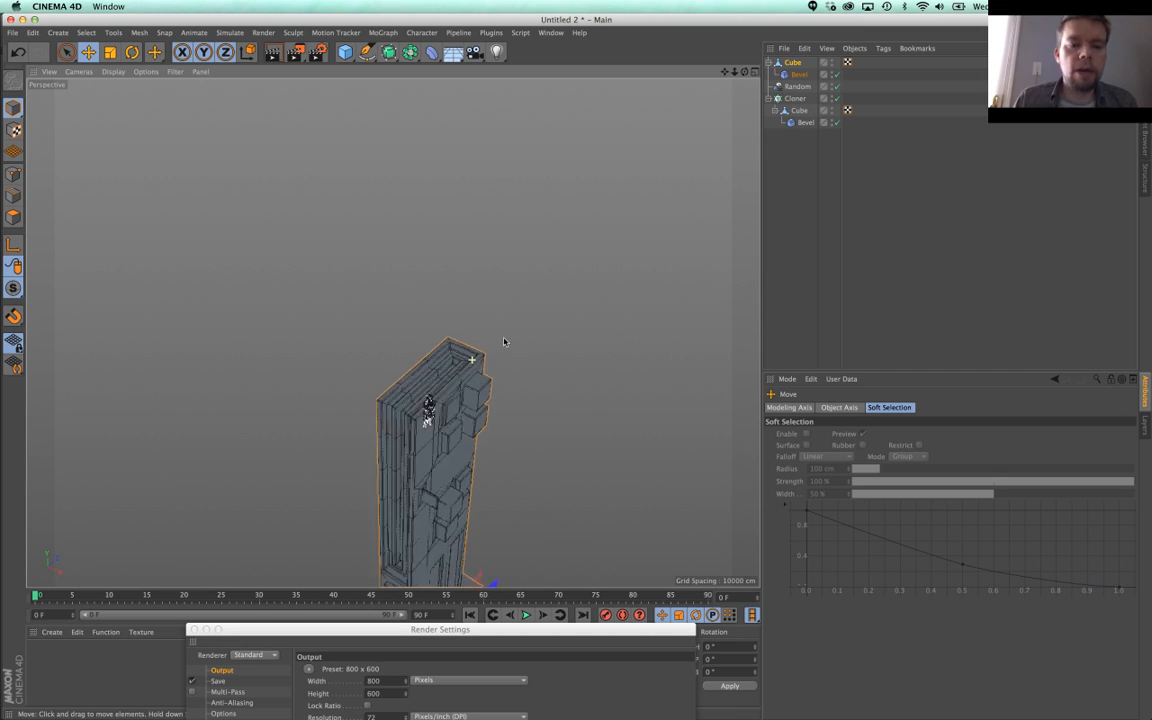
{"action": "right_click_drag", "start_coordinate": [504, 342], "coordinate": [542, 384], "text": "alt"}
{"action": "middle_click_drag", "start_coordinate": [542, 384], "coordinate": [463, 122], "text": "alt"}
{"action": "right_click_drag", "start_coordinate": [376, 137], "coordinate": [435, 108], "text": "alt"}
{"action": "middle_click_drag", "start_coordinate": [435, 108], "coordinate": [543, 270], "text": "alt"}
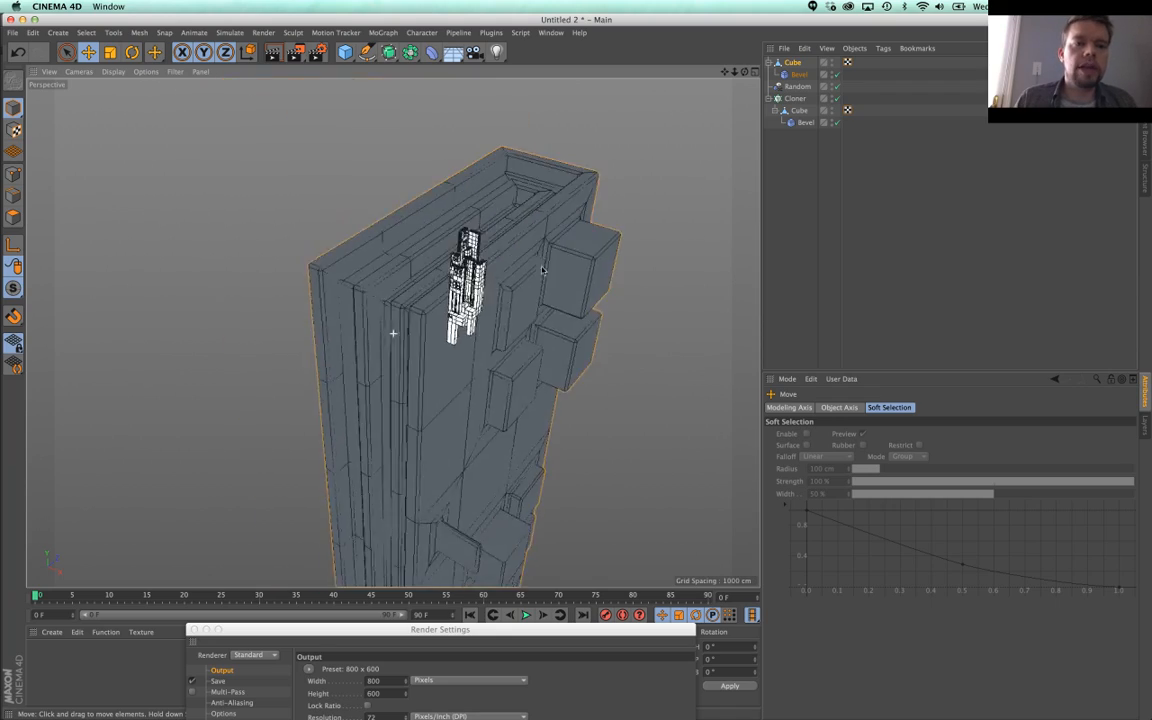
{"action": "right_click_drag", "start_coordinate": [543, 270], "coordinate": [622, 251], "text": "alt"}
{"action": "mouse_move", "coordinate": [517, 275]}
{"action": "left_mouse_down", "text": "alt"}
{"action": "mouse_move", "coordinate": [545, 283]}
{"action": "mouse_move", "coordinate": [519, 276]}
{"action": "left_mouse_up", "text": "alt"}
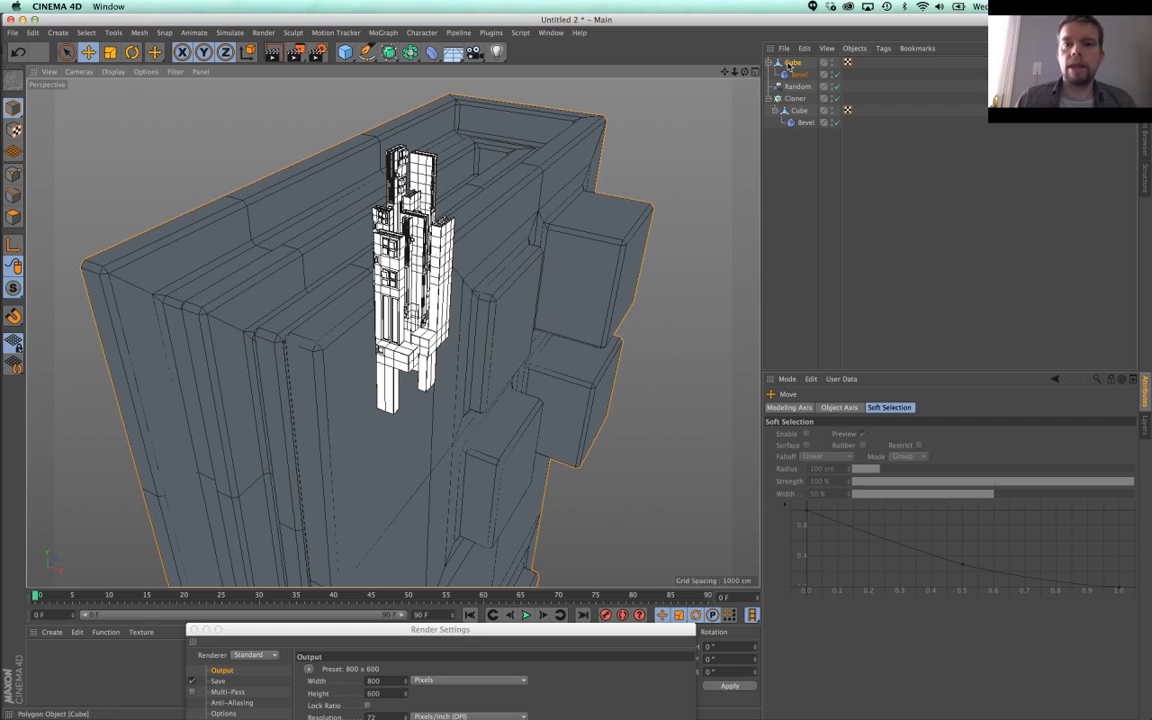
Step: Duplicate the giant tower together with its Bevel deformer
{"action": "left_click", "coordinate": [793, 64]}
{"action": "key", "text": "super+c"}
{"action": "key", "text": "super+v"}
Step: Set the duplicated giant tower's heading rotation to −90°
{"action": "key", "text": "r"}
{"action": "scroll", "coordinate": [577, 400], "scroll_direction": "down", "scroll_amount": 5}
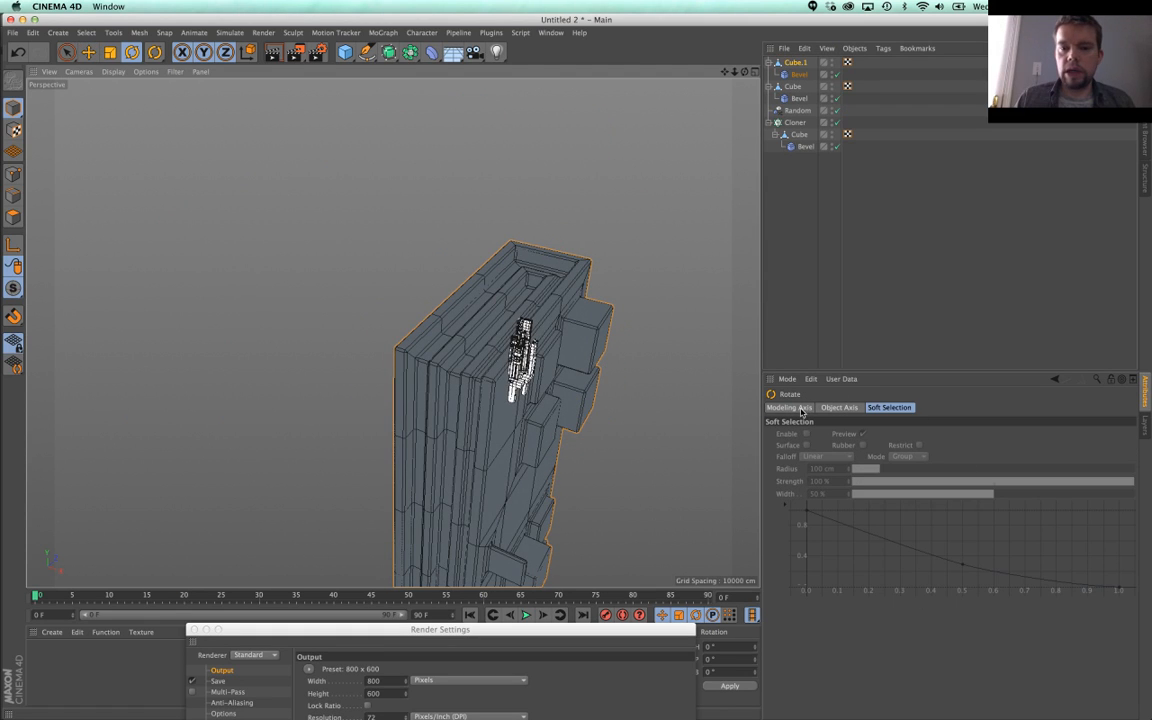
{"action": "key", "text": "t"}
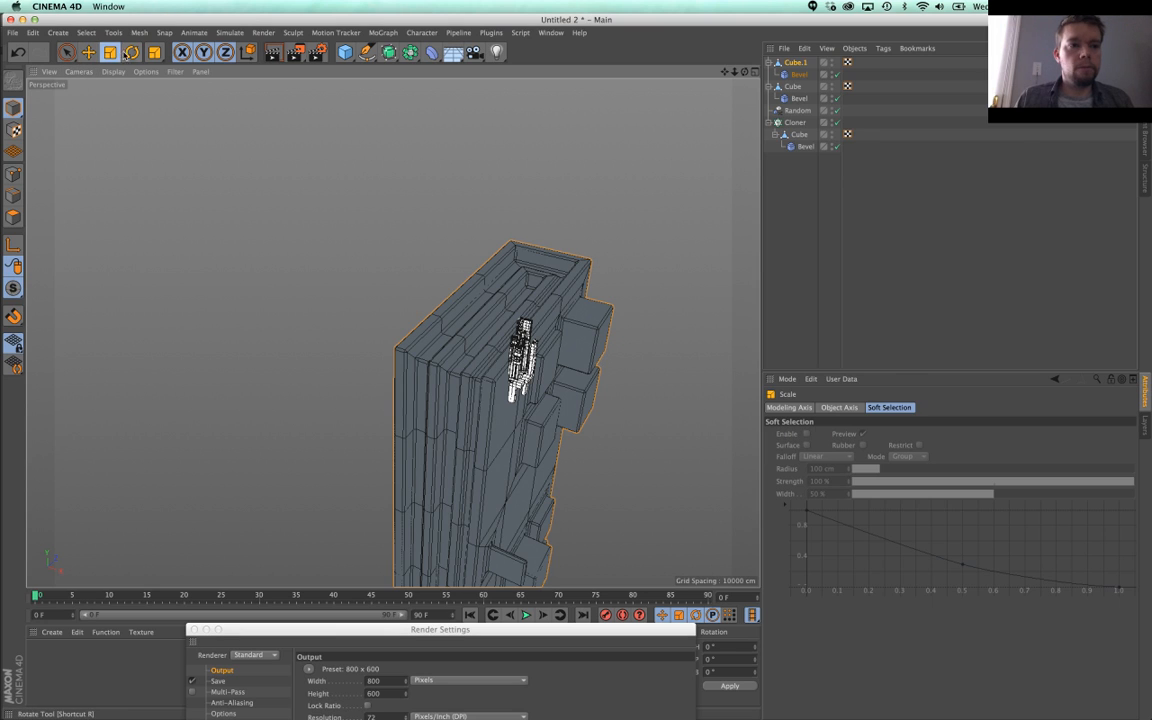
{"action": "left_click", "coordinate": [128, 54]}
{"action": "left_click", "coordinate": [784, 49]}
{"action": "left_click", "coordinate": [764, 42]}
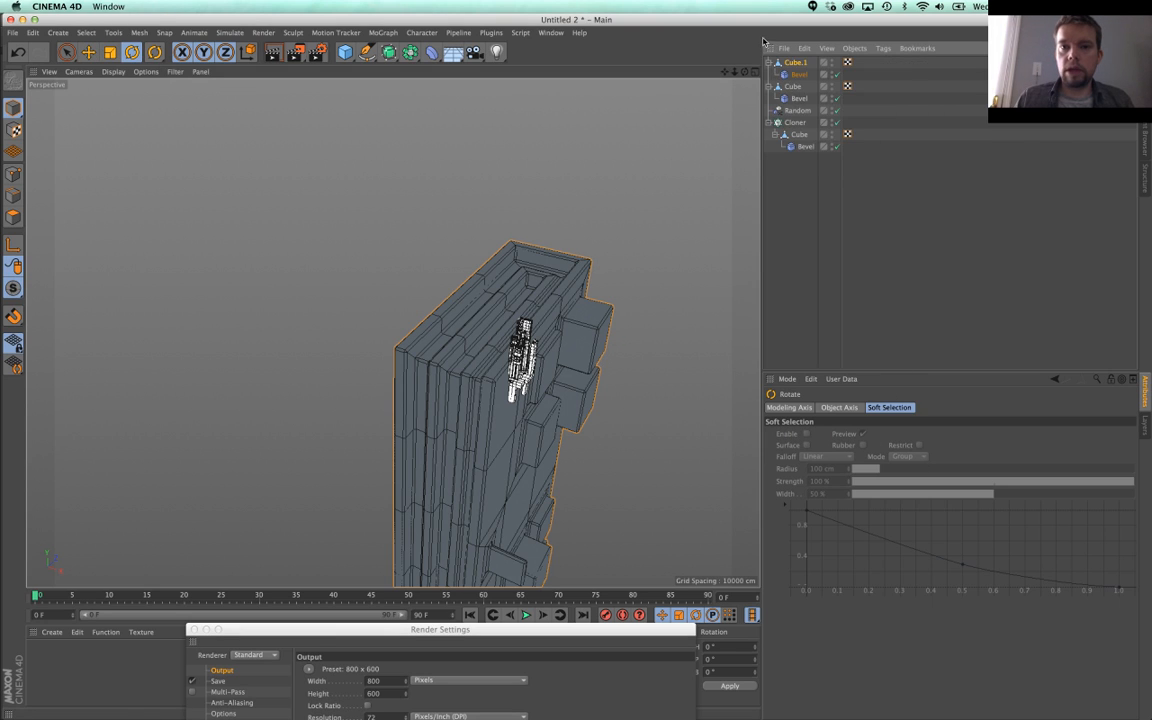
{"action": "left_click", "coordinate": [795, 62]}
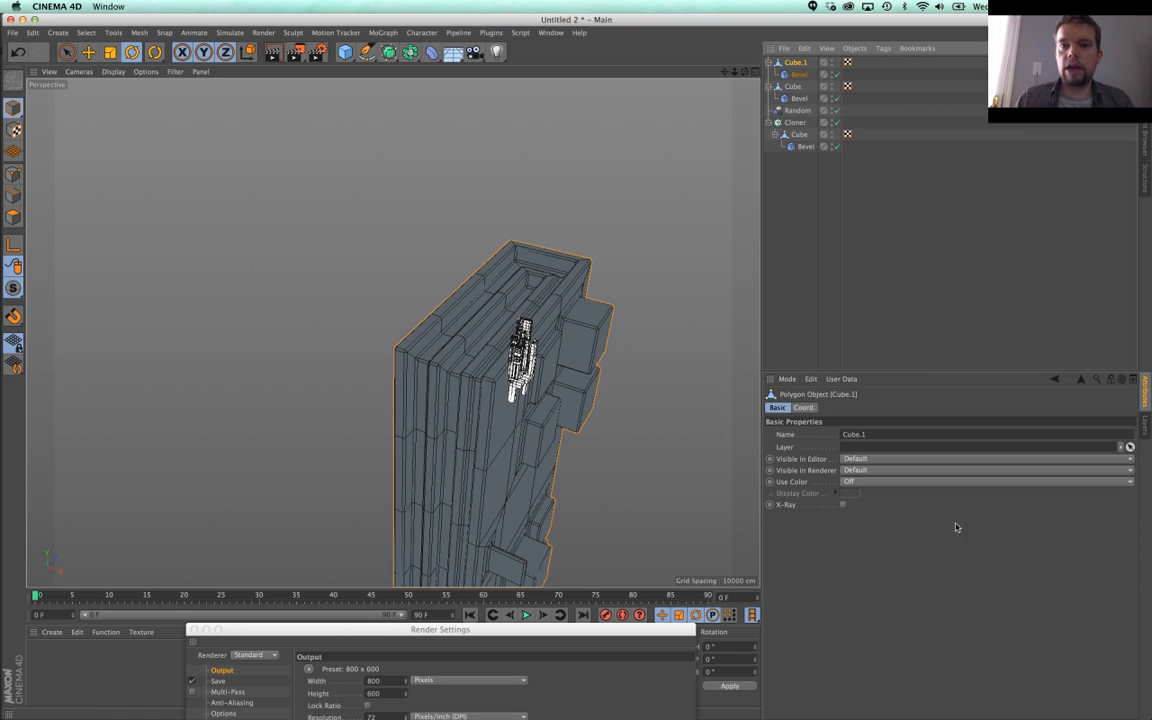
{"action": "left_click", "coordinate": [803, 407]}
{"action": "left_click_drag", "start_coordinate": [991, 435], "coordinate": [991, 474]}
{"action": "type", "text": "-90"}
{"action": "key", "text": "Return"}
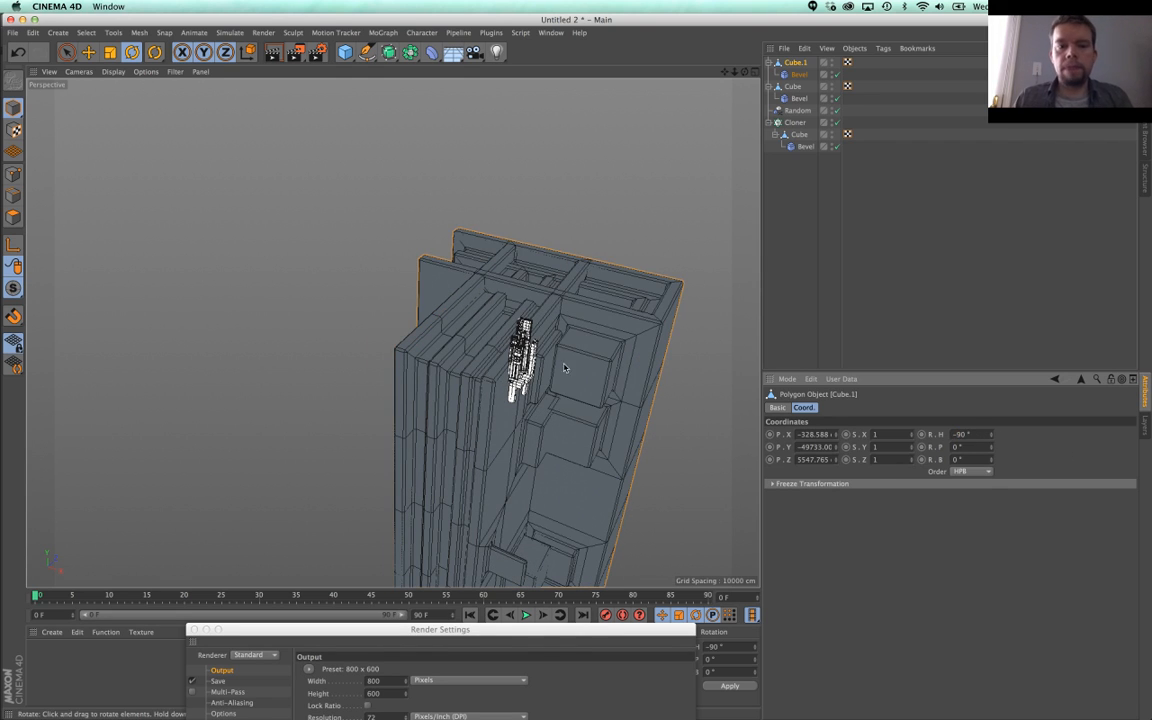
Step: Move the rotated giant tower about 5944 cm sideways and raise it with the X and Z axes locked
{"action": "key", "text": "e"}
{"action": "left_click_drag", "start_coordinate": [237, 133], "coordinate": [424, 211]}
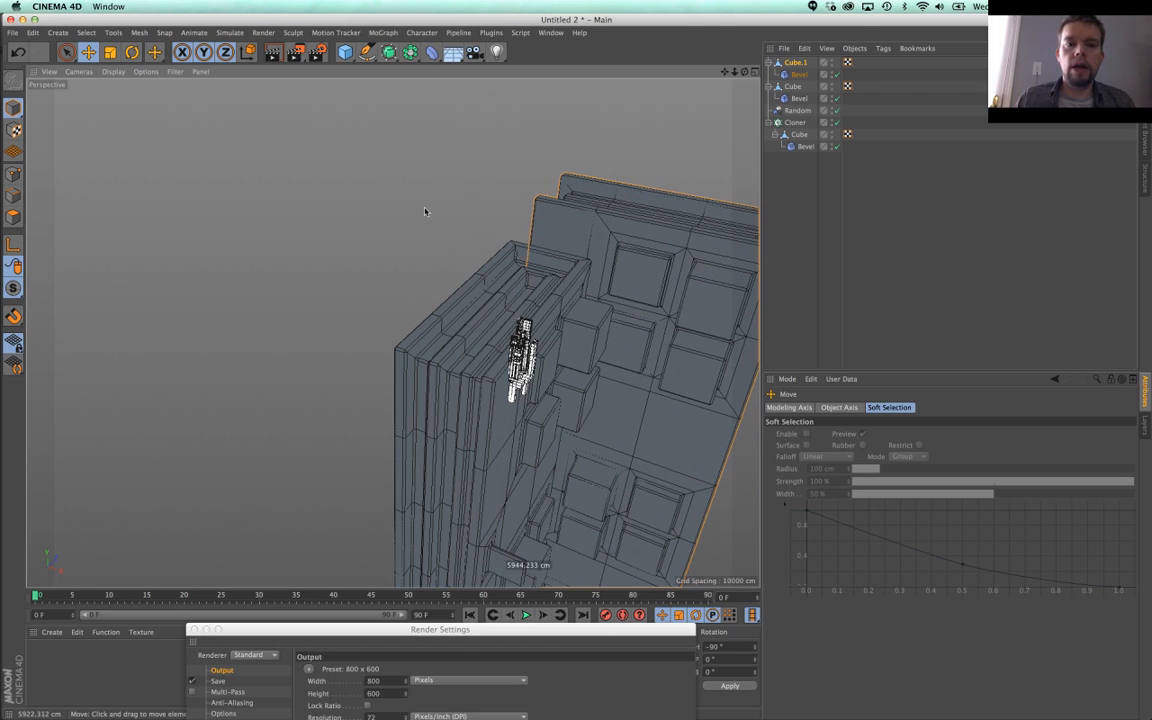
{"action": "left_click", "coordinate": [184, 53]}
{"action": "left_click", "coordinate": [226, 53]}
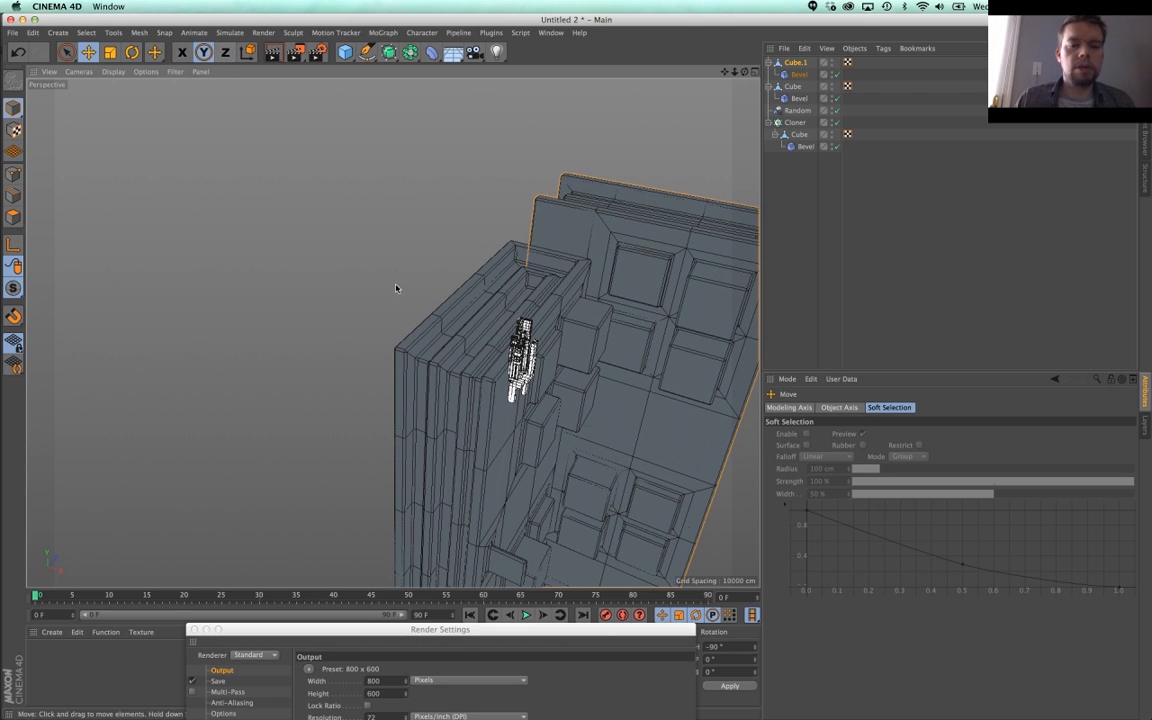
{"action": "left_click_drag", "start_coordinate": [396, 286], "coordinate": [402, 228]}
{"action": "middle_click_drag", "start_coordinate": [604, 346], "coordinate": [504, 296], "text": "alt"}
{"action": "right_click_drag", "start_coordinate": [476, 309], "coordinate": [542, 284], "text": "alt"}
{"action": "middle_click_drag", "start_coordinate": [489, 308], "coordinate": [526, 388], "text": "alt"}
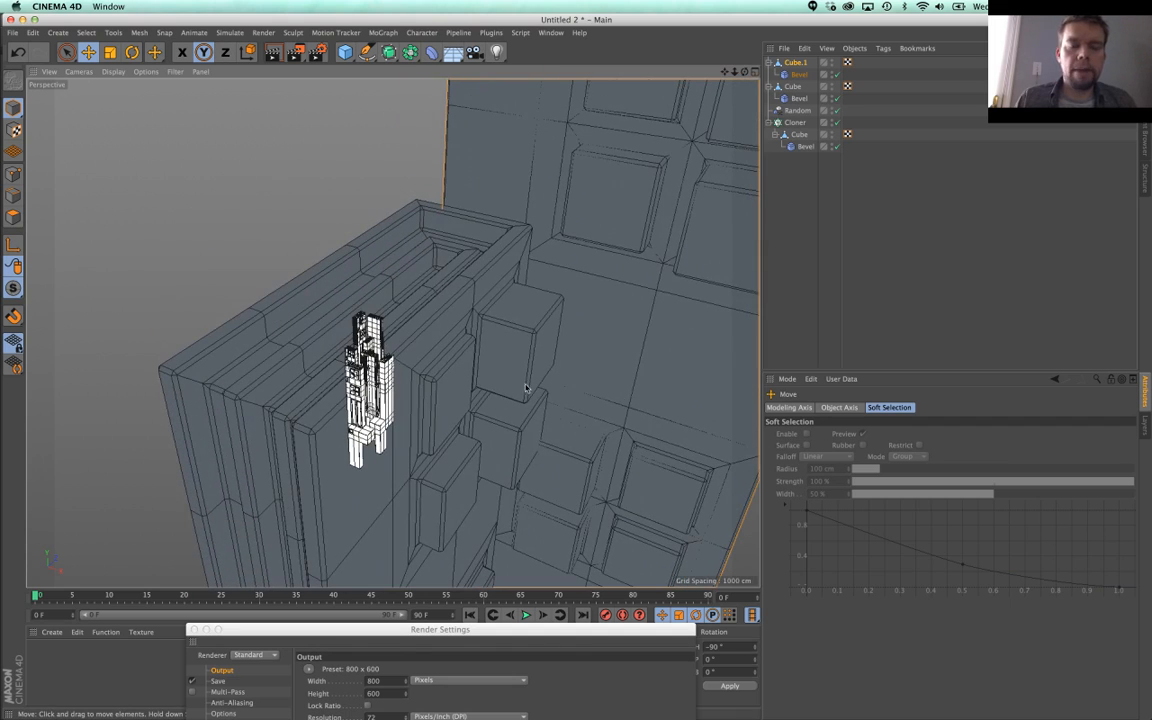
Step: Select both giant towers and slide them horizontally with the Y axis locked so the cluster stands over a protruding block
{"action": "left_click", "coordinate": [788, 88], "text": "shift"}
{"action": "left_click_drag", "start_coordinate": [415, 225], "coordinate": [413, 318]}
{"action": "key", "text": "super+z"}
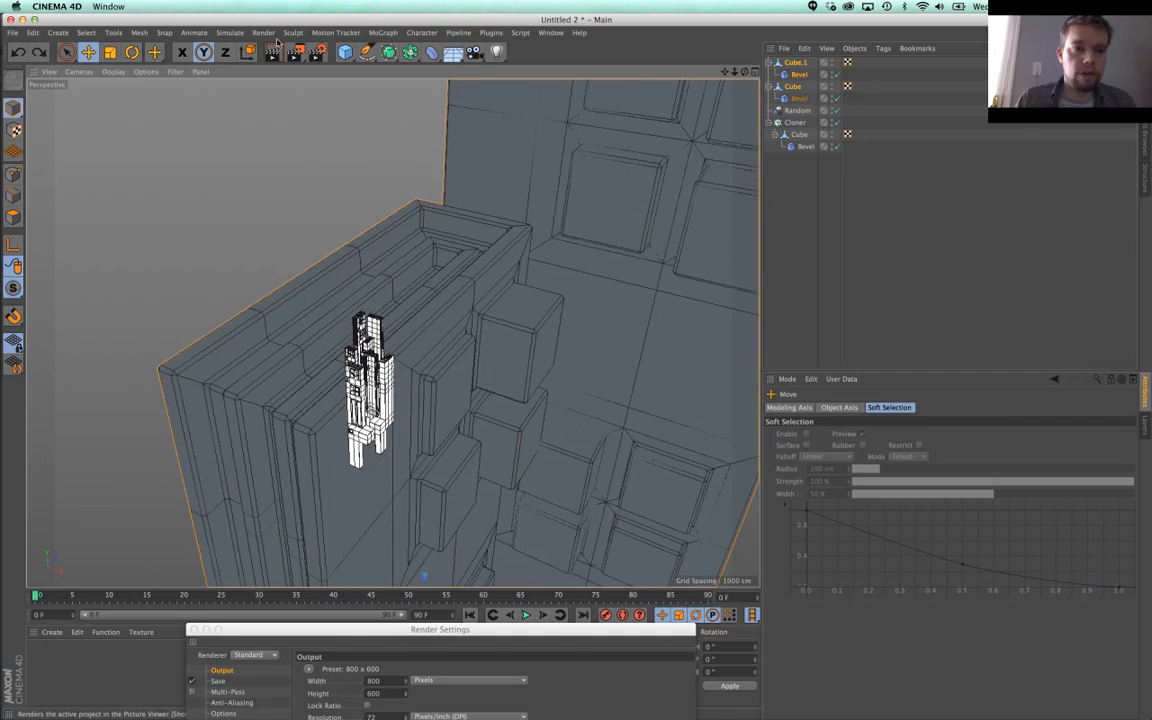
{"action": "left_click", "coordinate": [201, 52]}
{"action": "left_click", "coordinate": [181, 52]}
{"action": "left_click_drag", "start_coordinate": [530, 236], "coordinate": [509, 293]}
{"action": "right_click_drag", "start_coordinate": [478, 386], "coordinate": [535, 363], "text": "alt"}
{"action": "middle_click_drag", "start_coordinate": [527, 370], "coordinate": [695, 278], "text": "alt"}
{"action": "left_click_drag", "start_coordinate": [509, 329], "coordinate": [530, 345], "text": "alt"}
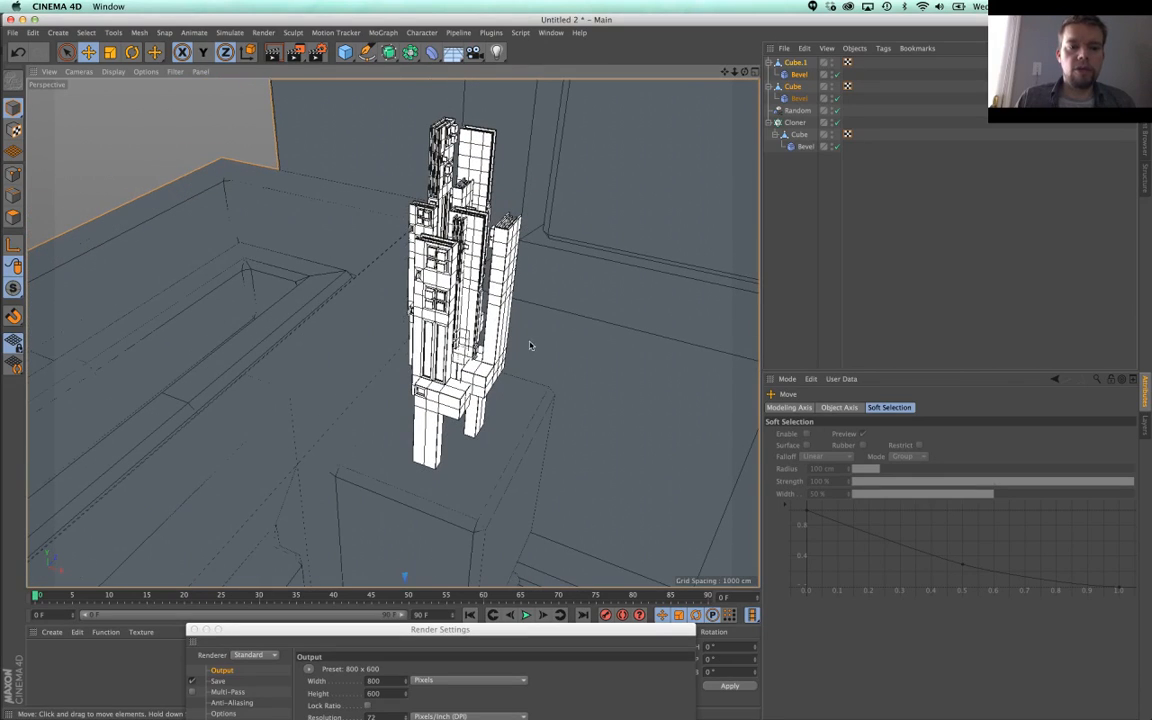
Step: Lock the X and Z axes and raise both giant towers until a protruding block meets the cluster's base
{"action": "left_click", "coordinate": [225, 54]}
{"action": "left_click", "coordinate": [203, 54]}
{"action": "left_click", "coordinate": [183, 54]}
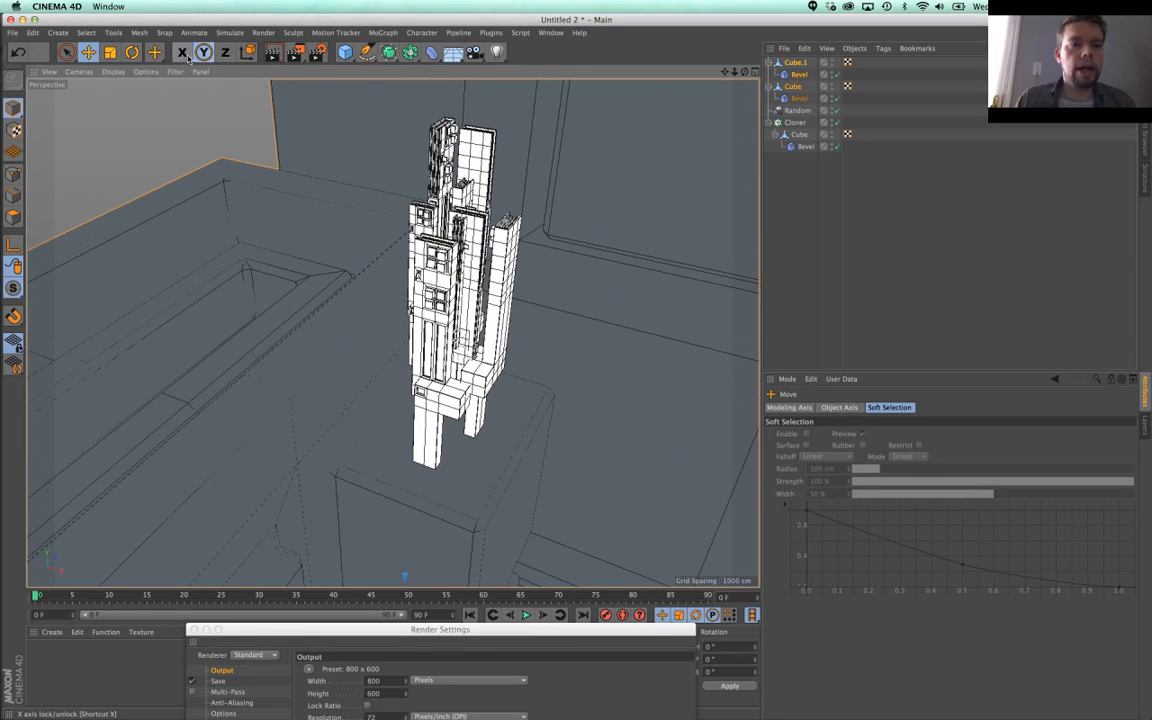
{"action": "left_click_drag", "start_coordinate": [315, 306], "coordinate": [319, 250]}
{"action": "left_click_drag", "start_coordinate": [472, 400], "coordinate": [458, 368], "text": "alt"}
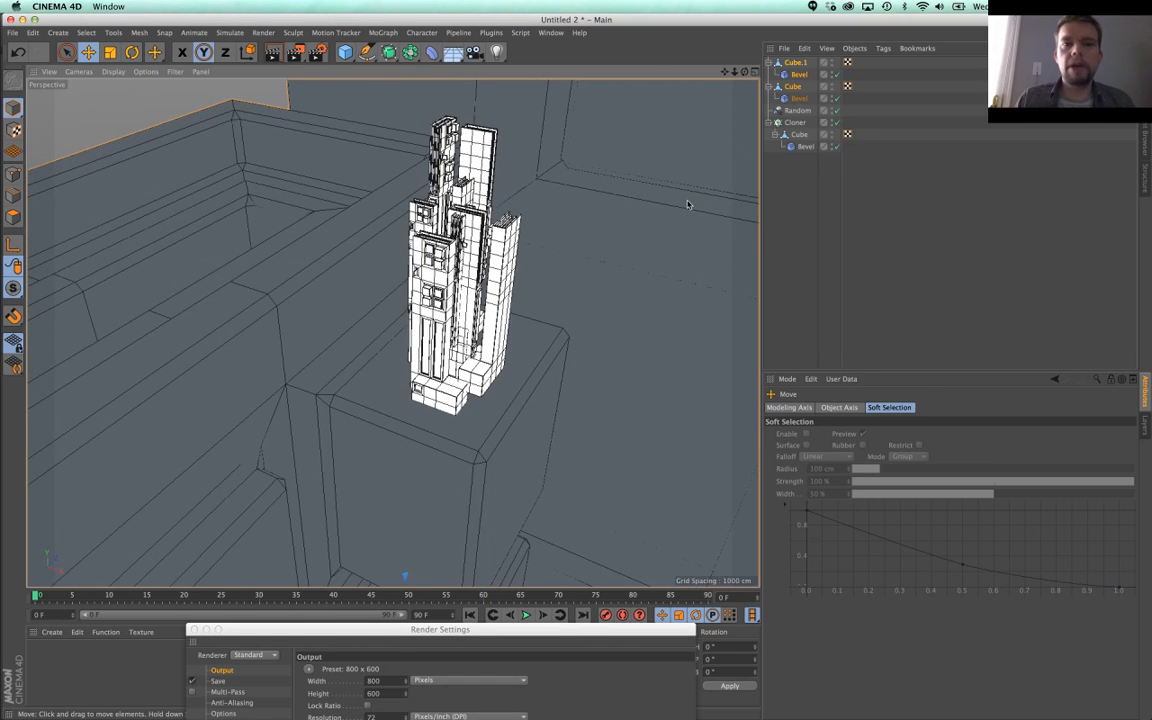
Step: Duplicate the rotated giant tower and move the copy horizontally in front of the other two
{"action": "left_click", "coordinate": [790, 66]}
{"action": "key", "text": "super+c"}
{"action": "key", "text": "super+v"}
{"action": "right_click_drag", "start_coordinate": [578, 283], "coordinate": [302, 362], "text": "alt"}
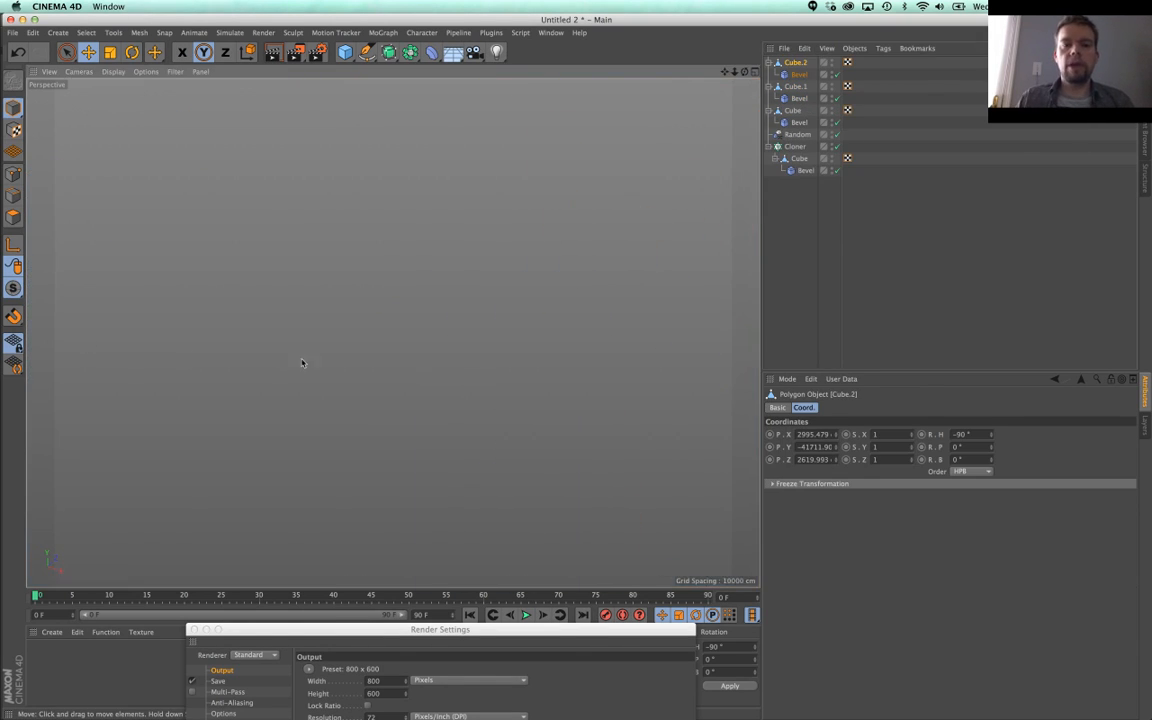
{"action": "right_click_drag", "start_coordinate": [561, 340], "coordinate": [626, 304], "text": "alt"}
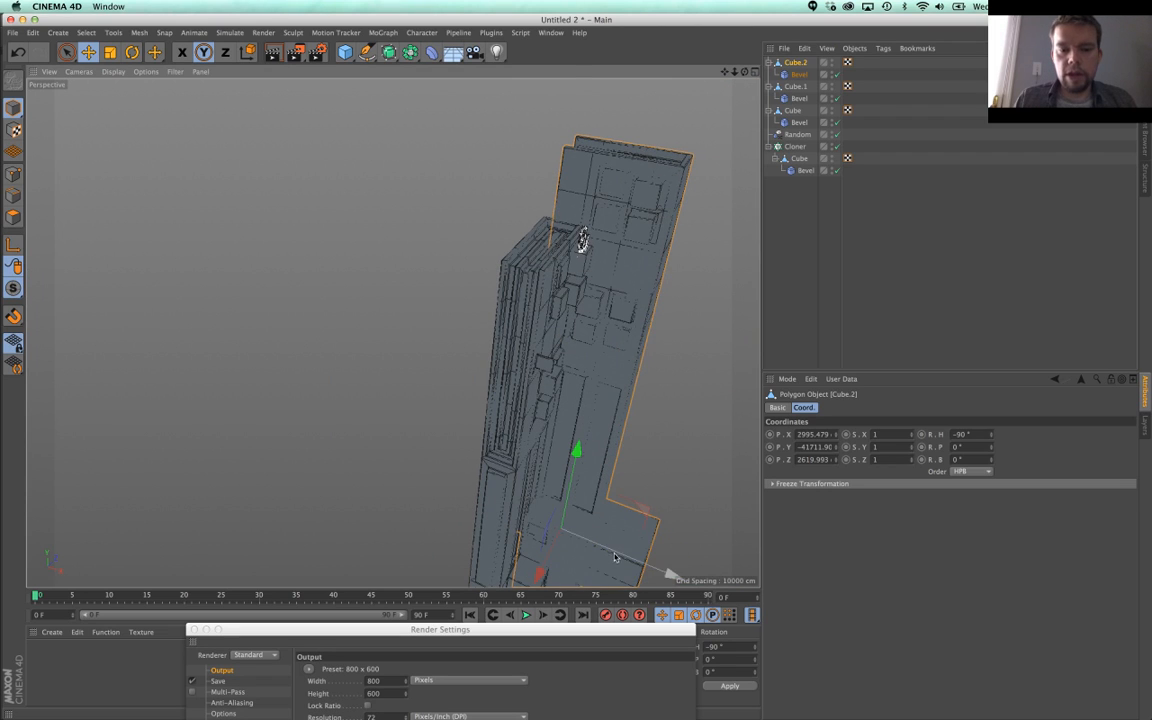
{"action": "left_click_drag", "start_coordinate": [555, 503], "coordinate": [572, 582]}
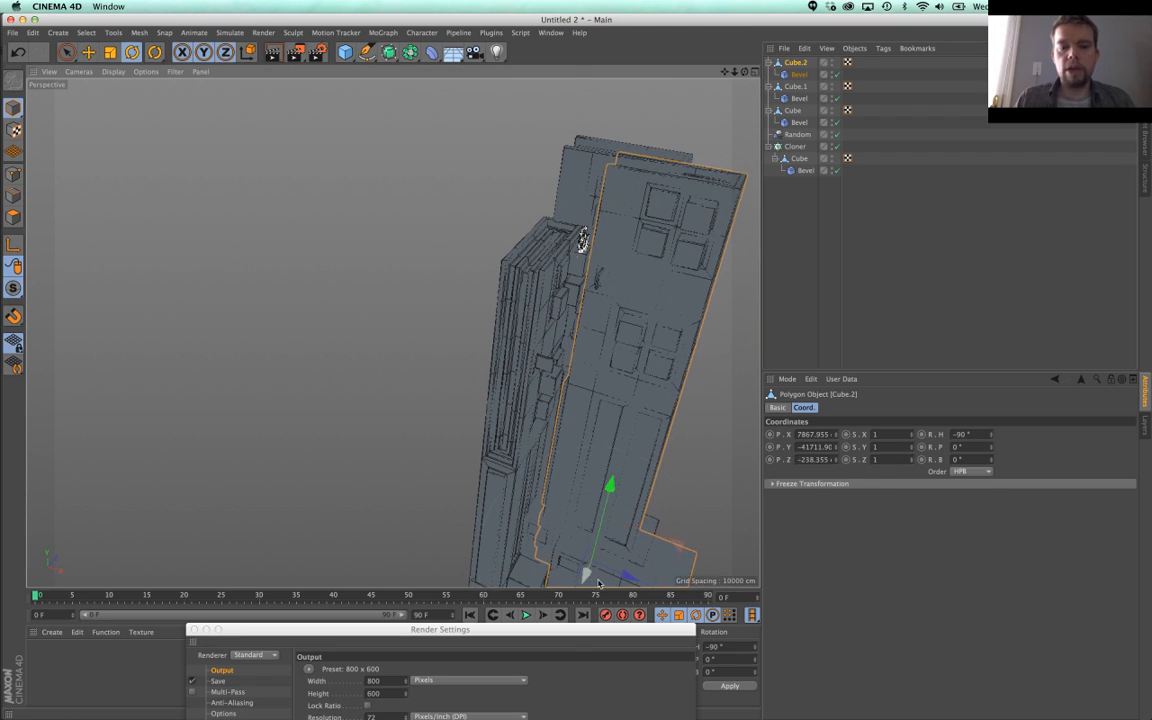
Step: Rotate the third giant tower to a heading of about −219° and move it away from the other two
{"action": "key", "text": "r"}
{"action": "left_click_drag", "start_coordinate": [486, 522], "coordinate": [631, 492]}
{"action": "key", "text": "e"}
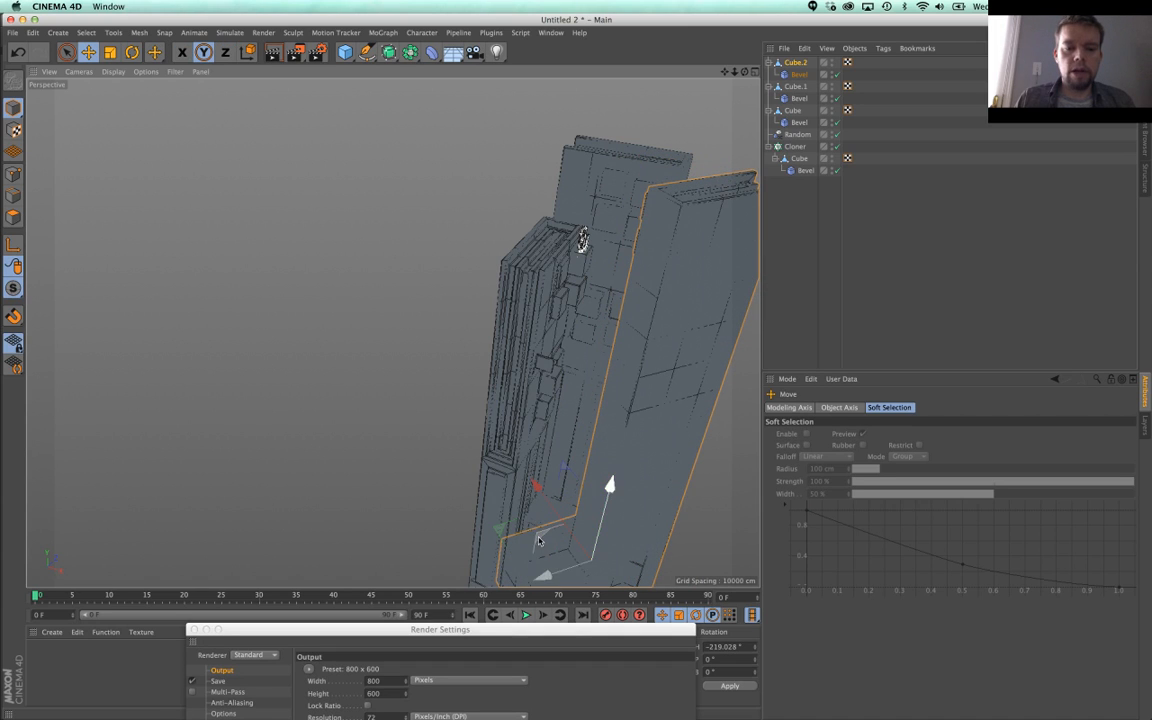
{"action": "mouse_move", "coordinate": [532, 545]}
{"action": "left_mouse_down"}
{"action": "mouse_move", "coordinate": [542, 533]}
{"action": "mouse_move", "coordinate": [552, 549]}
{"action": "left_mouse_up"}
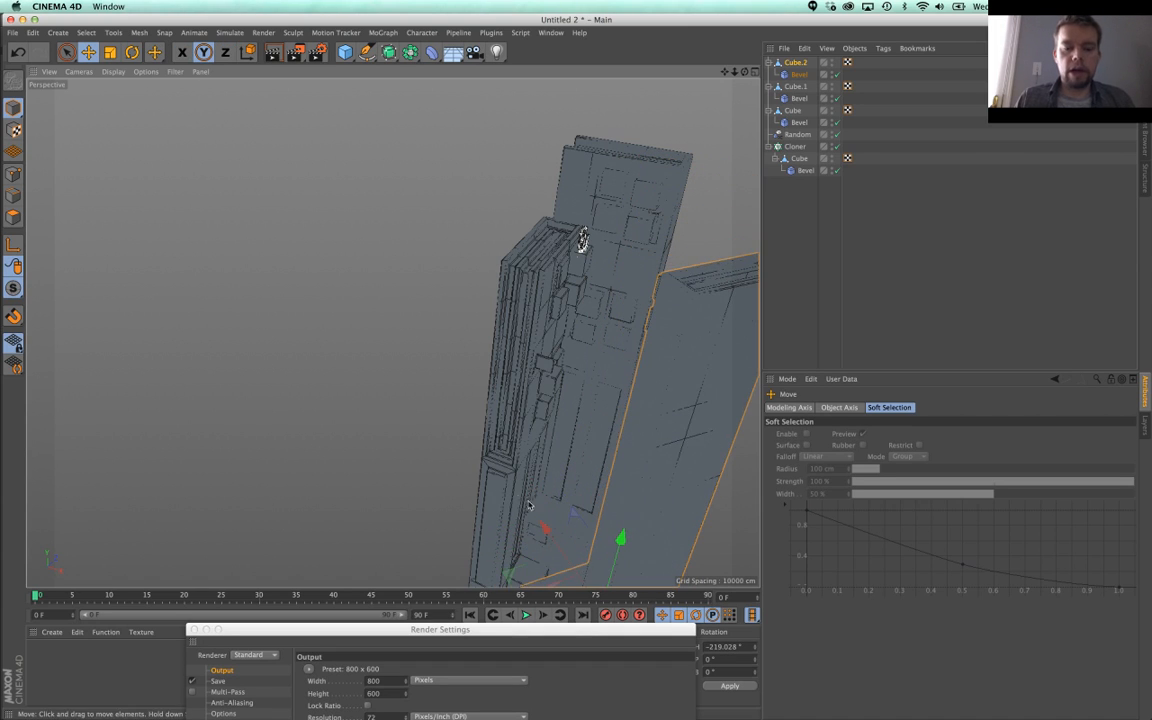
Step: Scale the third giant tower up further and shift it back slightly, checking the surroundings of the small cluster
{"action": "key", "text": "t"}
{"action": "left_click_drag", "start_coordinate": [621, 536], "coordinate": [815, 322]}
{"action": "key", "text": "e"}
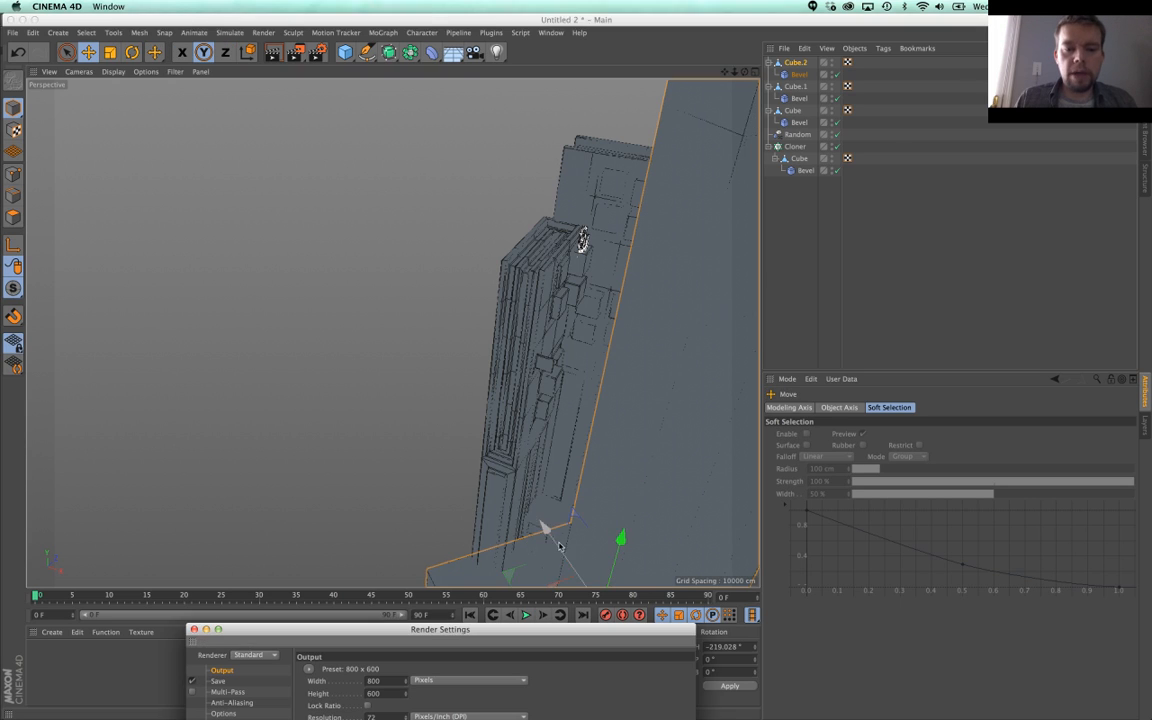
{"action": "left_click_drag", "start_coordinate": [560, 547], "coordinate": [574, 561]}
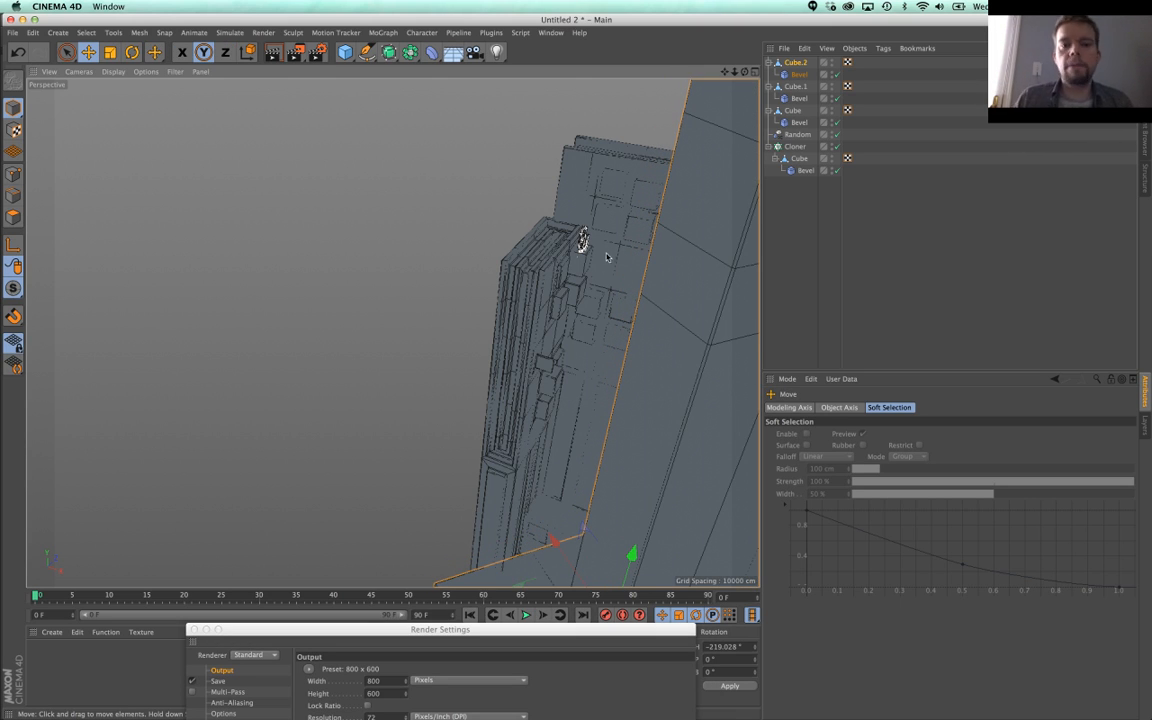
{"action": "scroll", "coordinate": [588, 238], "scroll_direction": "up", "scroll_amount": 20}
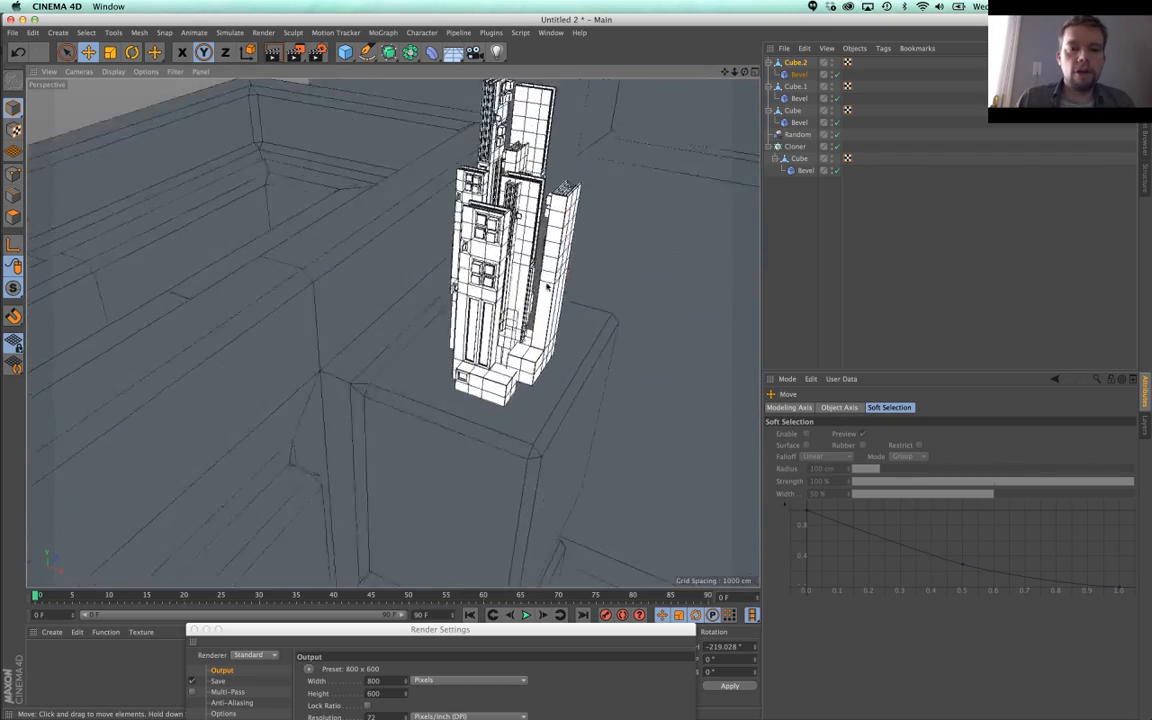
Step: Create a new material with its color channel disabled and transparency enabled at a refraction of 1.512
{"action": "left_click_drag", "start_coordinate": [577, 240], "coordinate": [451, 356], "text": "alt"}
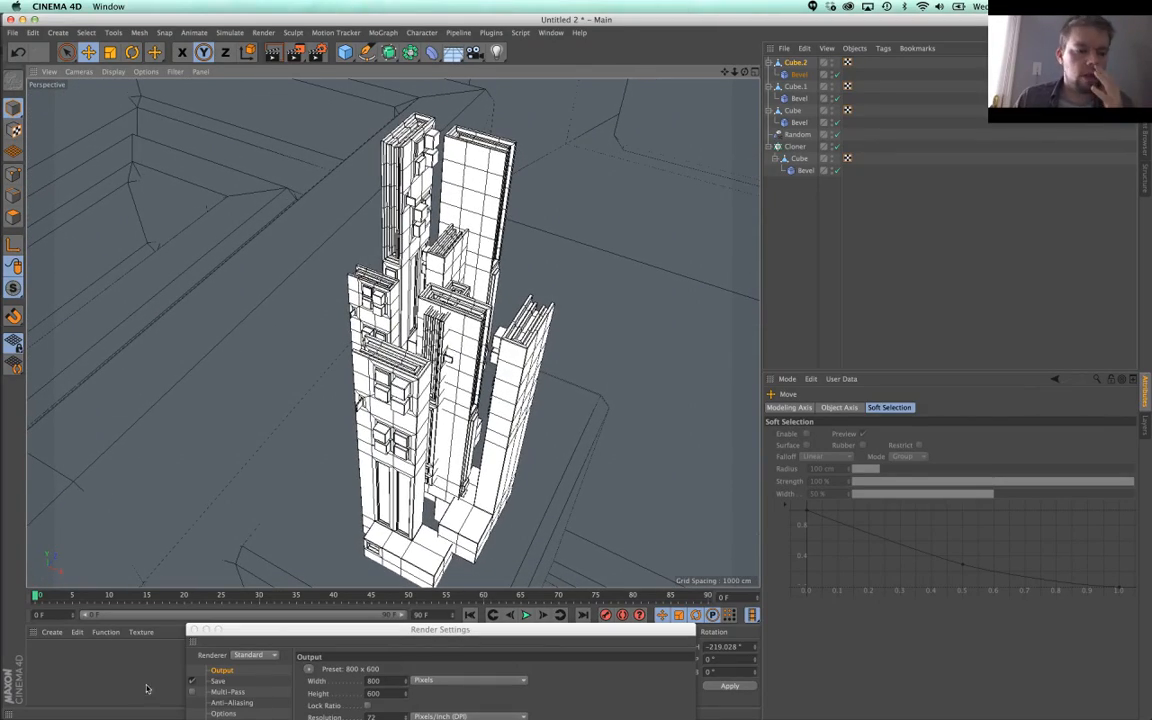
{"action": "double_click", "coordinate": [89, 677]}
{"action": "double_click", "coordinate": [50, 660]}
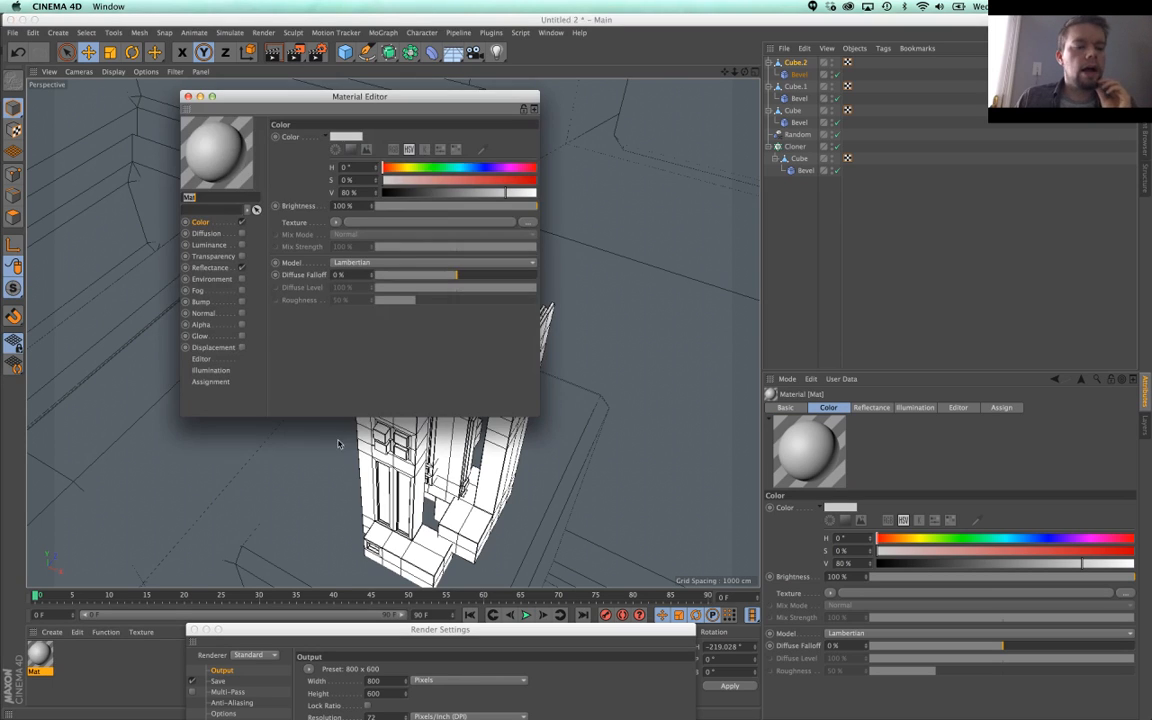
{"action": "left_click", "coordinate": [241, 221]}
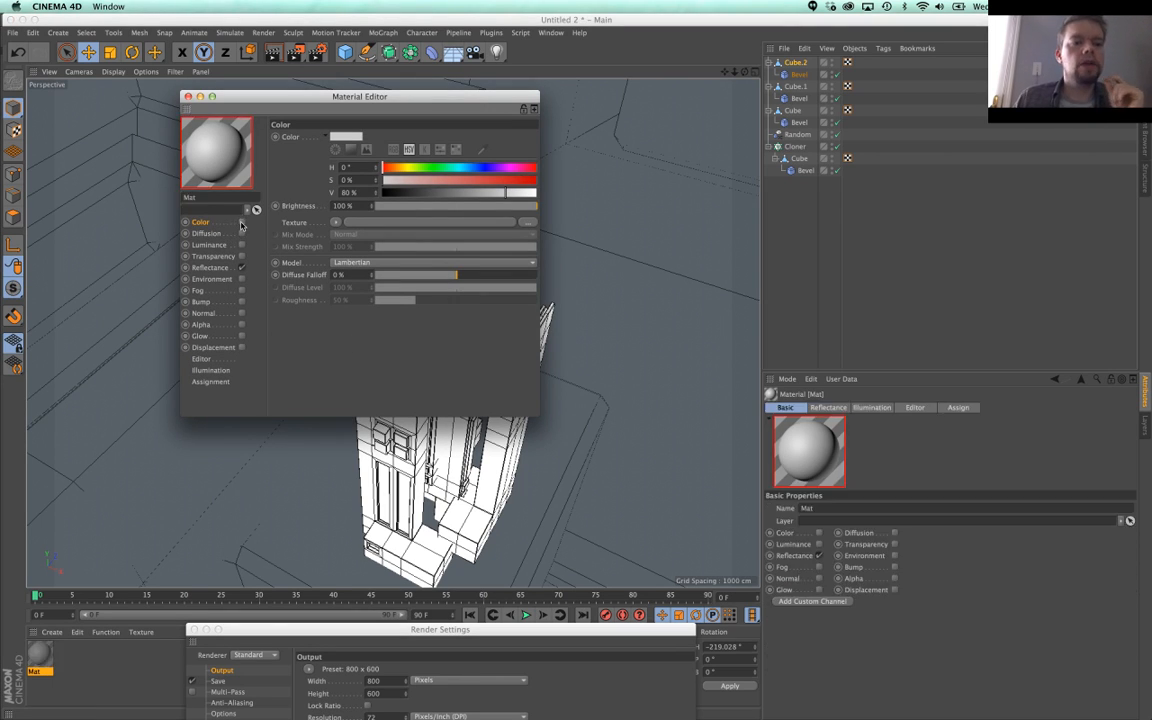
{"action": "left_click", "coordinate": [241, 256]}
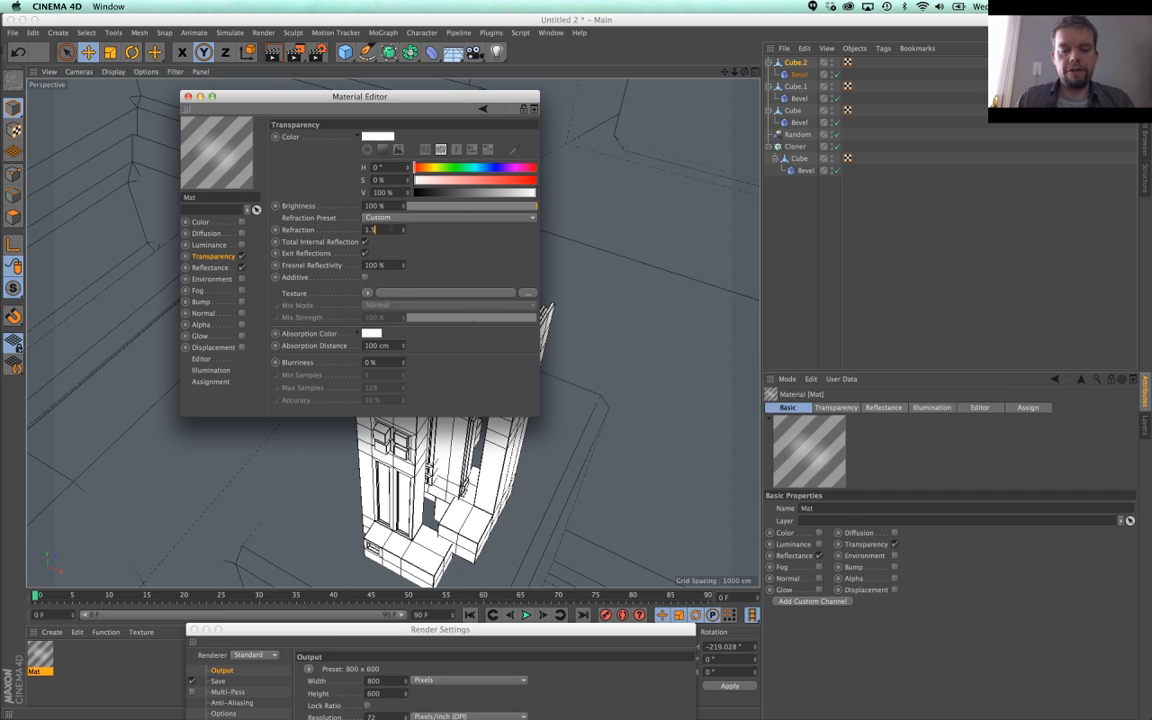
{"action": "key", "text": "Return"}
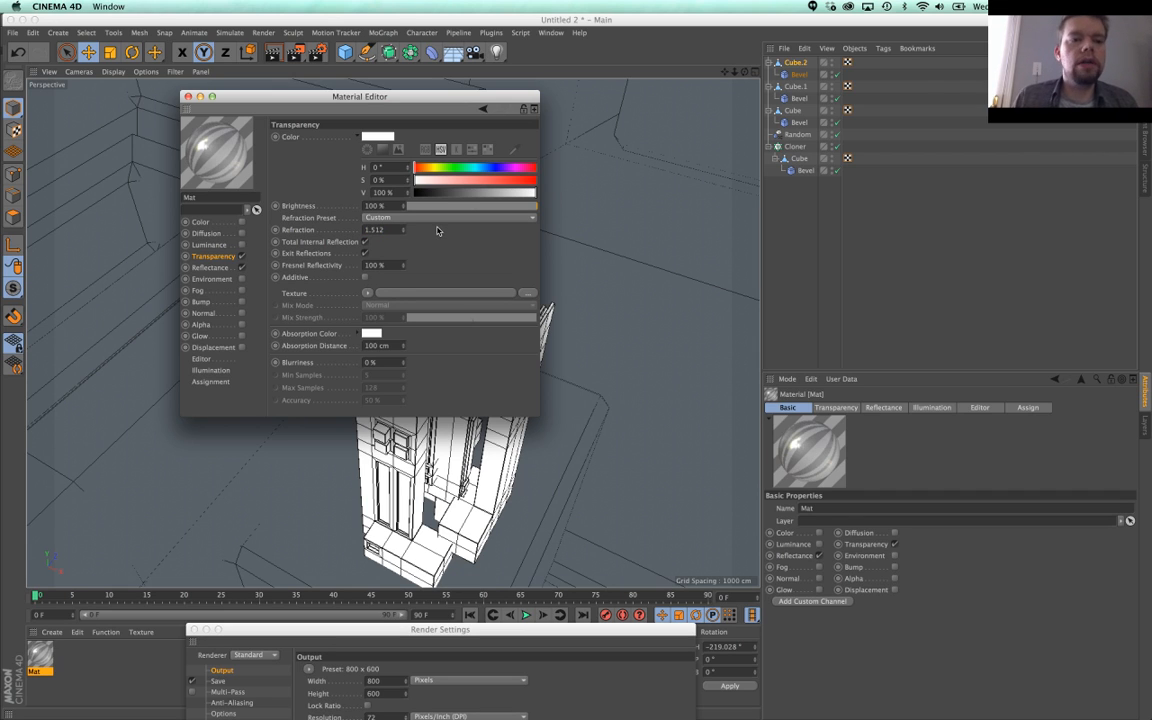
Step: Set the material's transparency absorption color to a green of about H 152°, S 55%, V 78%
{"action": "left_click", "coordinate": [371, 333]}
{"action": "left_click", "coordinate": [358, 335]}
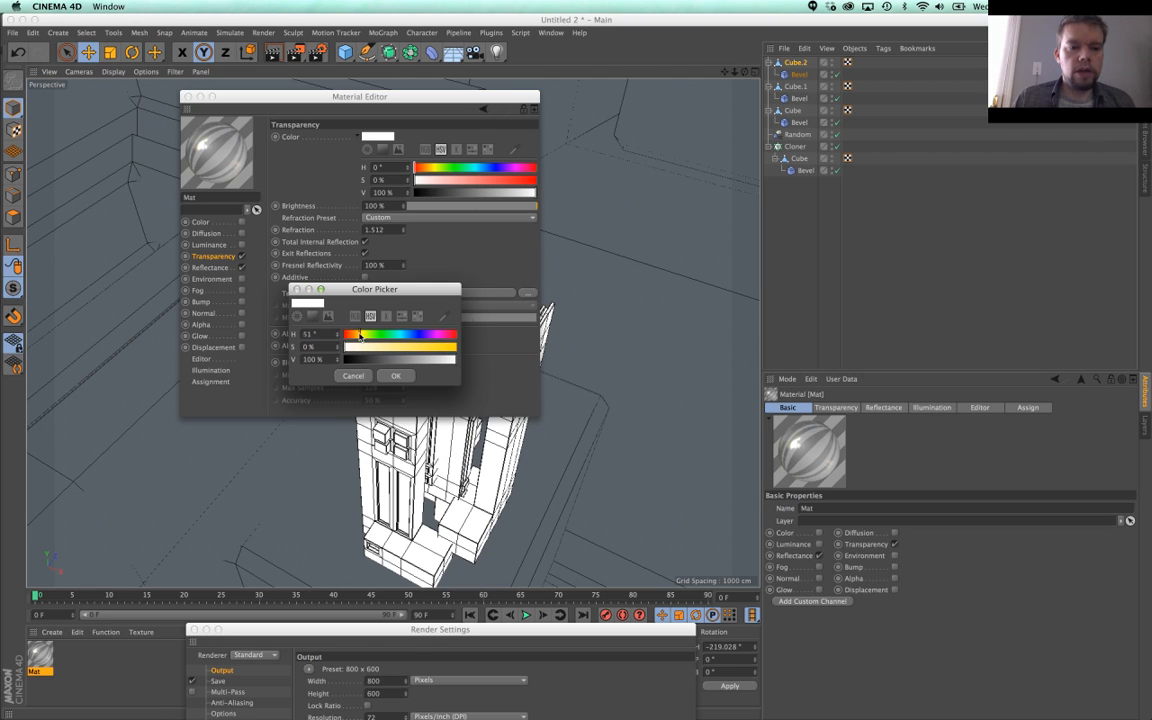
{"action": "left_click_drag", "start_coordinate": [360, 336], "coordinate": [427, 362]}
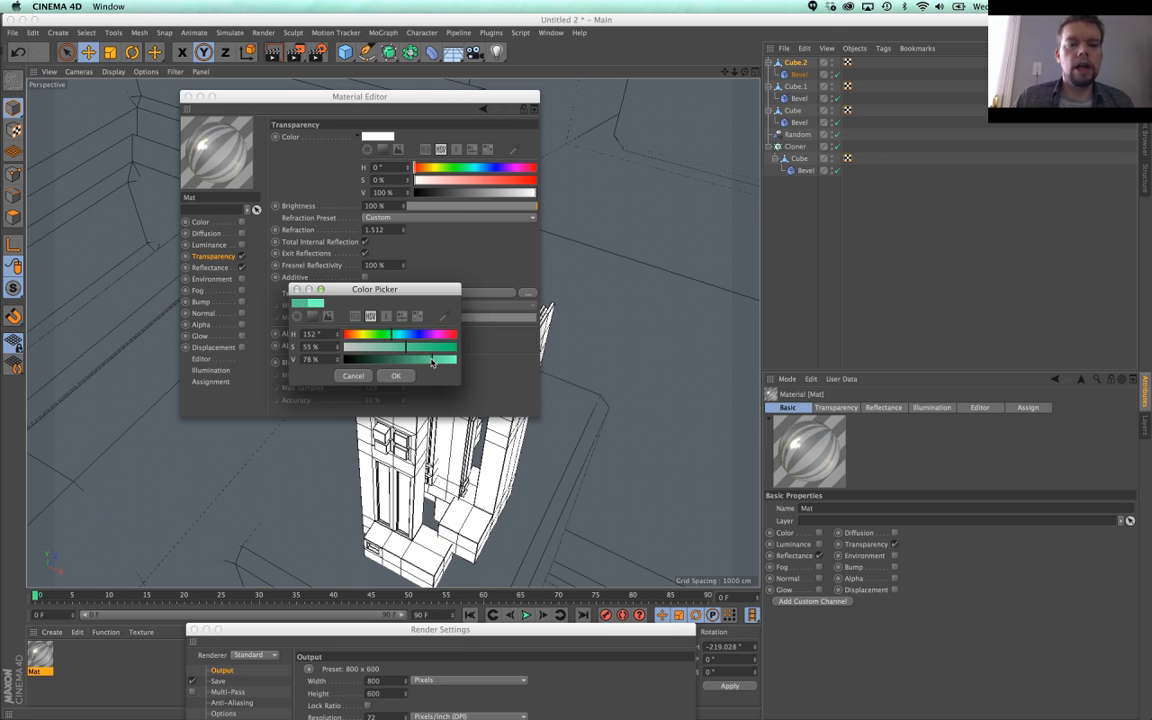
{"action": "left_click", "coordinate": [395, 375]}
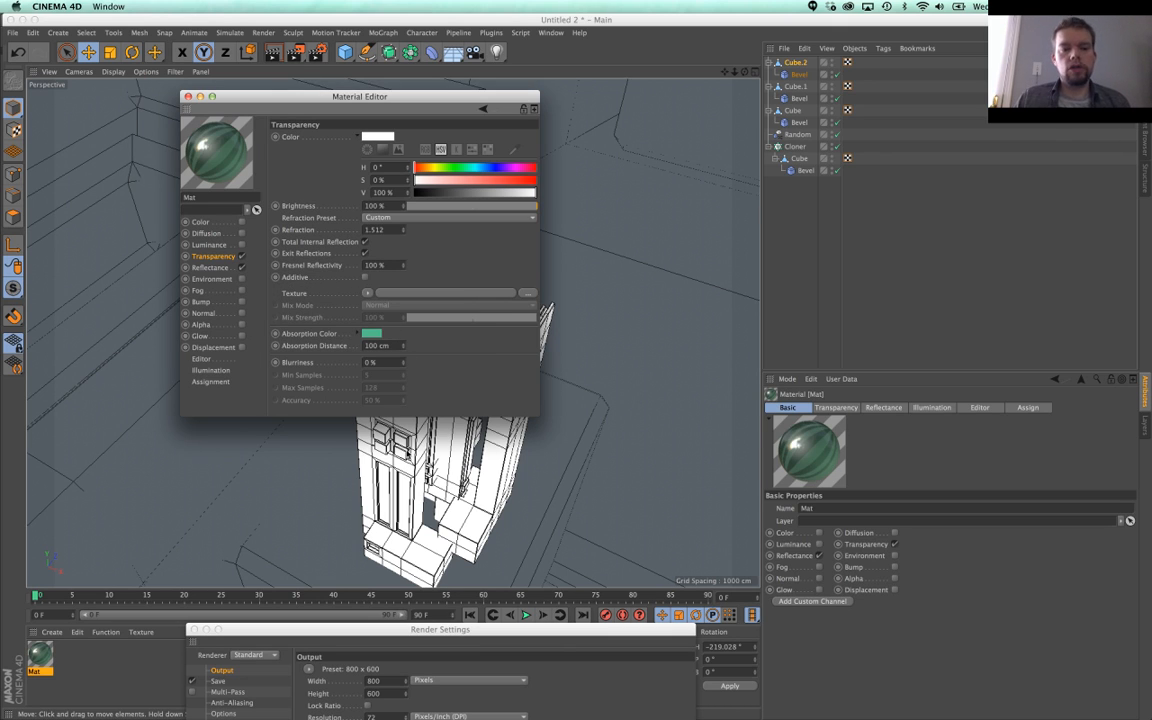
Step: Close the Render Settings and Material Editor windows to clear the view of the tower cluster
{"action": "left_click", "coordinate": [131, 133]}
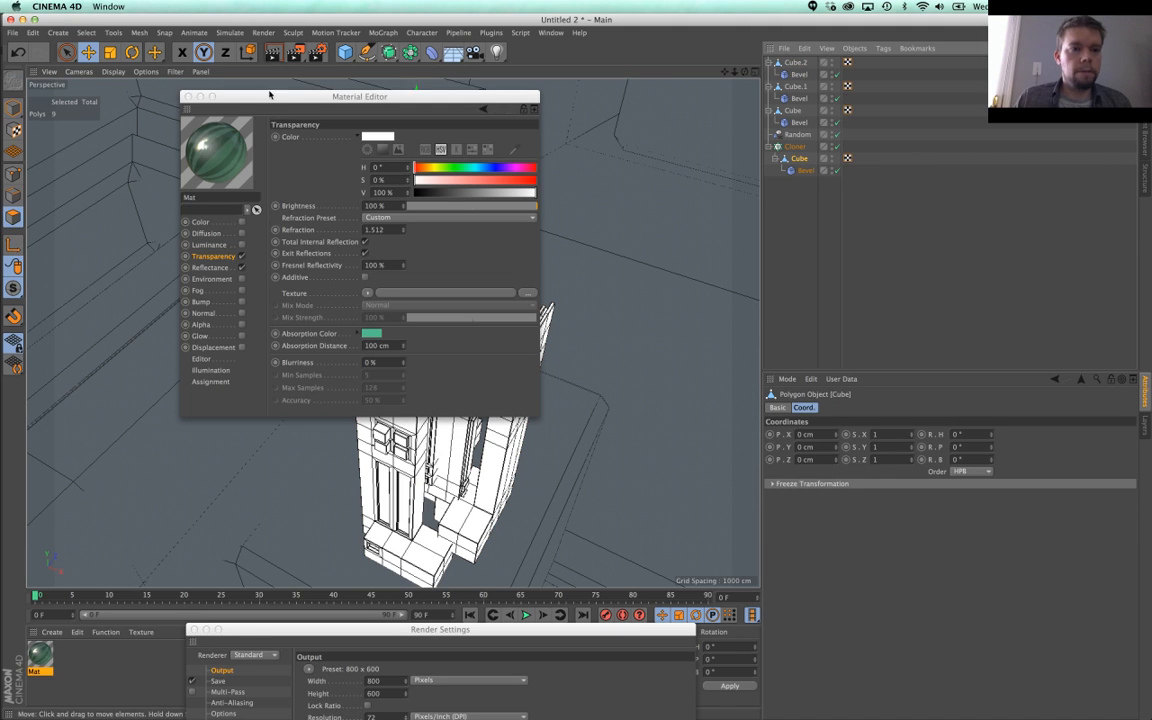
{"action": "left_click_drag", "start_coordinate": [275, 96], "coordinate": [290, 561]}
{"action": "key", "text": "space"}
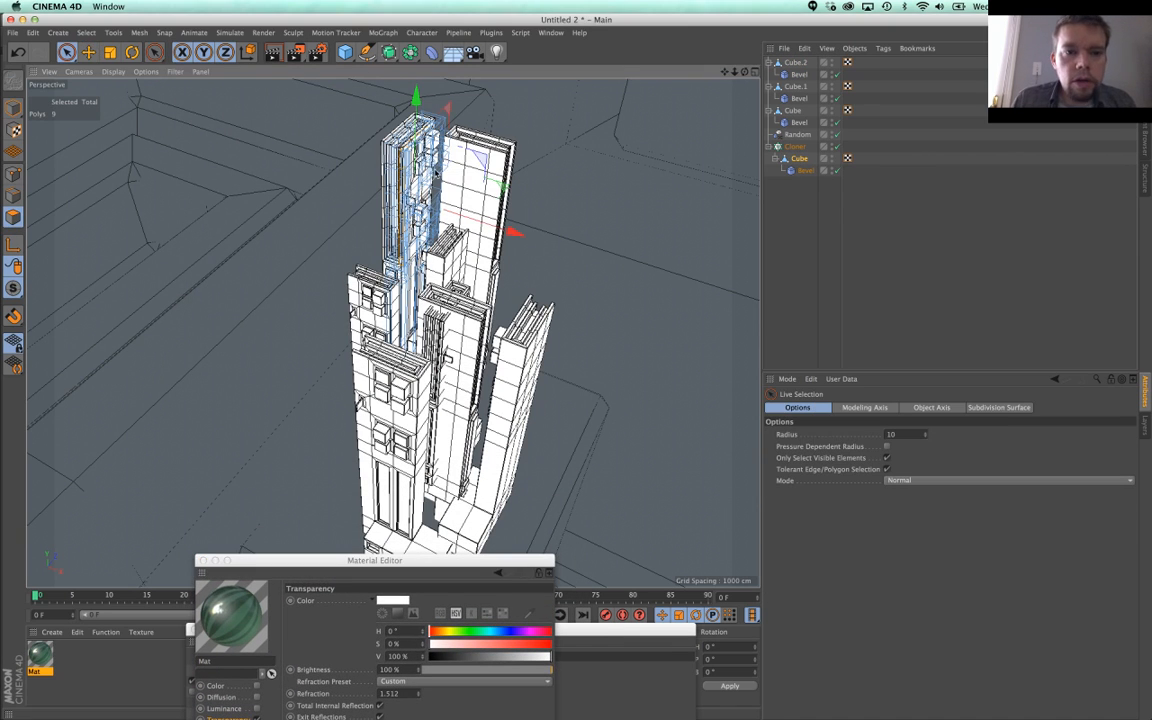
{"action": "left_click", "coordinate": [462, 170]}
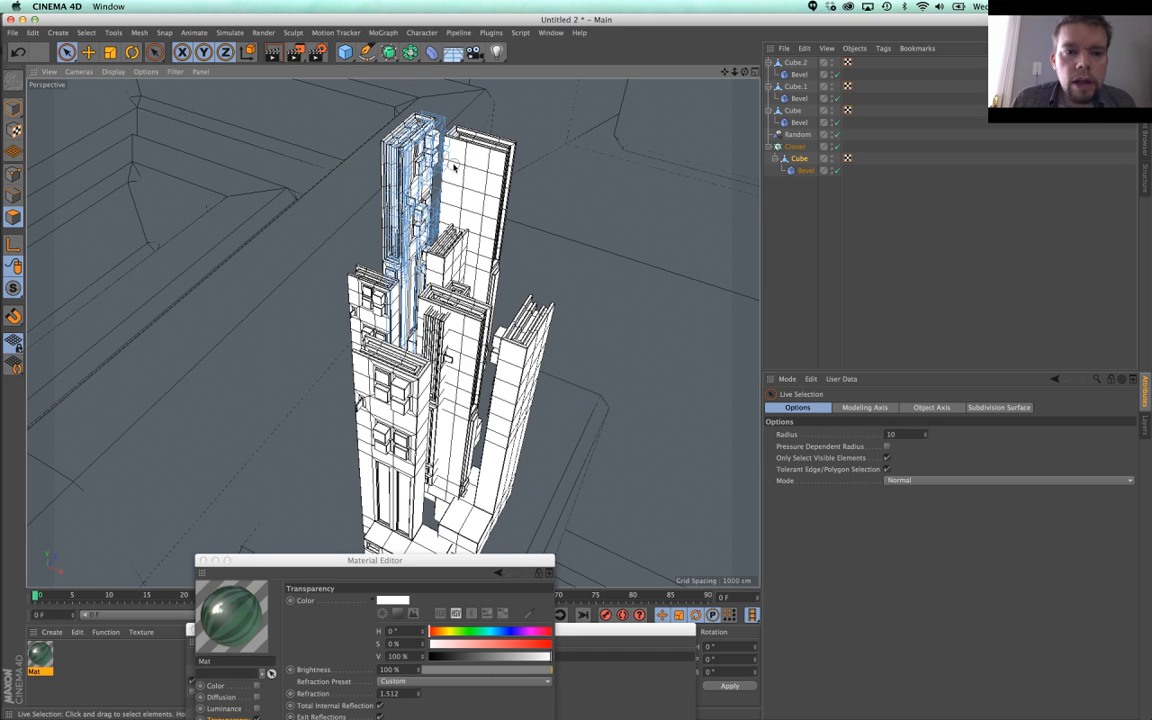
{"action": "mouse_move", "coordinate": [455, 170]}
{"action": "left_mouse_down"}
{"action": "mouse_move", "coordinate": [410, 155]}
{"action": "mouse_move", "coordinate": [380, 190]}
{"action": "mouse_move", "coordinate": [397, 160]}
{"action": "left_mouse_up"}
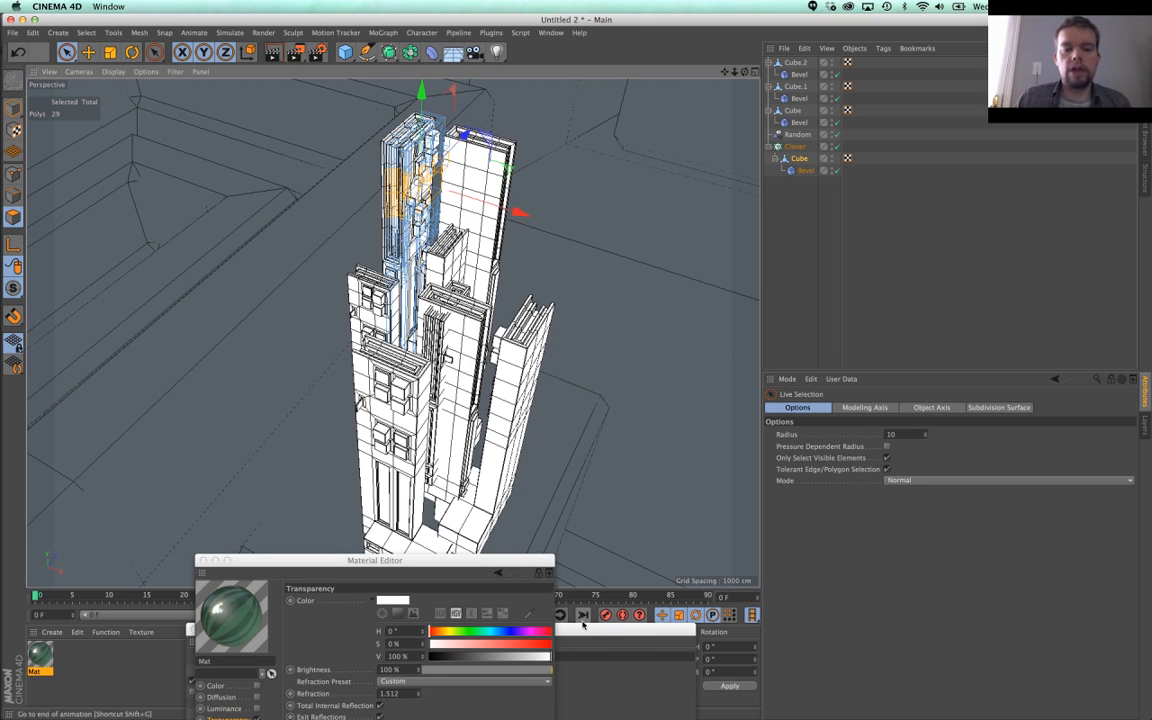
{"action": "key", "text": "super+b"}
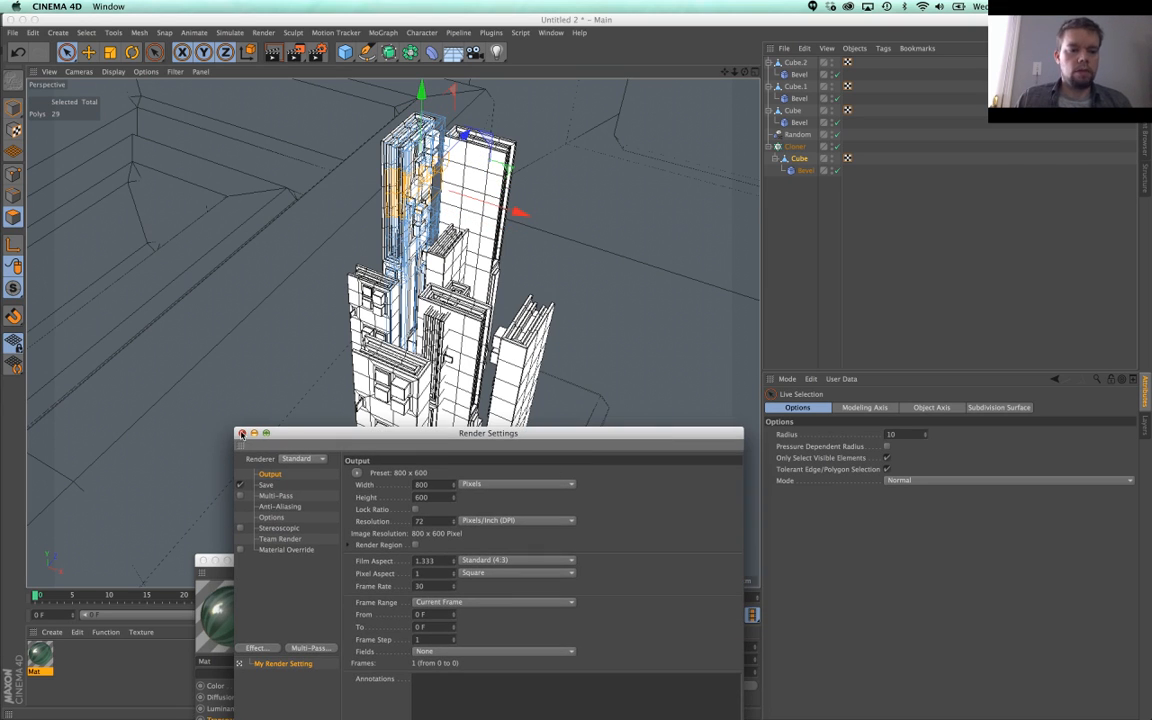
{"action": "left_click", "coordinate": [241, 434]}
{"action": "left_click_drag", "start_coordinate": [504, 565], "coordinate": [419, 569]}
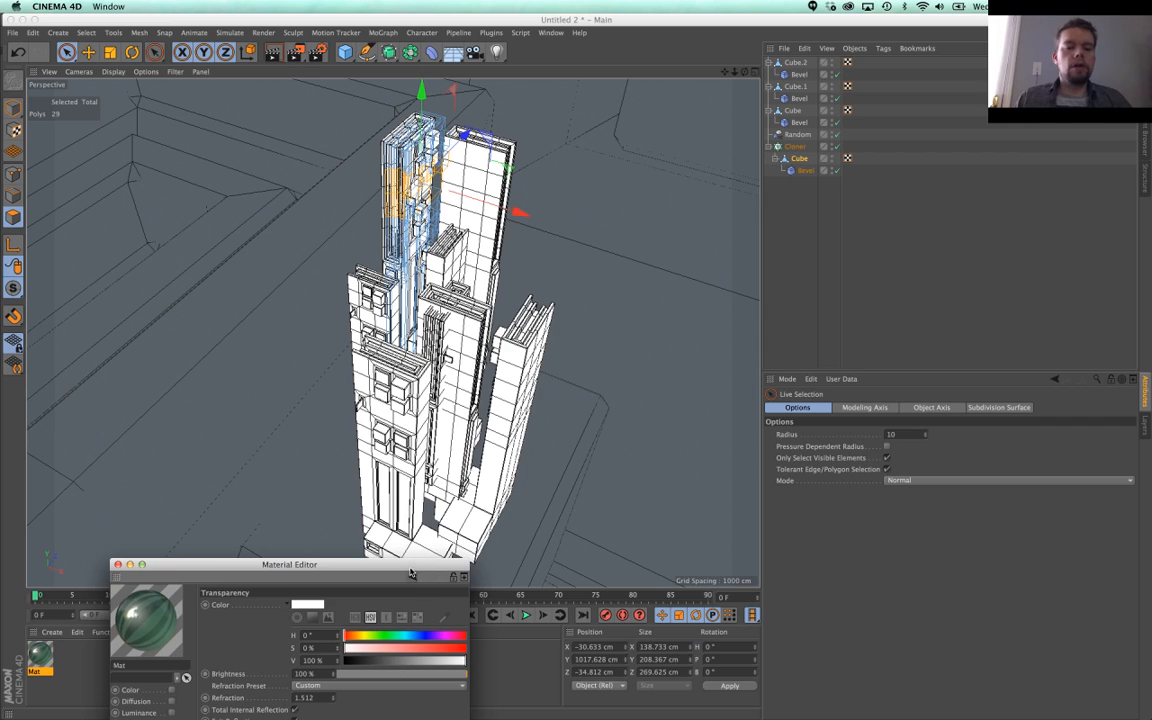
{"action": "left_click_drag", "start_coordinate": [410, 573], "coordinate": [673, 209]}
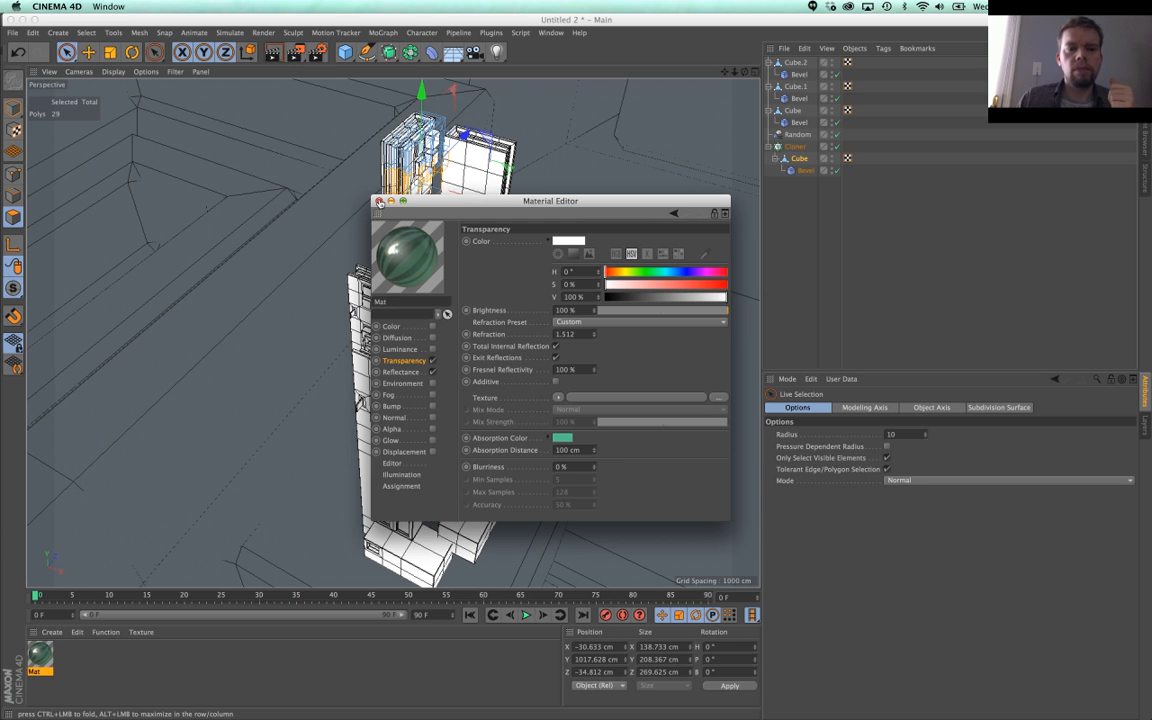
{"action": "left_click", "coordinate": [378, 201]}
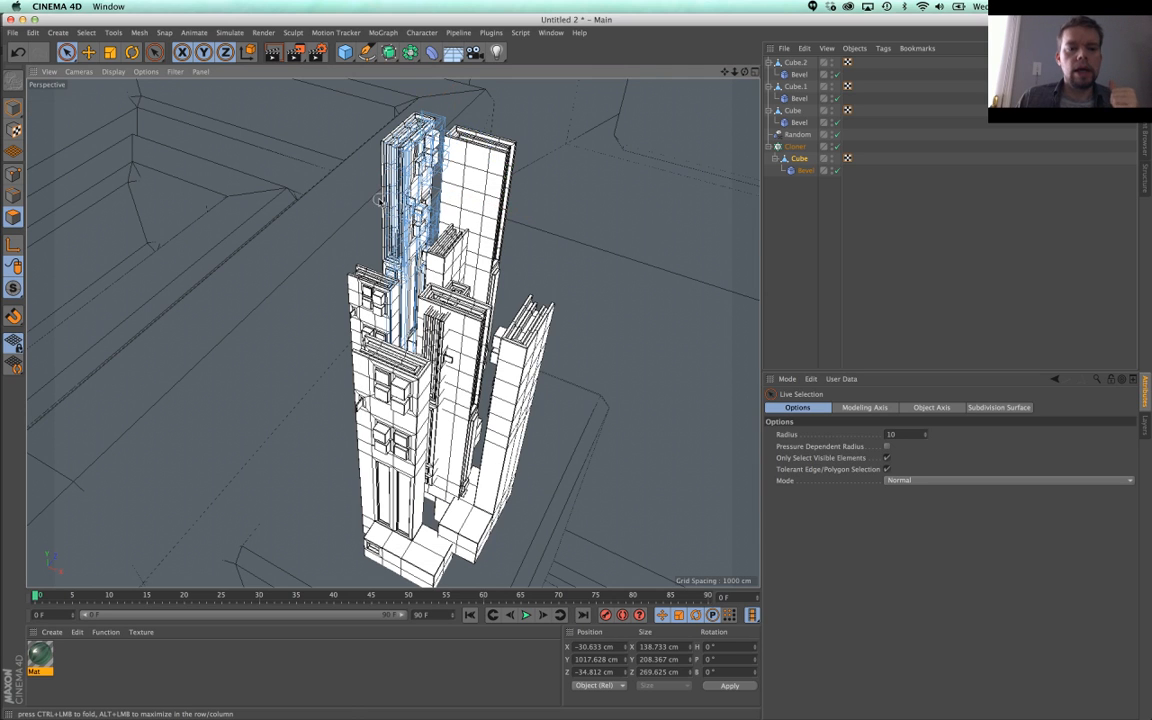
Step: Turn off the Default Specular layer in the green glass material's reflectance and apply the material to the Cloner
{"action": "double_click", "coordinate": [42, 655]}
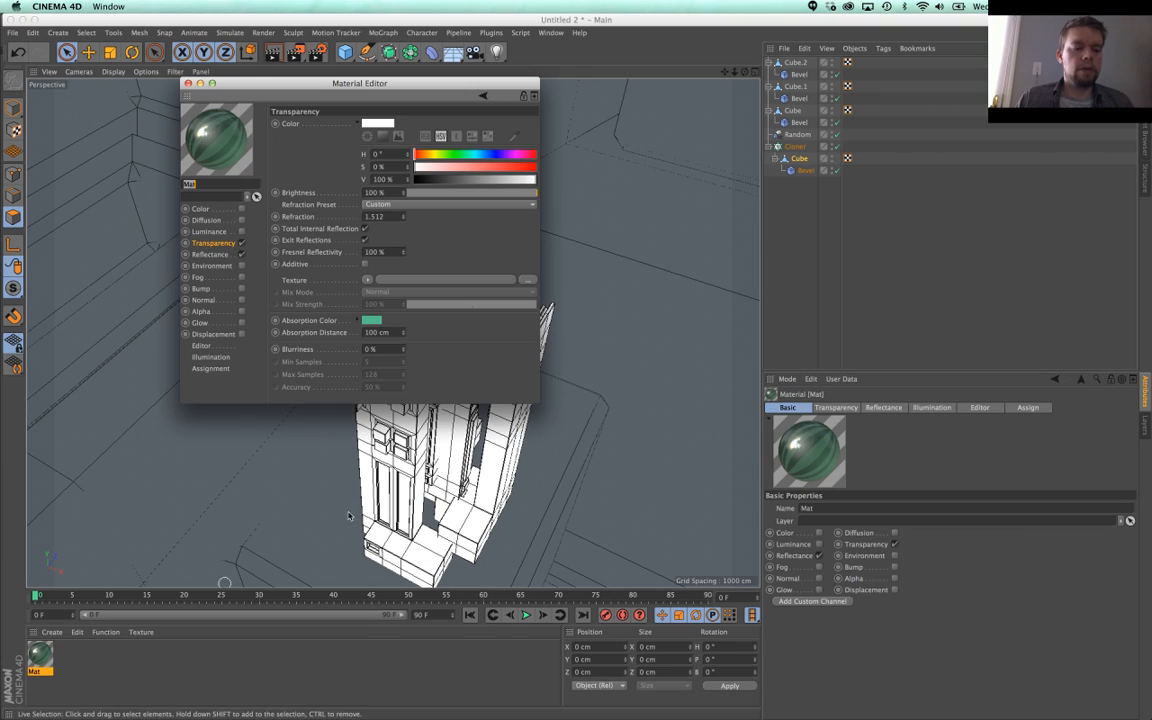
{"action": "left_click", "coordinate": [211, 254]}
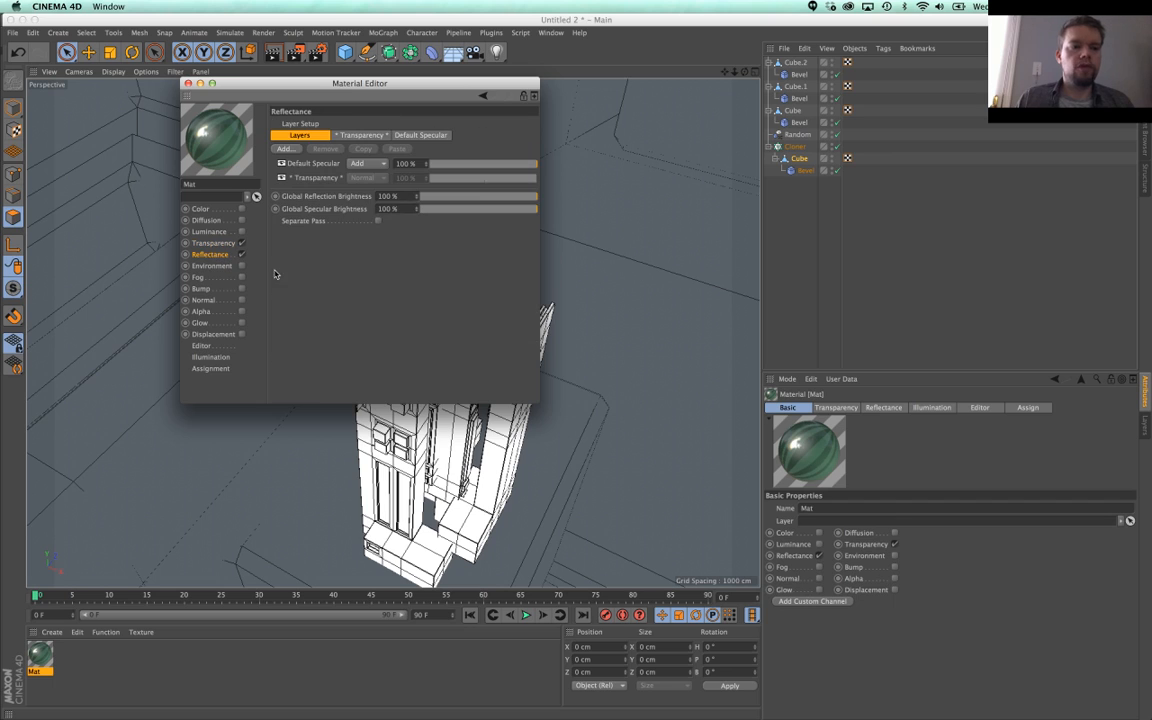
{"action": "left_click", "coordinate": [282, 164]}
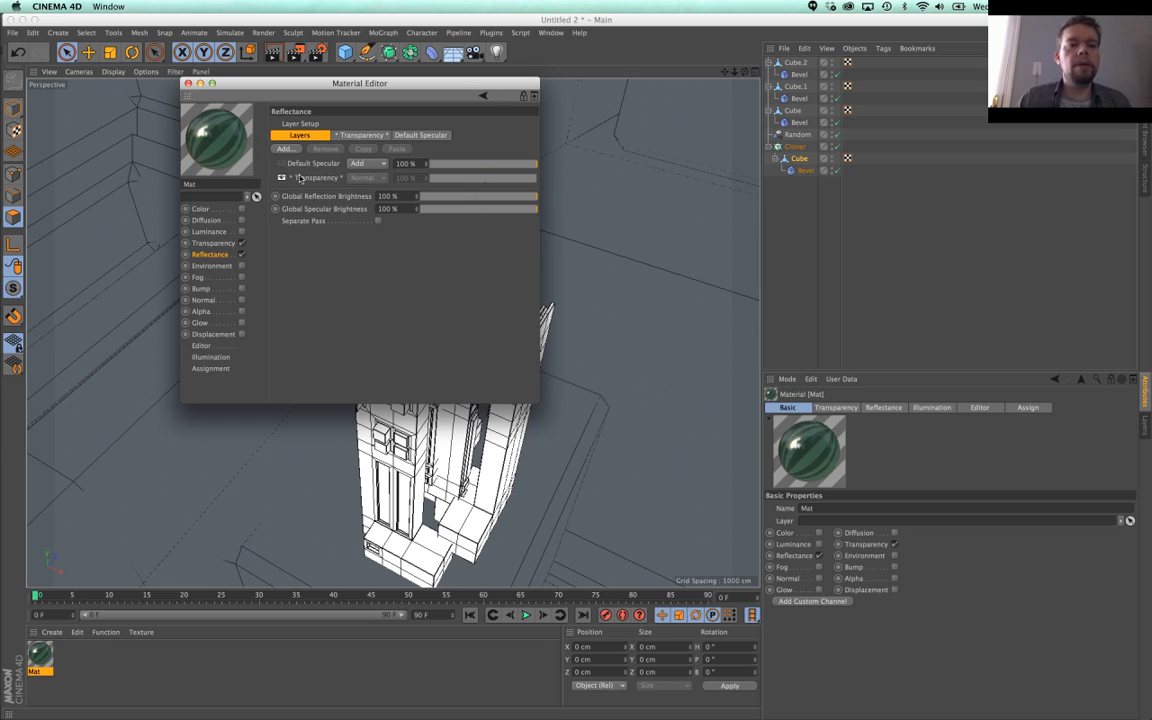
{"action": "left_click", "coordinate": [324, 179]}
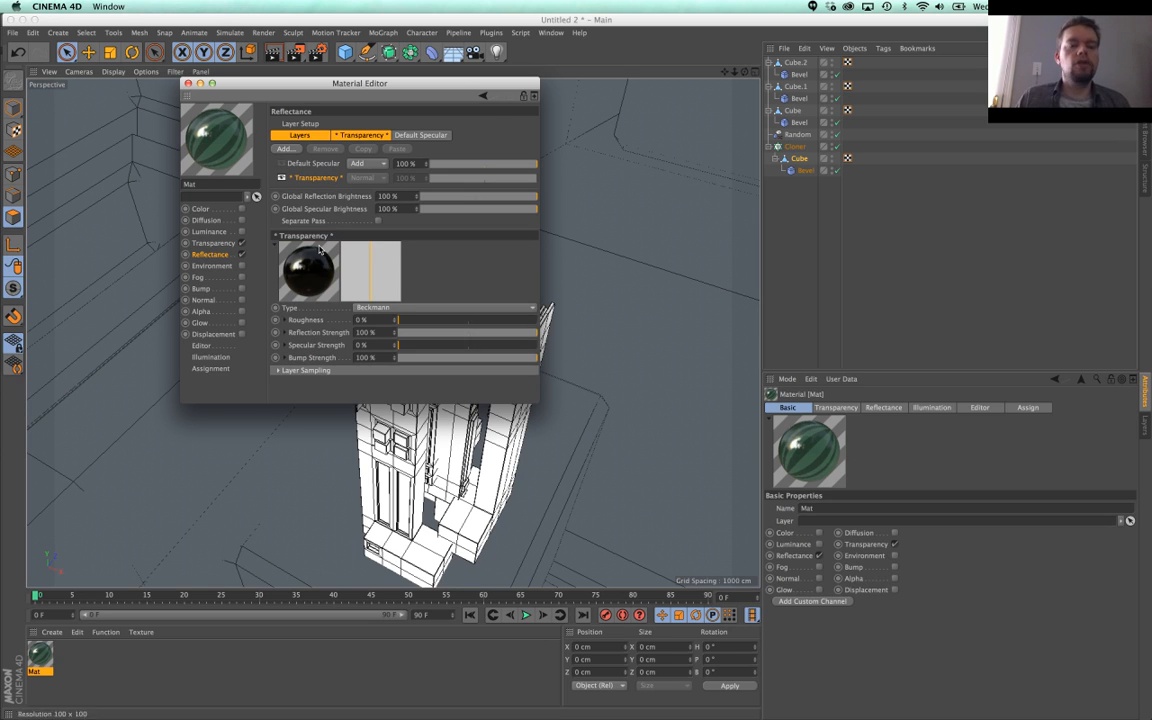
{"action": "left_click", "coordinate": [187, 84]}
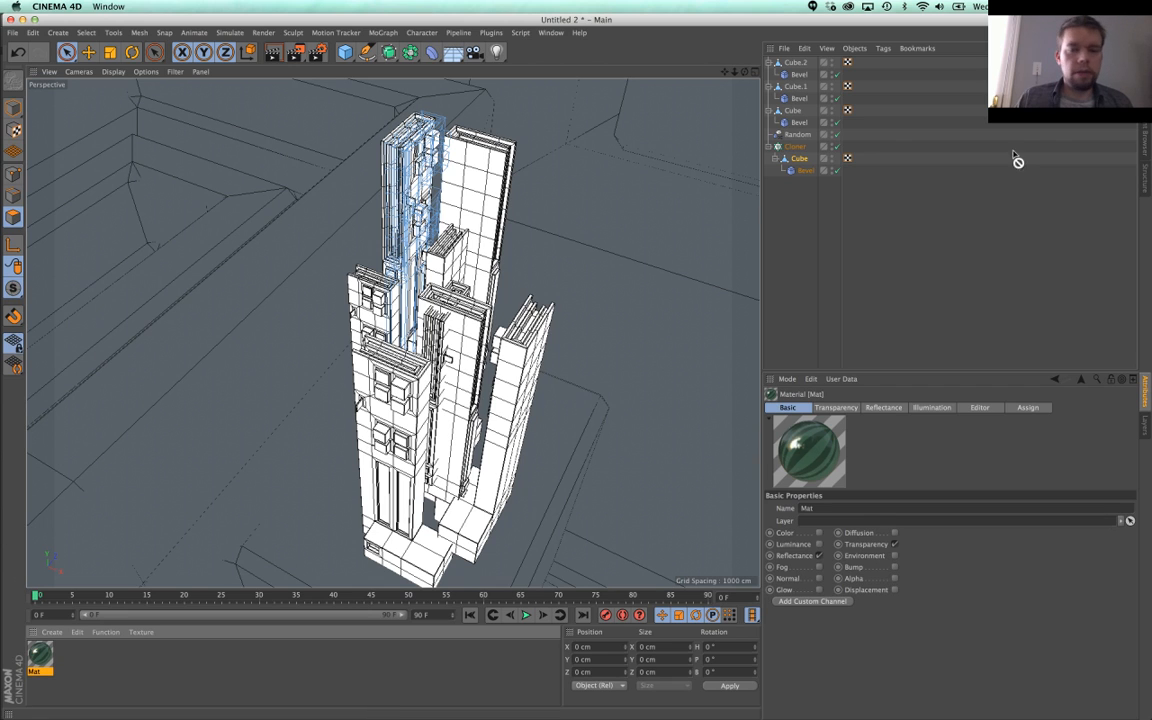
{"action": "left_click_drag", "start_coordinate": [1013, 155], "coordinate": [803, 147]}
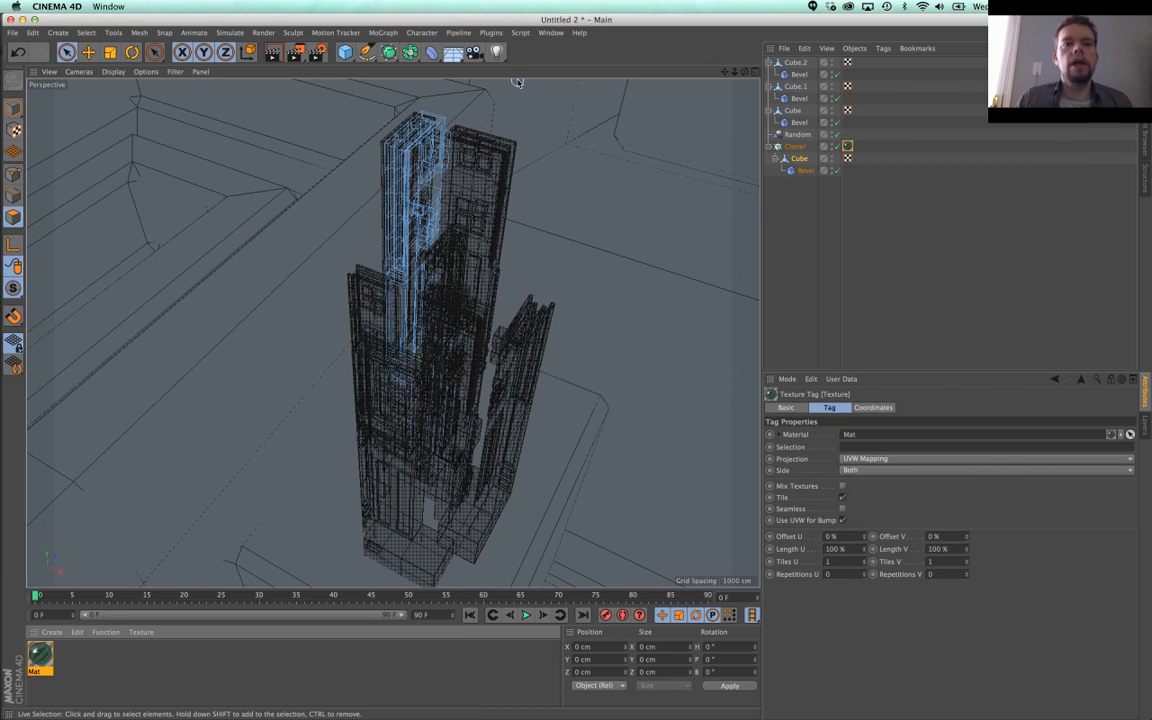
Step: Create a separate Gloss material with the TopCoat plugin and give it the Silicon Carbide metal preset
{"action": "left_click", "coordinate": [491, 32]}
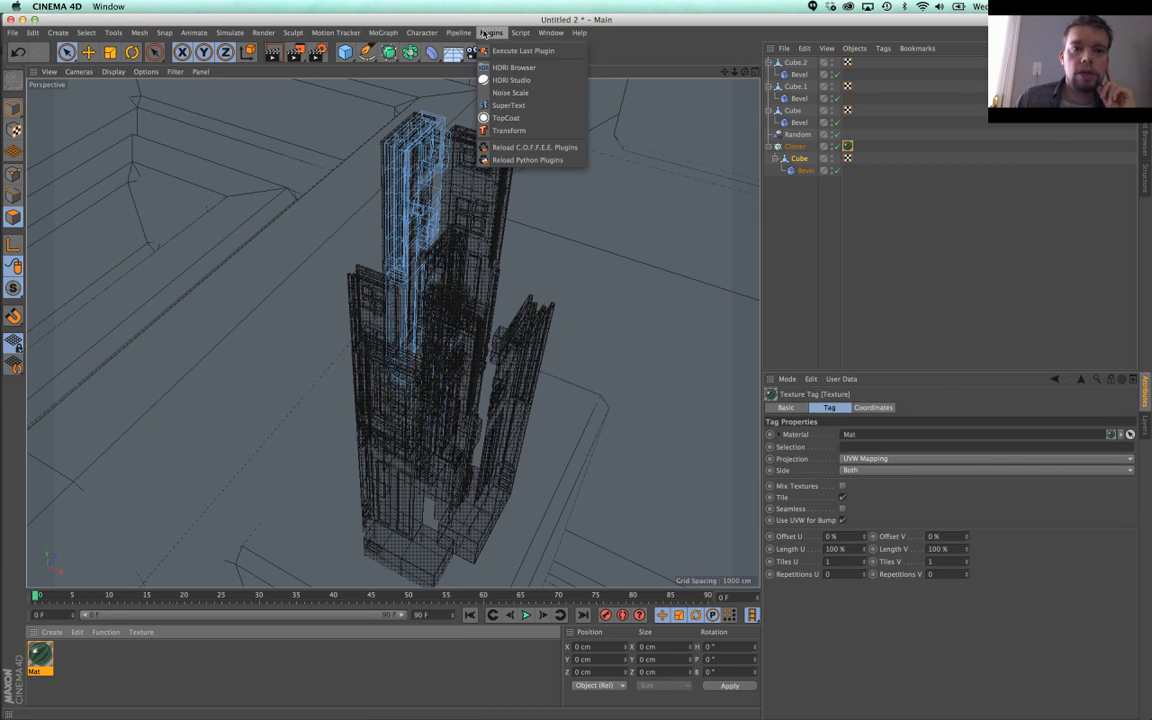
{"action": "left_click", "coordinate": [526, 118]}
{"action": "left_click_drag", "start_coordinate": [476, 23], "coordinate": [659, 216]}
{"action": "left_click", "coordinate": [242, 657]}
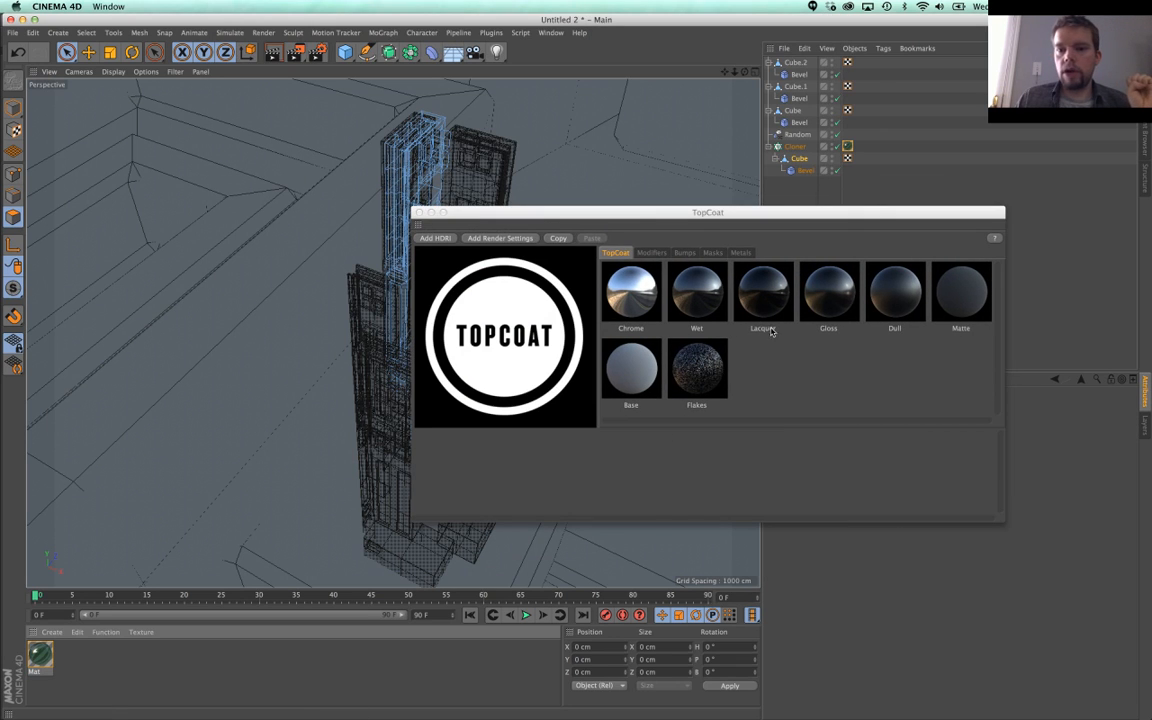
{"action": "left_click", "coordinate": [830, 300]}
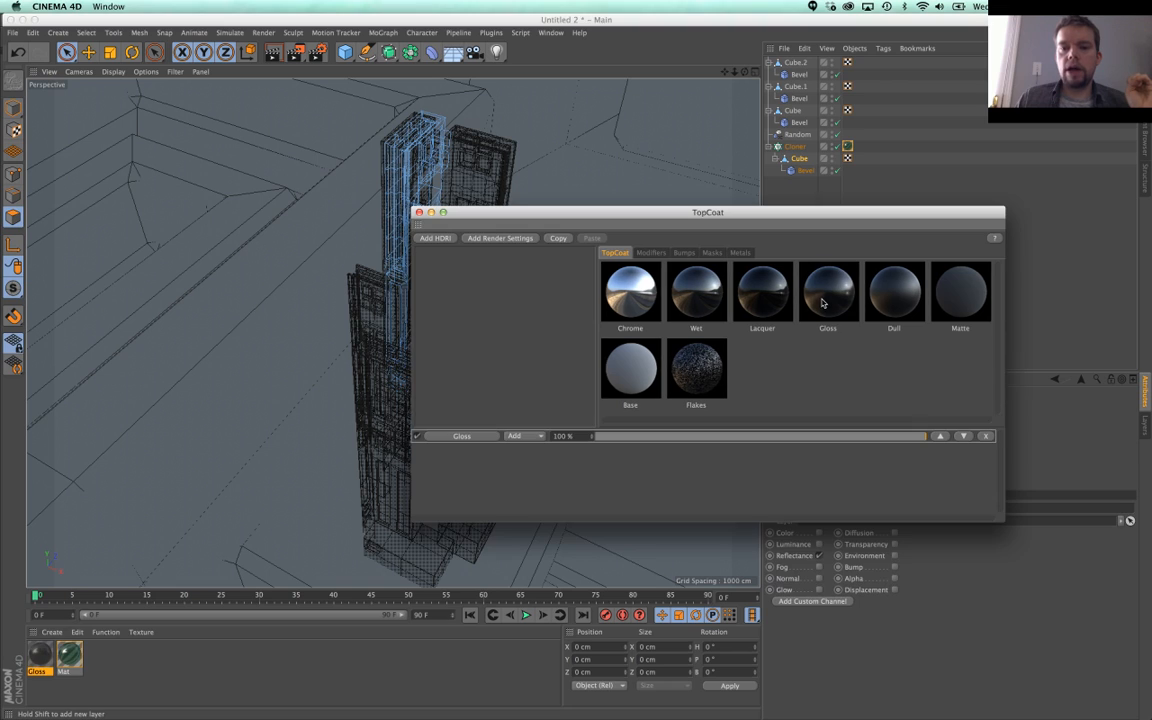
{"action": "left_click", "coordinate": [741, 253]}
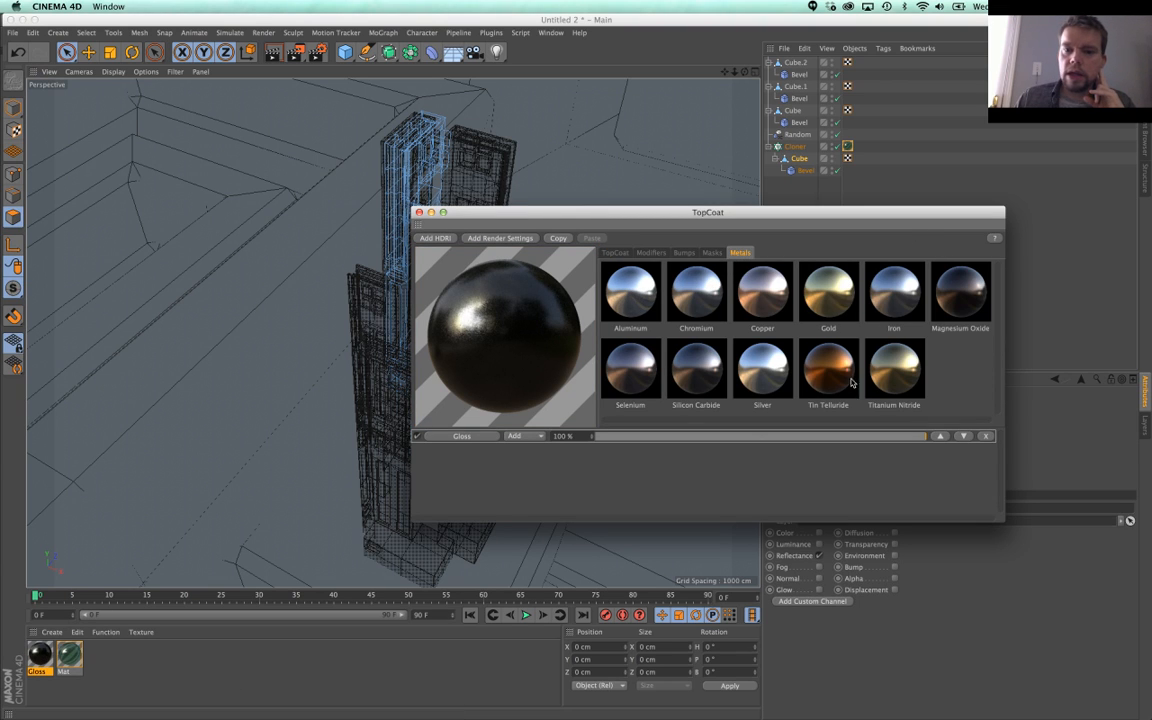
{"action": "left_click", "coordinate": [695, 371]}
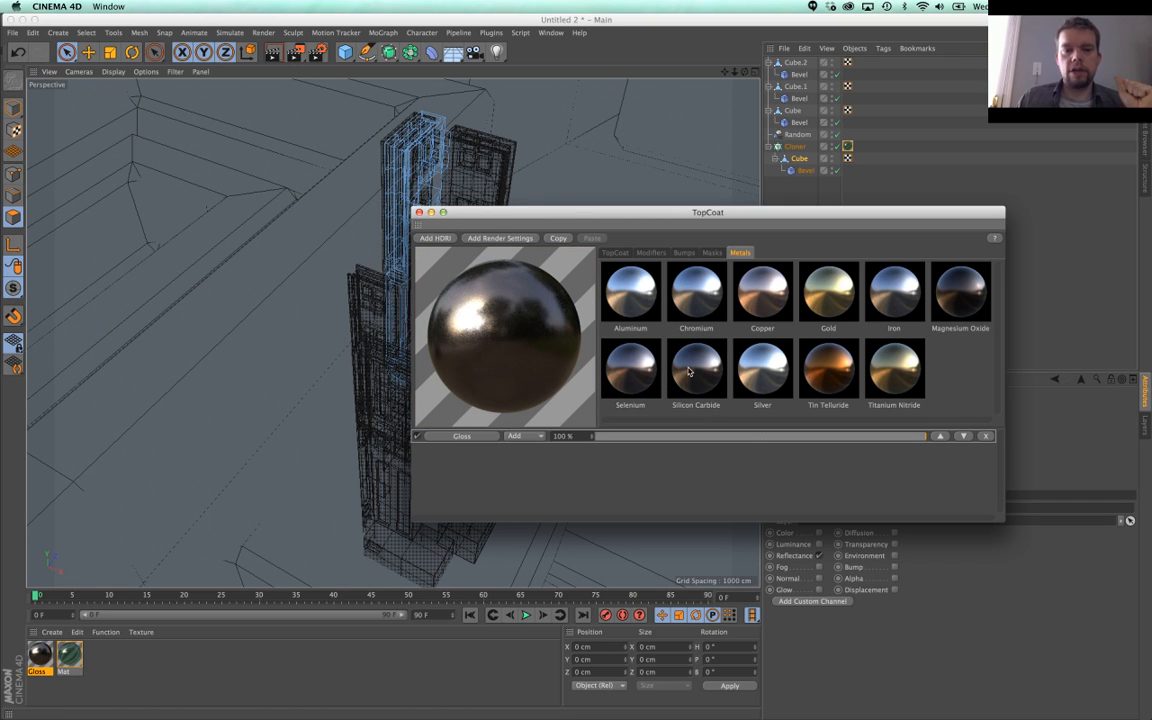
Step: Apply the Gloss material to the giant towers Cube and Cube.1, and close TopCoat
{"action": "left_click_drag", "start_coordinate": [45, 658], "coordinate": [296, 271]}
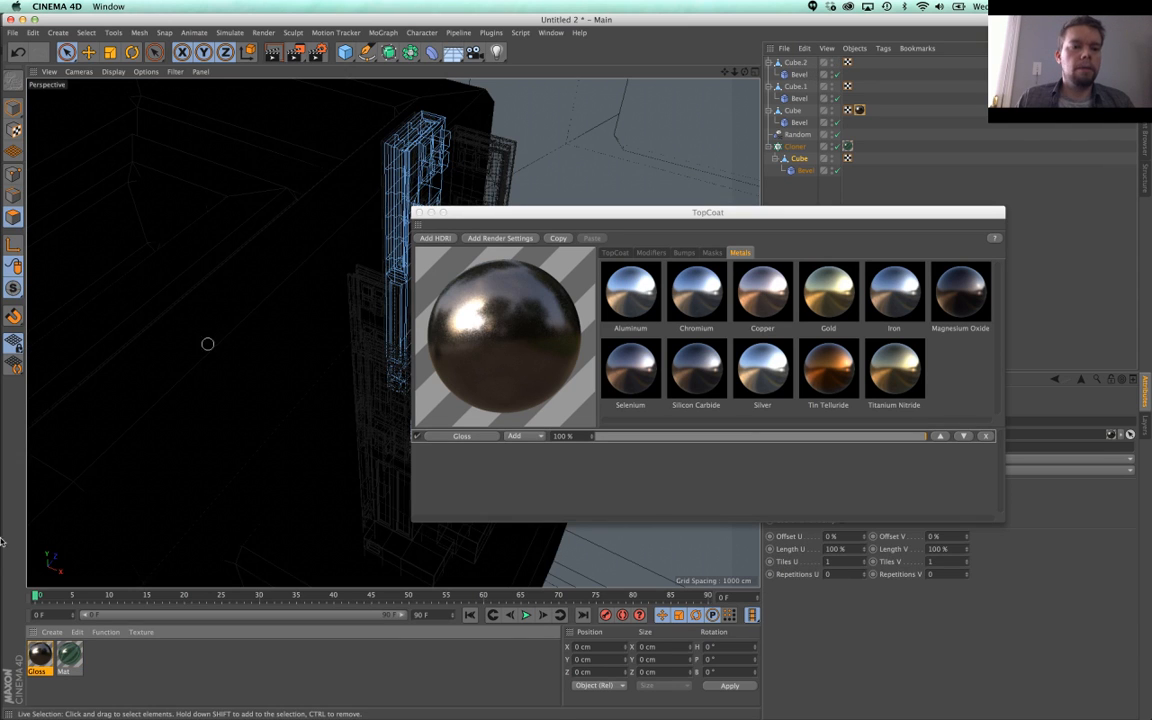
{"action": "left_click_drag", "start_coordinate": [40, 655], "coordinate": [645, 172]}
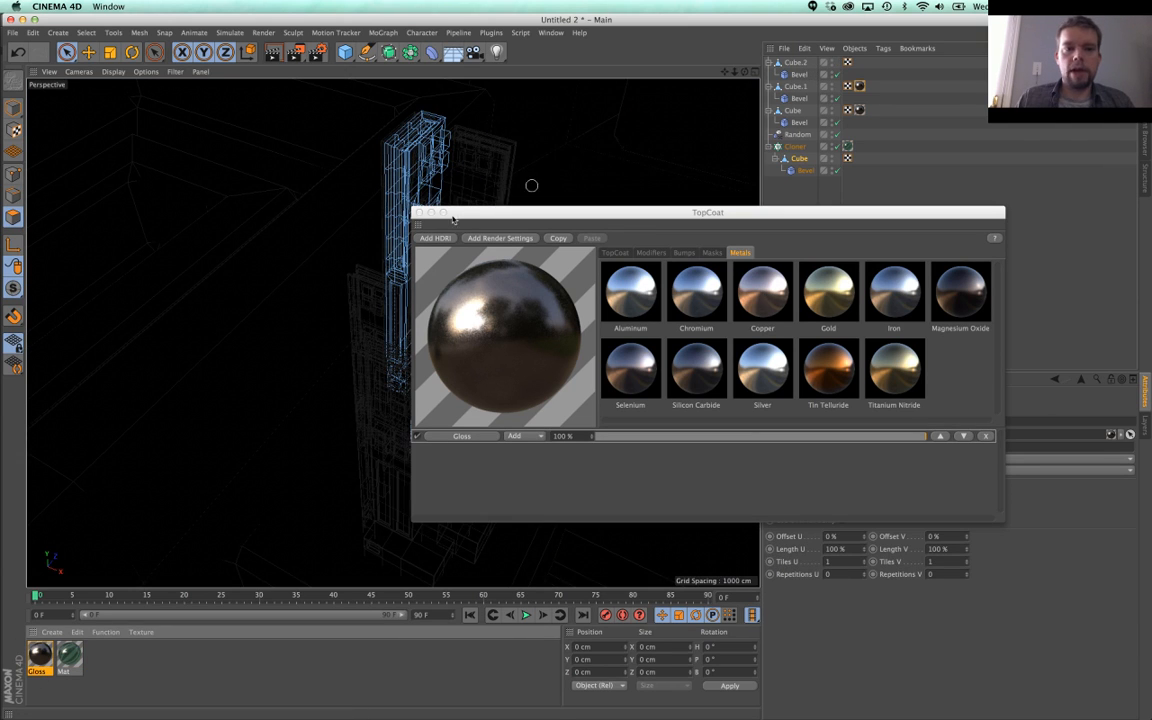
{"action": "left_click", "coordinate": [419, 212]}
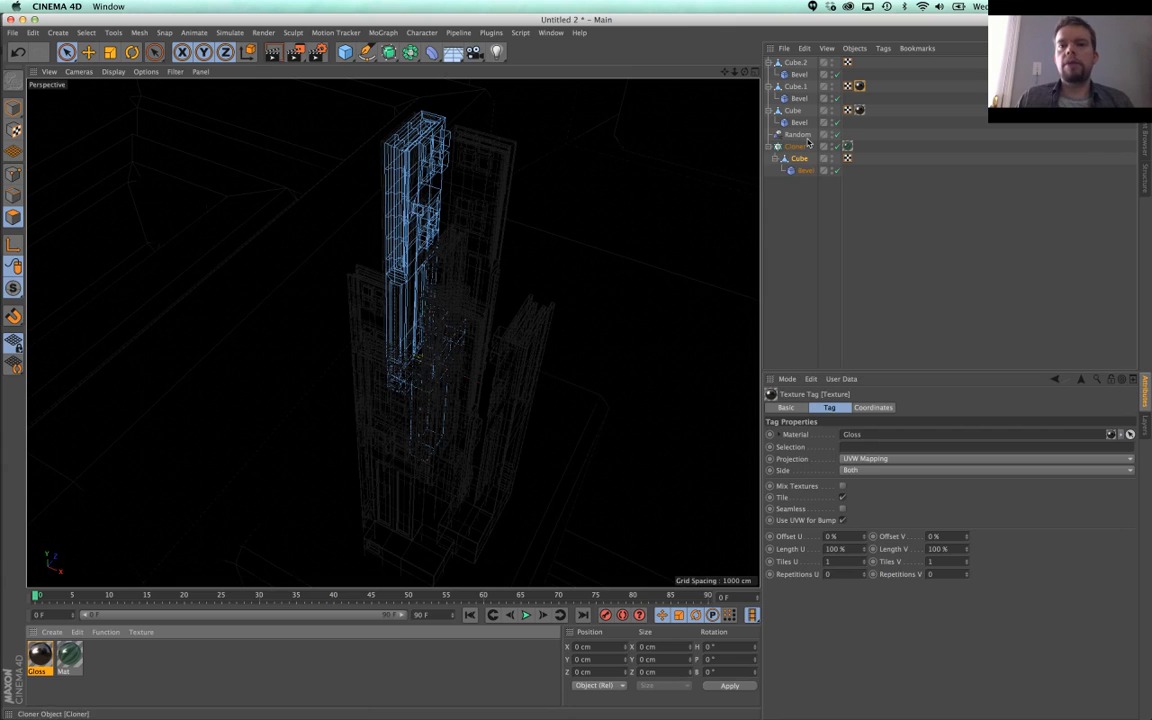
Step: Deselect all objects and turn off texture display in the perspective view
{"action": "left_click", "coordinate": [812, 275]}
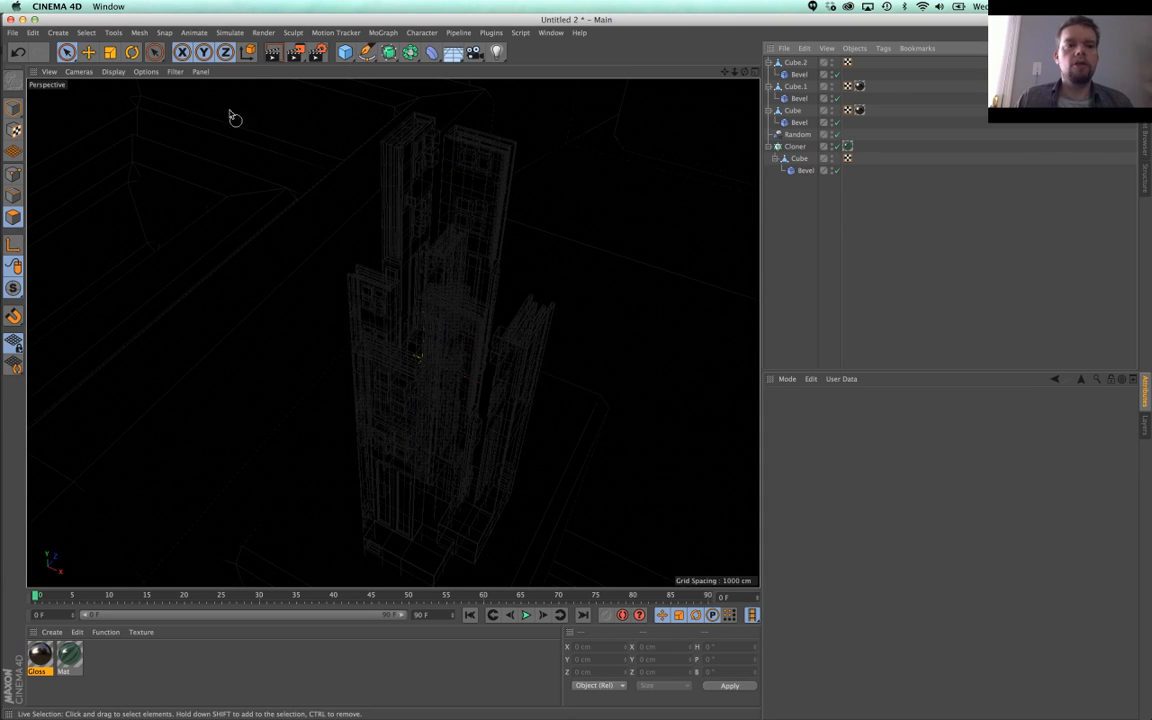
{"action": "left_click", "coordinate": [146, 72]}
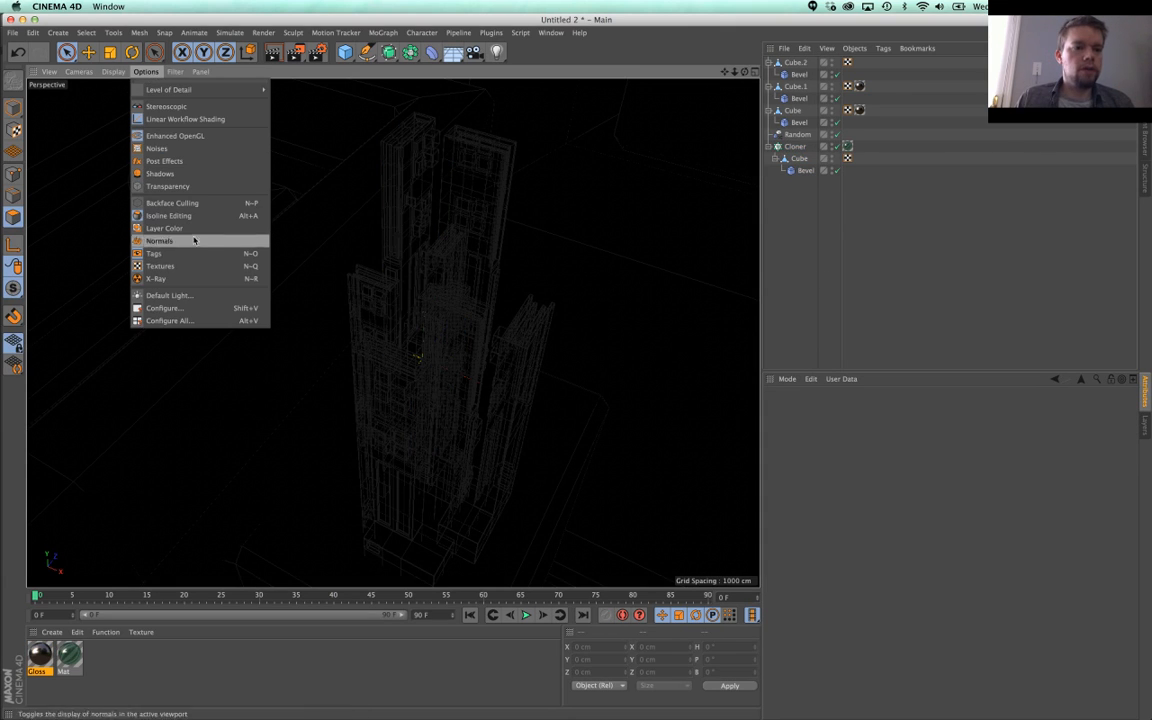
{"action": "left_click", "coordinate": [165, 266]}
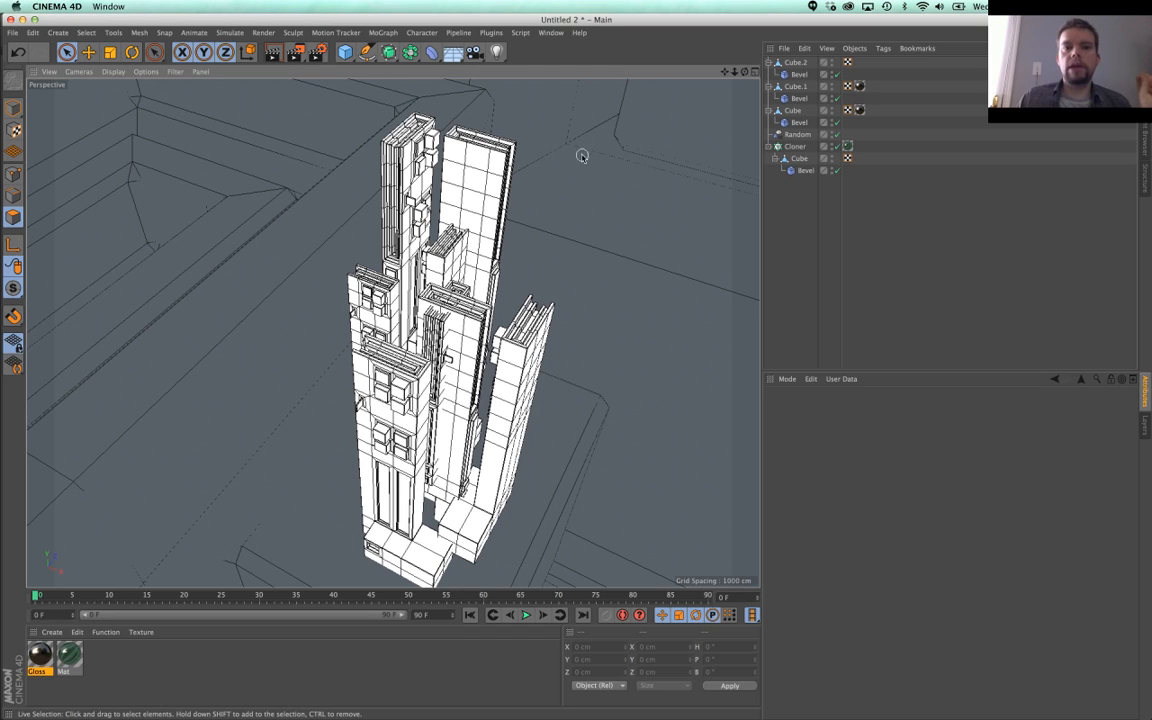
Step: Add an HDRI Studio rig from the HDRI Studio plugin and turn off its seamless floor
{"action": "left_click", "coordinate": [491, 32]}
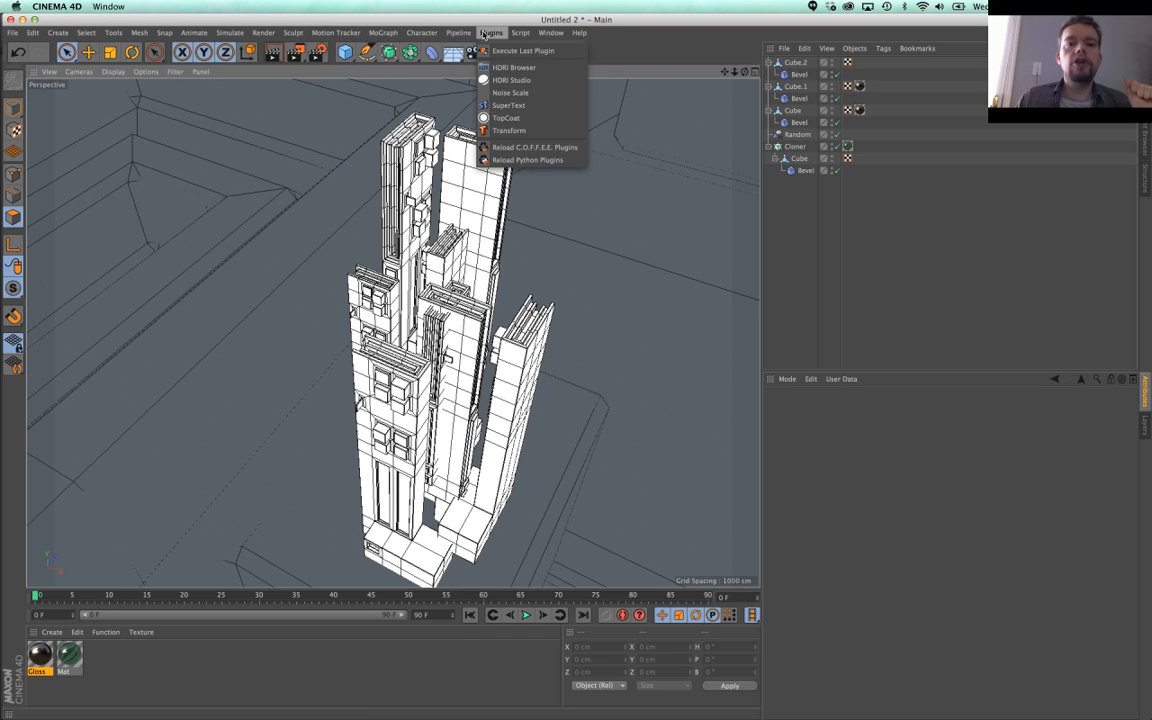
{"action": "left_click", "coordinate": [506, 84]}
{"action": "left_click", "coordinate": [1054, 407]}
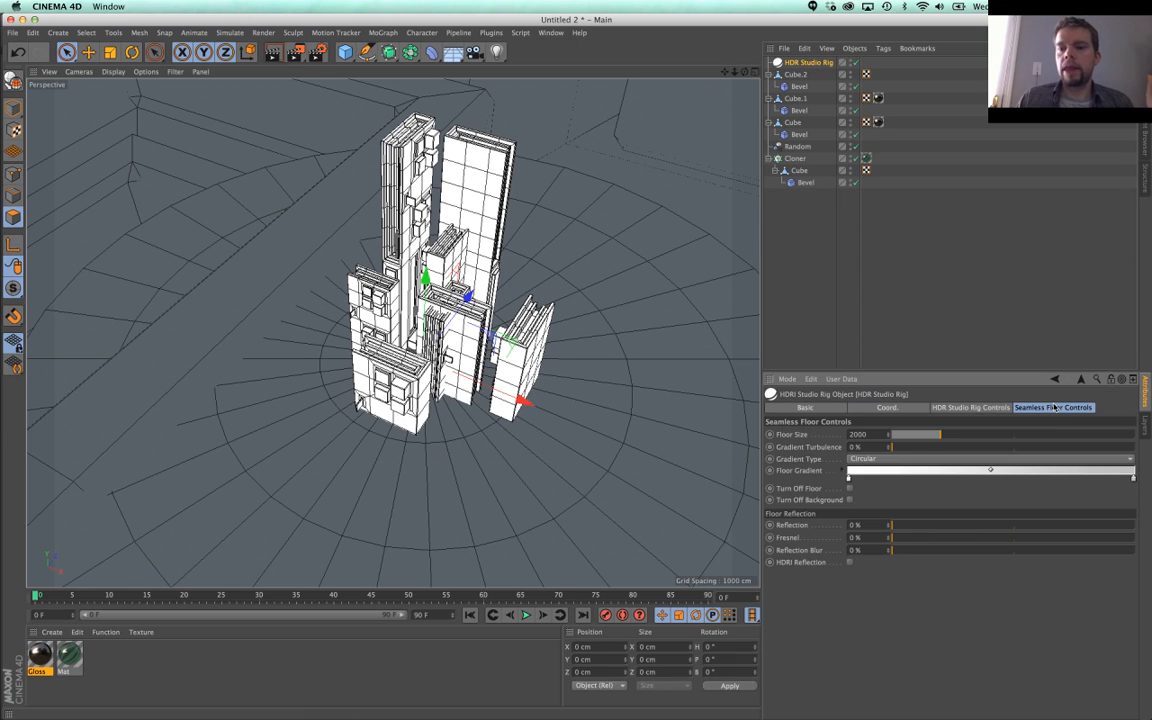
{"action": "left_click", "coordinate": [849, 489]}
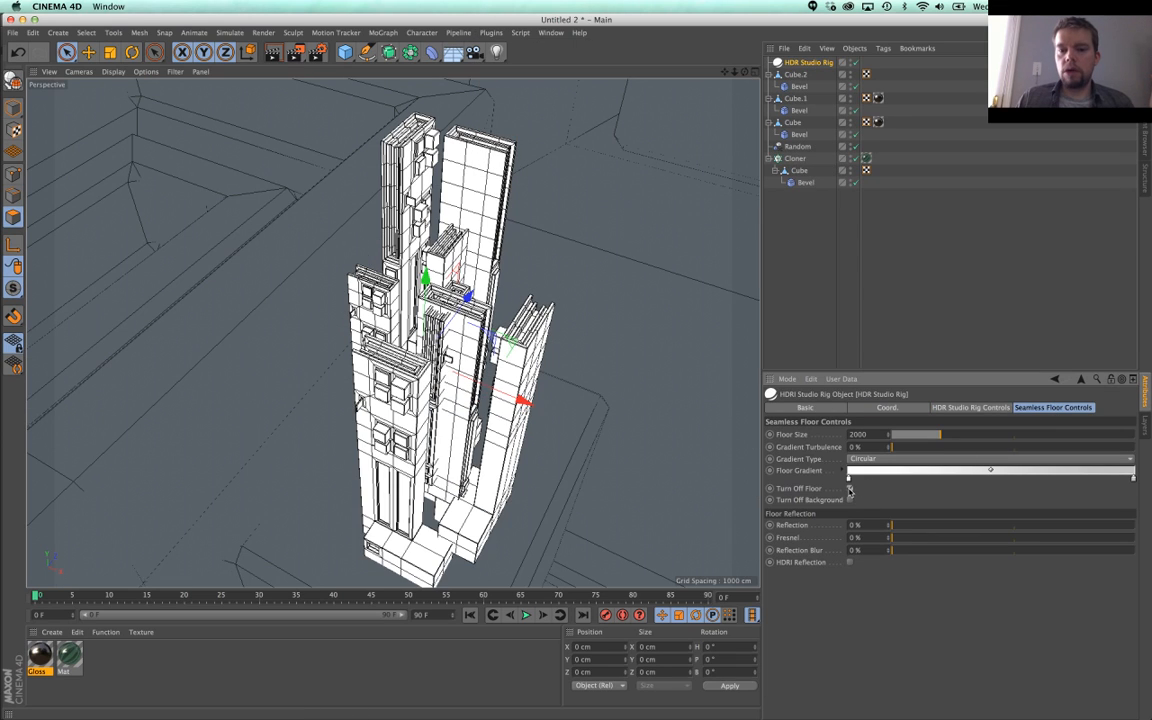
Step: Open the HDRI browser from the HDR Studio Rig controls and switch to the European Holiday collection
{"action": "left_click", "coordinate": [948, 408]}
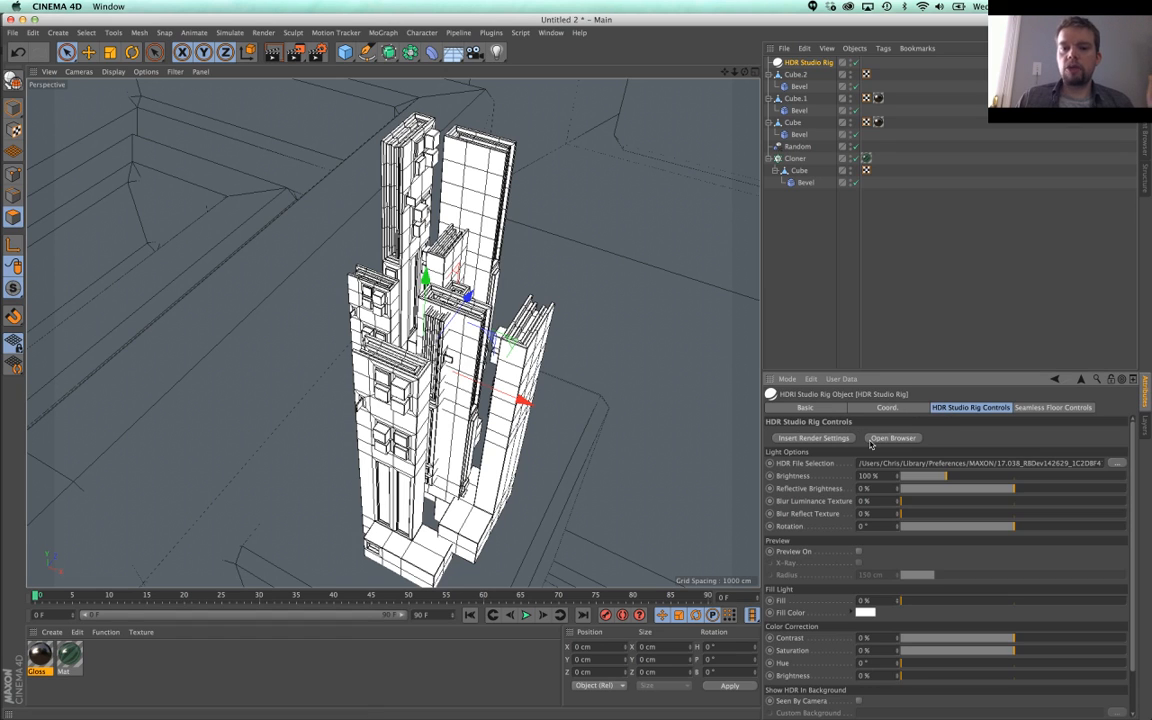
{"action": "left_click", "coordinate": [889, 441]}
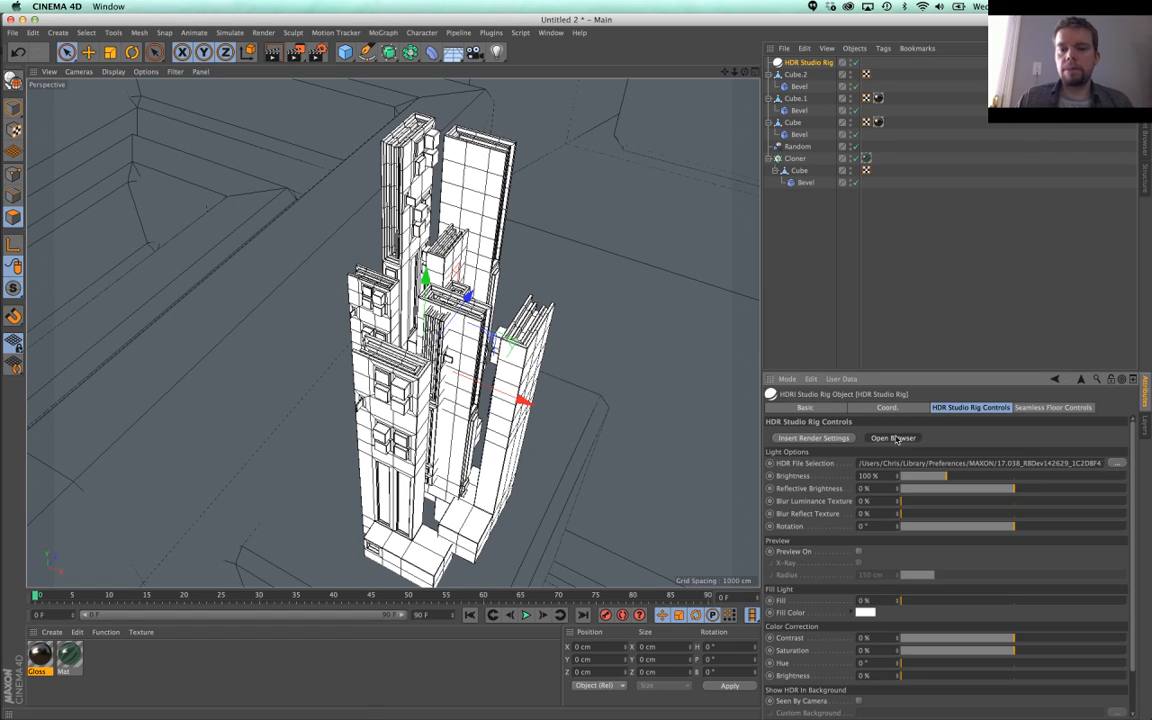
{"action": "left_click", "coordinate": [755, 240]}
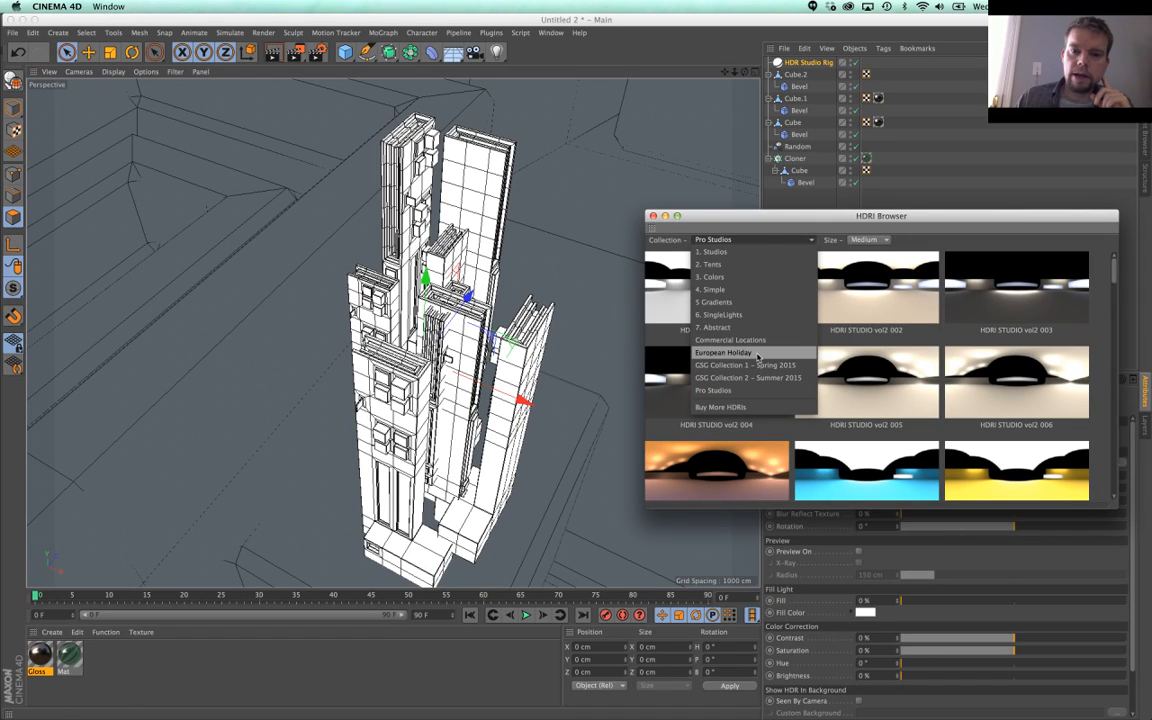
{"action": "left_click", "coordinate": [735, 352]}
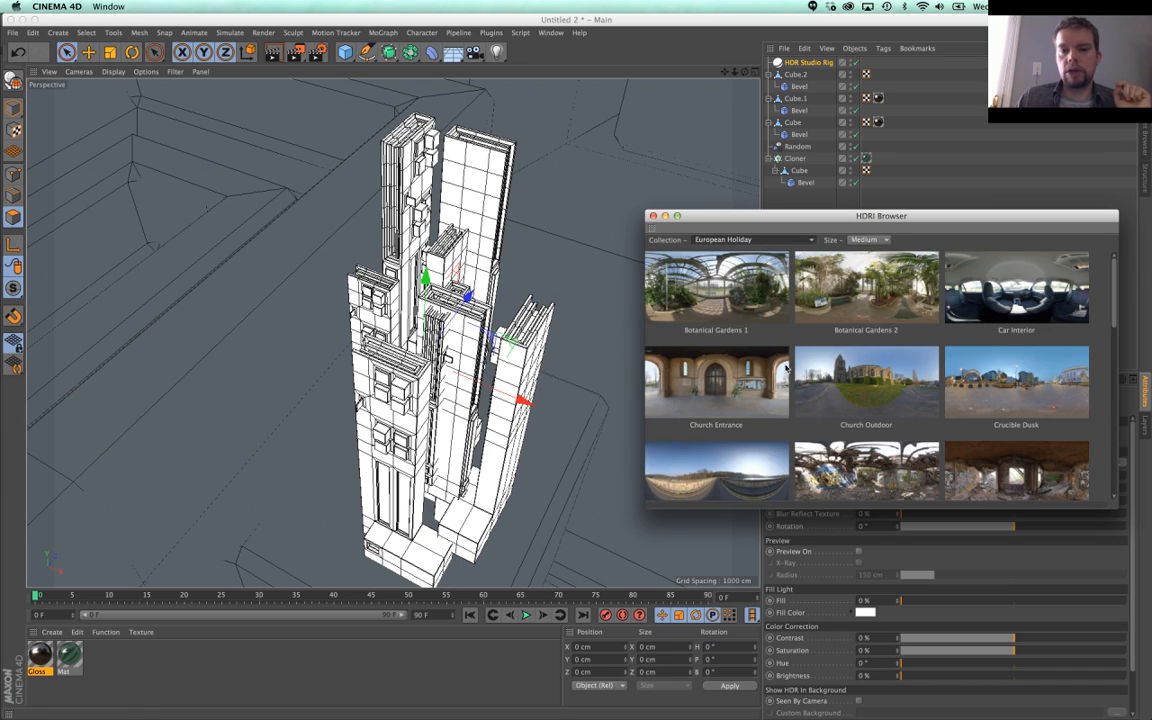
Step: Load the Sidewalk At Night HDRI into the rig and close the HDRI browser
{"action": "scroll", "coordinate": [790, 370], "scroll_direction": "down", "scroll_amount": 5}
{"action": "scroll", "coordinate": [790, 370], "scroll_direction": "down", "scroll_amount": 4}
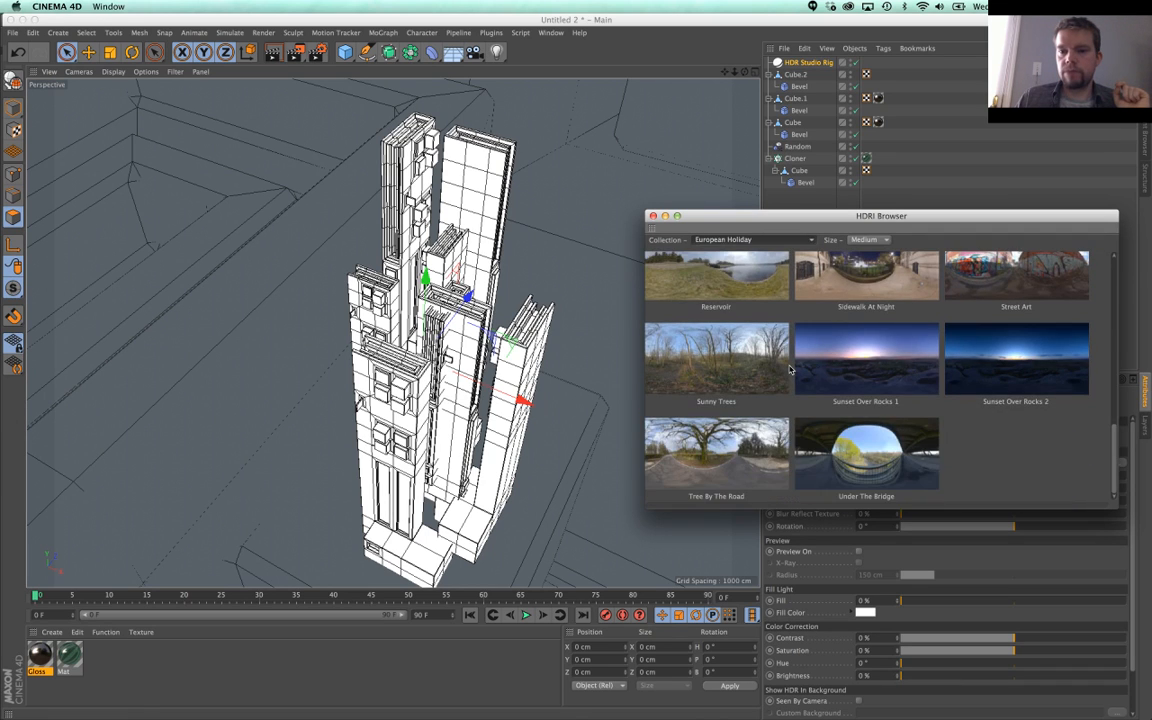
{"action": "scroll", "coordinate": [790, 370], "scroll_direction": "up", "scroll_amount": 2}
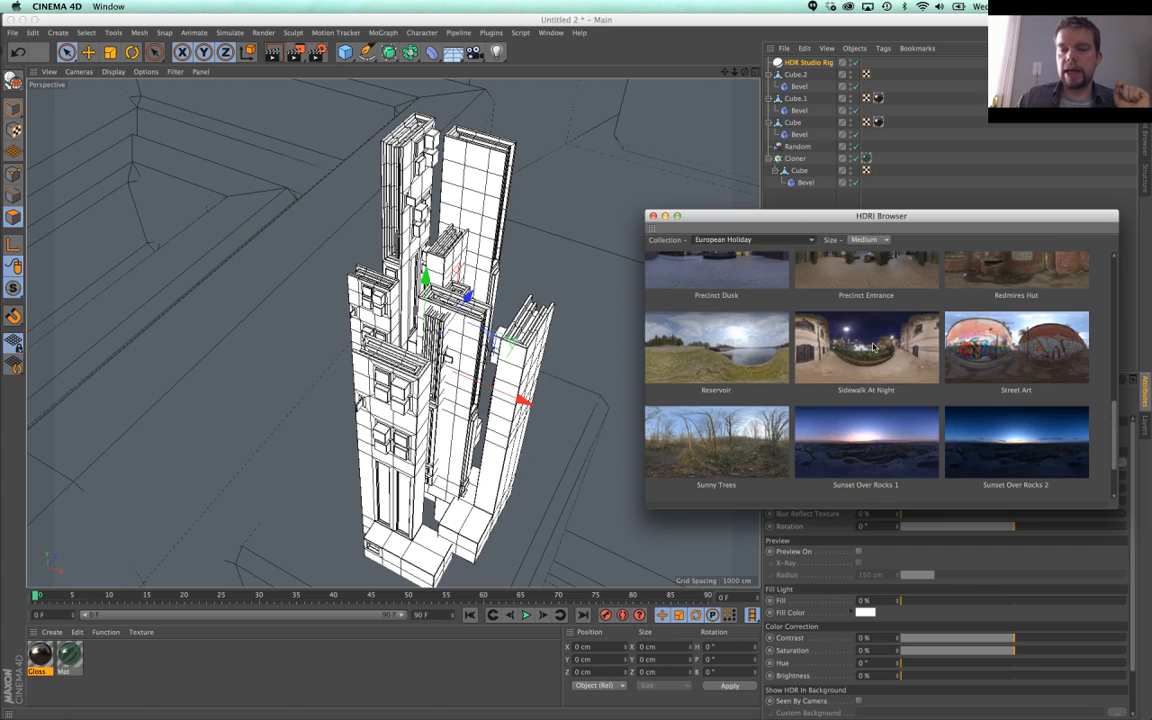
{"action": "left_click", "coordinate": [874, 350]}
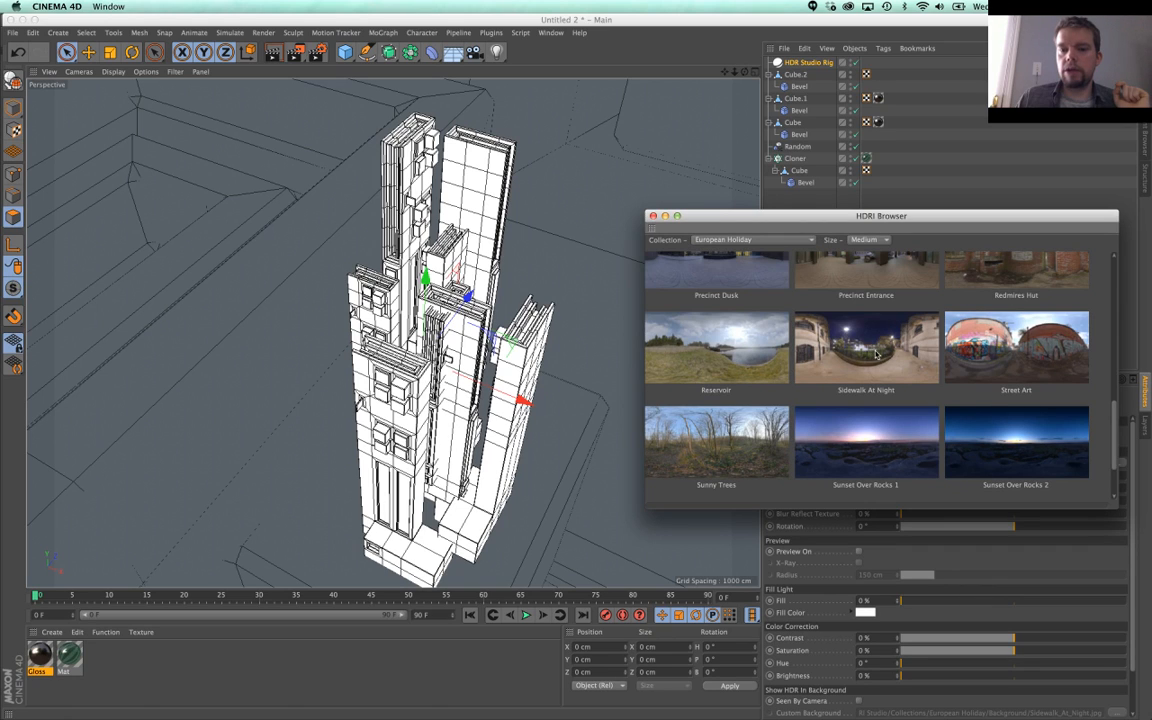
{"action": "left_click", "coordinate": [653, 216]}
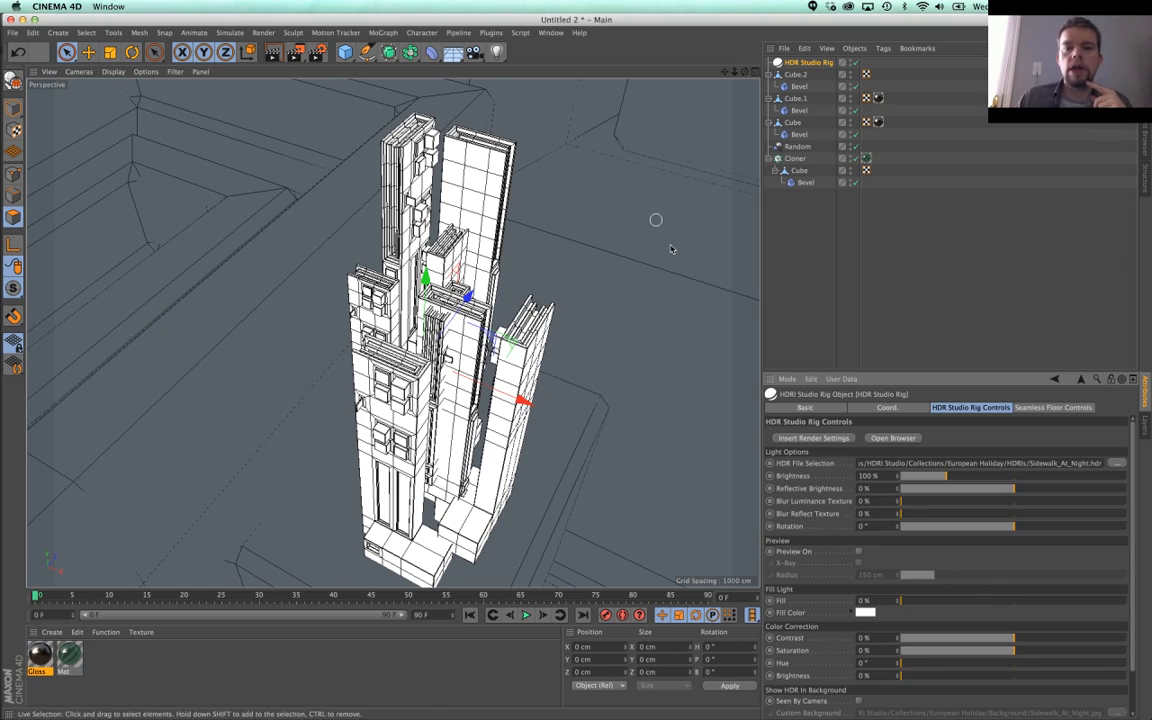
Step: Insert the rig's render settings, activate the GI Medium preset, and show its Physical renderer options
{"action": "left_click", "coordinate": [840, 440]}
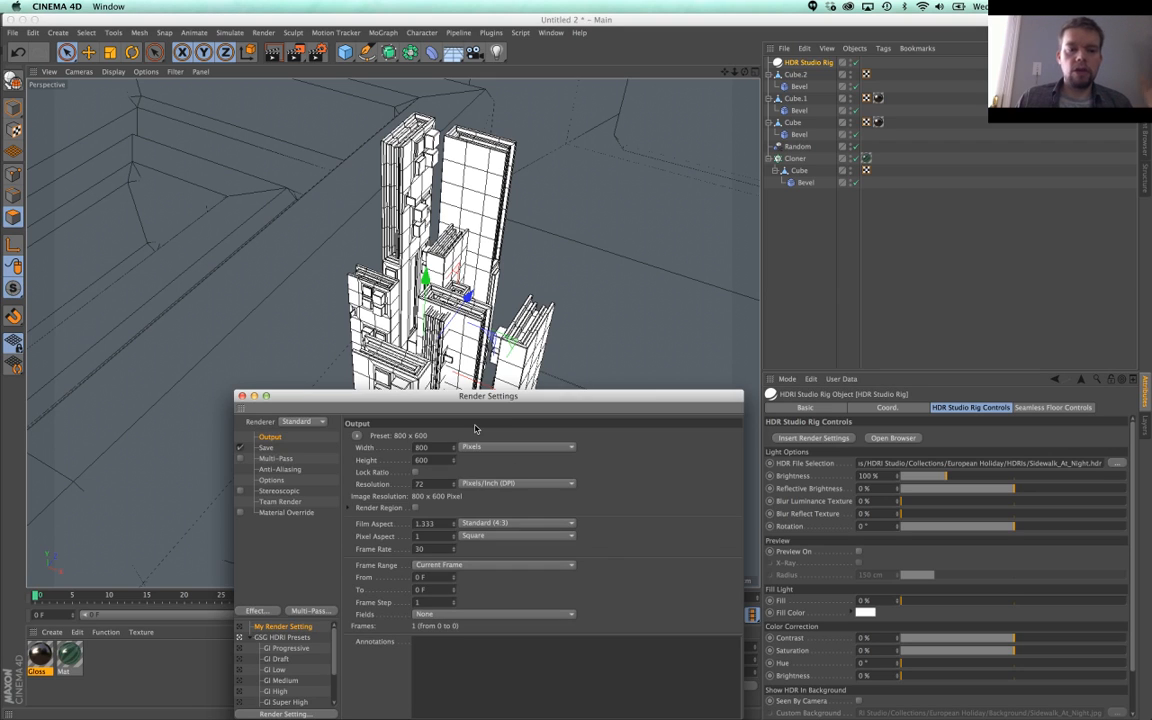
{"action": "left_click_drag", "start_coordinate": [470, 400], "coordinate": [620, 40]}
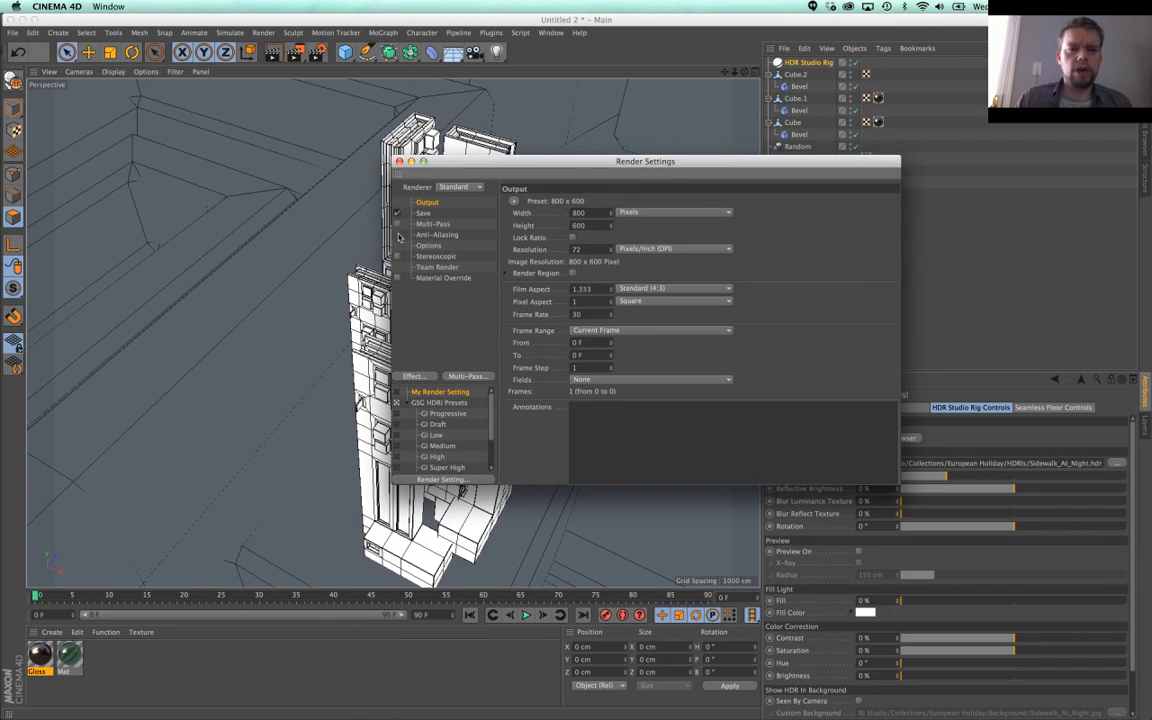
{"action": "left_click", "coordinate": [396, 447]}
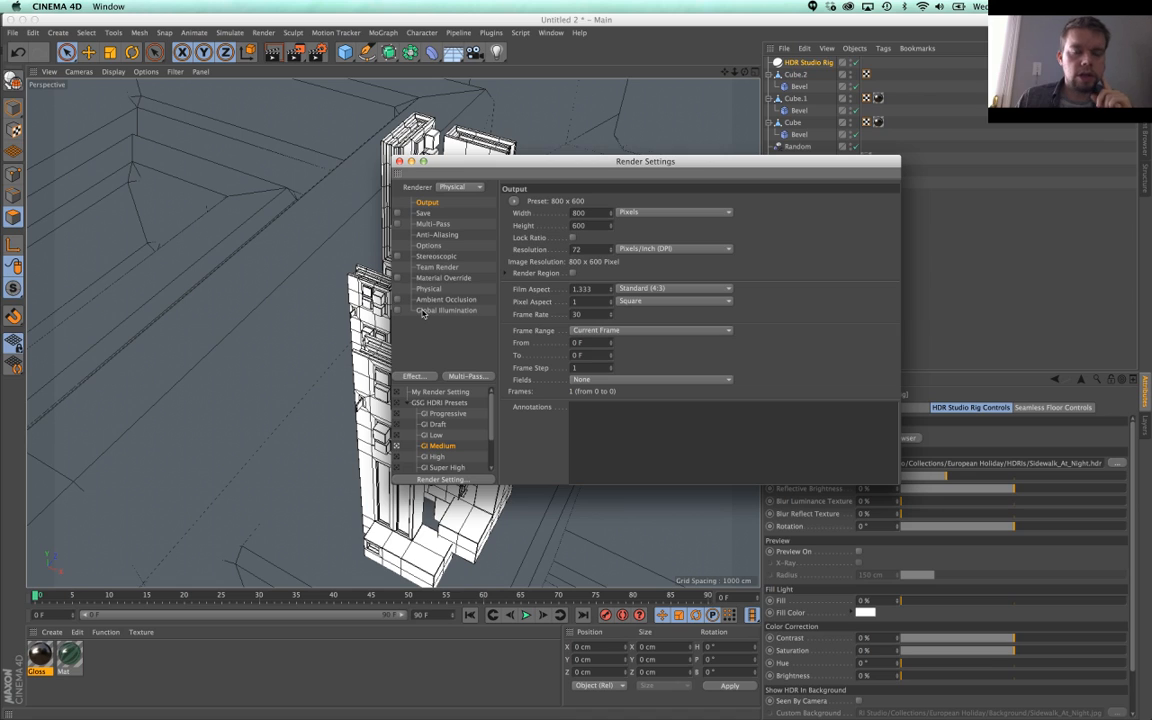
{"action": "scroll", "coordinate": [490, 450], "scroll_direction": "down", "scroll_amount": 4}
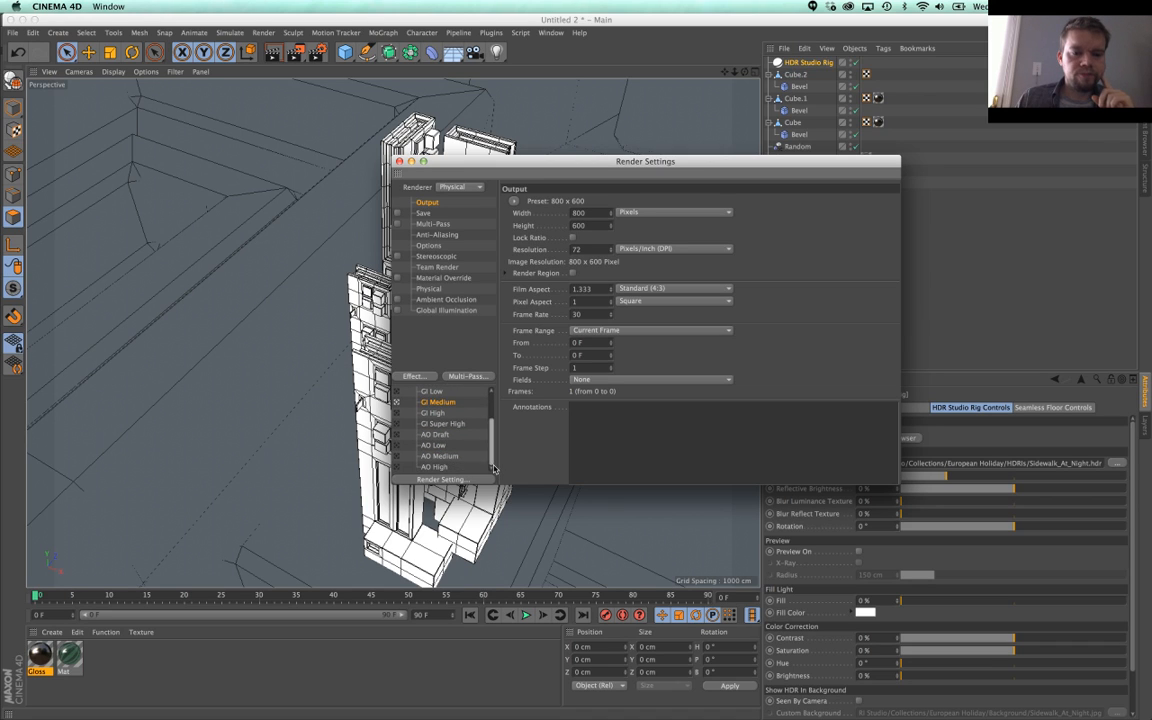
{"action": "left_click", "coordinate": [428, 289]}
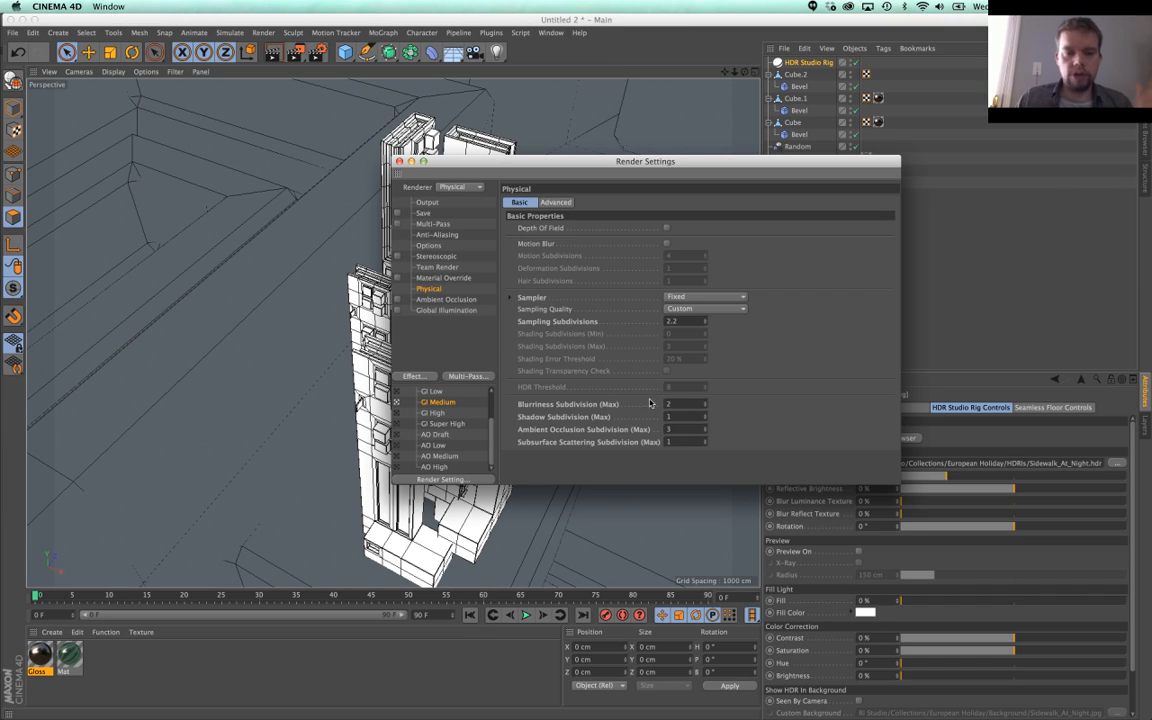
{"action": "left_click_drag", "start_coordinate": [441, 161], "coordinate": [687, 356]}
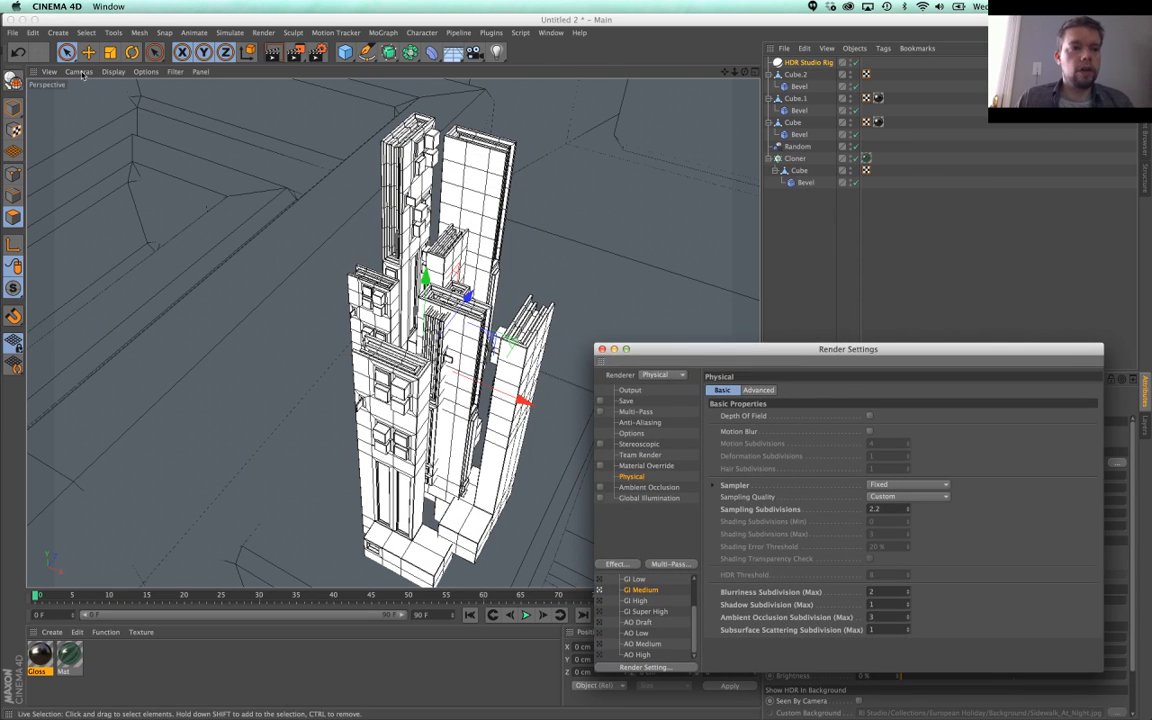
Step: Enable a custom number of render threads, set to 3, in the Renderer preferences
{"action": "left_click", "coordinate": [12, 32]}
{"action": "mouse_move", "coordinate": [33, 32]}
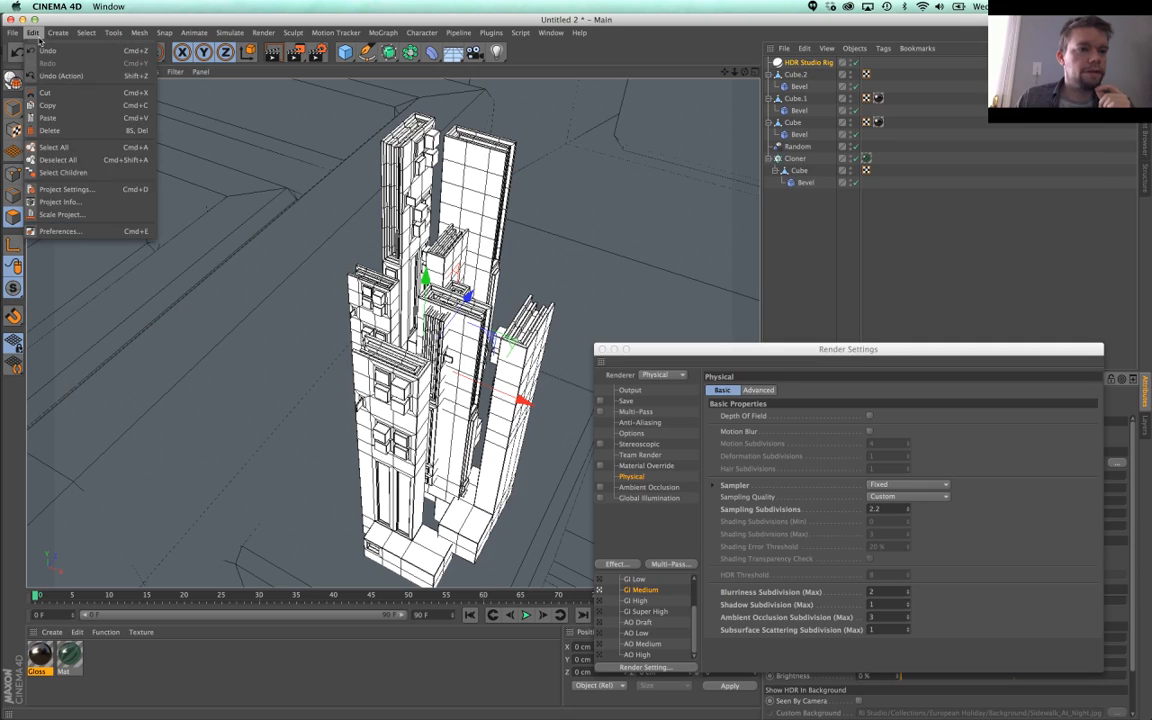
{"action": "left_click", "coordinate": [60, 231]}
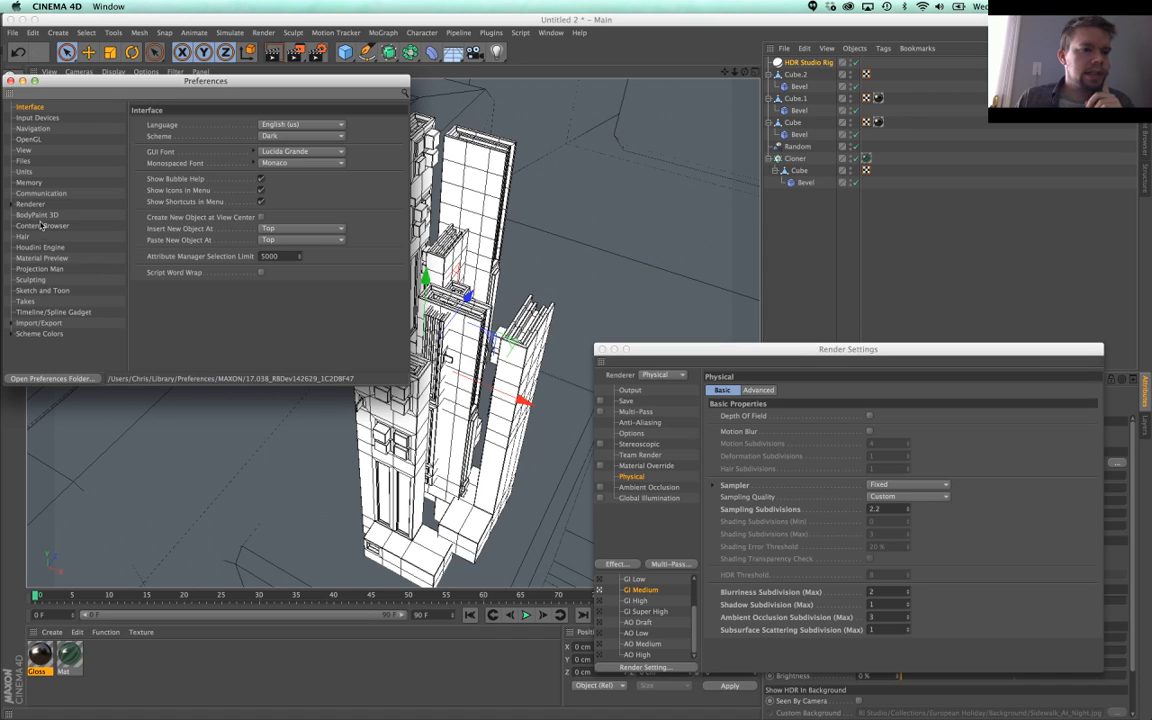
{"action": "left_click", "coordinate": [30, 204]}
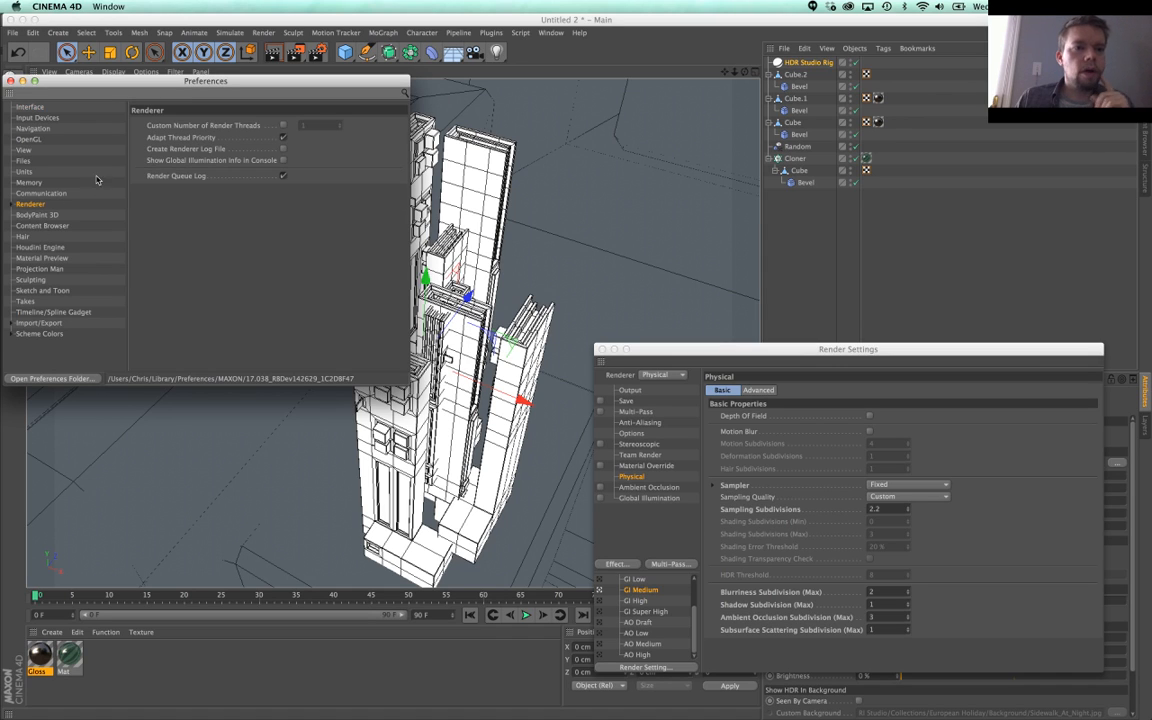
{"action": "left_click", "coordinate": [283, 125]}
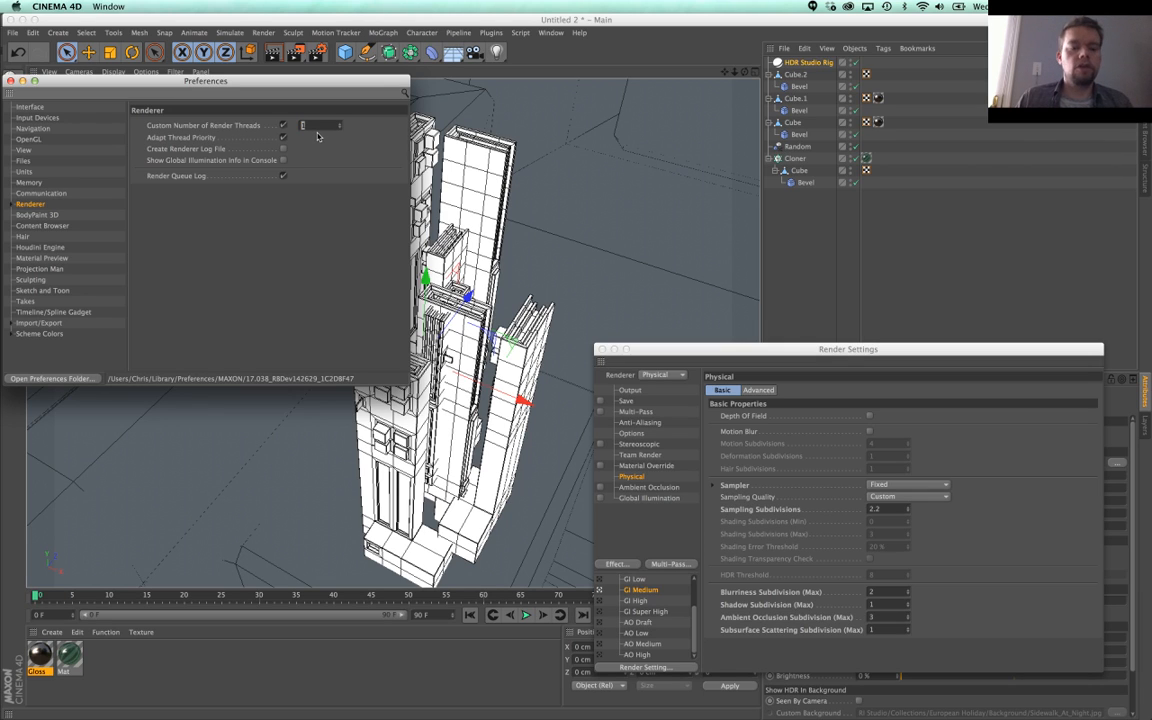
{"action": "left_click_drag", "start_coordinate": [157, 84], "coordinate": [828, 246]}
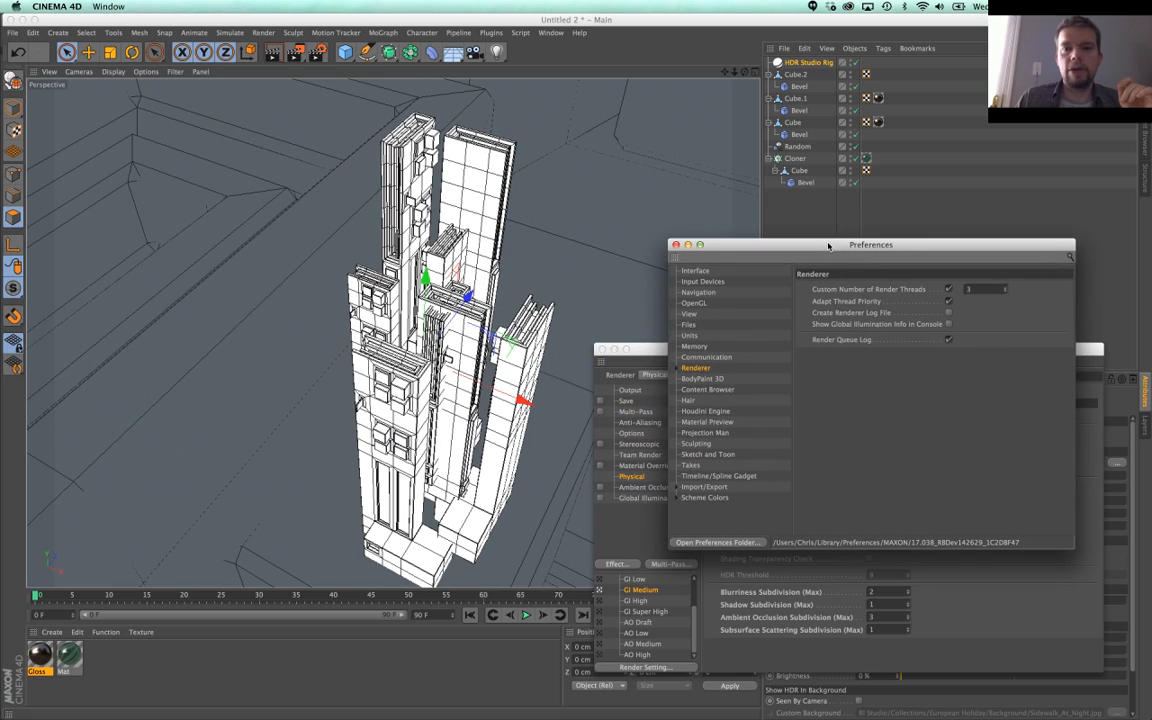
Step: Test-render the perspective view, and select the HDR Studio Rig with the floating windows moved clear of its attributes
{"action": "left_click", "coordinate": [273, 53]}
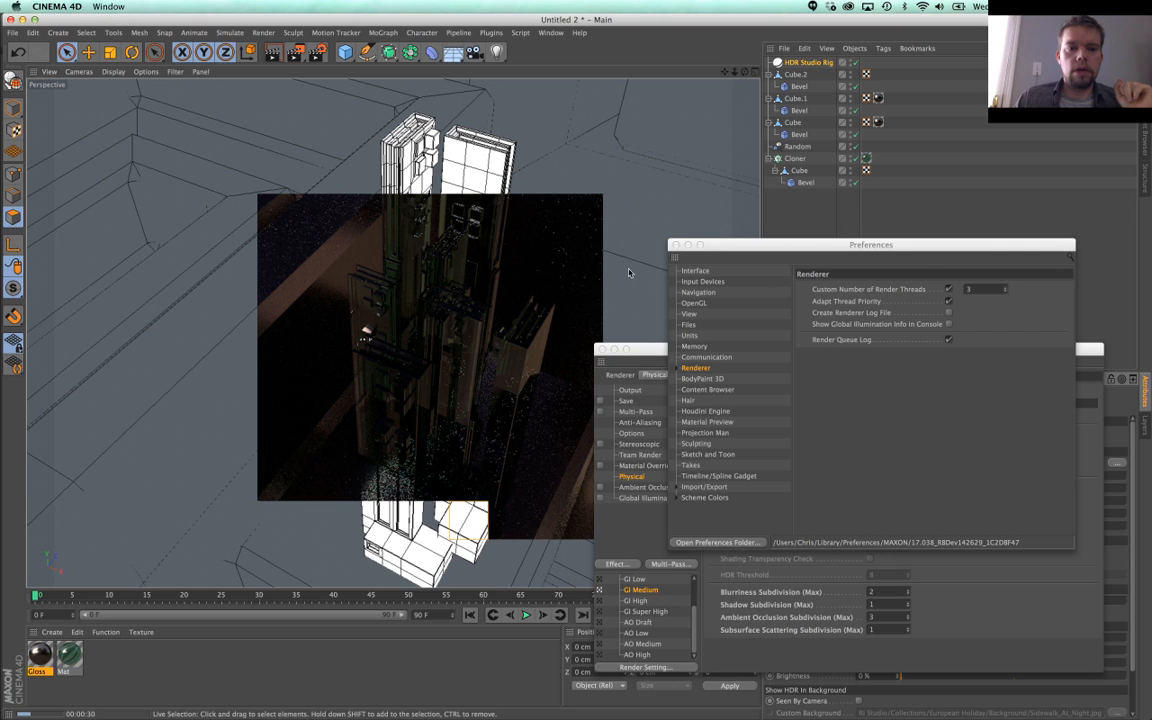
{"action": "left_click_drag", "start_coordinate": [715, 245], "coordinate": [142, 384]}
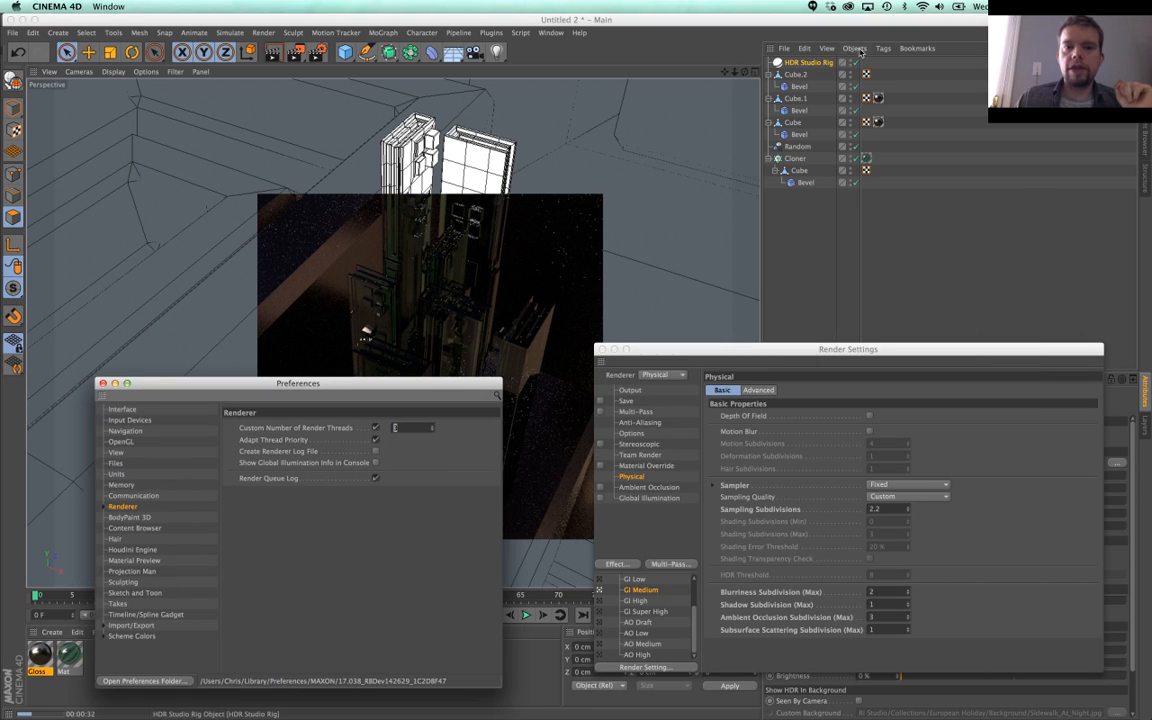
{"action": "left_click", "coordinate": [817, 63]}
{"action": "left_click_drag", "start_coordinate": [698, 352], "coordinate": [241, 297]}
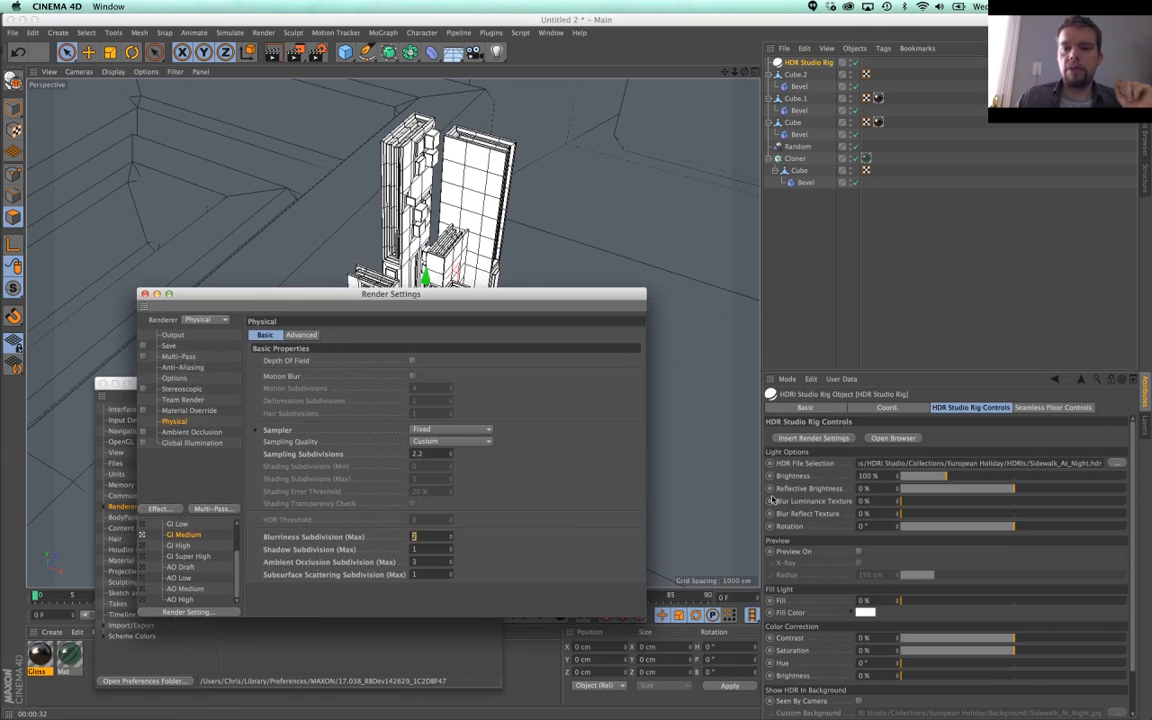
Step: Replace the rig's HDRI with Botanical Gardens 2 from the European Holiday collection and close the HDRI browser
{"action": "left_click", "coordinate": [892, 437]}
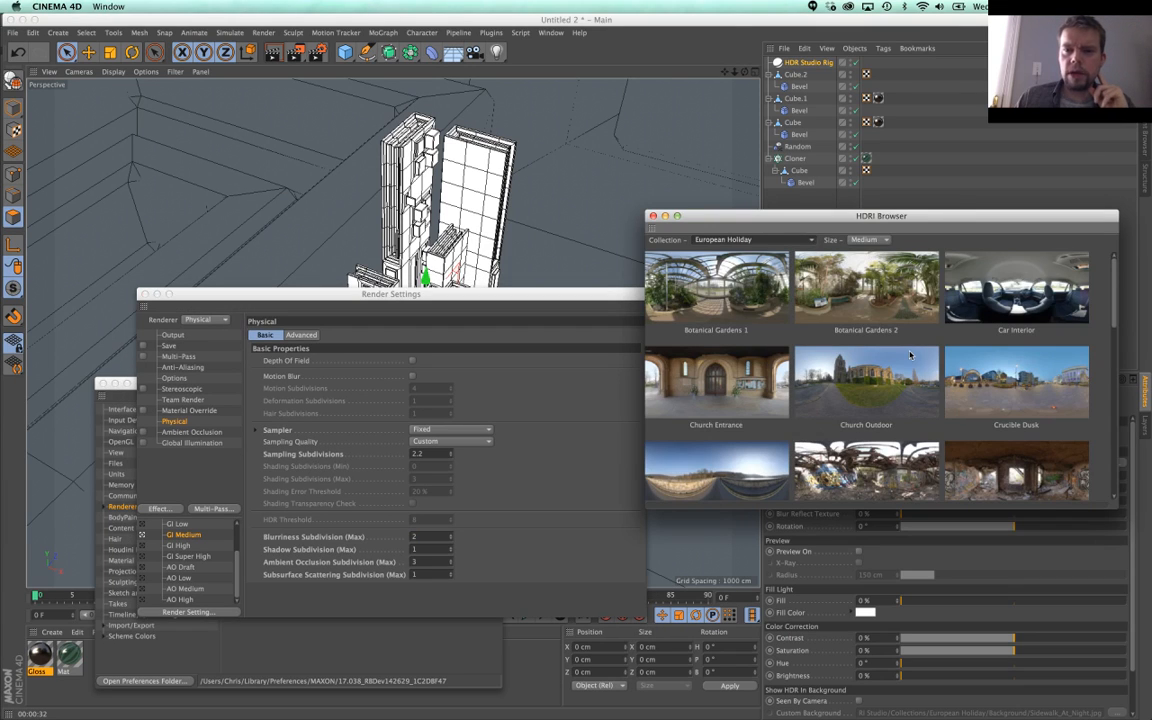
{"action": "scroll", "coordinate": [912, 355], "scroll_direction": "down", "scroll_amount": 1}
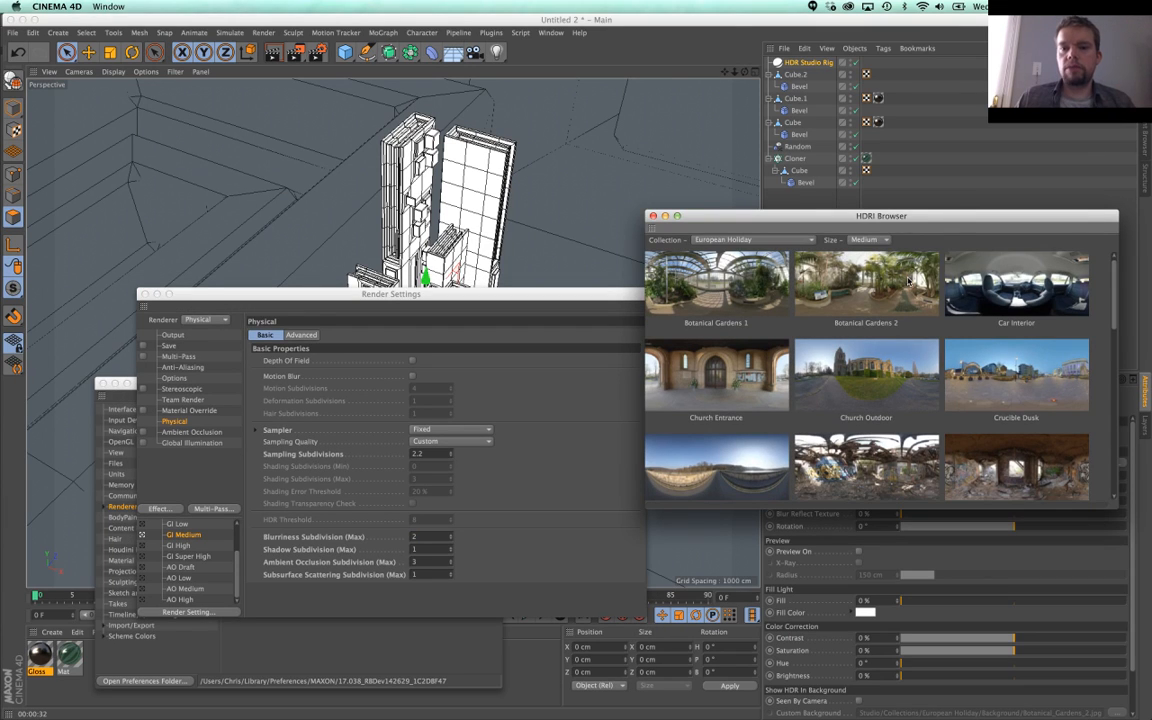
{"action": "left_click", "coordinate": [878, 307]}
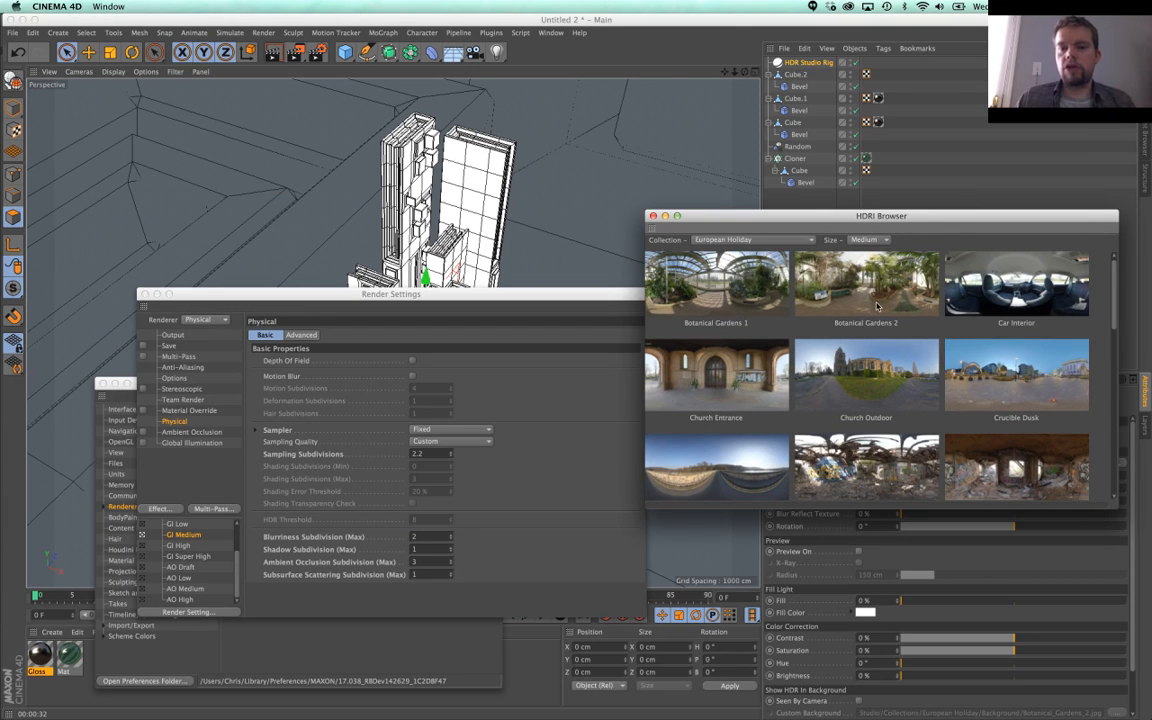
{"action": "left_click", "coordinate": [652, 215]}
Step: Raise the HDR Studio Rig's light brightness to 183% and move the floating windows away from the towers
{"action": "left_click_drag", "start_coordinate": [605, 299], "coordinate": [621, 567]}
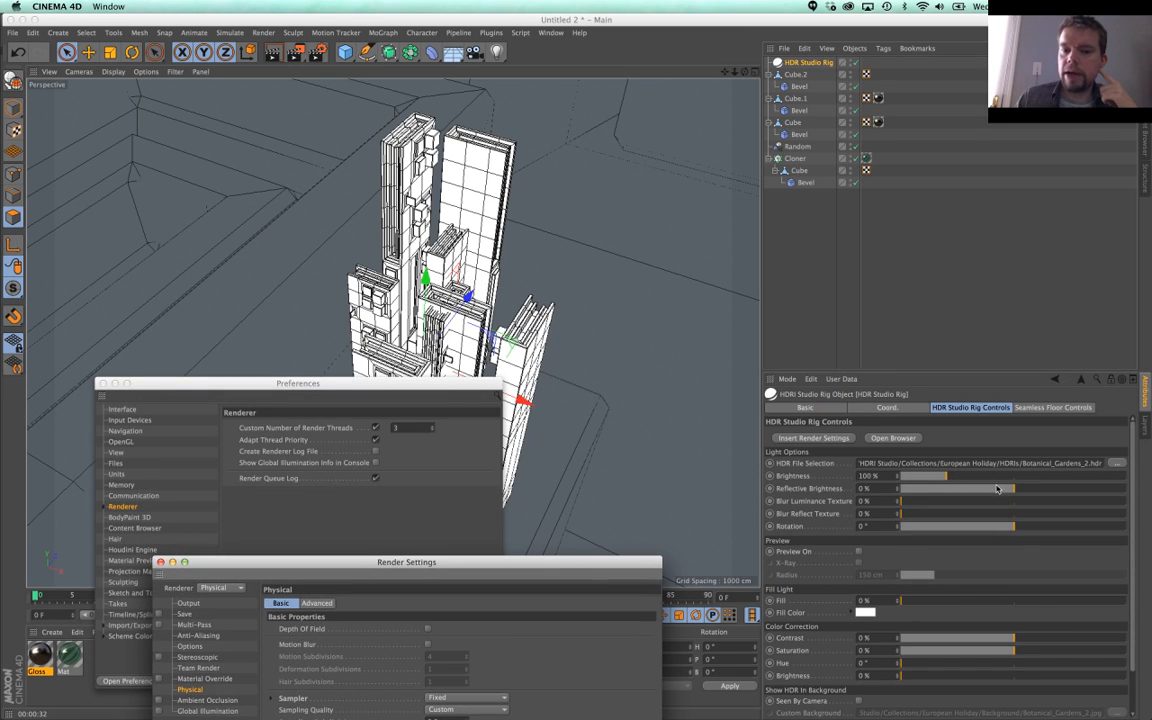
{"action": "left_click_drag", "start_coordinate": [961, 479], "coordinate": [984, 481]}
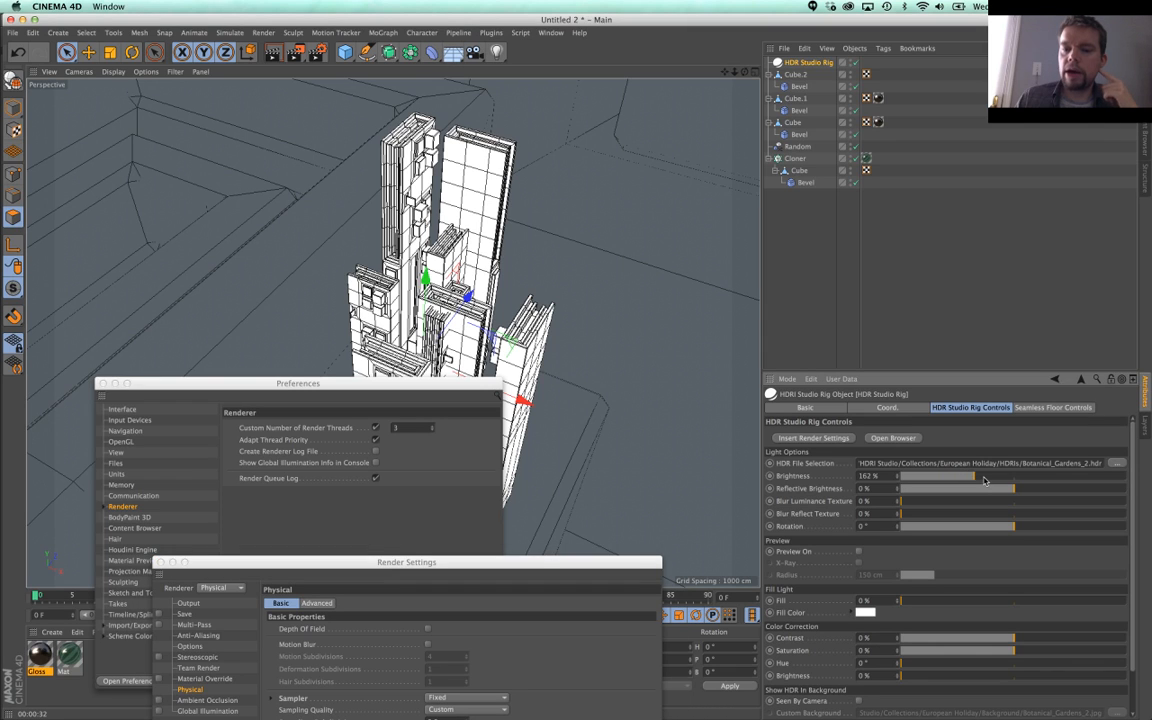
{"action": "left_click_drag", "start_coordinate": [340, 384], "coordinate": [297, 615]}
Step: Test-render two regions of the perspective view: a wide horizontal band and a tall vertical strip through the towers
{"action": "left_click_drag", "start_coordinate": [296, 52], "coordinate": [365, 71]}
{"action": "left_click_drag", "start_coordinate": [49, 292], "coordinate": [752, 305]}
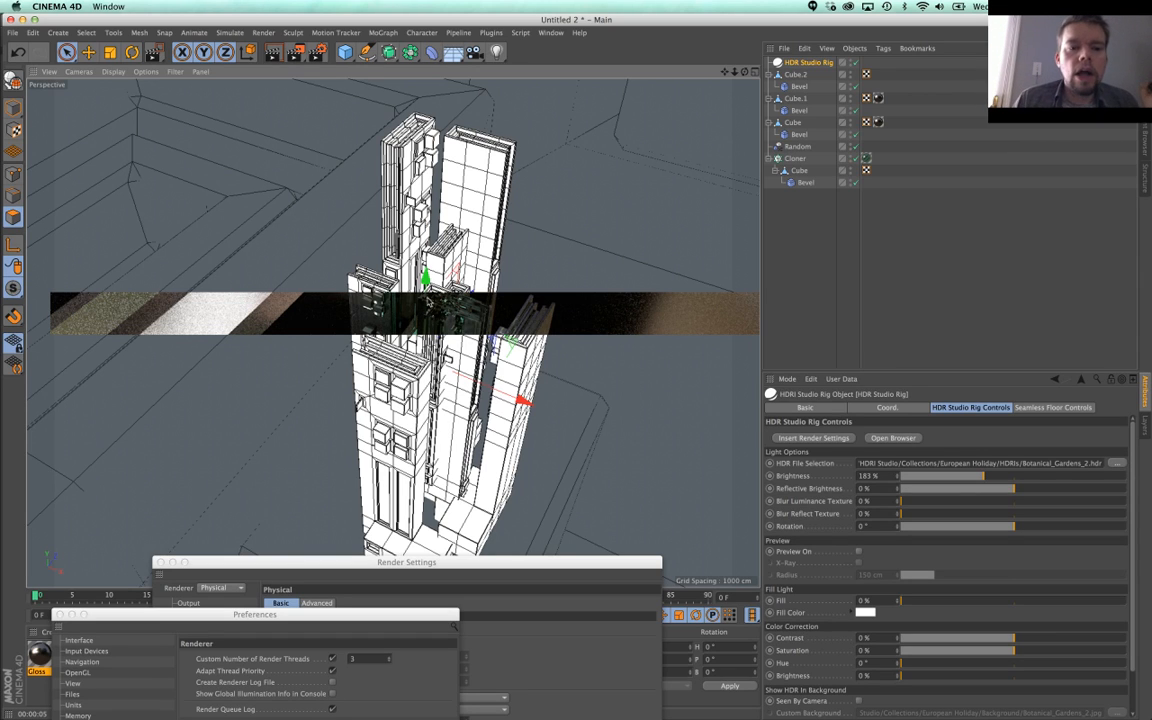
{"action": "left_click_drag", "start_coordinate": [296, 52], "coordinate": [469, 565]}
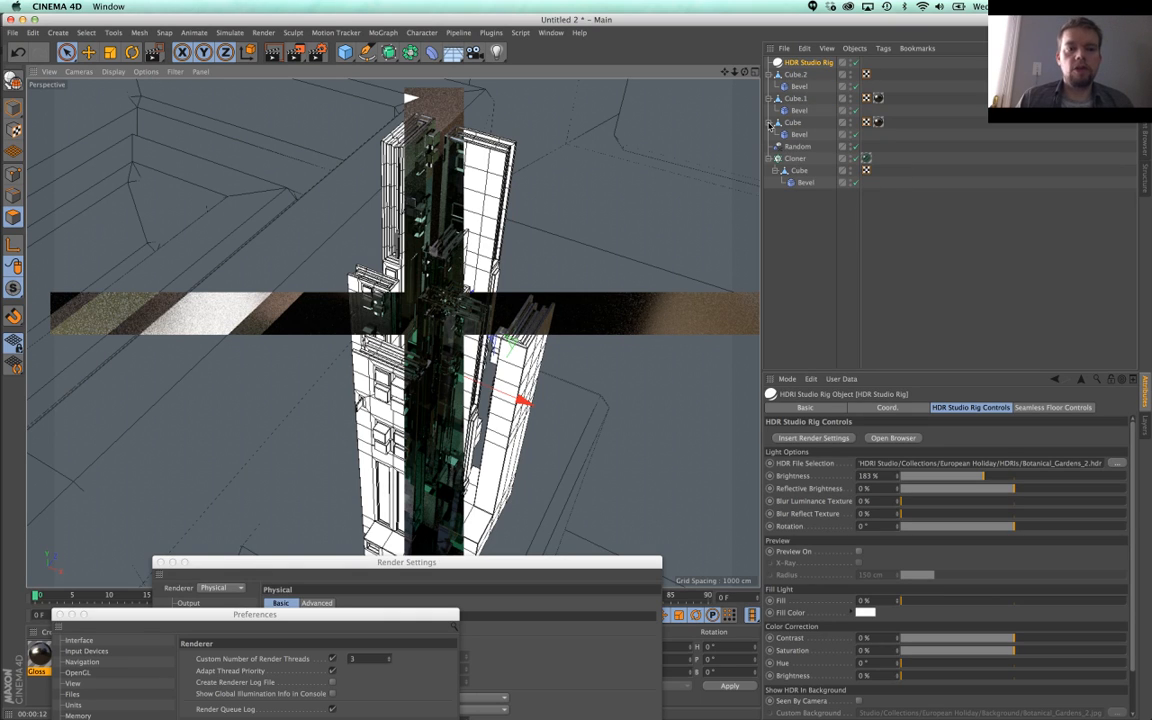
Step: Enlarge the attributes area for the HDR Studio Rig and set its color correction hue to 102°
{"action": "left_click", "coordinate": [811, 64]}
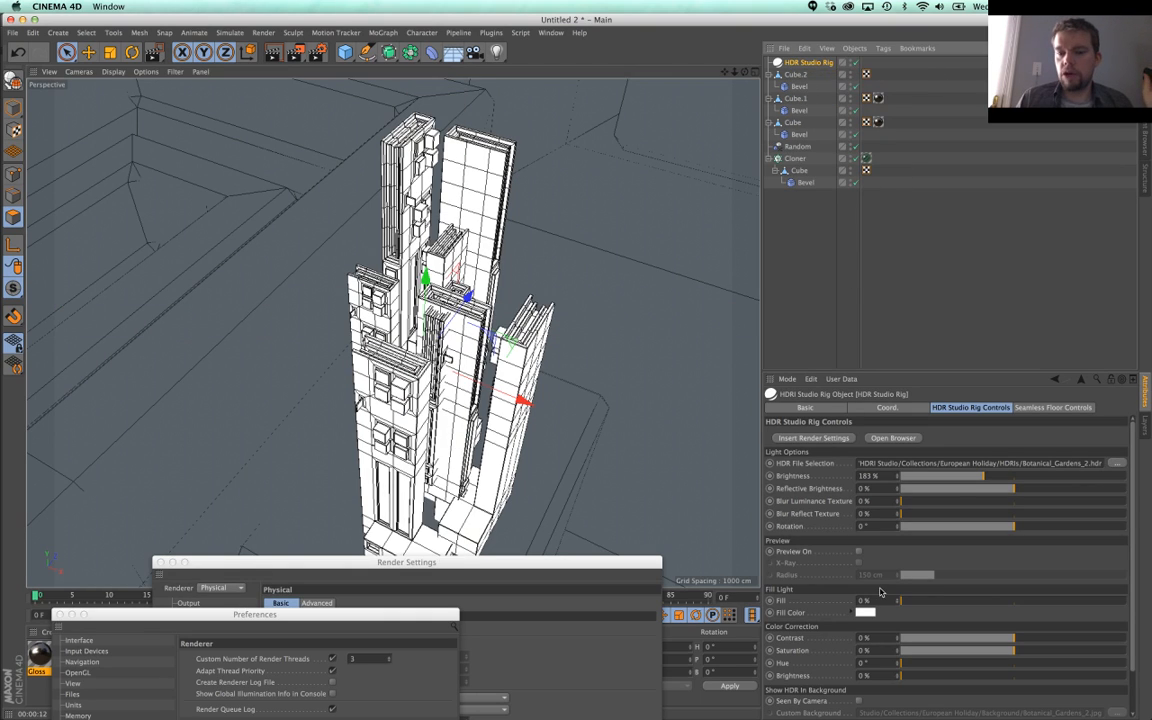
{"action": "left_click_drag", "start_coordinate": [891, 372], "coordinate": [890, 266]}
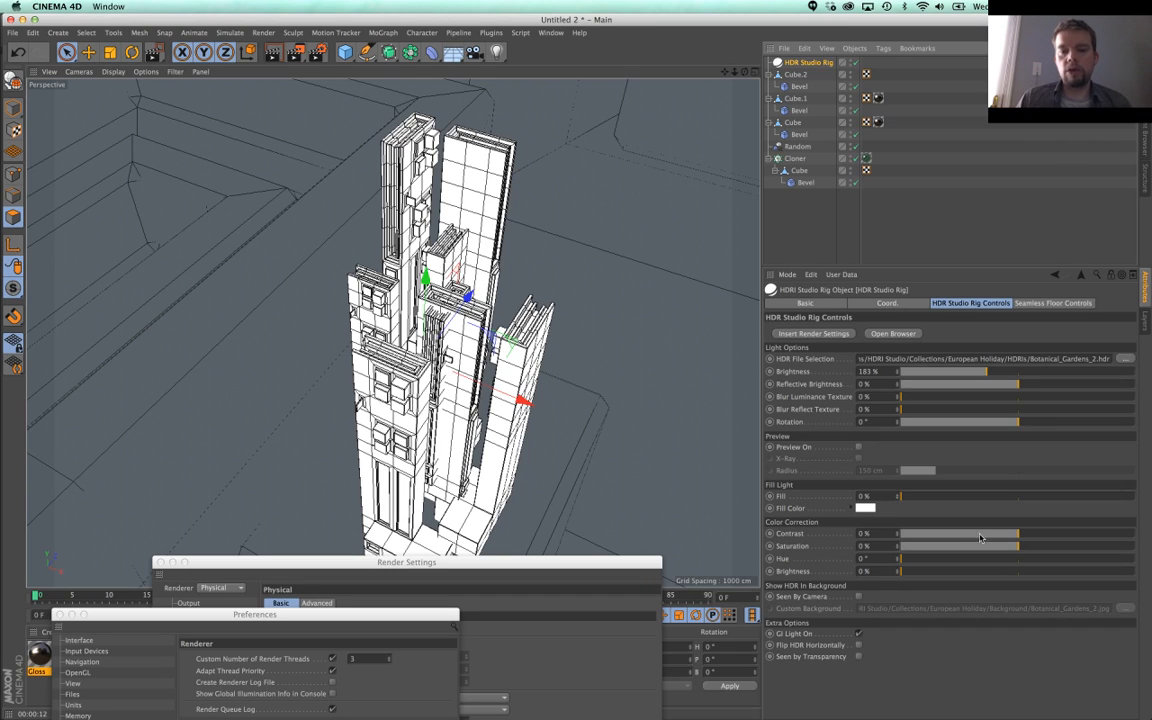
{"action": "left_click_drag", "start_coordinate": [937, 563], "coordinate": [963, 562]}
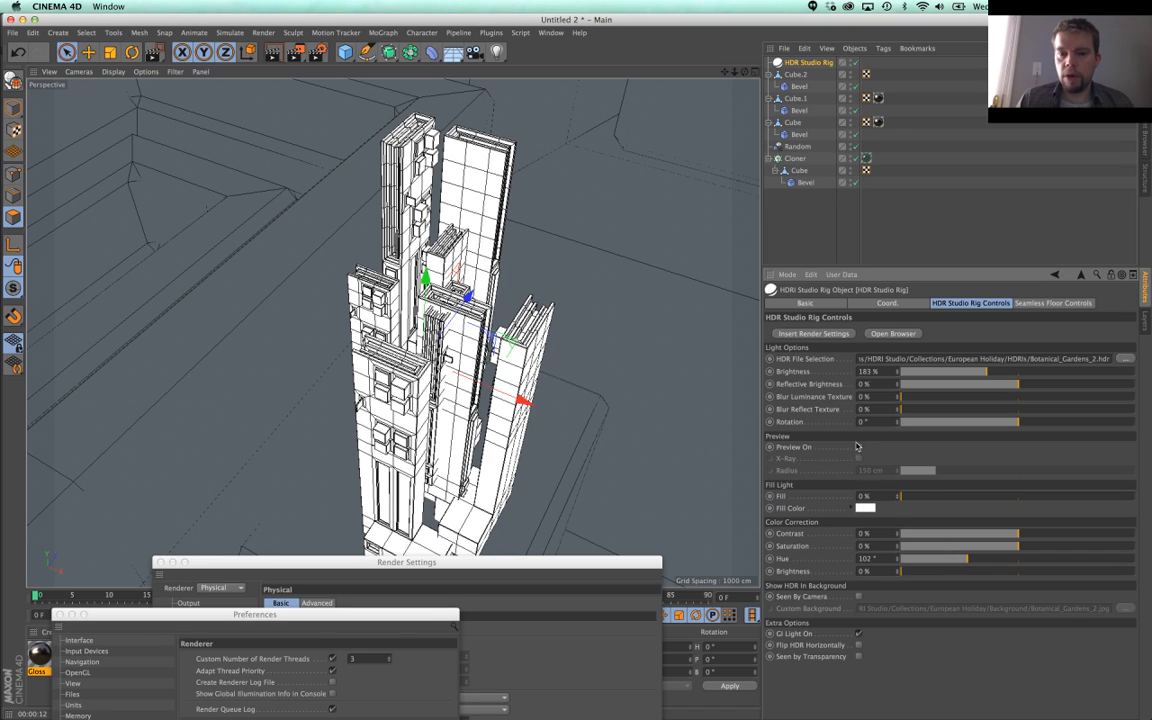
Step: Turn on the HDR Studio Rig's preview sphere, enlarge its radius to 871 cm, and display textures in the perspective view
{"action": "left_click", "coordinate": [858, 447]}
{"action": "left_click_drag", "start_coordinate": [937, 471], "coordinate": [1105, 470]}
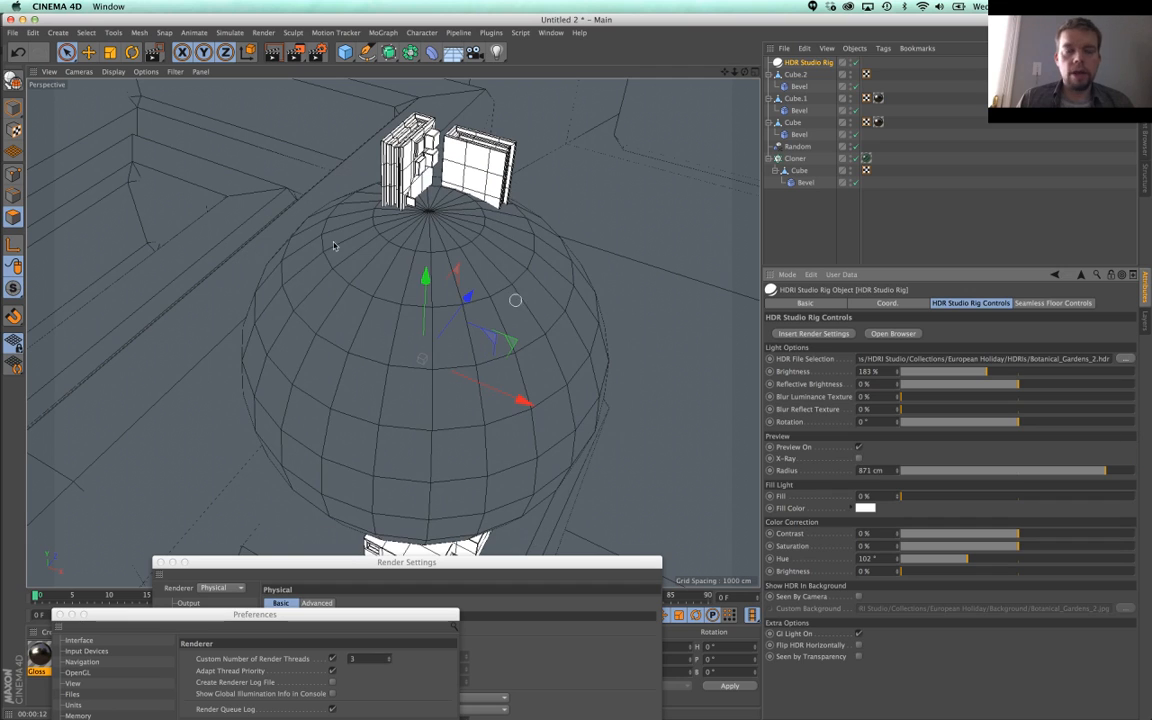
{"action": "left_click", "coordinate": [113, 72]}
{"action": "mouse_move", "coordinate": [142, 74]}
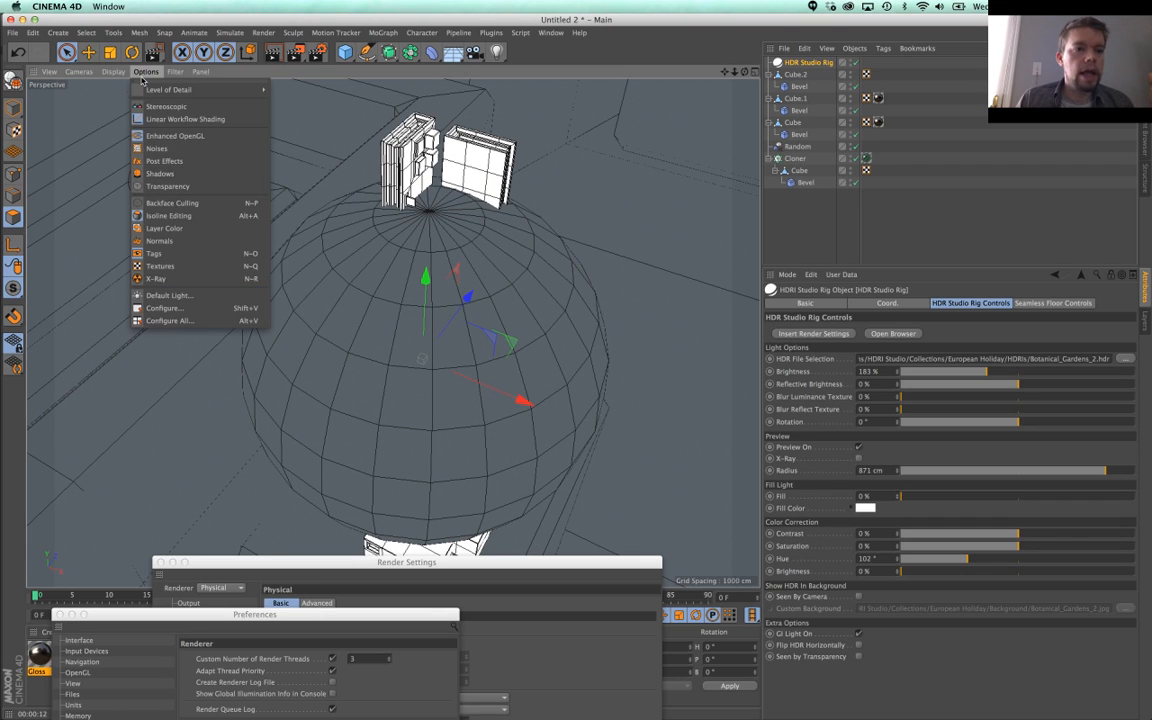
{"action": "left_click", "coordinate": [161, 268]}
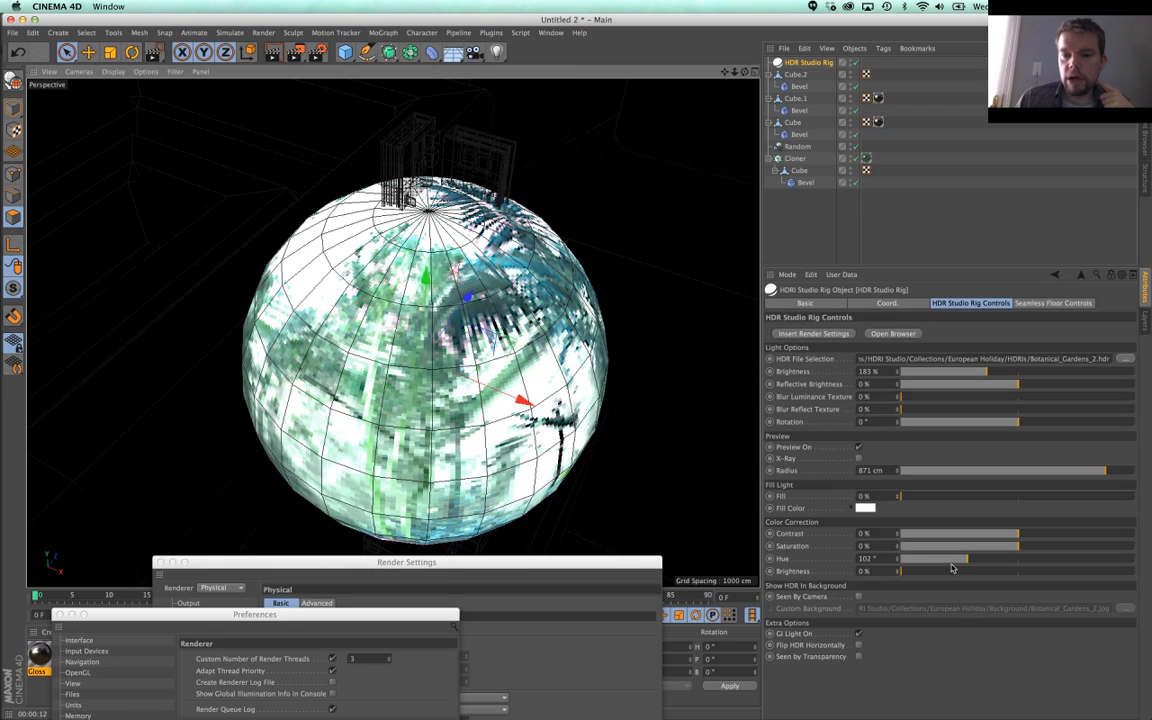
Step: Set the rig's color correction to hue 253°, saturation 30.87% and contrast 14%, and switch its preview sphere off
{"action": "left_click_drag", "start_coordinate": [952, 568], "coordinate": [1061, 559]}
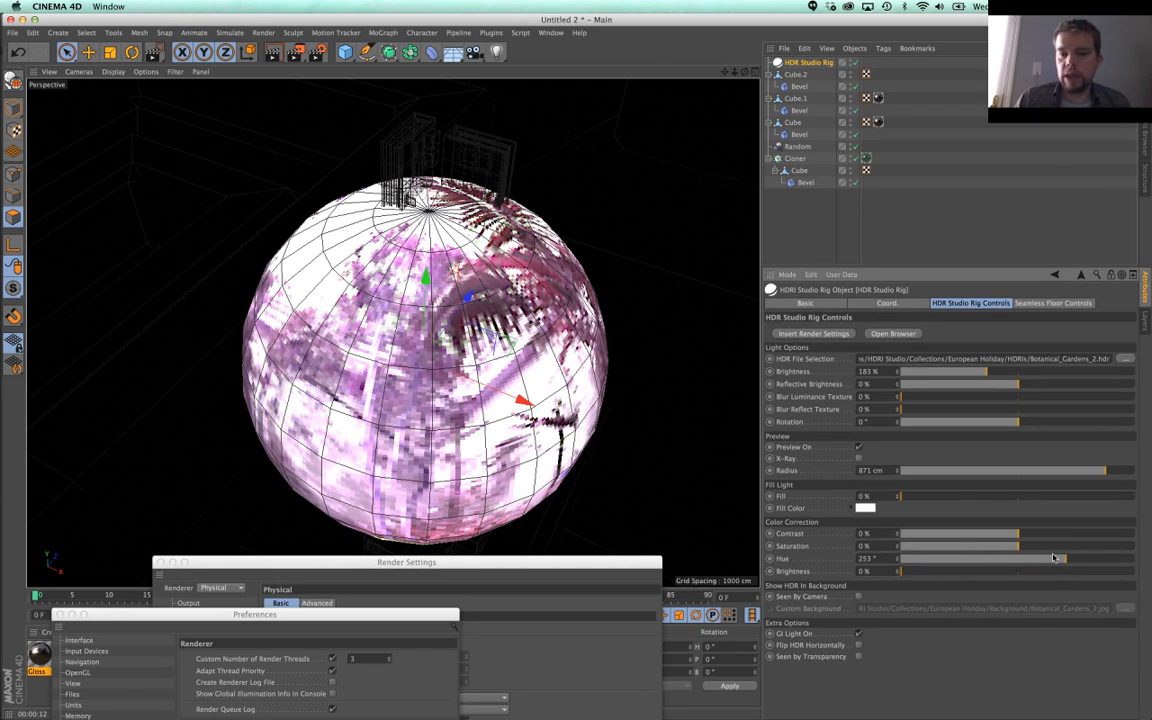
{"action": "left_click_drag", "start_coordinate": [960, 547], "coordinate": [1055, 547]}
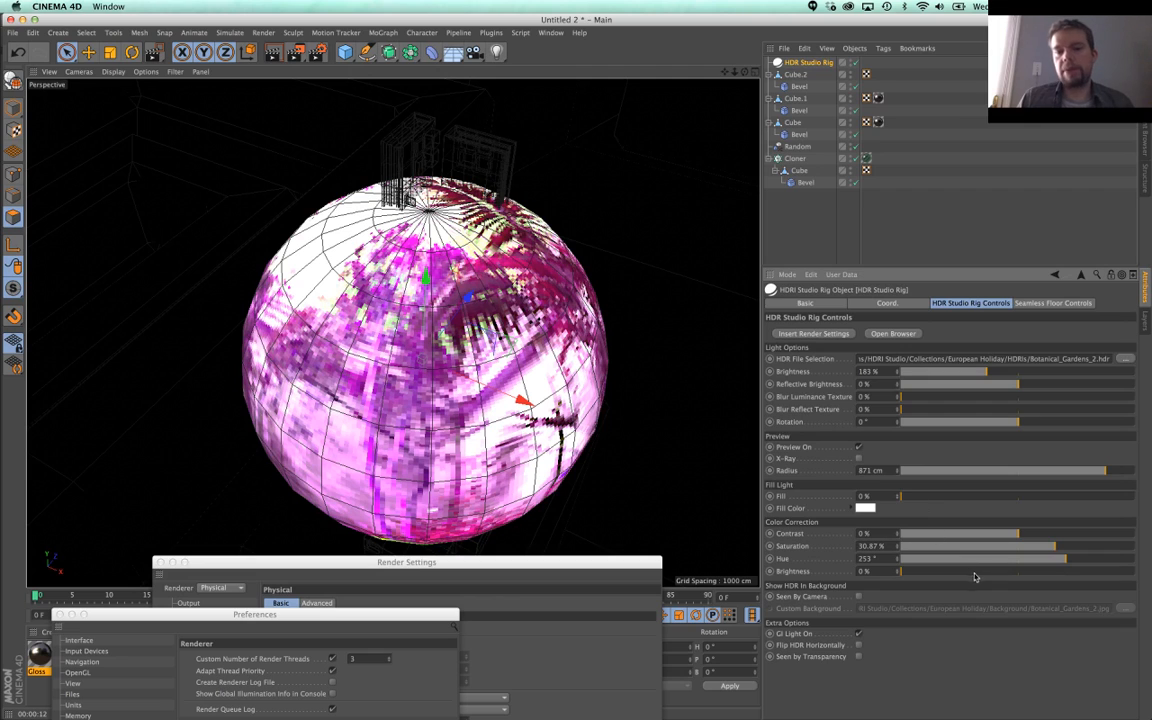
{"action": "left_click_drag", "start_coordinate": [1013, 539], "coordinate": [1037, 535]}
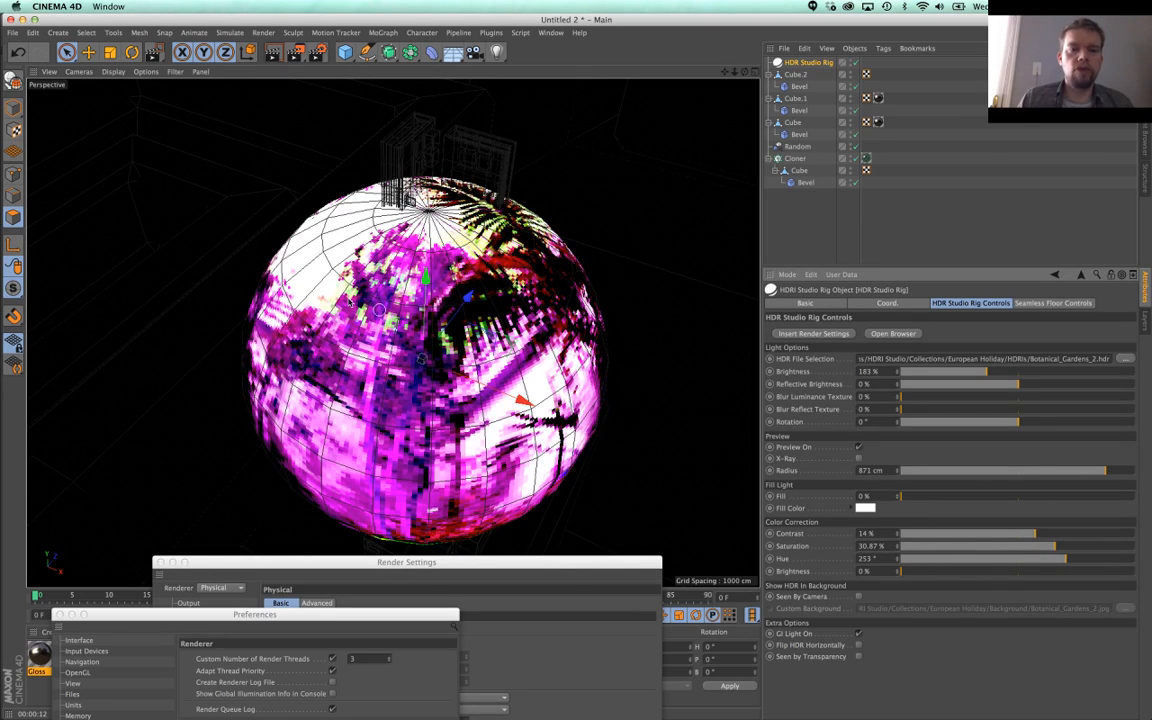
{"action": "left_click", "coordinate": [858, 447]}
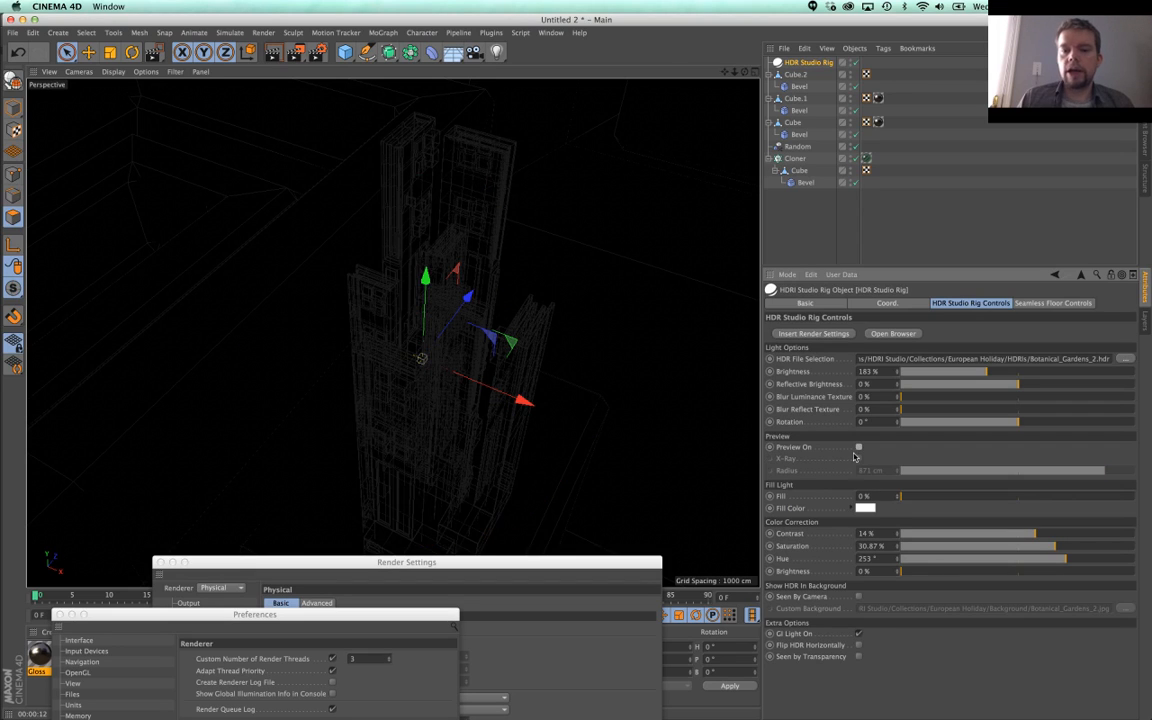
Step: Test-render two regions of the perspective view: a thin full-width band and a tall area enclosing all the towers
{"action": "left_click", "coordinate": [296, 52]}
{"action": "left_click", "coordinate": [305, 66]}
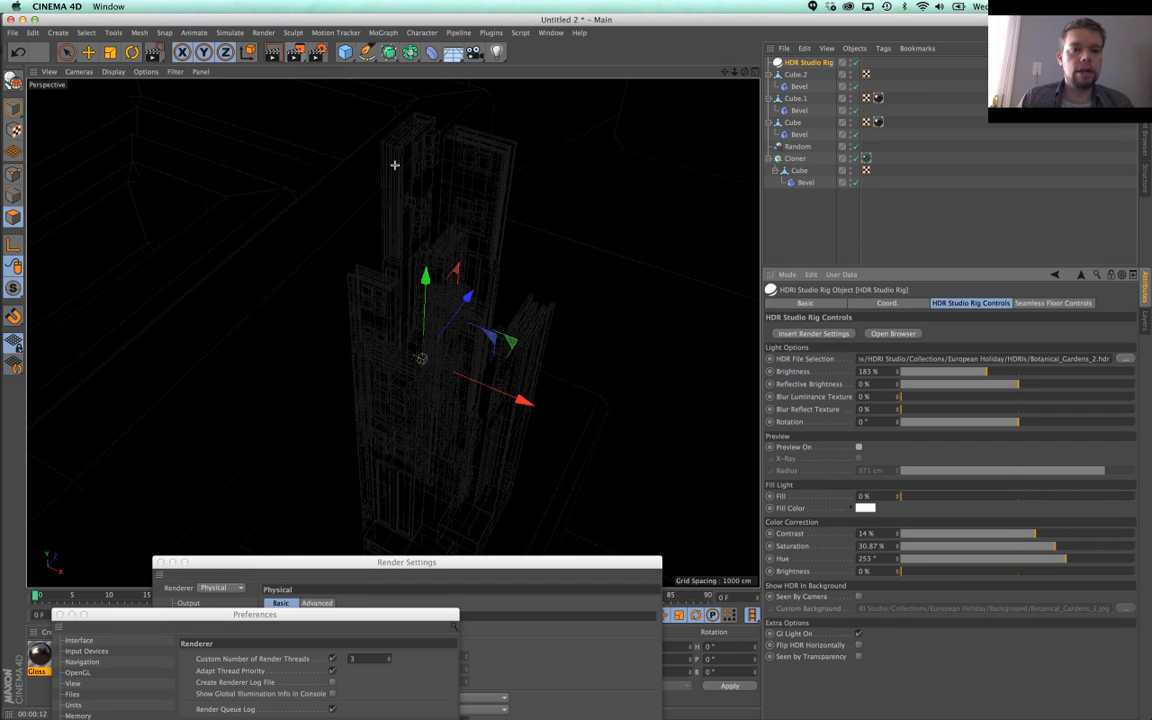
{"action": "left_click_drag", "start_coordinate": [67, 281], "coordinate": [799, 328]}
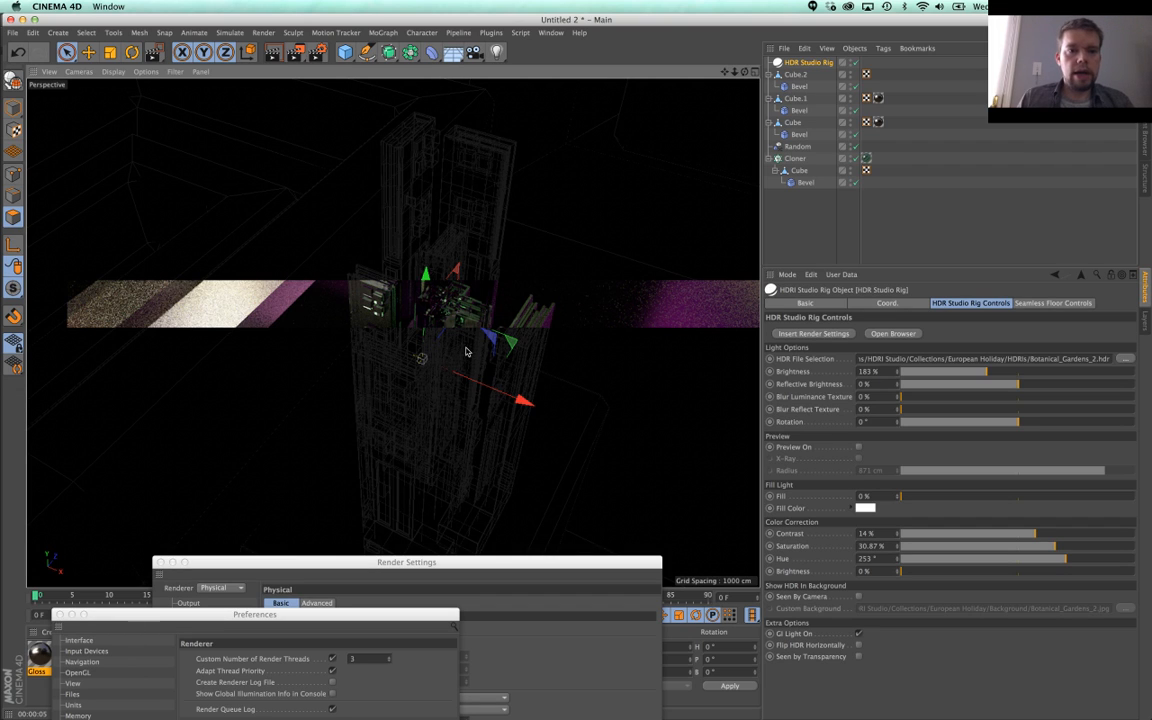
{"action": "left_click", "coordinate": [295, 53]}
{"action": "left_click", "coordinate": [343, 66]}
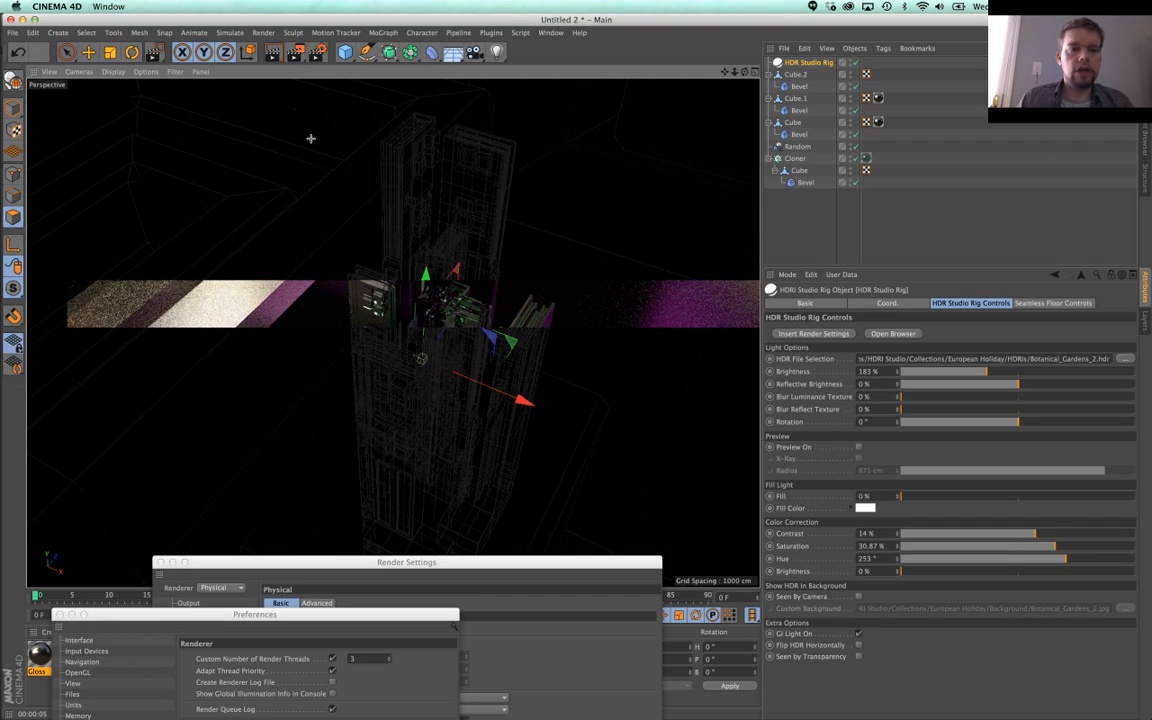
{"action": "left_click_drag", "start_coordinate": [296, 108], "coordinate": [580, 717]}
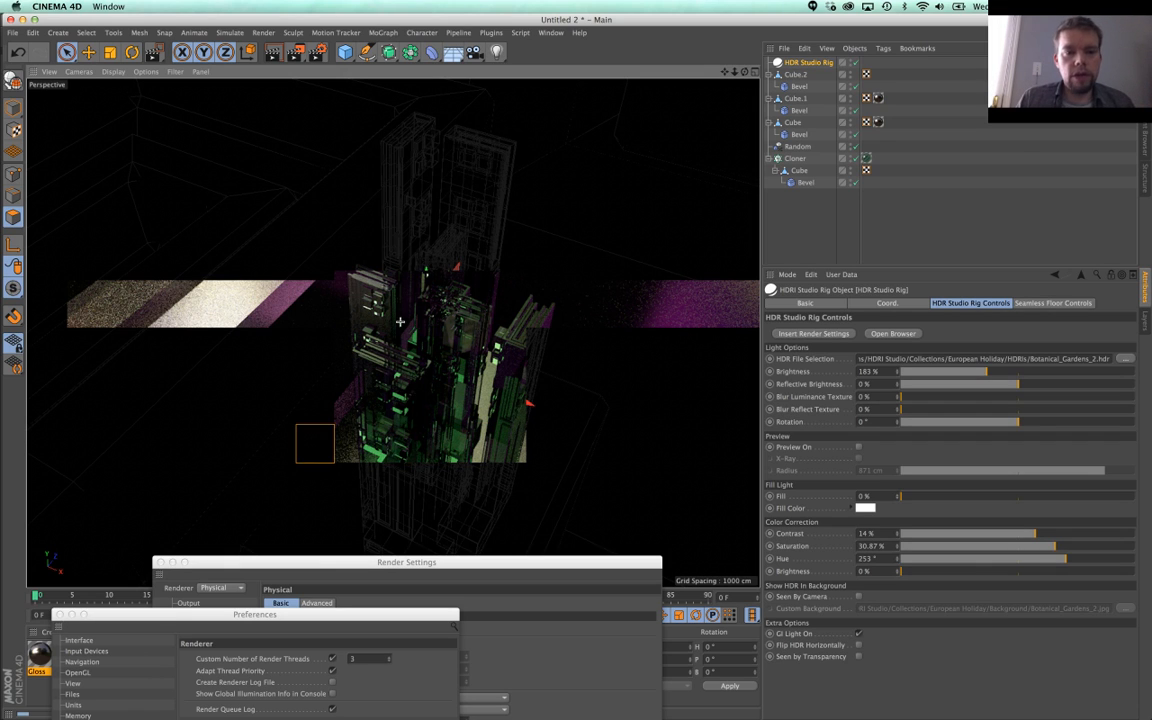
Step: Switch to Chrome to check the reference render and the Twitch chat, and return to Cinema 4D
{"action": "key", "text": "super+Tab"}
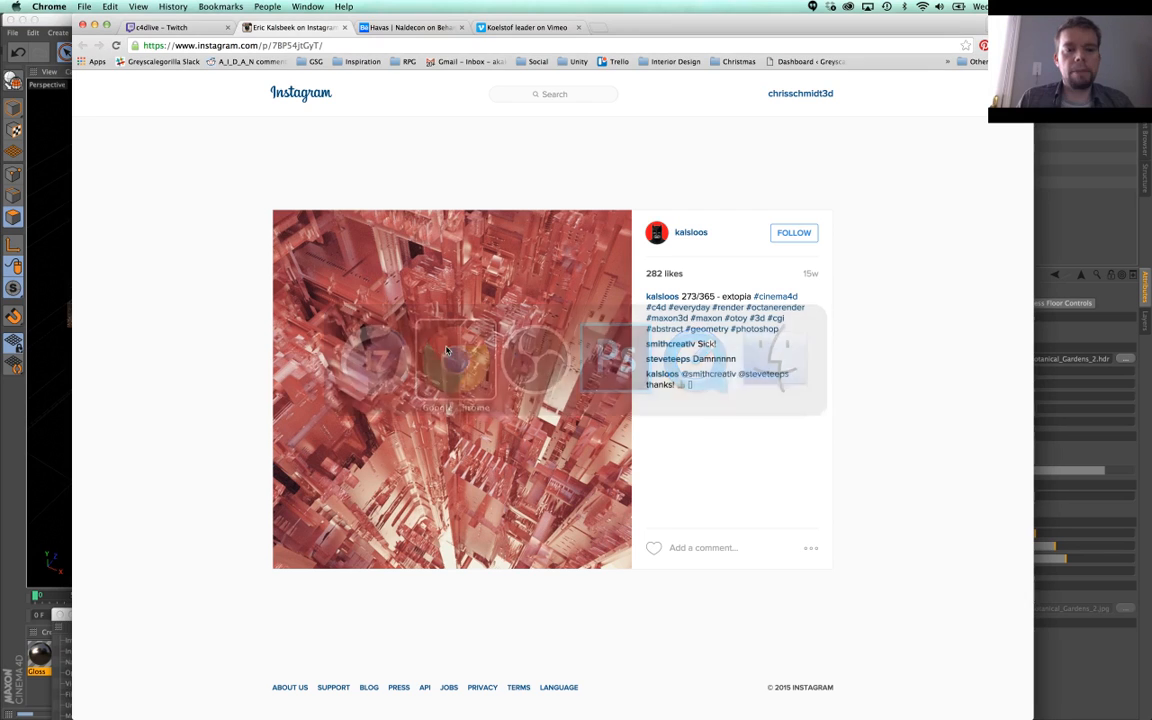
{"action": "left_click", "coordinate": [160, 27]}
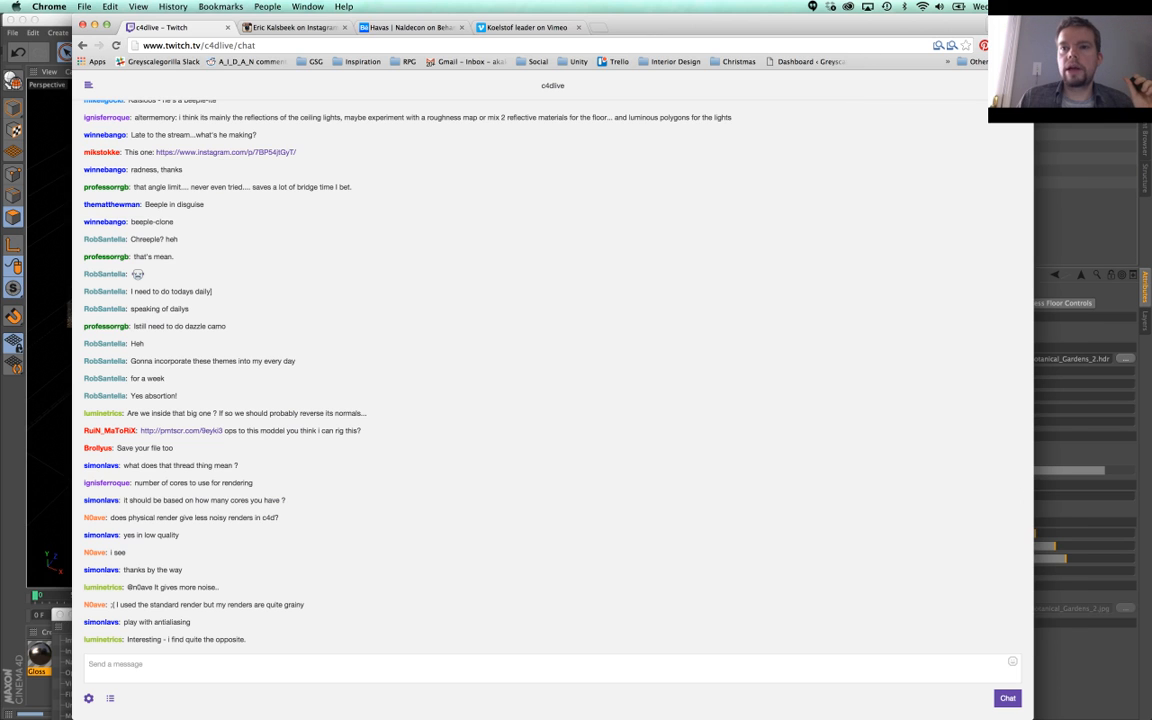
{"action": "key", "text": "super+Tab"}
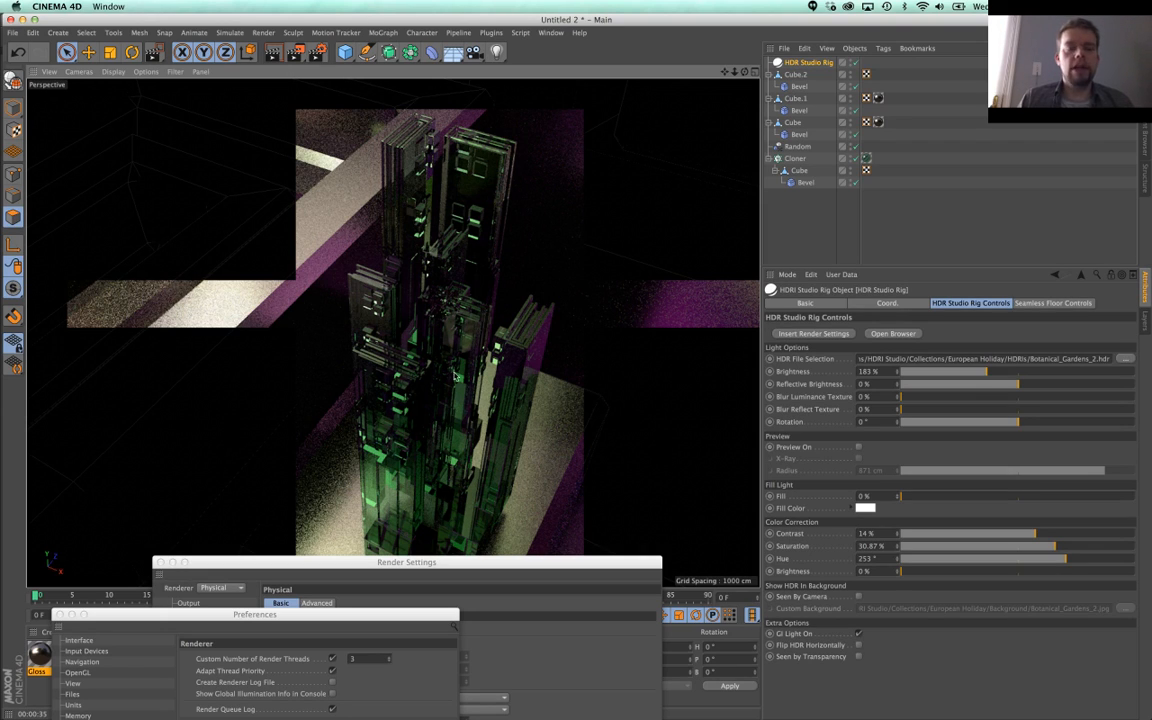
Step: Disable the HDR Studio Rig and turn off texture display in the perspective view
{"action": "left_click", "coordinate": [855, 63]}
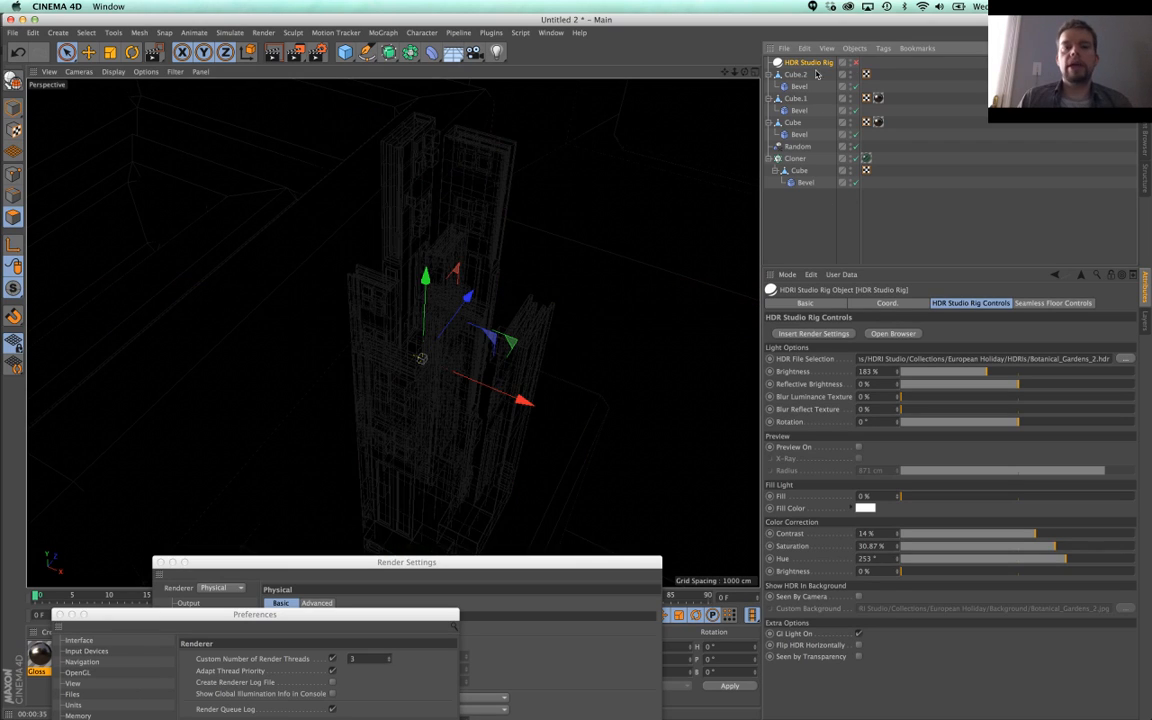
{"action": "left_click", "coordinate": [145, 72]}
{"action": "left_click", "coordinate": [228, 241]}
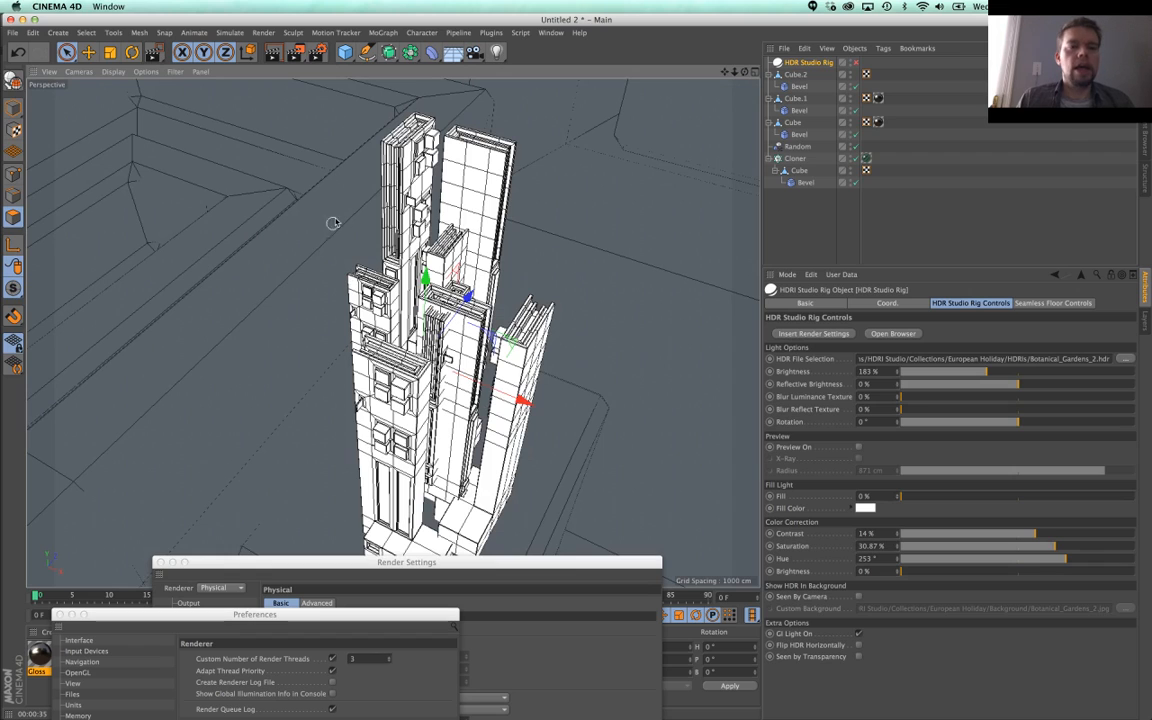
Step: Delete the Bevel deformers under Cube.2, Cube.1 and the top-level Cube, and activate Live Selection
{"action": "left_click", "coordinate": [797, 86]}
{"action": "left_click", "coordinate": [800, 110], "text": "shift"}
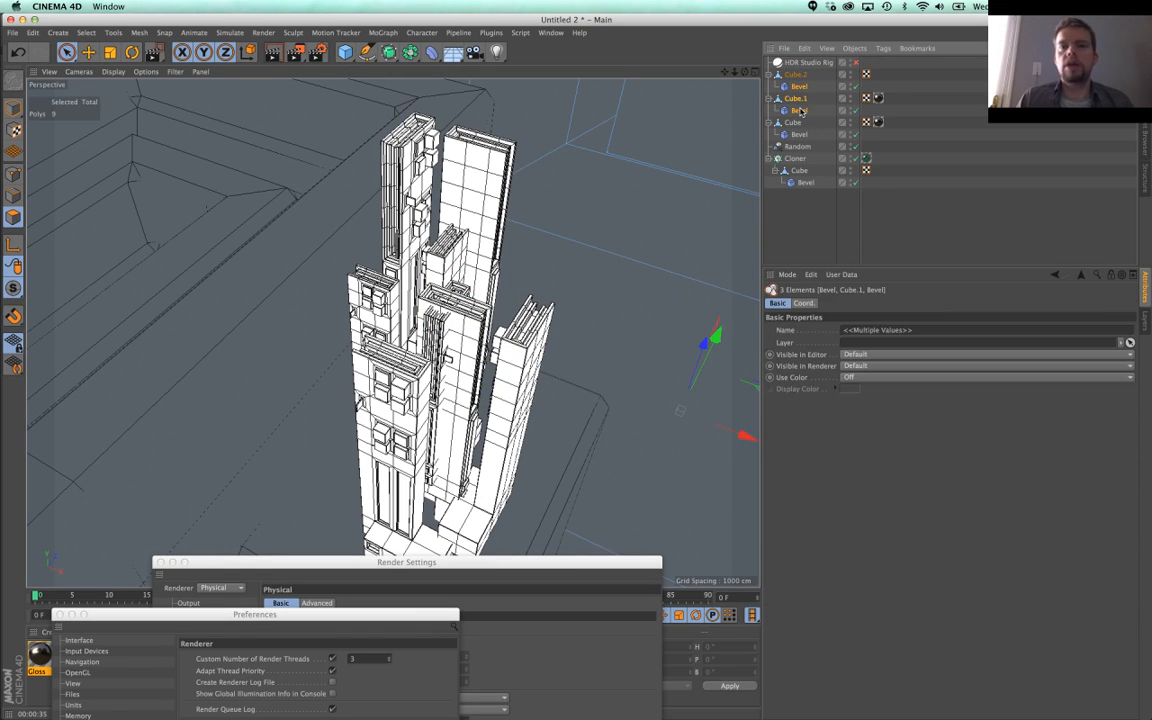
{"action": "left_click", "coordinate": [799, 88]}
{"action": "key", "text": "Delete"}
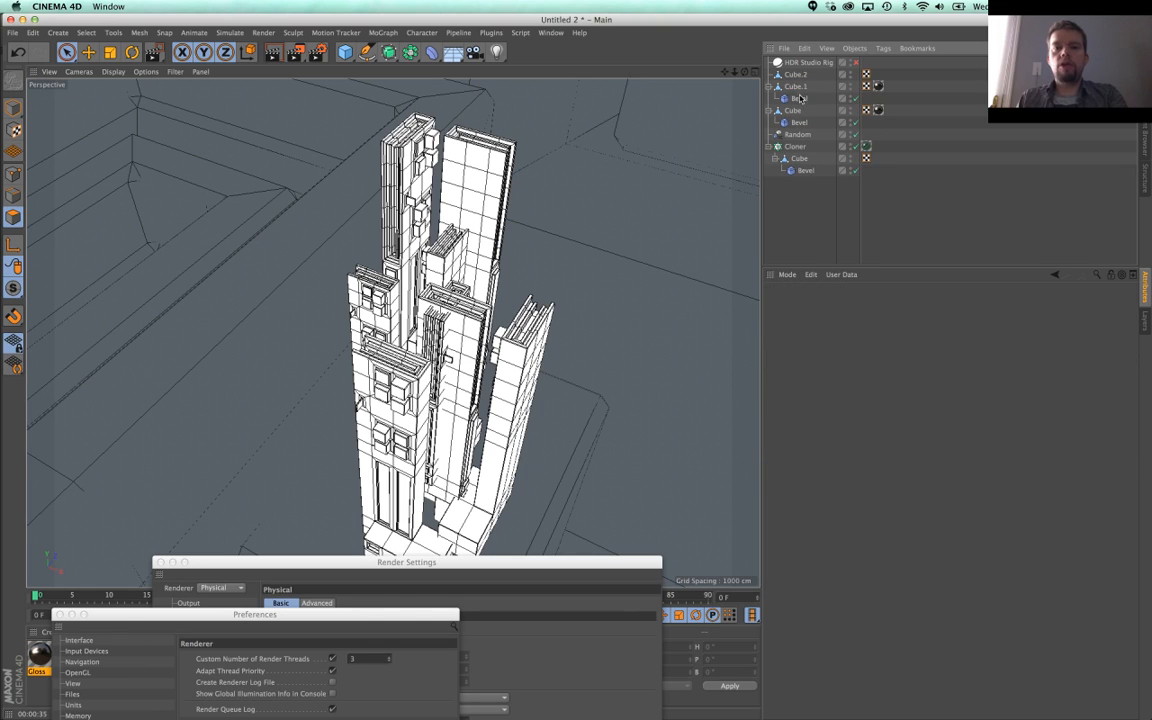
{"action": "left_click", "coordinate": [799, 110]}
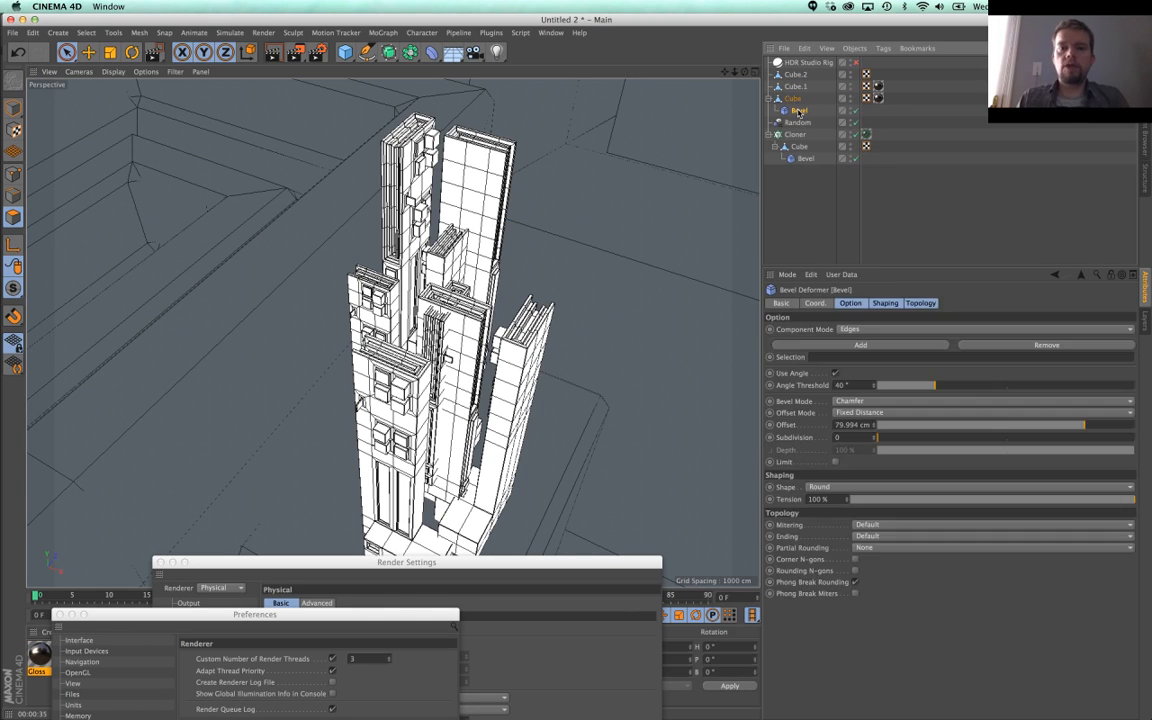
{"action": "key", "text": "Delete"}
{"action": "left_click", "coordinate": [66, 52]}
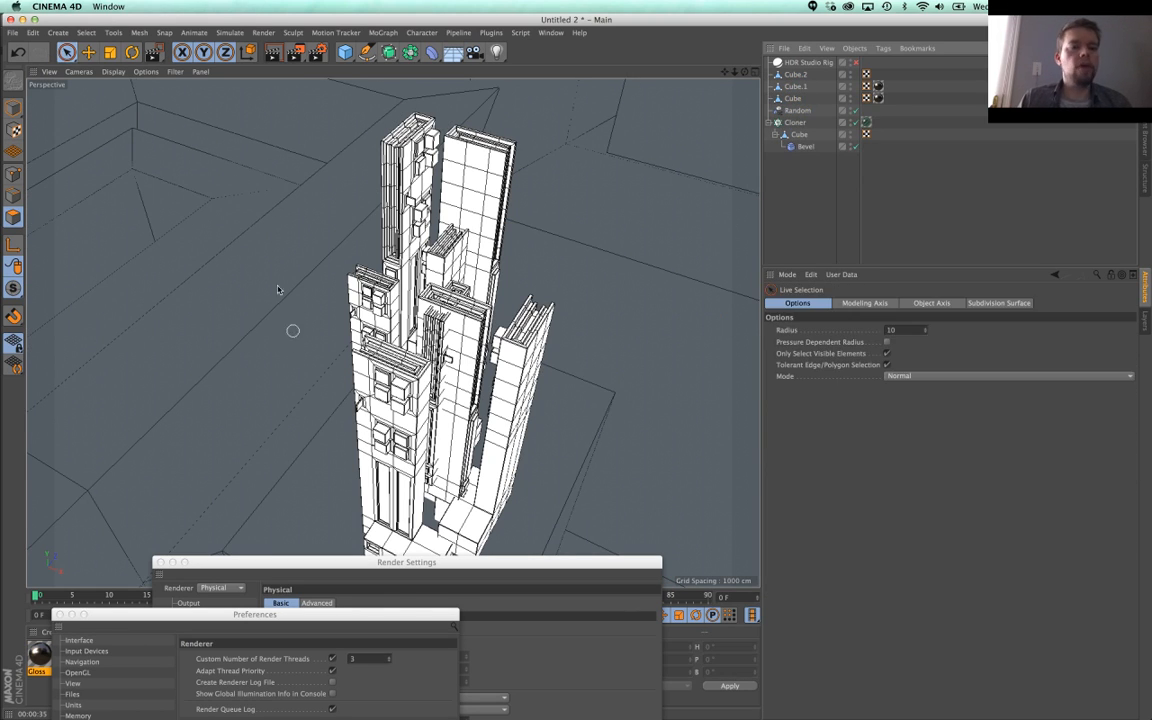
Step: In model mode, merge Cube.1 and the top-level Cube into a single object using Connect Objects + Delete
{"action": "left_click", "coordinate": [795, 75]}
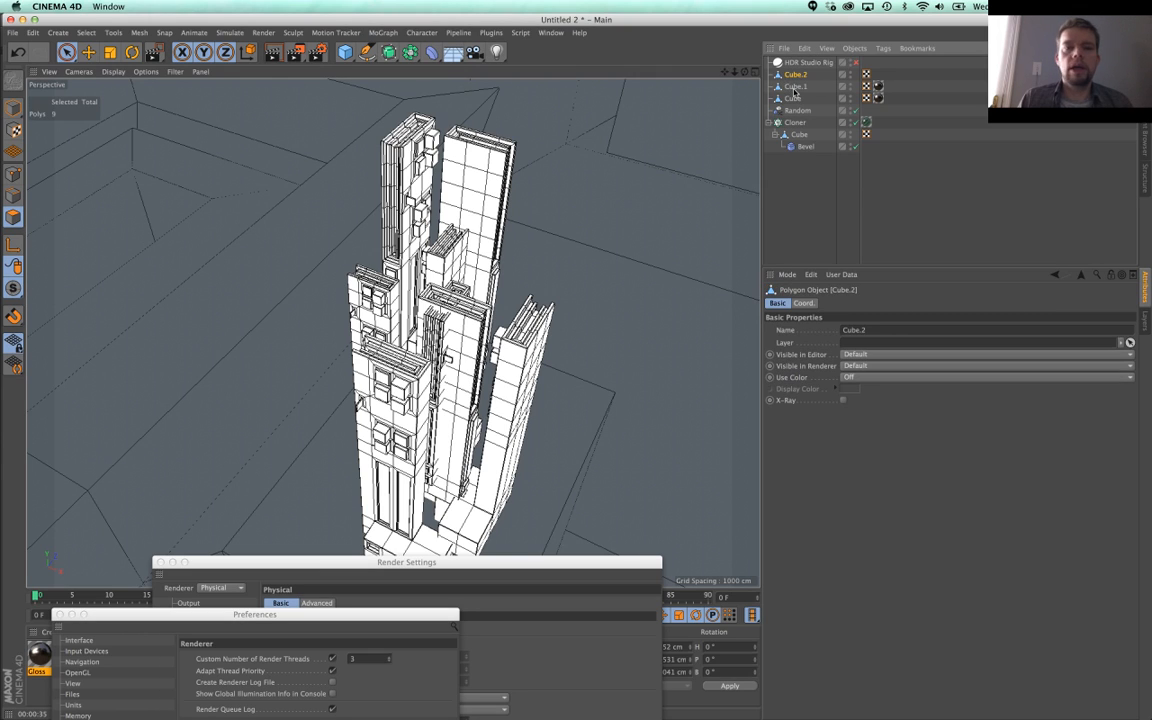
{"action": "left_click", "coordinate": [13, 104]}
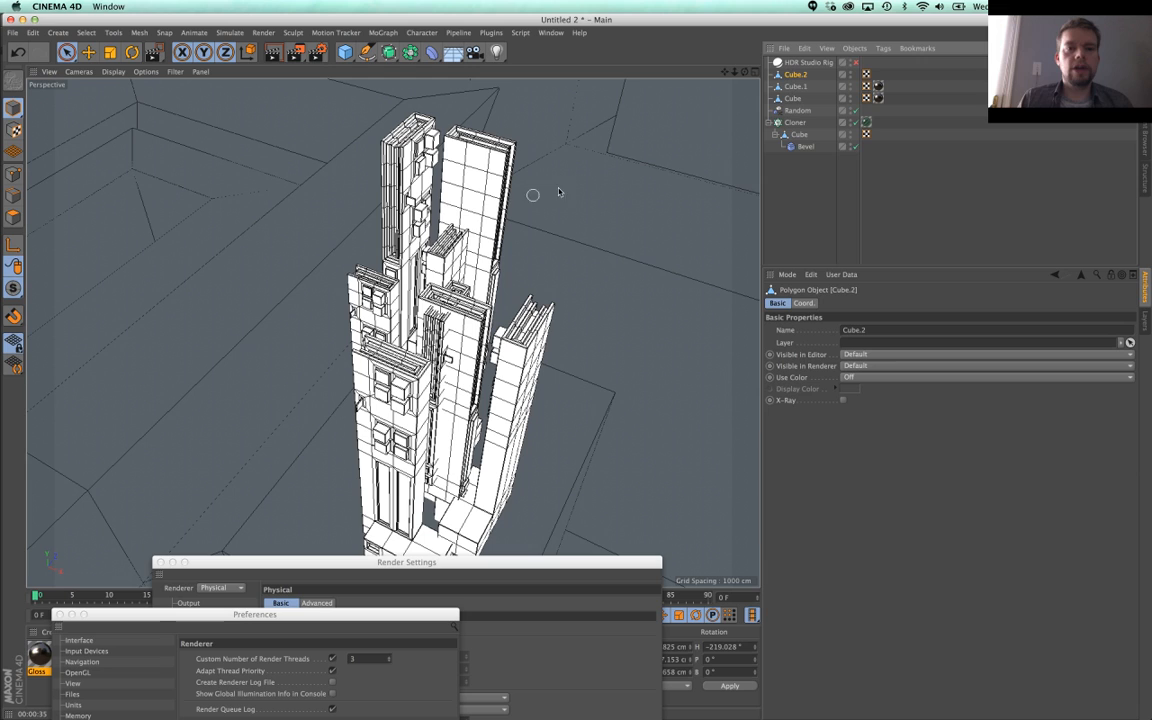
{"action": "left_click", "coordinate": [795, 86]}
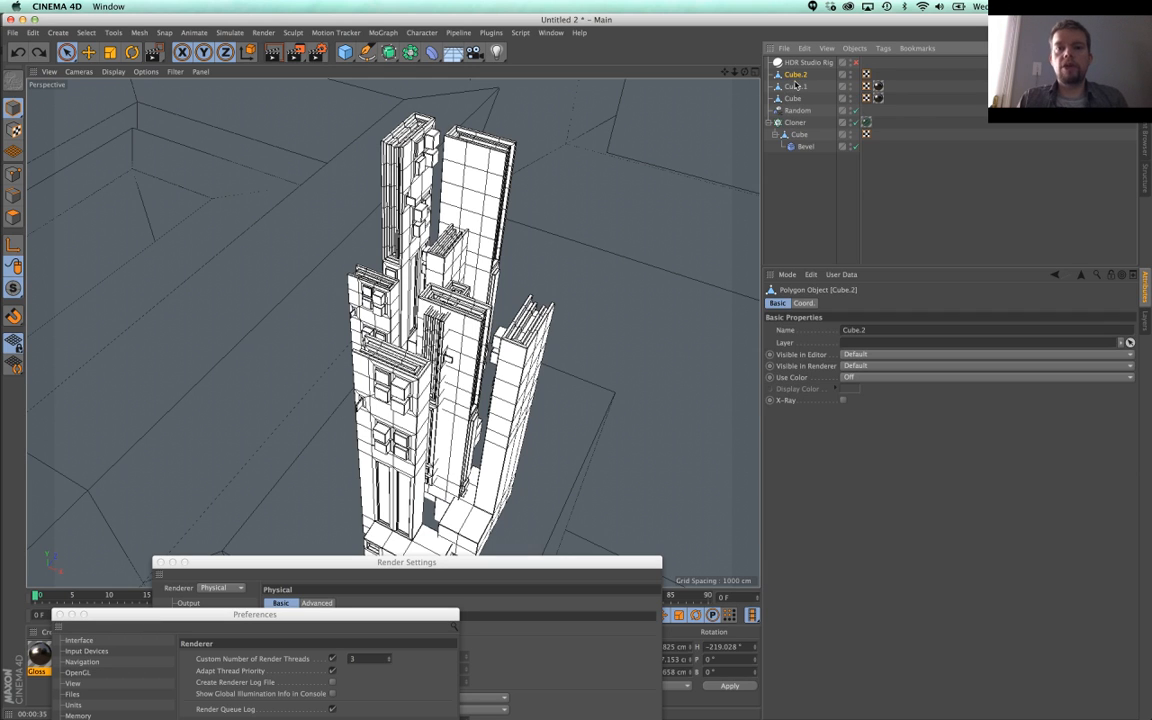
{"action": "left_click", "coordinate": [793, 98], "text": "shift"}
{"action": "right_click", "coordinate": [796, 100]}
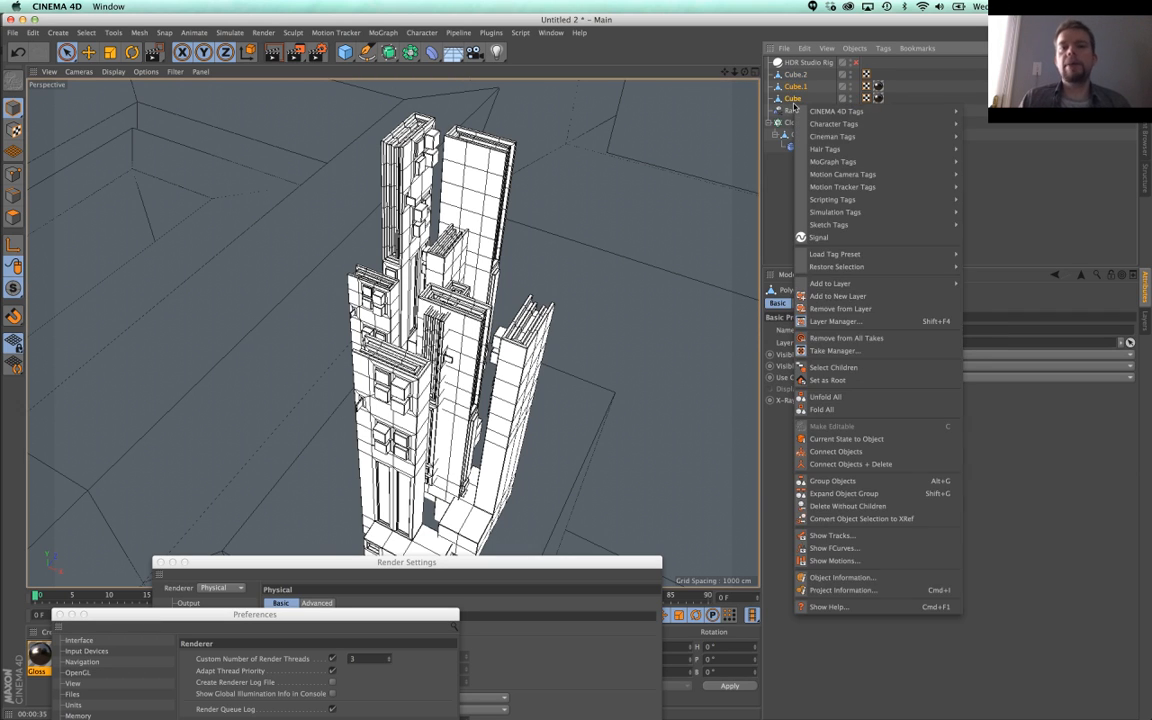
{"action": "left_click", "coordinate": [896, 466]}
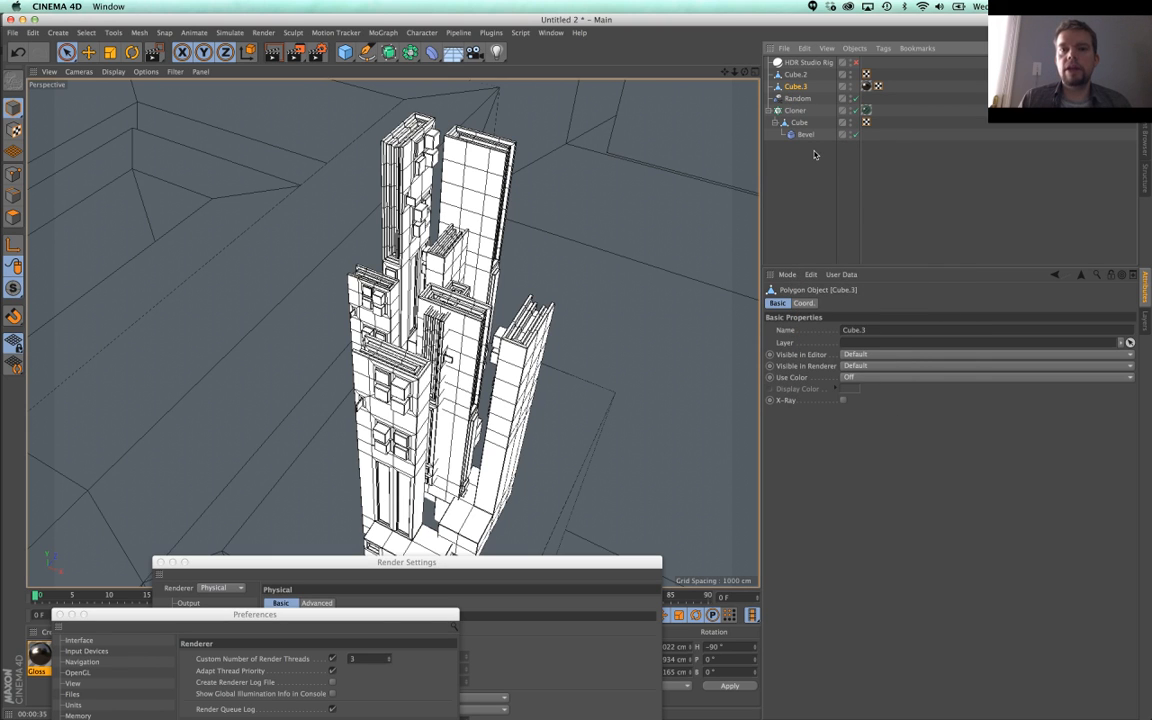
{"action": "scroll", "coordinate": [180, 376], "scroll_direction": "down", "scroll_amount": 5}
{"action": "left_click_drag", "start_coordinate": [180, 376], "coordinate": [183, 370], "text": "alt"}
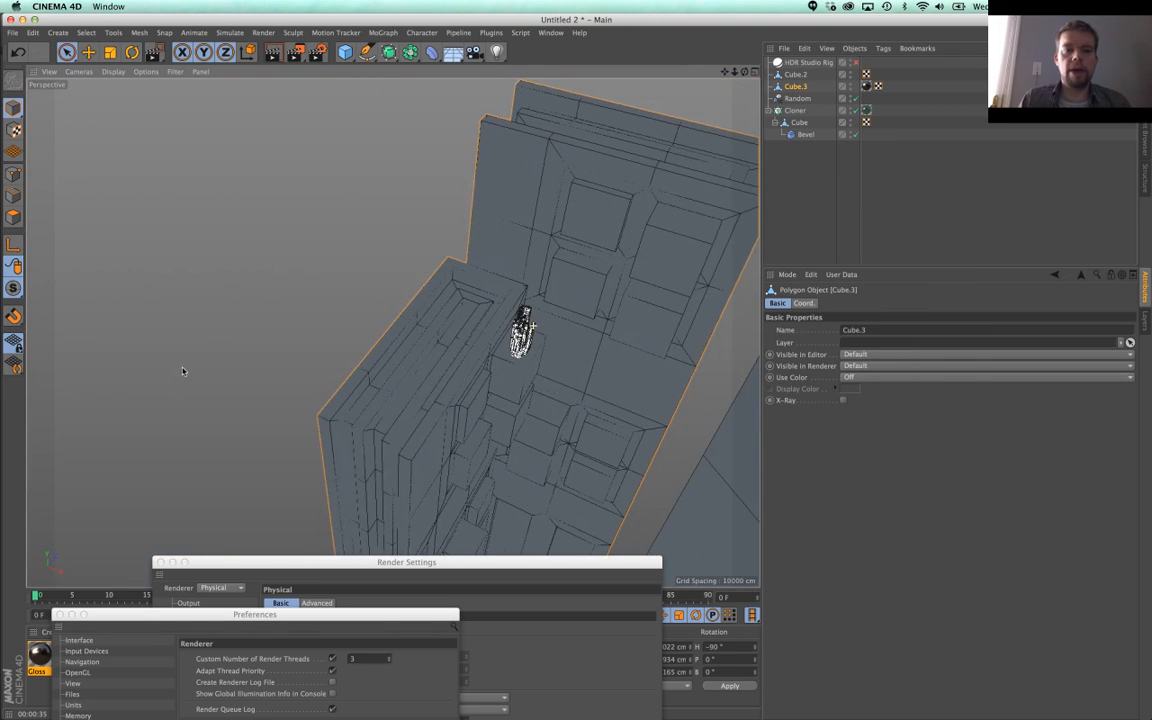
{"action": "left_click", "coordinate": [58, 32]}
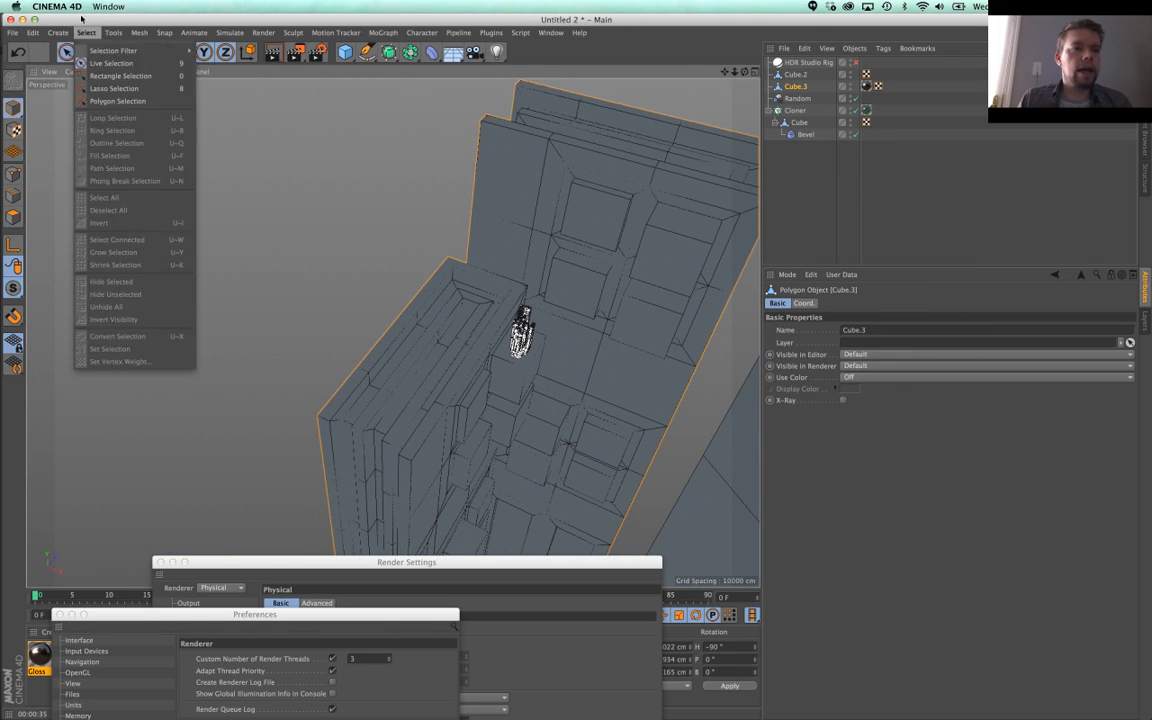
{"action": "left_click", "coordinate": [40, 6]}
{"action": "left_click", "coordinate": [74, 18]}
{"action": "left_click", "coordinate": [80, 34]}
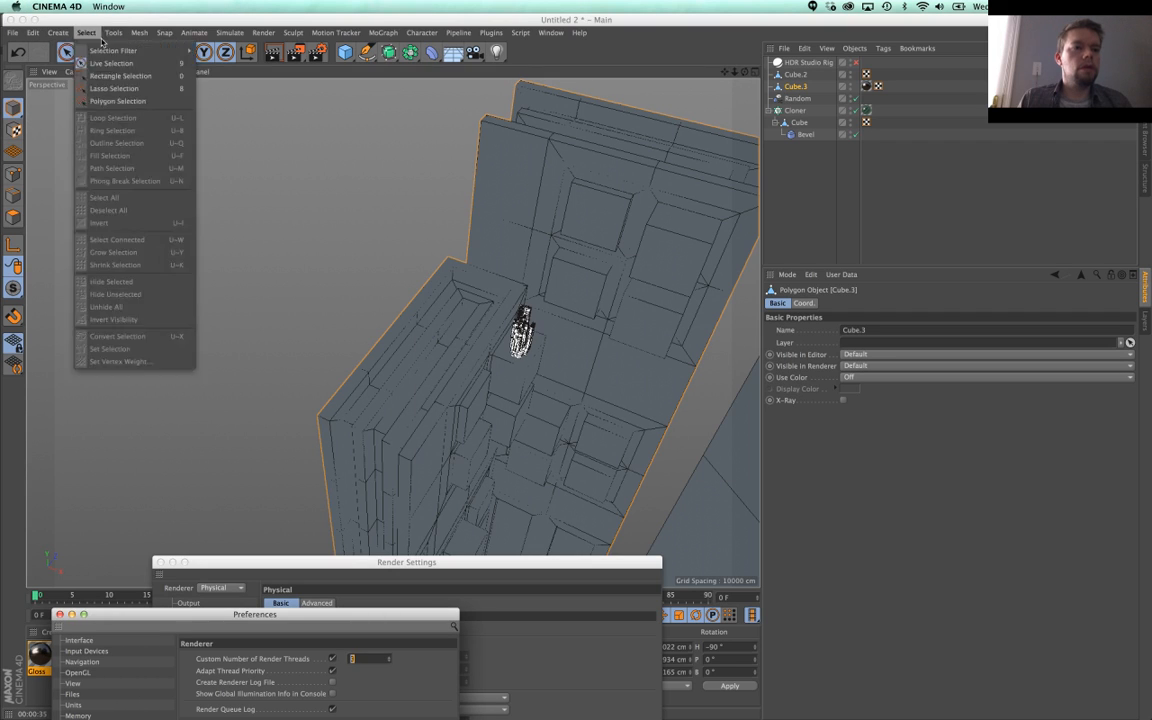
{"action": "left_click", "coordinate": [200, 158]}
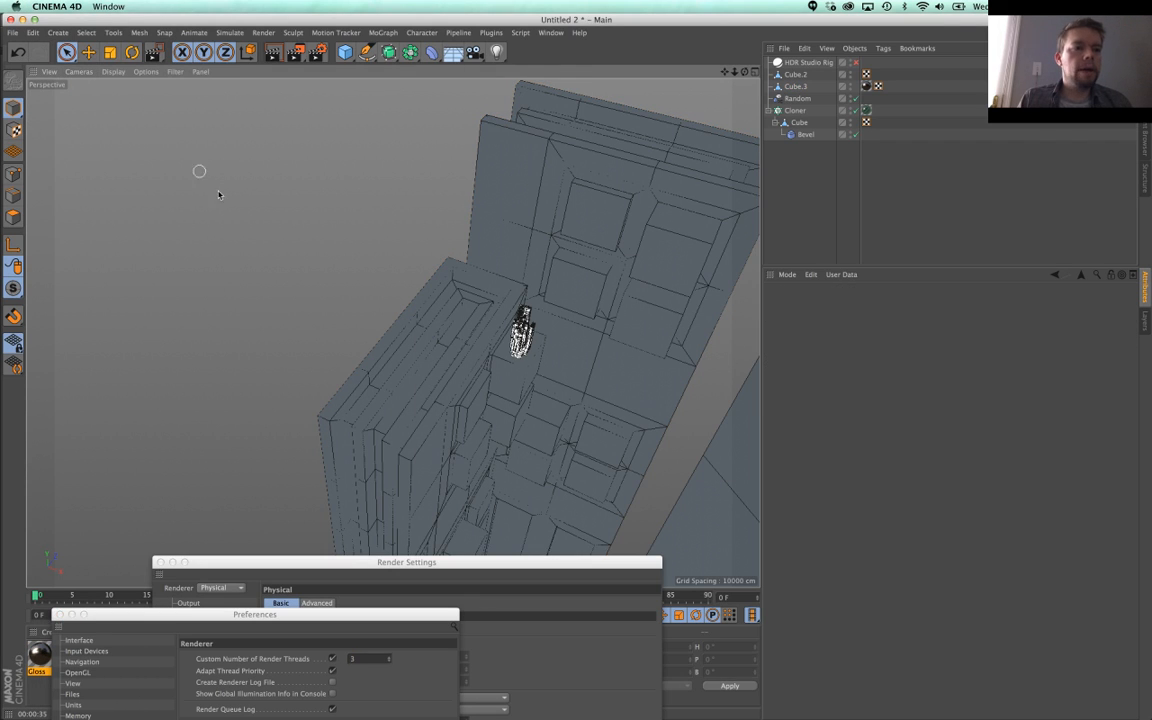
Step: Rename the merged background object Cube.3 as BG
{"action": "left_click", "coordinate": [792, 84]}
{"action": "left_click", "coordinate": [794, 75], "text": "shift"}
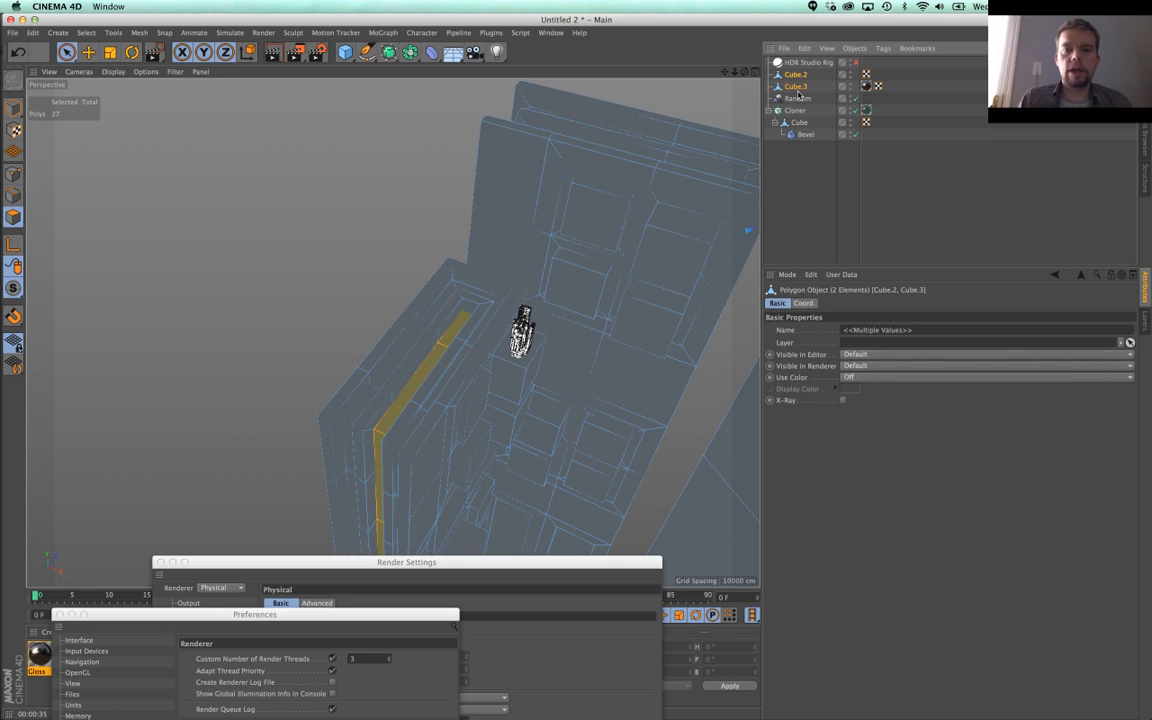
{"action": "left_click", "coordinate": [794, 87]}
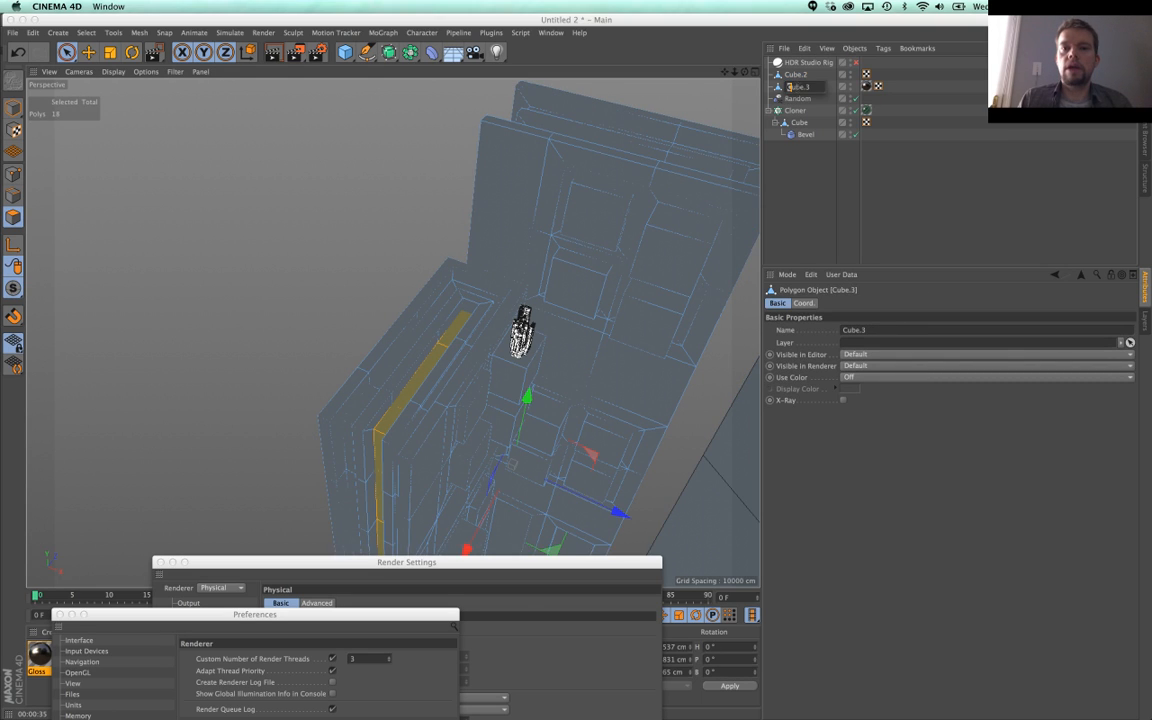
{"action": "double_click", "coordinate": [796, 87]}
{"action": "type", "text": "B"}
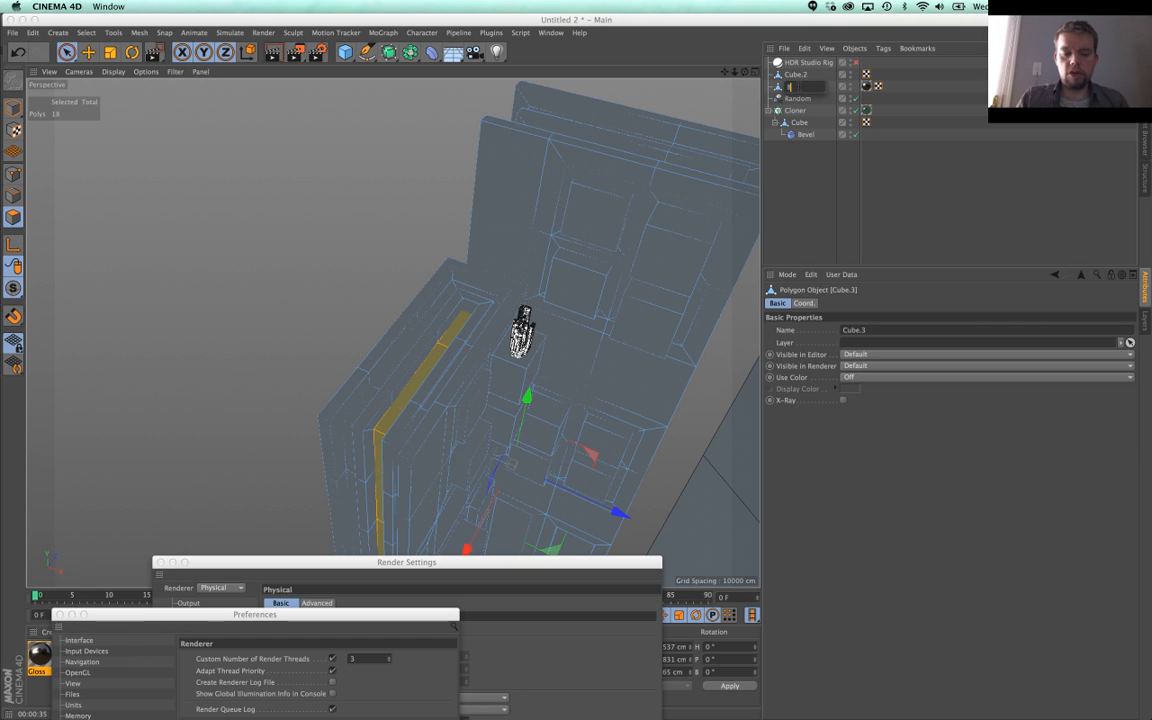
{"action": "type", "text": "G"}
{"action": "key", "text": "Return"}
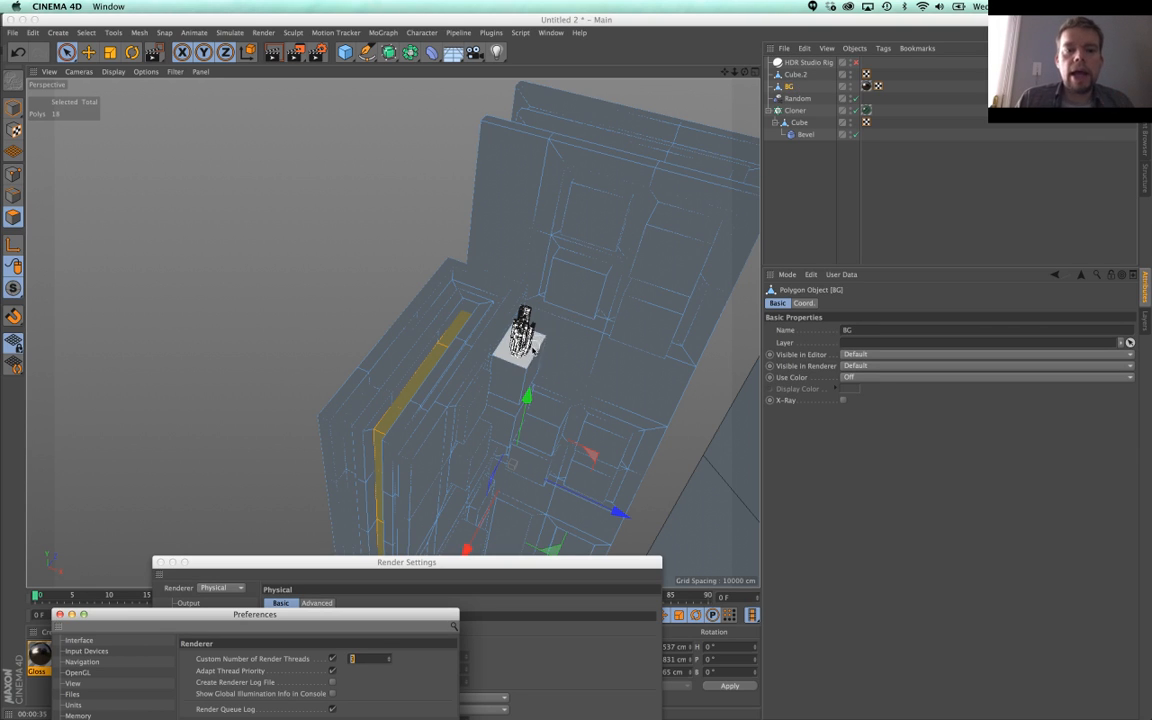
Step: Paint a polygon selection on BG over the faces surrounding the towers, and frame the towers closer to check it
{"action": "mouse_move", "coordinate": [522, 349]}
{"action": "left_mouse_down"}
{"action": "mouse_move", "coordinate": [536, 307]}
{"action": "mouse_move", "coordinate": [465, 335]}
{"action": "mouse_move", "coordinate": [496, 321]}
{"action": "mouse_move", "coordinate": [466, 340]}
{"action": "mouse_move", "coordinate": [478, 356]}
{"action": "mouse_move", "coordinate": [445, 300]}
{"action": "mouse_move", "coordinate": [504, 329]}
{"action": "mouse_move", "coordinate": [613, 331]}
{"action": "left_mouse_up"}
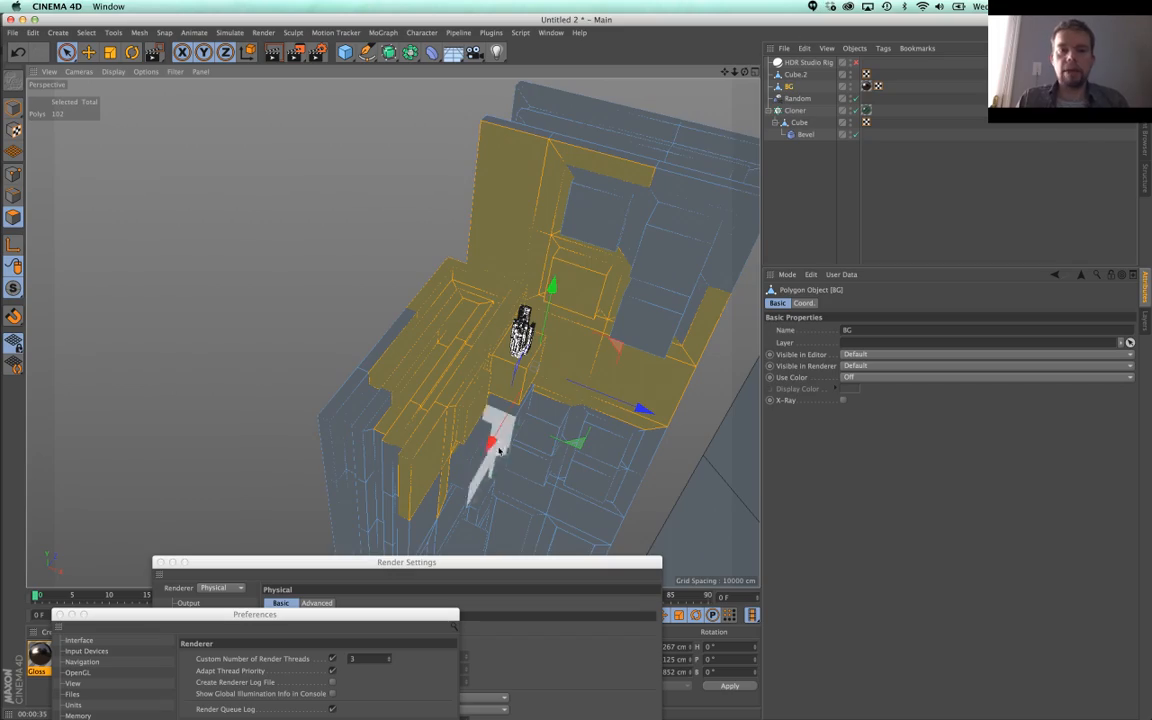
{"action": "scroll", "coordinate": [522, 335], "scroll_direction": "up", "scroll_amount": 10}
{"action": "left_click_drag", "start_coordinate": [420, 360], "coordinate": [390, 325], "text": "alt"}
{"action": "scroll", "coordinate": [290, 442], "scroll_direction": "down", "scroll_amount": 8}
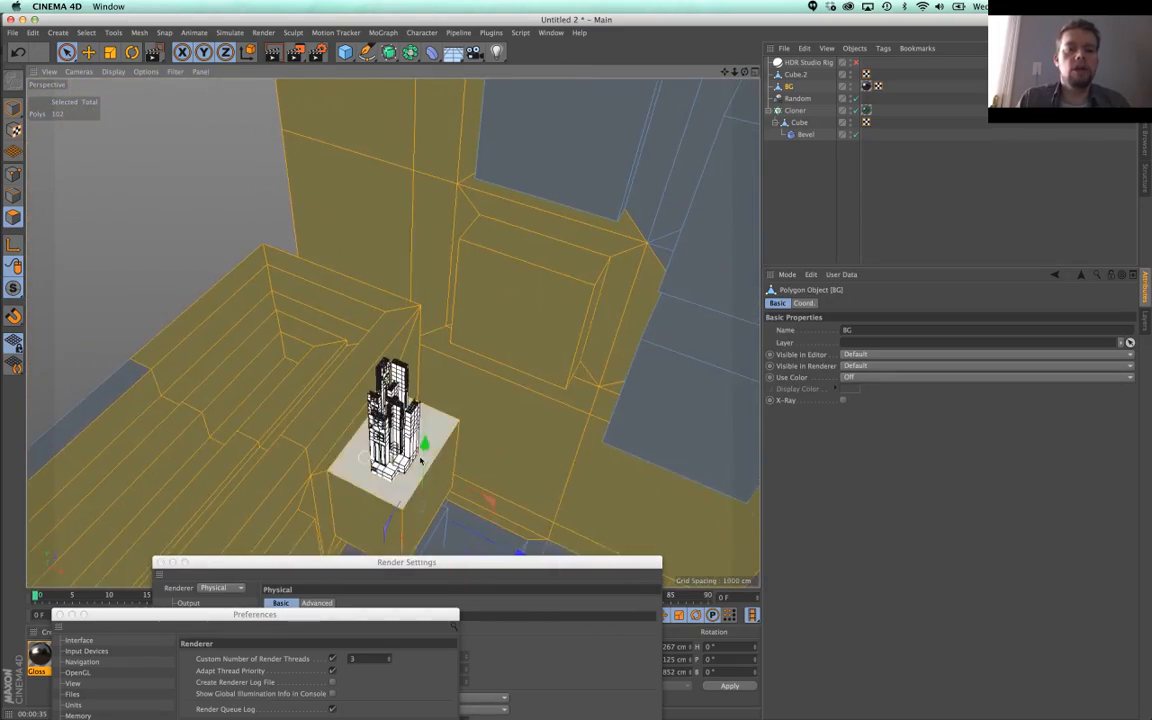
{"action": "left_click_drag", "start_coordinate": [419, 458], "coordinate": [455, 419], "text": "alt"}
{"action": "key", "text": "u"}
{"action": "key", "text": "i"}
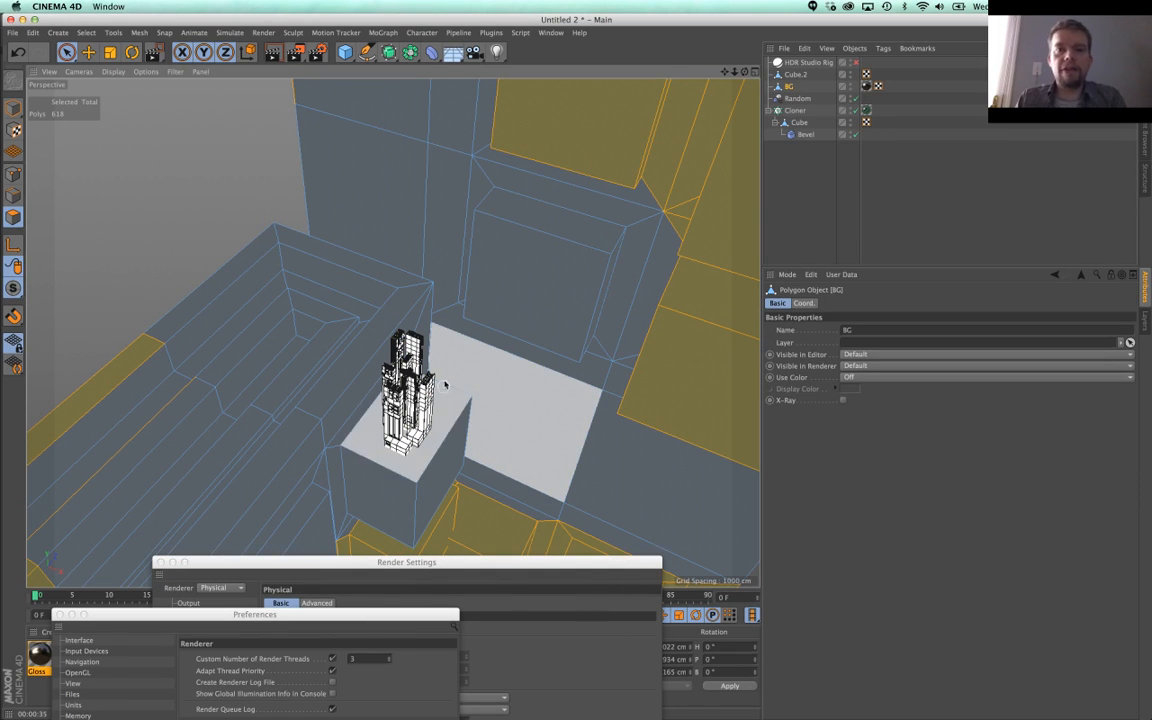
{"action": "key", "text": "u"}
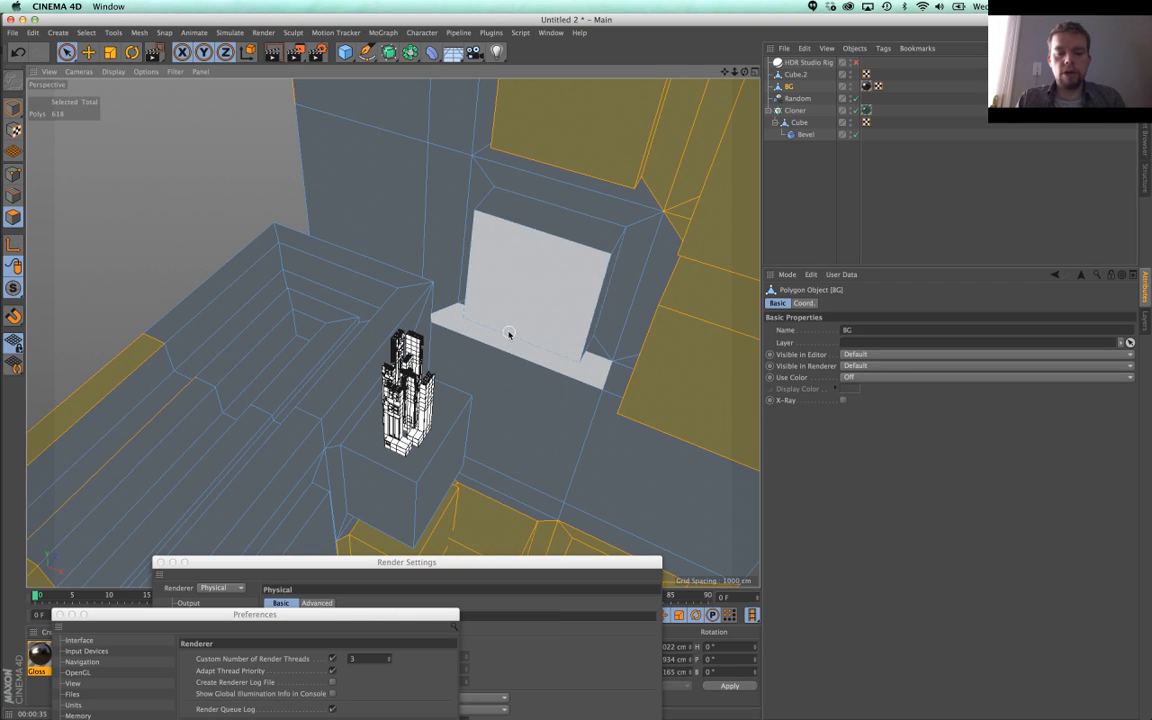
{"action": "key", "text": "u"}
{"action": "key", "text": "i"}
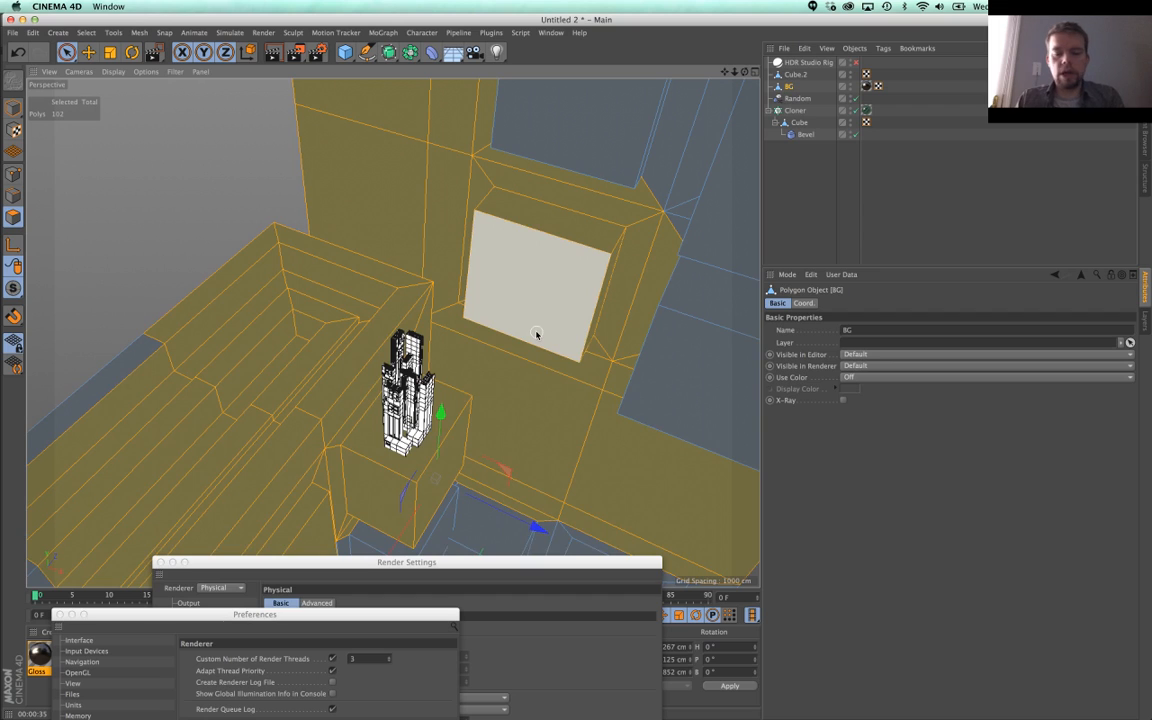
{"action": "key", "text": "u"}
{"action": "key", "text": "p"}
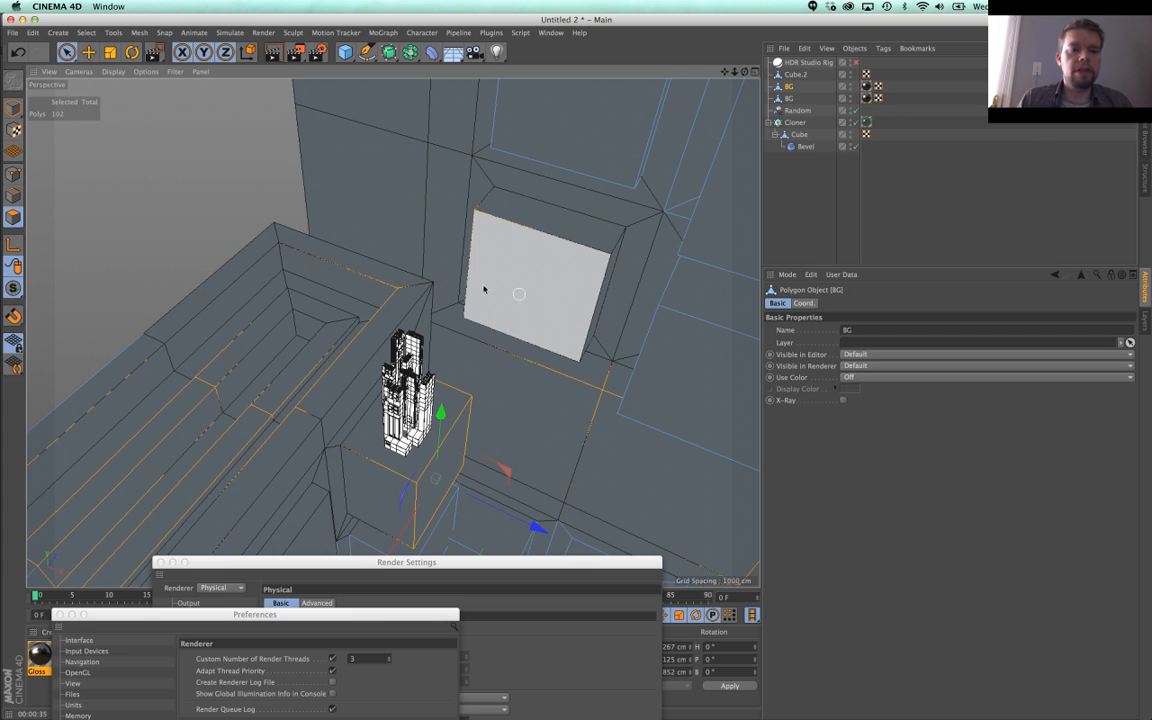
{"action": "key", "text": "super+z"}
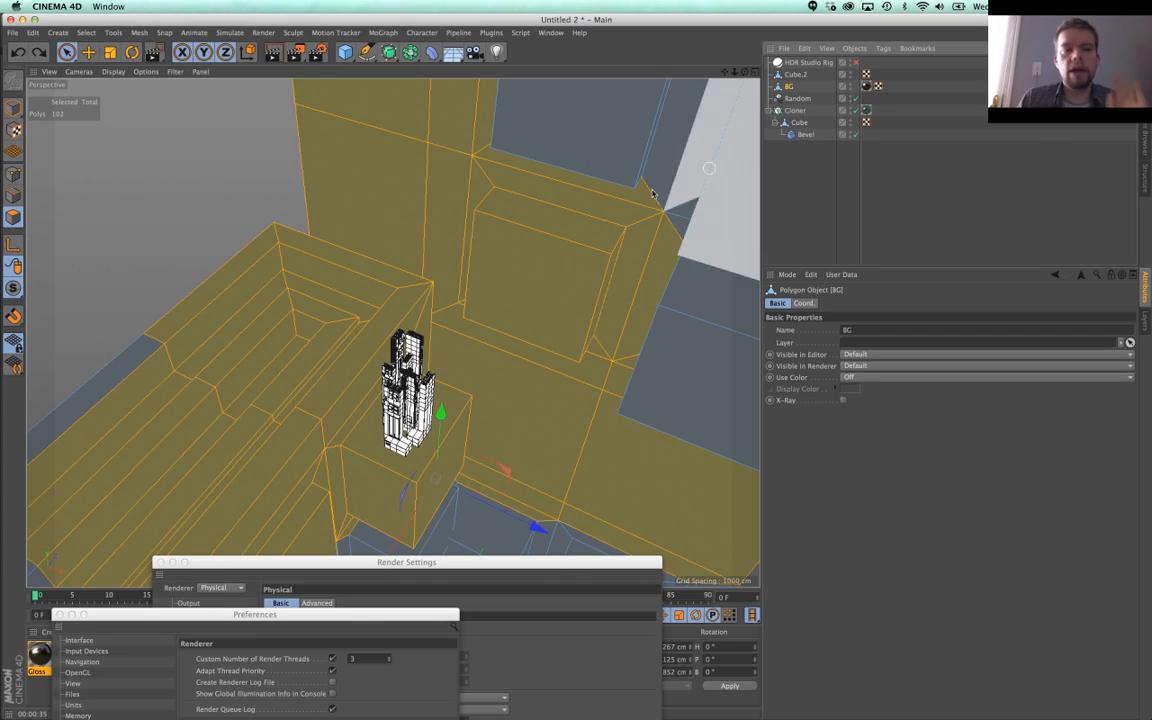
Step: Store BG's current polygon selection as a polygon selection tag with Set Selection
{"action": "left_click", "coordinate": [67, 37]}
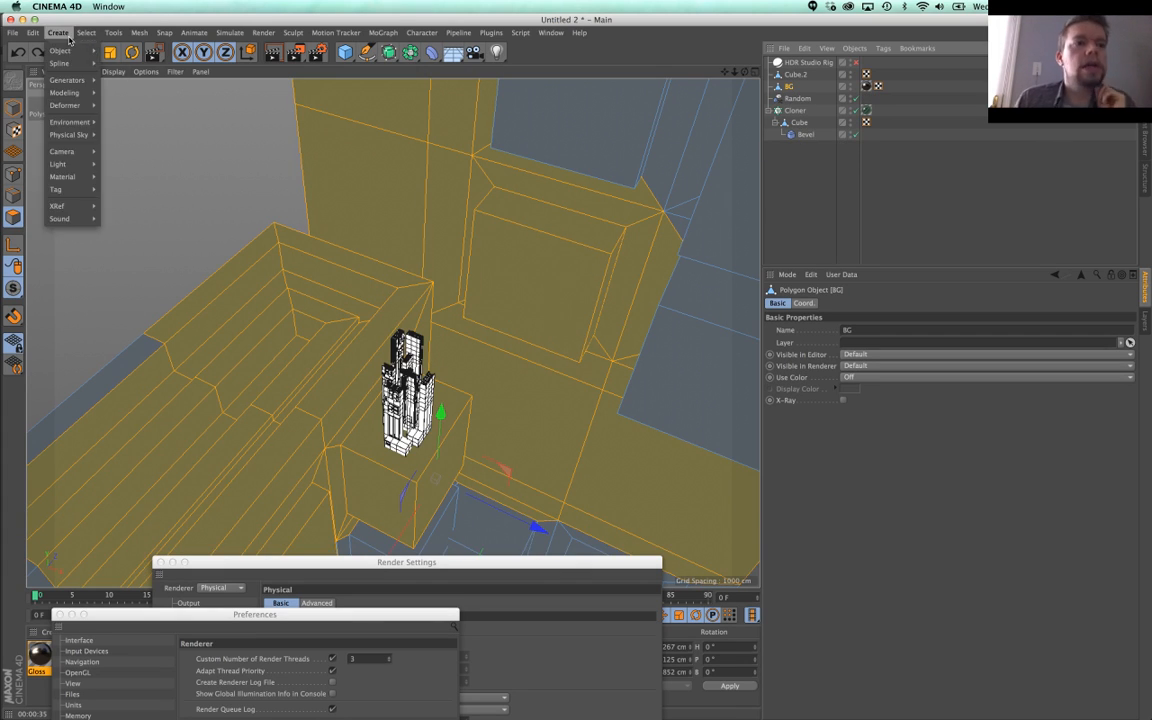
{"action": "mouse_move", "coordinate": [86, 33]}
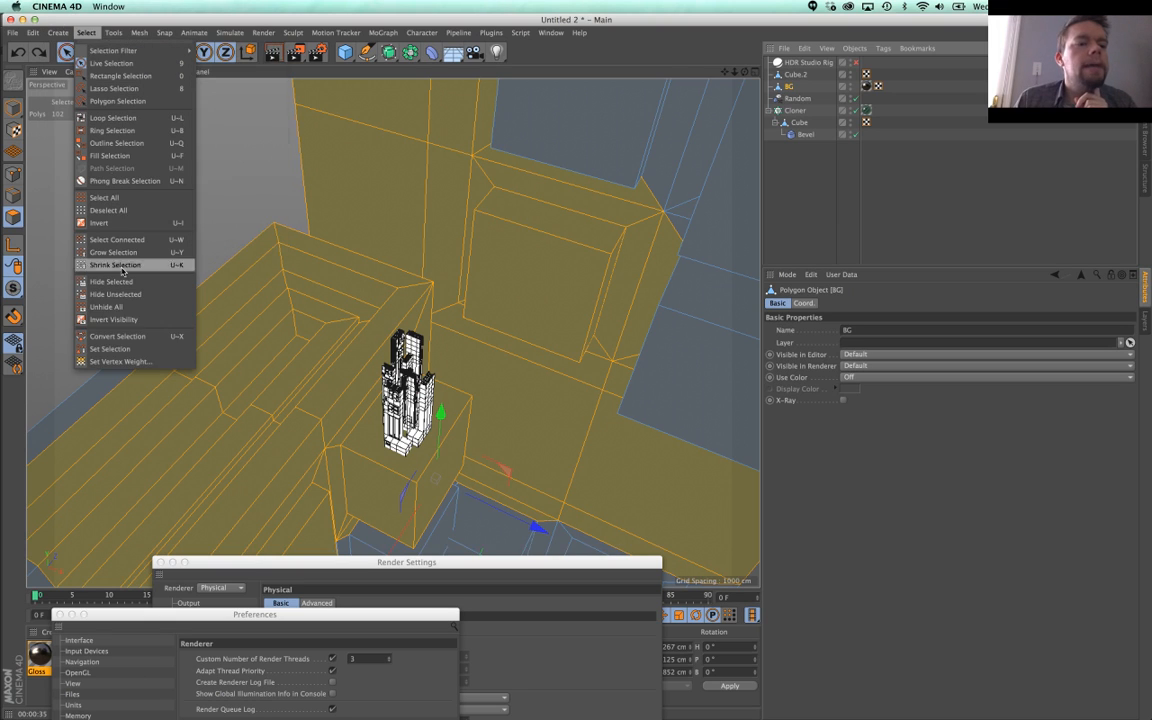
{"action": "left_click", "coordinate": [127, 350]}
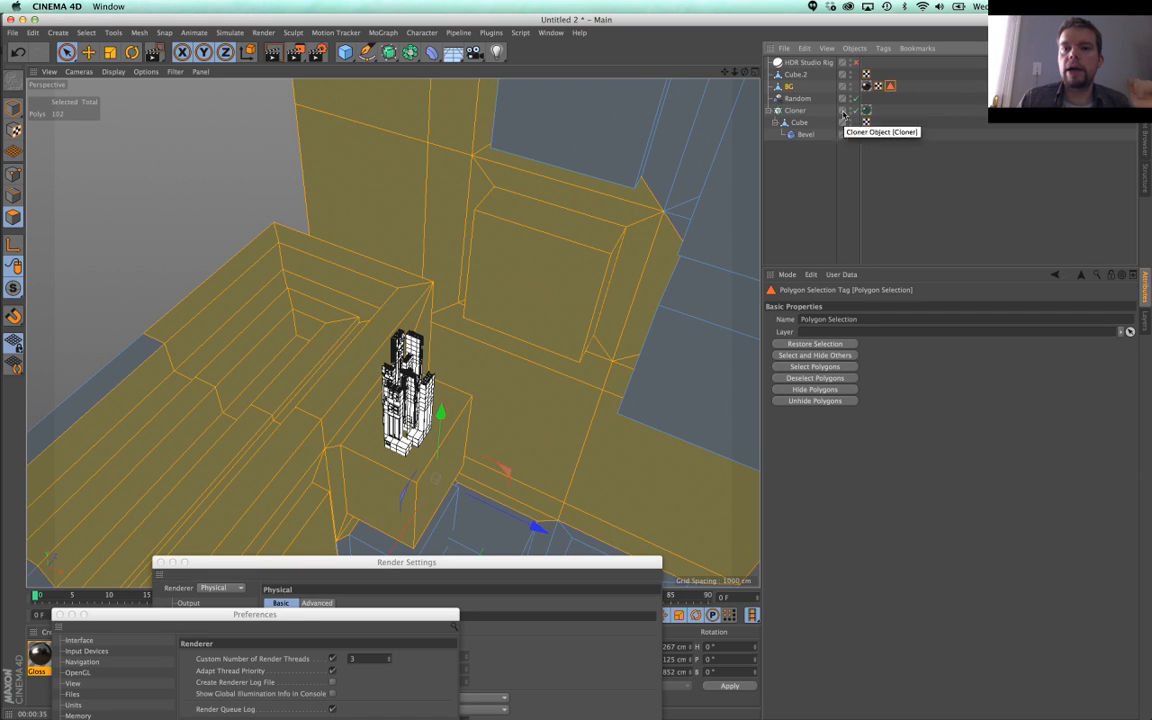
Step: Duplicate the tower Cloner with its children and delete the texture tag from the copy
{"action": "left_click", "coordinate": [797, 113]}
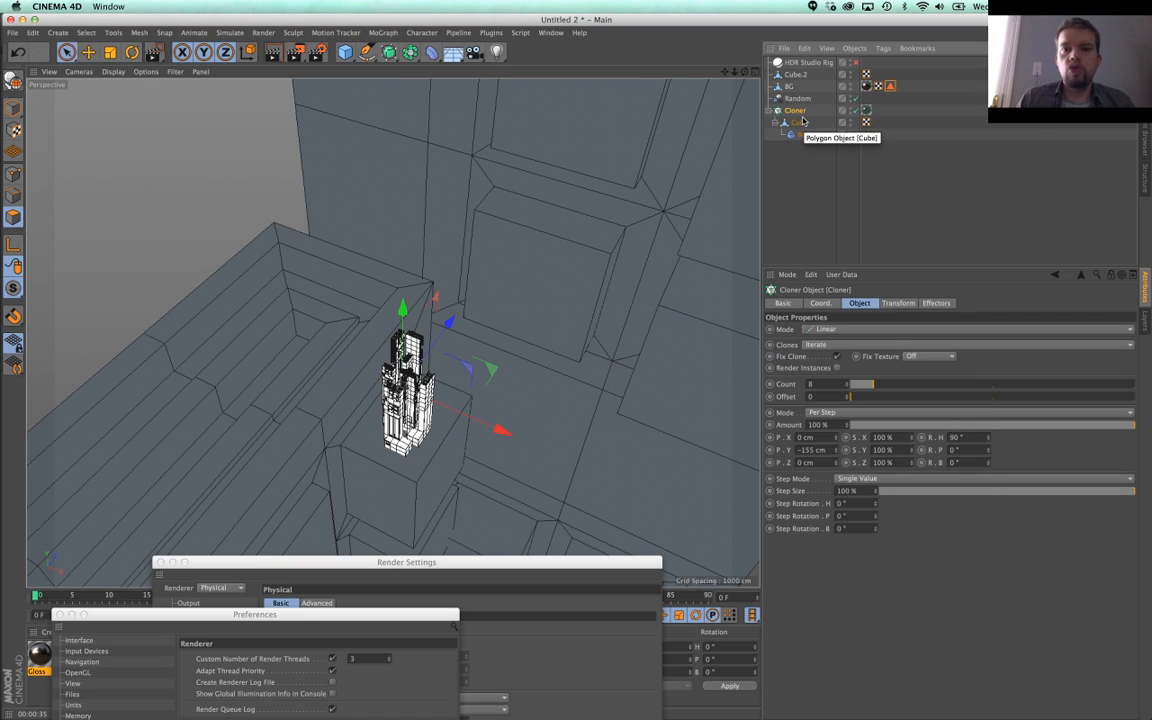
{"action": "key", "text": "super+c"}
{"action": "key", "text": "super+v"}
{"action": "left_click", "coordinate": [866, 64]}
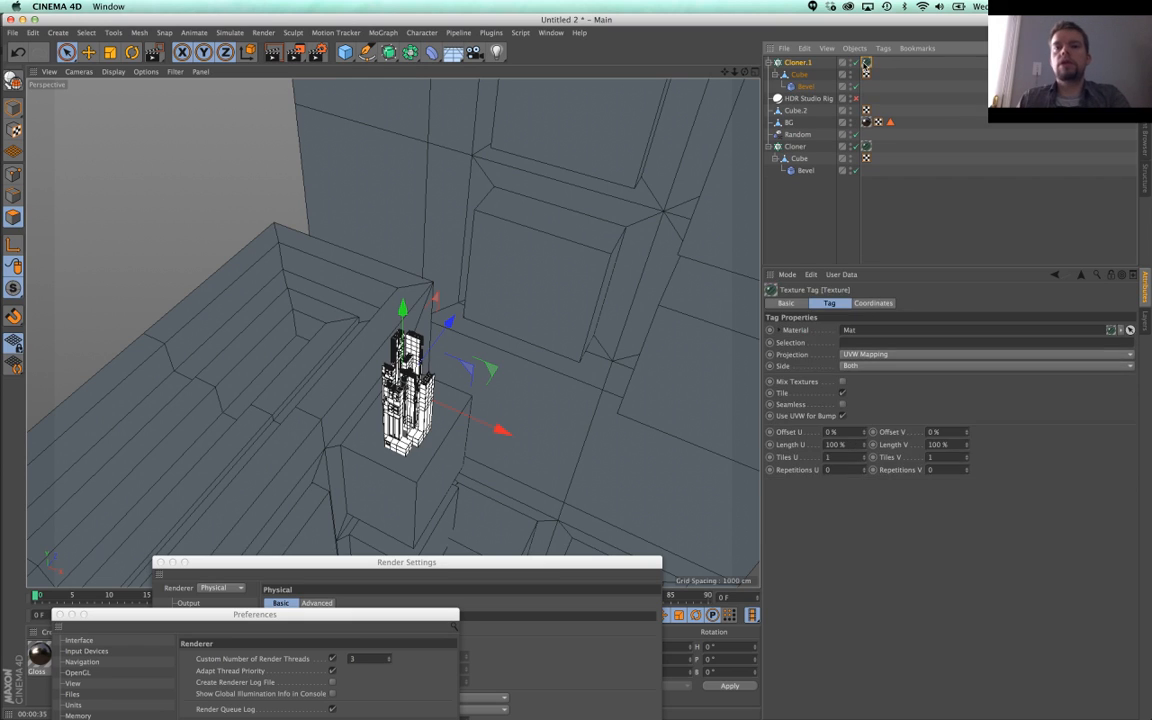
{"action": "key", "text": "Delete"}
Step: Bake the beveled Cube inside Cloner.1 with Current State to Object and delete the original Cube with its Bevel
{"action": "left_click", "coordinate": [798, 77]}
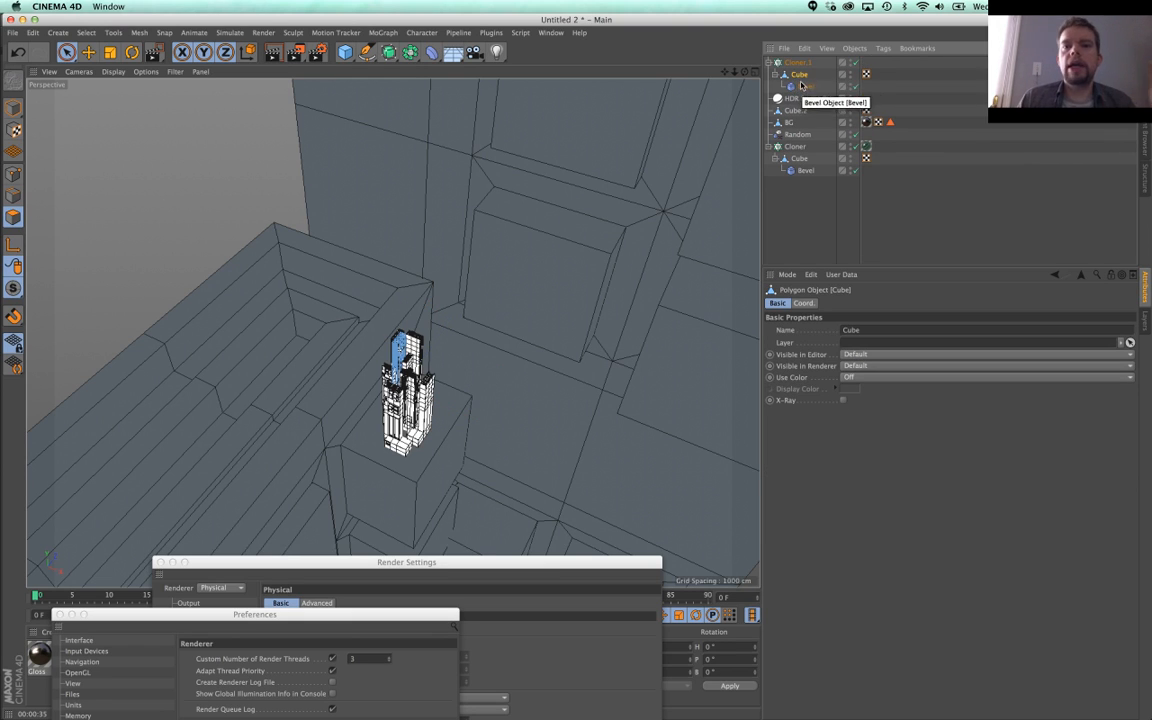
{"action": "right_click", "coordinate": [796, 77]}
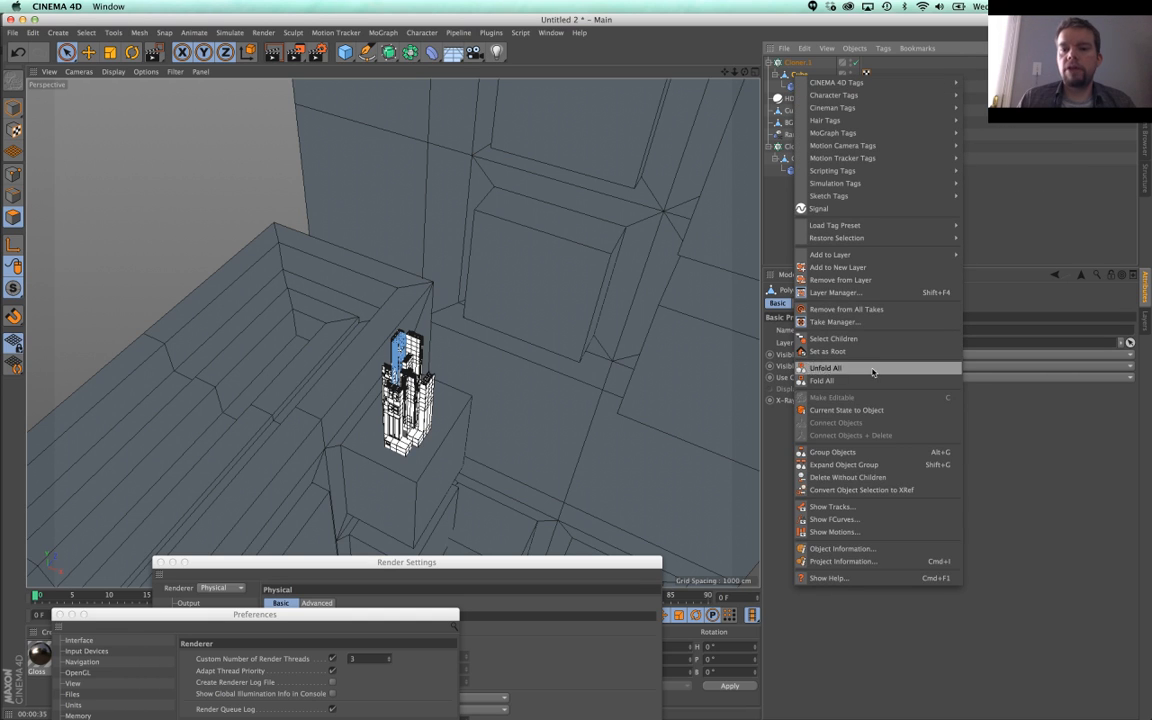
{"action": "left_click", "coordinate": [868, 411]}
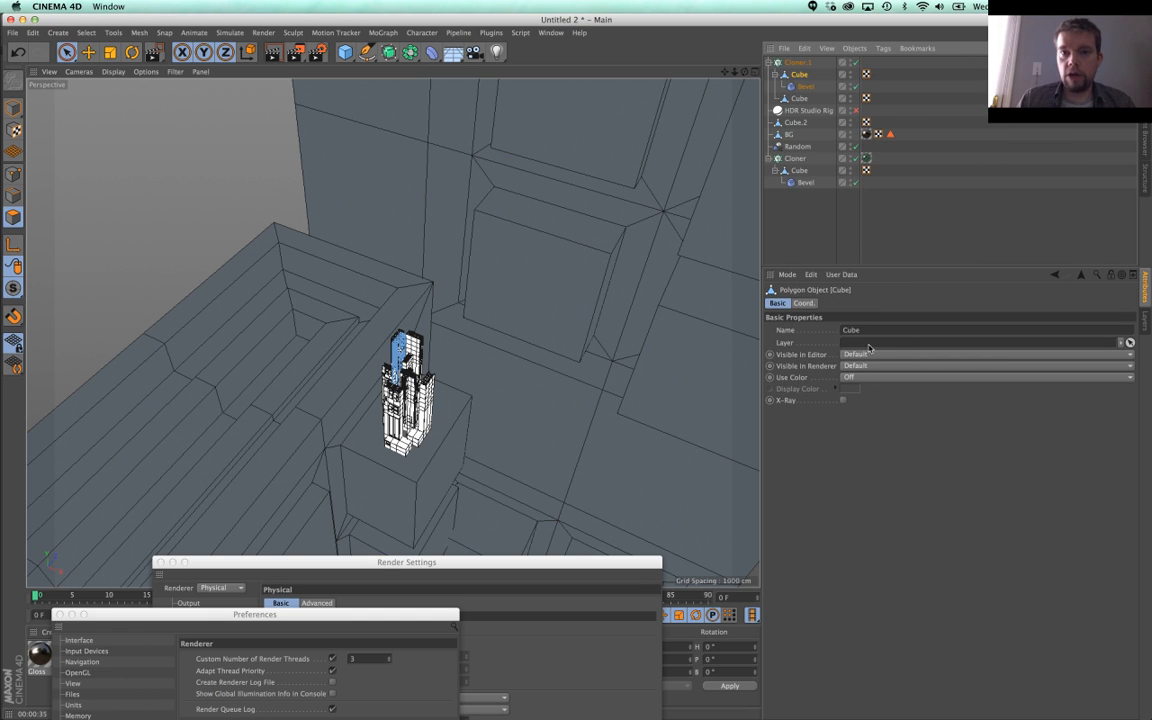
{"action": "key", "text": "Delete"}
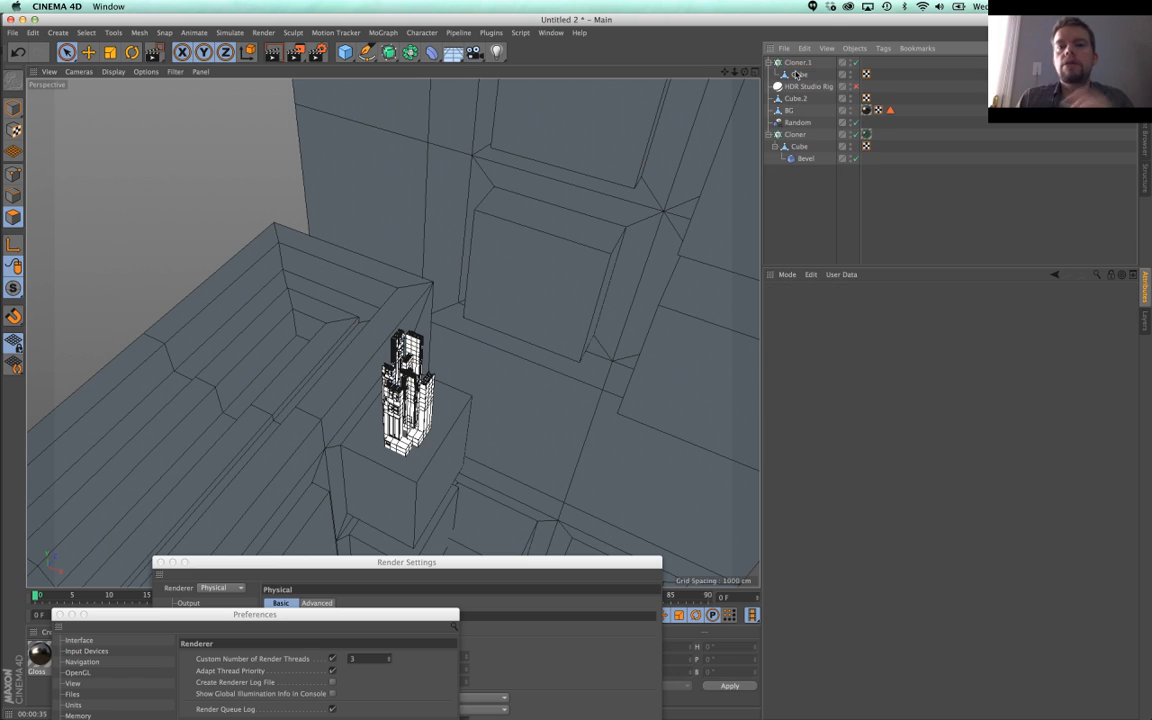
Step: Set Cloner.1 to Object mode, with BG as its object and the Polygon Selection tag as its selection
{"action": "left_click", "coordinate": [796, 75]}
{"action": "left_click", "coordinate": [793, 63]}
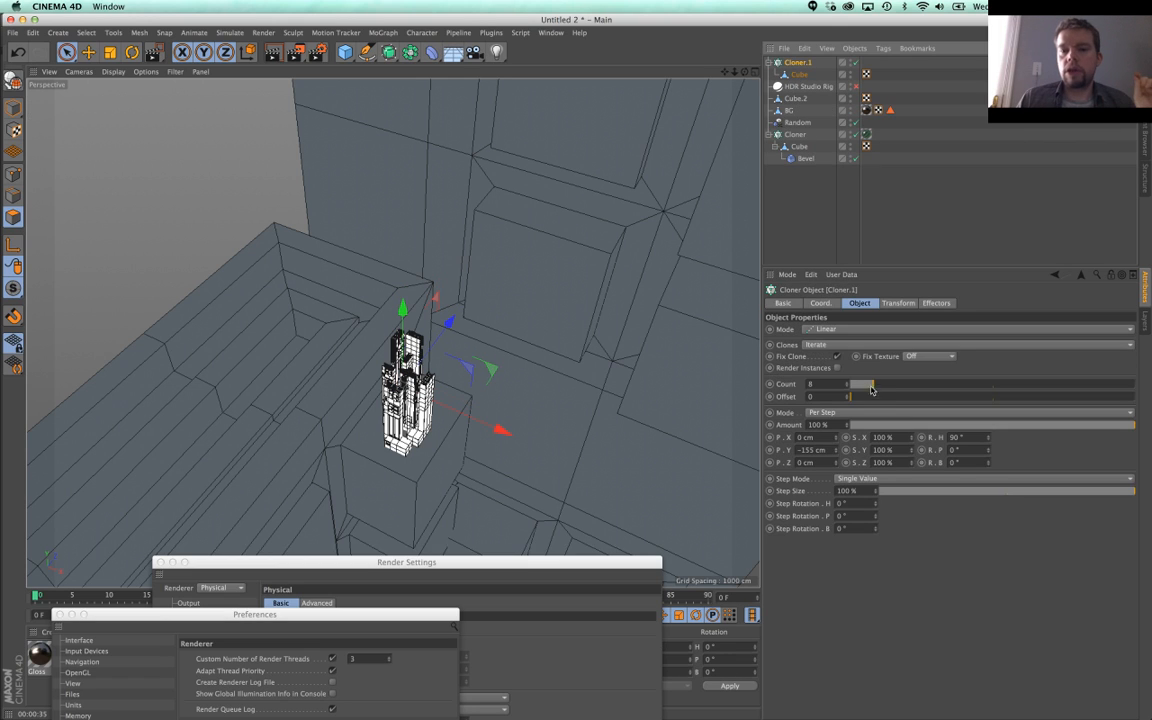
{"action": "left_click", "coordinate": [830, 329]}
{"action": "left_click", "coordinate": [835, 342]}
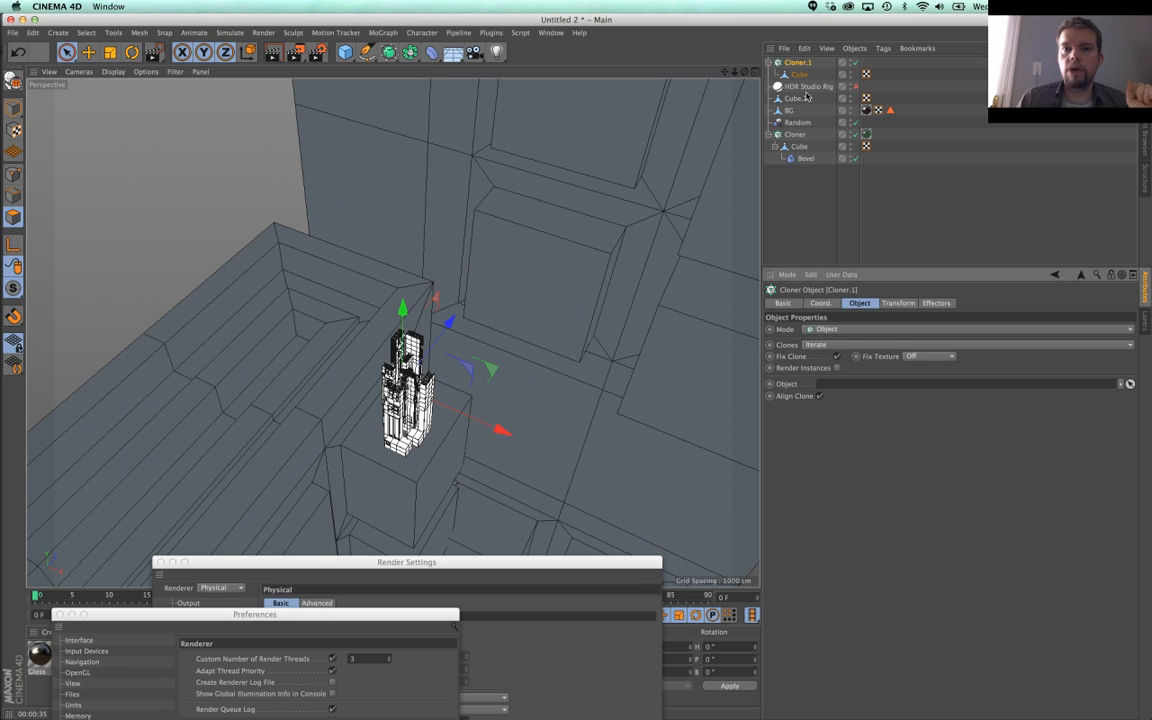
{"action": "left_click_drag", "start_coordinate": [789, 113], "coordinate": [864, 385]}
{"action": "left_click_drag", "start_coordinate": [889, 110], "coordinate": [940, 439]}
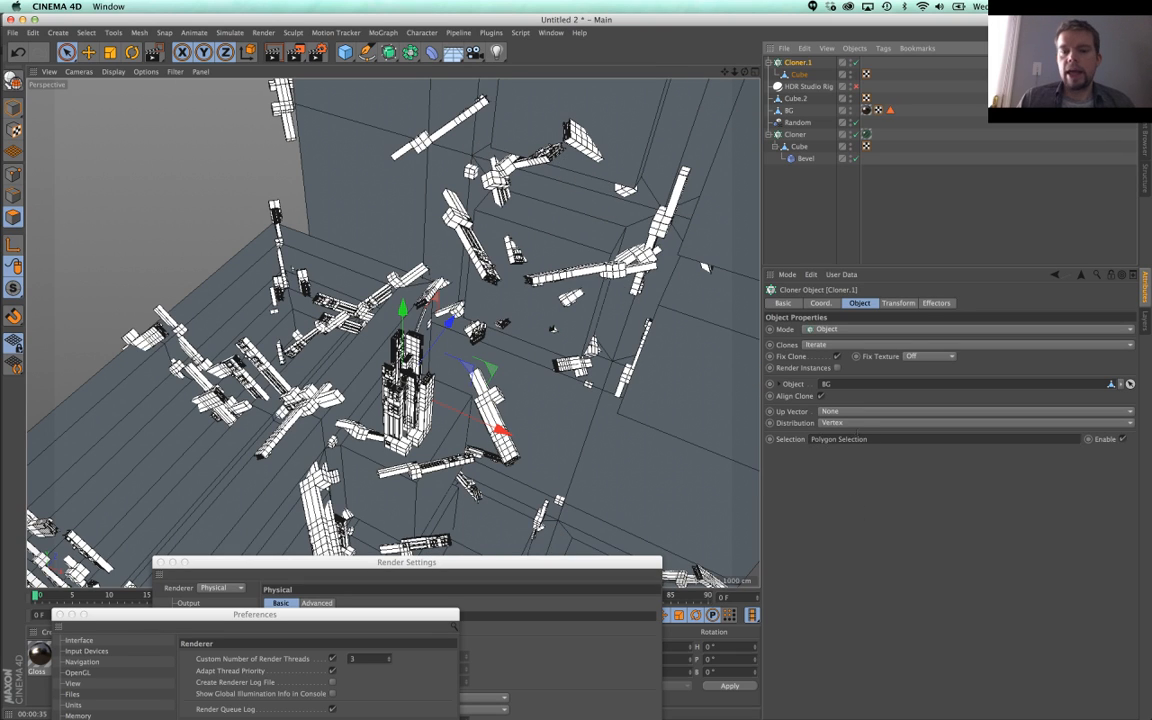
Step: Distribute Cloner.1's clones over the Surface with a count of 100
{"action": "left_click", "coordinate": [847, 424]}
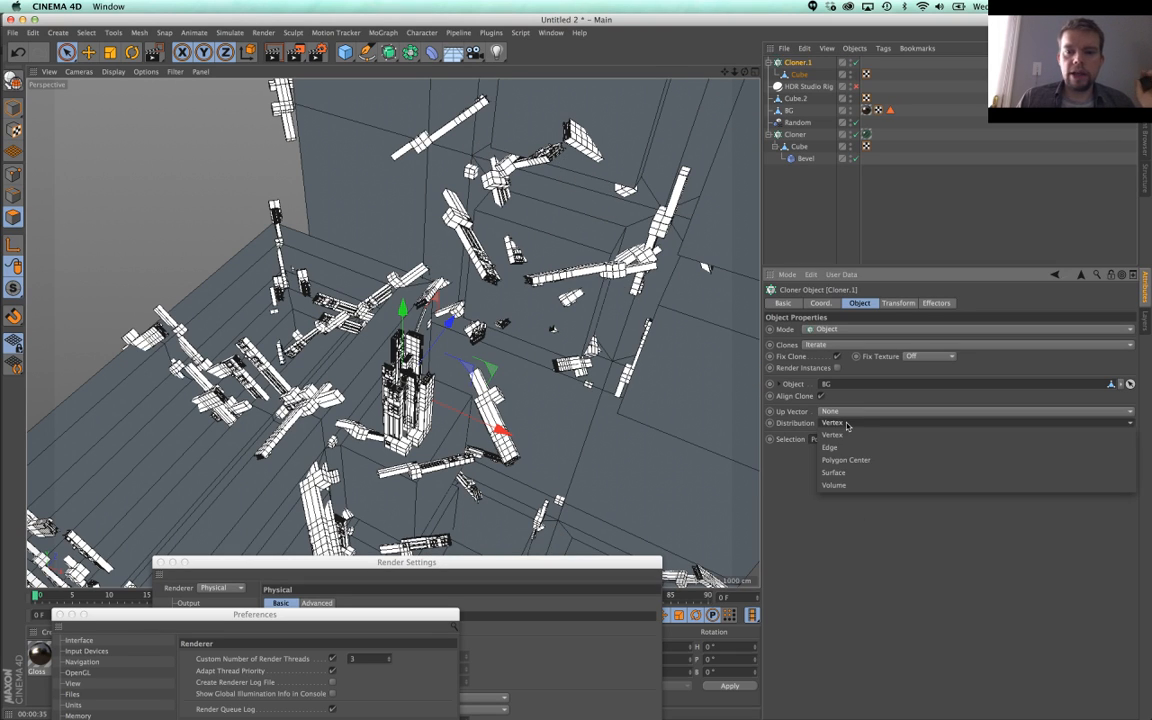
{"action": "left_click", "coordinate": [857, 473]}
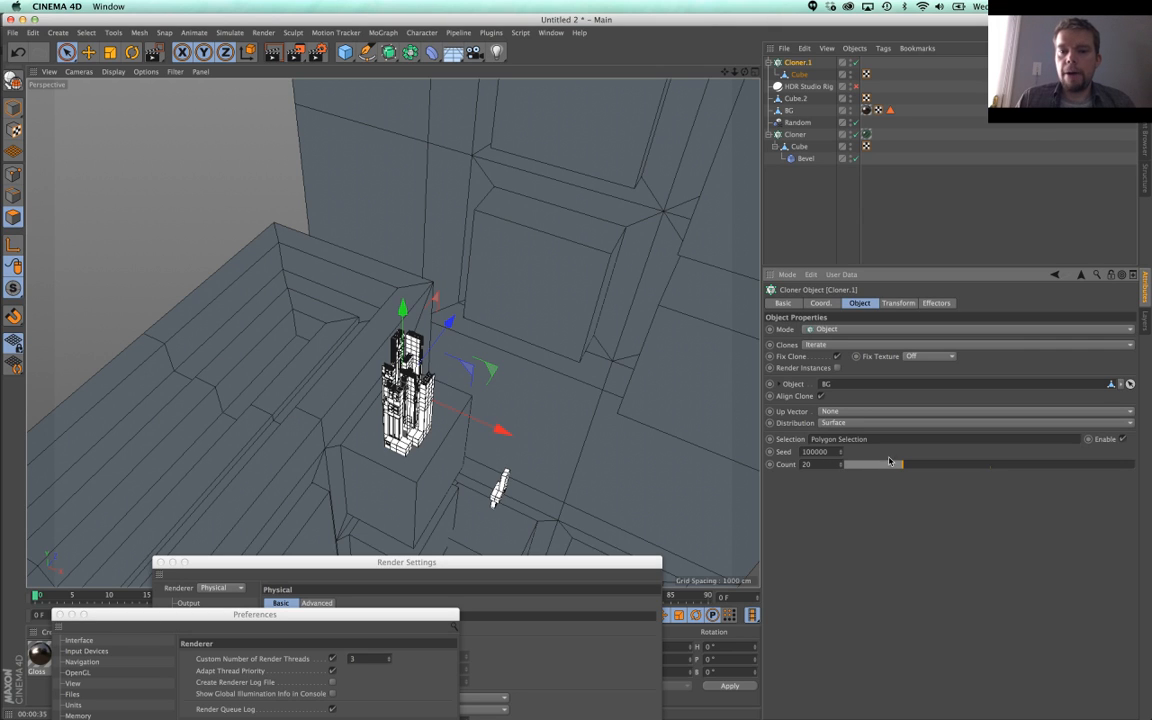
{"action": "left_click_drag", "start_coordinate": [897, 466], "coordinate": [1134, 466]}
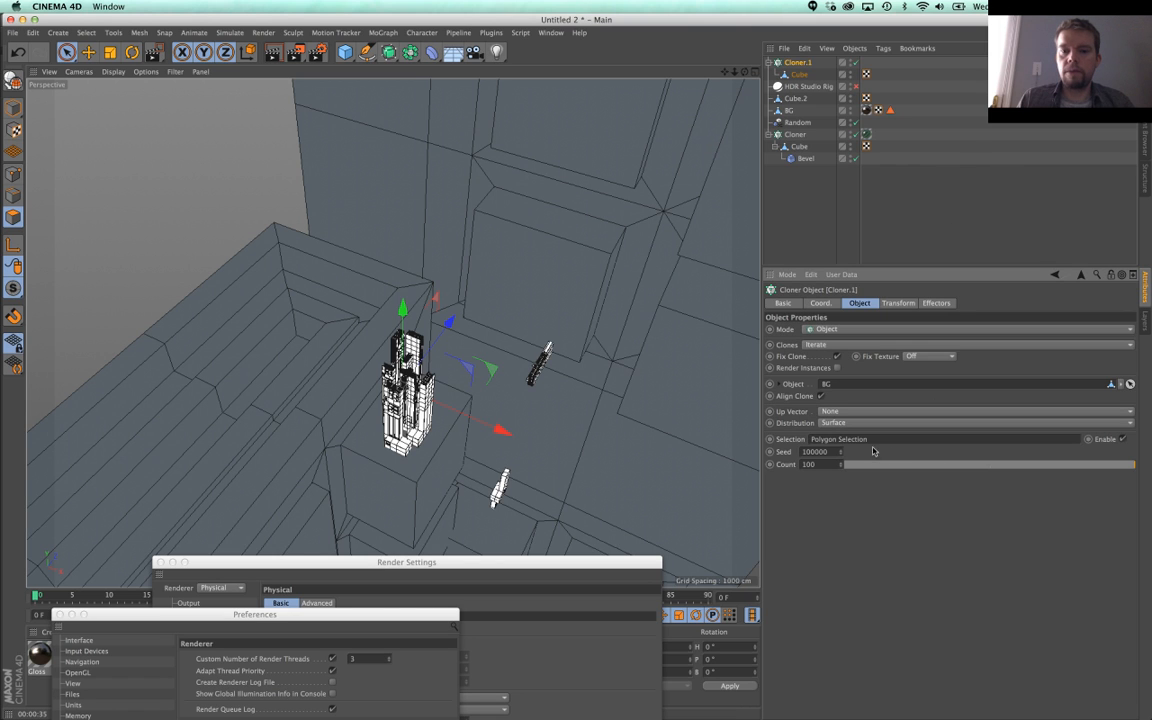
Step: Check the cloned Cube and BG's stored polygon selection against where the clones appear, and return to Cloner.1's settings
{"action": "left_click_drag", "start_coordinate": [527, 342], "coordinate": [600, 285], "text": "alt"}
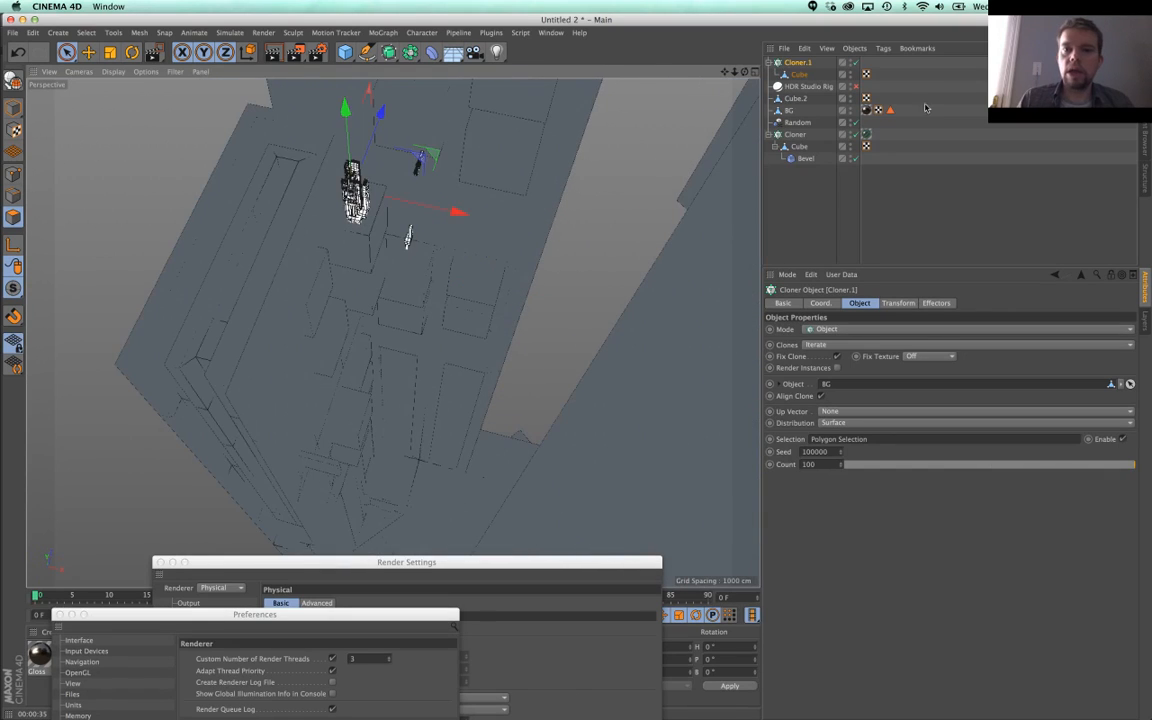
{"action": "left_click", "coordinate": [799, 74]}
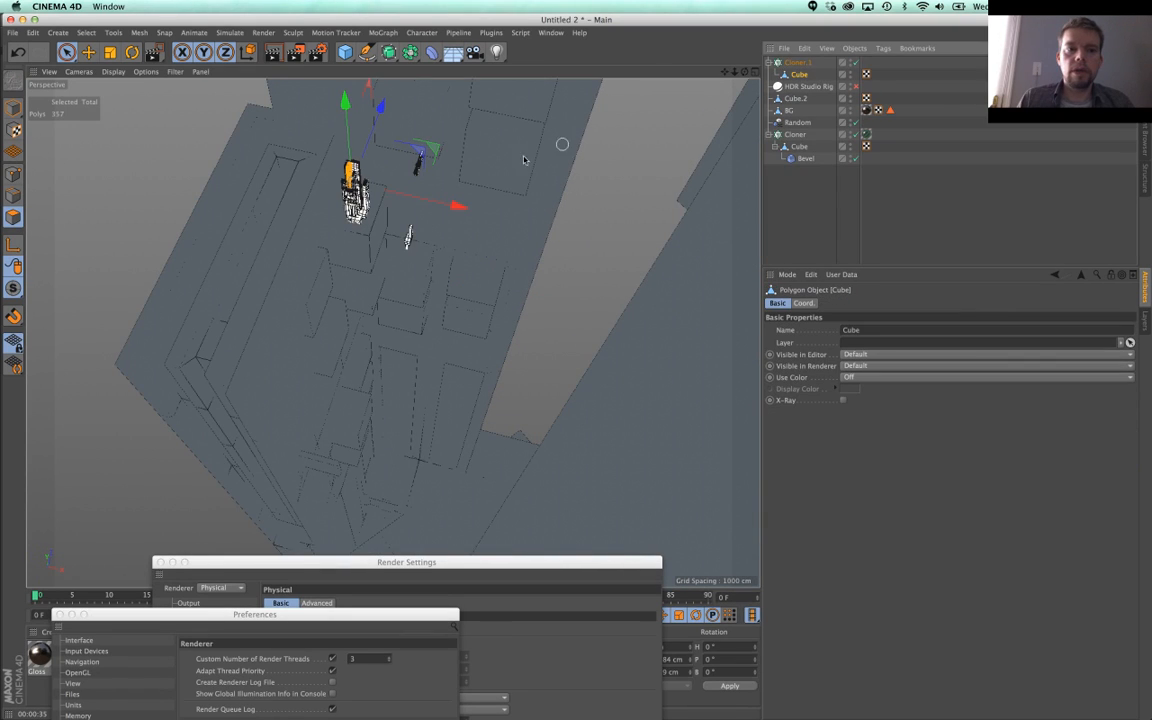
{"action": "left_click", "coordinate": [12, 110]}
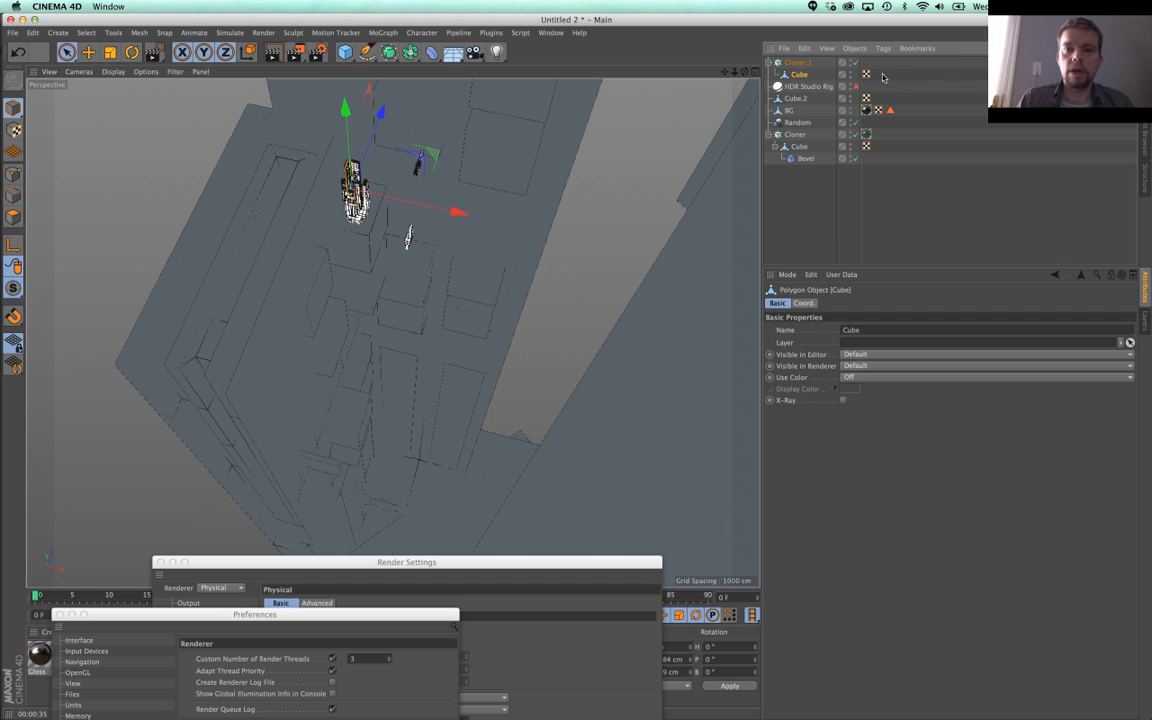
{"action": "left_click", "coordinate": [805, 86]}
{"action": "left_click", "coordinate": [790, 110]}
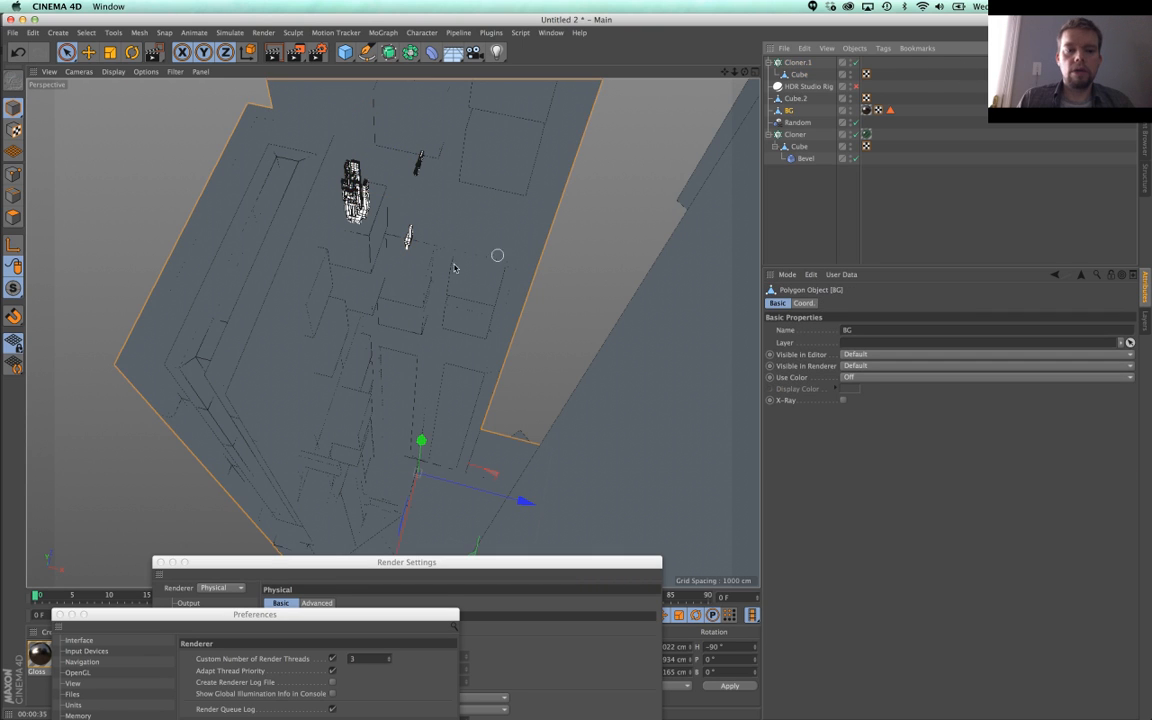
{"action": "left_click_drag", "start_coordinate": [454, 267], "coordinate": [453, 260], "text": "alt"}
{"action": "left_click", "coordinate": [890, 111]}
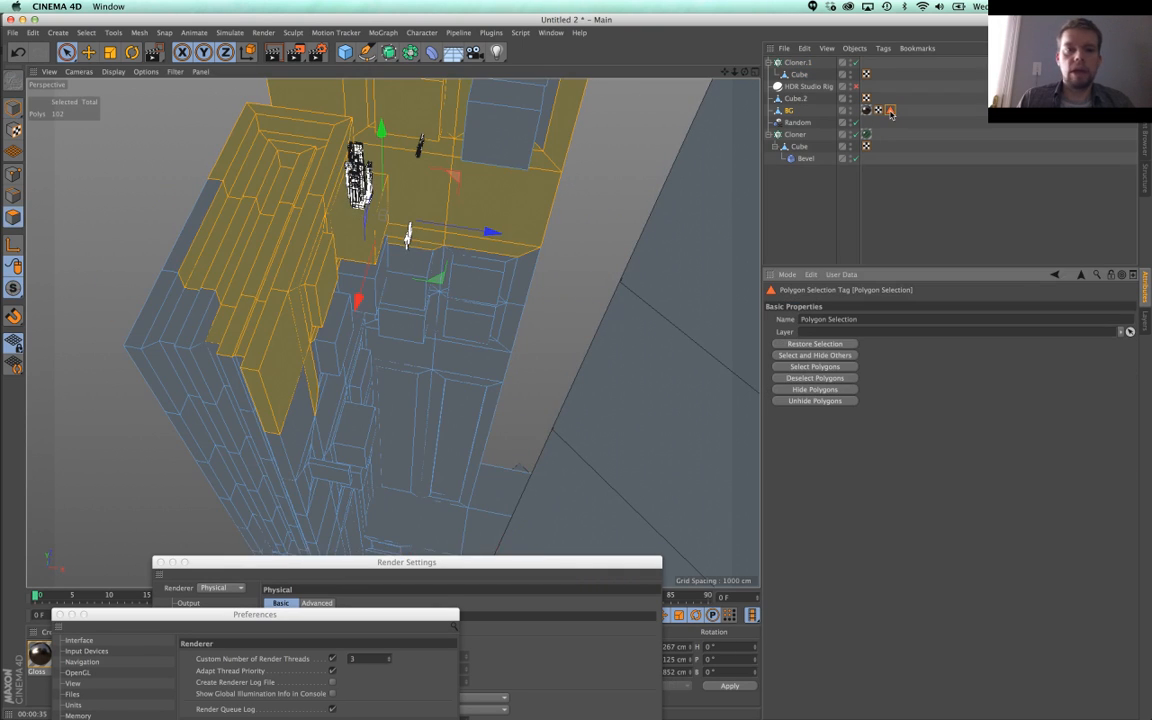
{"action": "left_click", "coordinate": [796, 62]}
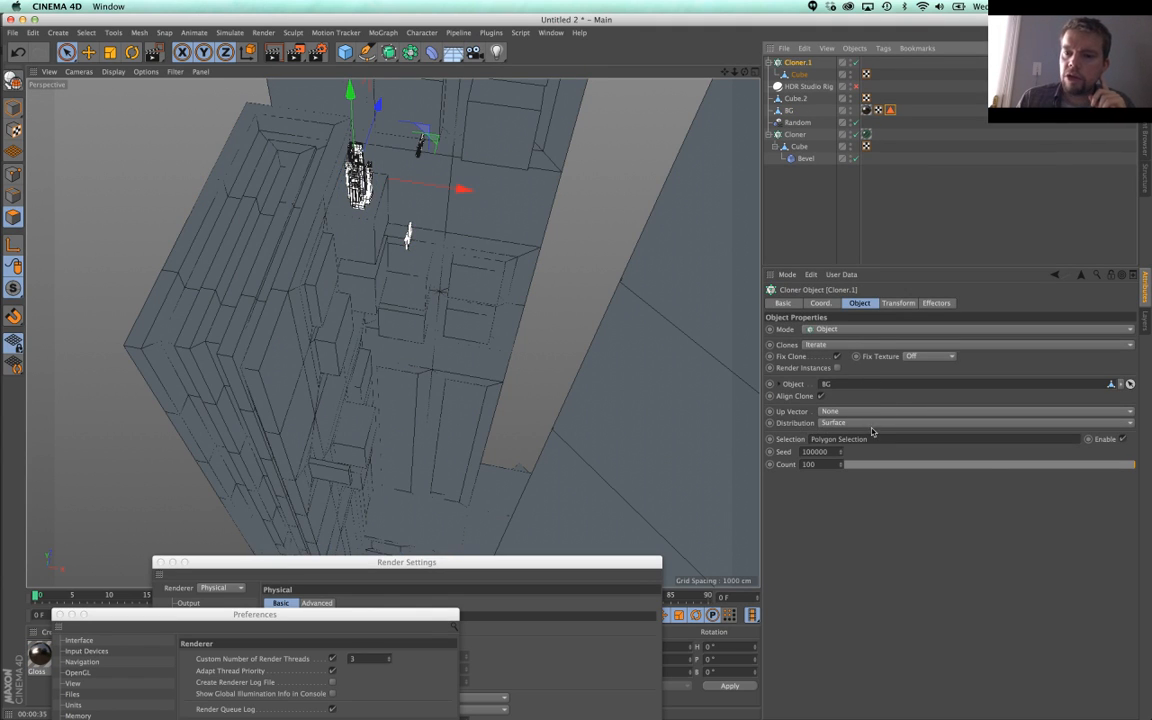
Step: Raise Cloner.1's clone count to 8384 to fill the selected BG faces with towers
{"action": "left_click_drag", "start_coordinate": [842, 466], "coordinate": [900, 466]}
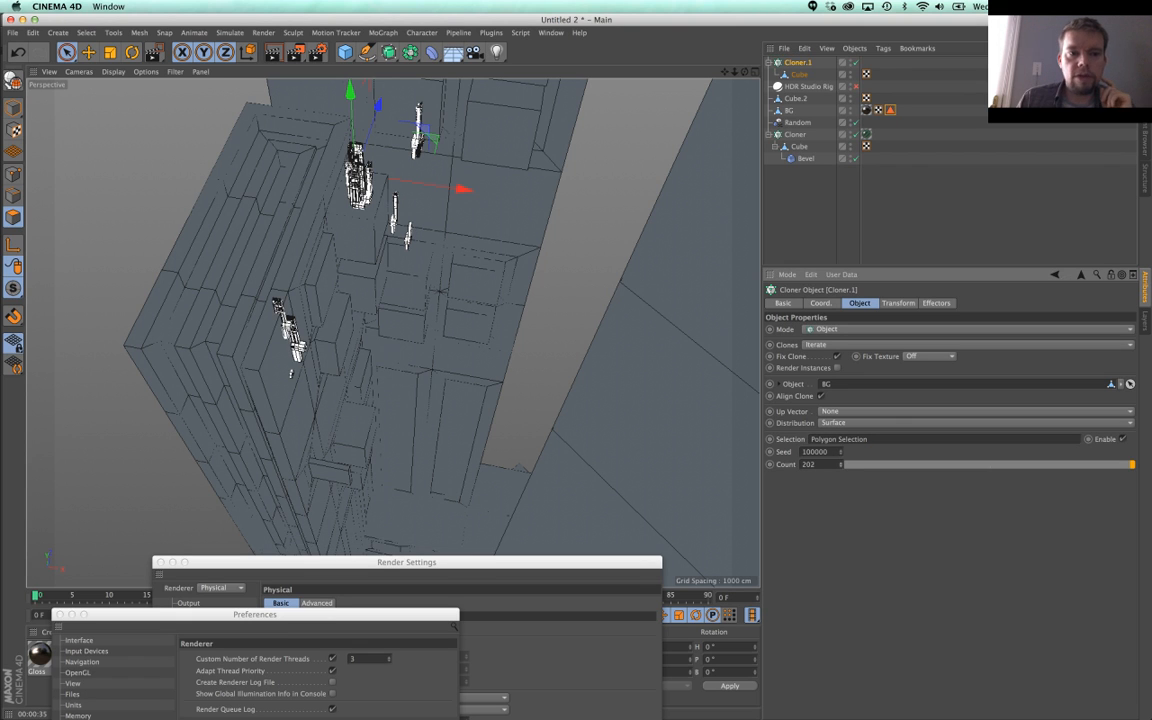
{"action": "mouse_move", "coordinate": [272, 264]}
{"action": "left_mouse_down", "text": "alt"}
{"action": "mouse_move", "coordinate": [435, 190]}
{"action": "mouse_move", "coordinate": [325, 305]}
{"action": "mouse_move", "coordinate": [285, 264]}
{"action": "left_mouse_up", "text": "alt"}
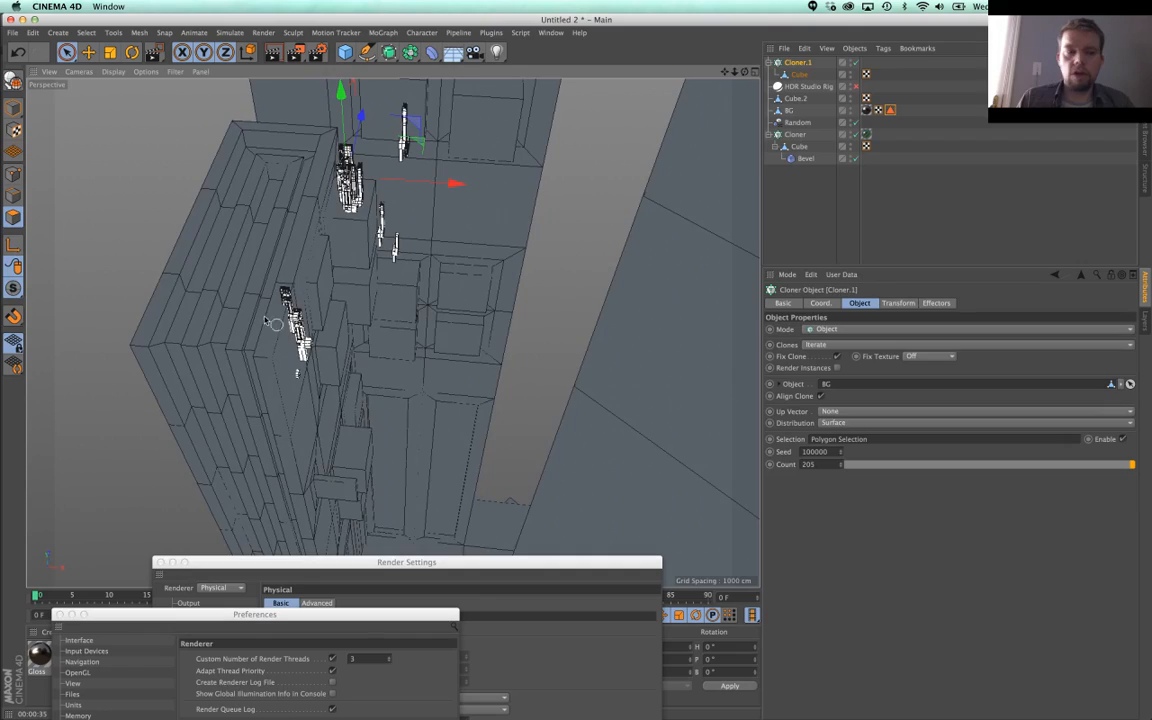
{"action": "mouse_move", "coordinate": [268, 318]}
{"action": "left_mouse_down", "text": "alt"}
{"action": "mouse_move", "coordinate": [499, 283]}
{"action": "mouse_move", "coordinate": [340, 290]}
{"action": "mouse_move", "coordinate": [468, 77]}
{"action": "mouse_move", "coordinate": [704, 251]}
{"action": "left_mouse_up", "text": "alt"}
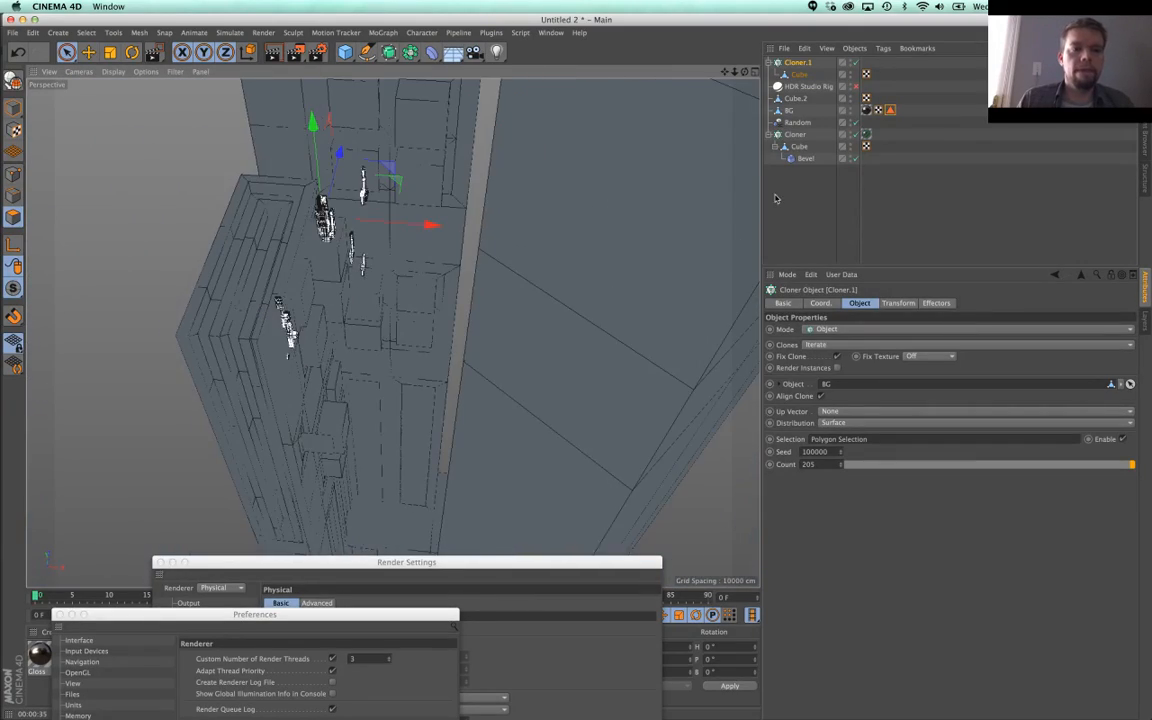
{"action": "middle_click_drag", "start_coordinate": [328, 176], "coordinate": [431, 461], "text": "alt"}
{"action": "left_click_drag", "start_coordinate": [431, 461], "coordinate": [532, 375], "text": "alt"}
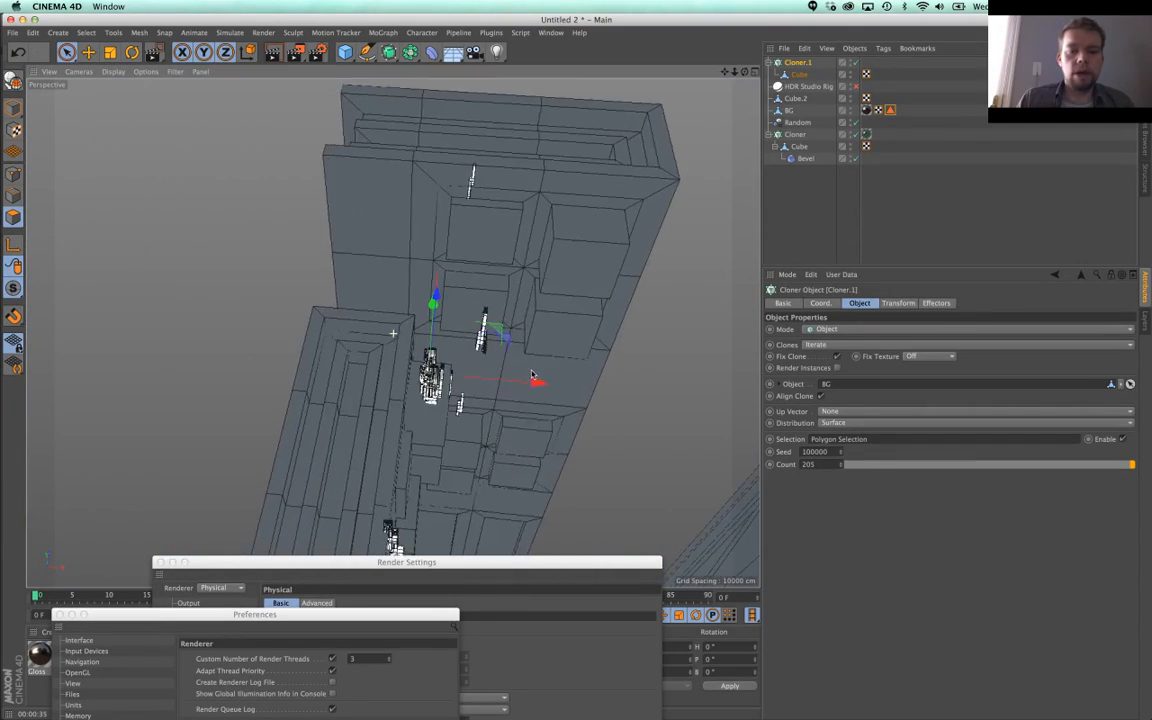
{"action": "right_click_drag", "start_coordinate": [461, 408], "coordinate": [503, 398], "text": "alt"}
{"action": "left_click_drag", "start_coordinate": [491, 395], "coordinate": [482, 405], "text": "alt"}
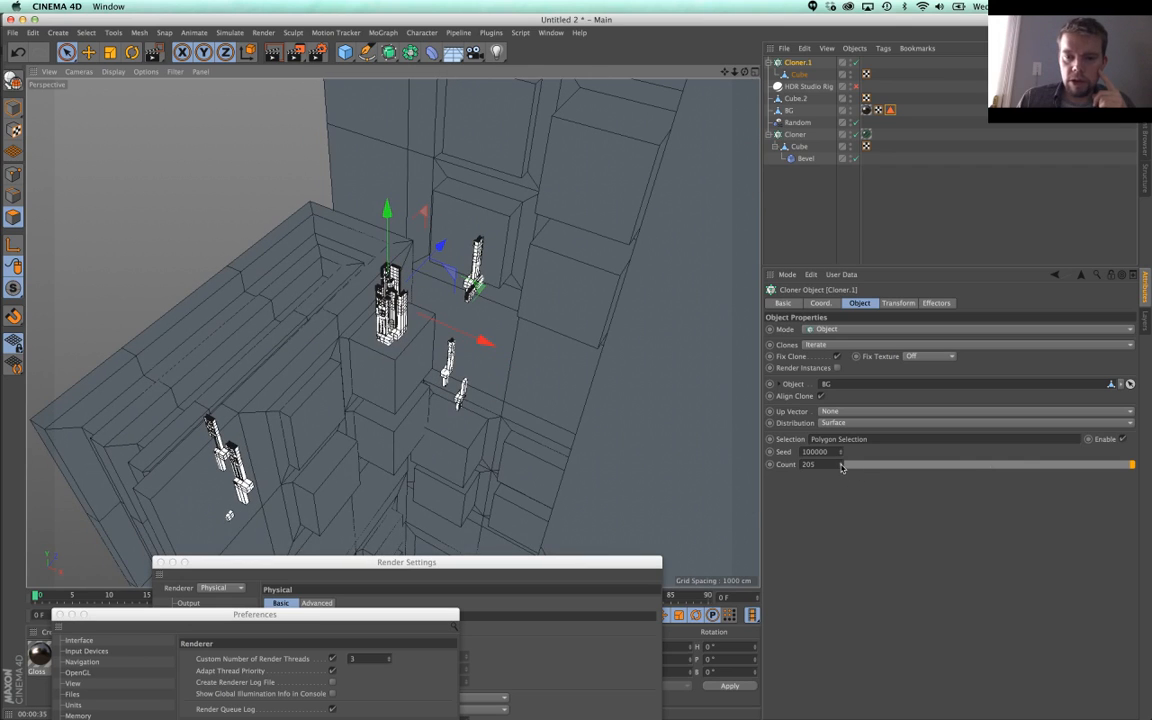
{"action": "left_click_drag", "start_coordinate": [841, 466], "coordinate": [850, 420]}
{"action": "mouse_move", "coordinate": [841, 464]}
{"action": "left_mouse_down"}
{"action": "mouse_move", "coordinate": [841, 350]}
{"action": "mouse_move", "coordinate": [838, 478]}
{"action": "left_mouse_up"}
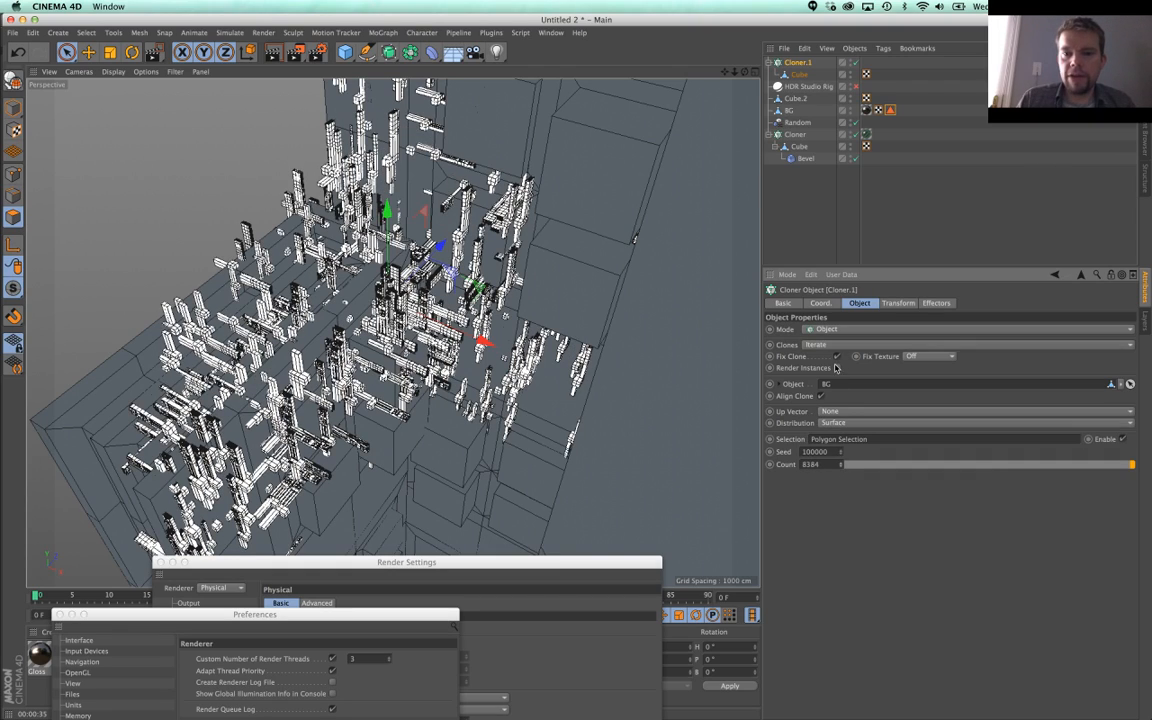
Step: Inspect the clones spread over BG and review Cloner.1's transform settings, the Random effector and BG's polygon selection tag
{"action": "left_click_drag", "start_coordinate": [322, 349], "coordinate": [300, 362], "text": "alt"}
{"action": "right_click_drag", "start_coordinate": [322, 349], "coordinate": [439, 324], "text": "alt"}
{"action": "mouse_move", "coordinate": [439, 324]}
{"action": "left_mouse_down", "text": "alt"}
{"action": "mouse_move", "coordinate": [475, 300]}
{"action": "mouse_move", "coordinate": [420, 336]}
{"action": "left_mouse_up", "text": "alt"}
{"action": "left_click", "coordinate": [898, 303]}
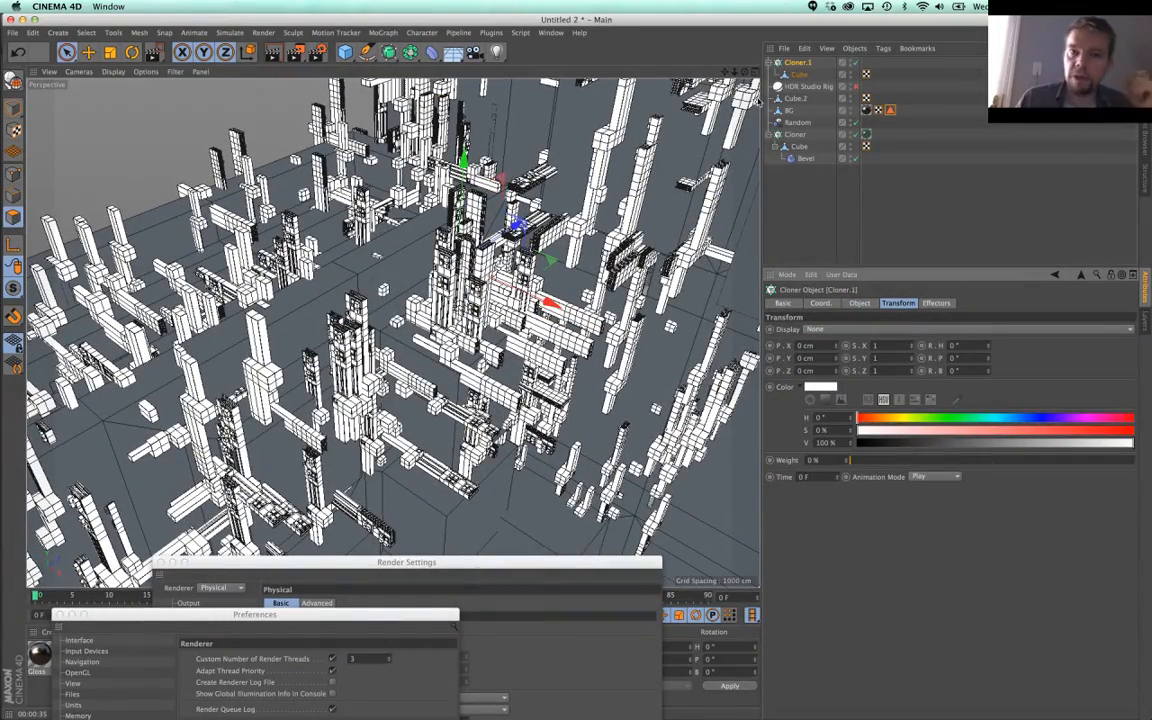
{"action": "right_click_drag", "start_coordinate": [547, 274], "coordinate": [480, 255], "text": "alt"}
{"action": "left_click_drag", "start_coordinate": [480, 255], "coordinate": [465, 250], "text": "alt"}
{"action": "middle_click_drag", "start_coordinate": [443, 271], "coordinate": [351, 332], "text": "alt"}
{"action": "right_click_drag", "start_coordinate": [408, 320], "coordinate": [495, 300], "text": "alt"}
{"action": "left_click", "coordinate": [796, 121]}
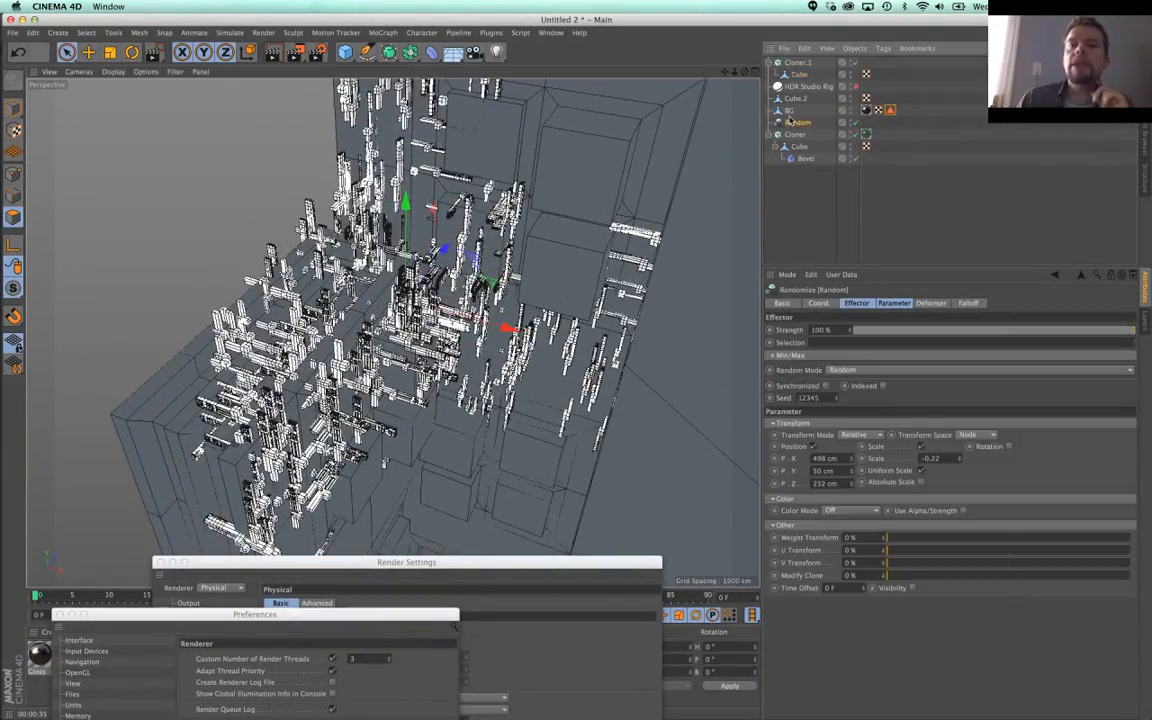
{"action": "left_click", "coordinate": [812, 110]}
{"action": "left_click", "coordinate": [890, 110]}
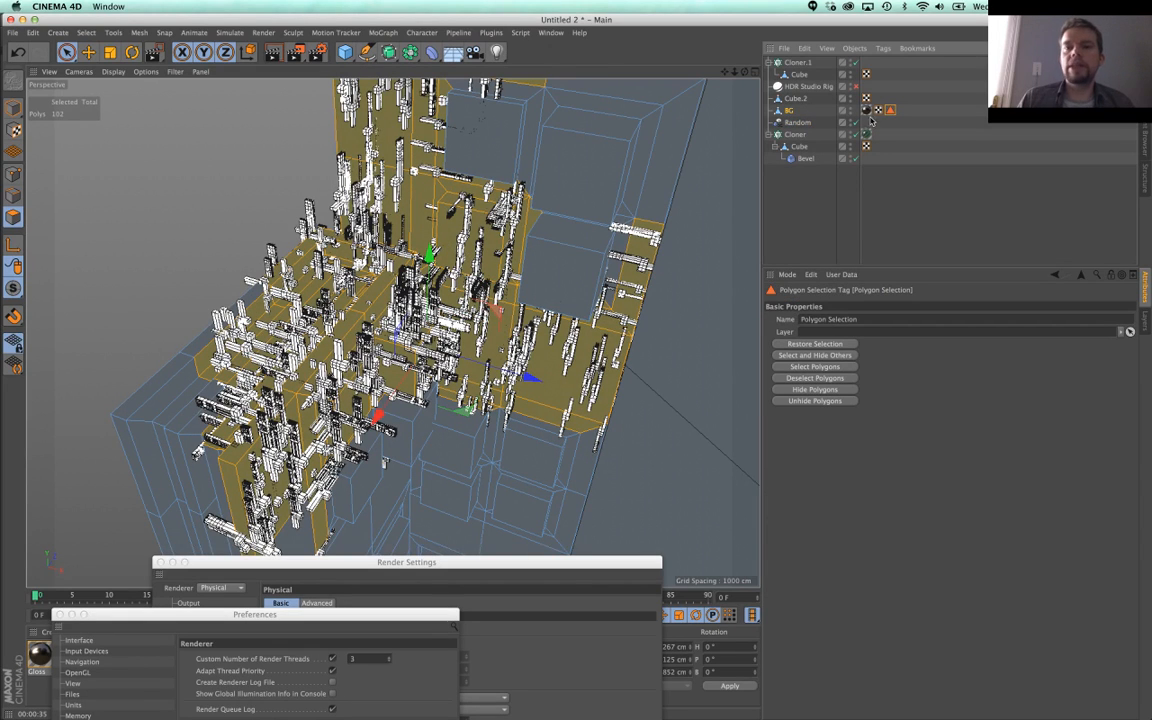
Step: Move BG to the start of the object hierarchy and delete its polygon selection tag
{"action": "left_click", "coordinate": [798, 62]}
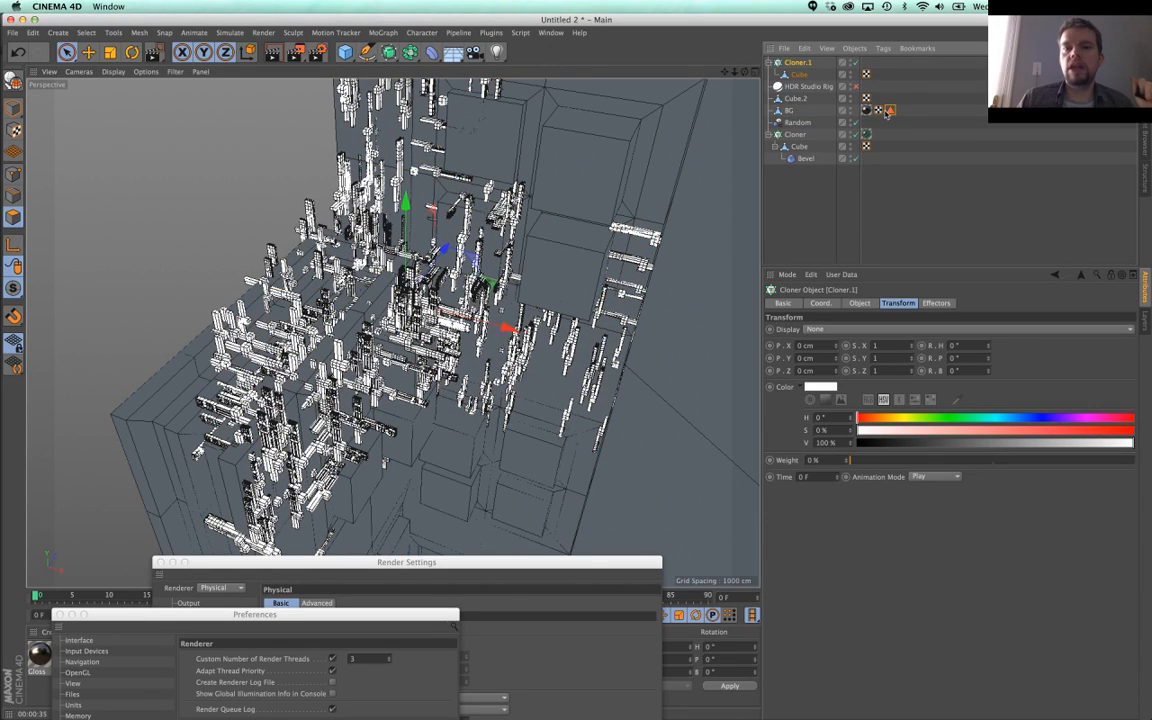
{"action": "left_click_drag", "start_coordinate": [790, 74], "coordinate": [790, 62]}
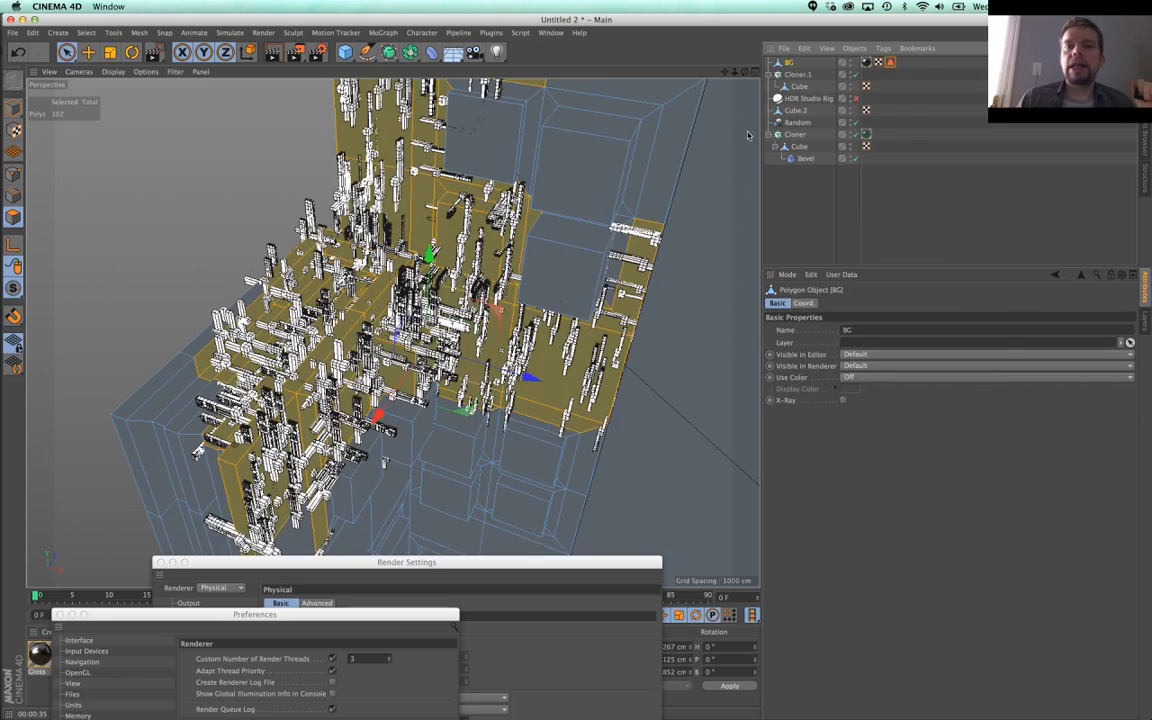
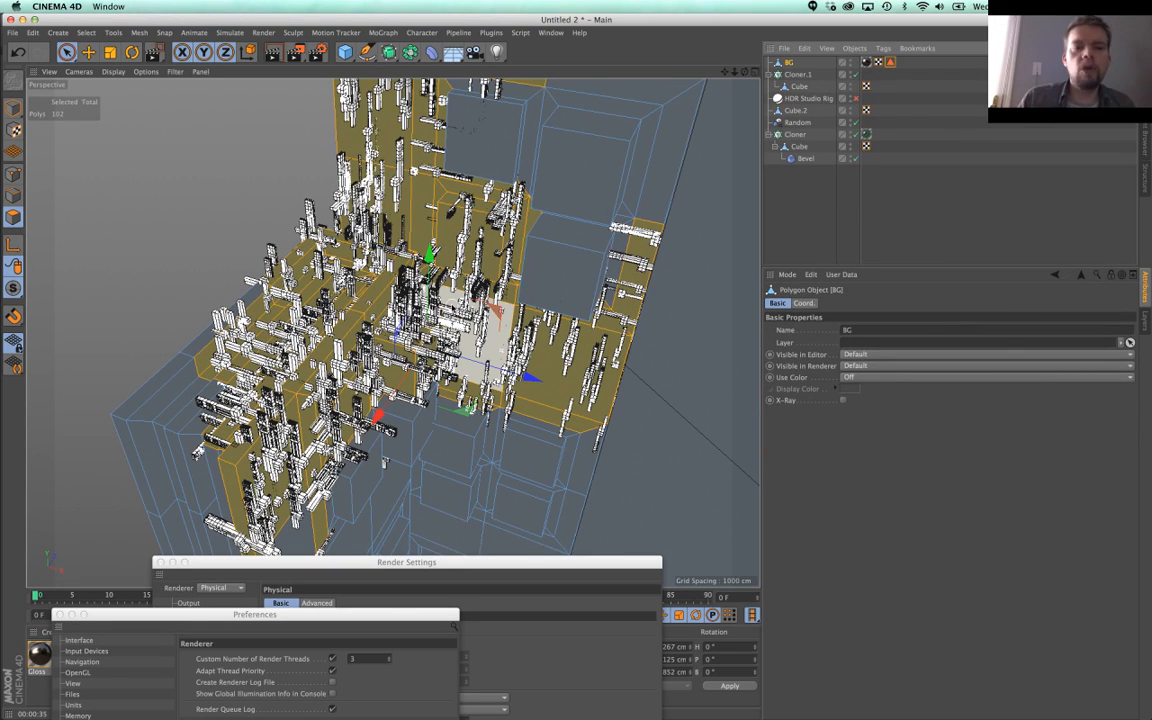
{"action": "left_click", "coordinate": [890, 63]}
{"action": "key", "text": "Delete"}
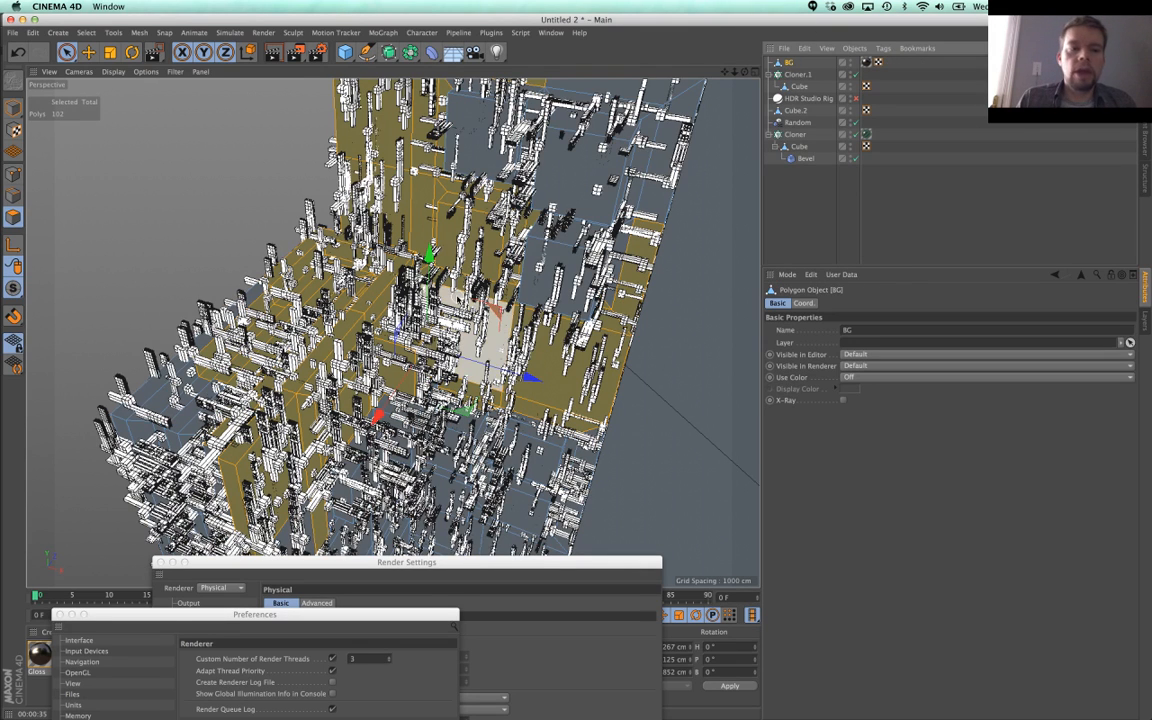
Step: Split BG's selected polygons into a separate object and rename it BG Clone
{"action": "key", "text": "u"}
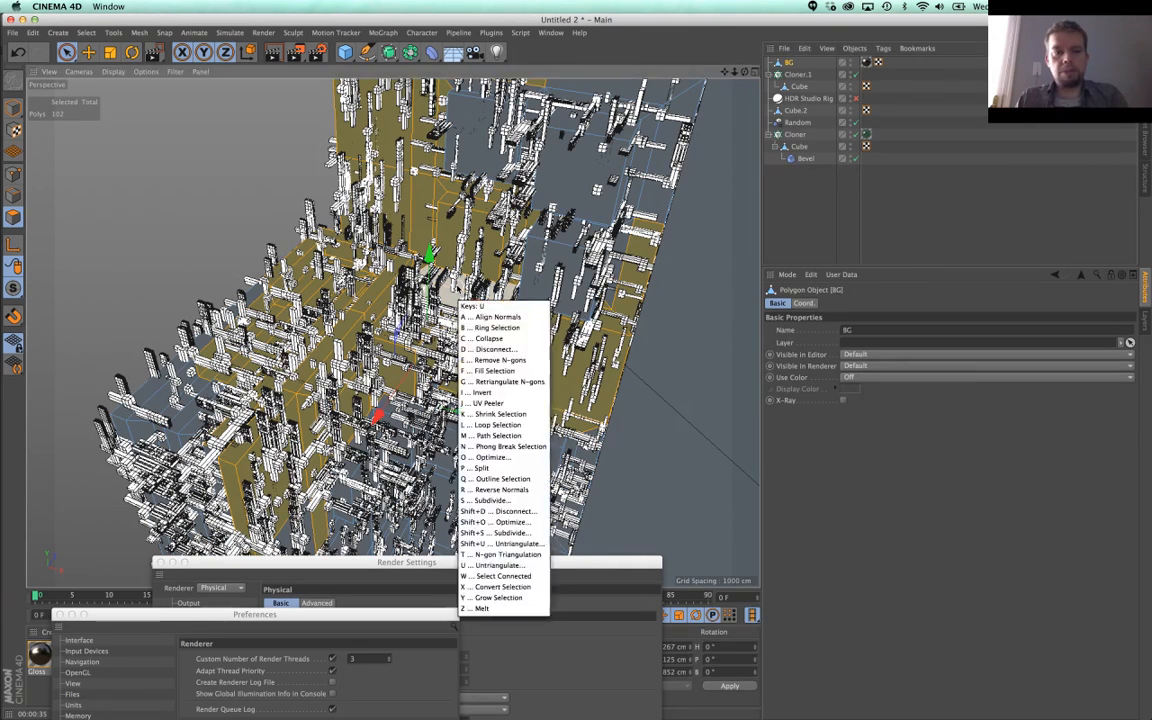
{"action": "key", "text": "p"}
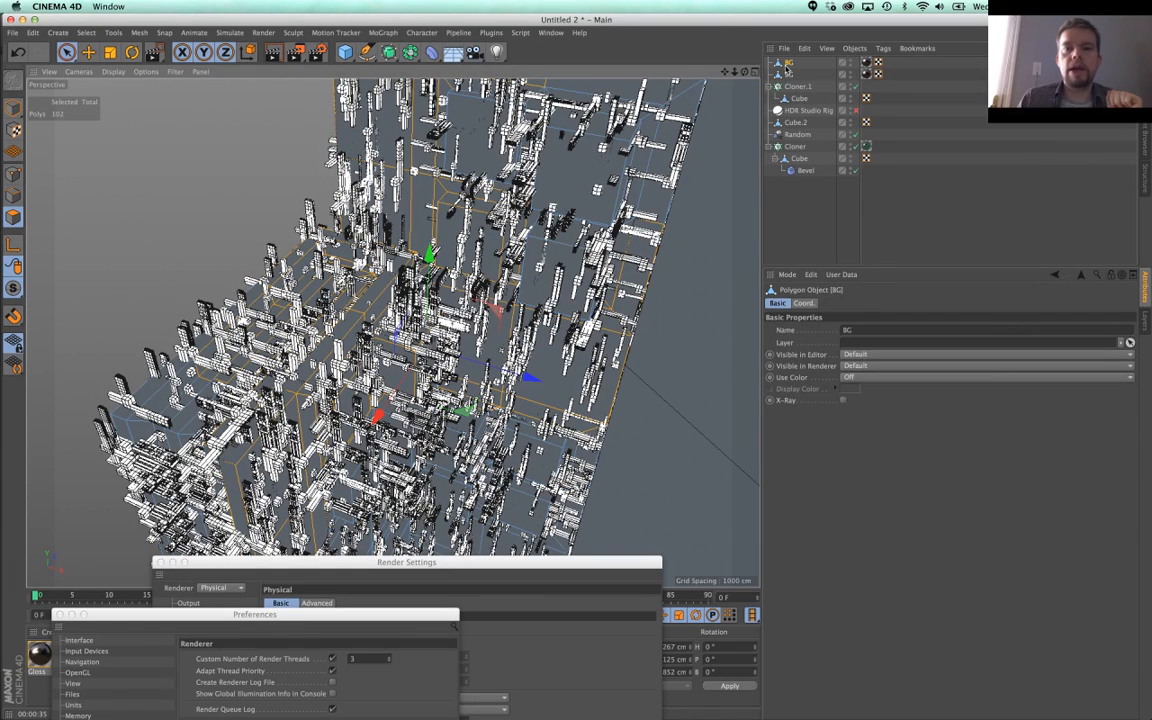
{"action": "left_click", "coordinate": [748, 132]}
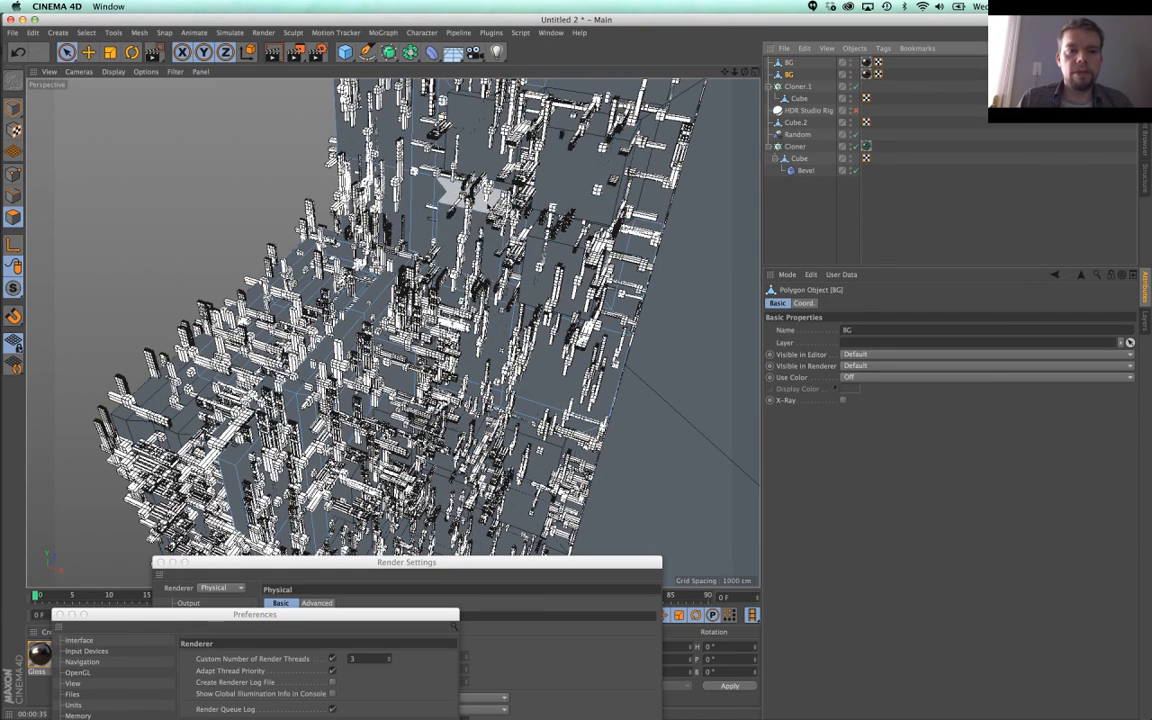
{"action": "left_click", "coordinate": [465, 238]}
{"action": "key", "text": "u"}
{"action": "key", "text": "w"}
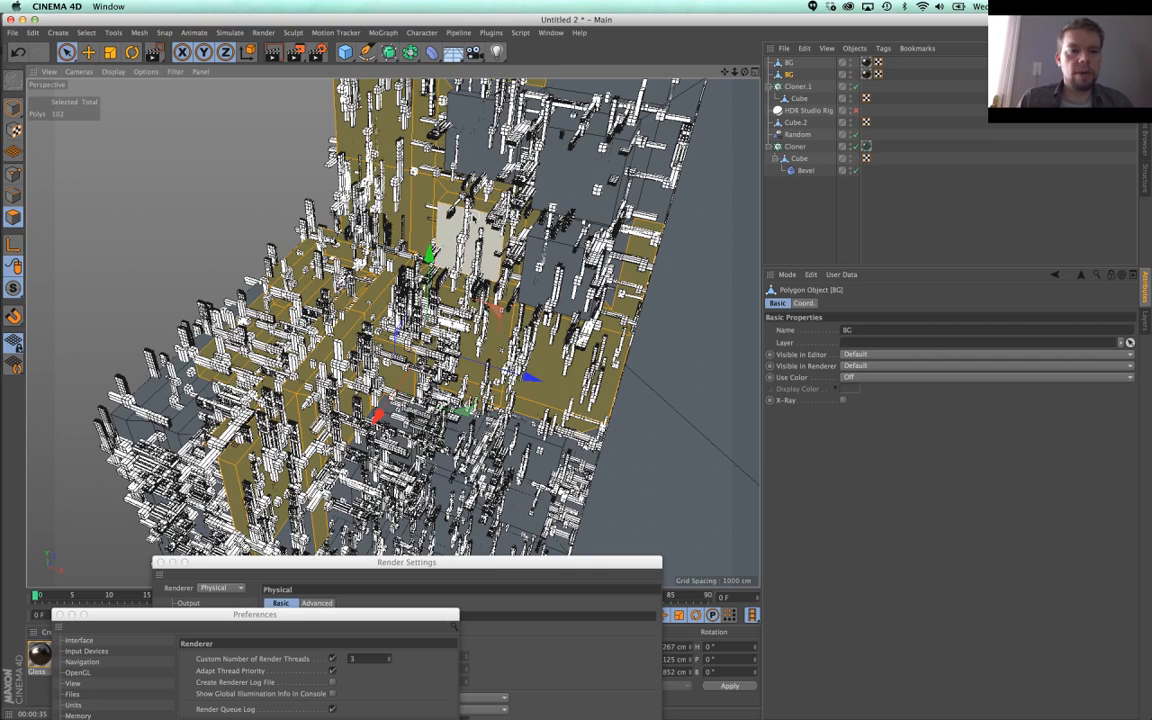
{"action": "double_click", "coordinate": [791, 76]}
{"action": "left_click", "coordinate": [800, 78]}
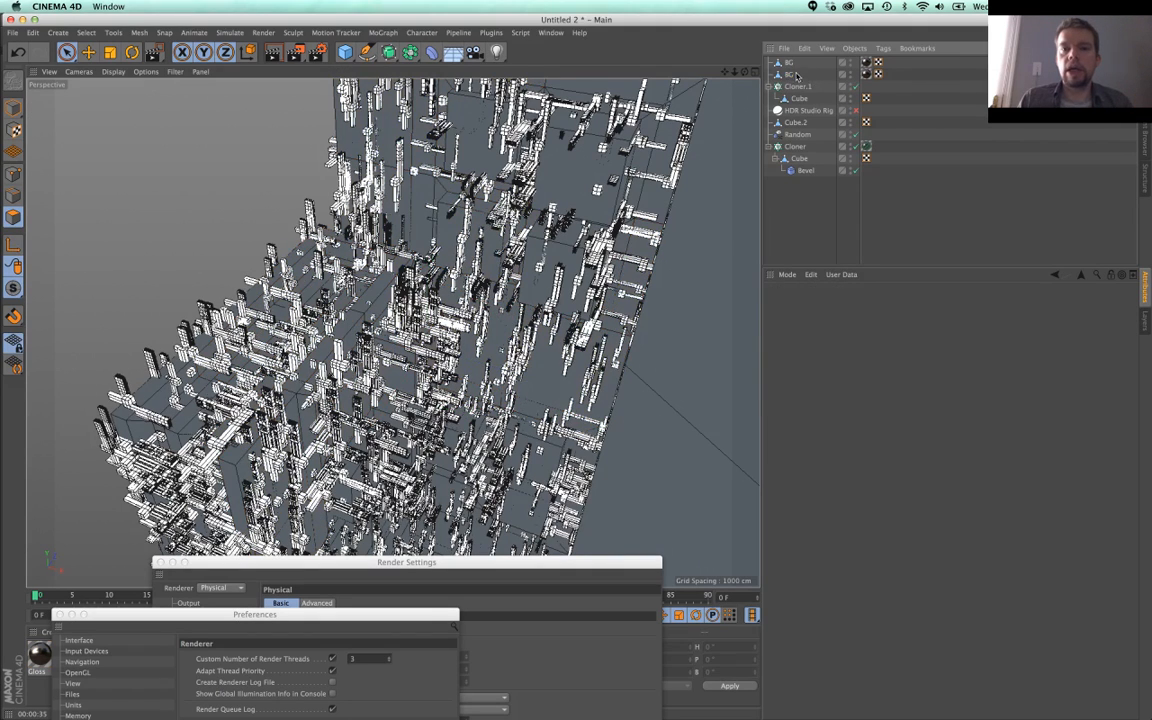
{"action": "double_click", "coordinate": [791, 75]}
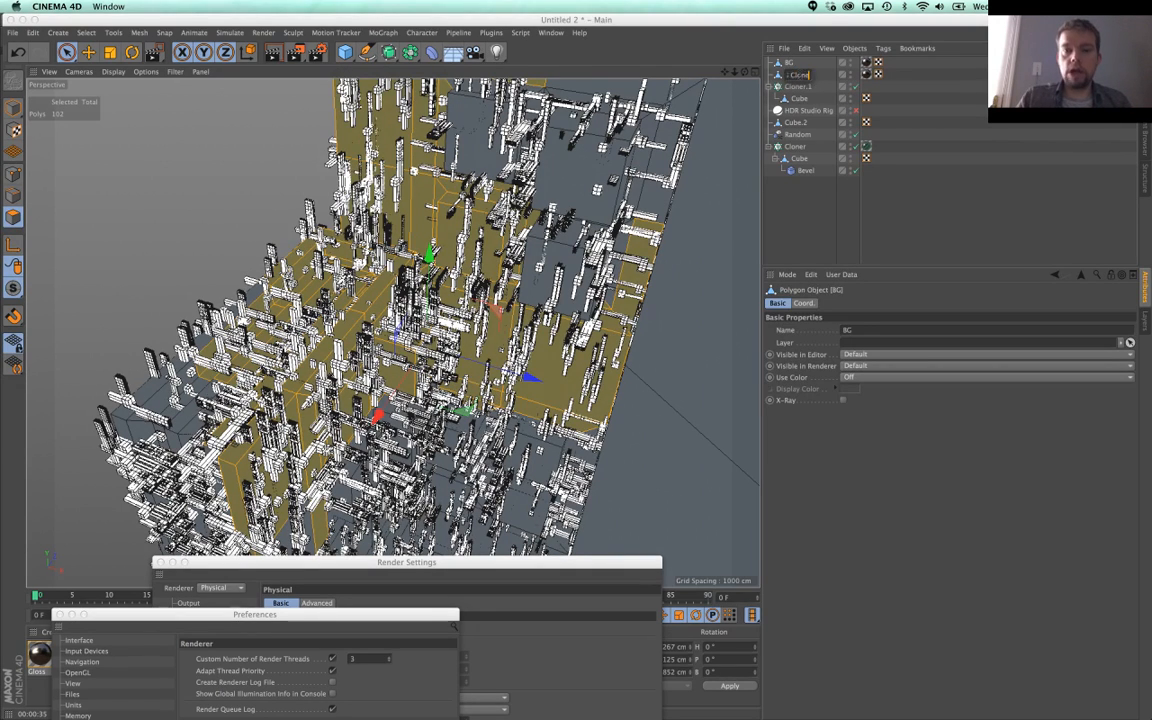
{"action": "key", "text": "Return"}
Step: Set Cloner.1 to distribute onto BG Clone, with its Selection cleared and its count set to 100
{"action": "left_click", "coordinate": [797, 87]}
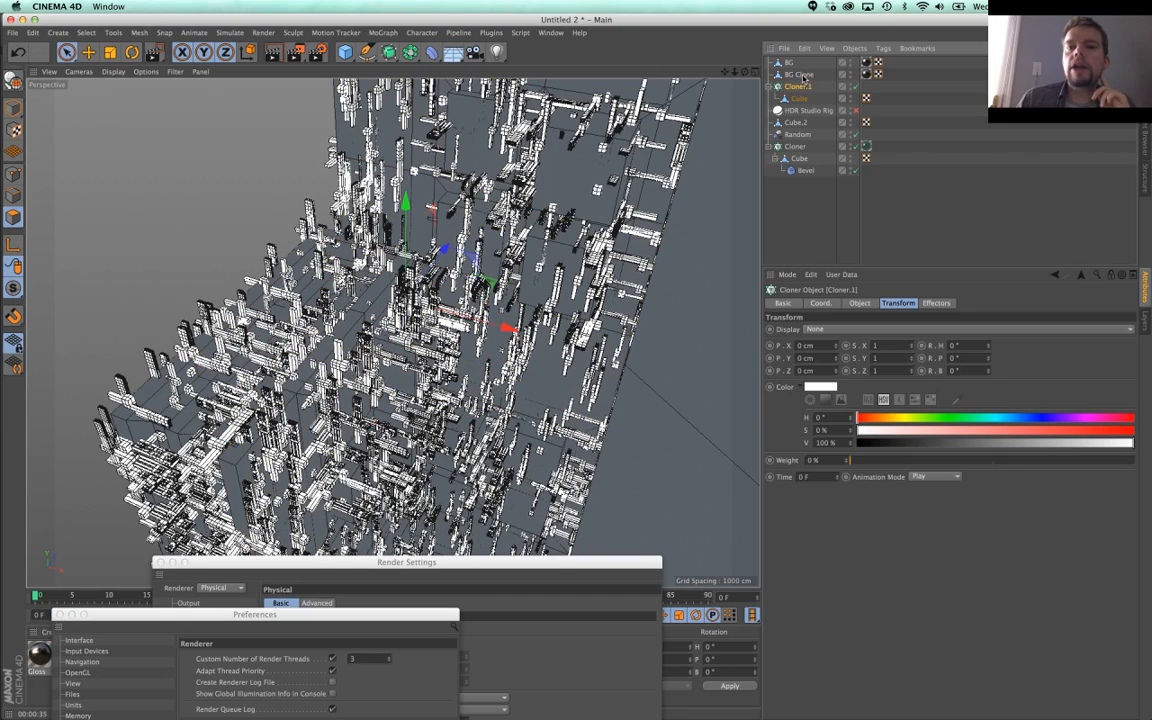
{"action": "left_click", "coordinate": [861, 303]}
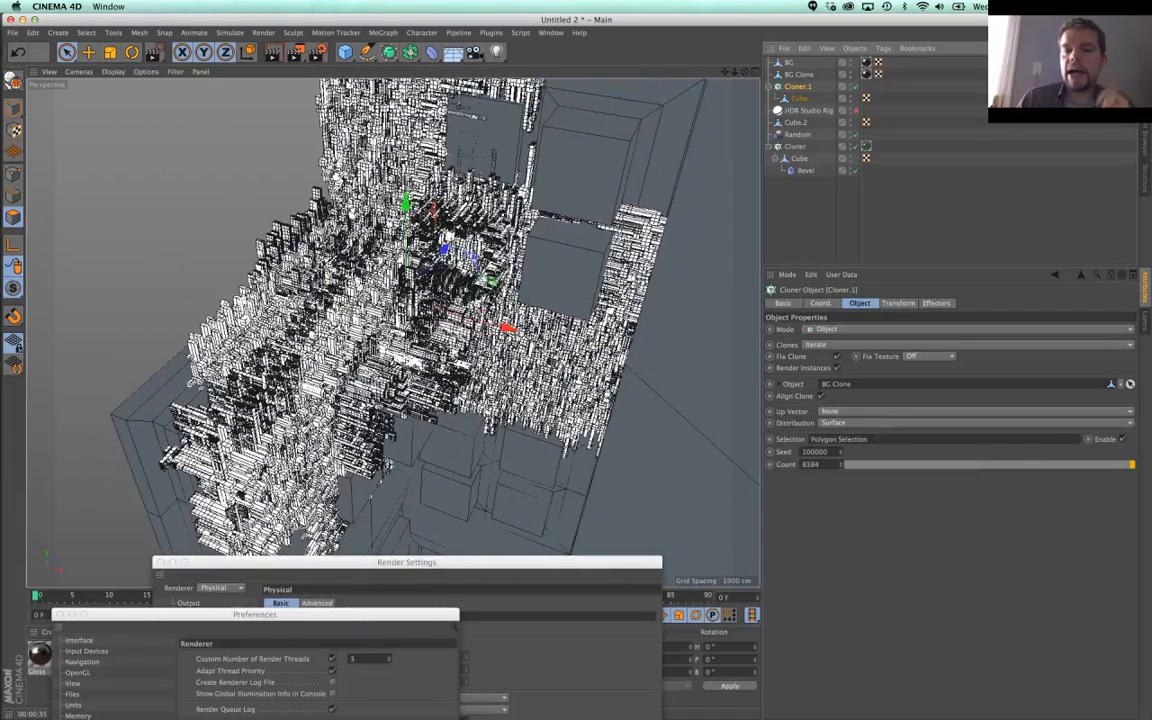
{"action": "left_click_drag", "start_coordinate": [981, 442], "coordinate": [724, 470]}
{"action": "key", "text": "BackSpace"}
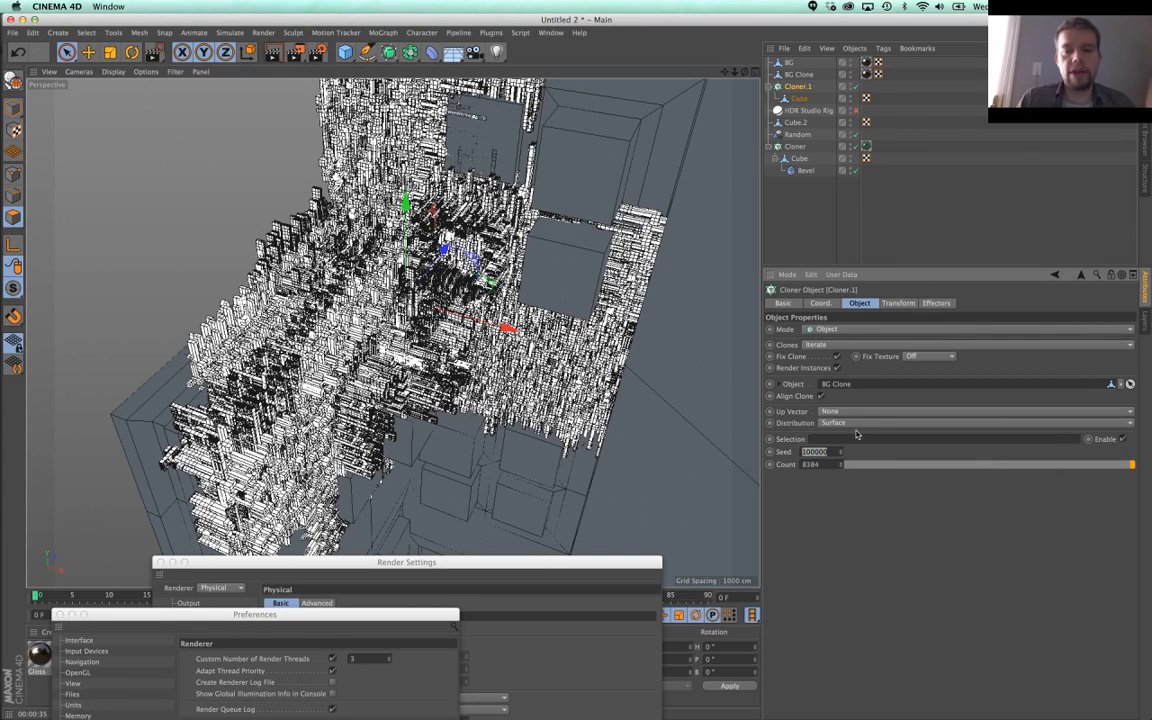
{"action": "key", "text": "Tab"}
{"action": "type", "text": "1000"}
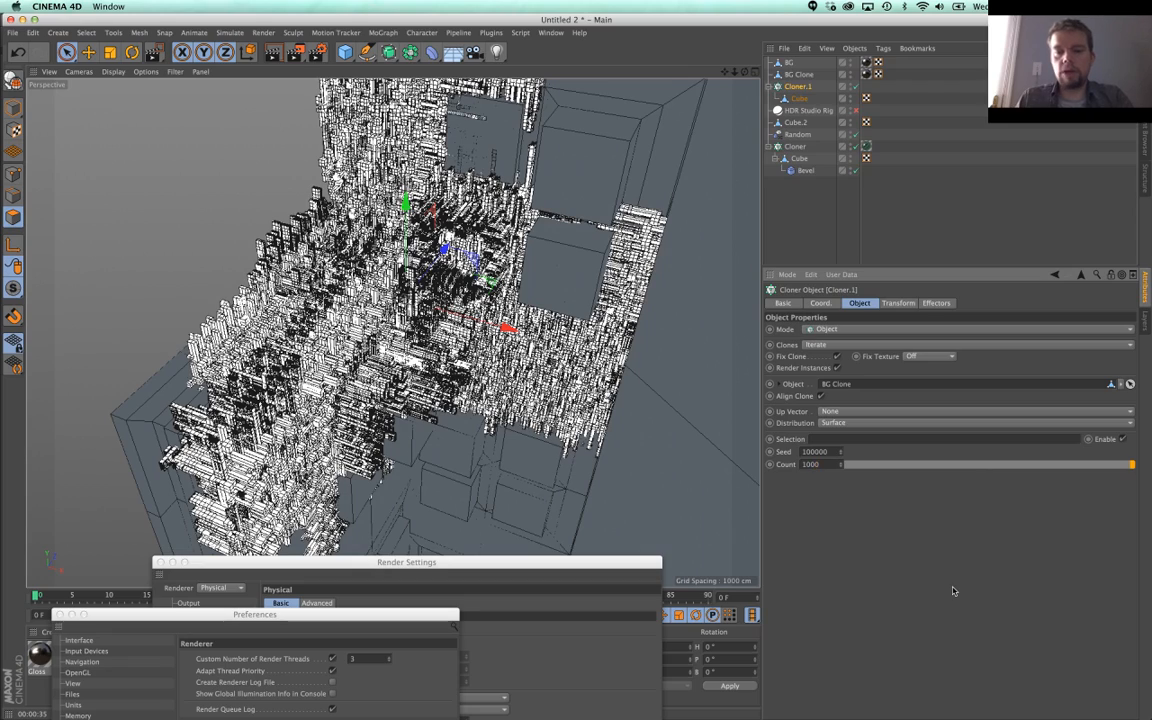
{"action": "key", "text": "Return"}
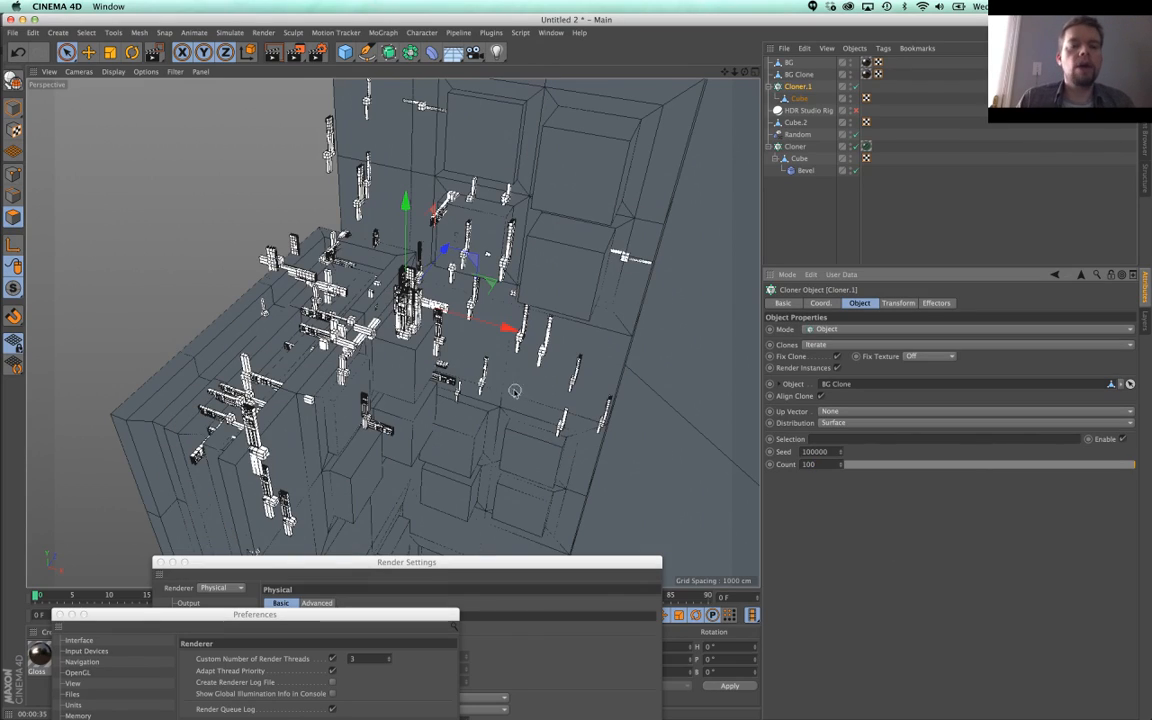
Step: Set the bank rotation in Cloner.1's Transform settings to -90° so the towers lie in another direction
{"action": "left_click_drag", "start_coordinate": [463, 352], "coordinate": [645, 367], "text": "alt"}
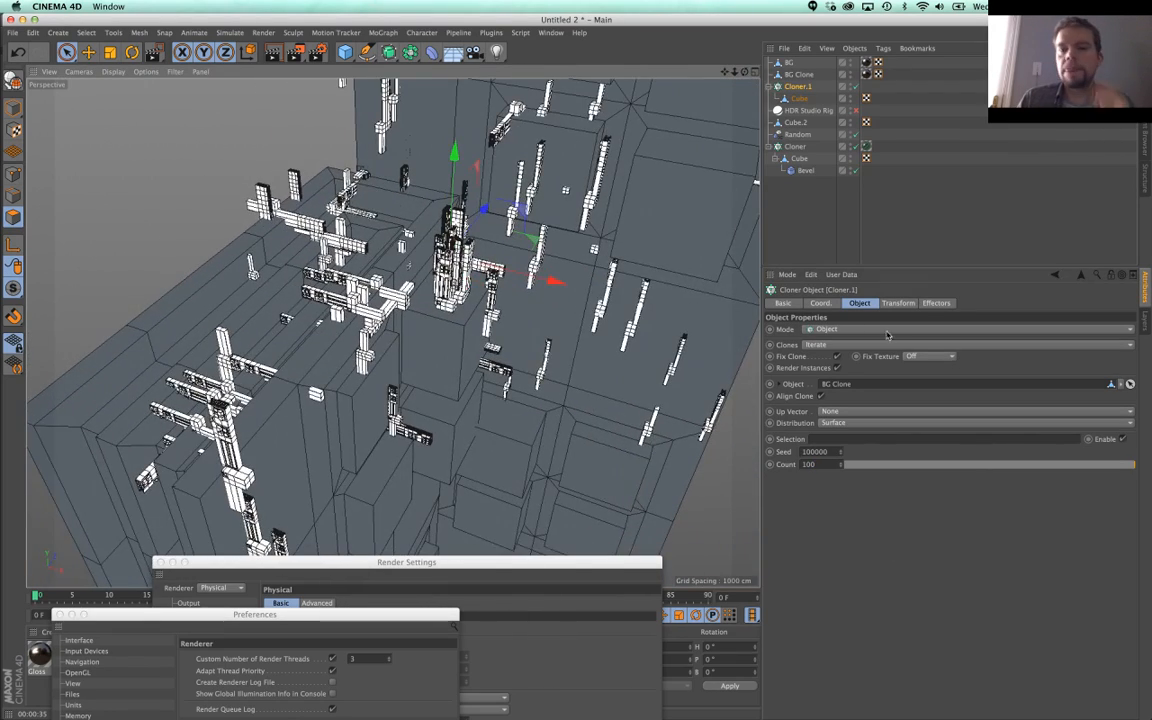
{"action": "left_click", "coordinate": [898, 303]}
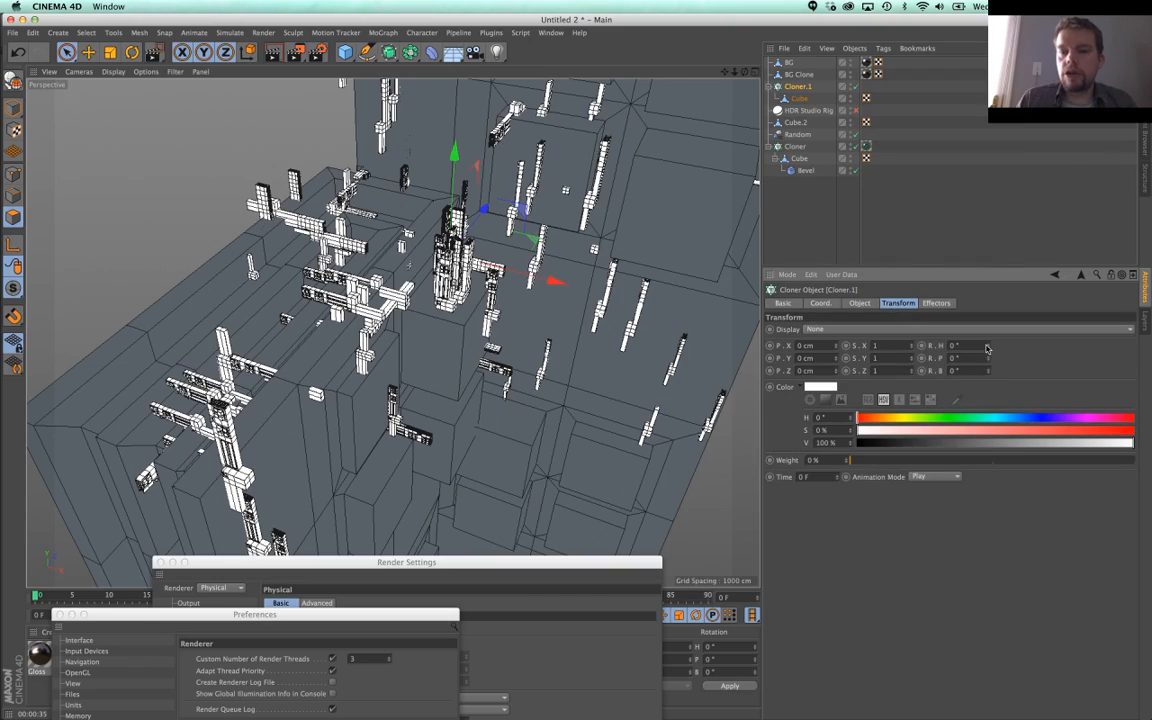
{"action": "left_click_drag", "start_coordinate": [987, 347], "coordinate": [950, 376]}
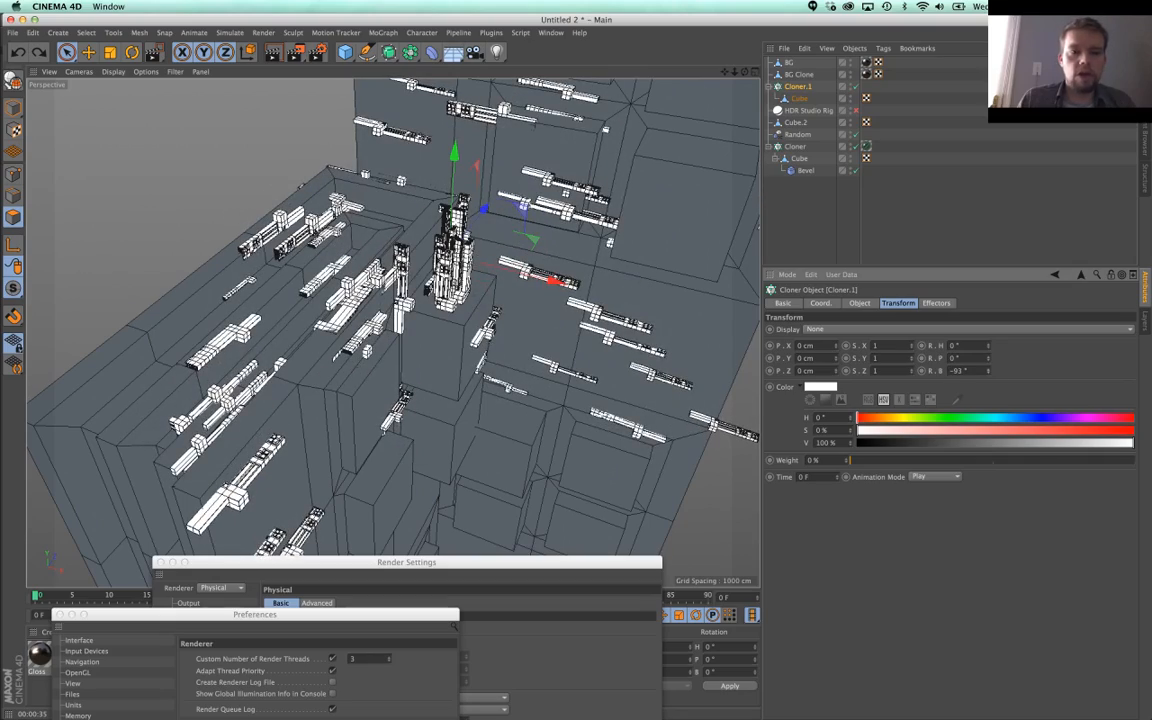
{"action": "key", "text": "Return"}
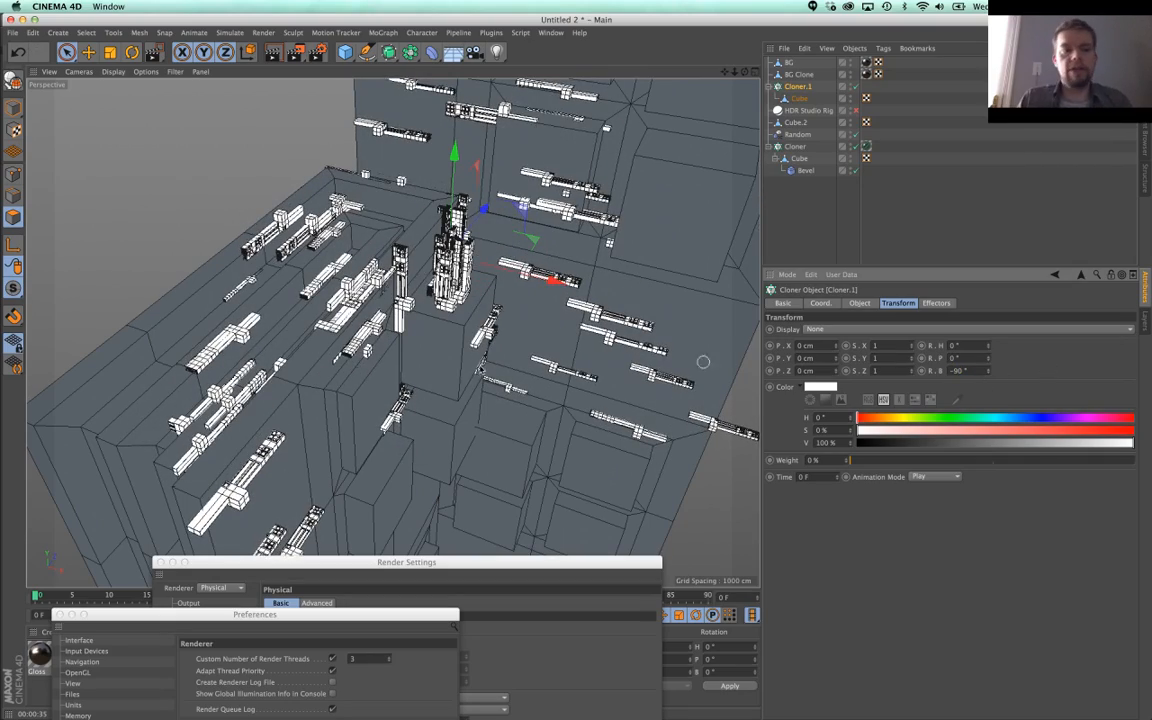
Step: Duplicate the Cube inside Cloner.1 and group the copy under a null
{"action": "right_click_drag", "start_coordinate": [338, 325], "coordinate": [415, 343], "text": "alt"}
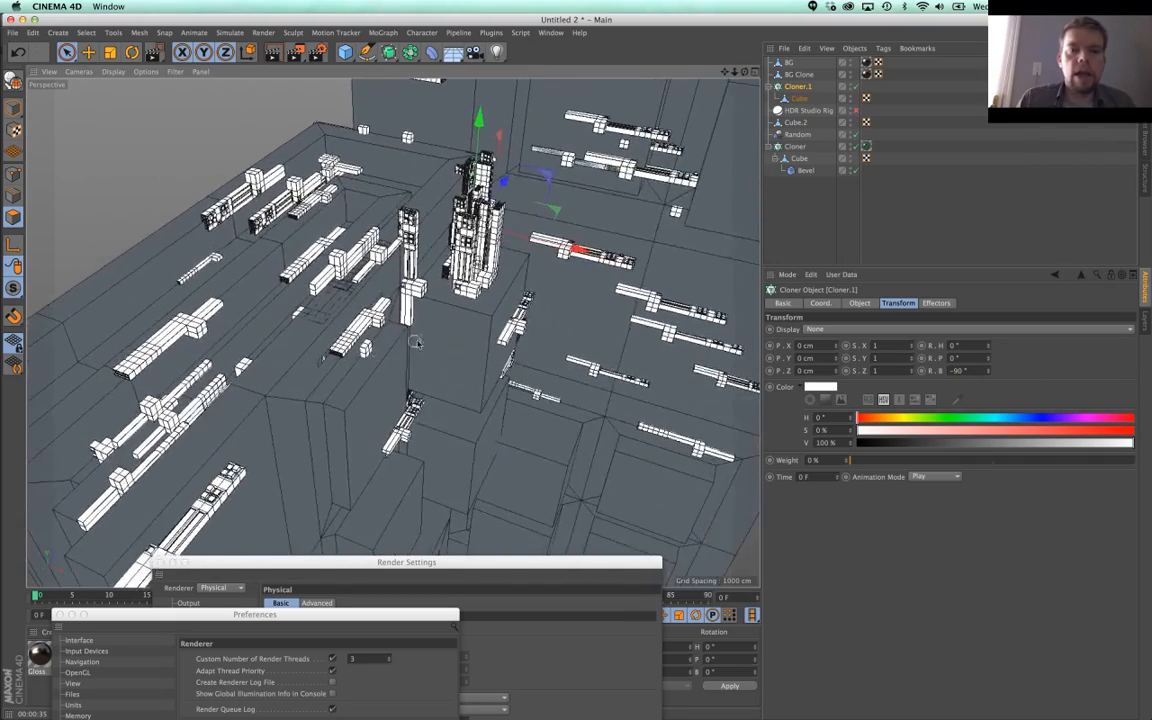
{"action": "left_click", "coordinate": [799, 98]}
{"action": "double_click", "coordinate": [799, 99]}
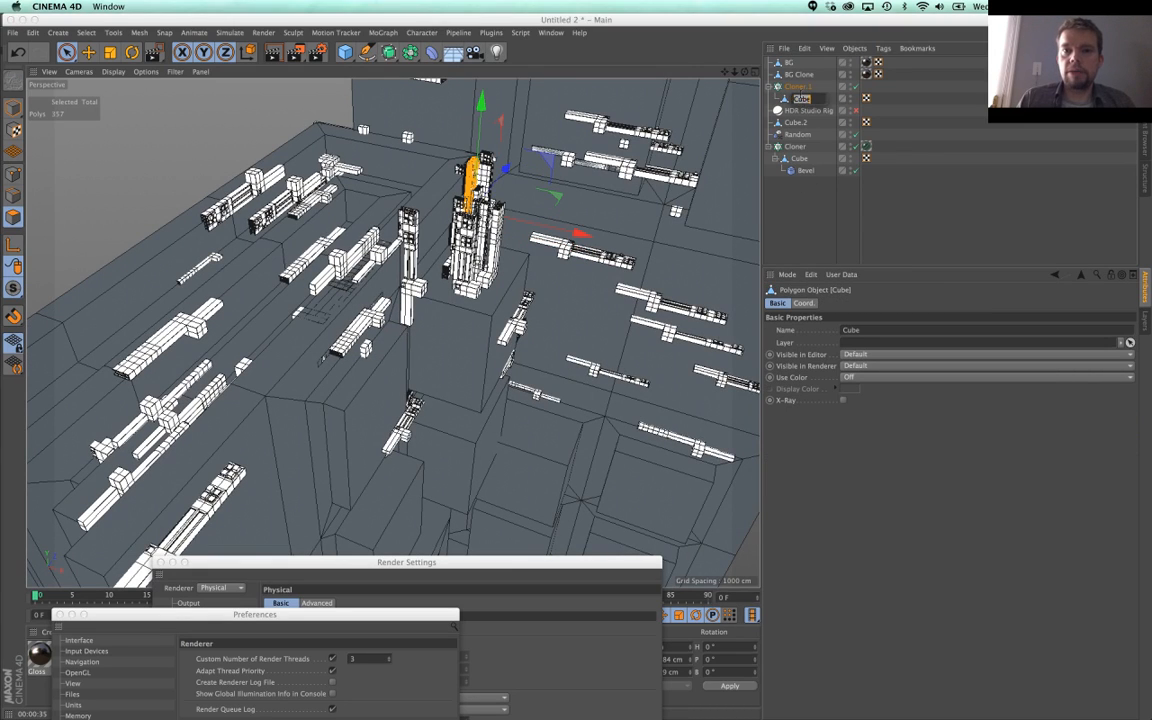
{"action": "key", "text": "Escape"}
{"action": "left_click_drag", "start_coordinate": [799, 99], "coordinate": [801, 95], "text": "ctrl"}
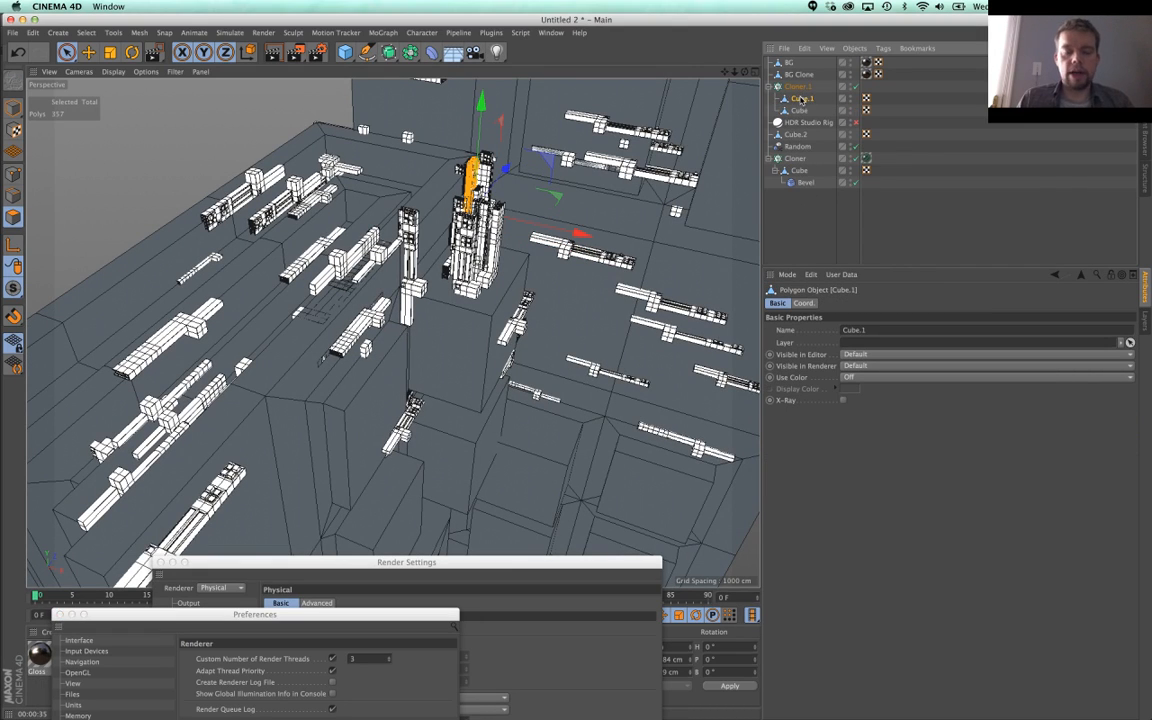
{"action": "key", "text": "alt+g"}
Step: Rotate Cube.1 inside the new null to a heading of -90°
{"action": "left_click", "coordinate": [776, 98]}
{"action": "left_click", "coordinate": [807, 111]}
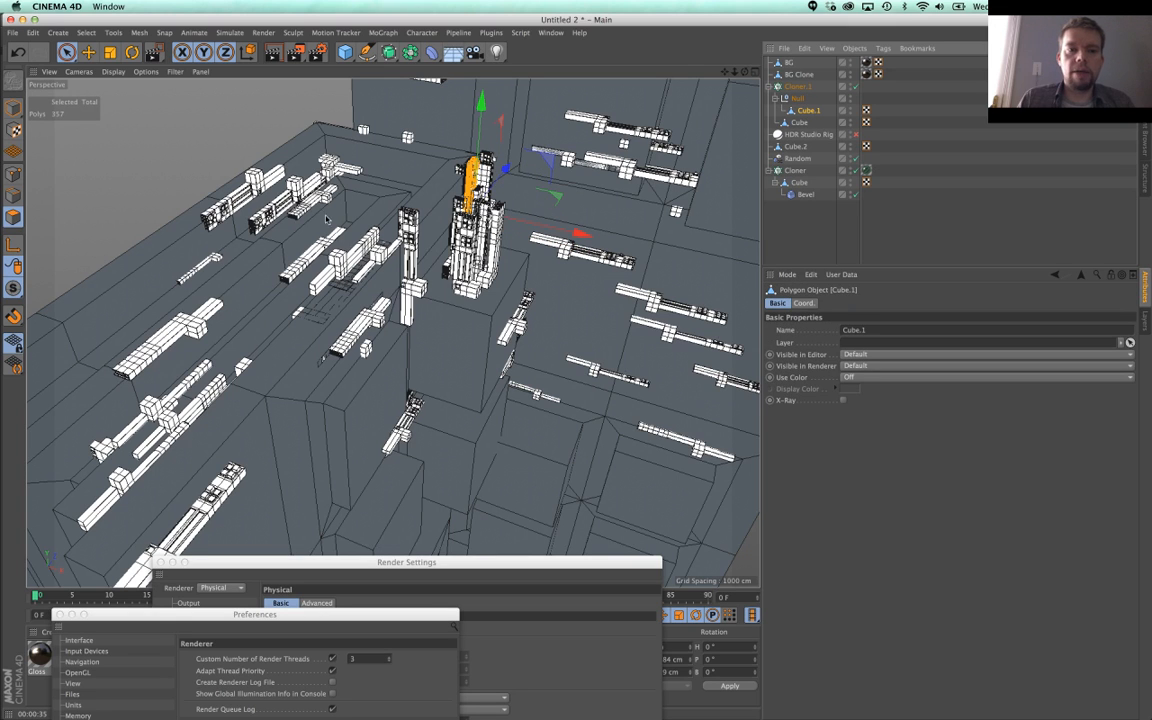
{"action": "key", "text": "r"}
{"action": "left_click_drag", "start_coordinate": [508, 267], "coordinate": [352, 237]}
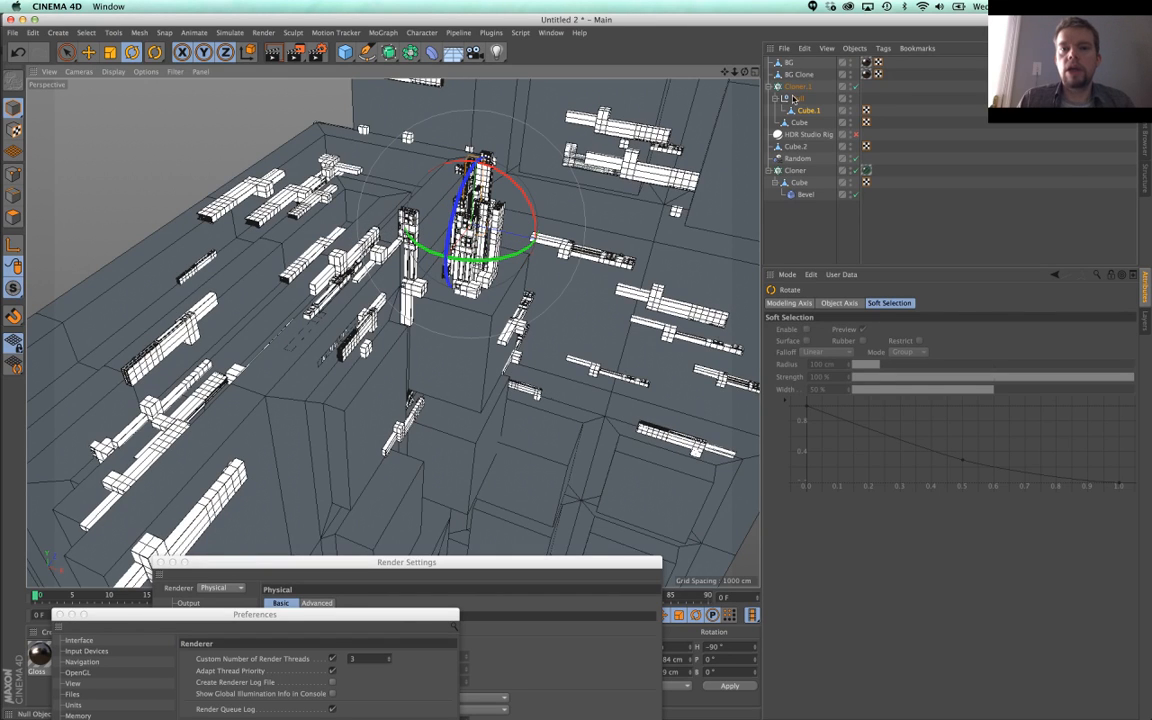
Step: Duplicate the null group inside Cloner.1 and try different rotations of the copy and its cube, undoing the unwanted rotation
{"action": "left_click_drag", "start_coordinate": [798, 98], "coordinate": [811, 92], "text": "ctrl"}
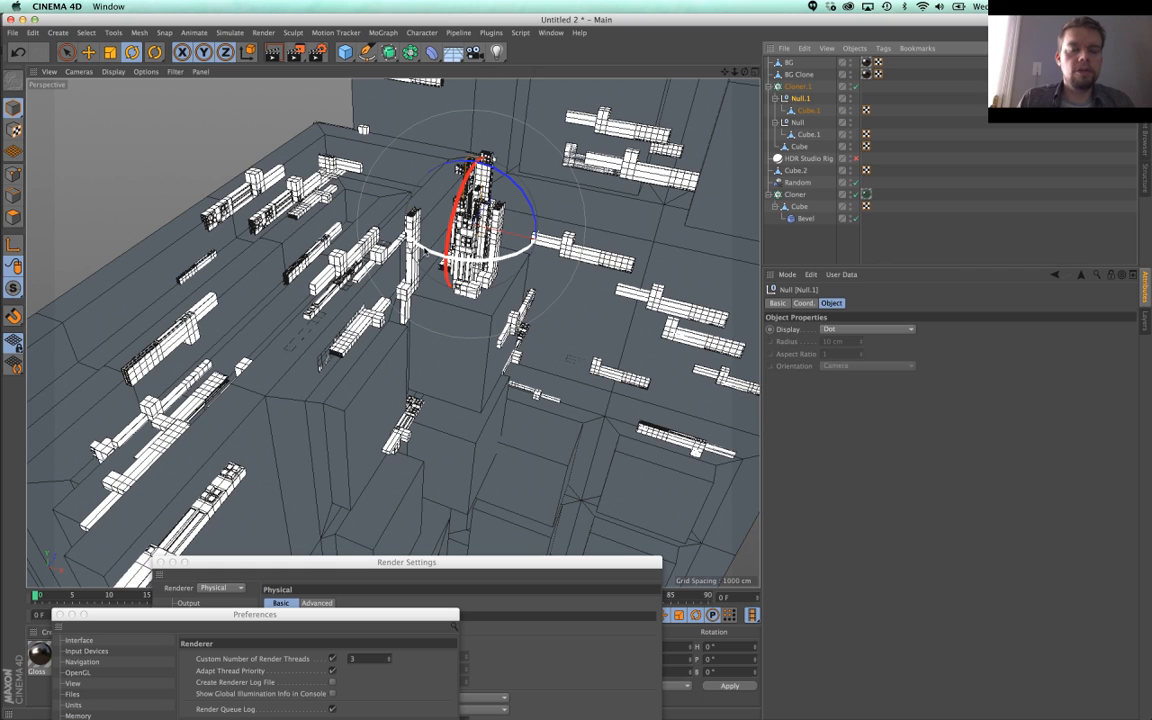
{"action": "left_click_drag", "start_coordinate": [508, 172], "coordinate": [542, 231]}
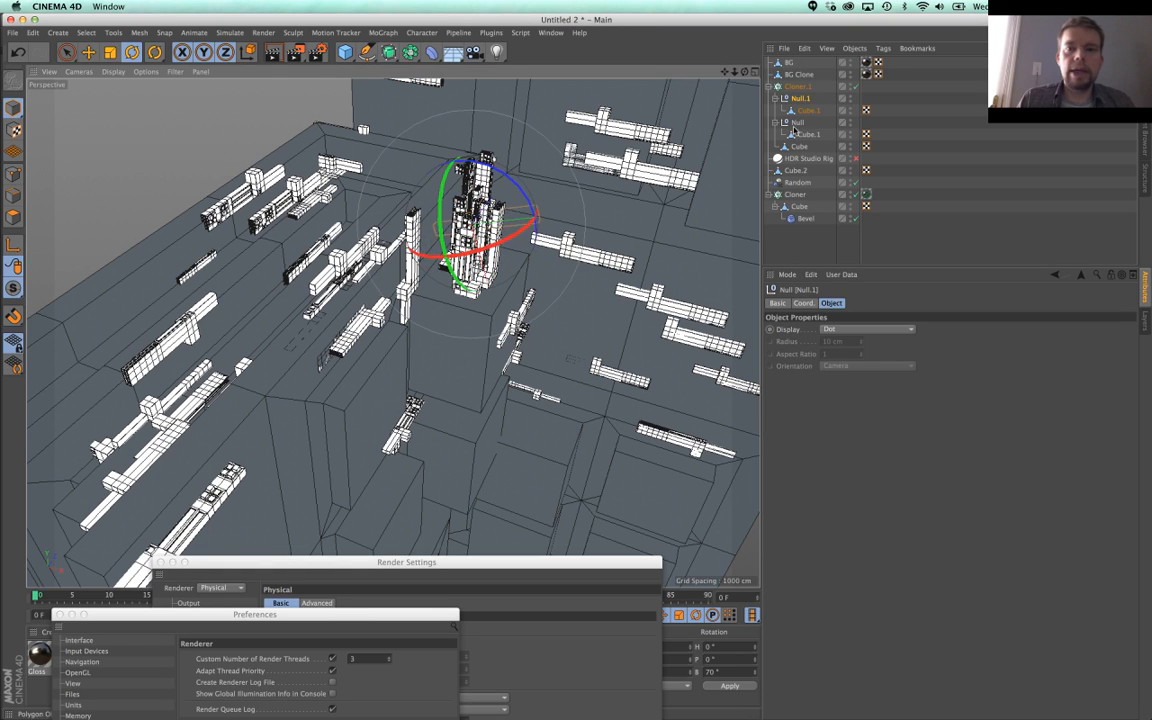
{"action": "left_click", "coordinate": [806, 110]}
{"action": "left_click_drag", "start_coordinate": [508, 170], "coordinate": [555, 213]}
{"action": "key", "text": "super+z"}
{"action": "left_click_drag", "start_coordinate": [616, 181], "coordinate": [617, 243], "text": "alt"}
Step: Raise Cloner.1's clone count to 432
{"action": "left_click", "coordinate": [798, 87]}
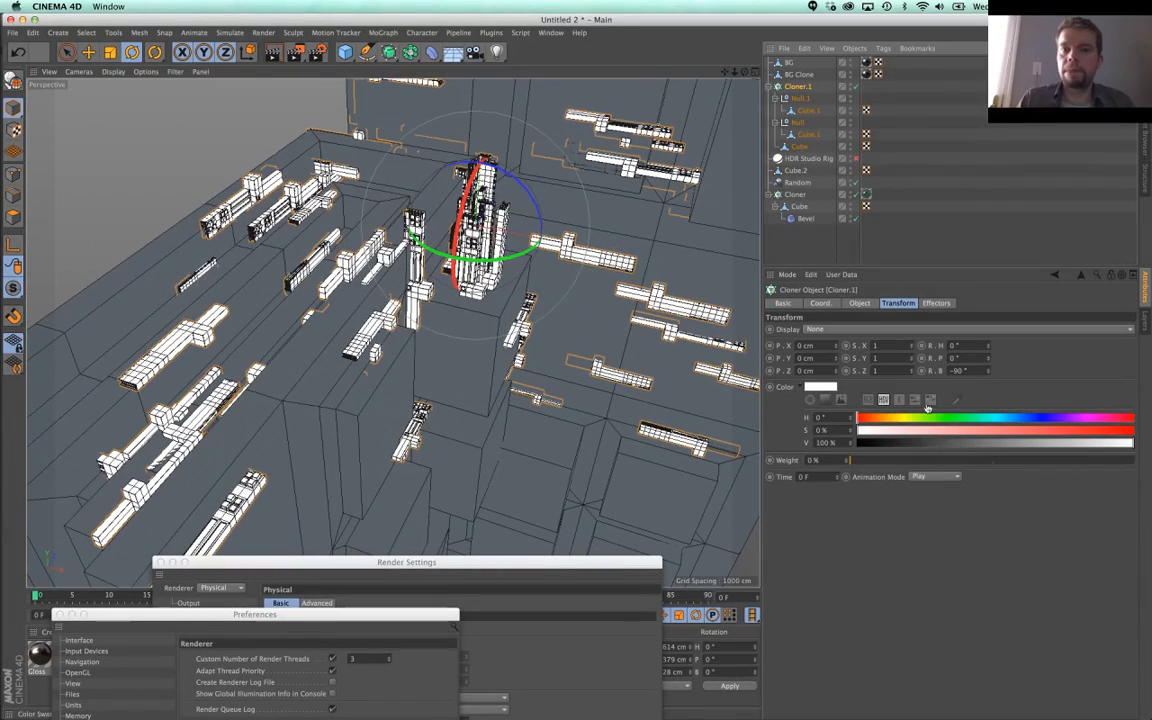
{"action": "left_click", "coordinate": [860, 303]}
{"action": "left_click_drag", "start_coordinate": [843, 464], "coordinate": [842, 466]}
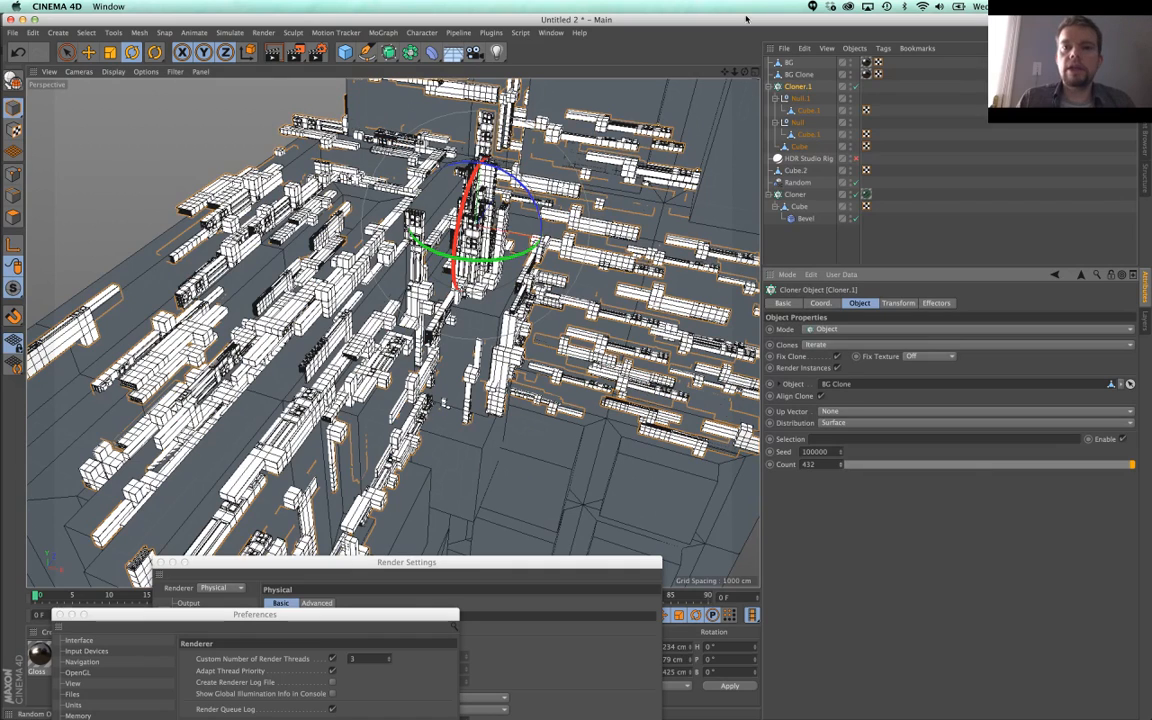
Step: Add a Random effector to Cloner.1
{"action": "left_click", "coordinate": [383, 32]}
{"action": "mouse_move", "coordinate": [400, 52]}
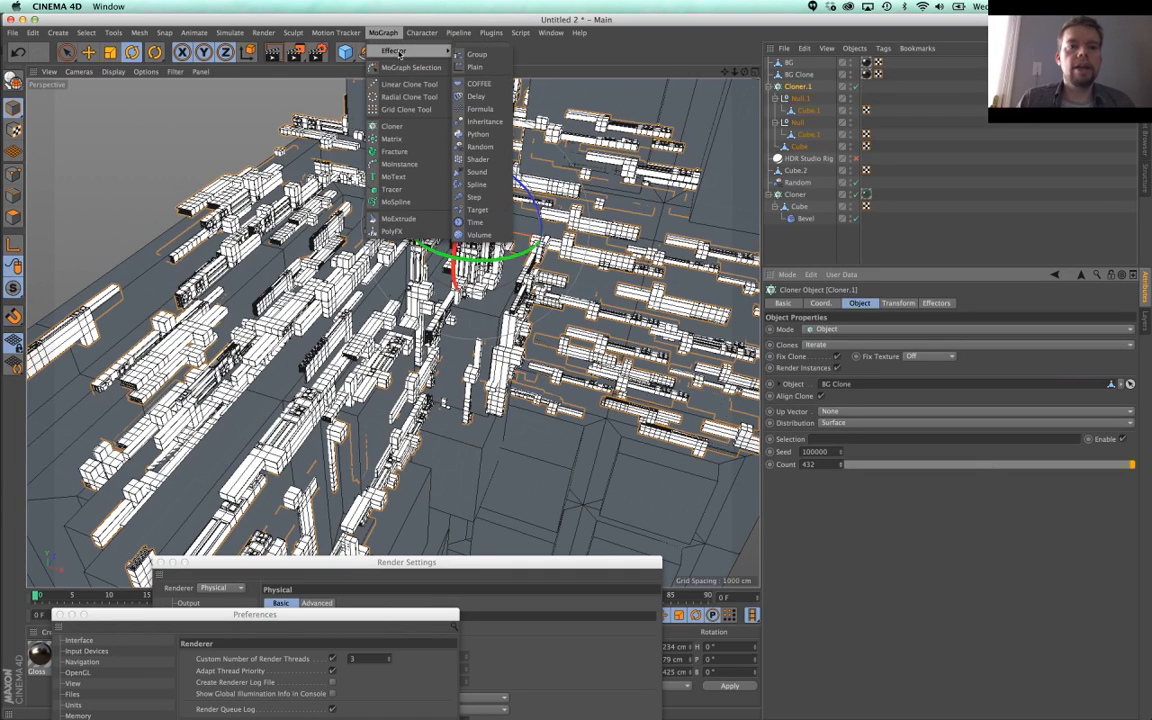
{"action": "left_click", "coordinate": [480, 146]}
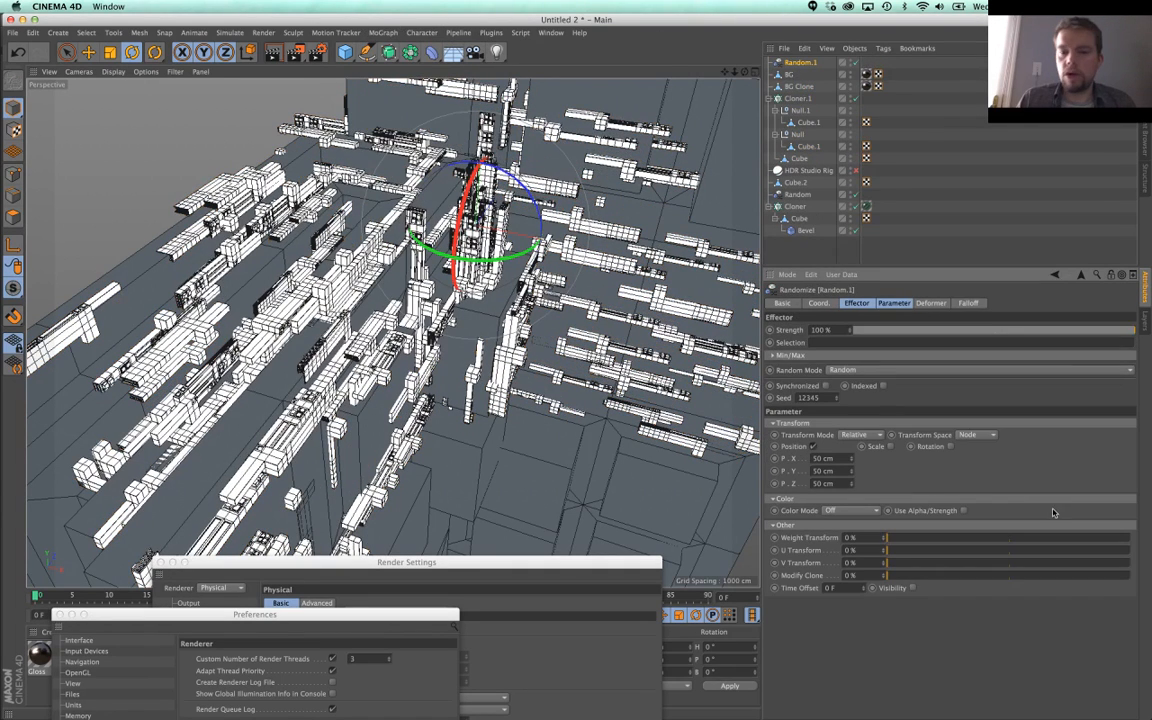
Step: Enable scale randomization on Random.1 with Uniform Scale, Absolute Scale and a scale value of 1.97
{"action": "left_click", "coordinate": [891, 447]}
{"action": "left_click", "coordinate": [922, 497]}
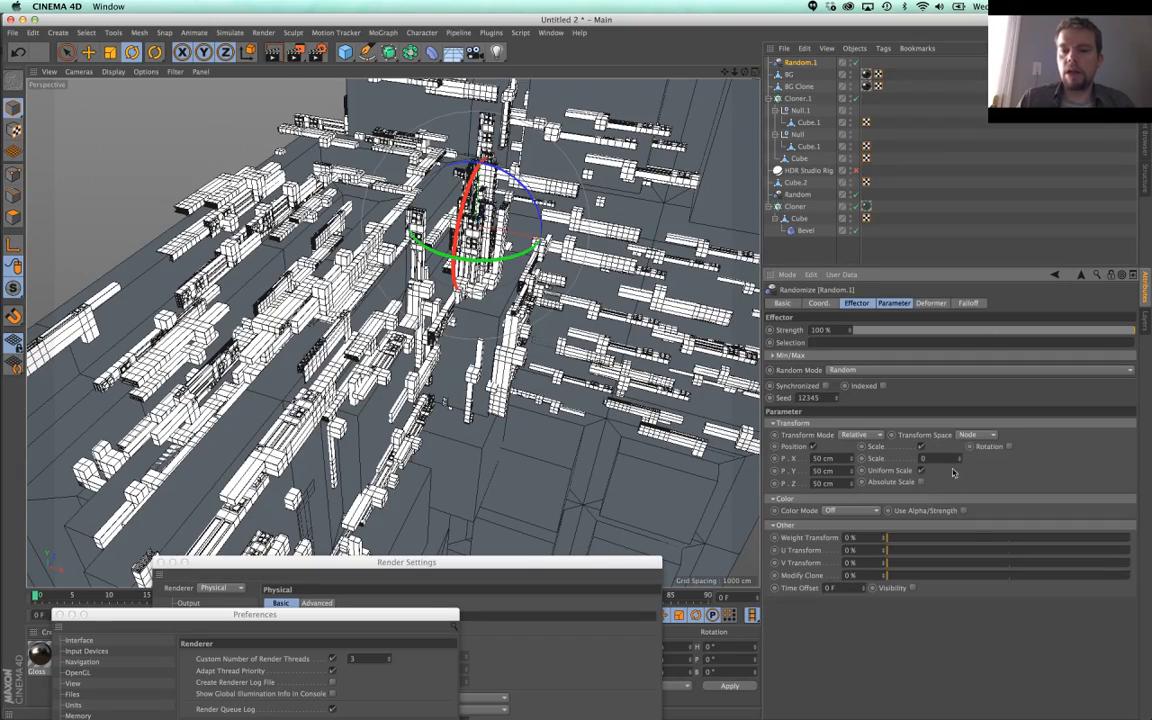
{"action": "mouse_move", "coordinate": [962, 457]}
{"action": "left_mouse_down"}
{"action": "mouse_move", "coordinate": [1006, 453]}
{"action": "mouse_move", "coordinate": [961, 453]}
{"action": "mouse_move", "coordinate": [965, 434]}
{"action": "left_mouse_up"}
{"action": "left_click", "coordinate": [922, 482]}
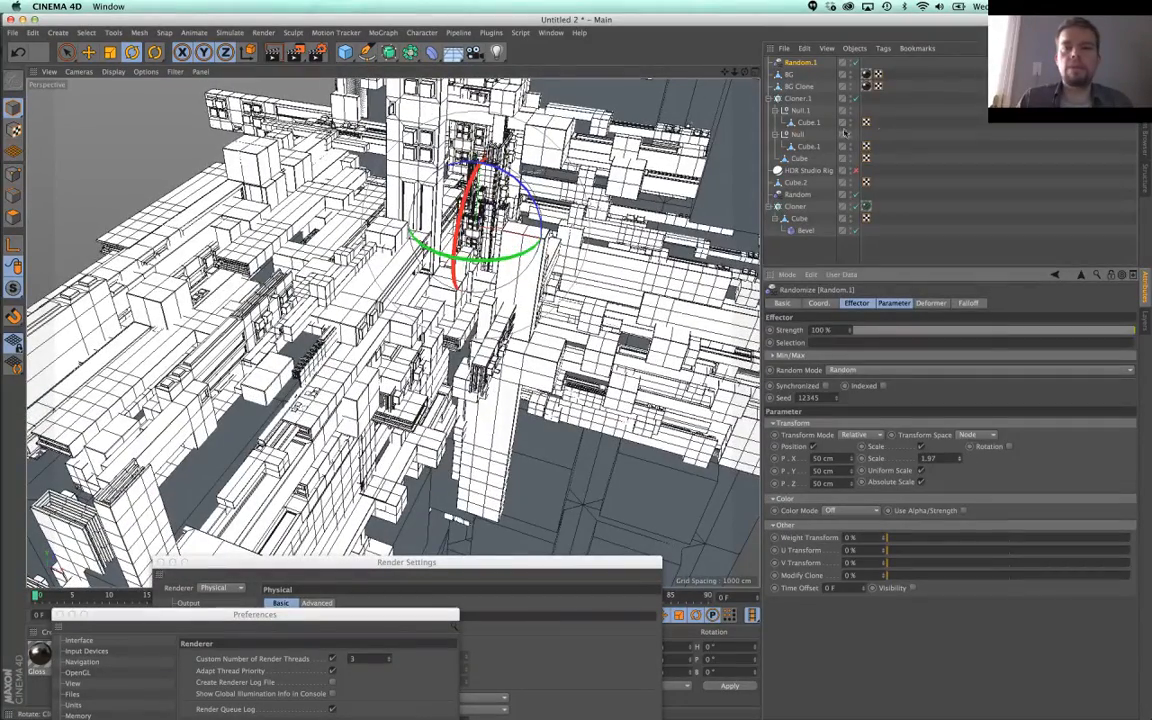
Step: Duplicate the Null.1 group inside Cloner.1 and rotate the copy's cube to a heading of 180°
{"action": "left_click_drag", "start_coordinate": [801, 114], "coordinate": [801, 105], "text": "ctrl"}
{"action": "left_click", "coordinate": [804, 121]}
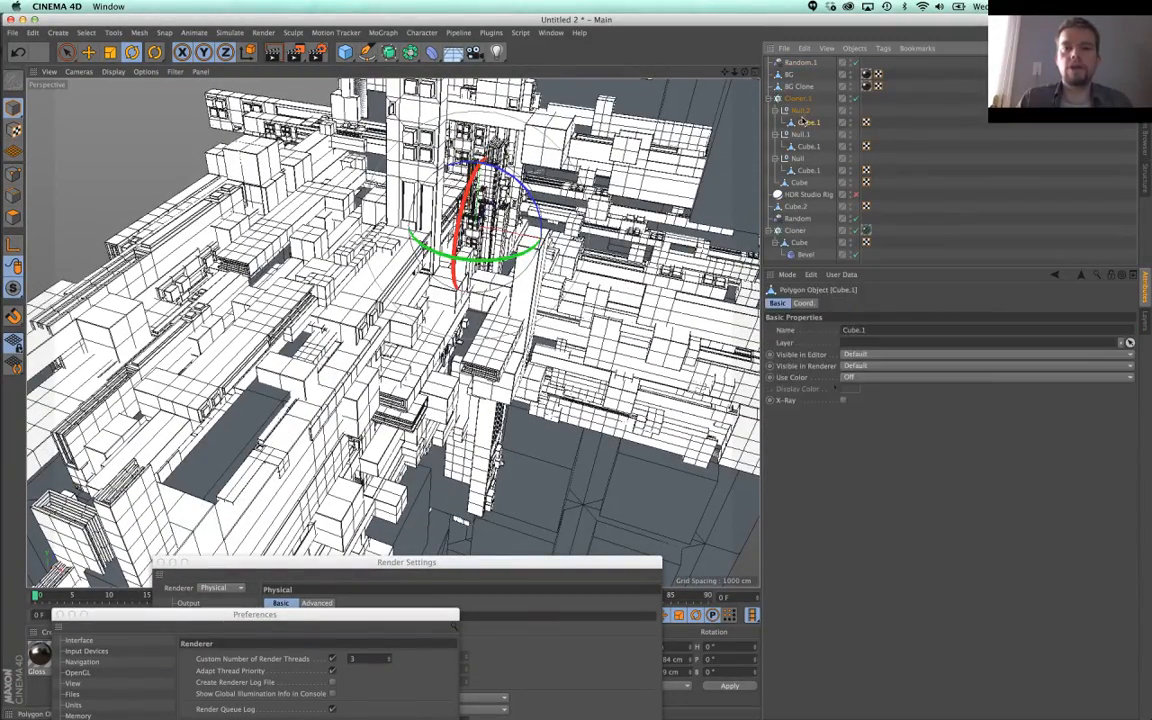
{"action": "key", "text": "r"}
{"action": "left_click_drag", "start_coordinate": [526, 182], "coordinate": [477, 196]}
{"action": "key", "text": "super+z"}
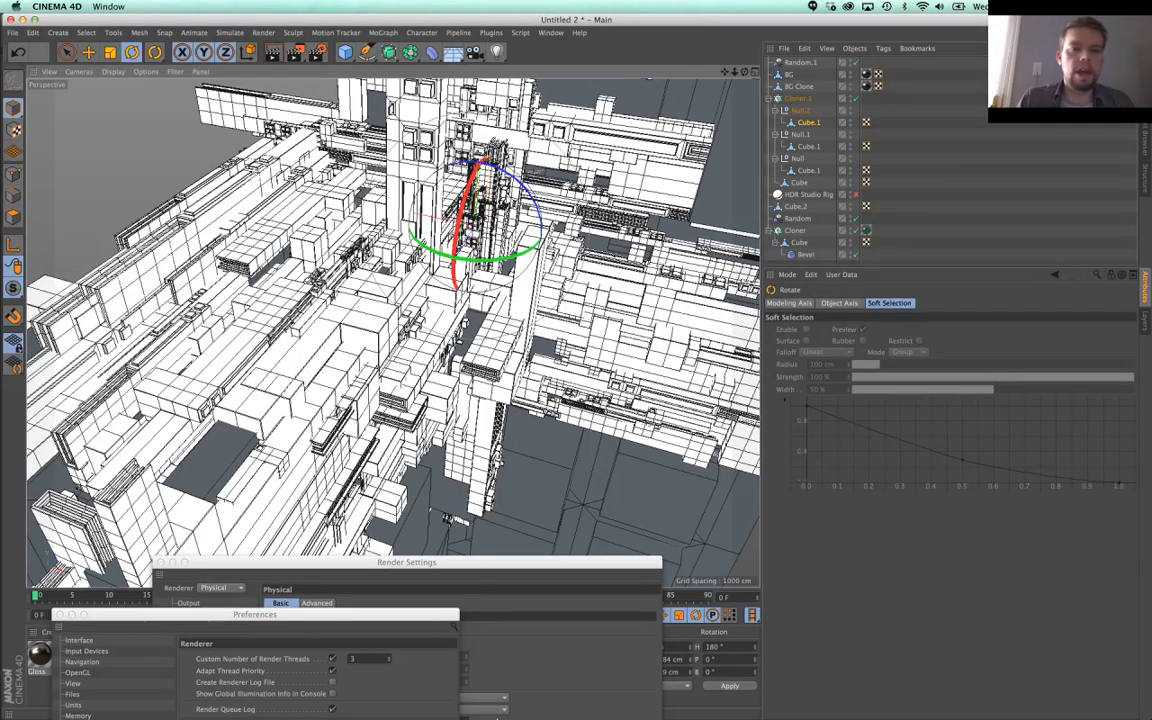
Step: Delete the Null.1 group from Cloner.1
{"action": "left_click", "coordinate": [364, 320]}
{"action": "left_click", "coordinate": [804, 136]}
{"action": "key", "text": "Delete"}
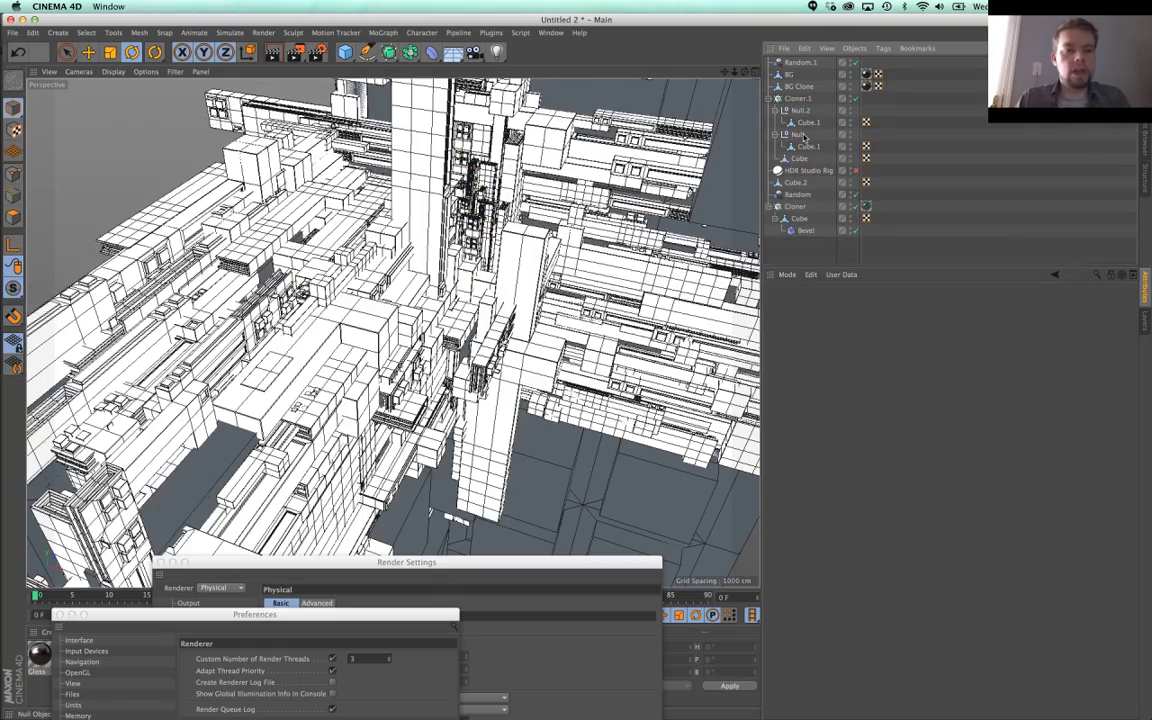
Step: Restore the Null.1 group in Cloner.1 and try deleting the Null group and the Cube instead, undoing each trial deletion
{"action": "key", "text": "ctrl+z"}
{"action": "key", "text": "Delete"}
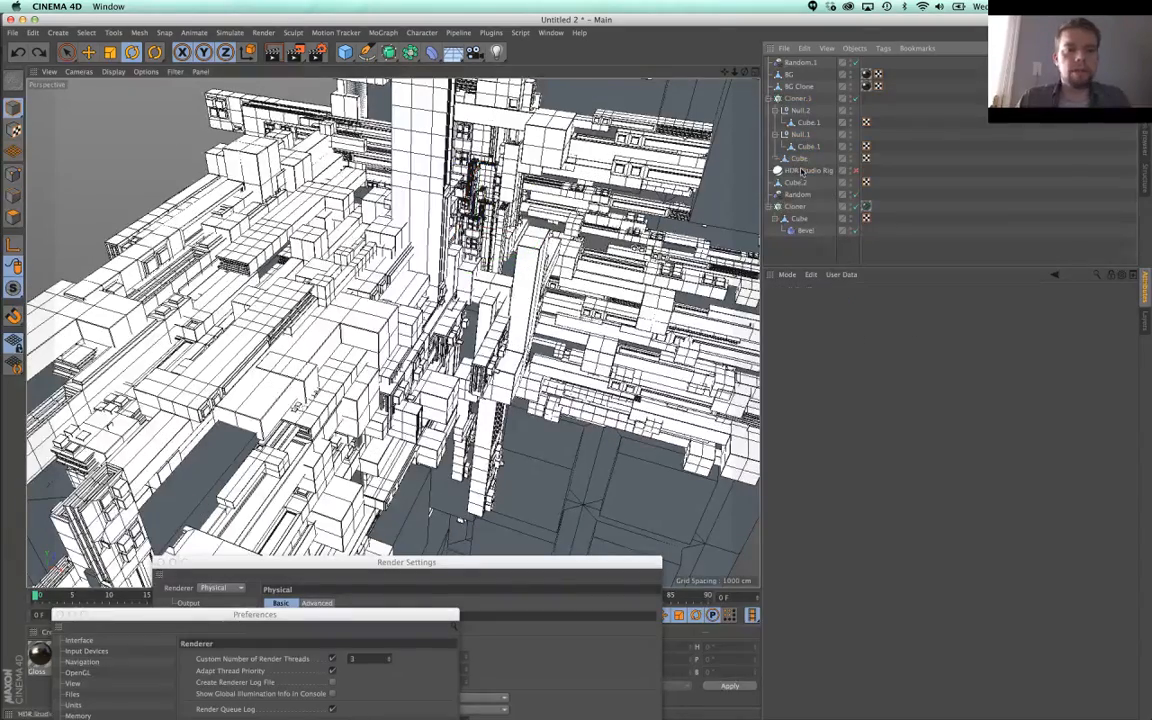
{"action": "key", "text": "ctrl+z"}
{"action": "left_click", "coordinate": [800, 180]}
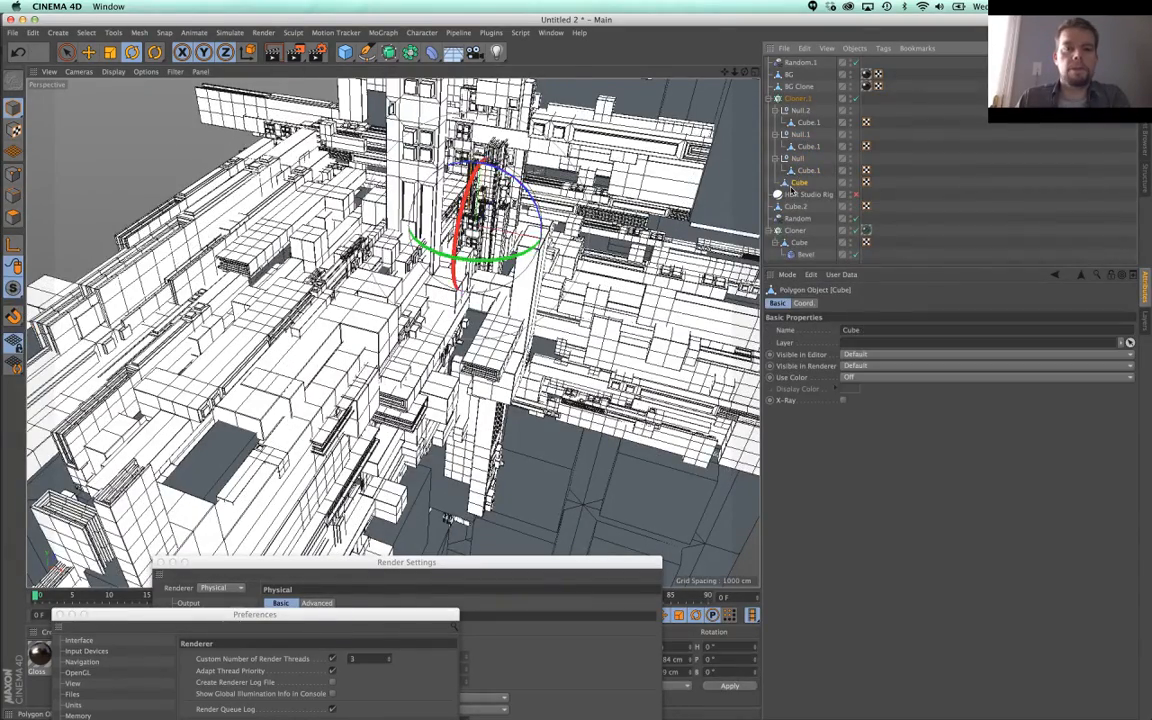
{"action": "key", "text": "Delete"}
{"action": "key", "text": "ctrl+z"}
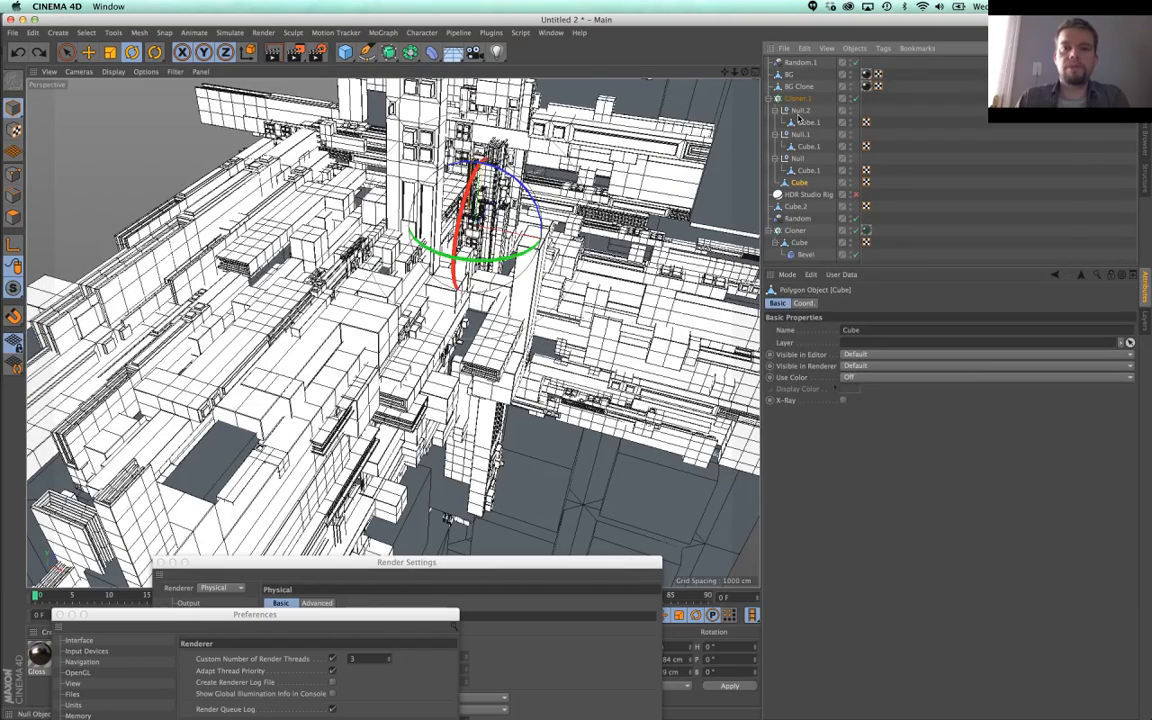
Step: Delete the Null.1 group from Cloner.1 again and check the remaining cloned towers
{"action": "key", "text": "Delete"}
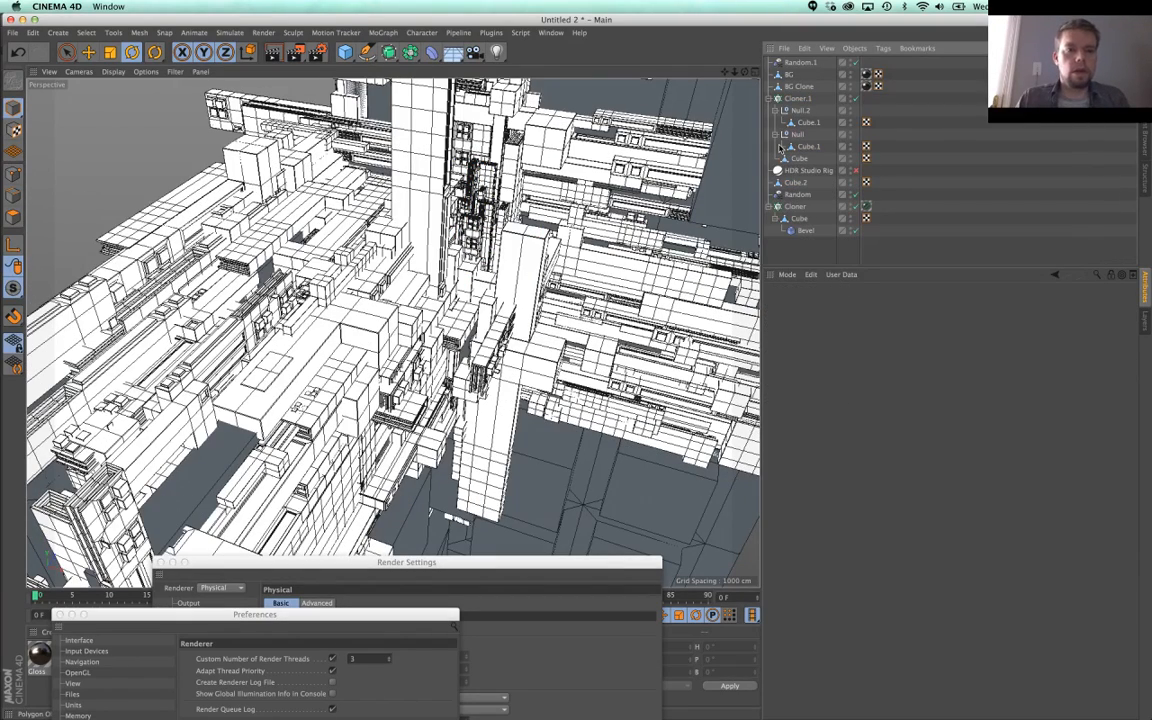
{"action": "left_click_drag", "start_coordinate": [447, 232], "coordinate": [181, 254], "text": "alt"}
{"action": "right_click_drag", "start_coordinate": [332, 243], "coordinate": [417, 246], "text": "alt"}
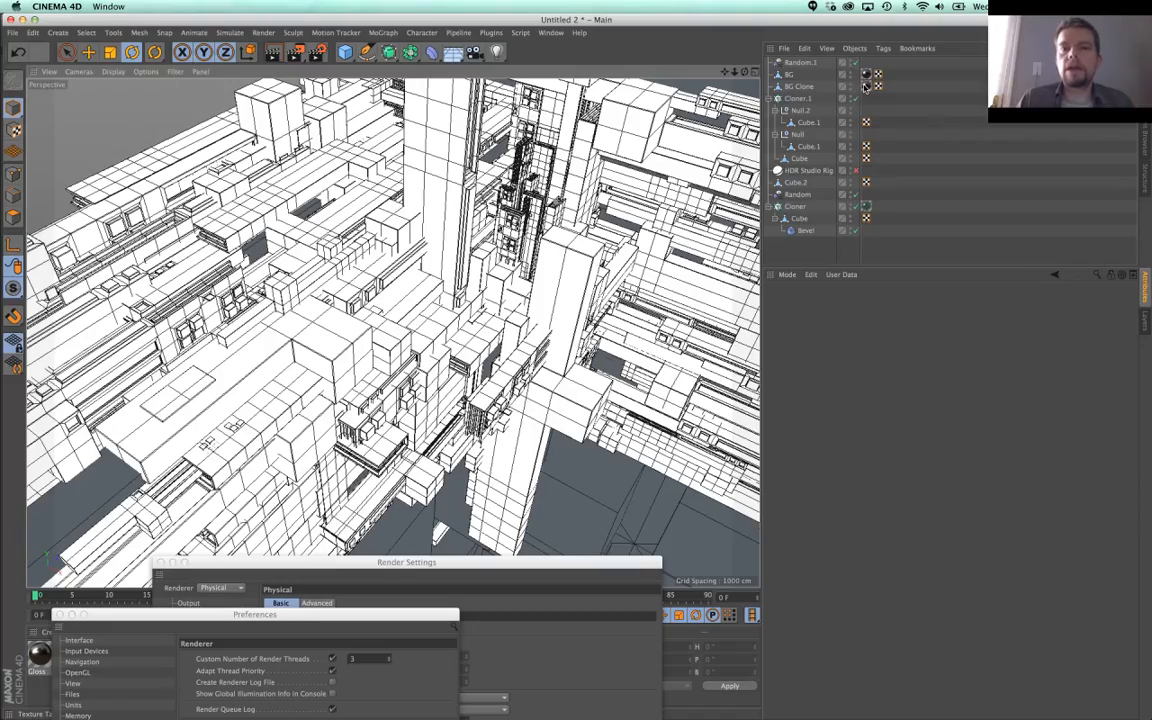
Step: Copy the Gloss texture tag from BG Clone onto Cloner.1 and inspect the small central towers up close
{"action": "left_click_drag", "start_coordinate": [867, 87], "coordinate": [871, 97]}
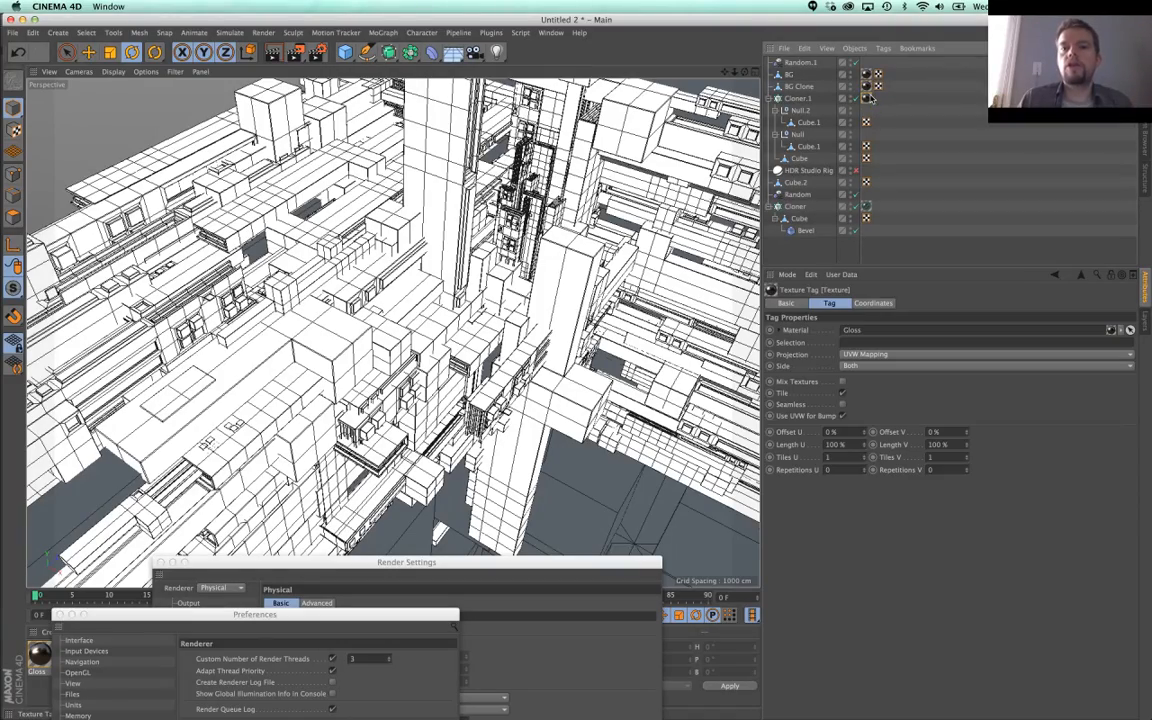
{"action": "right_click_drag", "start_coordinate": [561, 203], "coordinate": [615, 218], "text": "alt"}
{"action": "middle_click_drag", "start_coordinate": [586, 226], "coordinate": [480, 395], "text": "alt"}
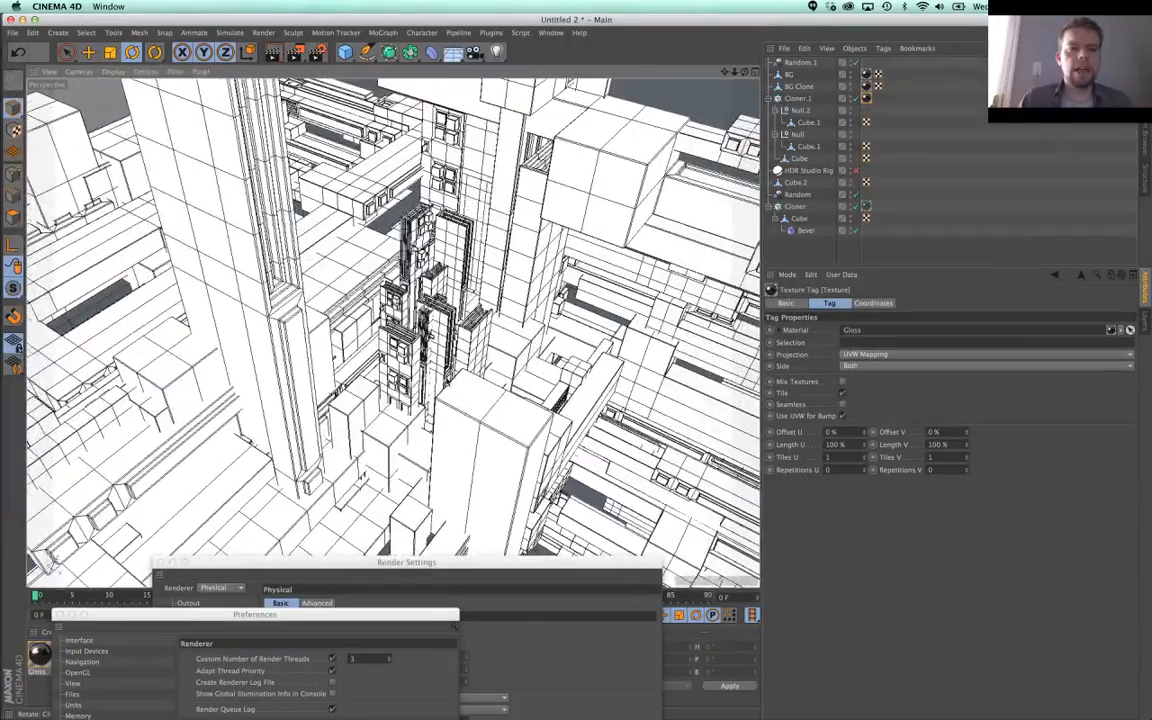
{"action": "right_click_drag", "start_coordinate": [480, 393], "coordinate": [538, 328], "text": "alt"}
{"action": "middle_click_drag", "start_coordinate": [519, 322], "coordinate": [445, 392], "text": "alt"}
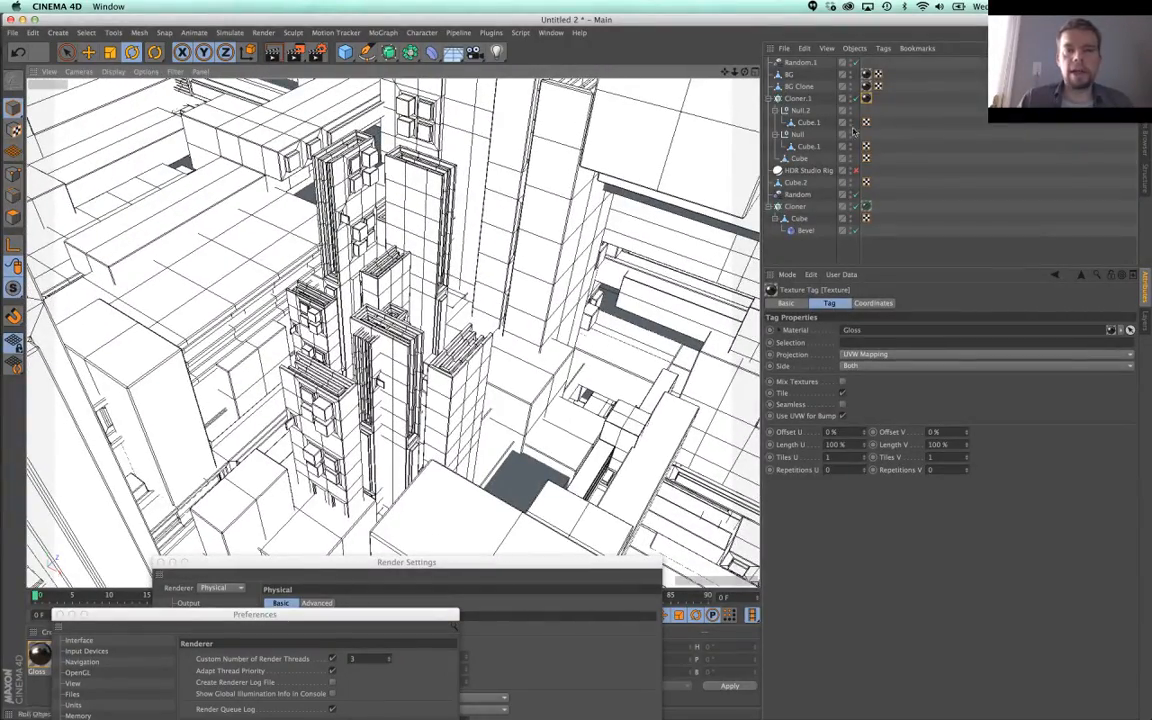
Step: Reduce the scale variation of the Random.1 effector to 1.05
{"action": "left_click", "coordinate": [801, 103]}
{"action": "left_click_drag", "start_coordinate": [349, 345], "coordinate": [520, 366], "text": "alt"}
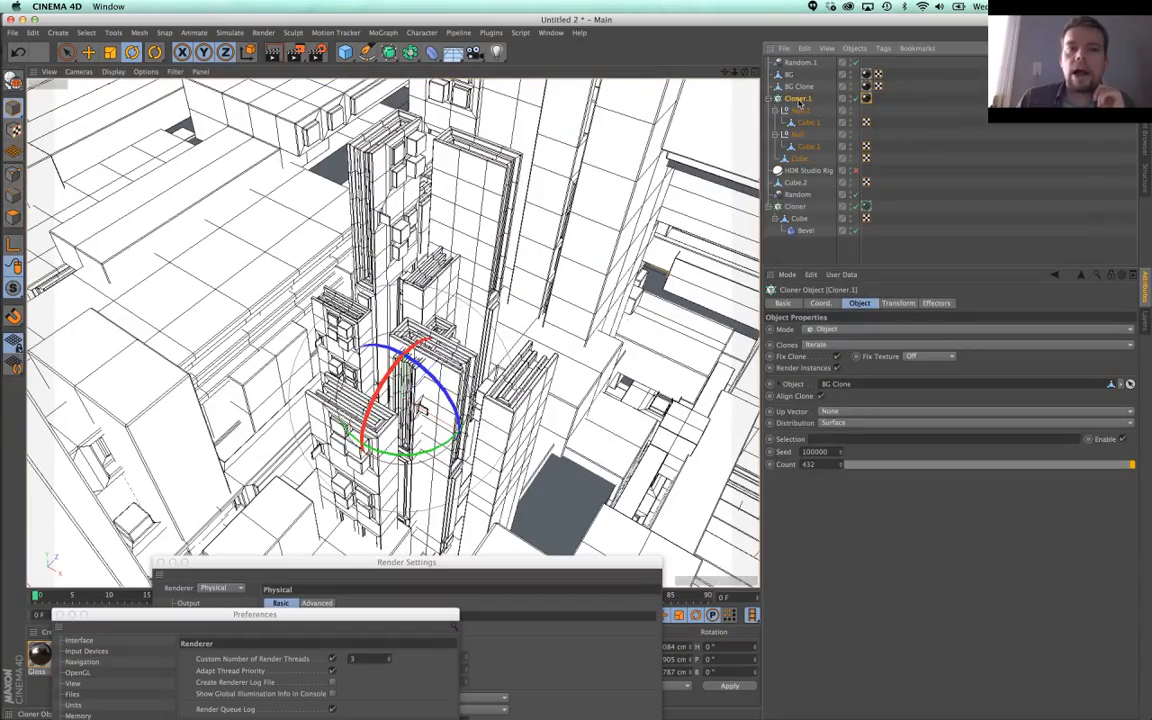
{"action": "left_click", "coordinate": [851, 64]}
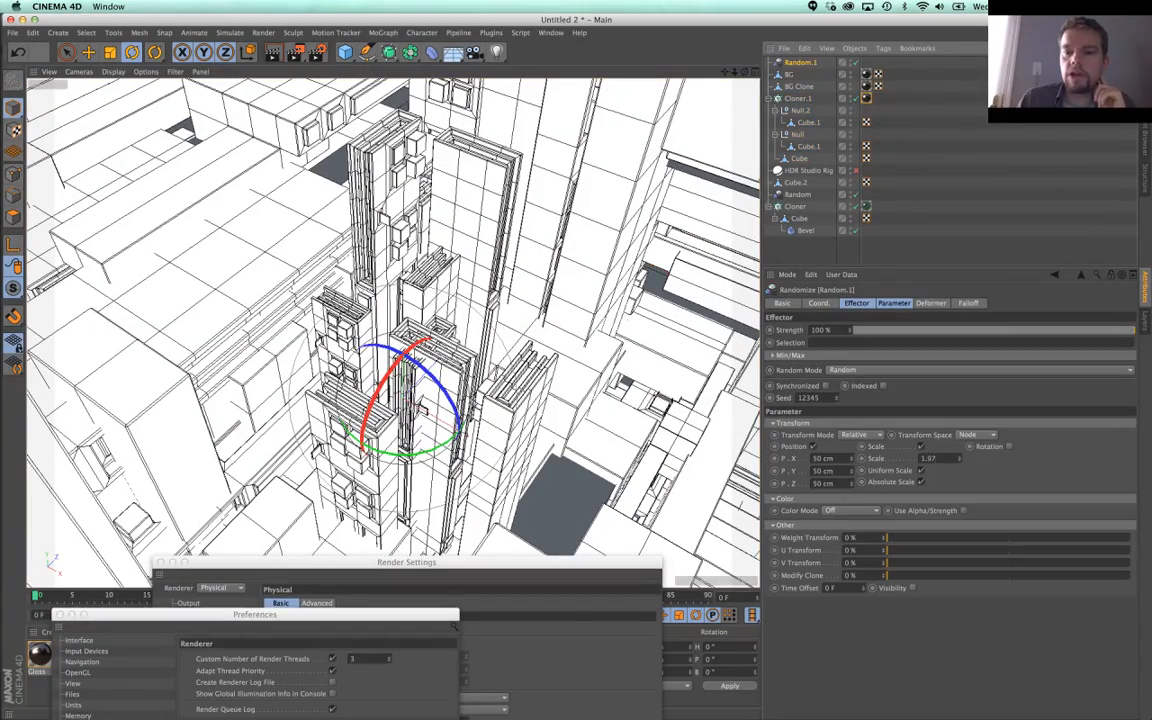
{"action": "left_click_drag", "start_coordinate": [960, 461], "coordinate": [900, 465]}
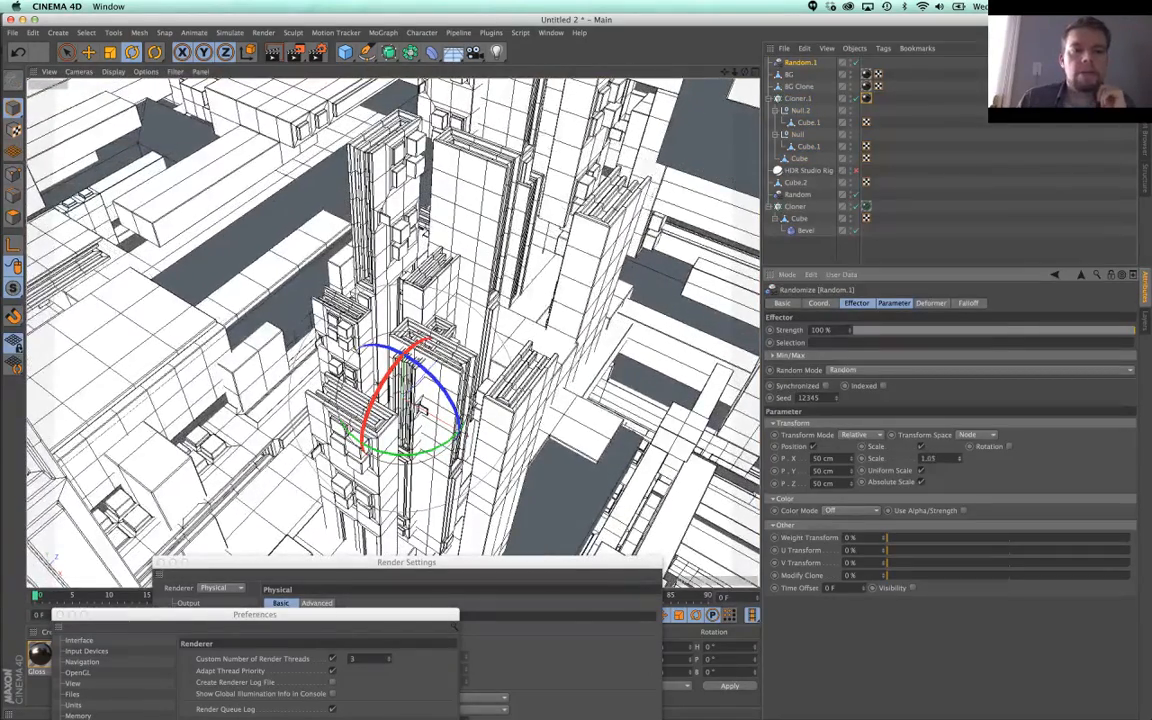
Step: Set Cloner.1's surface clone count to 778 and change its seed to 99995
{"action": "left_click", "coordinate": [797, 98]}
{"action": "left_click_drag", "start_coordinate": [841, 465], "coordinate": [980, 465]}
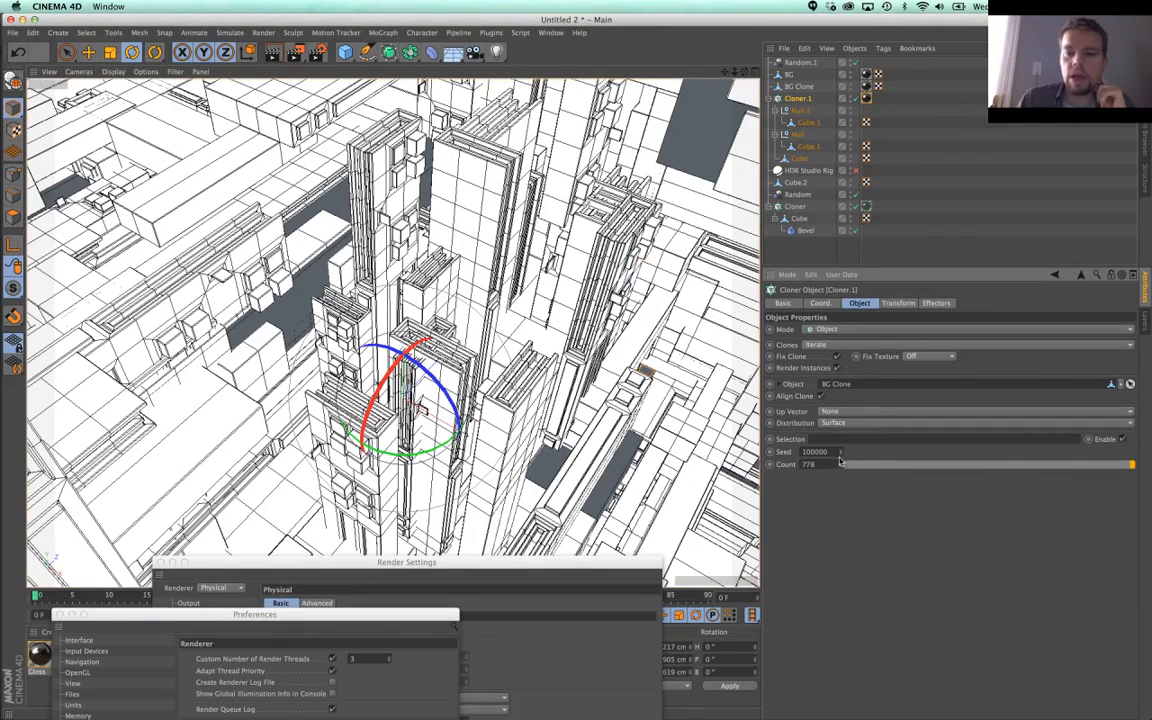
{"action": "left_click", "coordinate": [842, 455]}
{"action": "left_click", "coordinate": [842, 455]}
{"action": "left_click", "coordinate": [842, 455]}
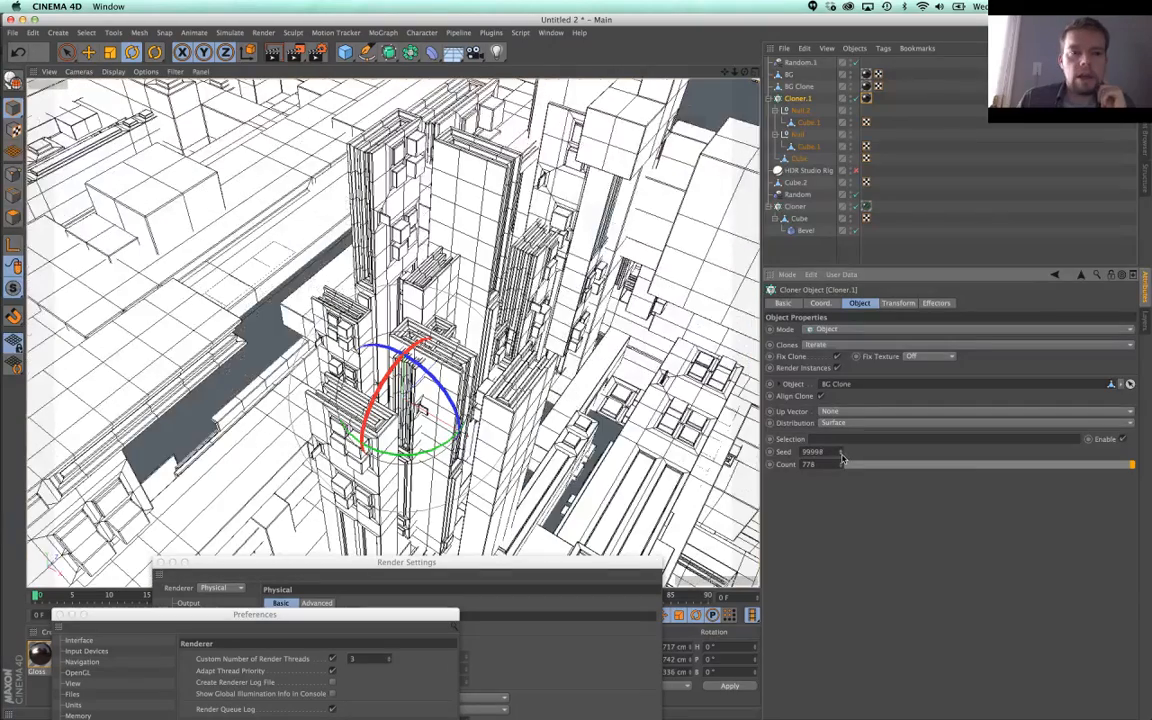
{"action": "left_click", "coordinate": [842, 455]}
{"action": "left_click", "coordinate": [842, 455]}
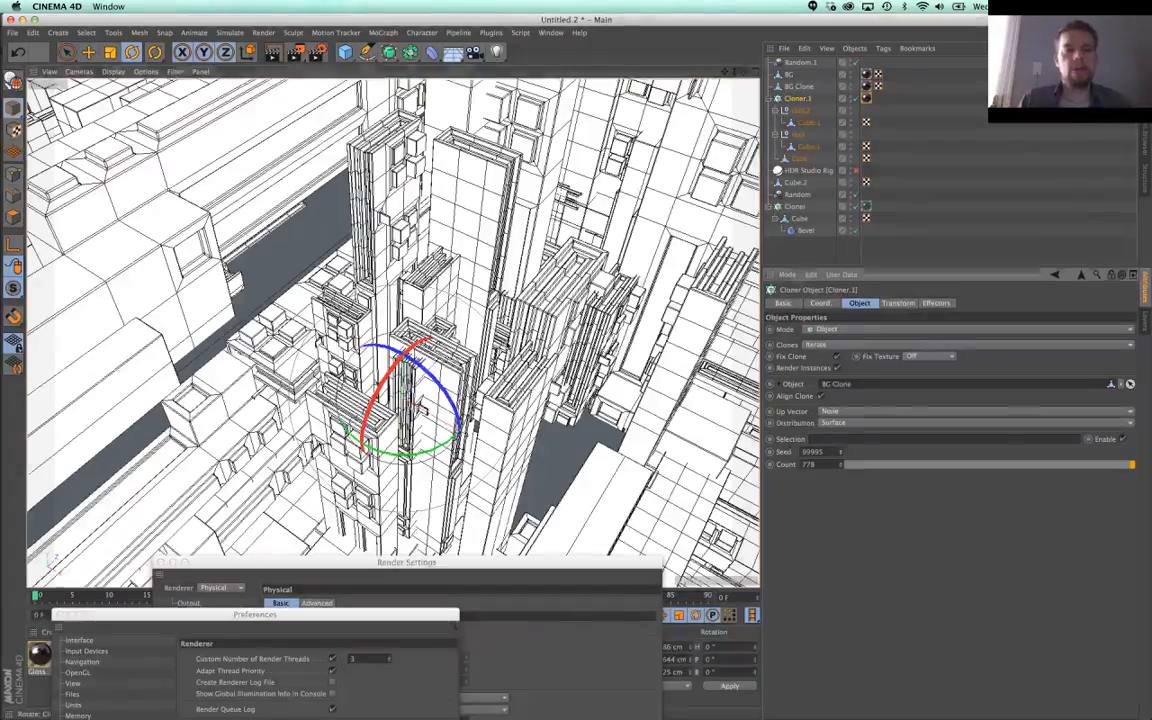
Step: Render a preview of the tower cluster in the active view
{"action": "mouse_move", "coordinate": [430, 335]}
{"action": "left_mouse_down", "text": "alt"}
{"action": "mouse_move", "coordinate": [447, 320]}
{"action": "mouse_move", "coordinate": [466, 372]}
{"action": "mouse_move", "coordinate": [446, 378]}
{"action": "left_mouse_up", "text": "alt"}
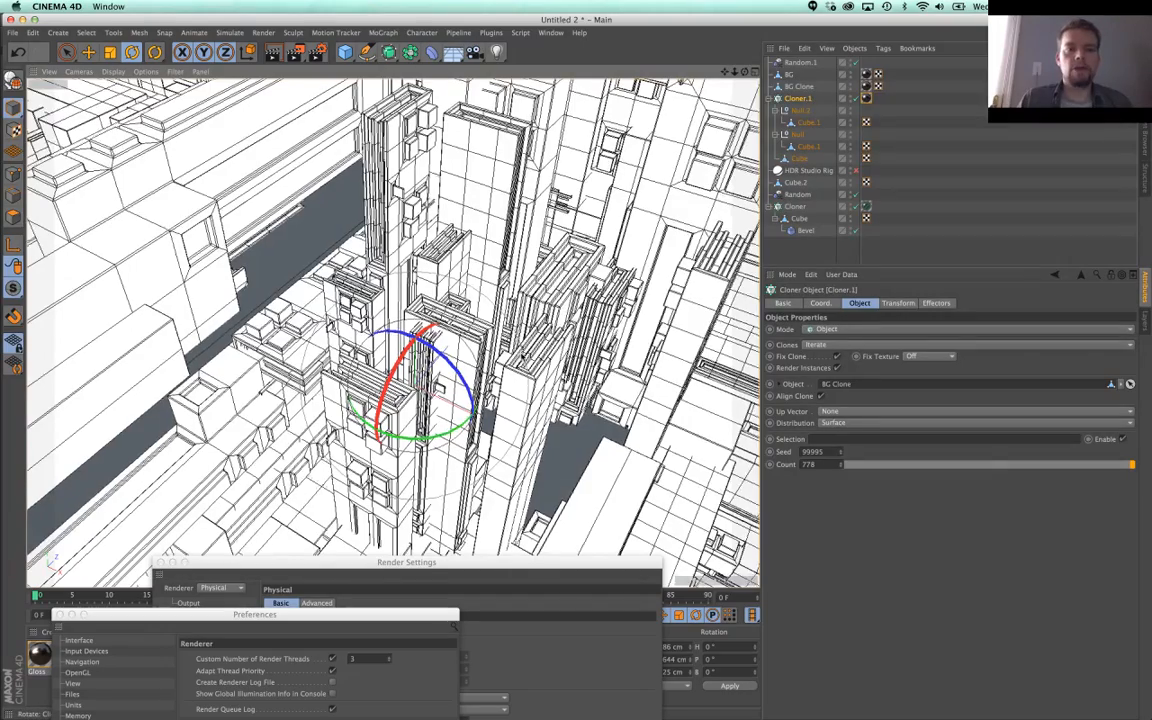
{"action": "left_click_drag", "start_coordinate": [471, 324], "coordinate": [474, 322], "text": "alt"}
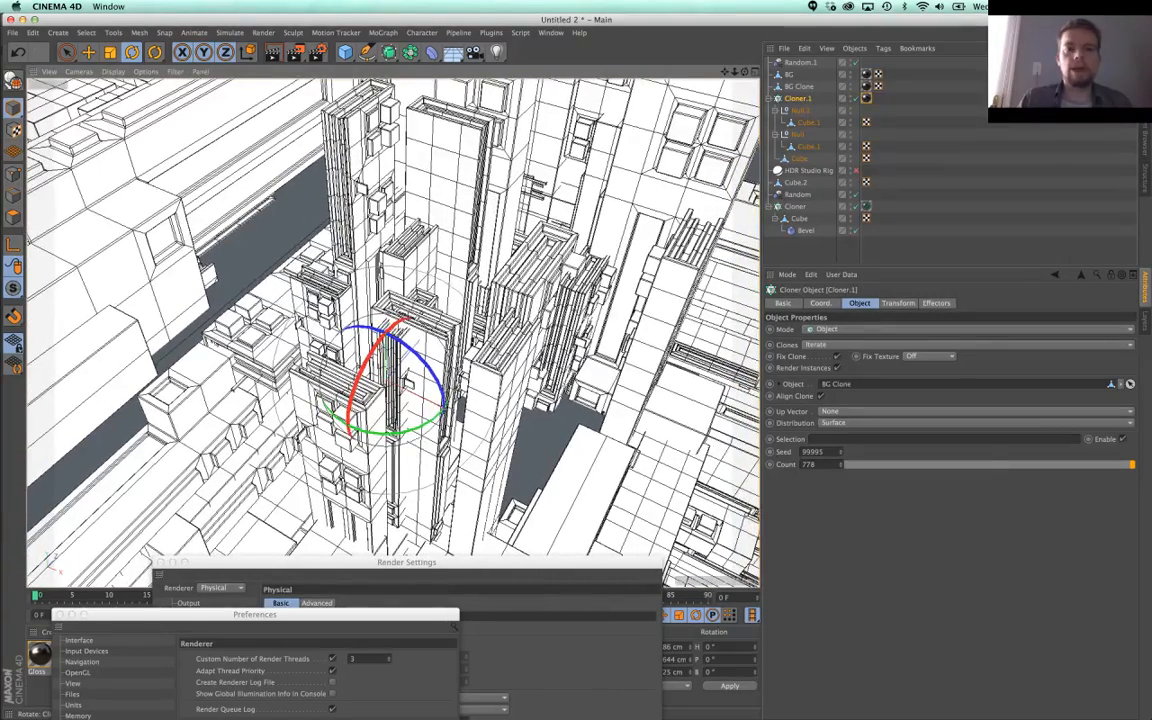
{"action": "left_click_drag", "start_coordinate": [299, 269], "coordinate": [347, 277], "text": "alt"}
{"action": "middle_click_drag", "start_coordinate": [387, 310], "coordinate": [391, 327], "text": "alt"}
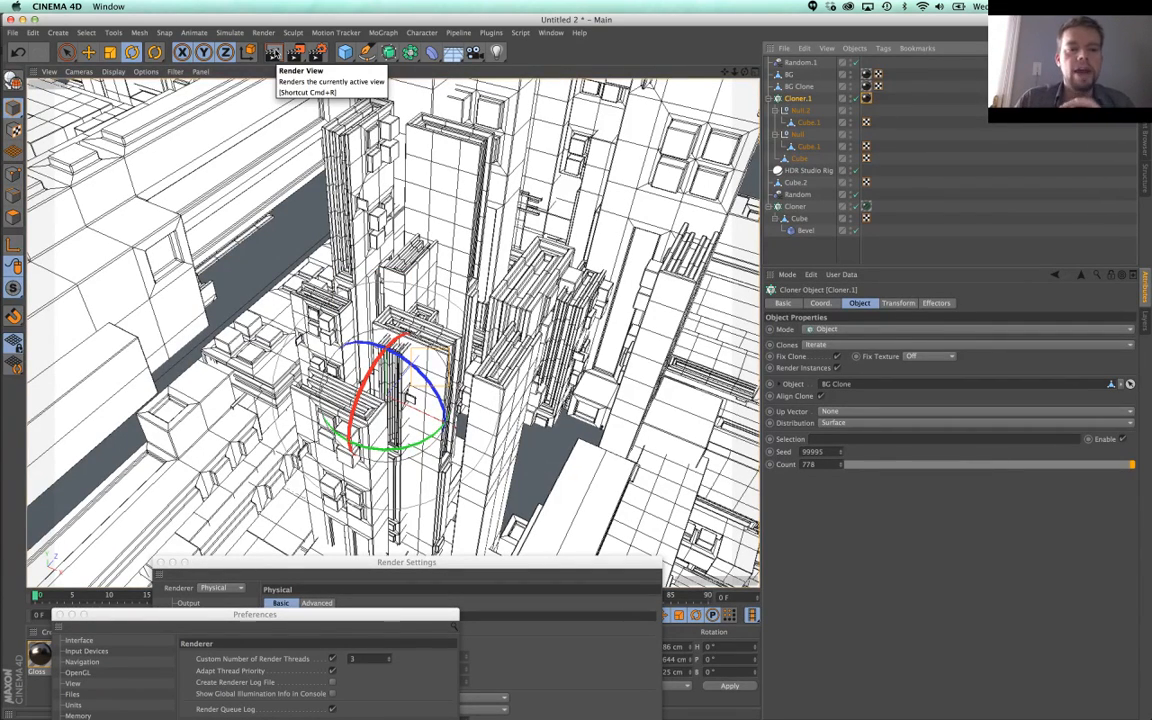
{"action": "left_click", "coordinate": [273, 53]}
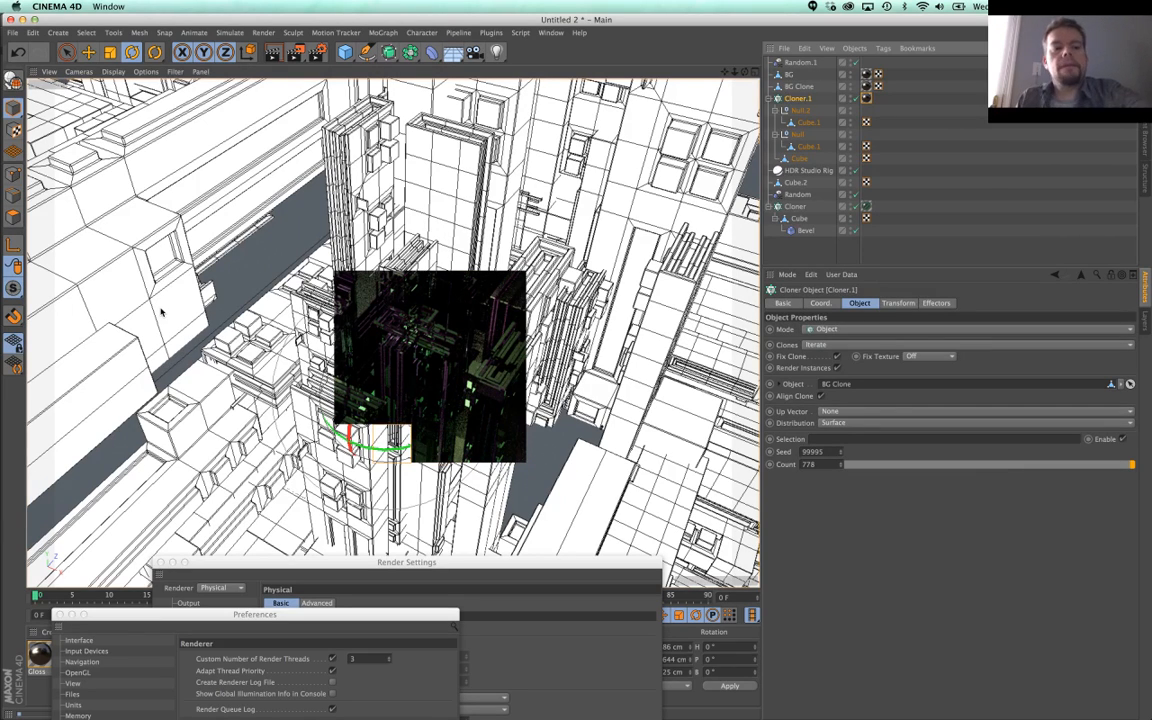
Step: Switch to Chrome to read the recent c4dlive Twitch chat messages, and return to Cinema 4D
{"action": "key", "text": "super+Tab"}
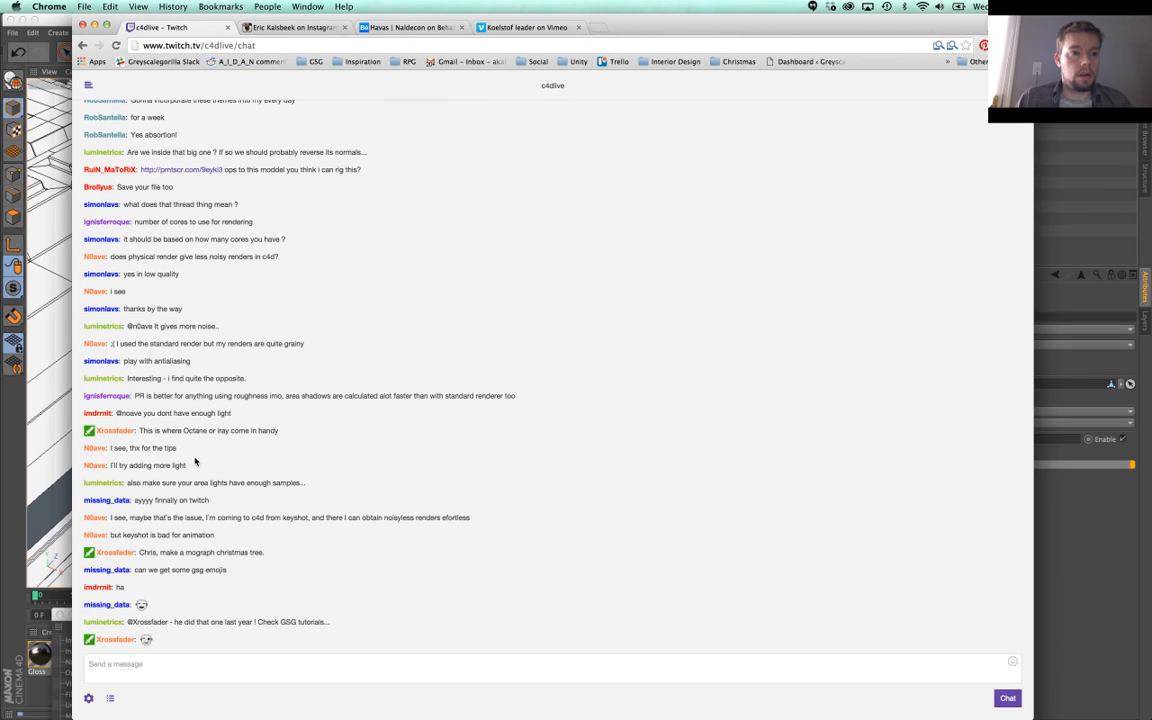
{"action": "scroll", "coordinate": [195, 460], "scroll_direction": "up", "scroll_amount": 1}
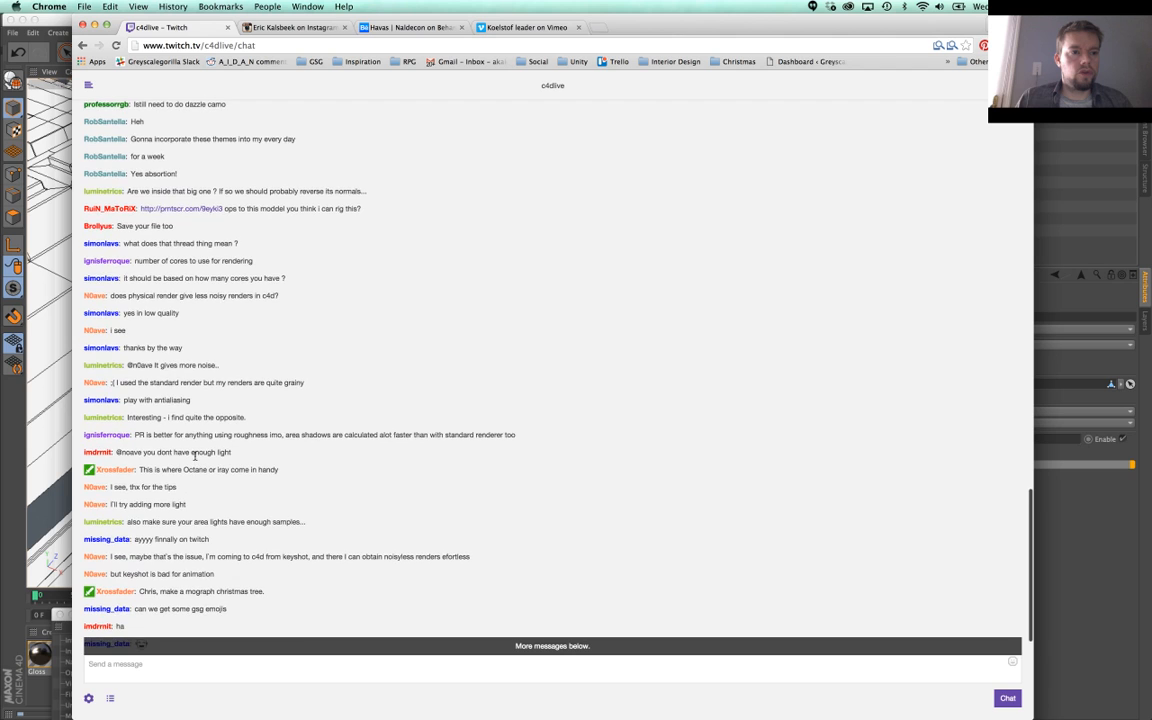
{"action": "scroll", "coordinate": [195, 460], "scroll_direction": "down", "scroll_amount": 1}
{"action": "key", "text": "super+Tab"}
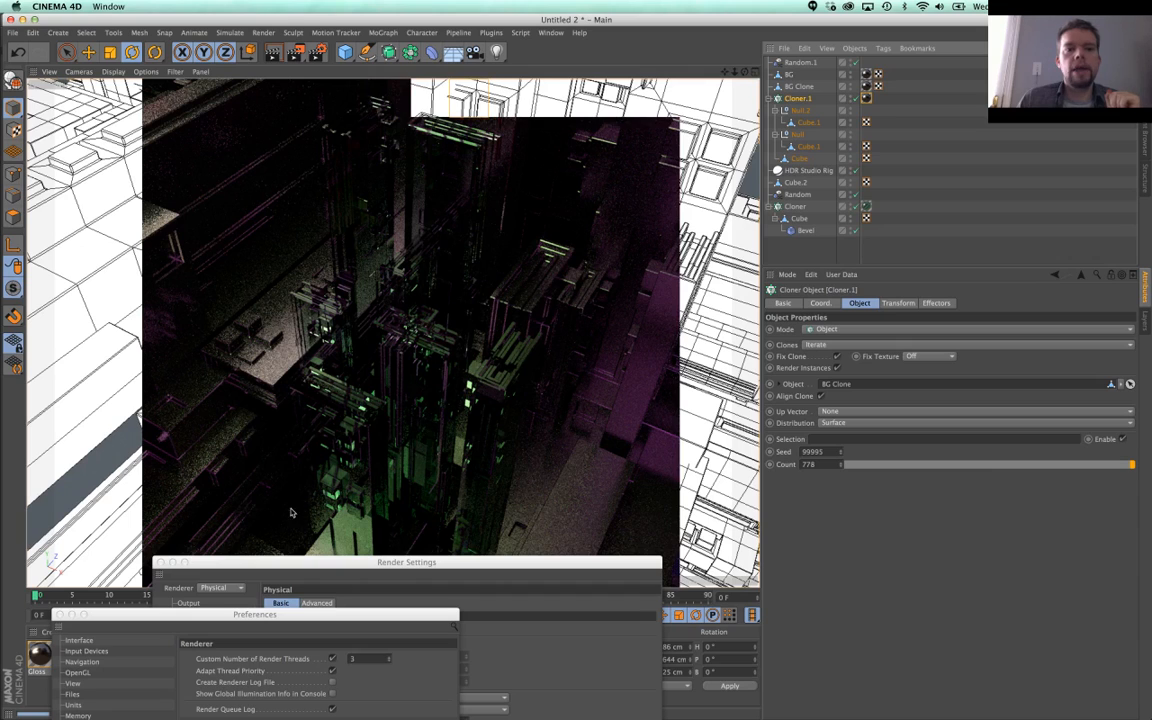
Step: Raise the Gloss material's reflection strength to 166% using the TopCoat plugin's Reflection Amount modifier
{"action": "left_click_drag", "start_coordinate": [283, 565], "coordinate": [781, 576]}
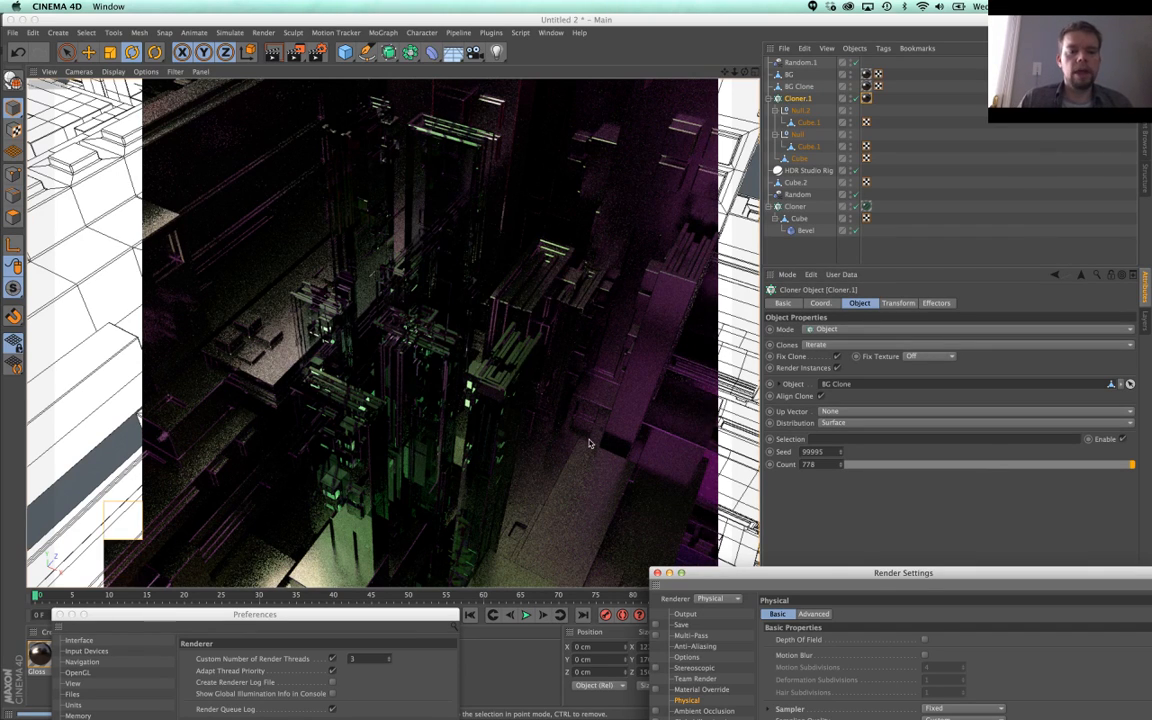
{"action": "left_click_drag", "start_coordinate": [241, 614], "coordinate": [455, 691]}
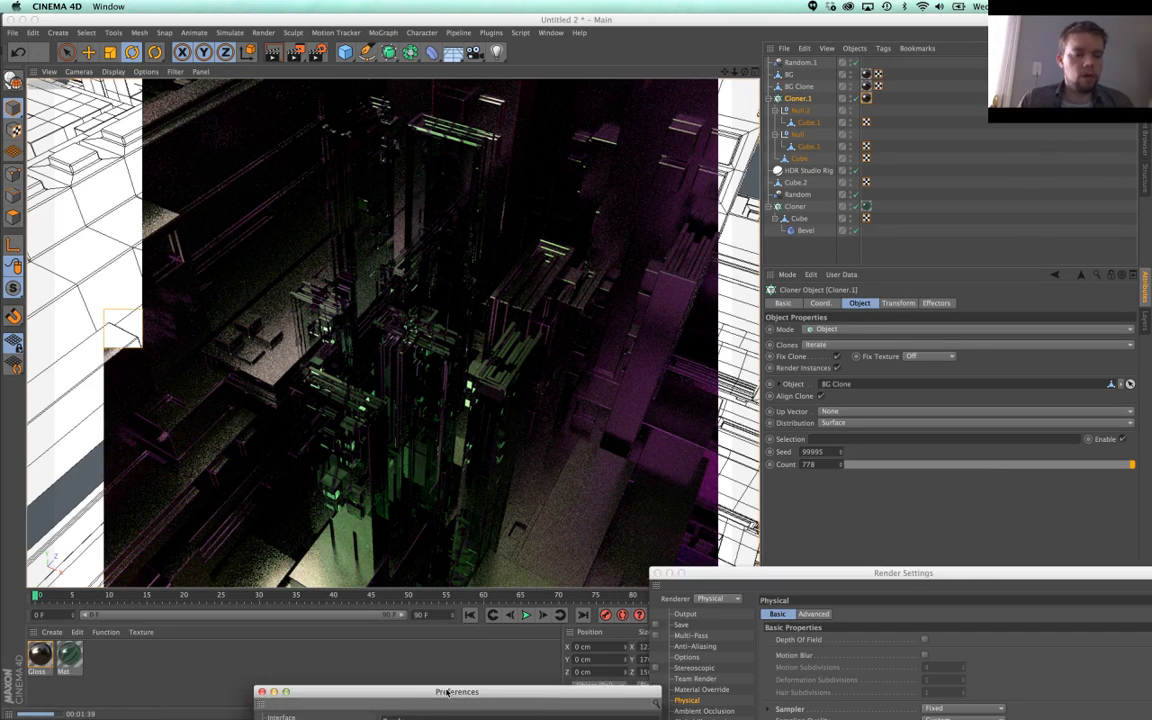
{"action": "double_click", "coordinate": [38, 656]}
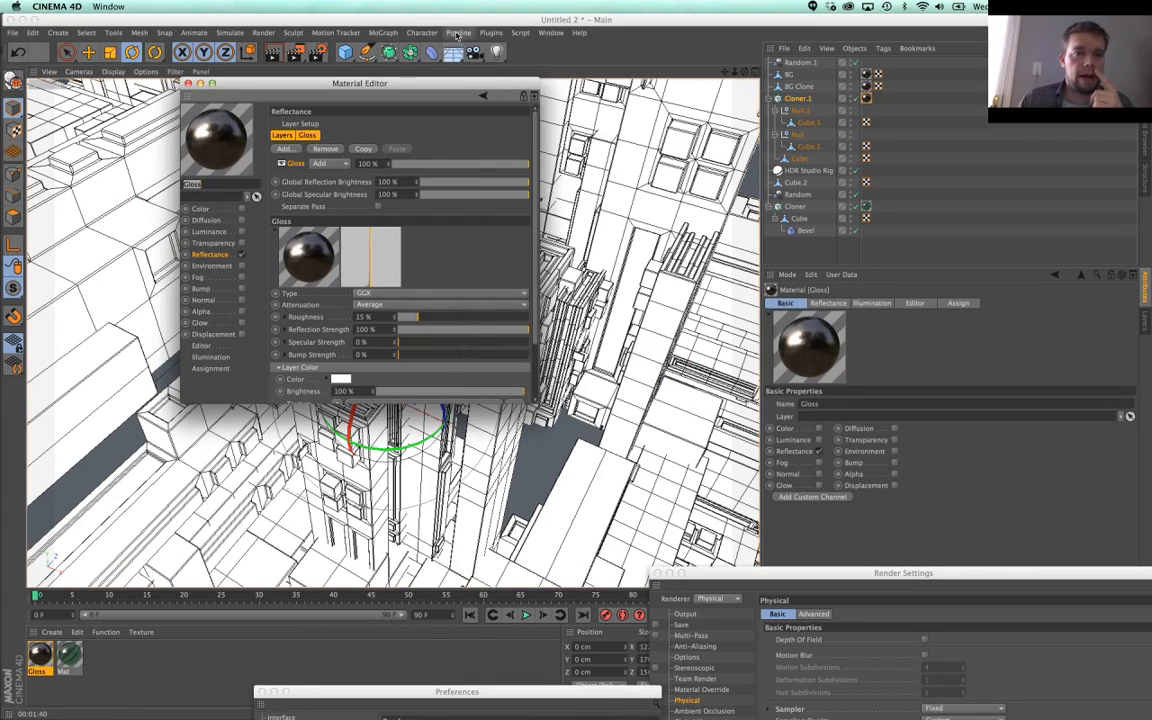
{"action": "left_click", "coordinate": [422, 33]}
{"action": "mouse_move", "coordinate": [490, 32]}
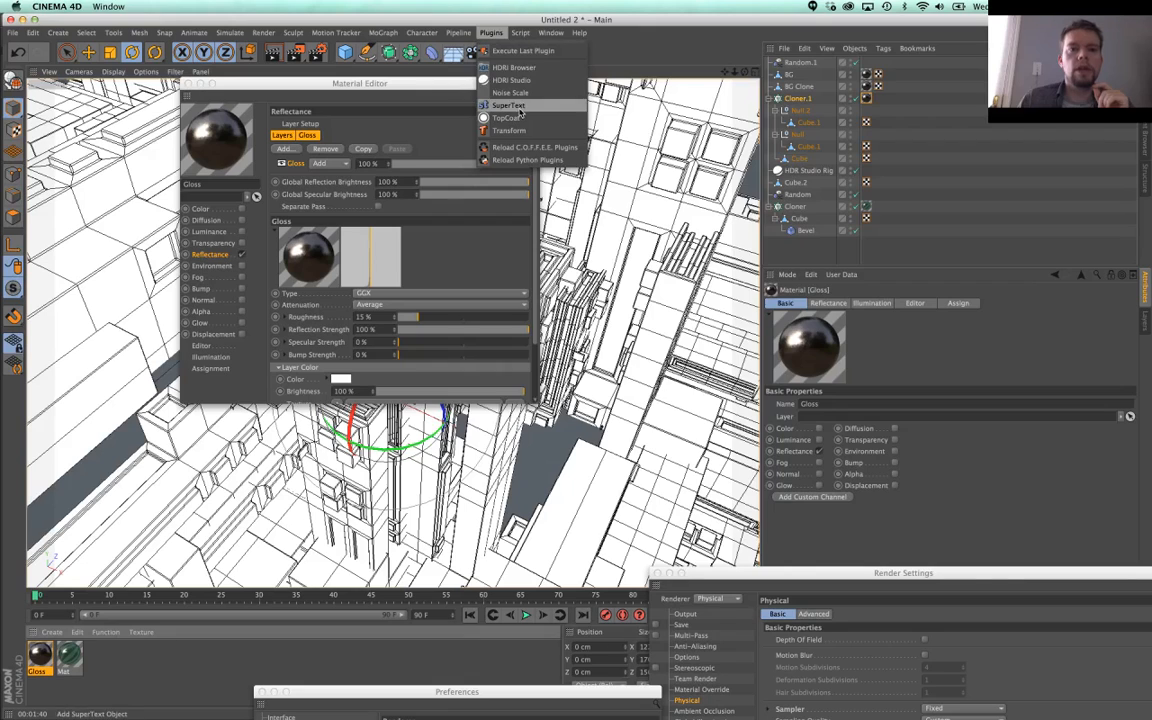
{"action": "left_click", "coordinate": [470, 98]}
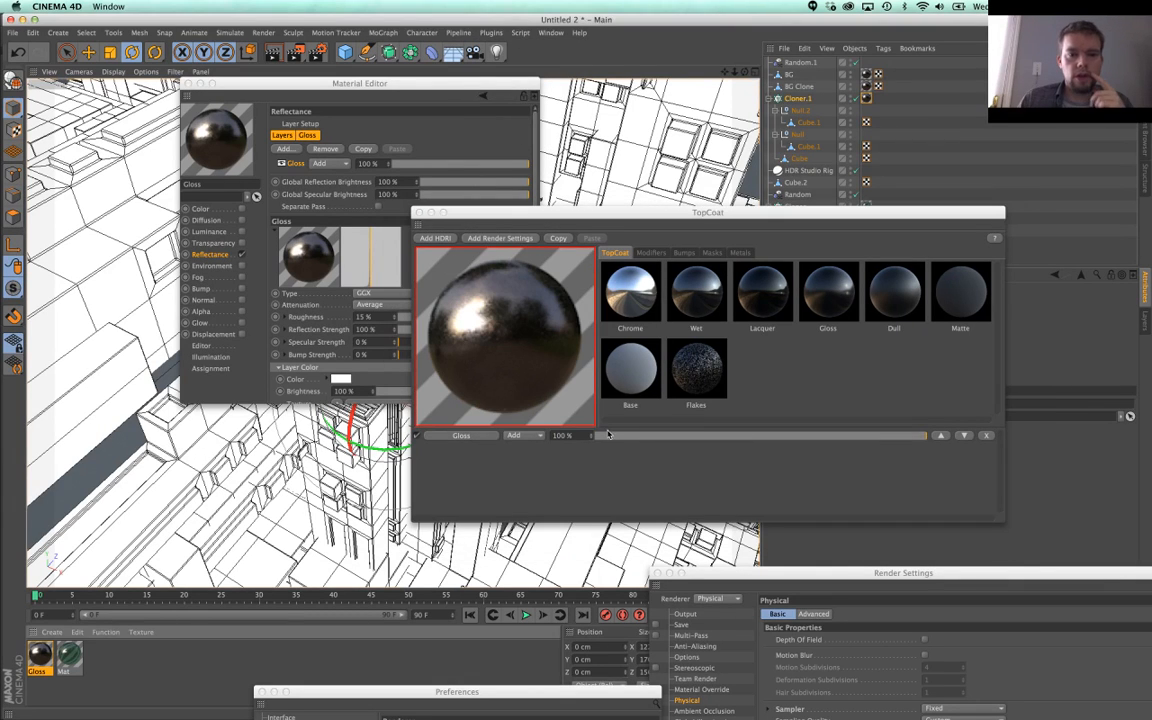
{"action": "left_click", "coordinate": [477, 440]}
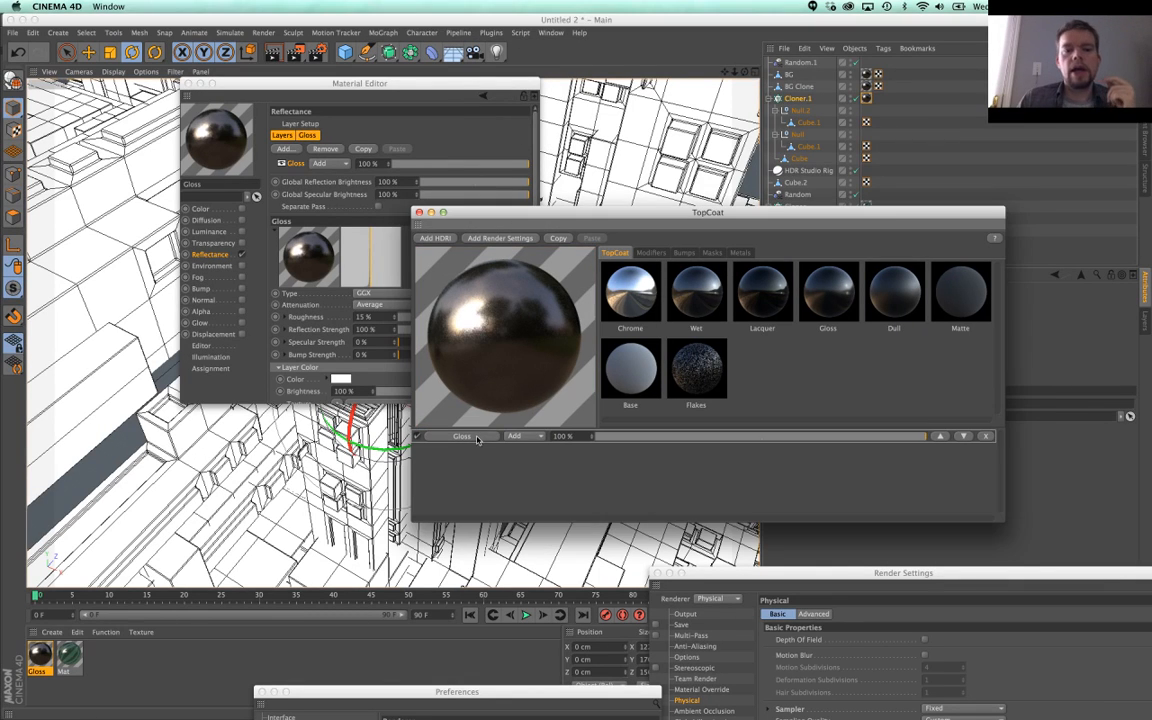
{"action": "left_click", "coordinate": [651, 252]}
{"action": "left_click_drag", "start_coordinate": [865, 270], "coordinate": [944, 269]}
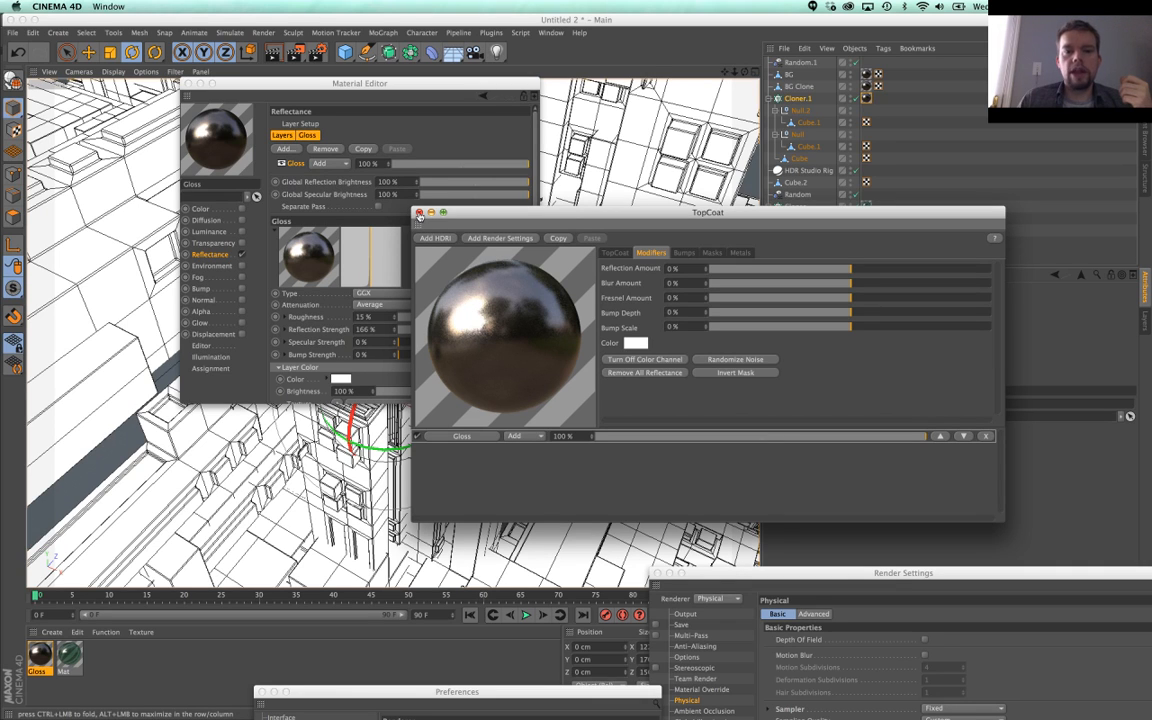
{"action": "left_click", "coordinate": [419, 213]}
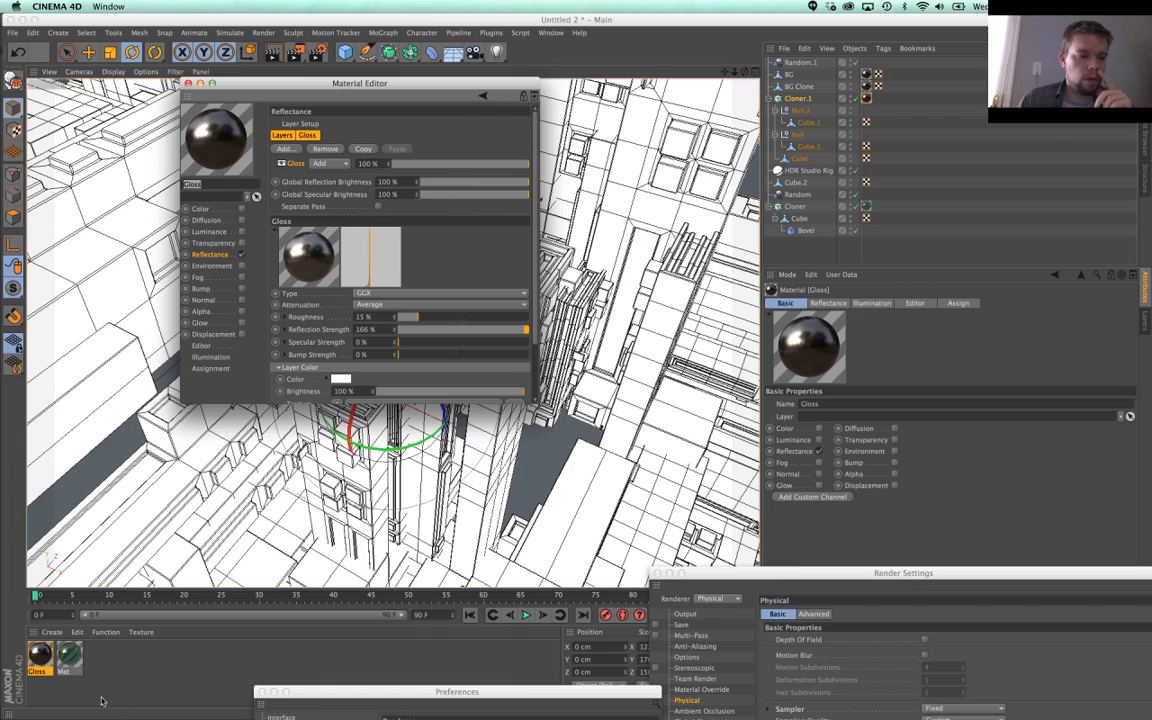
Step: Duplicate the green glass material Mat and change the copy's transparency absorption color to a bright orange
{"action": "left_click_drag", "start_coordinate": [69, 656], "coordinate": [114, 661], "text": "ctrl"}
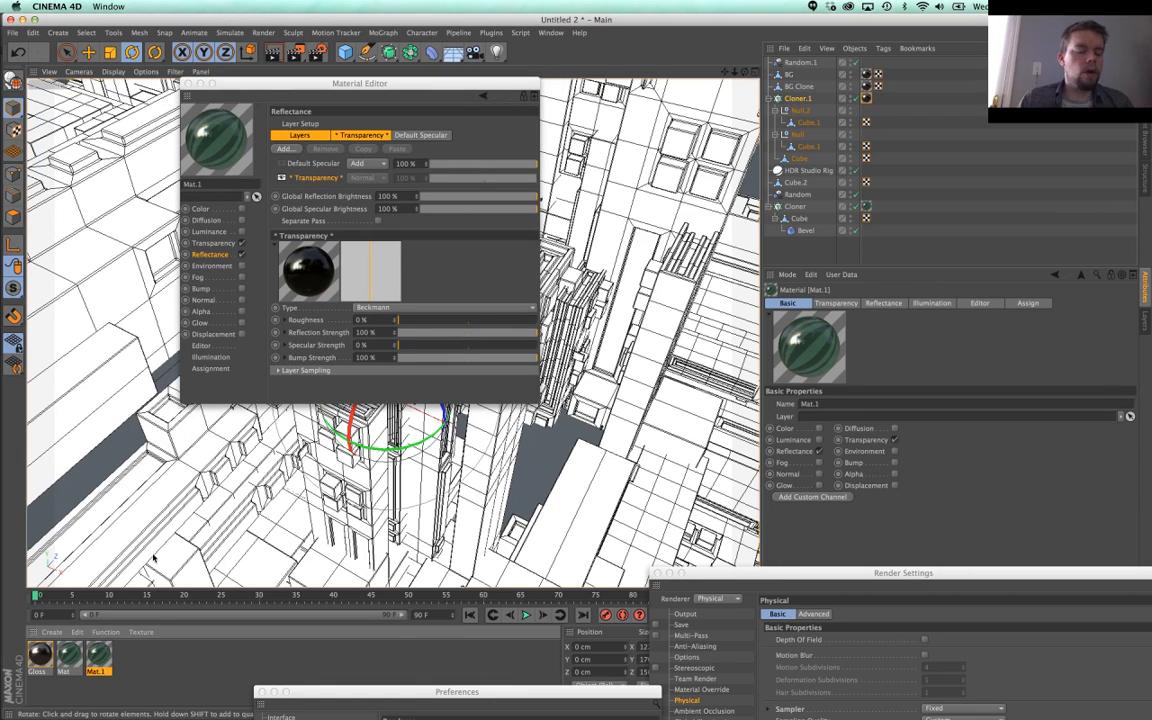
{"action": "left_click", "coordinate": [213, 243]}
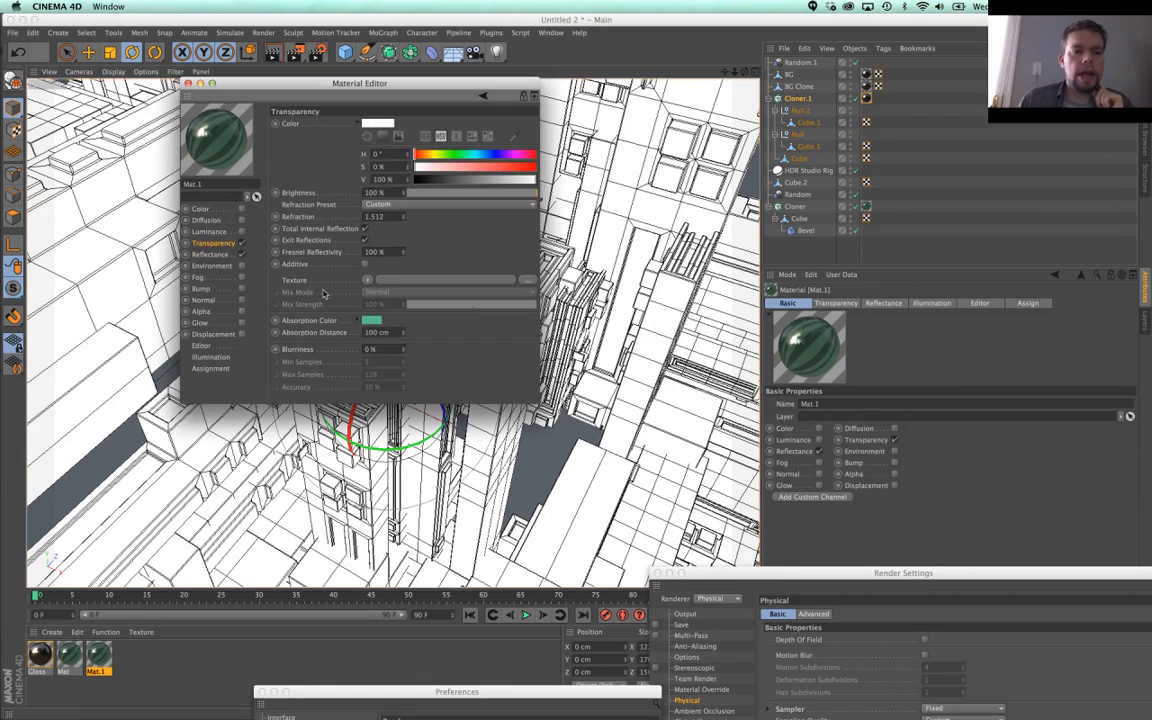
{"action": "left_click", "coordinate": [371, 319]}
{"action": "left_click", "coordinate": [360, 316]}
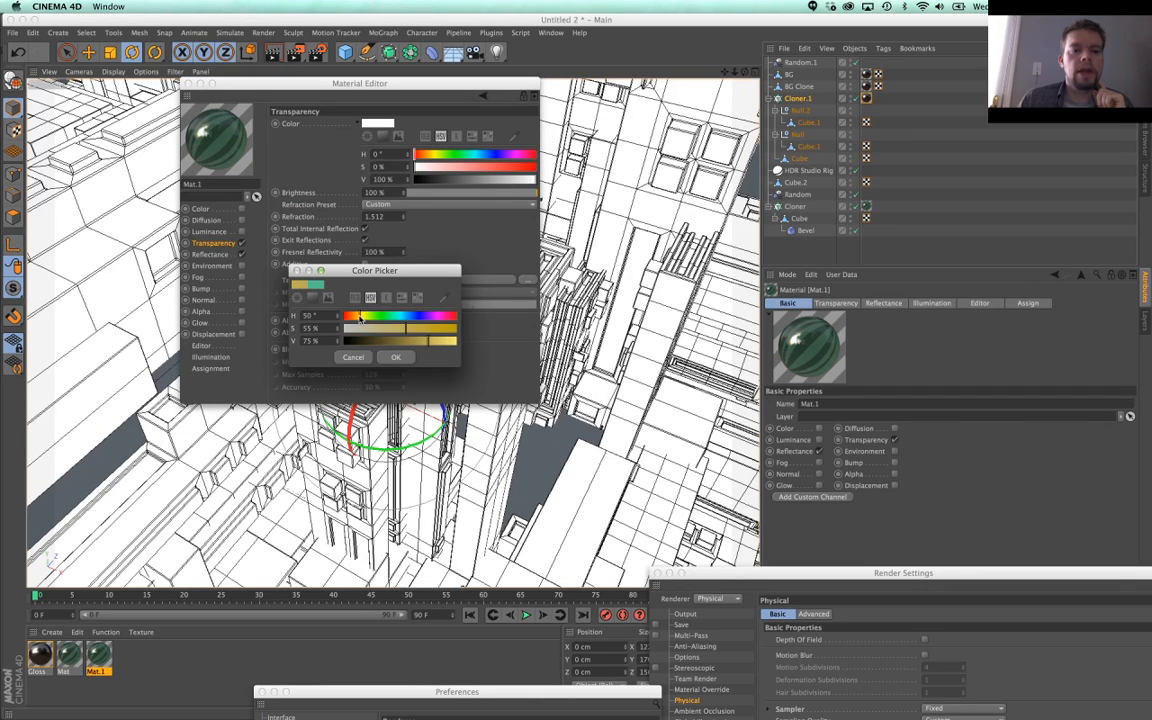
{"action": "left_click", "coordinate": [371, 329]}
{"action": "left_click", "coordinate": [348, 316]}
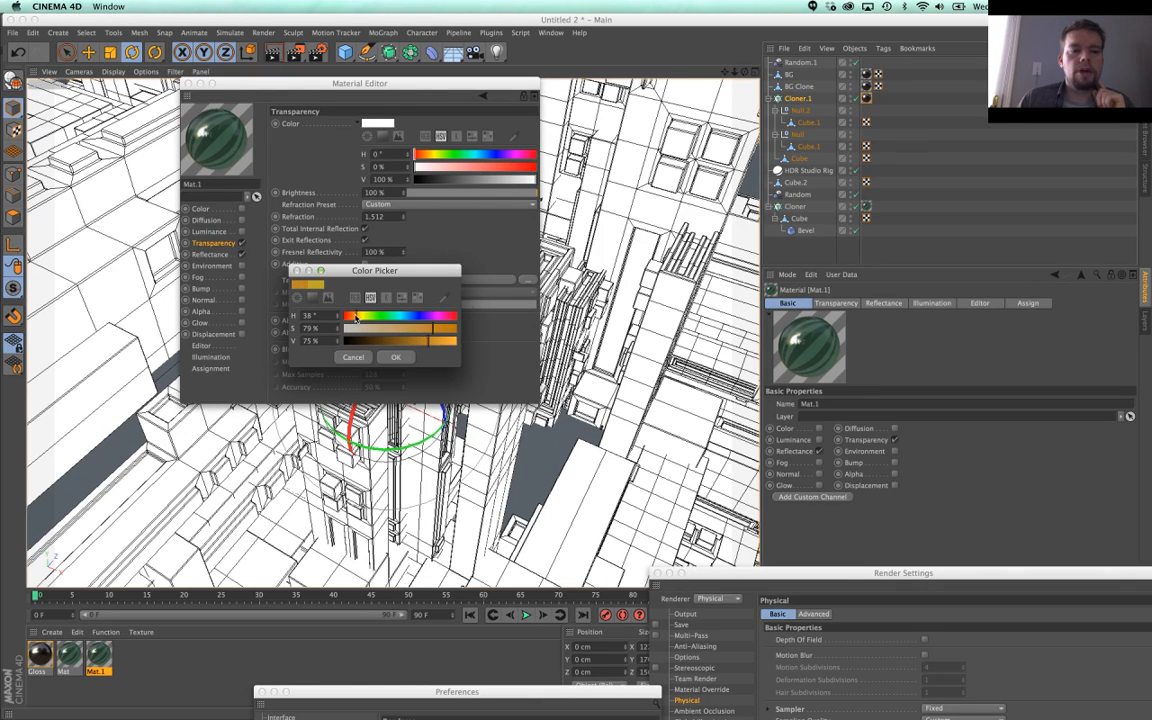
{"action": "left_click", "coordinate": [450, 341]}
{"action": "left_click", "coordinate": [396, 357]}
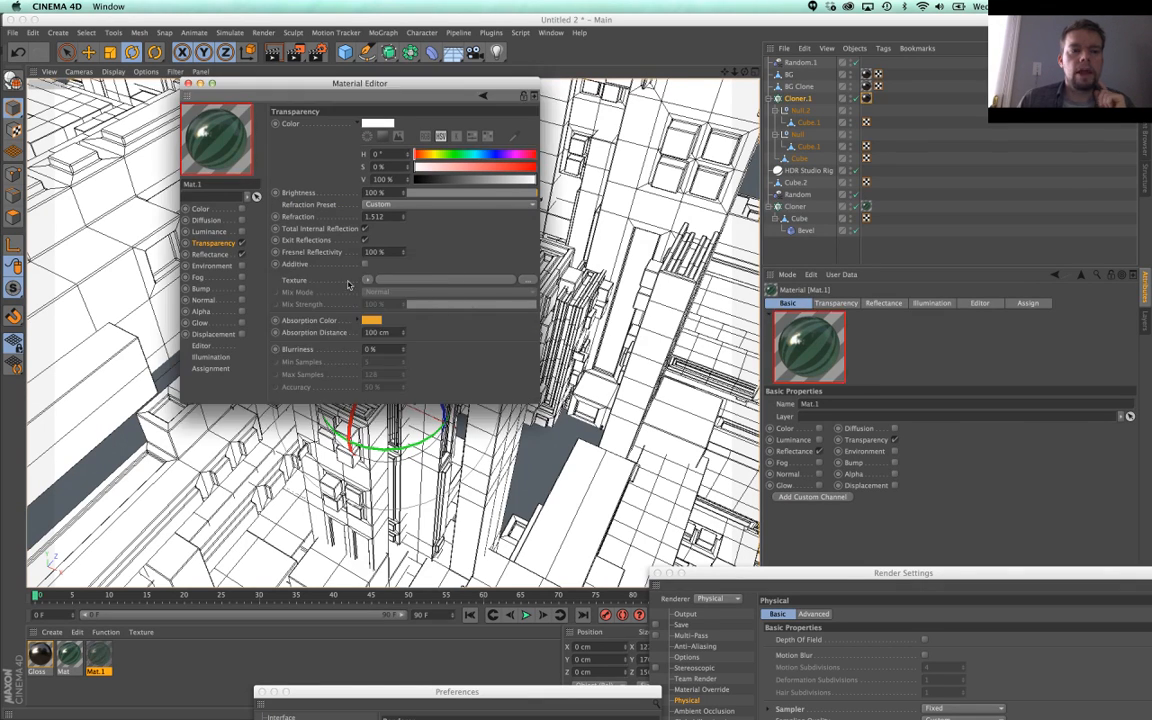
{"action": "left_click", "coordinate": [188, 83]}
Step: Duplicate the beveled Cube inside Cloner, giving one cube the green glass Mat and the other the orange Mat.1
{"action": "left_click_drag", "start_coordinate": [799, 219], "coordinate": [878, 218], "text": "ctrl"}
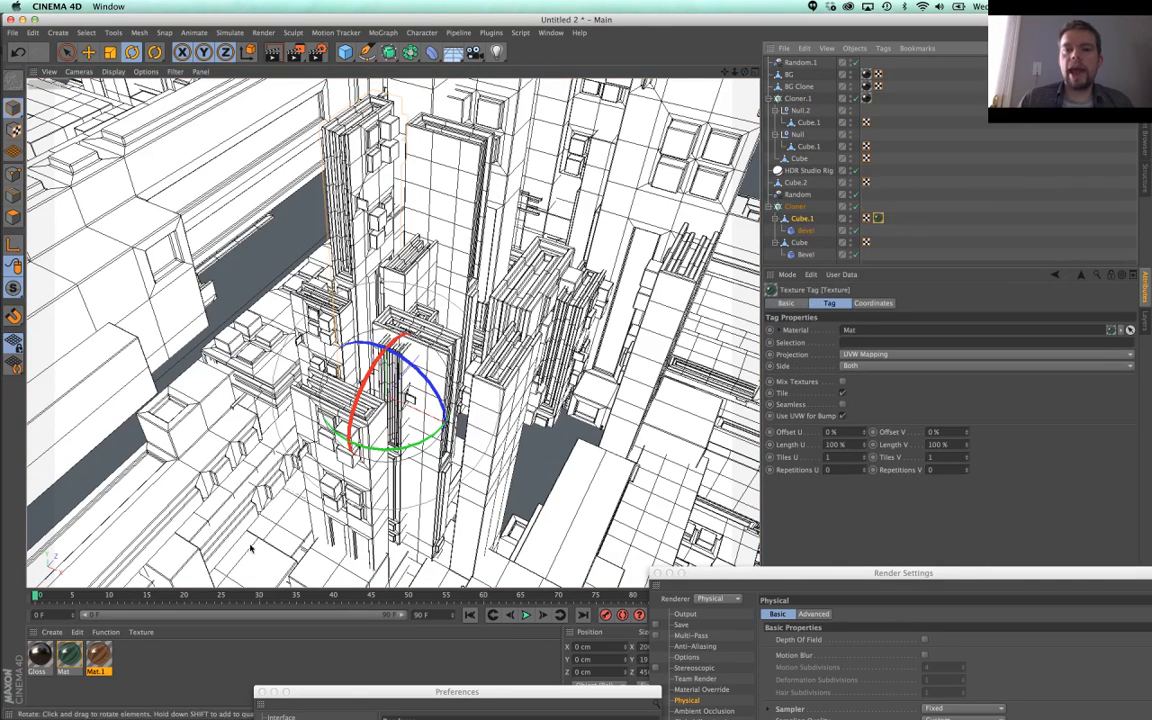
{"action": "left_click_drag", "start_coordinate": [803, 250], "coordinate": [800, 244]}
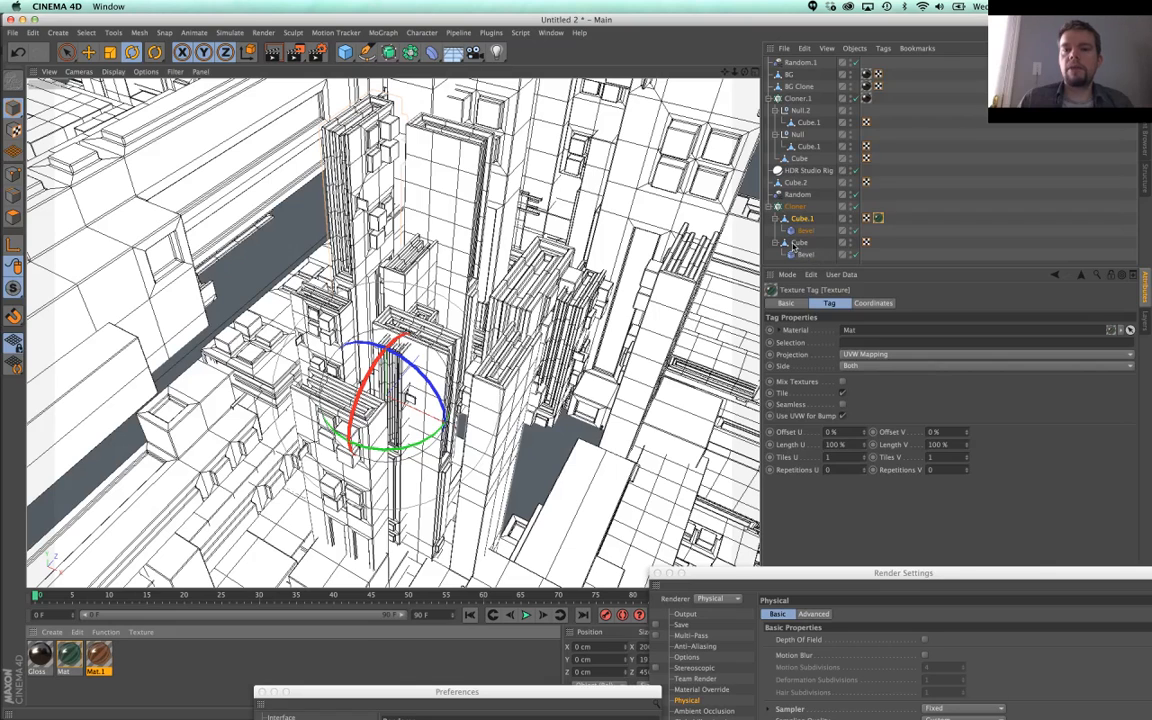
Step: Set the HDR Studio Rig's color correction saturation to 43.62% and its light brightness to 297%
{"action": "left_click_drag", "start_coordinate": [862, 580], "coordinate": [753, 615]}
{"action": "left_click", "coordinate": [808, 170]}
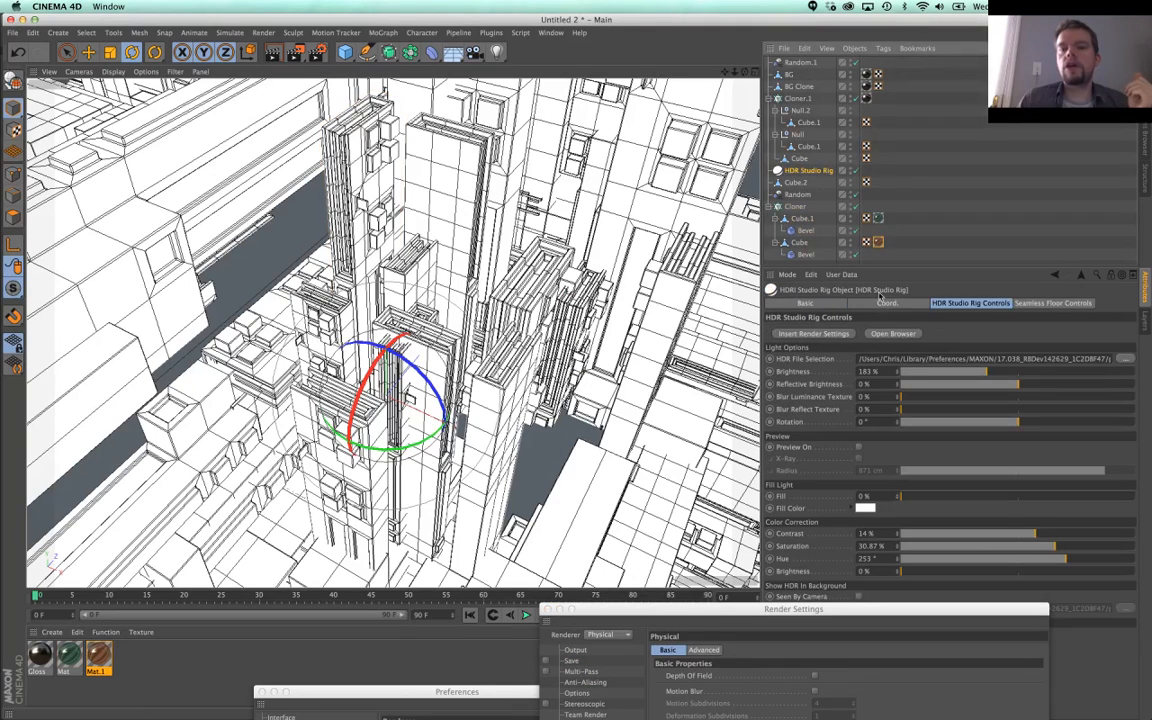
{"action": "left_click_drag", "start_coordinate": [1058, 552], "coordinate": [1070, 548]}
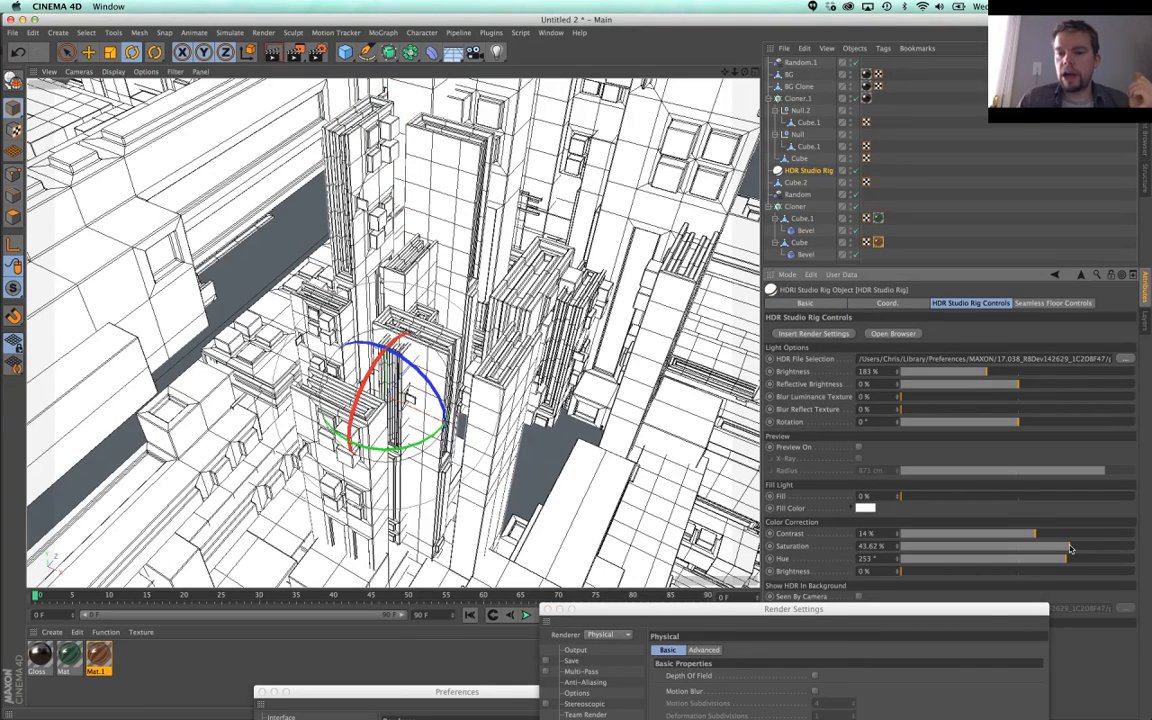
{"action": "left_click_drag", "start_coordinate": [1031, 373], "coordinate": [1042, 375]}
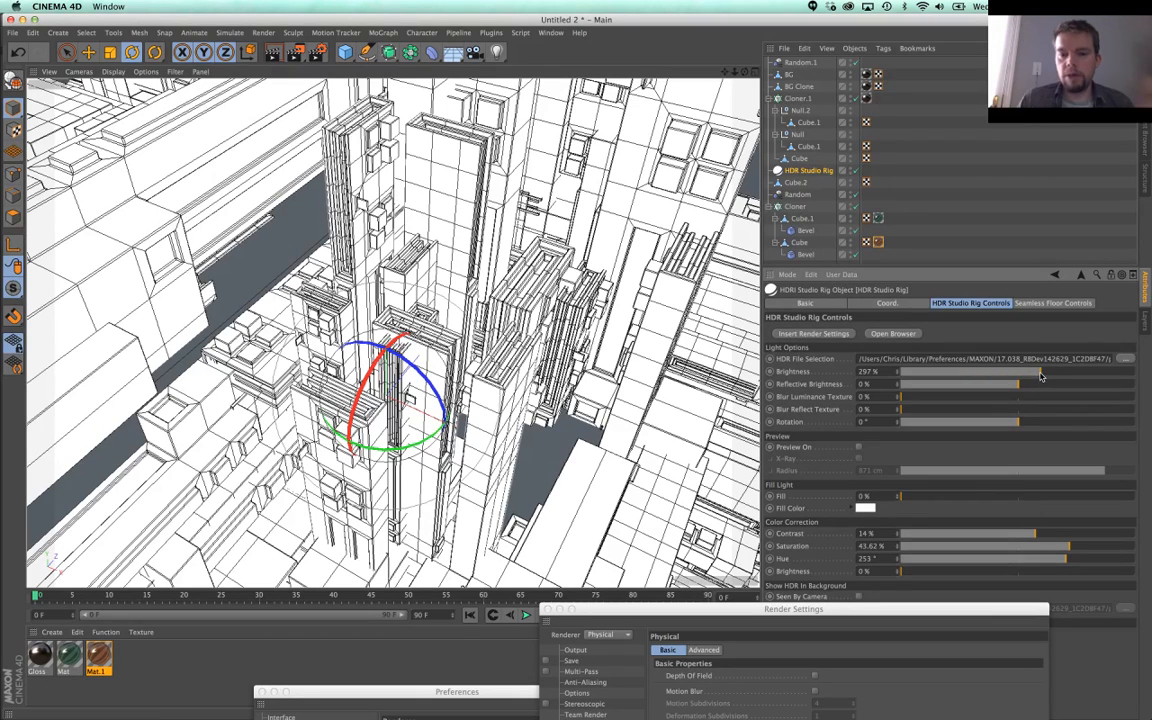
Step: Render a tall, narrow region running down through the central glass towers
{"action": "left_click", "coordinate": [295, 52]}
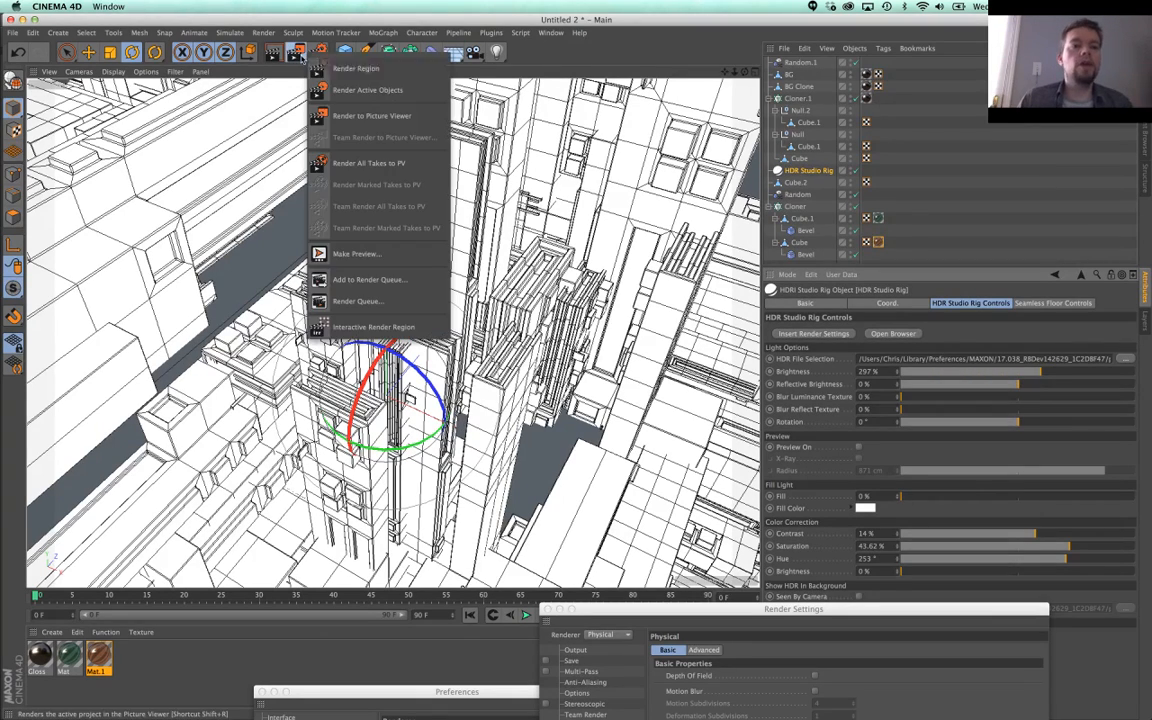
{"action": "left_click", "coordinate": [356, 68]}
{"action": "left_click_drag", "start_coordinate": [376, 95], "coordinate": [432, 588]}
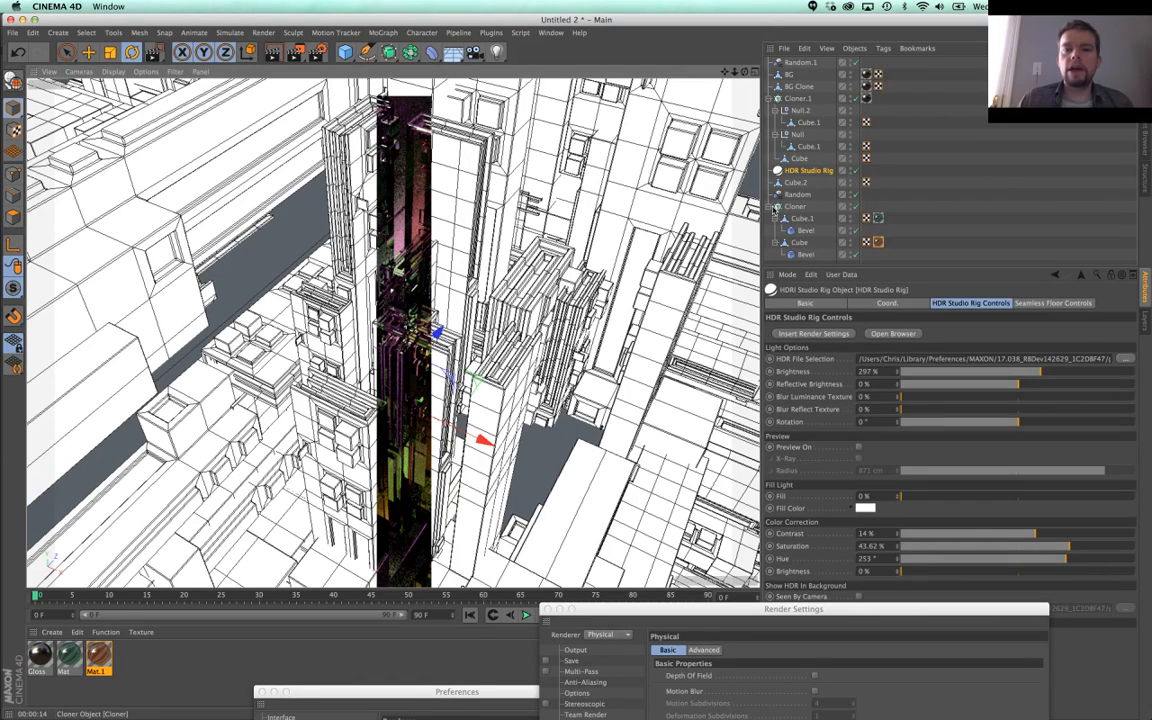
Step: Collapse the Cloner holding the glass cubes and hide it in both the viewport and the render
{"action": "left_click", "coordinate": [776, 207]}
{"action": "left_click", "coordinate": [849, 205]}
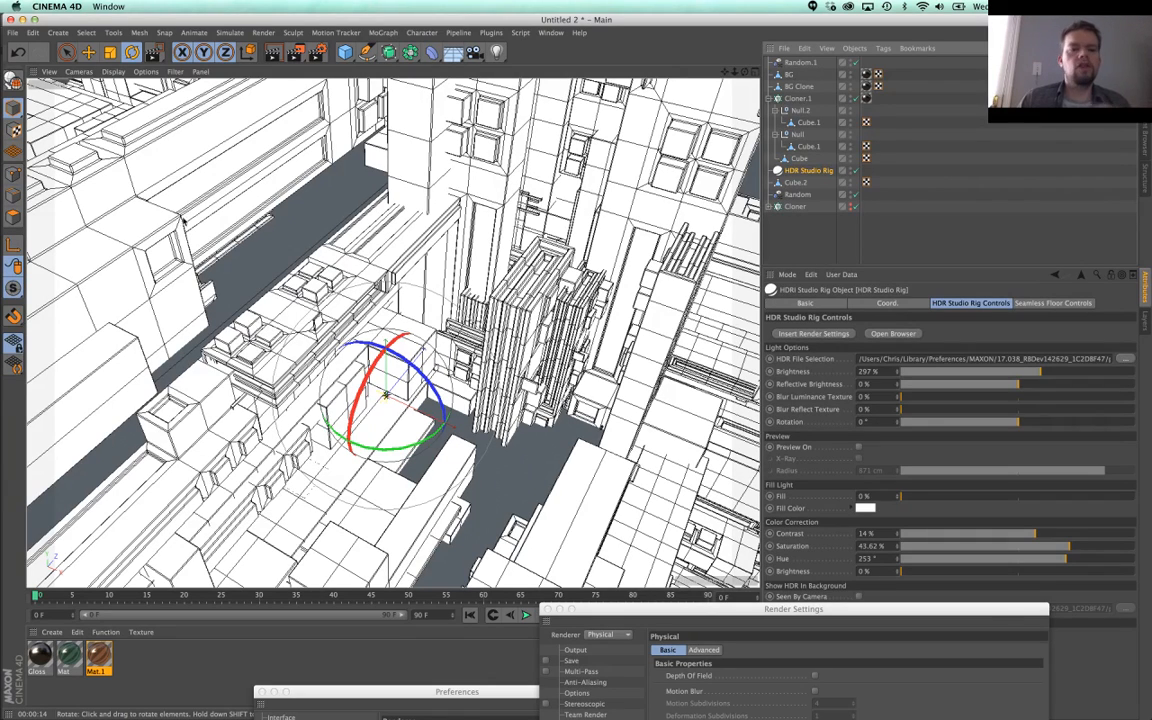
Step: Open the Gloss material for editing and bring up its Reflectance settings
{"action": "double_click", "coordinate": [37, 660]}
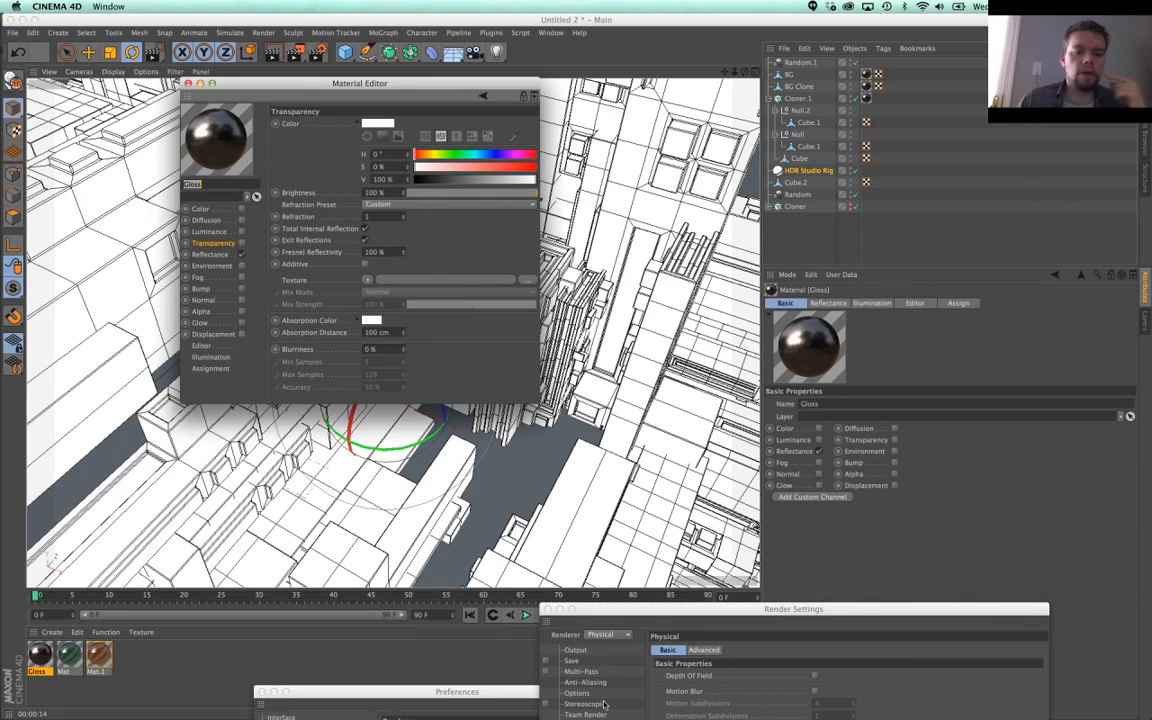
{"action": "left_click_drag", "start_coordinate": [346, 88], "coordinate": [363, 302]}
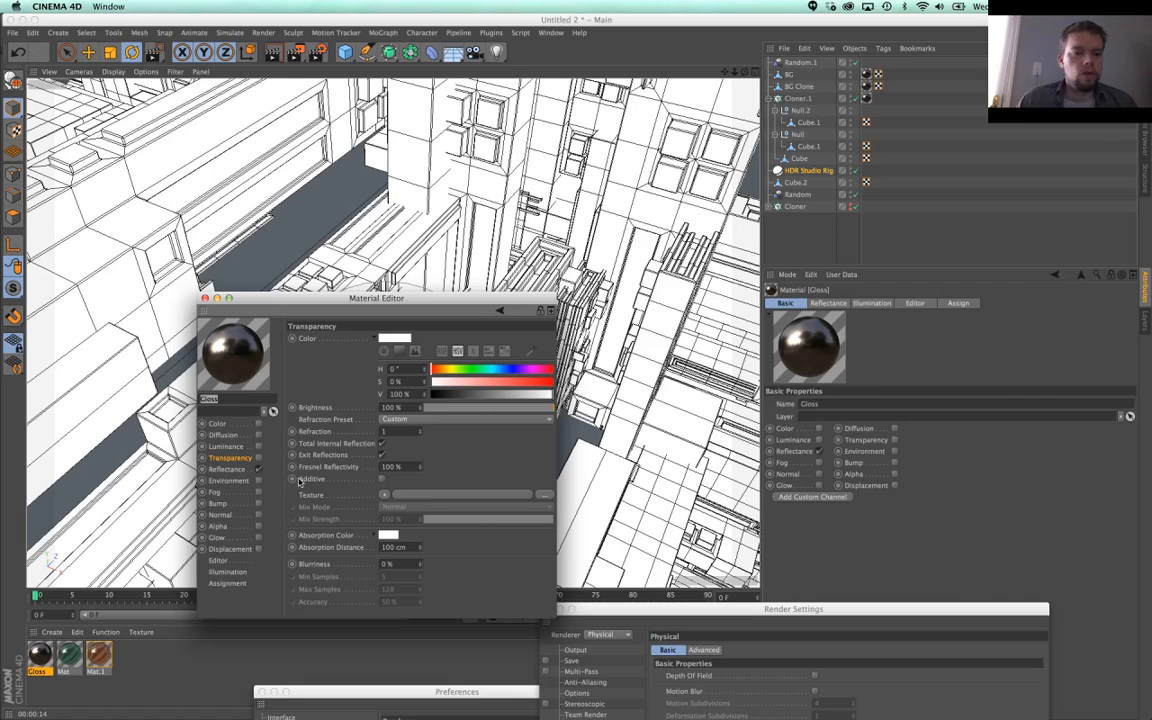
{"action": "left_click", "coordinate": [228, 469]}
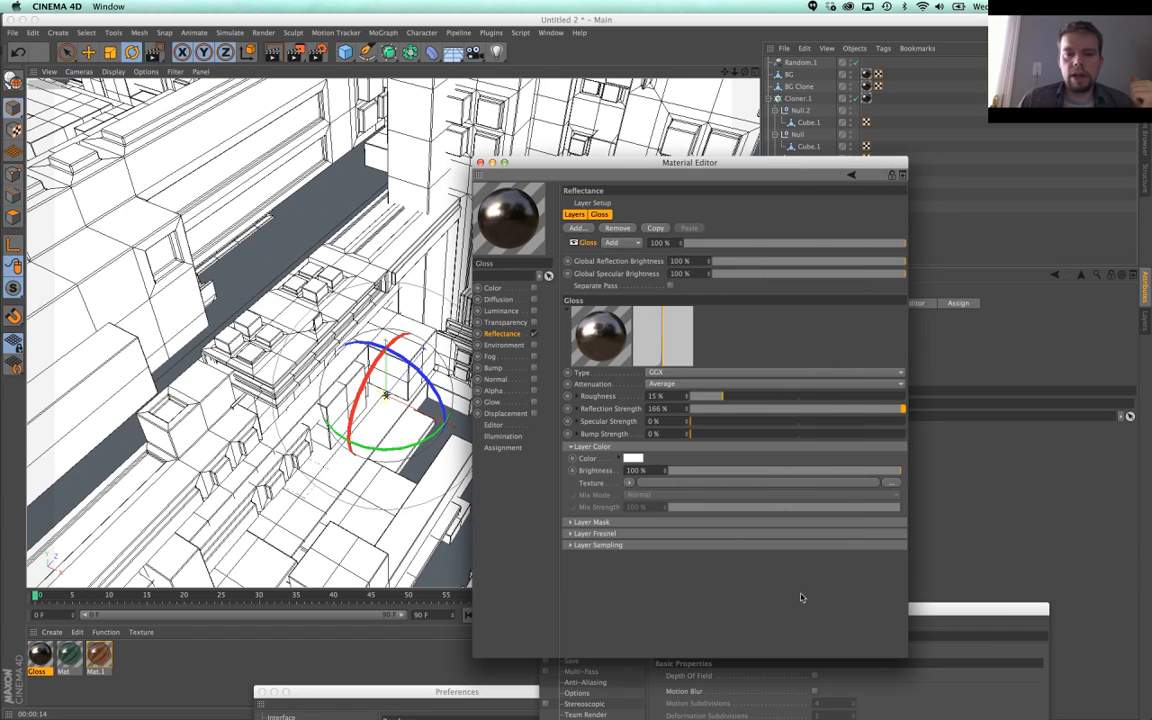
Step: Try a fully saturated green with a 112° hue as the Gloss reflection layer color, and undo it
{"action": "left_click", "coordinate": [630, 484]}
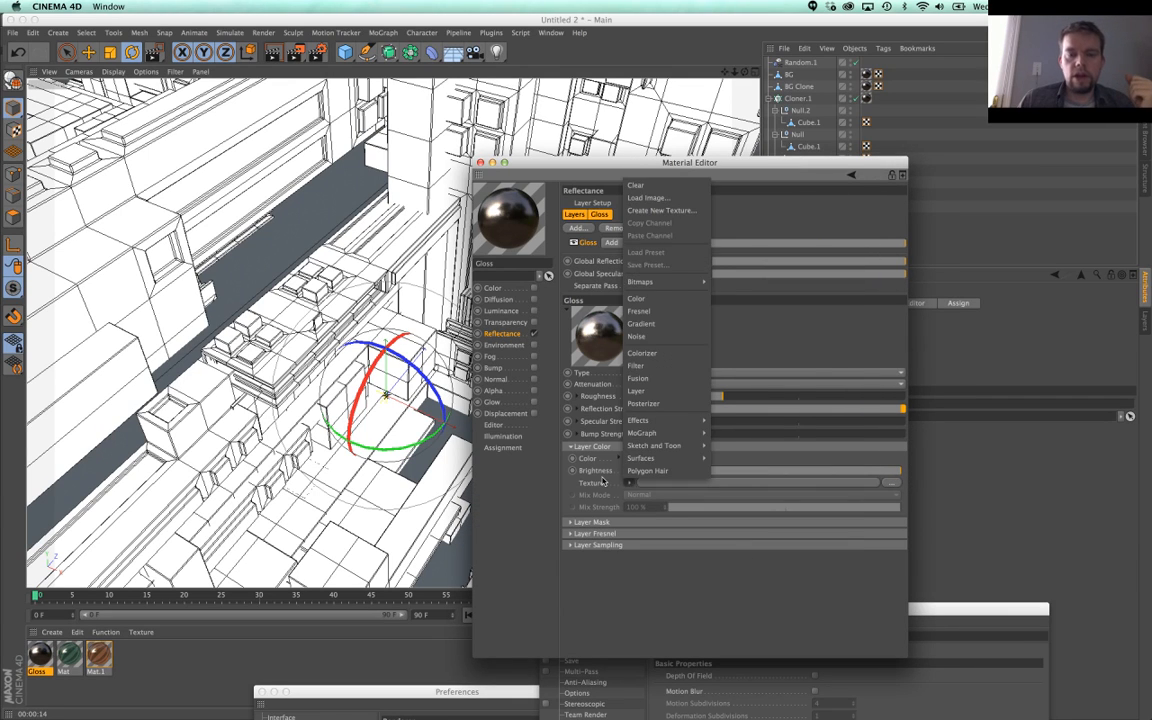
{"action": "left_click", "coordinate": [602, 481]}
{"action": "left_click", "coordinate": [639, 459]}
{"action": "left_click", "coordinate": [643, 460]}
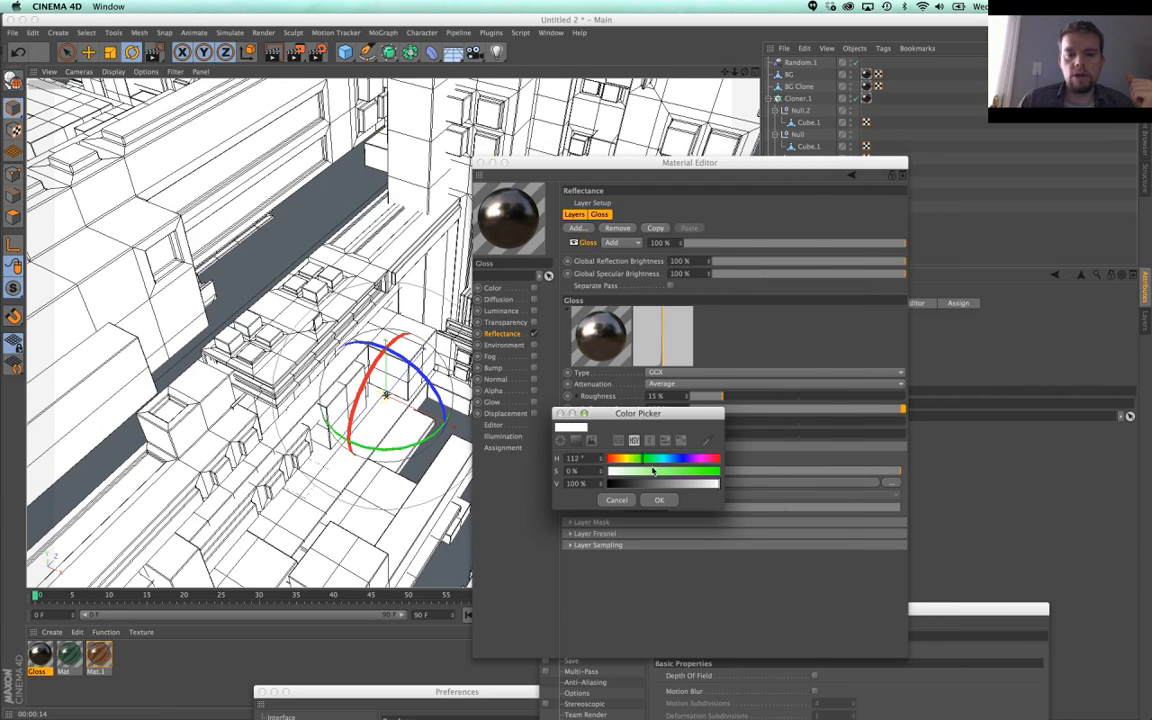
{"action": "left_click_drag", "start_coordinate": [653, 471], "coordinate": [720, 472]}
{"action": "left_click", "coordinate": [657, 502]}
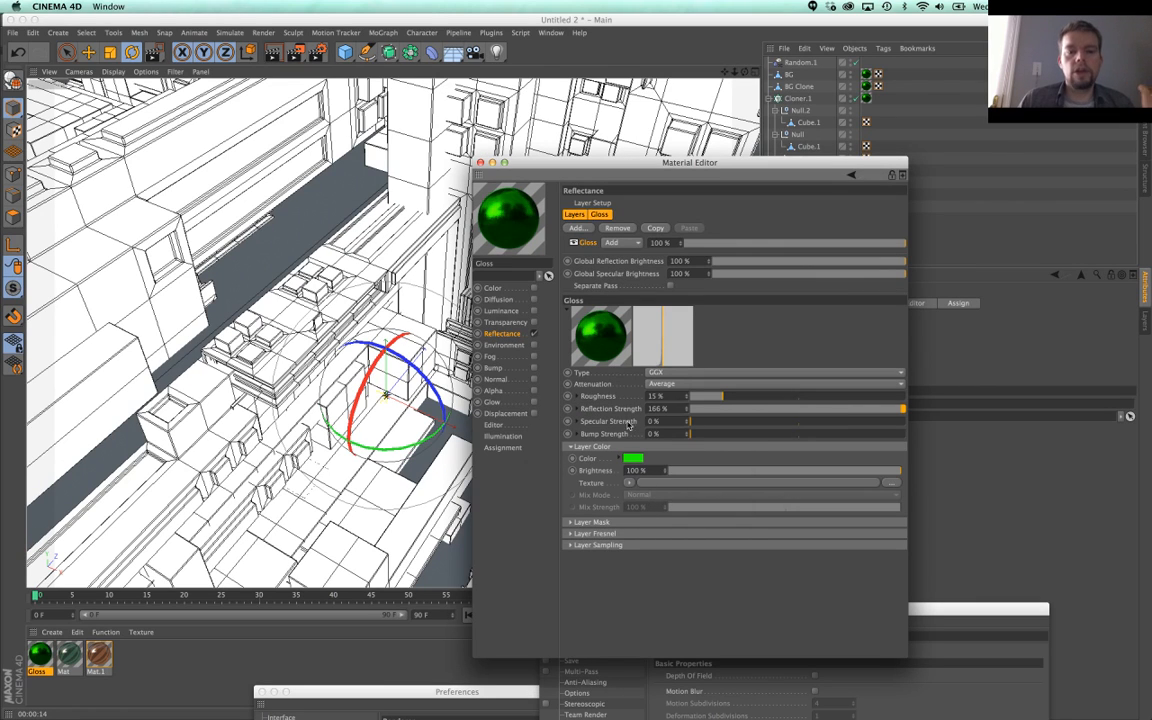
{"action": "key", "text": "super+z"}
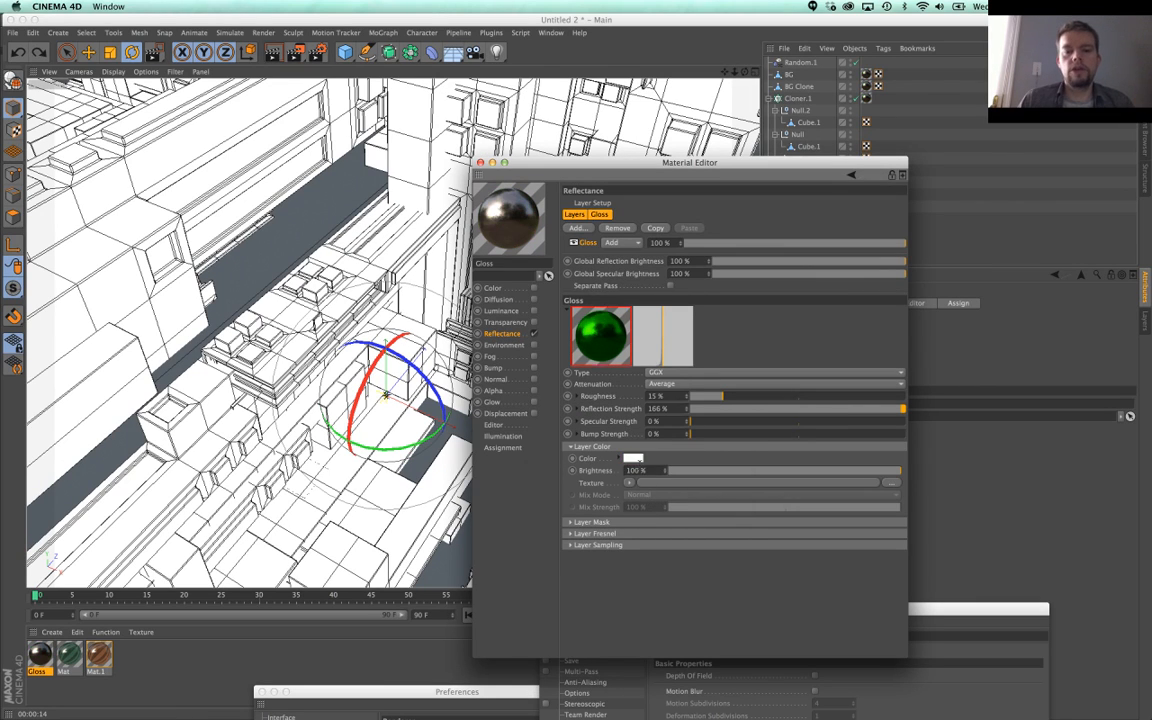
Step: Load the MoGraph Color Shader as the Gloss layer color texture, keep its channel on Color, and close the material
{"action": "left_click", "coordinate": [628, 483]}
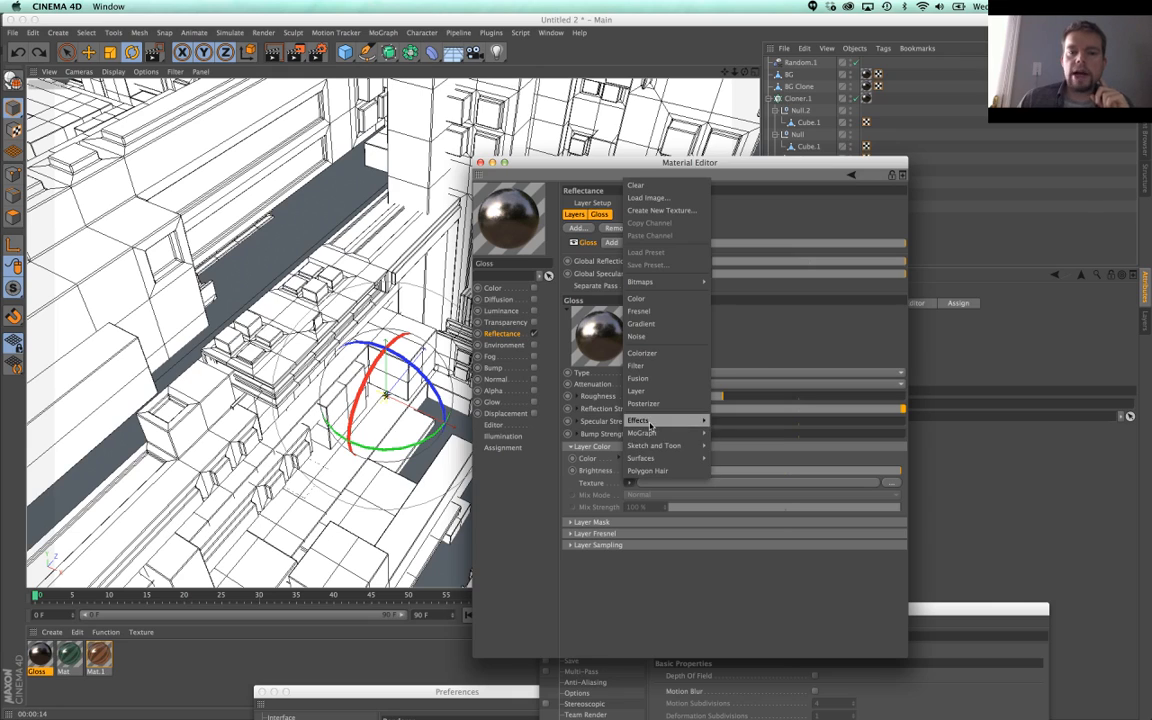
{"action": "mouse_move", "coordinate": [650, 432]}
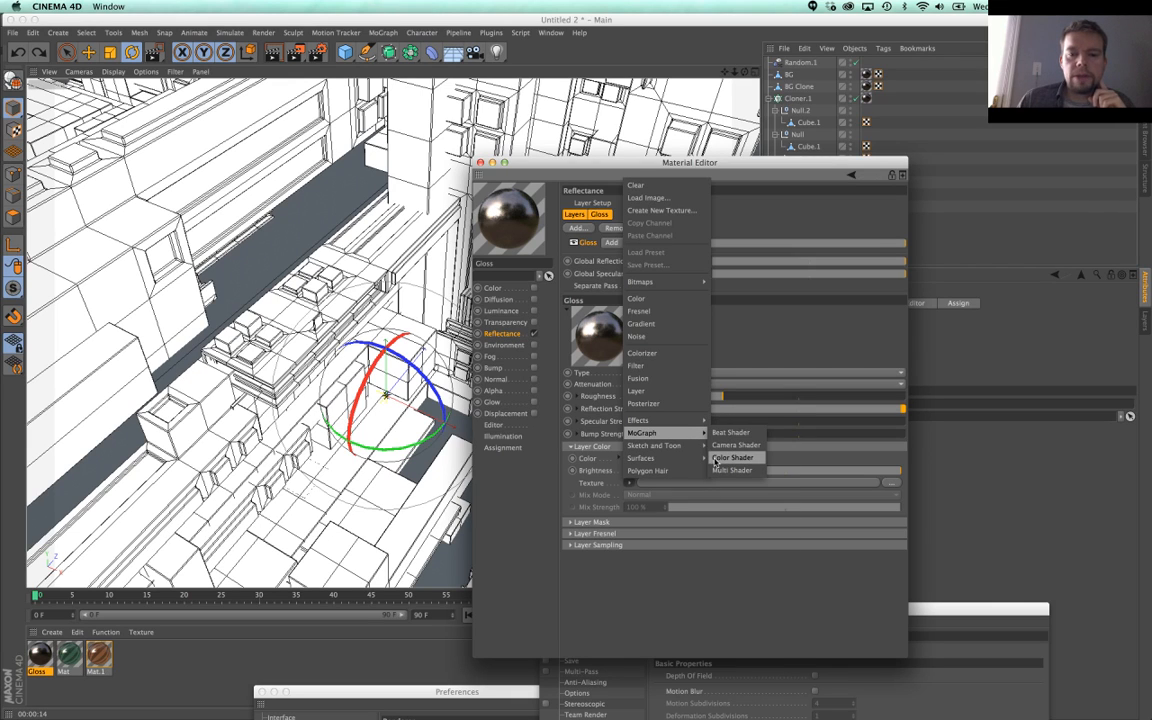
{"action": "left_click", "coordinate": [720, 462]}
{"action": "left_click", "coordinate": [632, 506]}
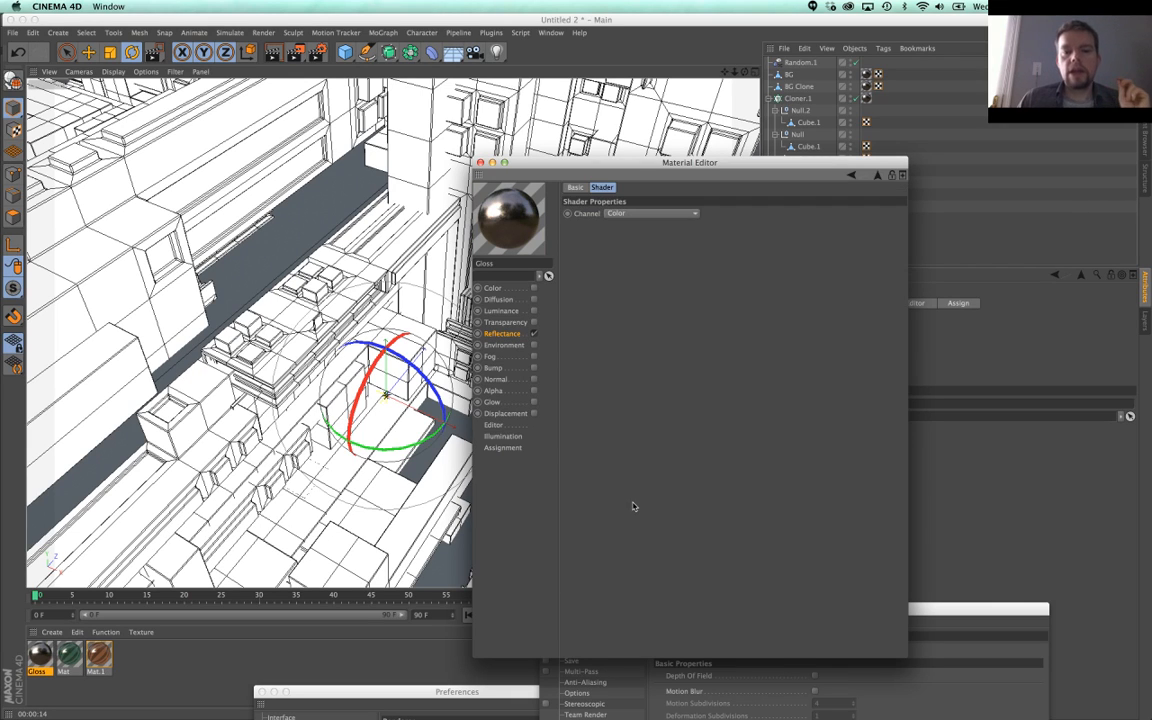
{"action": "left_click", "coordinate": [622, 213]}
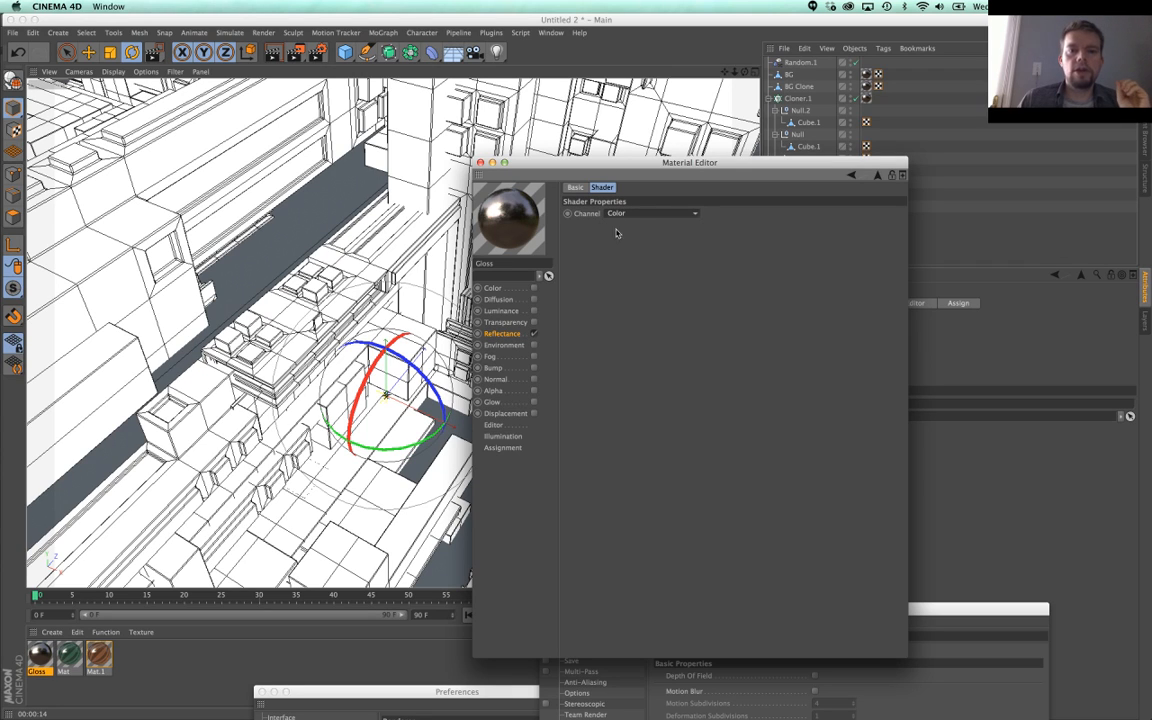
{"action": "left_click", "coordinate": [631, 226]}
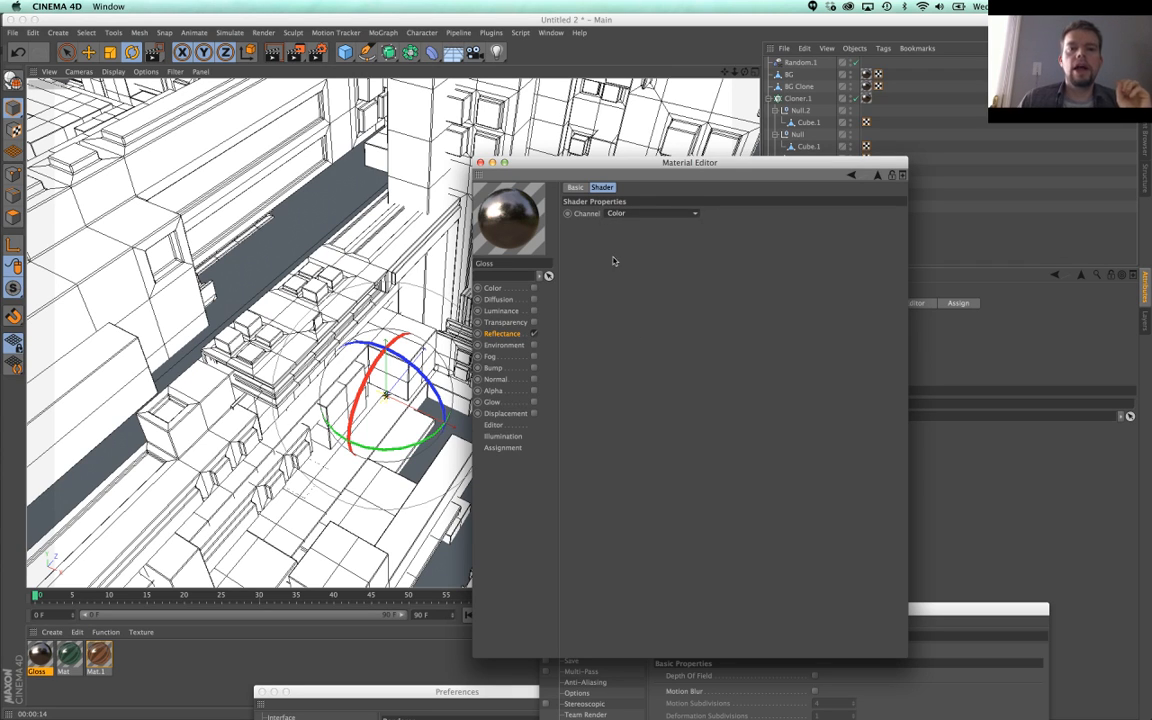
{"action": "left_click", "coordinate": [480, 162]}
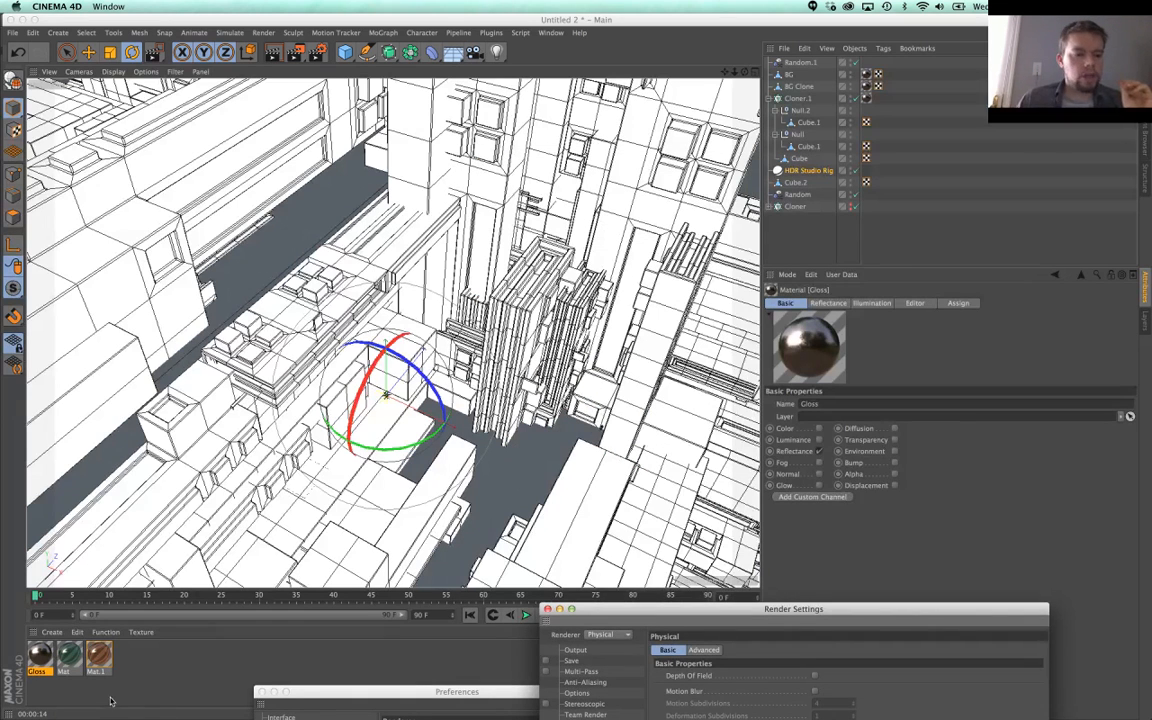
Step: Create a new default material and apply it to Cloner.1 in place of Gloss
{"action": "double_click", "coordinate": [149, 661]}
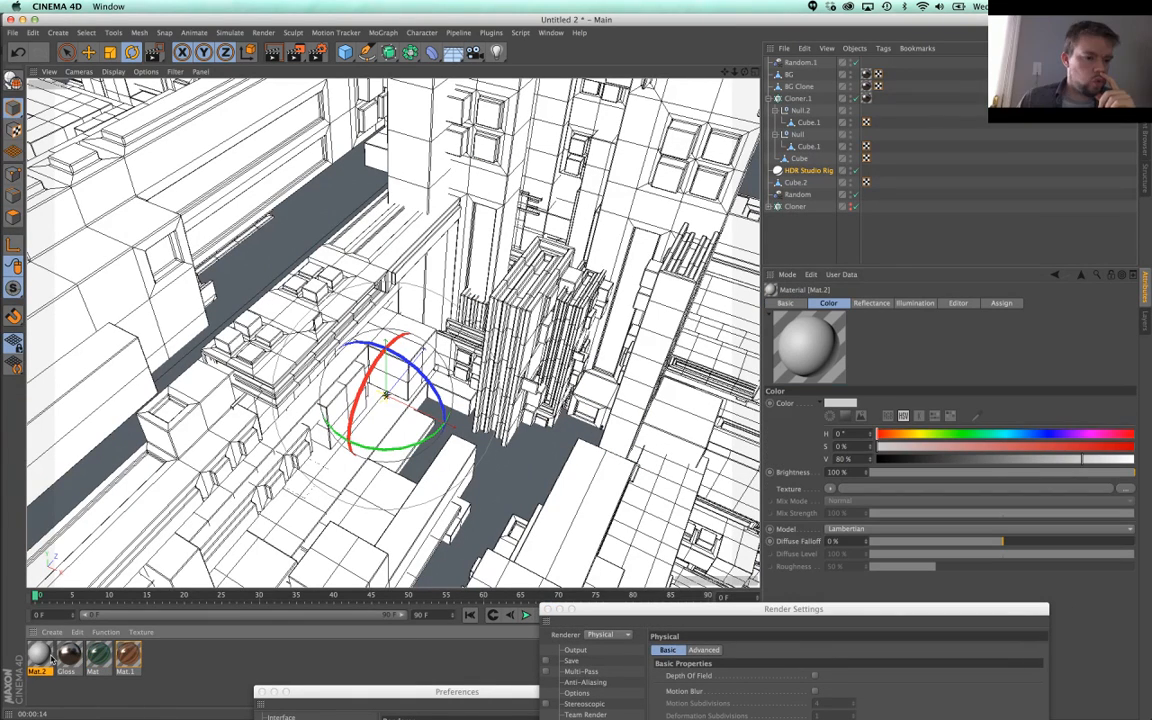
{"action": "left_click_drag", "start_coordinate": [1008, 118], "coordinate": [867, 99]}
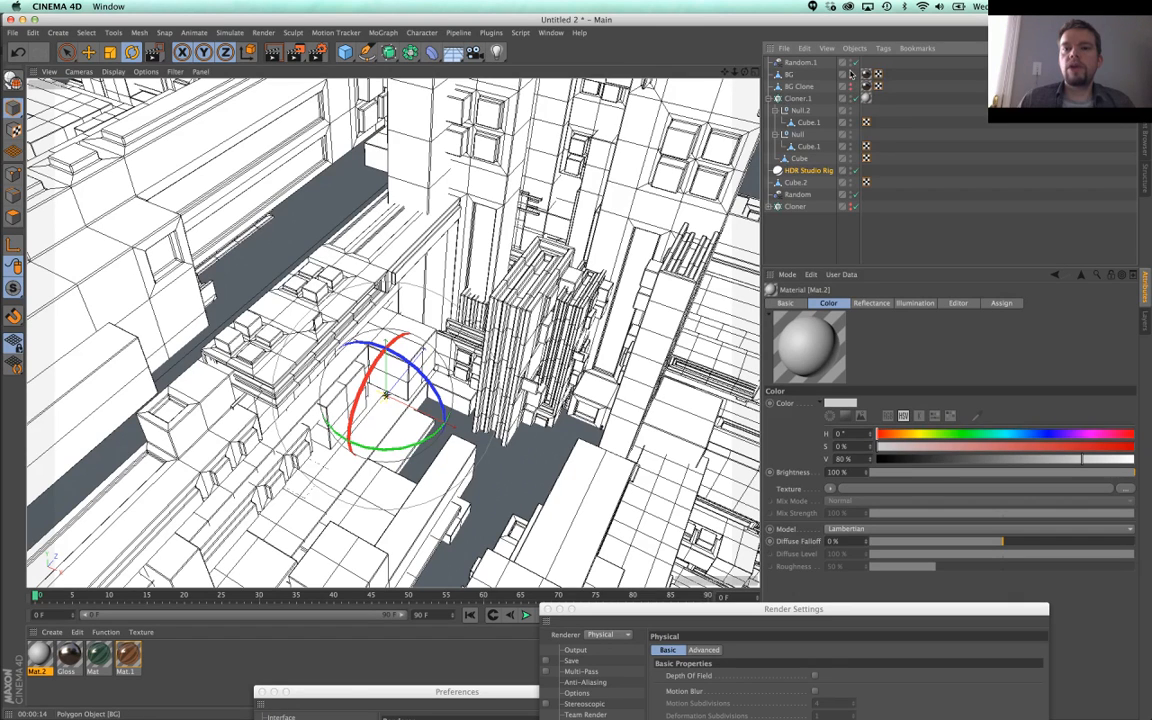
Step: Hide the BG and BG Clone objects in both the viewport and the render
{"action": "left_click_drag", "start_coordinate": [851, 76], "coordinate": [851, 87], "text": "alt"}
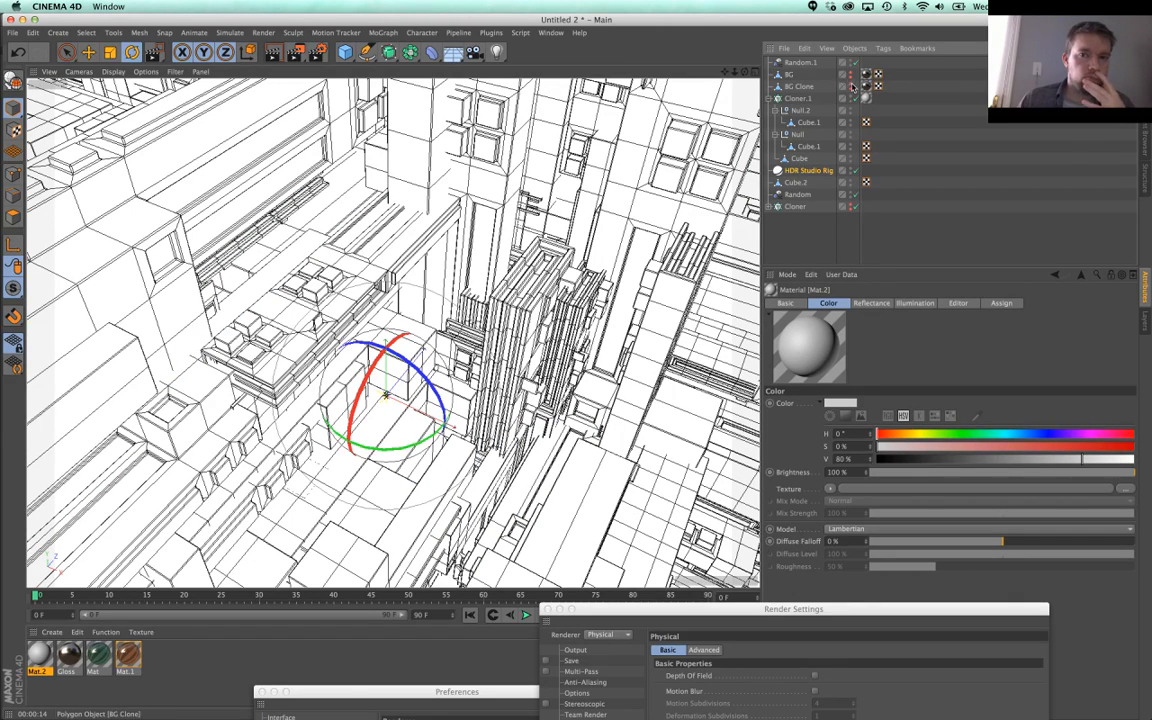
{"action": "left_click", "coordinate": [851, 88], "text": "alt"}
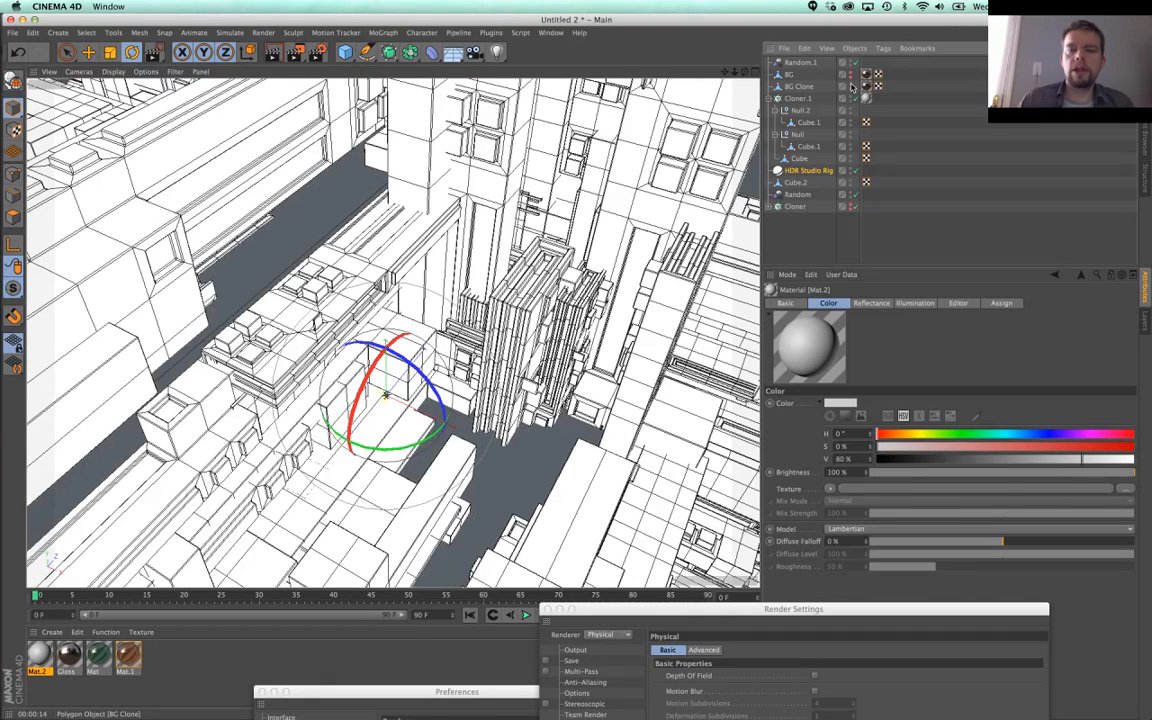
{"action": "left_click", "coordinate": [851, 89], "text": "alt"}
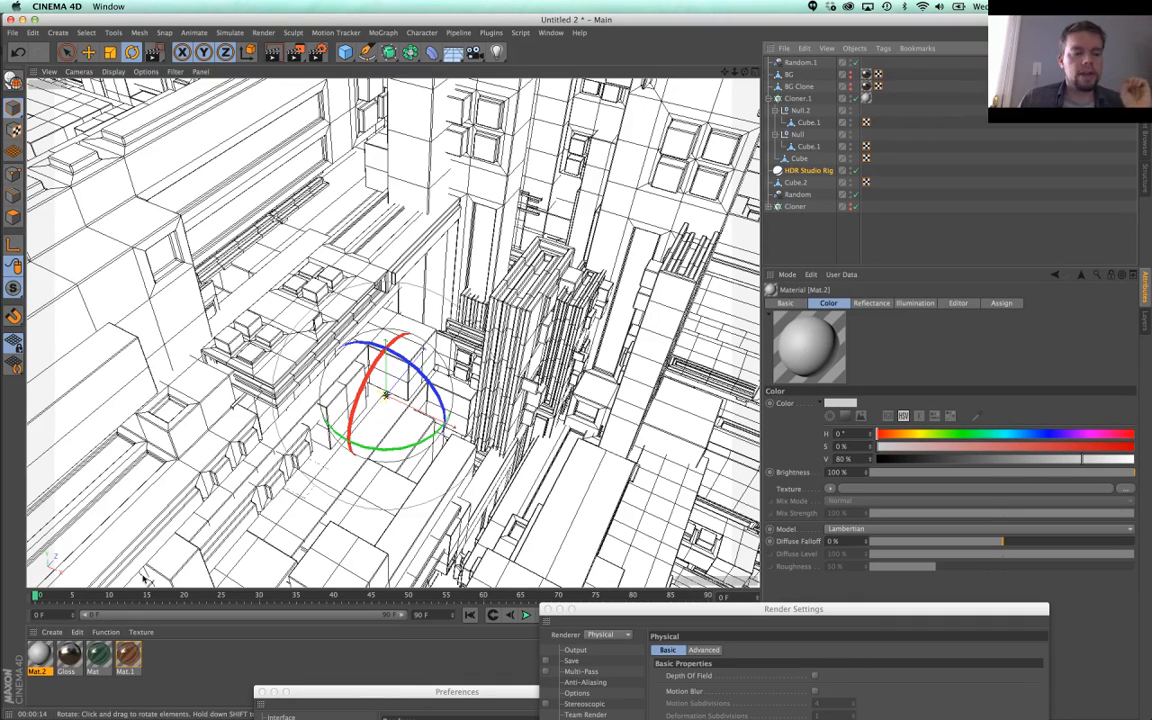
Step: Make Mat.2 luminance-only by disabling Color and Reflectance, and load the MoGraph Color Shader as its luminance texture
{"action": "double_click", "coordinate": [41, 660]}
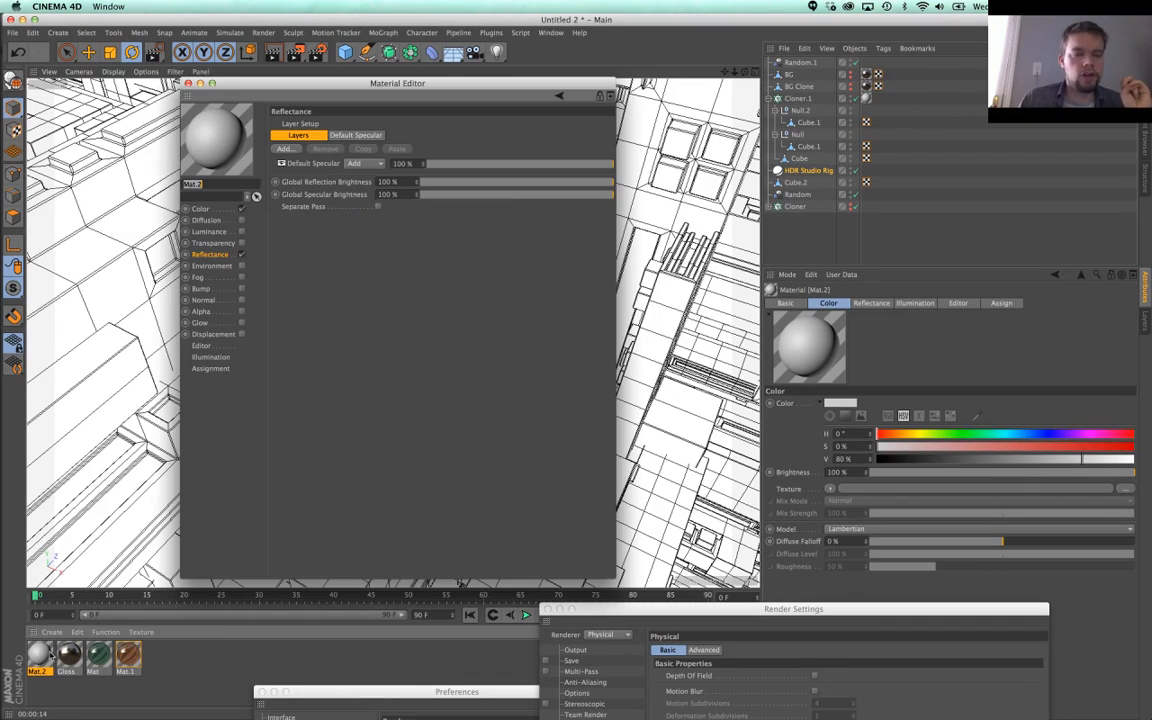
{"action": "left_click", "coordinate": [241, 208]}
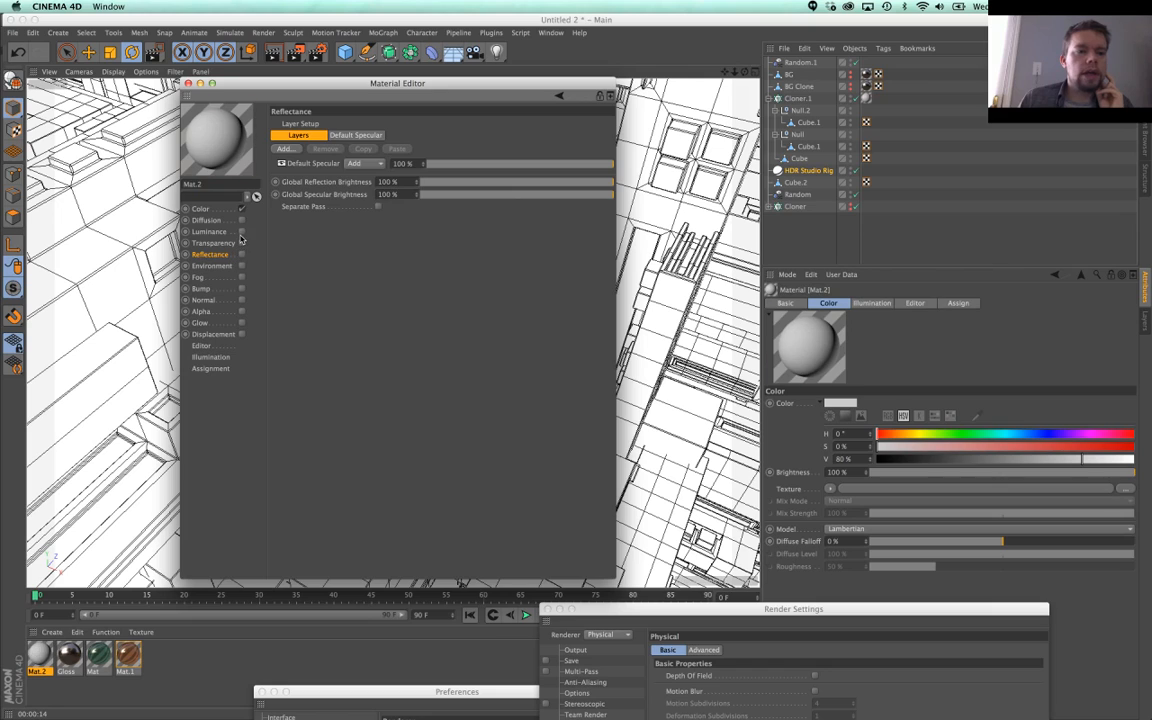
{"action": "left_click", "coordinate": [241, 231]}
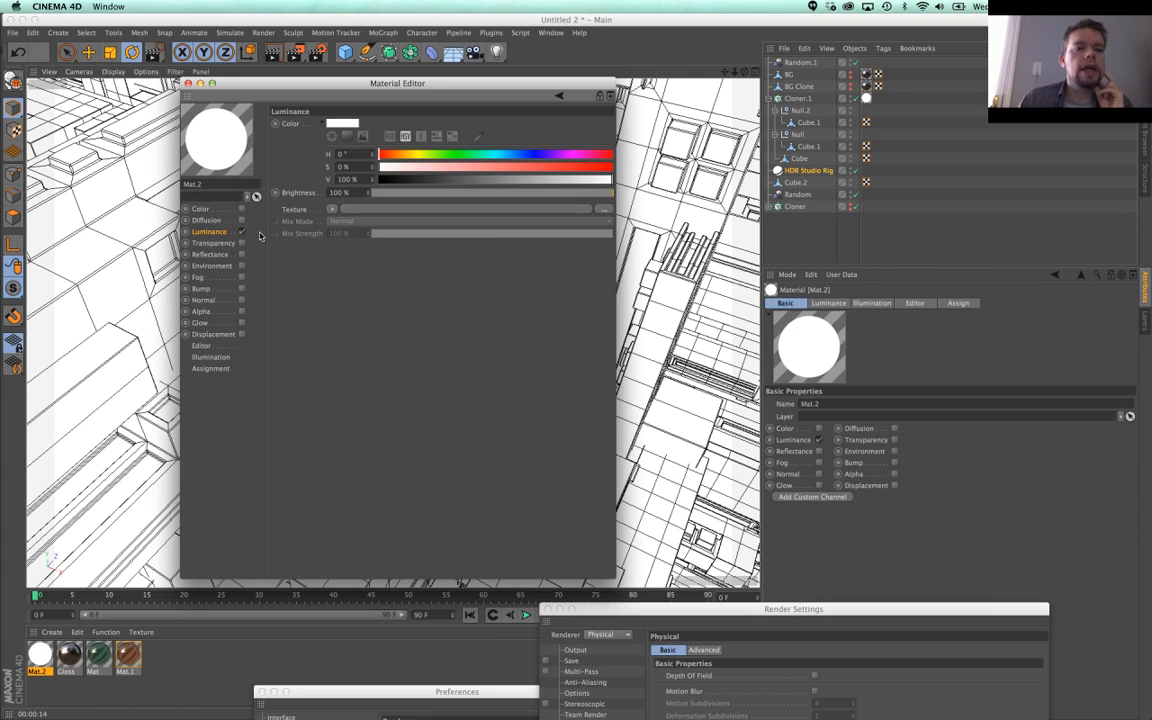
{"action": "left_click", "coordinate": [331, 208]}
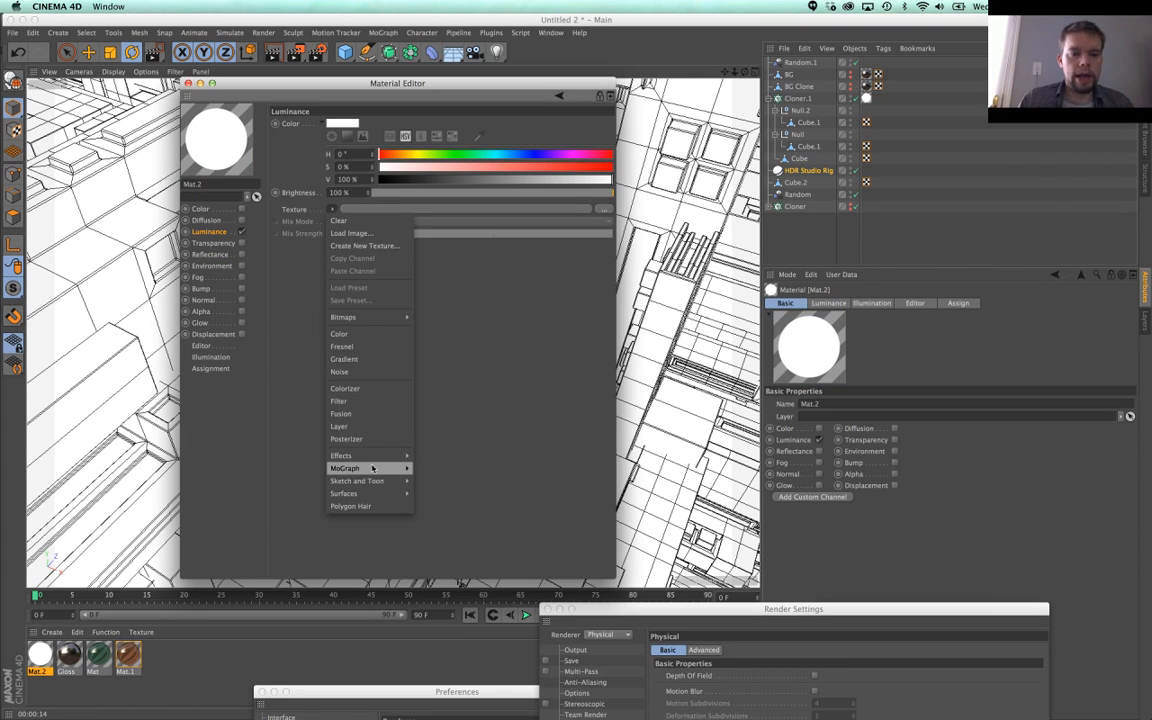
{"action": "mouse_move", "coordinate": [380, 468]}
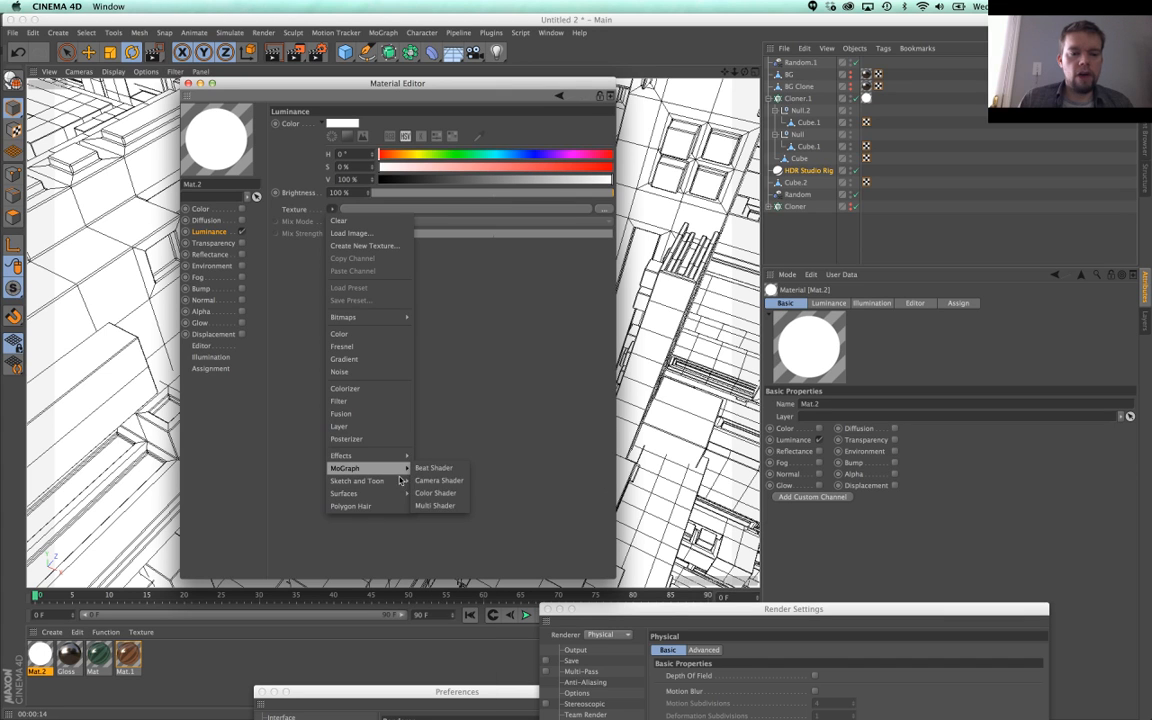
{"action": "left_click", "coordinate": [435, 493]}
Step: Render the view to check the Color Shader on the Cloner.1 cubes, keeping the material settings clear of the image
{"action": "left_click_drag", "start_coordinate": [347, 77], "coordinate": [664, 444]}
{"action": "left_click", "coordinate": [272, 53]}
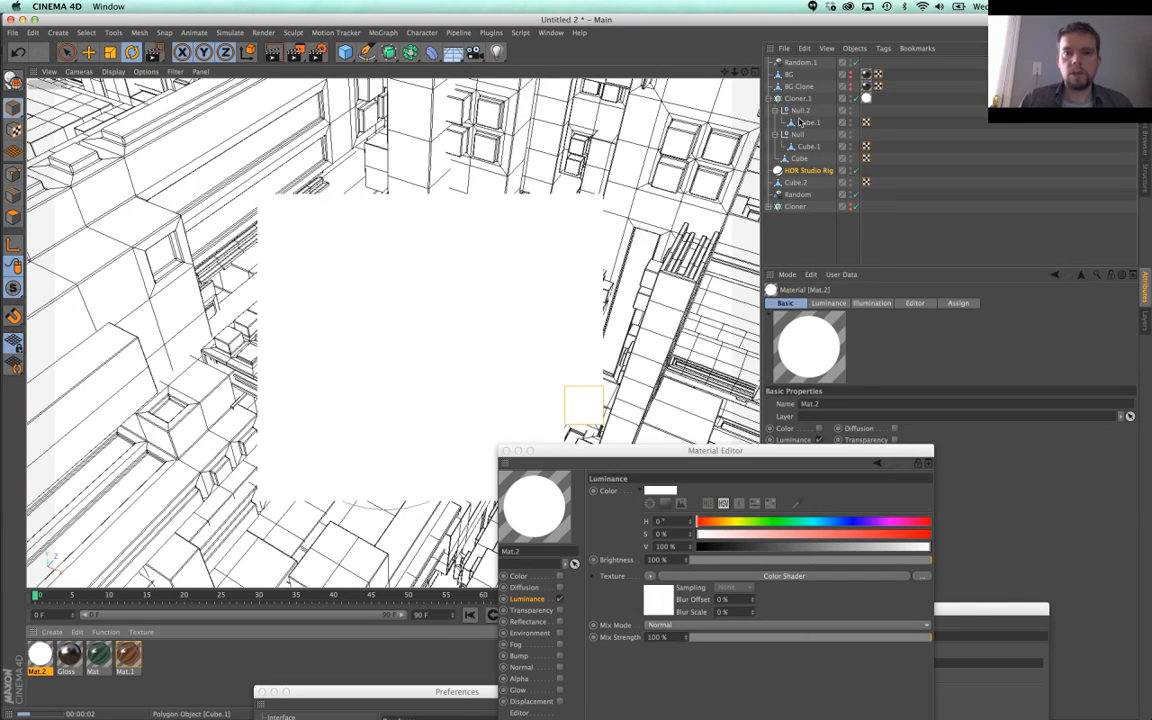
{"action": "left_click_drag", "start_coordinate": [716, 453], "coordinate": [830, 243]}
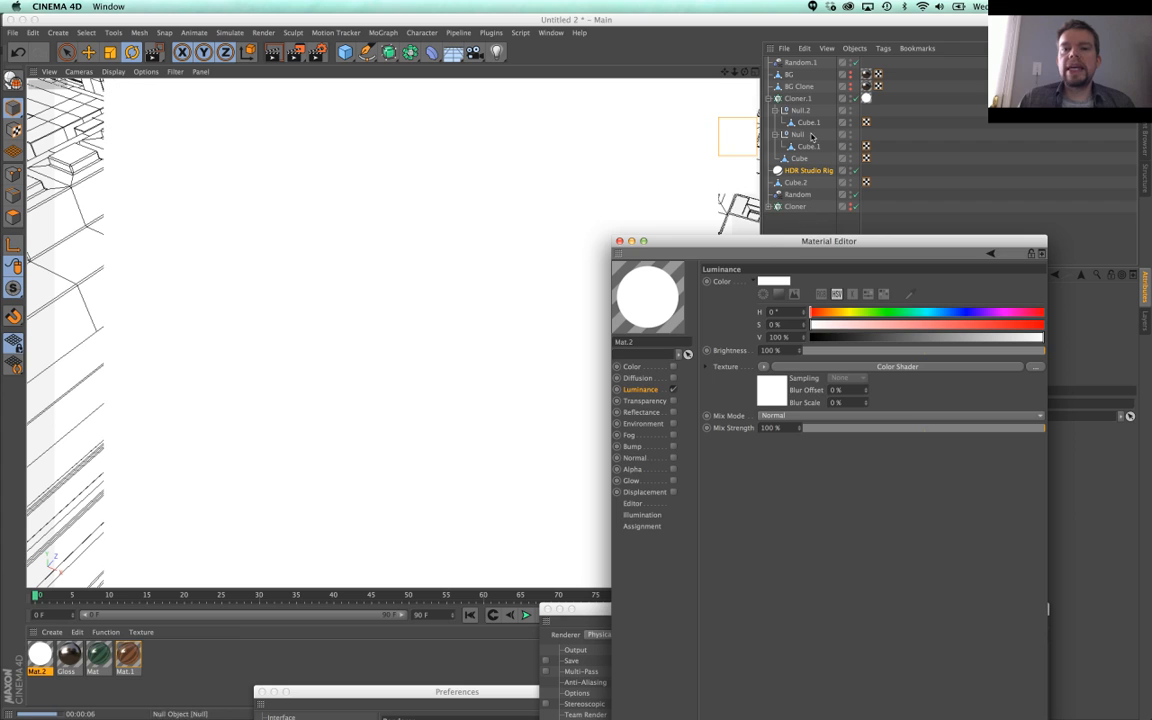
Step: Add a Random effector to Cloner.1 with its position transform disabled and its color mode set to On
{"action": "left_click", "coordinate": [798, 98]}
{"action": "left_click_drag", "start_coordinate": [792, 242], "coordinate": [345, 575]}
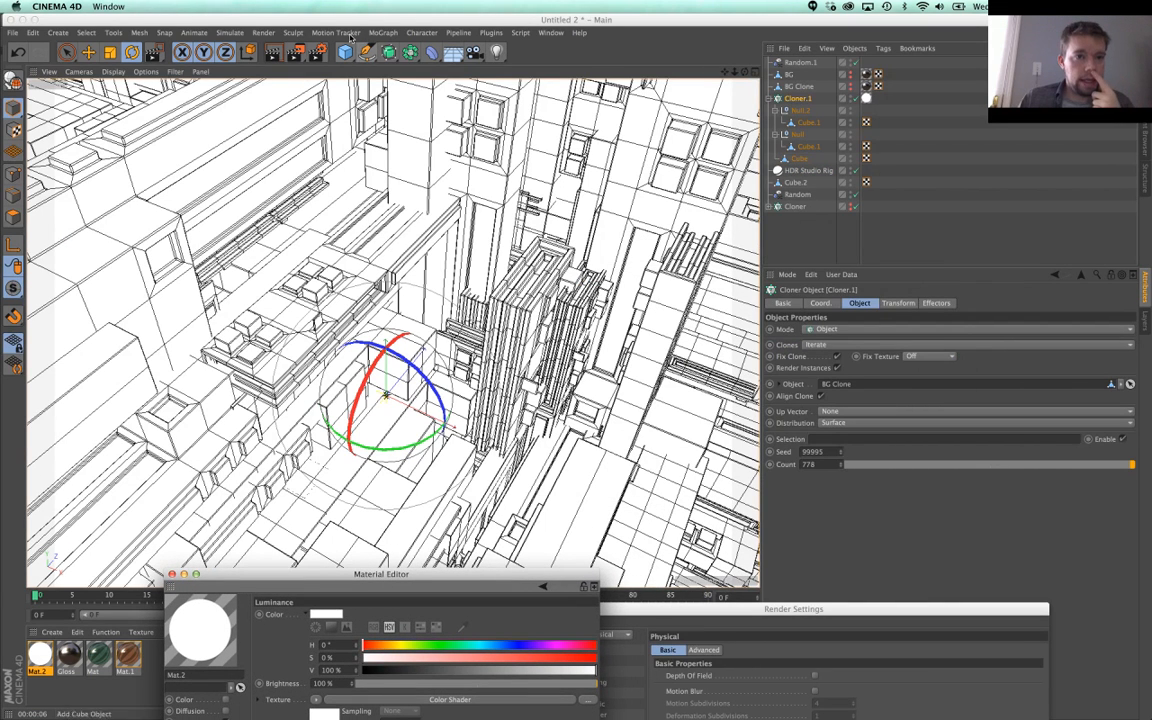
{"action": "left_click", "coordinate": [383, 32]}
{"action": "mouse_move", "coordinate": [388, 49]}
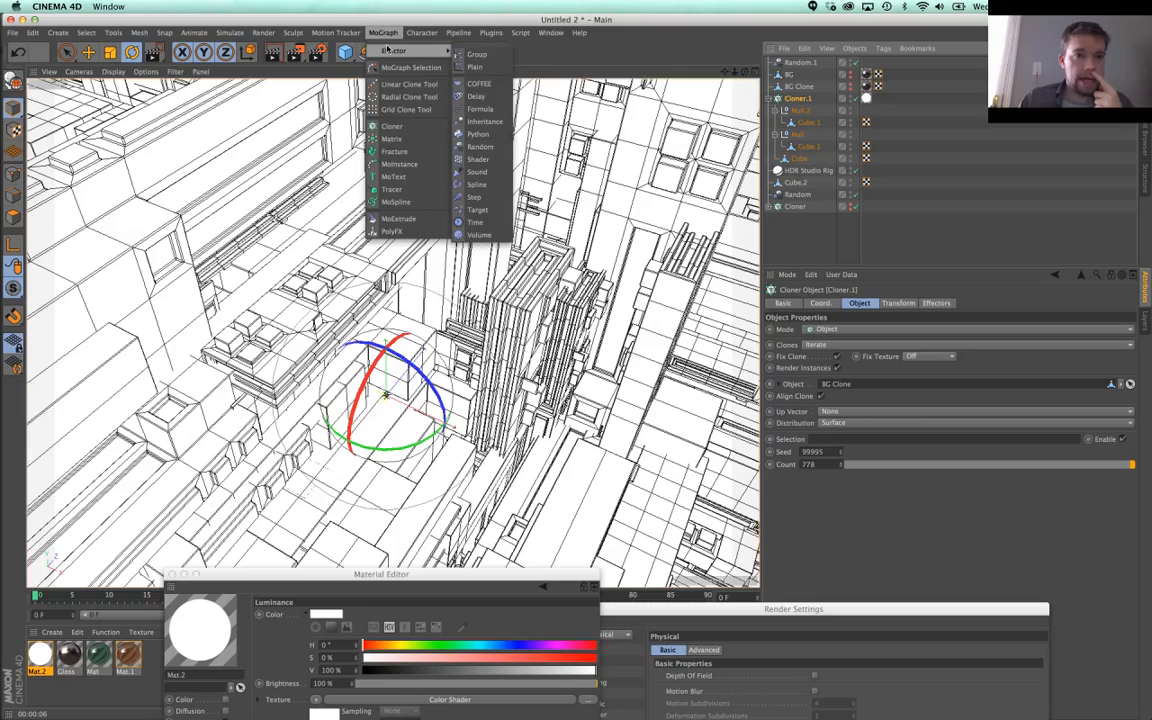
{"action": "left_click", "coordinate": [480, 147]}
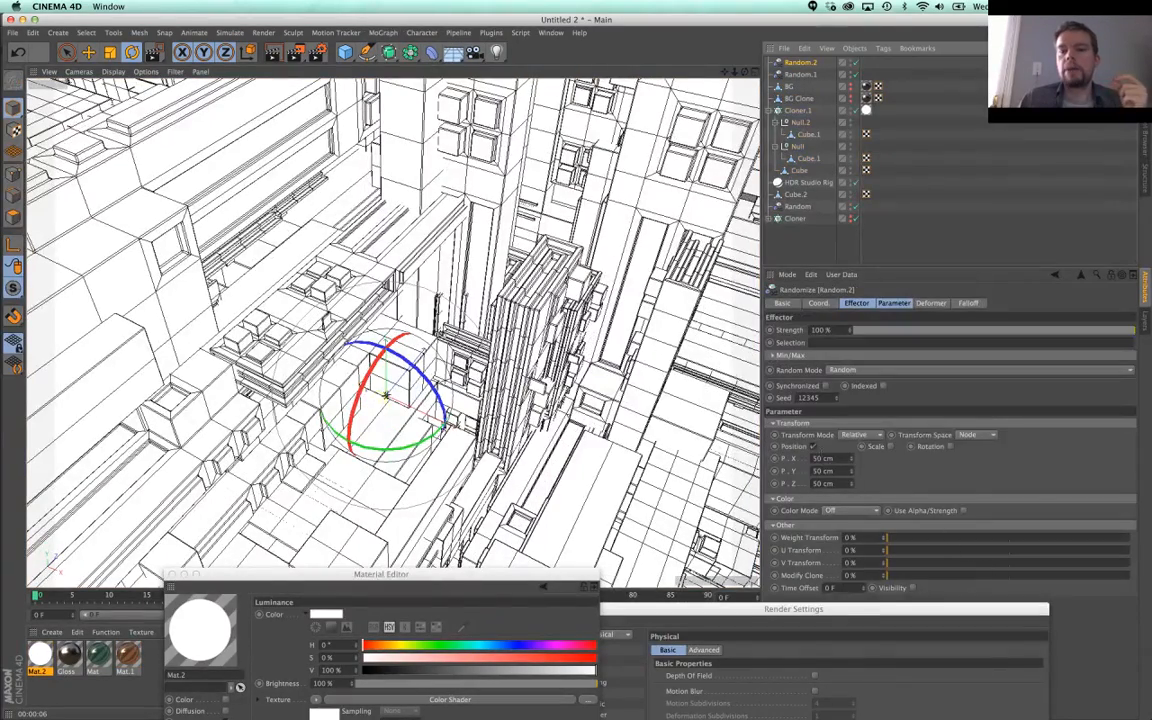
{"action": "left_click", "coordinate": [813, 447]}
{"action": "left_click", "coordinate": [873, 474]}
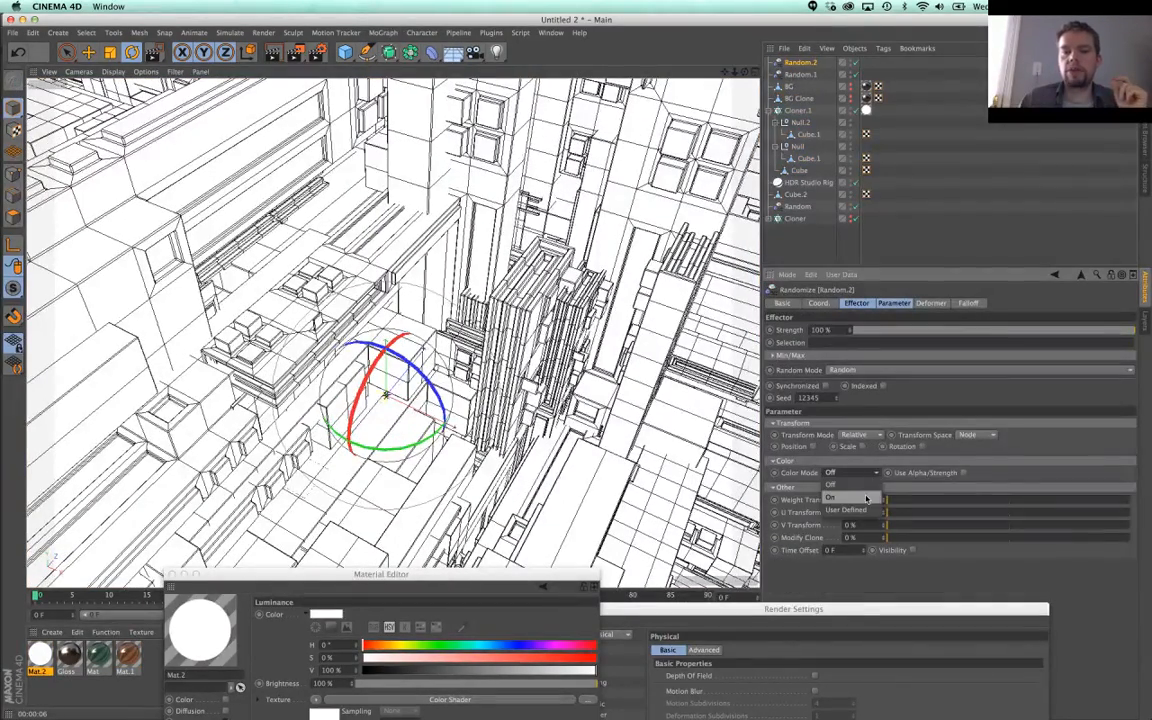
{"action": "left_click", "coordinate": [867, 498]}
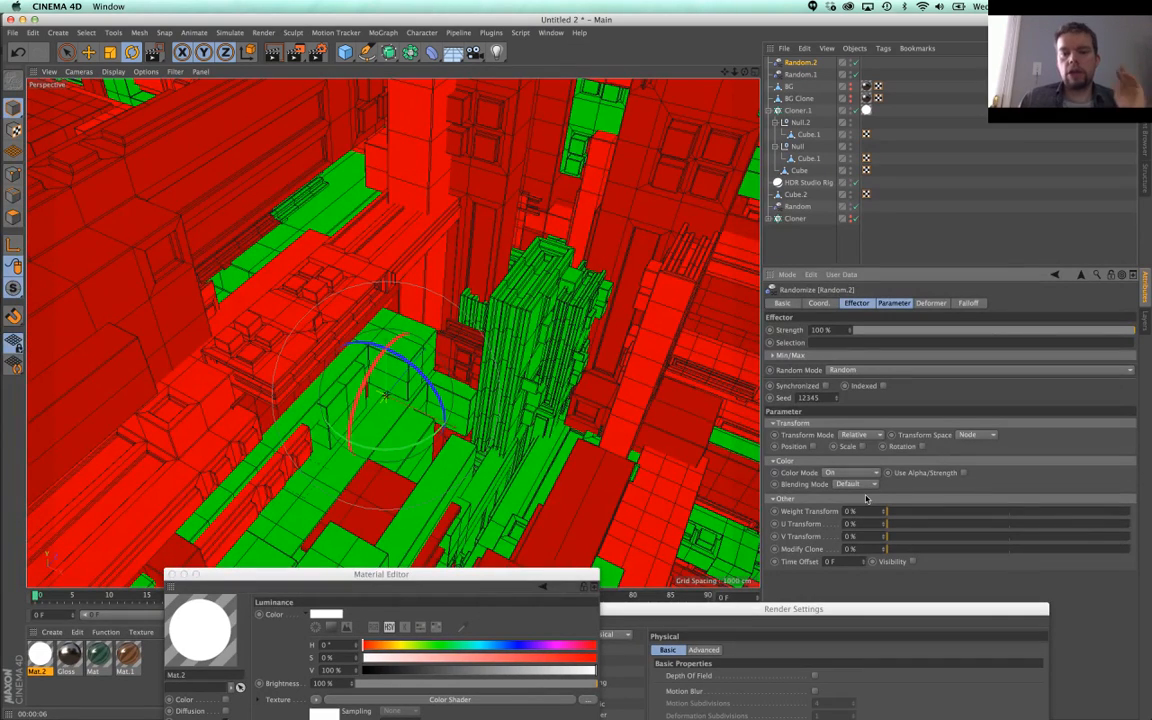
Step: Render the view again to check the randomized clone colors
{"action": "left_click_drag", "start_coordinate": [516, 576], "coordinate": [576, 471]}
{"action": "left_click", "coordinate": [272, 55]}
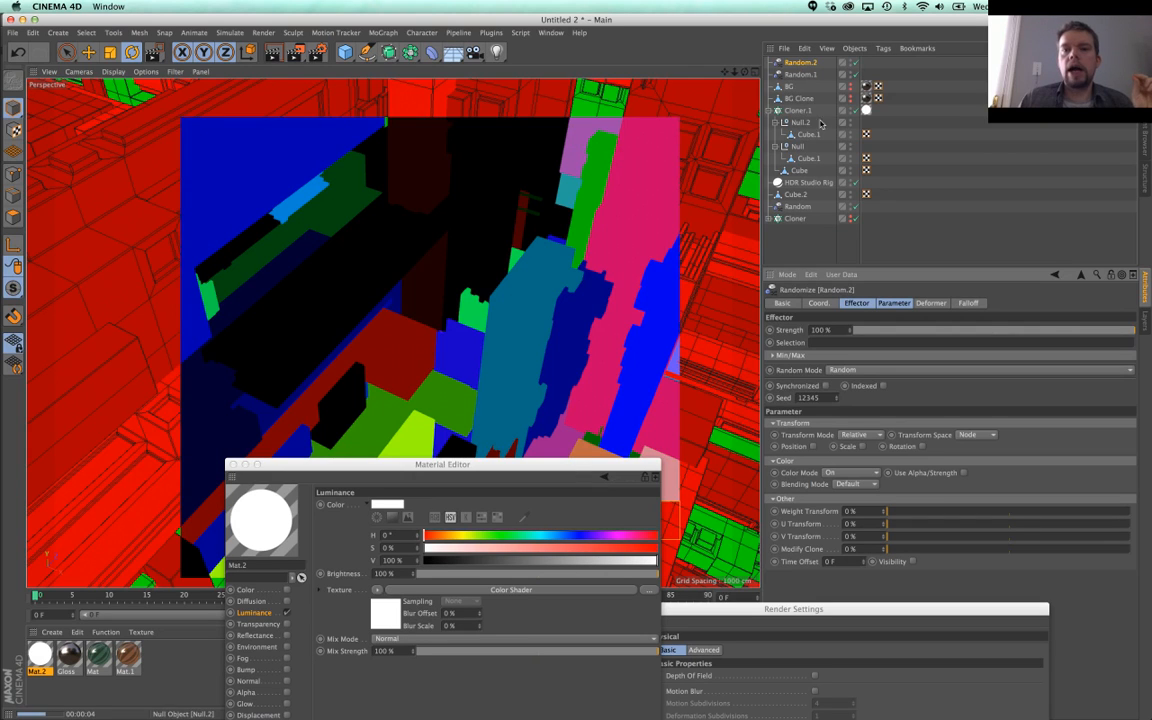
{"action": "left_click_drag", "start_coordinate": [510, 465], "coordinate": [469, 543]}
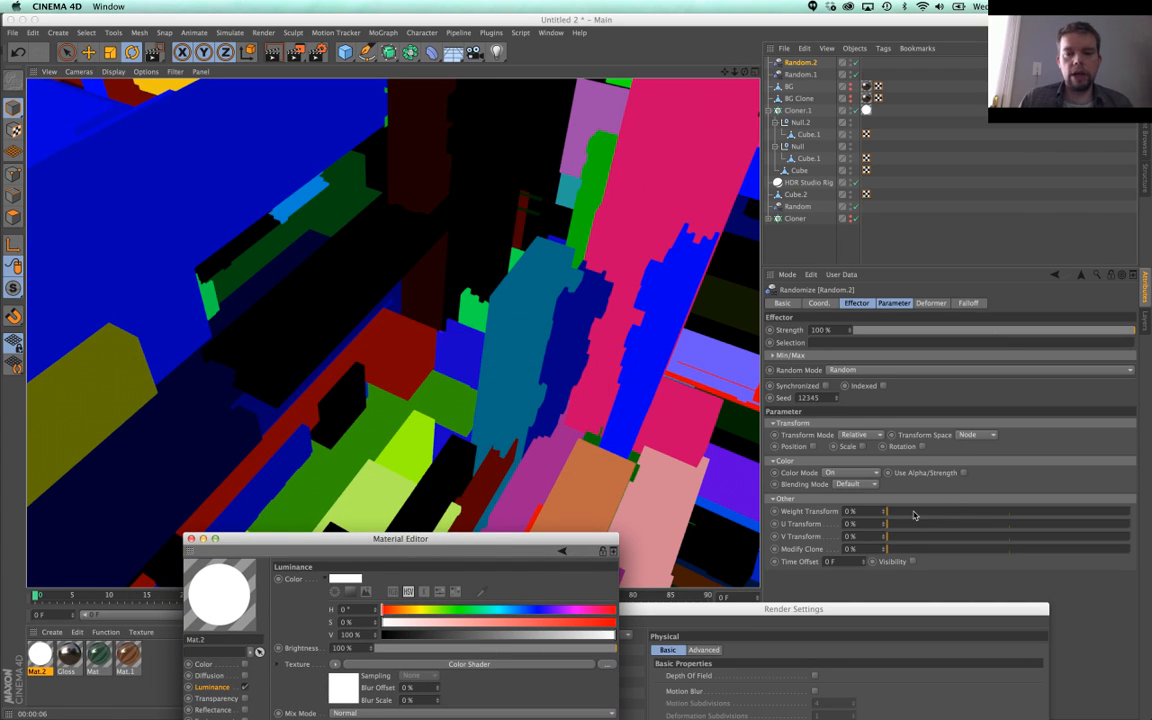
{"action": "left_click", "coordinate": [863, 486]}
{"action": "left_click", "coordinate": [911, 466]}
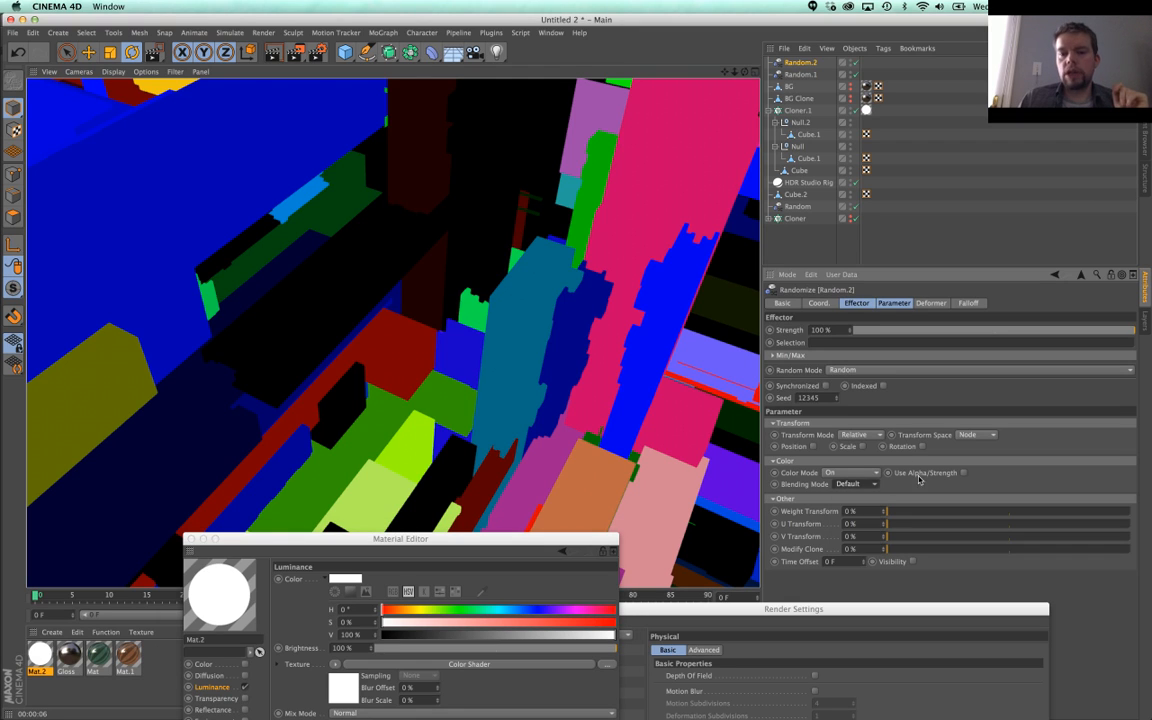
{"action": "left_click", "coordinate": [860, 486]}
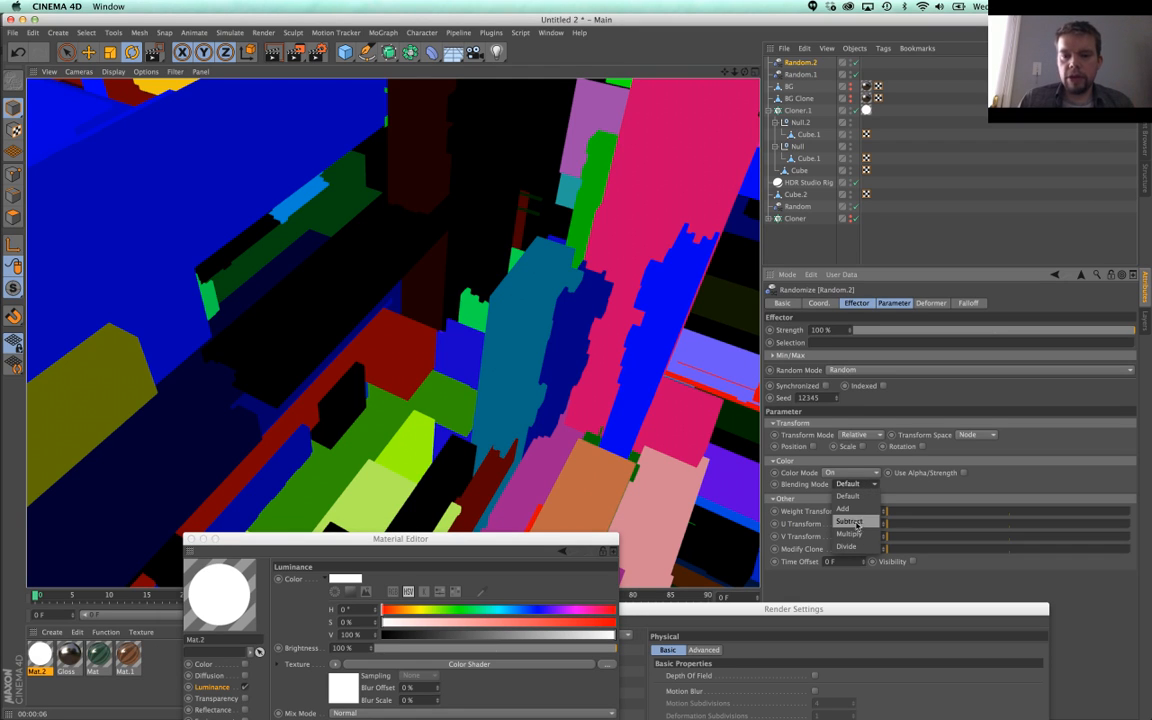
{"action": "left_click", "coordinate": [866, 519]}
Step: Set the Random.2 effector's color mode to User Defined with Use Alpha/Strength enabled and the color set to black
{"action": "left_click", "coordinate": [850, 472]}
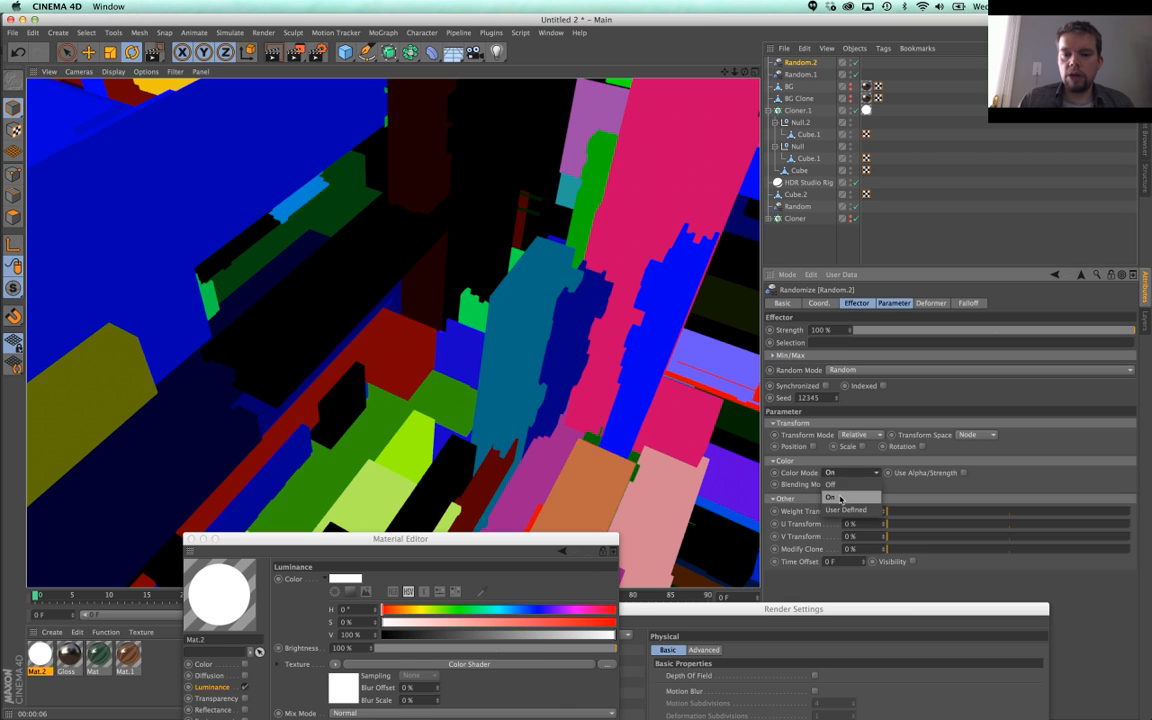
{"action": "left_click", "coordinate": [847, 510]}
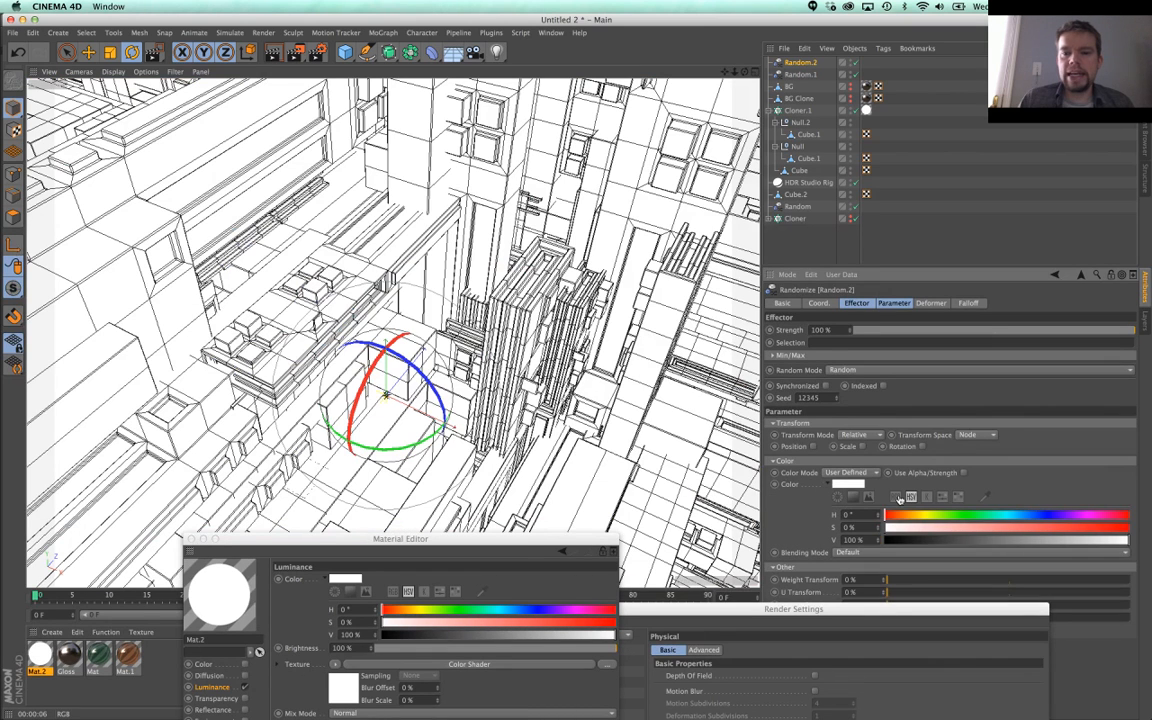
{"action": "left_click", "coordinate": [888, 540]}
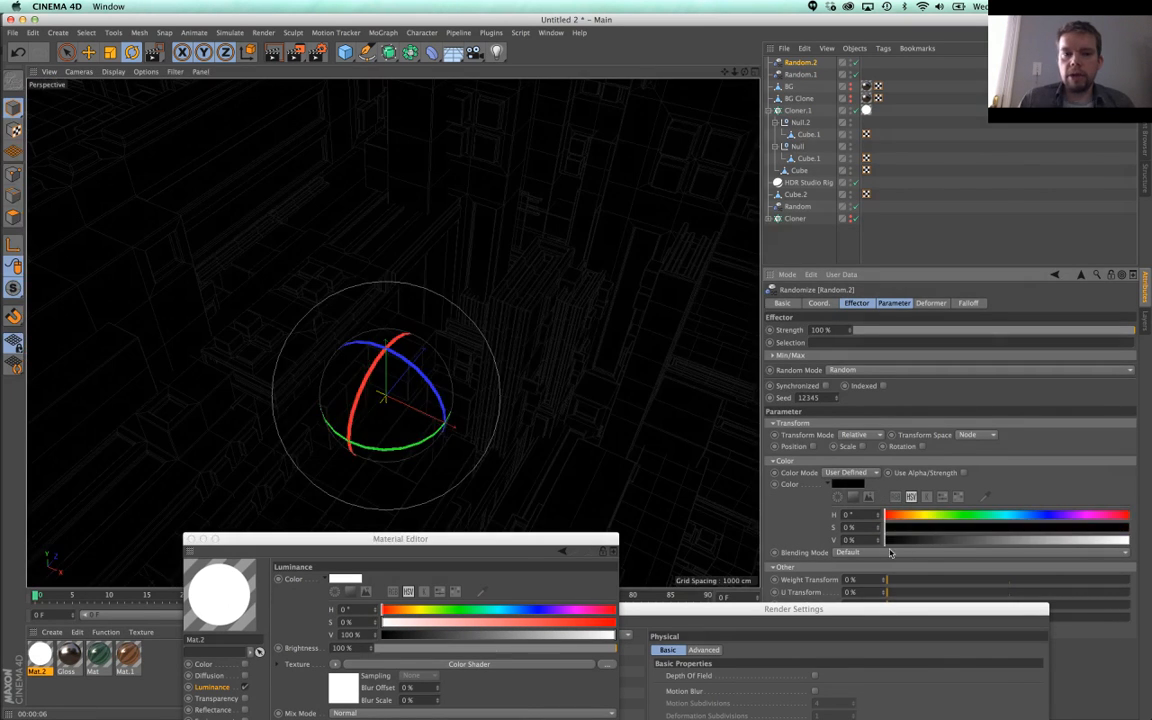
{"action": "left_click_drag", "start_coordinate": [920, 543], "coordinate": [1145, 529]}
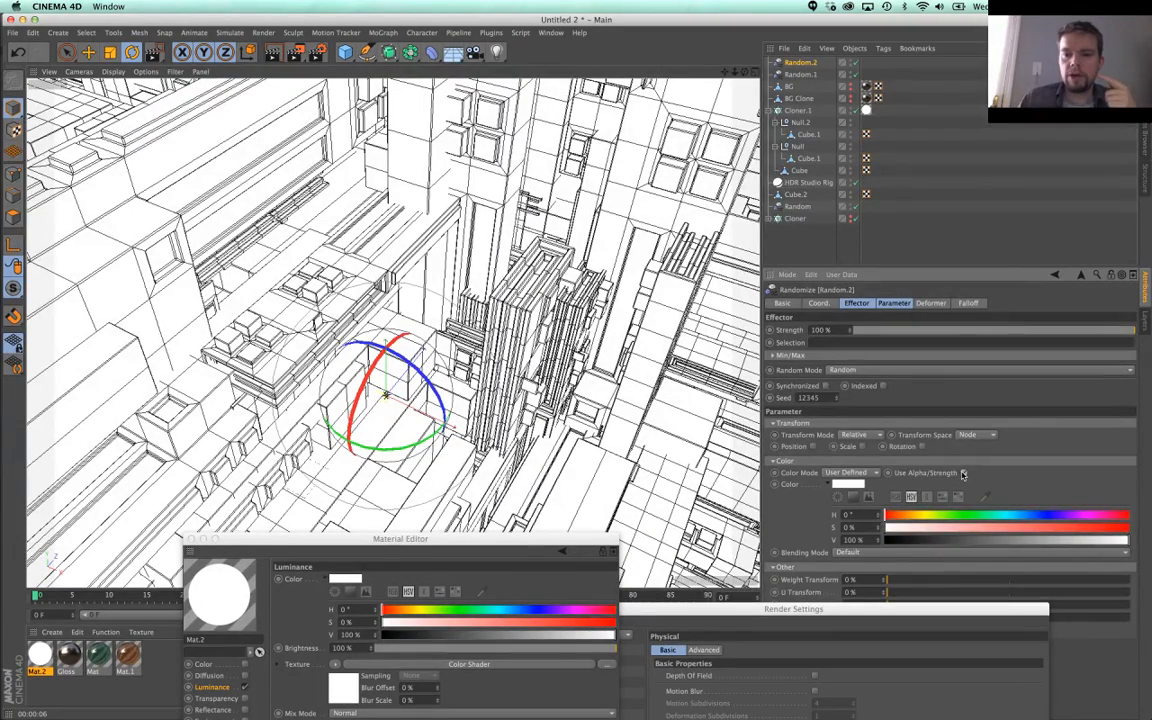
{"action": "left_click_drag", "start_coordinate": [950, 545], "coordinate": [886, 552]}
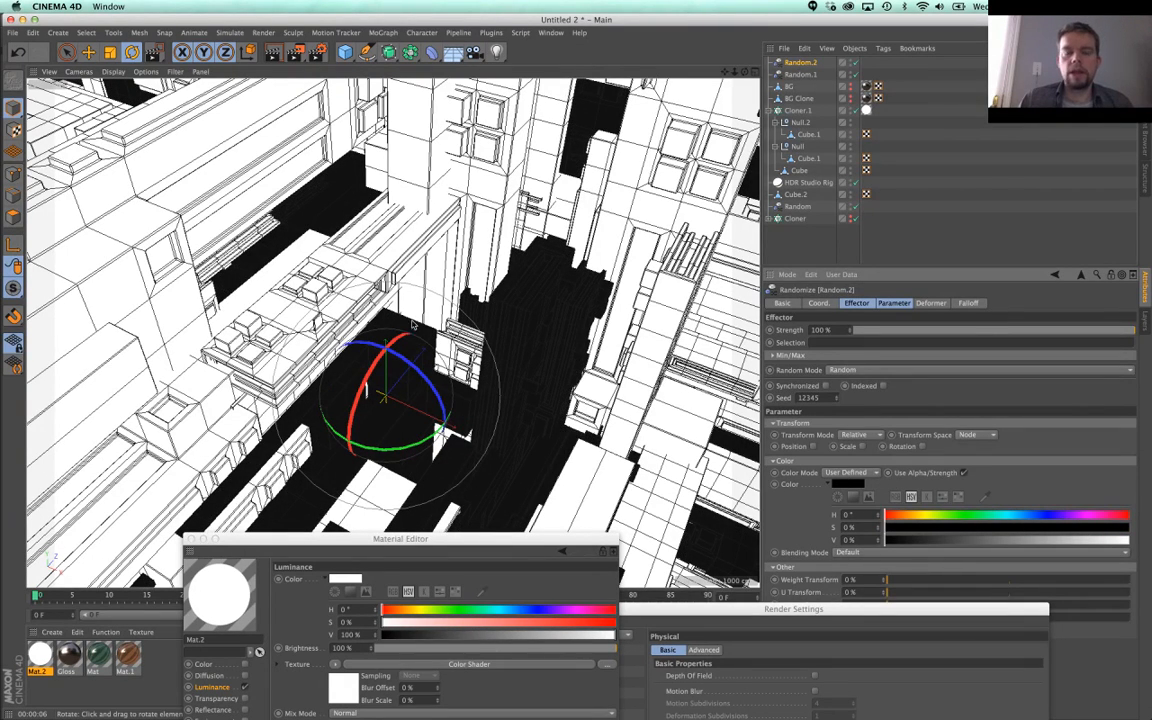
Step: Turn off Render Instances on Cloner.1, rendering the view before and after to compare the clone shades
{"action": "left_click", "coordinate": [272, 52]}
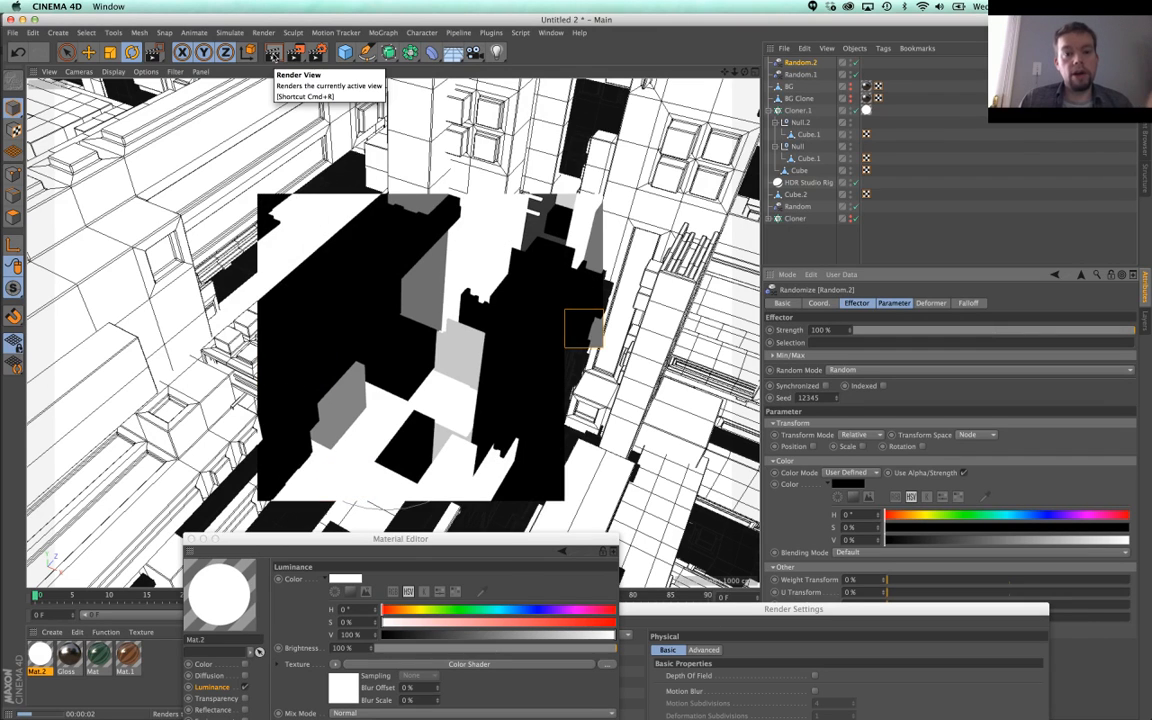
{"action": "left_click", "coordinate": [806, 112]}
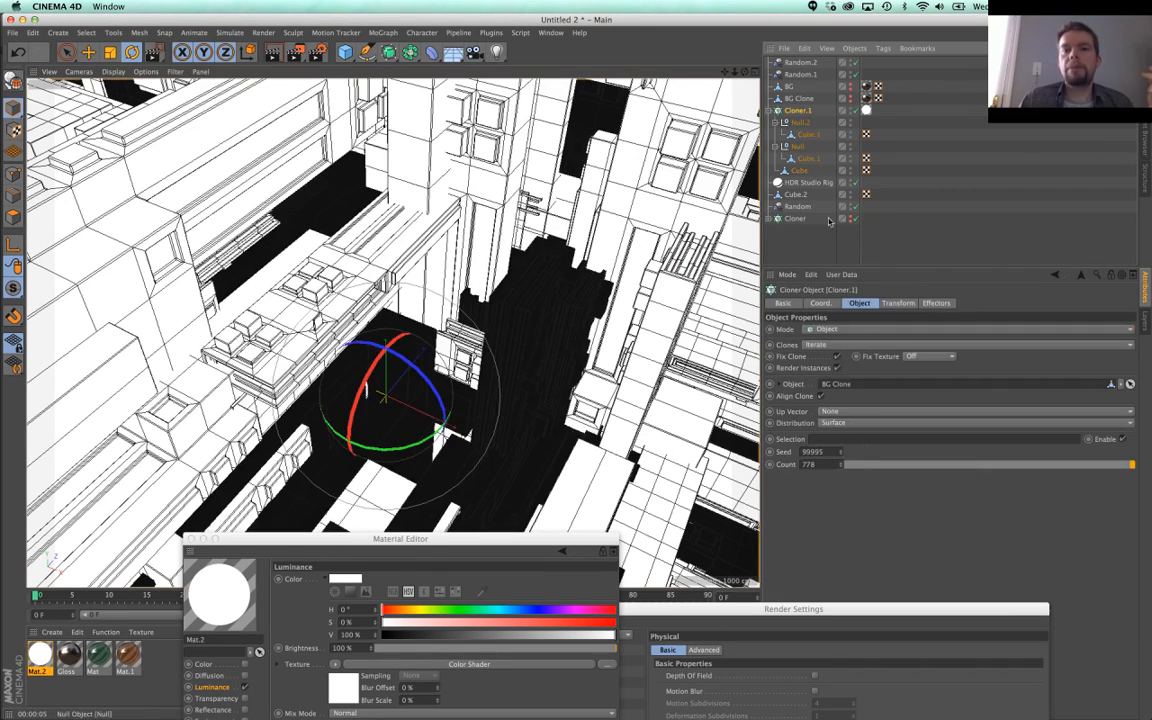
{"action": "left_click", "coordinate": [838, 368]}
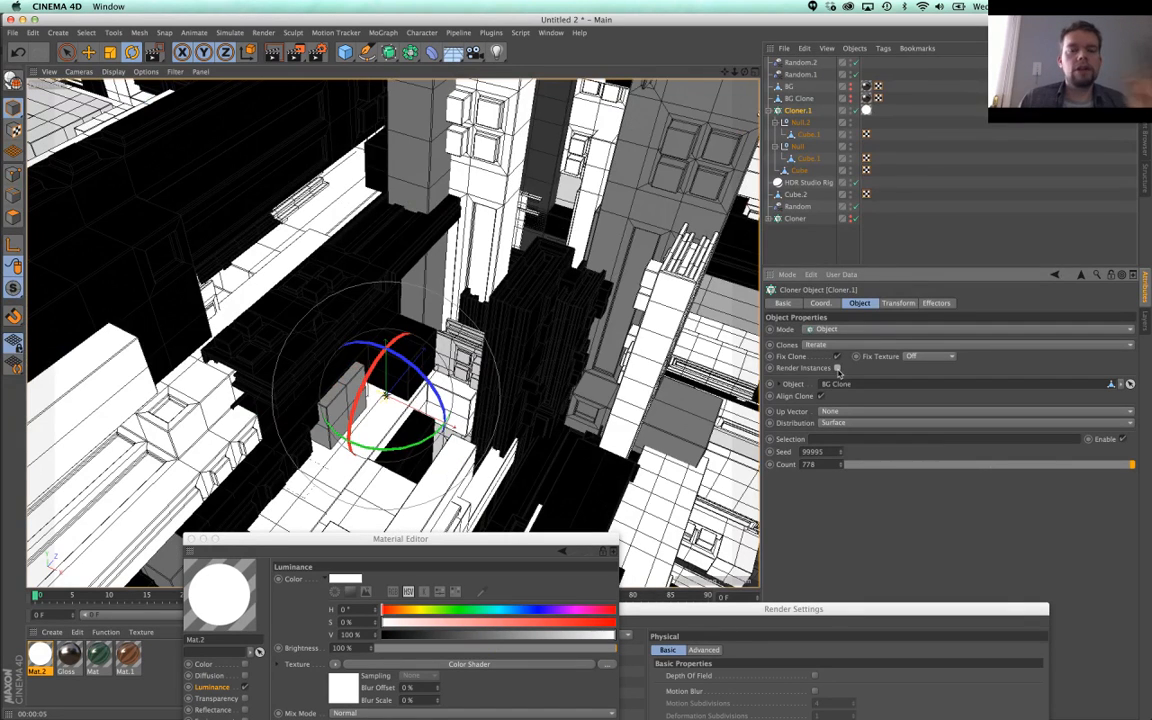
{"action": "left_click", "coordinate": [272, 53]}
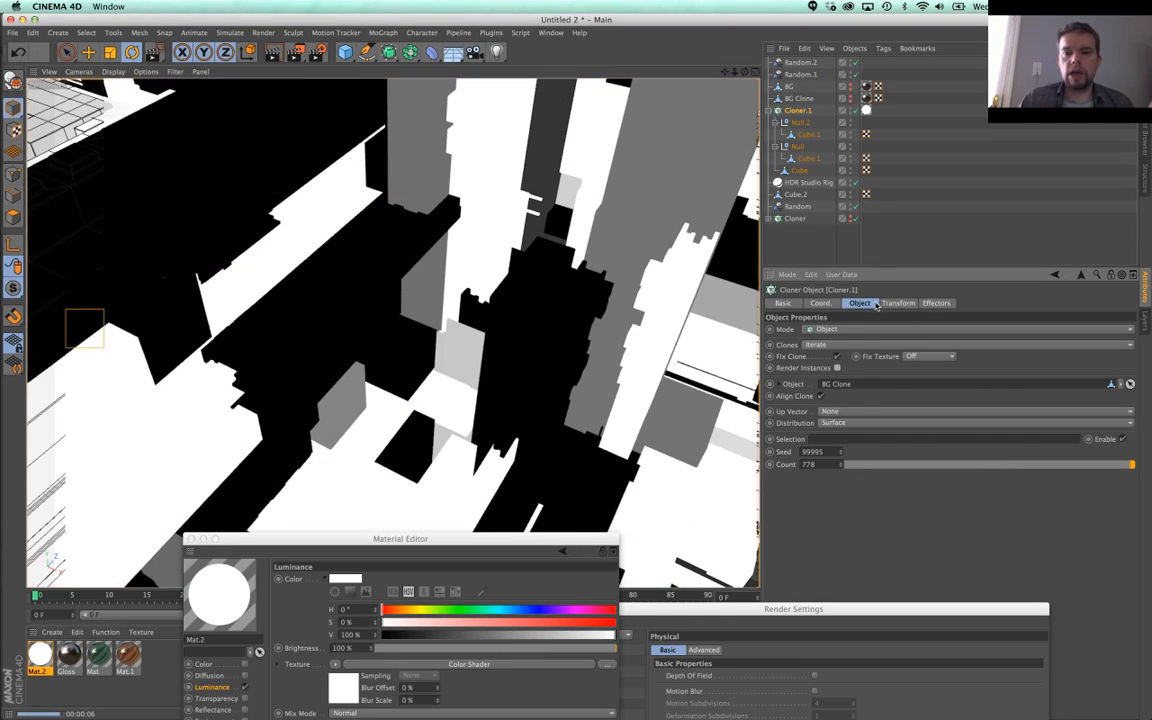
Step: Rename the Random.2 effector as Random.Color
{"action": "left_click", "coordinate": [795, 66]}
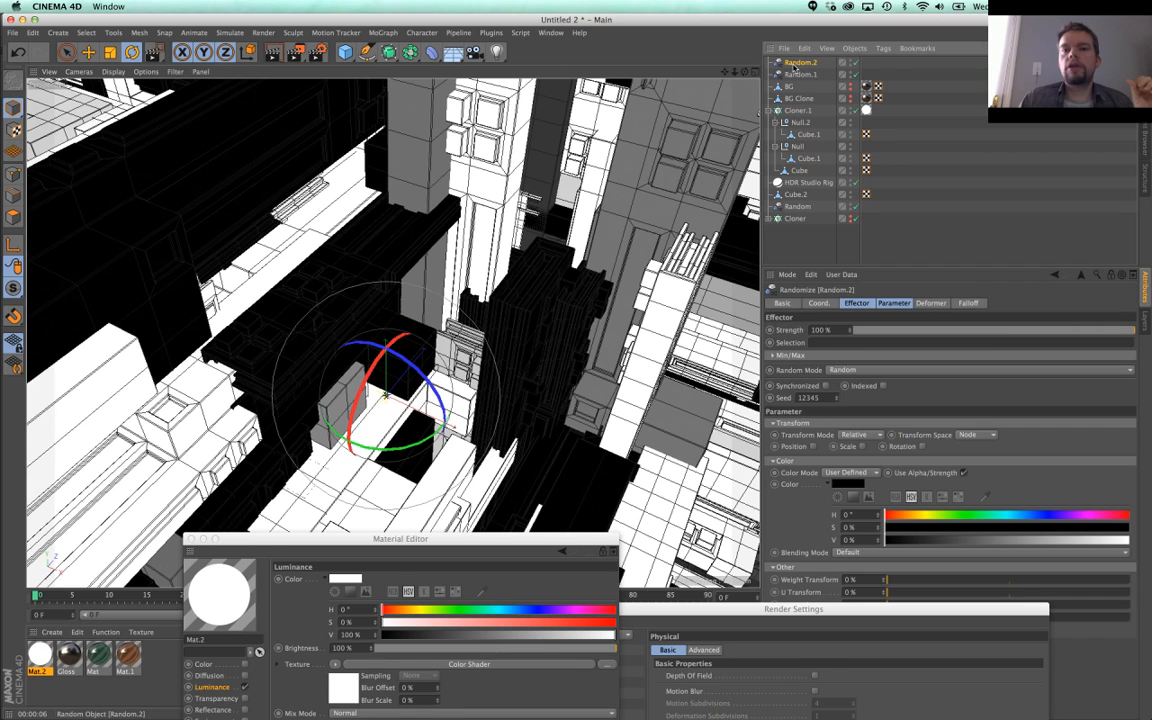
{"action": "type", "text": "Random.Co"}
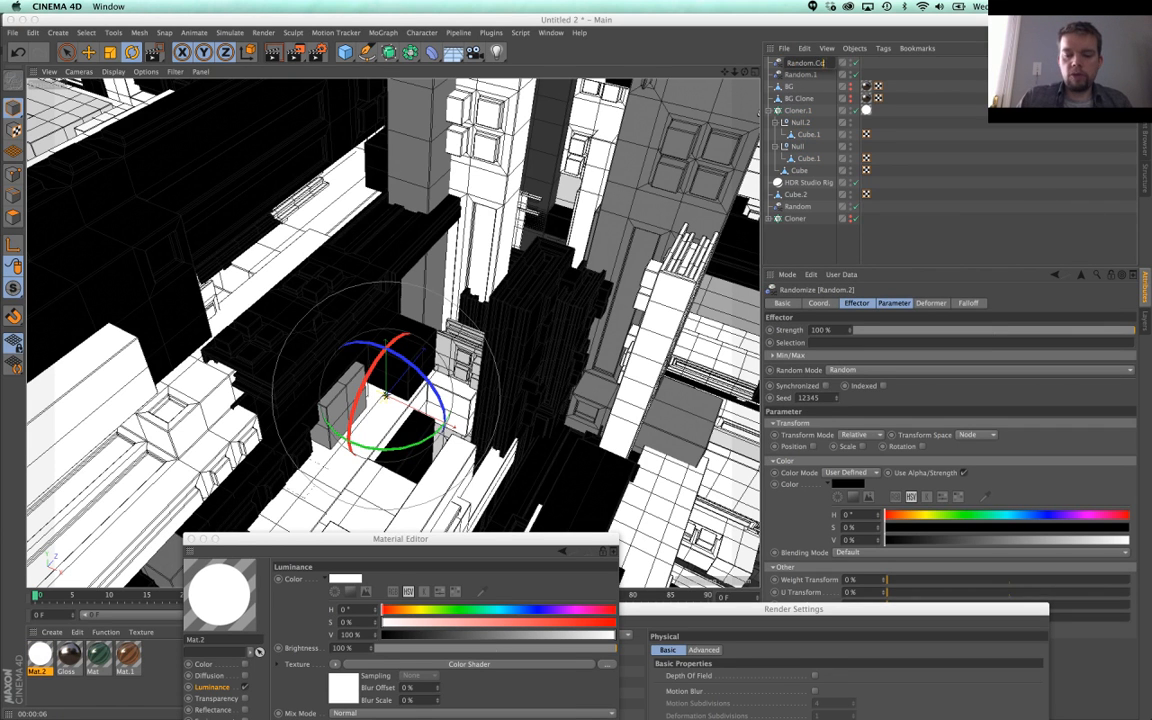
{"action": "type", "text": "lor"}
{"action": "key", "text": "Return"}
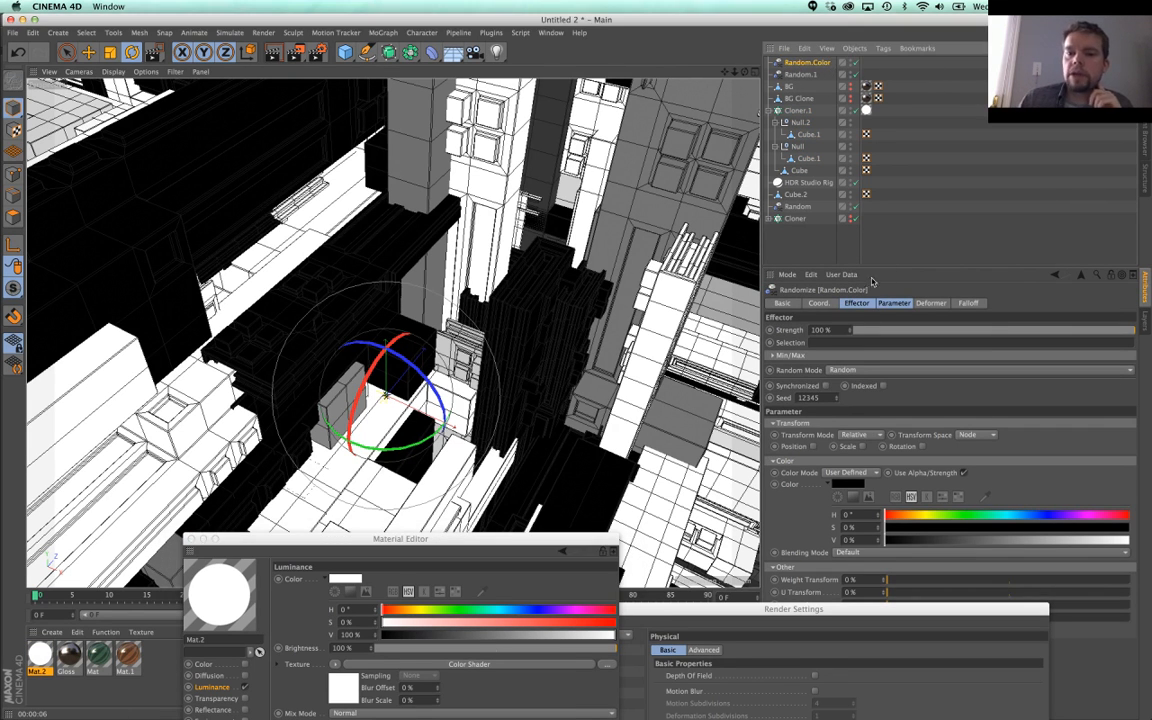
Step: Set the Random.Color effector's minimum strength to 0% in its Min/Max settings
{"action": "left_click", "coordinate": [817, 357]}
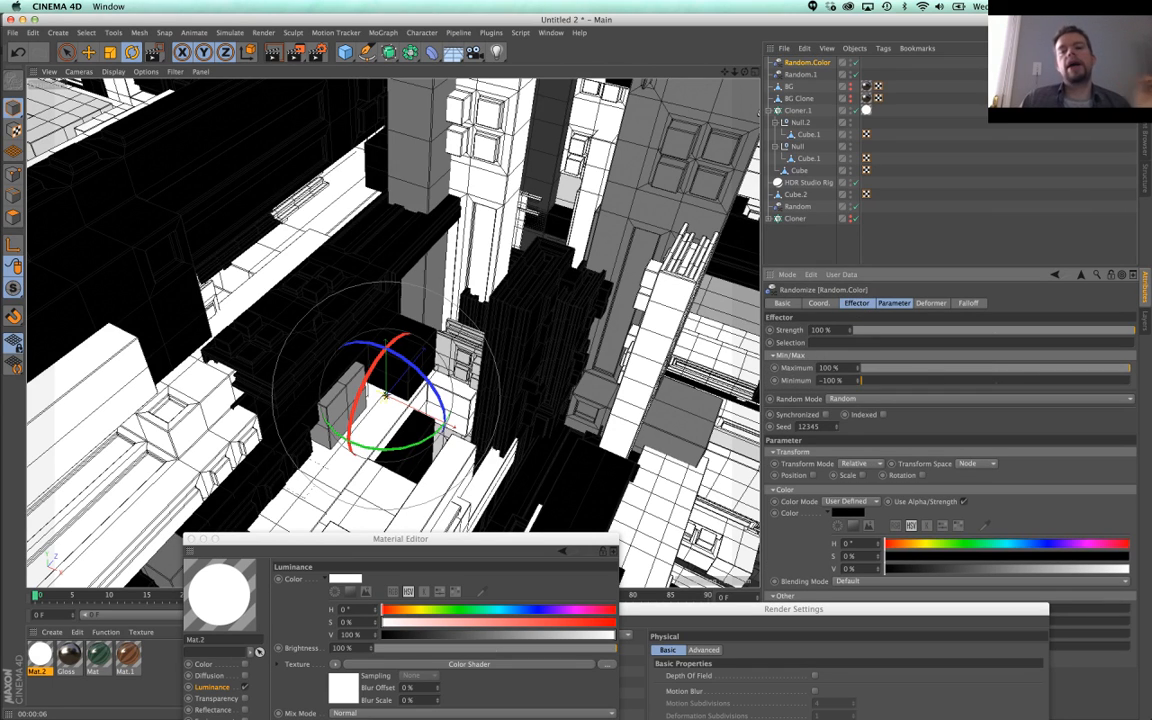
{"action": "left_click", "coordinate": [993, 381]}
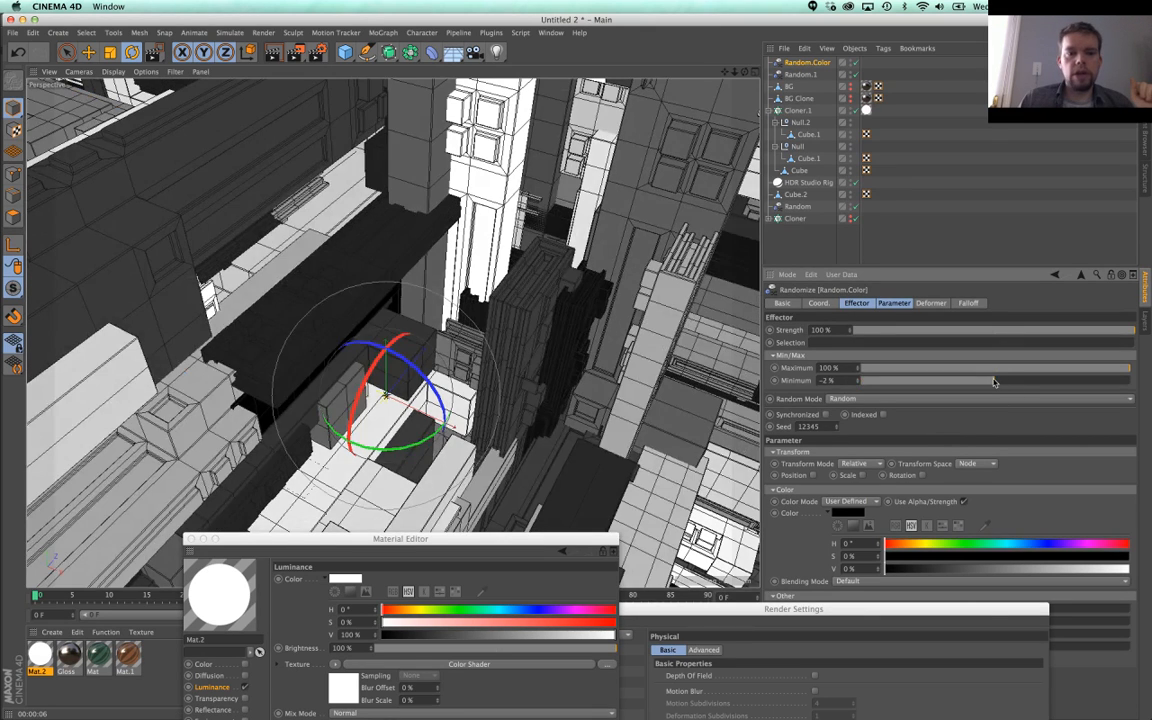
{"action": "mouse_move", "coordinate": [993, 381]}
{"action": "left_mouse_down"}
{"action": "mouse_move", "coordinate": [897, 392]}
{"action": "mouse_move", "coordinate": [993, 400]}
{"action": "left_mouse_up"}
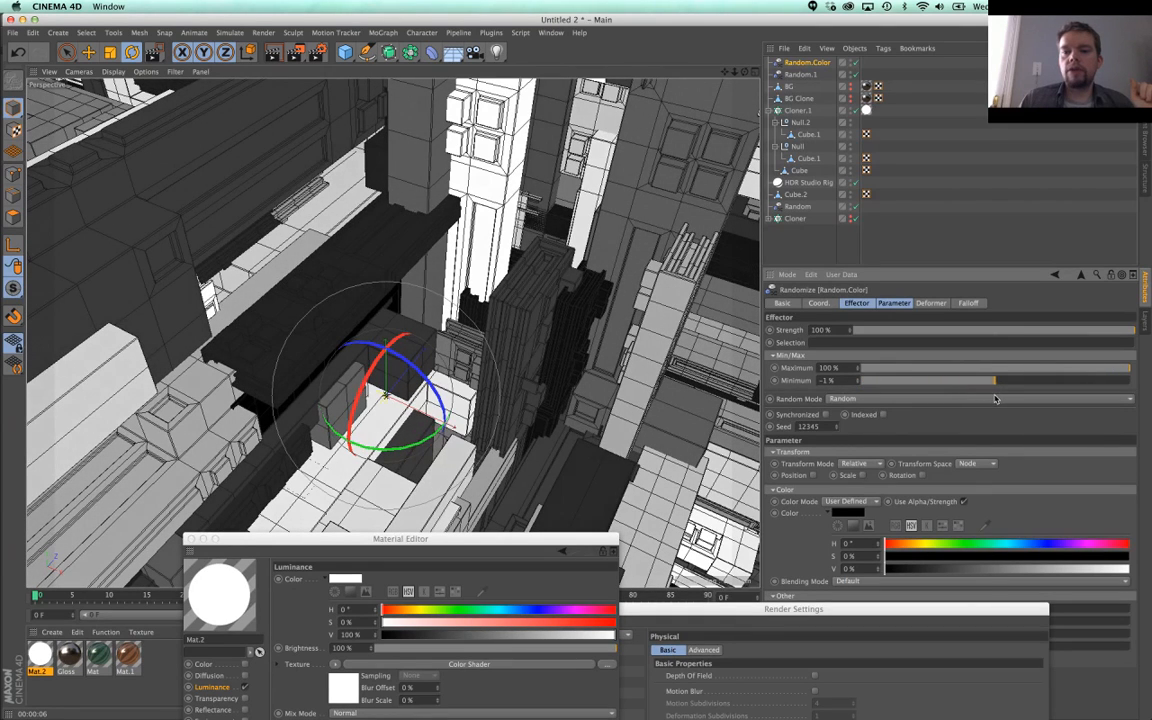
{"action": "left_click", "coordinate": [857, 379]}
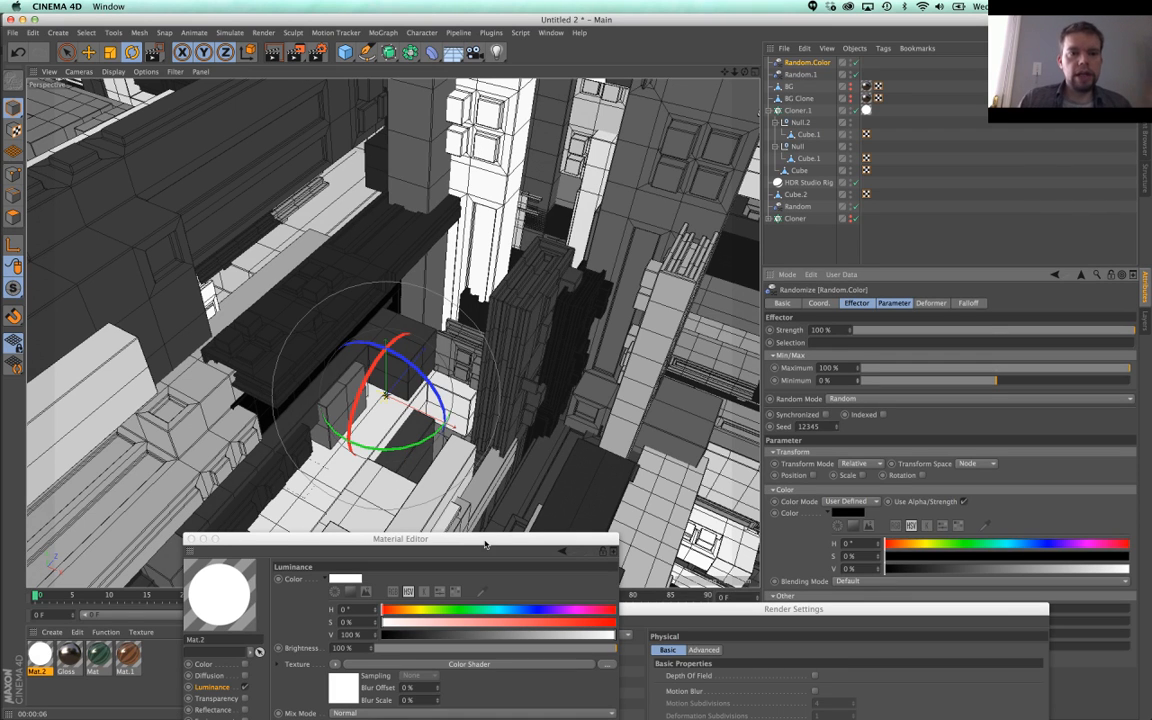
Step: Wrap the Color Shader in Mat.2's luminance texture with a Colorizer and open the Colorizer's gradient settings
{"action": "left_click_drag", "start_coordinate": [479, 538], "coordinate": [626, 143]}
{"action": "left_click", "coordinate": [491, 293]}
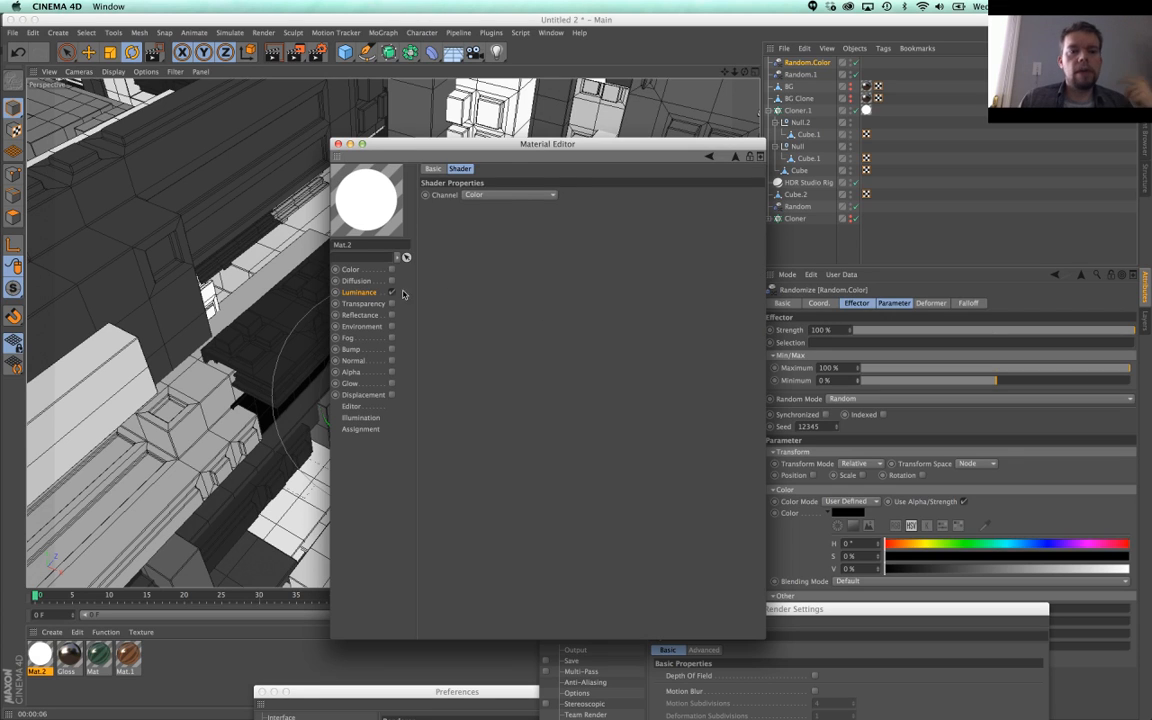
{"action": "left_click", "coordinate": [362, 292]}
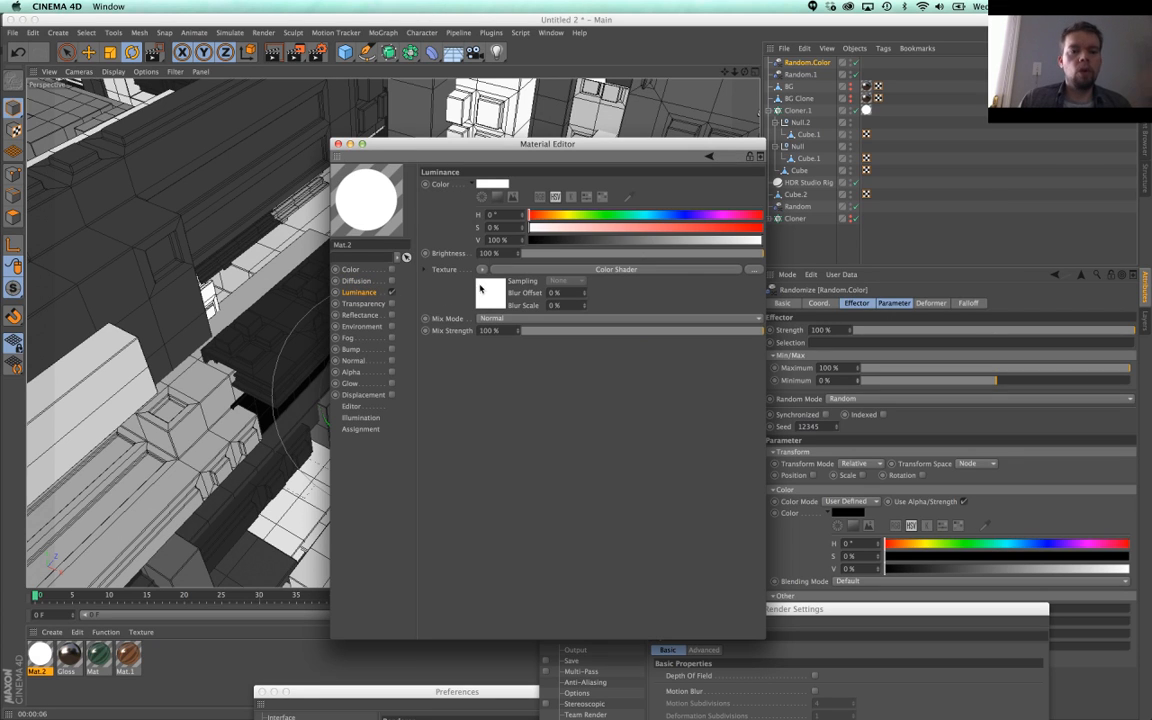
{"action": "left_click", "coordinate": [482, 271]}
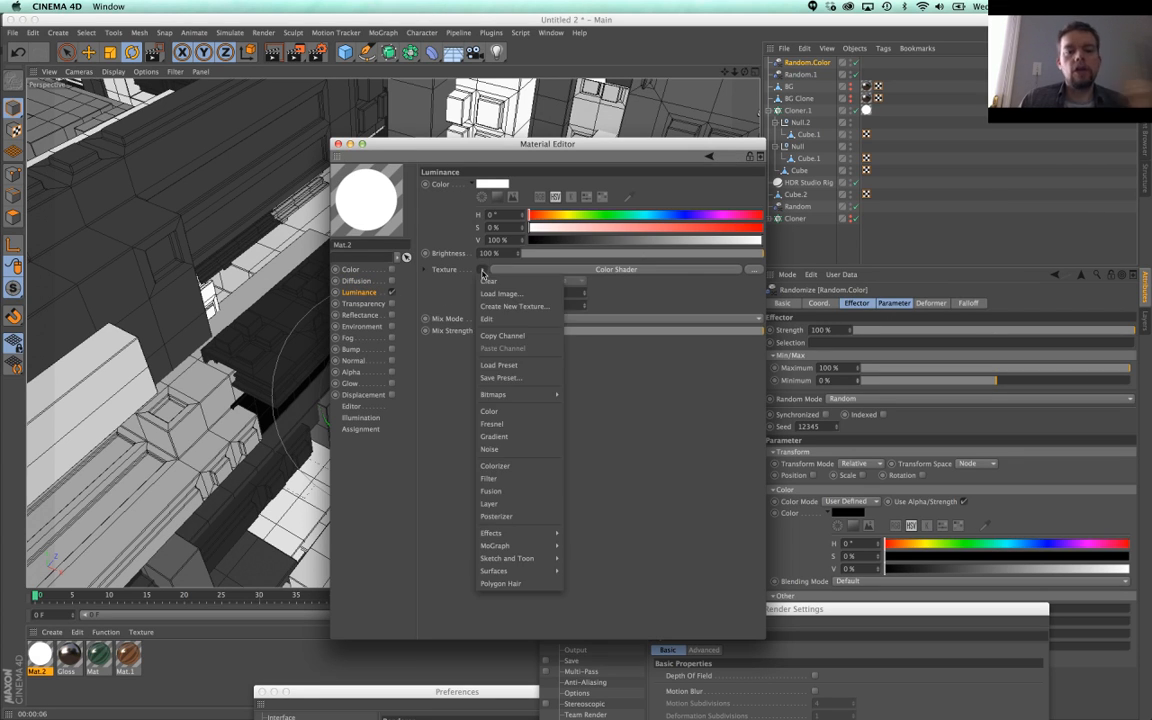
{"action": "left_click", "coordinate": [509, 468]}
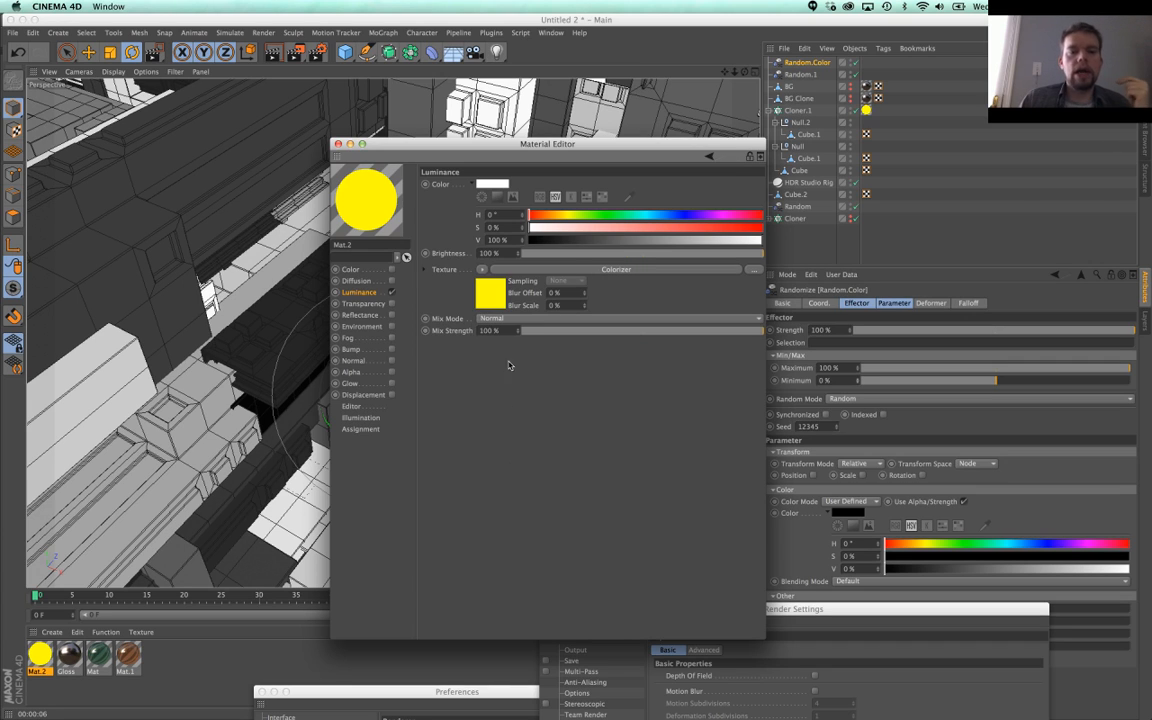
{"action": "left_click", "coordinate": [459, 322]}
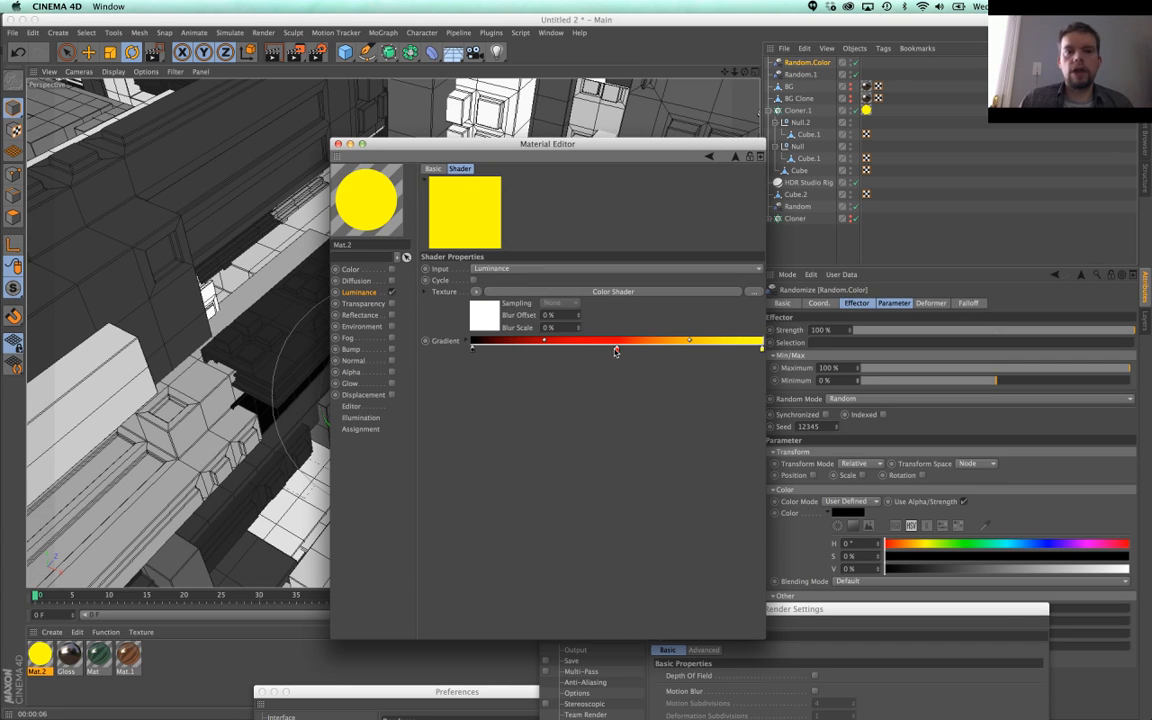
Step: Recolor the gradient's black knot to a muted brown with hue 34° and saturation about 34%, and bring a toned-down red knot close to it
{"action": "double_click", "coordinate": [472, 346]}
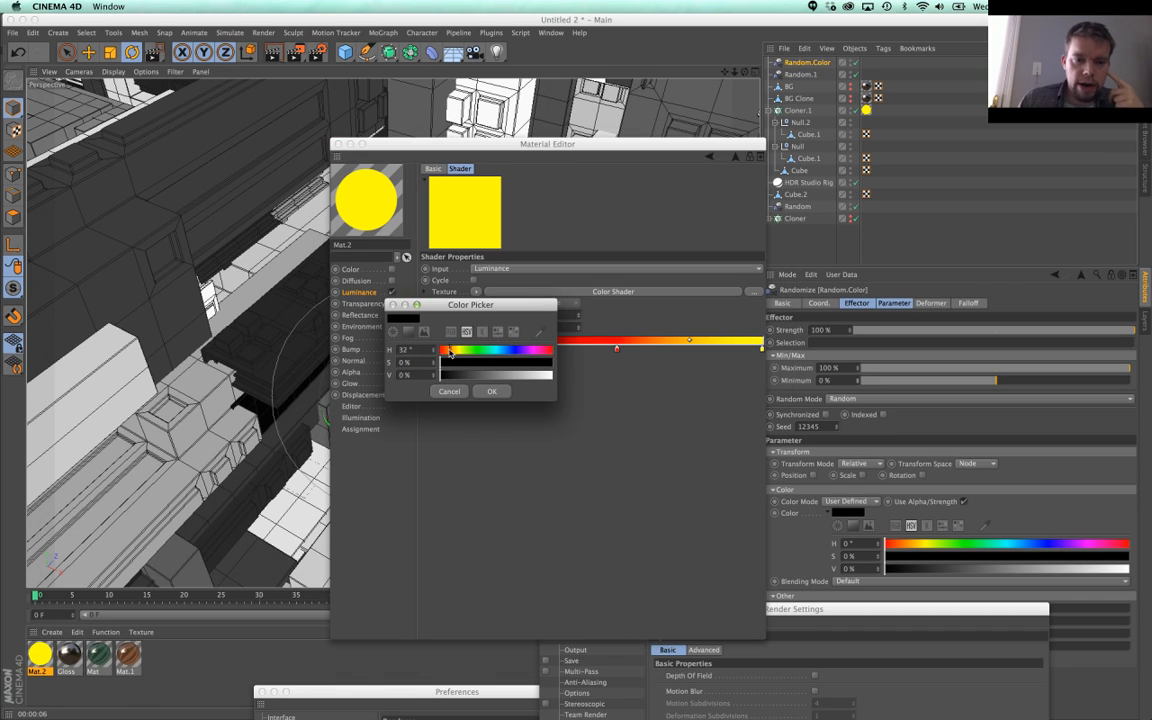
{"action": "left_click_drag", "start_coordinate": [447, 352], "coordinate": [478, 364]}
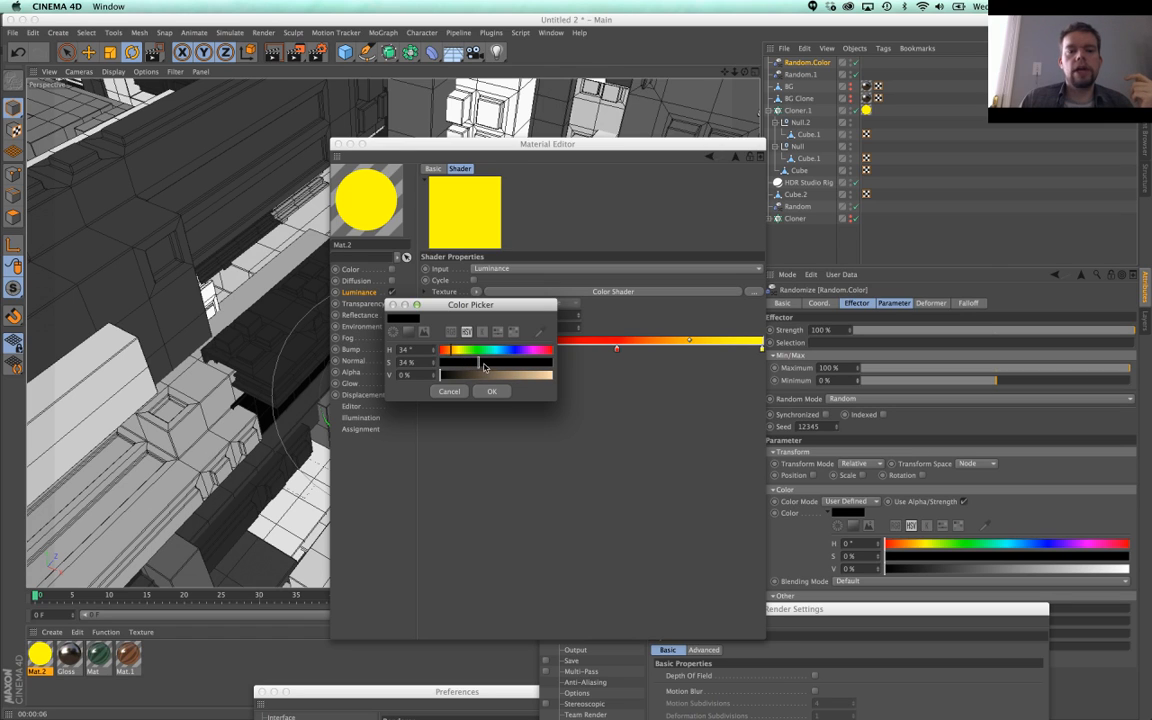
{"action": "left_click", "coordinate": [485, 376]}
{"action": "left_click", "coordinate": [489, 391]}
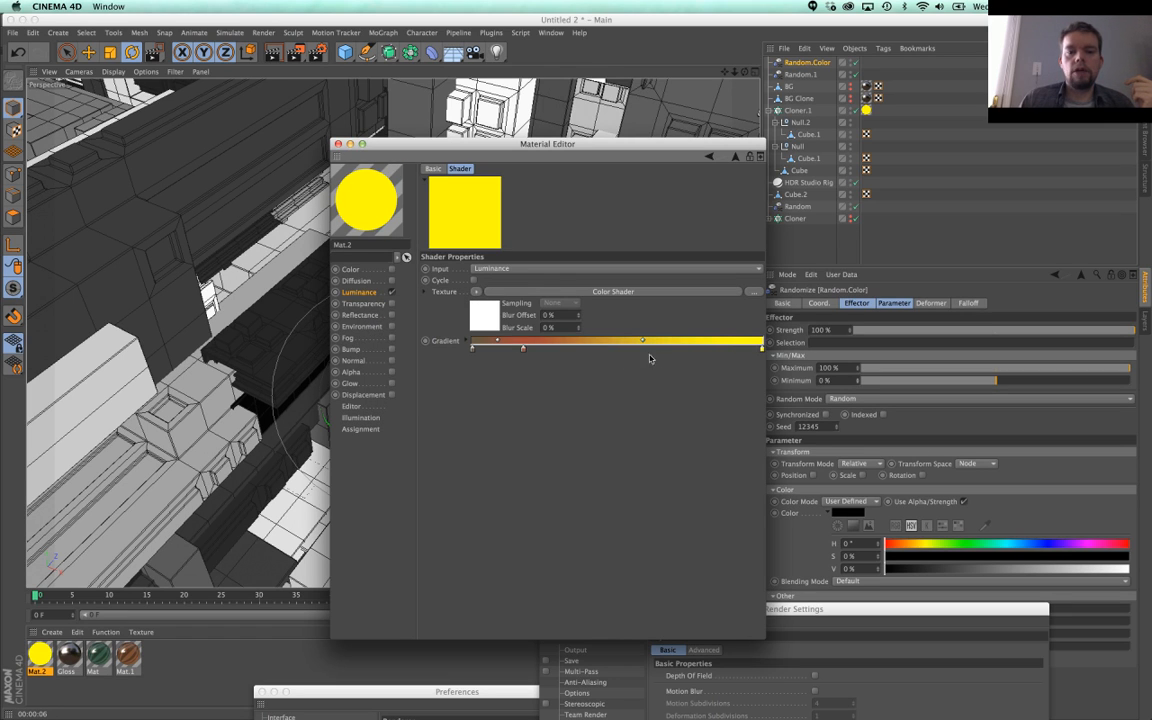
Step: Add a golden-yellow knot at the middle of the Colorizer gradient and remove the bright yellow end knot
{"action": "double_click", "coordinate": [618, 348]}
{"action": "left_click", "coordinate": [585, 393]}
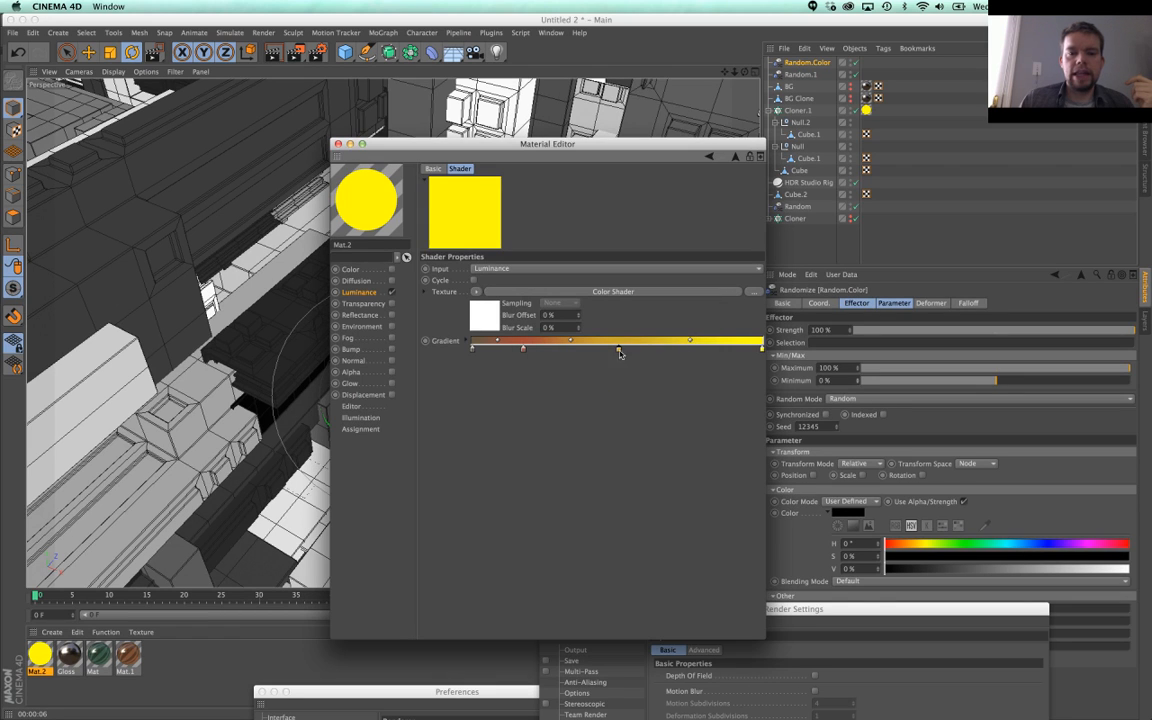
{"action": "left_click_drag", "start_coordinate": [763, 350], "coordinate": [758, 384]}
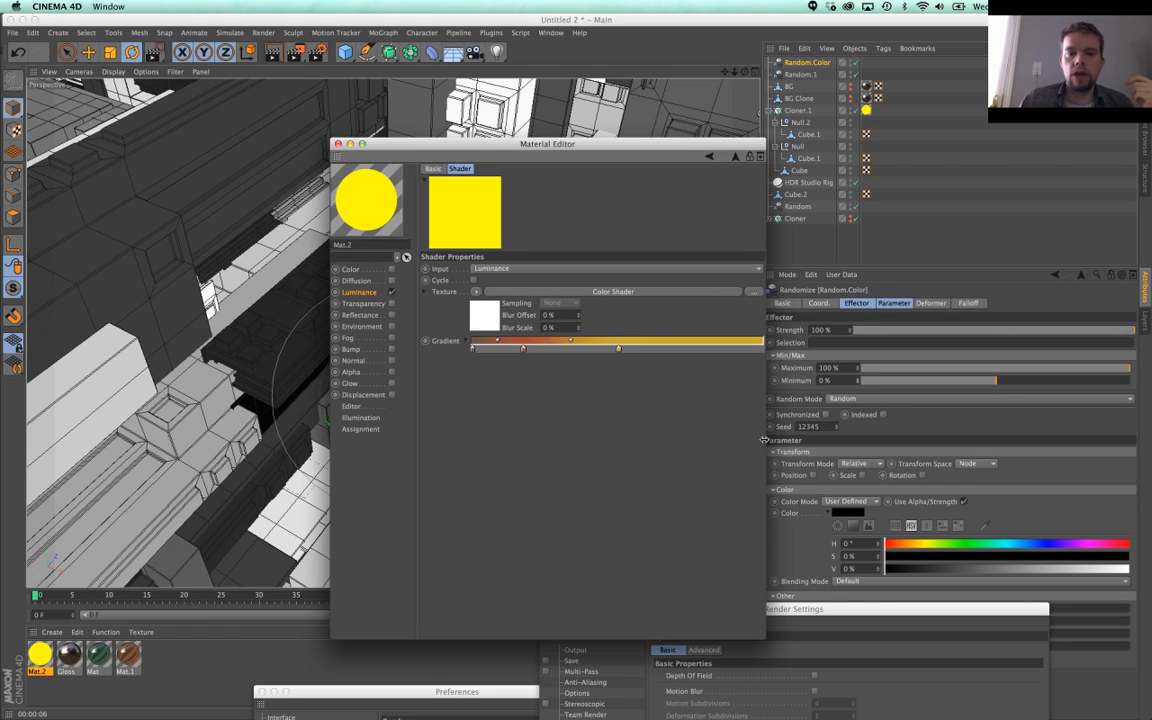
Step: Add a dark green knot with hue 136° at about four fifths of the Colorizer gradient
{"action": "double_click", "coordinate": [704, 351]}
{"action": "left_click_drag", "start_coordinate": [706, 351], "coordinate": [716, 348]}
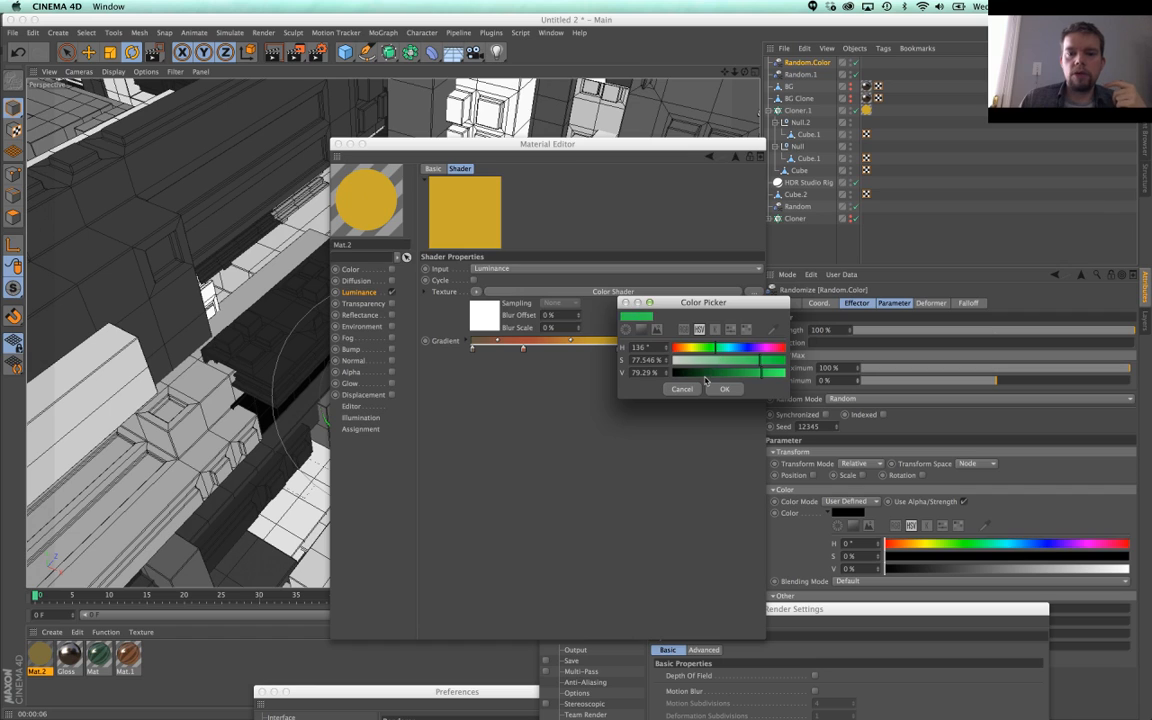
{"action": "left_click", "coordinate": [701, 372]}
{"action": "left_click", "coordinate": [724, 389]}
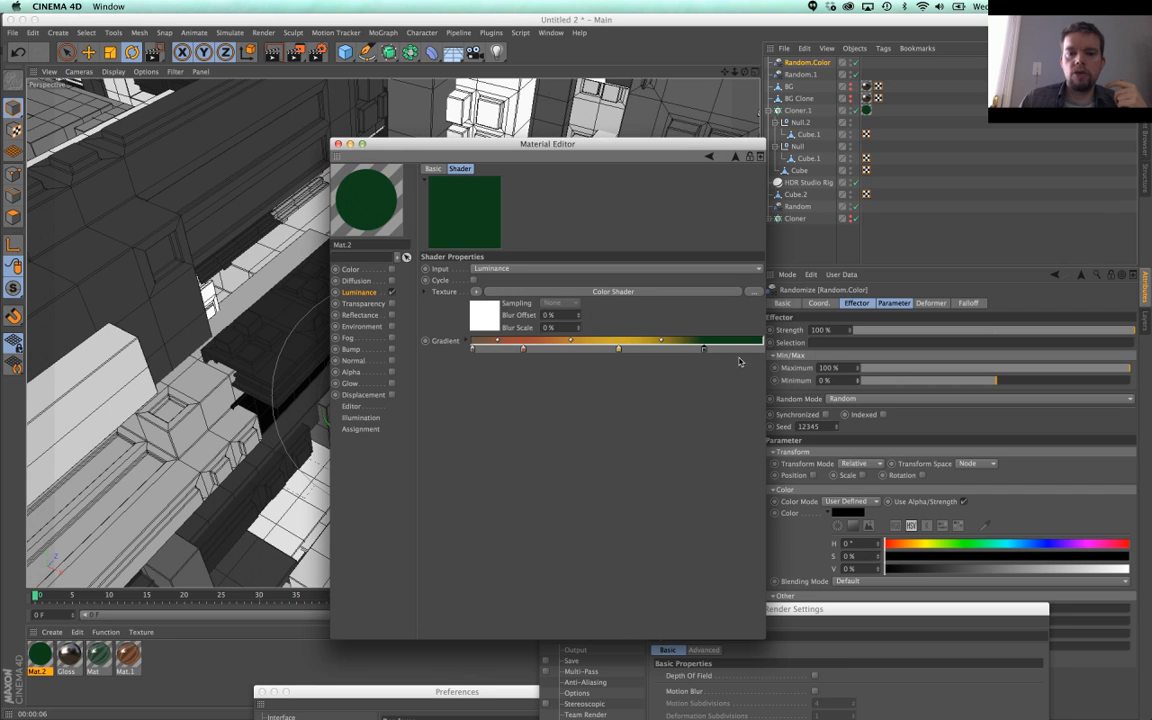
Step: Add a muted slate-blue knot with hue 233° near the end of the Colorizer gradient, beyond the green one
{"action": "double_click", "coordinate": [704, 349]}
{"action": "left_click_drag", "start_coordinate": [752, 351], "coordinate": [783, 352]}
{"action": "left_click", "coordinate": [741, 365]}
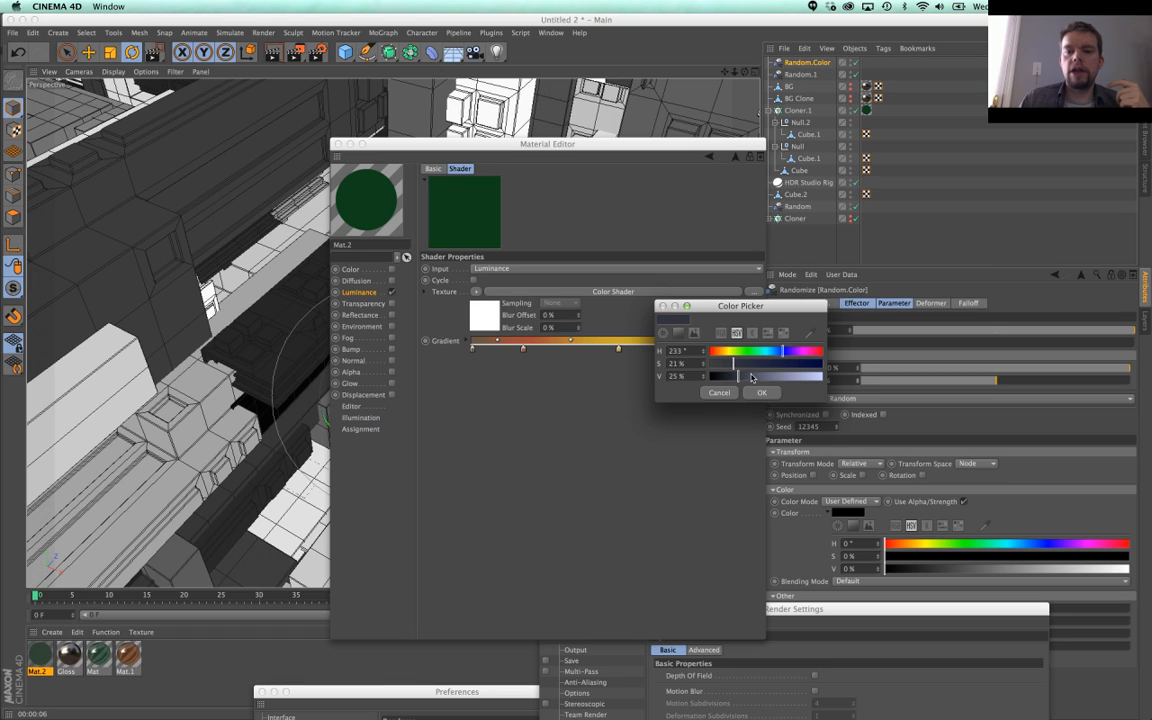
{"action": "left_click", "coordinate": [750, 365]}
{"action": "left_click", "coordinate": [762, 378]}
{"action": "left_click", "coordinate": [761, 392]}
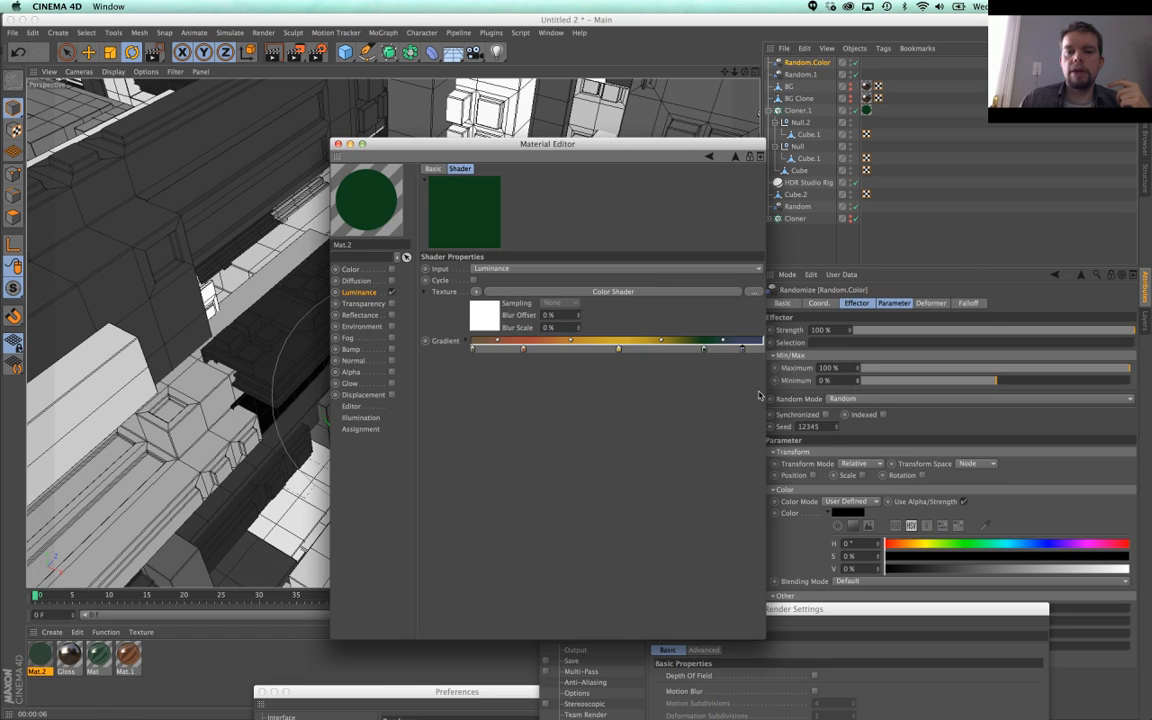
Step: Rearrange the gradient knots to run golden yellow, red, brown, blue and dark green, spacing them across the full range
{"action": "left_click_drag", "start_coordinate": [751, 351], "coordinate": [611, 351]}
{"action": "left_click_drag", "start_coordinate": [523, 349], "coordinate": [445, 352]}
{"action": "left_click_drag", "start_coordinate": [543, 353], "coordinate": [506, 355]}
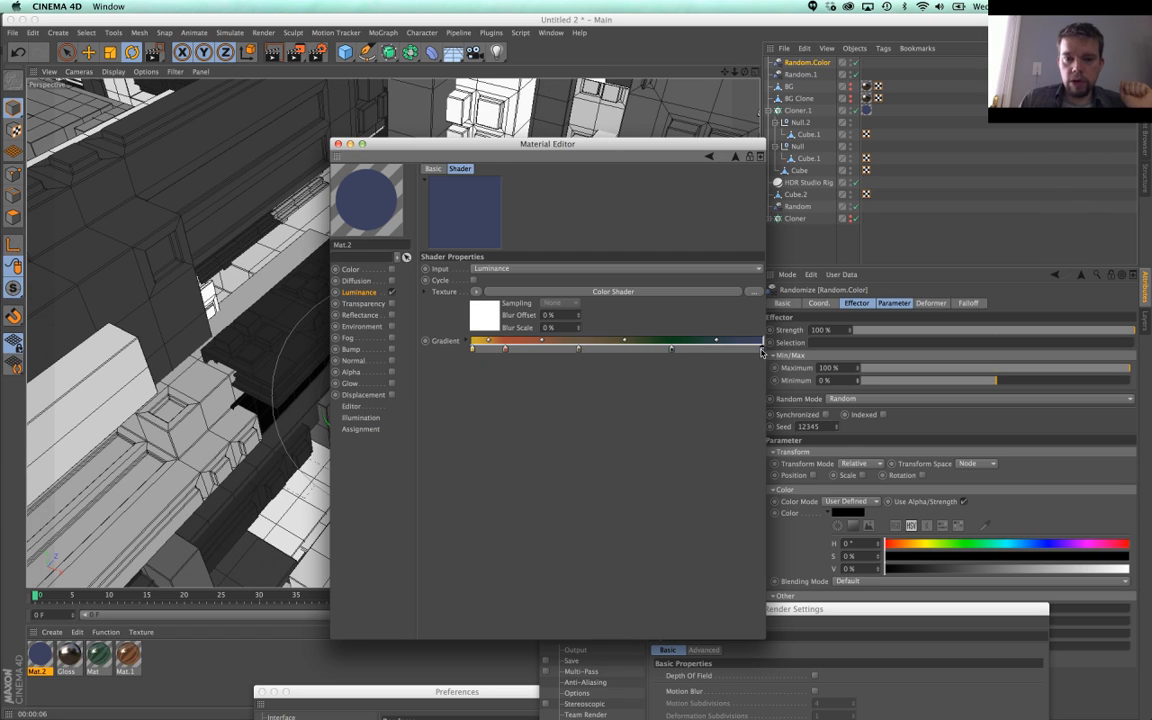
{"action": "left_click_drag", "start_coordinate": [671, 349], "coordinate": [650, 349]}
{"action": "left_click_drag", "start_coordinate": [757, 367], "coordinate": [762, 354]}
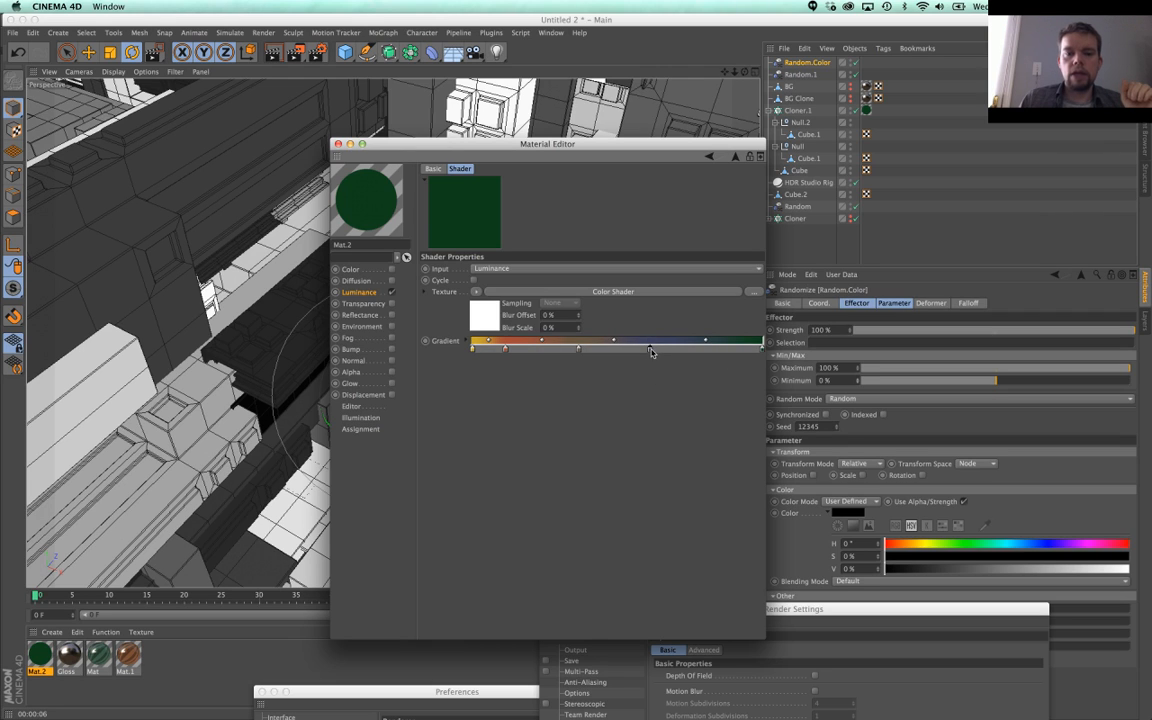
{"action": "left_click_drag", "start_coordinate": [650, 349], "coordinate": [687, 349]}
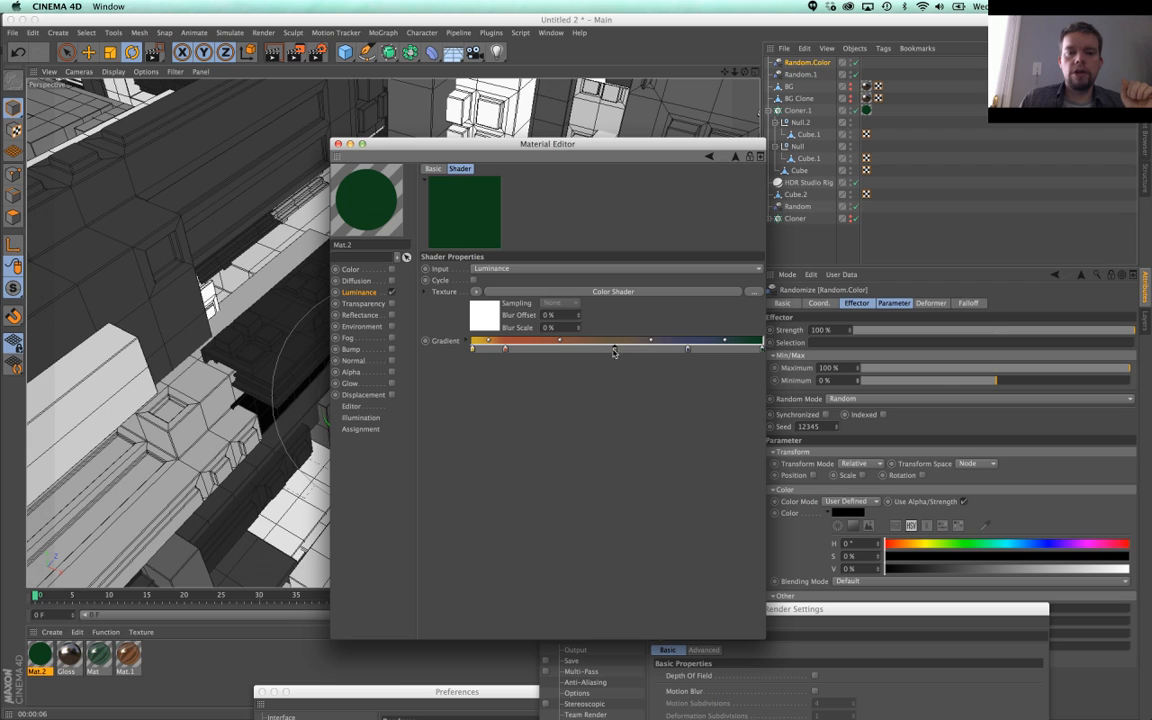
Step: Preview the render and rearrange the Colorizer knots to blue, red, brown, golden yellow and dark green, bunching the last three near the end
{"action": "left_click_drag", "start_coordinate": [555, 147], "coordinate": [862, 197]}
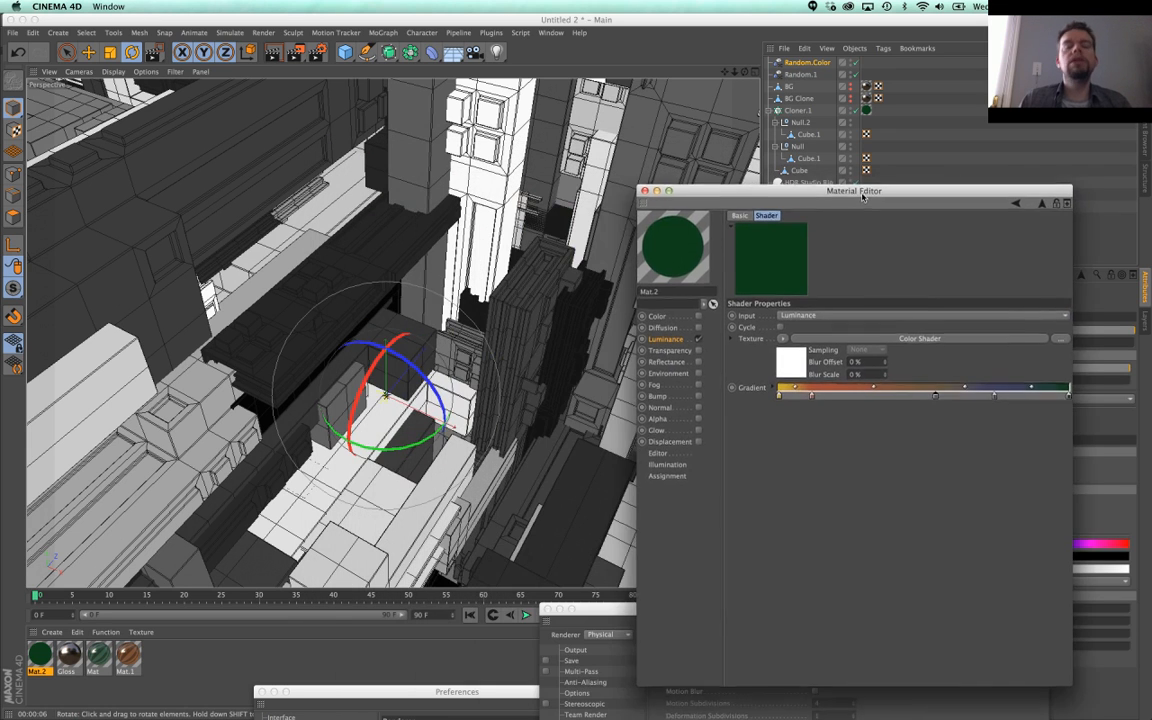
{"action": "key", "text": "super+r"}
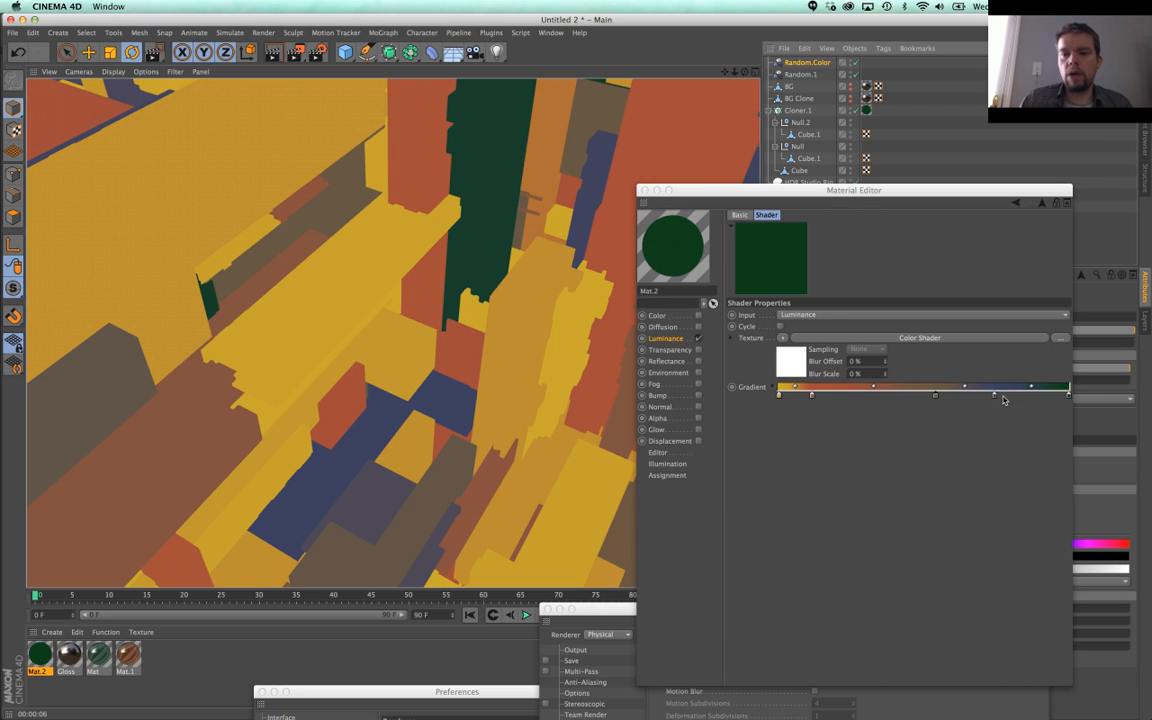
{"action": "mouse_move", "coordinate": [994, 397]}
{"action": "left_mouse_down"}
{"action": "mouse_move", "coordinate": [787, 402]}
{"action": "mouse_move", "coordinate": [1005, 399]}
{"action": "left_mouse_up"}
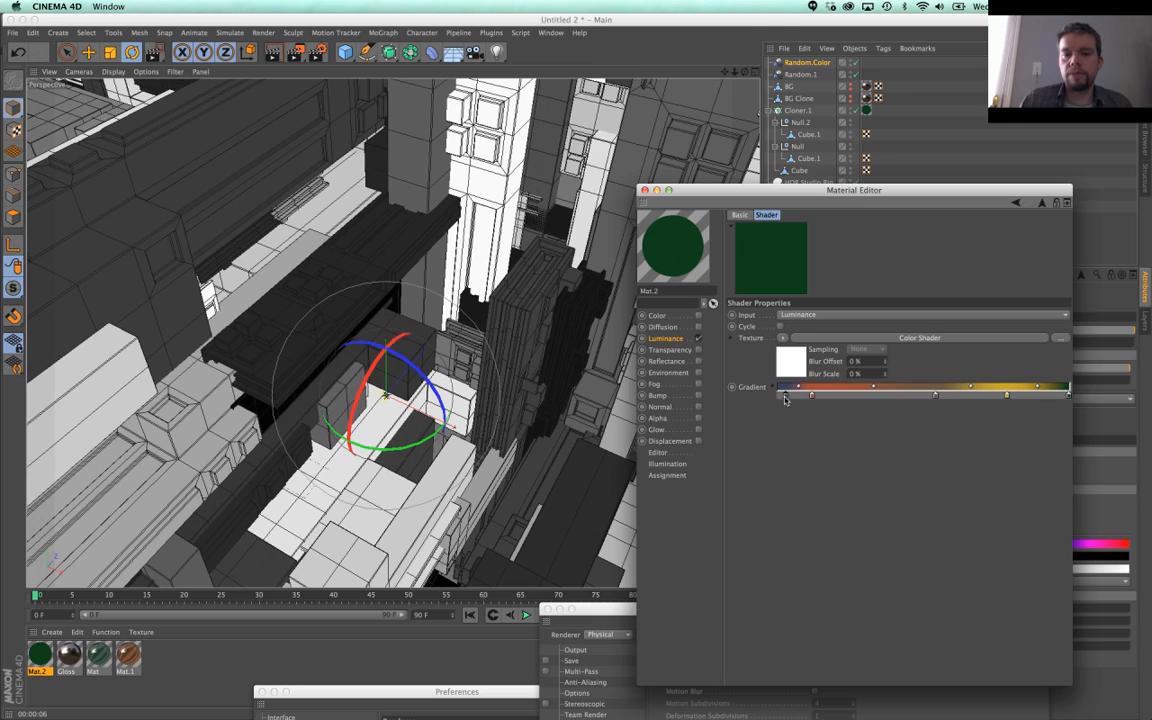
{"action": "left_click_drag", "start_coordinate": [935, 399], "coordinate": [979, 399]}
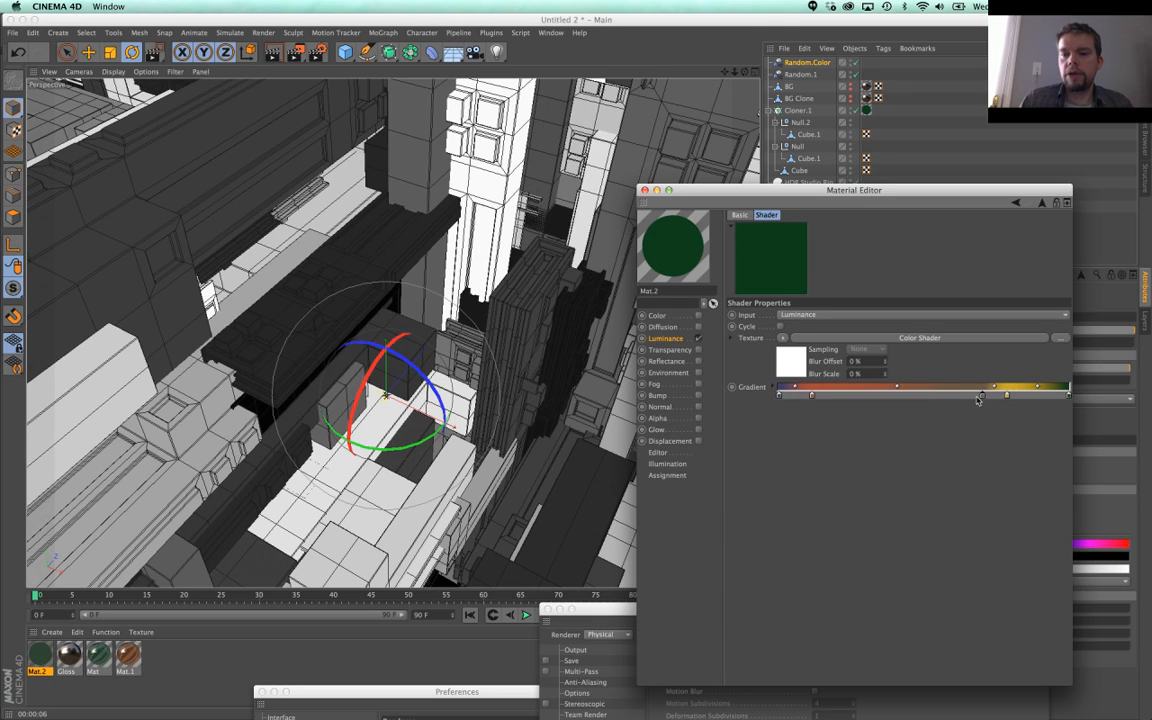
{"action": "left_click_drag", "start_coordinate": [1067, 398], "coordinate": [1038, 401]}
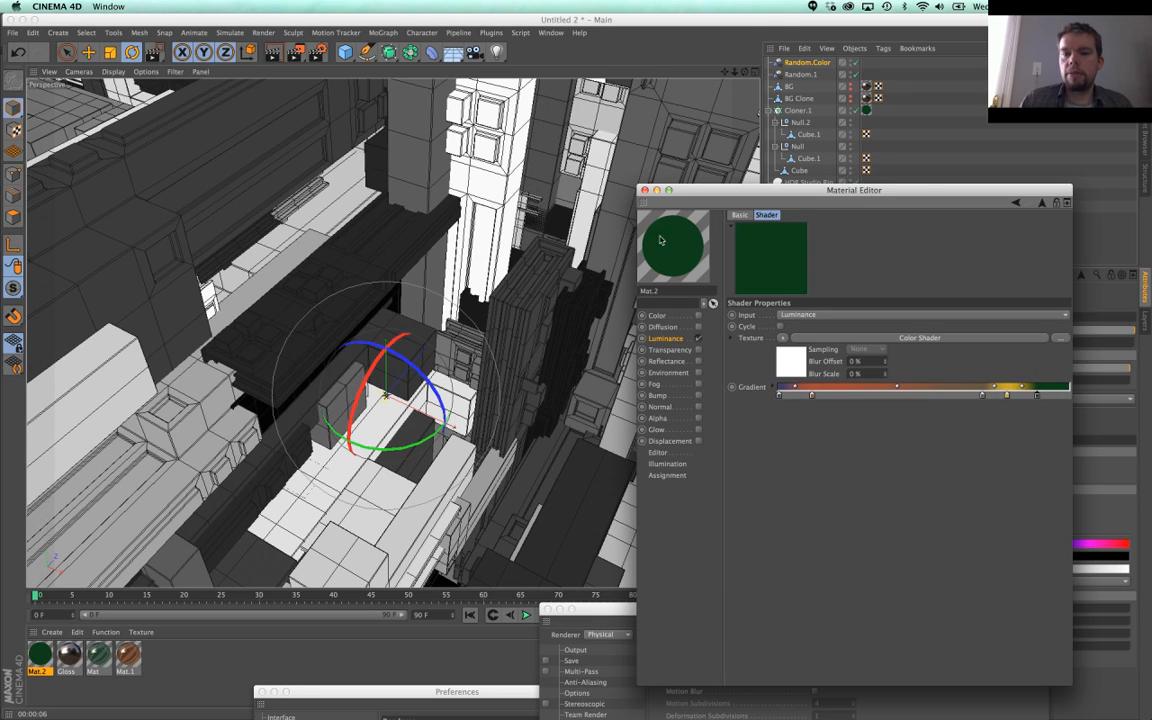
Step: Render the view and mute the Colorizer's dark green knot to 39% saturation and 25% value
{"action": "left_click", "coordinate": [270, 54]}
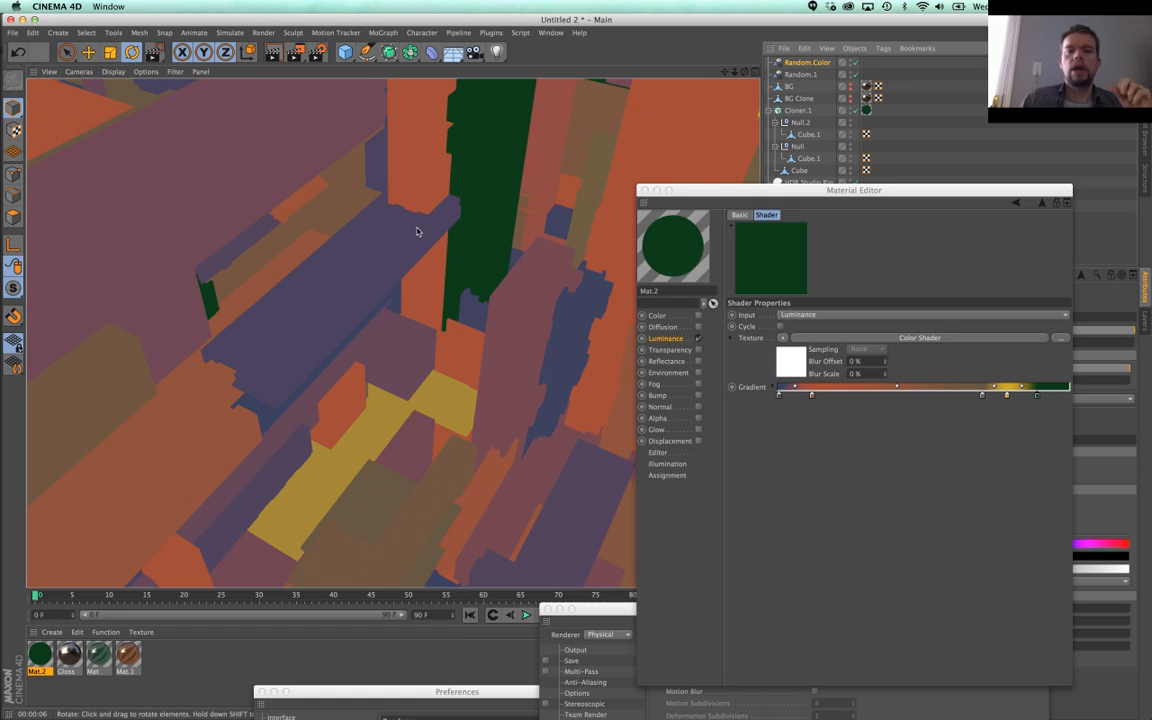
{"action": "double_click", "coordinate": [1040, 396]}
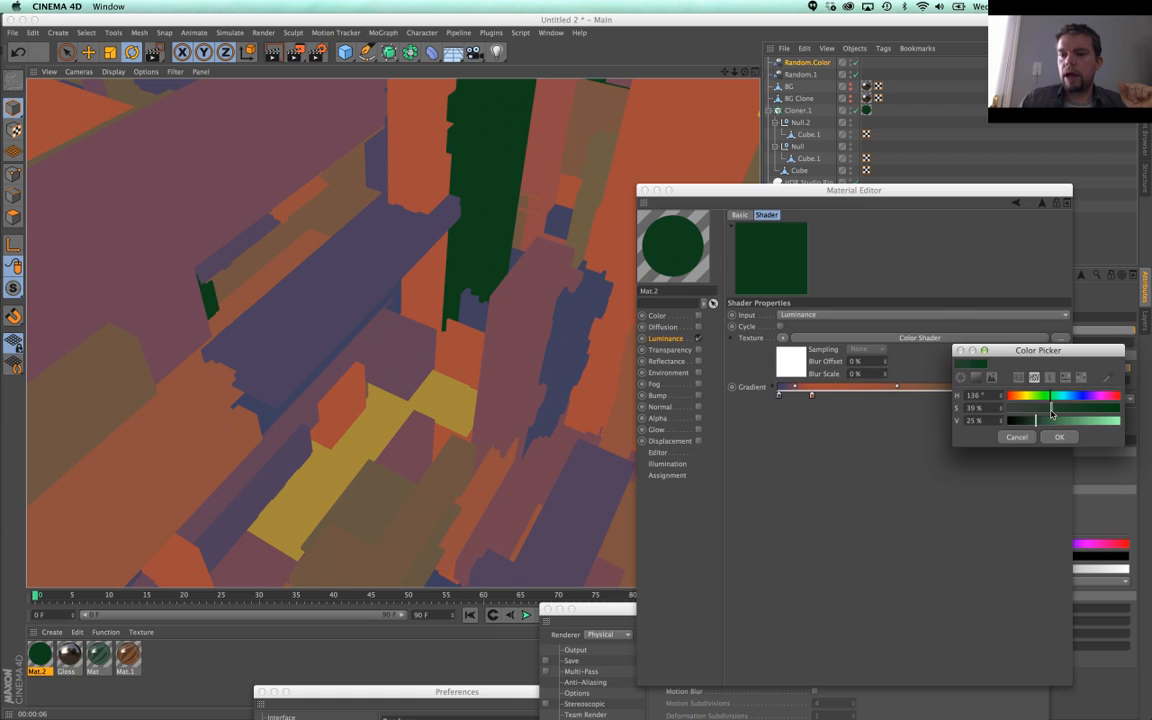
{"action": "left_click", "coordinate": [1059, 437]}
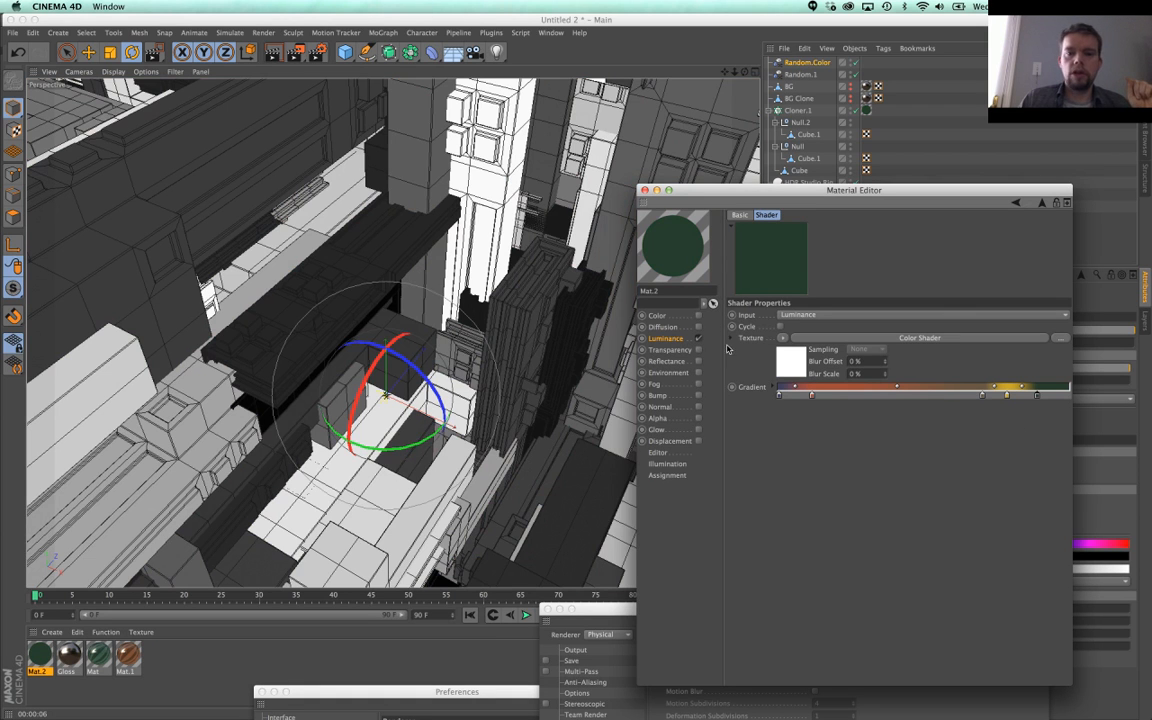
Step: Copy the Colorizer channel from Mat.2's Luminance and paste it as the Layer Color texture of the Gloss material's reflectance
{"action": "left_click", "coordinate": [678, 339]}
{"action": "left_click", "coordinate": [786, 318]}
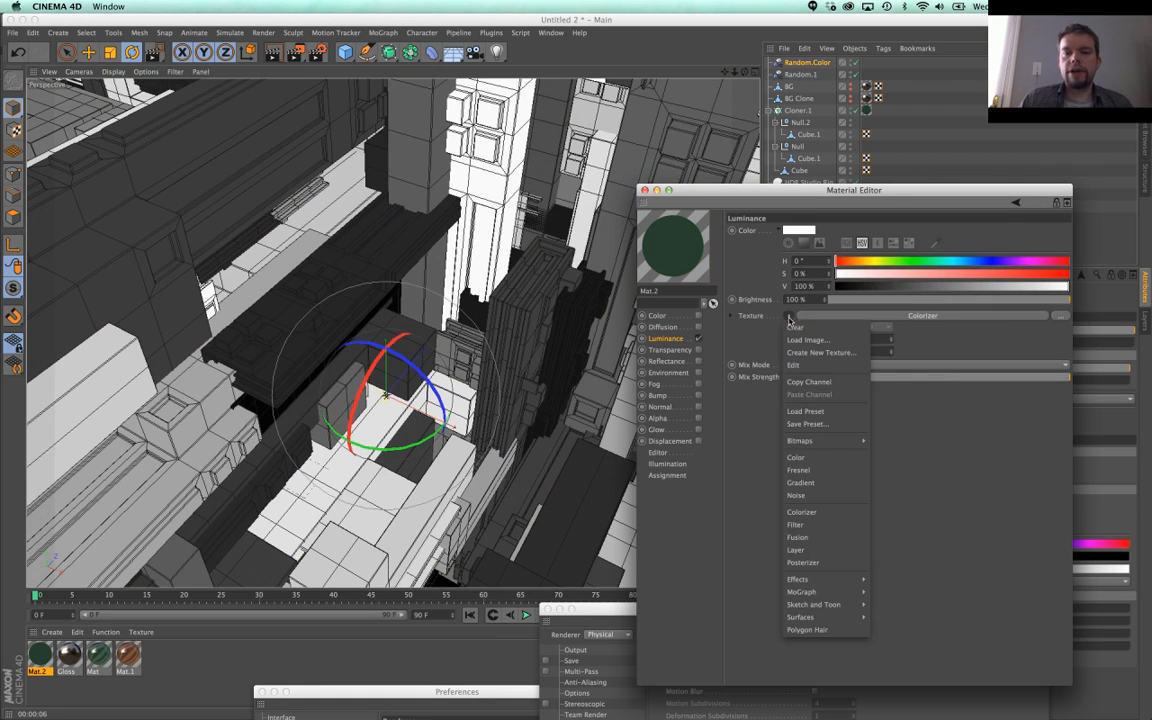
{"action": "left_click", "coordinate": [870, 378]}
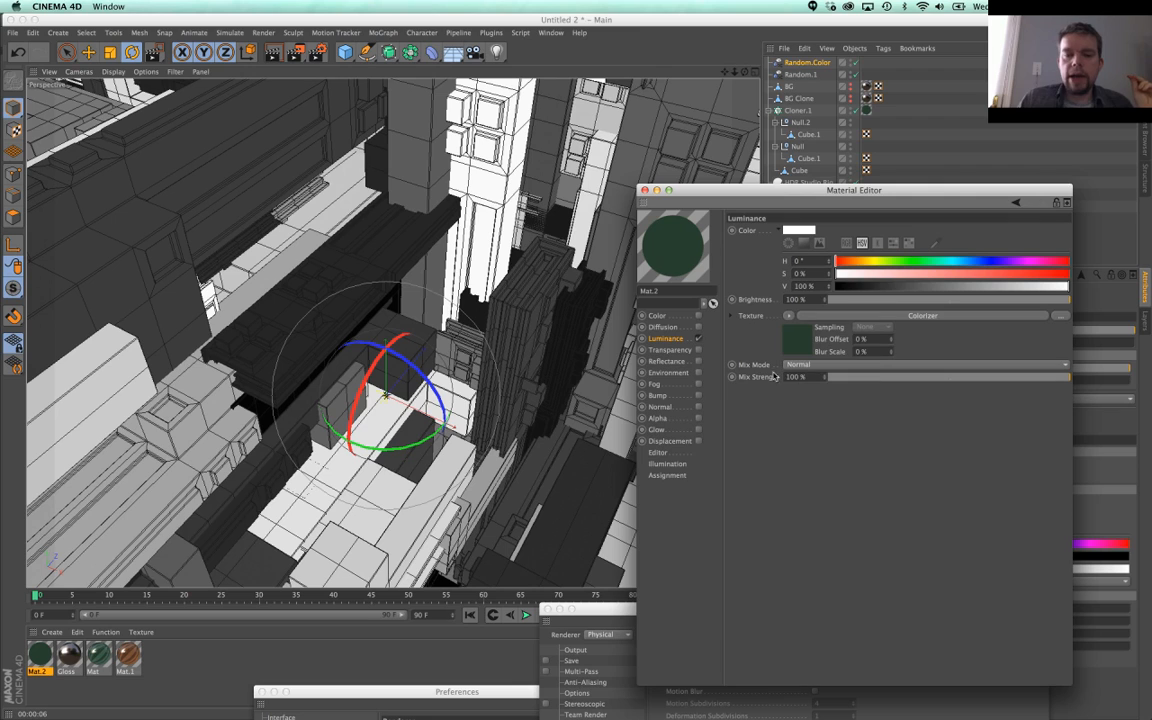
{"action": "left_click", "coordinate": [68, 659]}
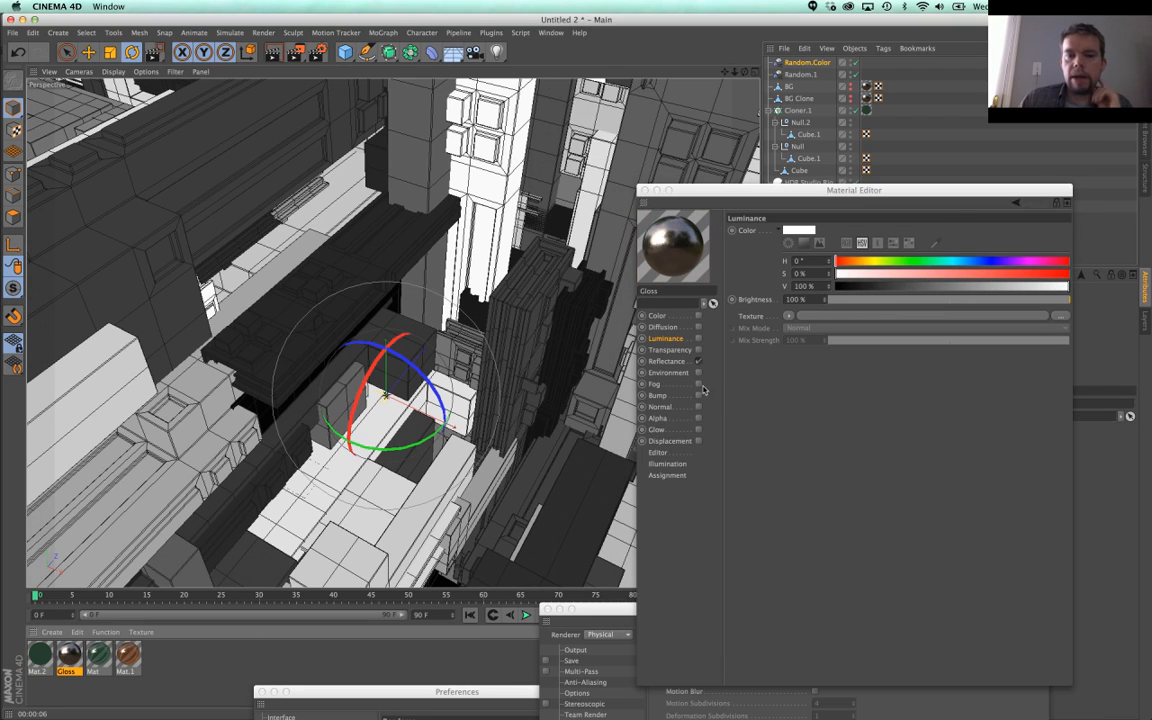
{"action": "left_click", "coordinate": [666, 361]}
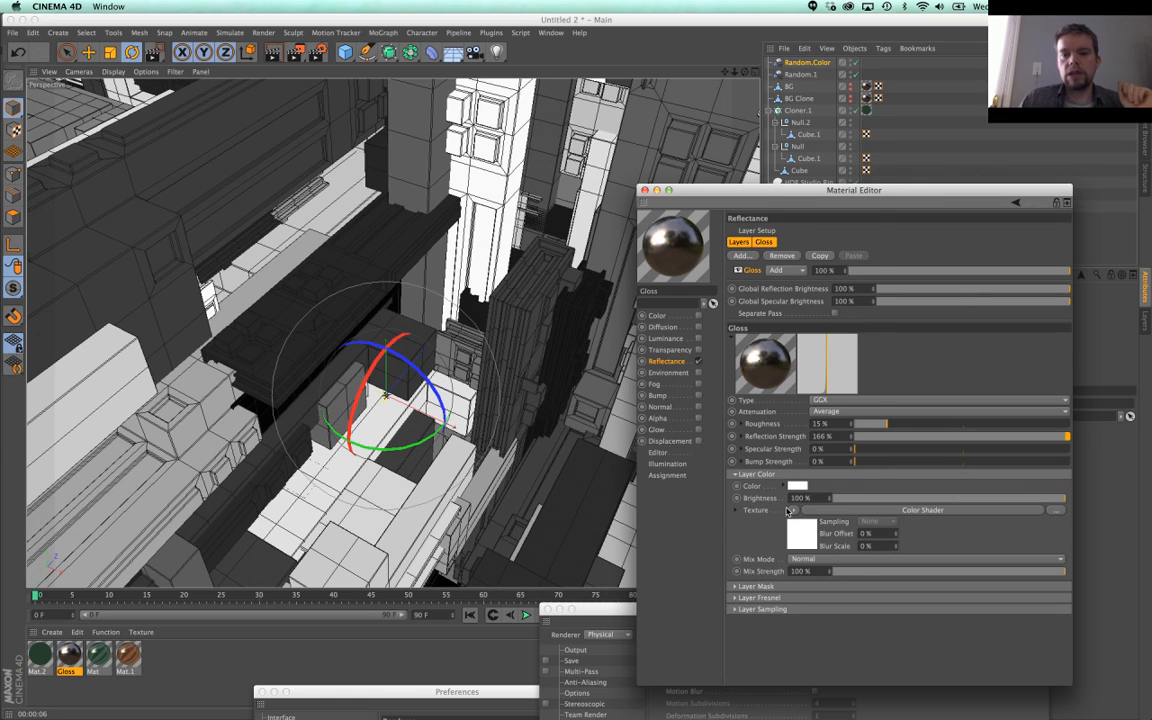
{"action": "left_click", "coordinate": [791, 510]}
{"action": "left_click", "coordinate": [812, 260]}
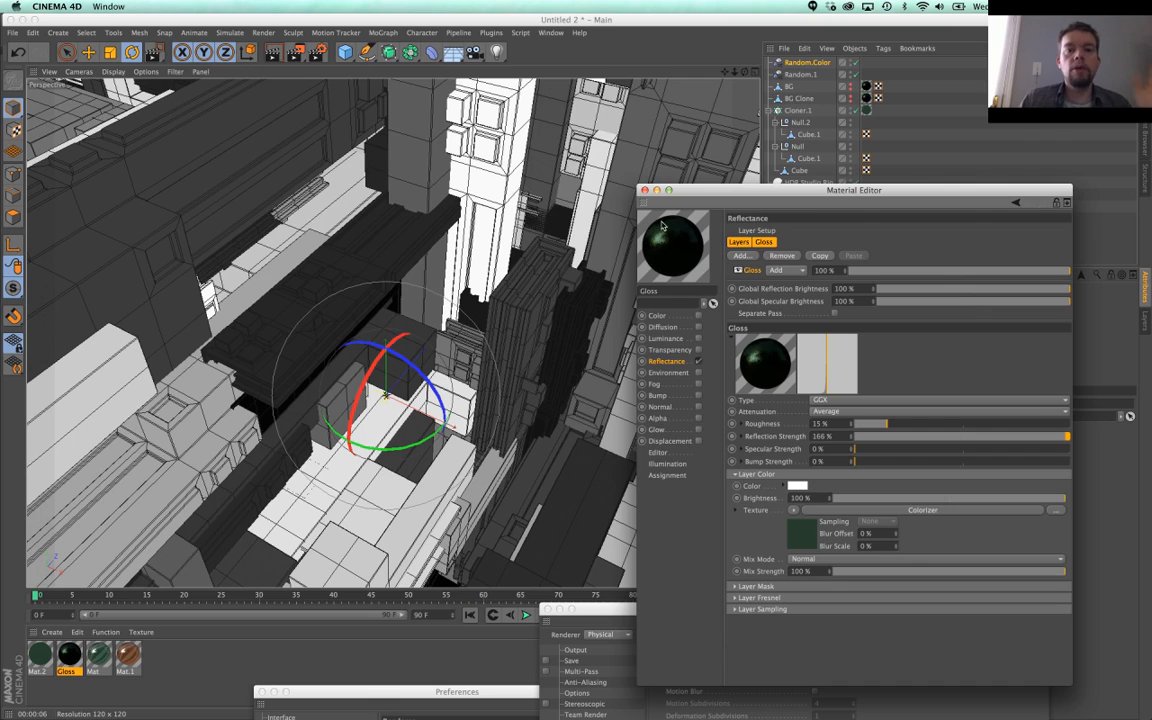
Step: Close the material settings and replace Cloner.1's Mat.2 material with Gloss
{"action": "left_click", "coordinate": [644, 190]}
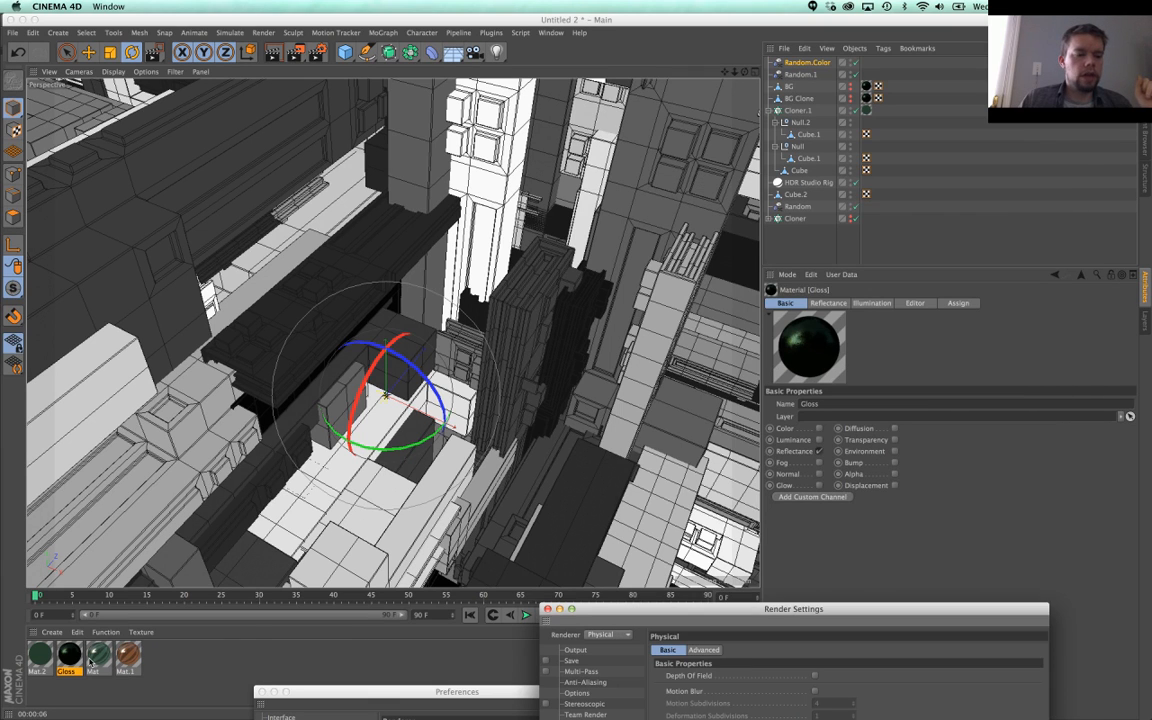
{"action": "left_click_drag", "start_coordinate": [72, 656], "coordinate": [867, 112]}
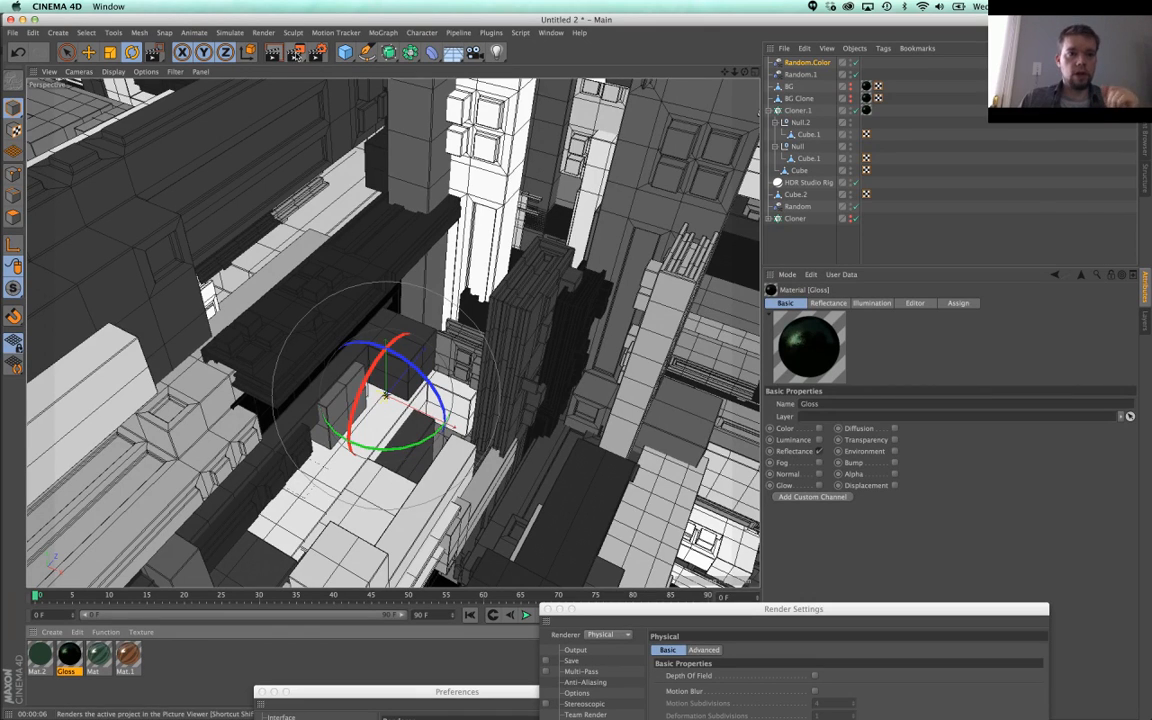
Step: Set the Physical renderer's Sampling Subdivisions to 1 and render the view
{"action": "left_click_drag", "start_coordinate": [758, 613], "coordinate": [756, 117]}
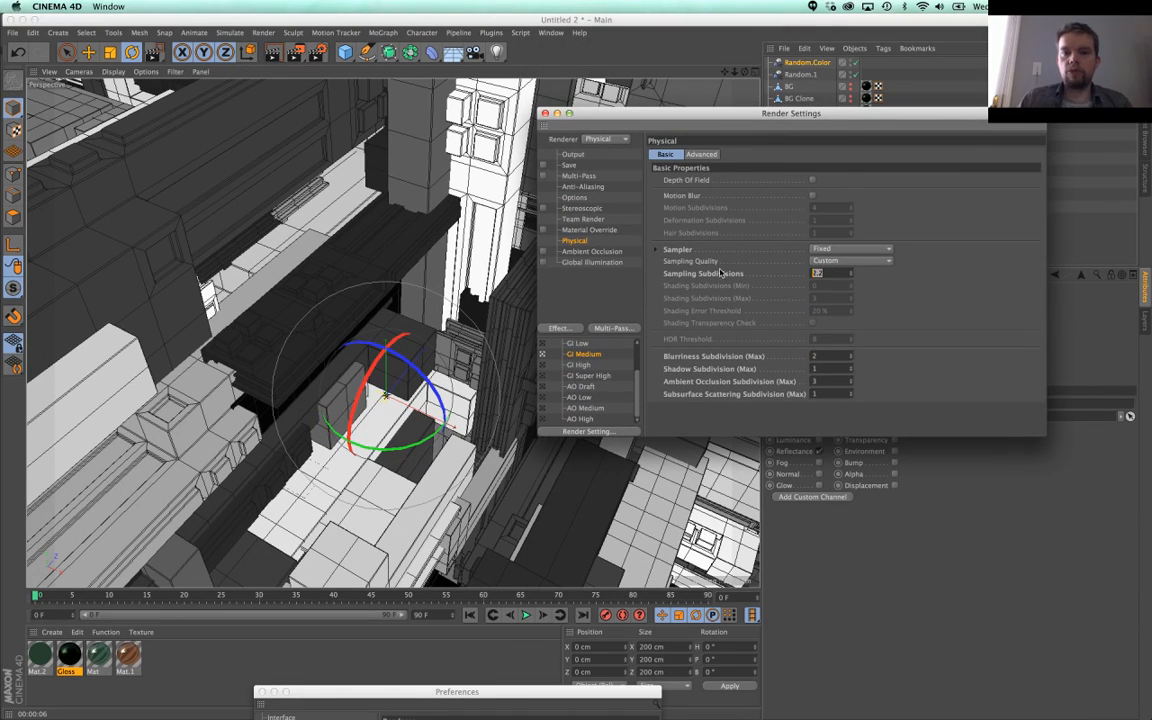
{"action": "type", "text": "1"}
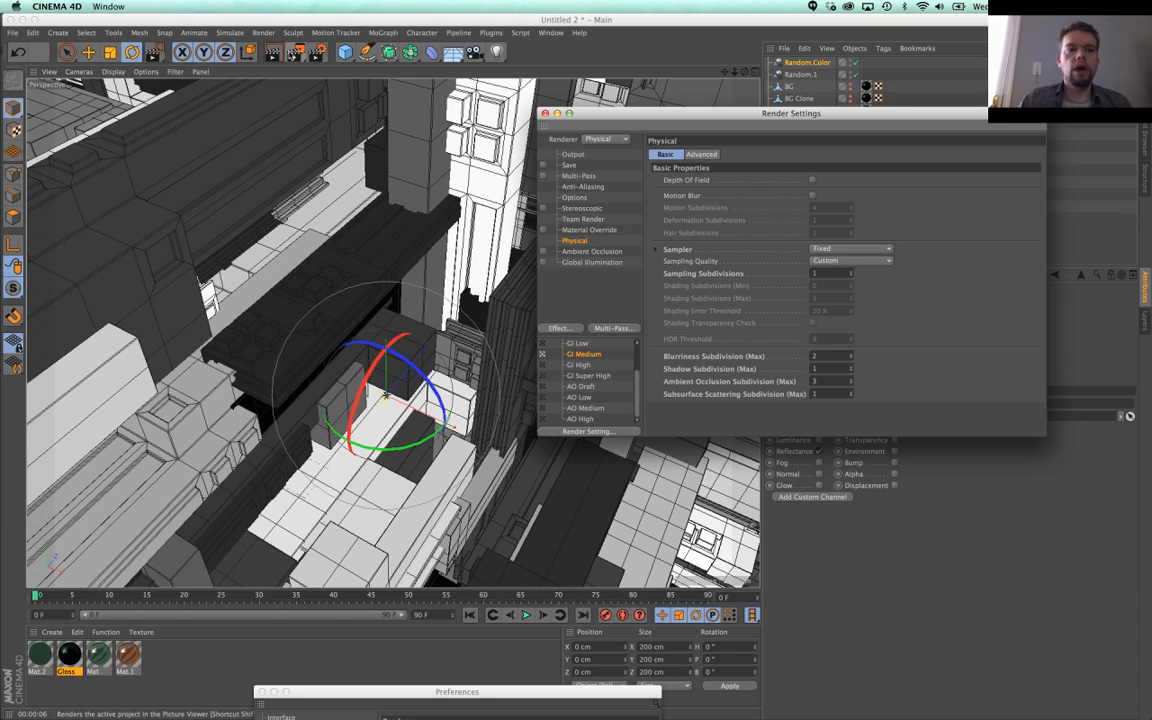
{"action": "left_click", "coordinate": [276, 54]}
{"action": "left_click_drag", "start_coordinate": [657, 123], "coordinate": [780, 395]}
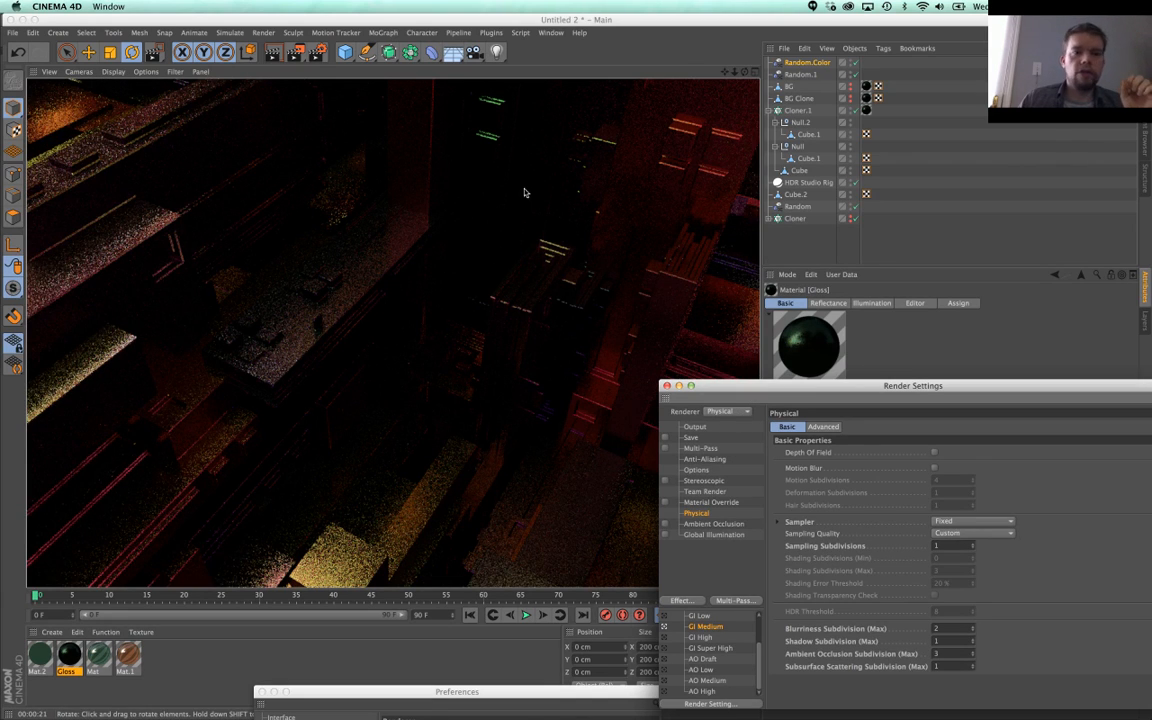
Step: Set the Gloss reflectance layer's Roughness to 32% and Reflection Strength to 201%
{"action": "left_click_drag", "start_coordinate": [738, 389], "coordinate": [643, 290]}
{"action": "double_click", "coordinate": [69, 655]}
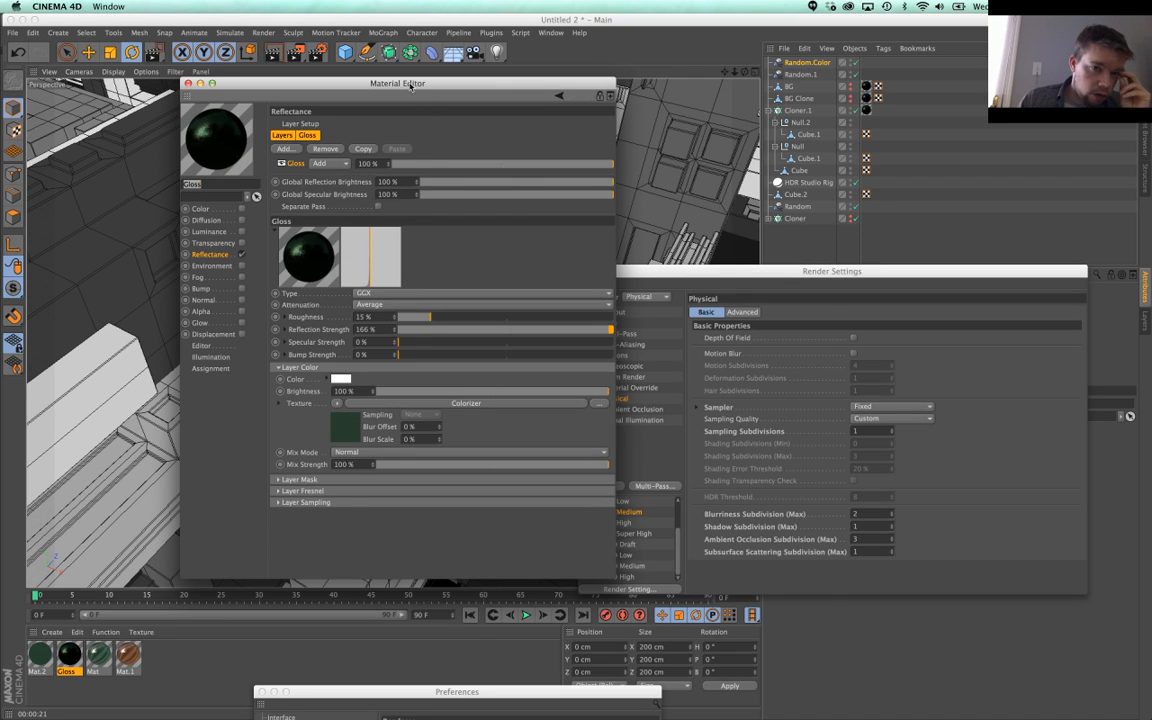
{"action": "left_click_drag", "start_coordinate": [410, 87], "coordinate": [728, 158]}
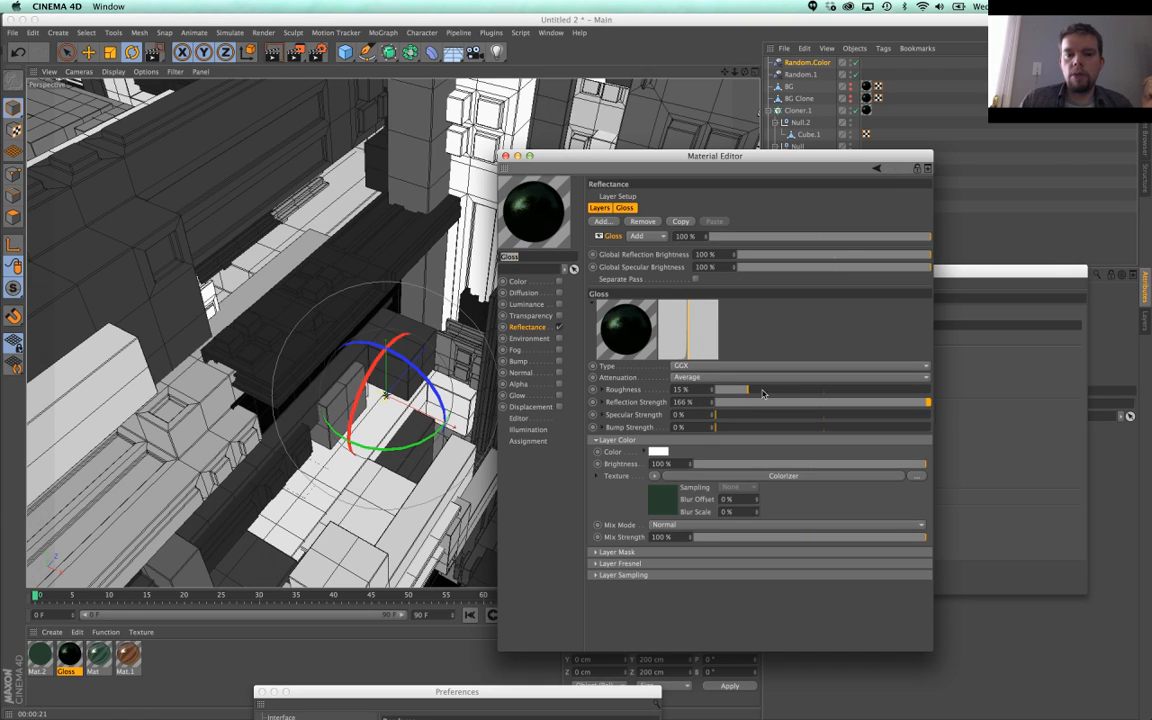
{"action": "left_click", "coordinate": [772, 390]}
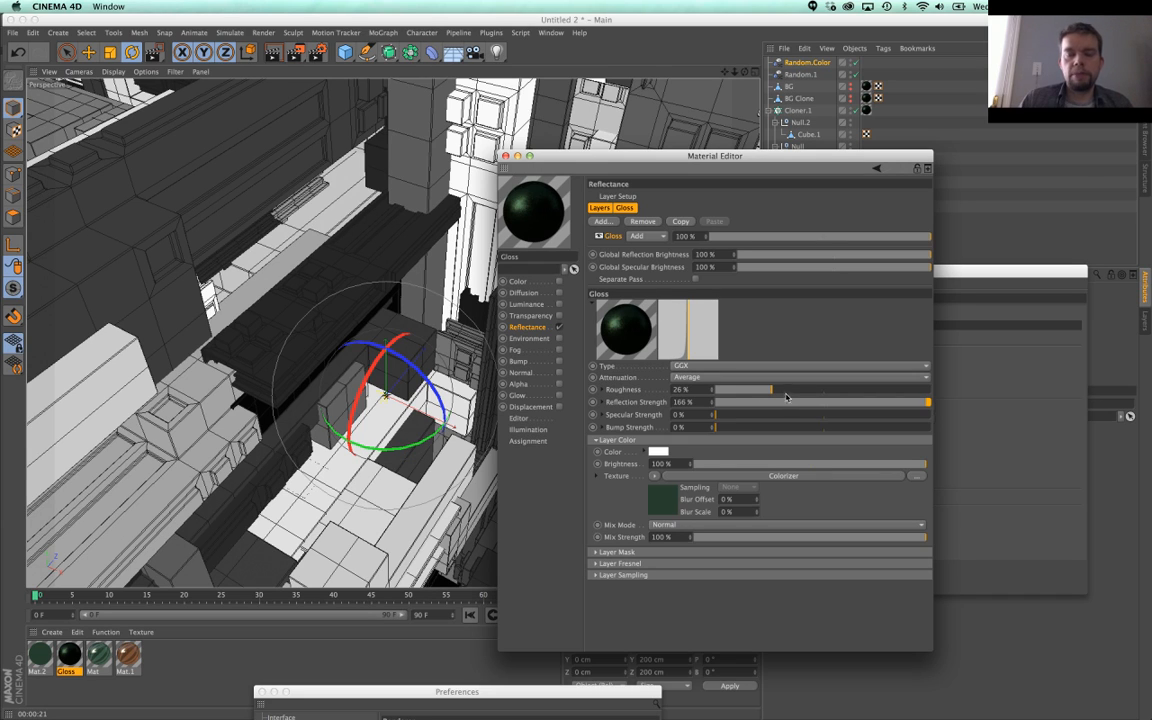
{"action": "left_click", "coordinate": [784, 391]}
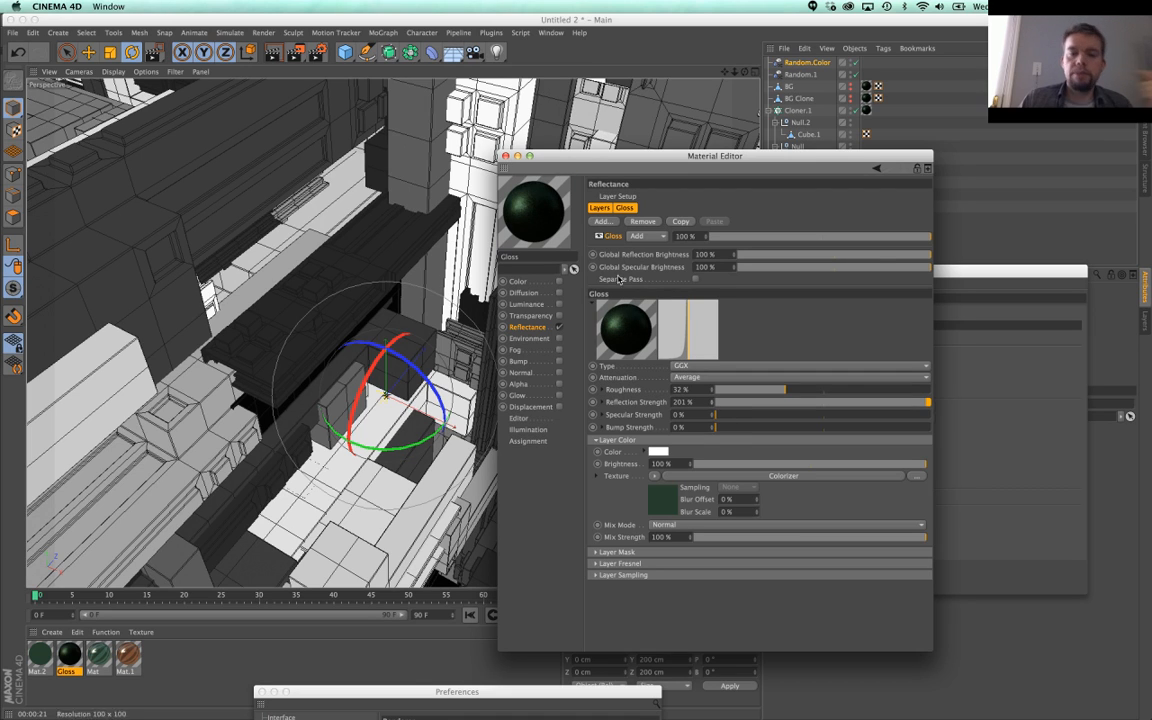
{"action": "left_click", "coordinate": [506, 156]}
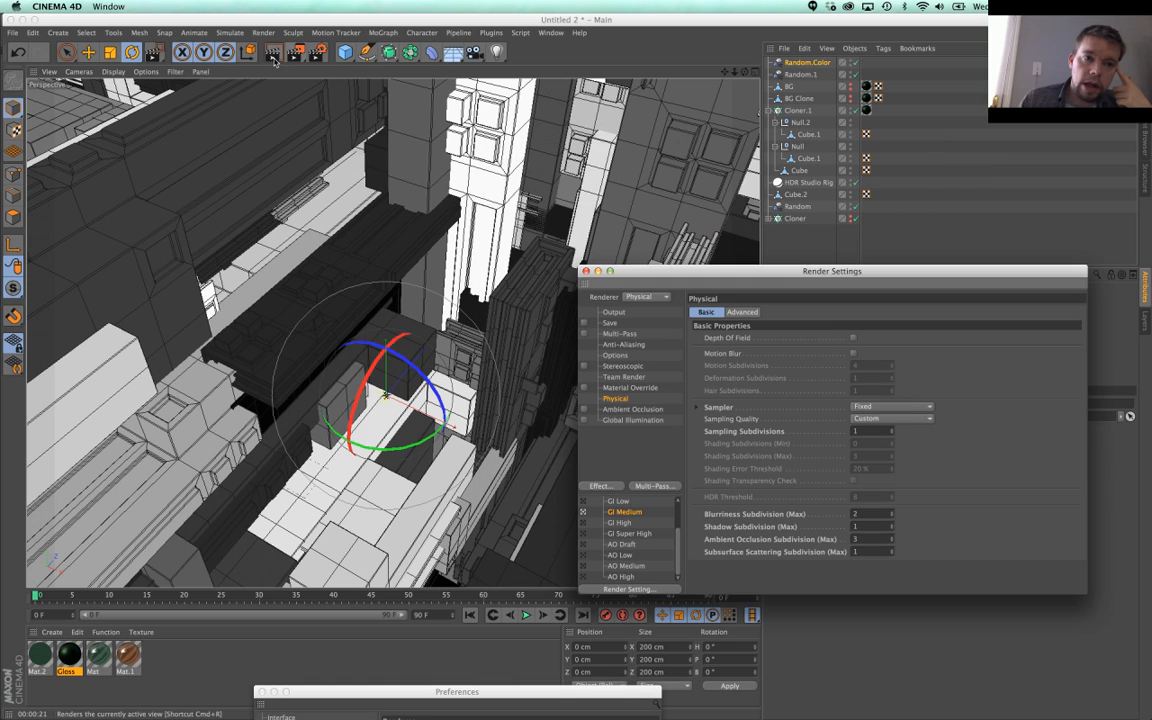
Step: Render the perspective view again to check the rougher, stronger reflections, keeping Render Settings clear of the image
{"action": "left_click", "coordinate": [602, 241]}
{"action": "key", "text": "super+r"}
{"action": "left_click_drag", "start_coordinate": [664, 274], "coordinate": [795, 358]}
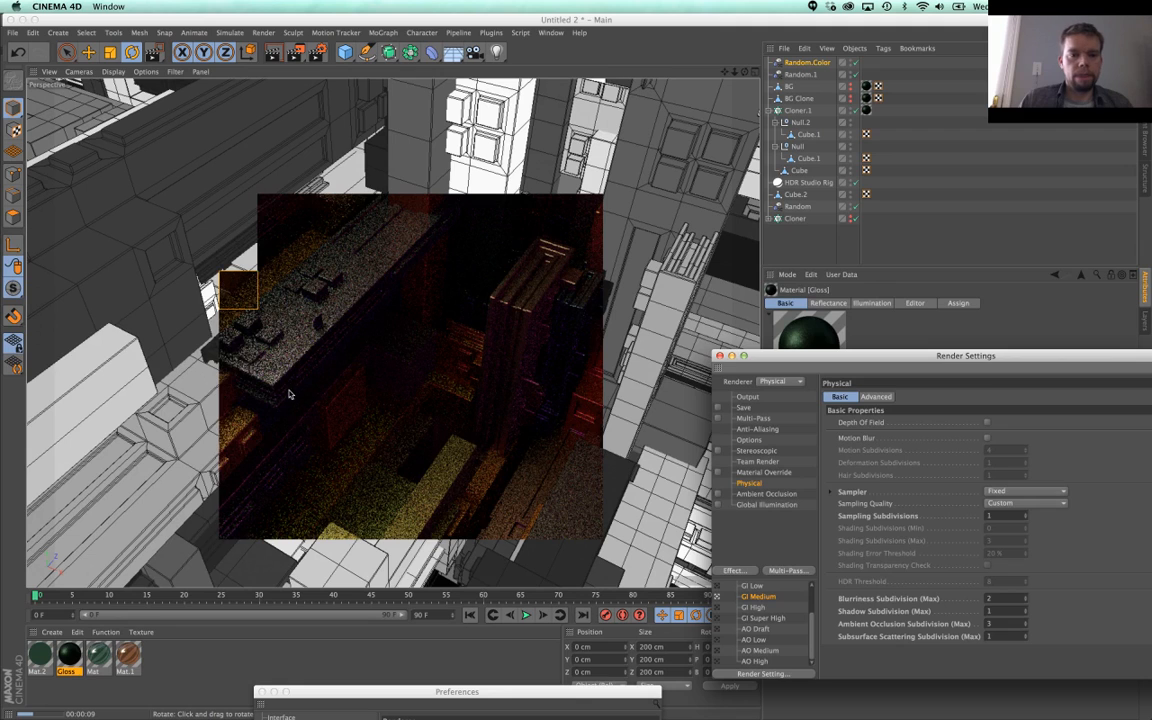
{"action": "left_click_drag", "start_coordinate": [813, 359], "coordinate": [518, 170]}
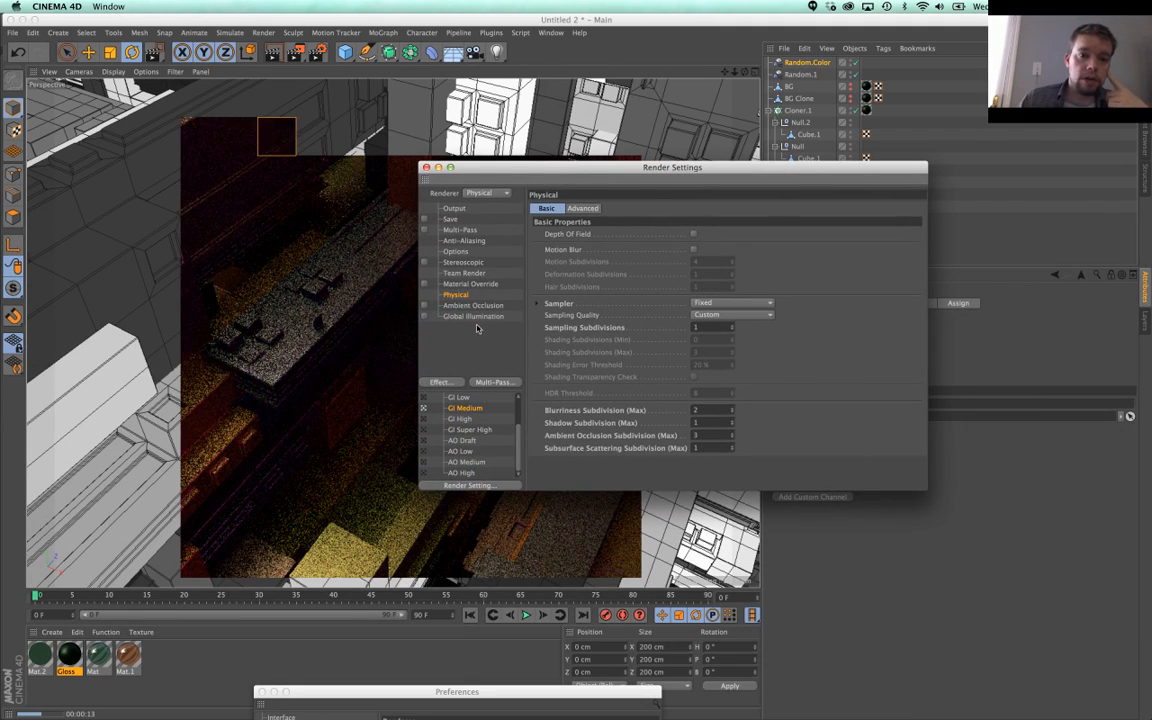
{"action": "left_click_drag", "start_coordinate": [581, 172], "coordinate": [640, 210]}
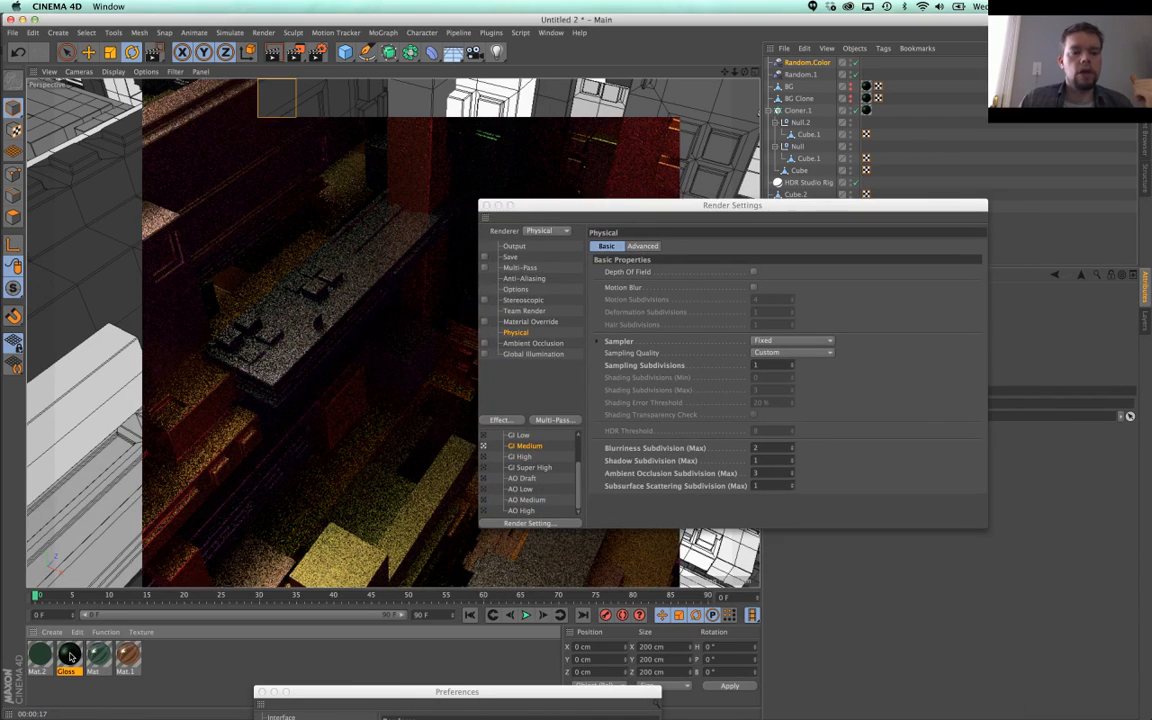
Step: Change the Gloss material's Layer Fresnel preset to Aluminum
{"action": "double_click", "coordinate": [68, 655]}
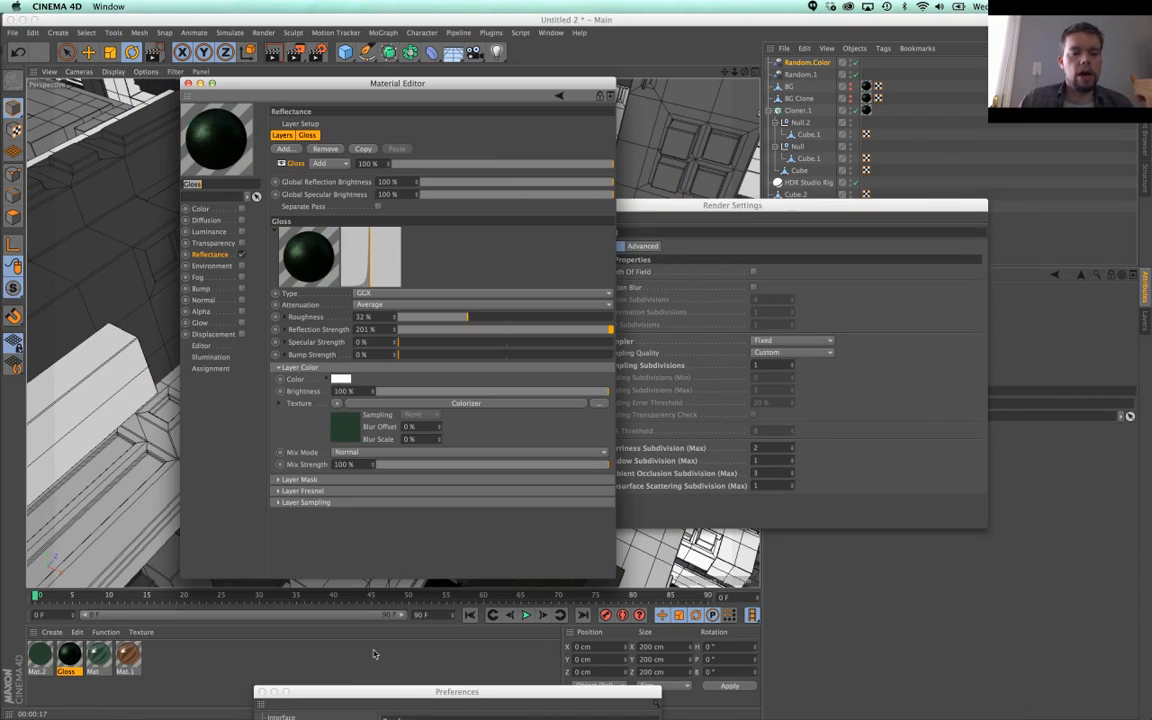
{"action": "left_click", "coordinate": [300, 491]}
{"action": "left_click", "coordinate": [362, 514]}
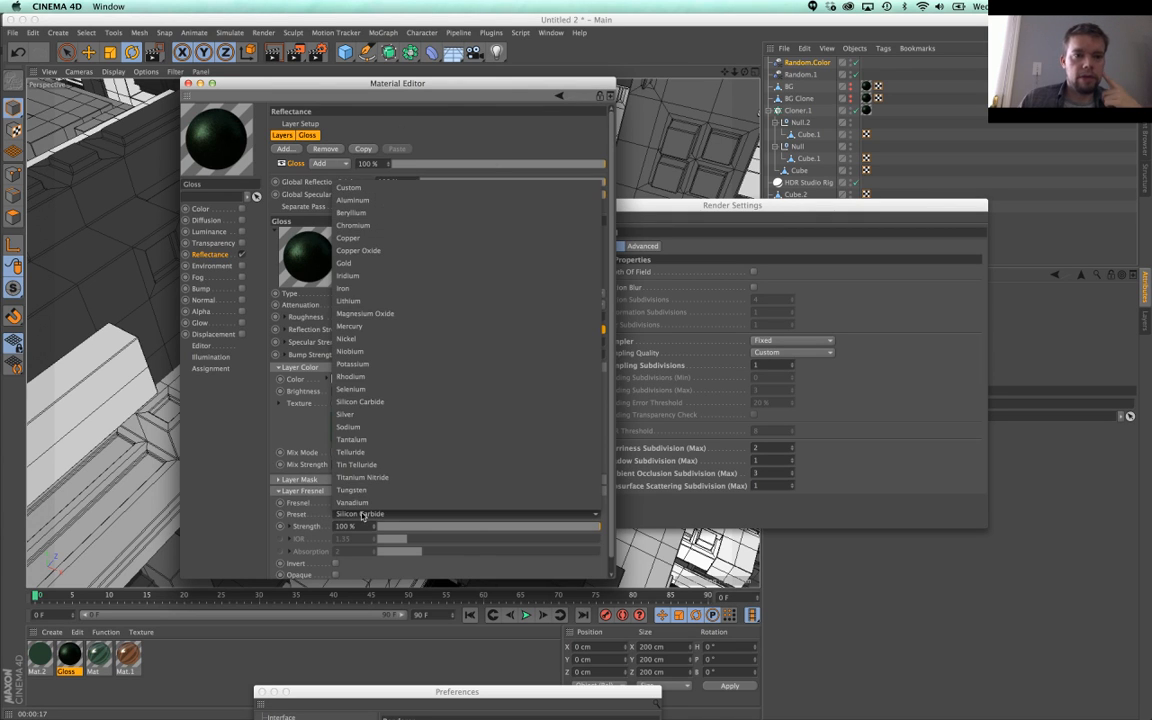
{"action": "left_click", "coordinate": [350, 200]}
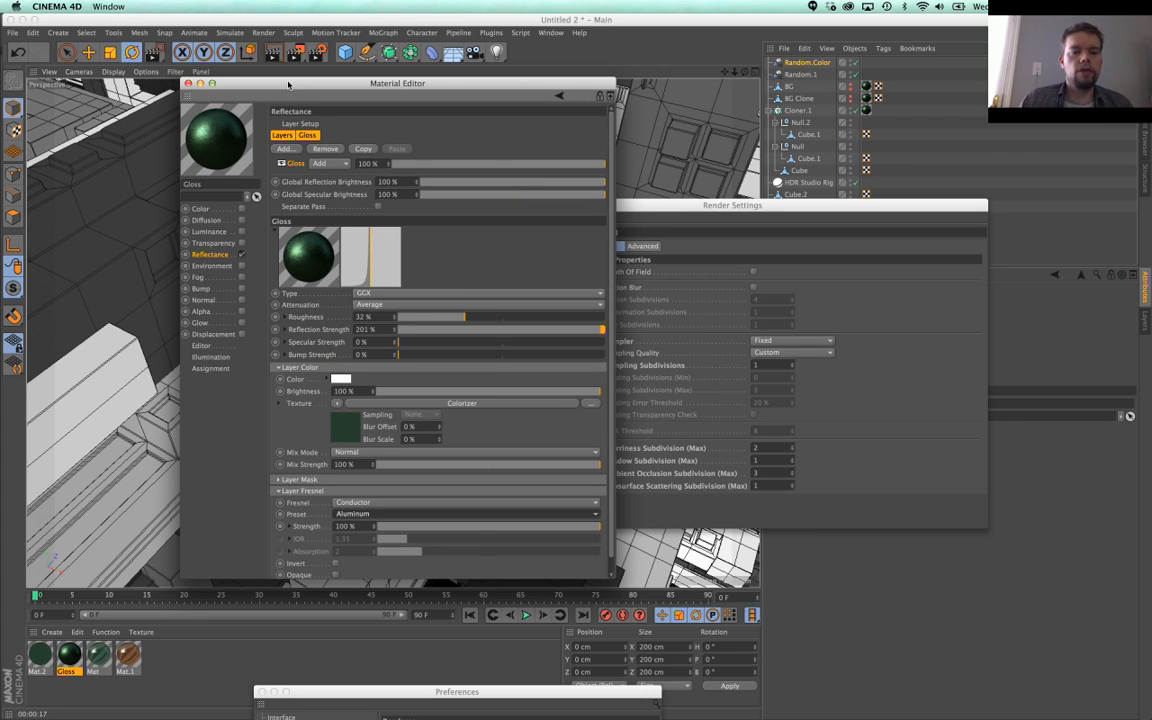
Step: Render the view to check the Aluminum reflections, and make the hidden Cloner object with the towers visible again
{"action": "left_click_drag", "start_coordinate": [288, 84], "coordinate": [528, 455]}
{"action": "left_click_drag", "start_coordinate": [533, 206], "coordinate": [915, 423]}
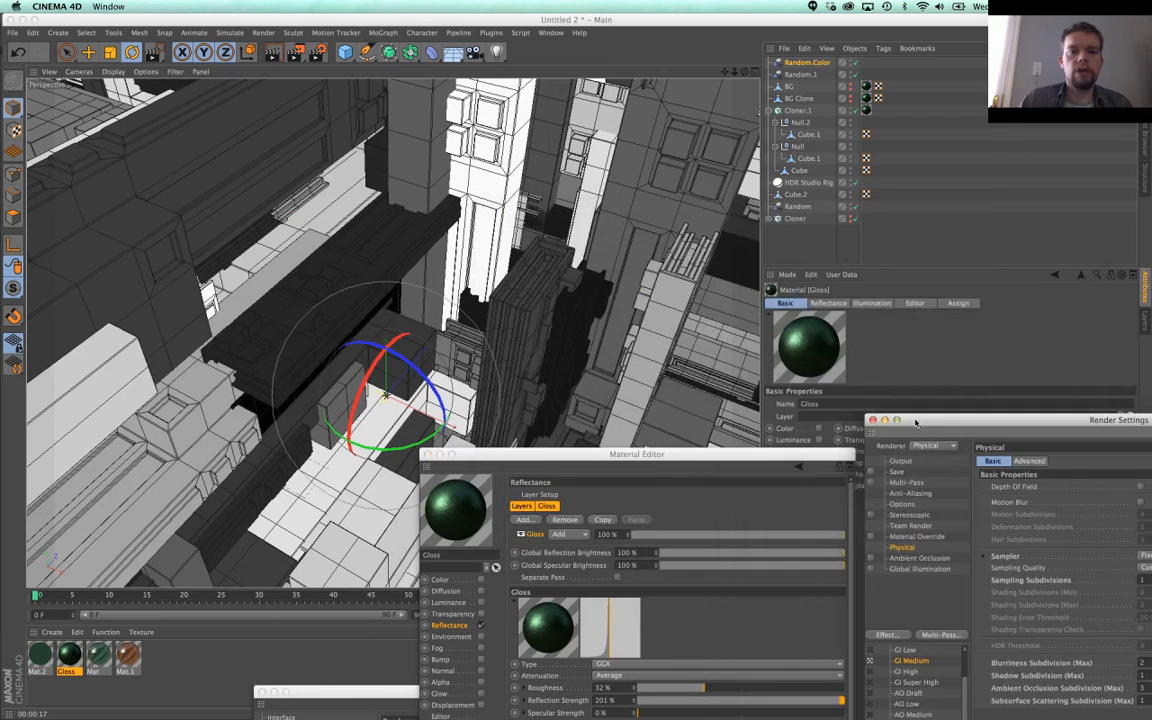
{"action": "left_click", "coordinate": [273, 52]}
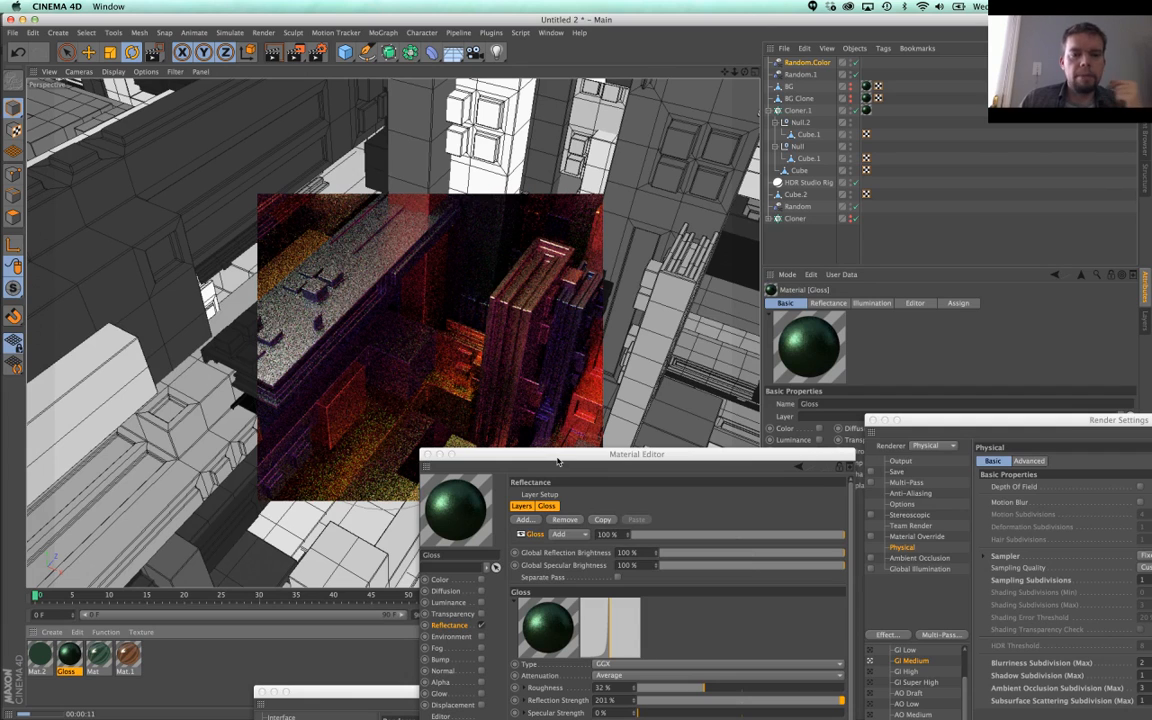
{"action": "left_click_drag", "start_coordinate": [558, 461], "coordinate": [679, 610]}
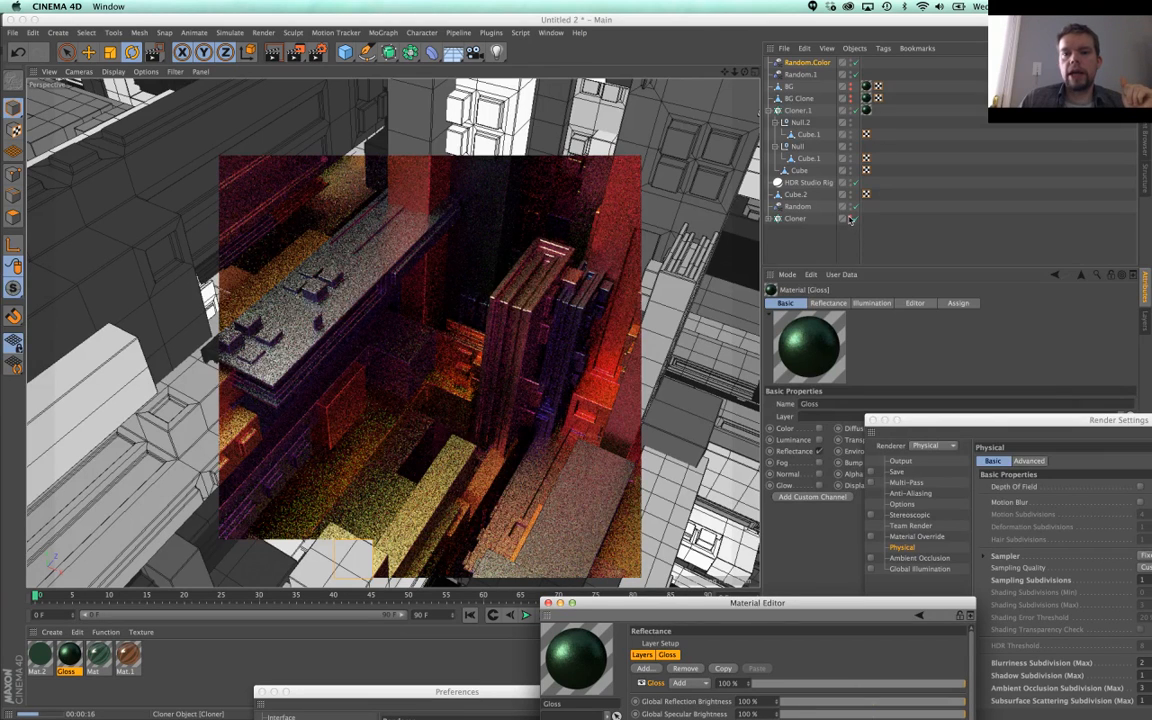
{"action": "key", "text": "alt+r"}
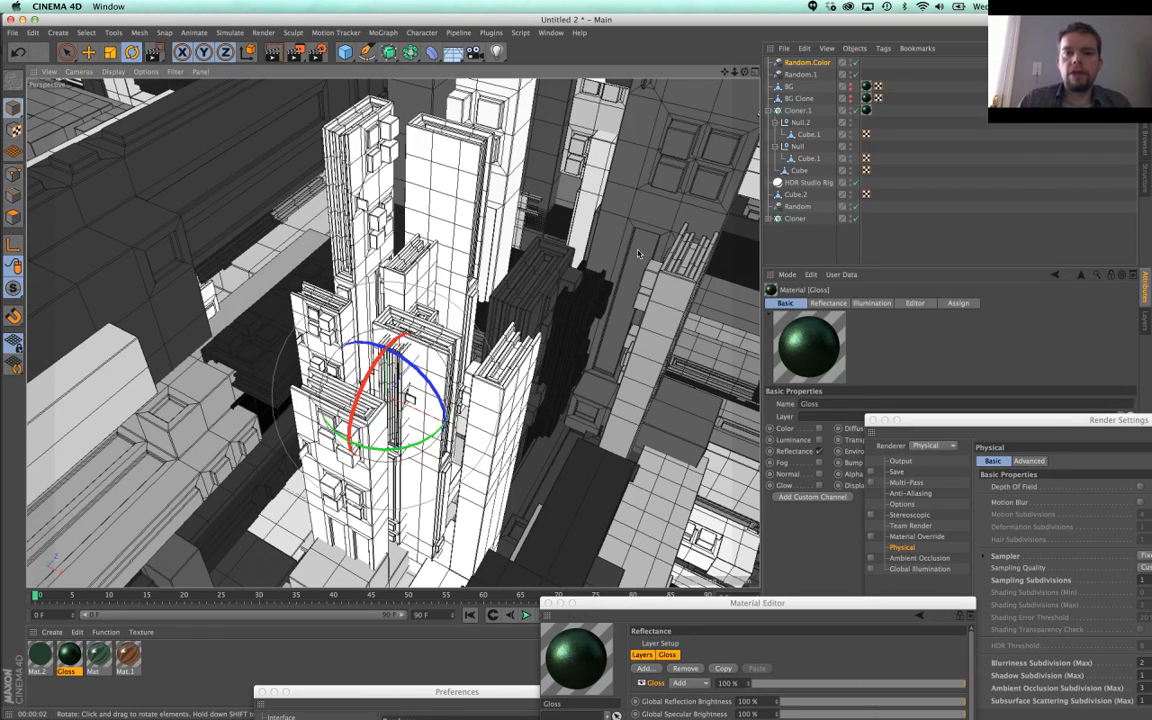
Step: Start saving the project and create a new folder named Week13 inside the ASKGSG folder
{"action": "key", "text": "super+s"}
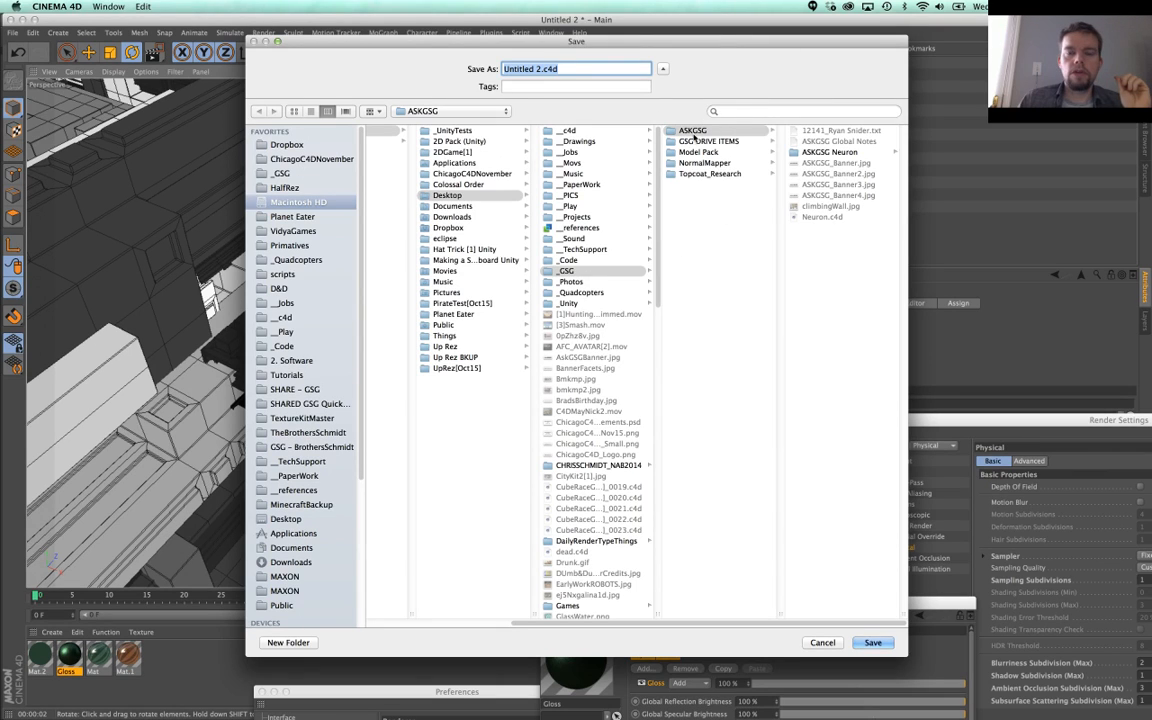
{"action": "left_click", "coordinate": [541, 69]}
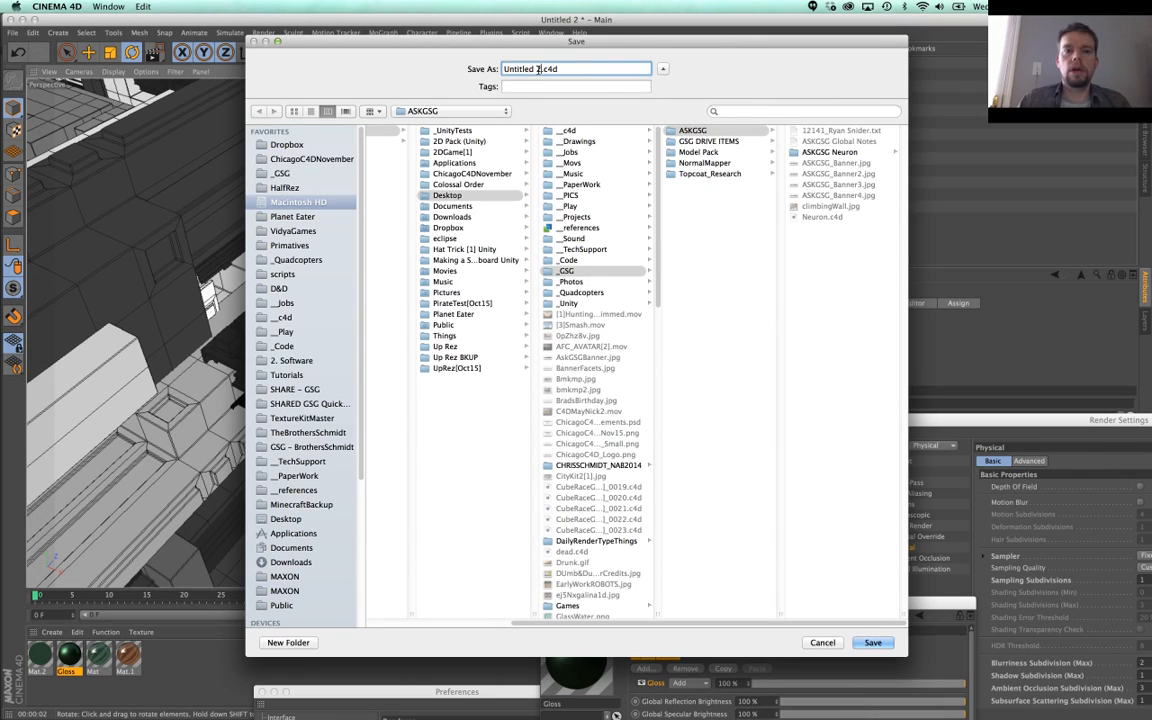
{"action": "left_click", "coordinate": [288, 642]}
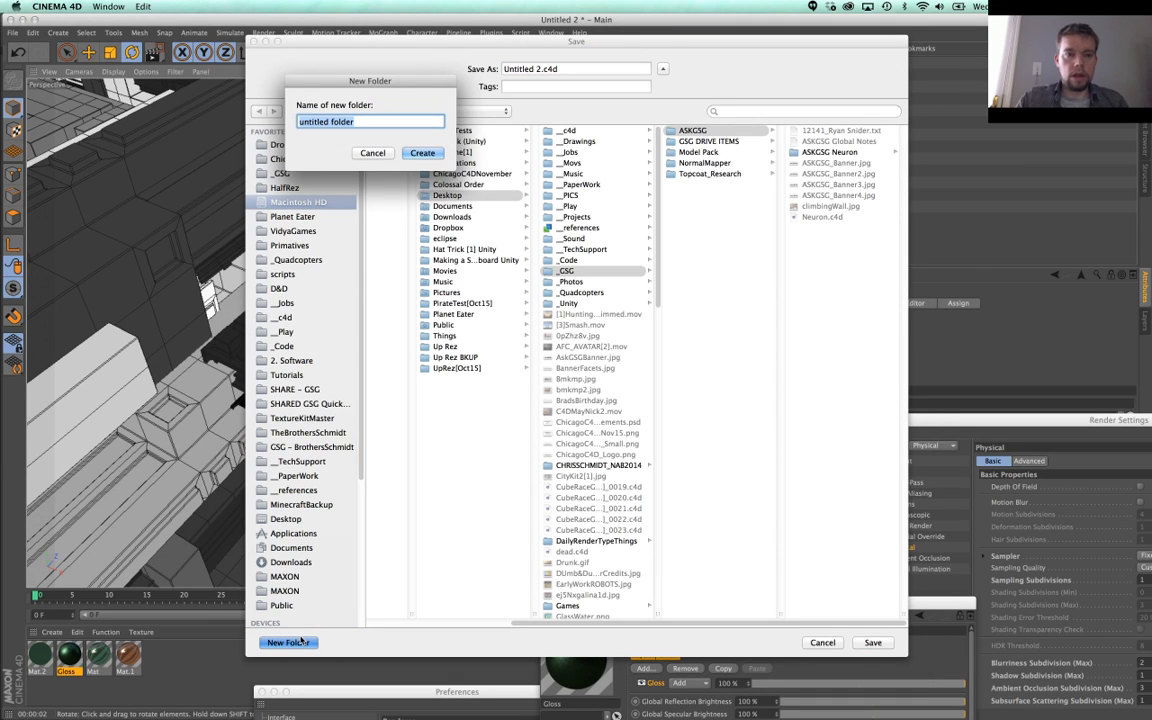
{"action": "type", "text": "Week13"}
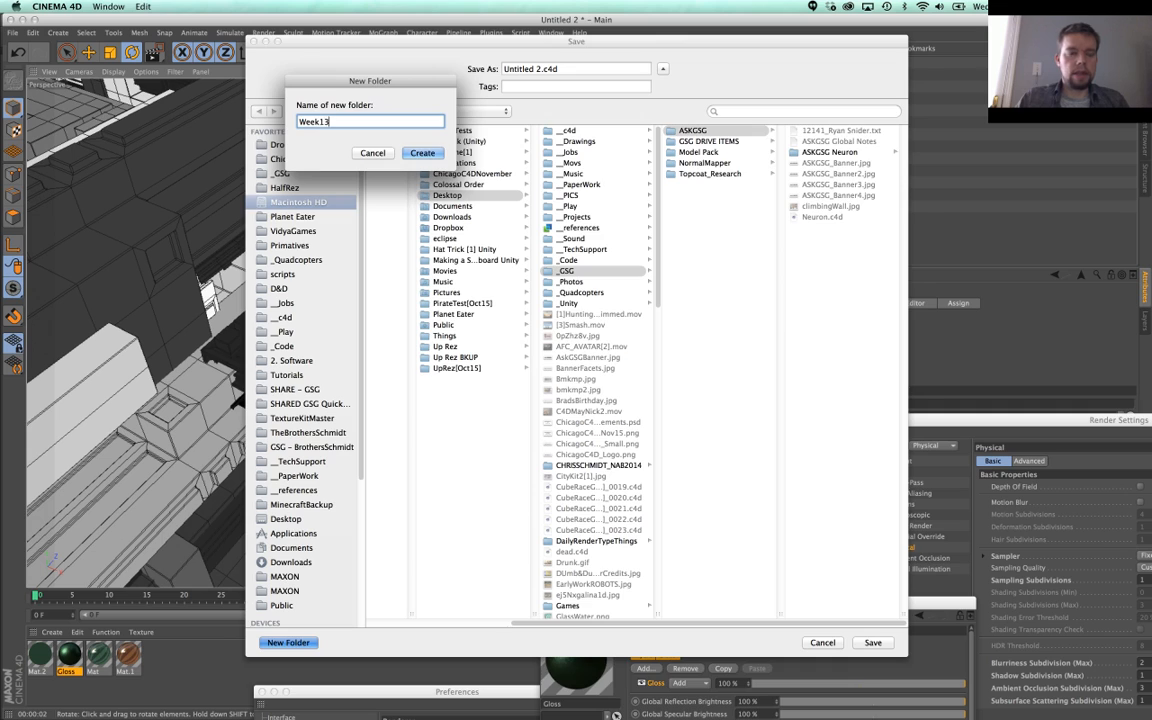
{"action": "key", "text": "Return"}
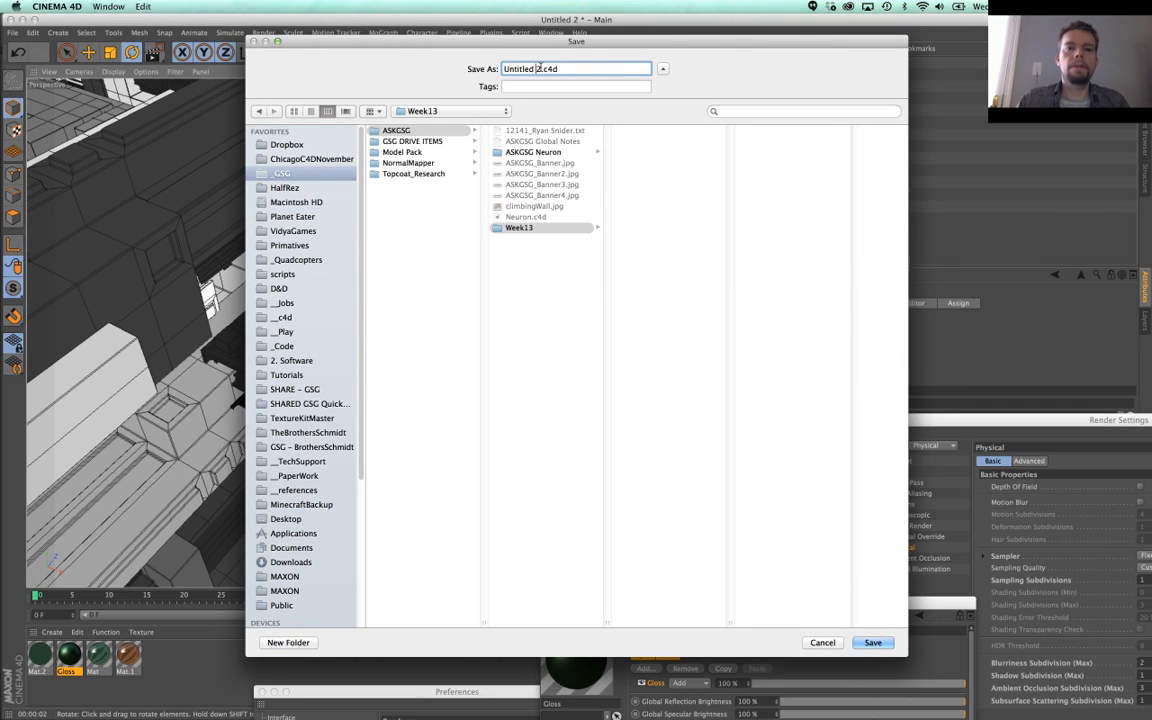
Step: Name the project file MicrochipCity.c4d and save it in the Week13 folder
{"action": "left_click_drag", "start_coordinate": [542, 67], "coordinate": [401, 64]}
{"action": "type", "text": "Mic"}
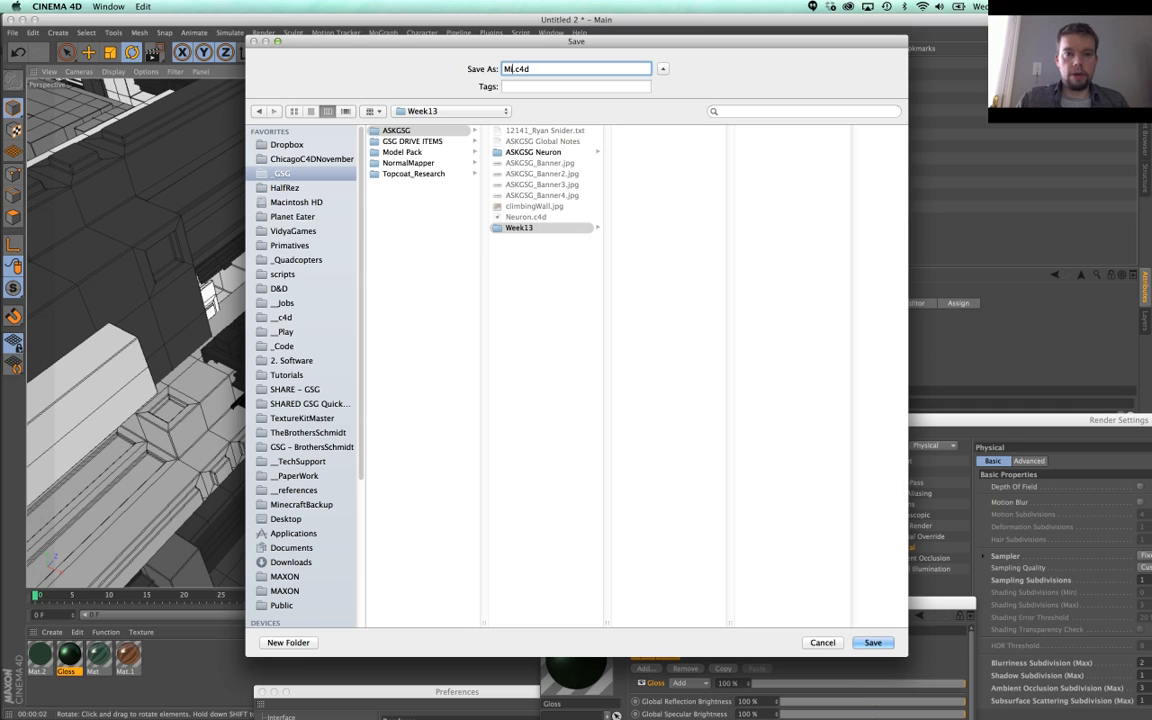
{"action": "type", "text": "rochipCity"}
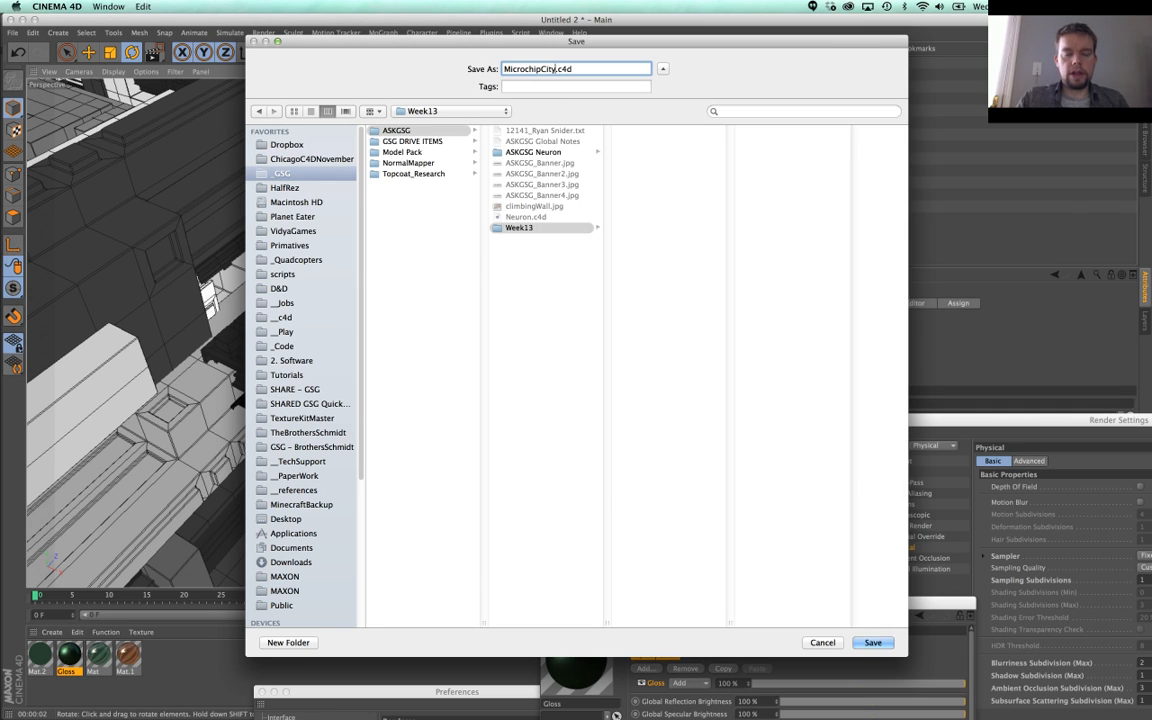
{"action": "key", "text": "Return"}
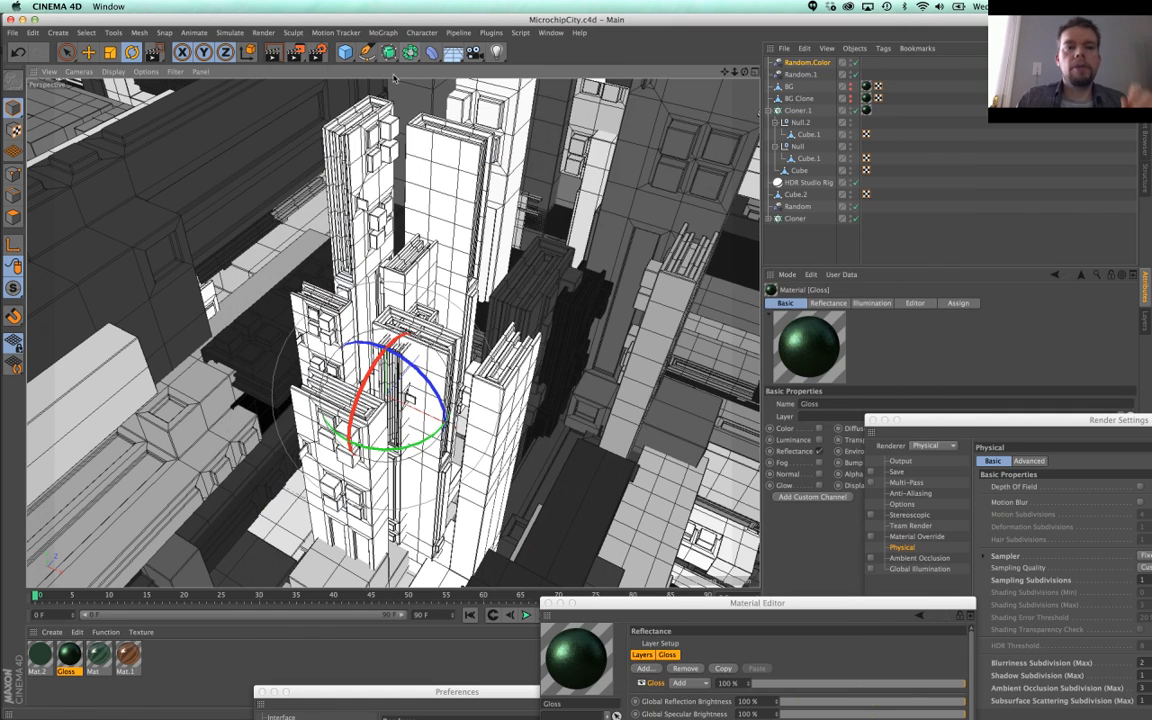
Step: Render the view to check the towers, and set the Gloss material's Reflection Strength to 100%
{"action": "left_click", "coordinate": [273, 54]}
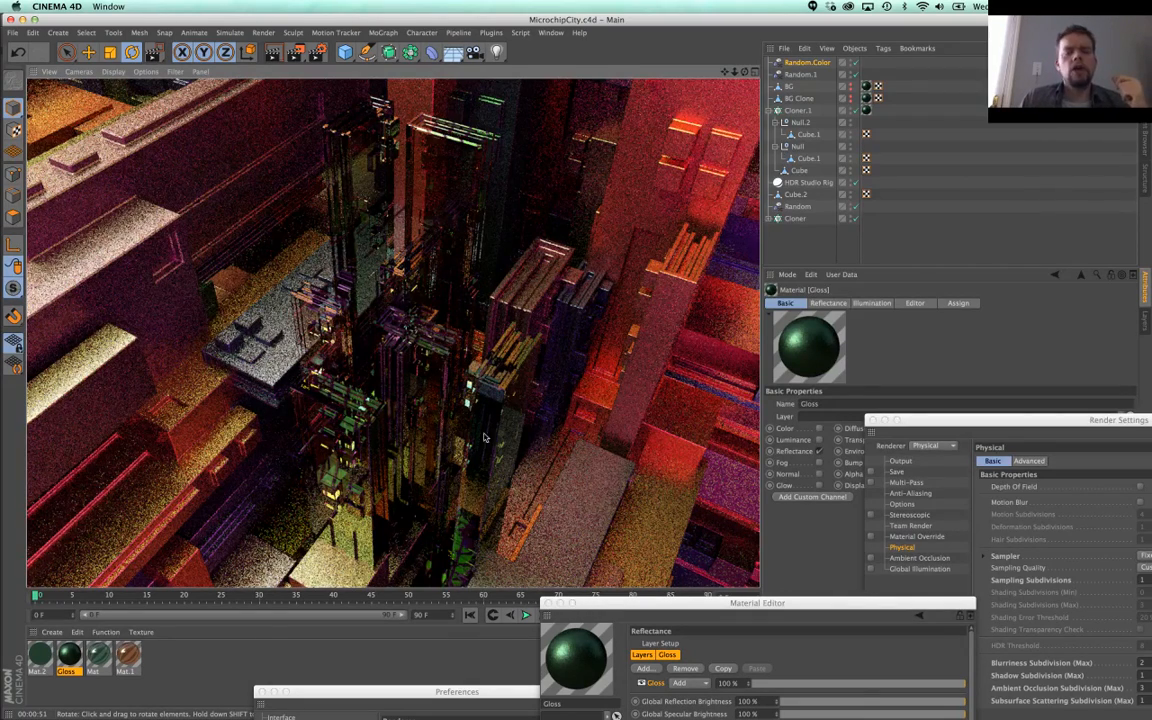
{"action": "left_click_drag", "start_coordinate": [698, 608], "coordinate": [841, 143]}
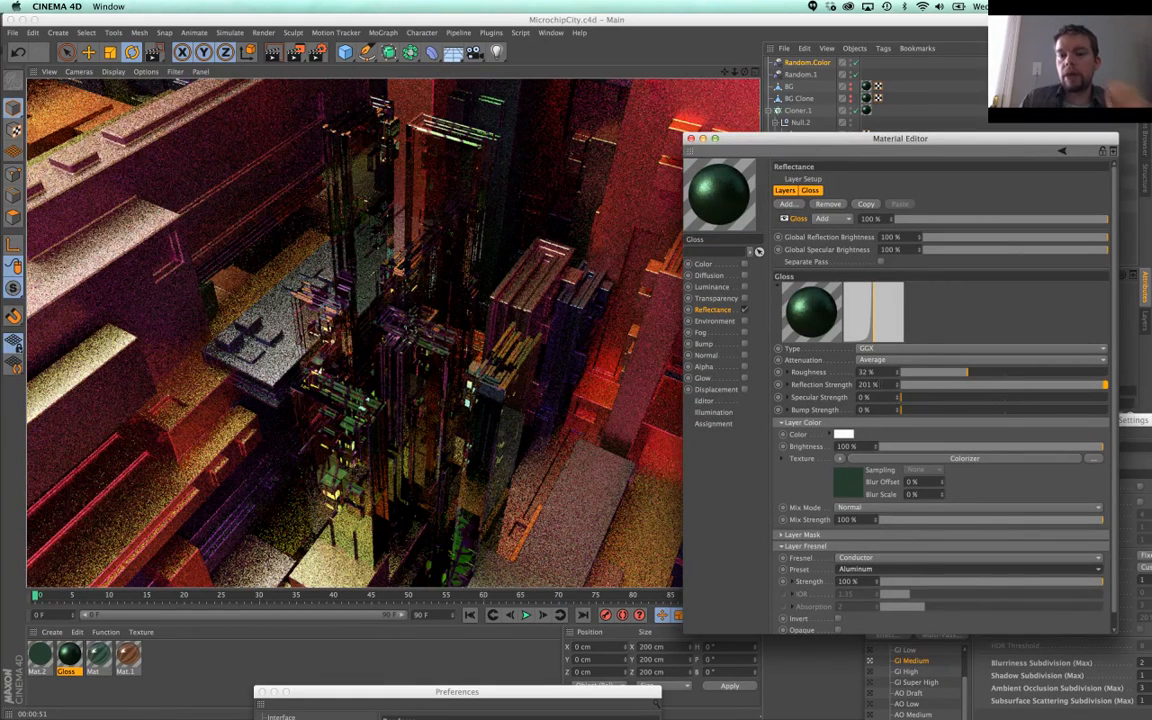
{"action": "left_click_drag", "start_coordinate": [880, 385], "coordinate": [789, 380]}
{"action": "type", "text": "100"}
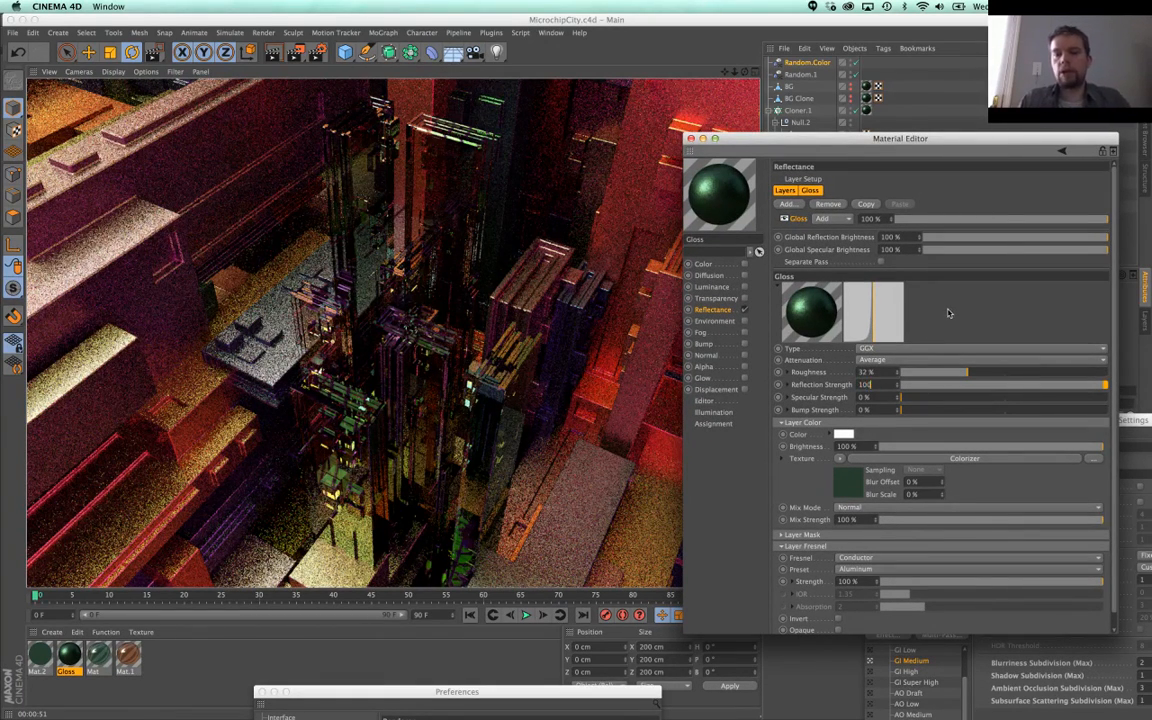
{"action": "key", "text": "Return"}
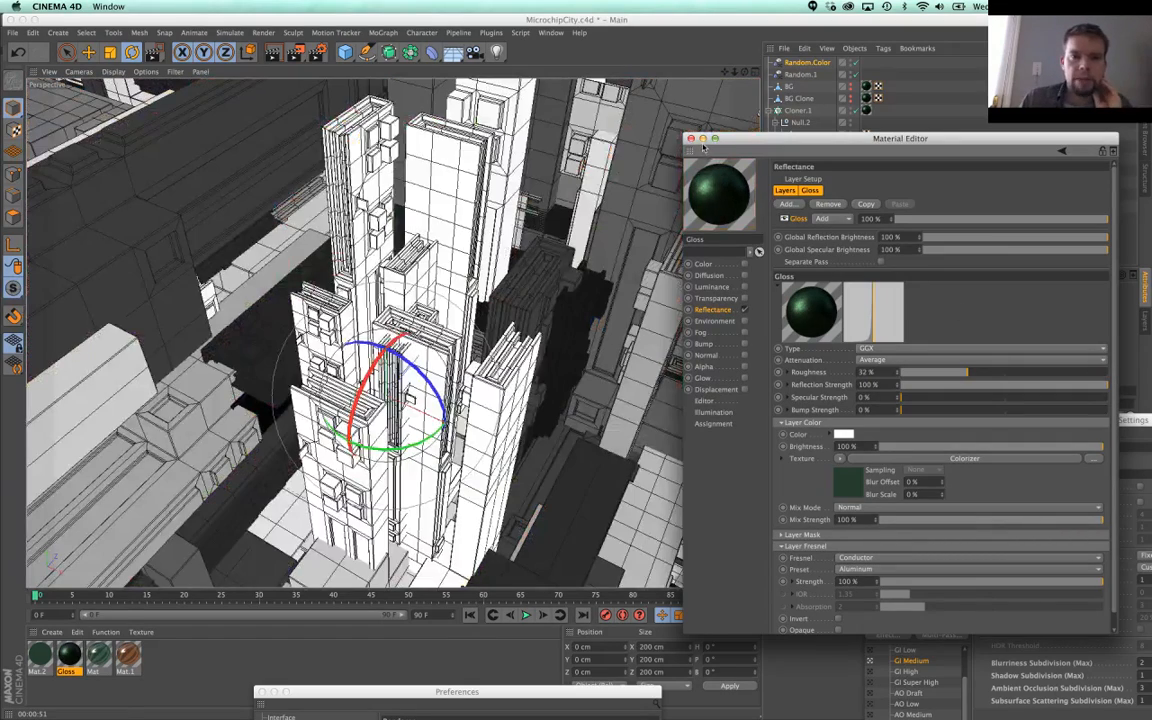
{"action": "left_click", "coordinate": [691, 139]}
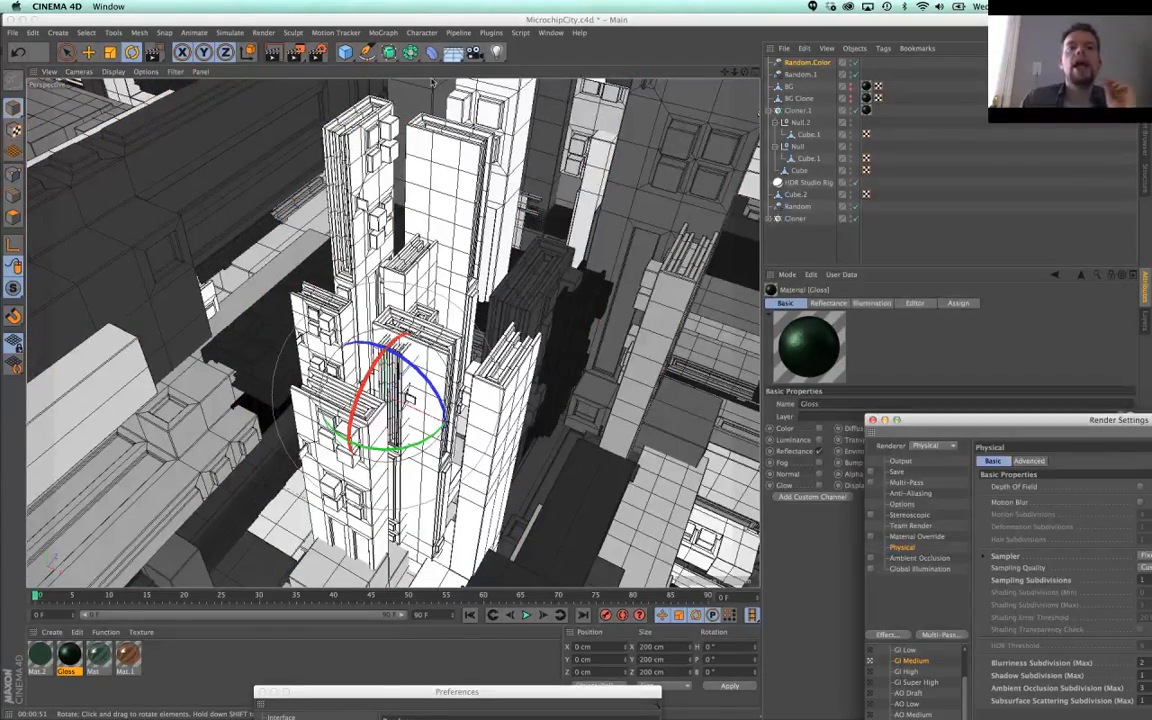
Step: Add an Environment object to the scene and enable its fog with a distance of about 8737 cm
{"action": "left_click", "coordinate": [495, 53]}
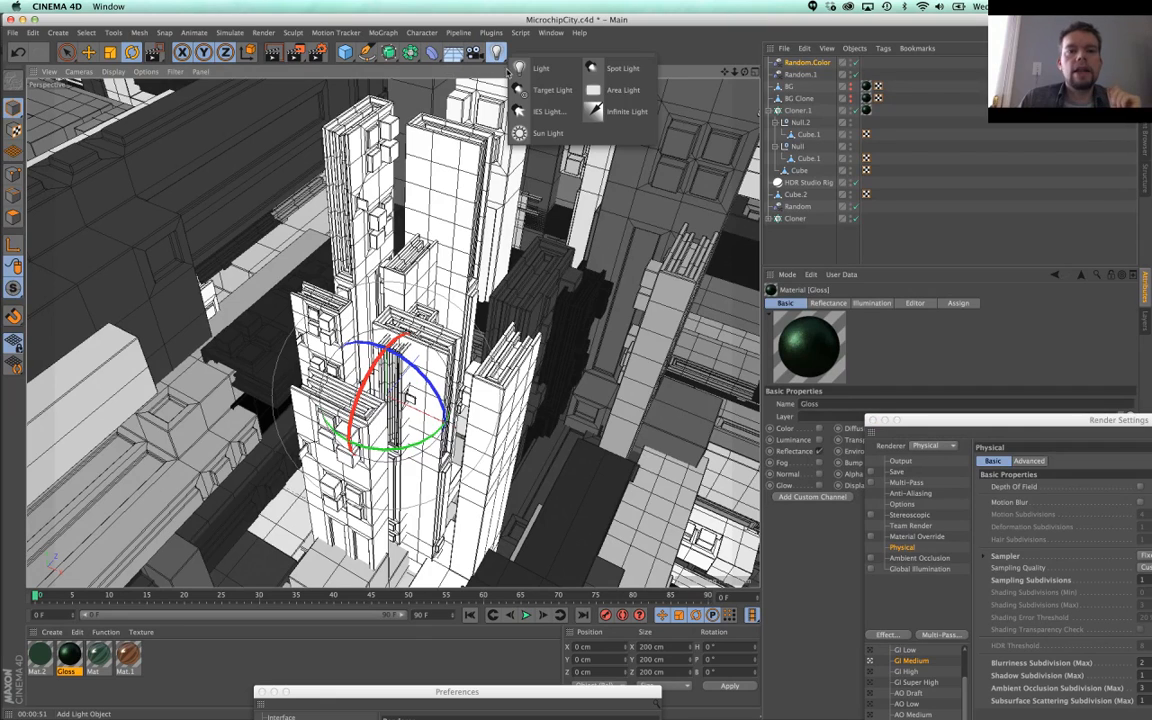
{"action": "left_click", "coordinate": [458, 46]}
{"action": "left_click", "coordinate": [455, 53]}
{"action": "left_click", "coordinate": [501, 115]}
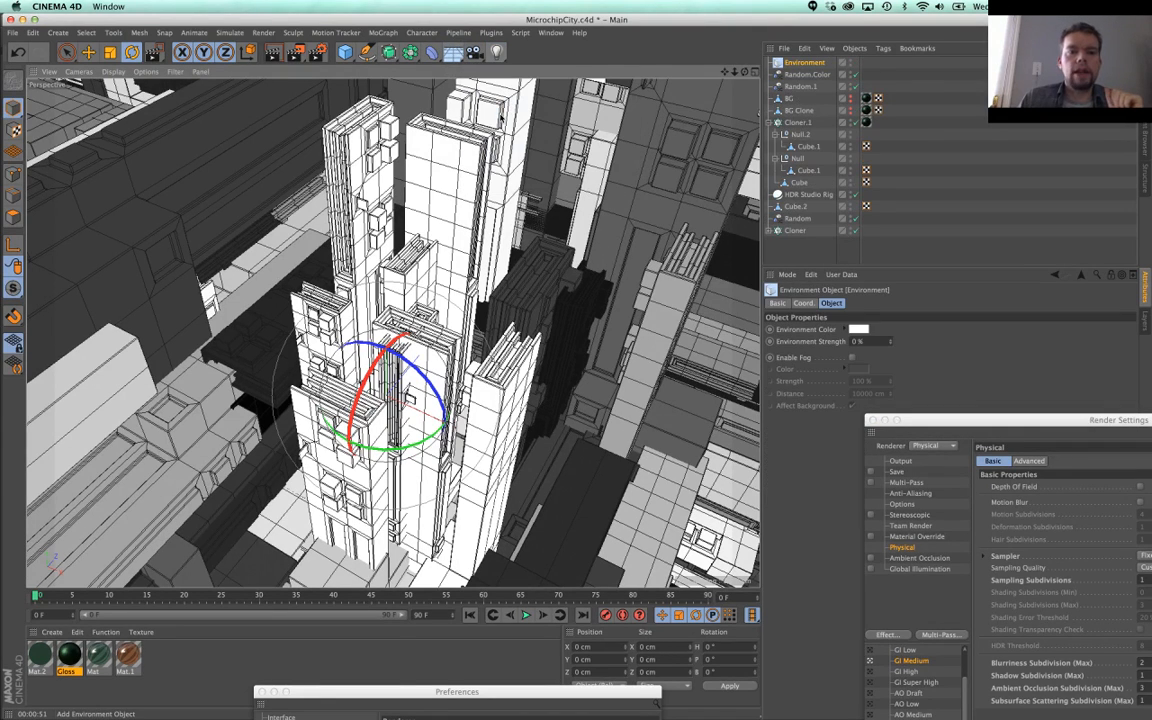
{"action": "left_click", "coordinate": [873, 420]}
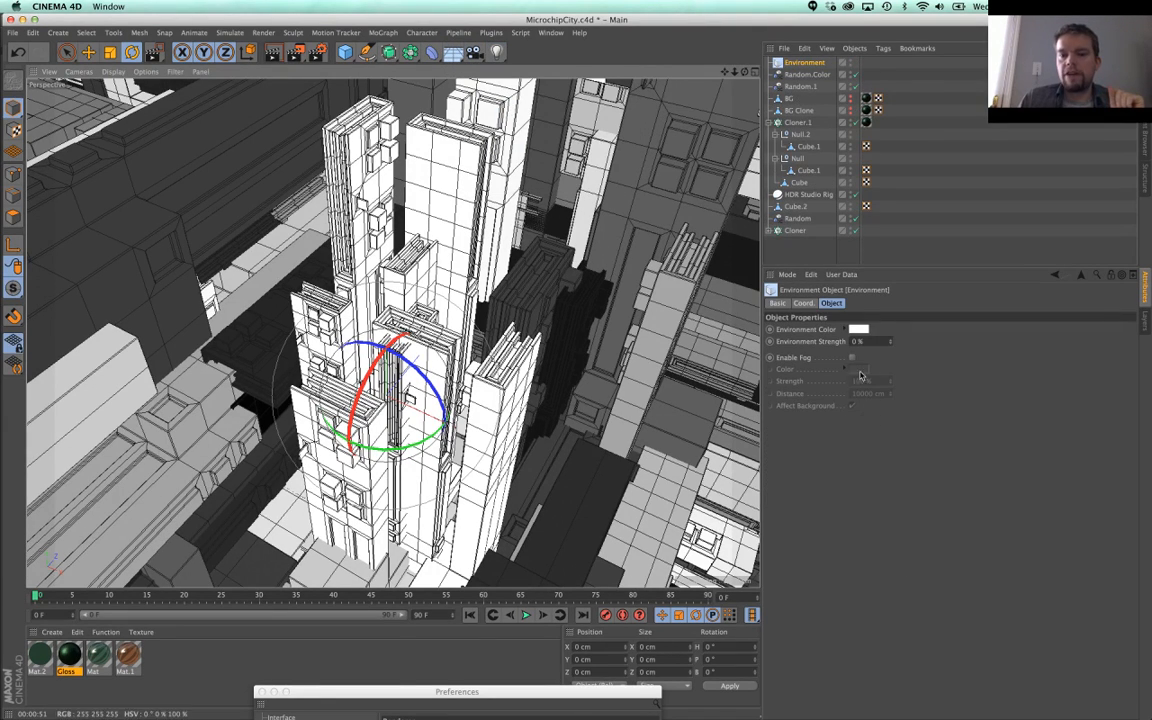
{"action": "left_click", "coordinate": [852, 357]}
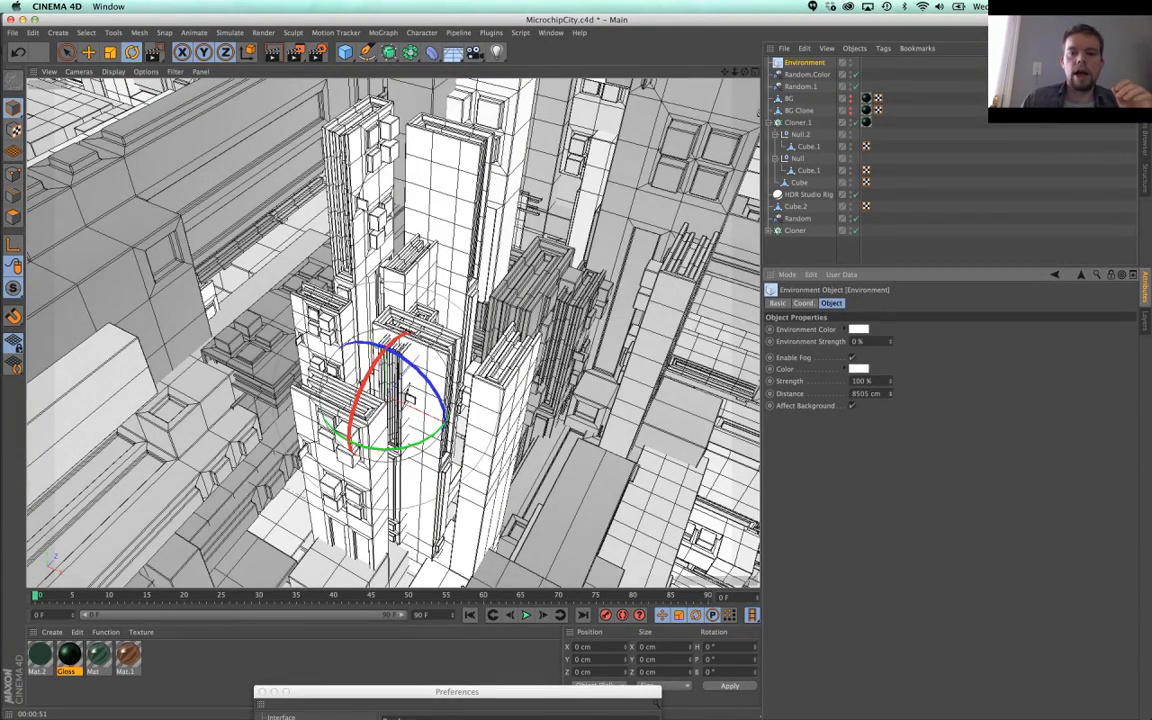
{"action": "mouse_move", "coordinate": [890, 394]}
{"action": "left_mouse_down"}
{"action": "mouse_move", "coordinate": [890, 440]}
{"action": "mouse_move", "coordinate": [890, 402]}
{"action": "left_mouse_up"}
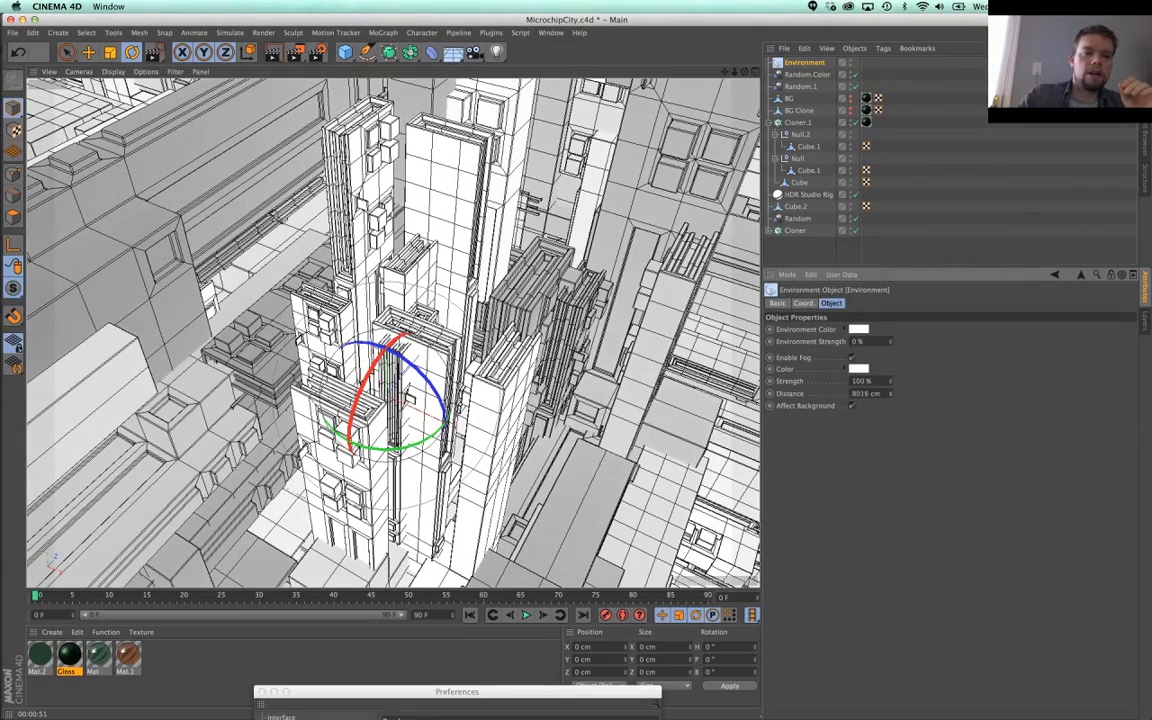
Step: Set the Environment fog color to orange with hue 18°, saturation 68% and value 100%
{"action": "left_click", "coordinate": [855, 369]}
{"action": "left_click_drag", "start_coordinate": [860, 380], "coordinate": [883, 380]}
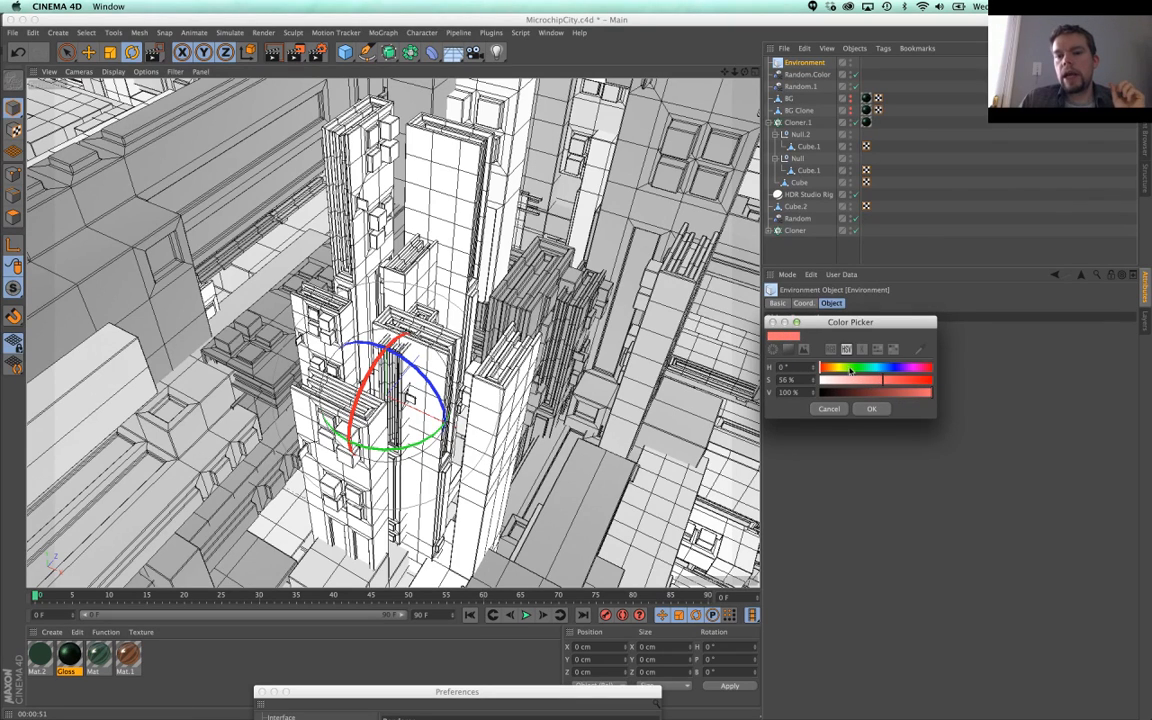
{"action": "left_click", "coordinate": [897, 380]}
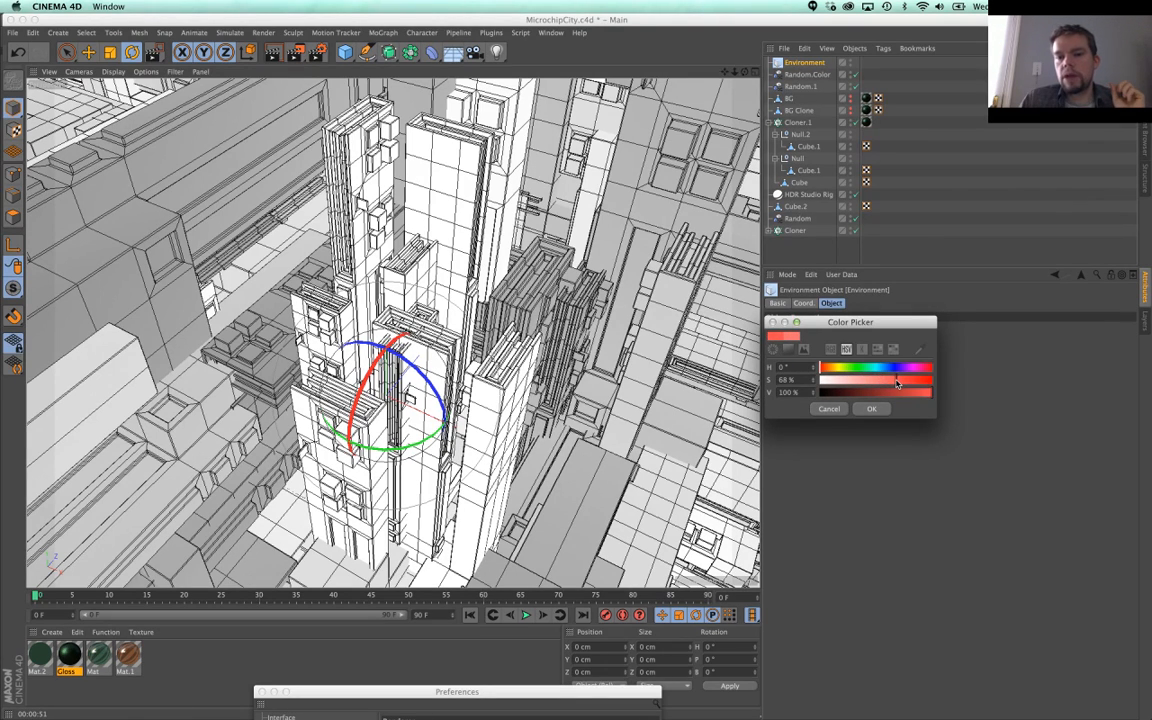
{"action": "left_click", "coordinate": [828, 369]}
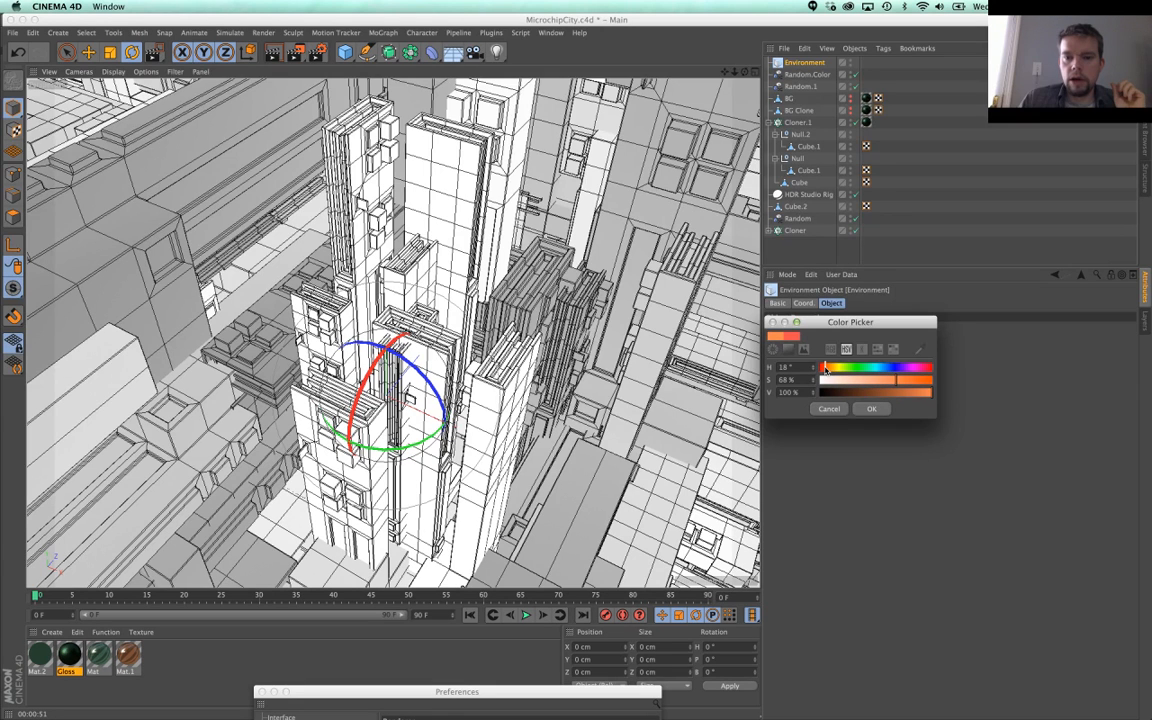
{"action": "left_click", "coordinate": [875, 411]}
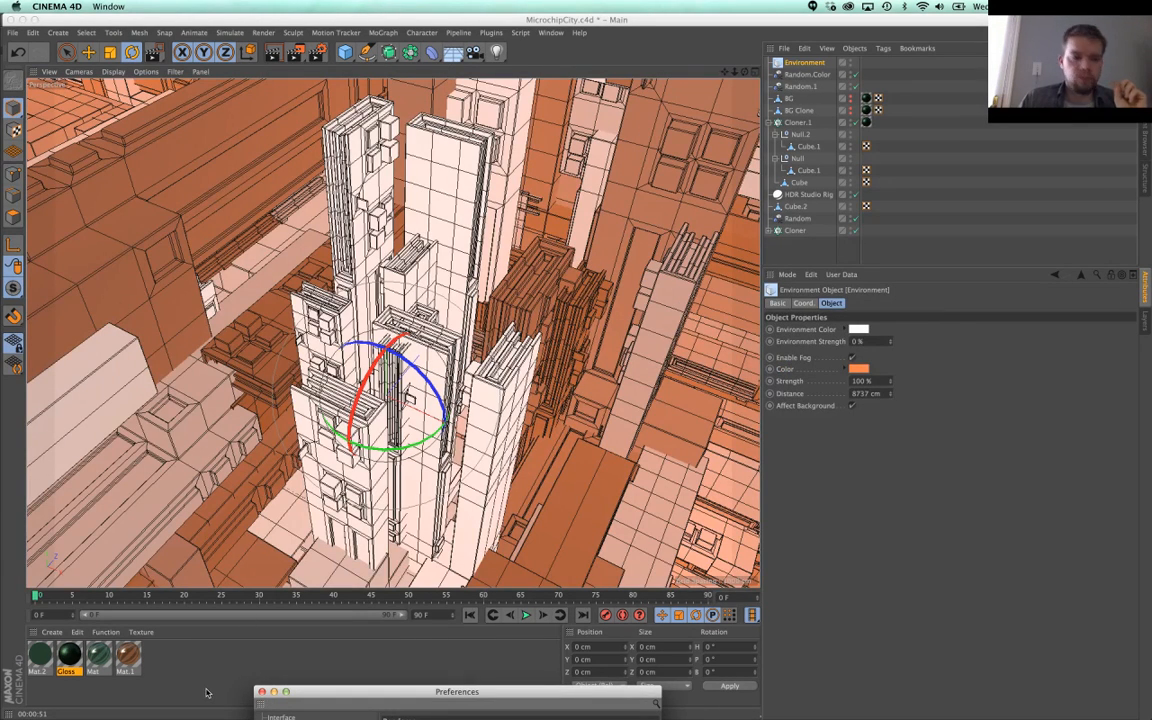
Step: Create a new default material, expand the Cloner hierarchy and select the texture tags on the backgrounds, Cloner.1 and the Cloner's cubes
{"action": "double_click", "coordinate": [185, 672]}
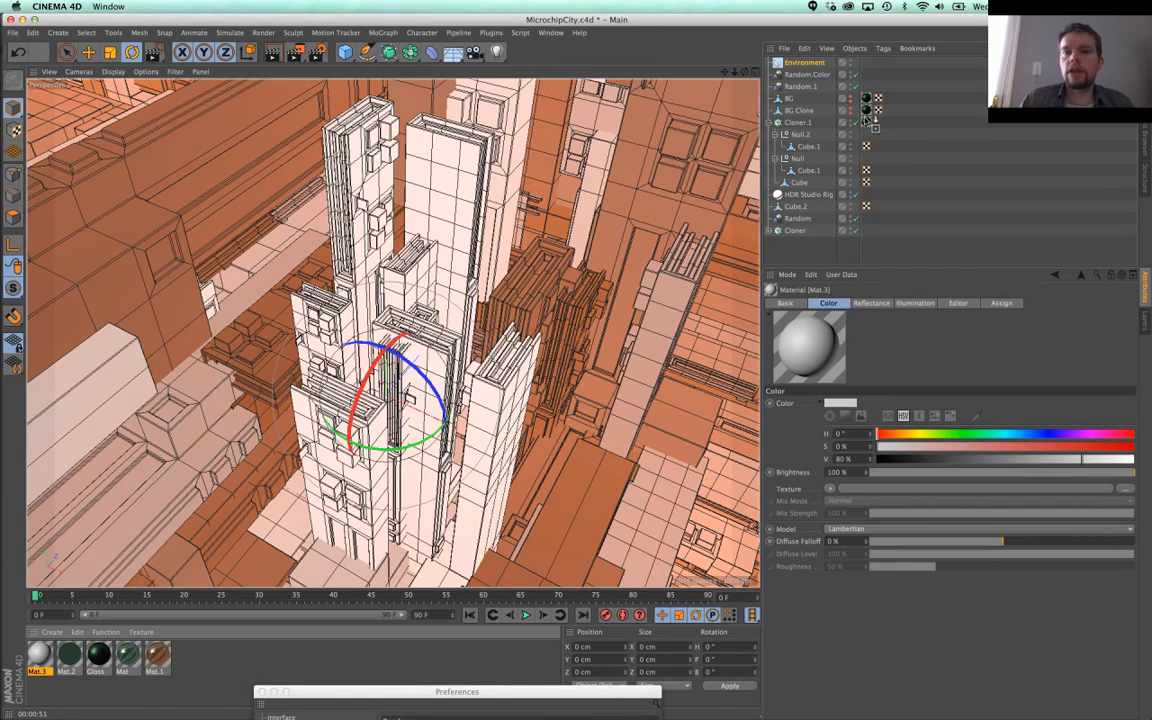
{"action": "left_click_drag", "start_coordinate": [865, 117], "coordinate": [872, 113]}
{"action": "left_click", "coordinate": [769, 231]}
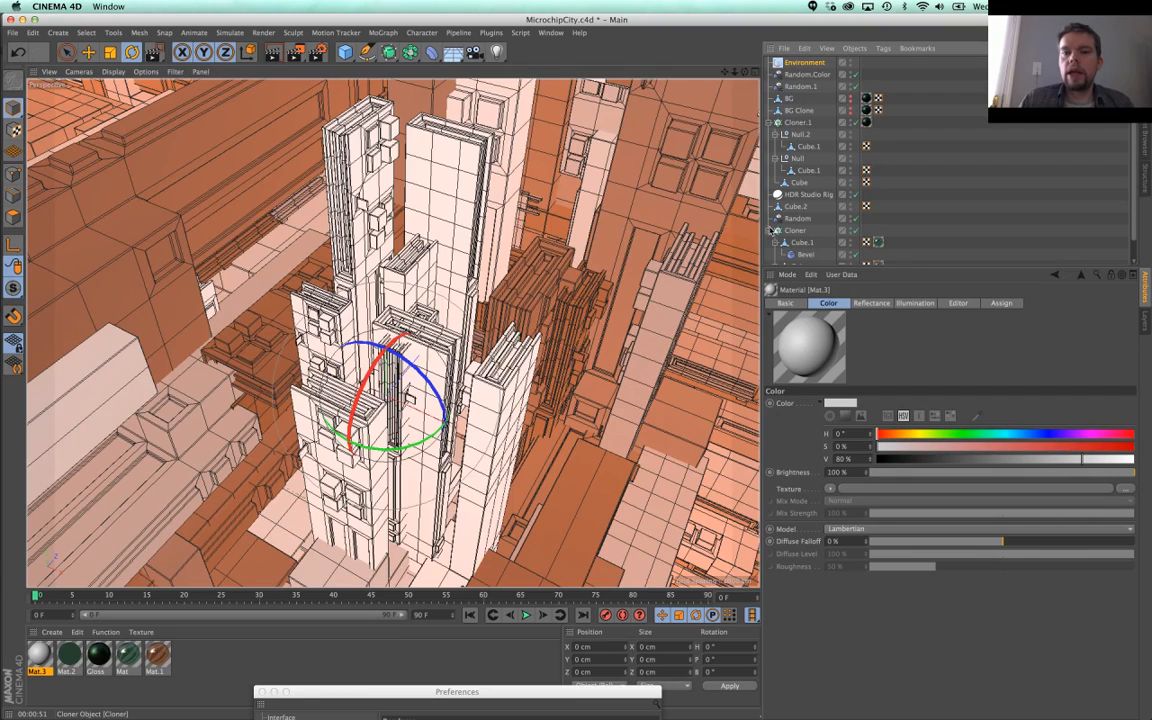
{"action": "left_click_drag", "start_coordinate": [907, 265], "coordinate": [907, 325]}
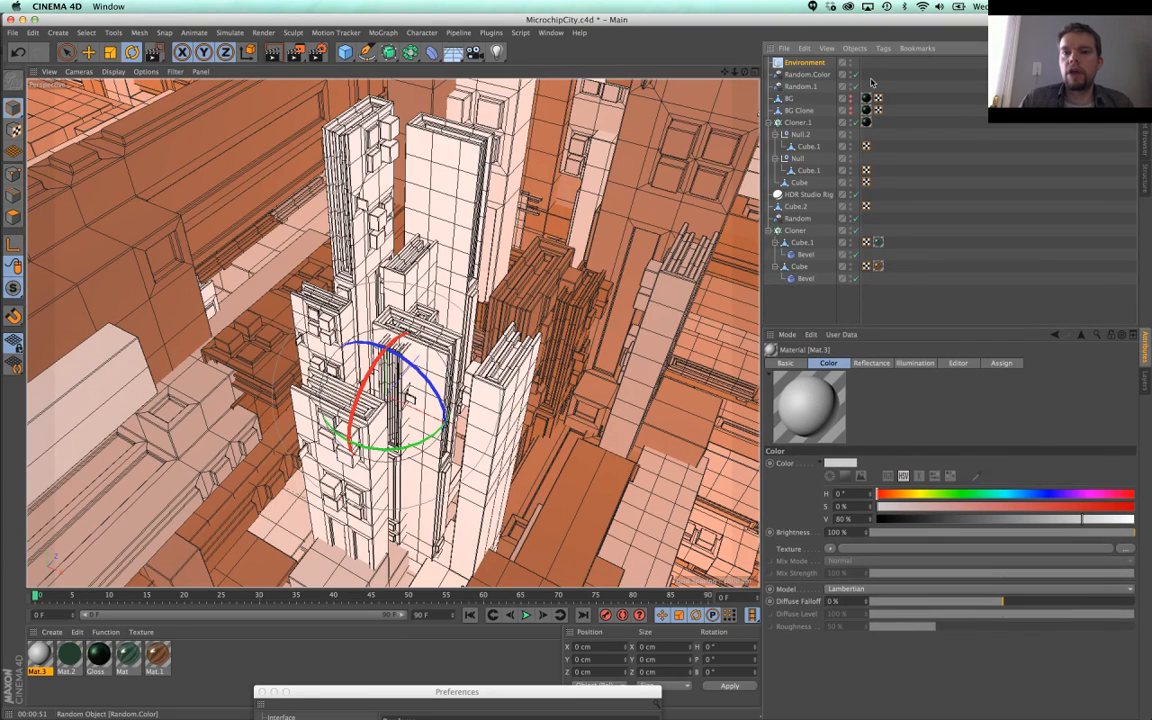
{"action": "left_click_drag", "start_coordinate": [869, 83], "coordinate": [869, 138]}
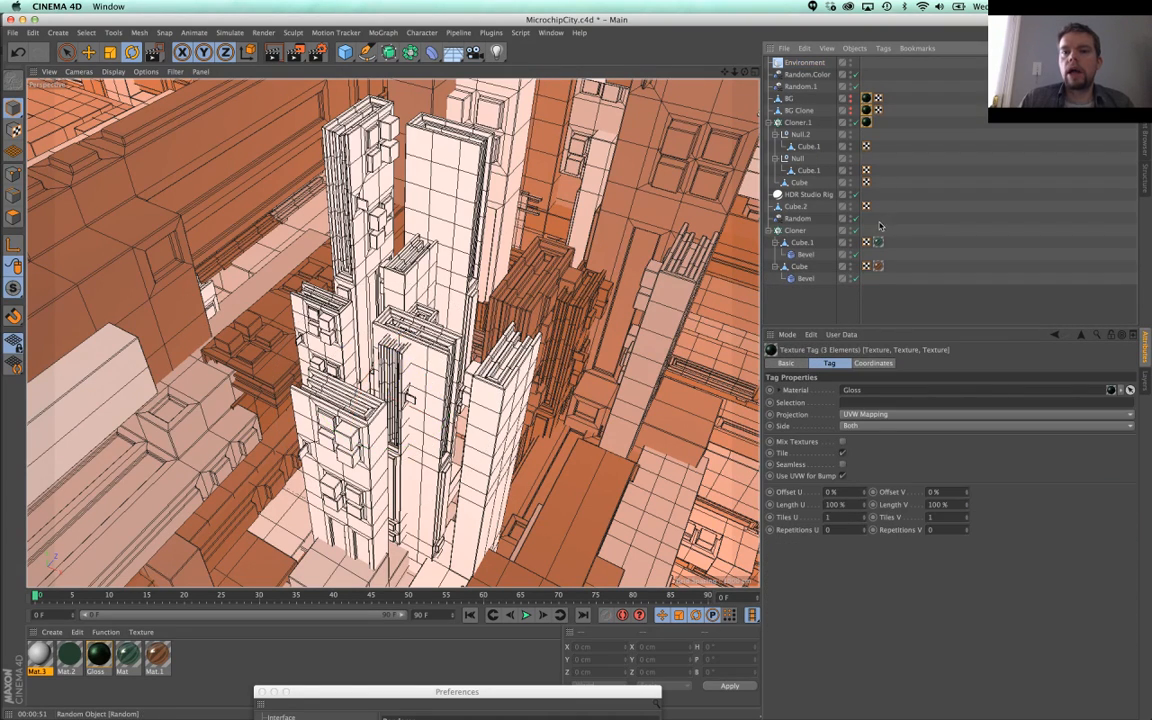
{"action": "left_click_drag", "start_coordinate": [879, 226], "coordinate": [880, 281]}
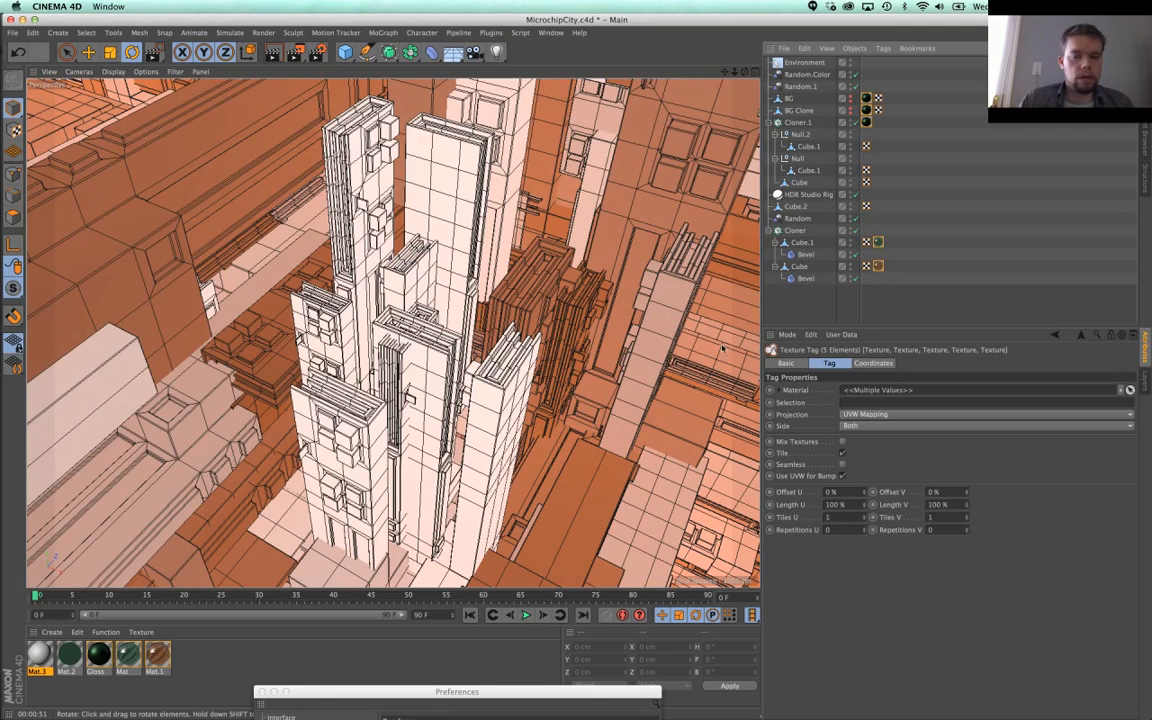
Step: Apply the new default material to Cloner.1 and to both cubes inside the Cloner
{"action": "left_click", "coordinate": [800, 267]}
{"action": "left_click", "coordinate": [804, 243], "text": "ctrl"}
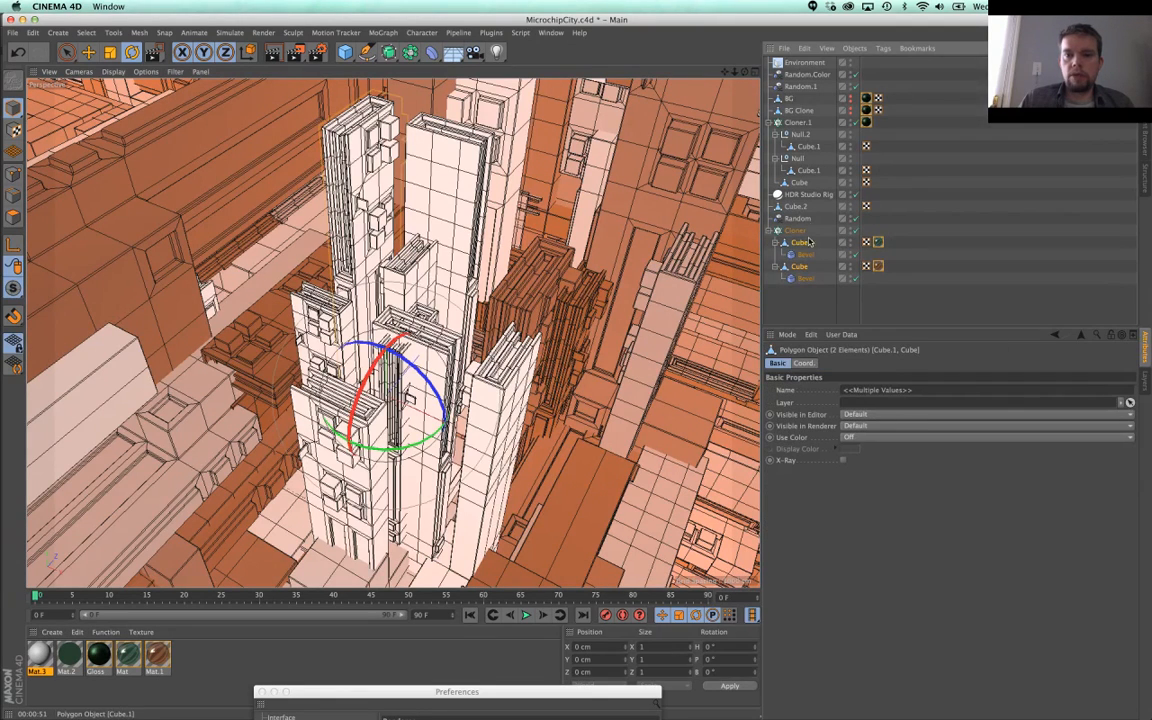
{"action": "left_click", "coordinate": [799, 123], "text": "ctrl"}
{"action": "right_click", "coordinate": [44, 651]}
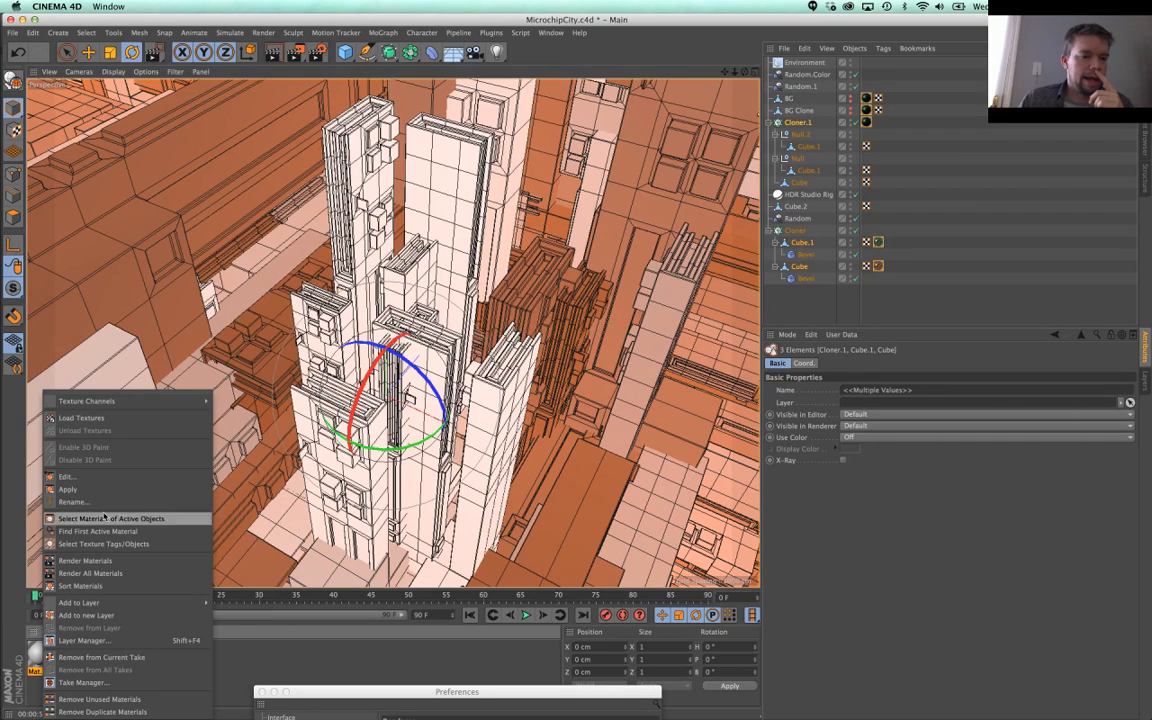
{"action": "left_click", "coordinate": [70, 489]}
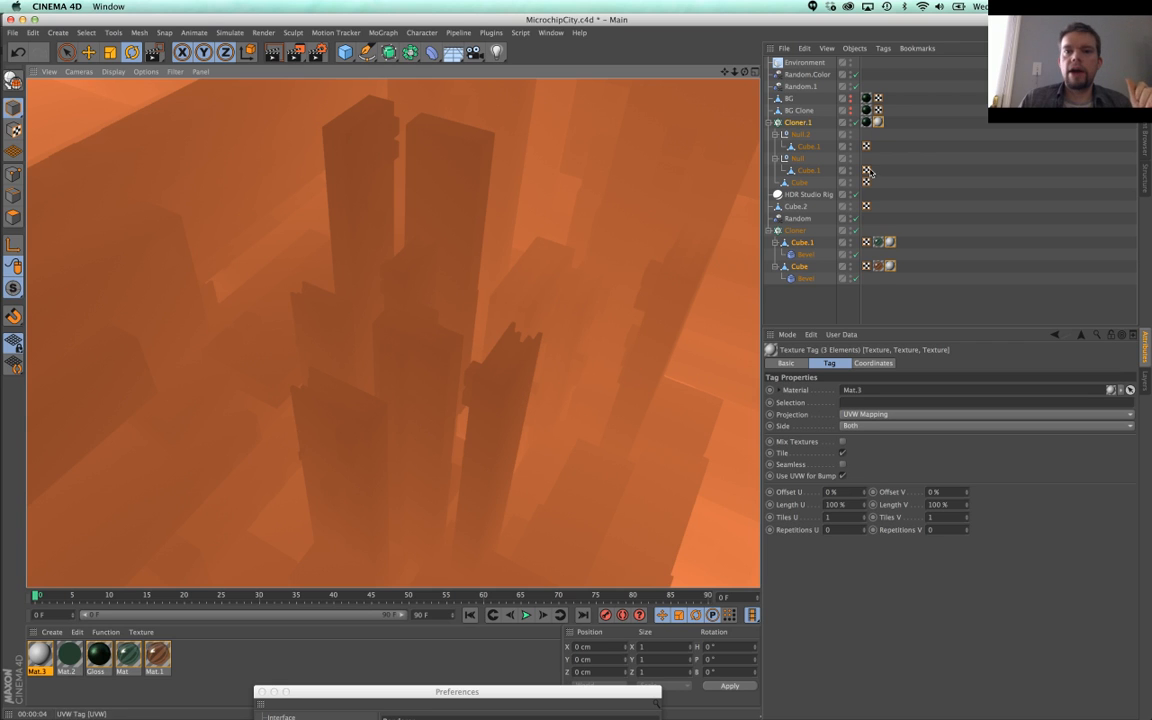
Step: Raise the Environment fog distance to about 10852 cm and then 20841 cm, rendering the view at each value
{"action": "left_click", "coordinate": [804, 62]}
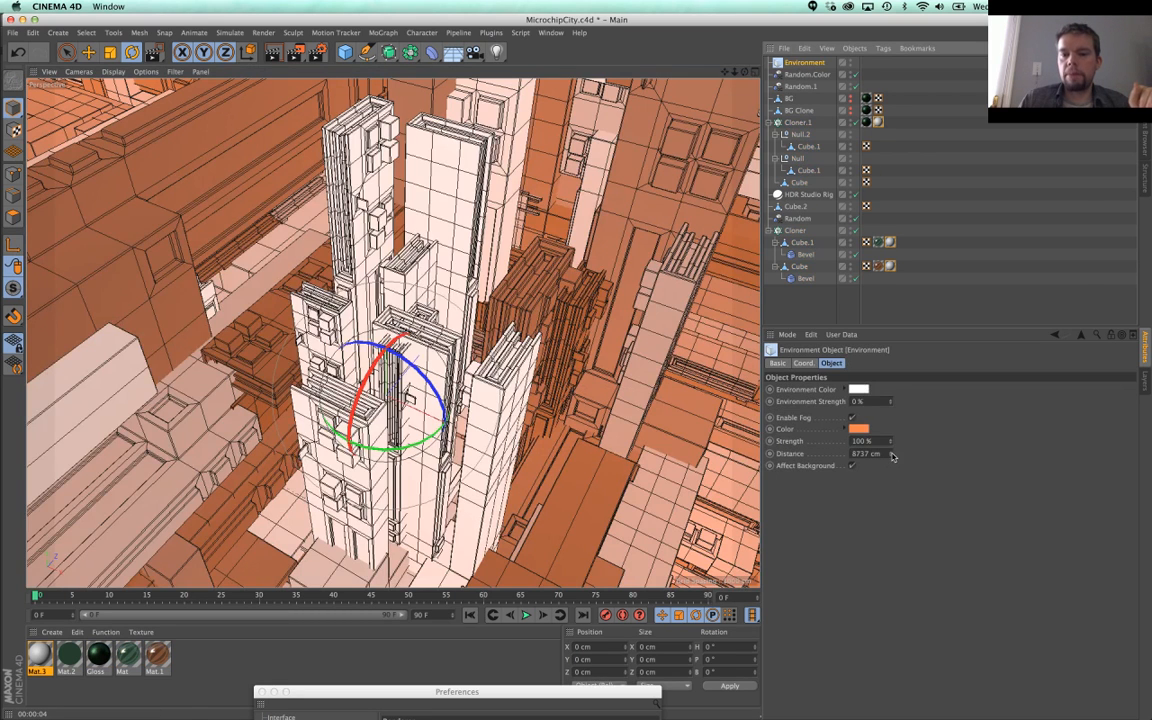
{"action": "left_click", "coordinate": [891, 453]}
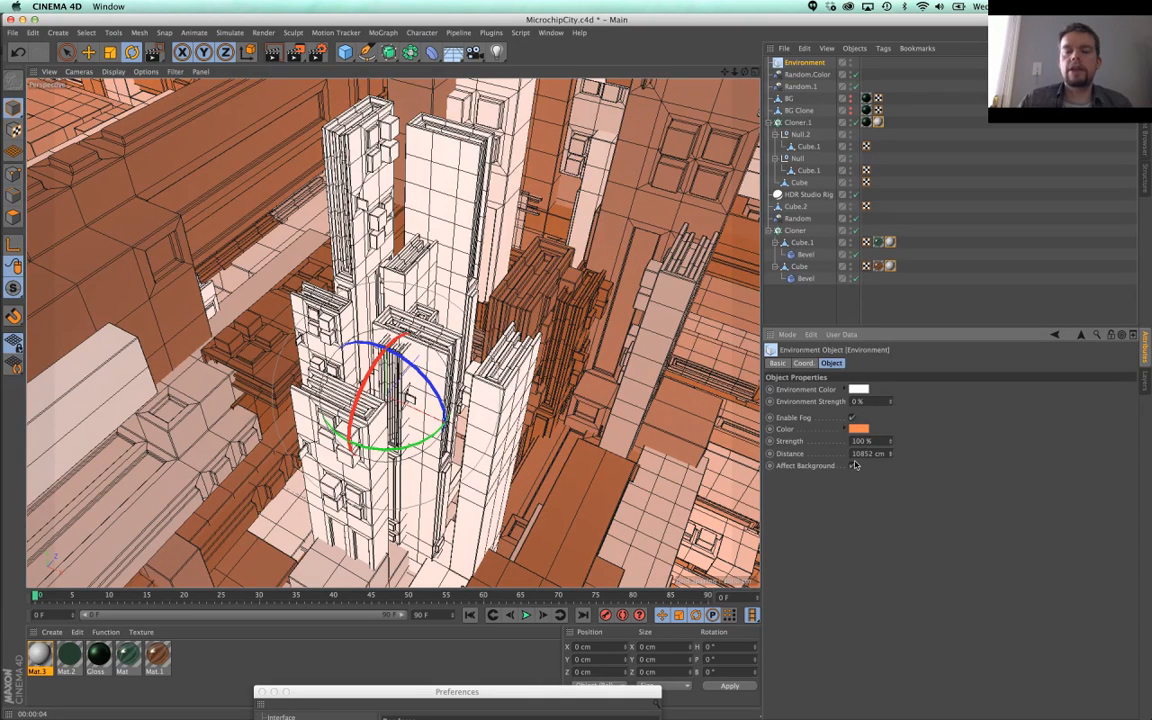
{"action": "left_click", "coordinate": [273, 50]}
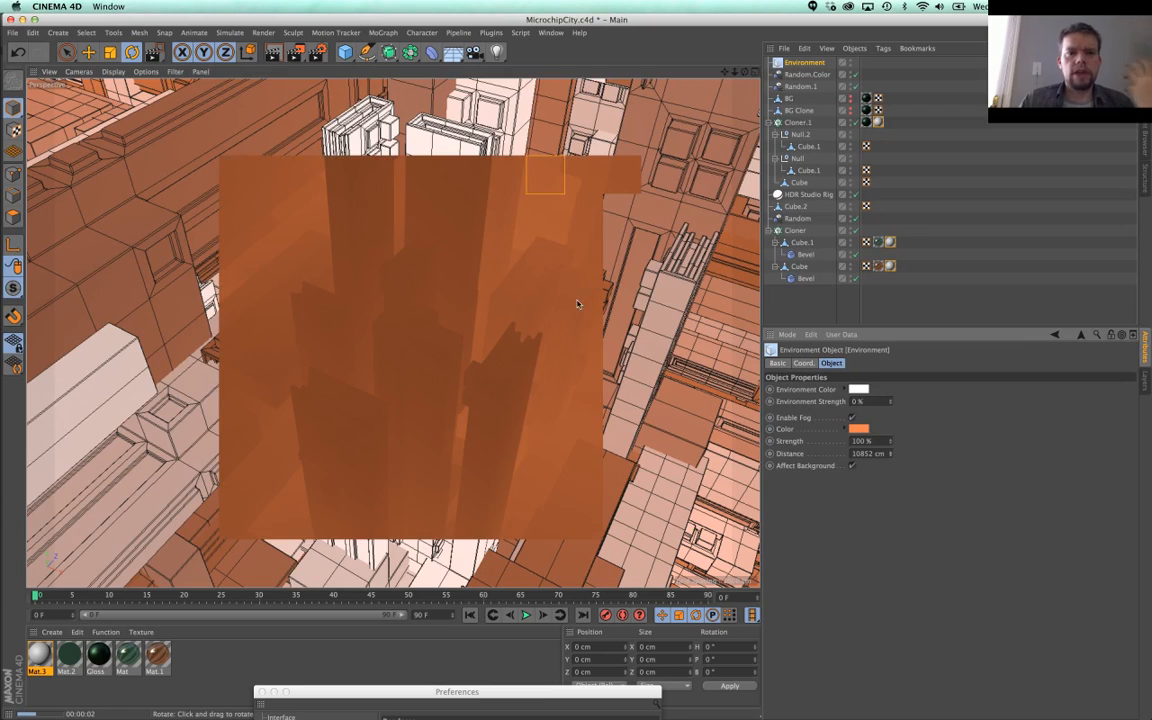
{"action": "left_click_drag", "start_coordinate": [891, 456], "coordinate": [891, 424]}
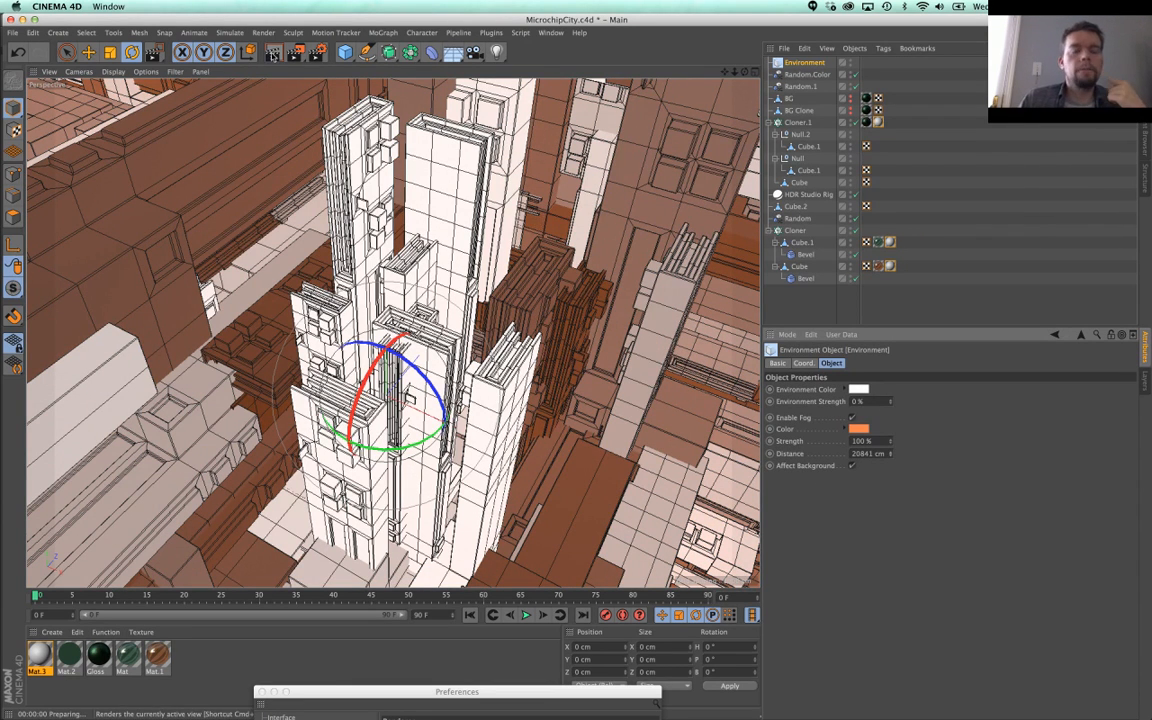
{"action": "left_click", "coordinate": [273, 52]}
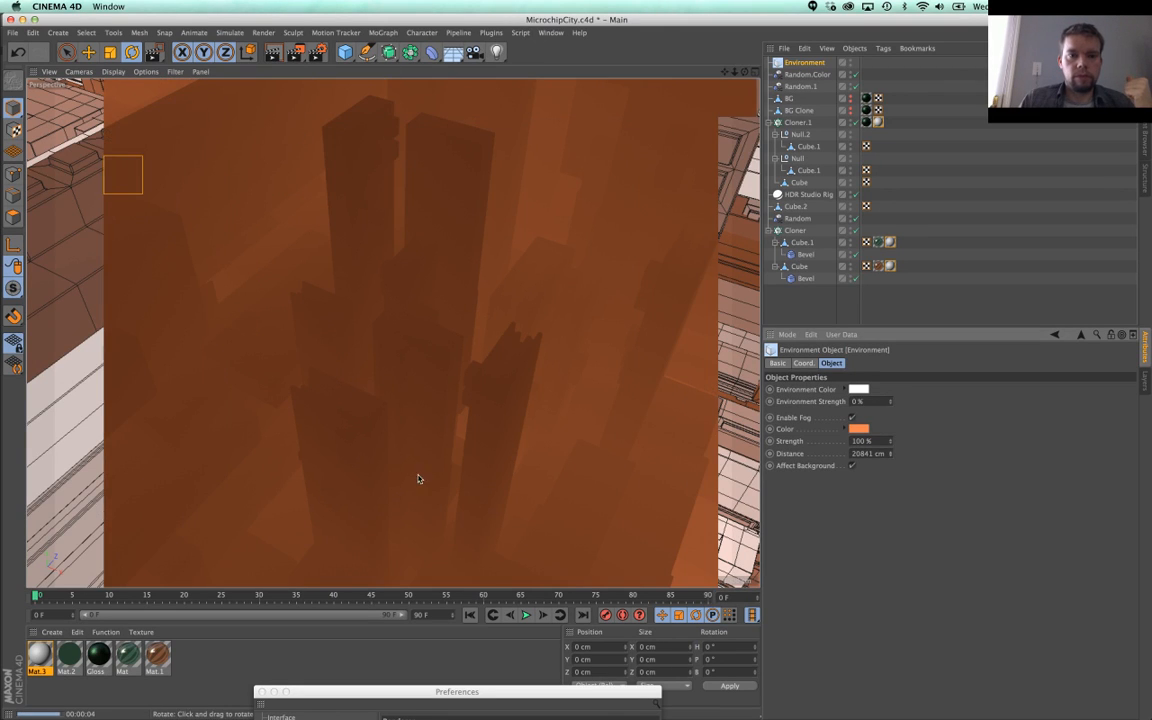
Step: Enable Global Illumination in the render settings, render the view and move the settings window clear of the Environment properties
{"action": "left_click_drag", "start_coordinate": [502, 698], "coordinate": [600, 618]}
{"action": "key", "text": "super+b"}
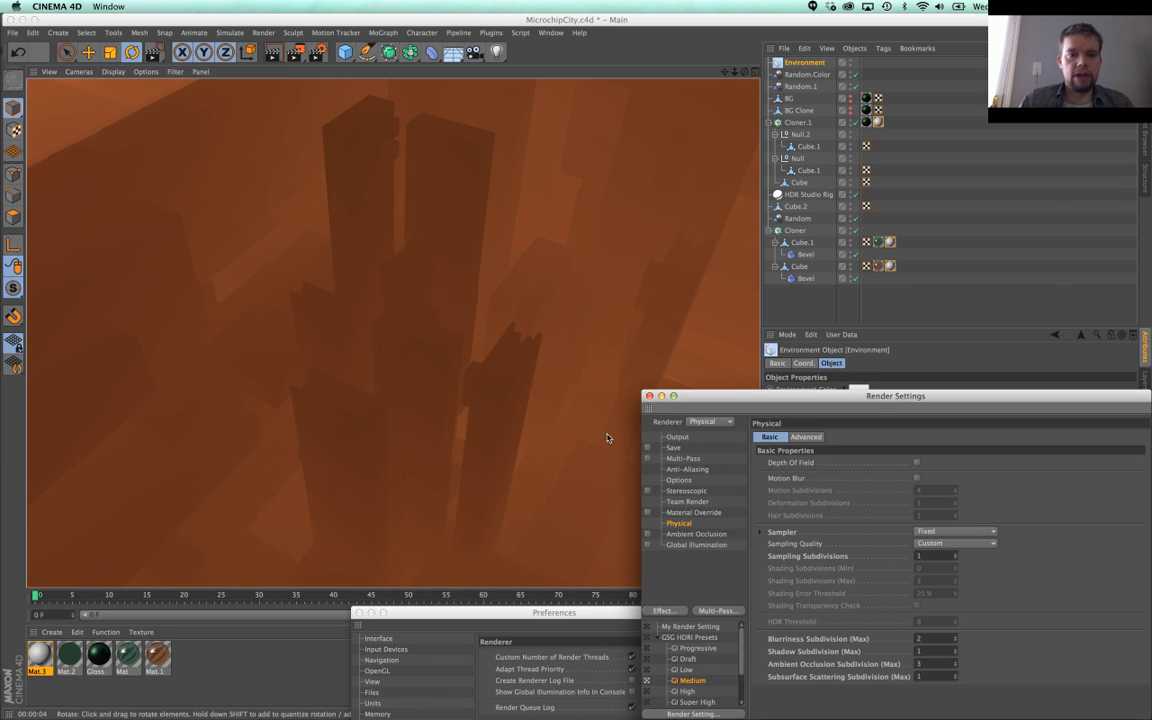
{"action": "left_click", "coordinate": [647, 545]}
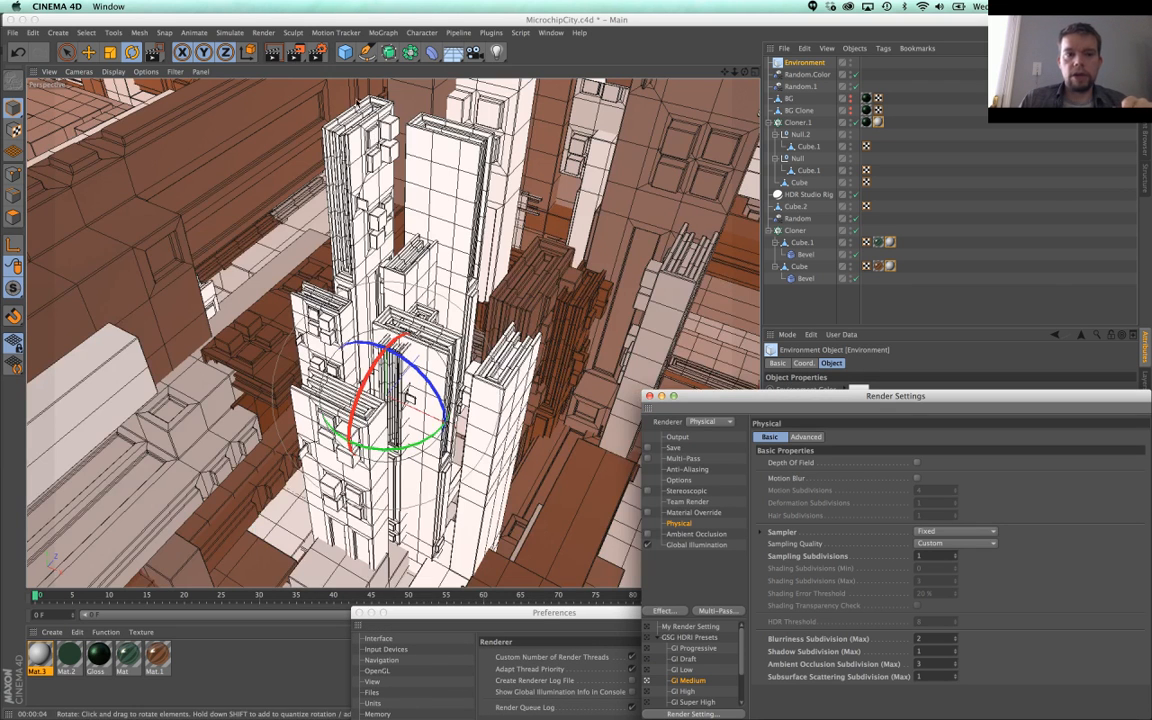
{"action": "left_click", "coordinate": [273, 53]}
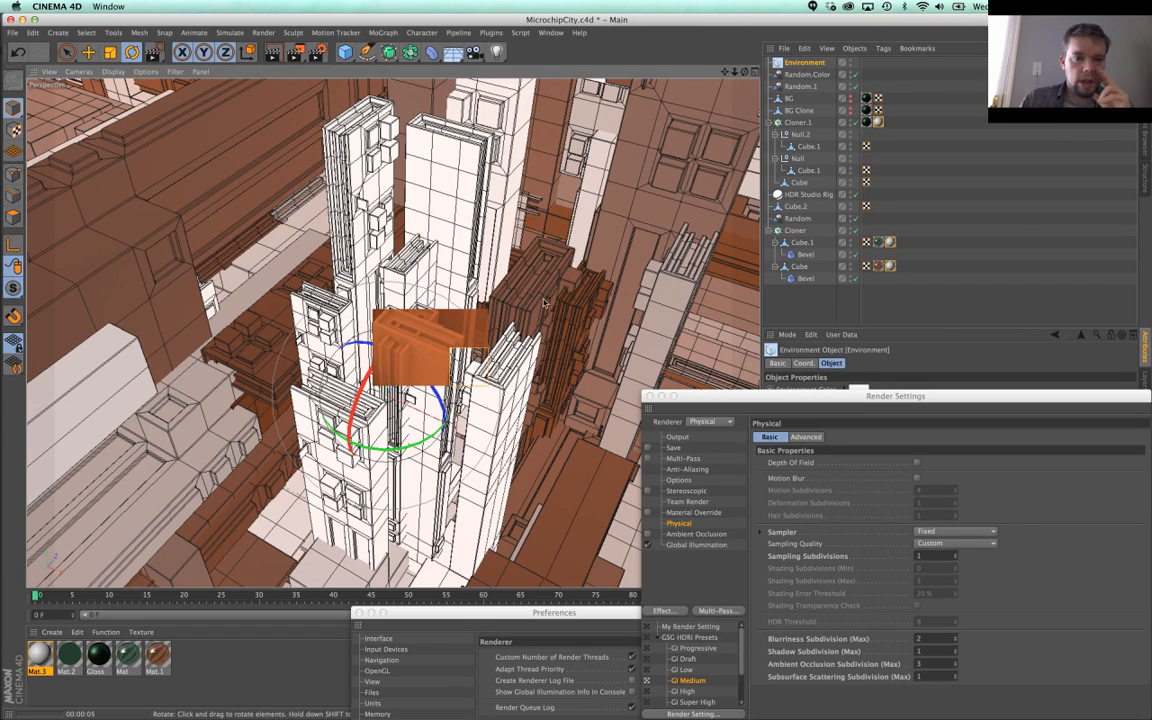
{"action": "left_click_drag", "start_coordinate": [700, 399], "coordinate": [362, 592]}
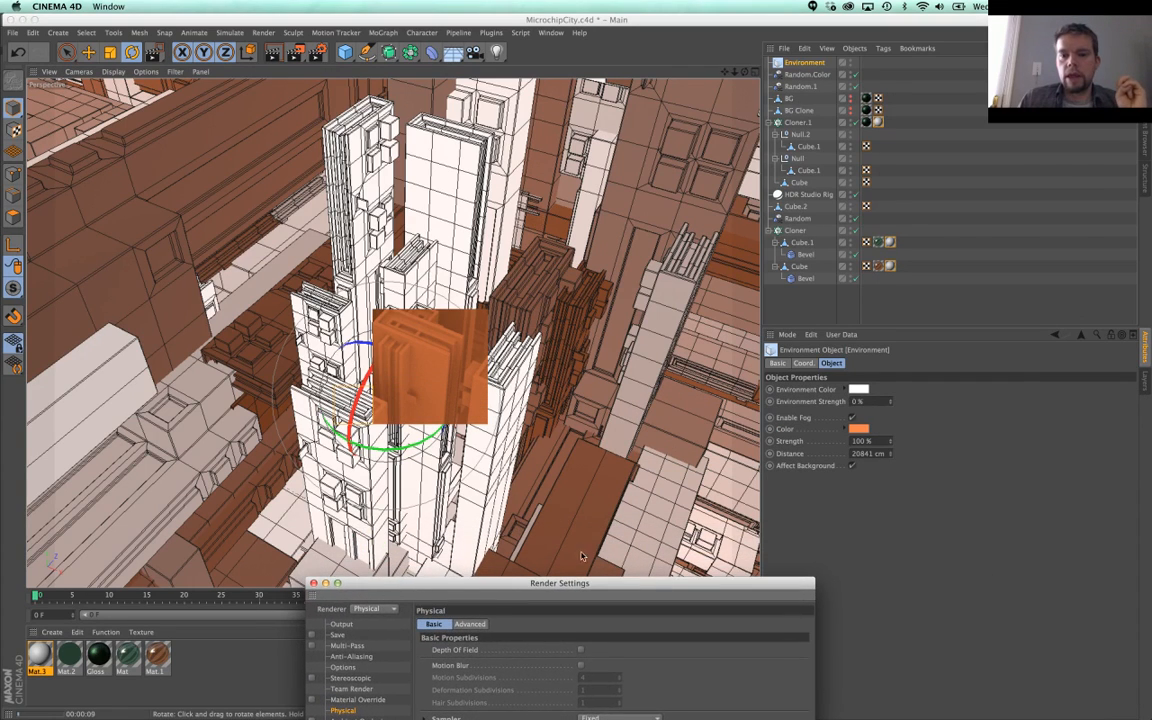
Step: Turn off Affect Background for the Environment fog and render the view again
{"action": "left_click", "coordinate": [852, 466]}
{"action": "key", "text": "alt+r"}
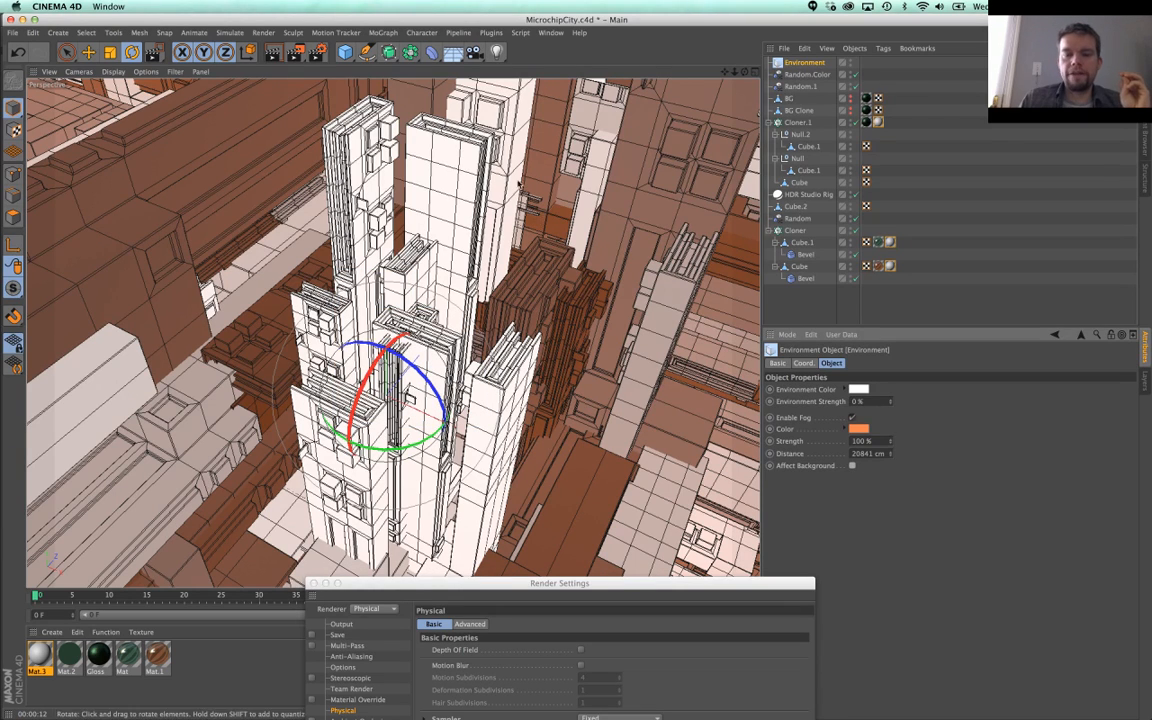
{"action": "left_click", "coordinate": [270, 58]}
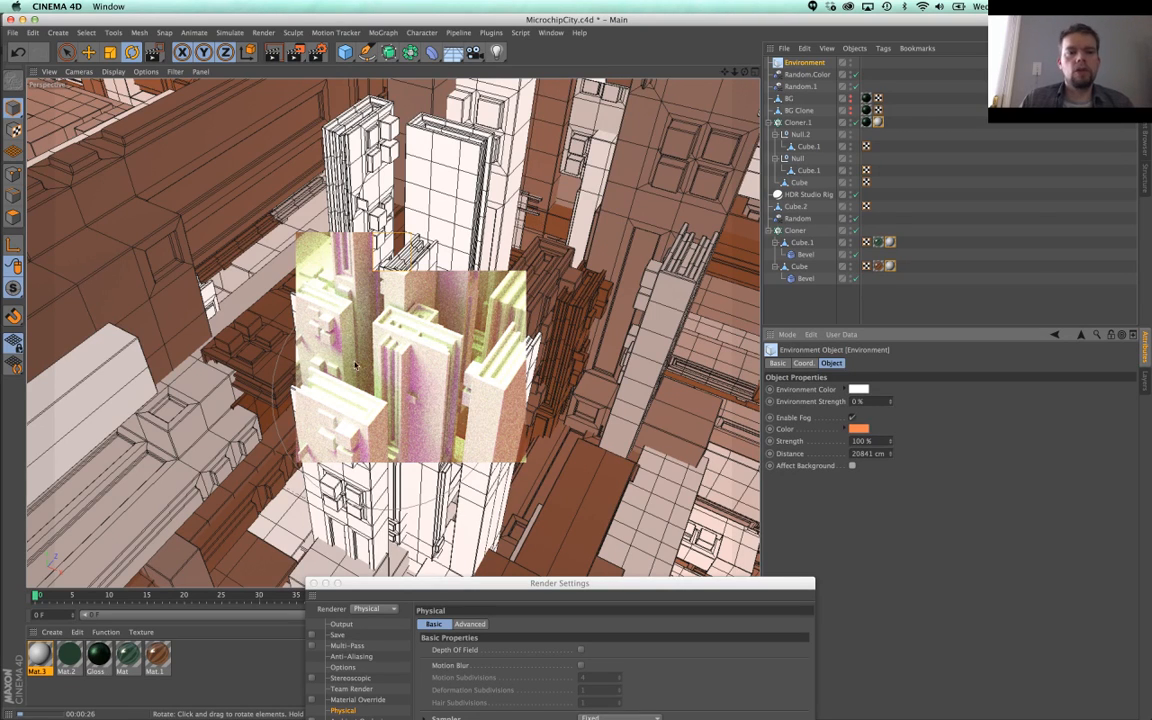
Step: Set the Environment fog distance to 15000 cm and then 12000 cm, rendering a region of the view to check the fog
{"action": "left_click", "coordinate": [866, 453]}
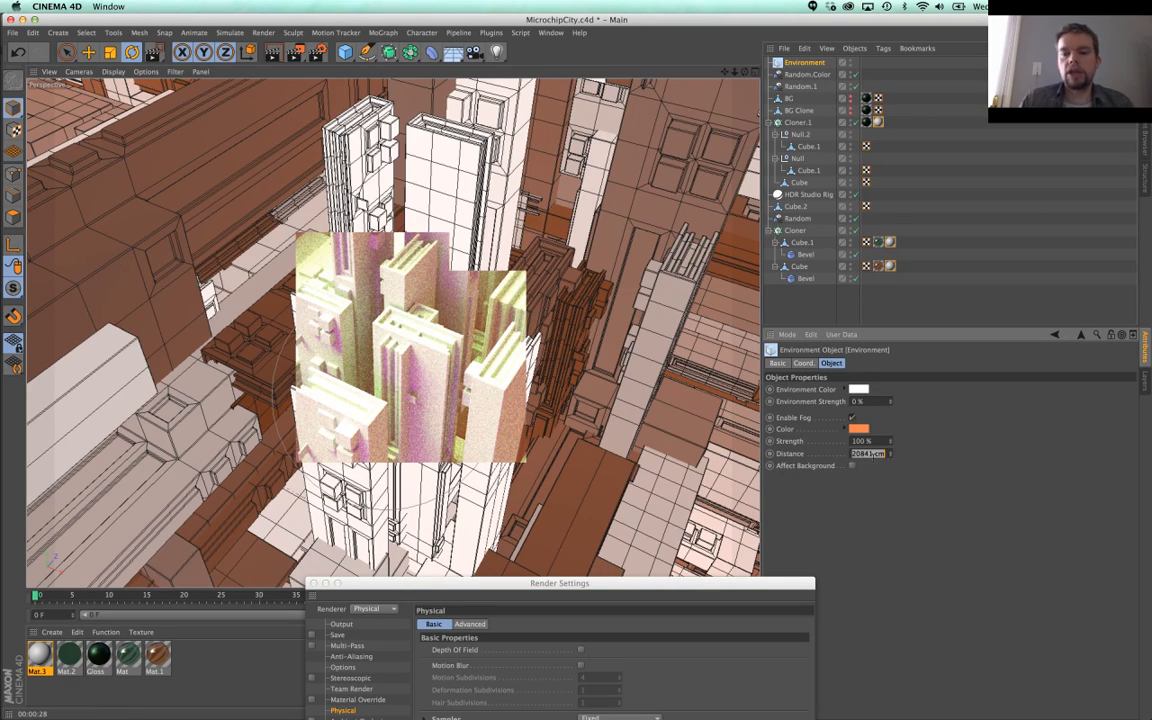
{"action": "type", "text": "150"}
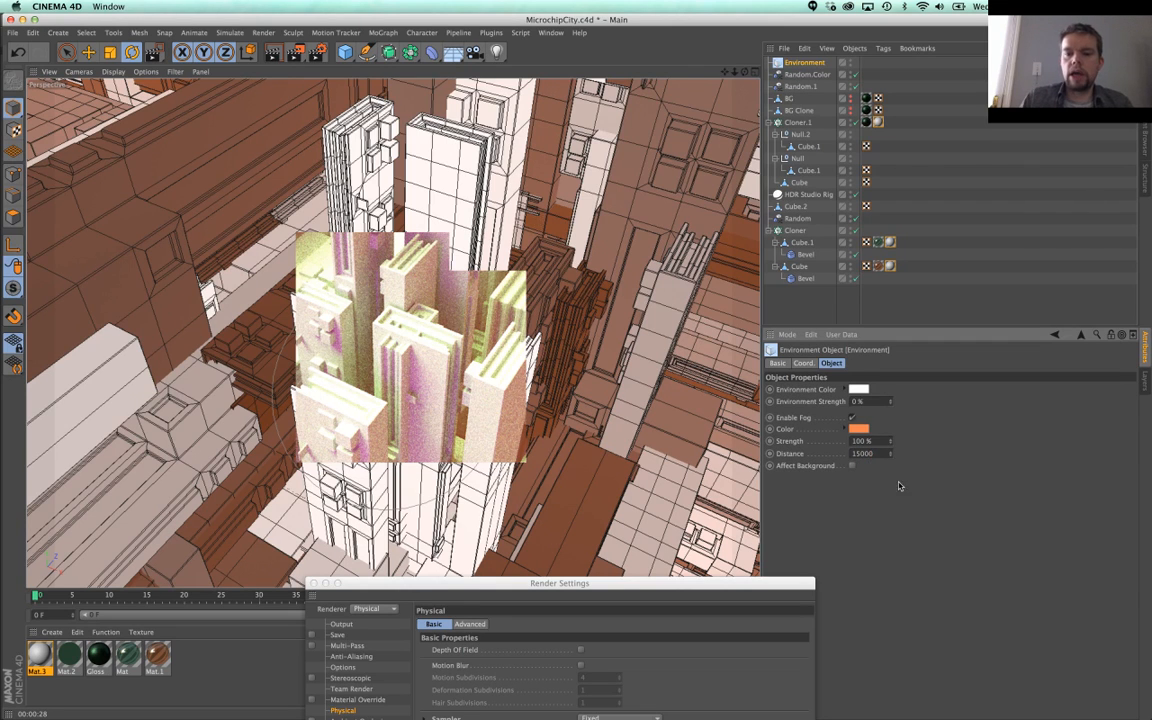
{"action": "type", "text": "00"}
{"action": "key", "text": "Return"}
{"action": "left_click", "coordinate": [320, 52]}
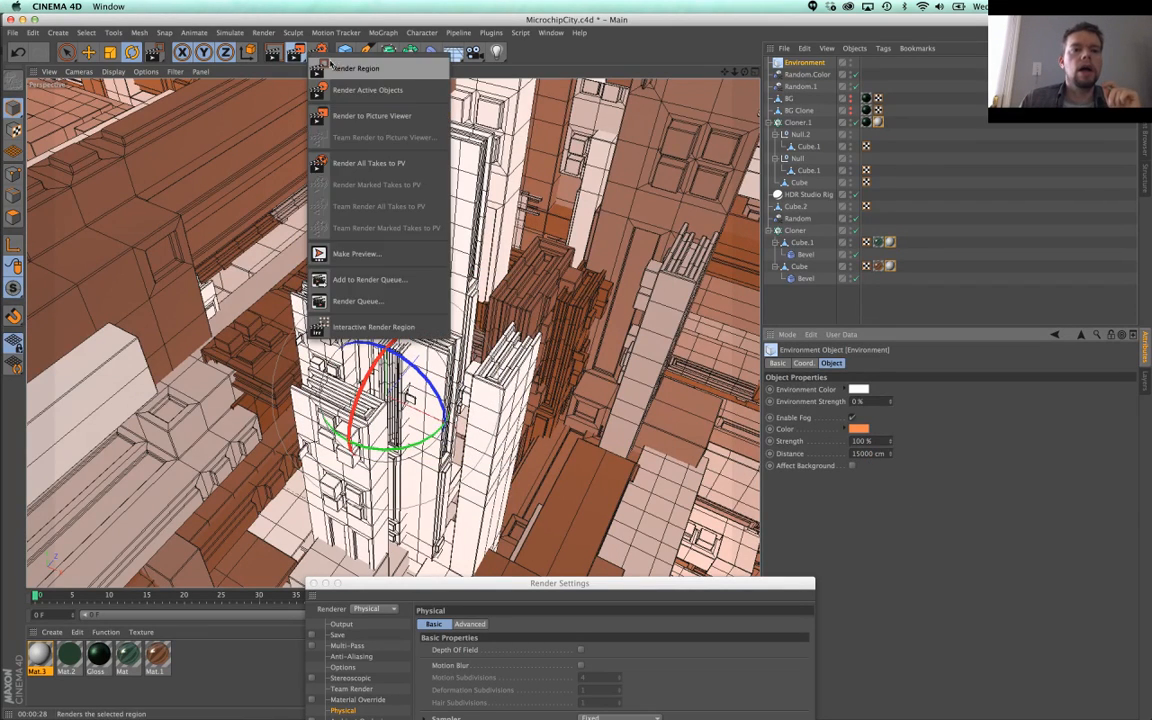
{"action": "left_click", "coordinate": [332, 67]}
{"action": "left_click_drag", "start_coordinate": [46, 250], "coordinate": [851, 386]}
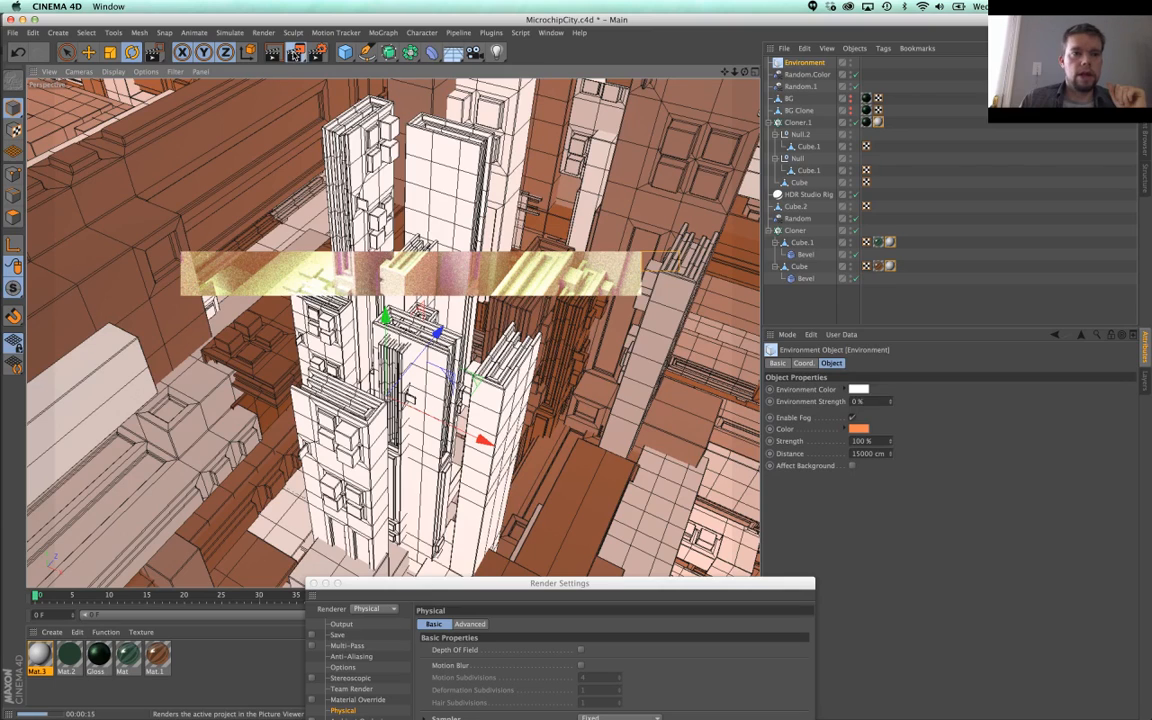
{"action": "mouse_move", "coordinate": [499, 380]}
{"action": "left_mouse_down"}
{"action": "mouse_move", "coordinate": [626, 453]}
{"action": "mouse_move", "coordinate": [673, 462]}
{"action": "left_mouse_up"}
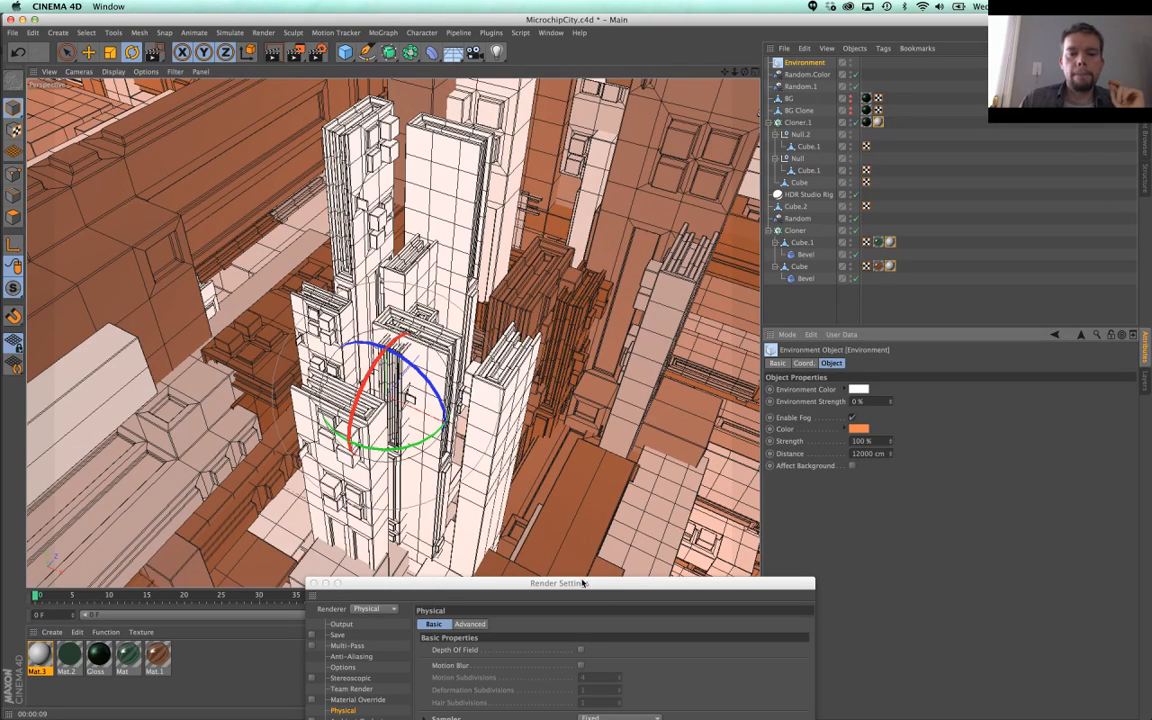
Step: Add a Light object to the scene and move the Render Settings window out of the way
{"action": "left_click_drag", "start_coordinate": [584, 584], "coordinate": [465, 661]}
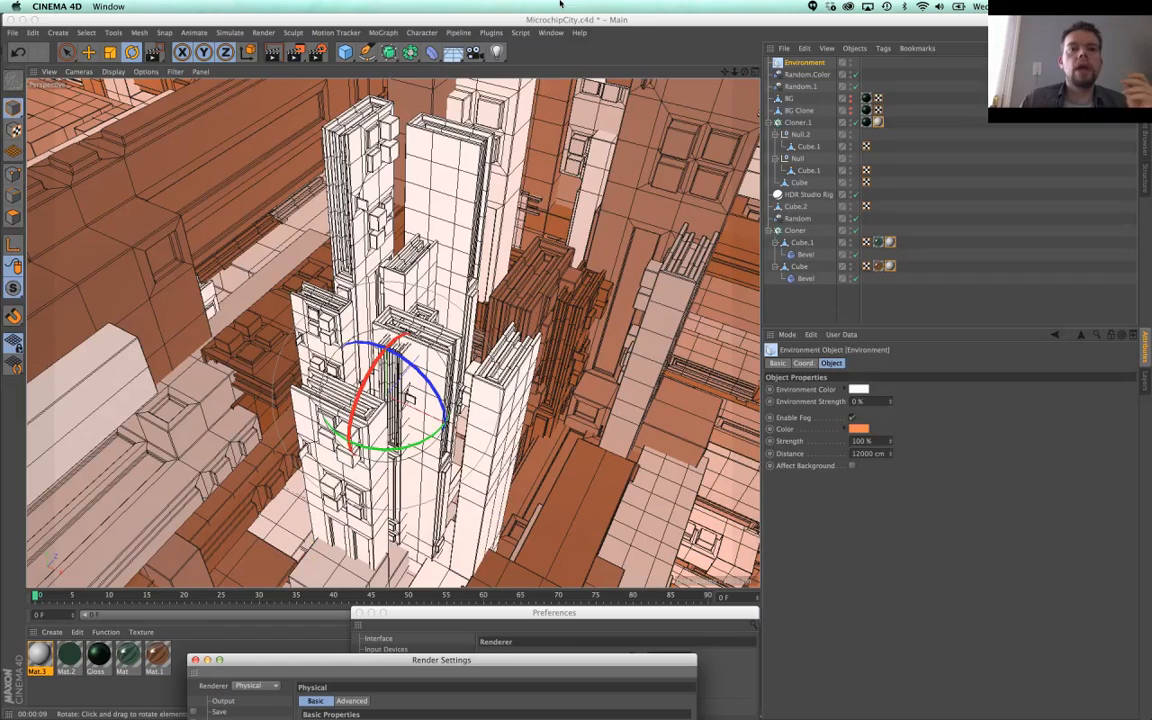
{"action": "left_click", "coordinate": [497, 52]}
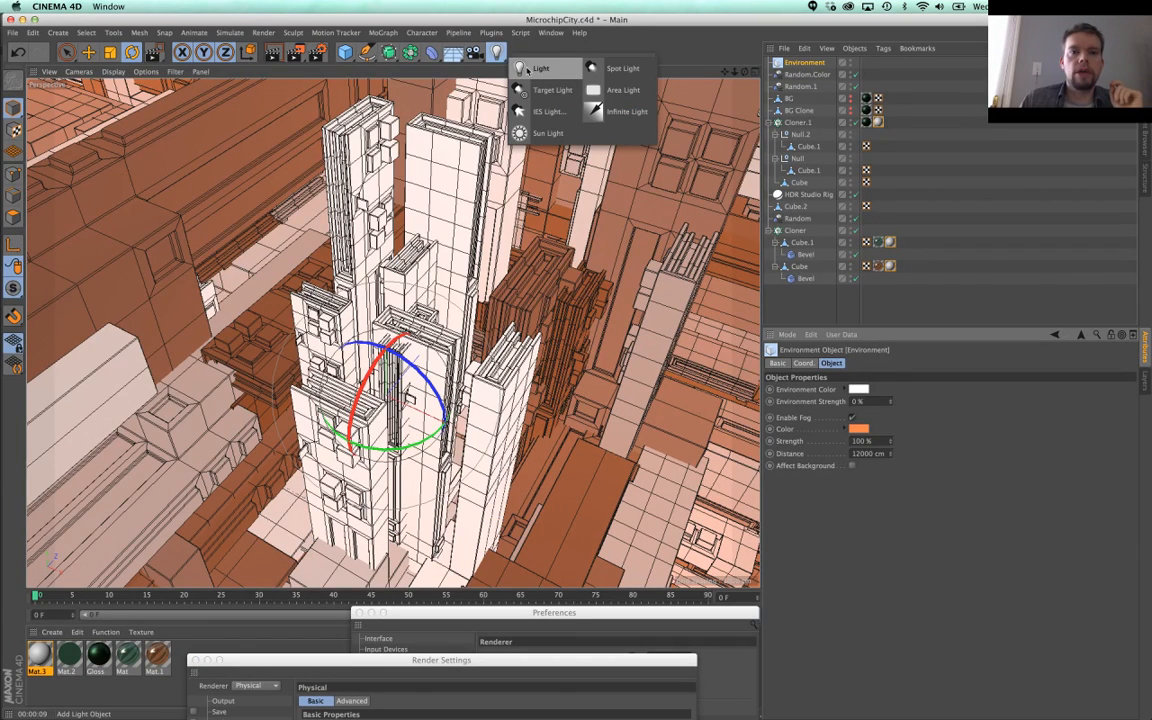
{"action": "left_click", "coordinate": [527, 69]}
{"action": "left_click_drag", "start_coordinate": [514, 663], "coordinate": [634, 282]}
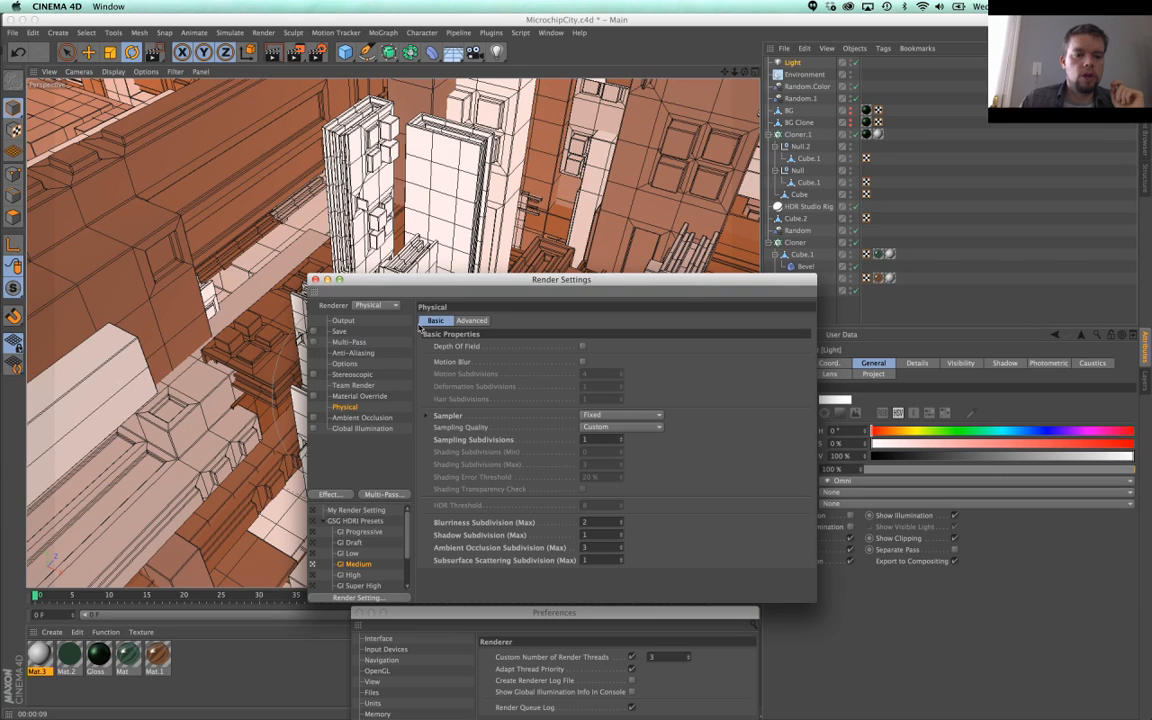
{"action": "left_click_drag", "start_coordinate": [436, 287], "coordinate": [416, 695]}
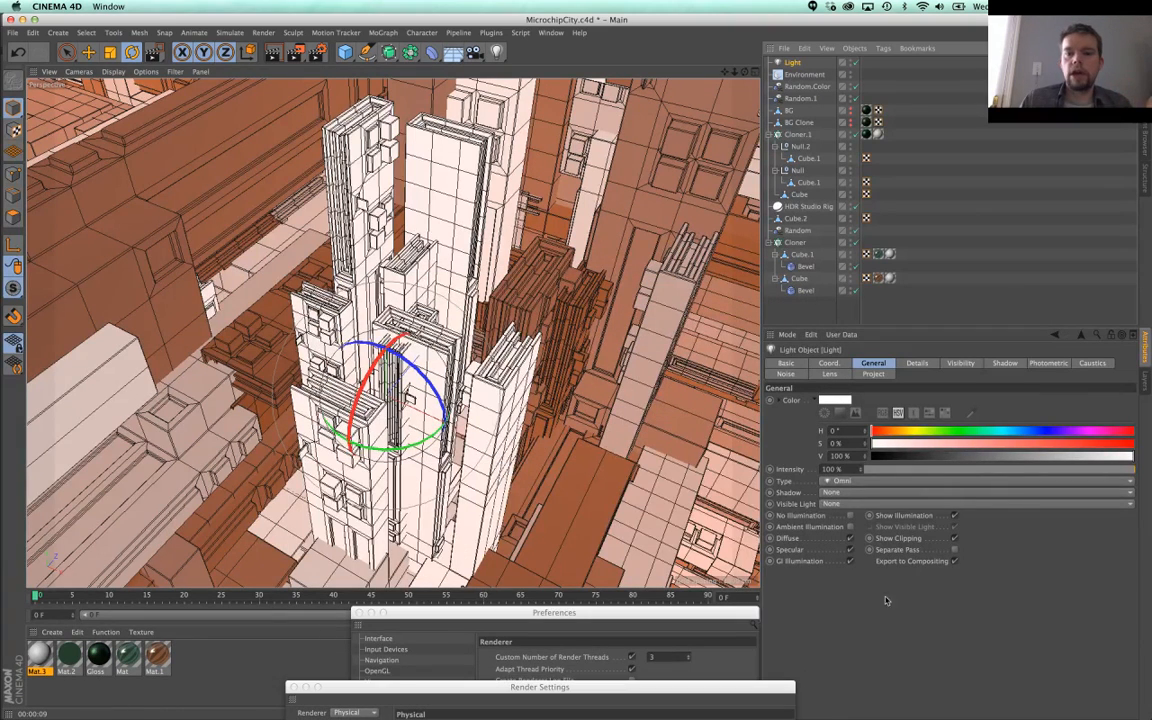
Step: Set the light's visible light to Visible and its type to Square Parallel Spot
{"action": "left_click", "coordinate": [850, 503]}
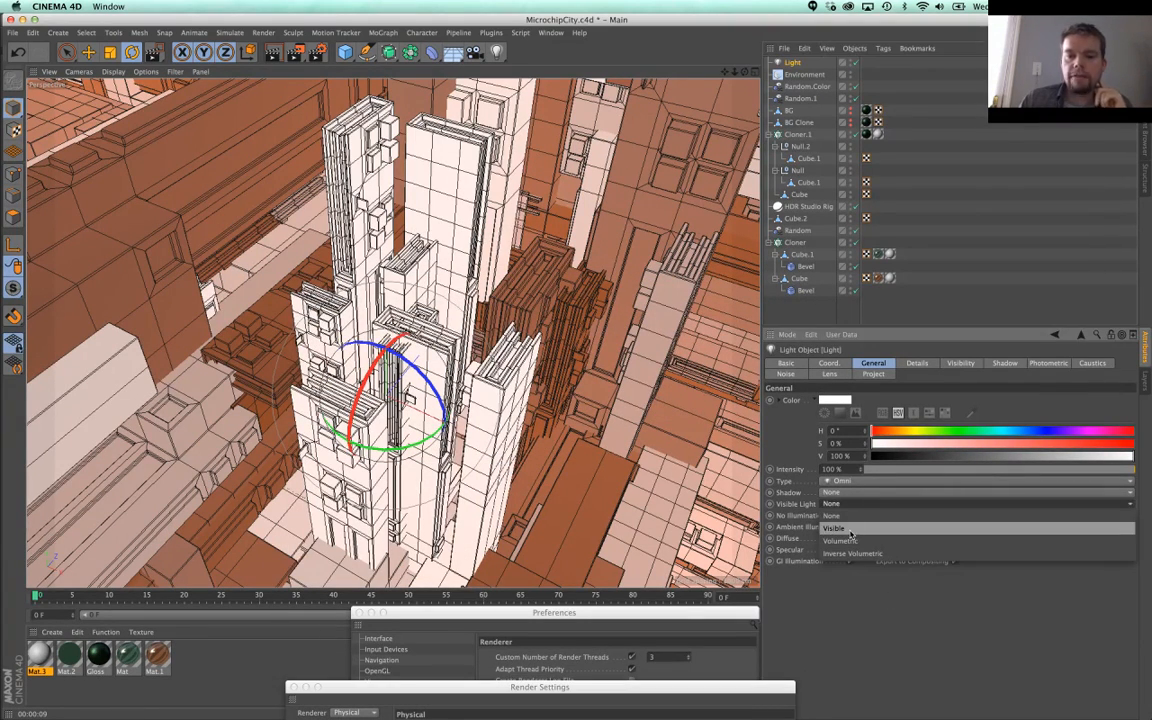
{"action": "left_click", "coordinate": [850, 528]}
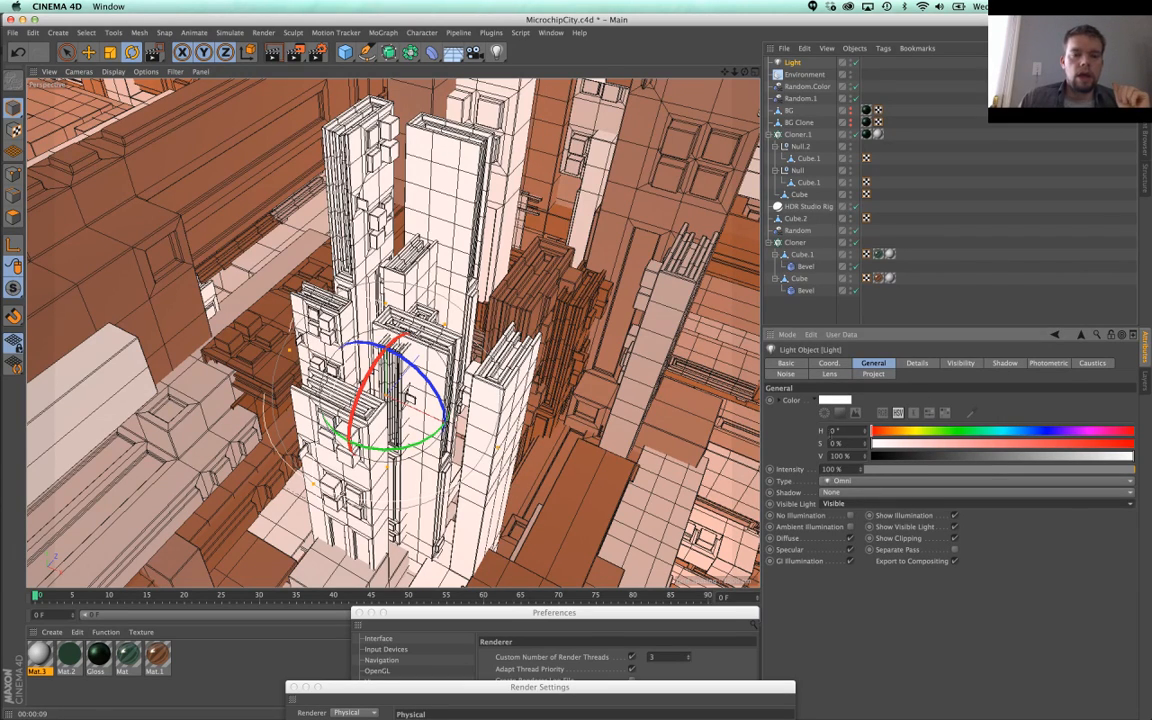
{"action": "left_click", "coordinate": [850, 481]}
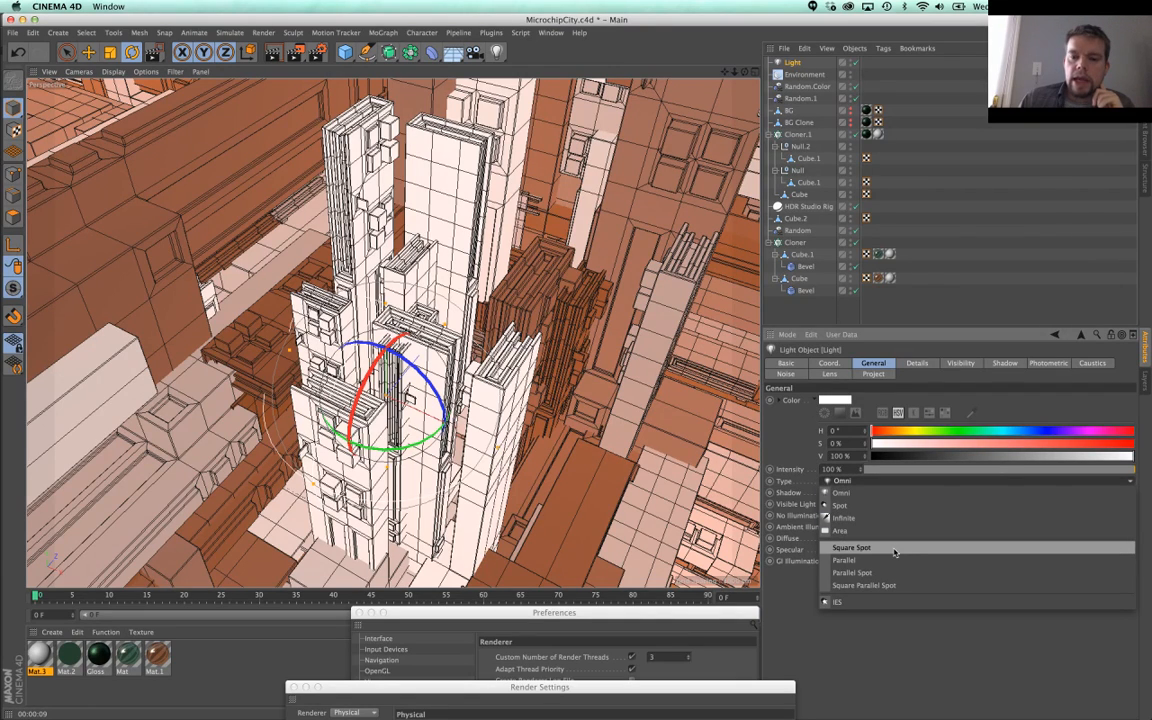
{"action": "left_click", "coordinate": [864, 585]}
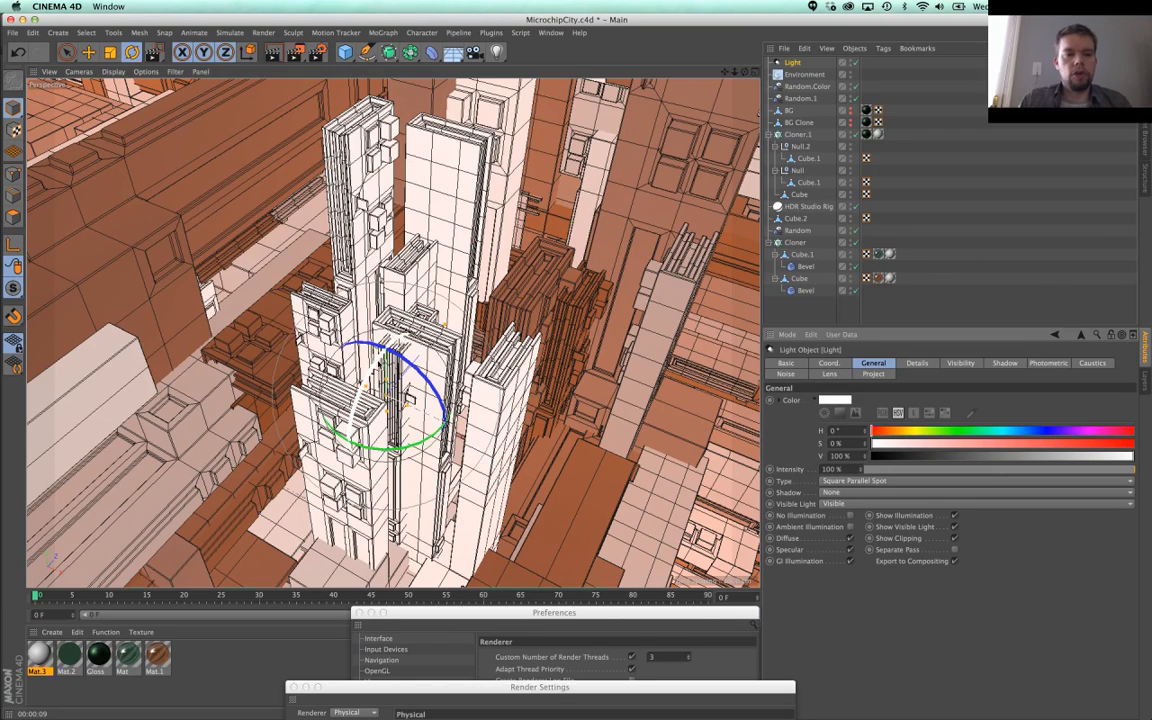
Step: Rotate the light to point straight up and widen its beam to an outer radius of about 971.5 cm
{"action": "left_click_drag", "start_coordinate": [355, 395], "coordinate": [311, 415]}
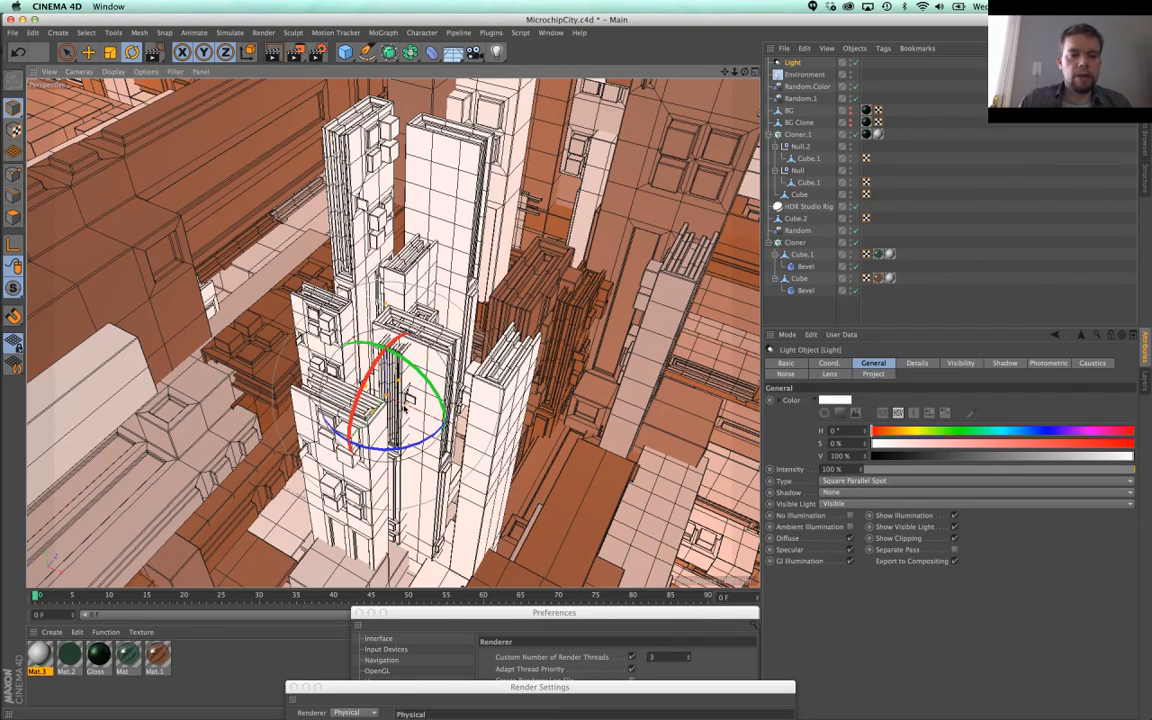
{"action": "left_click_drag", "start_coordinate": [405, 408], "coordinate": [619, 504]}
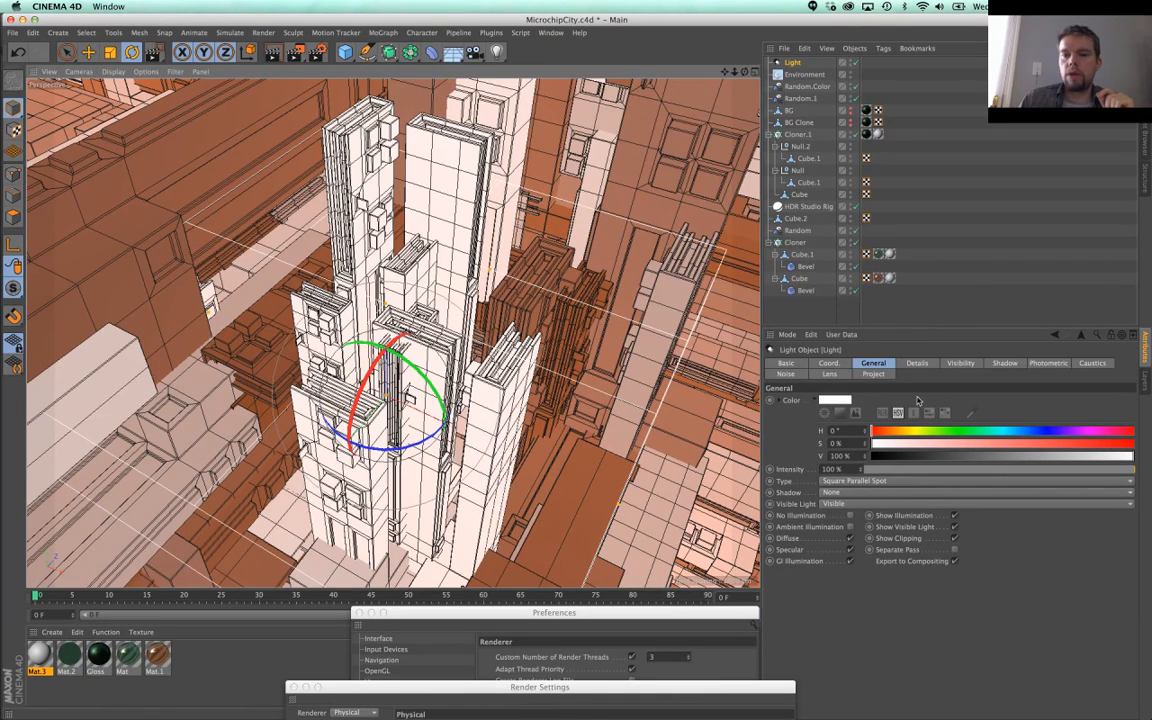
Step: Set the light's visibility outer distance to about 1223 cm and move the light down between the towers
{"action": "left_click", "coordinate": [957, 363]}
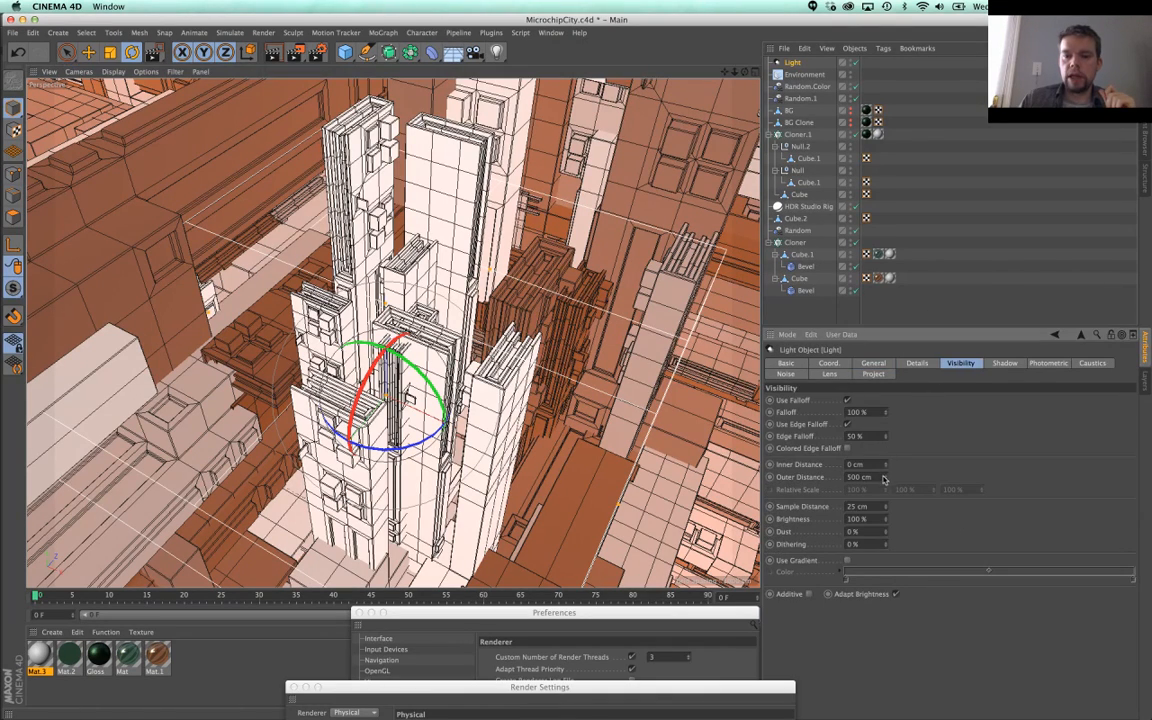
{"action": "left_click_drag", "start_coordinate": [884, 481], "coordinate": [884, 352]}
{"action": "key", "text": "e"}
{"action": "left_click_drag", "start_coordinate": [385, 319], "coordinate": [385, 424]}
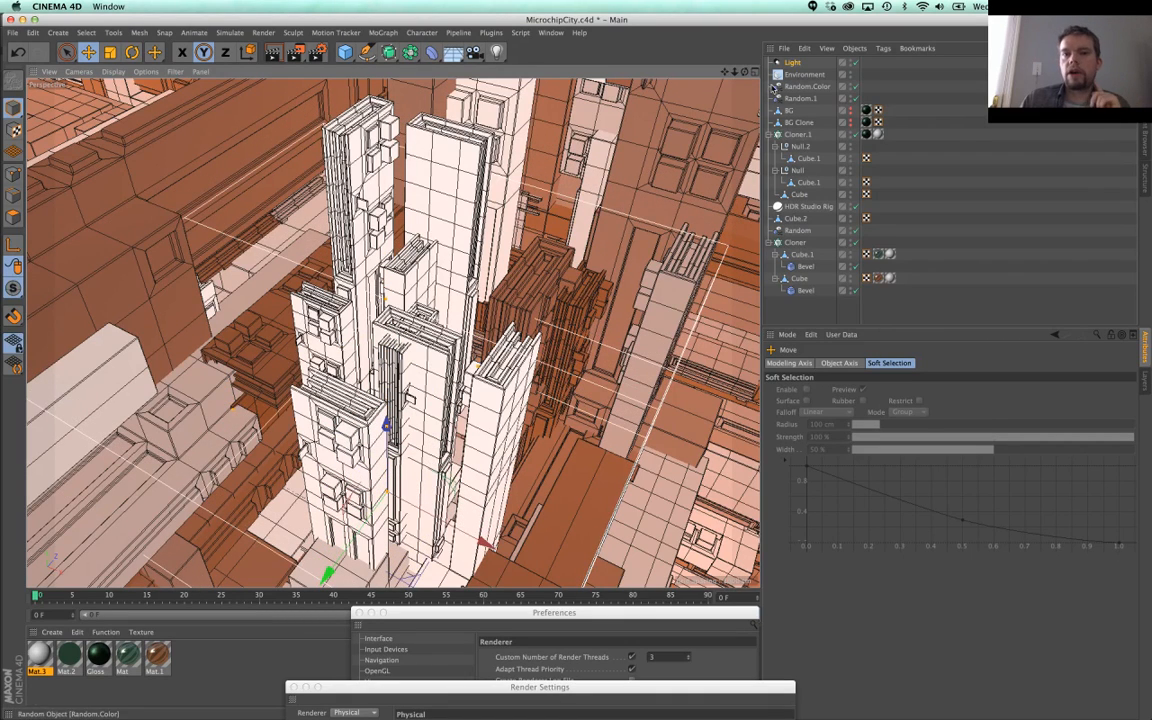
Step: Widen the light's outer radius to about 2887.5 cm
{"action": "left_click", "coordinate": [788, 63]}
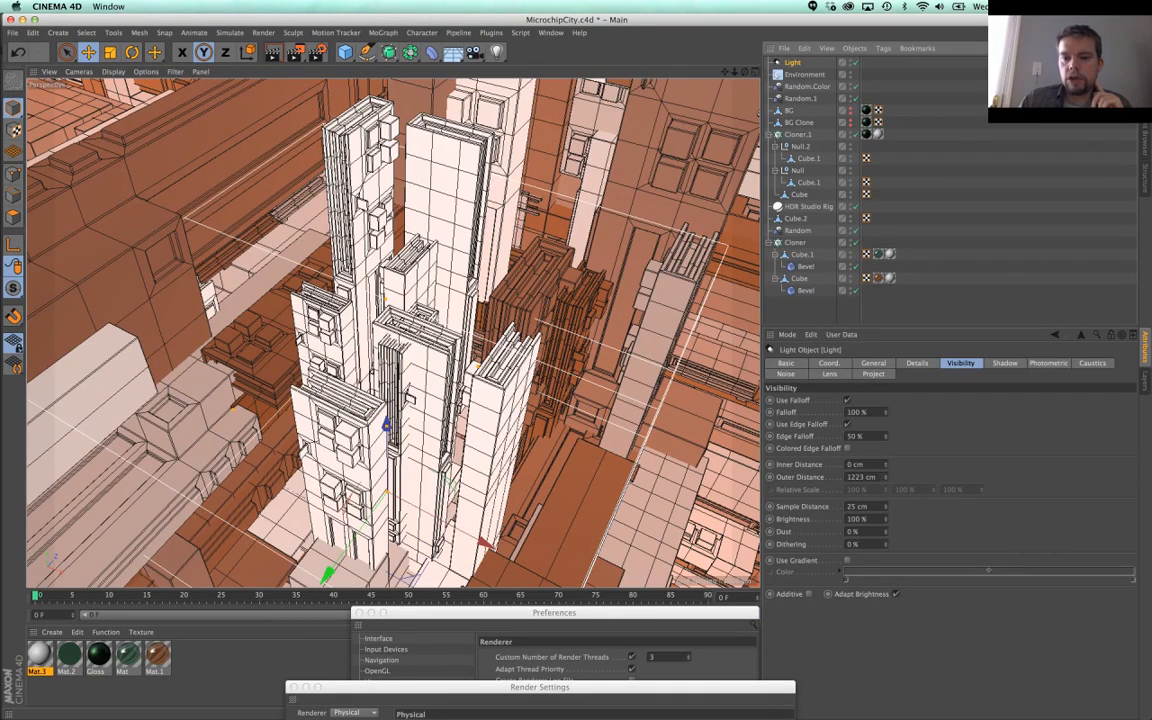
{"action": "left_click", "coordinate": [911, 364]}
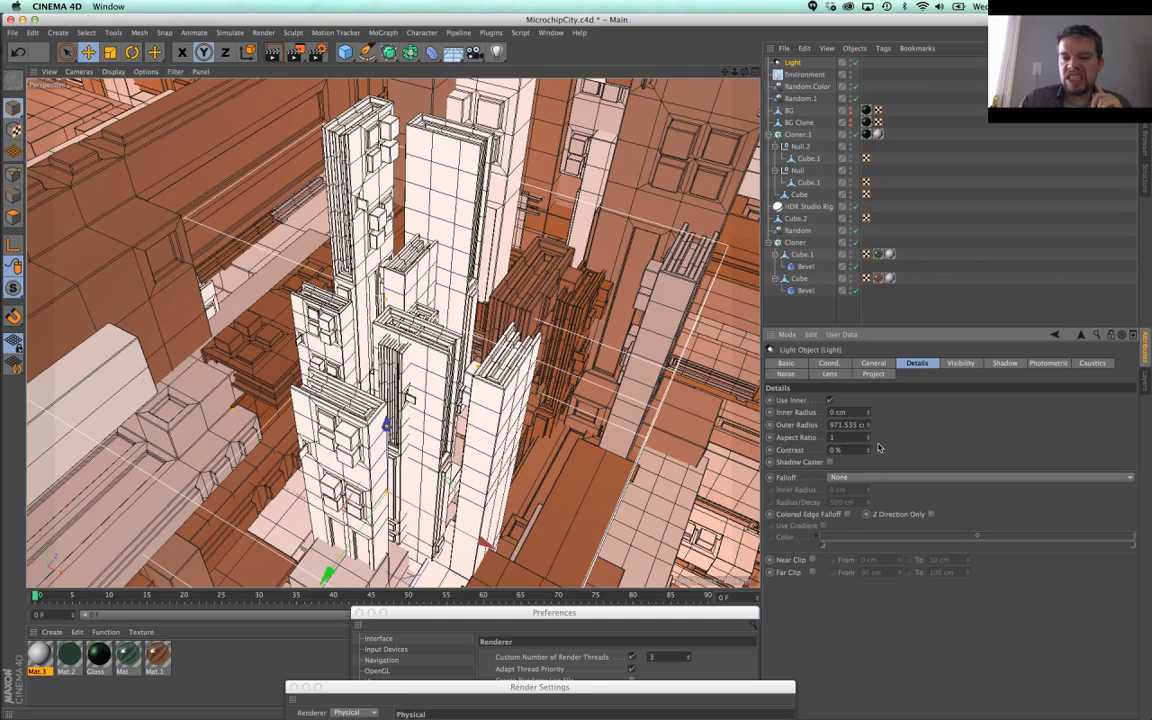
{"action": "left_click_drag", "start_coordinate": [868, 427], "coordinate": [868, 330]}
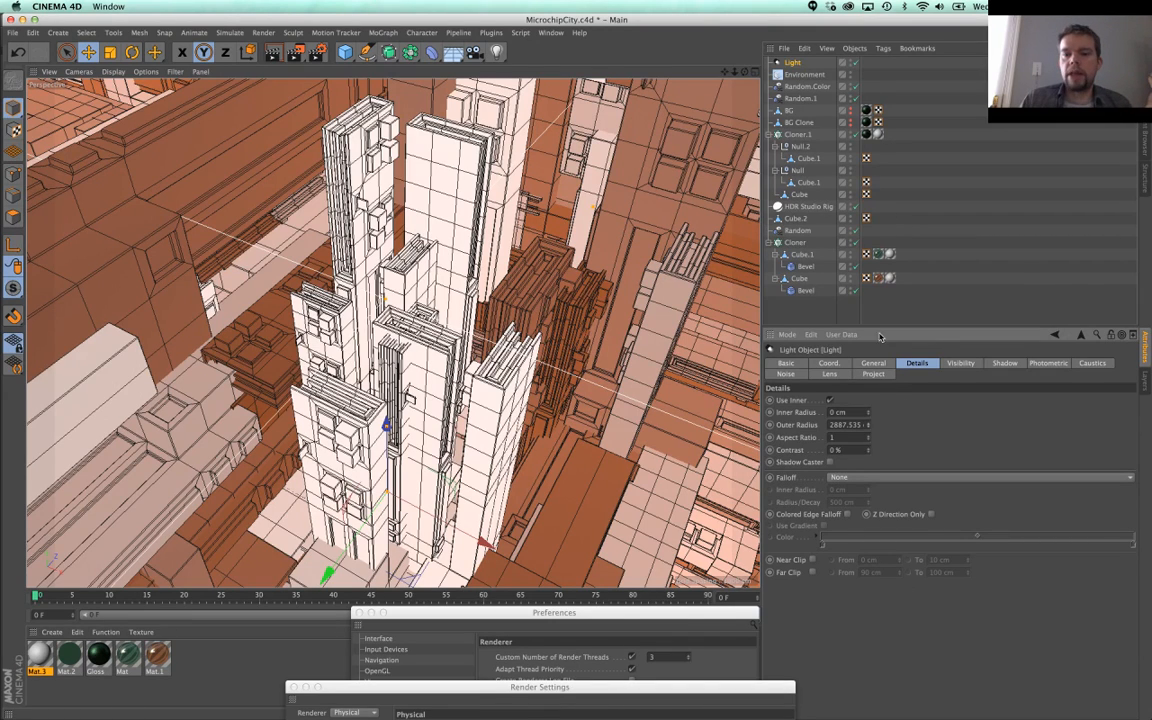
Step: Enable No Illumination on the light, disable the Environment object and render the view
{"action": "left_click", "coordinate": [878, 365]}
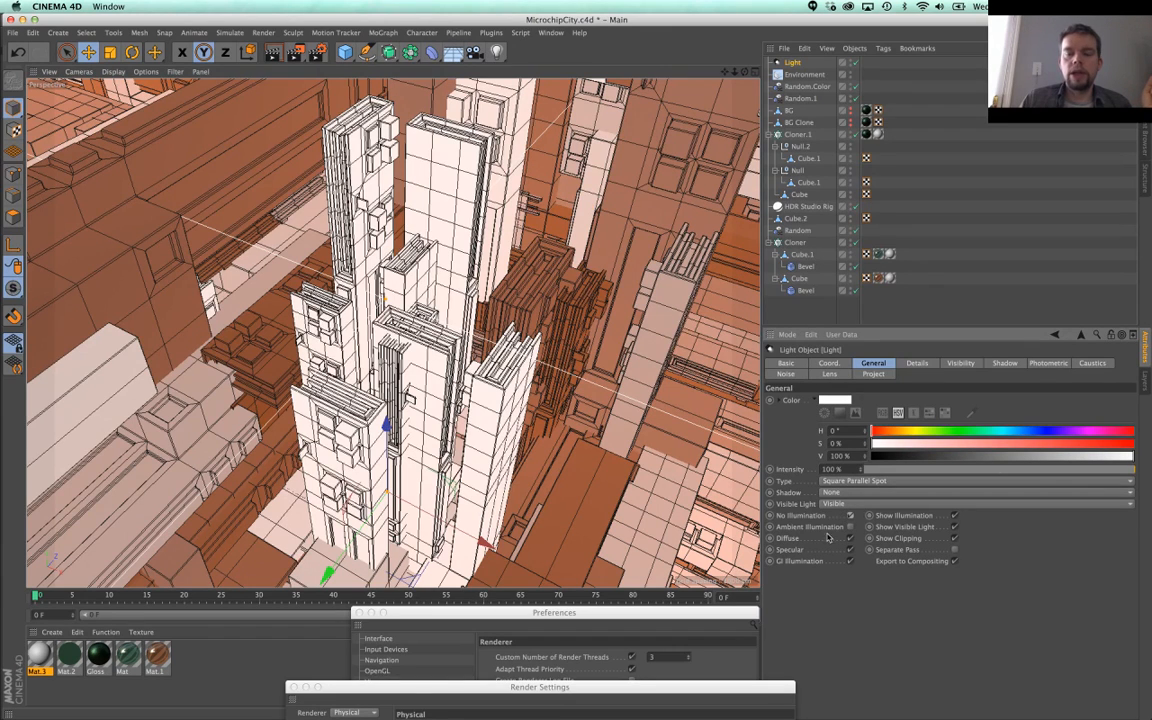
{"action": "left_click", "coordinate": [850, 74]}
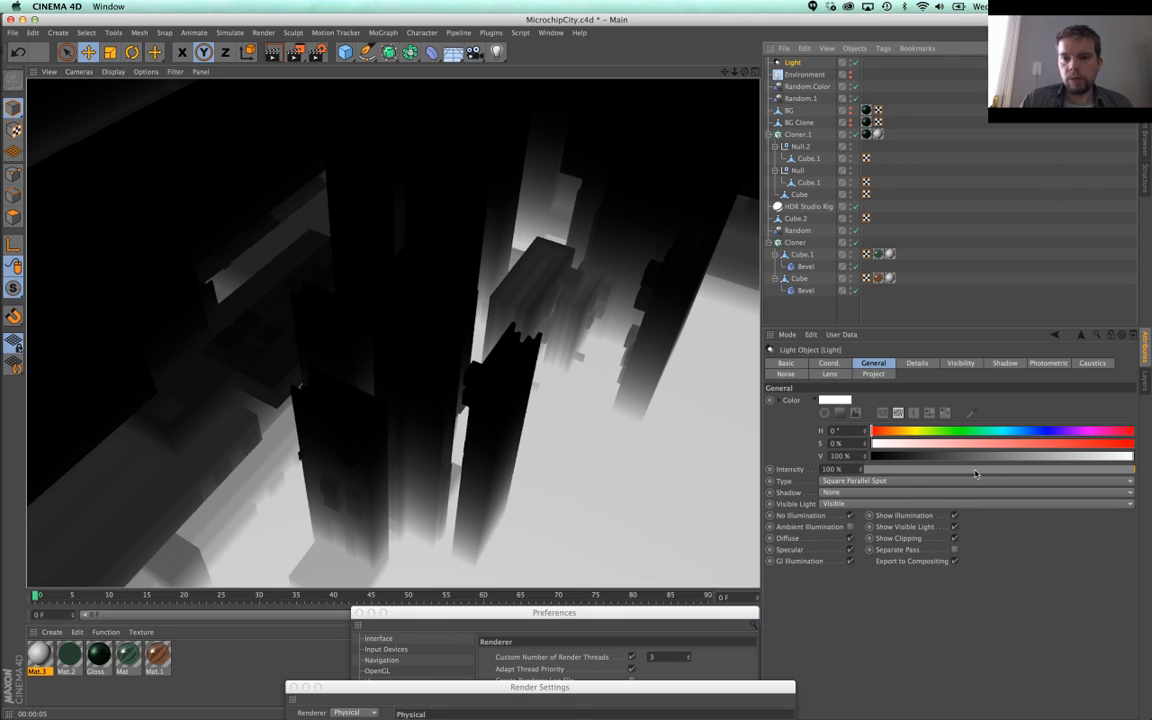
Step: Increase the light's visibility outer distance to about 1928 cm and lower the light by about 293 cm
{"action": "left_click", "coordinate": [788, 63]}
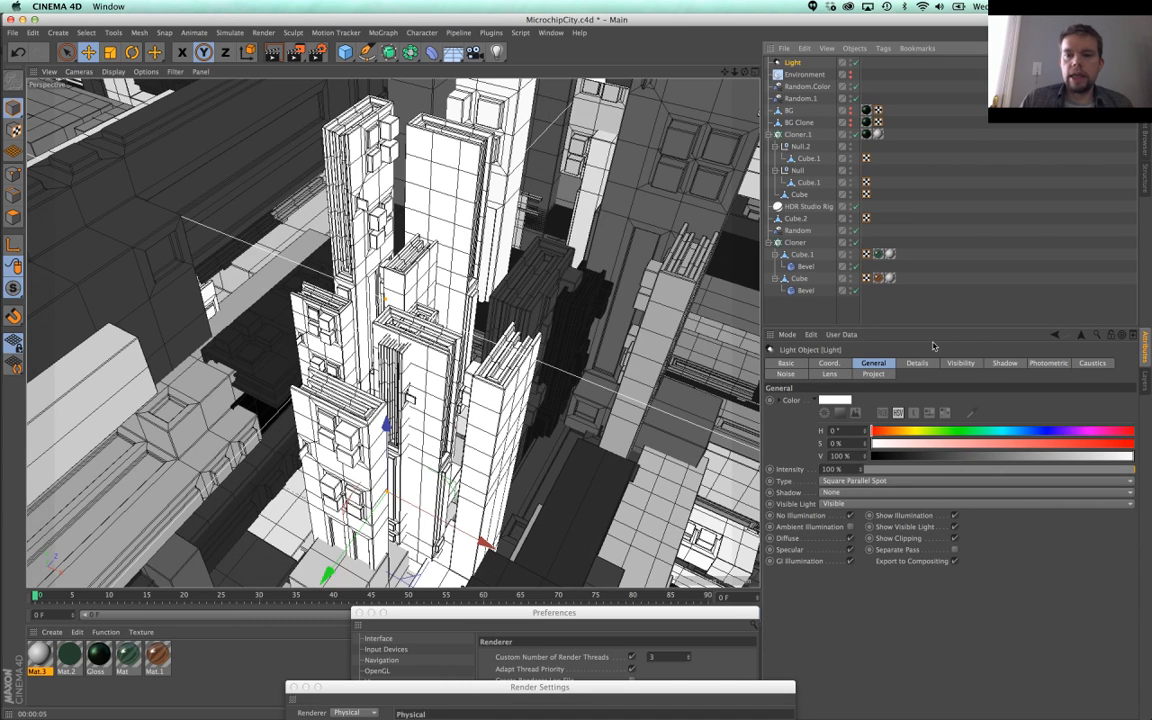
{"action": "left_click", "coordinate": [959, 364]}
{"action": "left_click_drag", "start_coordinate": [886, 478], "coordinate": [886, 381]}
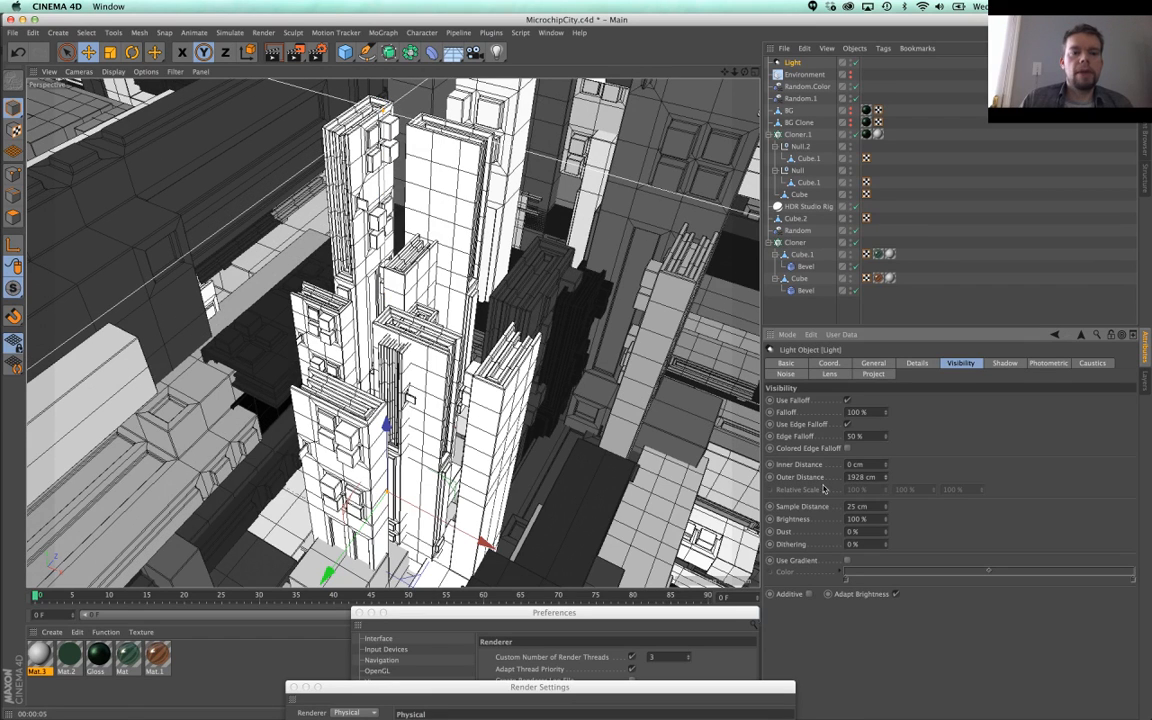
{"action": "left_click_drag", "start_coordinate": [387, 427], "coordinate": [389, 464]}
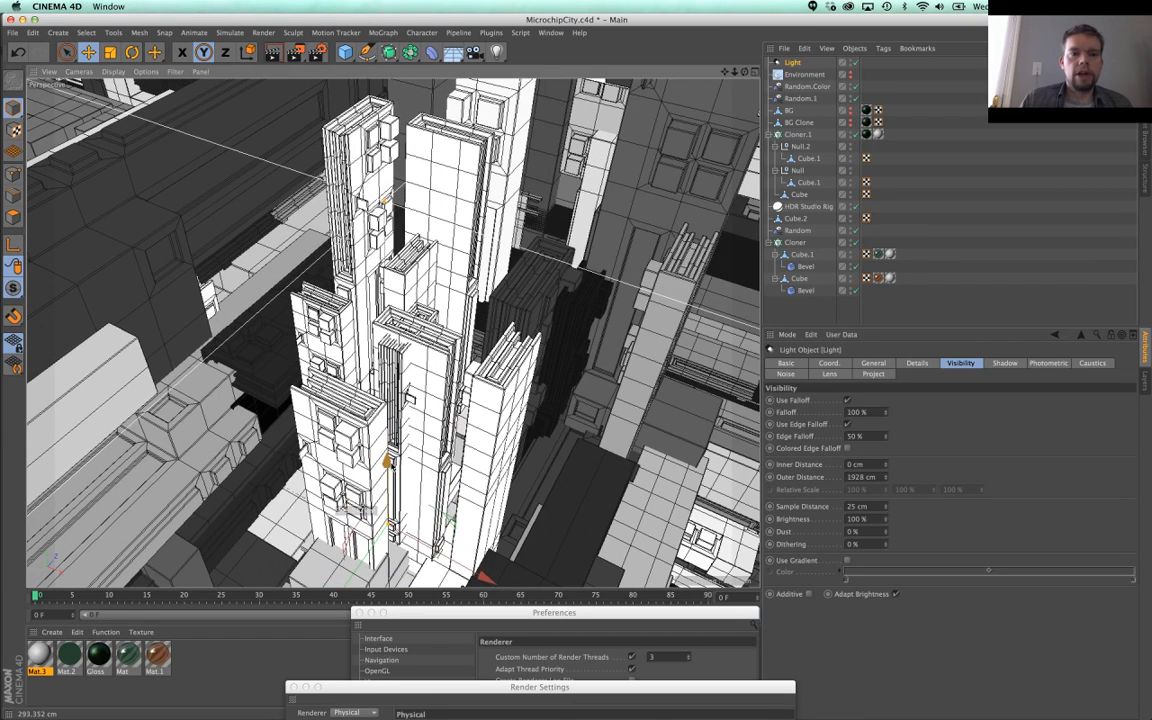
Step: Set the light's intensity to 49%, render the view, and raise the intensity to 82%
{"action": "left_click", "coordinate": [873, 362]}
{"action": "left_click", "coordinate": [997, 474]}
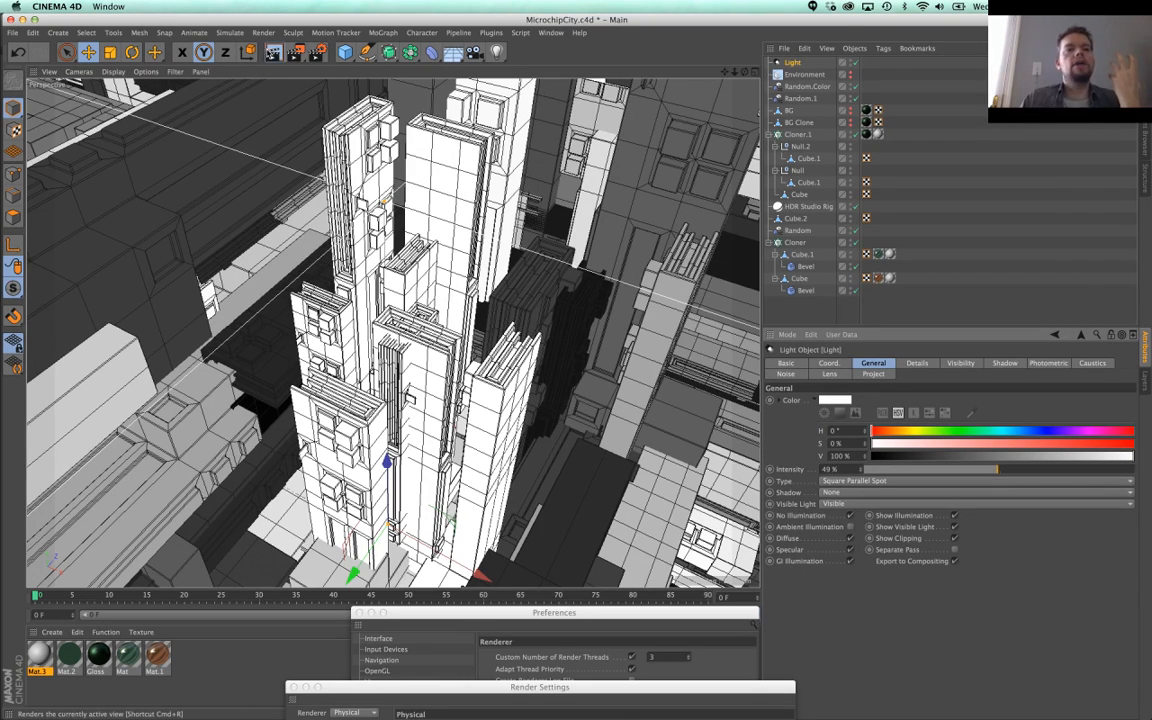
{"action": "left_click", "coordinate": [247, 52]}
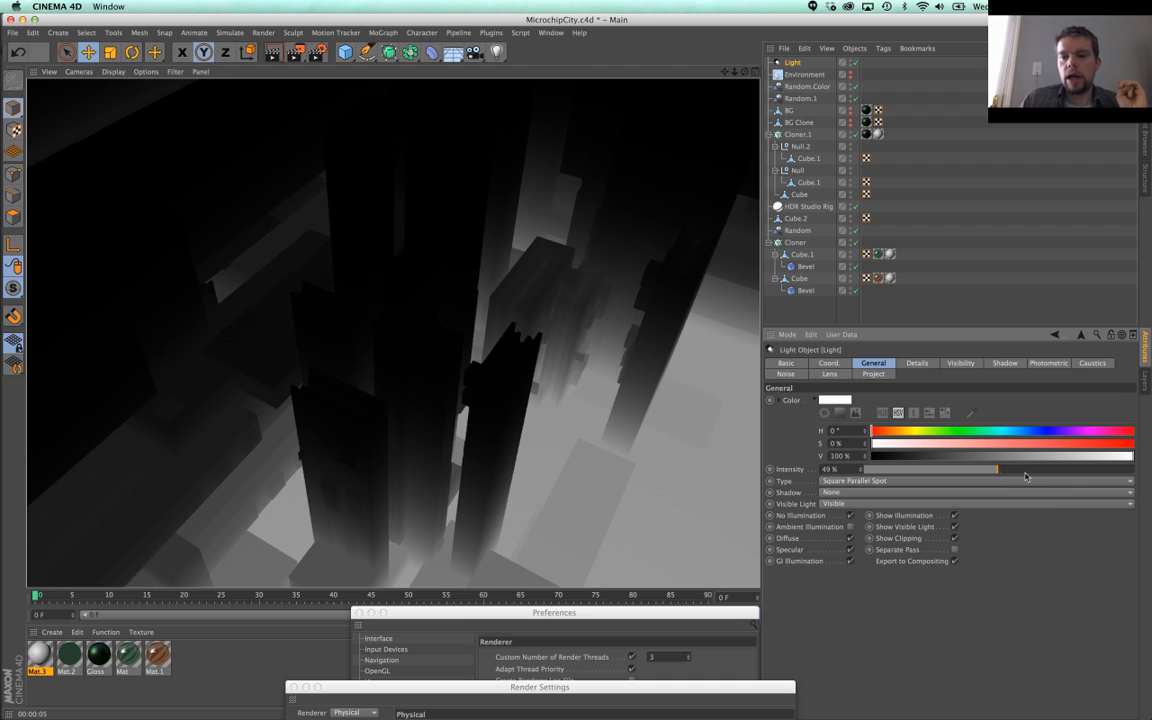
{"action": "left_click_drag", "start_coordinate": [1025, 472], "coordinate": [1086, 470]}
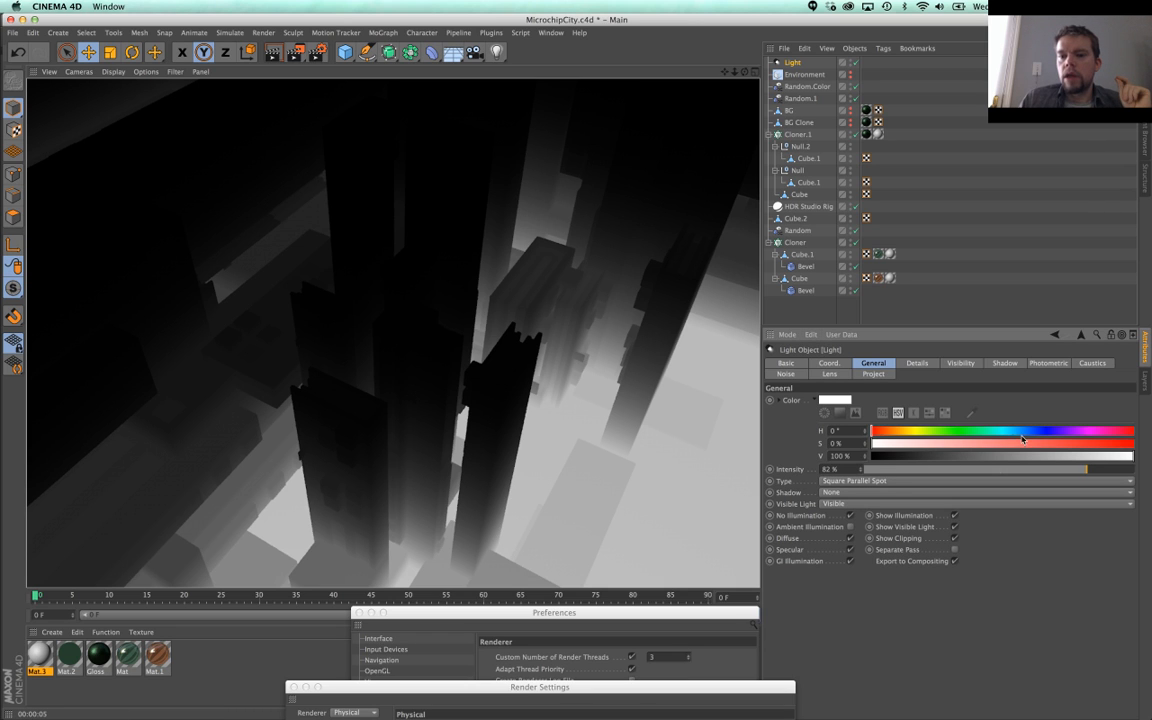
Step: Color the light orange with hue 39°, saturation 90% and value 85%
{"action": "left_click_drag", "start_coordinate": [997, 434], "coordinate": [909, 437]}
{"action": "left_click_drag", "start_coordinate": [1045, 443], "coordinate": [1095, 458]}
{"action": "left_click_drag", "start_coordinate": [907, 436], "coordinate": [897, 436]}
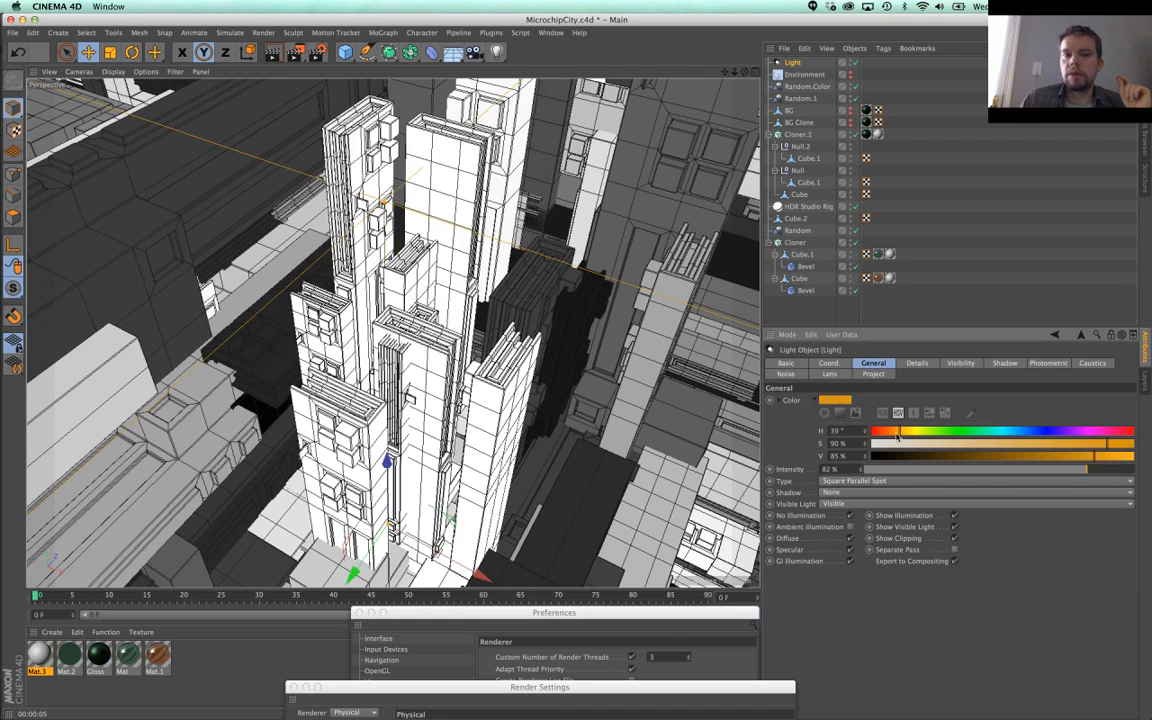
Step: Render the view, duplicate the orange light, and color the copy white with saturation 0% and value 100%
{"action": "left_click", "coordinate": [248, 50]}
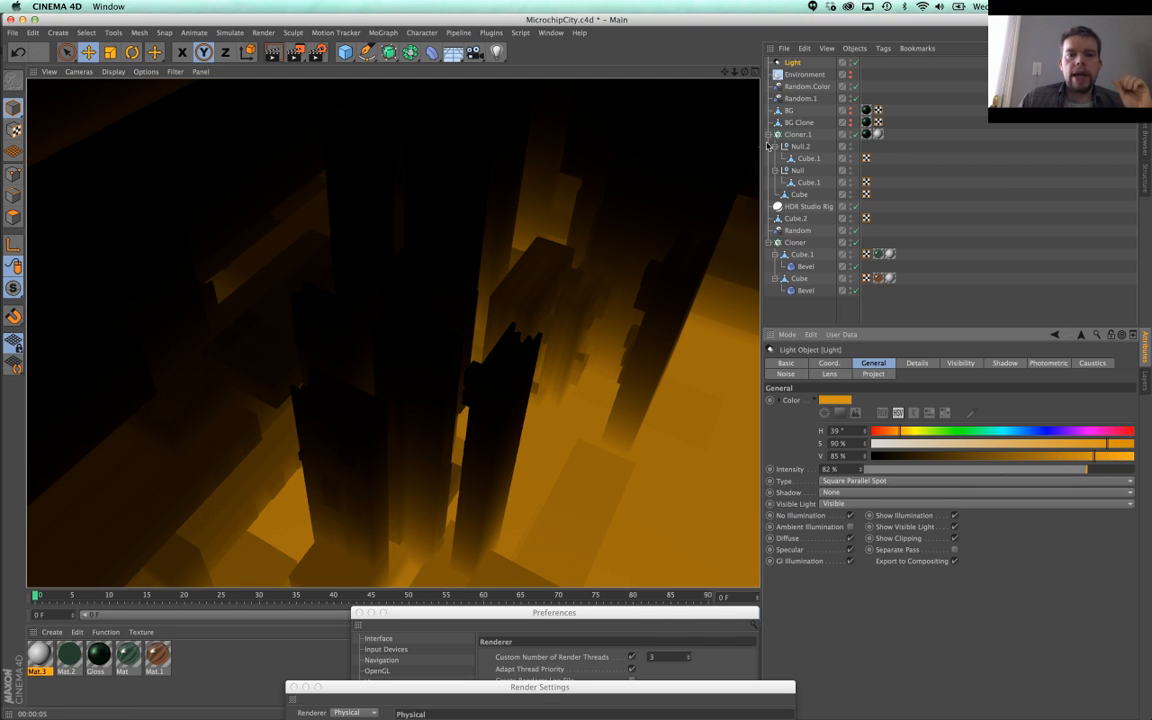
{"action": "mouse_move", "coordinate": [790, 62]}
{"action": "left_mouse_down", "text": "ctrl"}
{"action": "mouse_move", "coordinate": [800, 68]}
{"action": "mouse_move", "coordinate": [800, 58]}
{"action": "left_mouse_up", "text": "ctrl"}
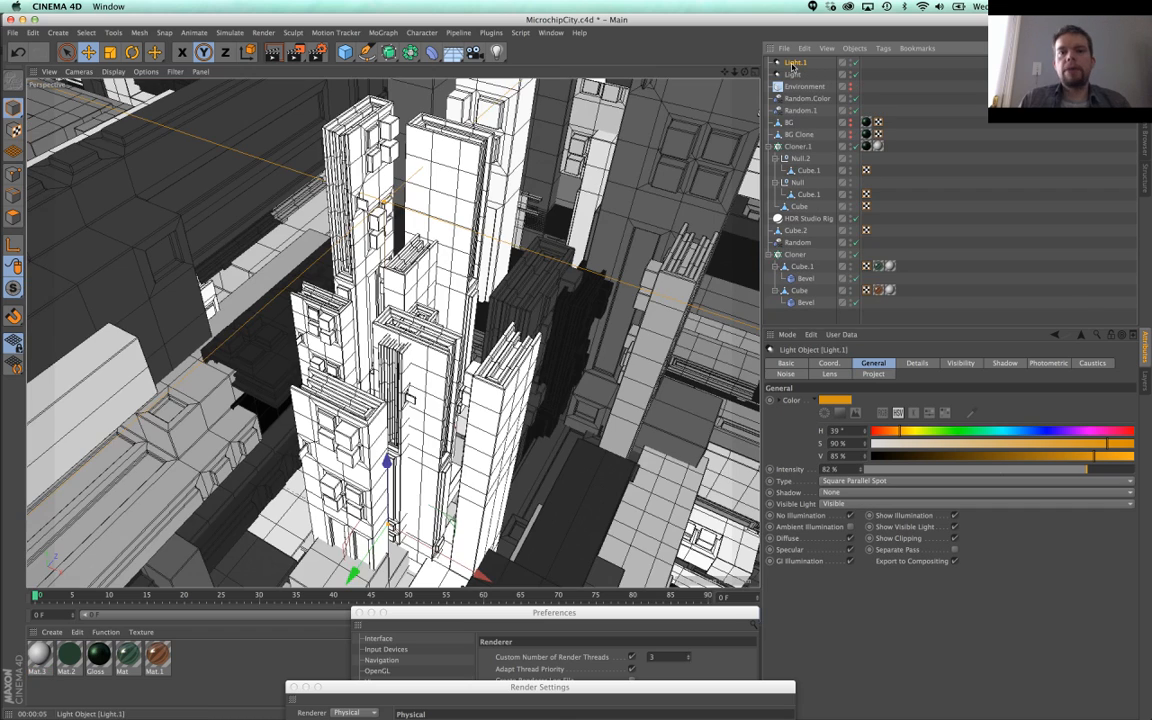
{"action": "left_click_drag", "start_coordinate": [1007, 443], "coordinate": [868, 443]}
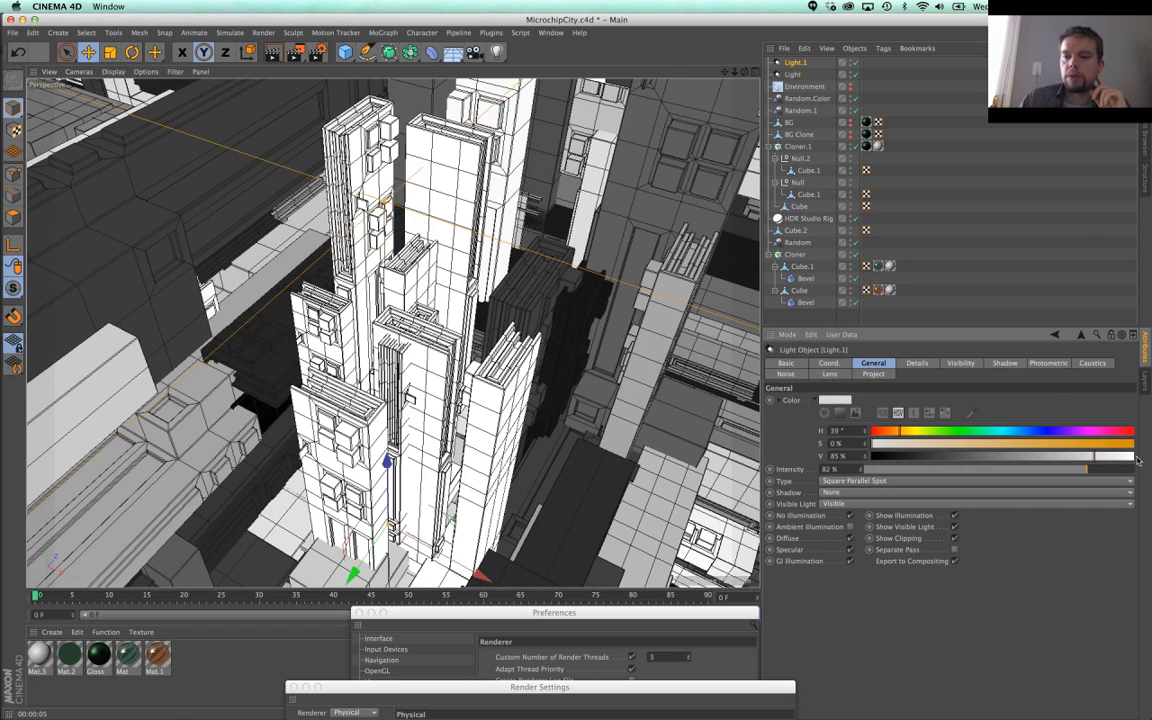
{"action": "left_click_drag", "start_coordinate": [1095, 456], "coordinate": [1150, 465]}
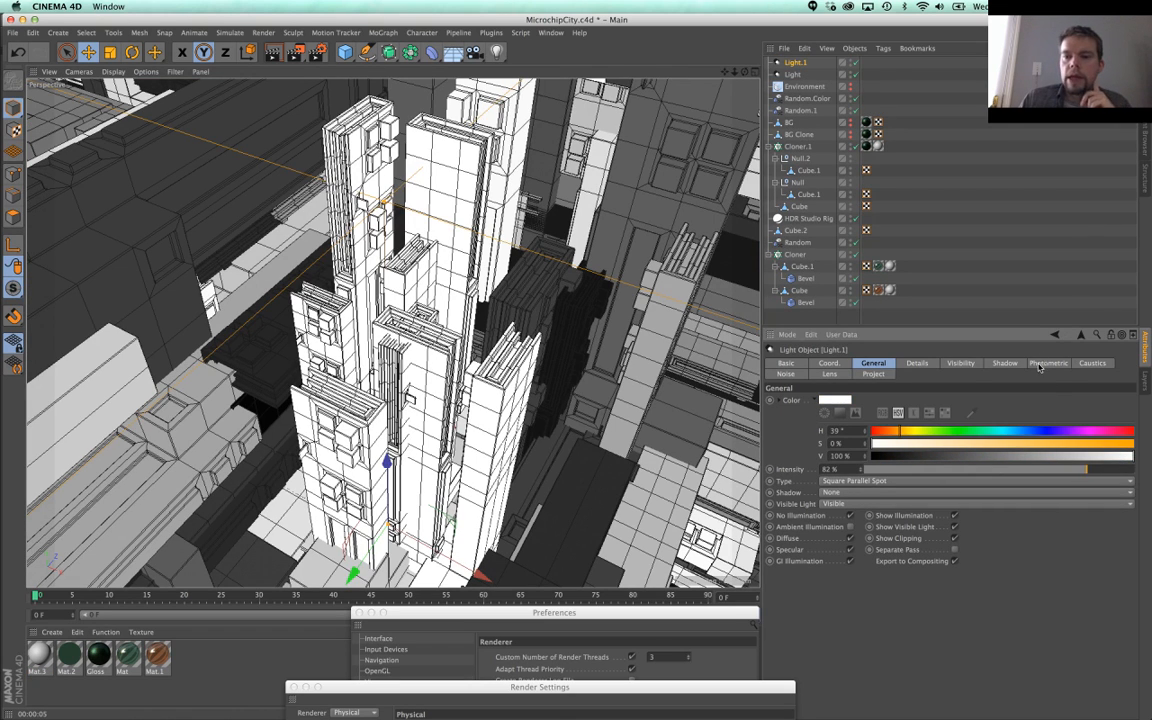
Step: Give the white light Visibility noise of type Wavy Turbulence with brightness -298% and contrast 634%
{"action": "left_click", "coordinate": [784, 374]}
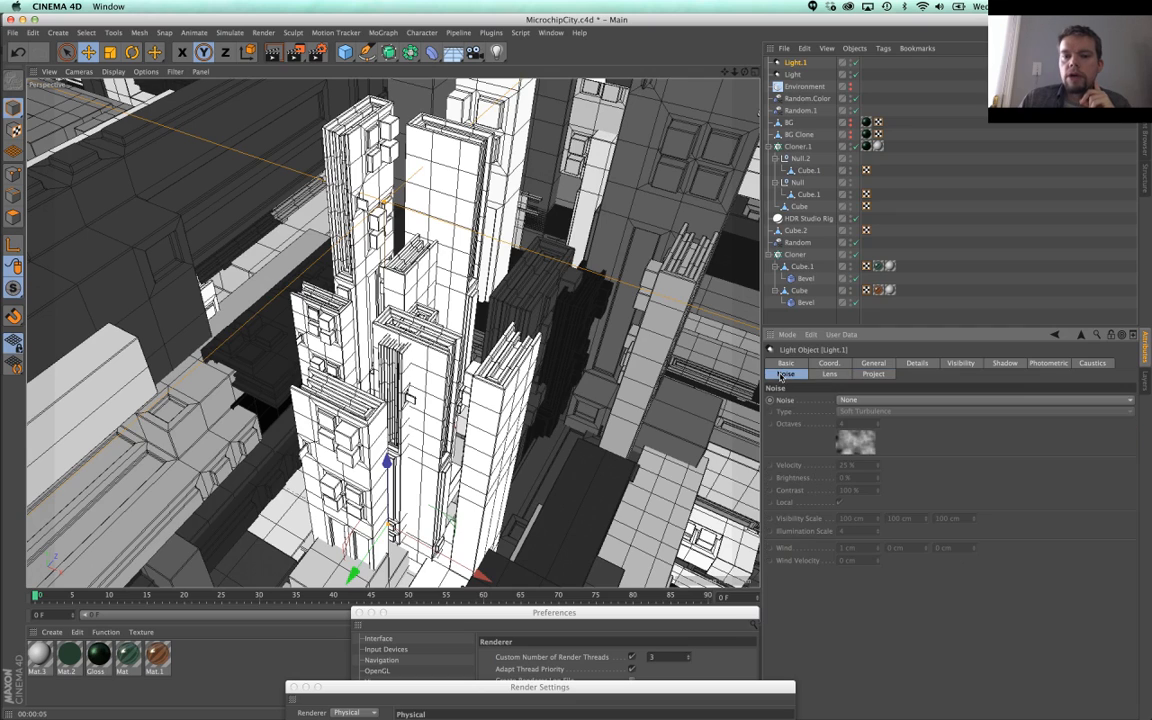
{"action": "left_click", "coordinate": [866, 401]}
{"action": "left_click", "coordinate": [869, 441]}
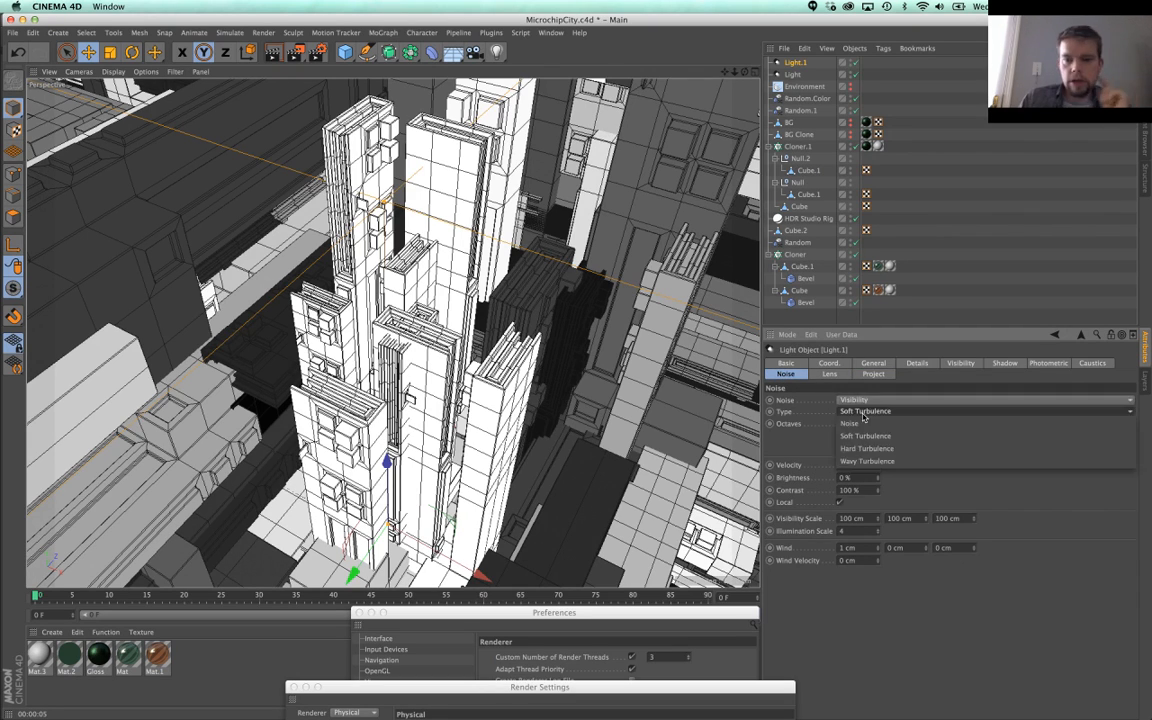
{"action": "left_click", "coordinate": [866, 411]}
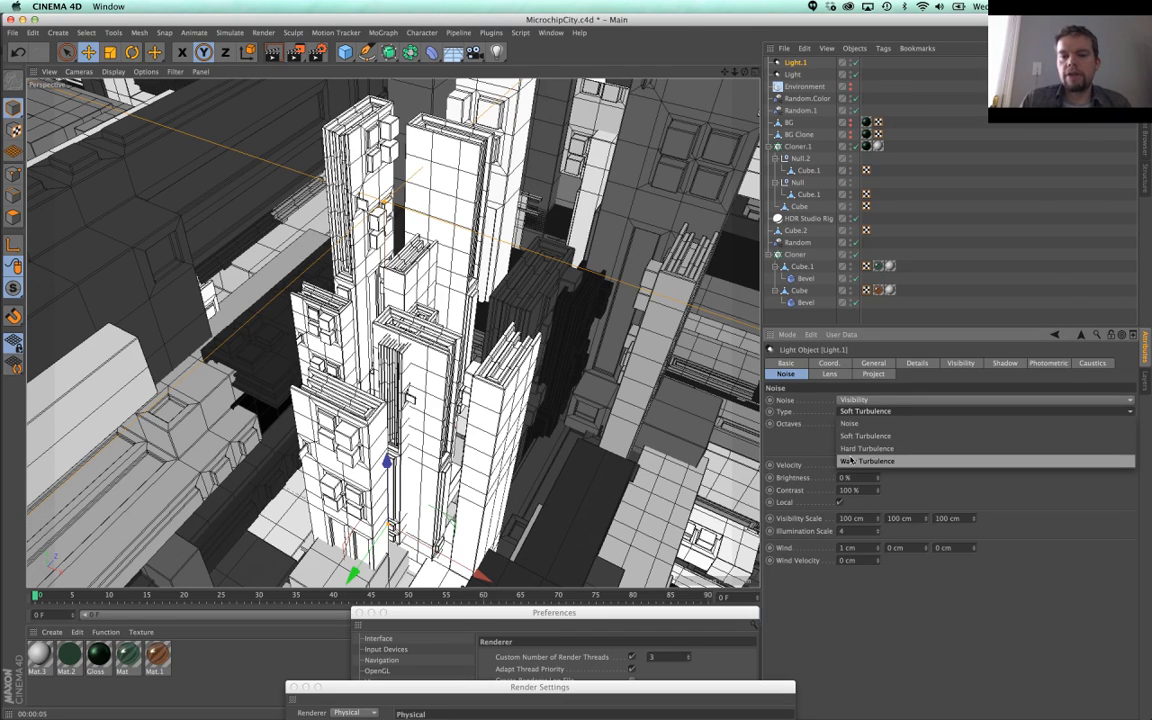
{"action": "left_click", "coordinate": [851, 461]}
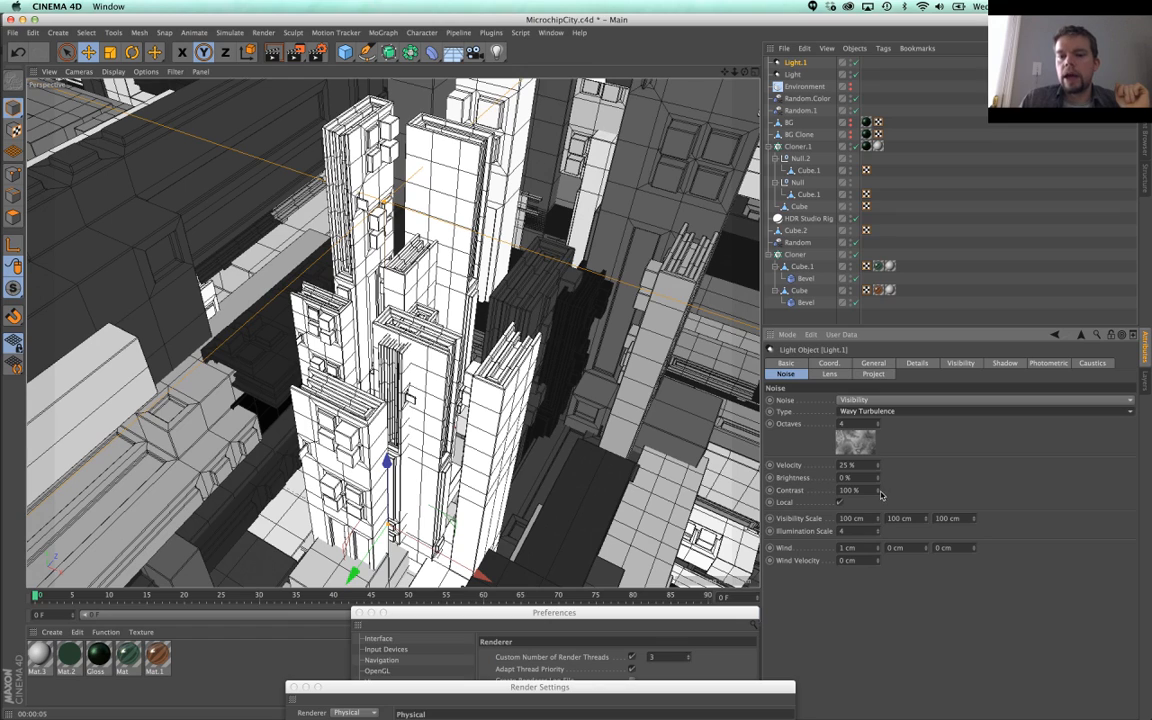
{"action": "mouse_move", "coordinate": [880, 494]}
{"action": "left_mouse_down"}
{"action": "mouse_move", "coordinate": [880, 450]}
{"action": "mouse_move", "coordinate": [877, 520]}
{"action": "mouse_move", "coordinate": [877, 472]}
{"action": "left_mouse_up"}
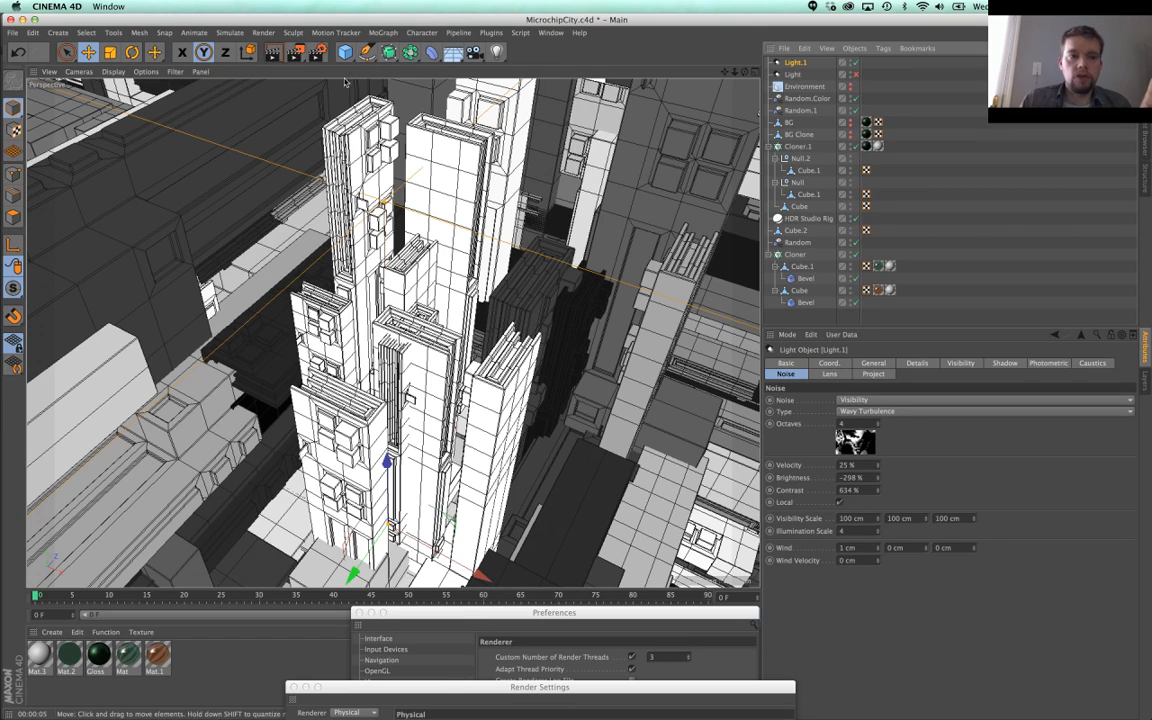
Step: Render the view with the orange light disabled, and set the white light's noise visibility scale to 1000 cm on all three axes
{"action": "left_click", "coordinate": [272, 53]}
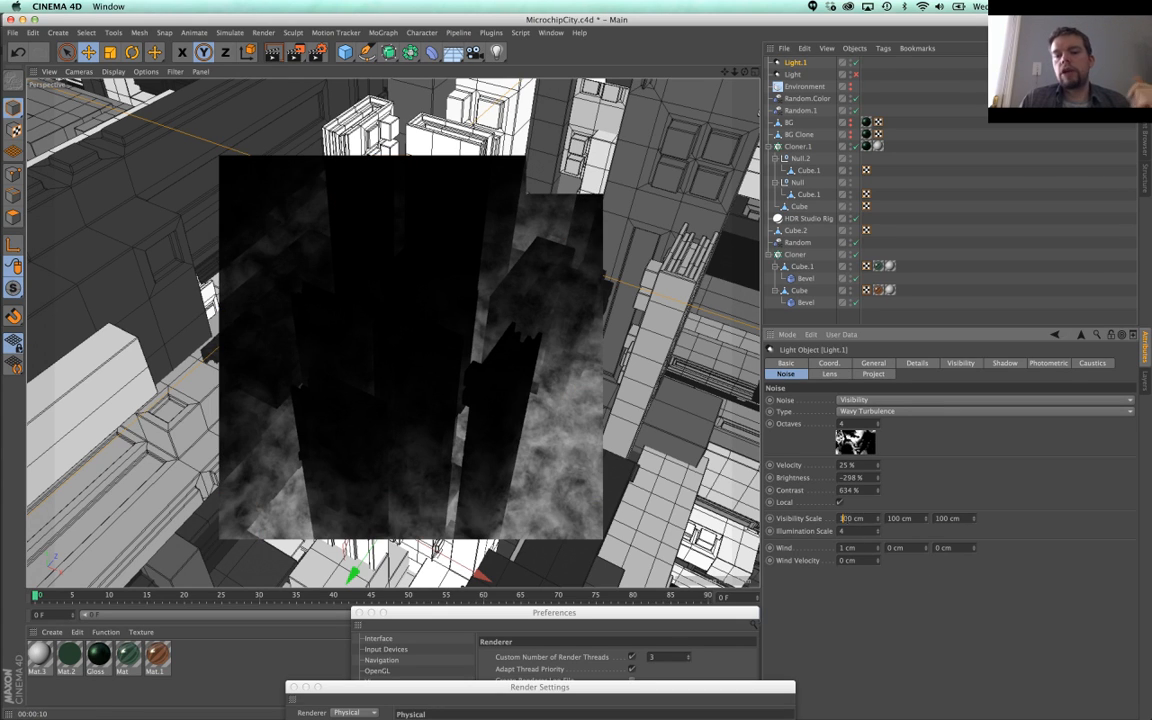
{"action": "left_click", "coordinate": [848, 519]}
{"action": "type", "text": "0"}
{"action": "left_click", "coordinate": [894, 519]}
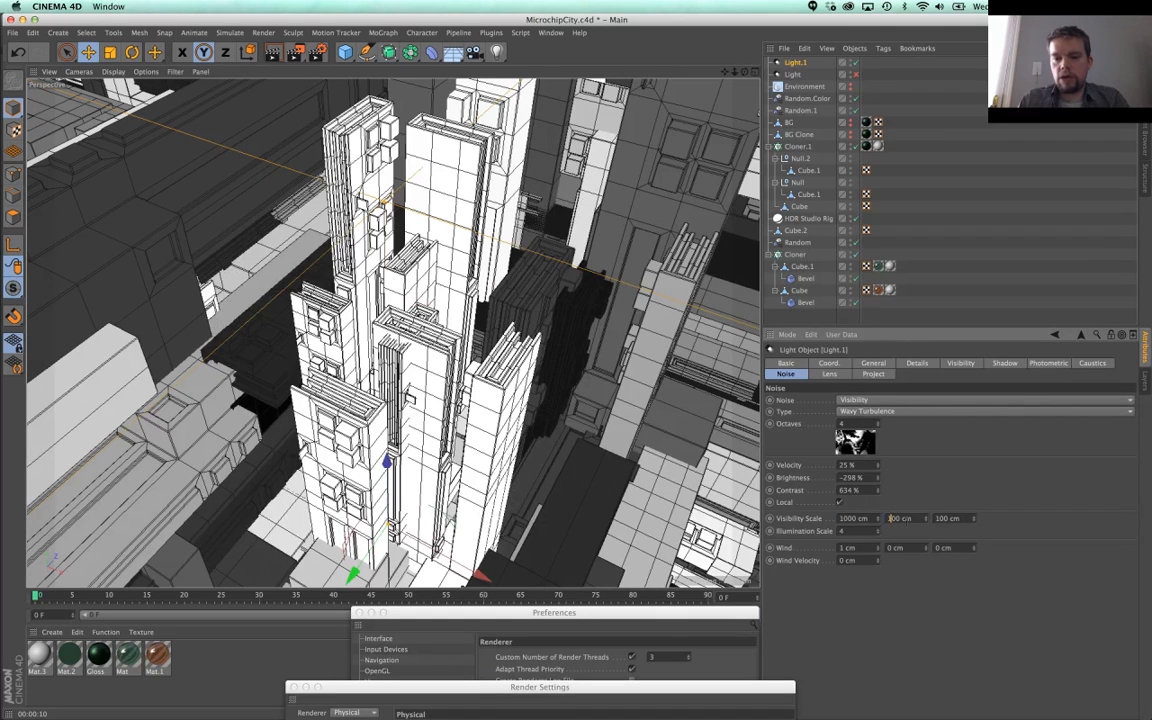
{"action": "type", "text": "0"}
{"action": "left_click", "coordinate": [942, 519]}
{"action": "type", "text": "0"}
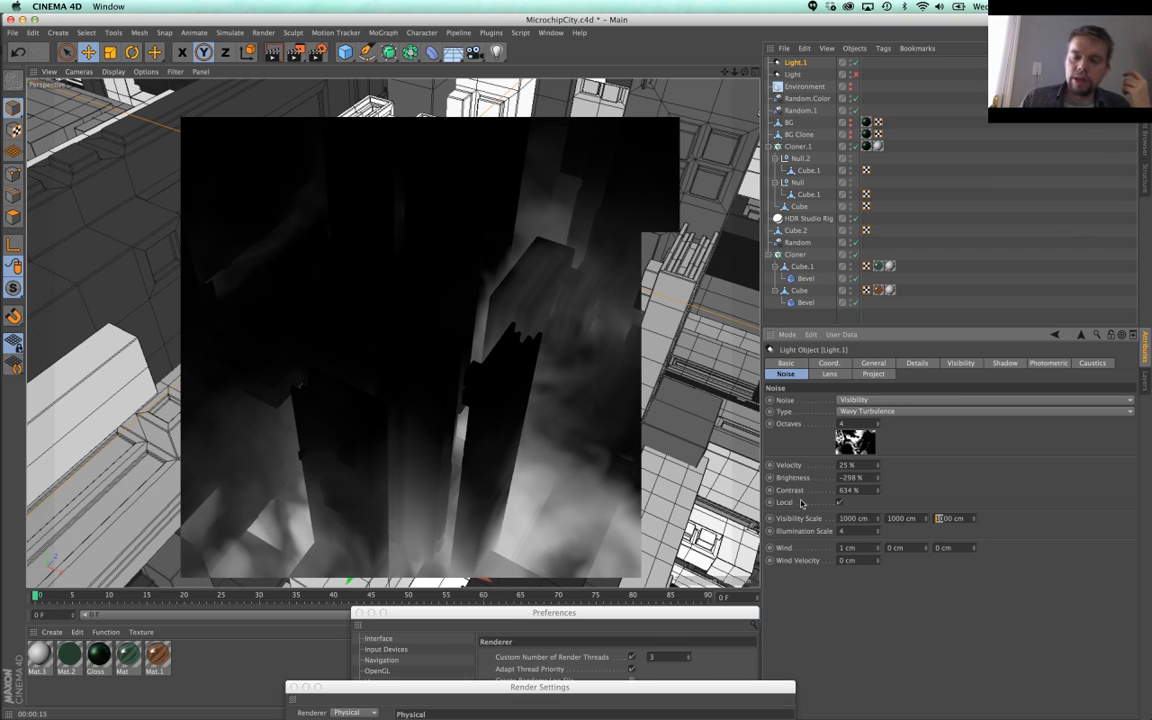
Step: Turn off Local for the noise, set its visibility scale to 500, 10000 and 500 cm, and render the view
{"action": "left_click", "coordinate": [839, 503]}
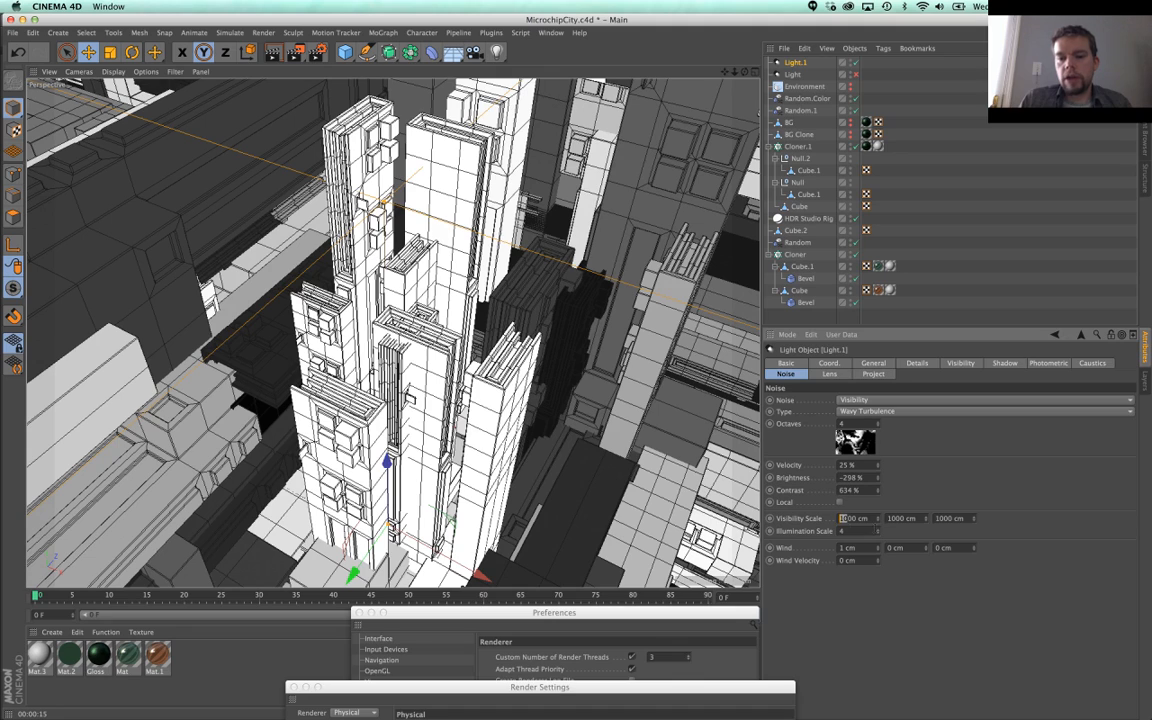
{"action": "type", "text": "500"}
{"action": "key", "text": "Return"}
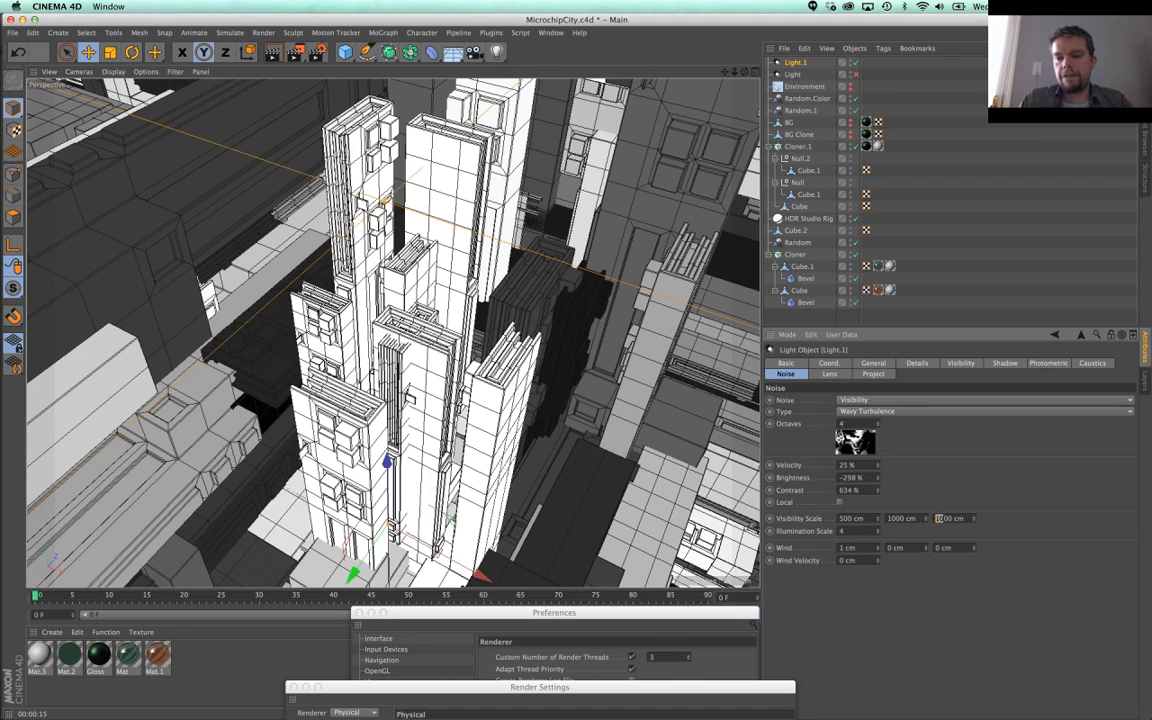
{"action": "type", "text": "500"}
{"action": "key", "text": "Return"}
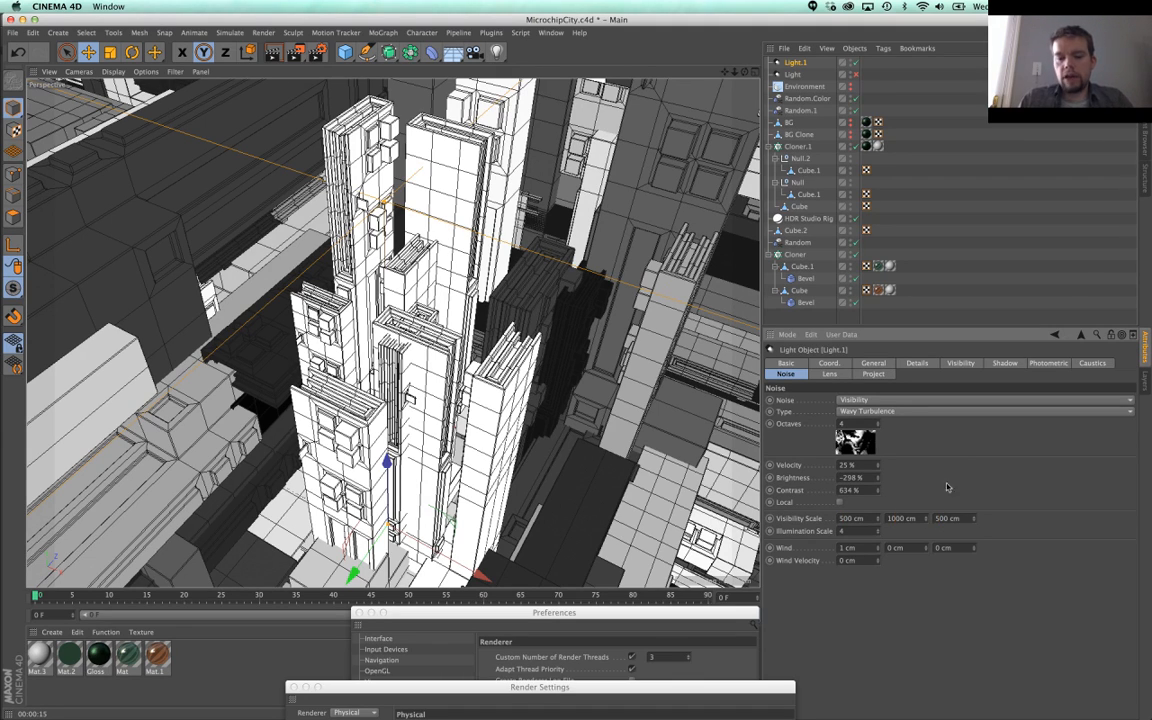
{"action": "type", "text": "0"}
{"action": "key", "text": "Return"}
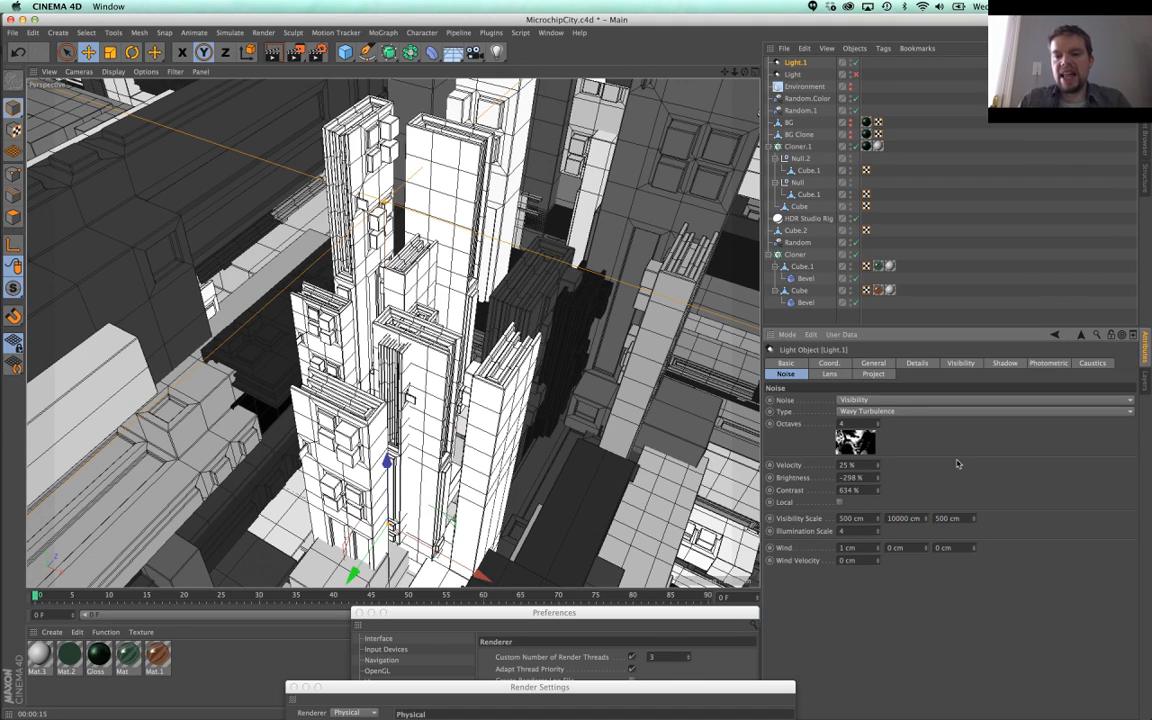
{"action": "left_click", "coordinate": [268, 59]}
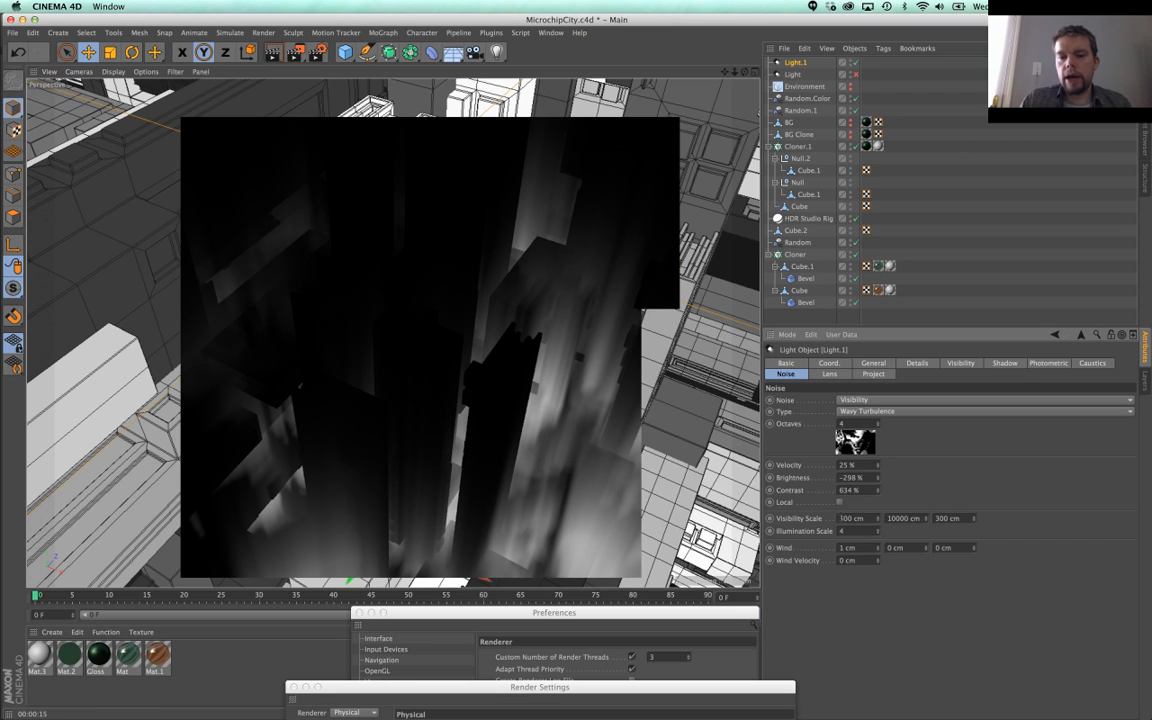
Step: Set the first and third noise visibility scale values to 300 cm, render the view, and check the Twitch chat in Chrome meanwhile
{"action": "left_click", "coordinate": [925, 484]}
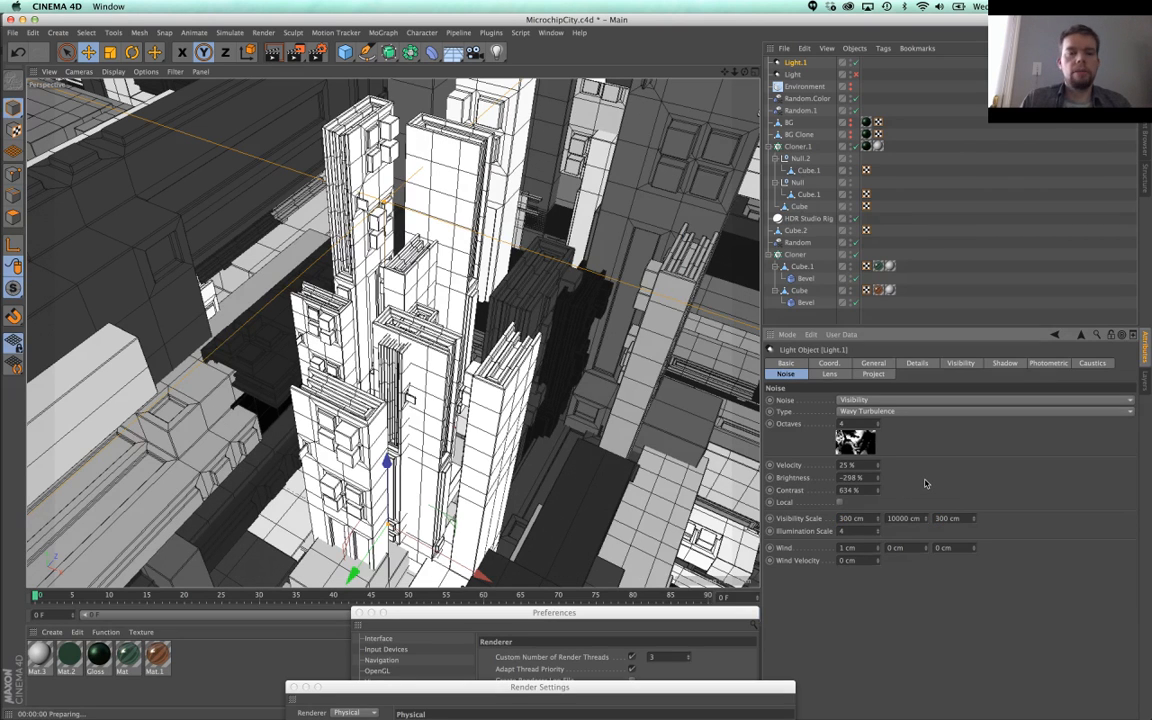
{"action": "key", "text": "super+Tab"}
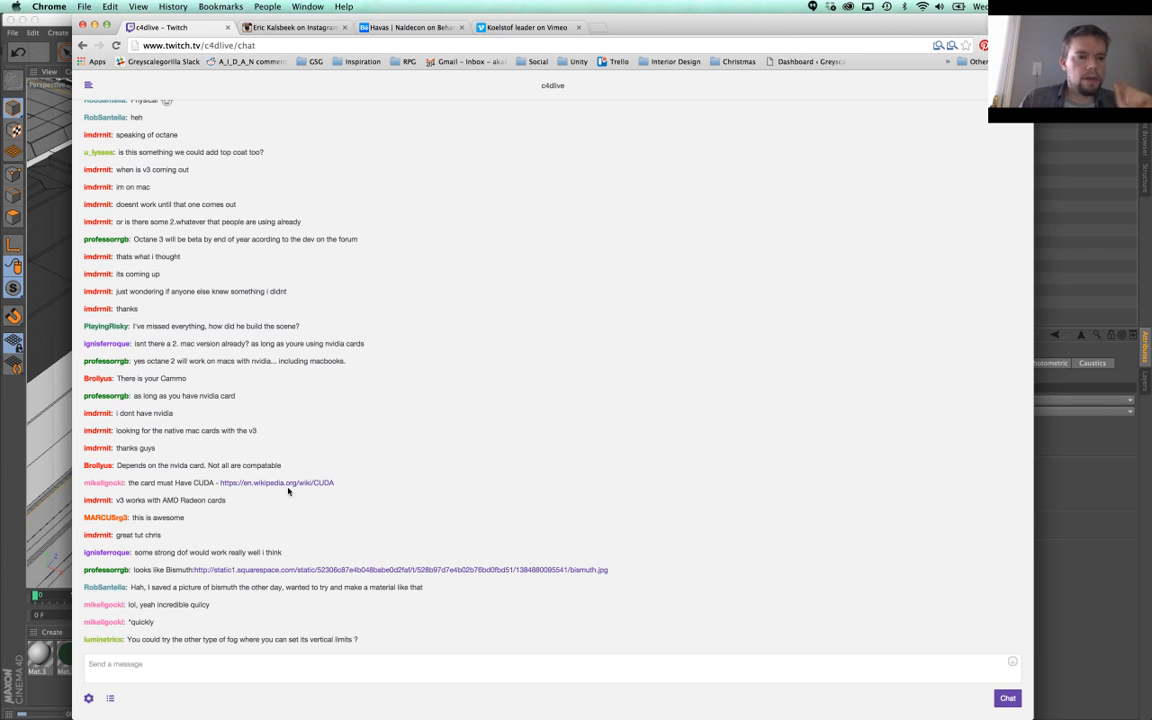
{"action": "key", "text": "super+Tab"}
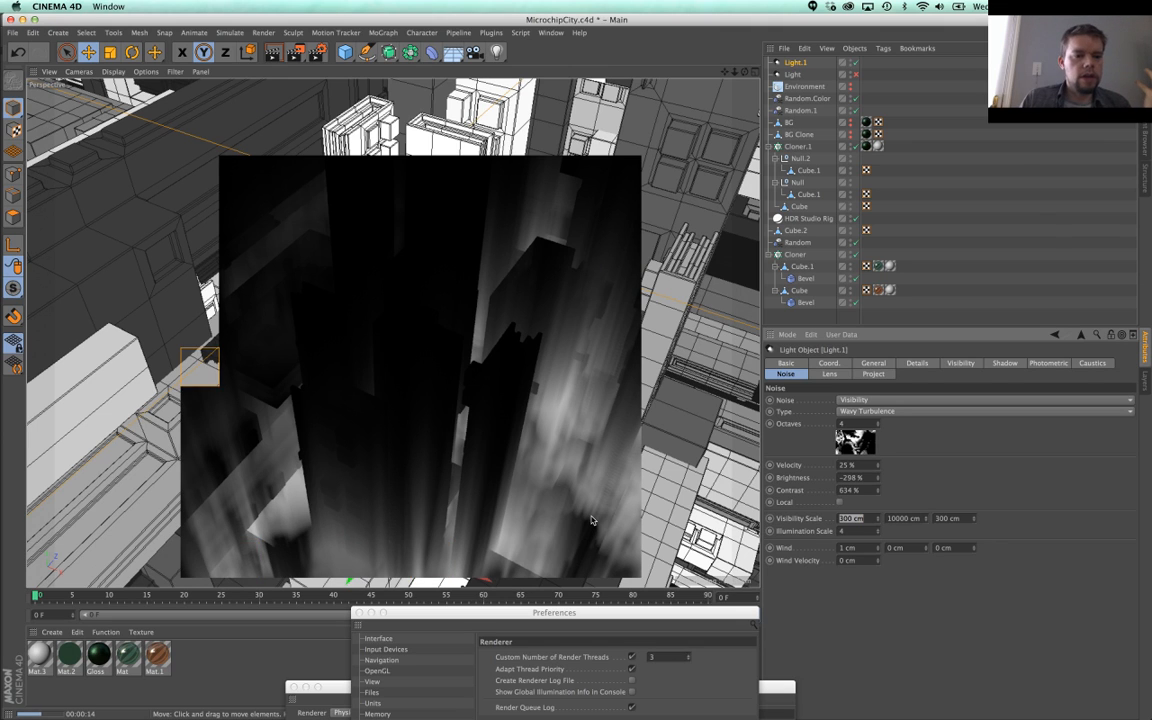
{"action": "left_click", "coordinate": [855, 75]}
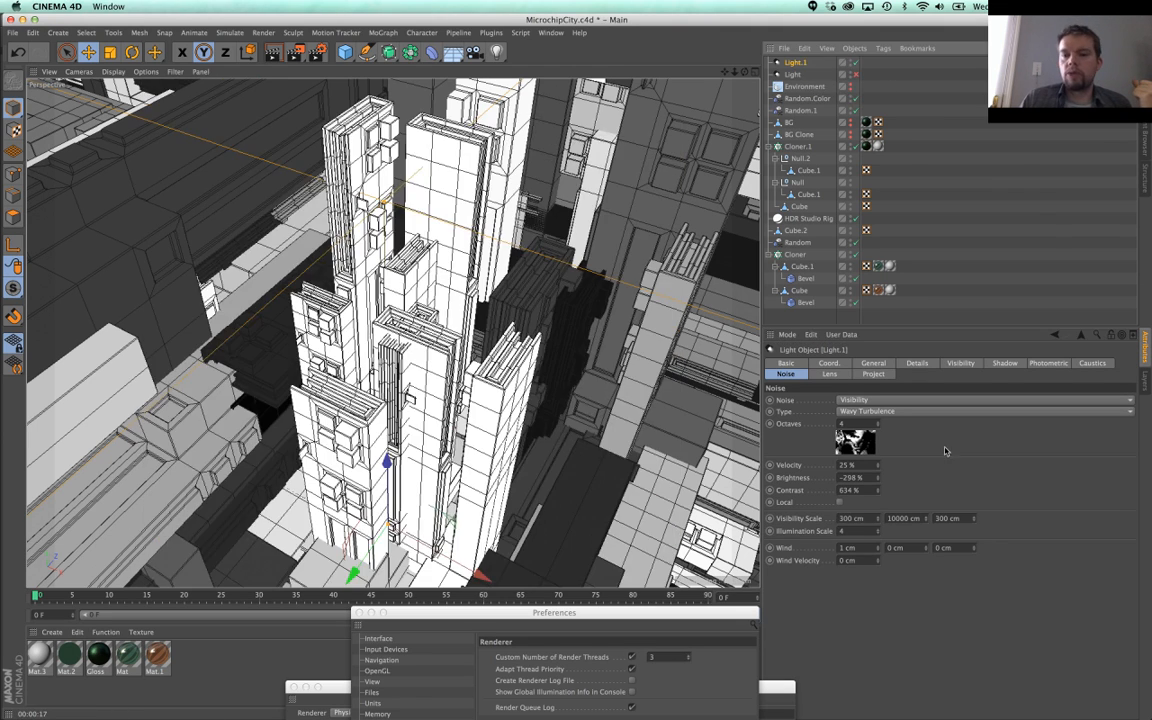
Step: Increase the white light's visibility outer distance to about 3175 cm and render the view
{"action": "left_click", "coordinate": [958, 363]}
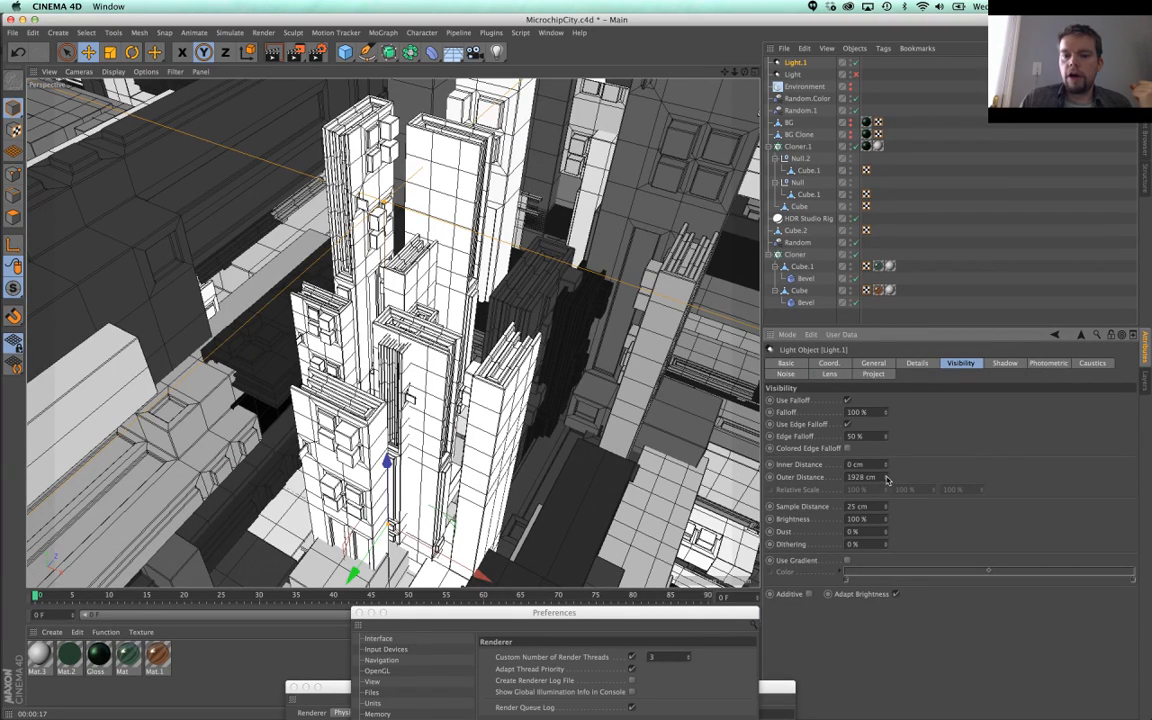
{"action": "left_click_drag", "start_coordinate": [886, 479], "coordinate": [886, 465]}
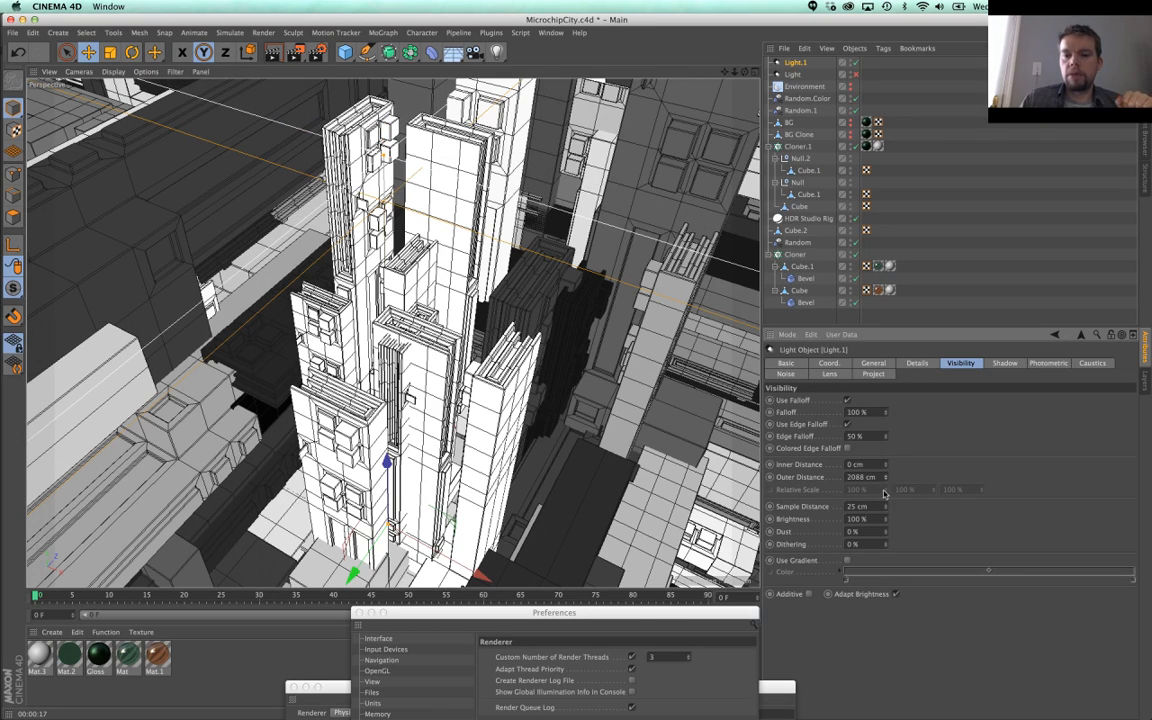
{"action": "mouse_move", "coordinate": [886, 479]}
{"action": "left_mouse_down"}
{"action": "mouse_move", "coordinate": [886, 462]}
{"action": "mouse_move", "coordinate": [886, 479]}
{"action": "left_mouse_up"}
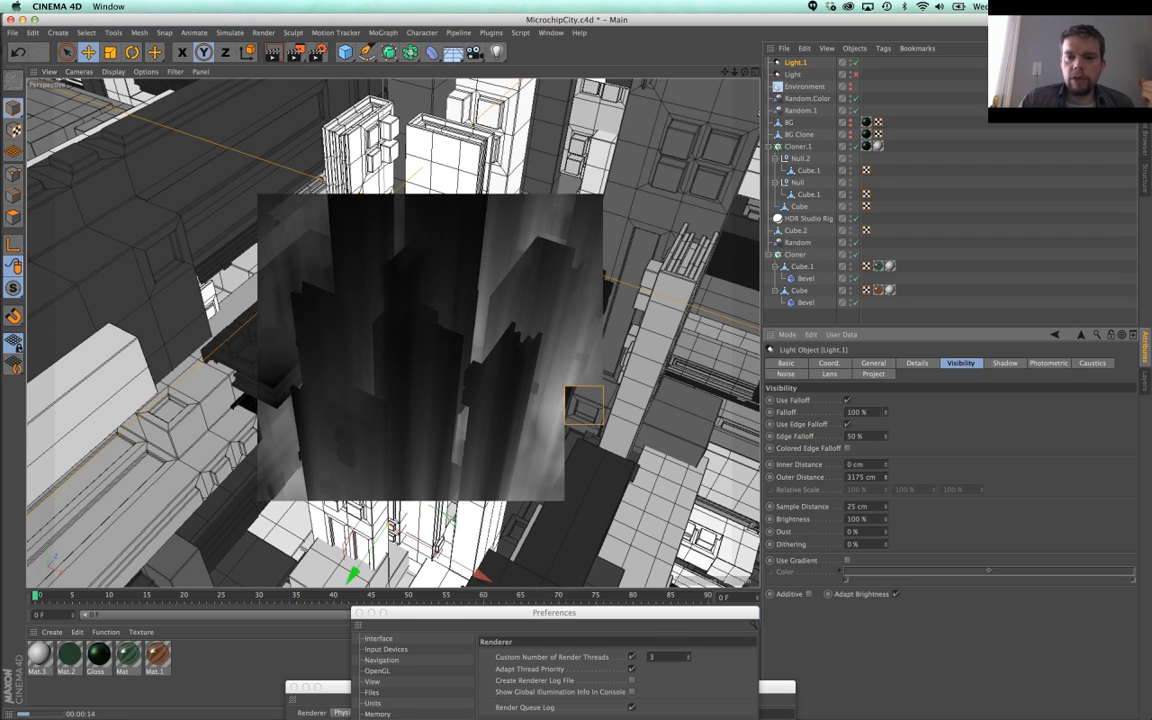
Step: Set the white light's visibility falloff to 0%, disable Use Edge Falloff on both lights, and render the view
{"action": "left_click_drag", "start_coordinate": [887, 413], "coordinate": [887, 513]}
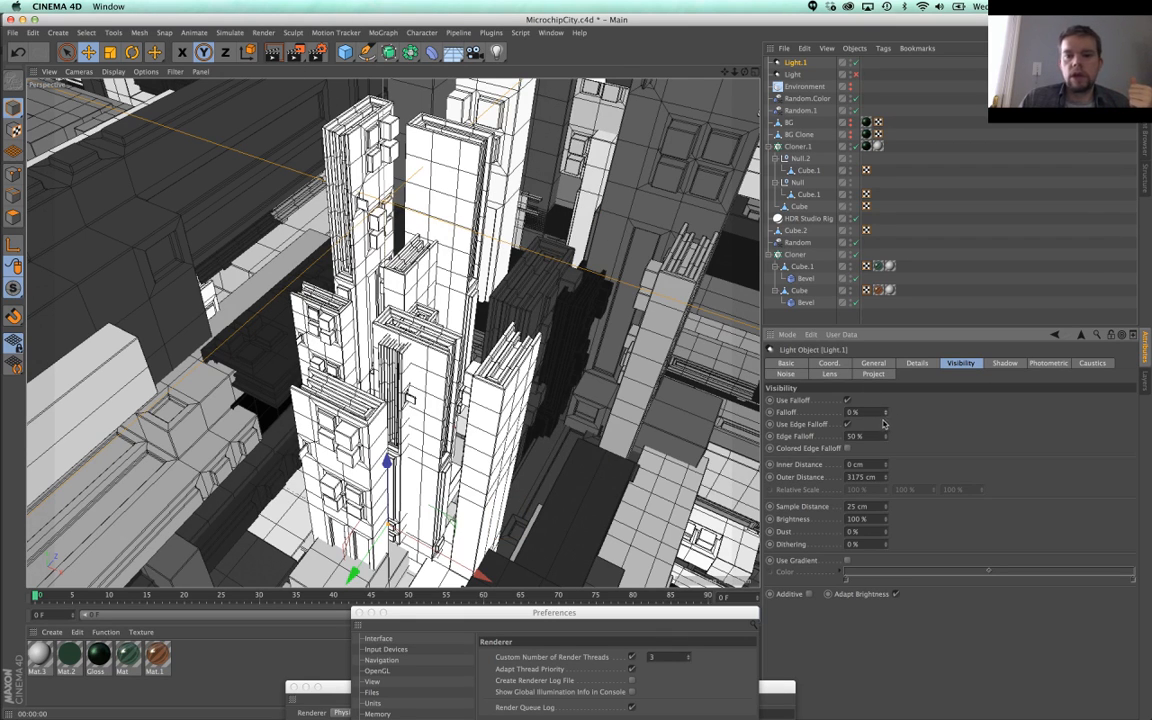
{"action": "left_click", "coordinate": [847, 424]}
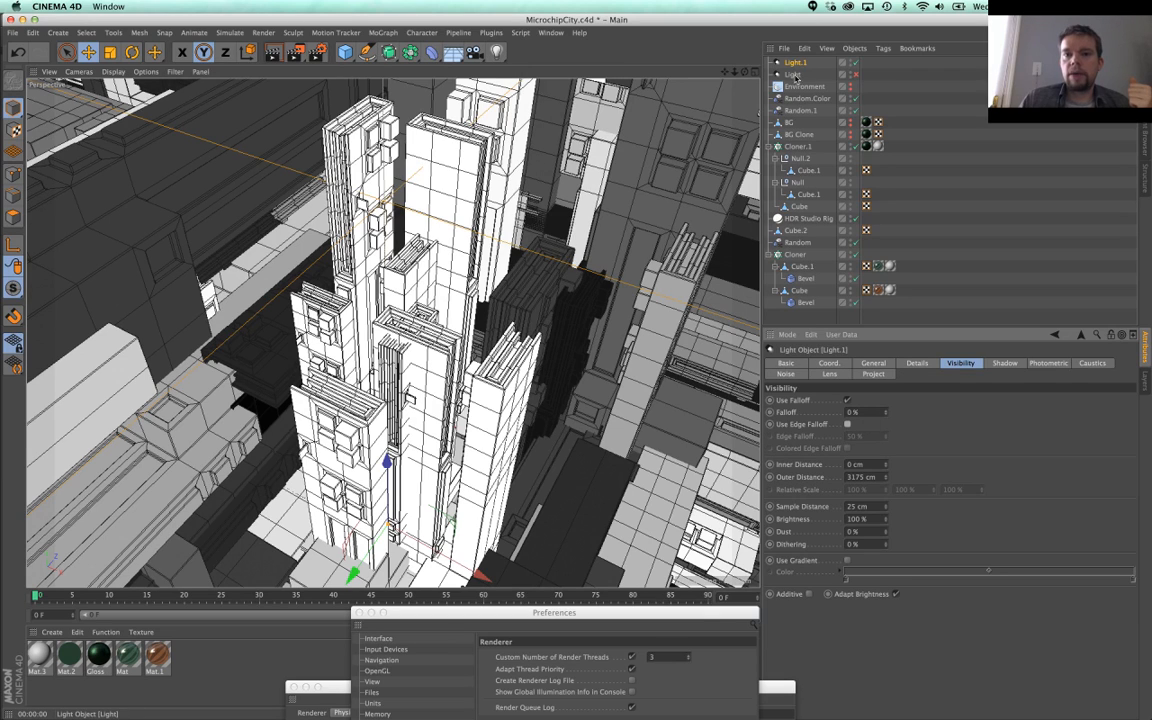
{"action": "left_click", "coordinate": [793, 74]}
{"action": "left_click", "coordinate": [847, 424]}
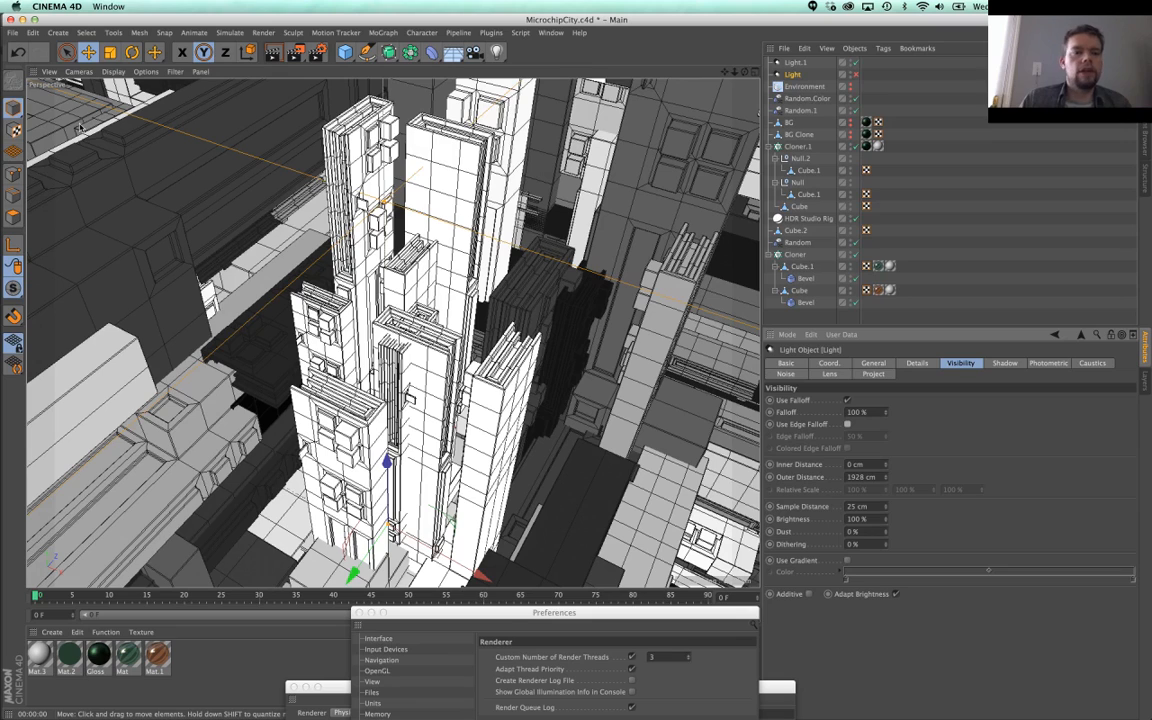
{"action": "left_click", "coordinate": [272, 54]}
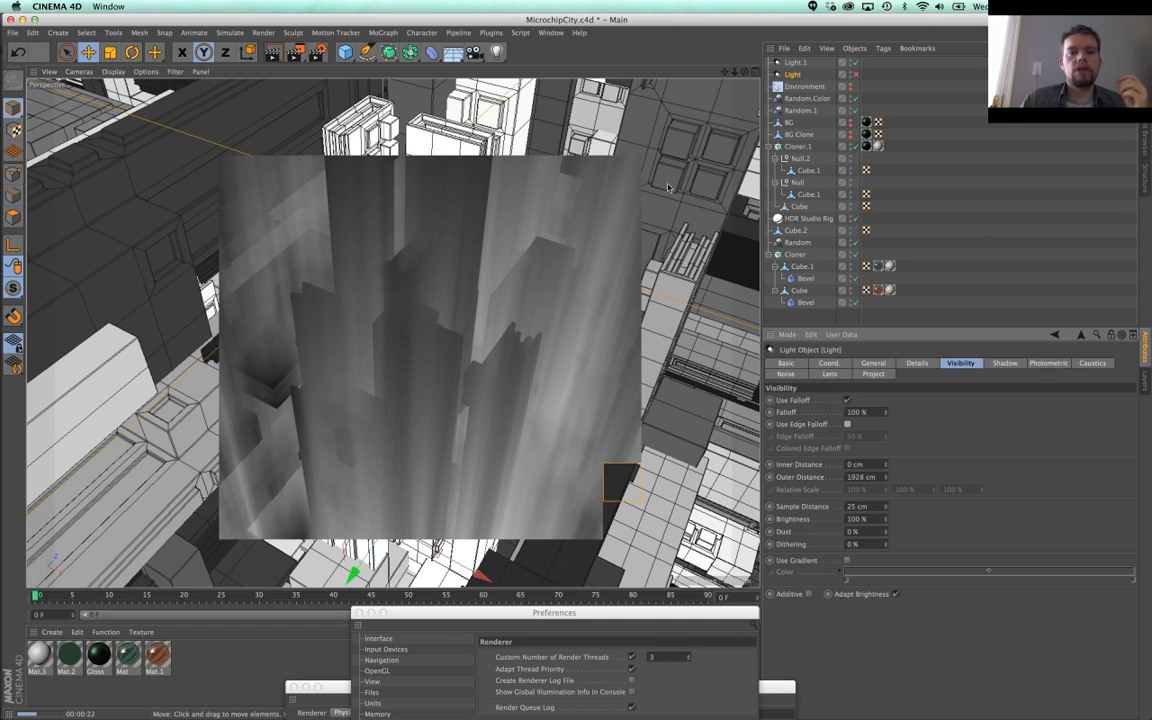
Step: Reduce the white light's visibility outer distance to about 1924 cm and render a tall narrow region beside the central towers
{"action": "left_click", "coordinate": [796, 63]}
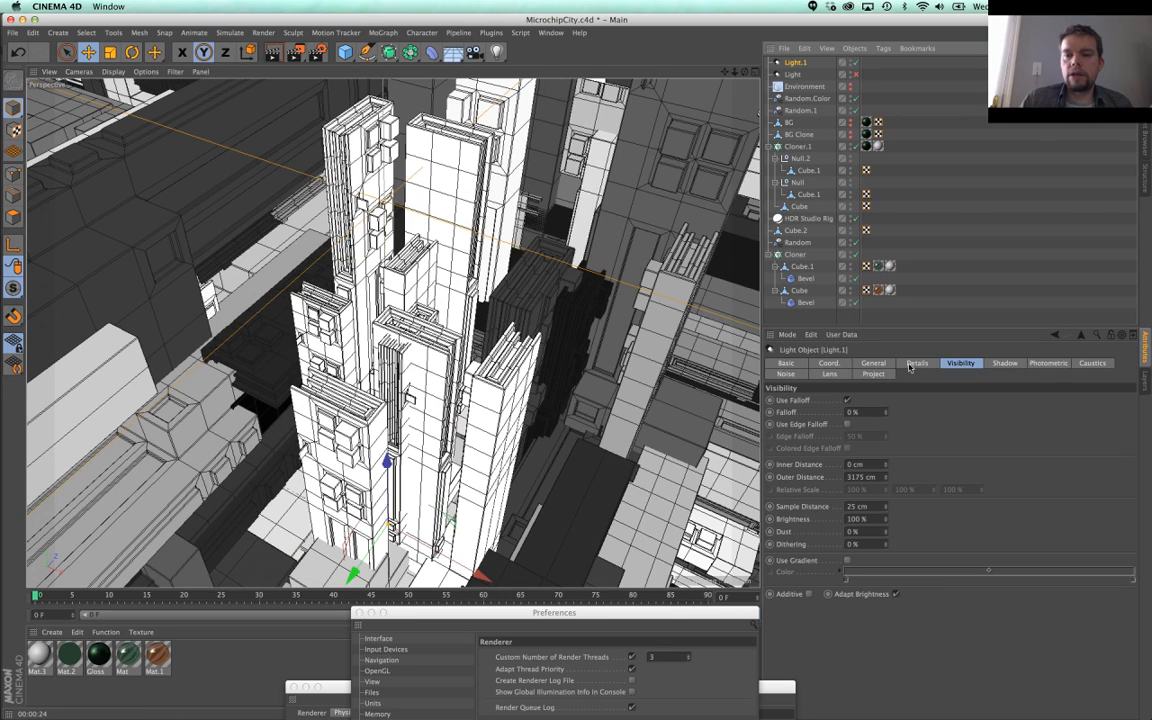
{"action": "left_click_drag", "start_coordinate": [884, 481], "coordinate": [884, 494]}
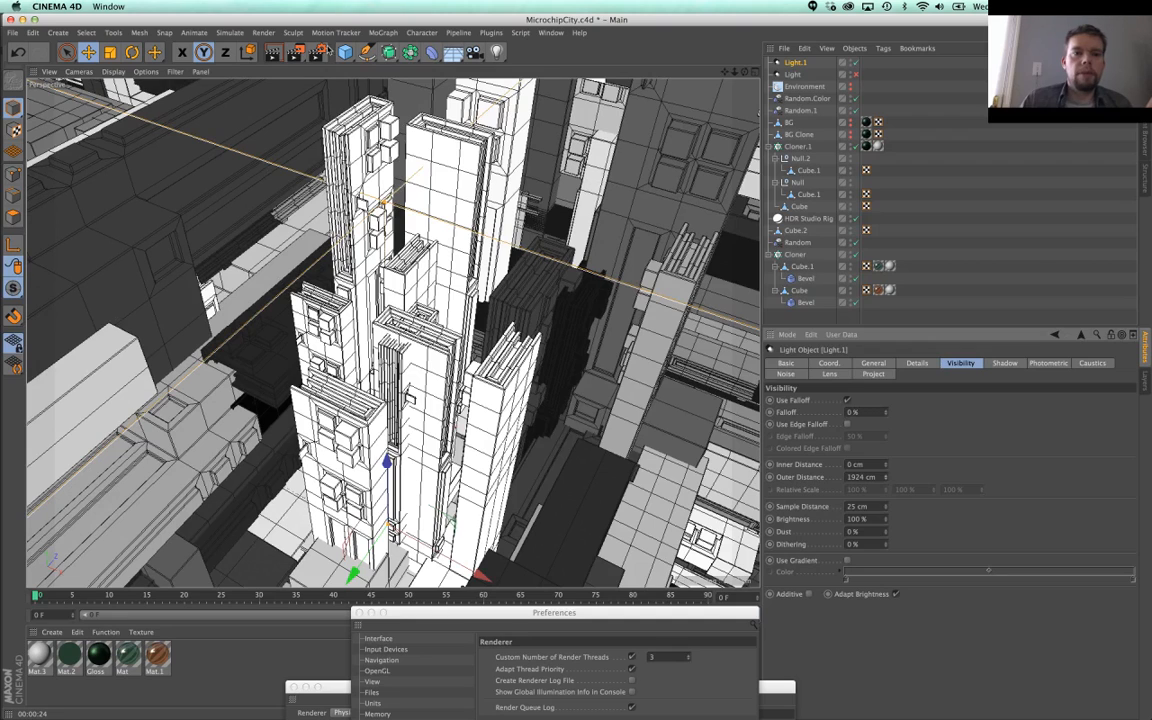
{"action": "left_click_drag", "start_coordinate": [297, 53], "coordinate": [335, 69]}
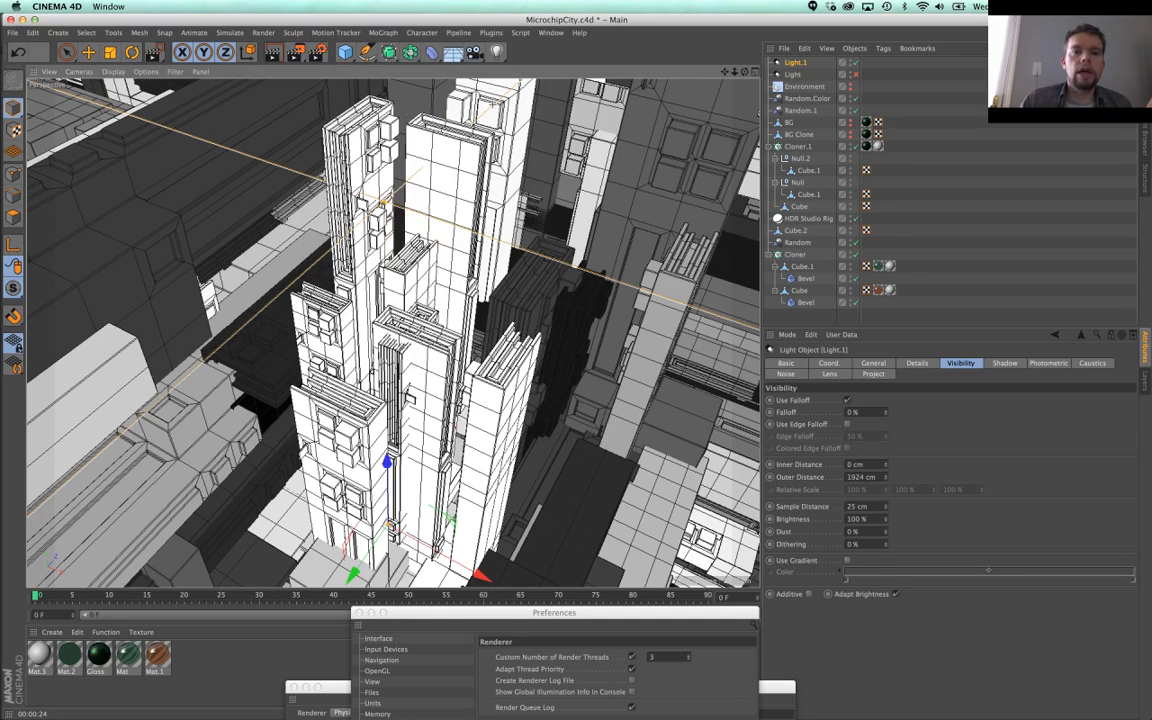
{"action": "left_click_drag", "start_coordinate": [490, 85], "coordinate": [593, 709]}
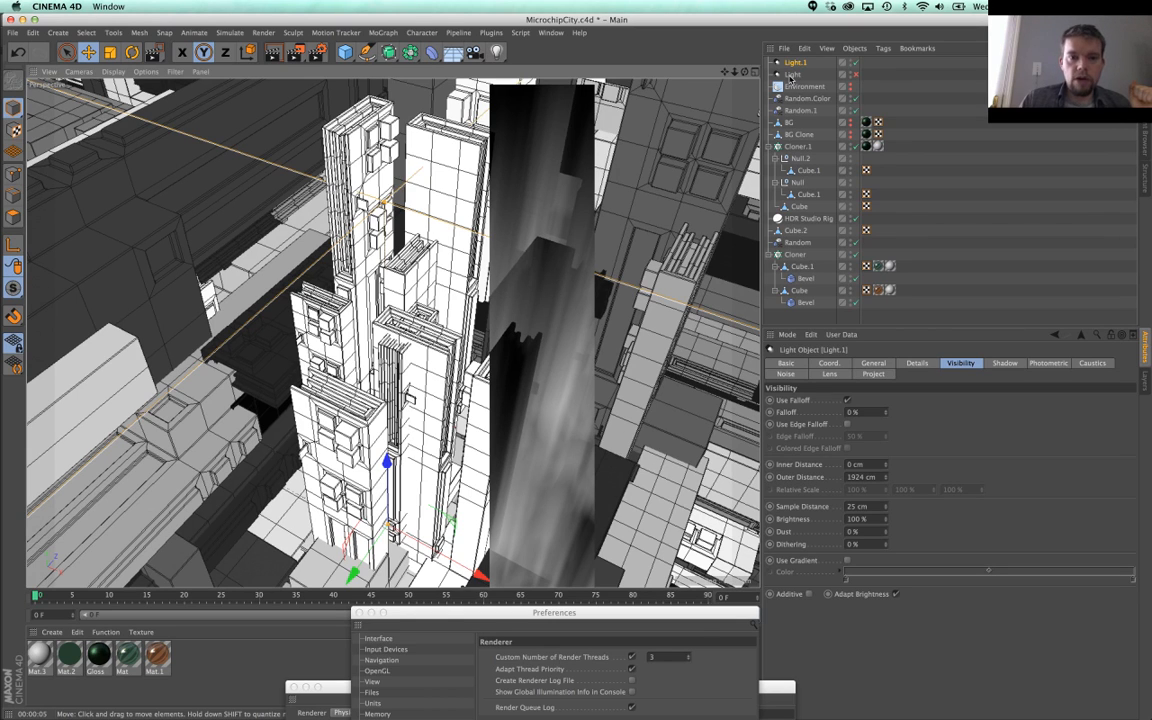
Step: Re-enable the orange light, render a tall region beside the central towers with both lights, and reselect the white light
{"action": "left_click", "coordinate": [856, 75]}
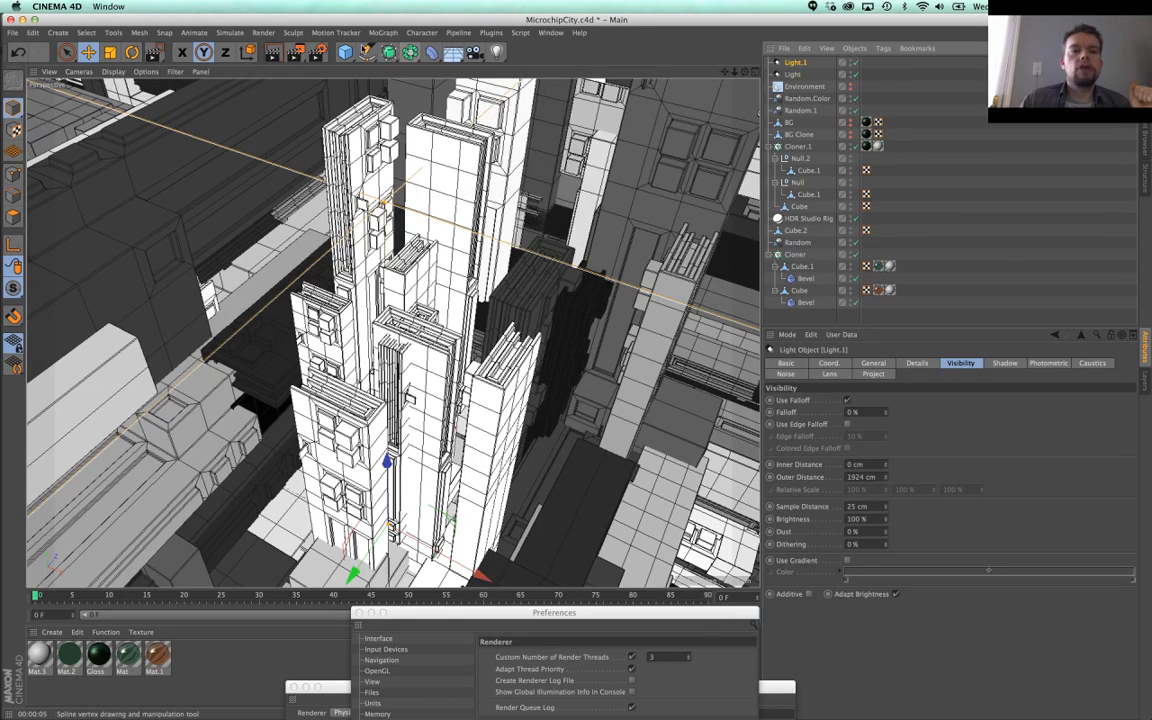
{"action": "left_click", "coordinate": [318, 52]}
{"action": "left_click_drag", "start_coordinate": [515, 90], "coordinate": [641, 718]}
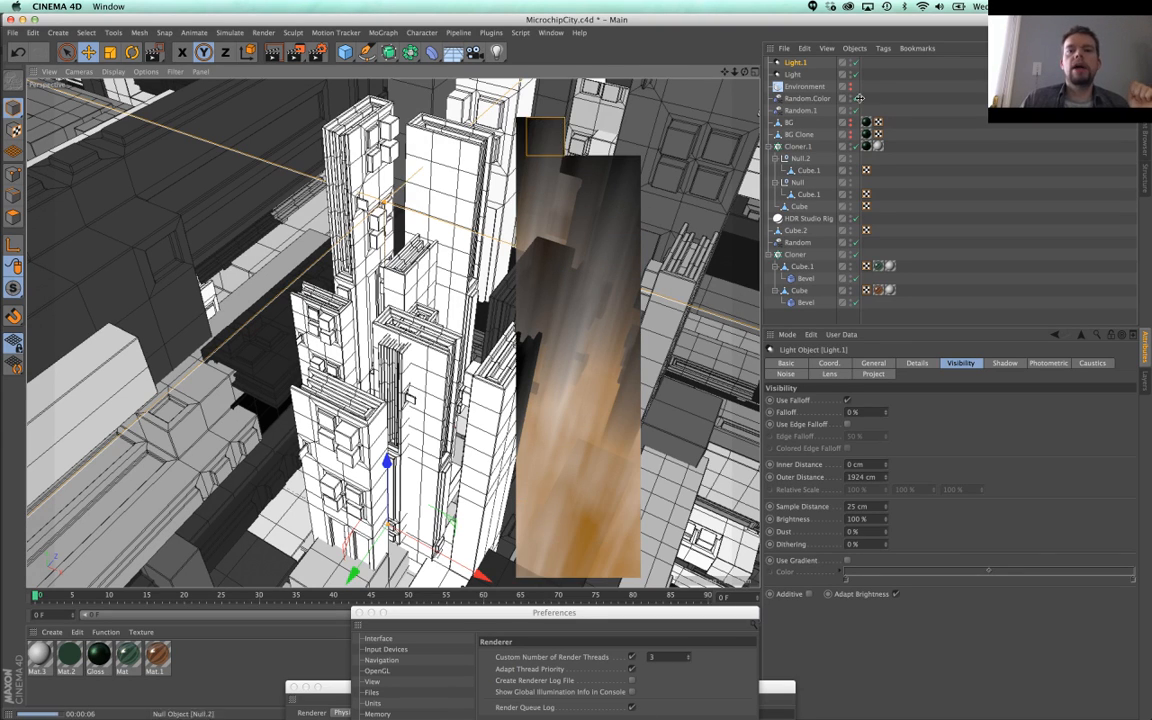
{"action": "left_click", "coordinate": [798, 64]}
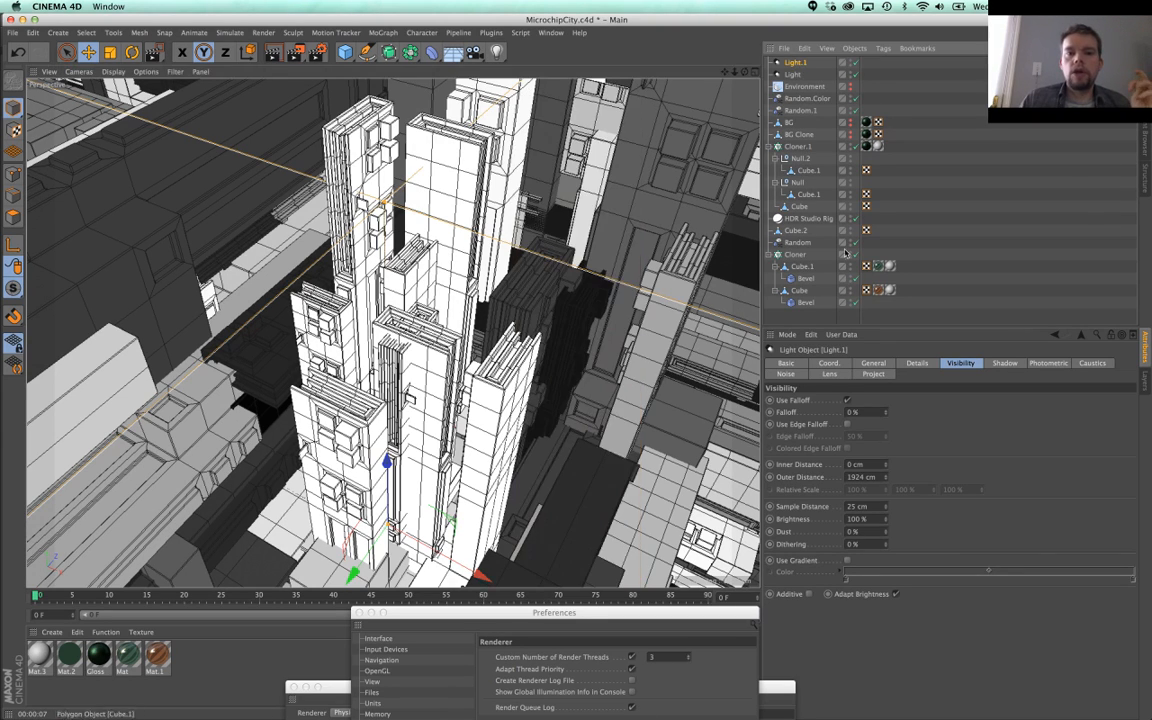
Step: Colour the white light saturated yellow (hue 58°, saturation 78%), raise its intensity to 179%, and render a tall region beside the central towers
{"action": "left_click", "coordinate": [875, 363]}
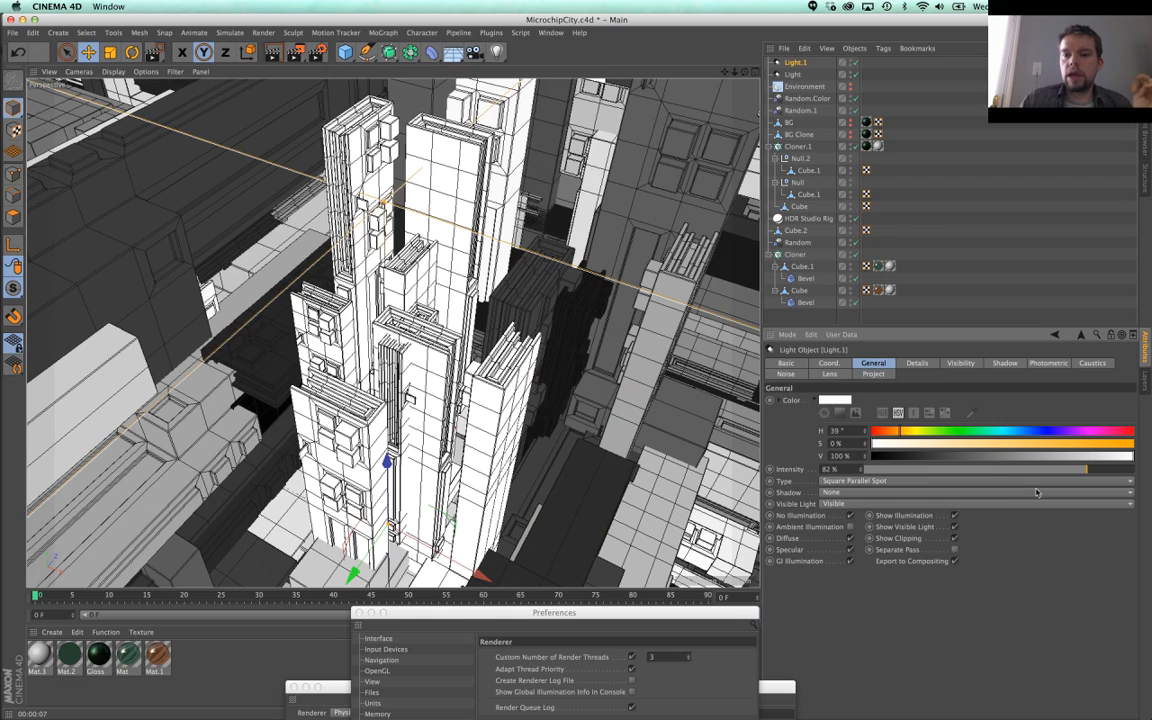
{"action": "left_click", "coordinate": [912, 433]}
{"action": "left_click", "coordinate": [1100, 444]}
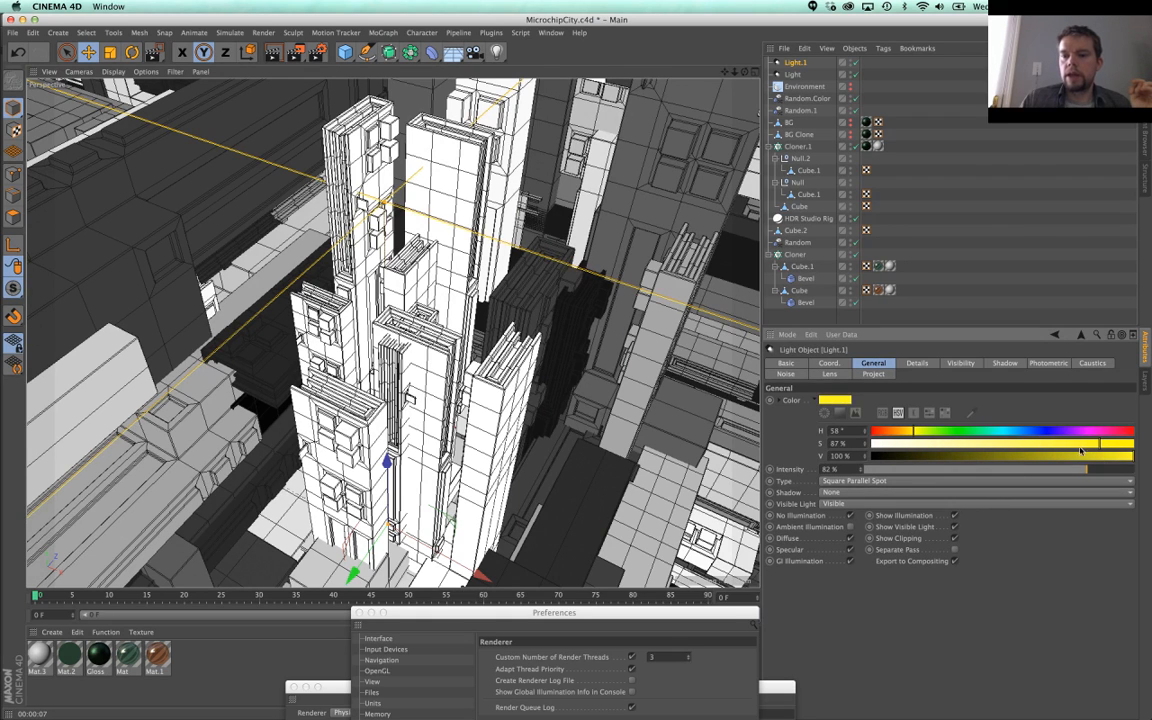
{"action": "left_click", "coordinate": [1078, 445]}
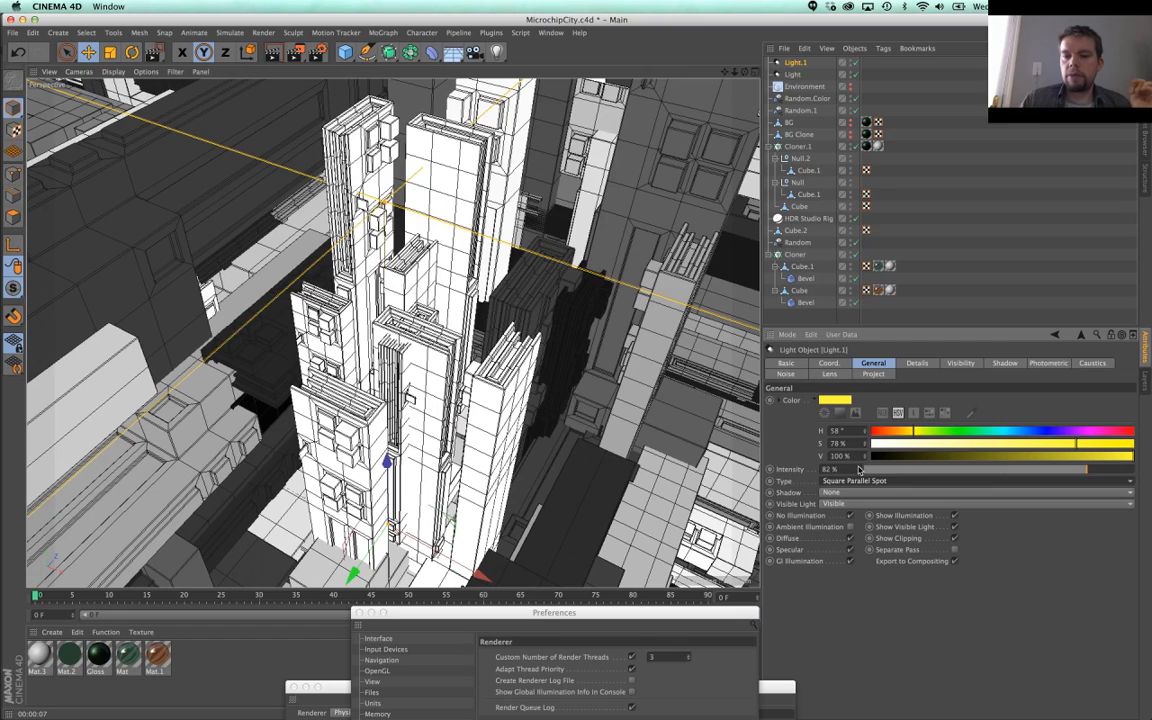
{"action": "left_click_drag", "start_coordinate": [858, 470], "coordinate": [1132, 470]}
{"action": "left_click", "coordinate": [318, 52]}
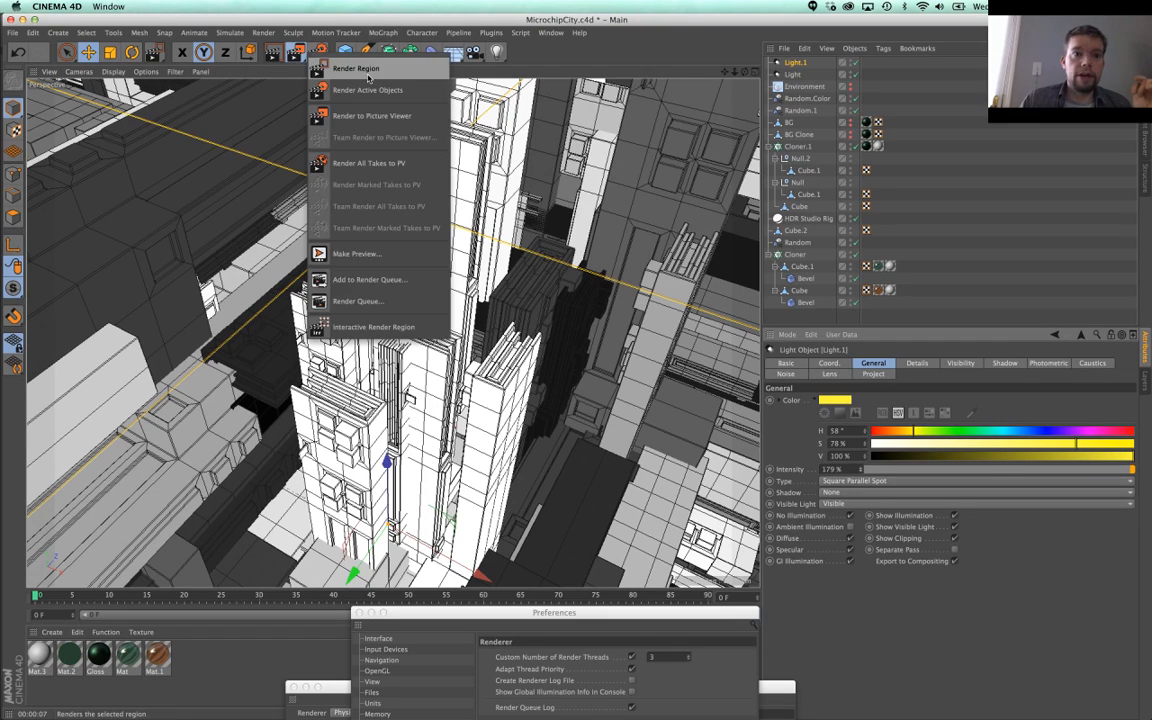
{"action": "left_click", "coordinate": [368, 76]}
{"action": "left_click_drag", "start_coordinate": [568, 152], "coordinate": [686, 715]}
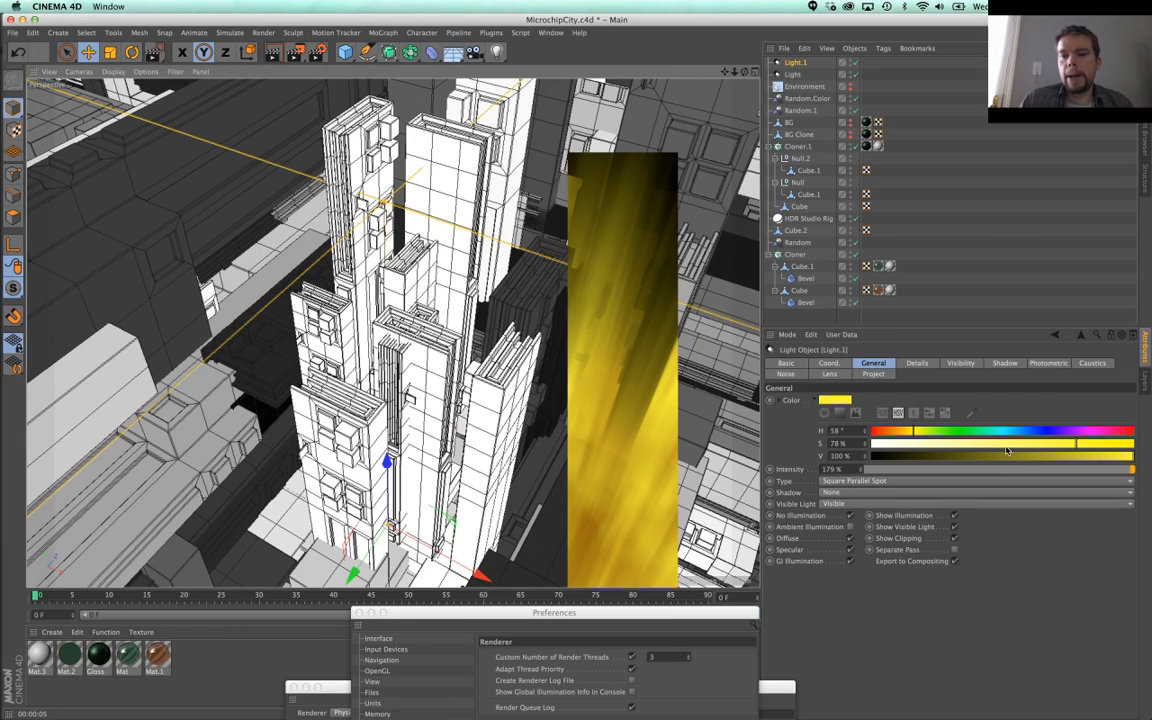
Step: Soften the noisy light's colour to hue 51° and saturation 39%, set its intensity to 100%, and render a tall region beside the towers
{"action": "left_click", "coordinate": [993, 445]}
{"action": "left_click", "coordinate": [983, 445]}
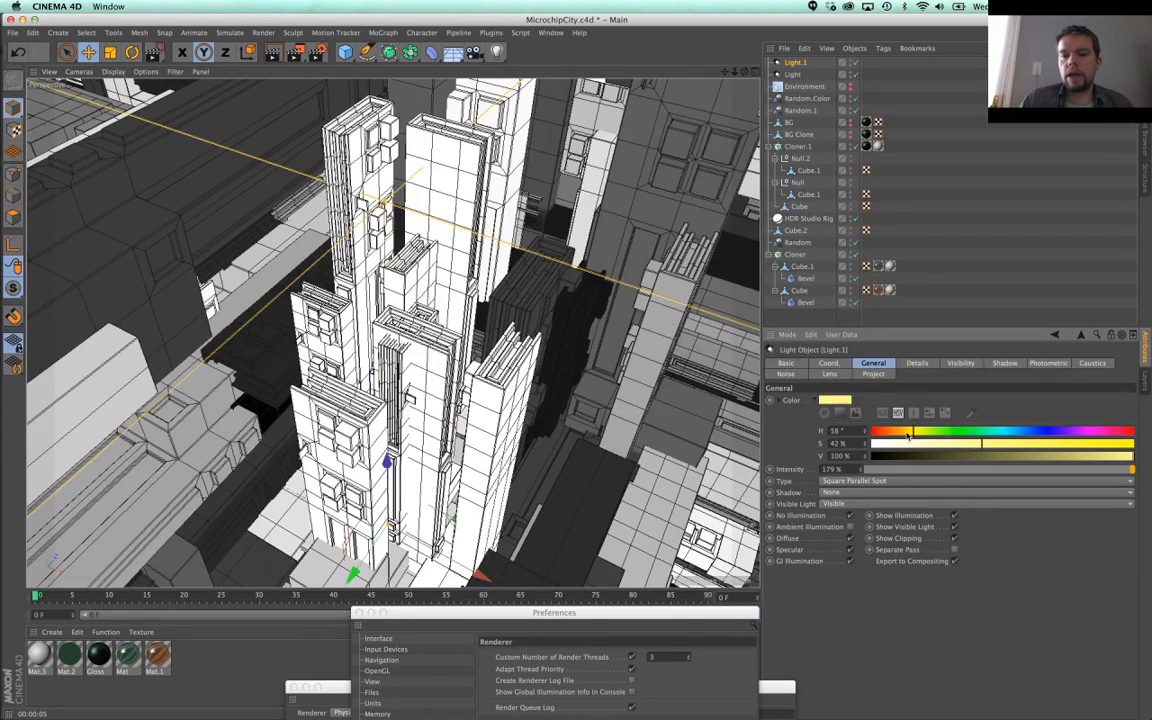
{"action": "left_click", "coordinate": [909, 432]}
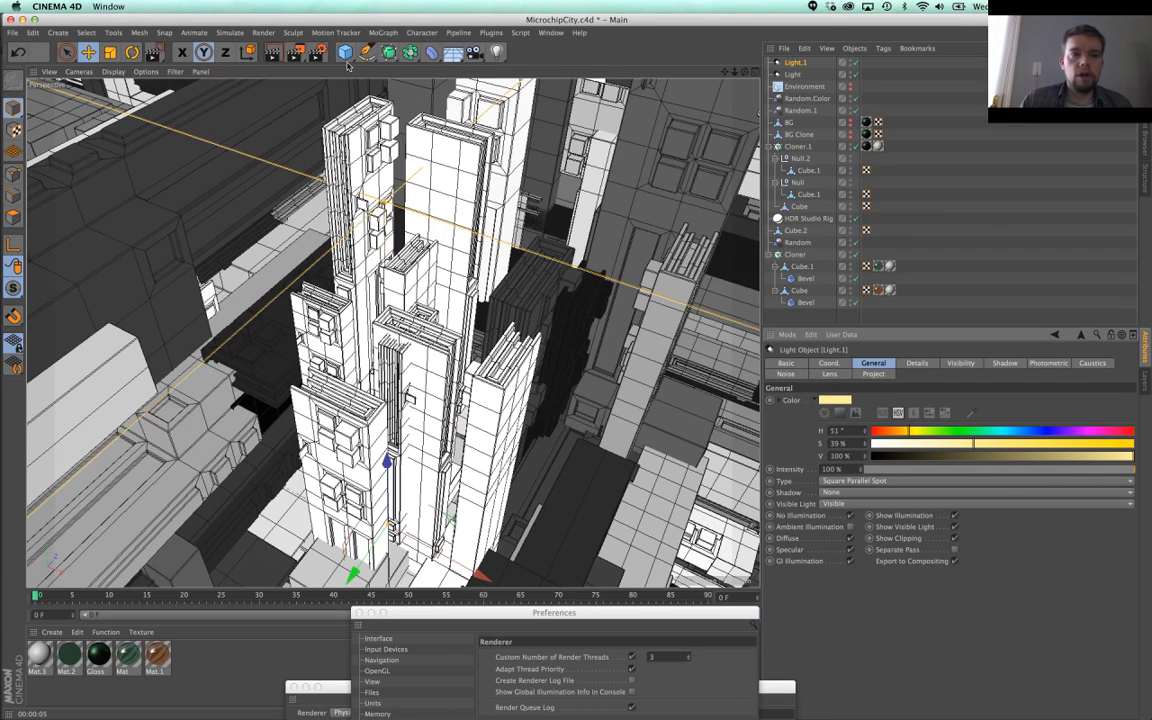
{"action": "left_click_drag", "start_coordinate": [296, 54], "coordinate": [306, 58]}
{"action": "left_click_drag", "start_coordinate": [550, 154], "coordinate": [651, 718]}
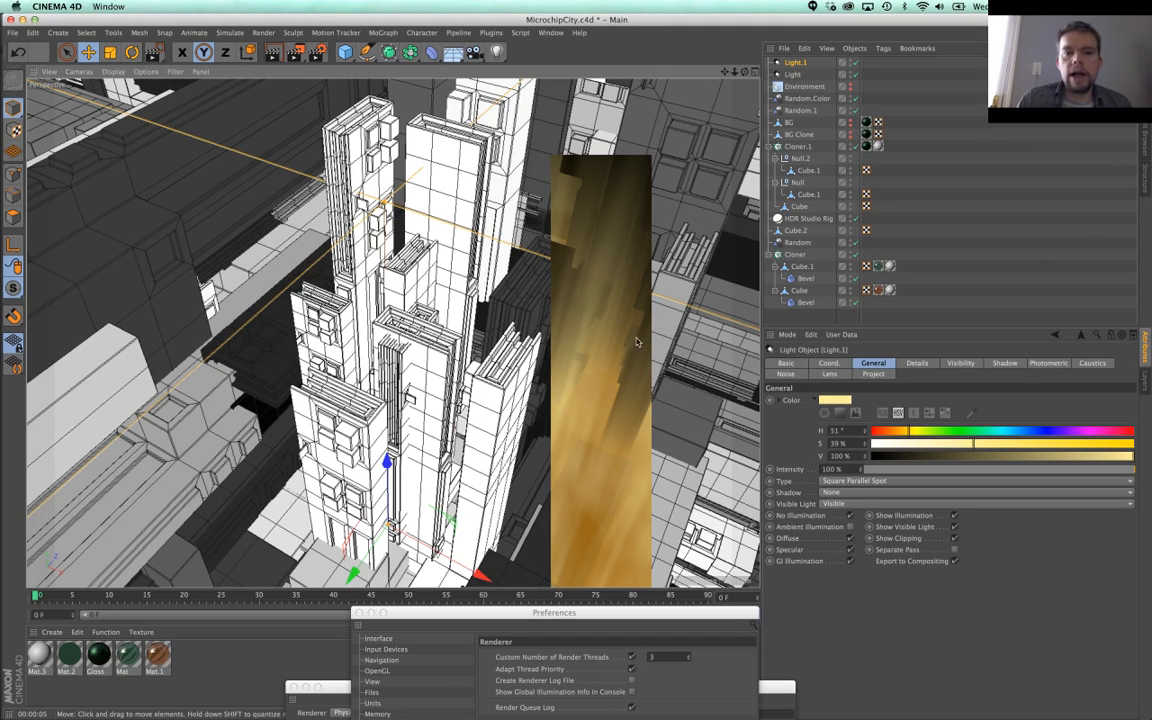
Step: Duplicate the pale yellow noisy light and disable the two existing lights
{"action": "left_click", "coordinate": [793, 63]}
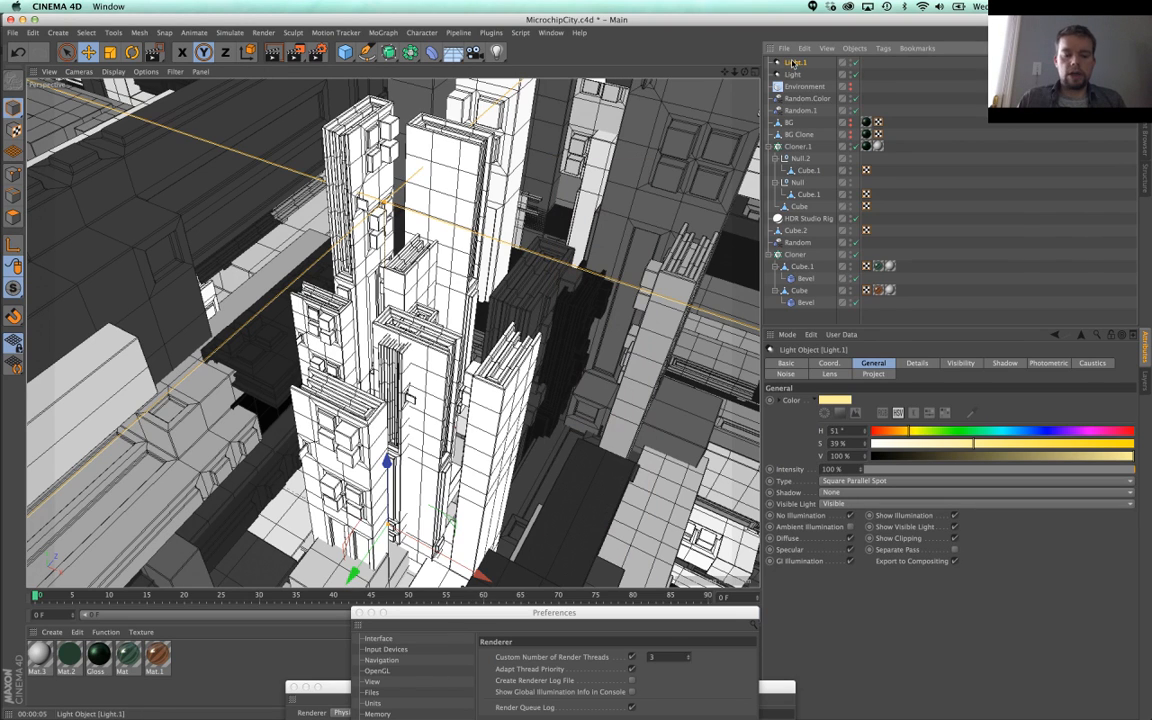
{"action": "key", "text": "super+c"}
{"action": "key", "text": "super+v"}
{"action": "left_click", "coordinate": [855, 75]}
{"action": "left_click", "coordinate": [856, 86]}
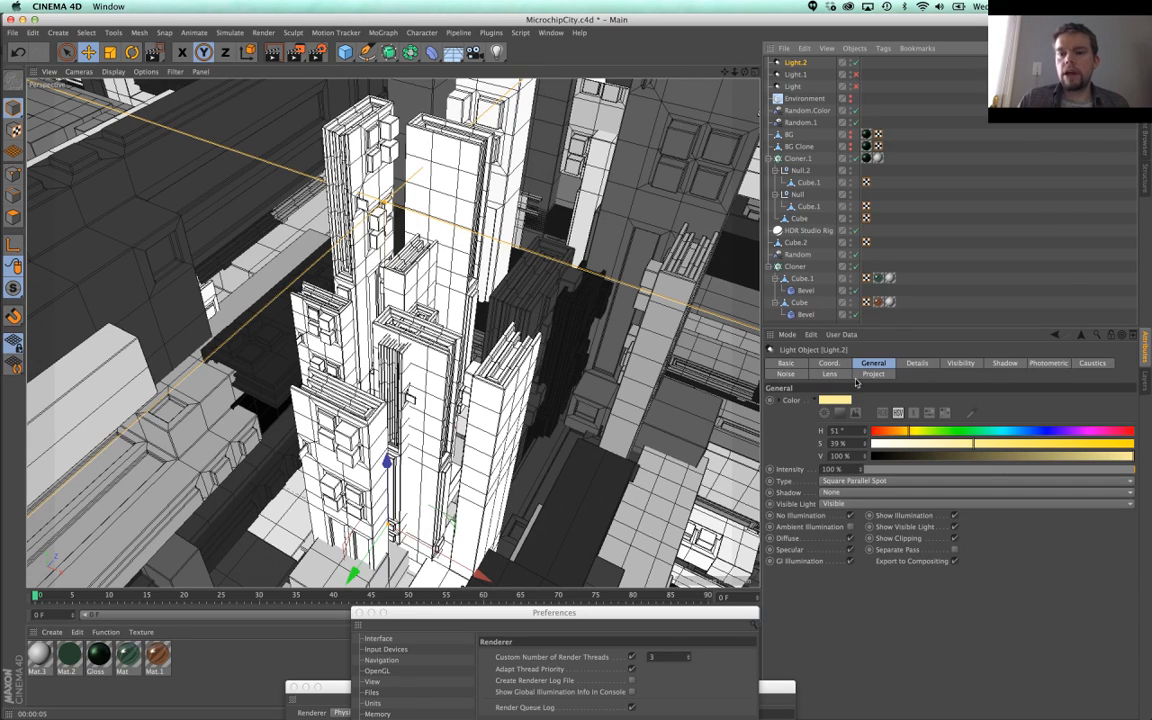
Step: Set the duplicate light's noise visibility scale to 10000 cm, 300 cm and 10000 cm
{"action": "left_click", "coordinate": [786, 374]}
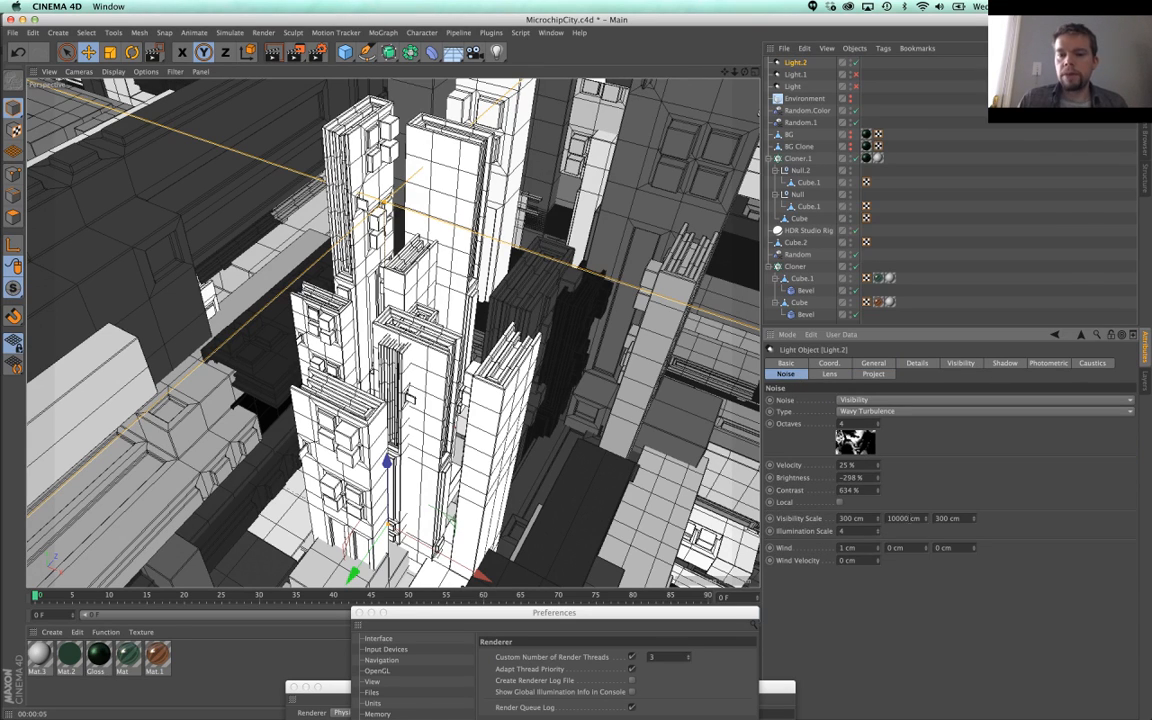
{"action": "double_click", "coordinate": [910, 519]}
{"action": "type", "text": "300"}
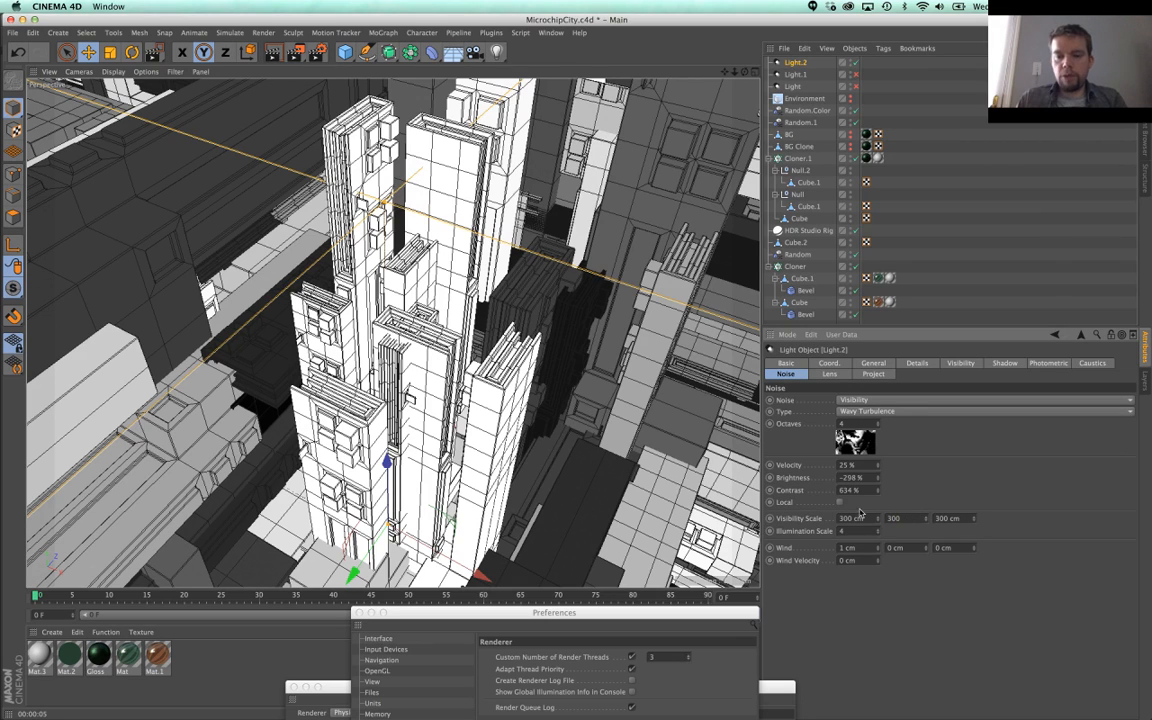
{"action": "double_click", "coordinate": [860, 519]}
{"action": "key", "text": "super+v"}
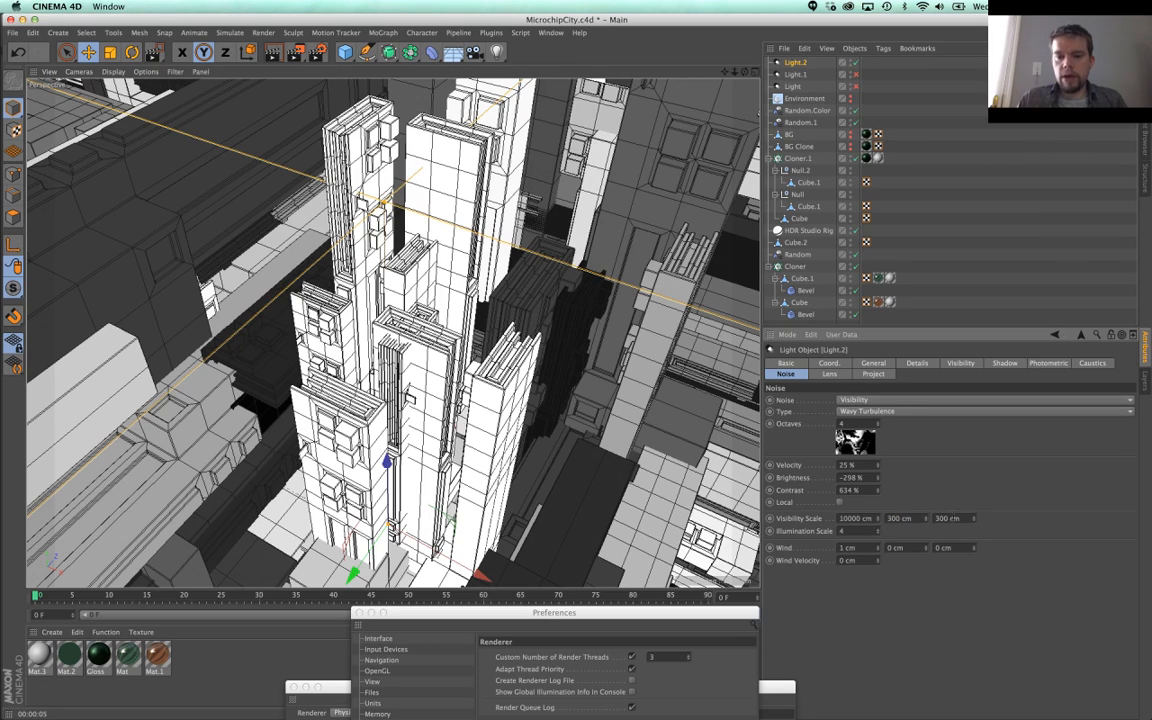
{"action": "double_click", "coordinate": [956, 519]}
{"action": "key", "text": "super+v"}
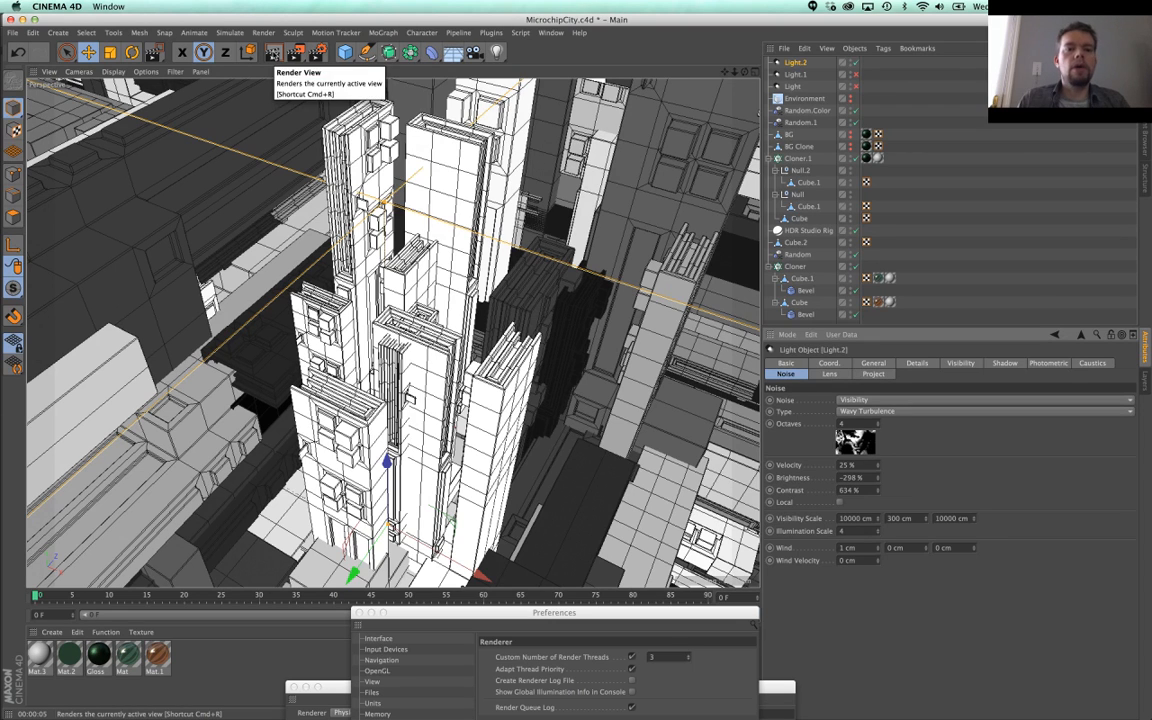
Step: Render a large region over the lower towers with only the duplicate light enabled
{"action": "left_click", "coordinate": [295, 53]}
{"action": "left_click", "coordinate": [333, 70]}
{"action": "left_click_drag", "start_coordinate": [103, 228], "coordinate": [865, 653]}
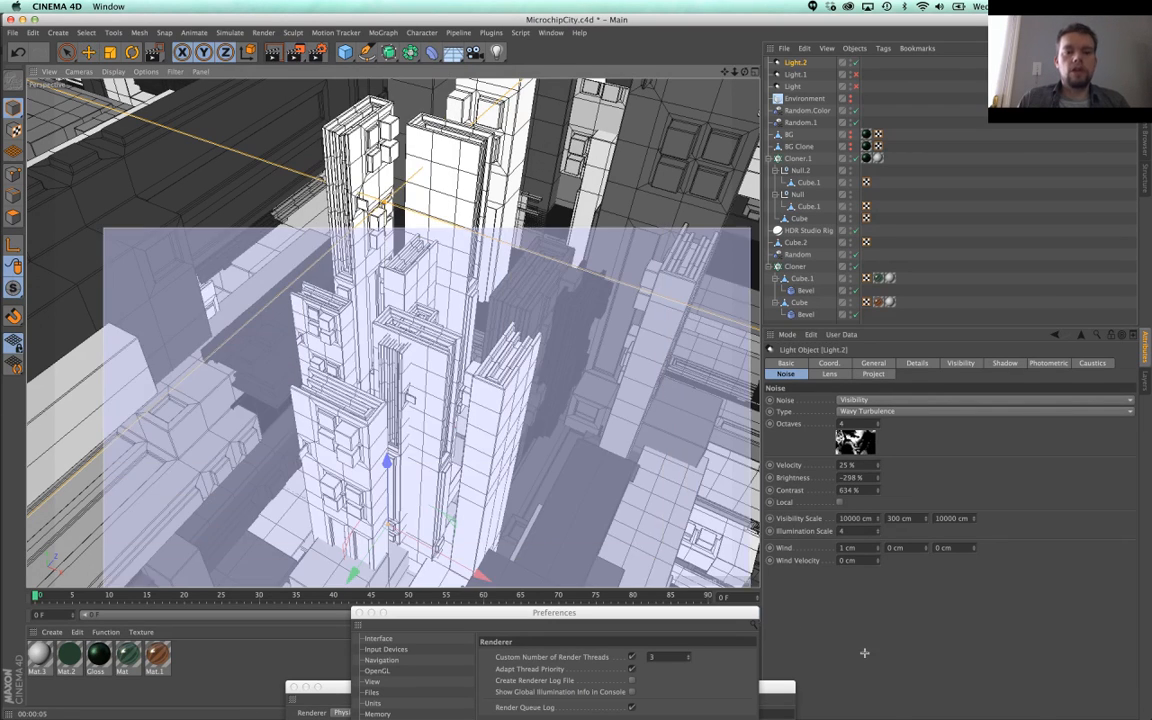
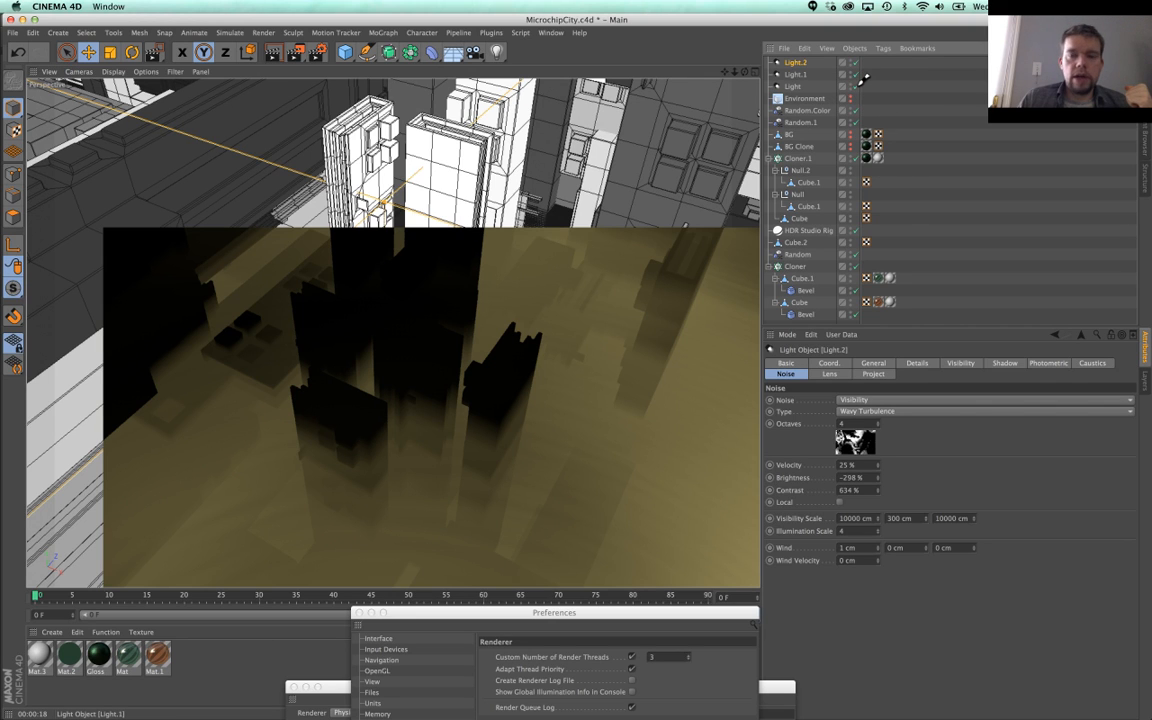
Step: Re-enable the two disabled lights and render the full view, first without and again with the Environment object enabled
{"action": "left_click", "coordinate": [266, 57]}
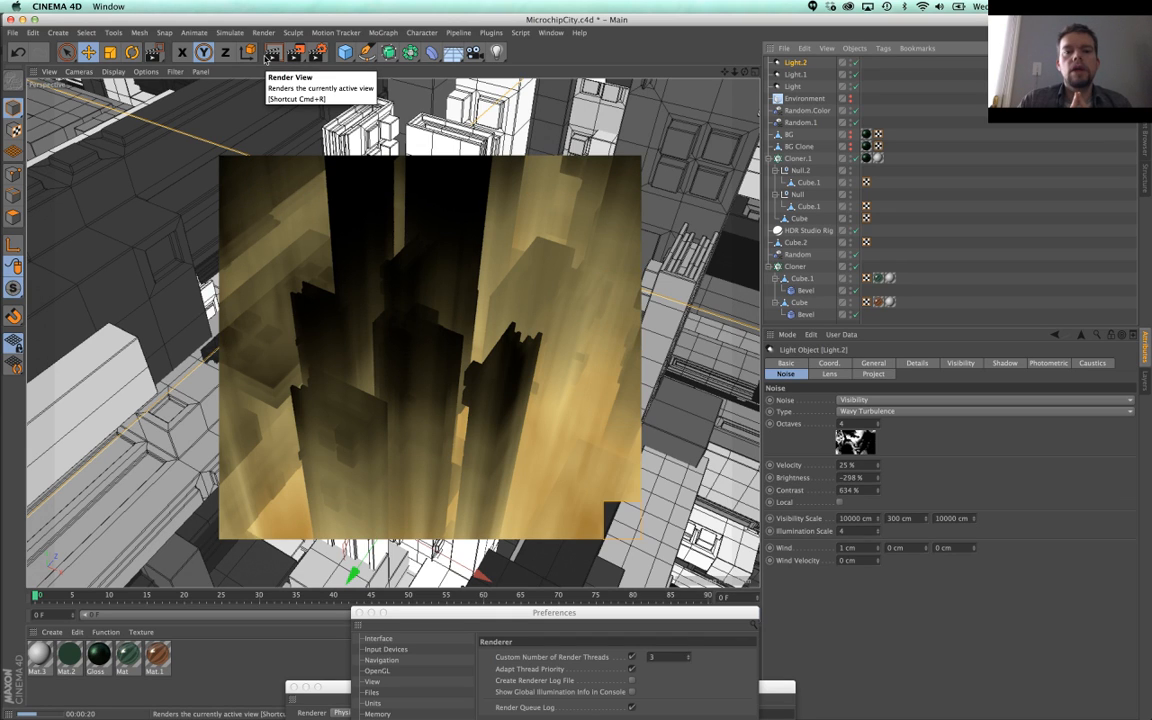
{"action": "left_click", "coordinate": [851, 98]}
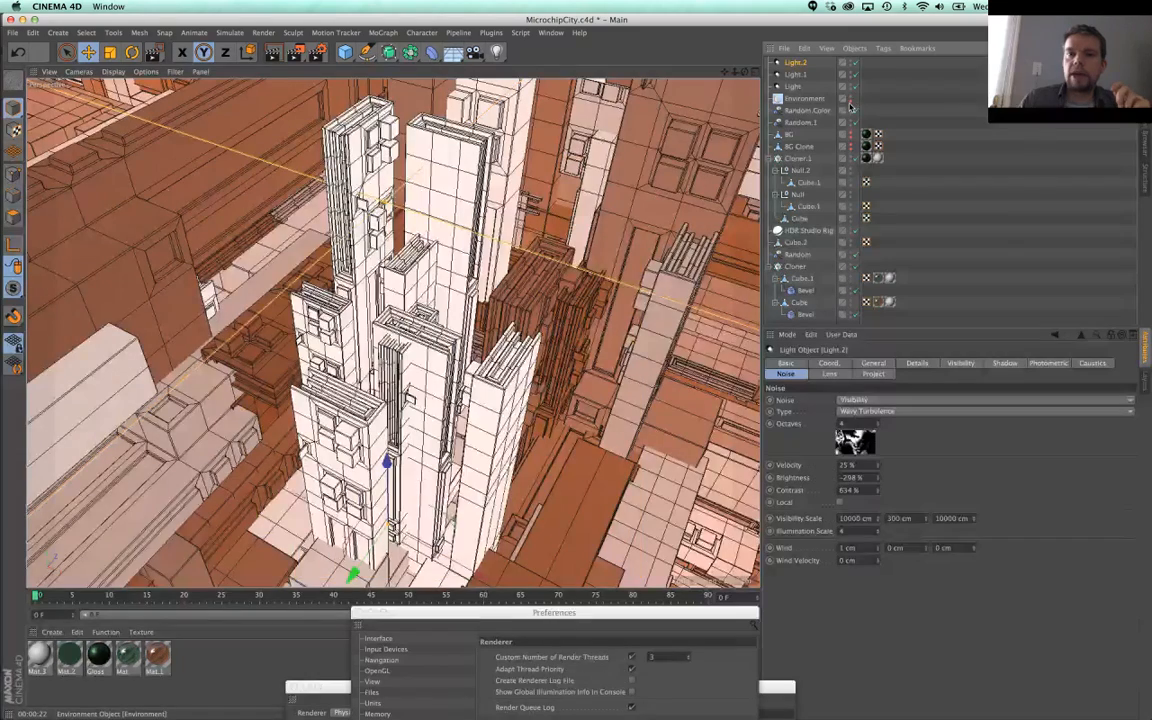
{"action": "left_click", "coordinate": [273, 52]}
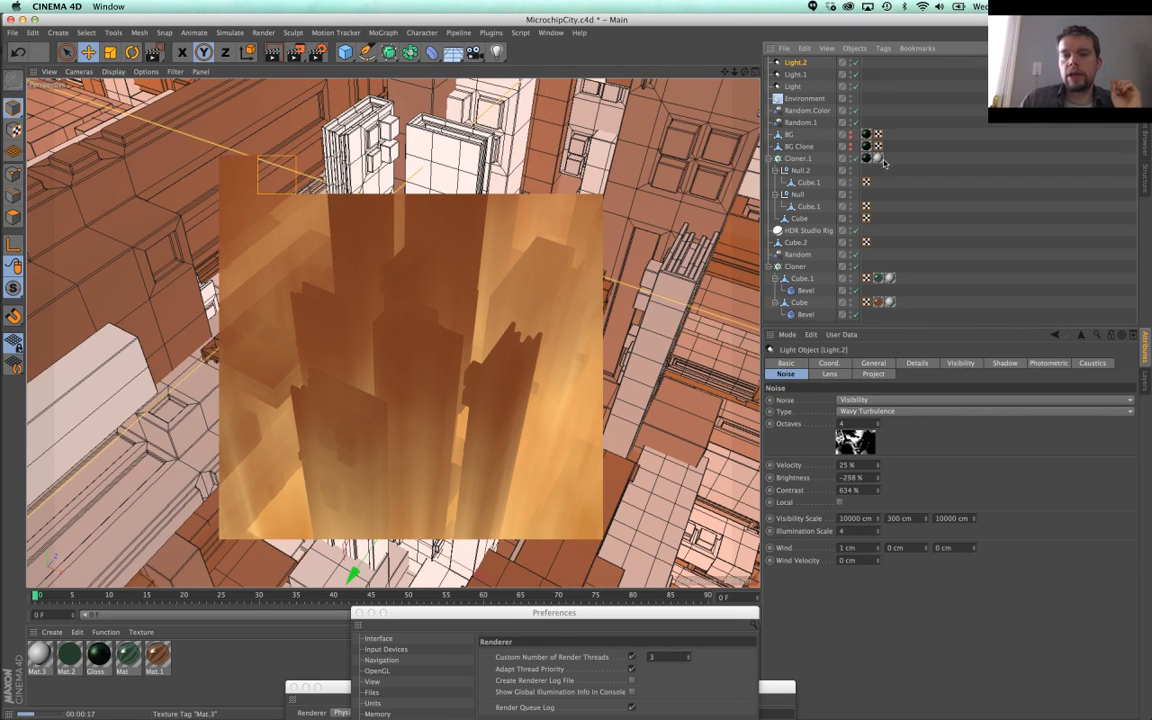
Step: Restrict the three Mat.3 texture tags on the cloner and both cubes to selection "xxx" and render a small region over the central towers
{"action": "left_click", "coordinate": [890, 279]}
{"action": "left_click", "coordinate": [890, 302], "text": "shift"}
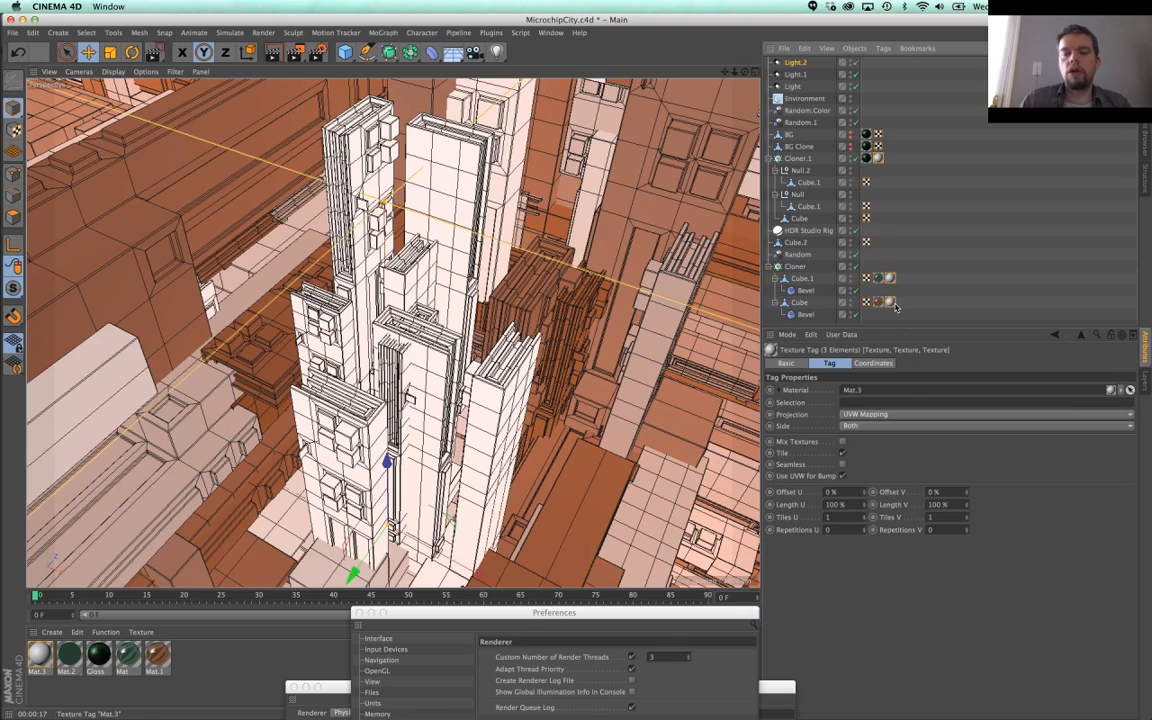
{"action": "left_click", "coordinate": [860, 402]}
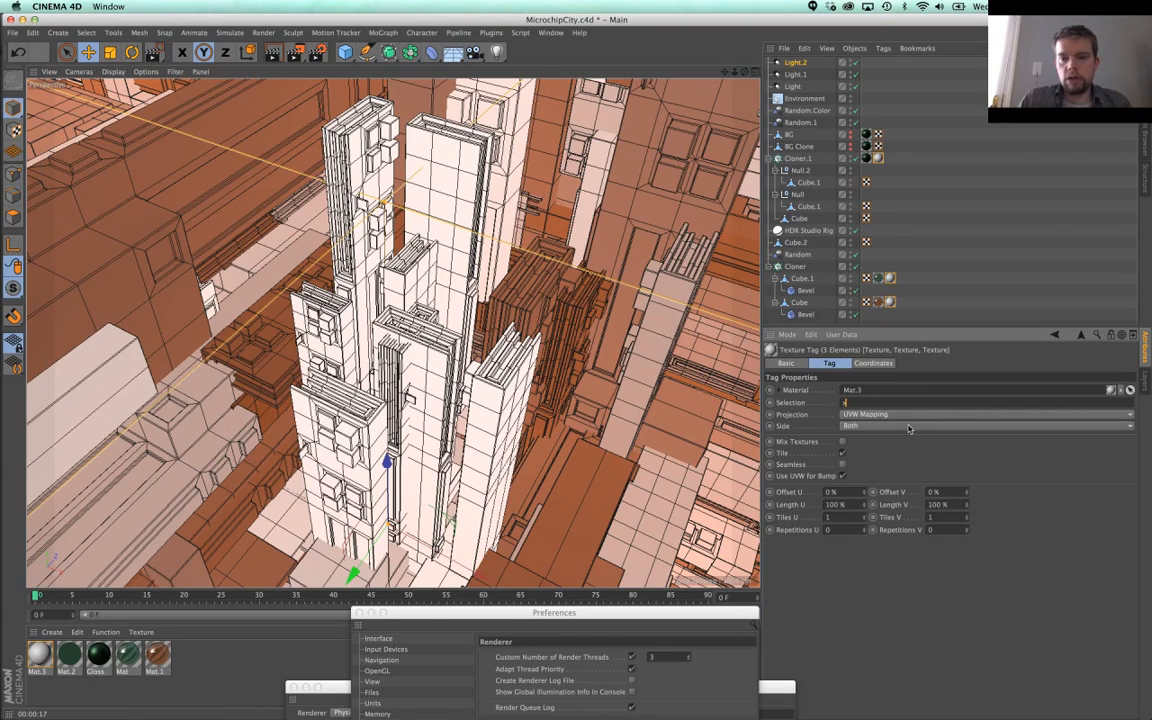
{"action": "type", "text": "xxx"}
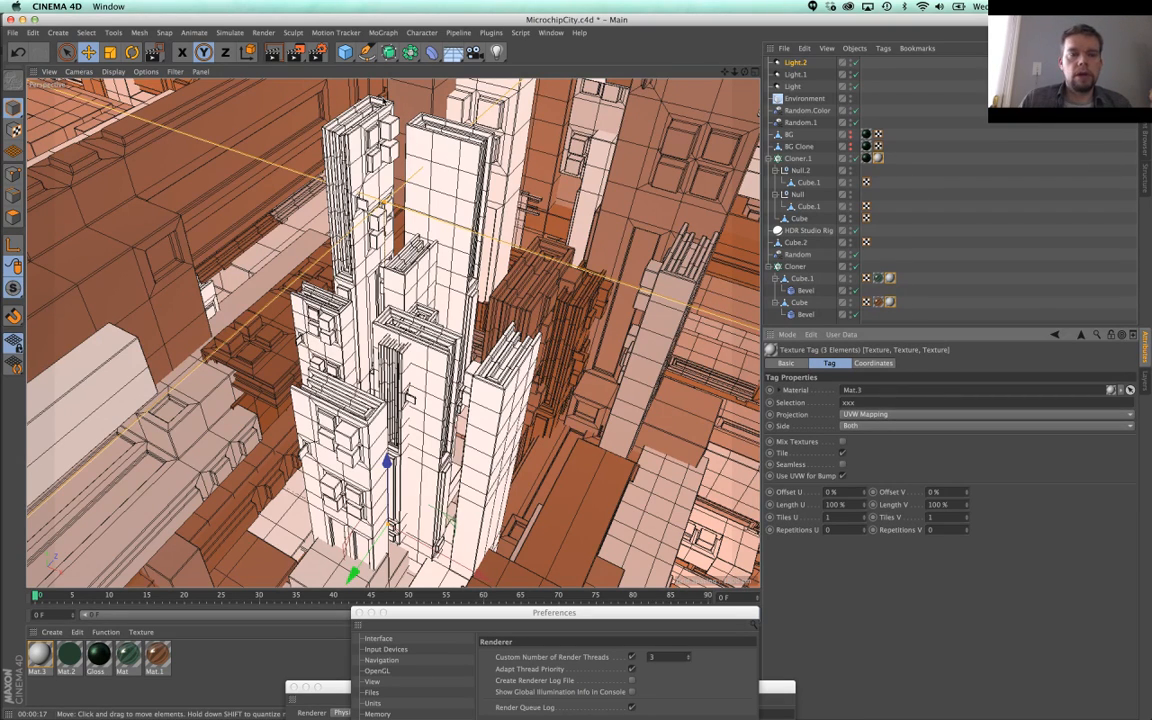
{"action": "left_click_drag", "start_coordinate": [295, 53], "coordinate": [332, 69]}
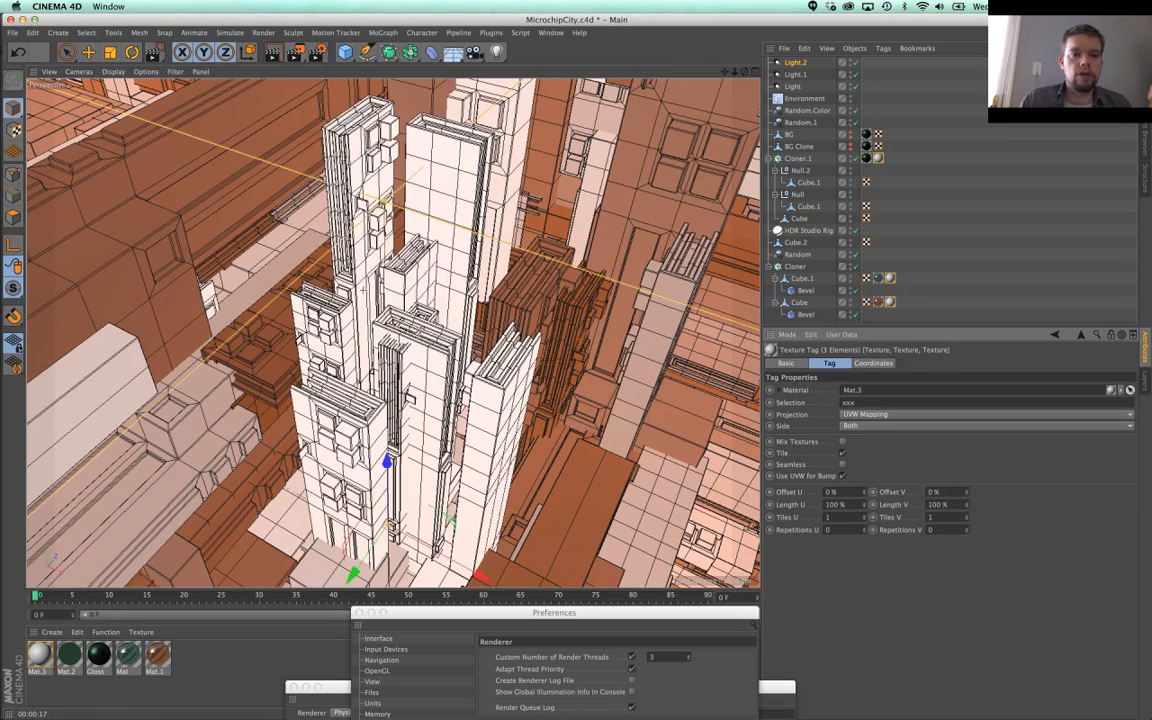
{"action": "left_click_drag", "start_coordinate": [365, 289], "coordinate": [467, 400]}
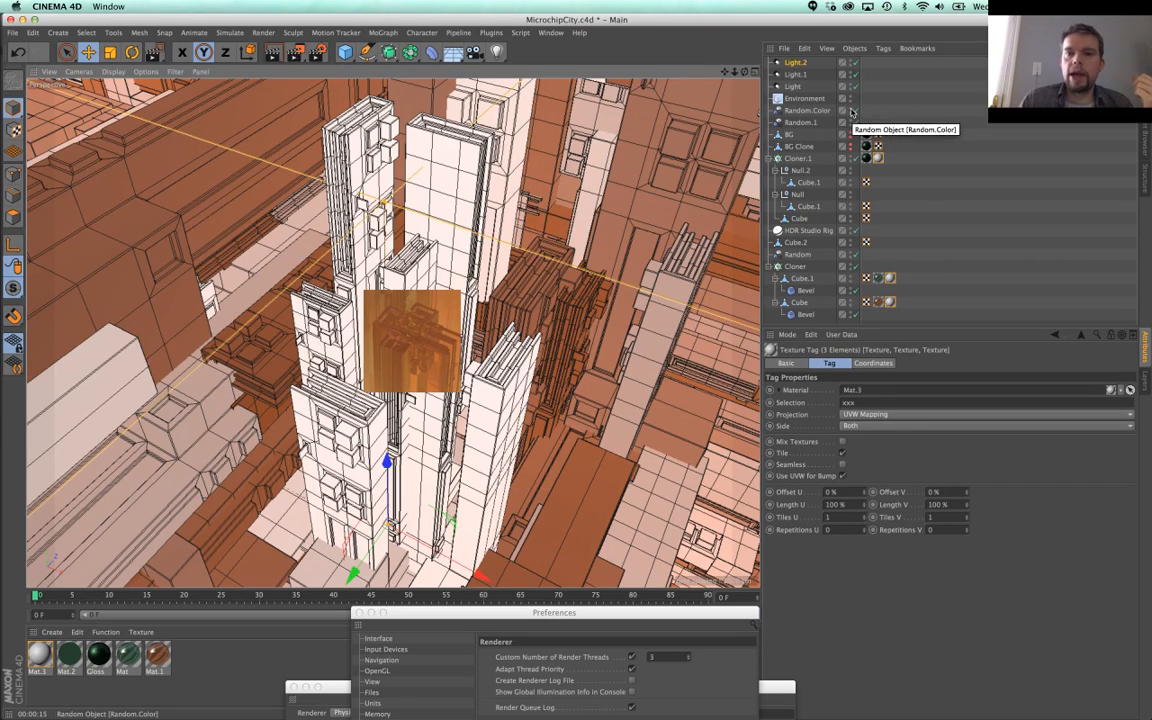
Step: Disable the Environment object and render a thin horizontal strip across the full width of the view
{"action": "double_click", "coordinate": [850, 101], "text": "alt"}
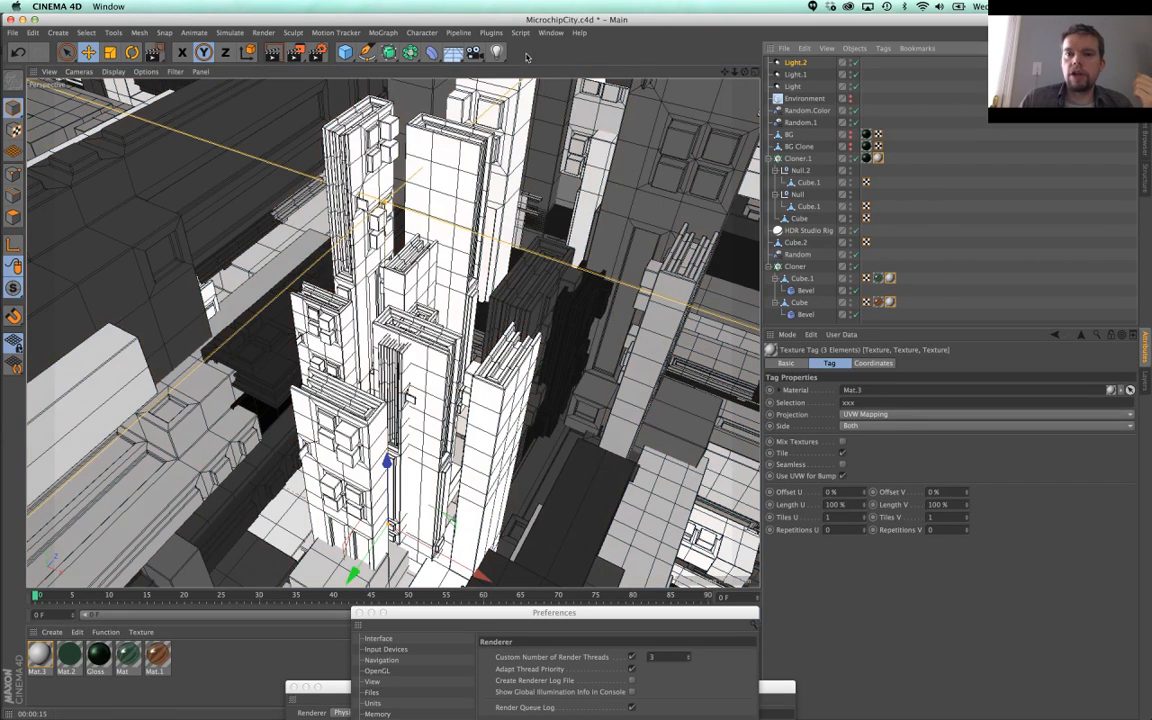
{"action": "left_click", "coordinate": [298, 54]}
{"action": "left_click", "coordinate": [315, 67]}
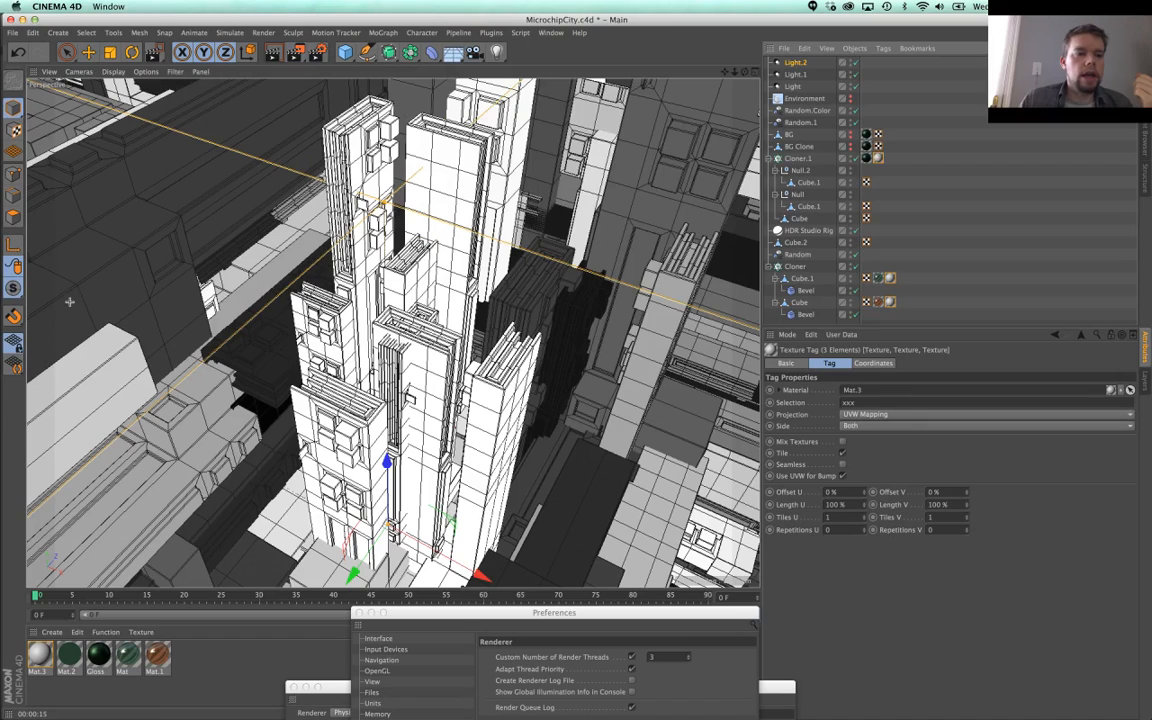
{"action": "left_click_drag", "start_coordinate": [41, 318], "coordinate": [869, 372]}
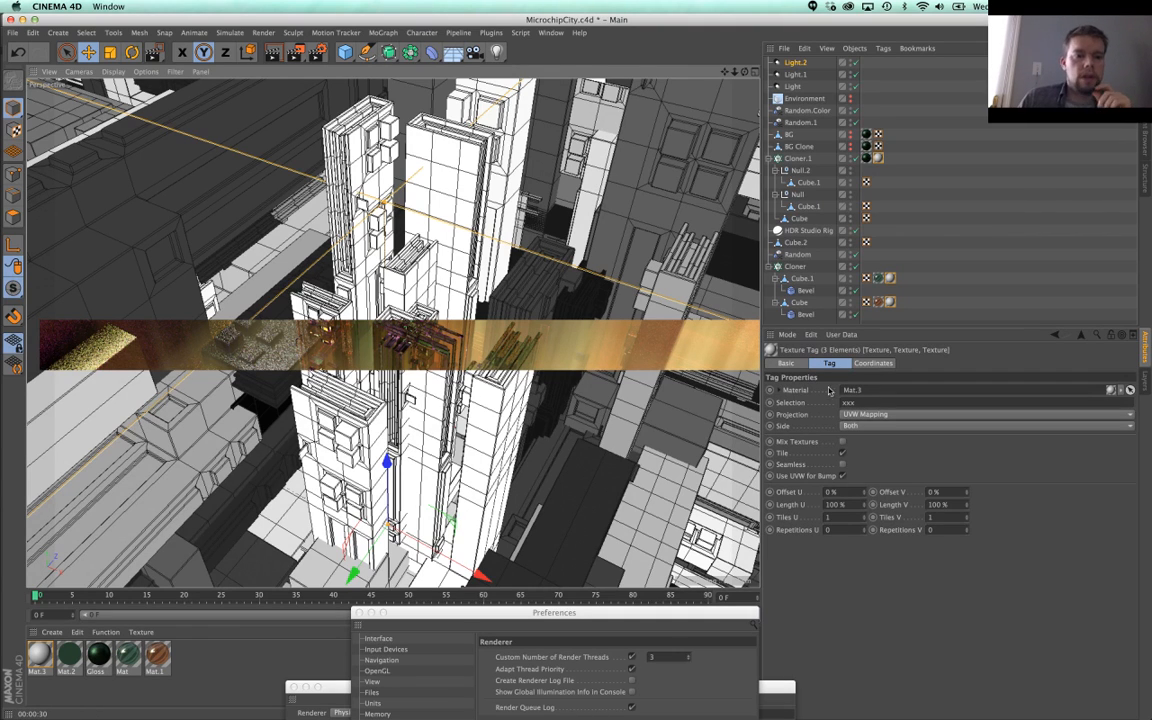
Step: Set the transparency absorption distance of materials Mat and Mat.1 to 50 cm and close the Material Editor
{"action": "double_click", "coordinate": [156, 656]}
{"action": "left_click", "coordinate": [131, 657], "text": "shift"}
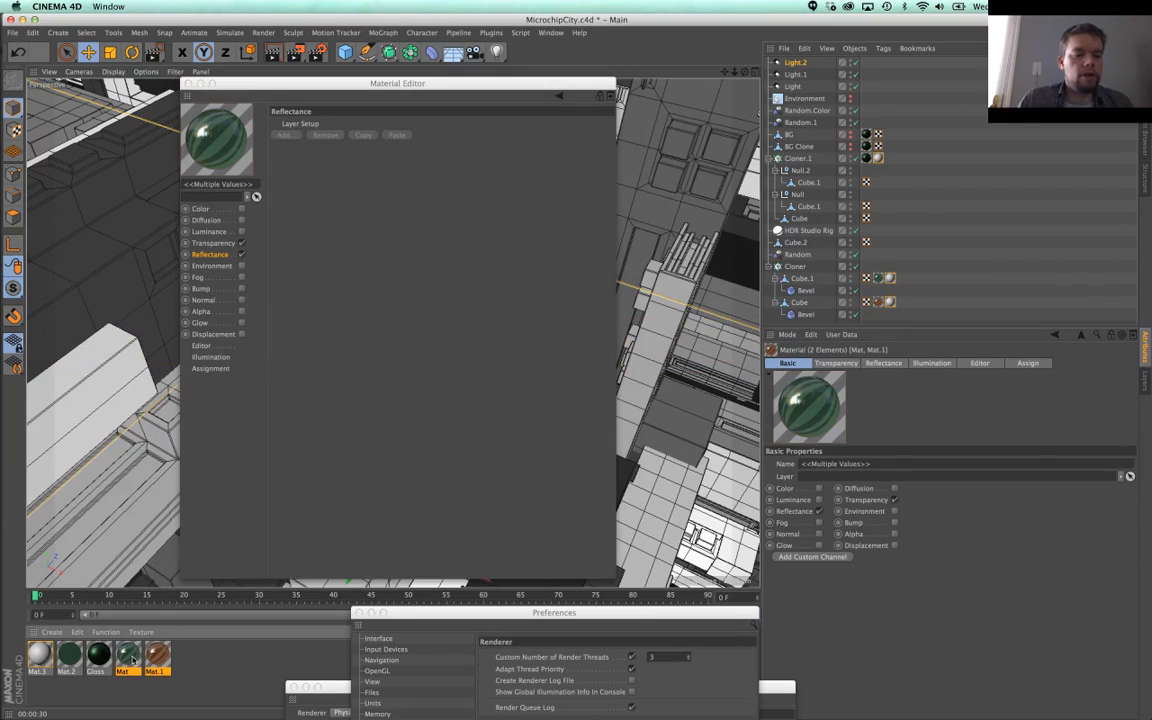
{"action": "left_click", "coordinate": [200, 243]}
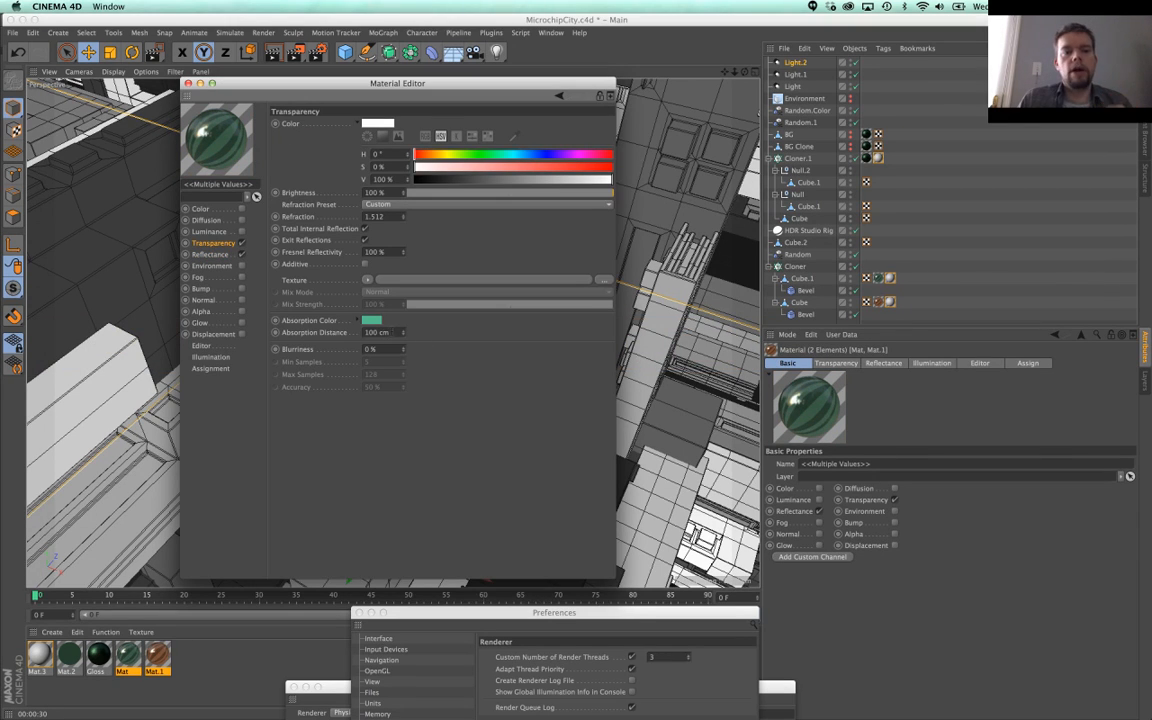
{"action": "left_click_drag", "start_coordinate": [393, 332], "coordinate": [276, 332]}
{"action": "type", "text": "50"}
{"action": "key", "text": "Return"}
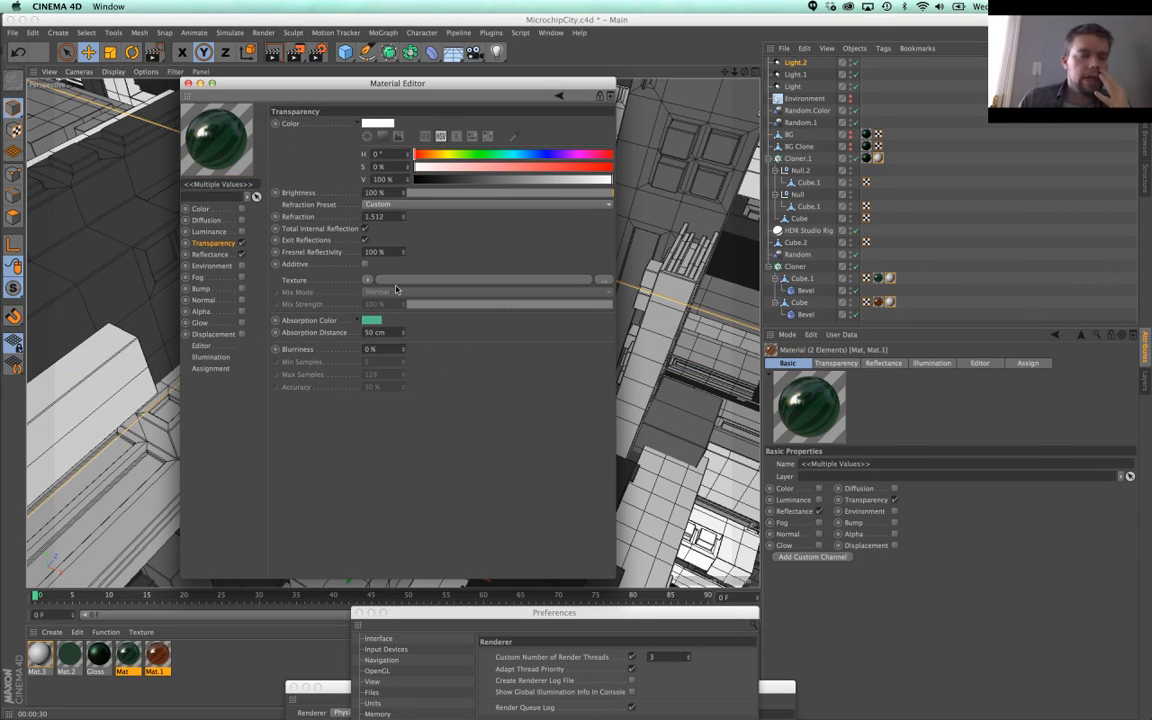
{"action": "left_click", "coordinate": [188, 84]}
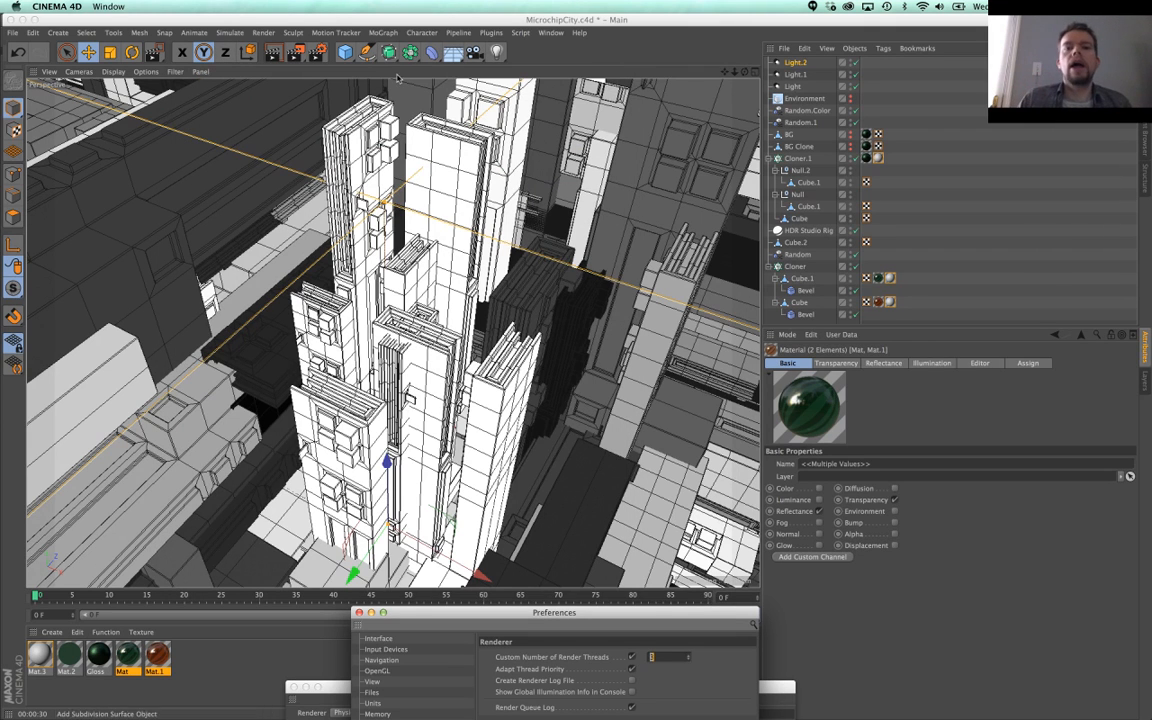
Step: Add a camera to the scene and look through it
{"action": "key", "text": "super+b"}
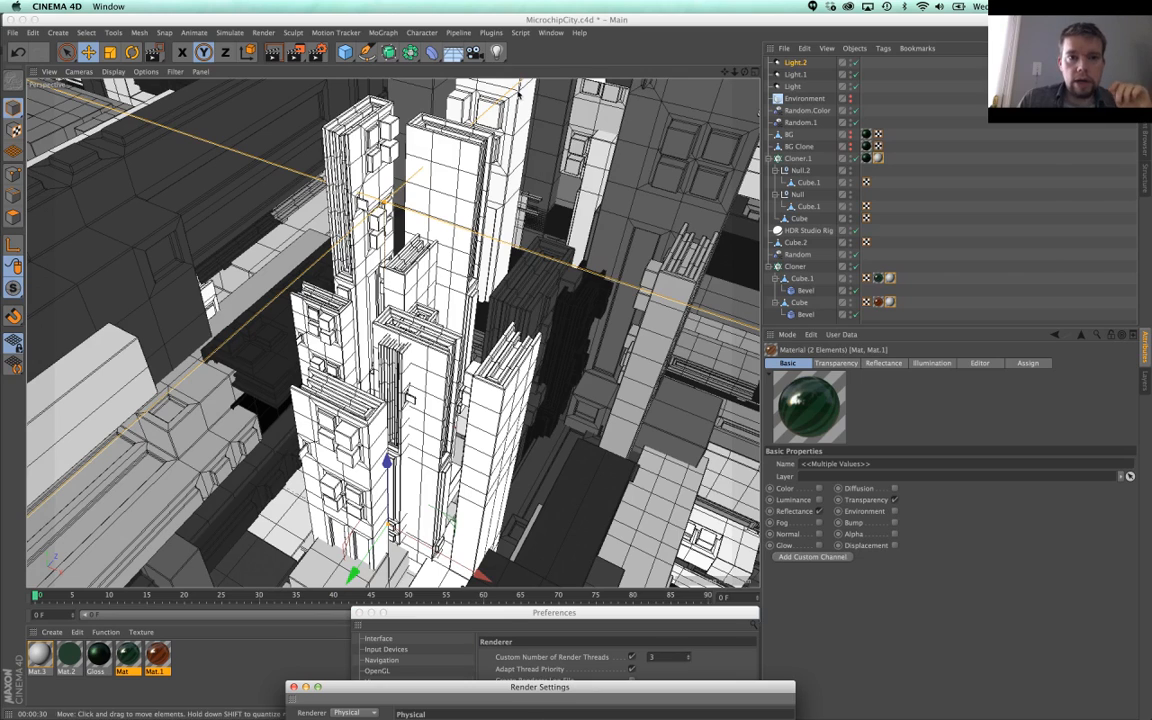
{"action": "left_click", "coordinate": [475, 53]}
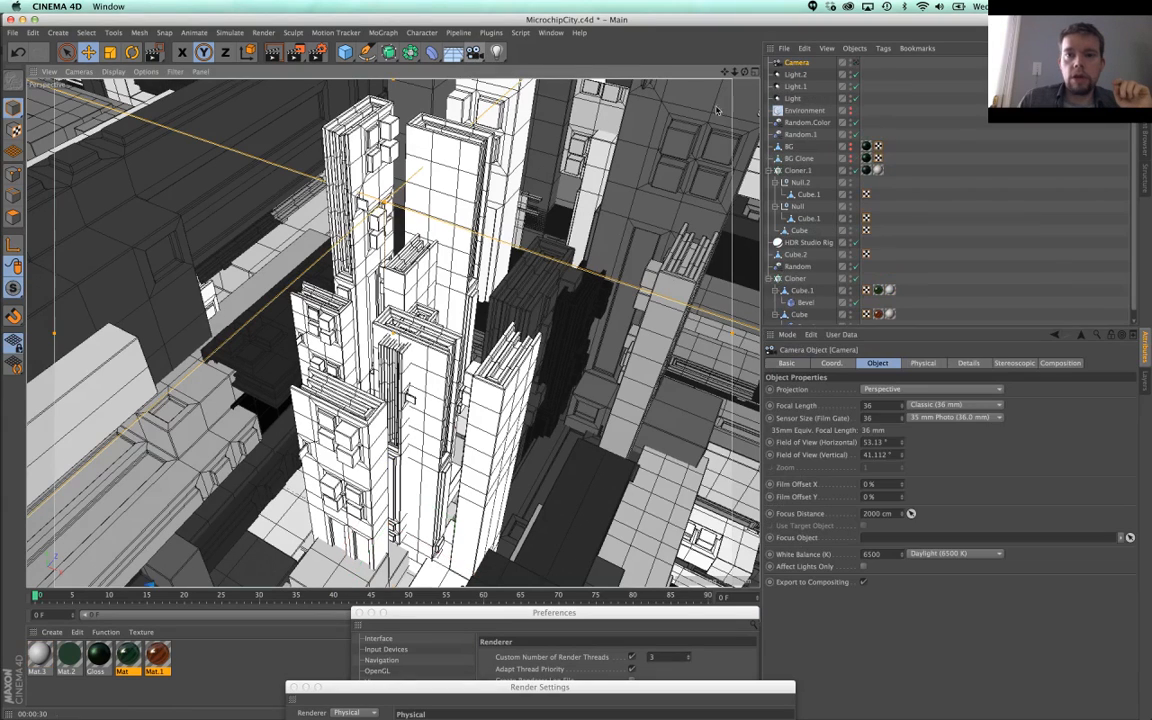
{"action": "left_click", "coordinate": [855, 62]}
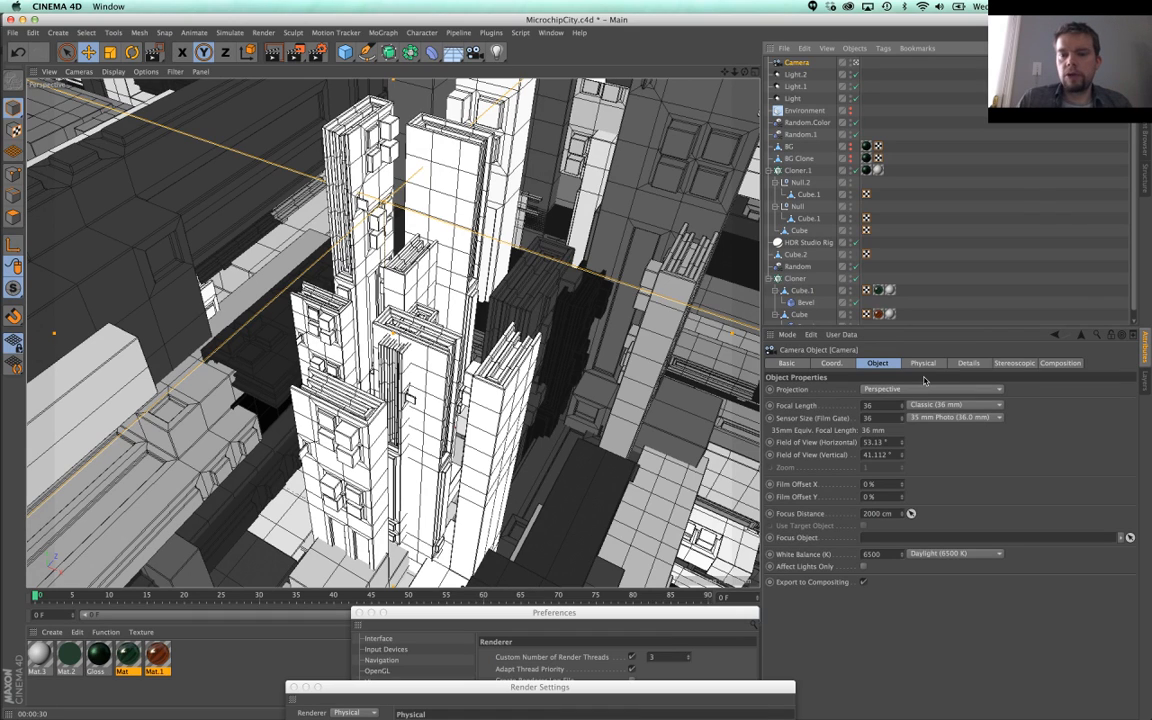
Step: Set the camera's focal length to 200 mm and reframe the cluster of central towers
{"action": "left_click_drag", "start_coordinate": [897, 404], "coordinate": [815, 400]}
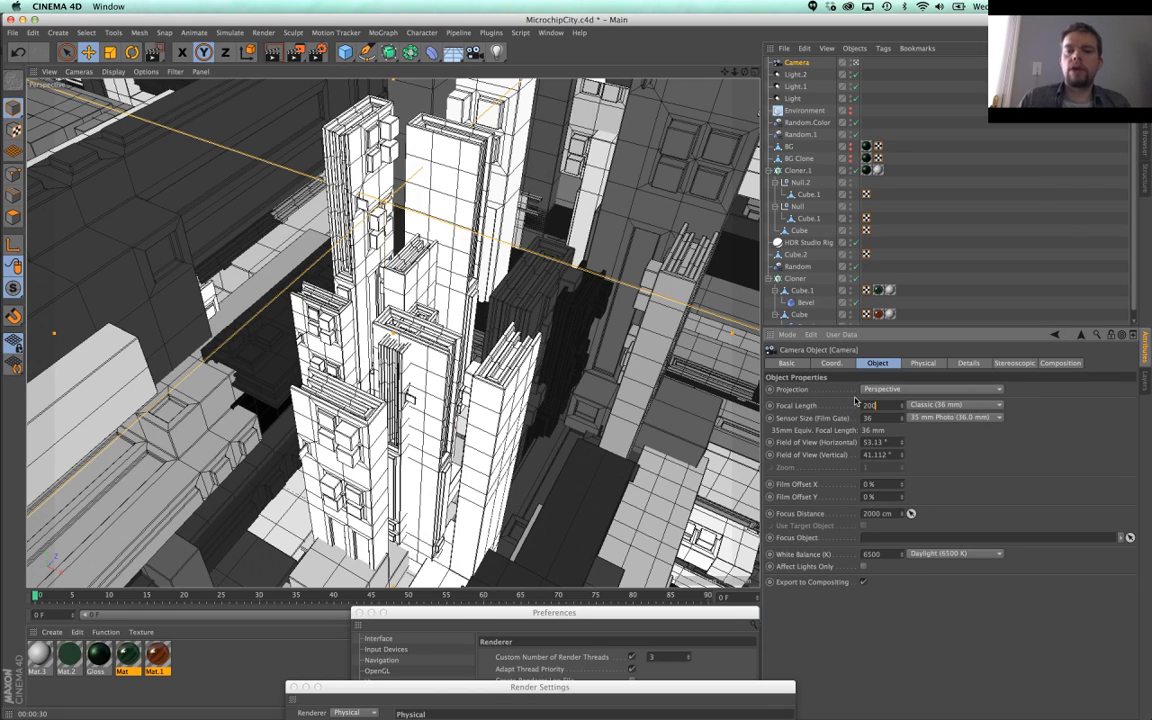
{"action": "type", "text": "20"}
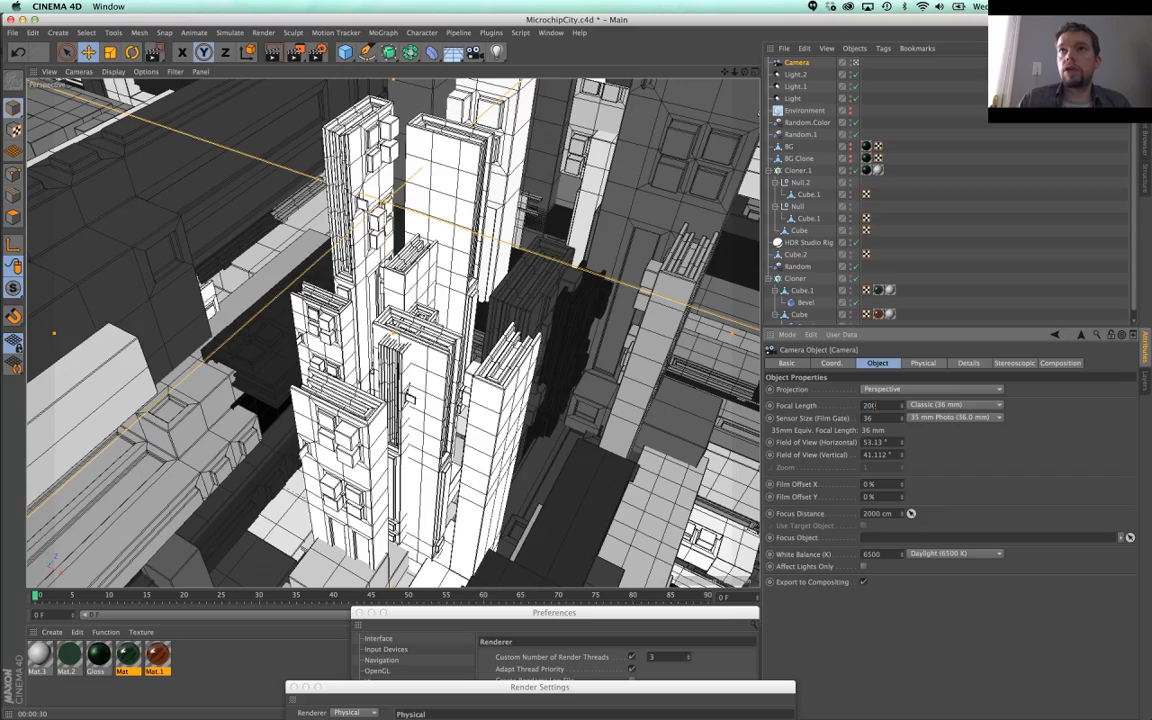
{"action": "type", "text": "0"}
{"action": "key", "text": "Return"}
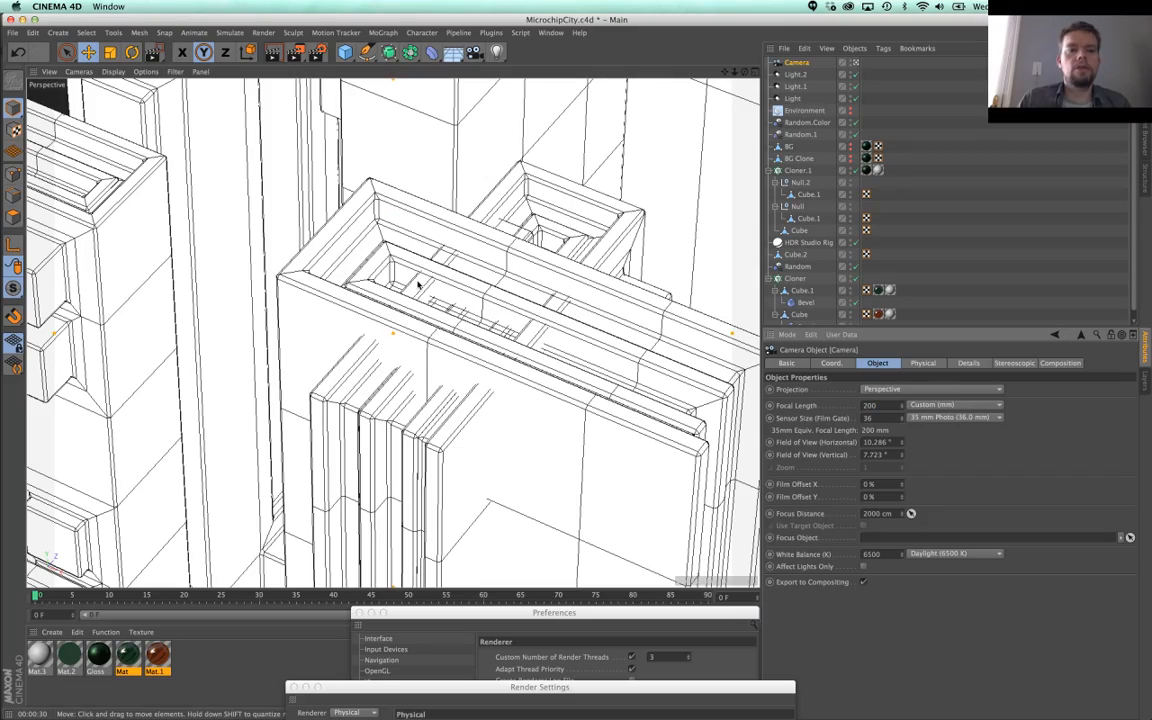
{"action": "left_click_drag", "start_coordinate": [426, 270], "coordinate": [577, 370], "text": "alt"}
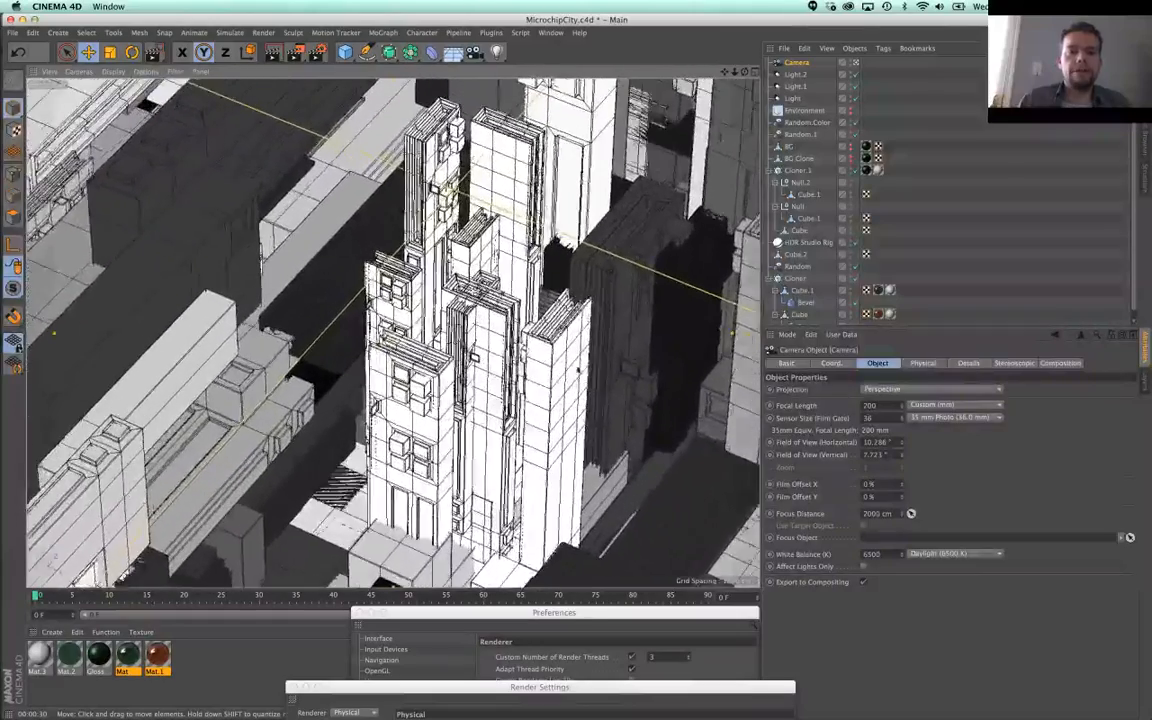
{"action": "right_click_drag", "start_coordinate": [577, 370], "coordinate": [592, 368], "text": "alt"}
{"action": "middle_click_drag", "start_coordinate": [437, 274], "coordinate": [396, 310], "text": "alt"}
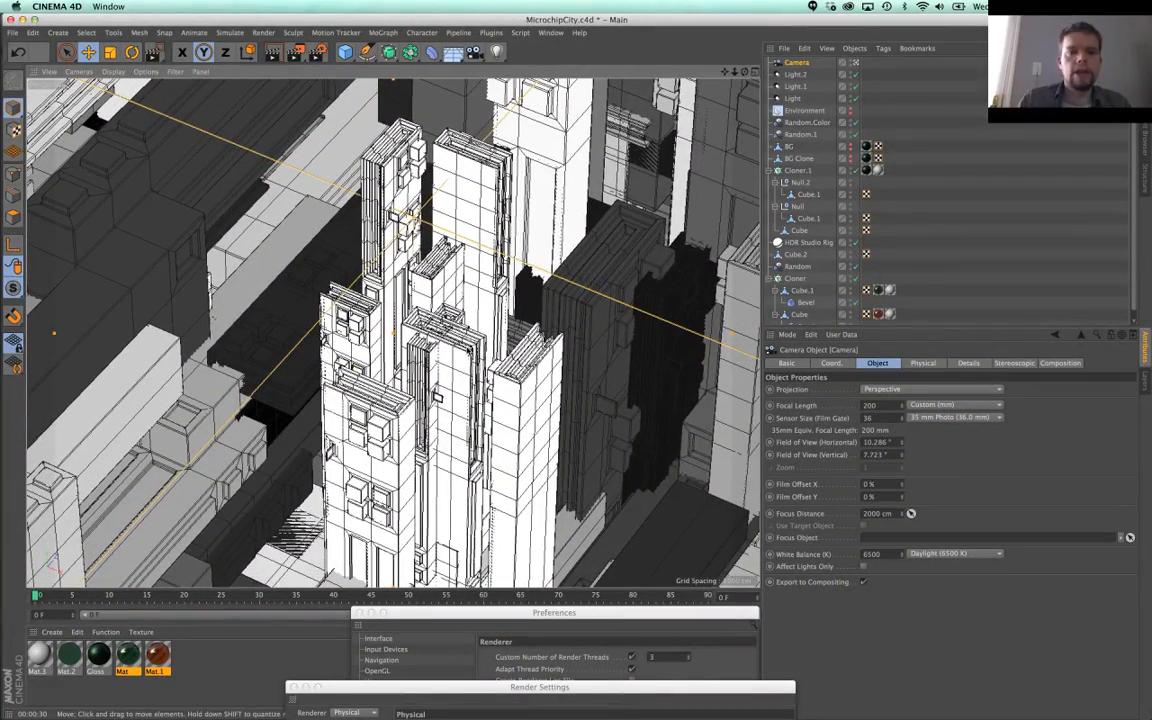
{"action": "left_click_drag", "start_coordinate": [420, 312], "coordinate": [446, 298], "text": "alt"}
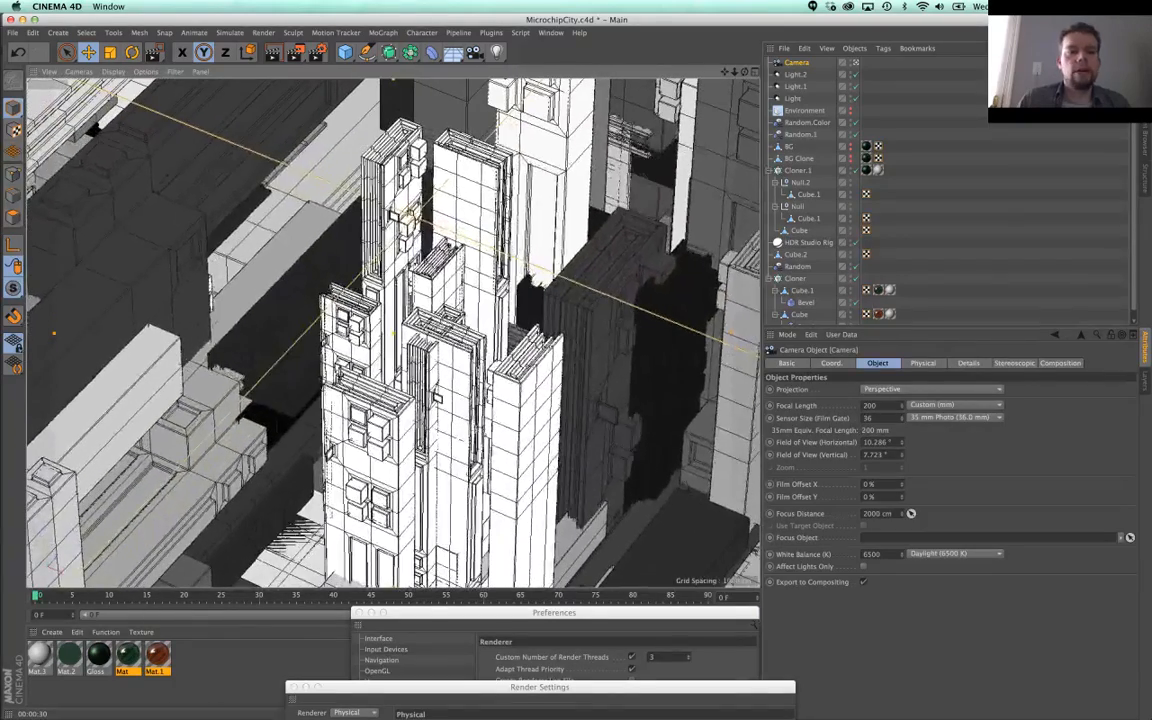
Step: Set the camera's focal length to 100 mm and move the camera in close on the central towers
{"action": "double_click", "coordinate": [871, 406]}
{"action": "type", "text": "100"}
{"action": "key", "text": "Return"}
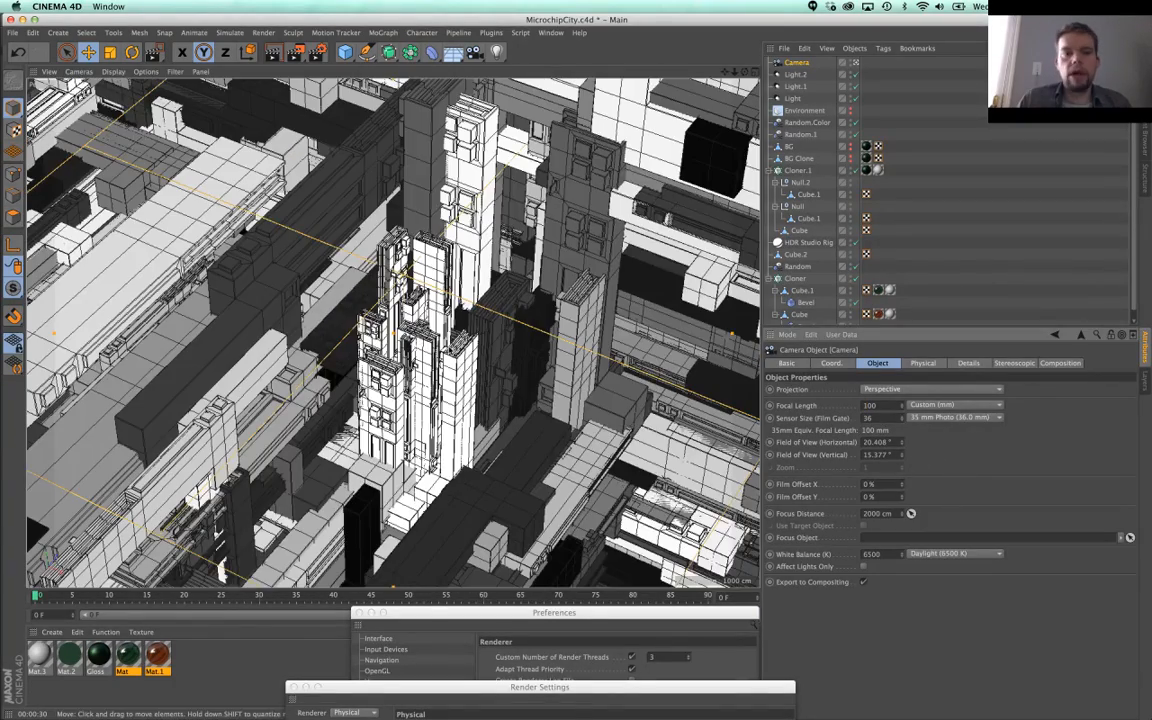
{"action": "right_click_drag", "start_coordinate": [420, 320], "coordinate": [514, 312], "text": "alt"}
{"action": "left_click_drag", "start_coordinate": [430, 340], "coordinate": [366, 316], "text": "alt"}
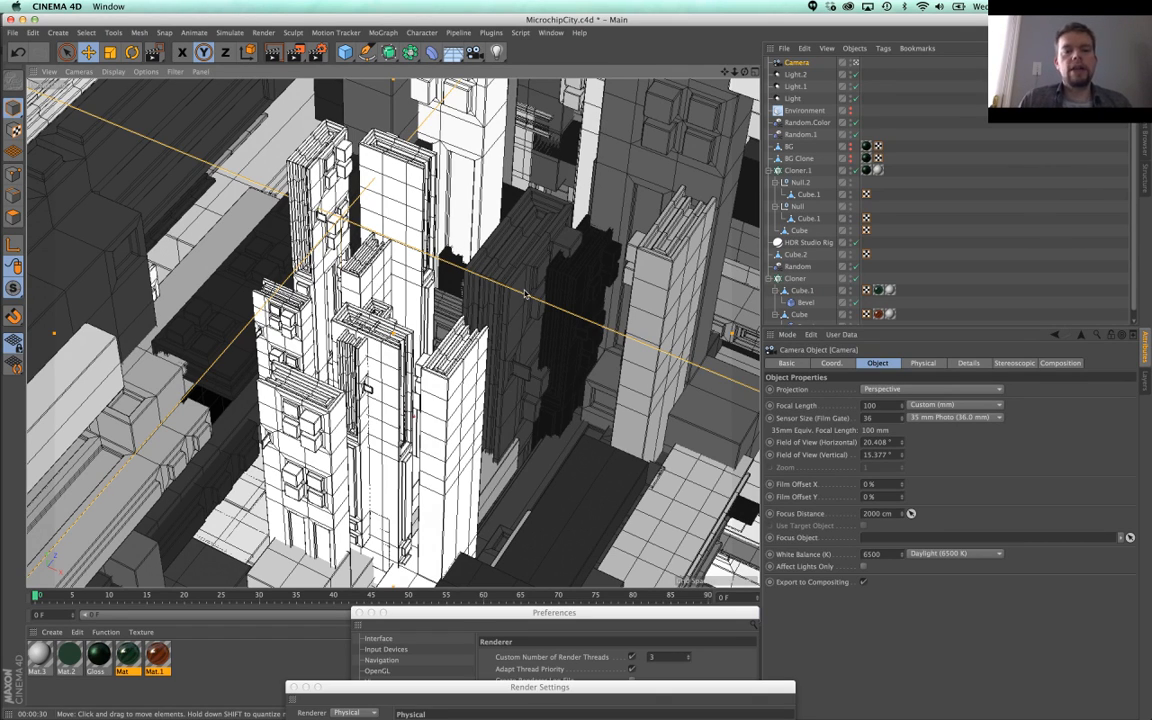
{"action": "left_click_drag", "start_coordinate": [472, 284], "coordinate": [452, 249], "text": "alt"}
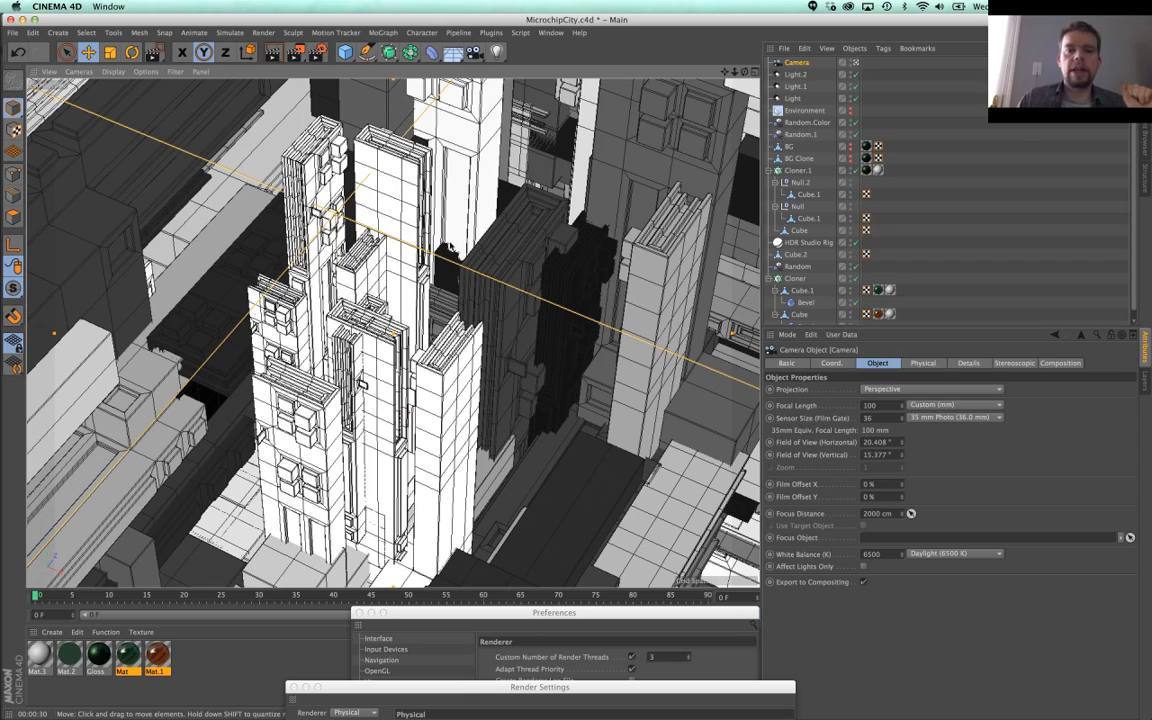
Step: Show the output size options in the render settings
{"action": "key", "text": "super+b"}
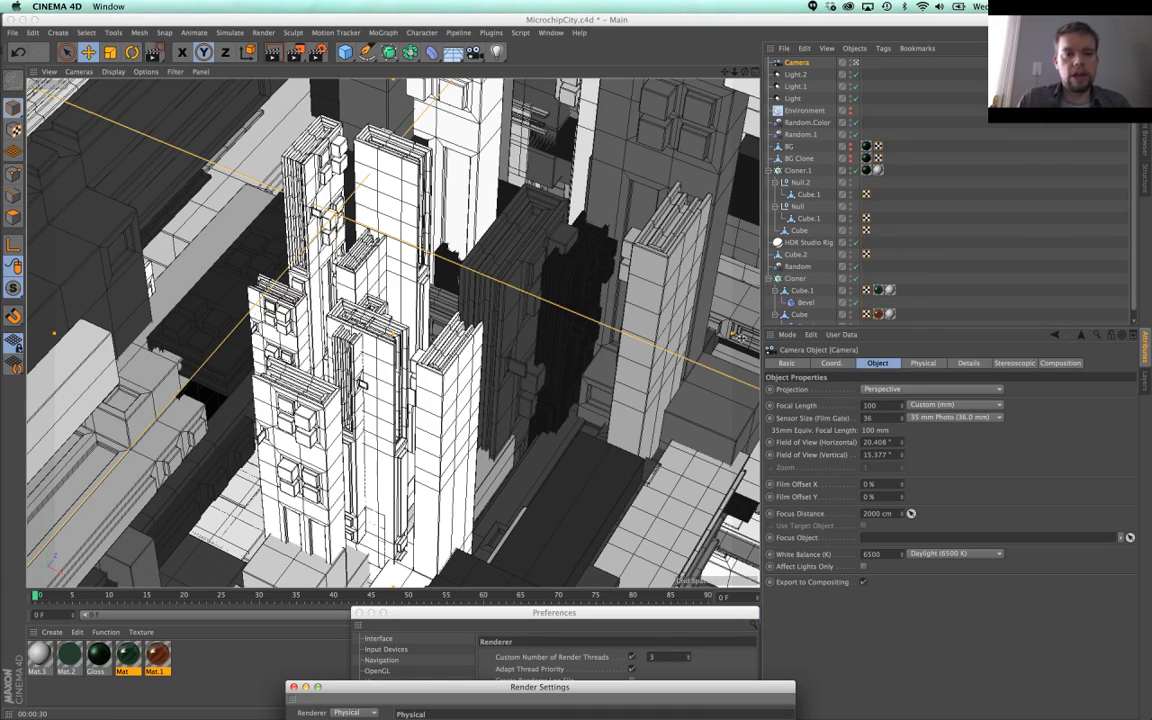
{"action": "left_click_drag", "start_coordinate": [606, 689], "coordinate": [859, 294]}
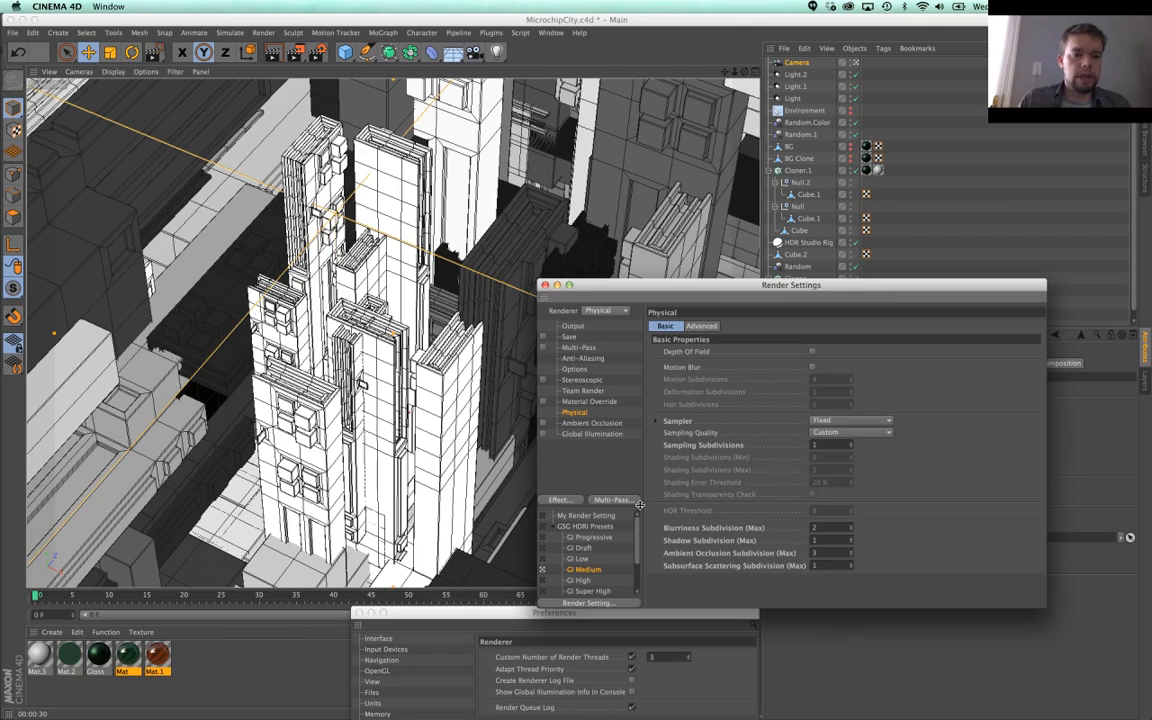
{"action": "left_click", "coordinate": [576, 326]}
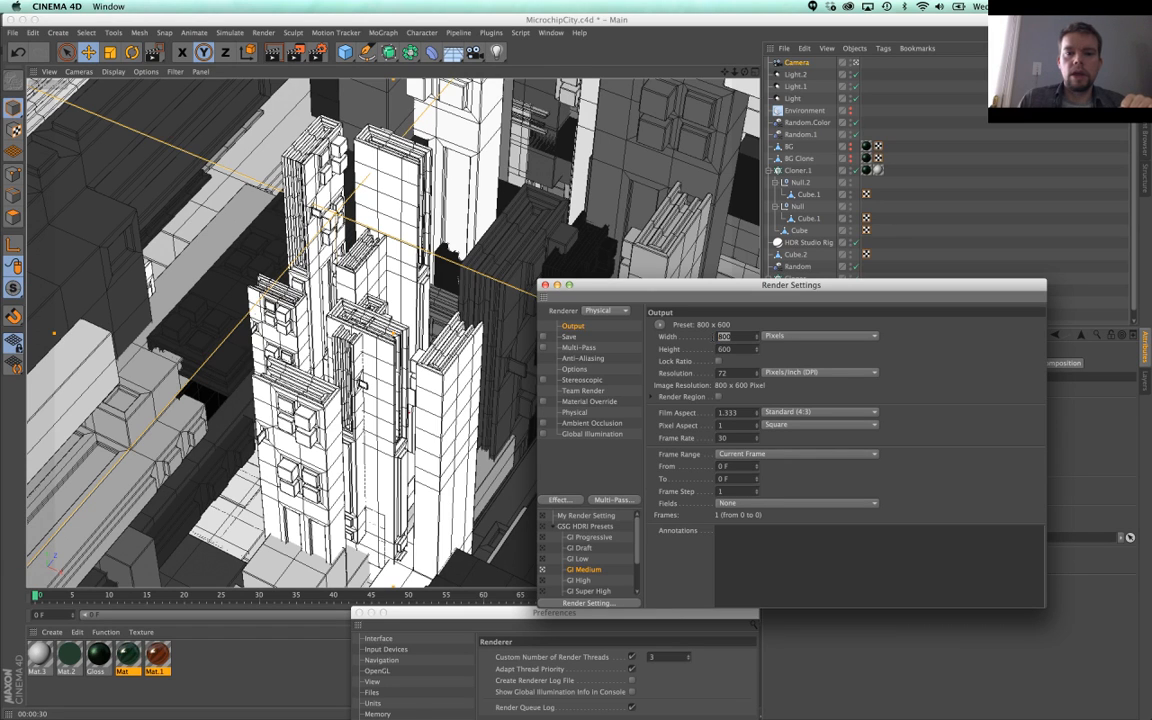
Step: Try a render output width of 1000 pixels and undo it
{"action": "type", "text": "1000"}
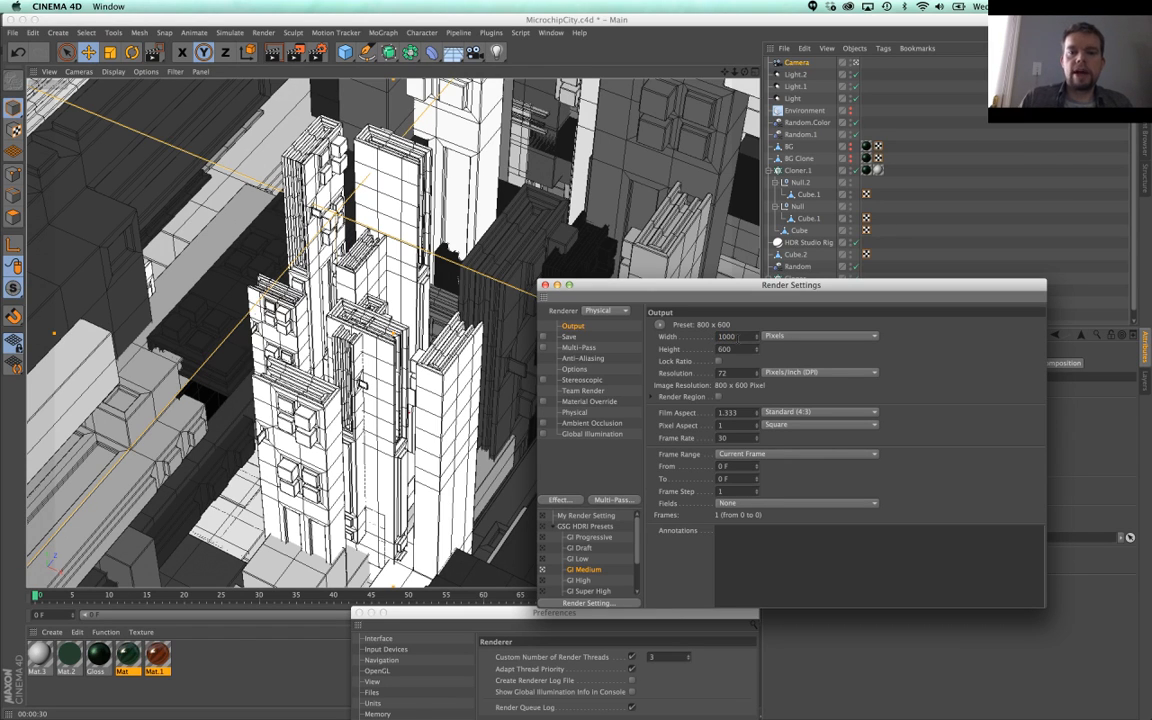
{"action": "key", "text": "Return"}
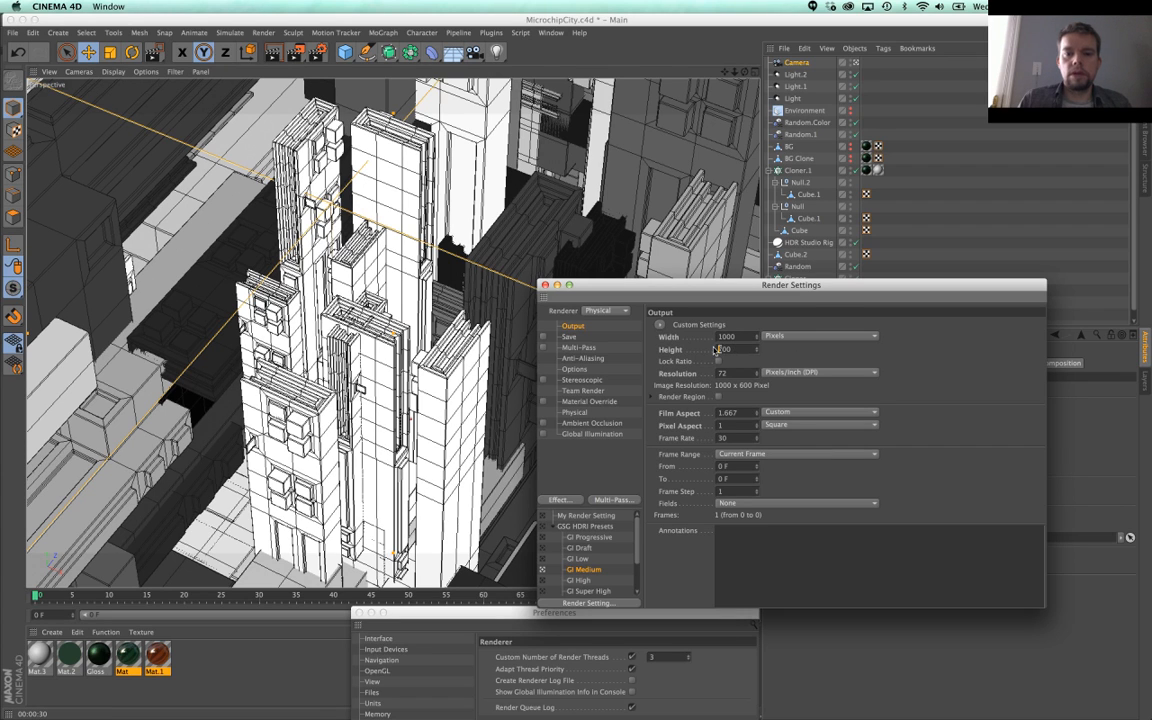
{"action": "key", "text": "super+z"}
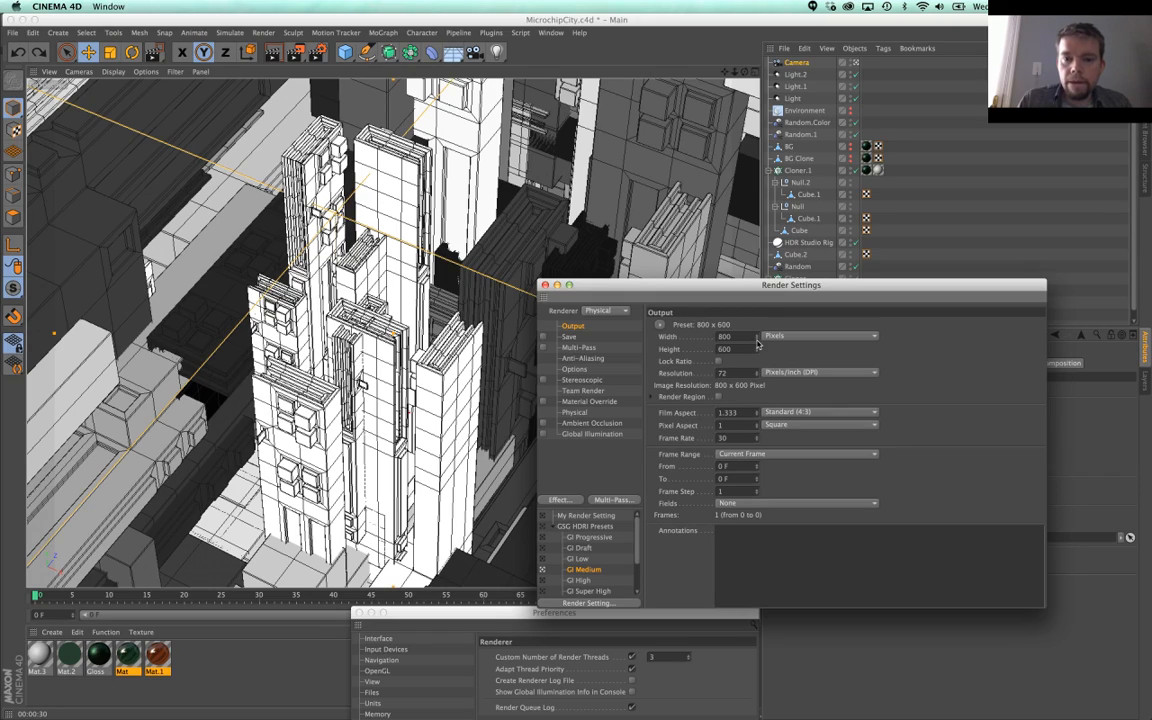
Step: Set the render output size to 861 x 596 pixels and adjust the camera framing of the central towers
{"action": "left_click_drag", "start_coordinate": [757, 337], "coordinate": [757, 290]}
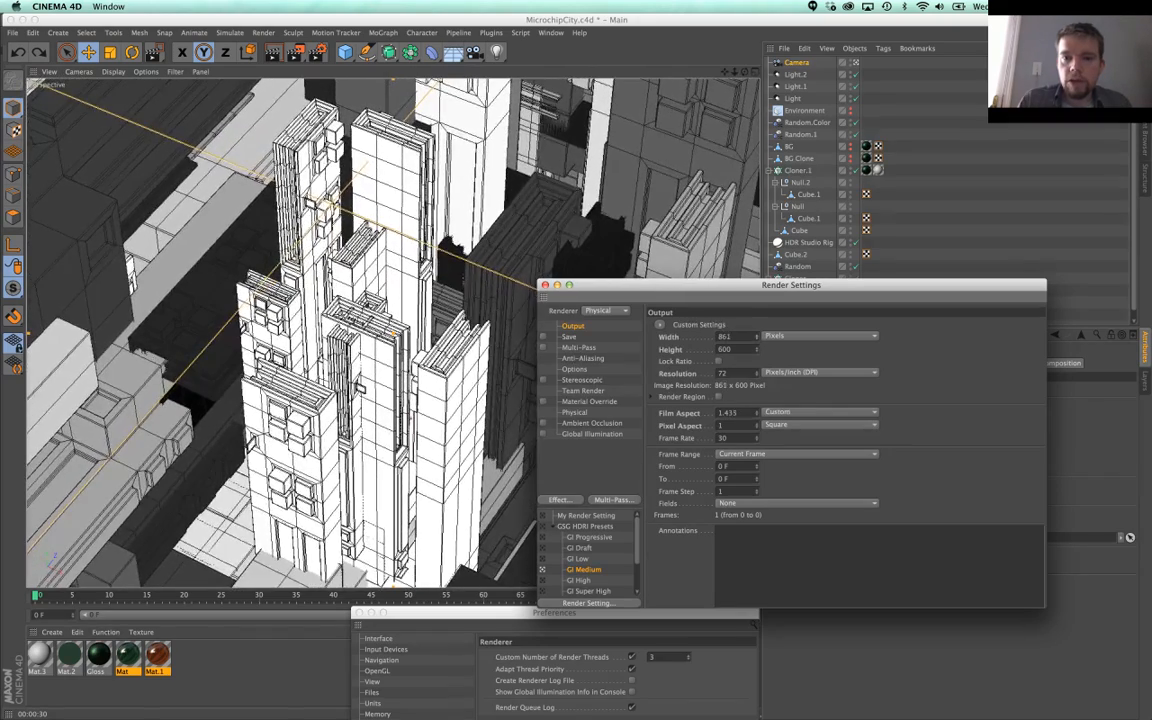
{"action": "left_click_drag", "start_coordinate": [757, 353], "coordinate": [757, 315]}
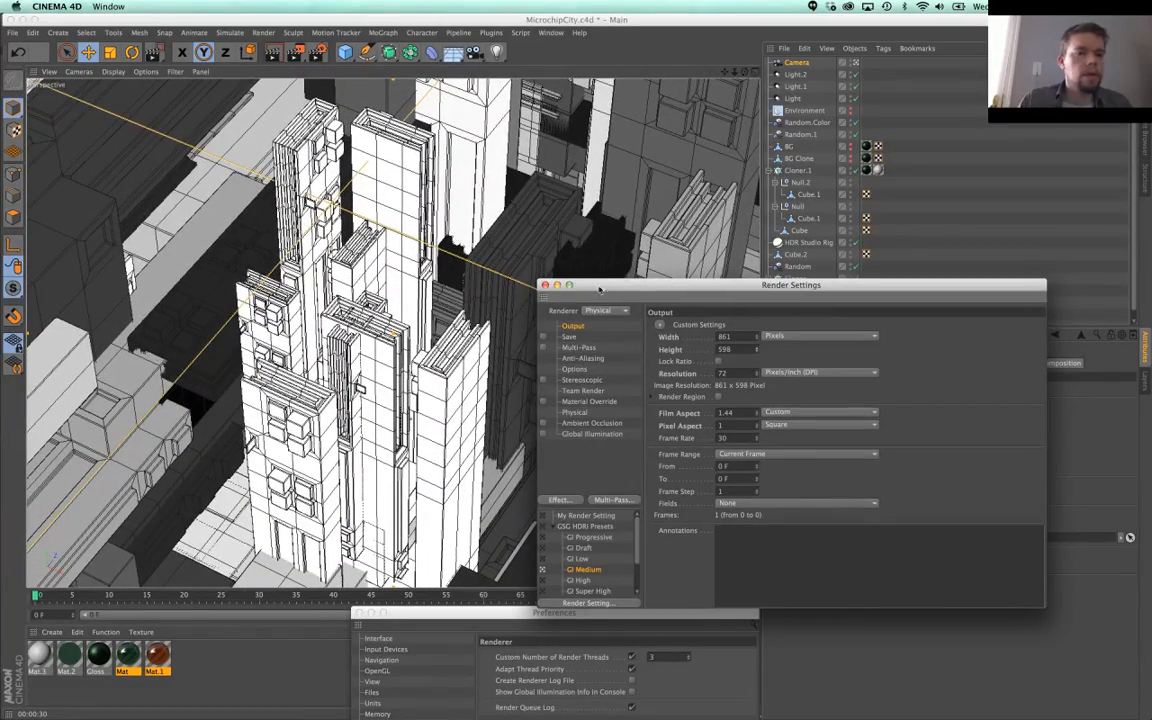
{"action": "left_click_drag", "start_coordinate": [430, 322], "coordinate": [418, 332], "text": "alt"}
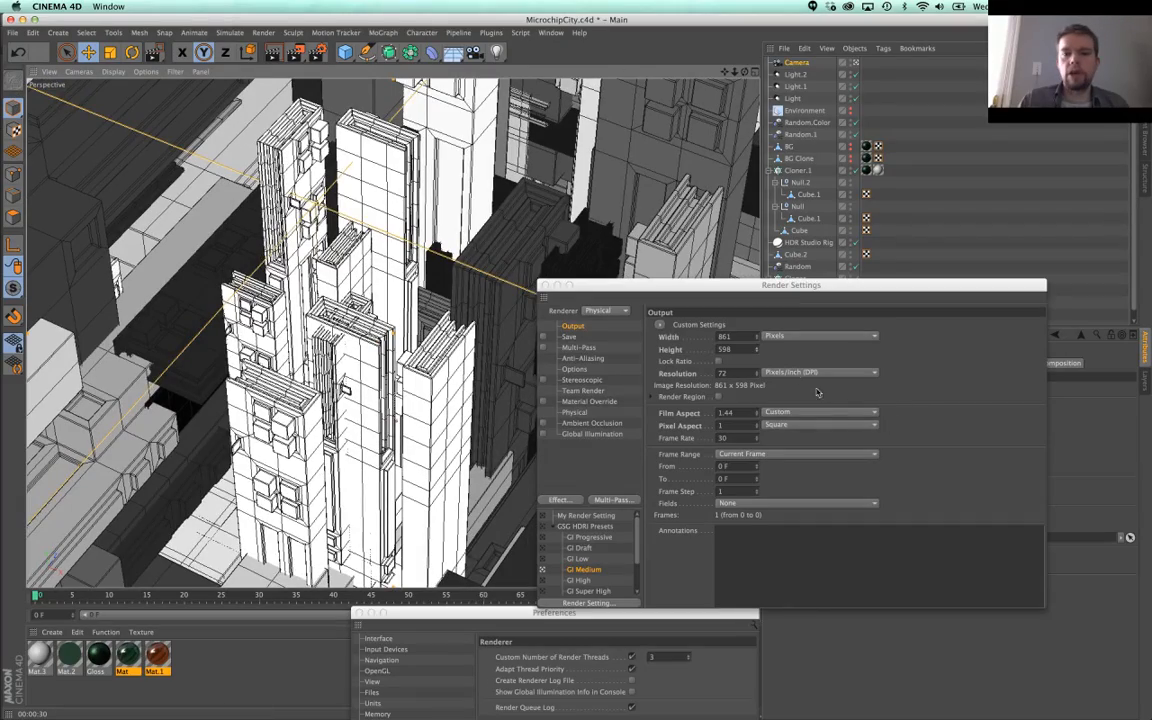
{"action": "left_click_drag", "start_coordinate": [757, 349], "coordinate": [757, 314]}
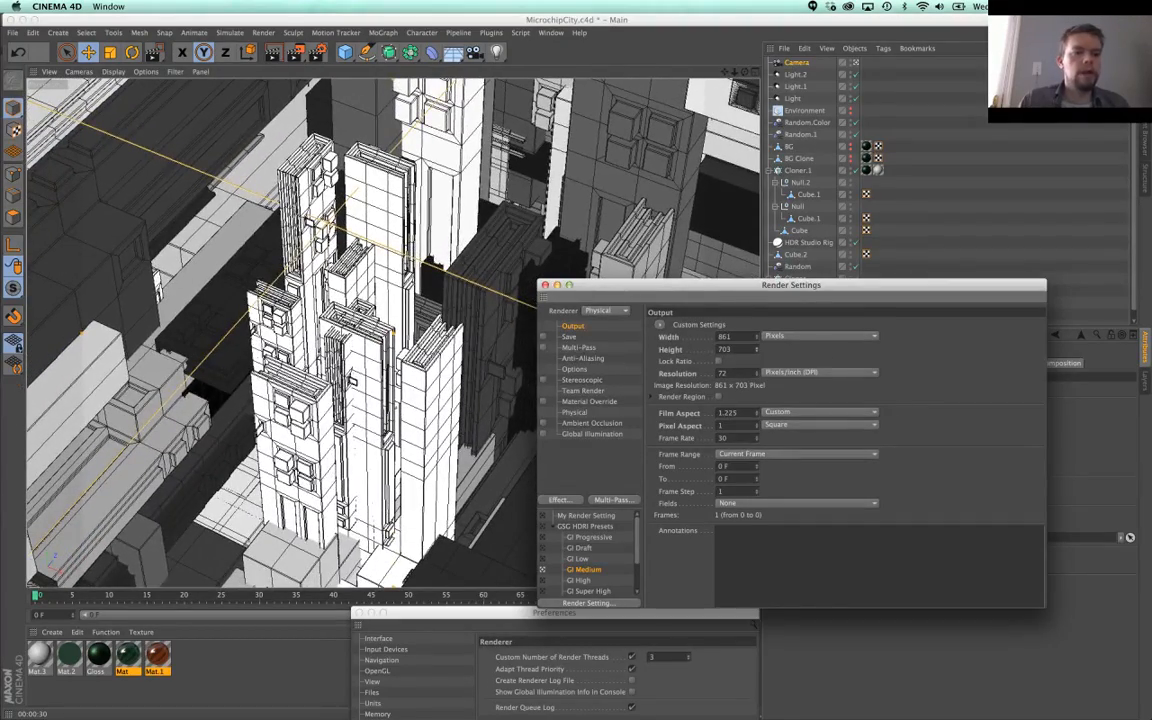
{"action": "left_click_drag", "start_coordinate": [757, 350], "coordinate": [757, 385]}
{"action": "scroll", "coordinate": [395, 332], "scroll_direction": "down", "scroll_amount": 3}
{"action": "left_click_drag", "start_coordinate": [395, 332], "coordinate": [404, 322], "text": "alt"}
{"action": "middle_click_drag", "start_coordinate": [404, 322], "coordinate": [424, 345], "text": "alt"}
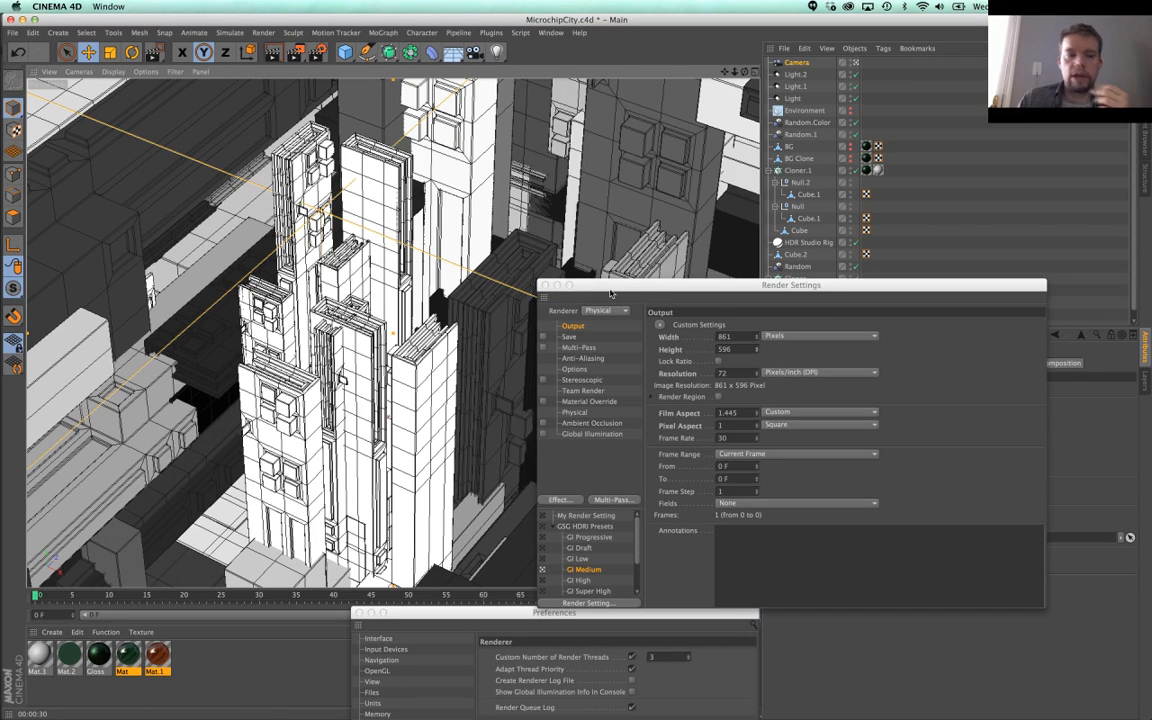
Step: Save a new version of the scene as MicrochipCity2.c4d in the Week13 folder
{"action": "key", "text": "super+shift+s"}
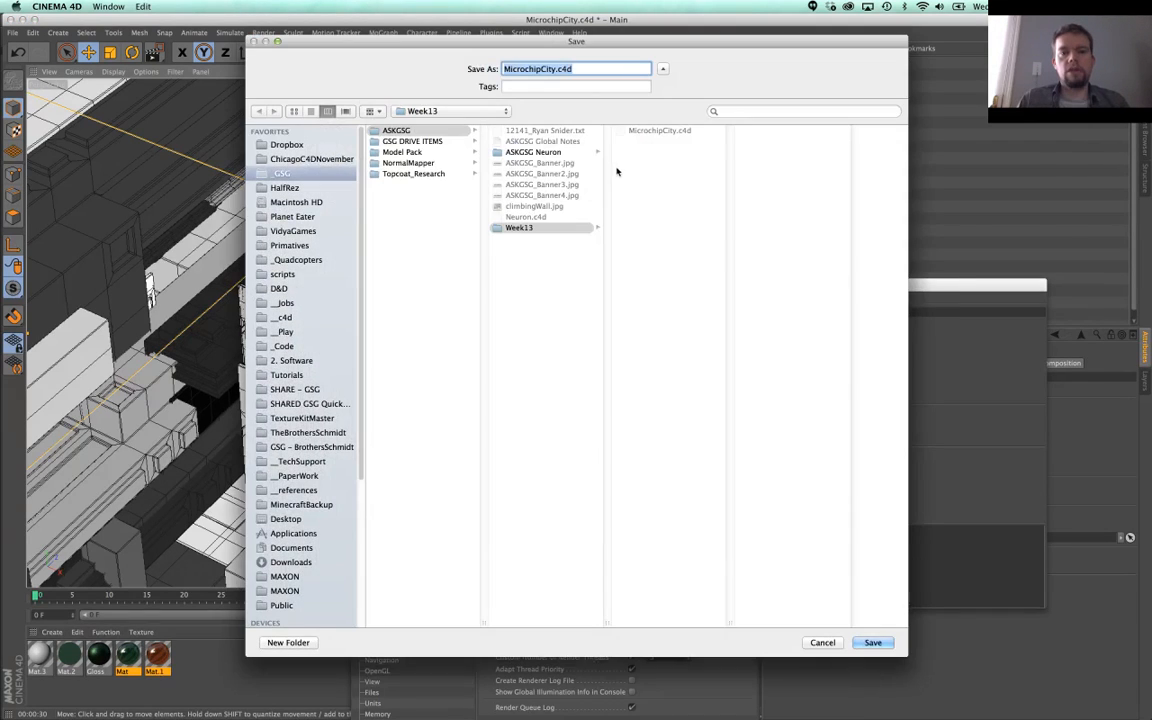
{"action": "key", "text": "Right"}
{"action": "type", "text": "2"}
{"action": "key", "text": "Return"}
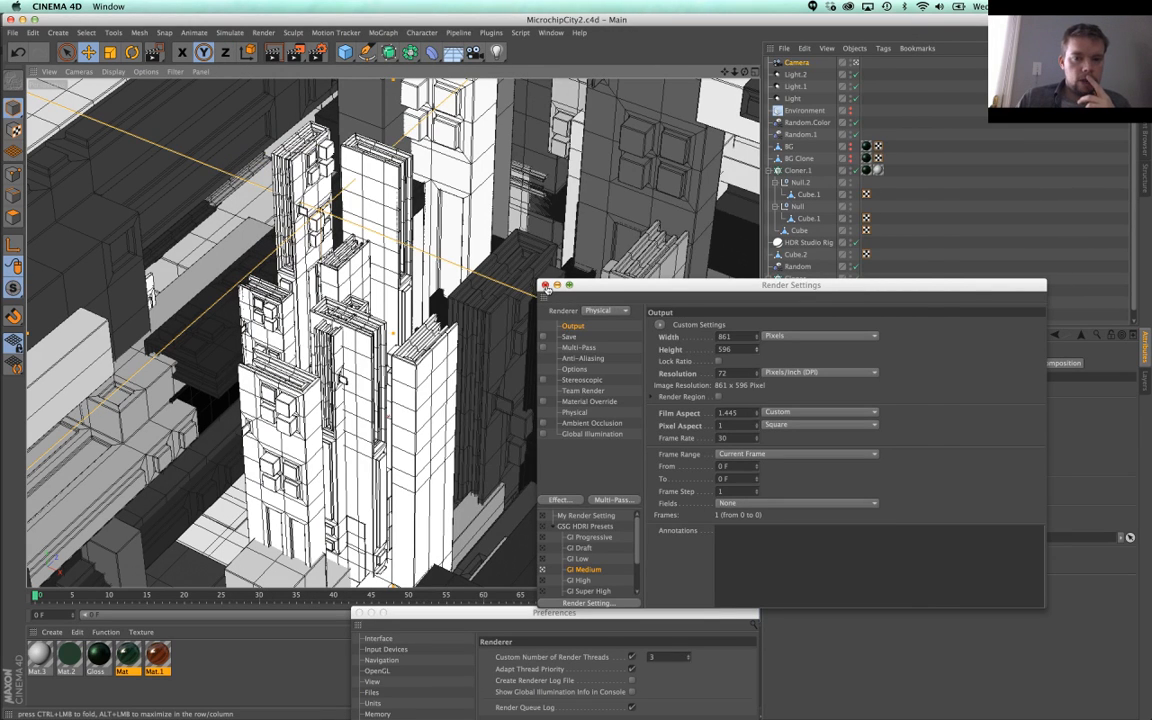
Step: Set the Physical renderer's sampling subdivisions to 2.2 and render the scene to the Picture Viewer
{"action": "left_click", "coordinate": [580, 412]}
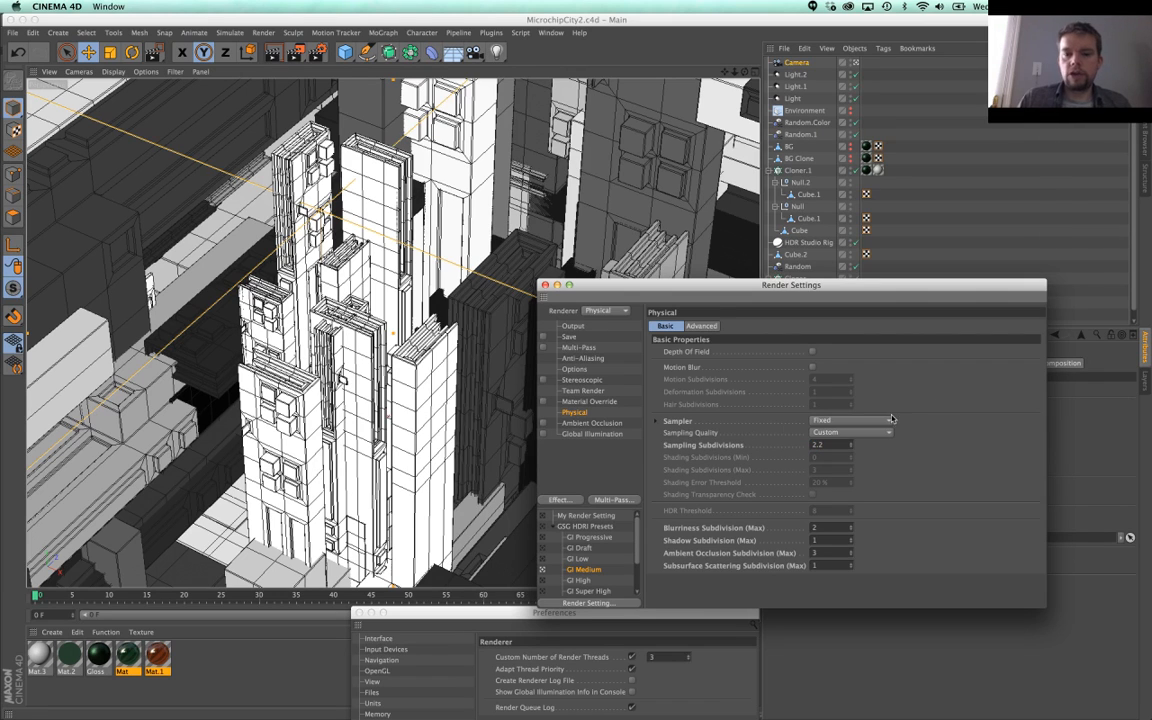
{"action": "key", "text": "Return"}
{"action": "left_click", "coordinate": [305, 57]}
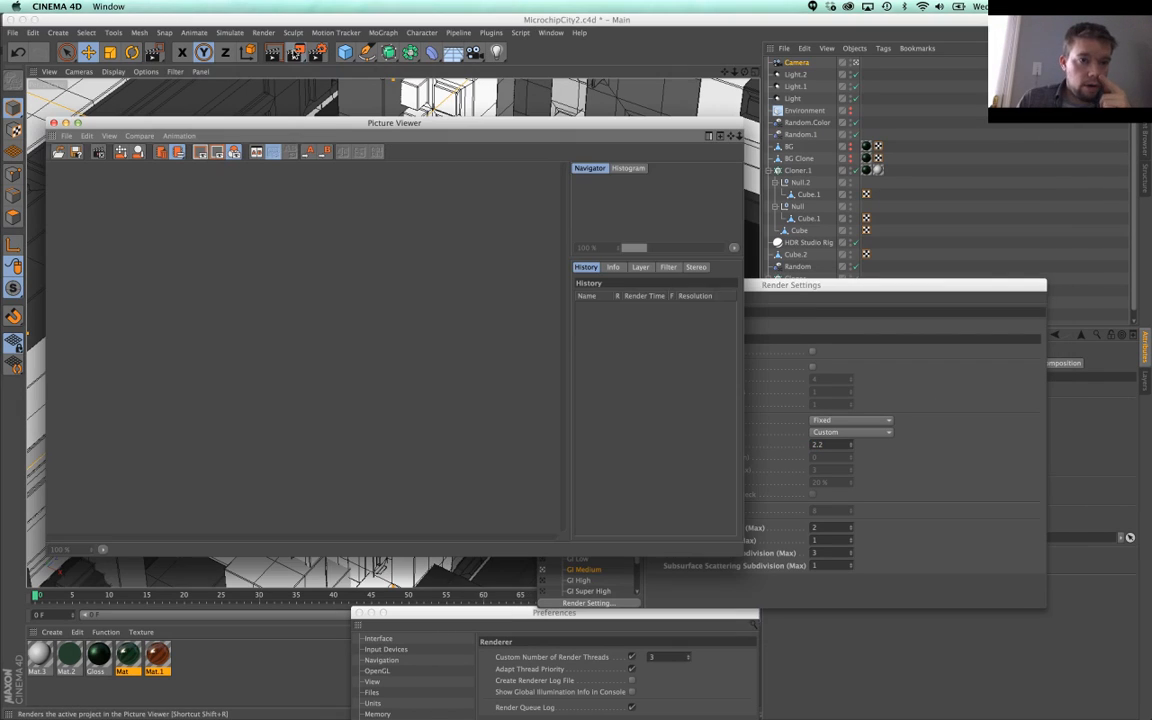
Step: Enlarge the Picture Viewer, dock it as a tab alongside the viewport and switch back to the perspective view
{"action": "scroll", "coordinate": [342, 361], "scroll_direction": "up", "scroll_amount": 5}
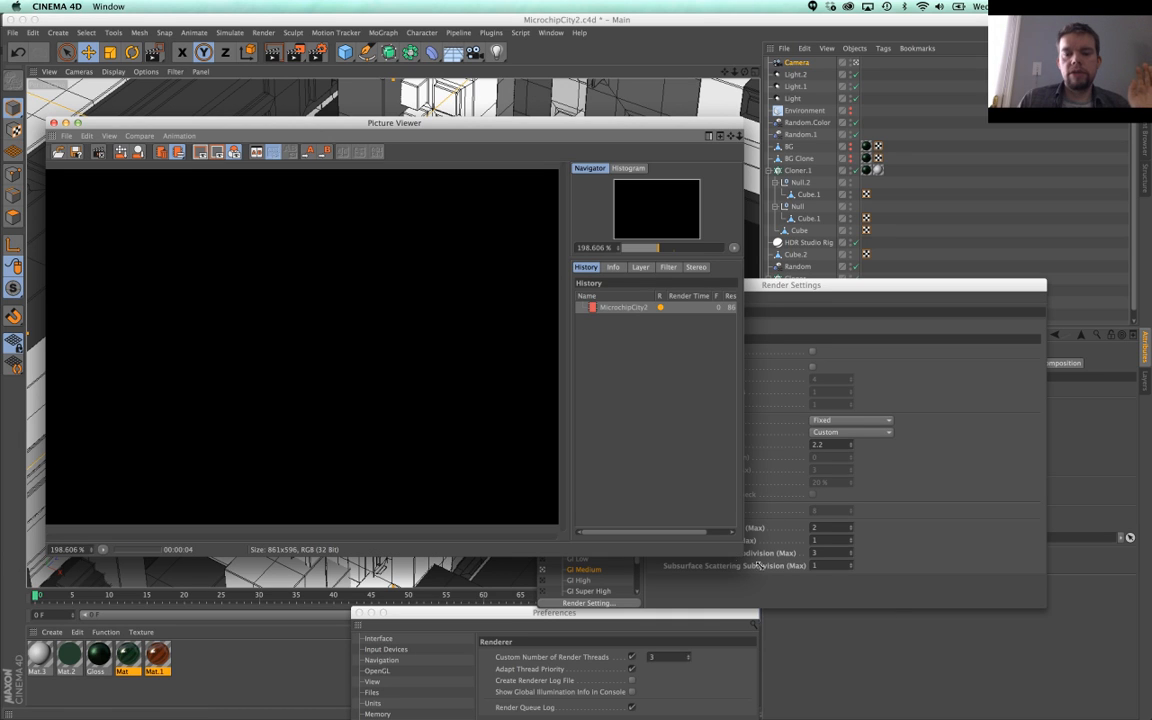
{"action": "left_click_drag", "start_coordinate": [742, 554], "coordinate": [1108, 716]}
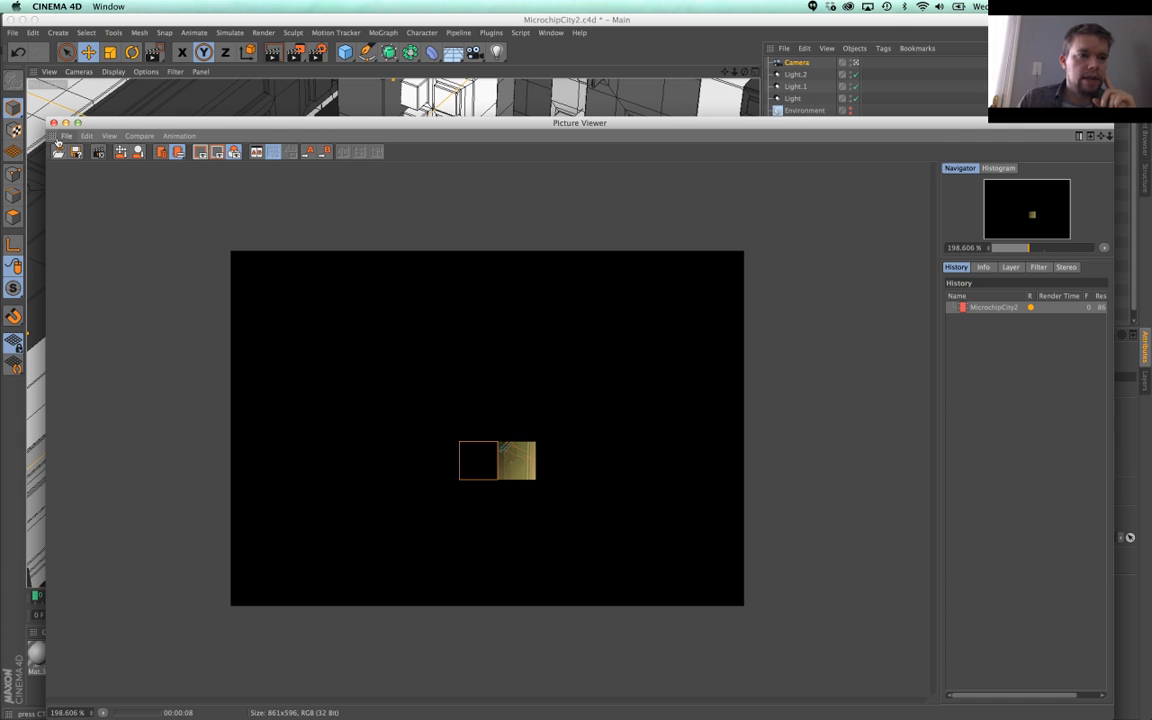
{"action": "left_click", "coordinate": [33, 72]}
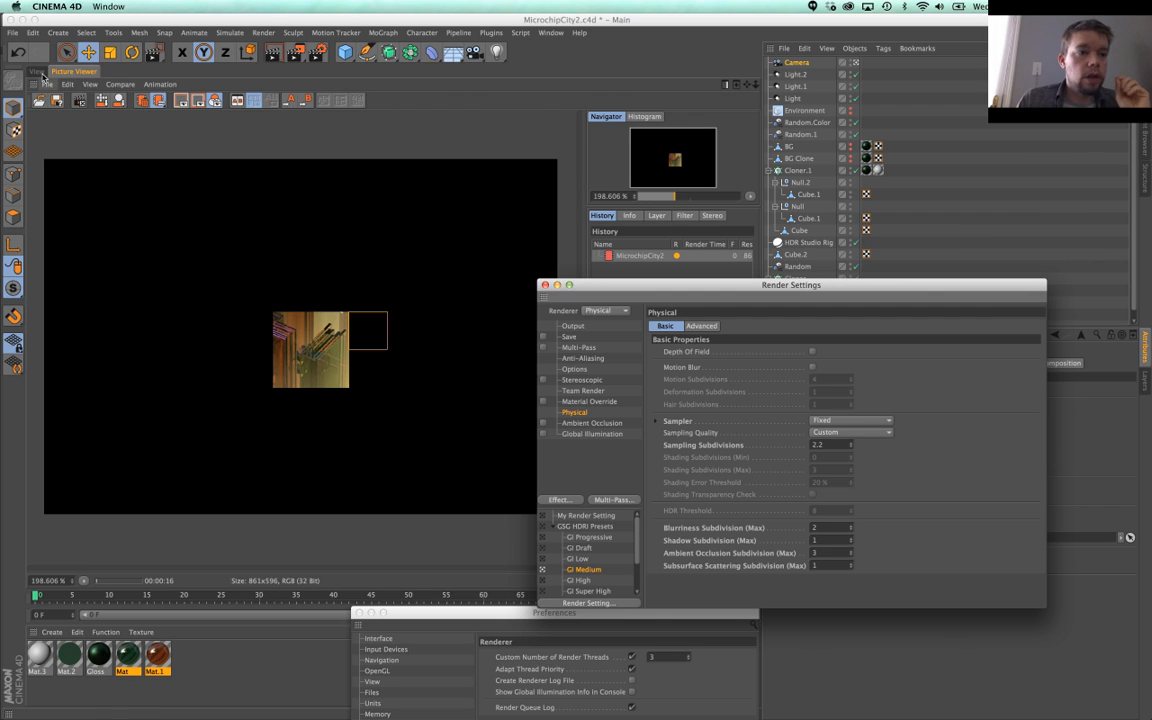
{"action": "left_click", "coordinate": [35, 72]}
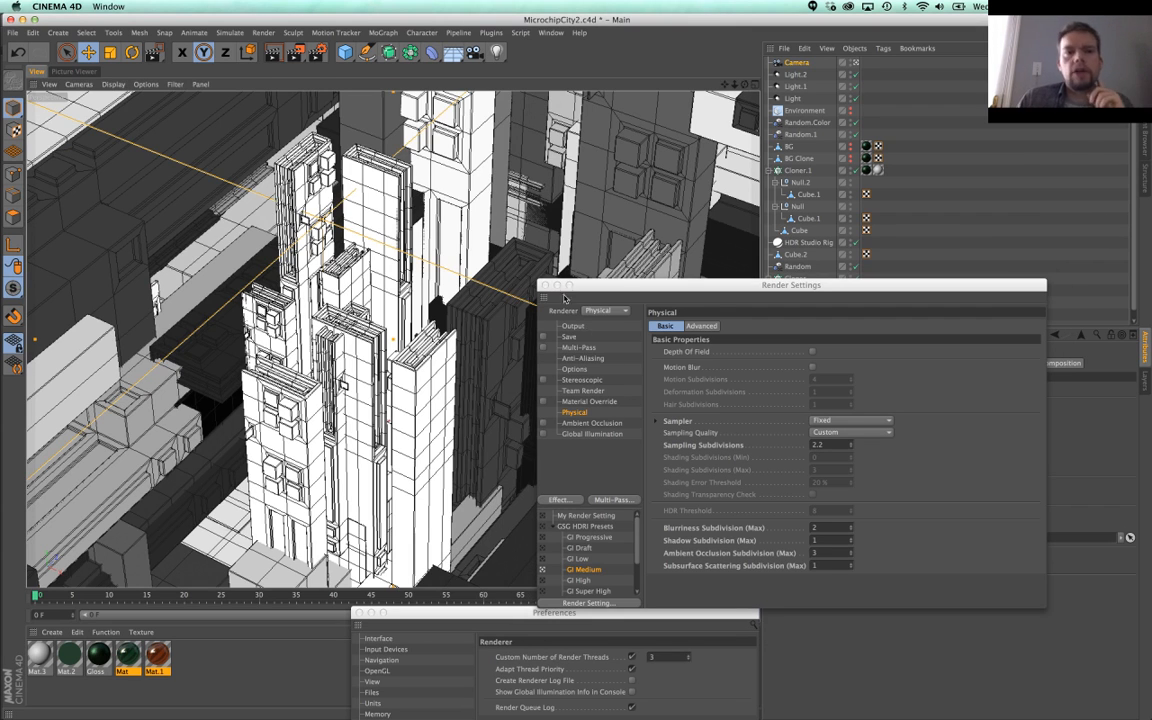
Step: Duplicate the GI Medium render setting, make the copy active and rename it GI Medium Depth
{"action": "left_click_drag", "start_coordinate": [606, 285], "coordinate": [554, 345]}
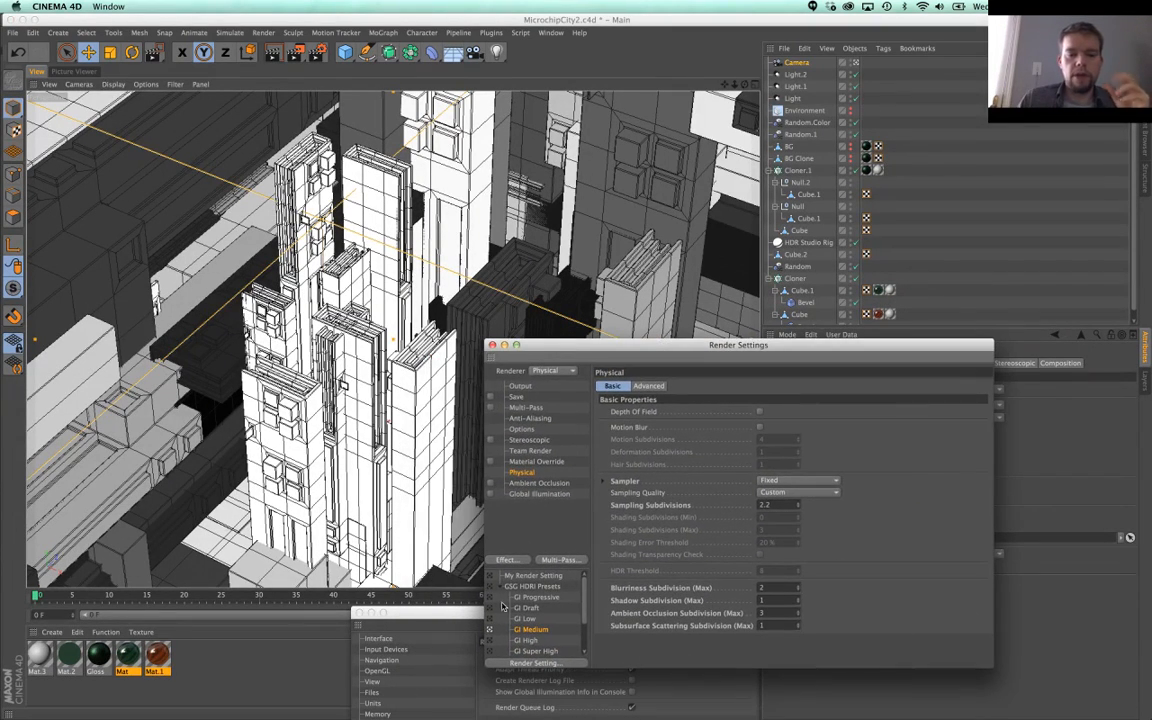
{"action": "left_click_drag", "start_coordinate": [545, 637], "coordinate": [548, 645]}
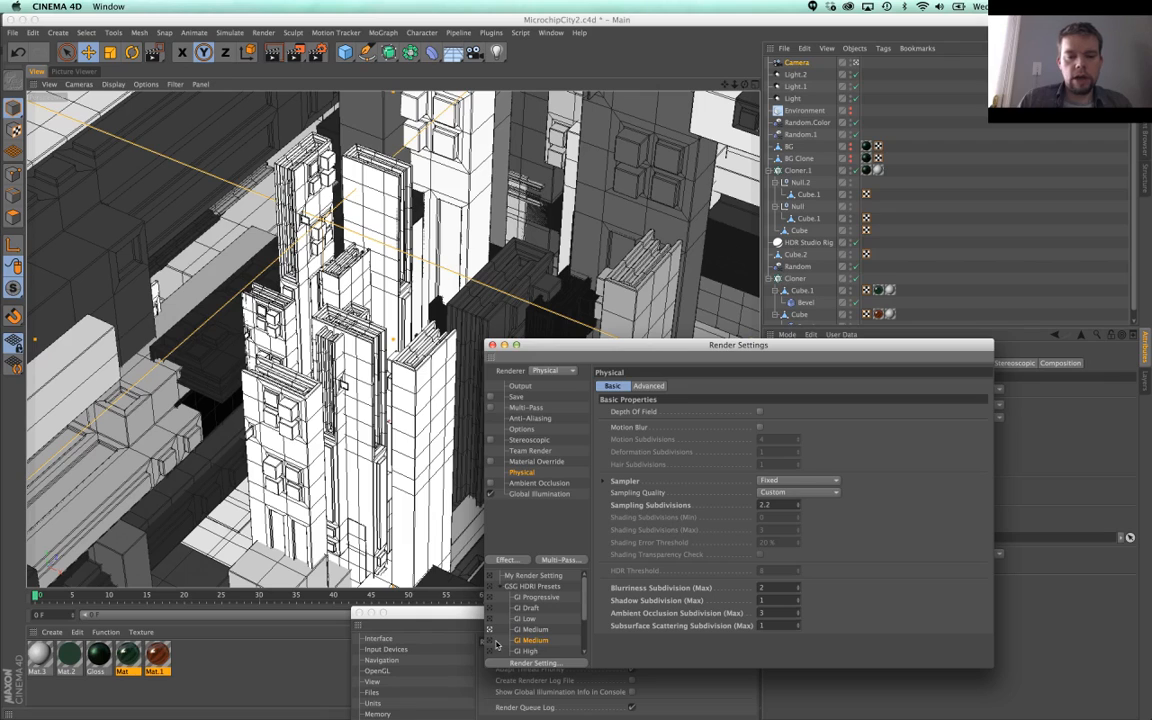
{"action": "double_click", "coordinate": [540, 641]}
{"action": "key", "text": "Return"}
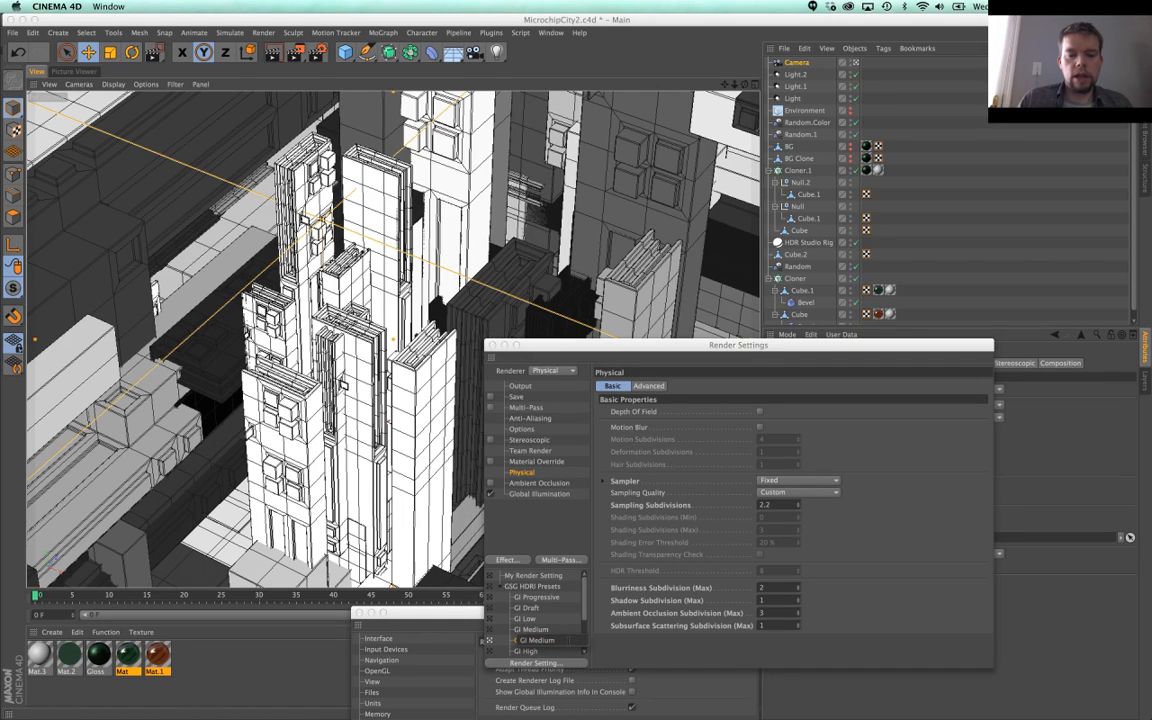
{"action": "type", "text": "Depth"}
{"action": "key", "text": "Return"}
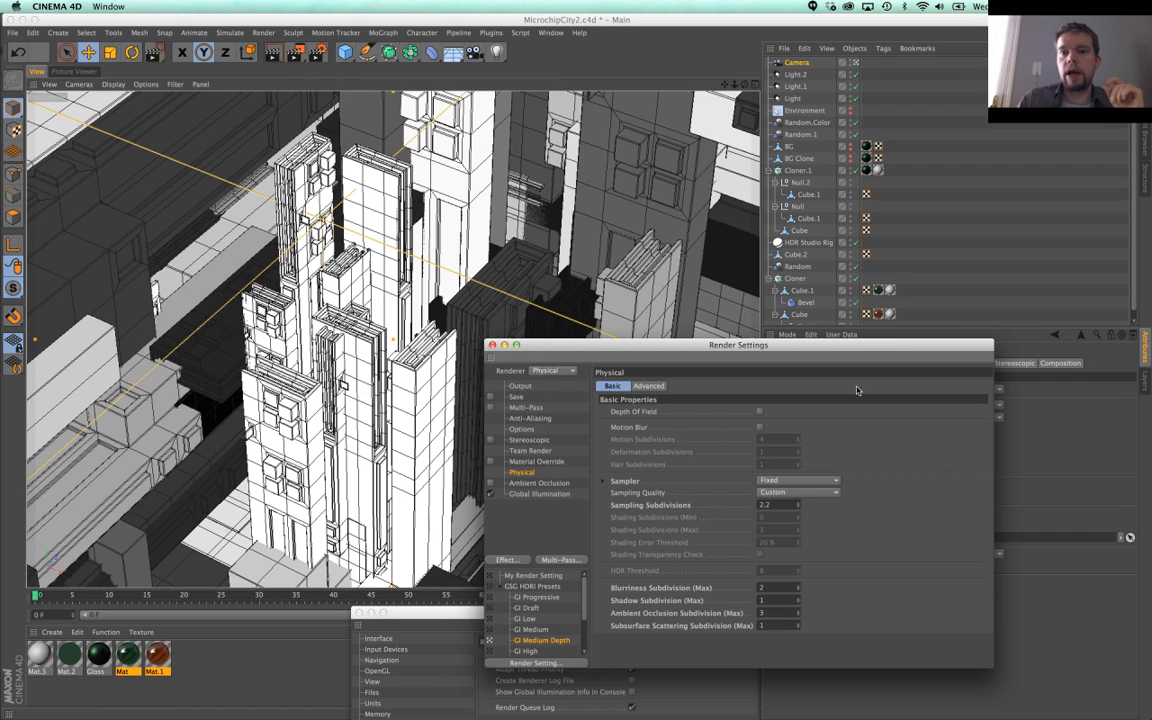
Step: Select the three Mat.3 texture tags on Cube.1, Cube and Cloner.1 and open their shared Selection value for editing
{"action": "left_click_drag", "start_coordinate": [838, 349], "coordinate": [753, 430]}
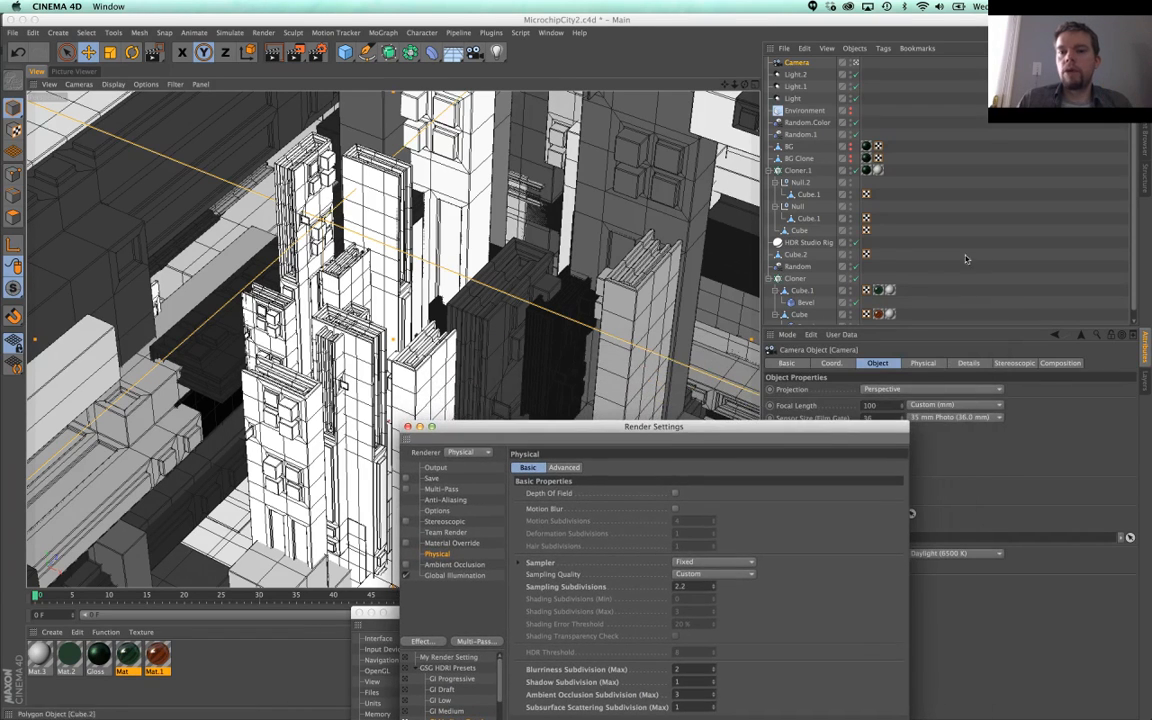
{"action": "left_click", "coordinate": [890, 290]}
{"action": "left_click", "coordinate": [892, 289], "text": "shift"}
{"action": "left_click", "coordinate": [878, 170], "text": "shift"}
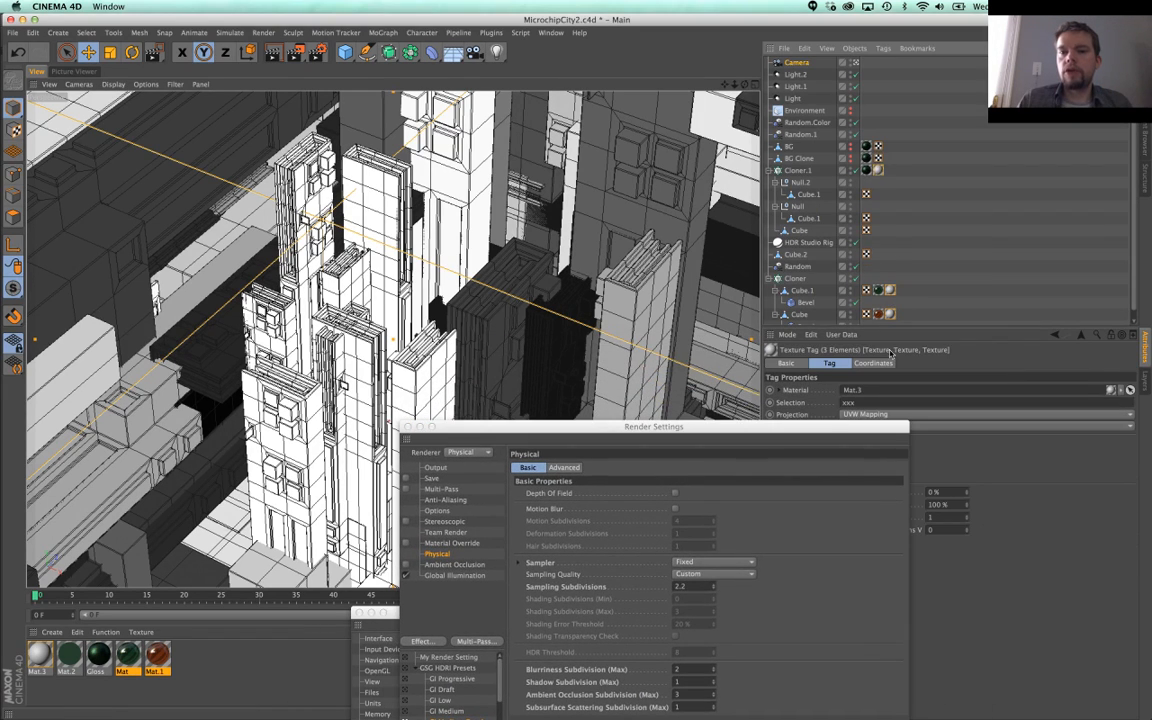
{"action": "left_click_drag", "start_coordinate": [866, 430], "coordinate": [758, 525]}
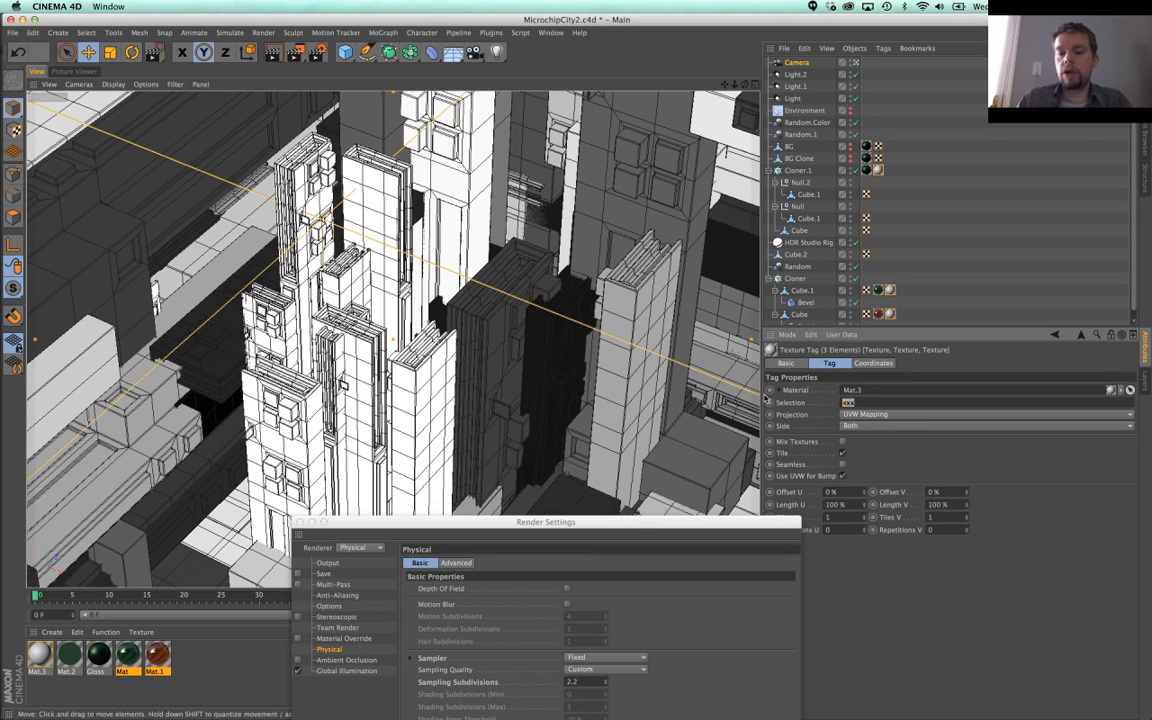
{"action": "left_click_drag", "start_coordinate": [627, 522], "coordinate": [742, 309]}
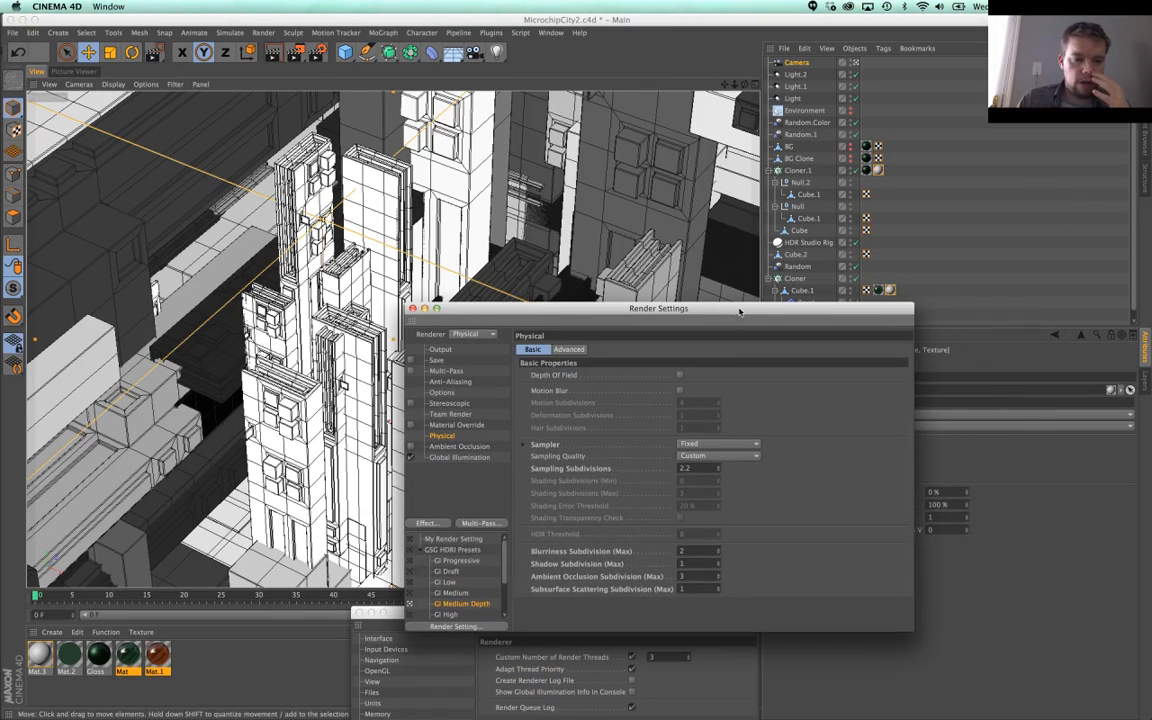
Step: Create a null object and raise it vertically to the upper part of the central towers
{"action": "left_click", "coordinate": [58, 32]}
{"action": "mouse_move", "coordinate": [62, 50]}
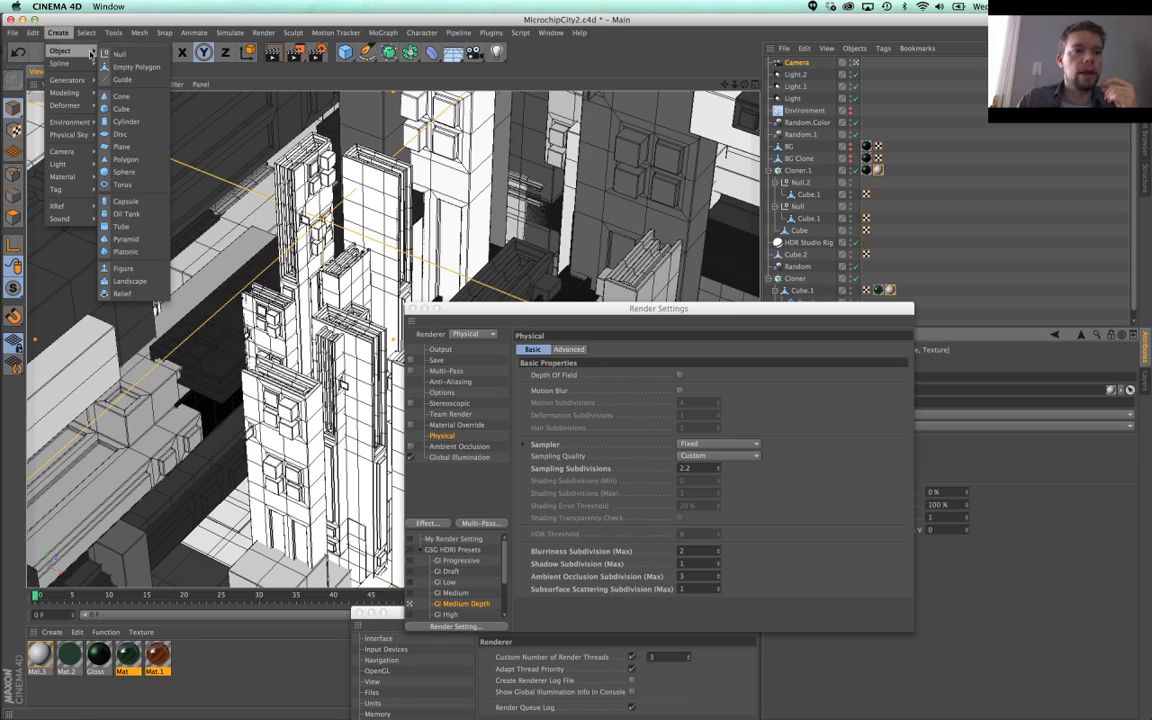
{"action": "left_click", "coordinate": [120, 55]}
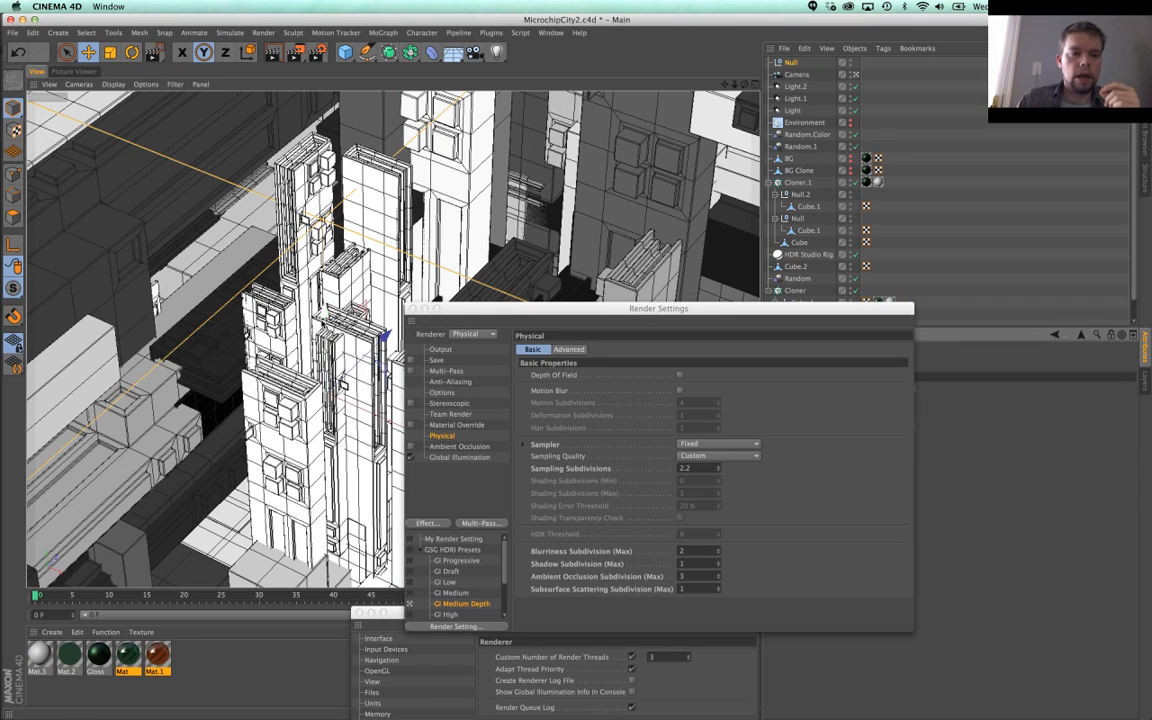
{"action": "mouse_move", "coordinate": [321, 196]}
{"action": "left_mouse_down"}
{"action": "mouse_move", "coordinate": [324, 265]}
{"action": "mouse_move", "coordinate": [320, 189]}
{"action": "left_mouse_up"}
{"action": "left_click_drag", "start_coordinate": [470, 308], "coordinate": [460, 464]}
{"action": "left_click_drag", "start_coordinate": [315, 235], "coordinate": [388, 246], "text": "alt"}
{"action": "key", "text": "shift+super+z"}
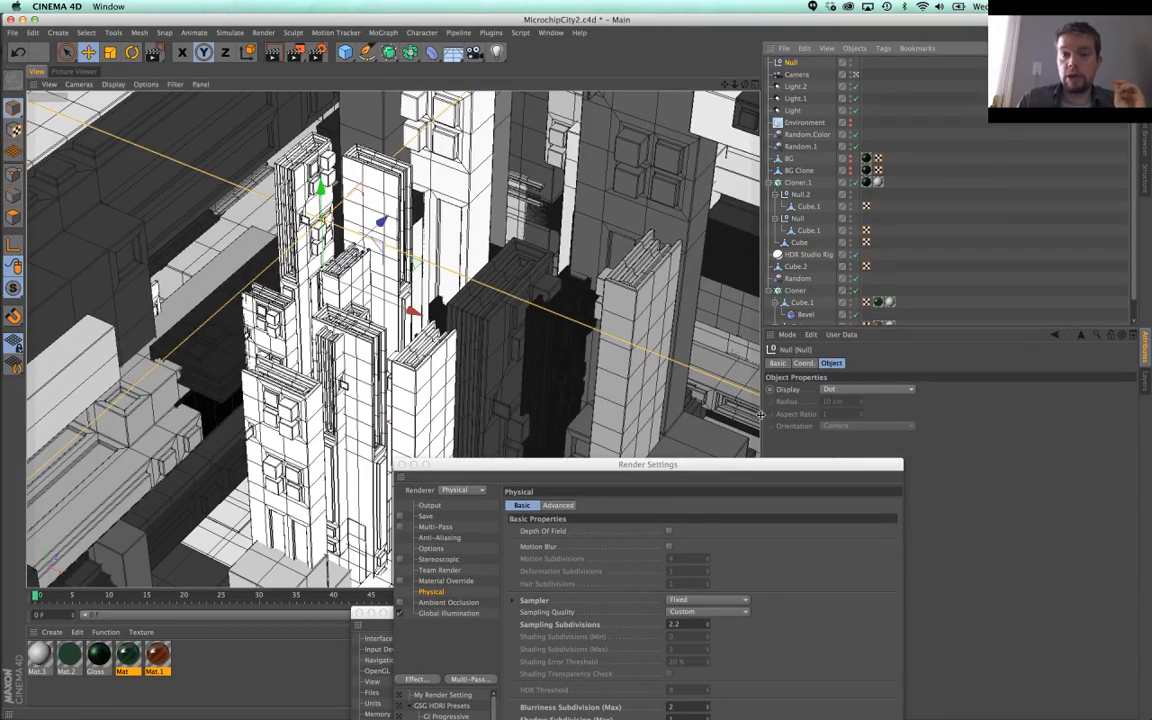
Step: Assign the new null as the Camera's focus object and set the camera's f-stop to 0.1
{"action": "double_click", "coordinate": [794, 77]}
{"action": "left_click_drag", "start_coordinate": [837, 464], "coordinate": [480, 394]}
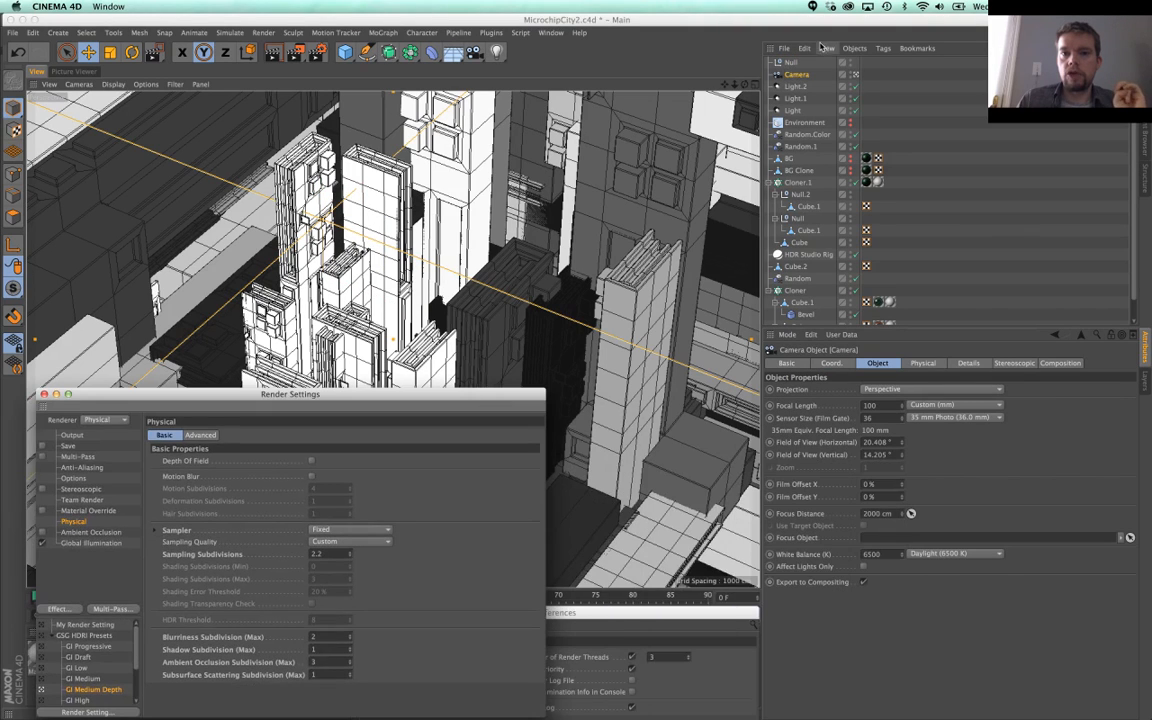
{"action": "left_click", "coordinate": [789, 66]}
{"action": "left_click_drag", "start_coordinate": [789, 66], "coordinate": [880, 537]}
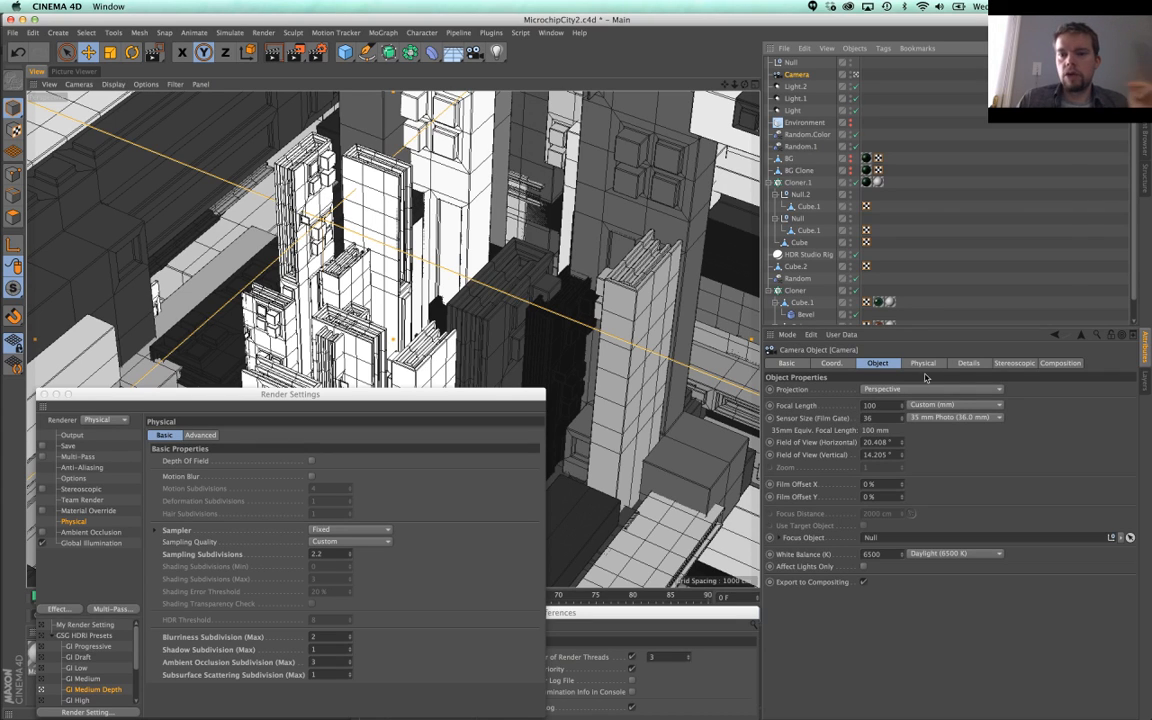
{"action": "left_click", "coordinate": [921, 364]}
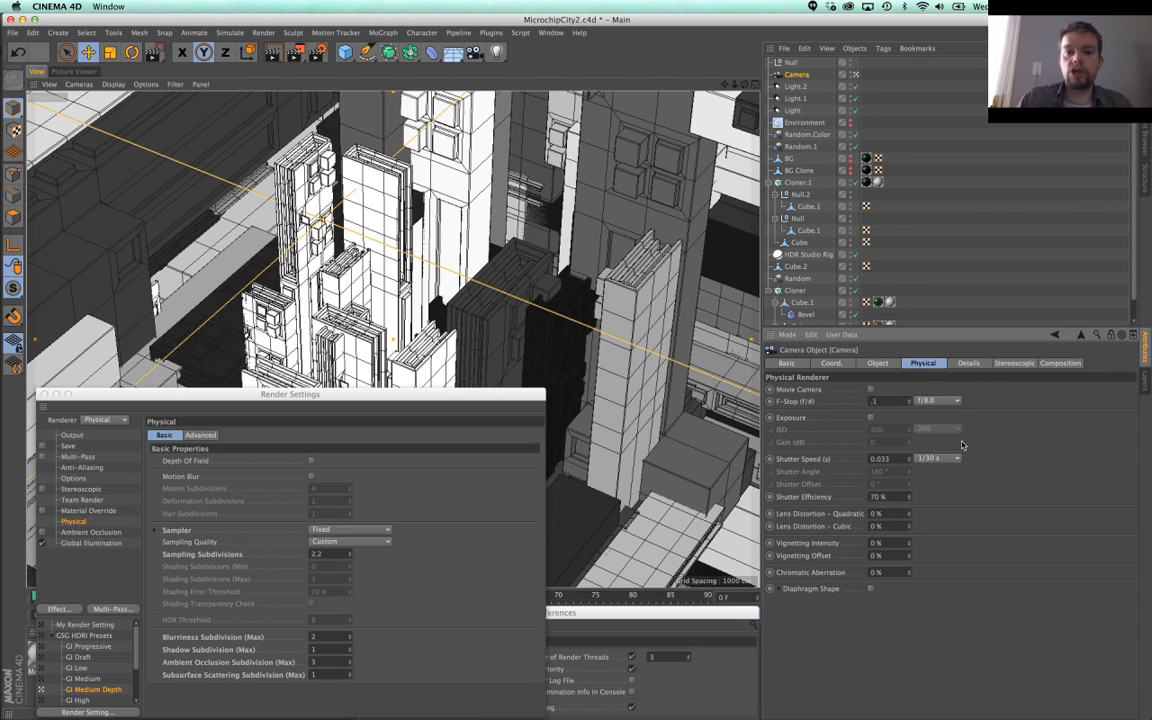
{"action": "key", "text": "Return"}
Step: Uncover the viewport and start a Render Region of the camera view
{"action": "left_click_drag", "start_coordinate": [481, 399], "coordinate": [737, 564]}
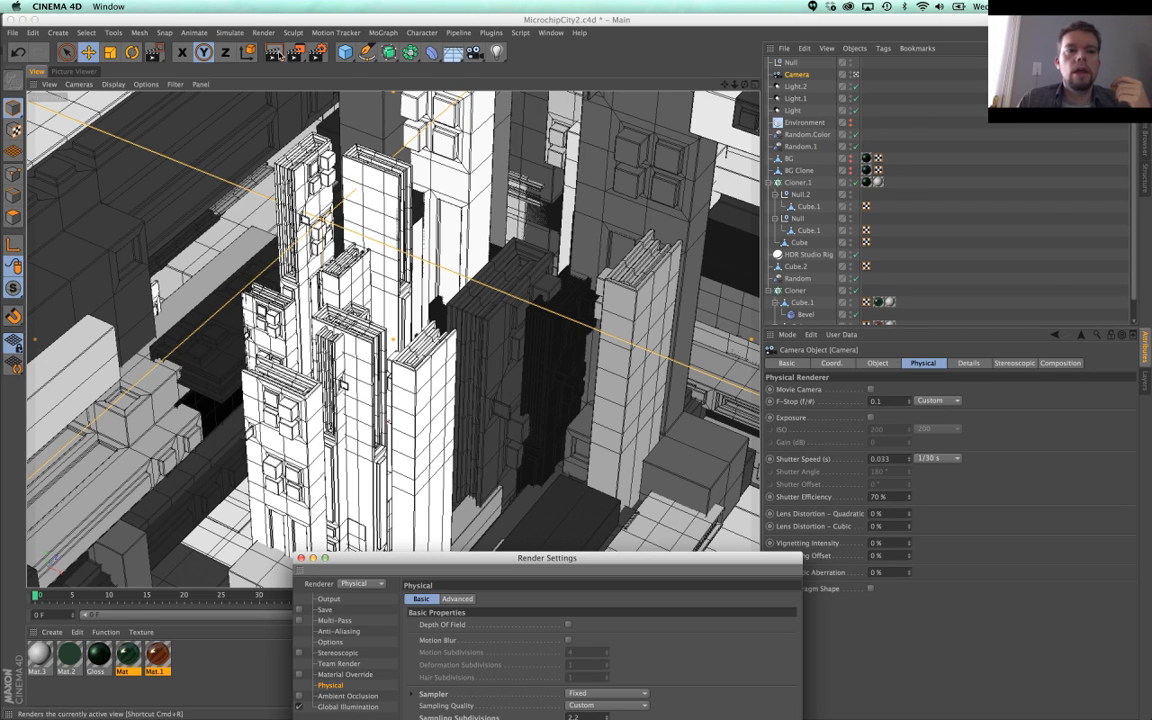
{"action": "left_click", "coordinate": [296, 52]}
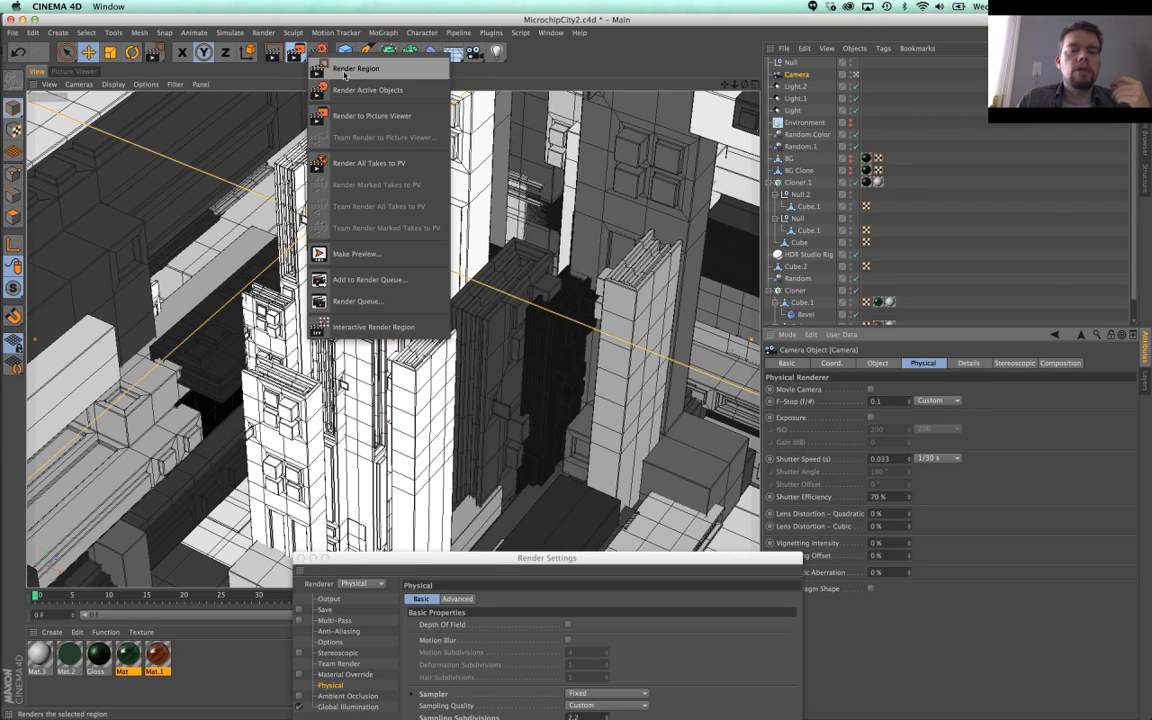
Step: Set Sampling Subdivisions to 1 and enable Depth Of Field in the Physical settings of the GI Medium Depth preset
{"action": "left_click", "coordinate": [344, 70]}
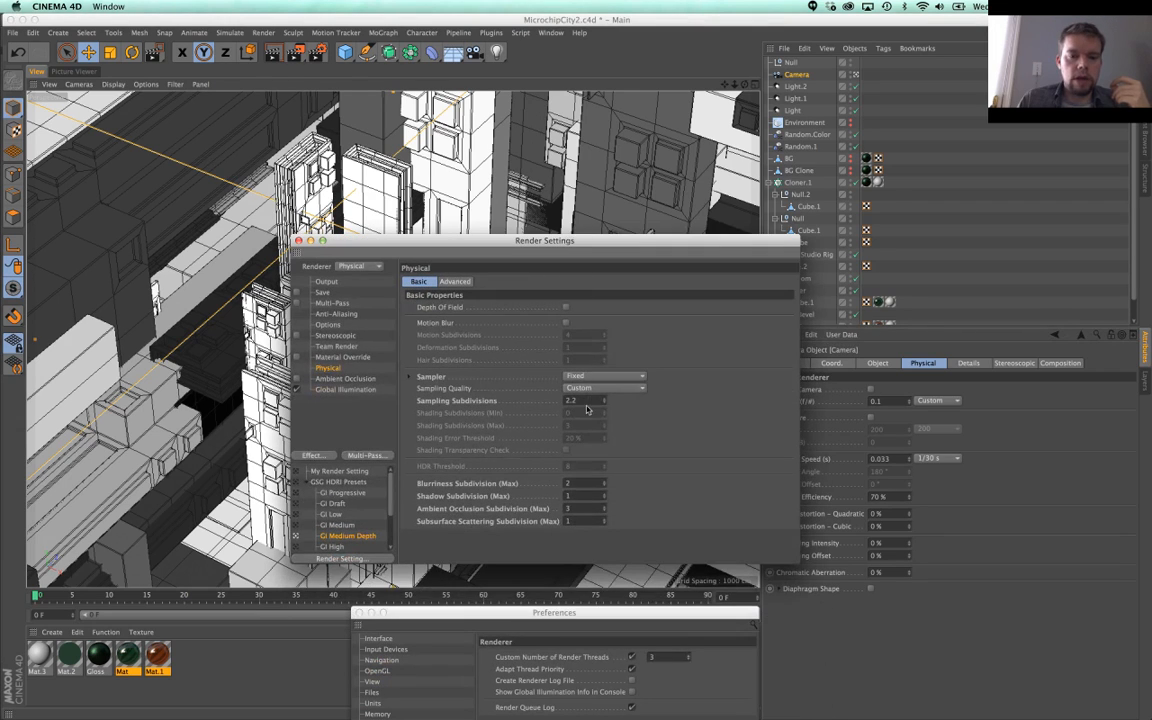
{"action": "type", "text": "1"}
{"action": "left_click", "coordinate": [682, 441]}
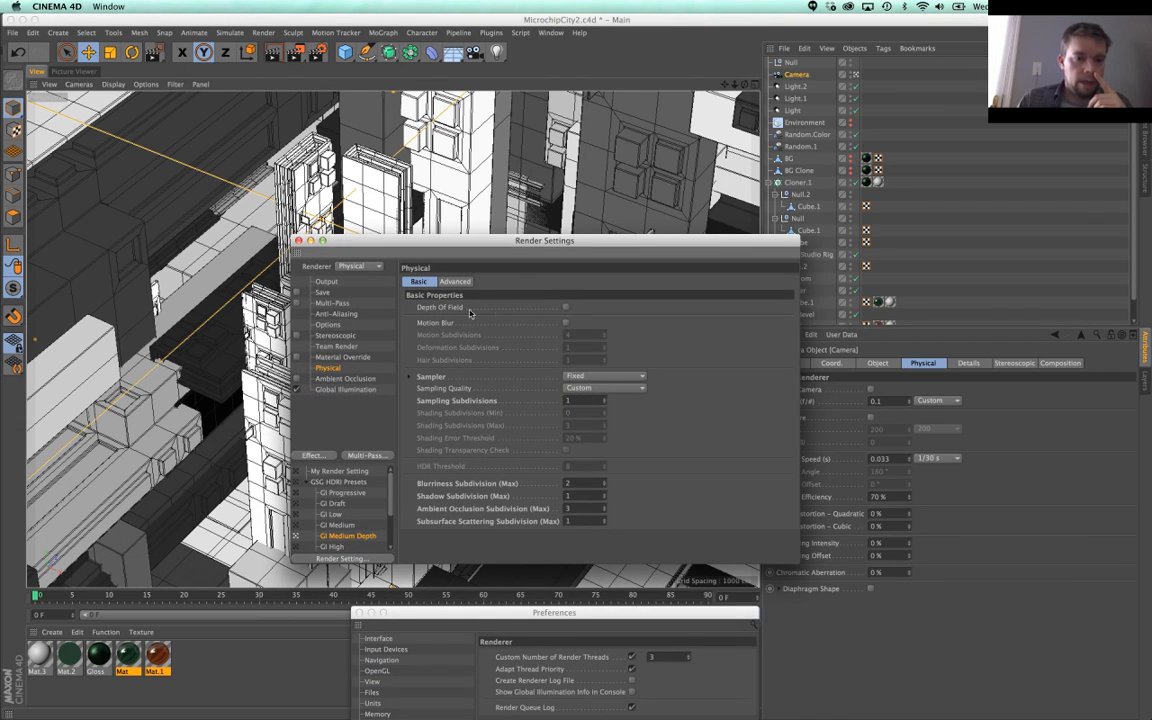
{"action": "left_click", "coordinate": [566, 308]}
{"action": "left_click", "coordinate": [299, 241]}
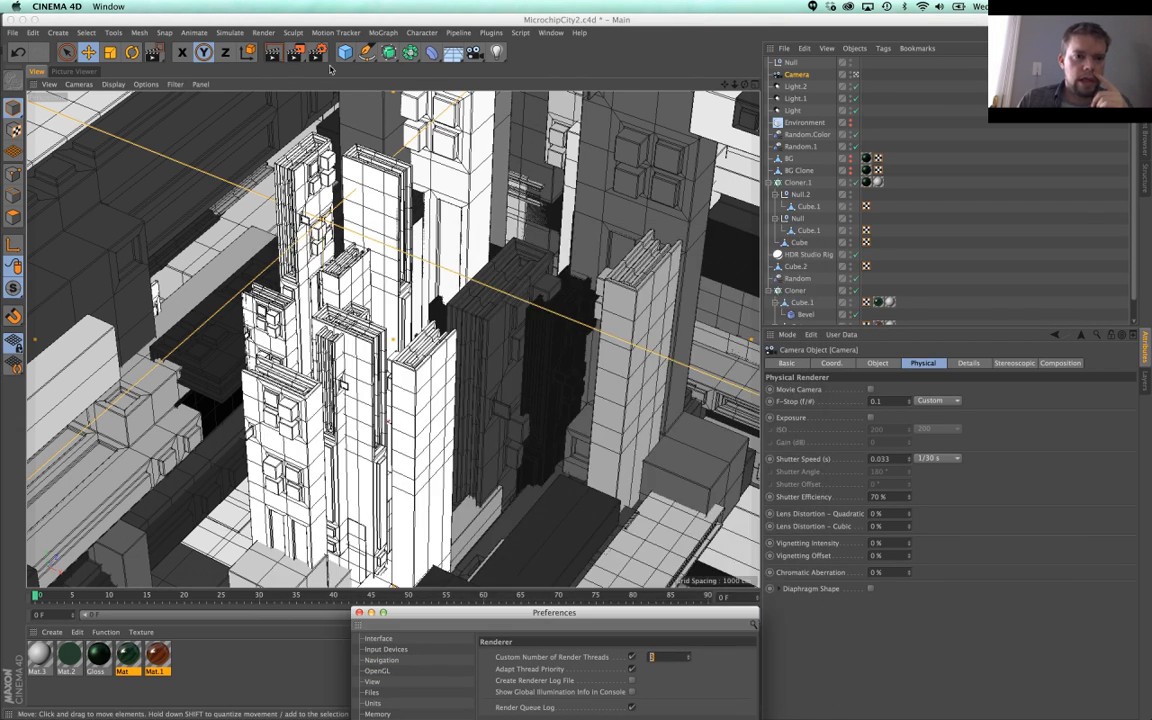
Step: Render a region of the viewport covering the white towers to preview the depth of field
{"action": "left_click", "coordinate": [297, 54]}
{"action": "left_click", "coordinate": [346, 69]}
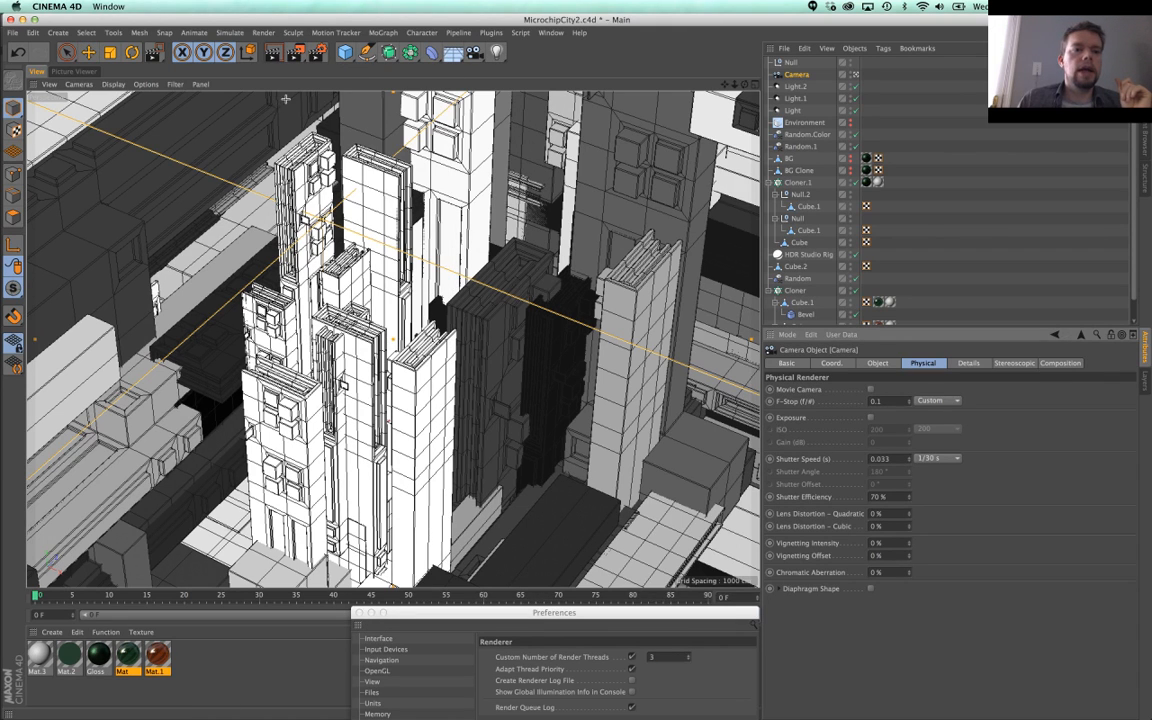
{"action": "left_click_drag", "start_coordinate": [288, 97], "coordinate": [170, 532]}
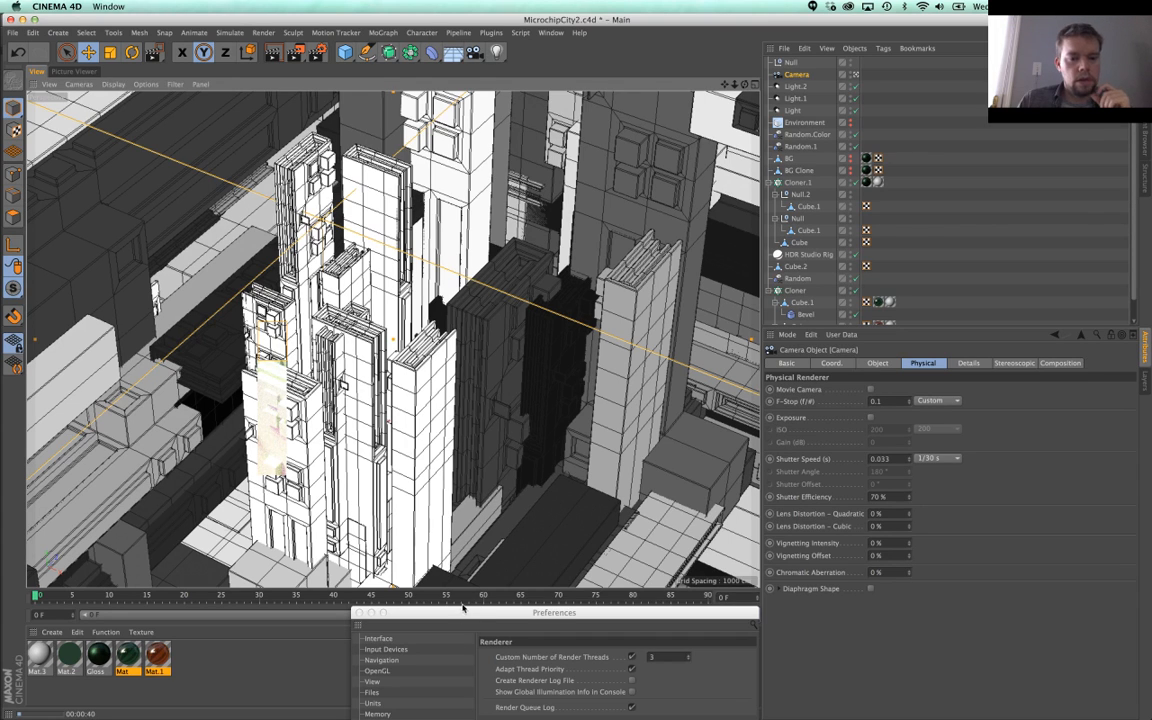
Step: Close the Preferences window and make GI Medium the active render setting
{"action": "left_click_drag", "start_coordinate": [477, 615], "coordinate": [436, 640]}
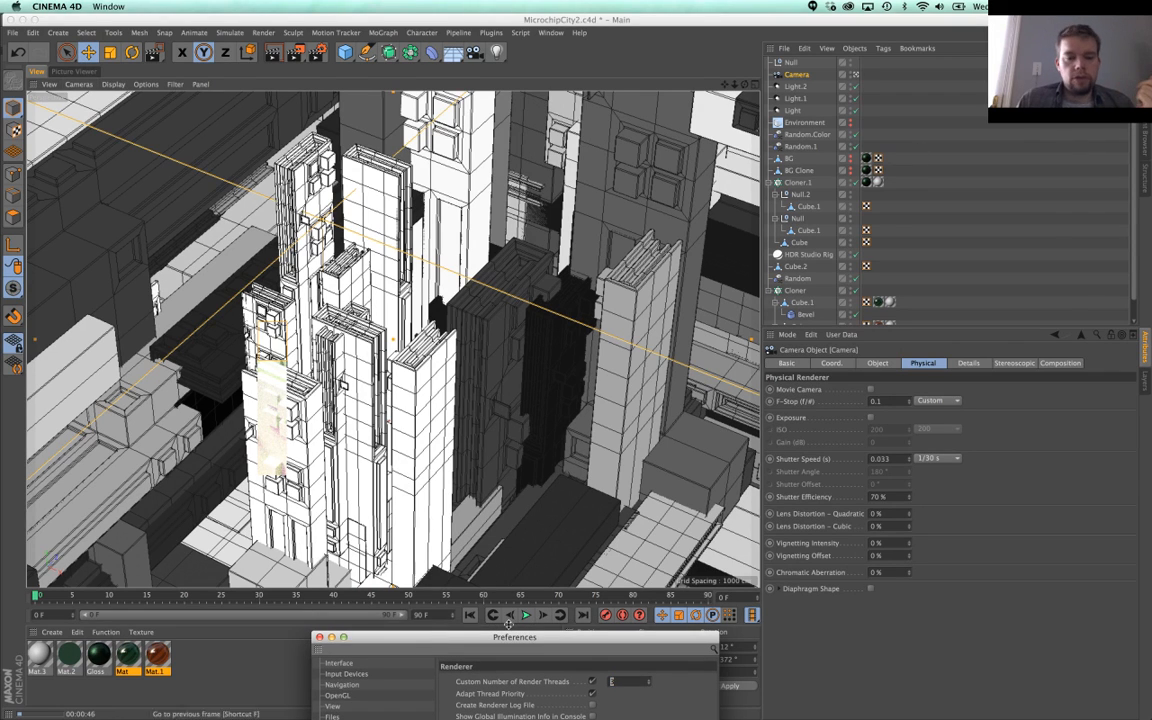
{"action": "left_click_drag", "start_coordinate": [502, 637], "coordinate": [617, 264]}
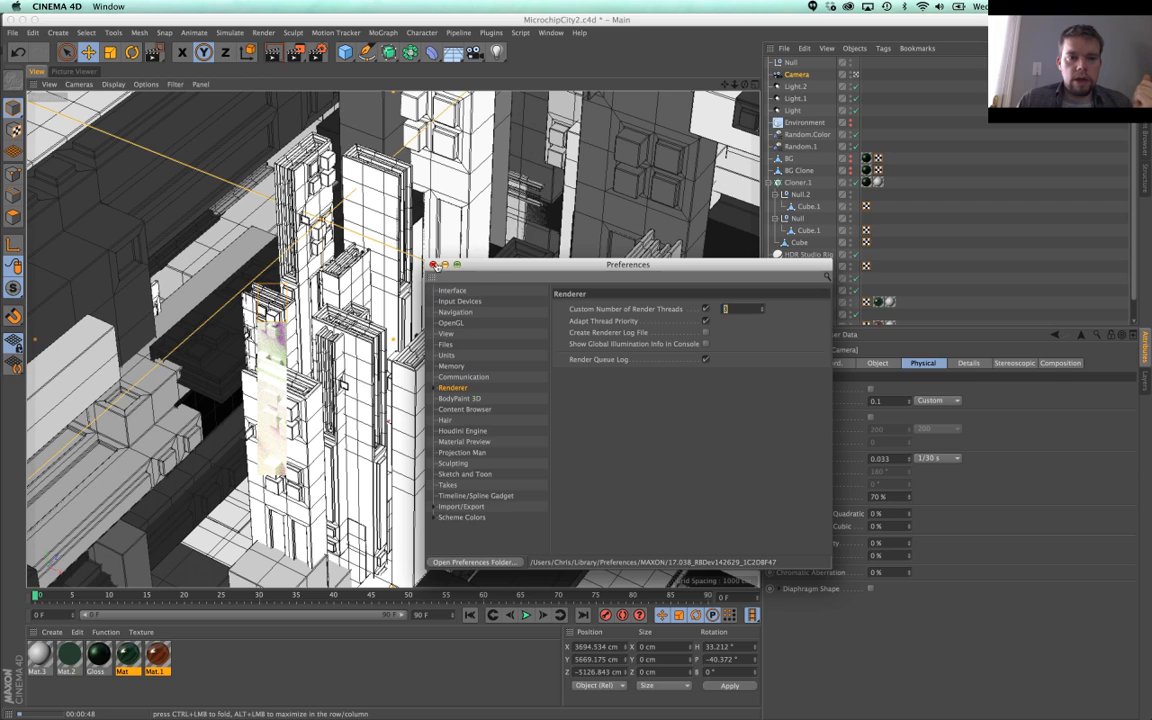
{"action": "left_click", "coordinate": [432, 265]}
{"action": "key", "text": "super+b"}
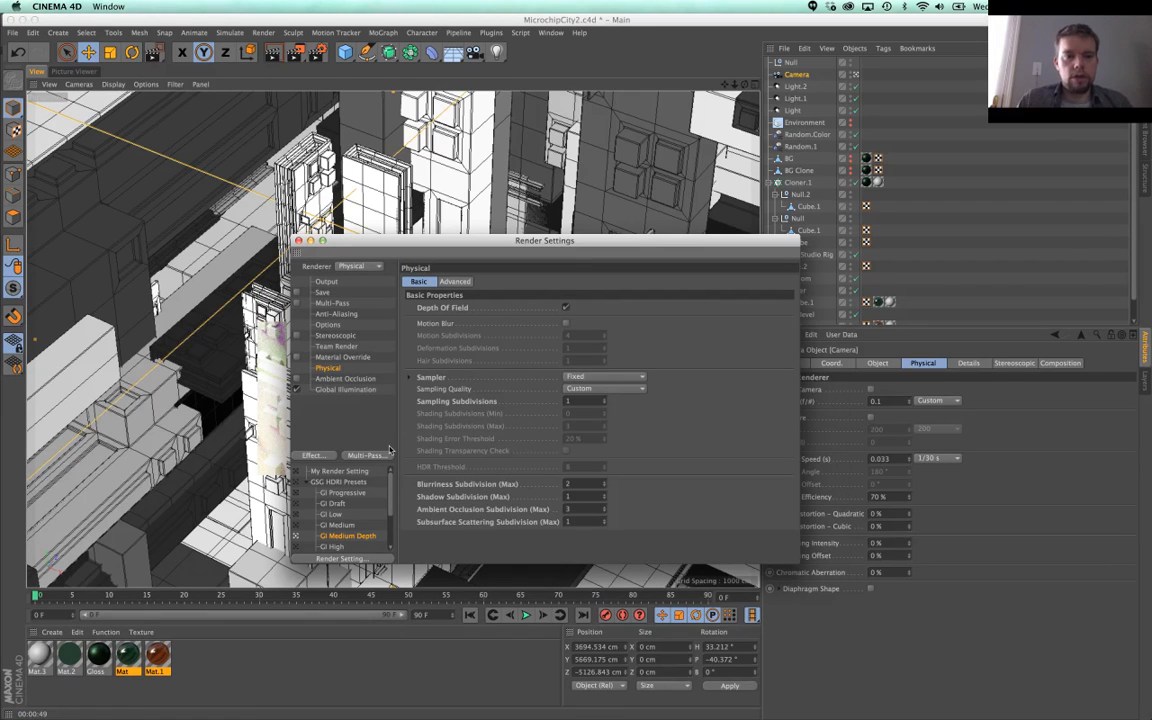
{"action": "left_click", "coordinate": [316, 525]}
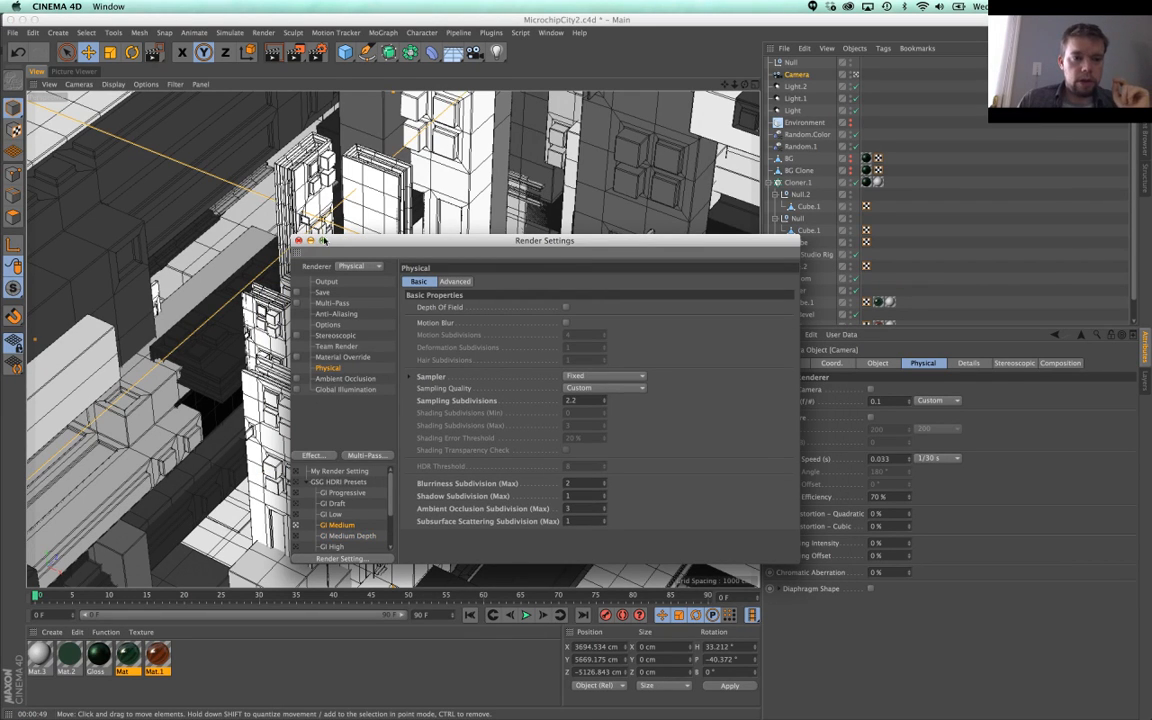
{"action": "left_click", "coordinate": [298, 241]}
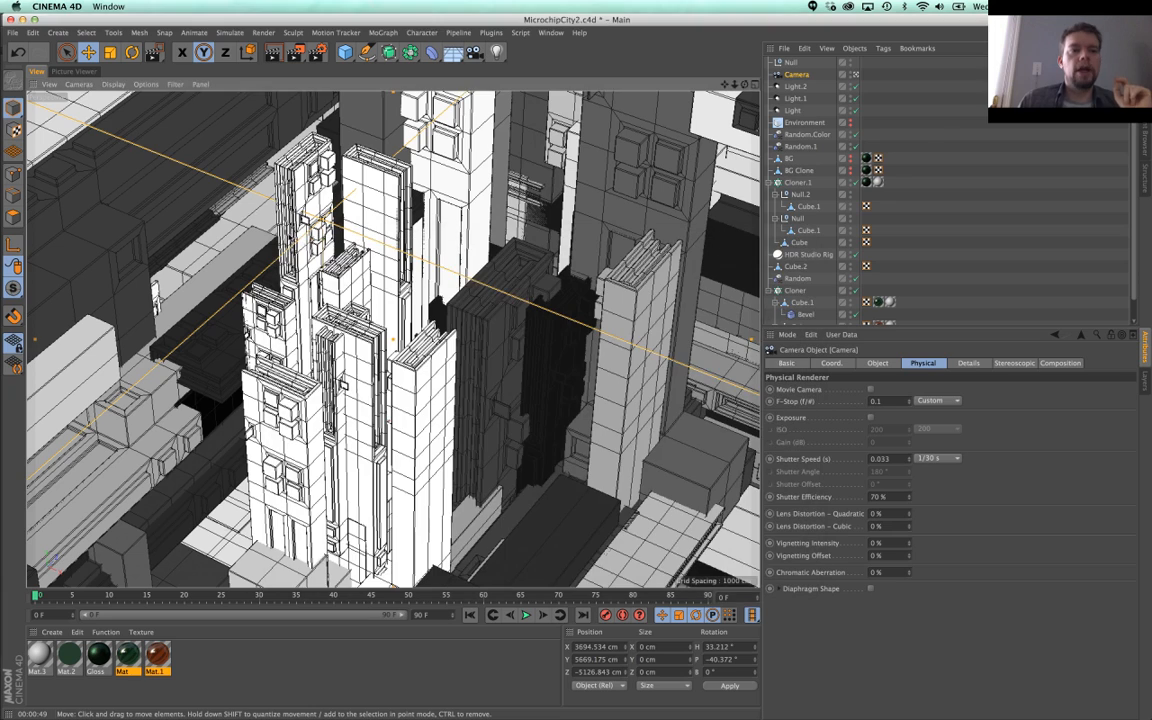
Step: Inspect the in-progress MicrochipCity2 render up close and as a whole, checking the volumetric light streaks around the towers
{"action": "left_click", "coordinate": [72, 71]}
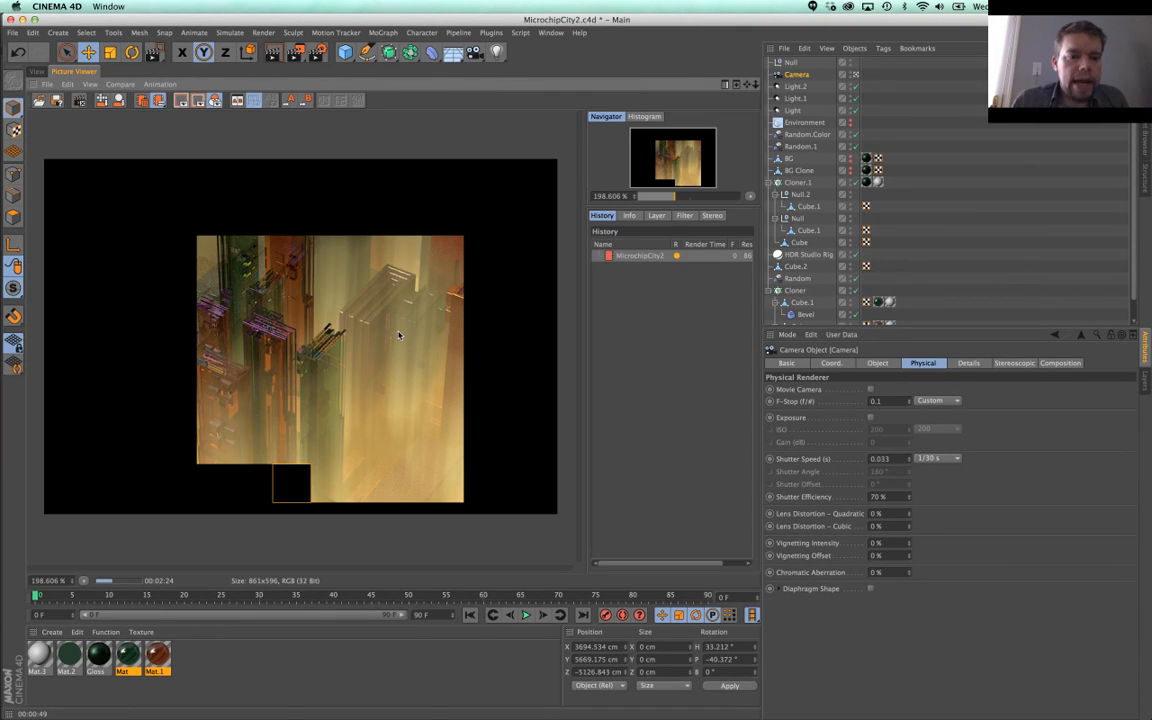
{"action": "scroll", "coordinate": [398, 335], "scroll_direction": "down", "scroll_amount": 3}
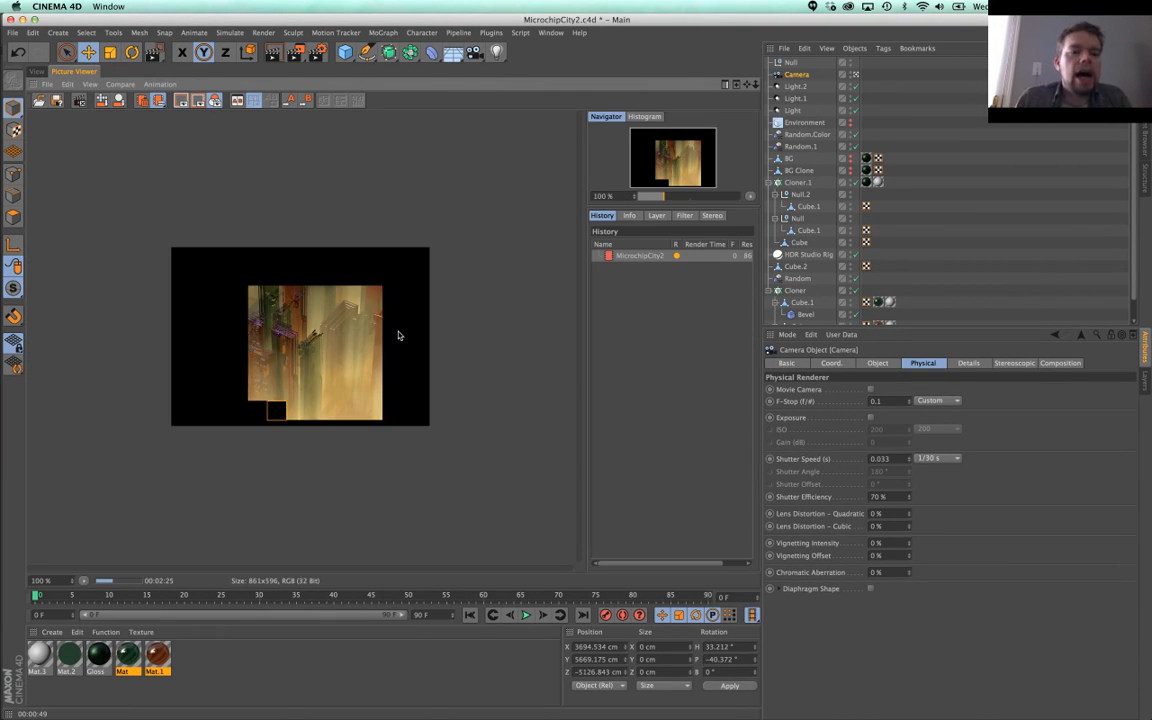
{"action": "scroll", "coordinate": [340, 327], "scroll_direction": "up", "scroll_amount": 3}
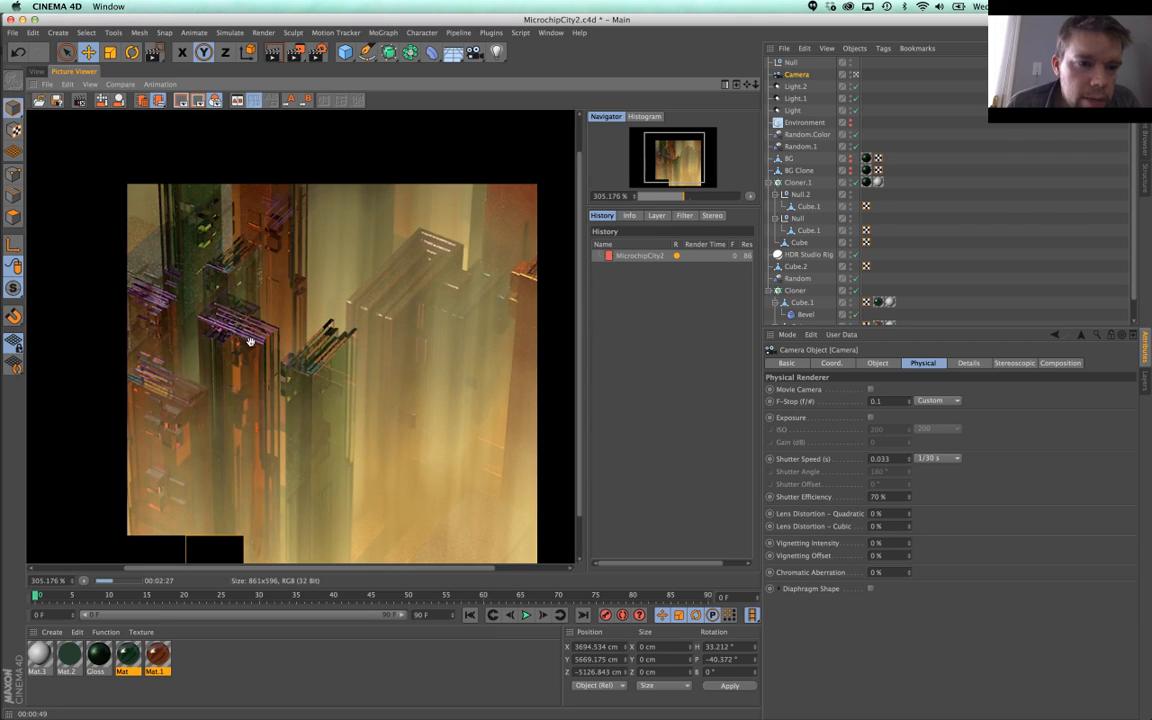
{"action": "scroll", "coordinate": [251, 345], "scroll_direction": "down", "scroll_amount": 3}
{"action": "scroll", "coordinate": [251, 345], "scroll_direction": "up", "scroll_amount": 3}
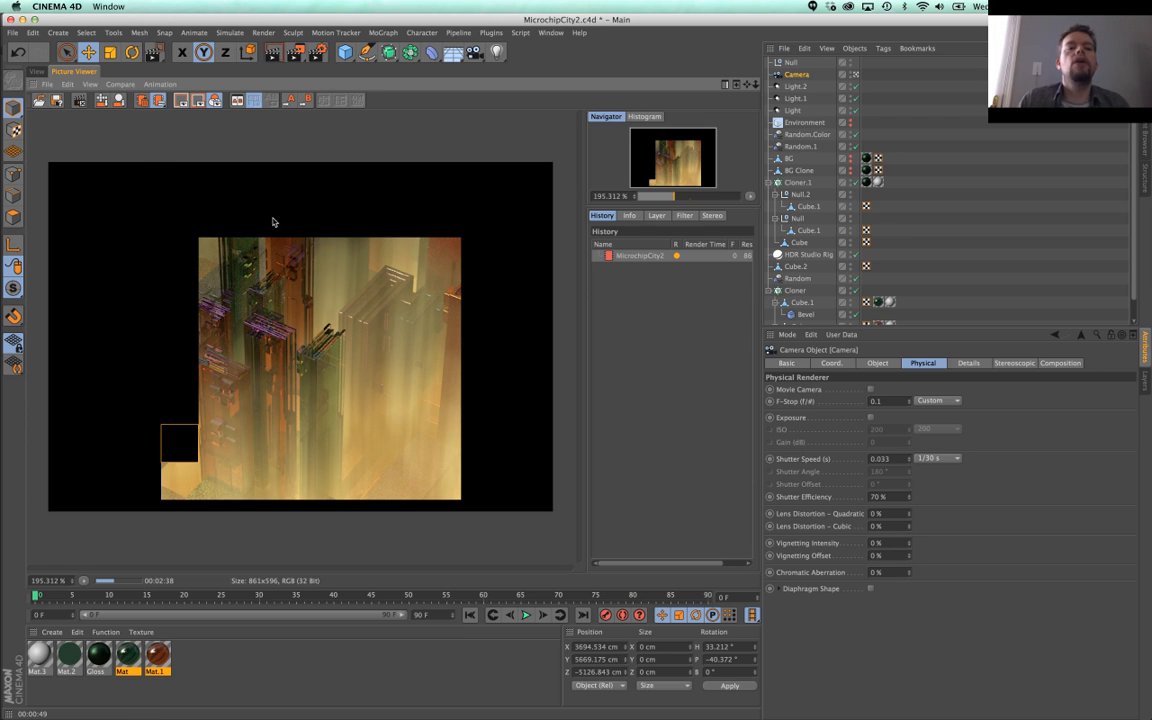
{"action": "left_click", "coordinate": [38, 70]}
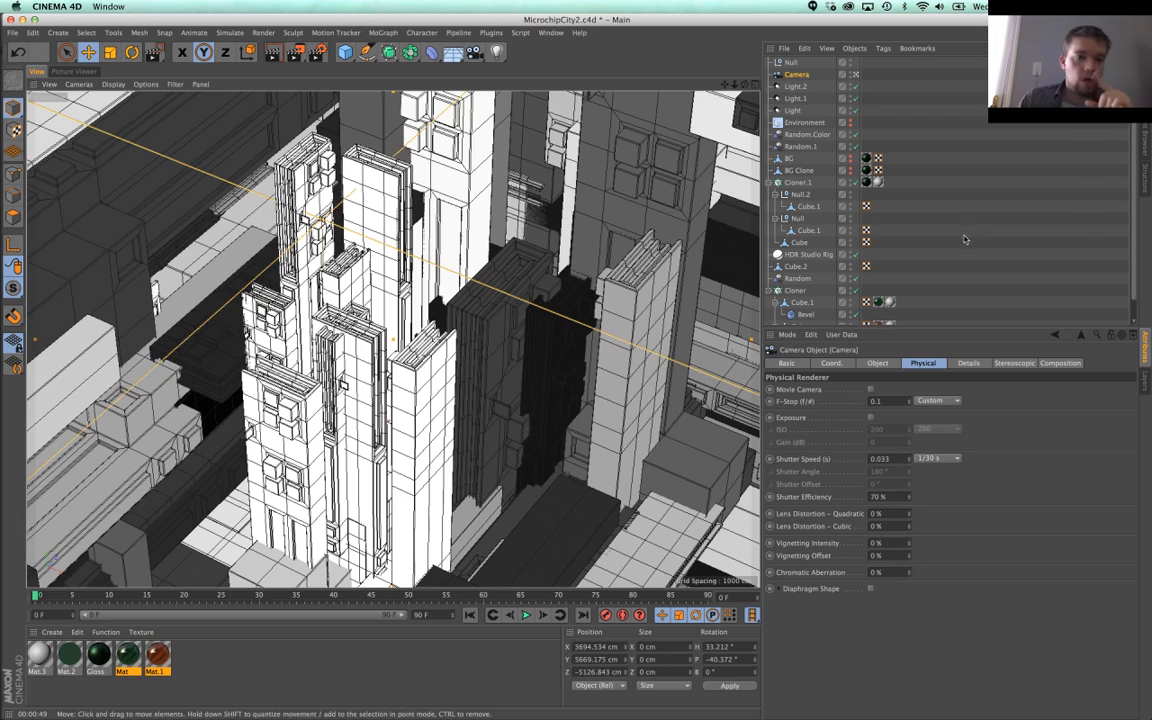
Step: Rename Light.1 as Light.Vert and Light.2 as Light.Hor
{"action": "left_click", "coordinate": [797, 87]}
{"action": "left_click", "coordinate": [803, 99]}
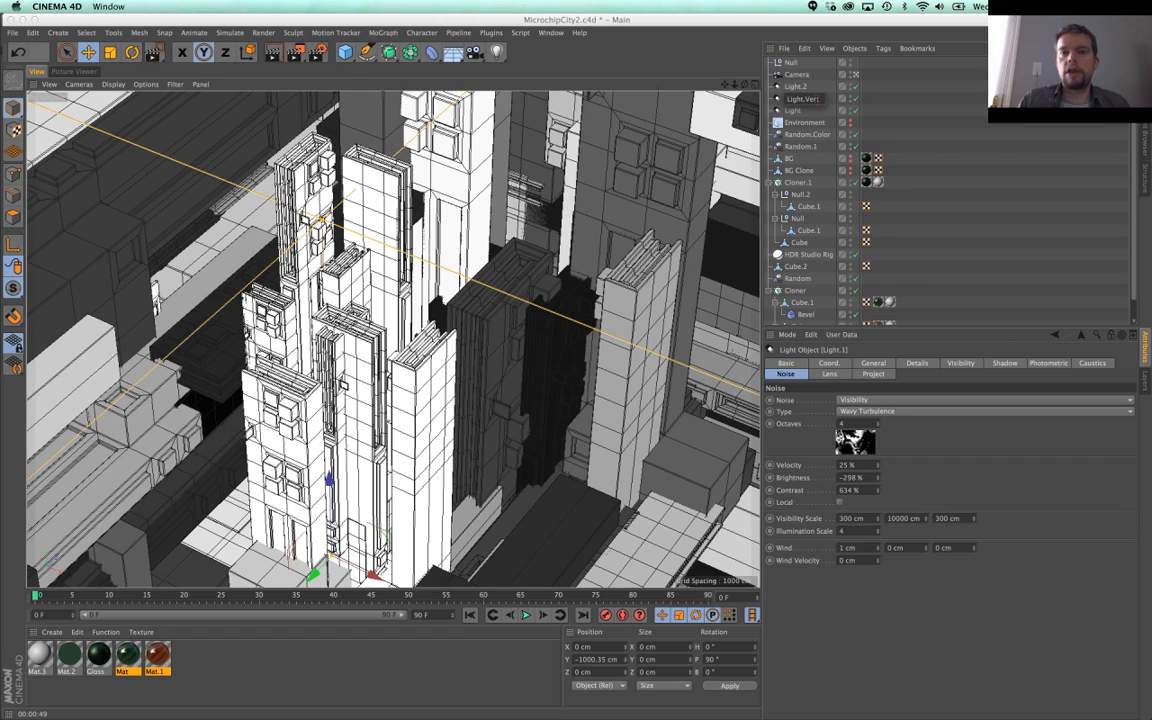
{"action": "type", "text": "t"}
{"action": "double_click", "coordinate": [798, 87]}
{"action": "key", "text": "Right"}
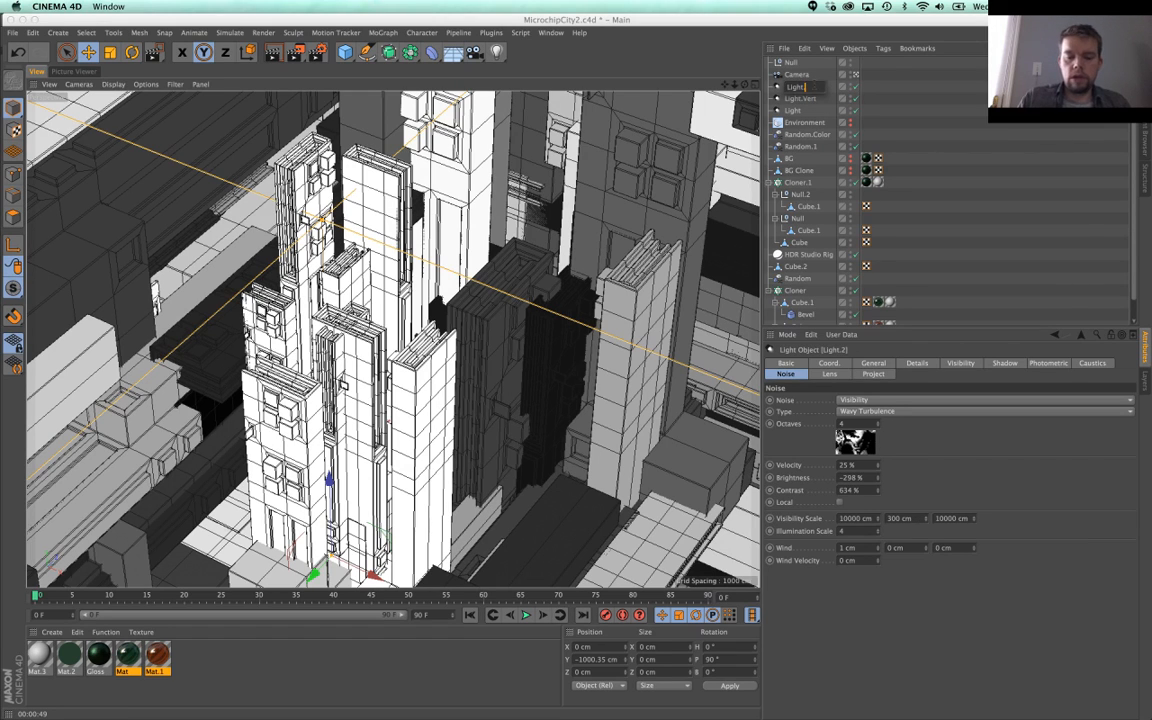
{"action": "type", "text": "Hor"}
{"action": "key", "text": "Return"}
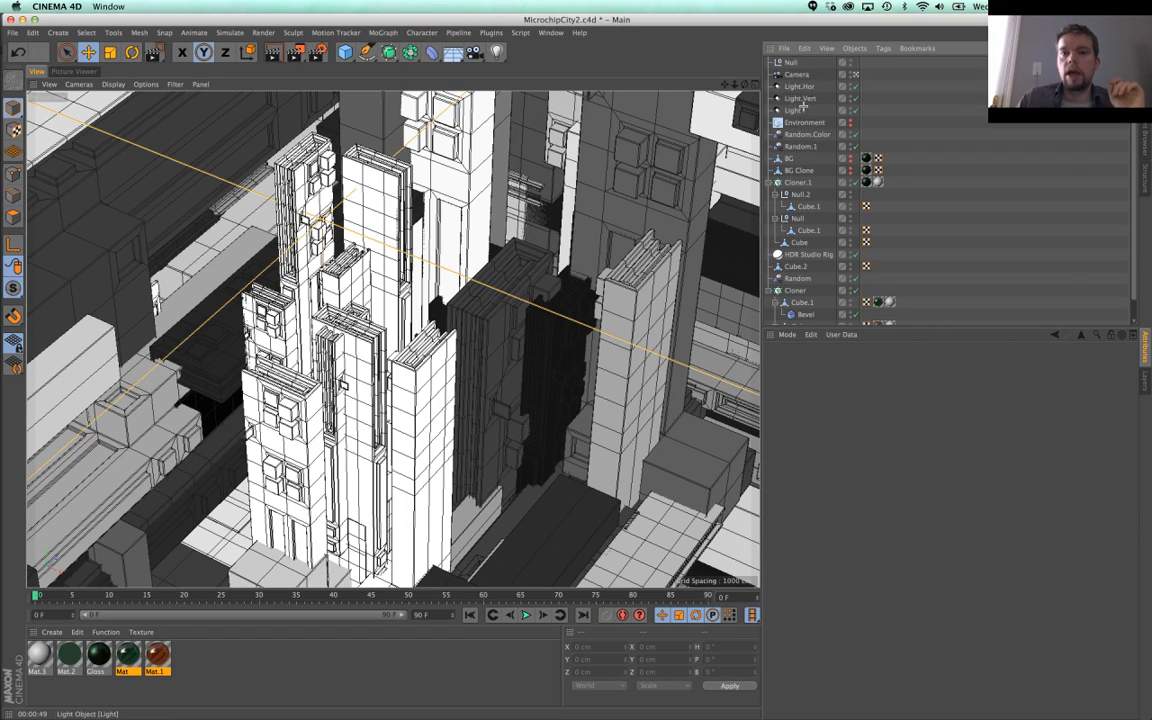
Step: Lower the intensity of Light.Vert to 64%
{"action": "left_click", "coordinate": [810, 98]}
{"action": "left_click", "coordinate": [886, 364]}
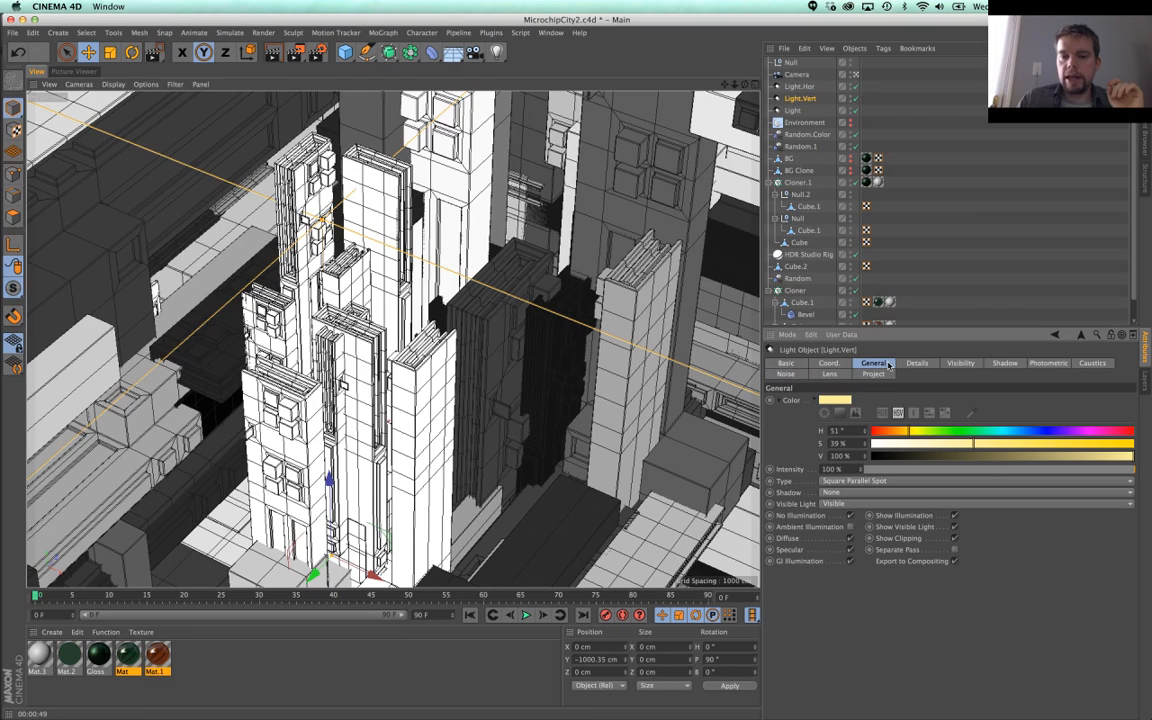
{"action": "left_click", "coordinate": [1051, 470]}
{"action": "left_click", "coordinate": [1039, 470]}
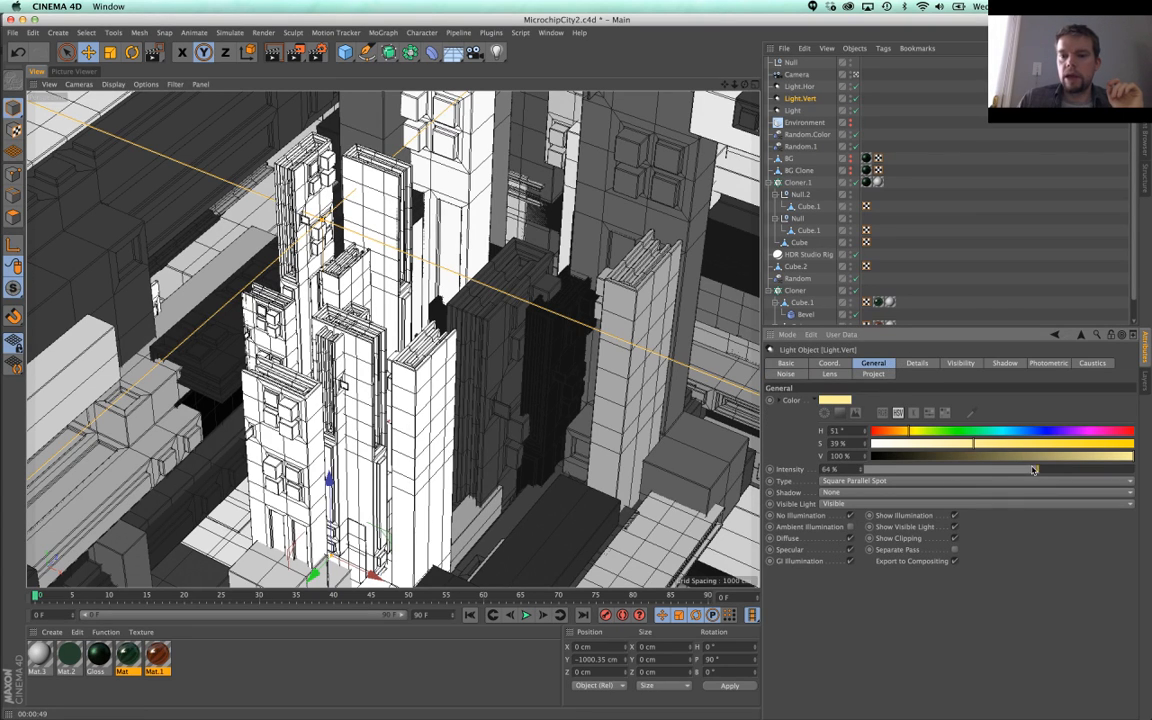
Step: Scale the Outer Radius of Light.Vert by a factor of 0.66
{"action": "left_click", "coordinate": [952, 365]}
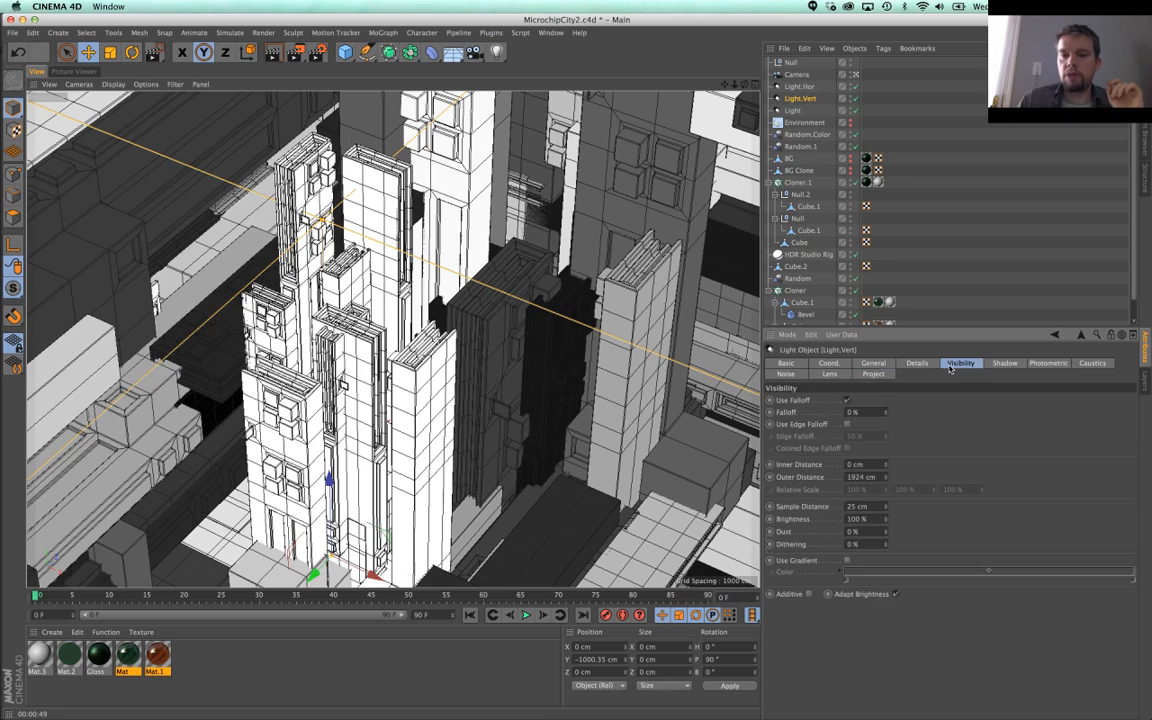
{"action": "left_click", "coordinate": [918, 364]}
{"action": "double_click", "coordinate": [856, 425]}
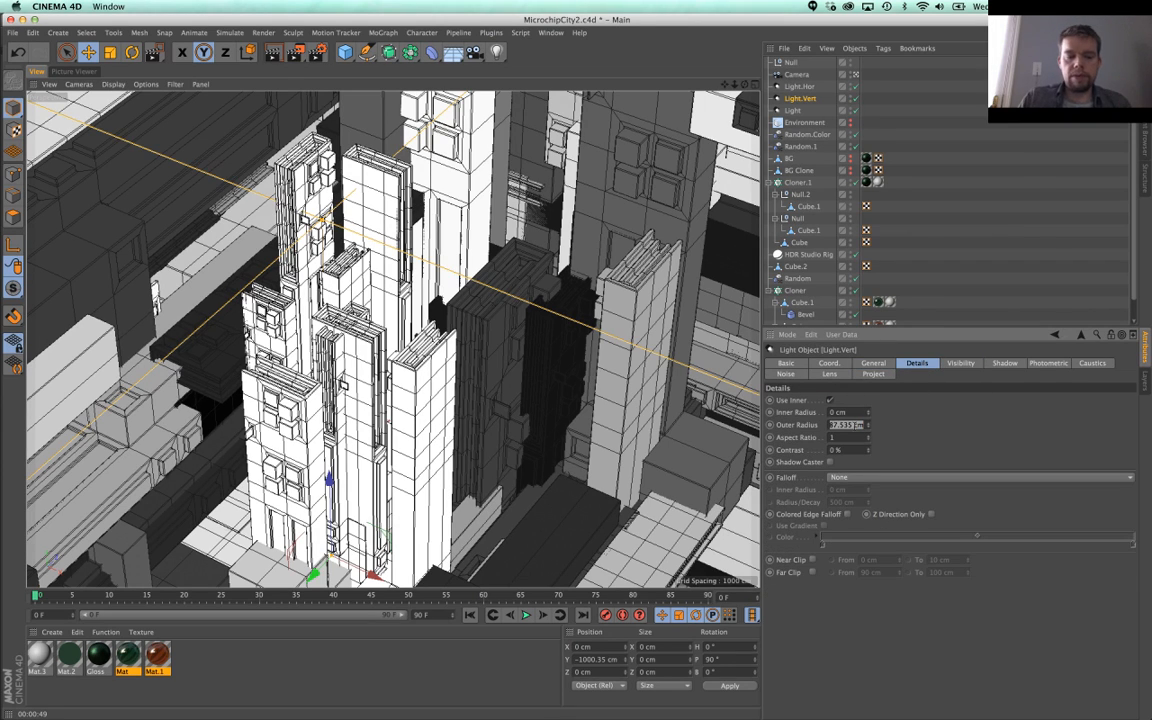
{"action": "key", "text": "Return"}
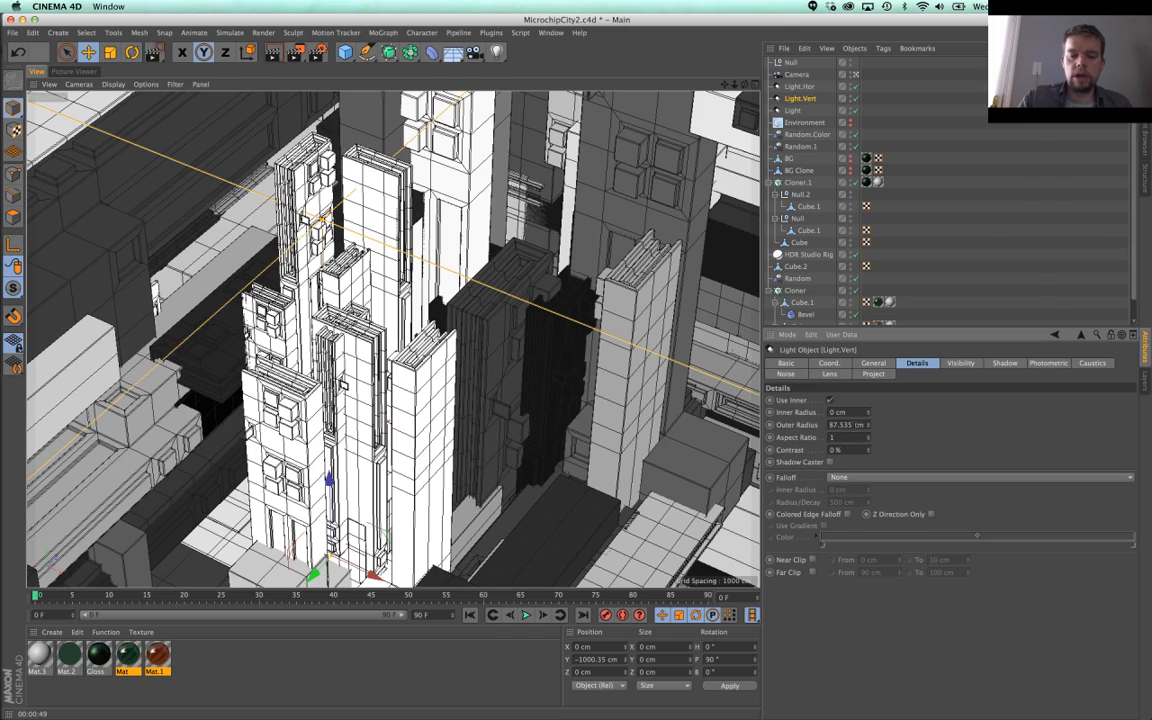
{"action": "type", "text": "*.66"}
{"action": "key", "text": "Return"}
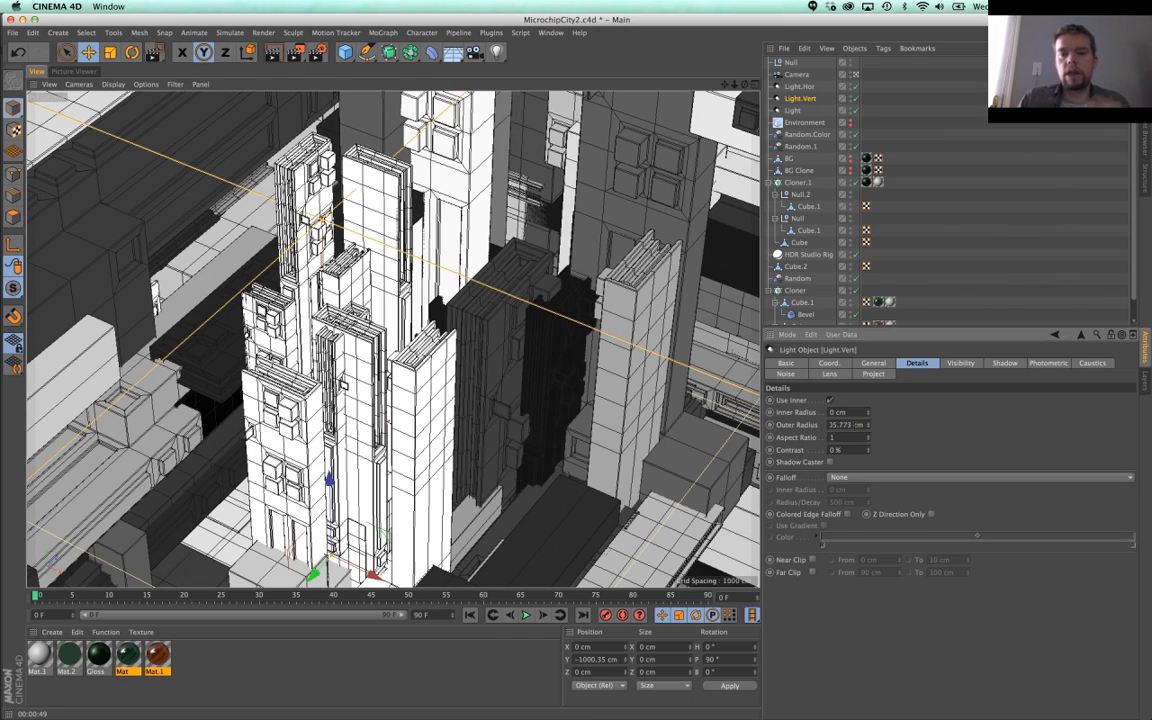
{"action": "double_click", "coordinate": [856, 425]}
{"action": "left_click", "coordinate": [943, 421]}
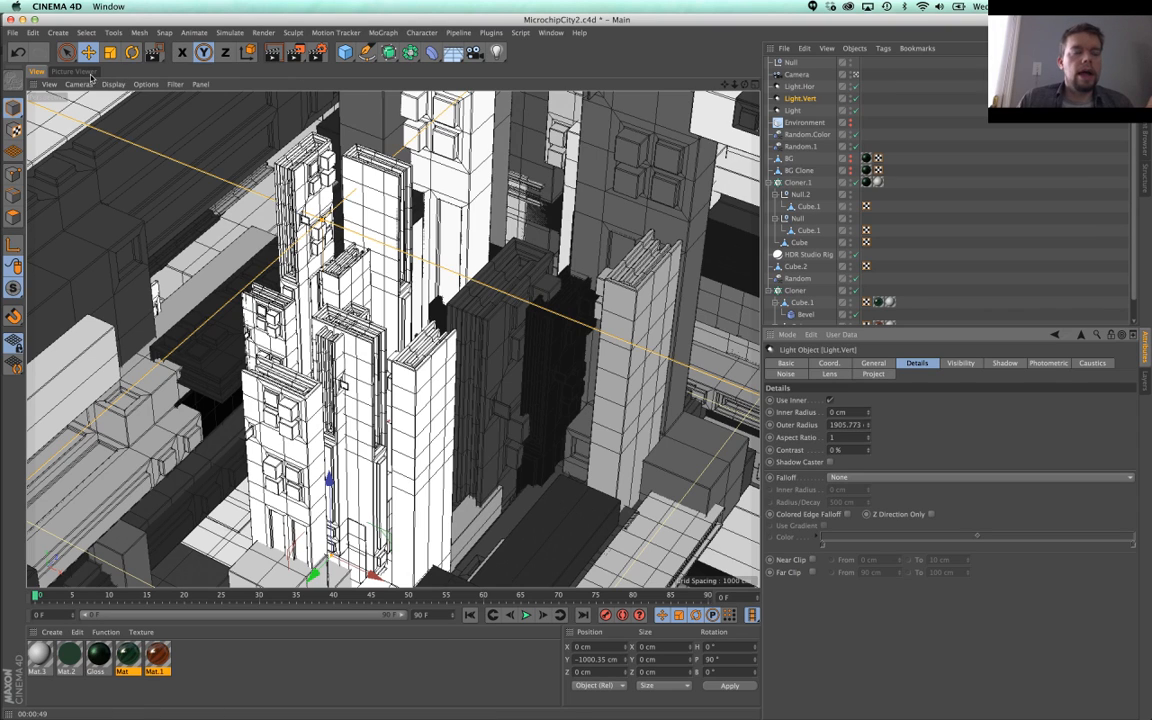
Step: Check the render progress, and set the noise of Light.Hor to -396% brightness and 749% contrast
{"action": "key", "text": "shift+r"}
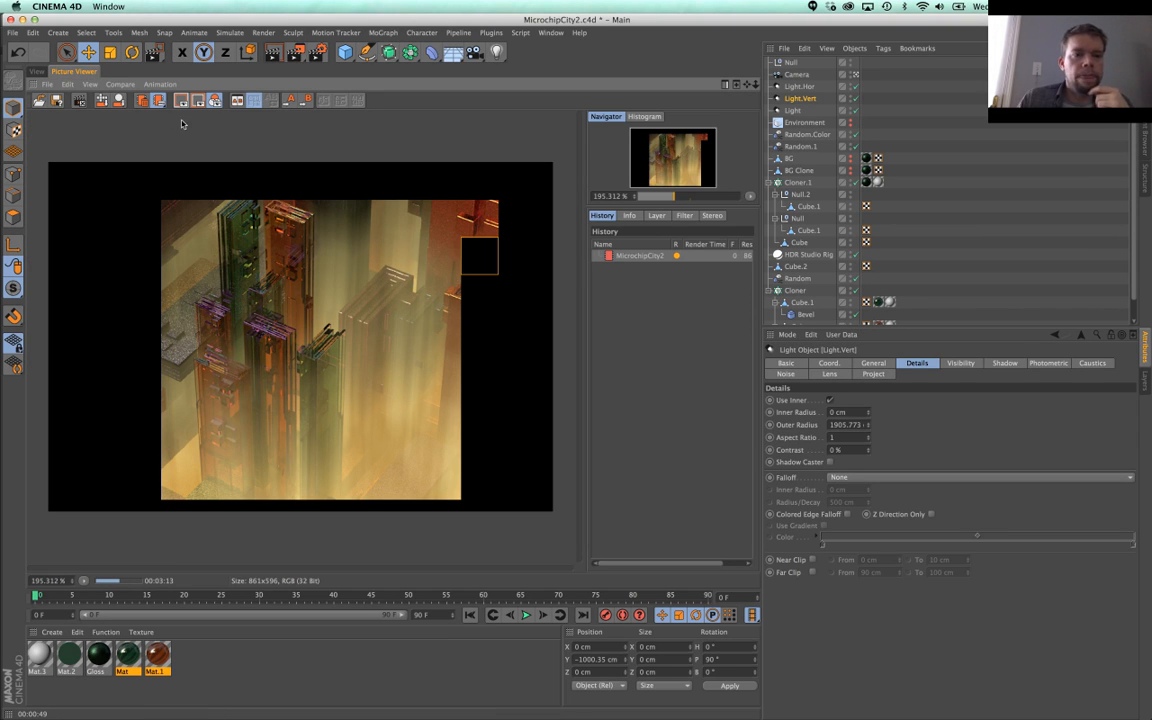
{"action": "left_click", "coordinate": [35, 72]}
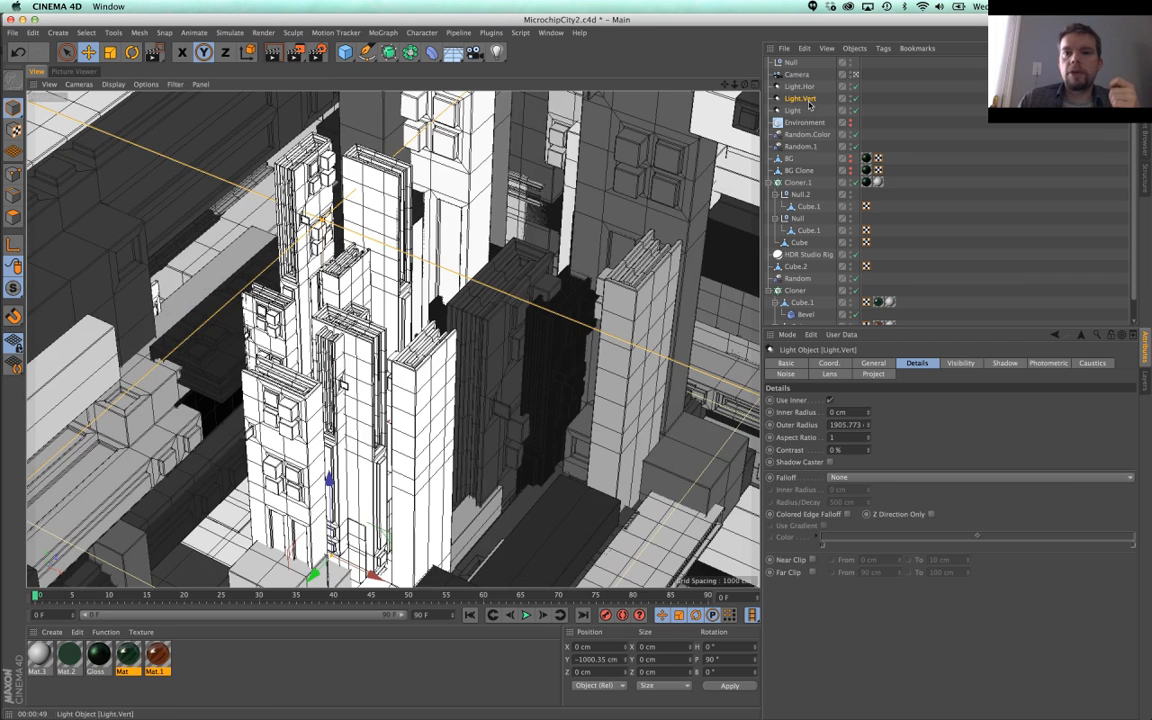
{"action": "left_click", "coordinate": [1092, 362]}
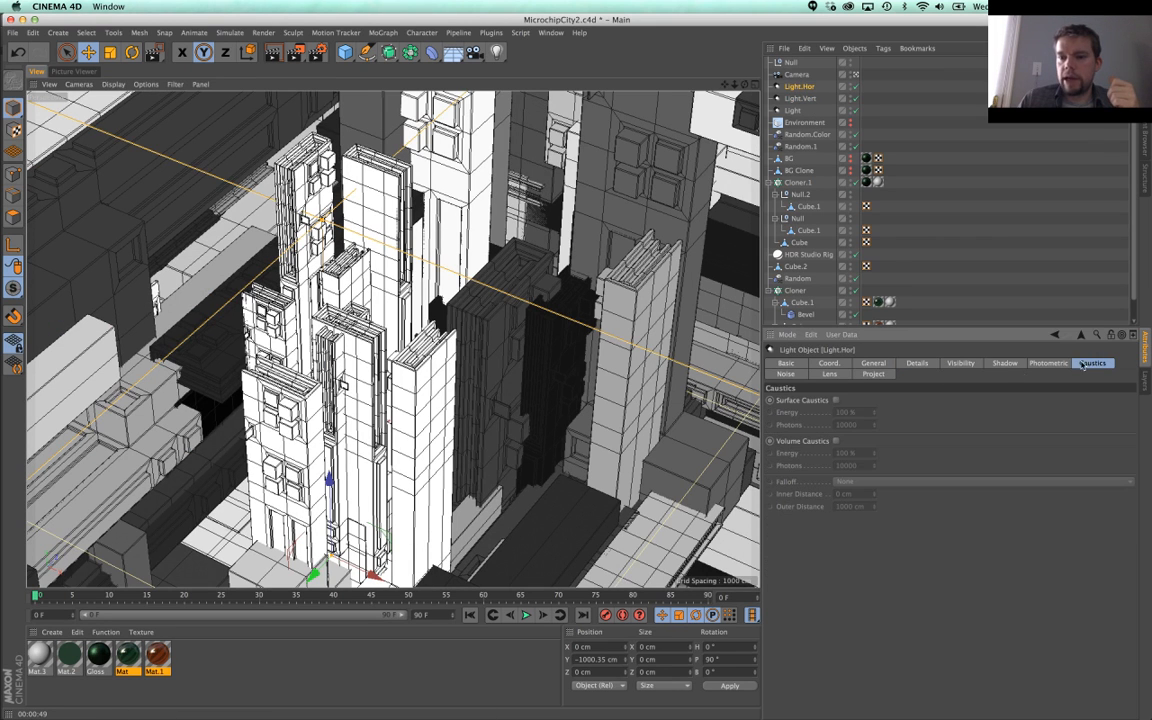
{"action": "left_click", "coordinate": [786, 373]}
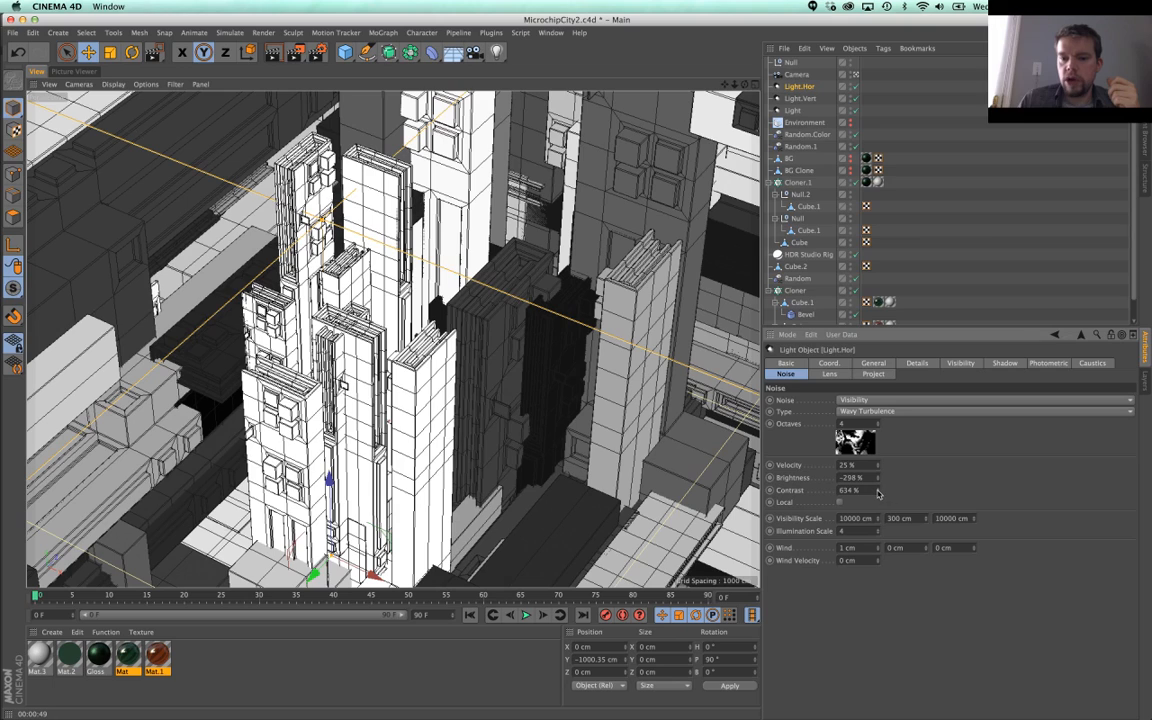
{"action": "mouse_move", "coordinate": [878, 479]}
{"action": "left_mouse_down"}
{"action": "mouse_move", "coordinate": [878, 513]}
{"action": "mouse_move", "coordinate": [878, 410]}
{"action": "mouse_move", "coordinate": [878, 498]}
{"action": "left_mouse_up"}
Step: Lower the intensity of the orange light named Light to 59%
{"action": "left_click", "coordinate": [792, 110]}
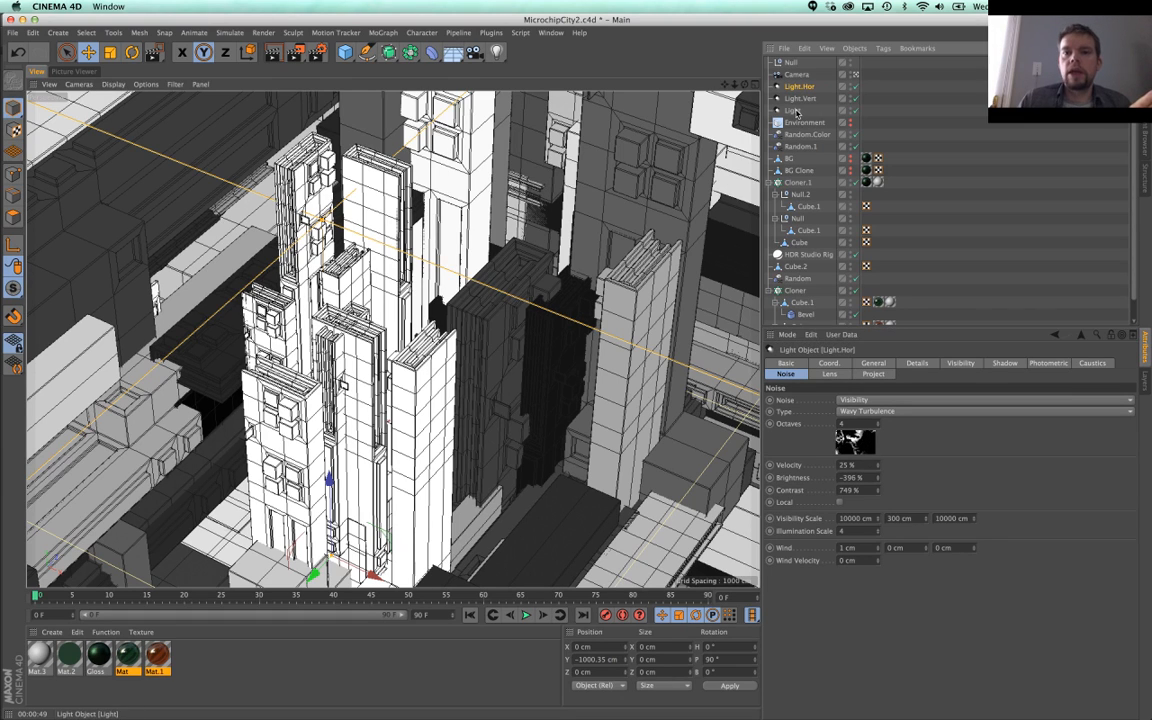
{"action": "left_click", "coordinate": [873, 364]}
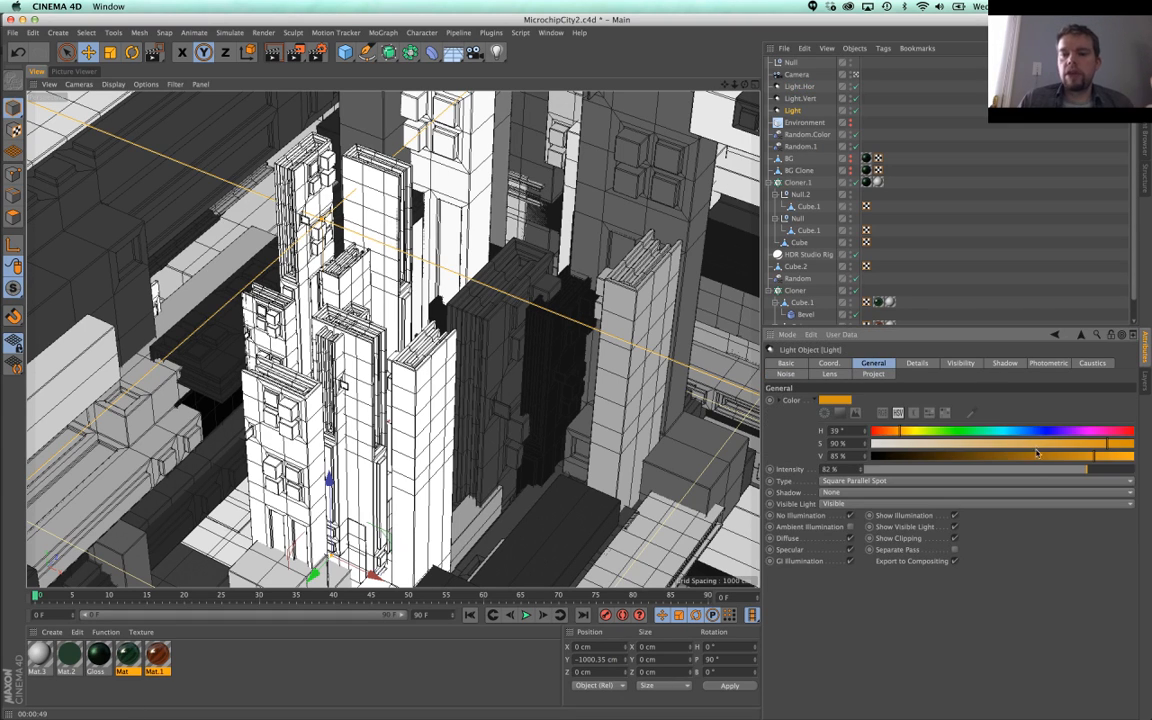
{"action": "left_click_drag", "start_coordinate": [1035, 471], "coordinate": [1025, 471]}
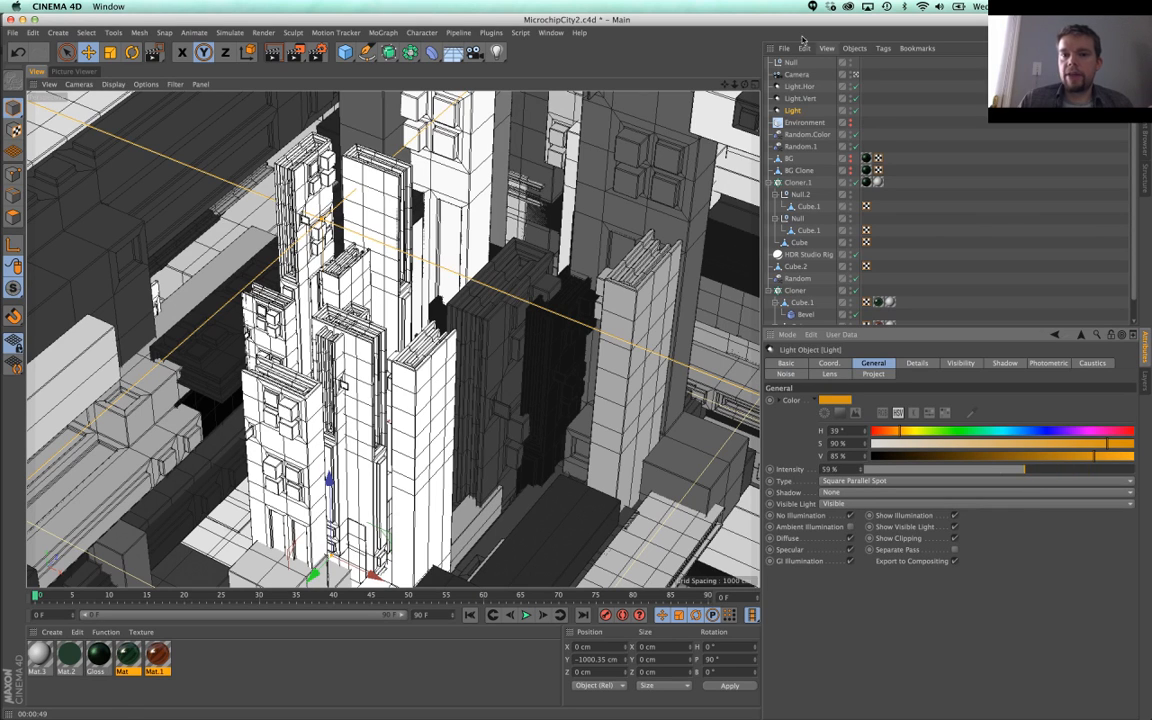
Step: Set the physical renderer's Sampling Subdivisions to 0.5 and restart the Picture Viewer render, stopping the one in progress
{"action": "left_click", "coordinate": [809, 102]}
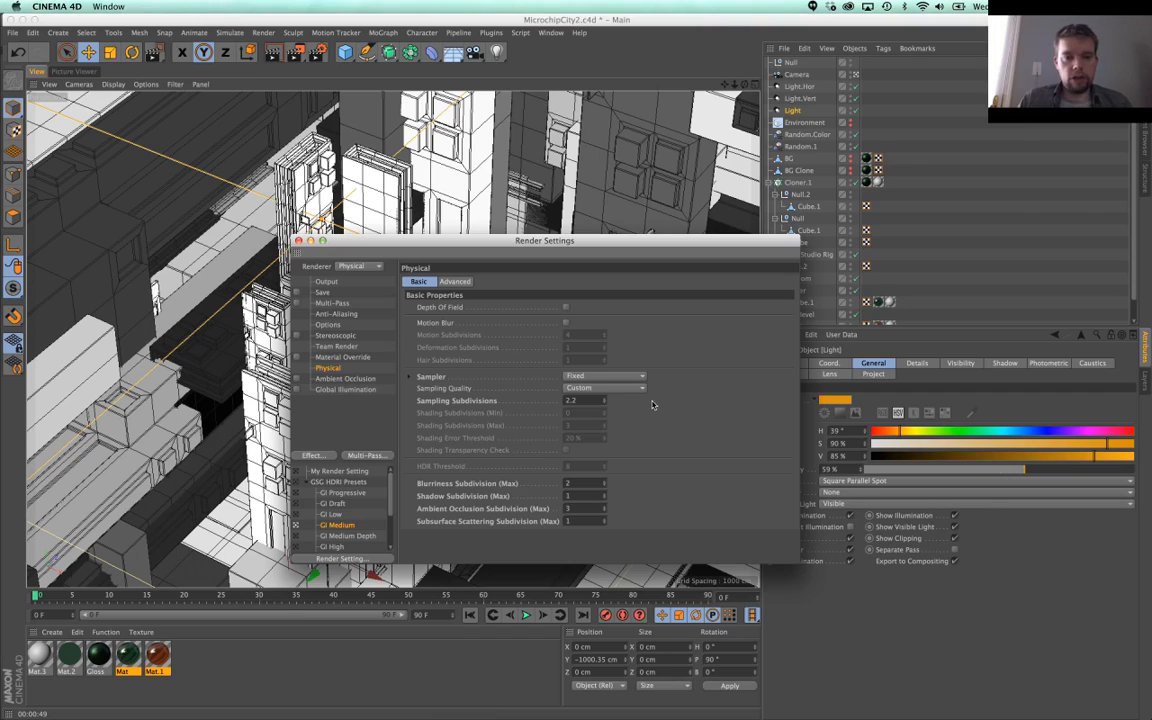
{"action": "key", "text": "super+b"}
{"action": "type", "text": ".5"}
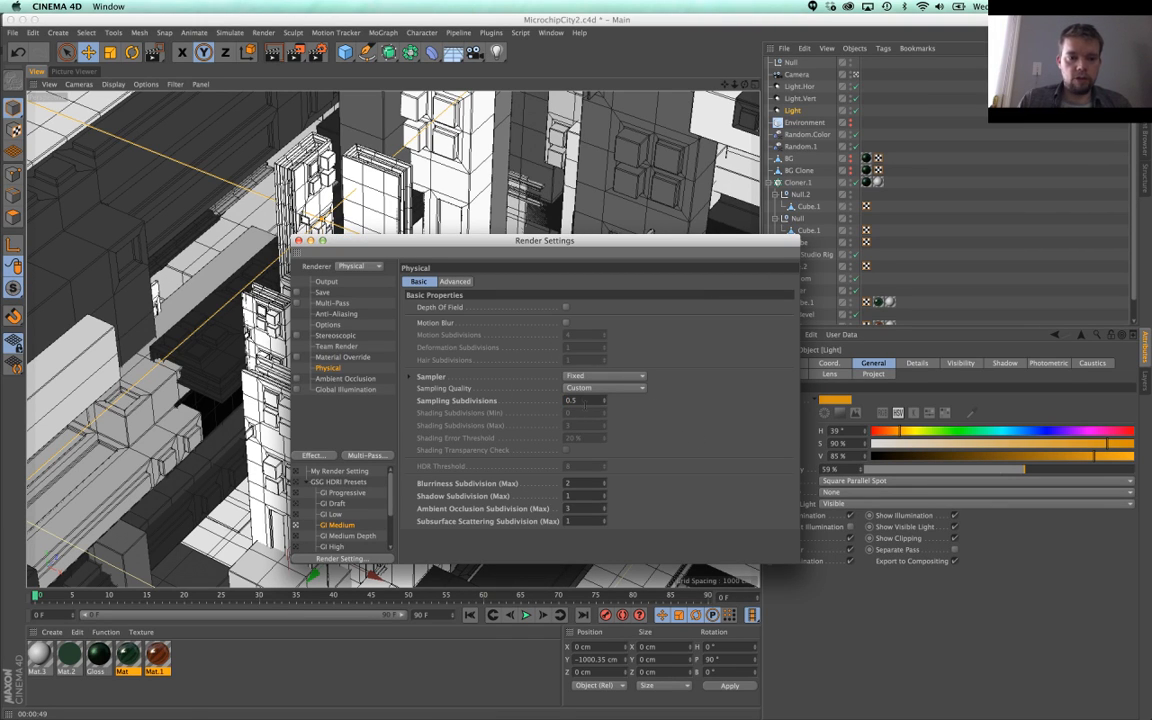
{"action": "left_click", "coordinate": [270, 50]}
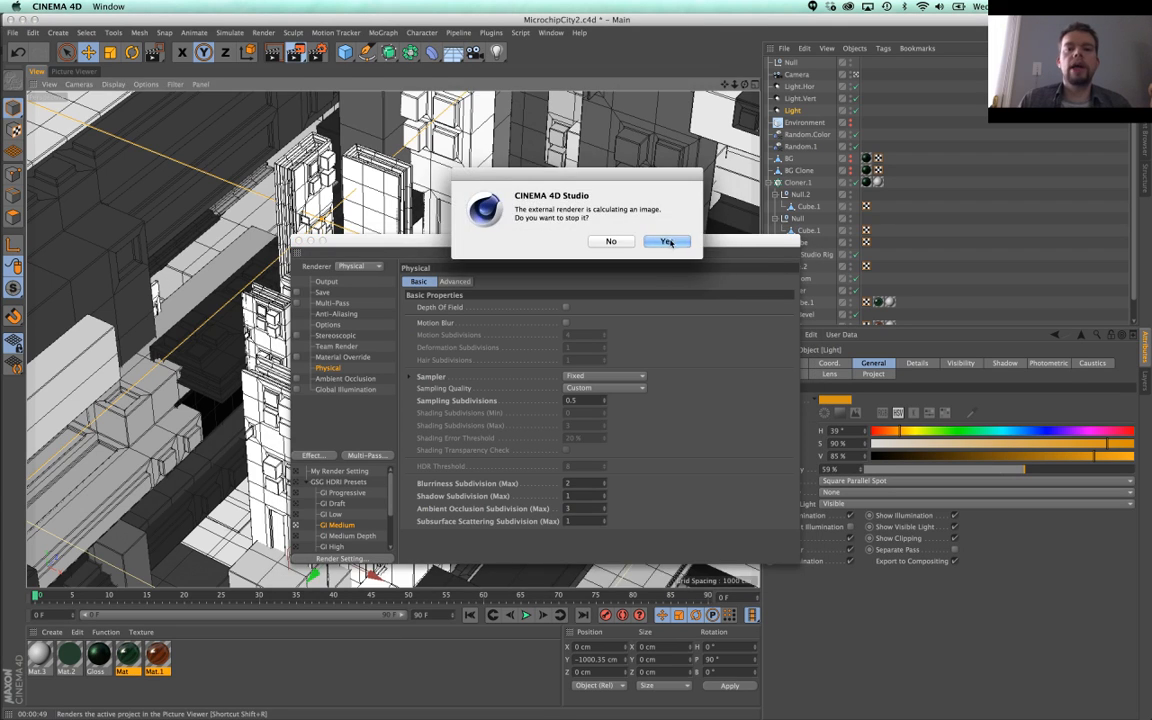
{"action": "left_click", "coordinate": [668, 242]}
Step: Restrict the Mat.3 texture tags on Cloner.1, Cube.1 and Cube to selection c, and restart the Picture Viewer render
{"action": "left_click", "coordinate": [879, 183]}
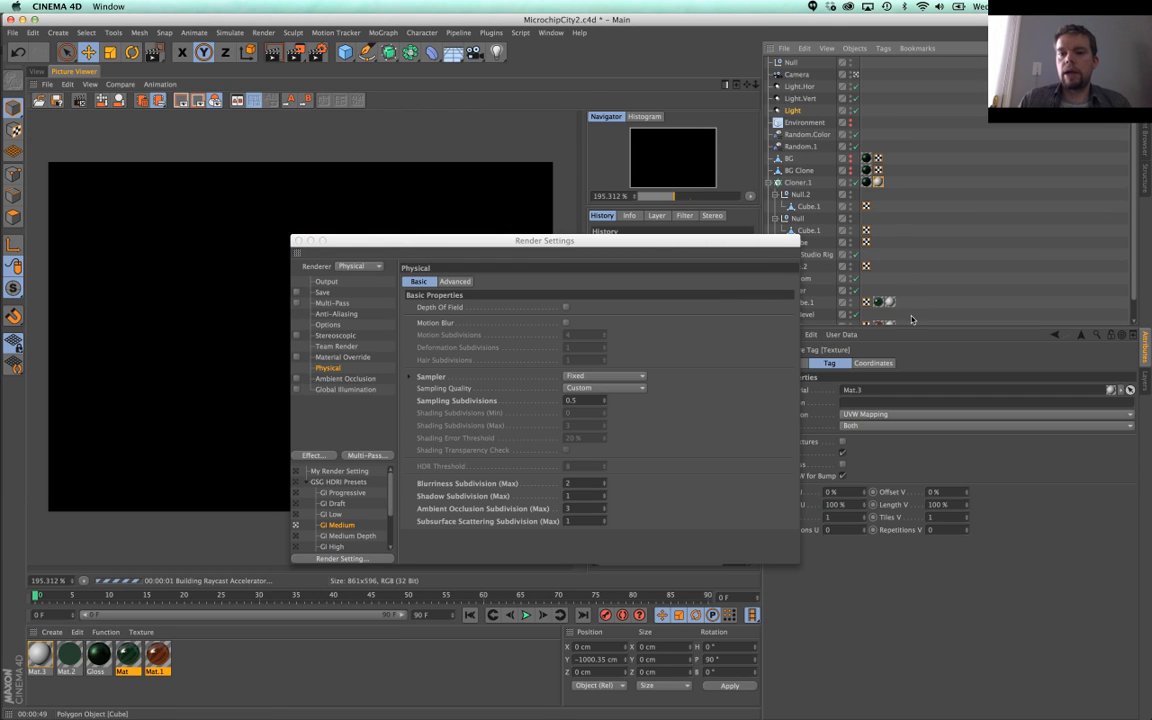
{"action": "left_click", "coordinate": [890, 325], "text": "shift"}
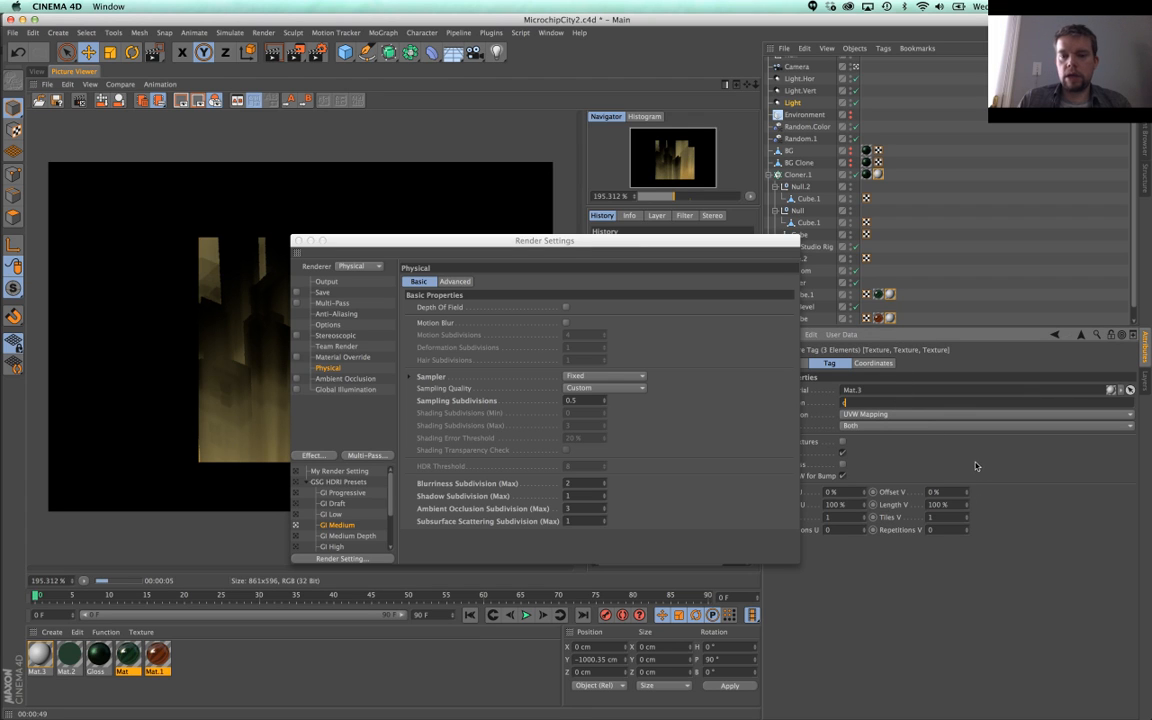
{"action": "left_click", "coordinate": [295, 52]}
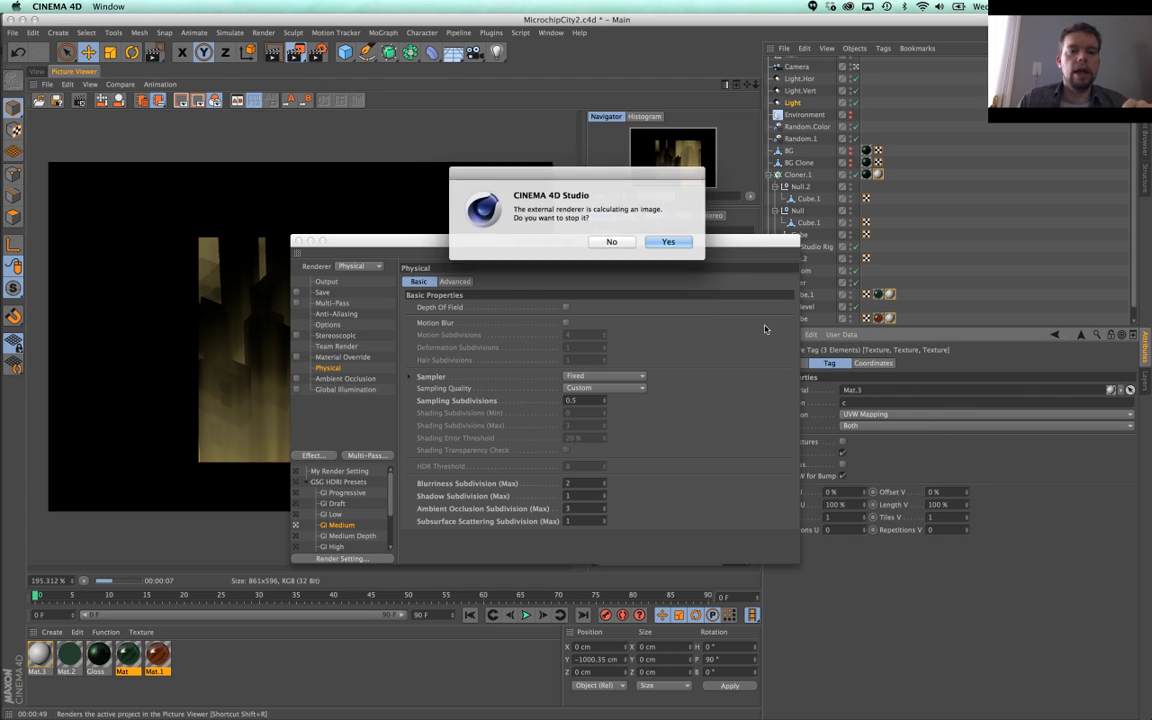
{"action": "left_click", "coordinate": [672, 241]}
Step: Move the Render Settings window off the render history and compare the first stored render with the current one
{"action": "left_click_drag", "start_coordinate": [674, 244], "coordinate": [951, 263]}
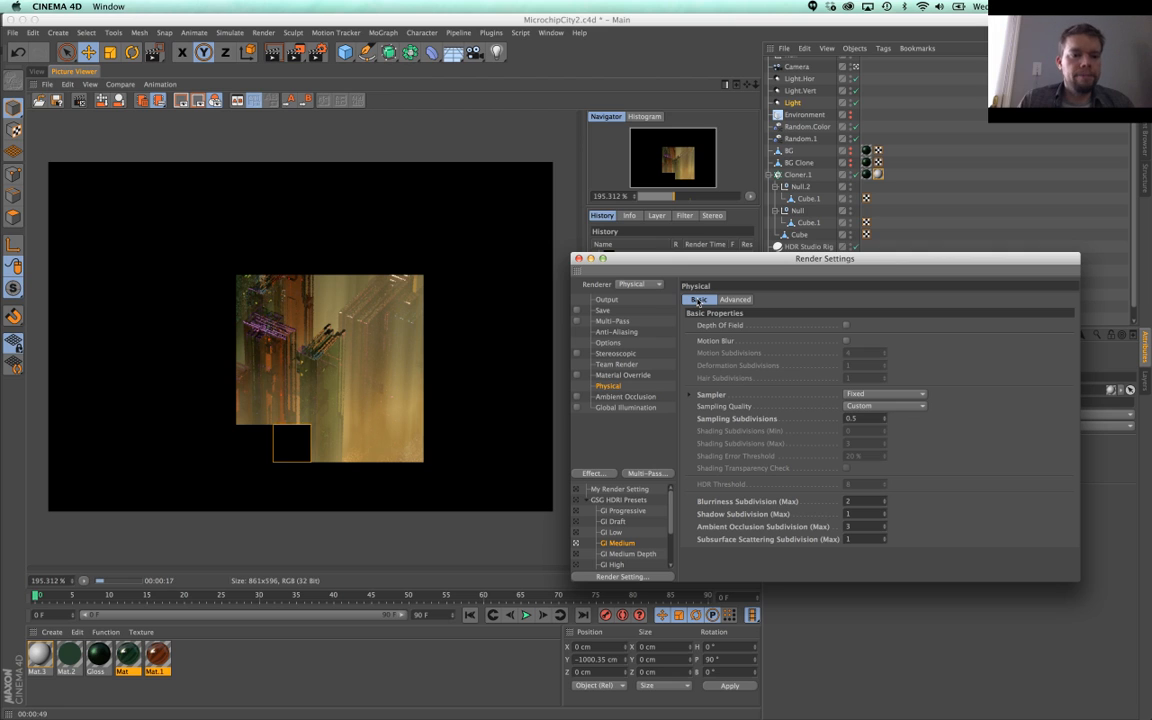
{"action": "left_click_drag", "start_coordinate": [700, 258], "coordinate": [507, 695]}
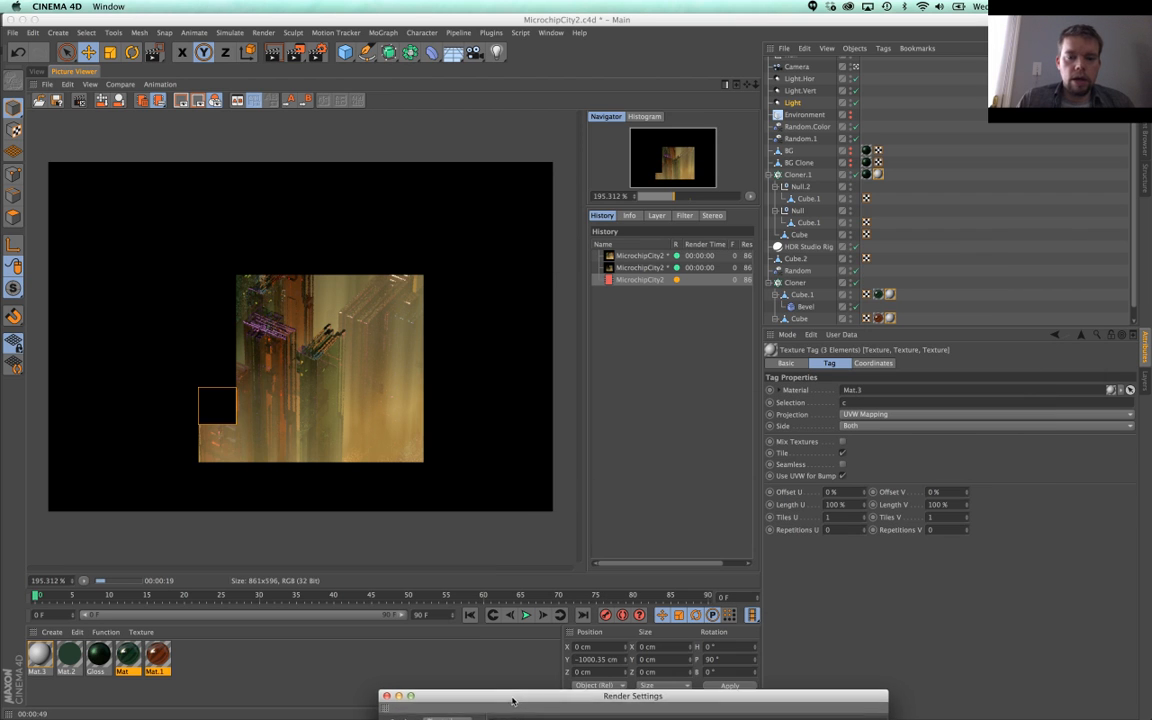
{"action": "left_click", "coordinate": [628, 257]}
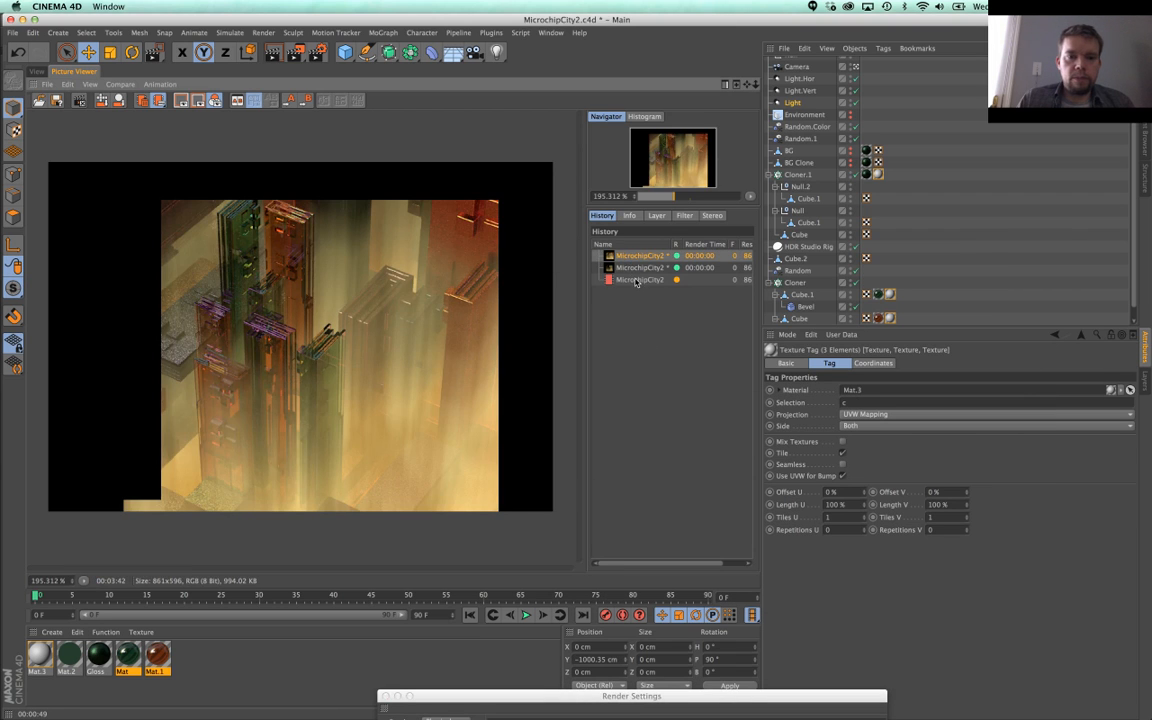
{"action": "left_click", "coordinate": [636, 280]}
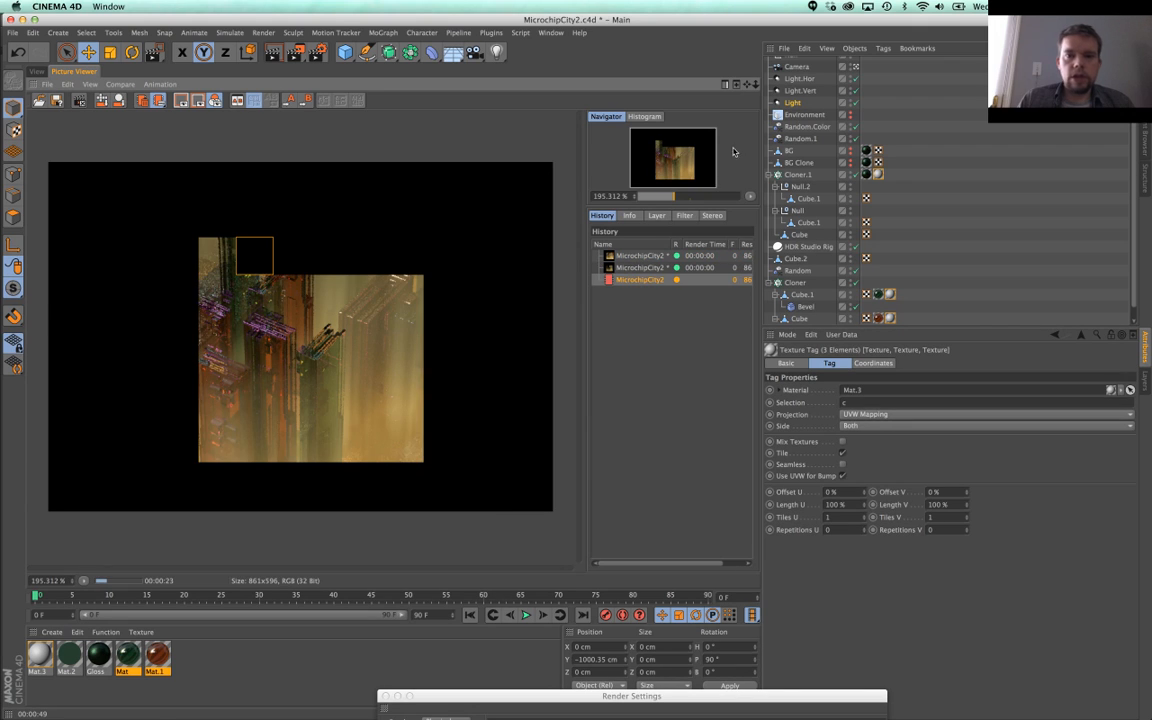
Step: Multiply the intensity of Light.Hor, Light.Vert and Light by 0.5
{"action": "left_click", "coordinate": [797, 79]}
{"action": "left_click", "coordinate": [793, 104], "text": "shift"}
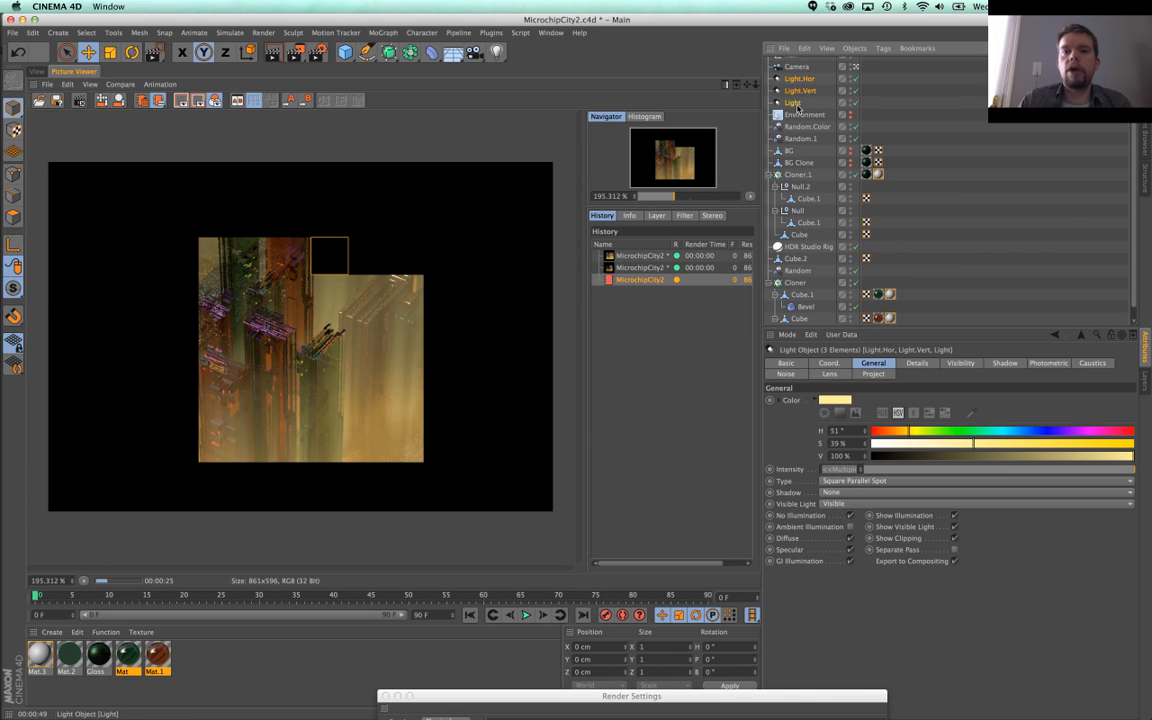
{"action": "left_click", "coordinate": [845, 469]}
{"action": "type", "text": "x*.5"}
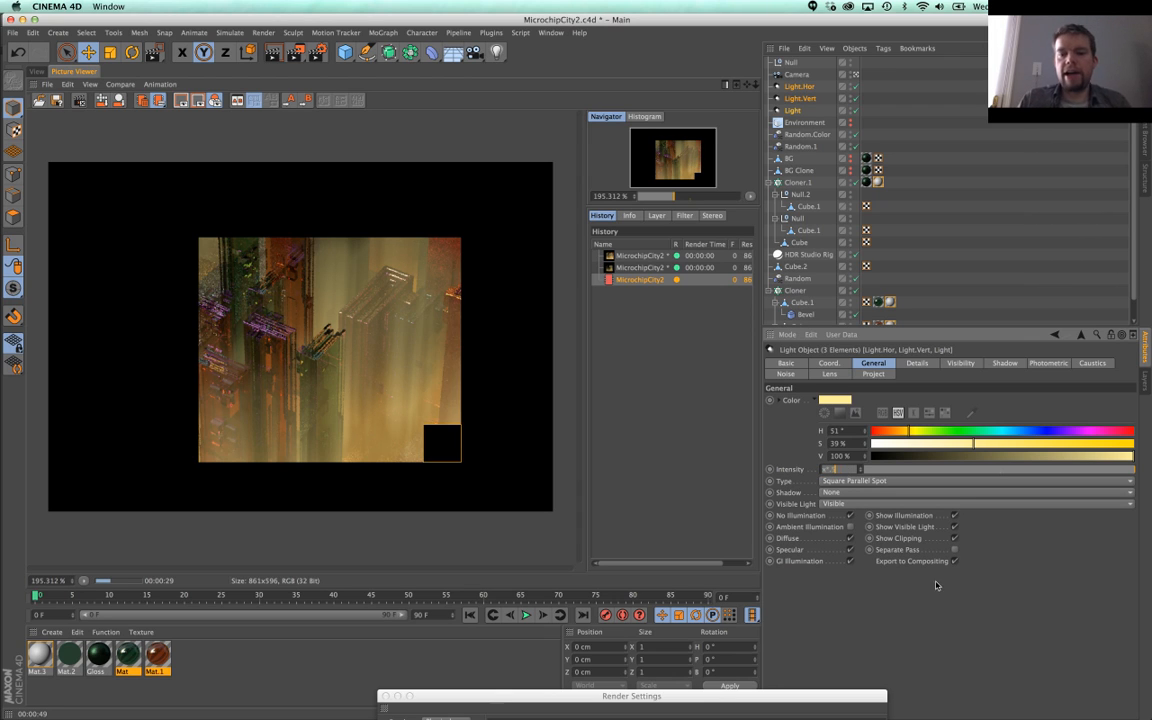
{"action": "left_click", "coordinate": [943, 611]}
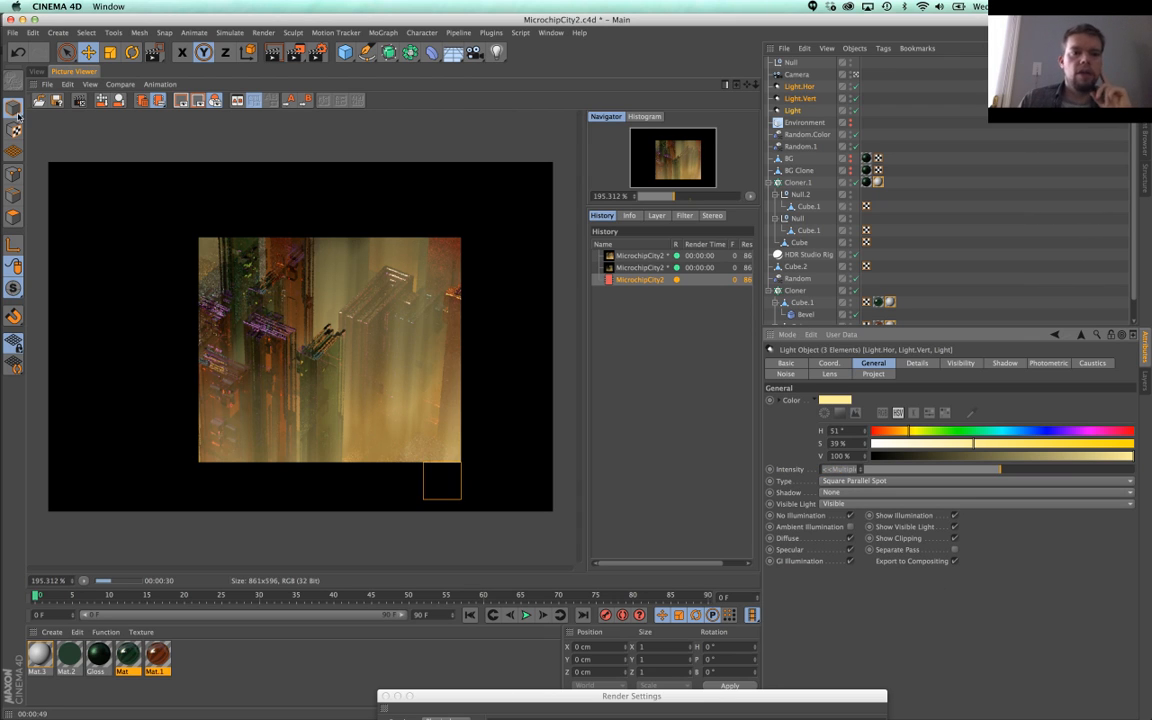
Step: Set Sampling Subdivisions to 0.1 and restart the Picture Viewer render with the dimmed lights
{"action": "left_click", "coordinate": [295, 52]}
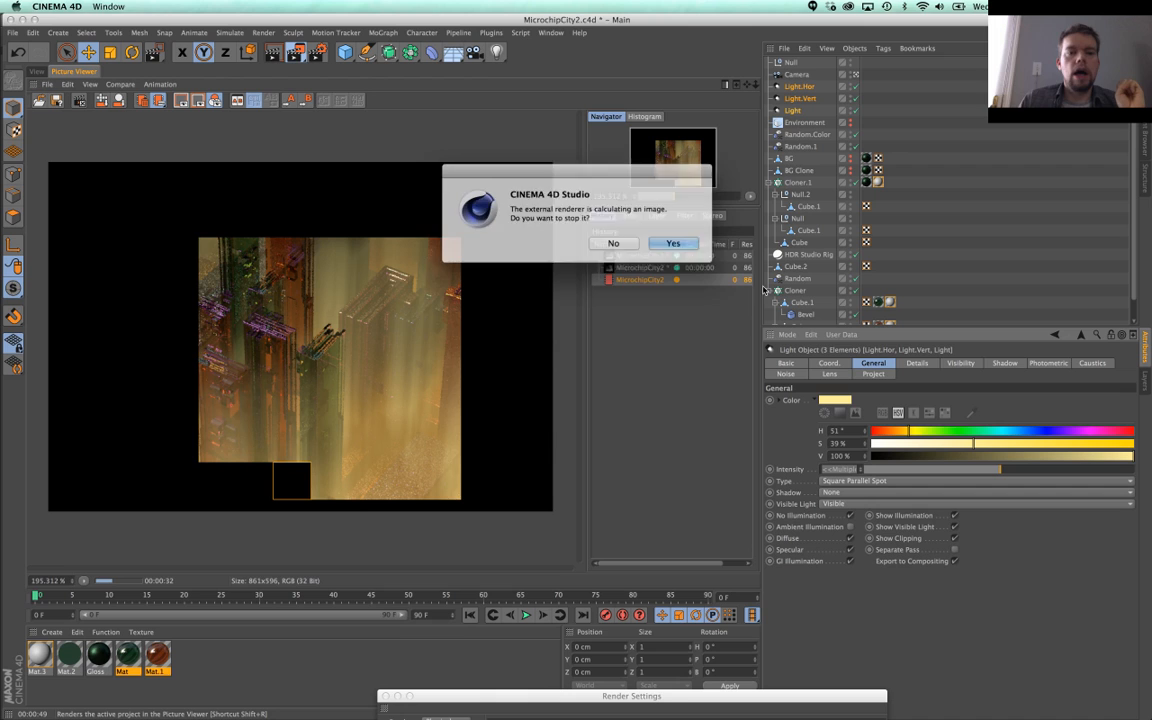
{"action": "left_click", "coordinate": [650, 246]}
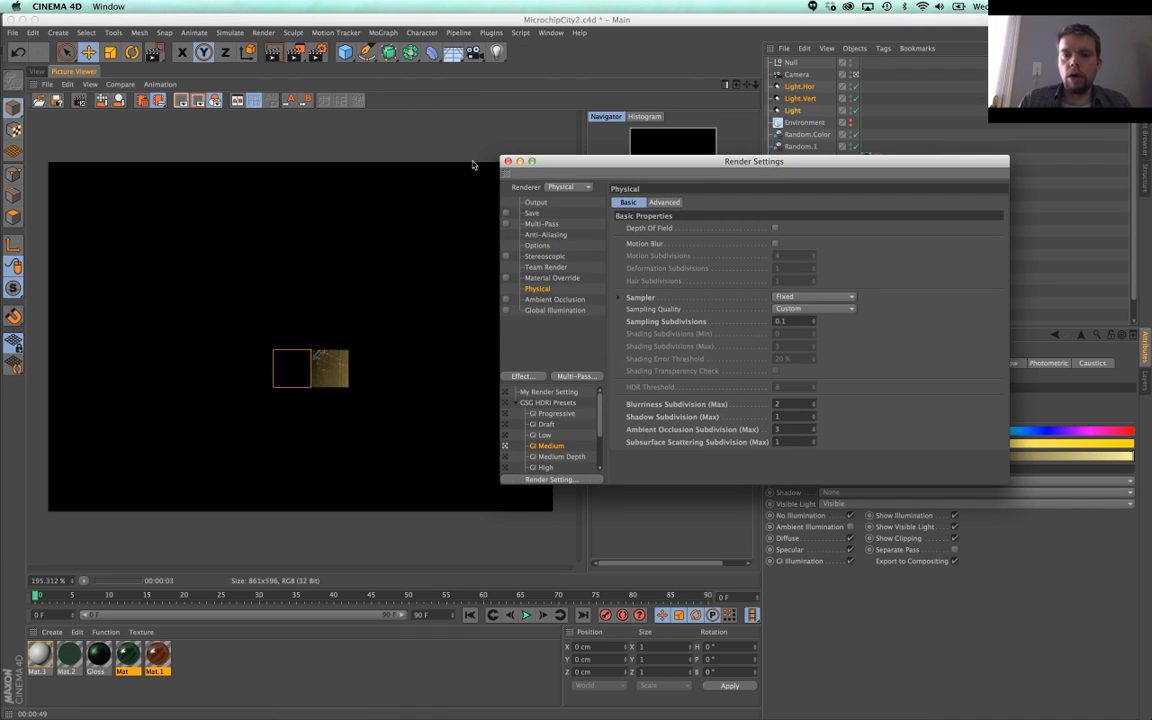
{"action": "left_click", "coordinate": [295, 52]}
{"action": "left_click", "coordinate": [676, 244]}
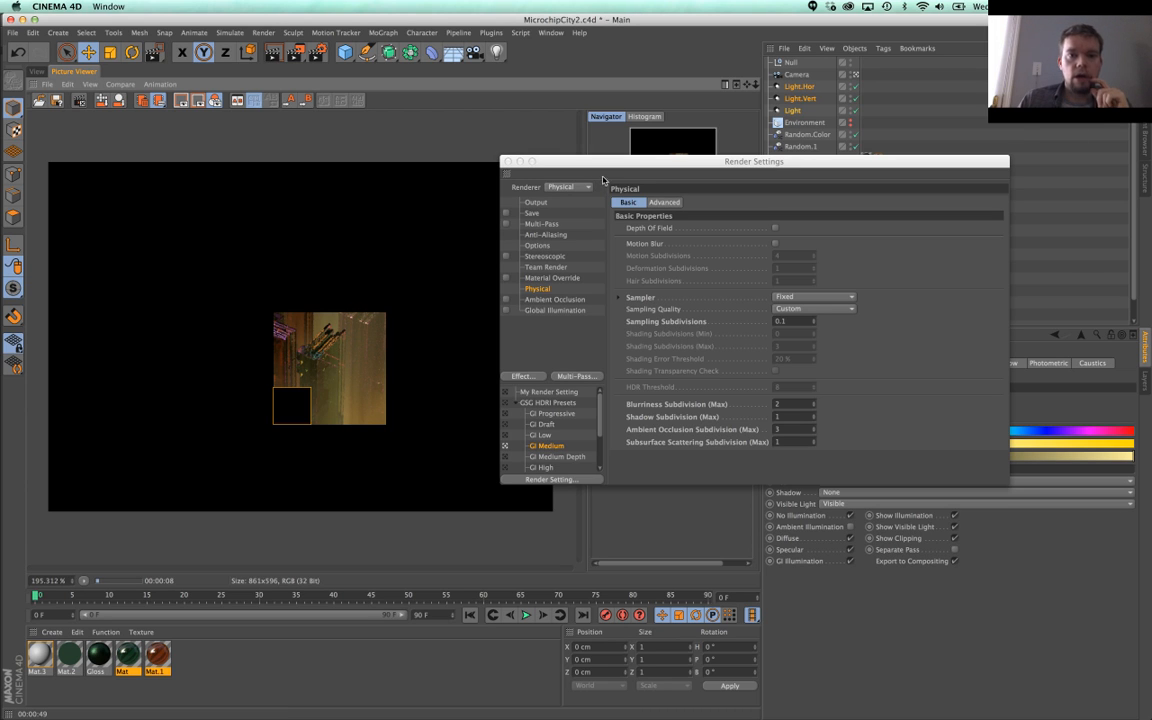
Step: Uncover the render history and compare the previous partial render with the one in progress
{"action": "left_click_drag", "start_coordinate": [540, 161], "coordinate": [505, 496]}
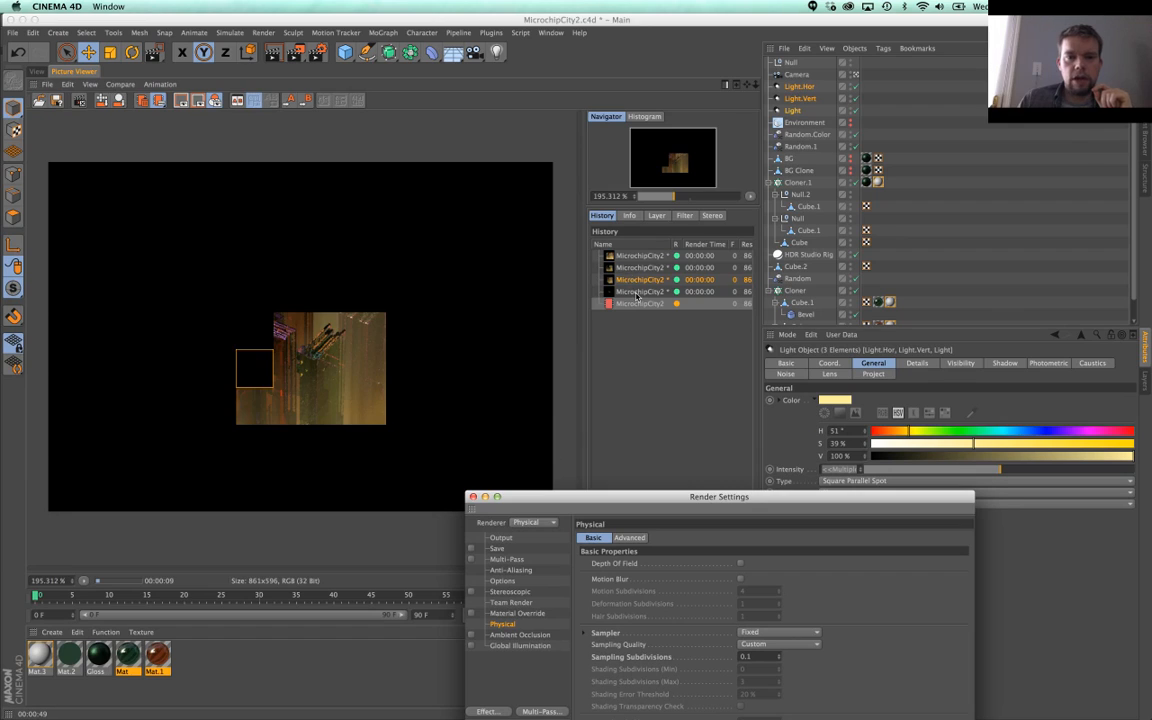
{"action": "left_click", "coordinate": [637, 293]}
{"action": "left_click", "coordinate": [638, 303]}
{"action": "left_click", "coordinate": [638, 292]}
{"action": "left_click", "coordinate": [640, 303]}
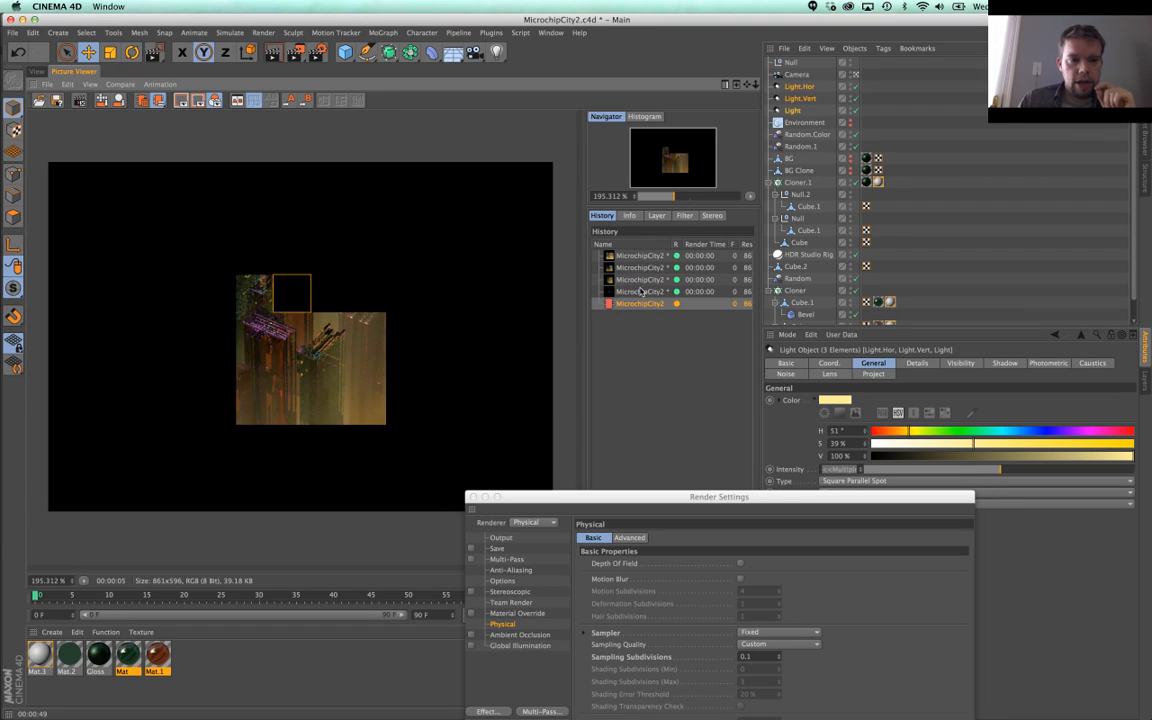
{"action": "left_click", "coordinate": [641, 292]}
{"action": "left_click", "coordinate": [641, 303]}
{"action": "left_click", "coordinate": [641, 292]}
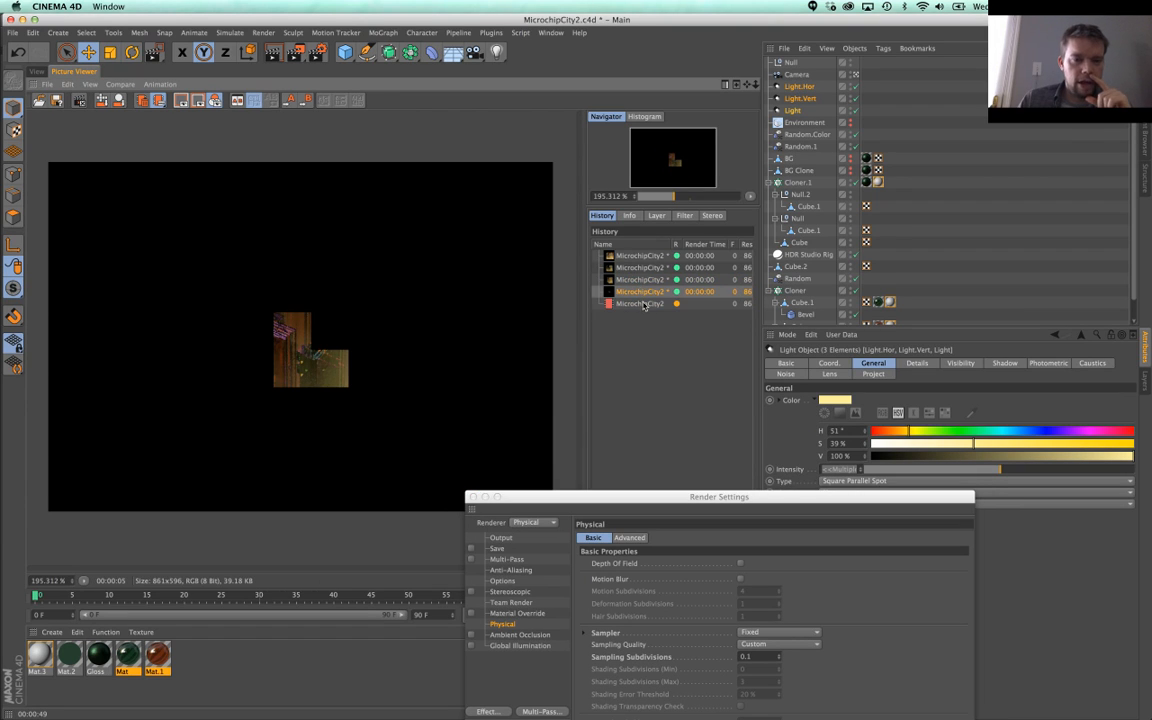
{"action": "left_click", "coordinate": [641, 303]}
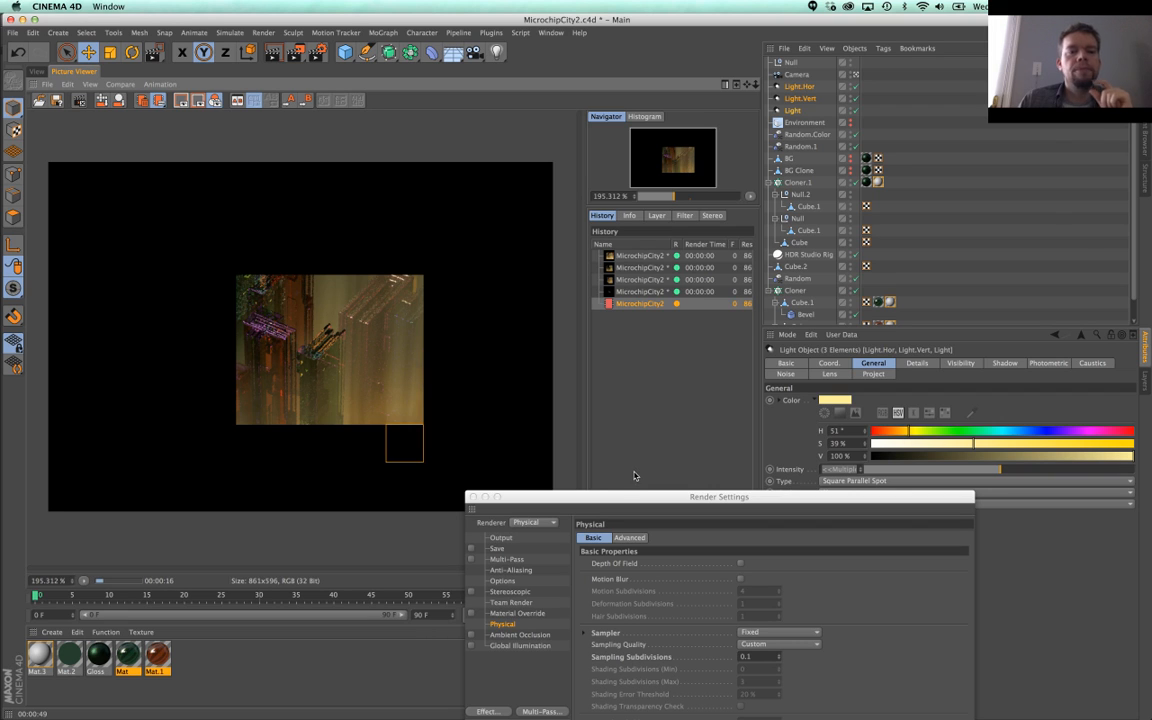
Step: Compare the earliest stored render with the current one and examine how the dimmer lighting looks on the towers
{"action": "left_click", "coordinate": [643, 269]}
{"action": "left_click", "coordinate": [644, 257]}
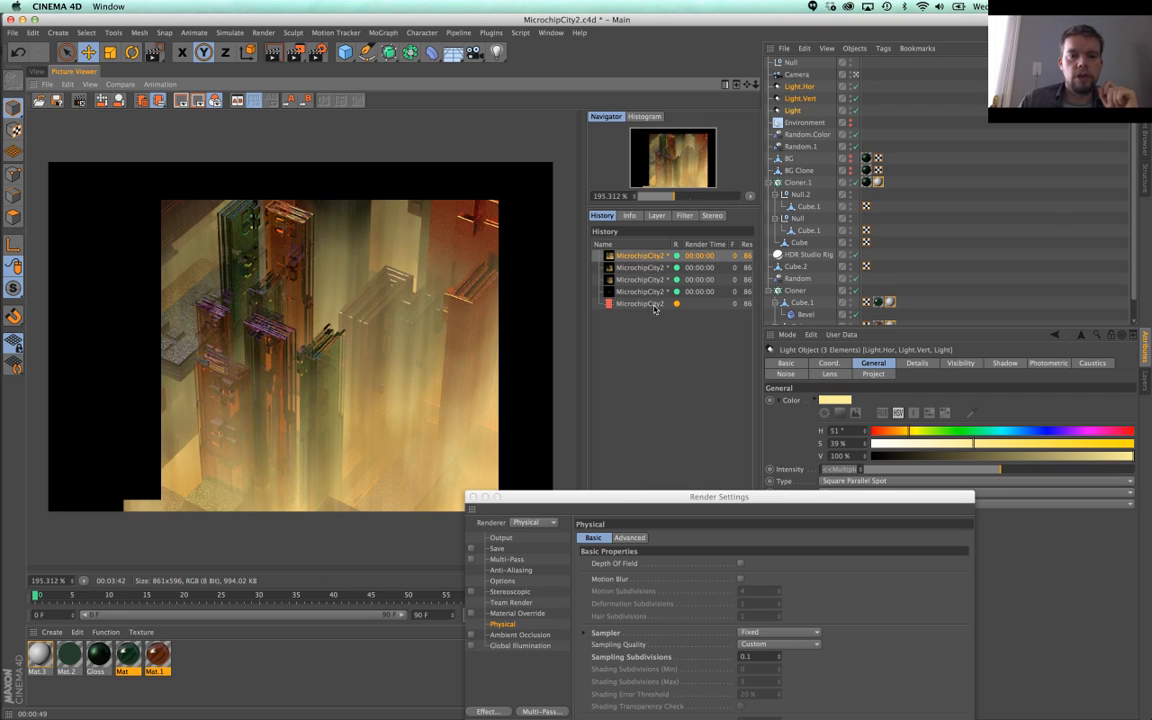
{"action": "left_click", "coordinate": [655, 305]}
{"action": "left_click", "coordinate": [643, 258]}
{"action": "left_click", "coordinate": [650, 304]}
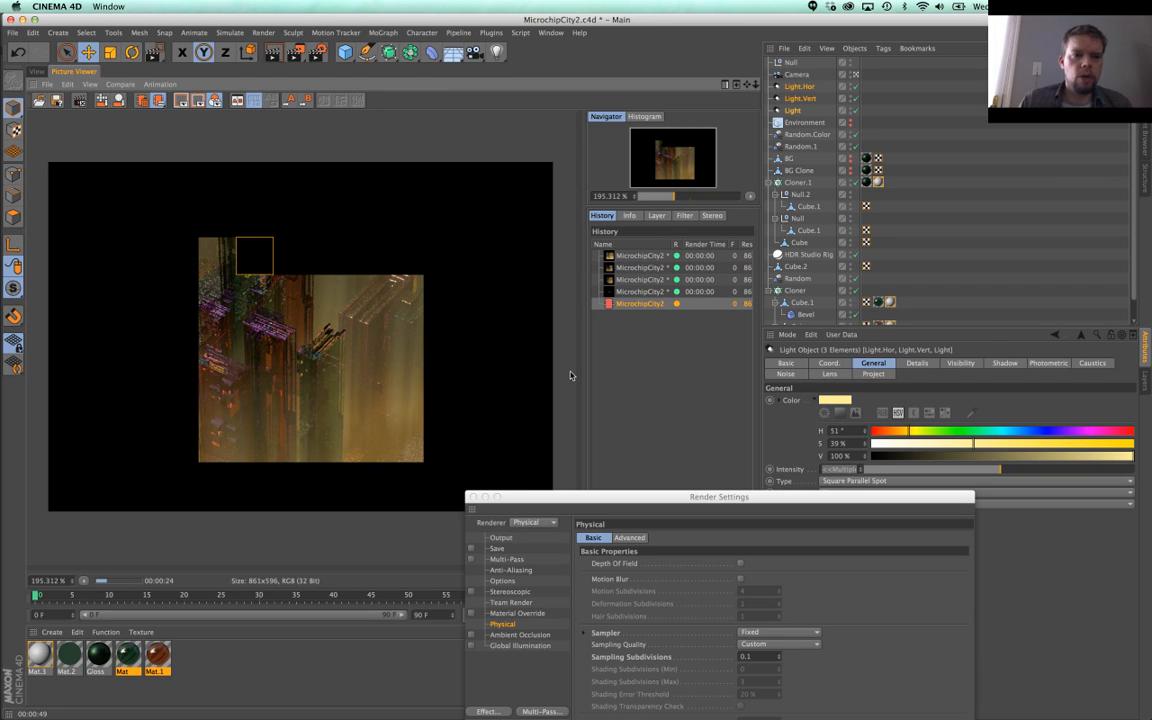
{"action": "left_click_drag", "start_coordinate": [621, 499], "coordinate": [610, 306]}
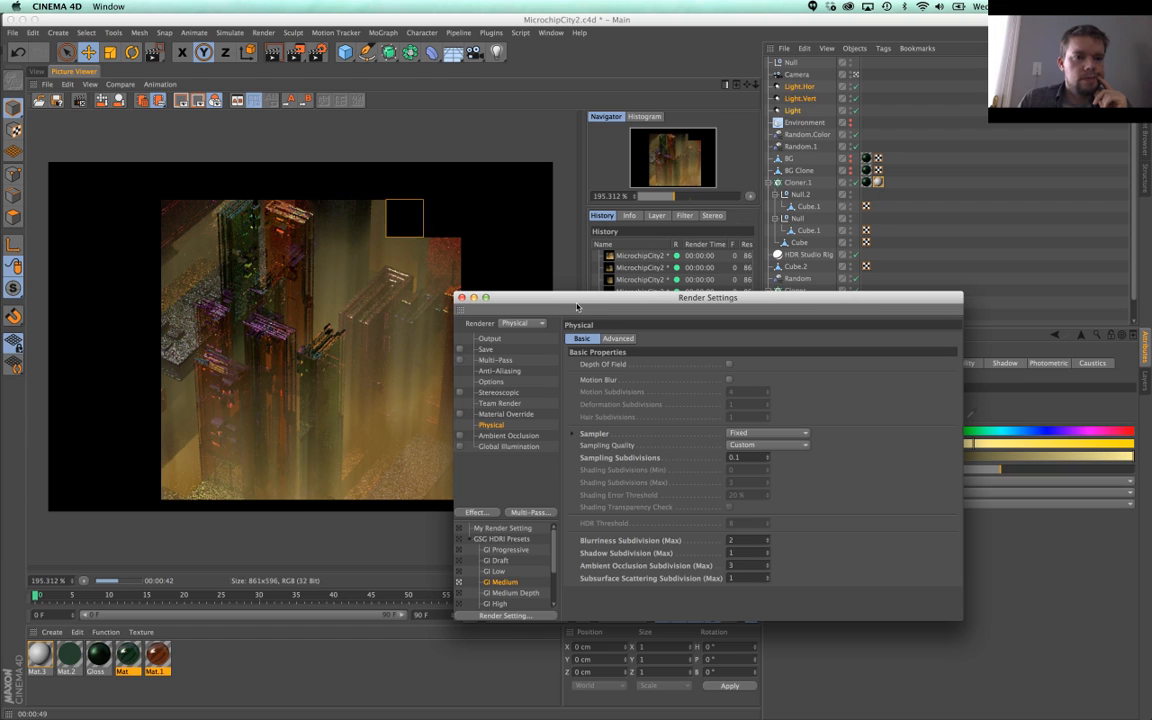
{"action": "left_click_drag", "start_coordinate": [576, 307], "coordinate": [432, 611]}
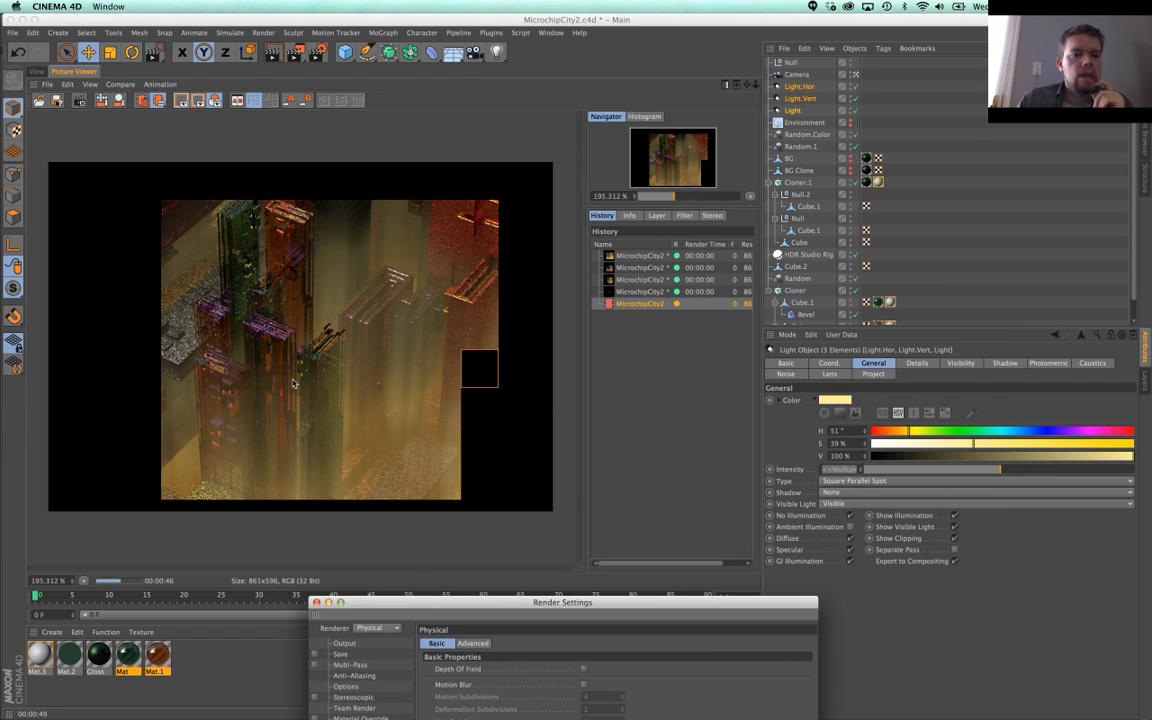
Step: Return to the 3D view and duplicate the collapsed Cloner hierarchy directly below the original
{"action": "left_click", "coordinate": [36, 72]}
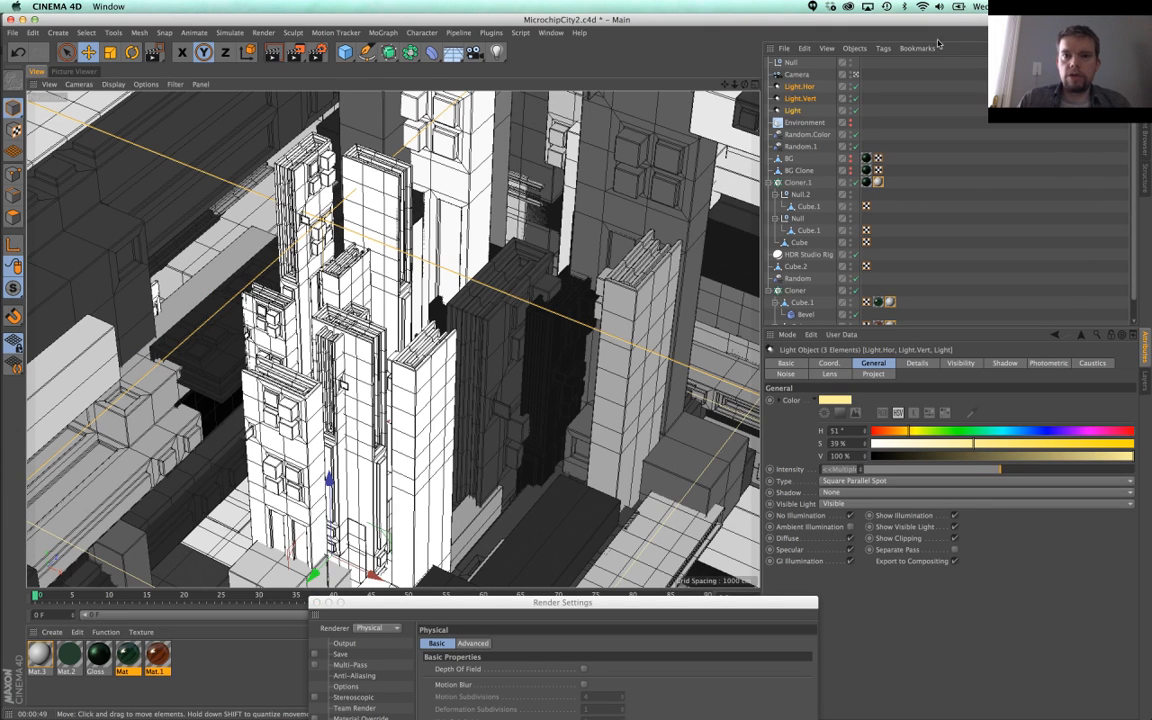
{"action": "scroll", "coordinate": [797, 300], "scroll_direction": "down", "scroll_amount": 1}
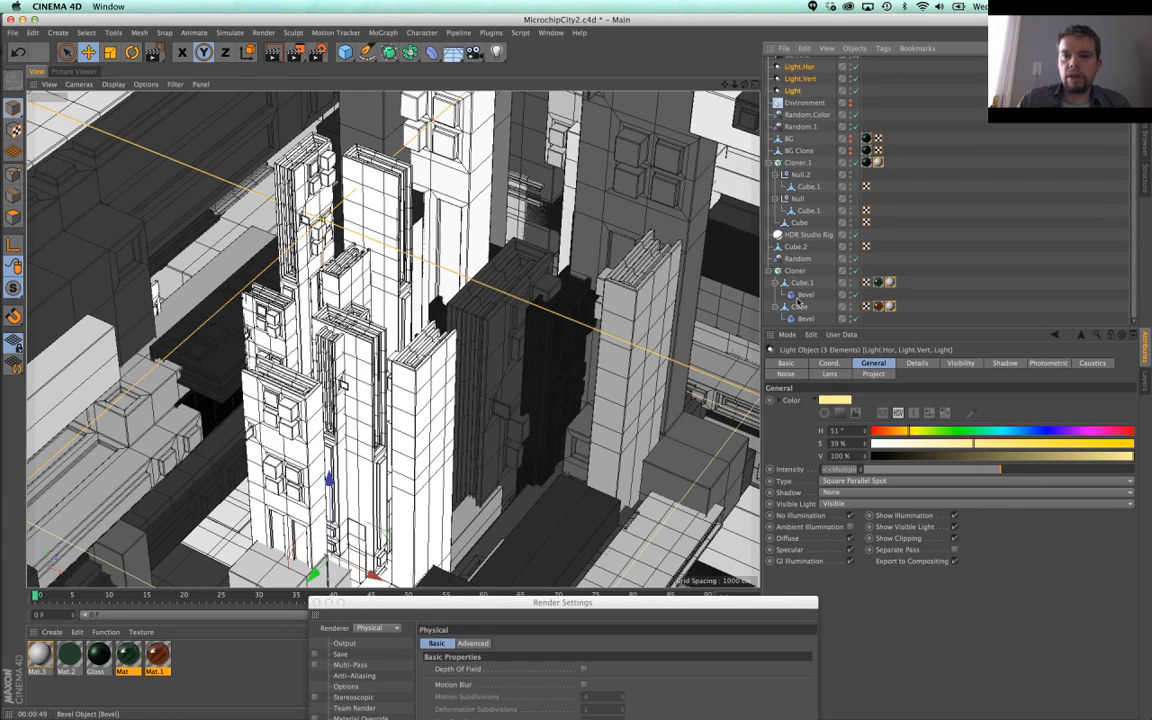
{"action": "left_click", "coordinate": [769, 271]}
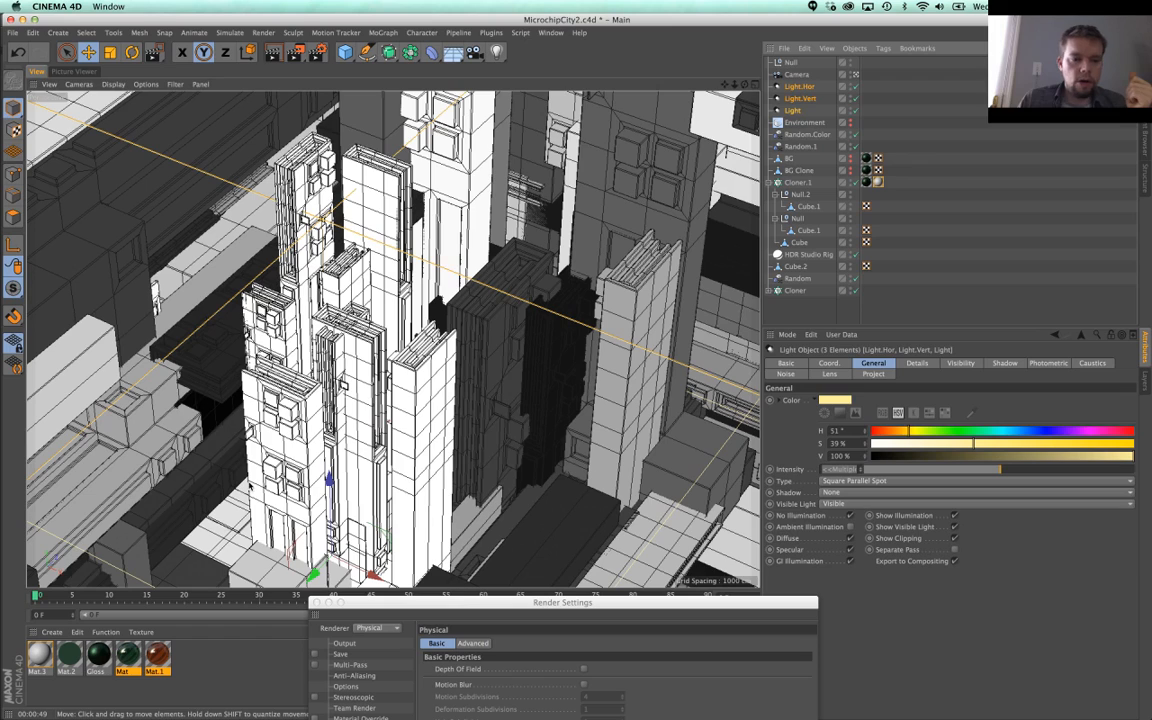
{"action": "left_click_drag", "start_coordinate": [798, 291], "coordinate": [802, 307], "text": "ctrl"}
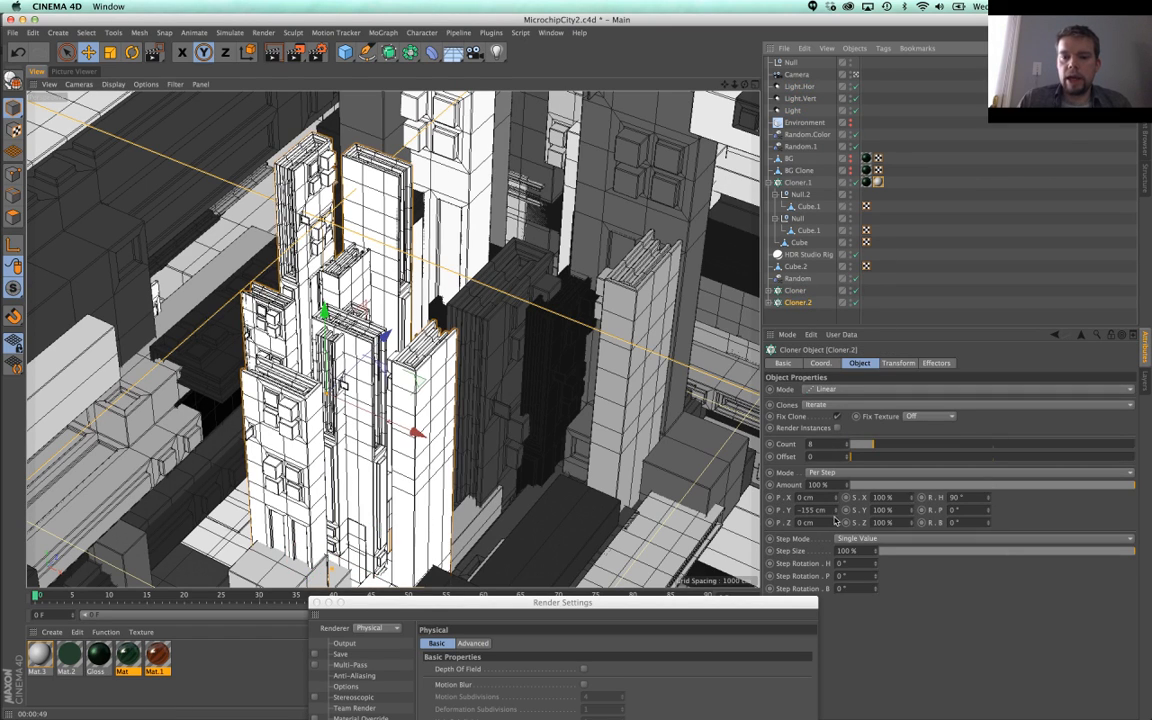
Step: Set the duplicated cloner's per-step P.Y offset to -14 cm and move it down along the Y axis
{"action": "left_click_drag", "start_coordinate": [840, 510], "coordinate": [980, 512]}
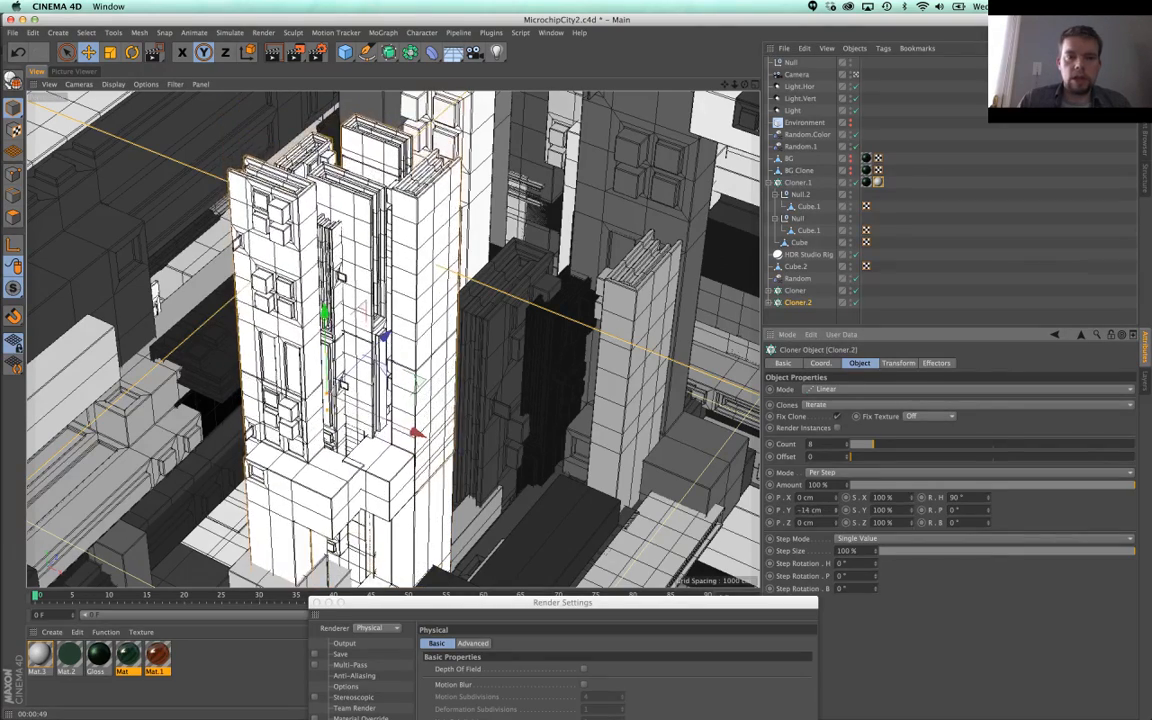
{"action": "left_click_drag", "start_coordinate": [328, 316], "coordinate": [353, 543]}
Step: Try scaling up the duplicated cloner in the viewport and undo the scaling
{"action": "key", "text": "t"}
{"action": "left_click_drag", "start_coordinate": [400, 376], "coordinate": [743, 307]}
{"action": "key", "text": "super+z"}
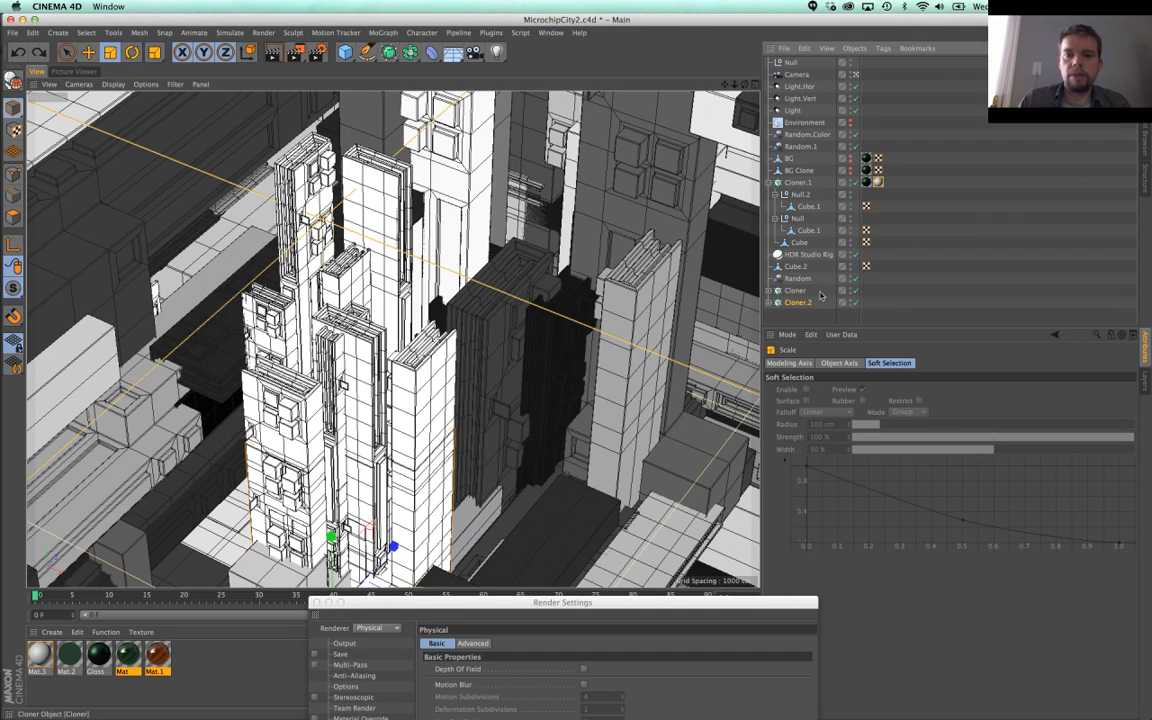
Step: Add a second Random effector, Random.2, to the effectors of the duplicated cloner Cloner.2
{"action": "left_click", "coordinate": [812, 303]}
{"action": "left_click_drag", "start_coordinate": [797, 300], "coordinate": [835, 405], "text": "ctrl"}
{"action": "left_click", "coordinate": [937, 363]}
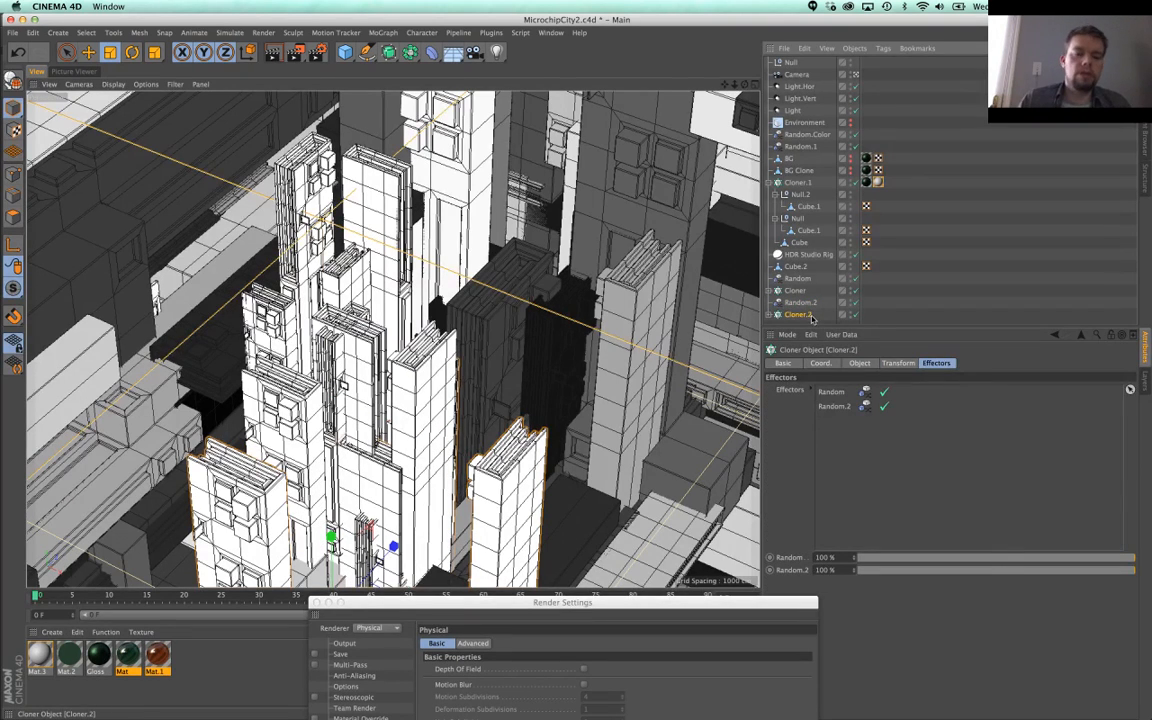
Step: Set the position randomization of Random.2 to 455 cm in P.X and 435 cm in P.Z
{"action": "left_click", "coordinate": [800, 302]}
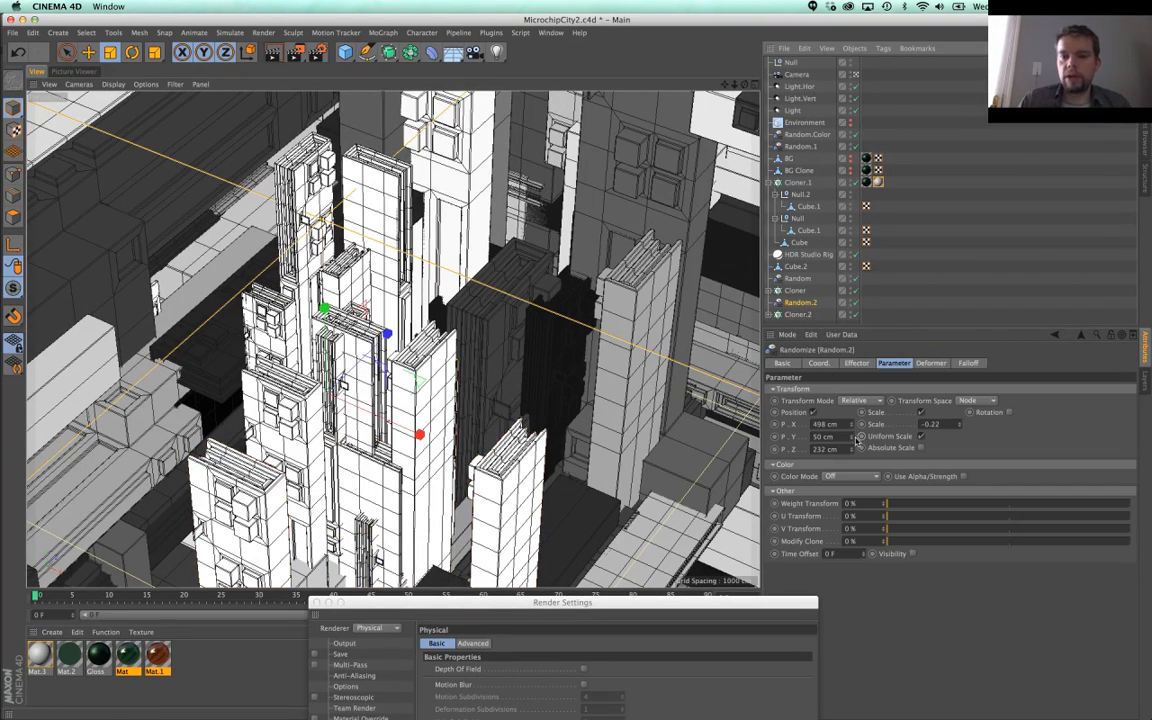
{"action": "mouse_move", "coordinate": [851, 426]}
{"action": "left_mouse_down"}
{"action": "mouse_move", "coordinate": [851, 412]}
{"action": "mouse_move", "coordinate": [852, 457]}
{"action": "left_mouse_up"}
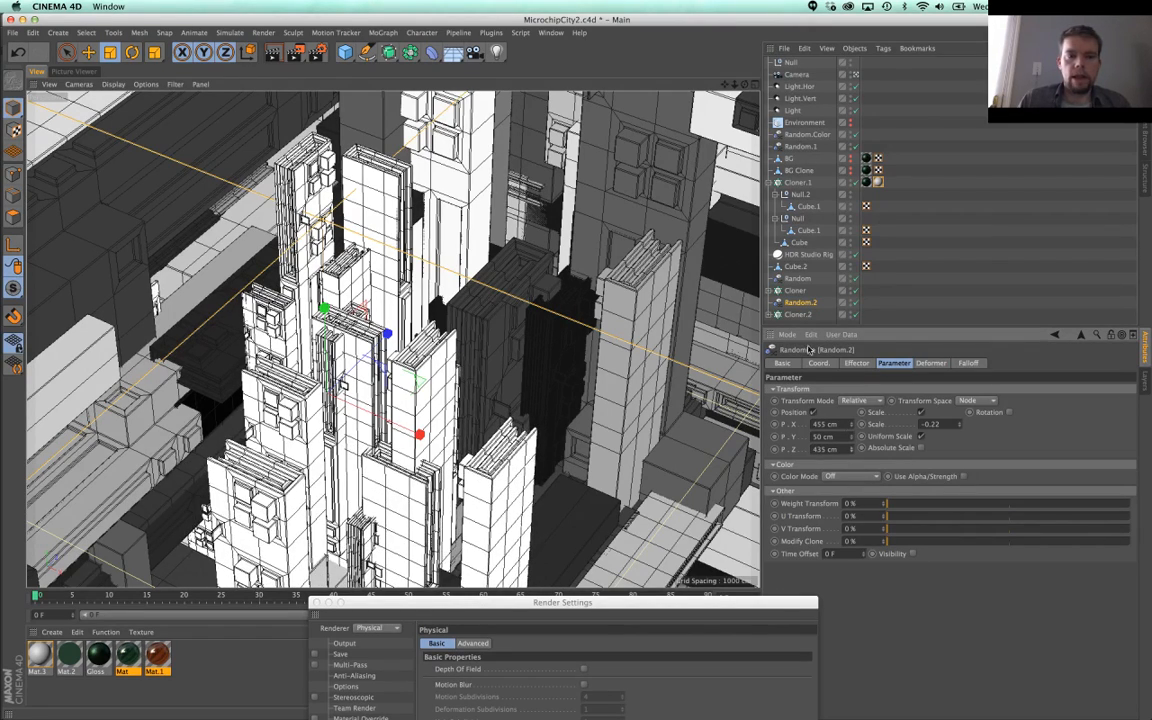
Step: Raise the clone count of the duplicated cloner Cloner.2 to 16
{"action": "left_click", "coordinate": [797, 185]}
{"action": "left_click", "coordinate": [797, 314]}
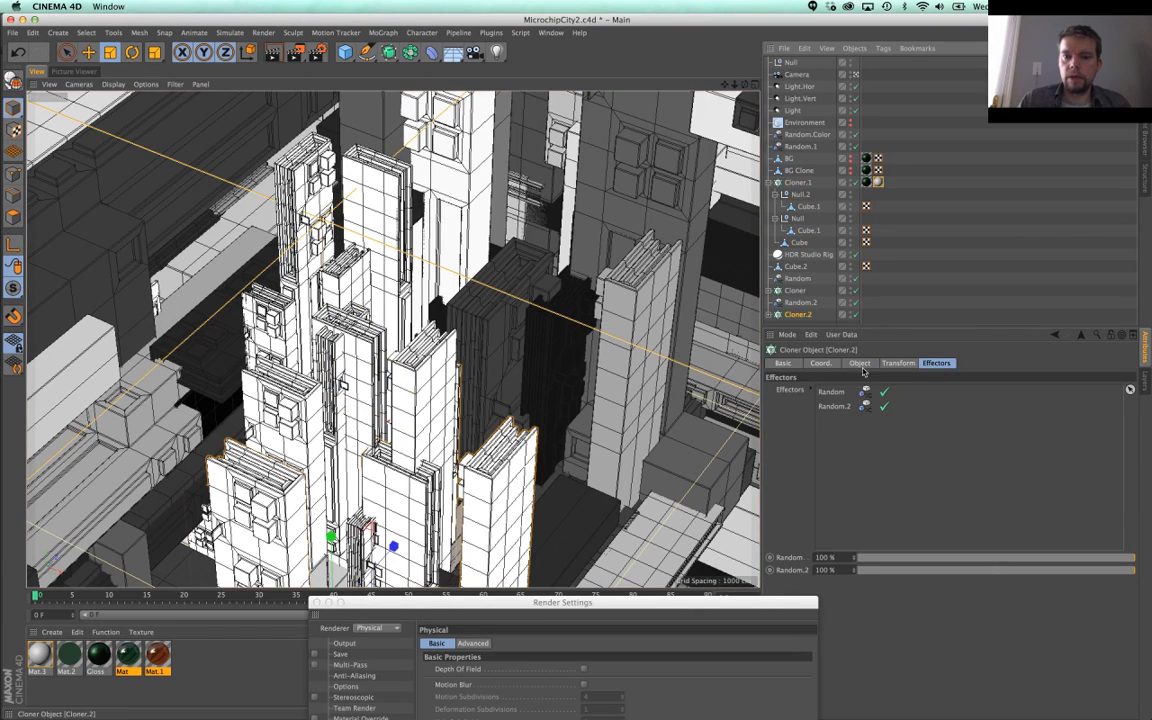
{"action": "left_click", "coordinate": [860, 364]}
{"action": "left_click_drag", "start_coordinate": [881, 443], "coordinate": [898, 443]}
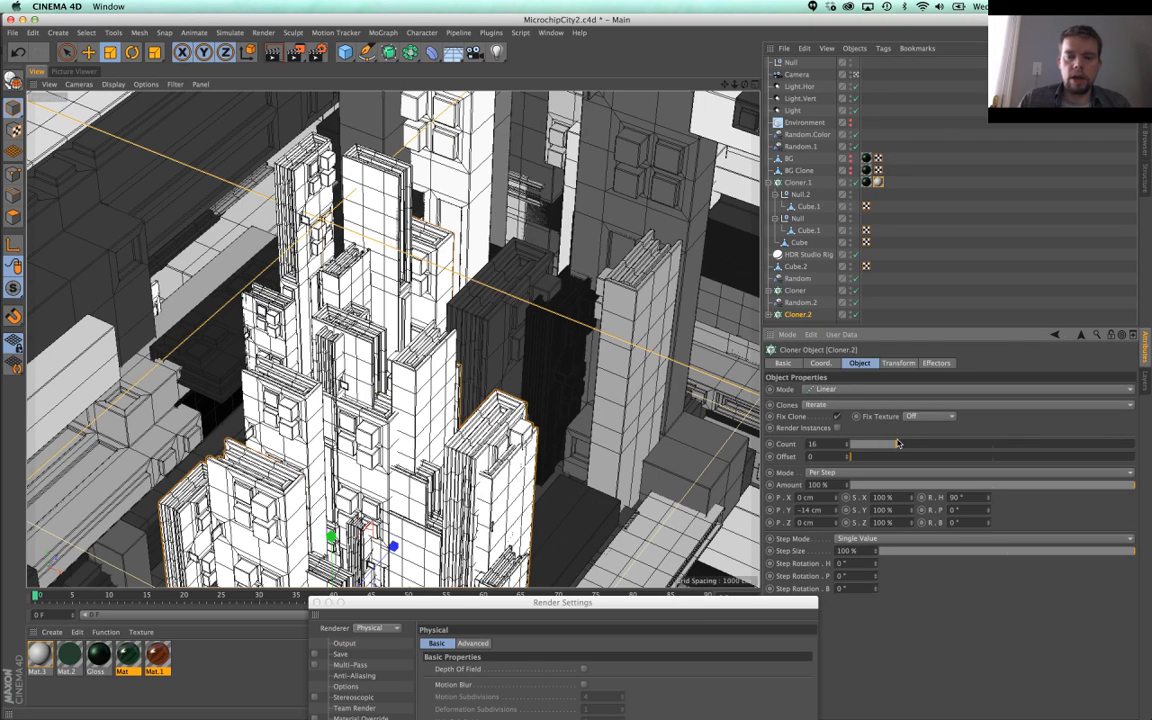
Step: Set the P.Y step offset of the Cloner.2 object to 0 cm
{"action": "double_click", "coordinate": [812, 510]}
{"action": "type", "text": "0"}
{"action": "left_click", "coordinate": [1054, 517]}
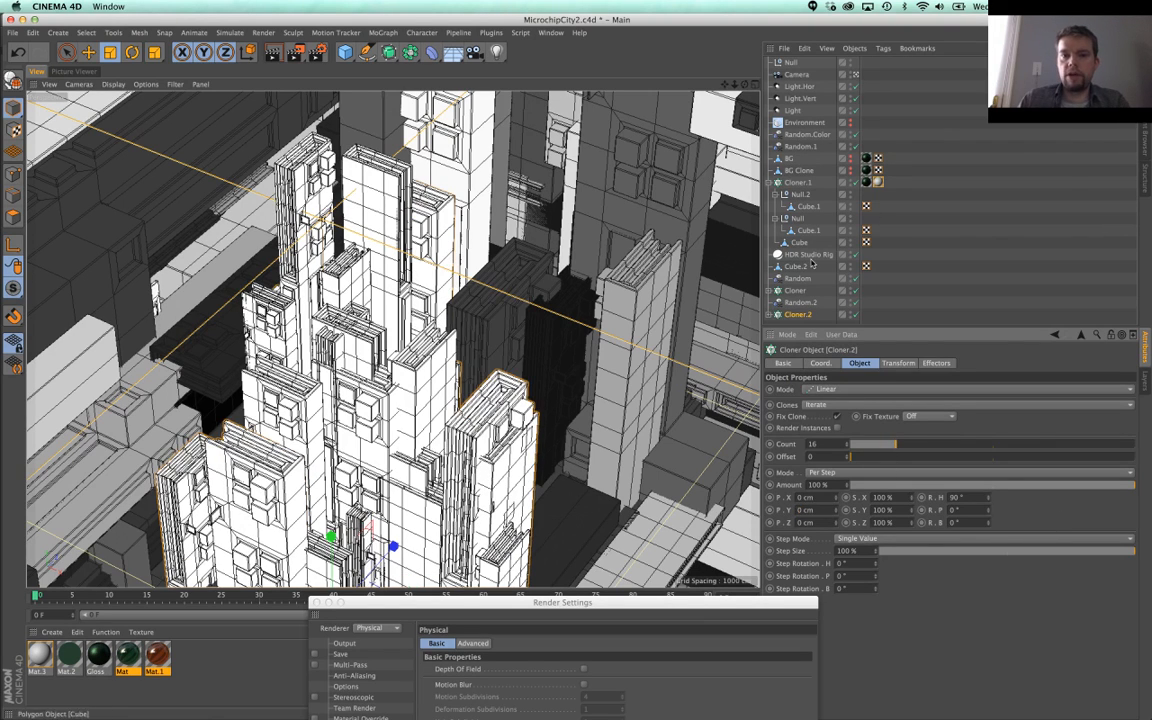
Step: Set the P.Y position randomization of the Random.2 effector to 0 cm
{"action": "left_click", "coordinate": [797, 302]}
{"action": "double_click", "coordinate": [820, 560]}
{"action": "type", "text": "0"}
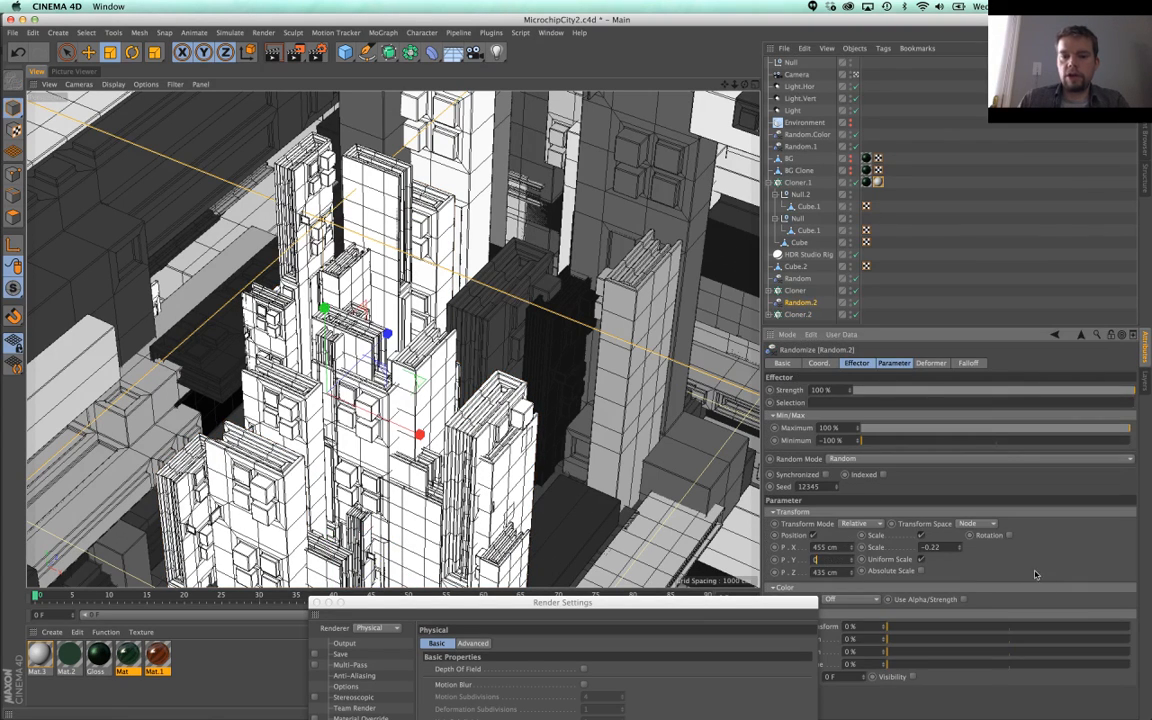
{"action": "left_click", "coordinate": [1013, 560]}
Step: Move Cloner.2 straight down along the Y axis to about -1975 cm
{"action": "left_click", "coordinate": [801, 292]}
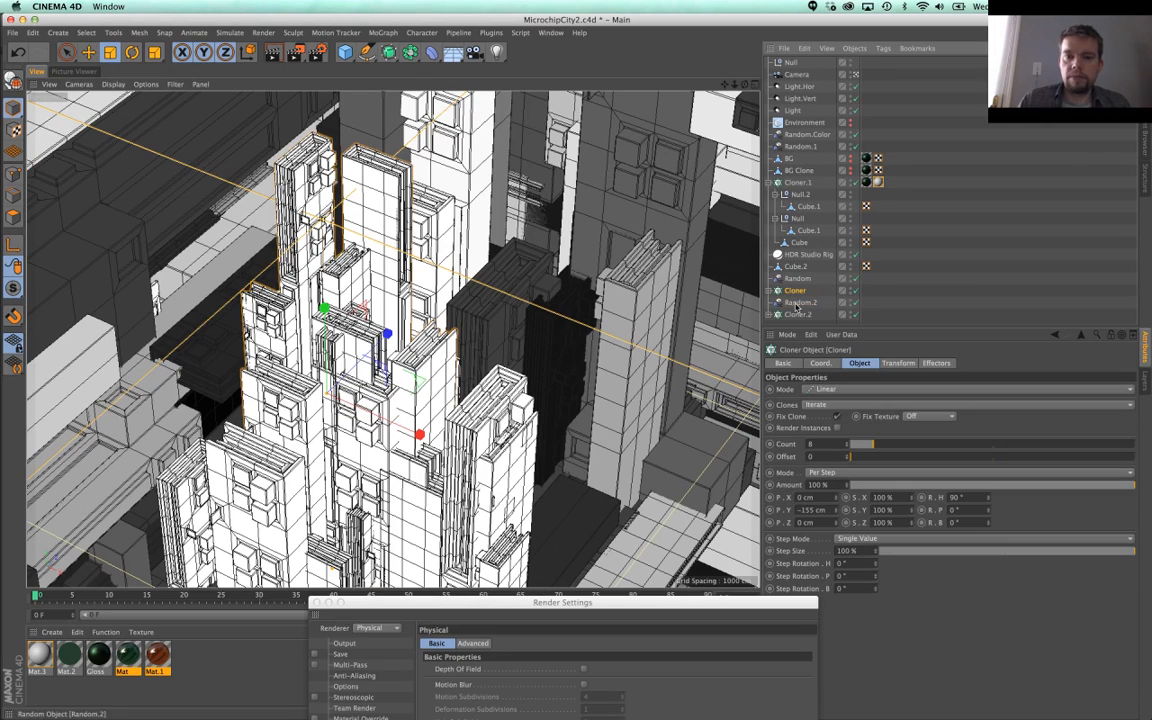
{"action": "left_click", "coordinate": [800, 315]}
{"action": "key", "text": "e"}
{"action": "left_click_drag", "start_coordinate": [331, 540], "coordinate": [334, 608]}
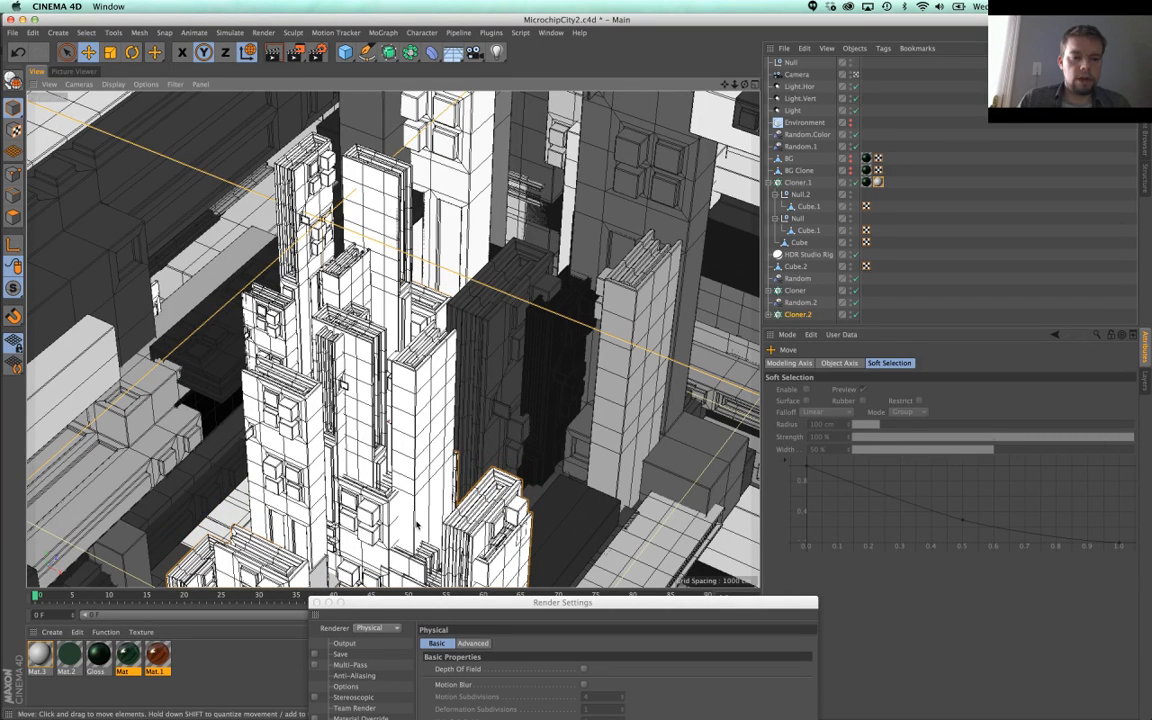
Step: Restrict movement to X and Z and shift Cloner.2 to about -216 cm in X and -433 cm in Z
{"action": "left_click", "coordinate": [225, 52]}
{"action": "left_click", "coordinate": [204, 52]}
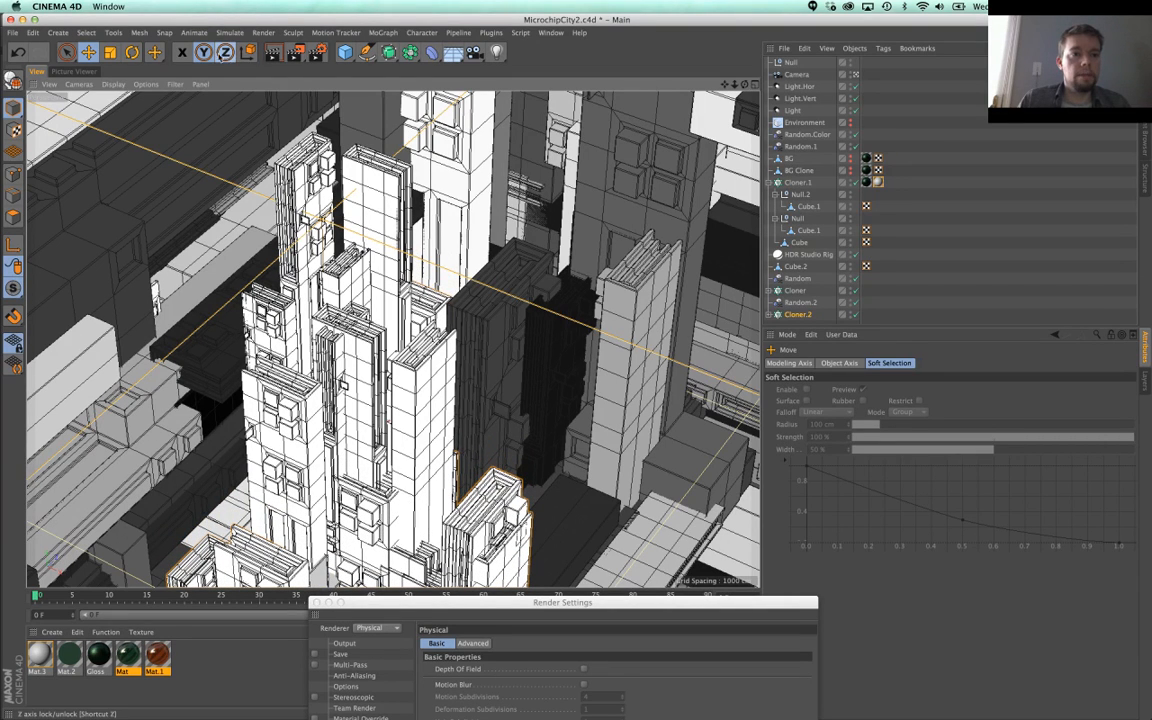
{"action": "left_click", "coordinate": [182, 52]}
{"action": "left_click_drag", "start_coordinate": [418, 330], "coordinate": [357, 384]}
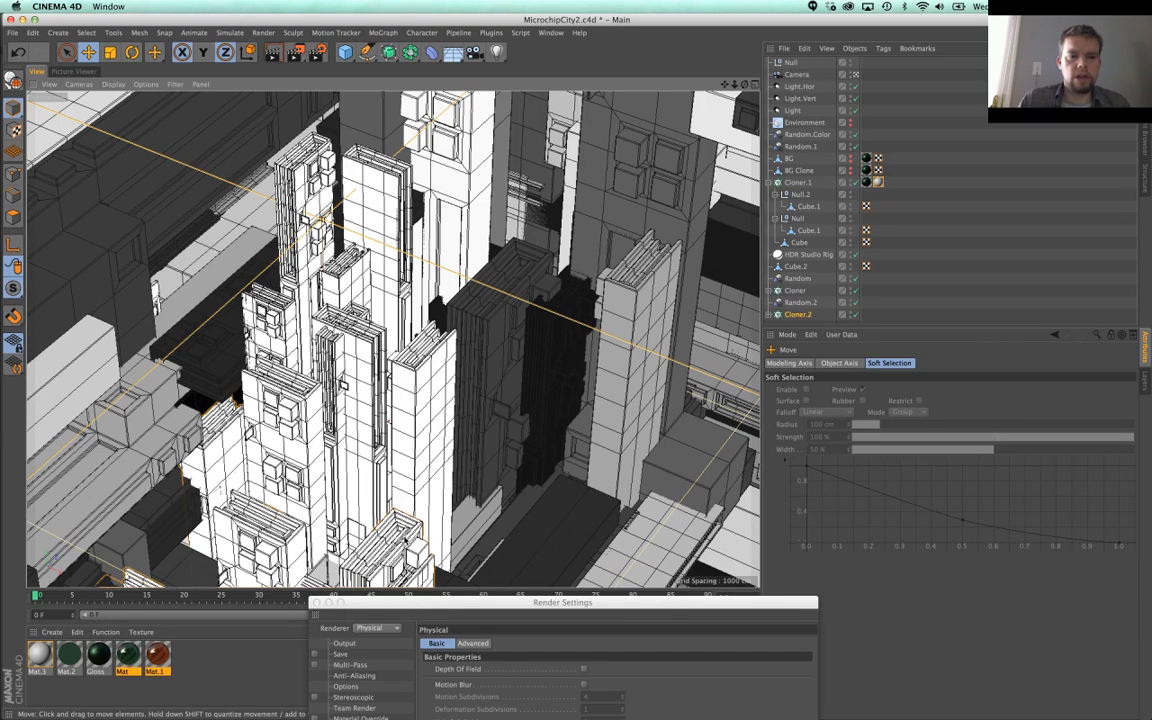
Step: Check the Physical render settings and start a new render of the scene in the Picture Viewer
{"action": "left_click", "coordinate": [64, 71]}
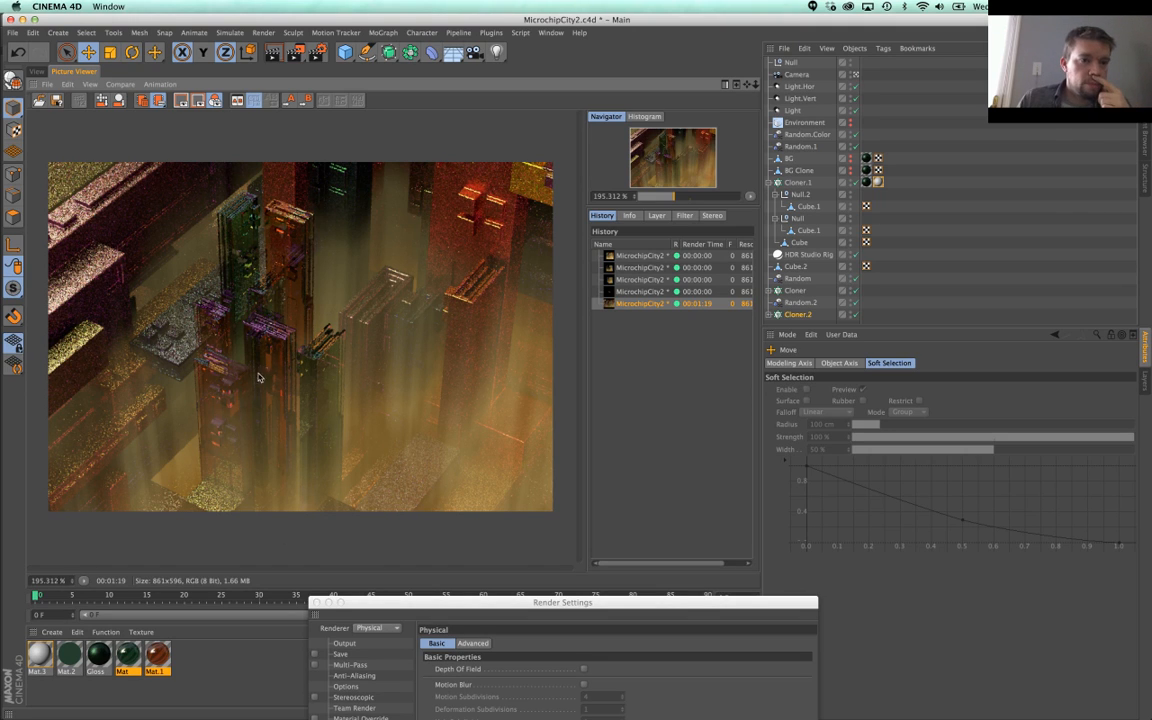
{"action": "key", "text": "super+b"}
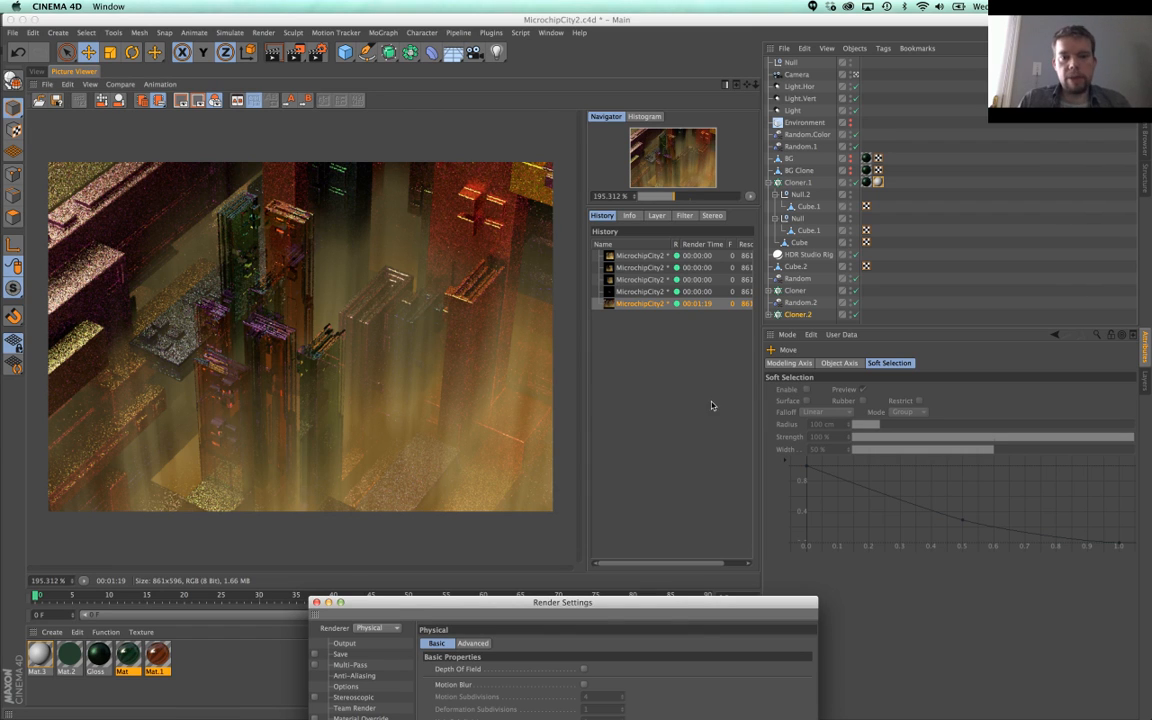
{"action": "left_click_drag", "start_coordinate": [667, 604], "coordinate": [679, 128]}
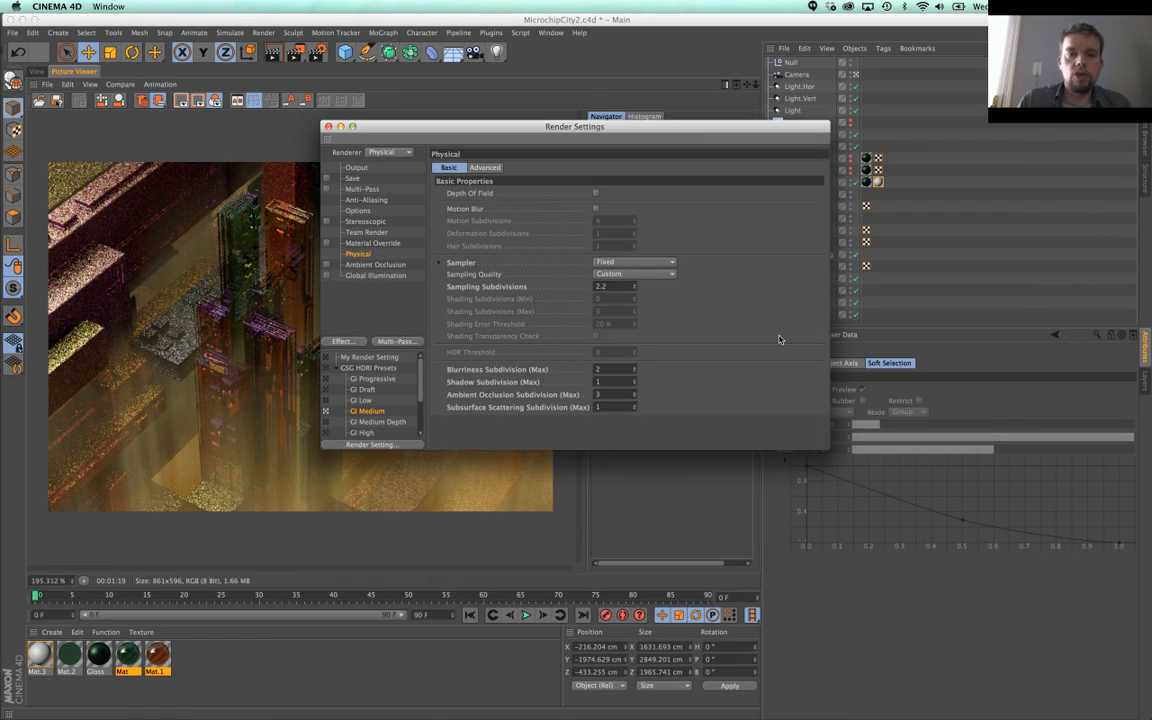
{"action": "key", "text": "shift+r"}
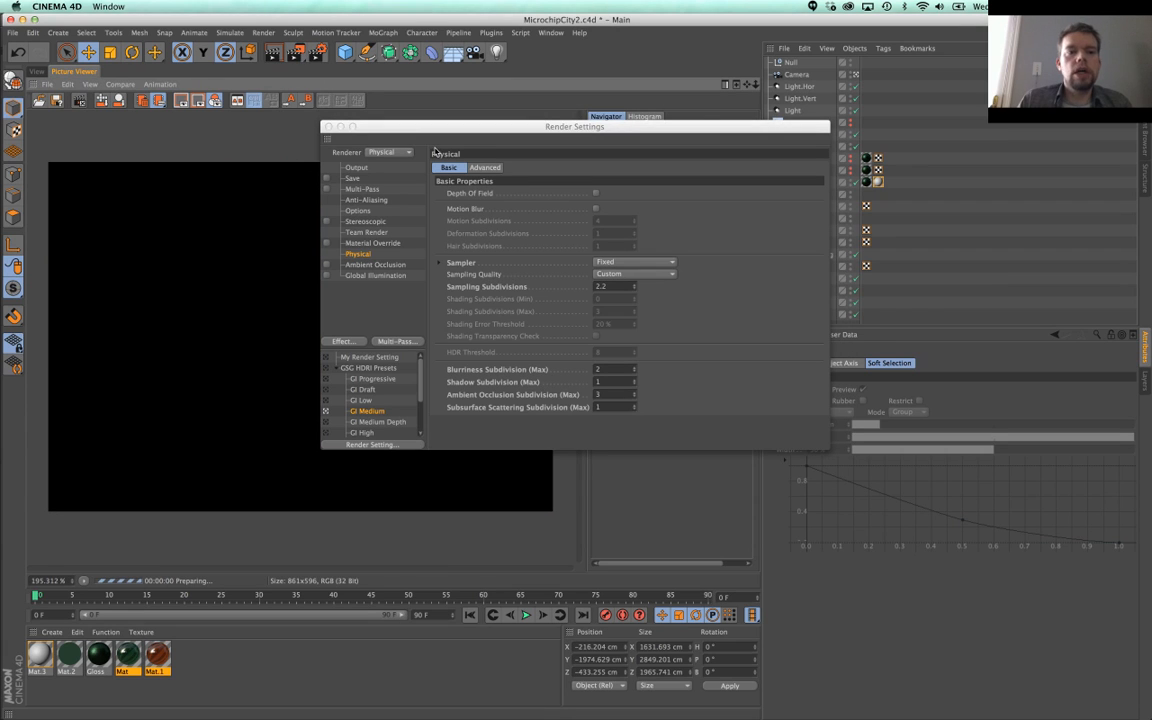
{"action": "left_click_drag", "start_coordinate": [360, 125], "coordinate": [257, 521]}
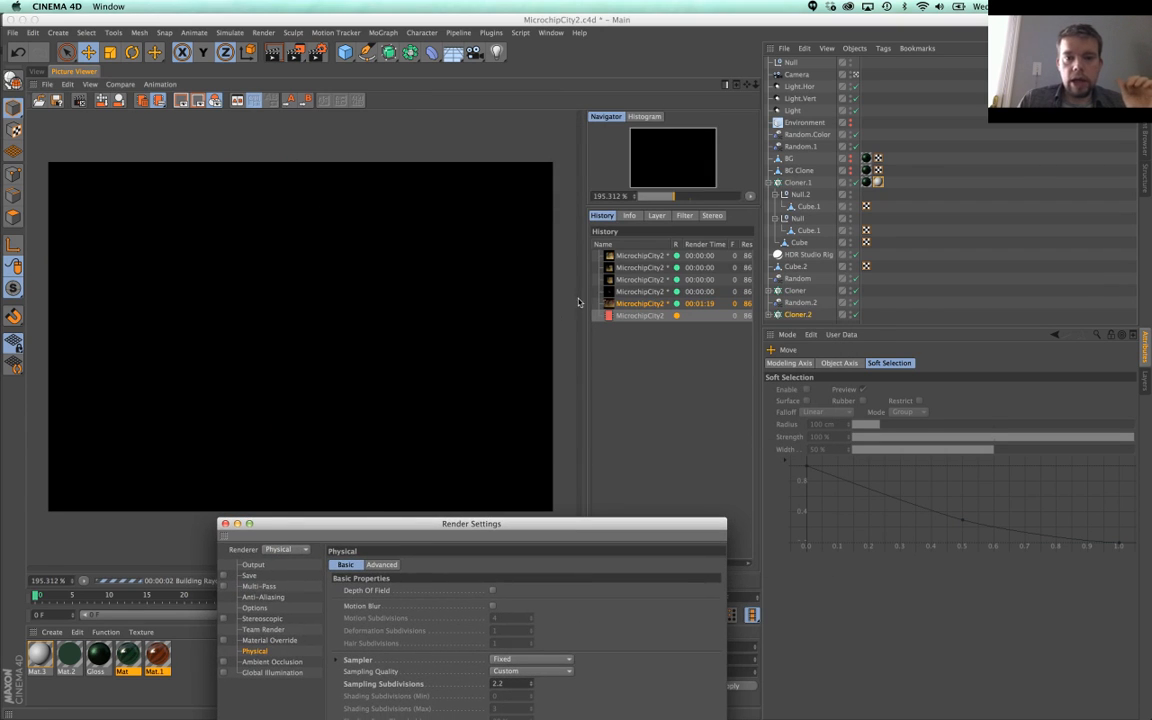
Step: Browse the earlier renders in the history and copy the image of the one with render time 00:01:19
{"action": "left_click", "coordinate": [660, 257]}
{"action": "left_click_drag", "start_coordinate": [608, 527], "coordinate": [960, 235]}
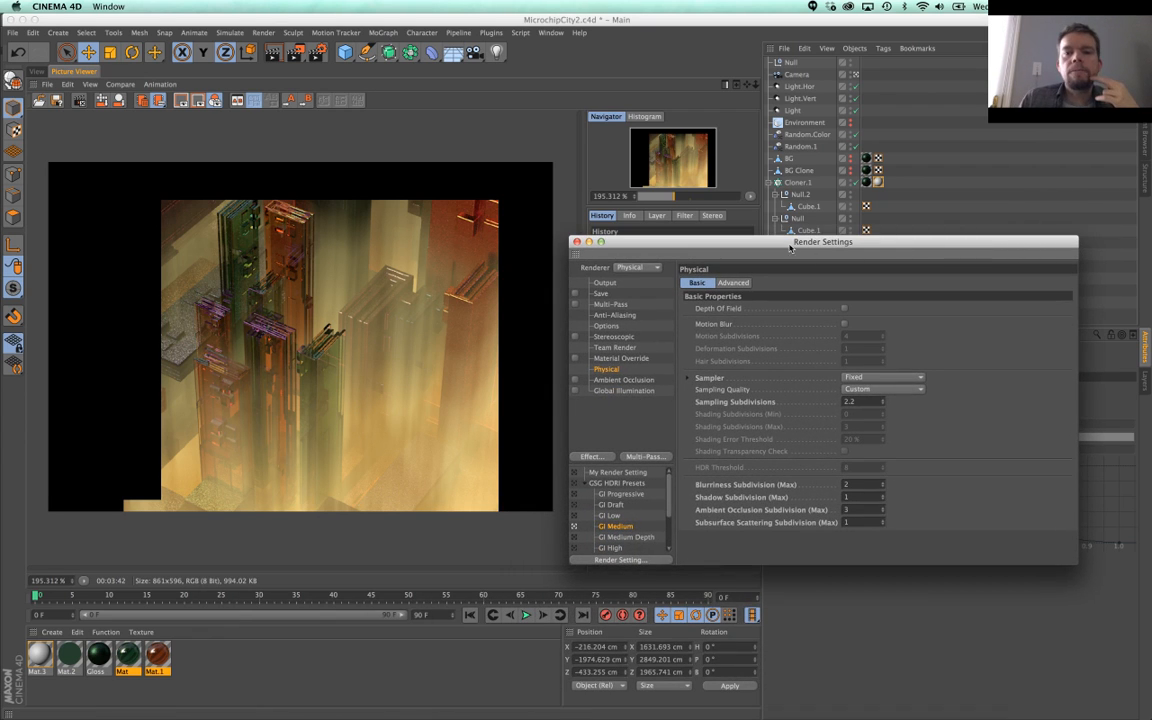
{"action": "left_click_drag", "start_coordinate": [790, 243], "coordinate": [732, 657]}
{"action": "left_click", "coordinate": [636, 269]}
{"action": "left_click", "coordinate": [635, 292]}
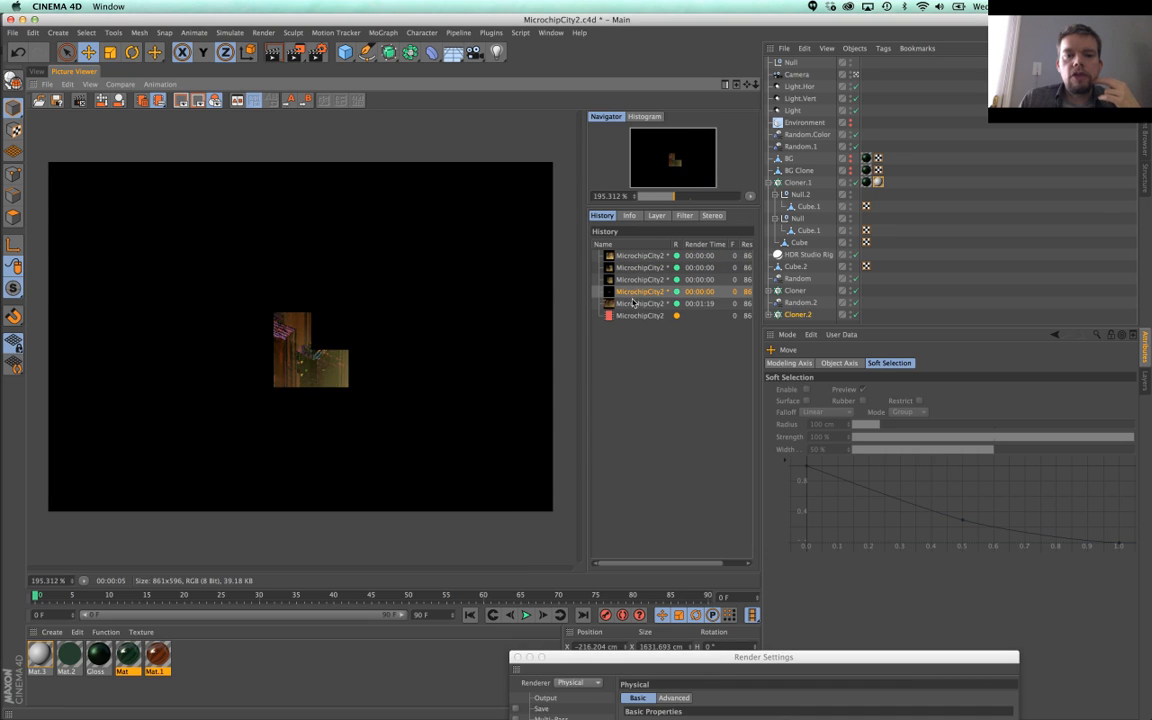
{"action": "left_click", "coordinate": [634, 302]}
{"action": "right_click", "coordinate": [635, 312]}
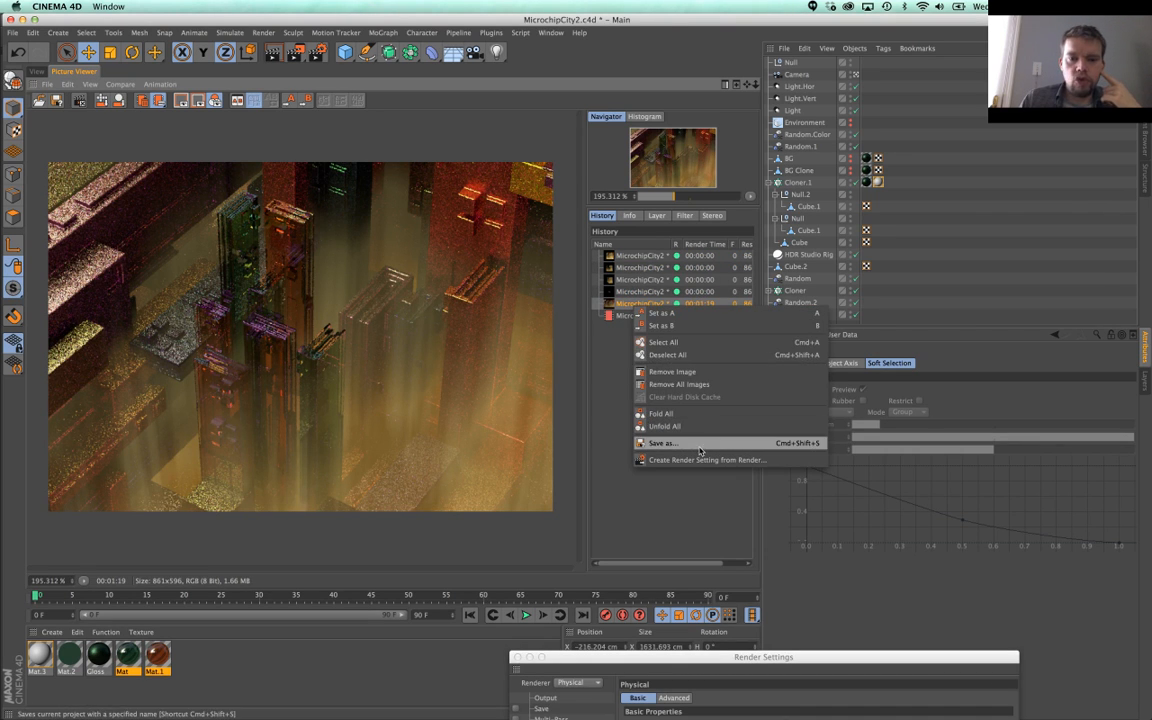
{"action": "left_click", "coordinate": [610, 365]}
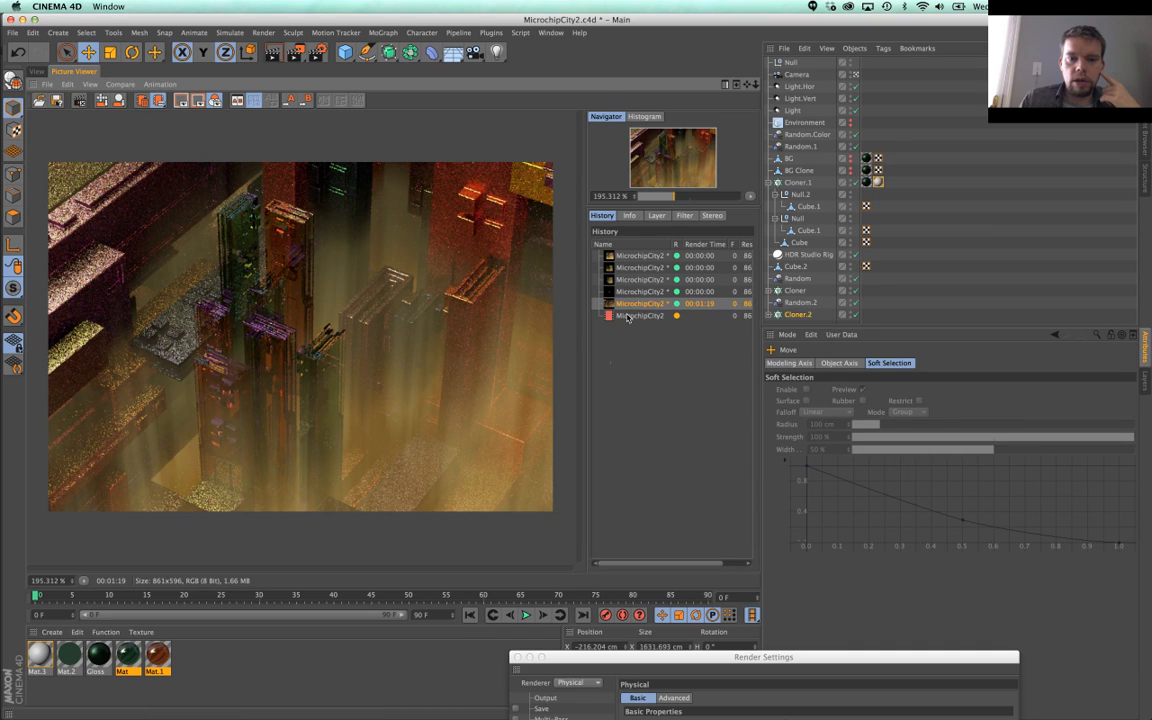
{"action": "left_click", "coordinate": [67, 86]}
{"action": "left_click", "coordinate": [76, 101]}
Step: Switch to Photoshop, create a new document, paste the copied render into it and view it at 200%
{"action": "key", "text": "super+Tab"}
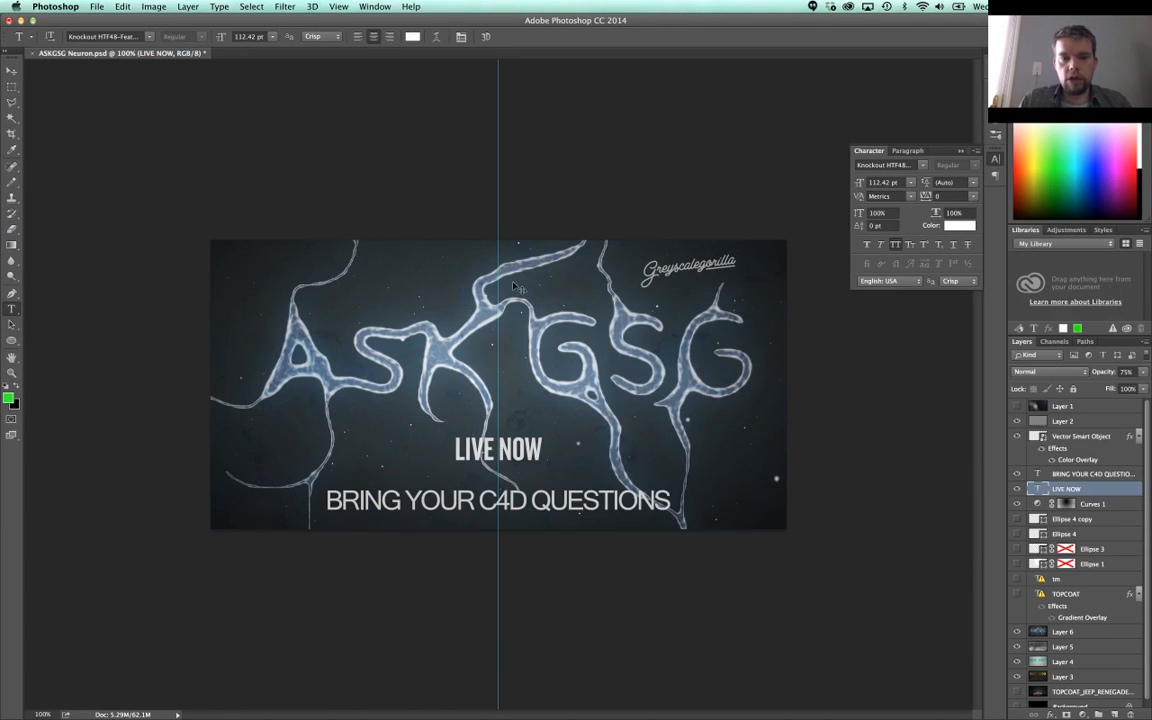
{"action": "key", "text": "super+n"}
{"action": "left_click", "coordinate": [707, 247]}
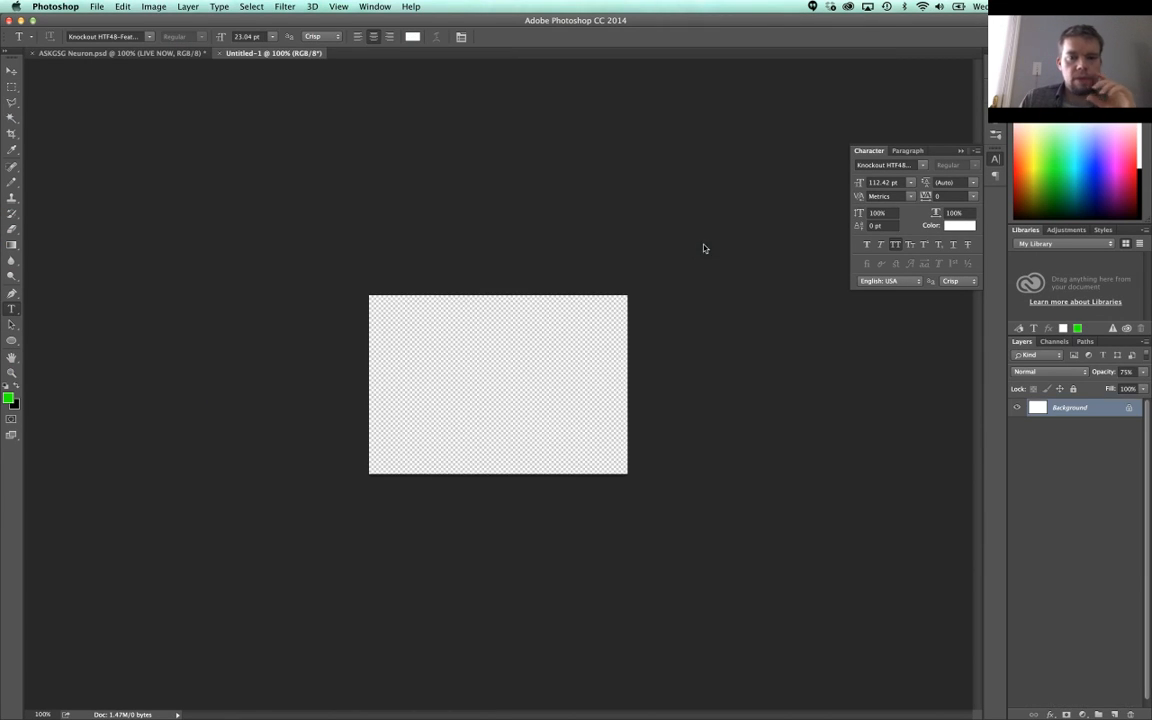
{"action": "key", "text": "super+v"}
{"action": "key", "text": "z"}
{"action": "left_click", "coordinate": [539, 395]}
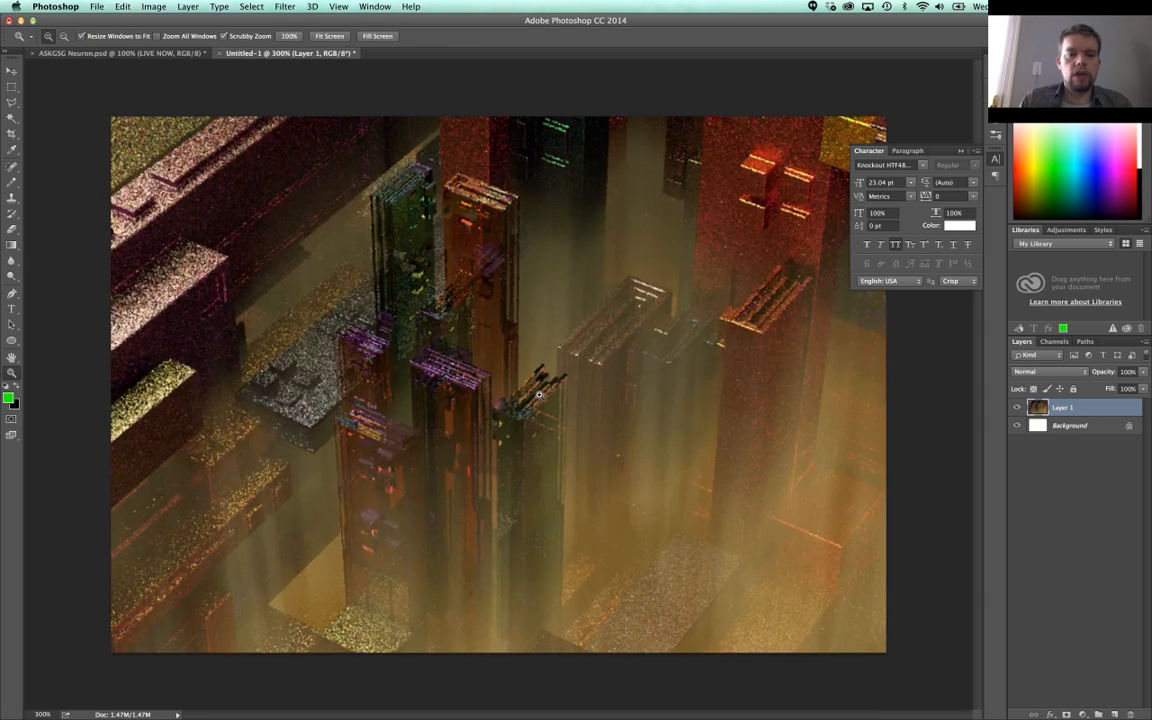
{"action": "left_click", "coordinate": [539, 395], "text": "alt"}
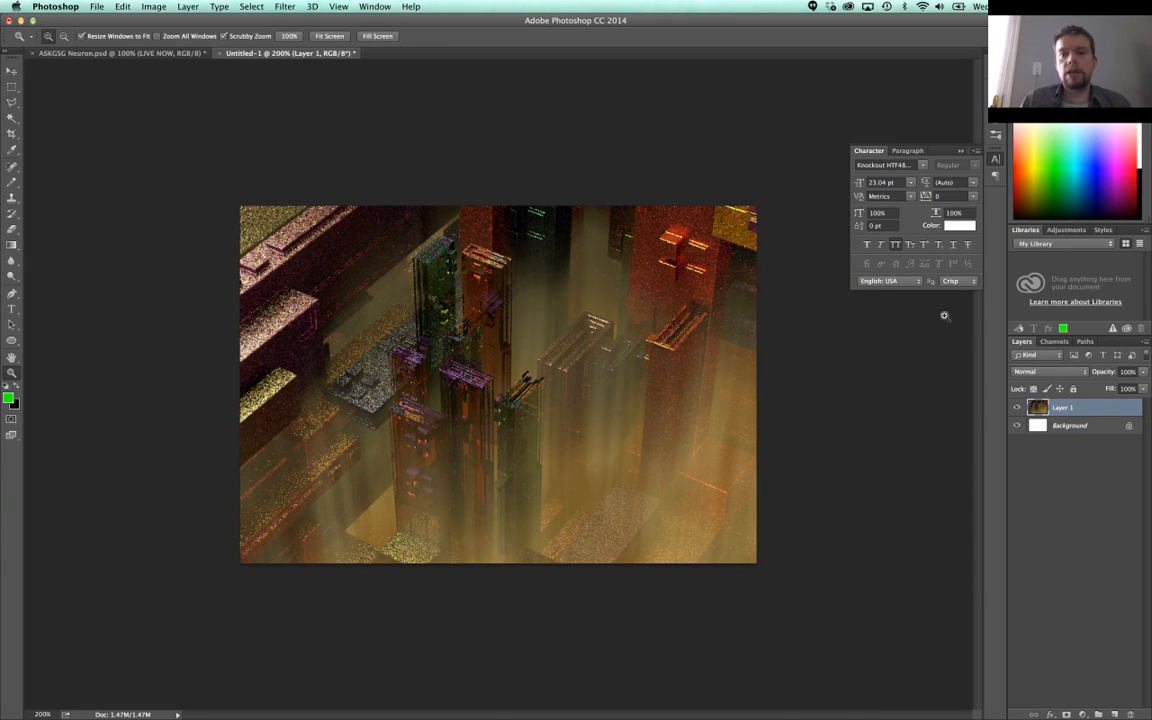
Step: Add a new layer above the render and fill it with a black-to-white radial gradient centred near the towers
{"action": "left_click", "coordinate": [1115, 714]}
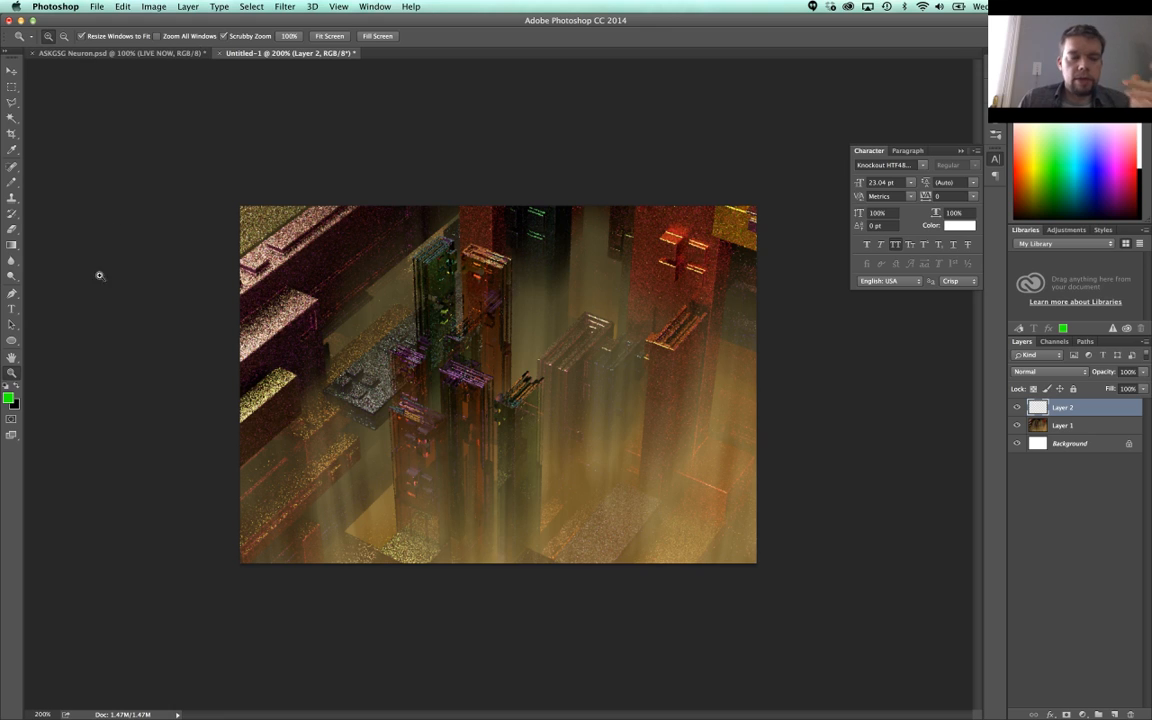
{"action": "left_click", "coordinate": [12, 245]}
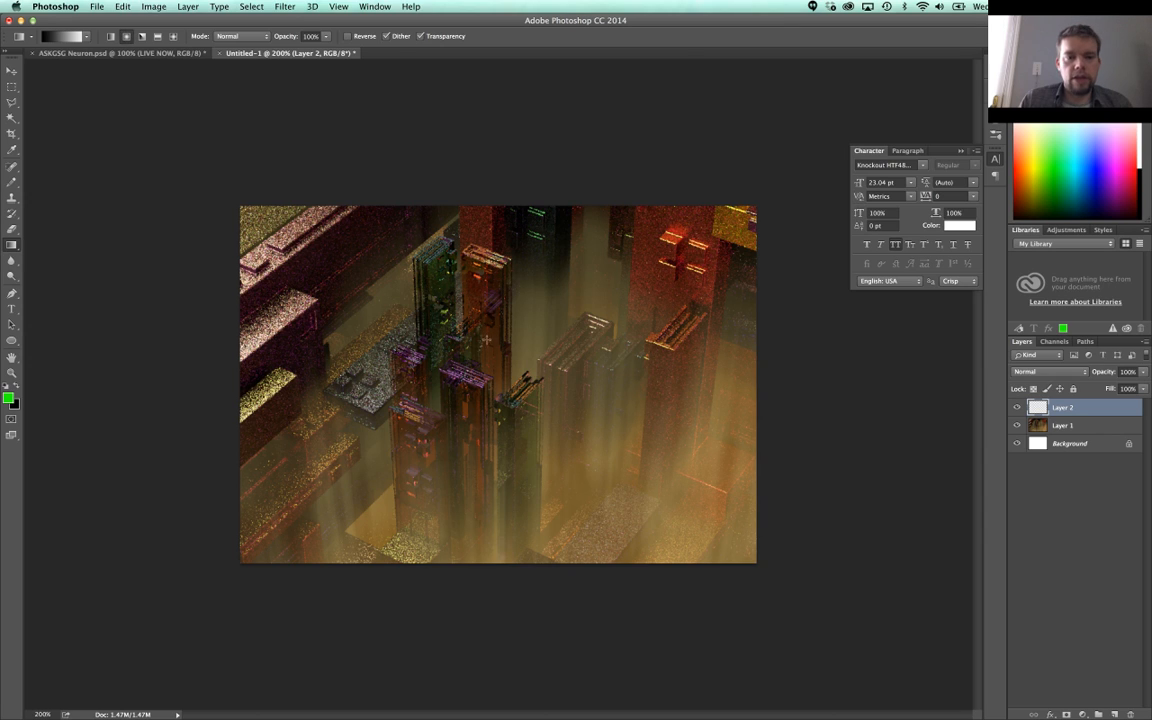
{"action": "left_click_drag", "start_coordinate": [420, 325], "coordinate": [780, 580]}
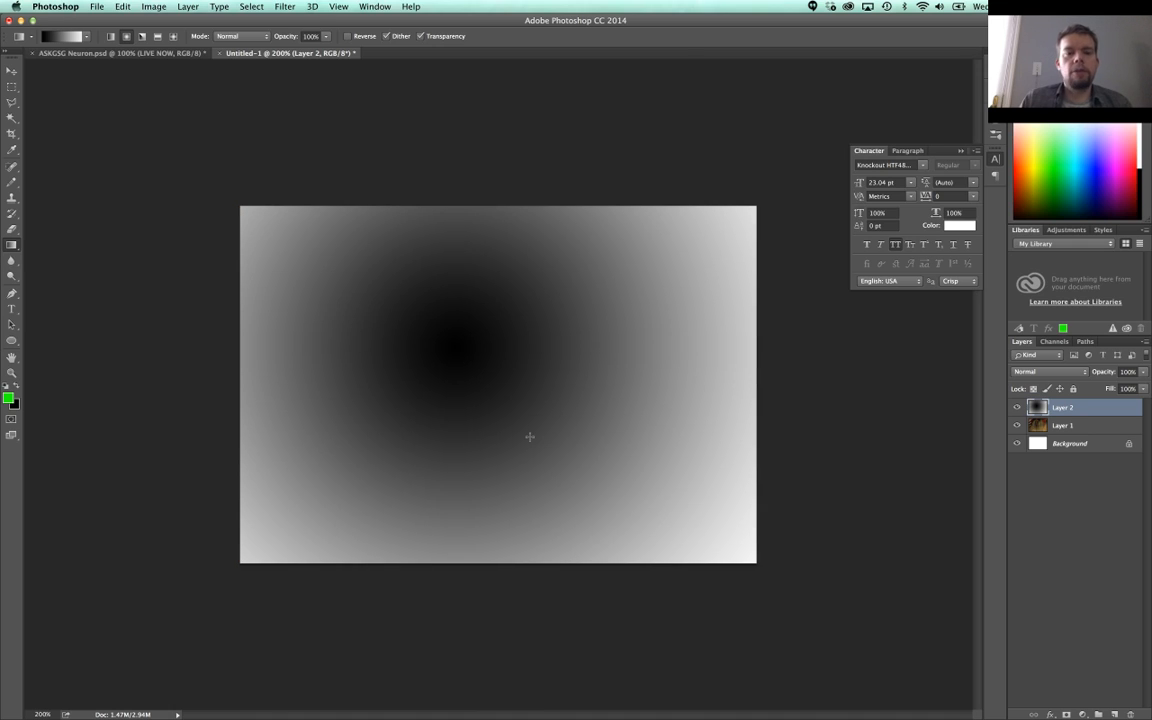
Step: Invert the radial gradient on Layer 2 and set the layer's blend mode to Overlay
{"action": "key", "text": "super+i"}
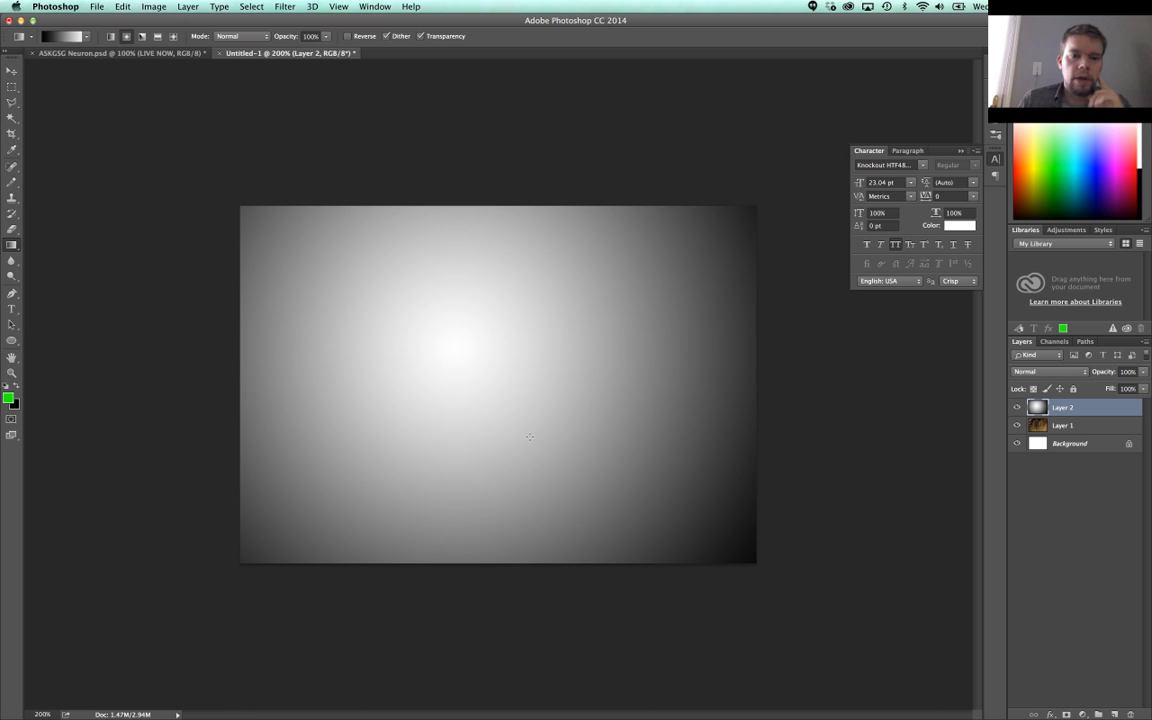
{"action": "left_click", "coordinate": [1050, 371]}
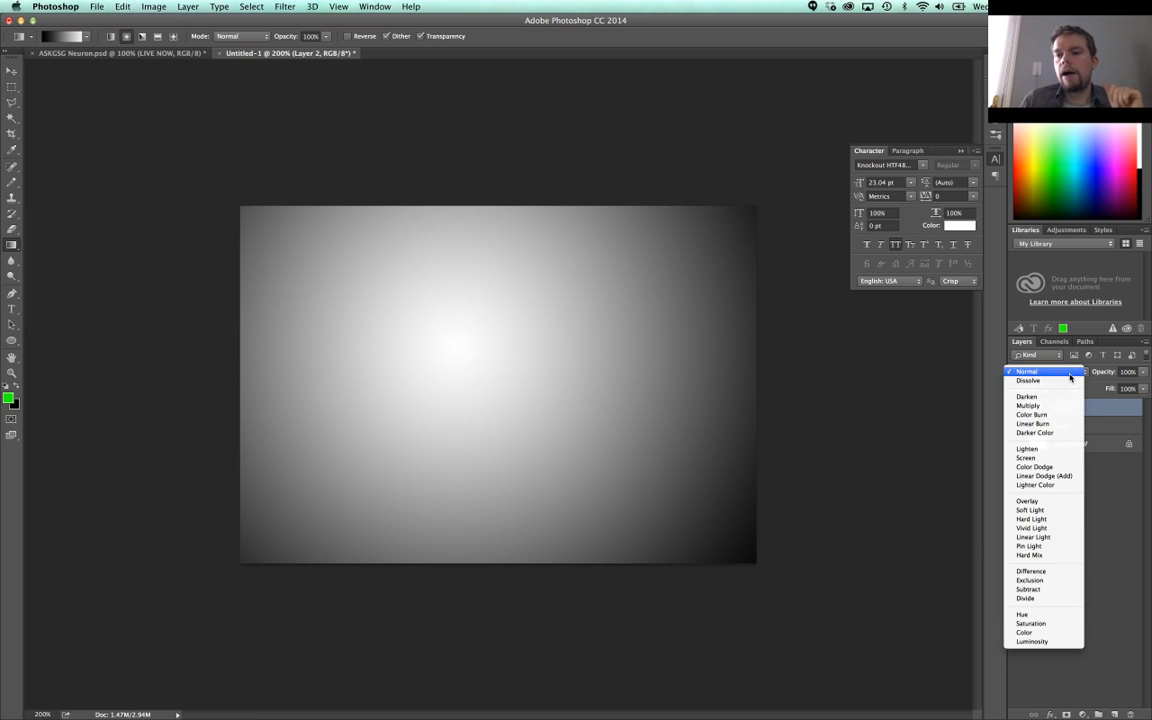
{"action": "left_click", "coordinate": [1054, 501]}
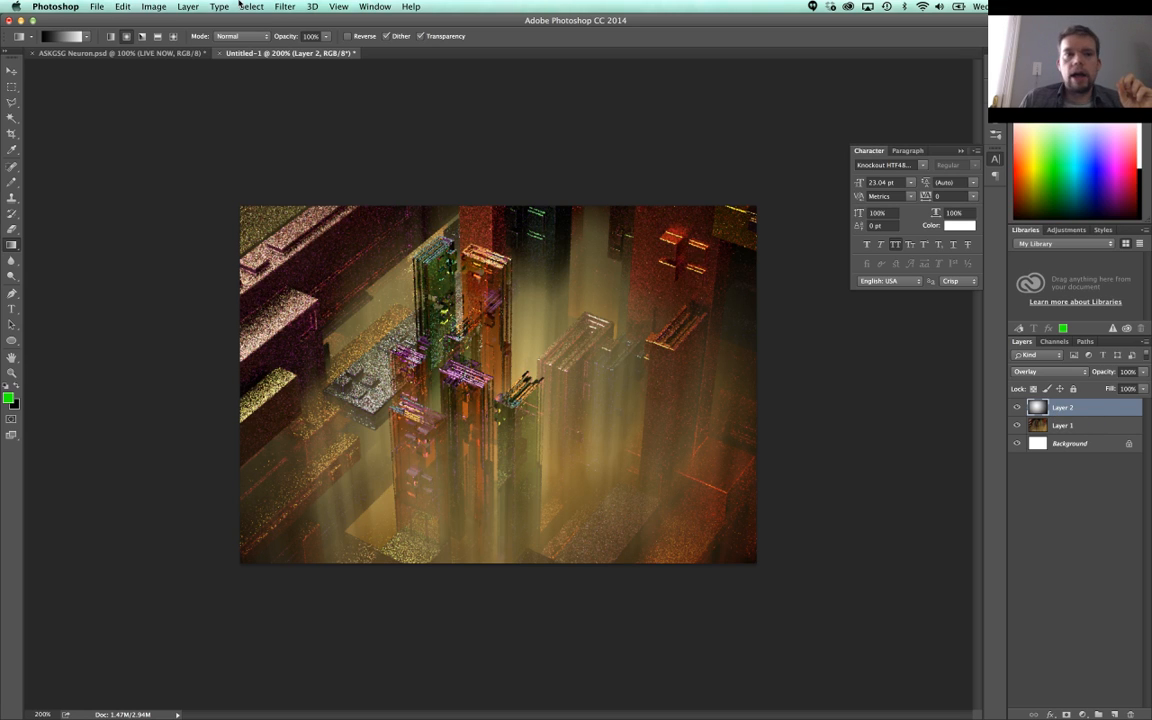
Step: Start a Gradient Map adjustment on Layer 2 and open its gradient for editing
{"action": "left_click", "coordinate": [155, 6]}
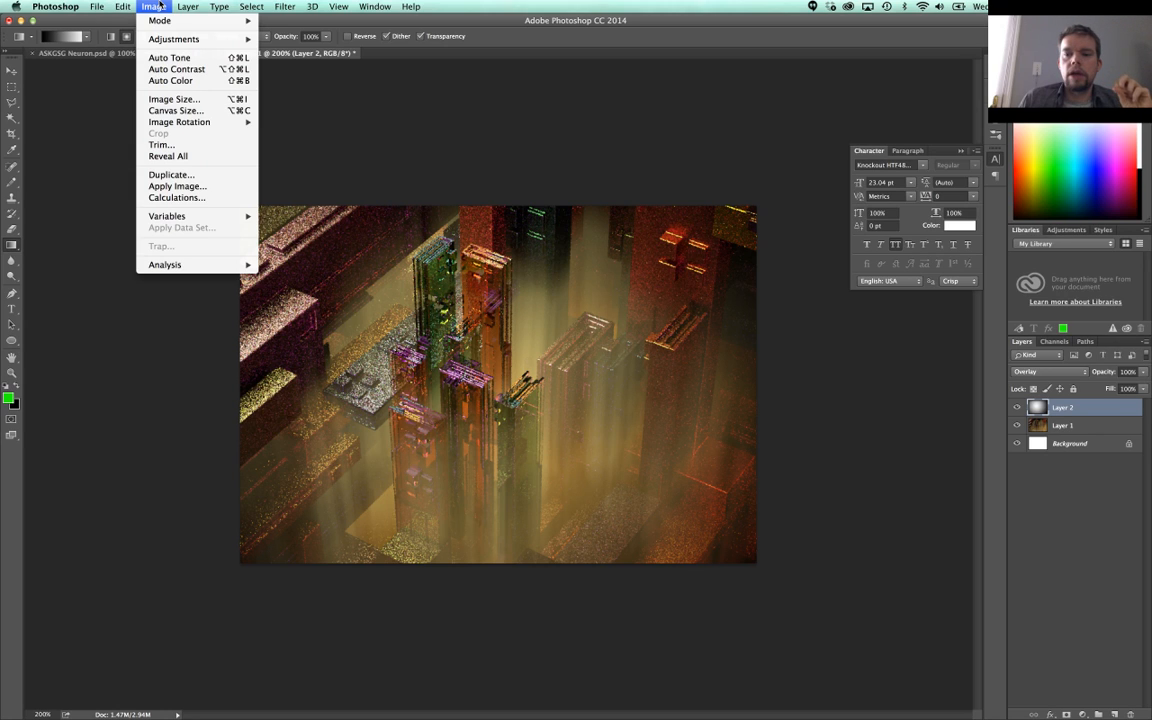
{"action": "mouse_move", "coordinate": [174, 40]}
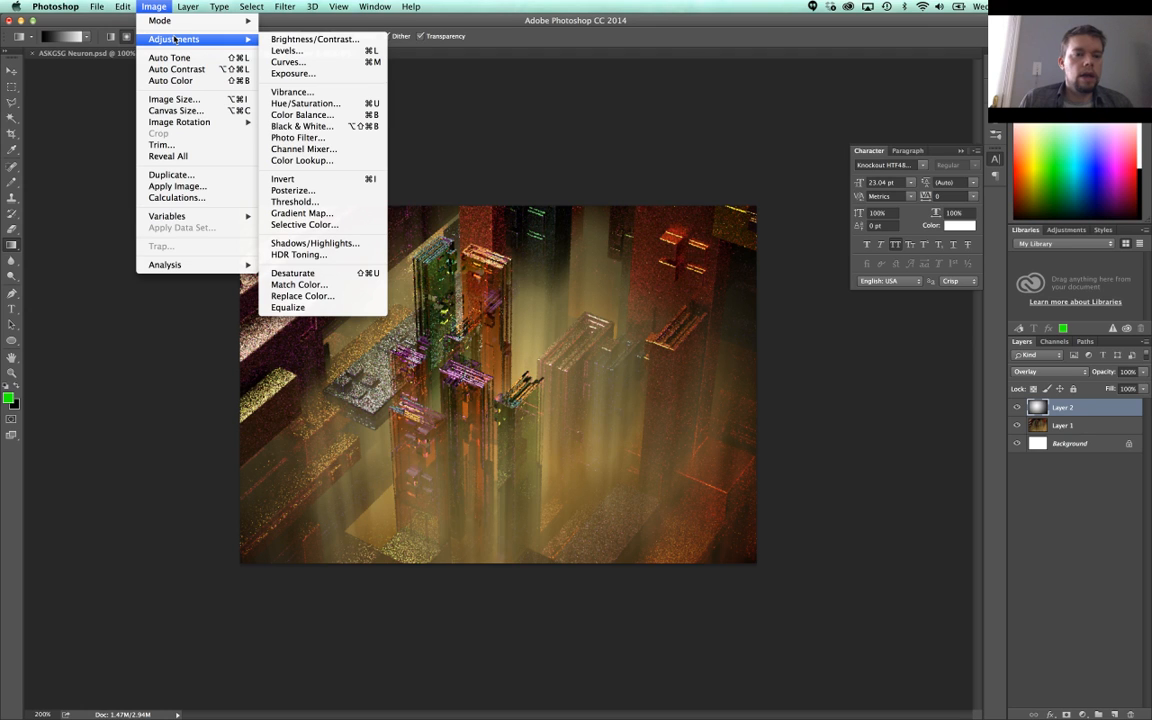
{"action": "left_click", "coordinate": [320, 213]}
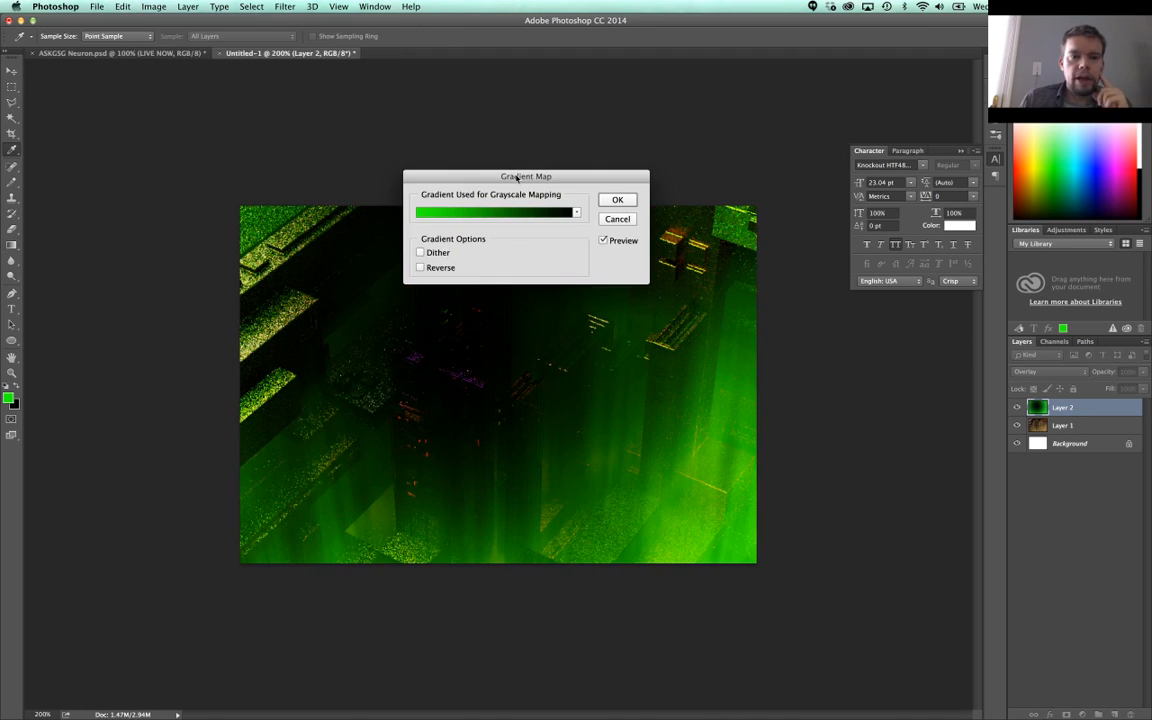
{"action": "left_click_drag", "start_coordinate": [520, 184], "coordinate": [743, 148]}
{"action": "left_click", "coordinate": [715, 182]}
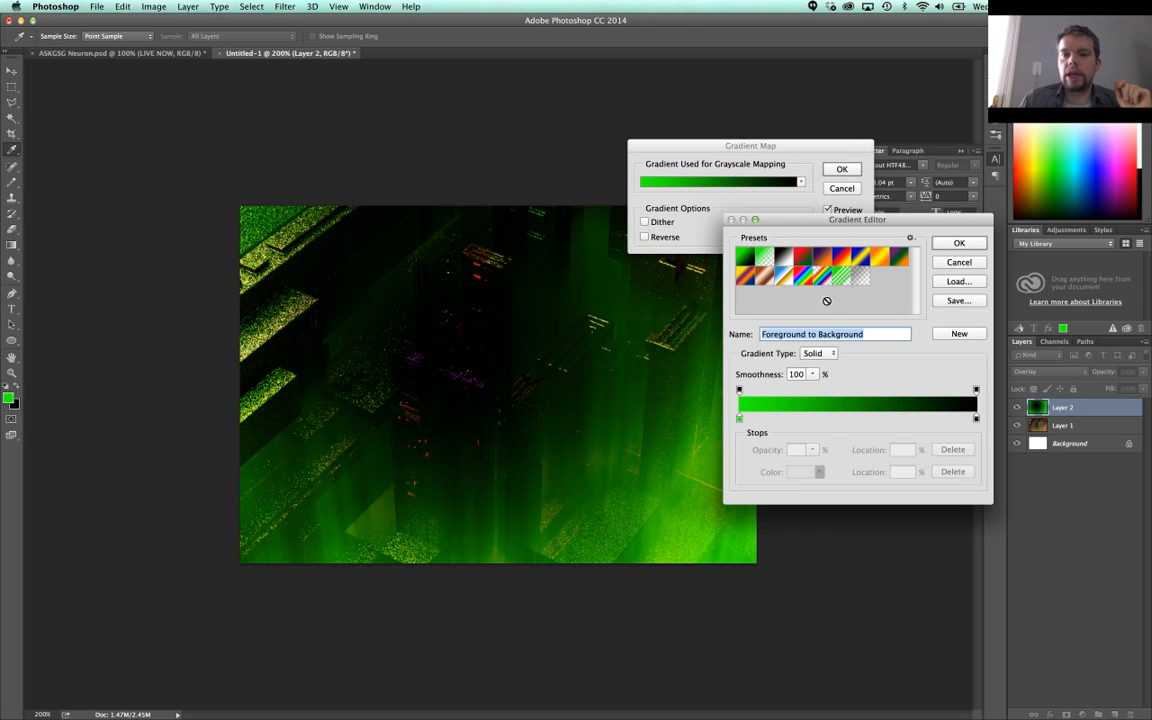
Step: Recolour the start stop of the Gradient Map's gradient to a dark navy blue
{"action": "left_click", "coordinate": [739, 418]}
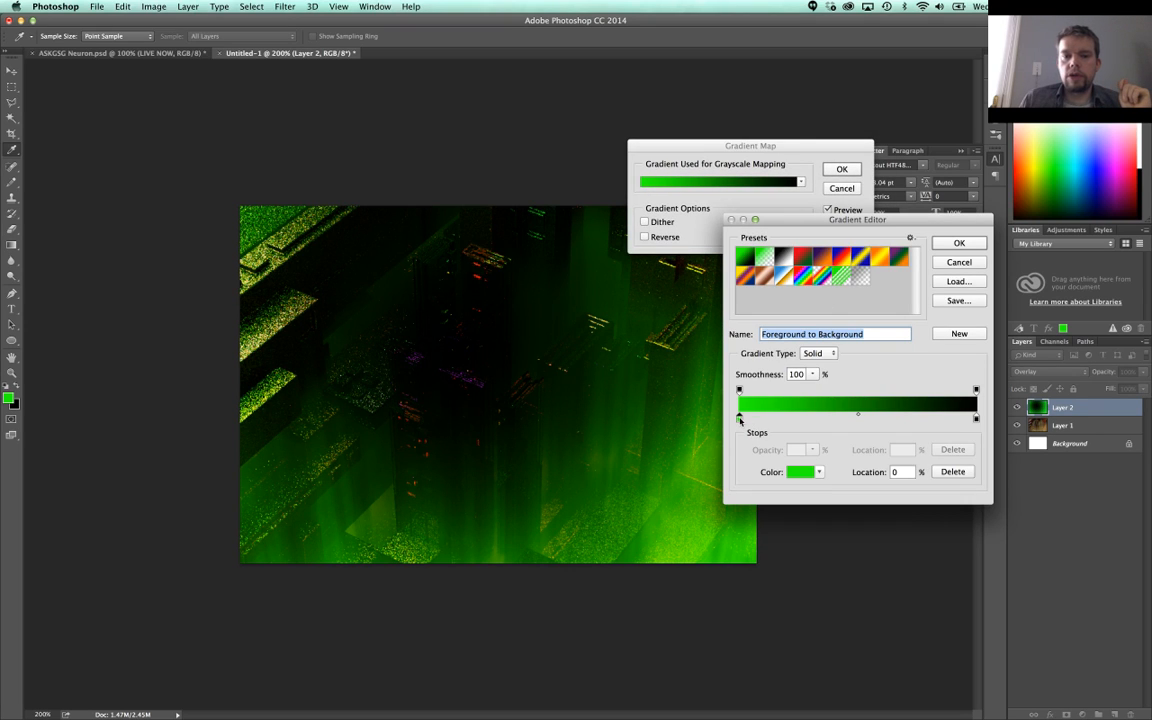
{"action": "double_click", "coordinate": [739, 418]}
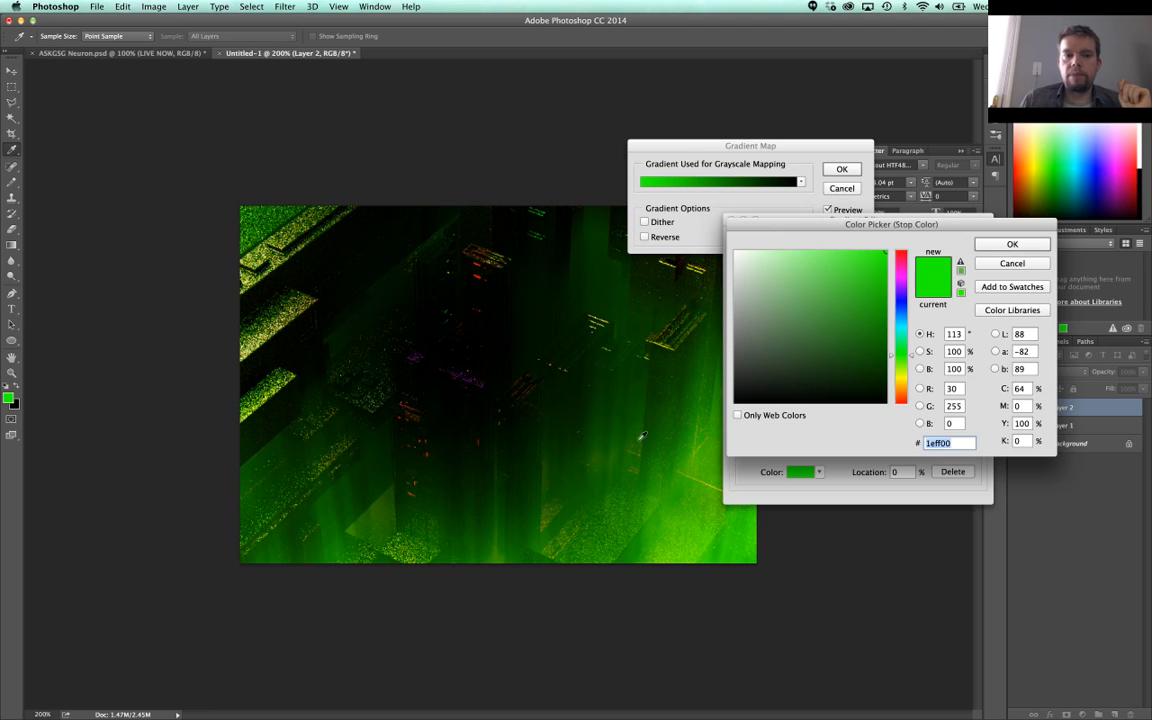
{"action": "left_click_drag", "start_coordinate": [802, 360], "coordinate": [704, 425]}
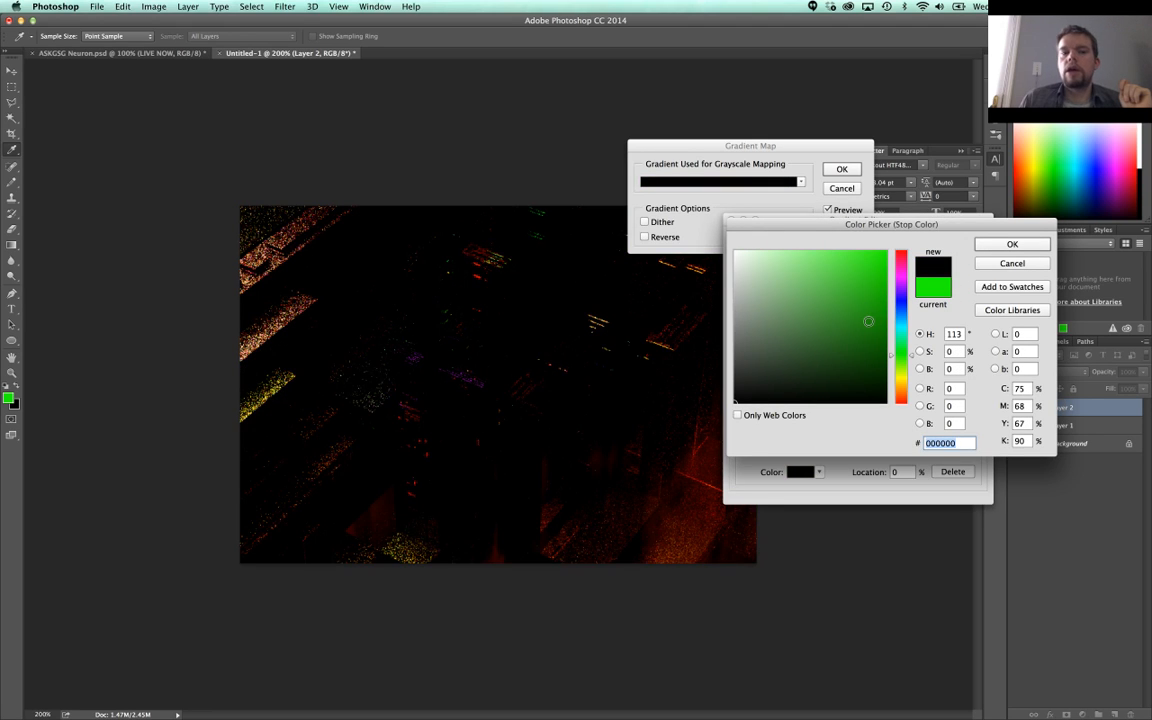
{"action": "left_click_drag", "start_coordinate": [791, 347], "coordinate": [828, 355]}
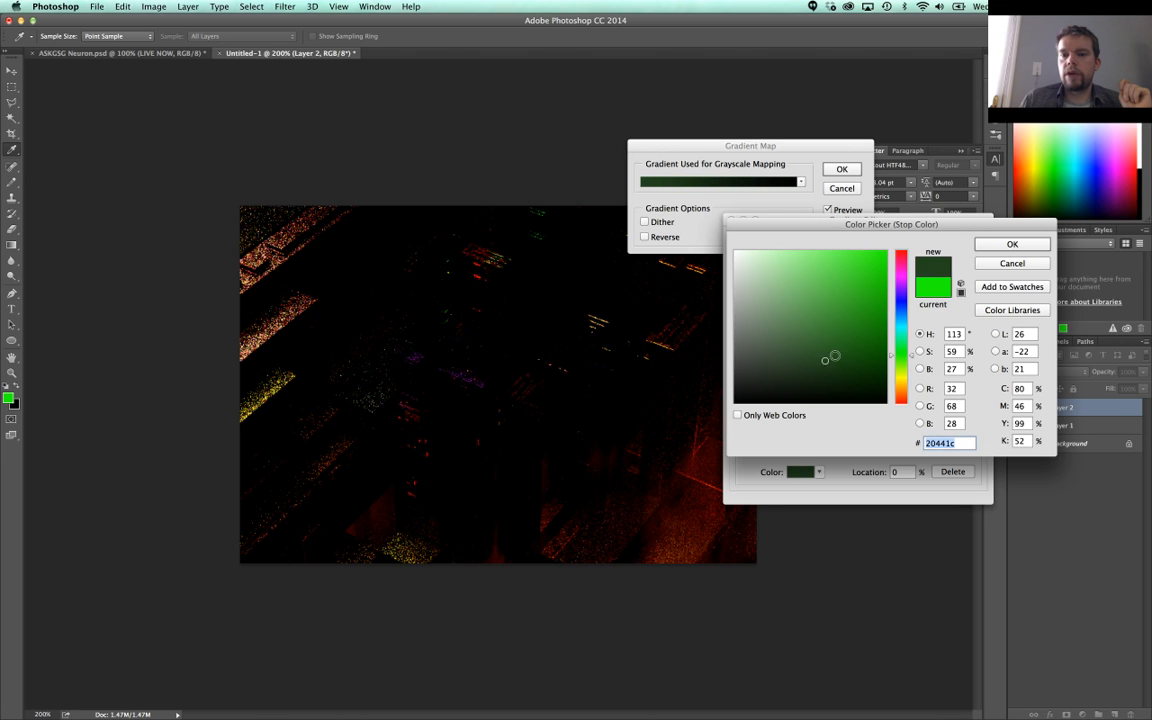
{"action": "left_click", "coordinate": [903, 317]}
{"action": "mouse_move", "coordinate": [907, 317]}
{"action": "left_mouse_down"}
{"action": "mouse_move", "coordinate": [907, 306]}
{"action": "mouse_move", "coordinate": [903, 315]}
{"action": "left_mouse_up"}
{"action": "left_click", "coordinate": [847, 346]}
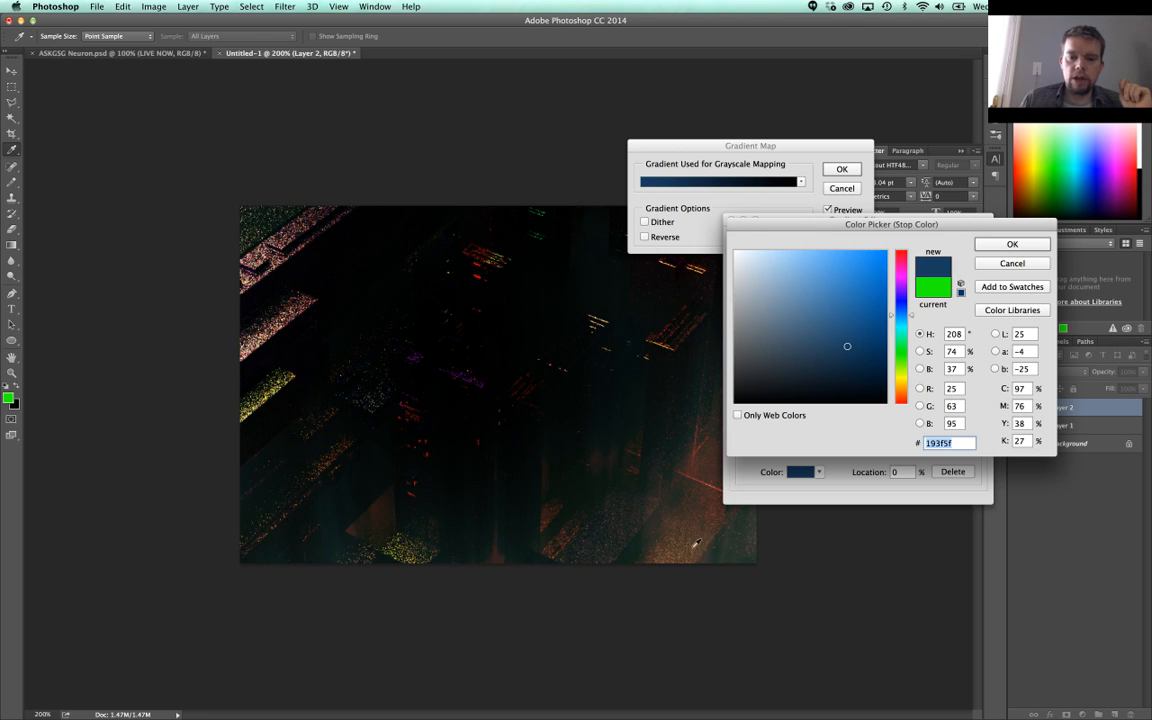
{"action": "left_click", "coordinate": [899, 311]}
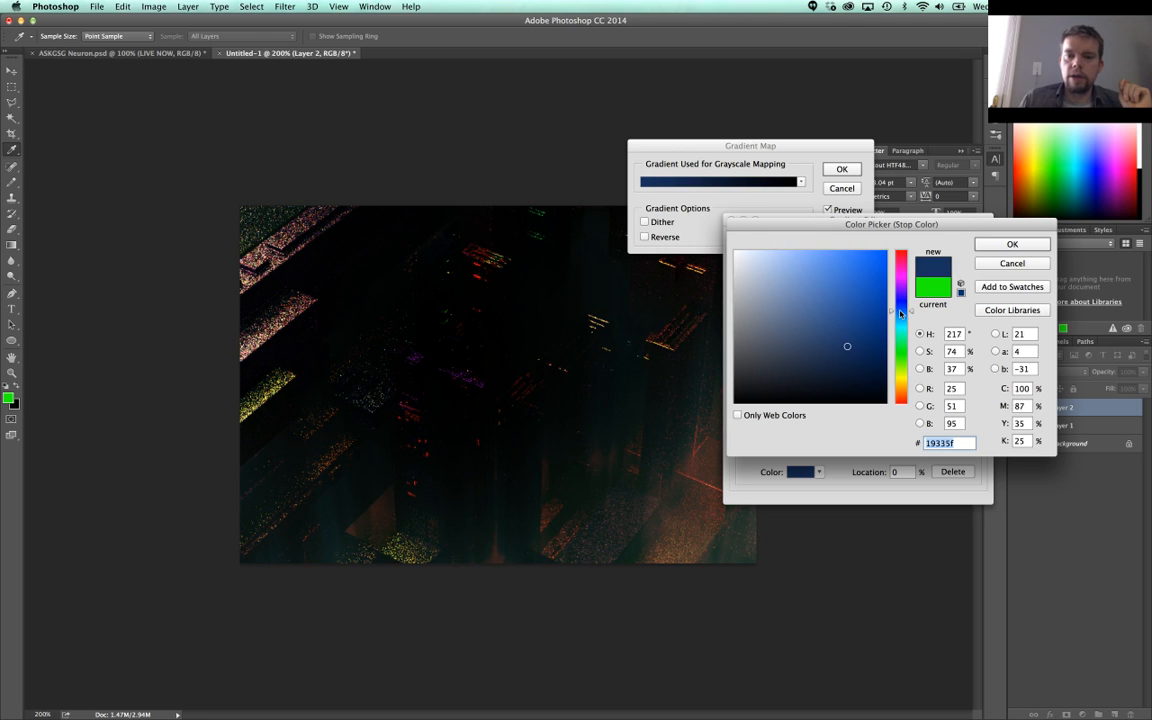
{"action": "left_click", "coordinate": [851, 354]}
{"action": "left_click", "coordinate": [1004, 246]}
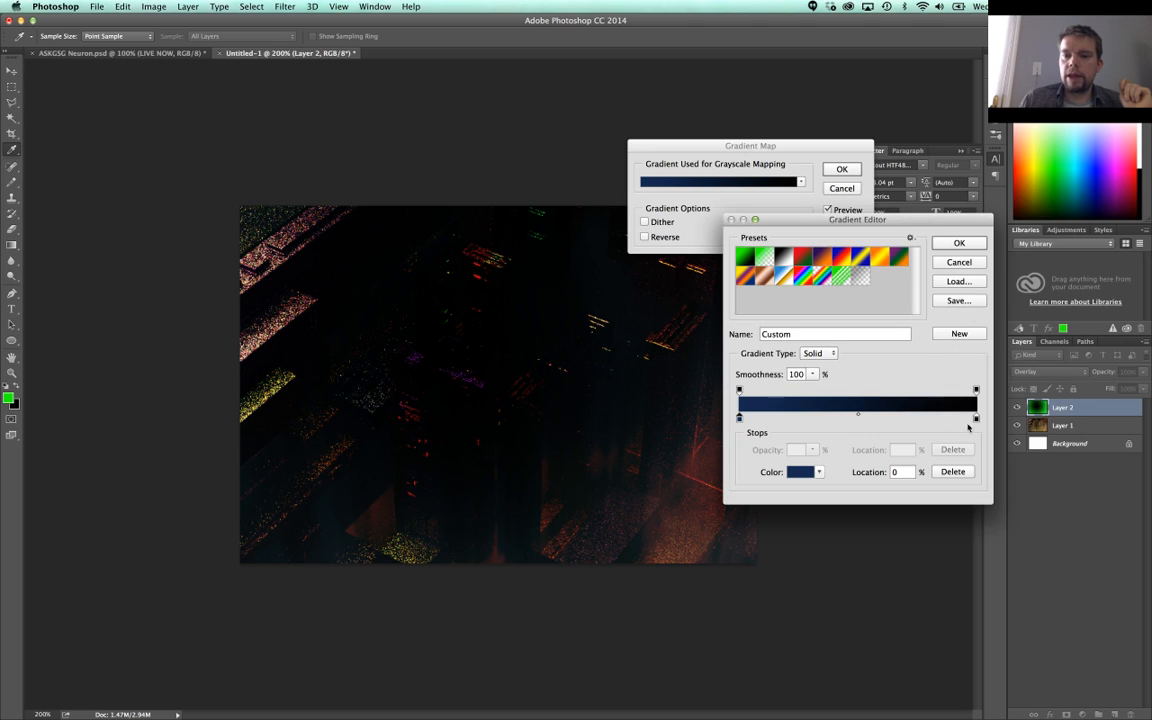
Step: Recolour the gradient's end stop to a pale yellow at 30% saturation and 100% brightness
{"action": "double_click", "coordinate": [975, 420]}
{"action": "mouse_move", "coordinate": [808, 303]}
{"action": "left_mouse_down"}
{"action": "mouse_move", "coordinate": [717, 248]}
{"action": "mouse_move", "coordinate": [733, 249]}
{"action": "left_mouse_up"}
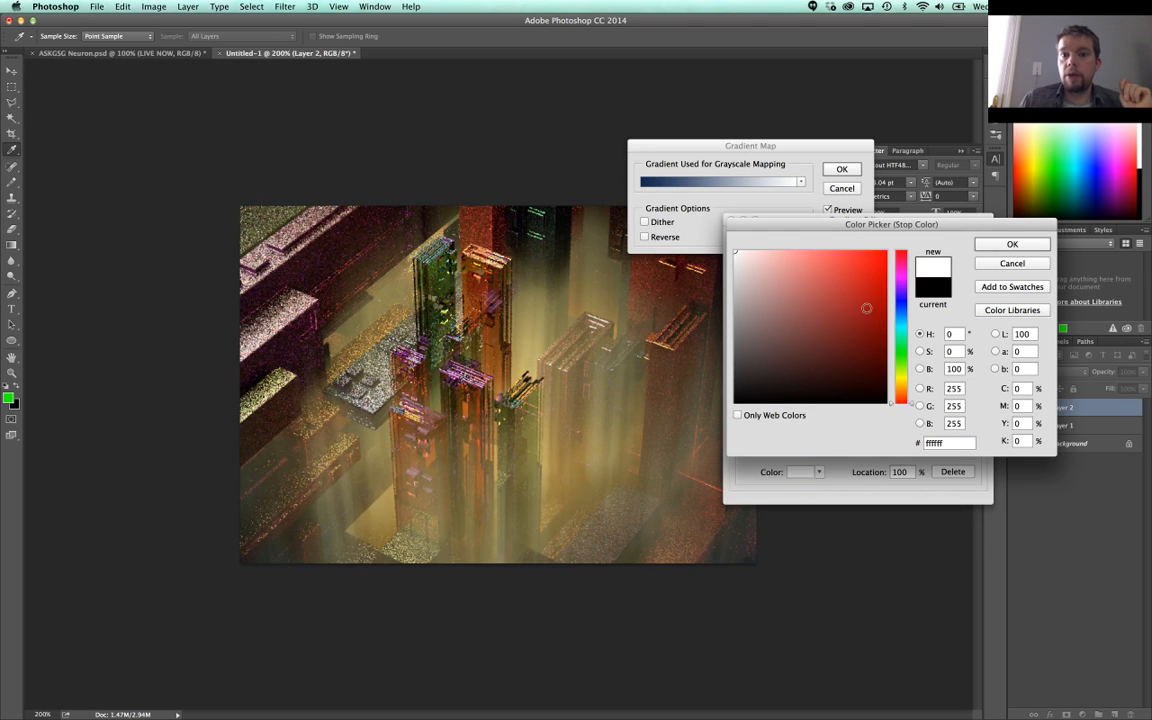
{"action": "left_click_drag", "start_coordinate": [913, 368], "coordinate": [912, 383]}
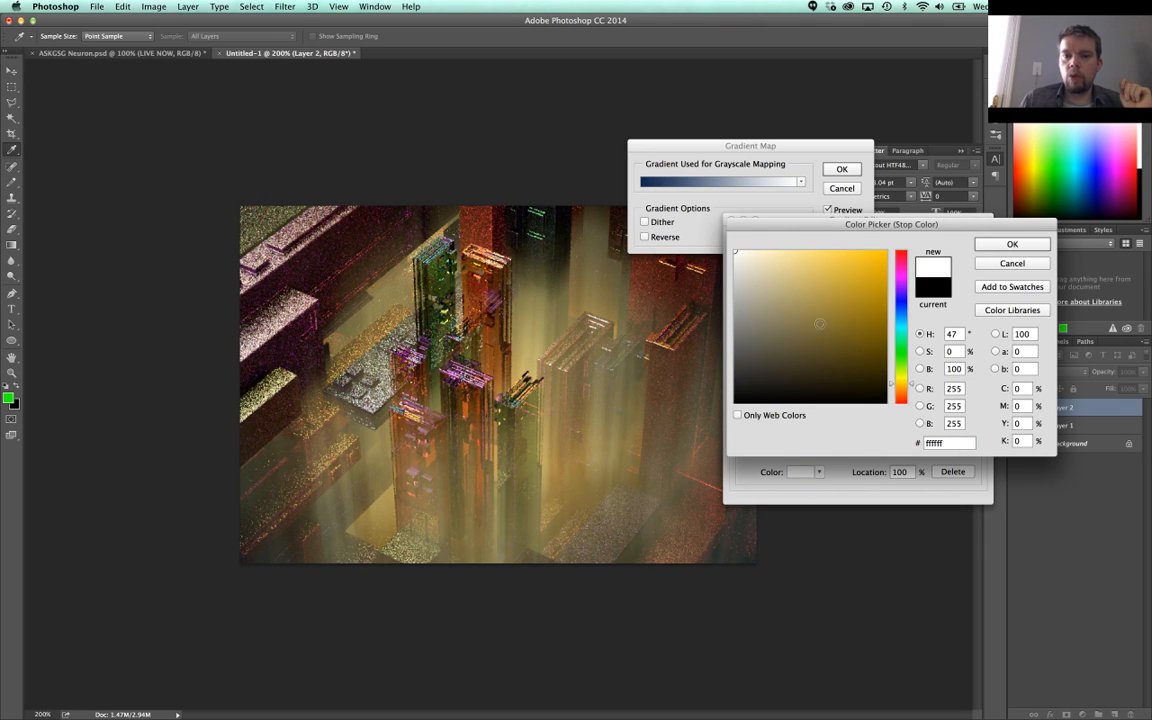
{"action": "left_click", "coordinate": [793, 268]}
{"action": "left_click_drag", "start_coordinate": [793, 267], "coordinate": [795, 247]}
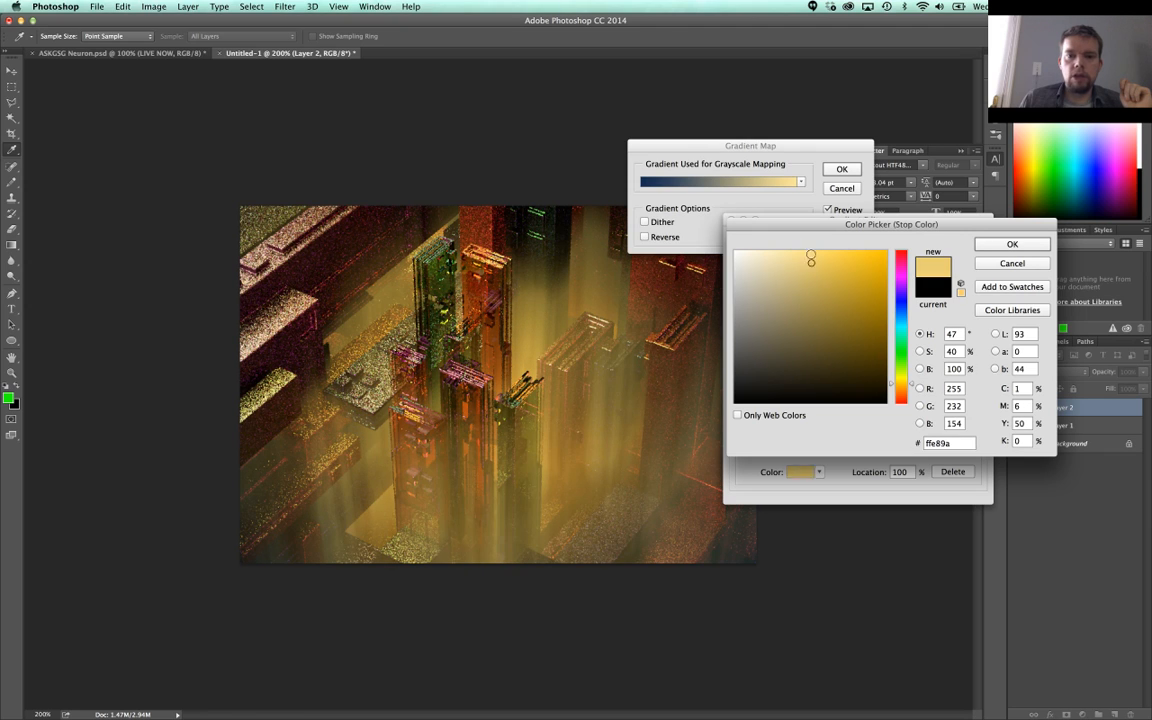
{"action": "left_click", "coordinate": [810, 251]}
{"action": "left_click_drag", "start_coordinate": [791, 264], "coordinate": [780, 250]}
Step: Shift the end stop's hue to a light blue and apply the gradient map to Layer 2
{"action": "left_click", "coordinate": [900, 359]}
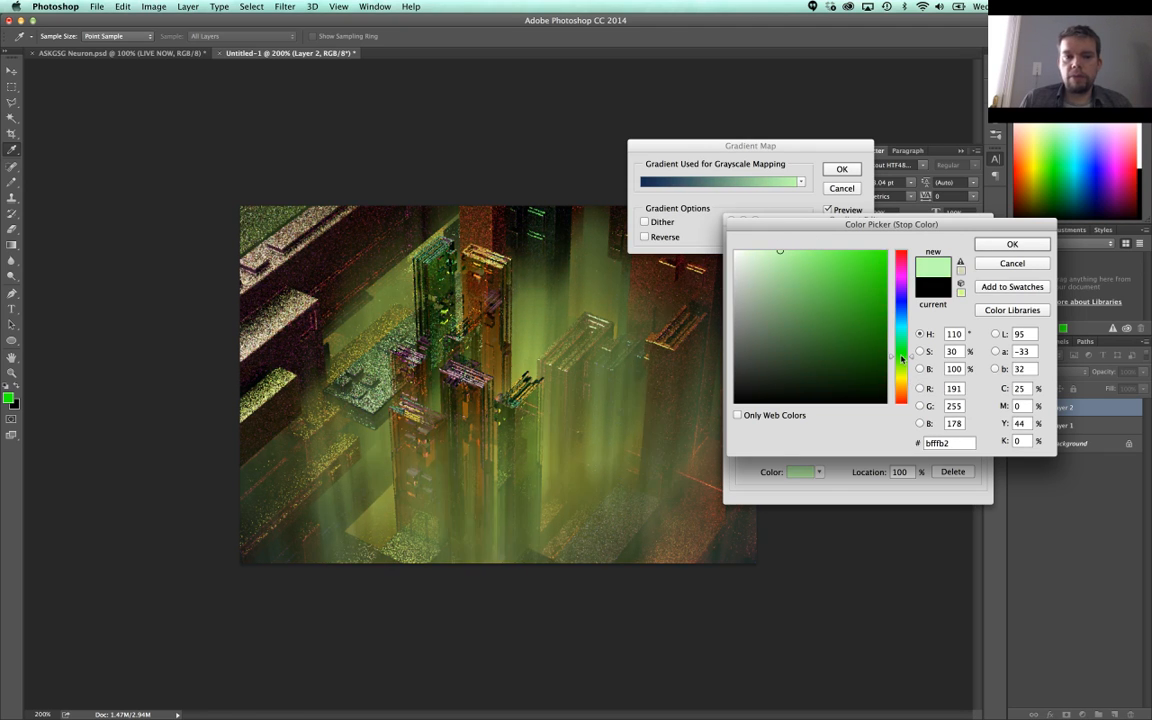
{"action": "left_click", "coordinate": [901, 308]}
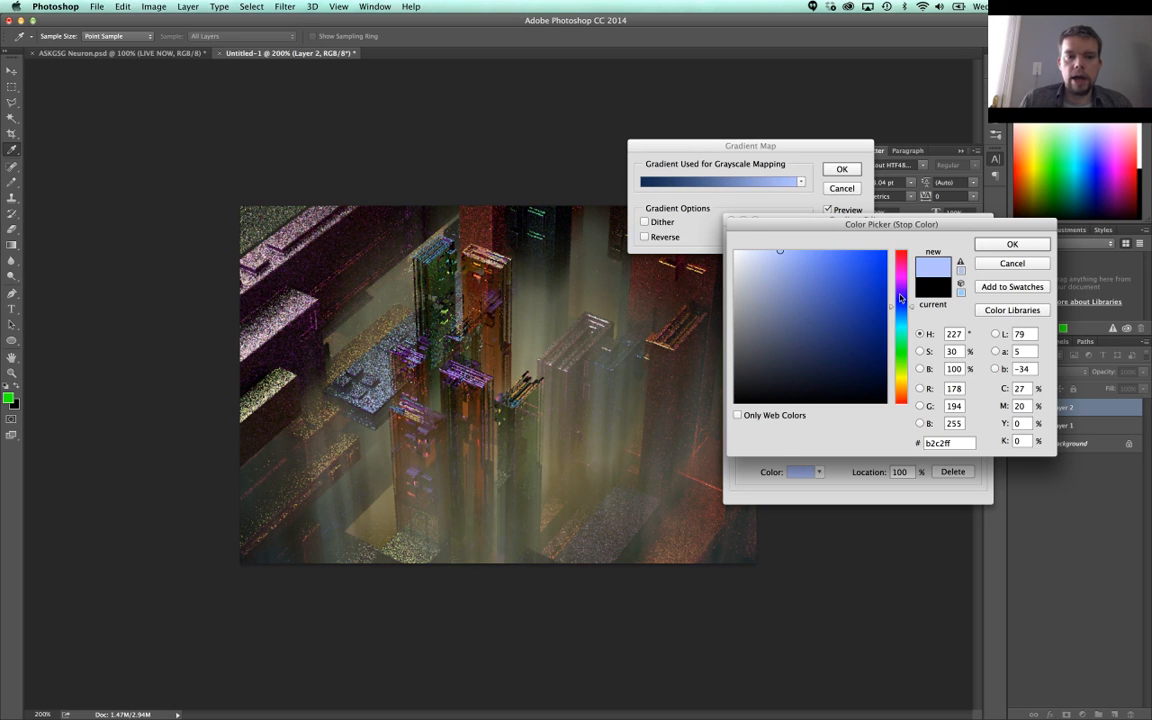
{"action": "left_click", "coordinate": [900, 298]}
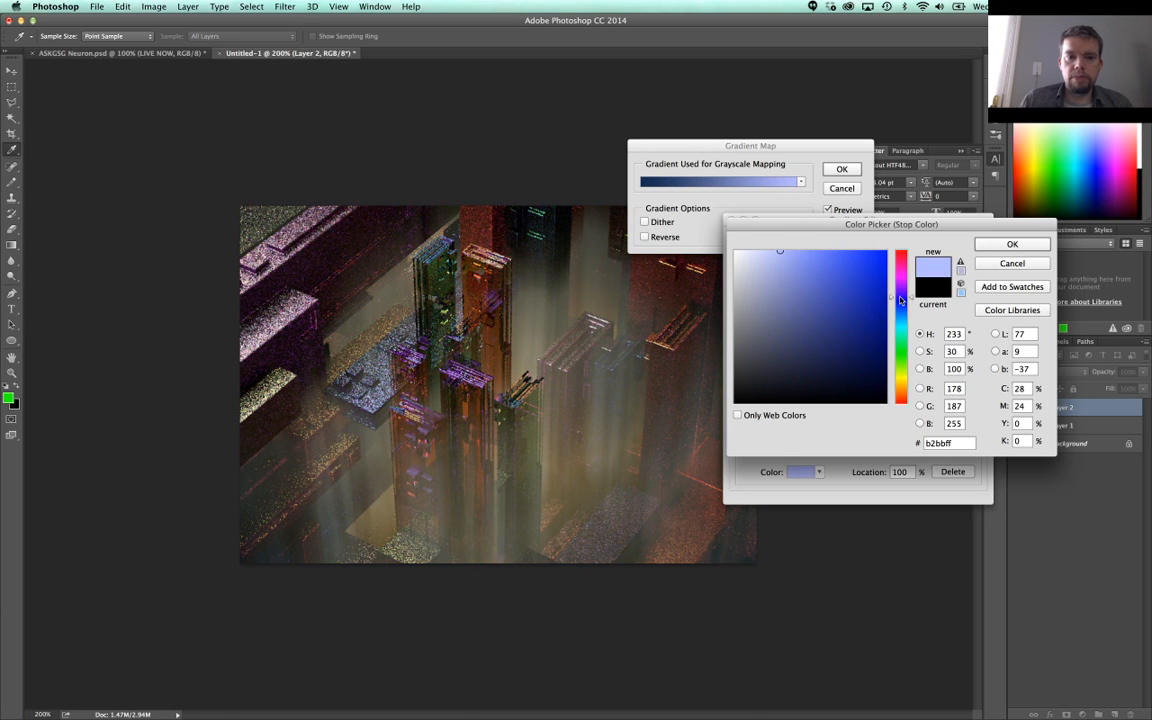
{"action": "left_click", "coordinate": [901, 312]}
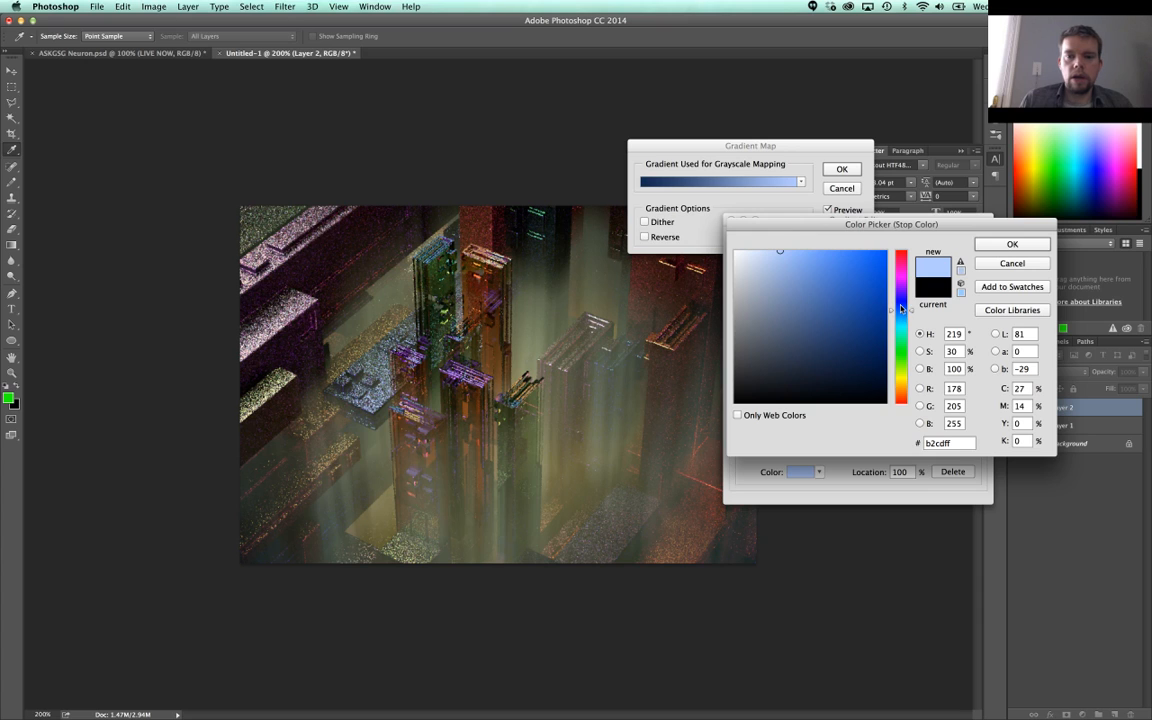
{"action": "left_click", "coordinate": [901, 307]}
{"action": "left_click", "coordinate": [907, 311]}
{"action": "left_click", "coordinate": [998, 245]}
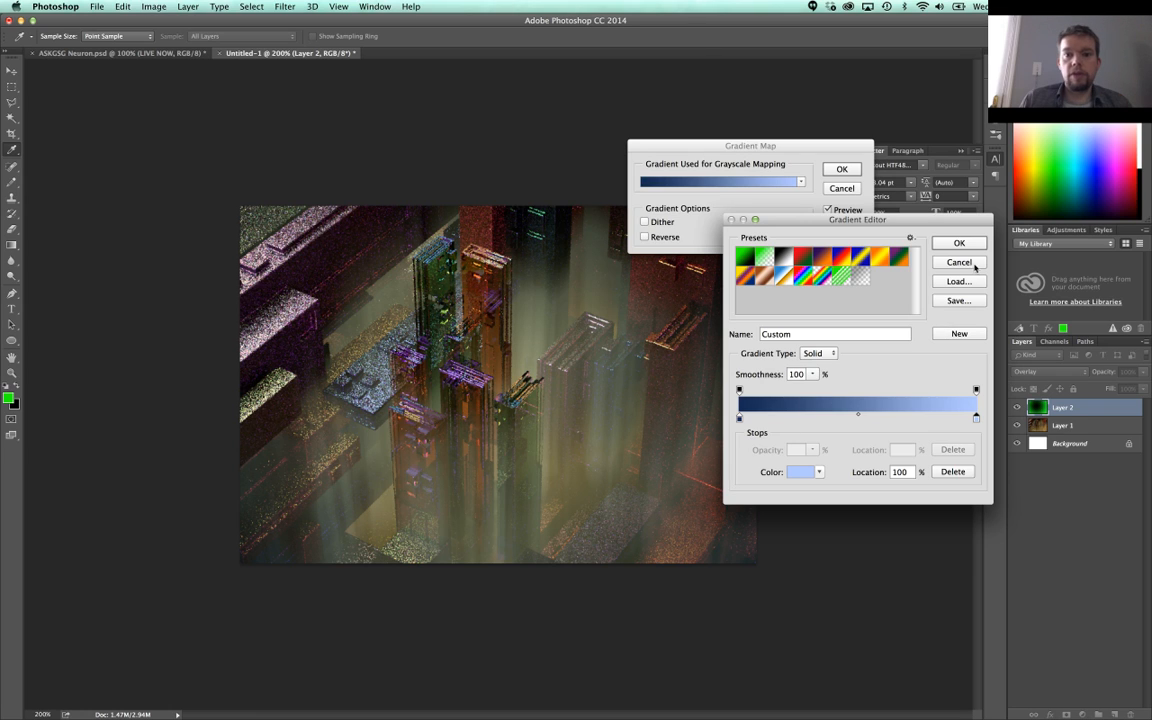
{"action": "left_click", "coordinate": [959, 245]}
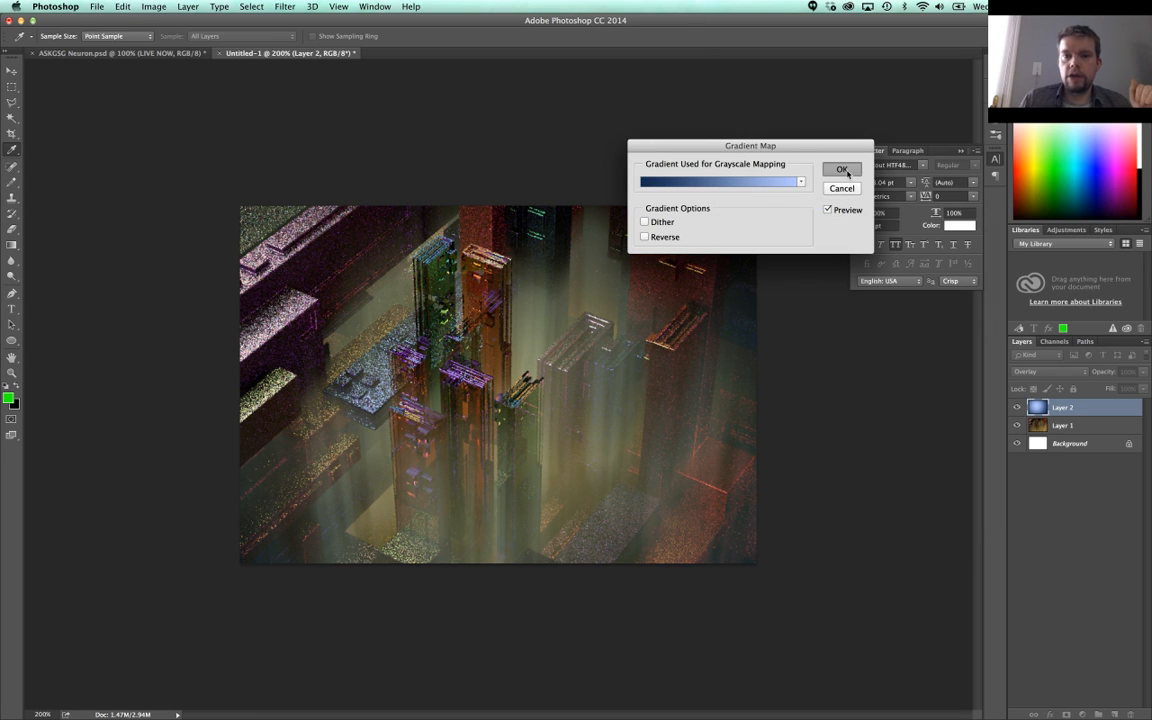
{"action": "left_click", "coordinate": [841, 169]}
Step: Add a Vibrance adjustment layer directly above Layer 1
{"action": "key", "text": "g"}
{"action": "left_click", "coordinate": [1060, 428]}
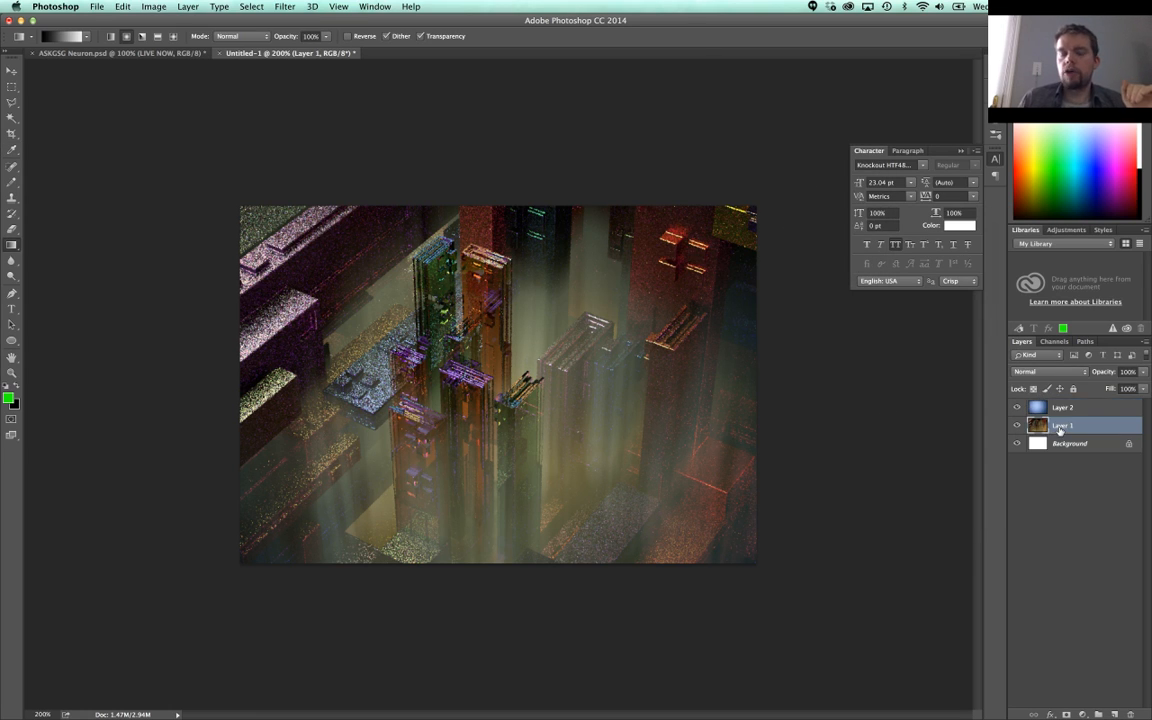
{"action": "left_click", "coordinate": [1083, 714]}
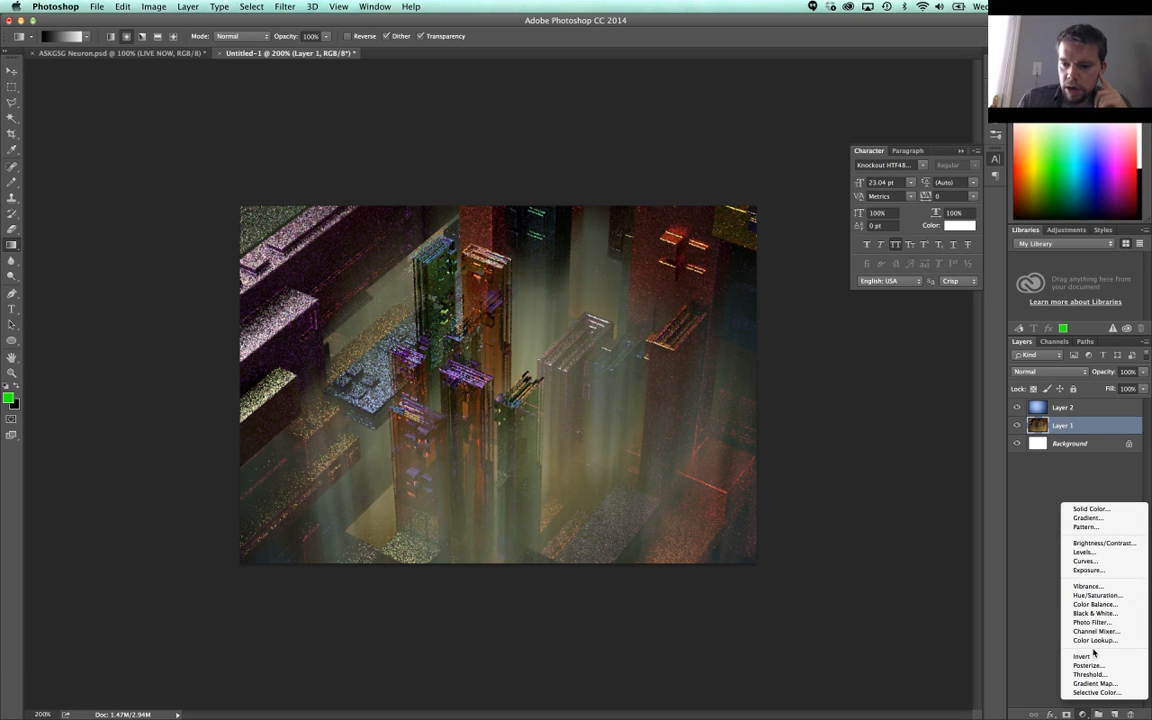
{"action": "left_click", "coordinate": [1050, 713]}
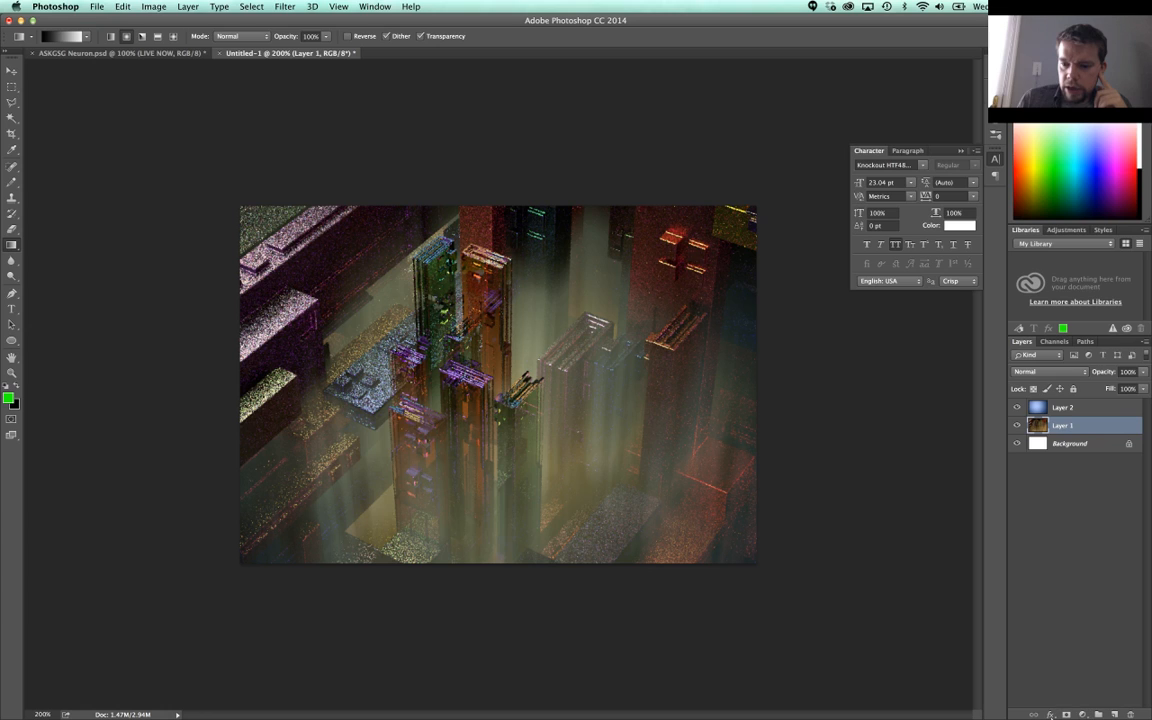
{"action": "left_click", "coordinate": [1051, 714]}
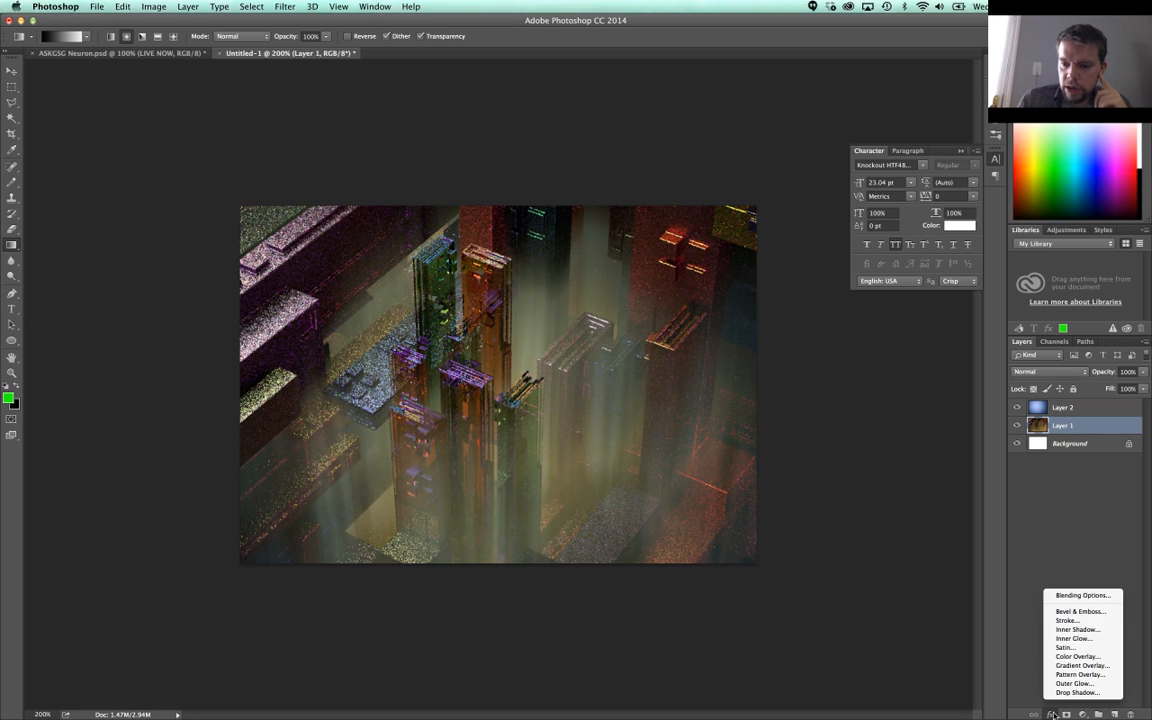
{"action": "left_click", "coordinate": [1018, 671]}
{"action": "left_click", "coordinate": [1084, 714]}
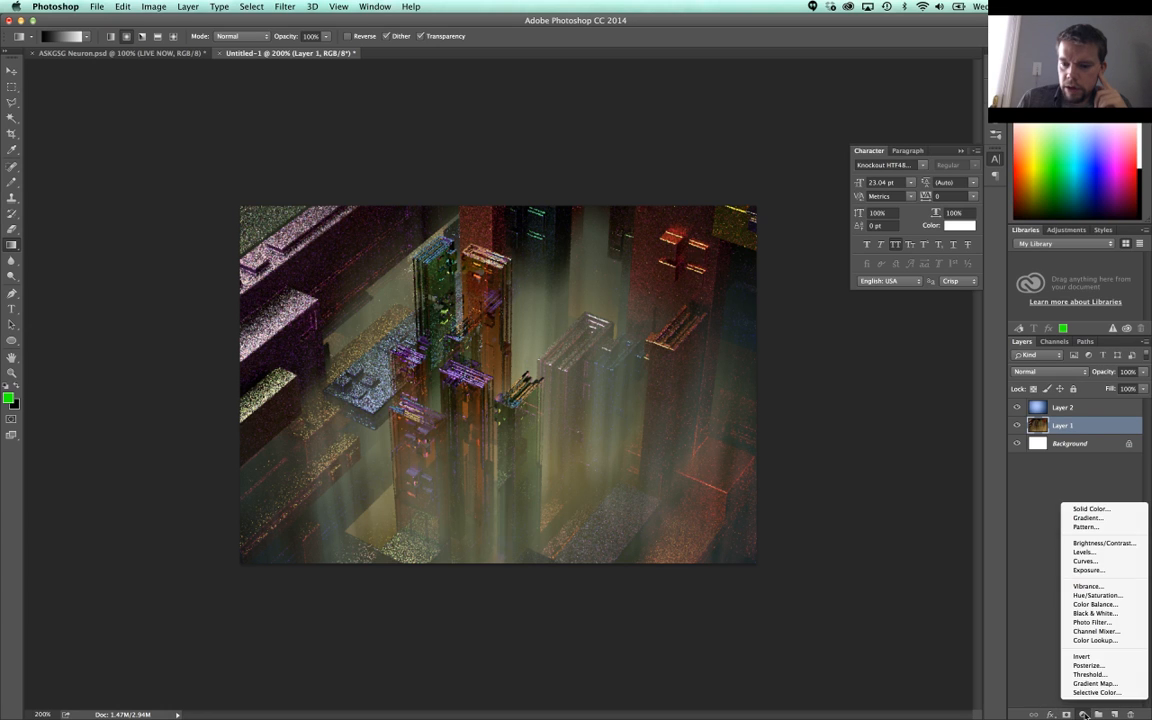
{"action": "left_click", "coordinate": [1087, 586]}
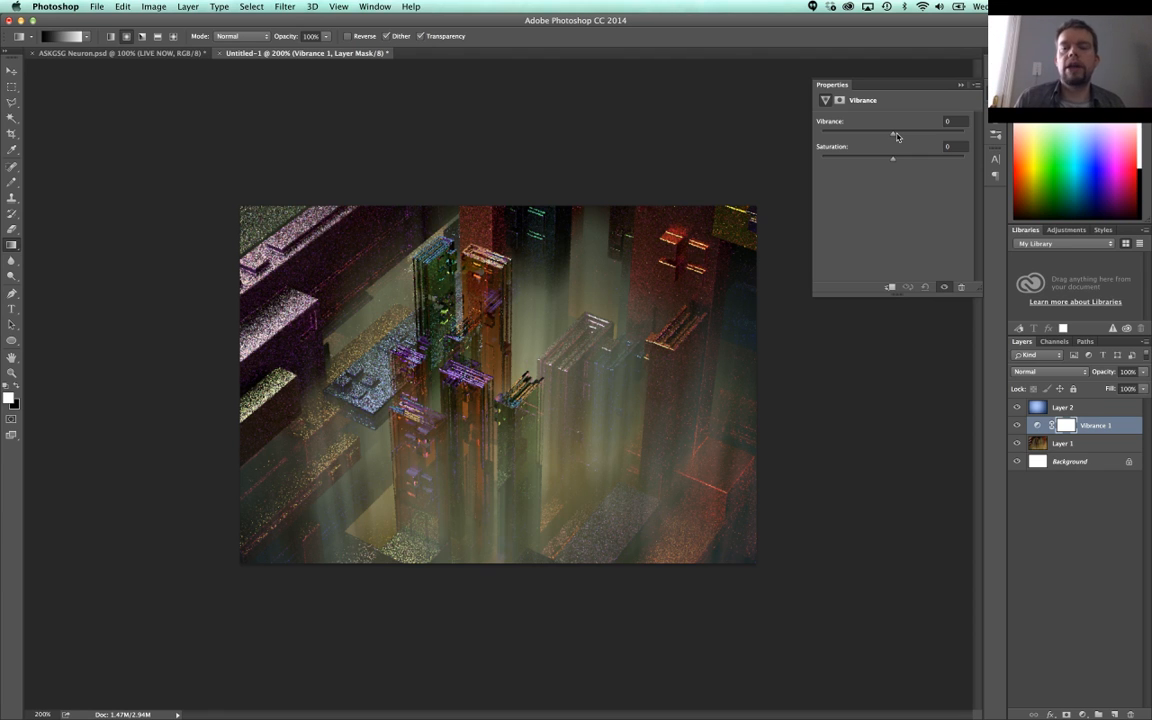
Step: Try the adjustment layer's Vibrance at +100 and -100, and its Saturation at -100
{"action": "left_click_drag", "start_coordinate": [893, 136], "coordinate": [1015, 128]}
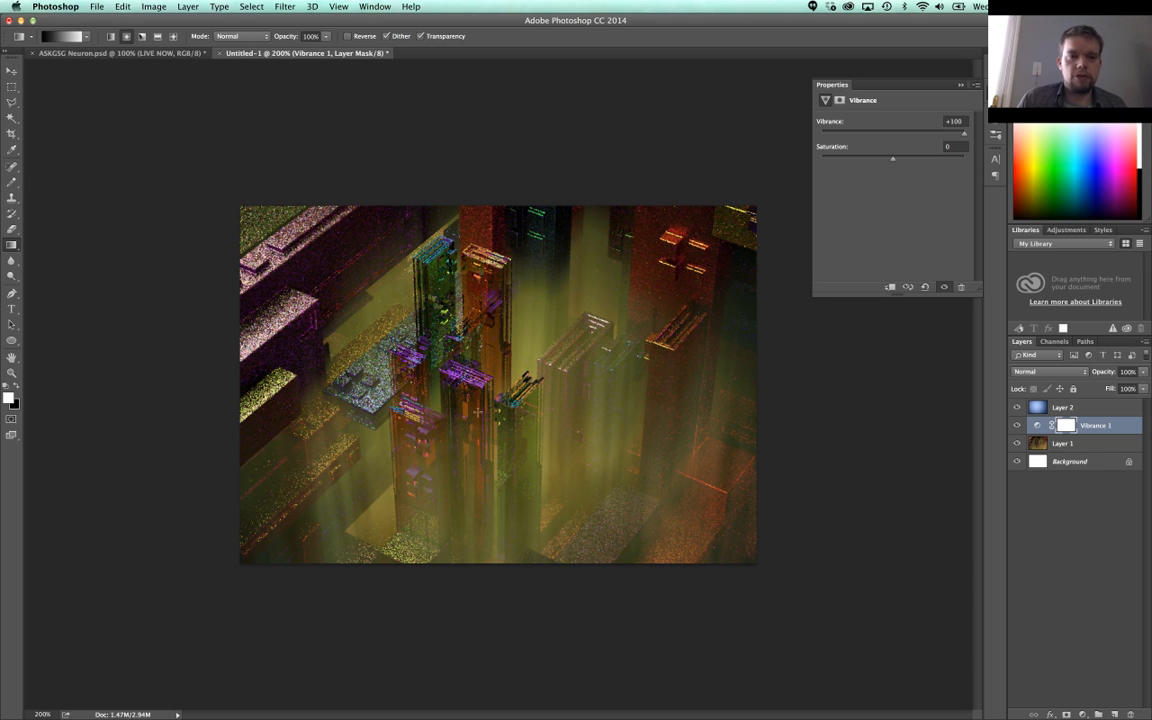
{"action": "left_click", "coordinate": [896, 133]}
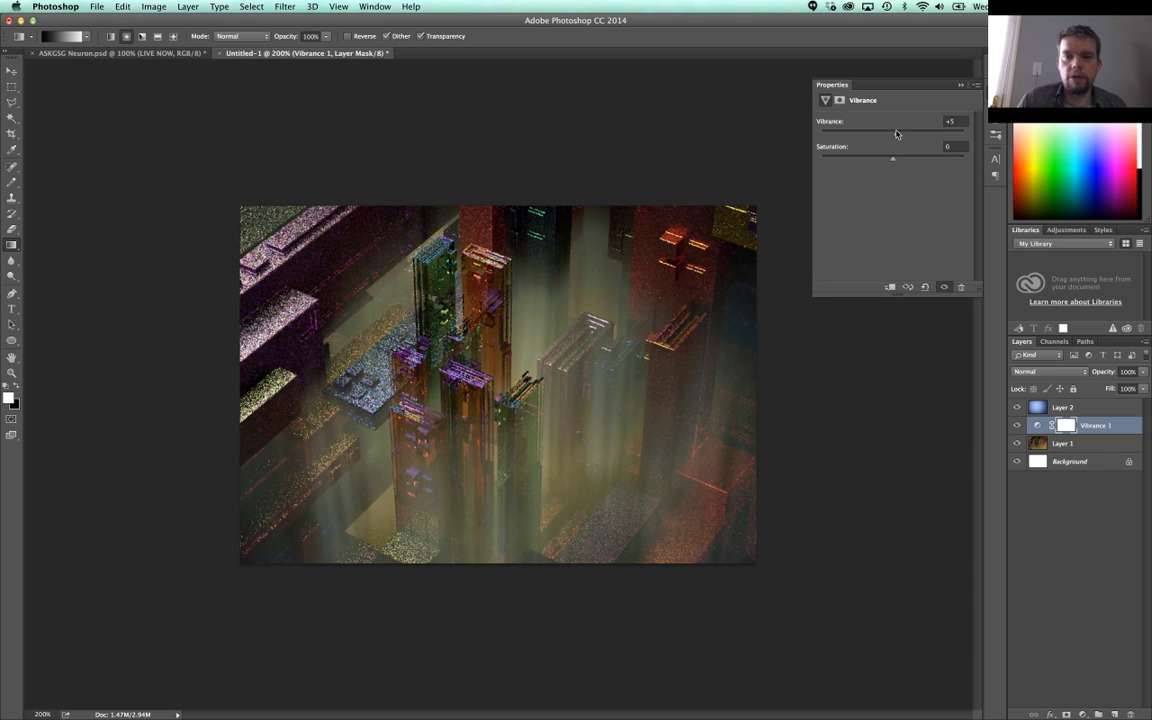
{"action": "left_click_drag", "start_coordinate": [896, 133], "coordinate": [814, 140]}
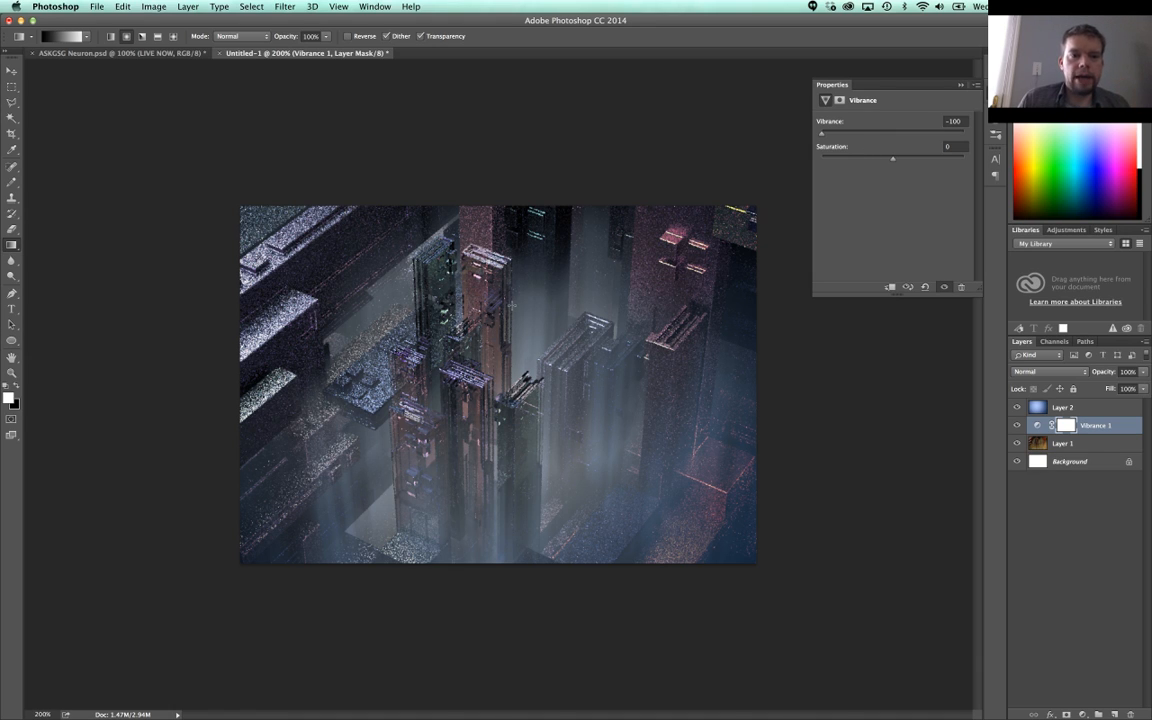
{"action": "left_click", "coordinate": [893, 132]}
{"action": "left_click_drag", "start_coordinate": [888, 157], "coordinate": [770, 155]}
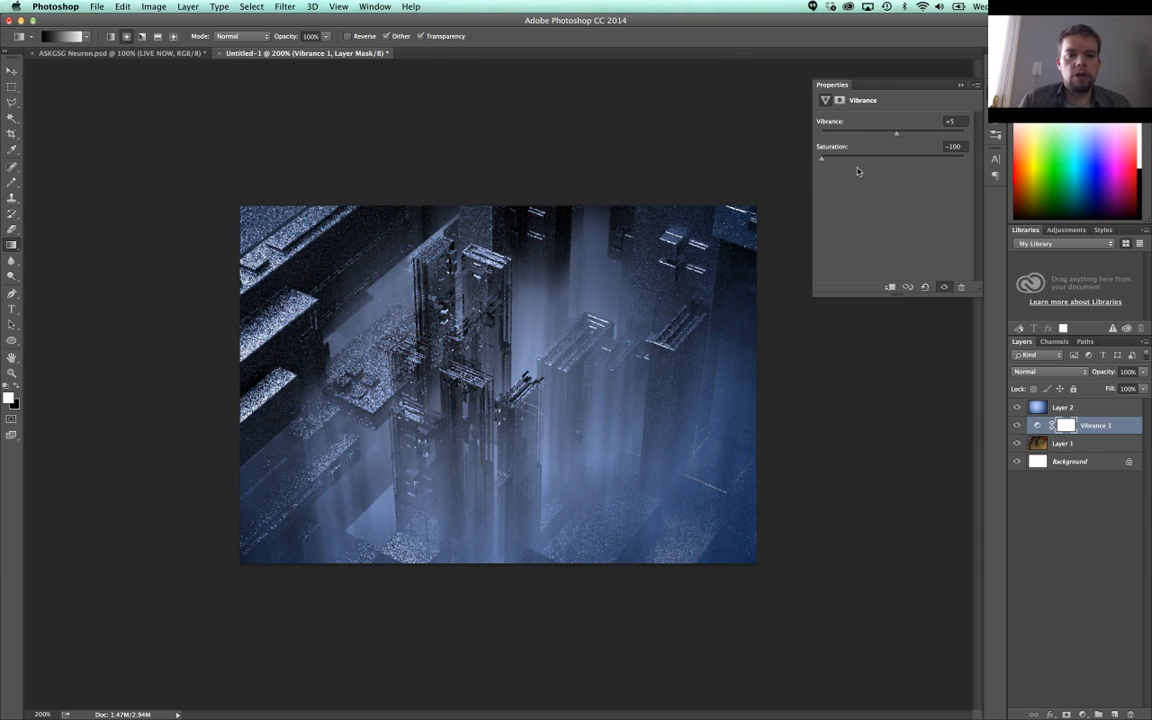
Step: Set the Vibrance layer's Saturation to +15 and its Vibrance to -83
{"action": "left_click", "coordinate": [904, 159]}
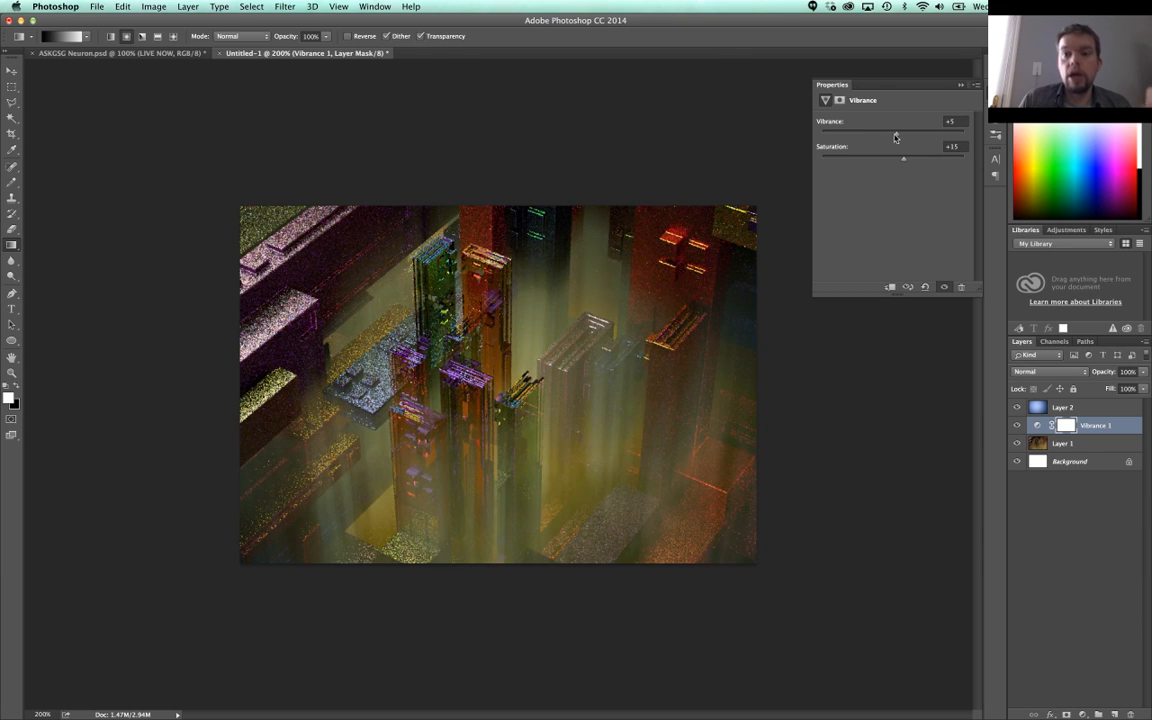
{"action": "left_click_drag", "start_coordinate": [895, 134], "coordinate": [809, 128]}
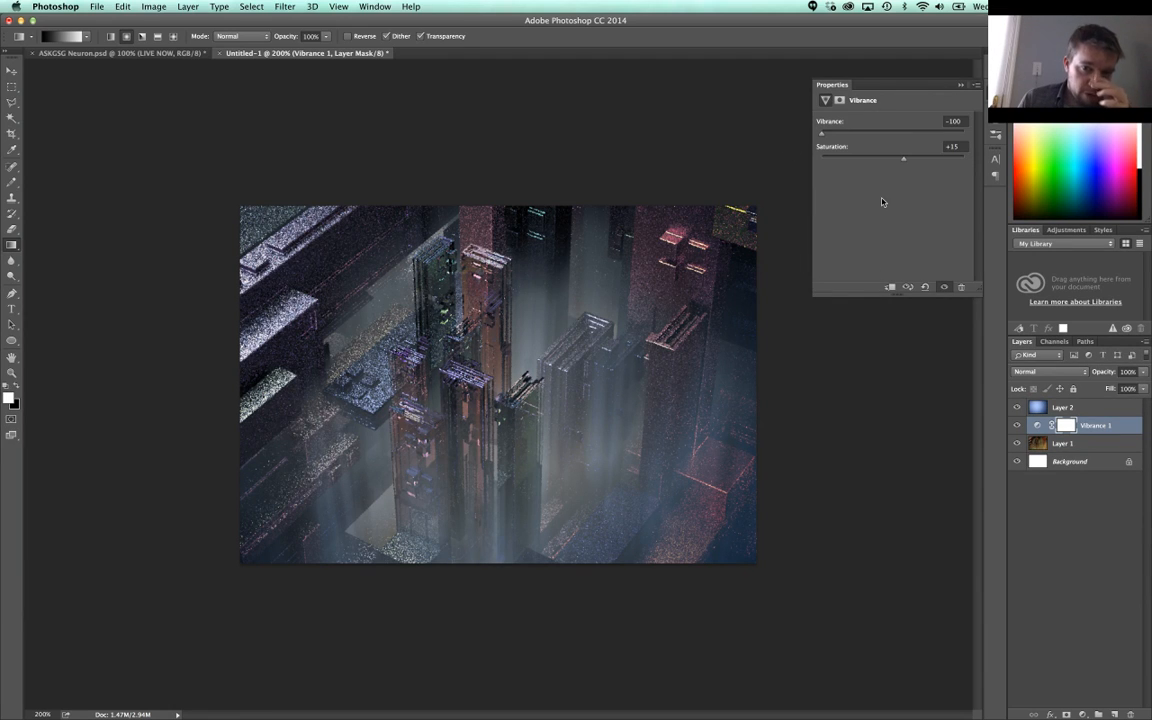
{"action": "mouse_move", "coordinate": [821, 134]}
{"action": "left_mouse_down"}
{"action": "mouse_move", "coordinate": [855, 135]}
{"action": "mouse_move", "coordinate": [833, 143]}
{"action": "left_mouse_up"}
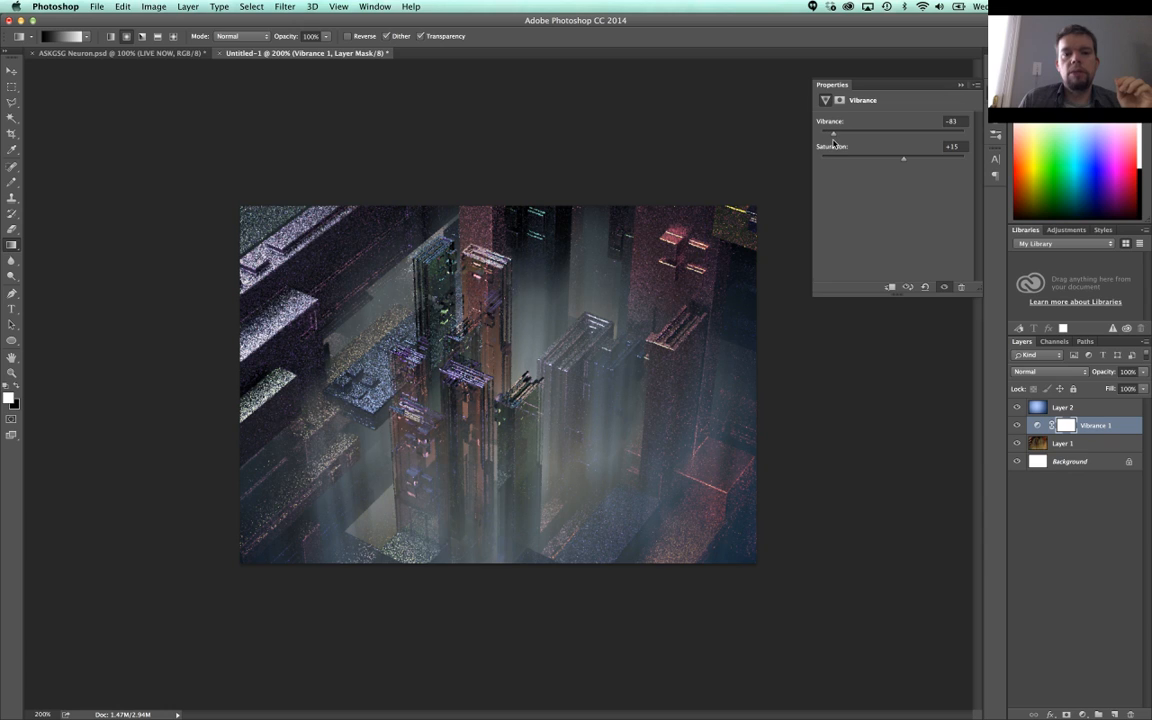
{"action": "left_click", "coordinate": [960, 88]}
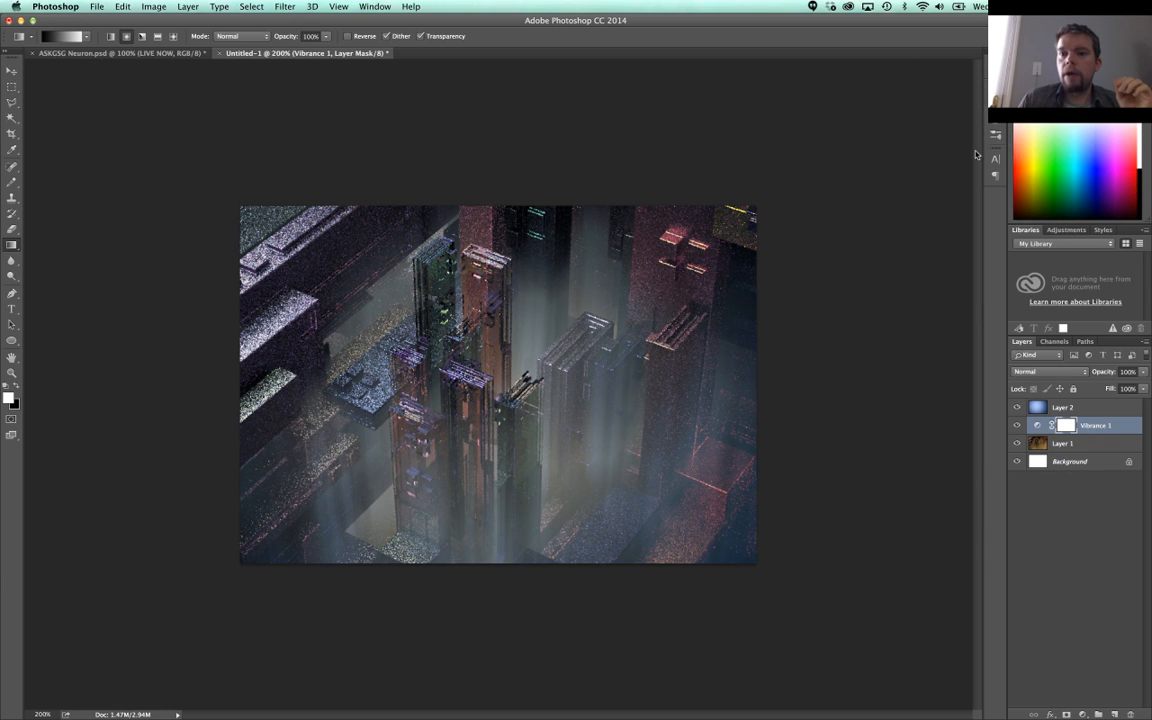
Step: Add a Curves adjustment layer above the Vibrance layer and pull its Red channel curve down through the midtones
{"action": "left_click", "coordinate": [1083, 714]}
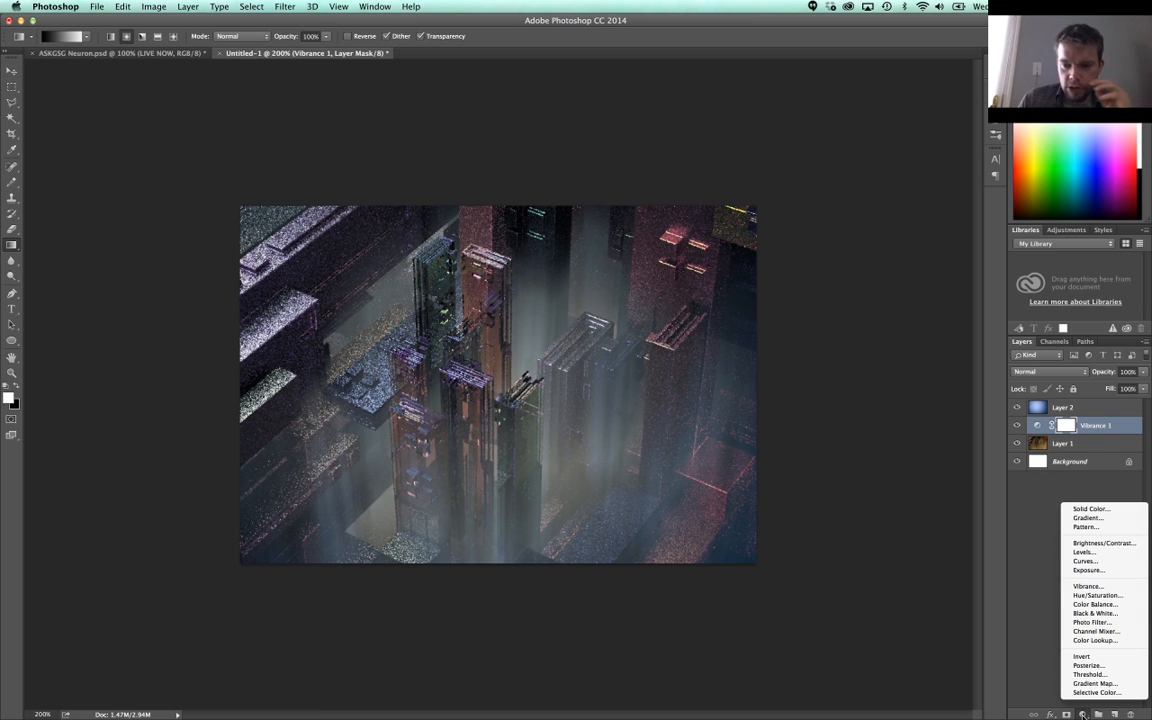
{"action": "left_click", "coordinate": [1087, 562]}
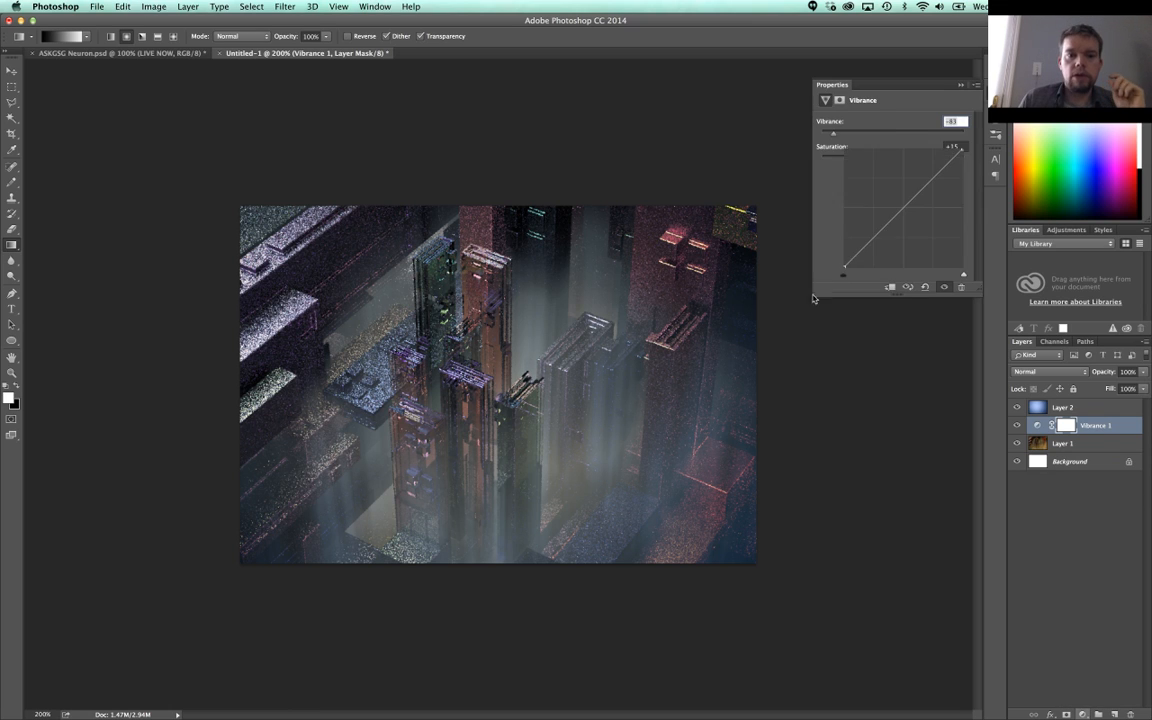
{"action": "left_click", "coordinate": [872, 136]}
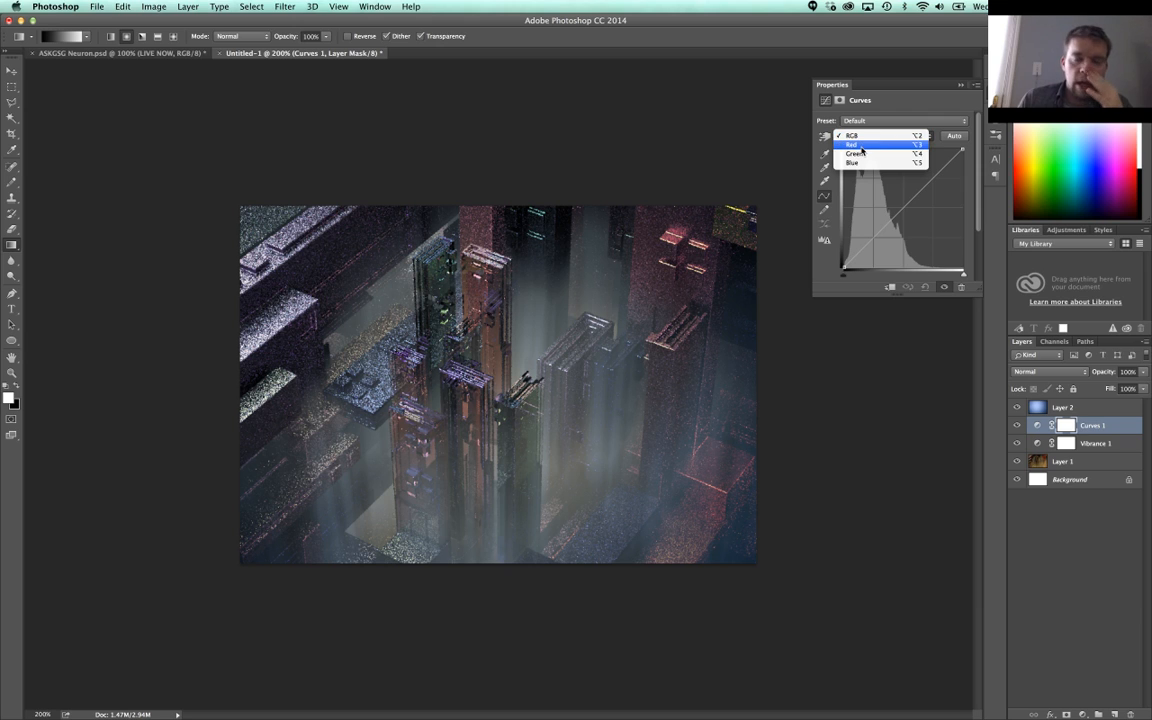
{"action": "left_click", "coordinate": [852, 145]}
{"action": "mouse_move", "coordinate": [903, 204]}
{"action": "left_mouse_down"}
{"action": "mouse_move", "coordinate": [912, 213]}
{"action": "mouse_move", "coordinate": [886, 185]}
{"action": "mouse_move", "coordinate": [908, 220]}
{"action": "mouse_move", "coordinate": [899, 204]}
{"action": "left_mouse_up"}
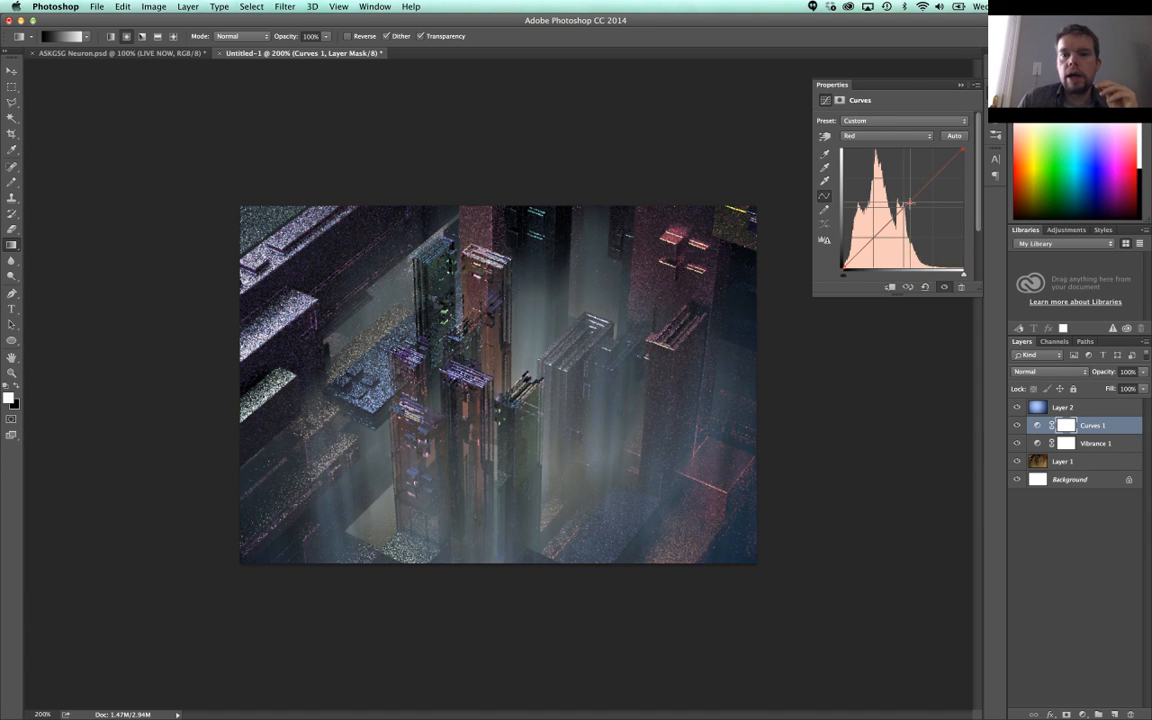
{"action": "left_click_drag", "start_coordinate": [844, 275], "coordinate": [861, 319]}
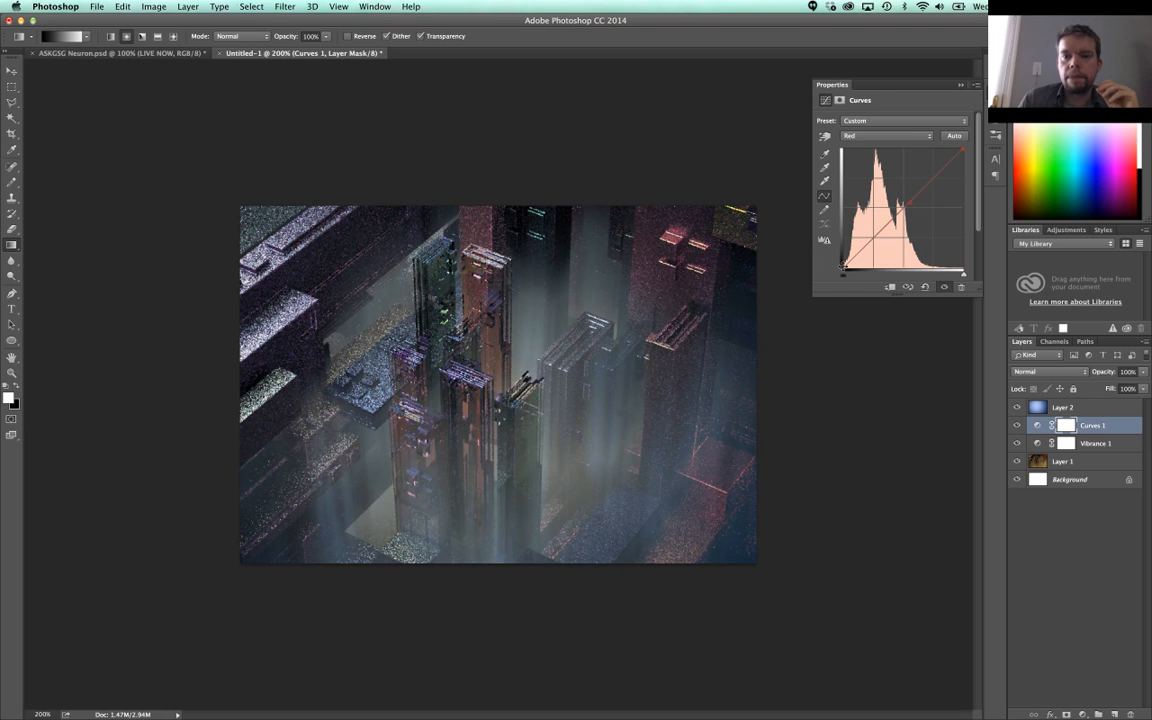
{"action": "mouse_move", "coordinate": [844, 274]}
{"action": "left_mouse_down"}
{"action": "mouse_move", "coordinate": [897, 275]}
{"action": "mouse_move", "coordinate": [800, 205]}
{"action": "mouse_move", "coordinate": [826, 279]}
{"action": "left_mouse_up"}
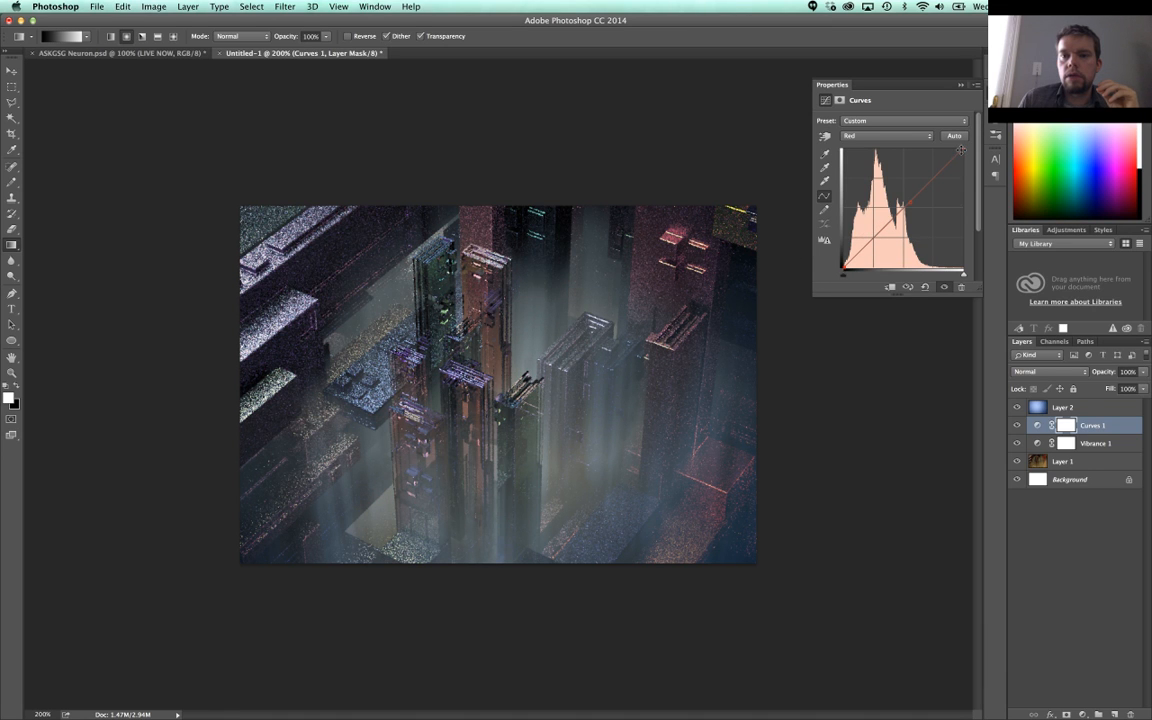
{"action": "mouse_move", "coordinate": [962, 149]}
{"action": "left_mouse_down"}
{"action": "mouse_move", "coordinate": [960, 215]}
{"action": "mouse_move", "coordinate": [962, 149]}
{"action": "left_mouse_up"}
{"action": "mouse_move", "coordinate": [908, 203]}
{"action": "left_mouse_down"}
{"action": "mouse_move", "coordinate": [916, 214]}
{"action": "mouse_move", "coordinate": [900, 197]}
{"action": "mouse_move", "coordinate": [908, 205]}
{"action": "left_mouse_up"}
Step: Raise the shadow end of the Blue channel in the Curves adjustment to tint the dark areas blue
{"action": "left_click", "coordinate": [885, 135]}
{"action": "left_click", "coordinate": [885, 155]}
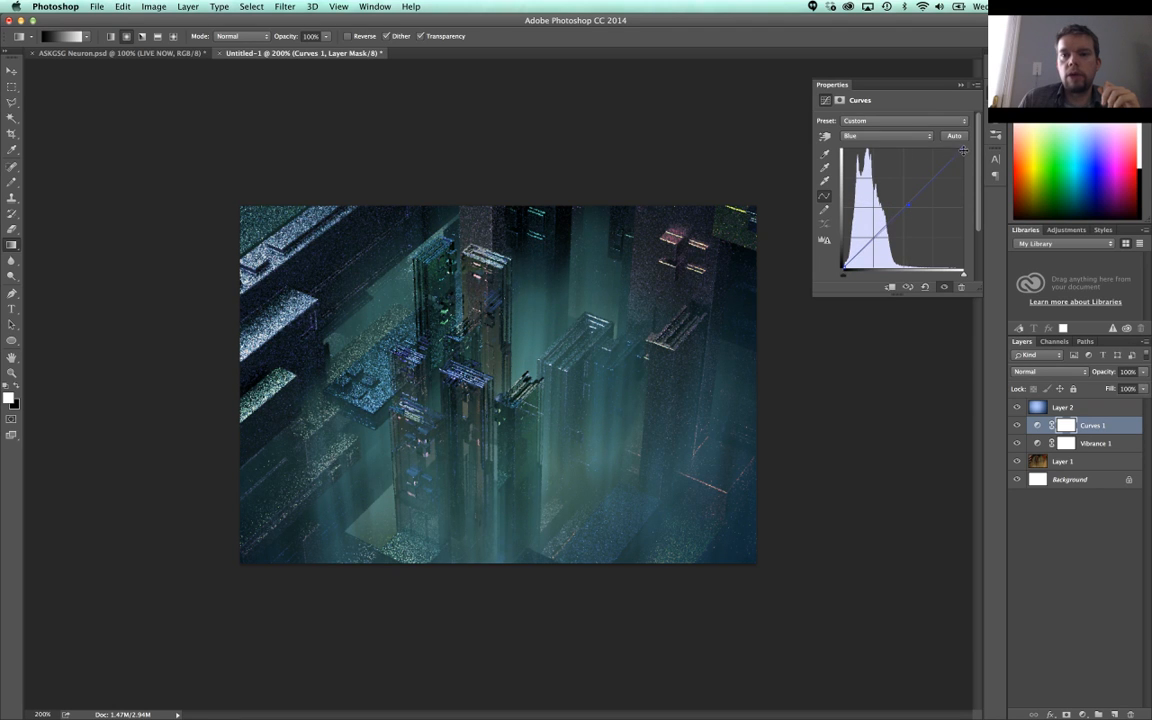
{"action": "left_click_drag", "start_coordinate": [962, 150], "coordinate": [1016, 135]}
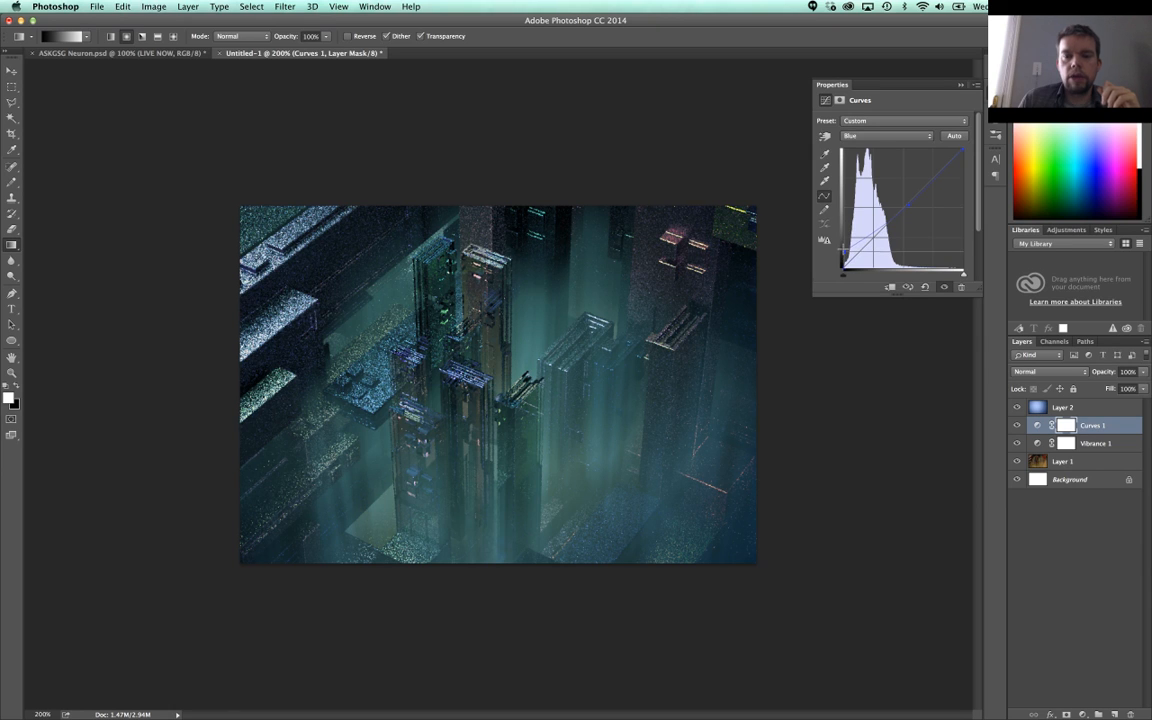
{"action": "mouse_move", "coordinate": [843, 267]}
{"action": "left_mouse_down"}
{"action": "mouse_move", "coordinate": [843, 252]}
{"action": "mouse_move", "coordinate": [869, 271]}
{"action": "mouse_move", "coordinate": [826, 243]}
{"action": "mouse_move", "coordinate": [829, 253]}
{"action": "left_mouse_up"}
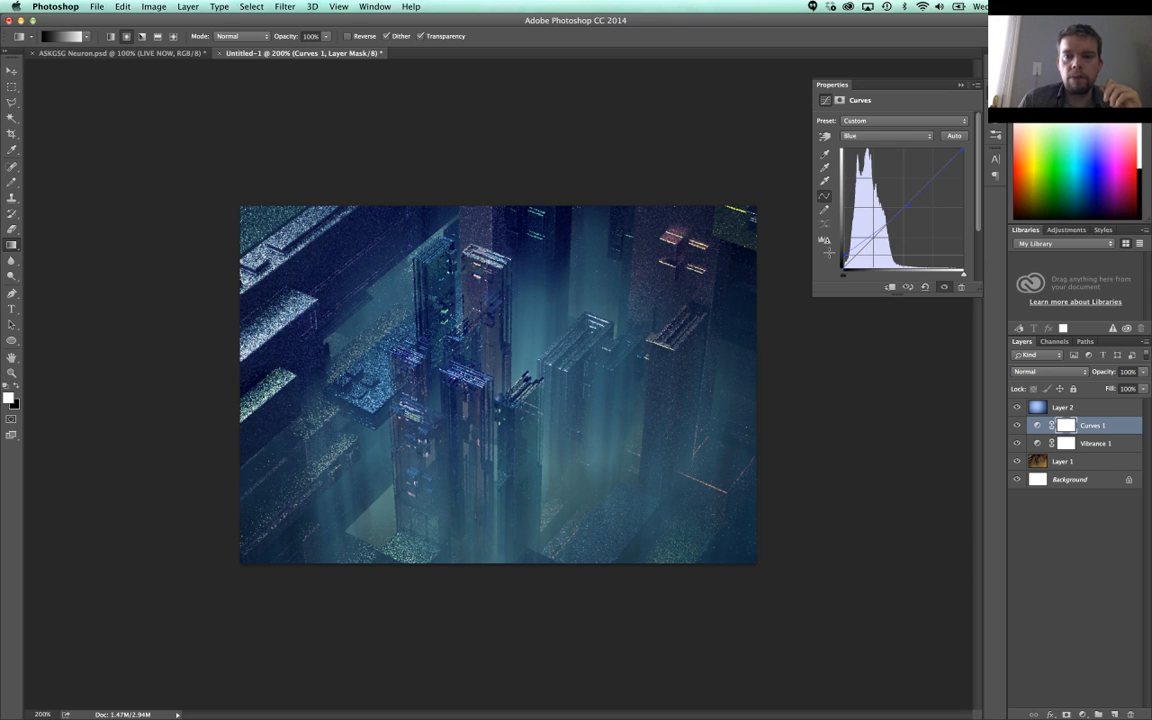
Step: Shape the composite RGB curve with brighter highlights and a black point moved inward for more contrast, and collapse the adjustment settings
{"action": "left_click", "coordinate": [856, 135]}
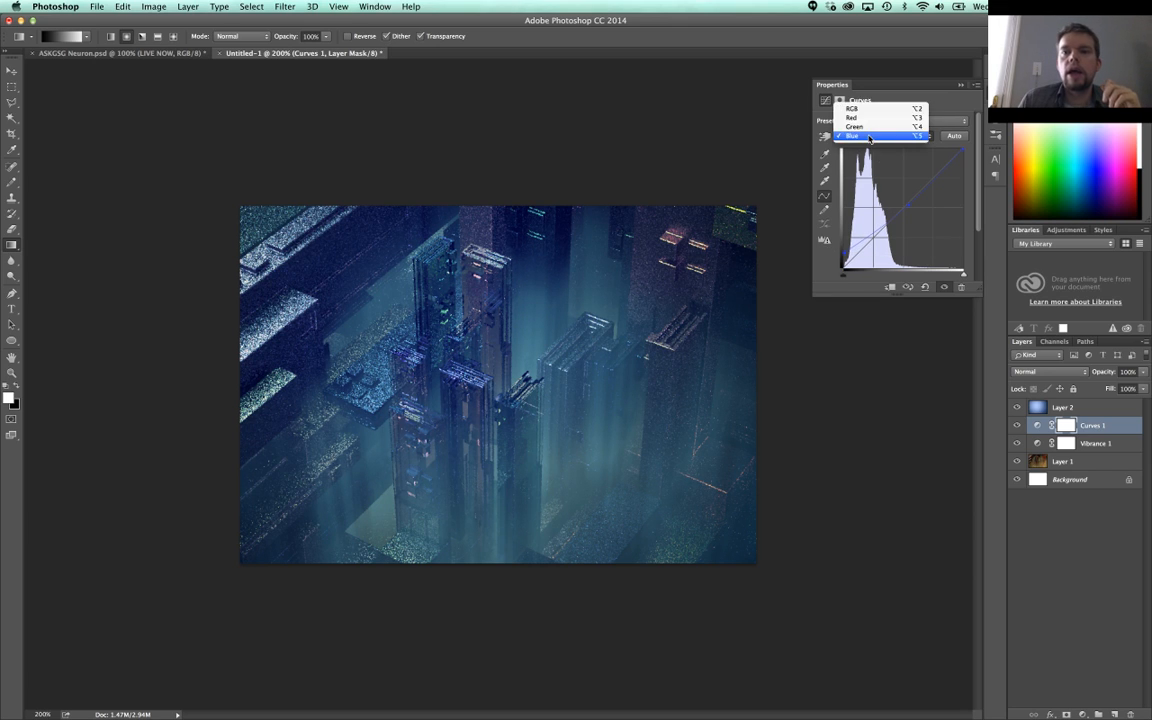
{"action": "left_click", "coordinate": [855, 108]}
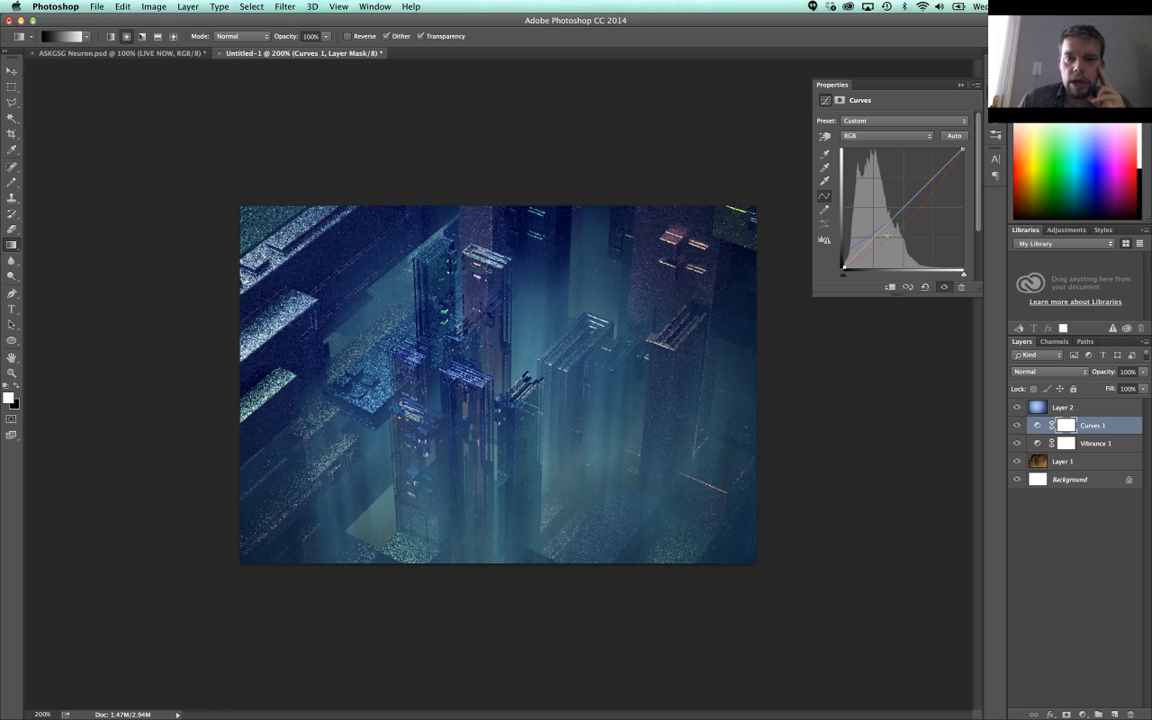
{"action": "left_click_drag", "start_coordinate": [862, 251], "coordinate": [864, 245]}
{"action": "left_click_drag", "start_coordinate": [938, 174], "coordinate": [930, 166]}
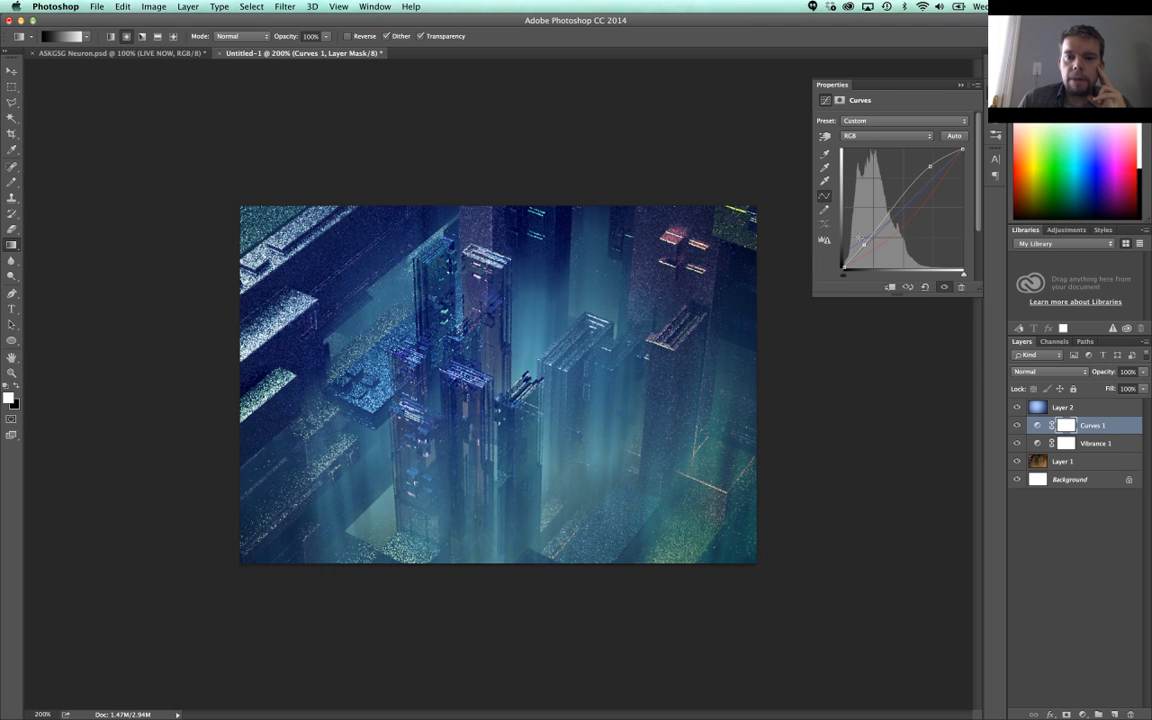
{"action": "left_click_drag", "start_coordinate": [862, 244], "coordinate": [884, 225]}
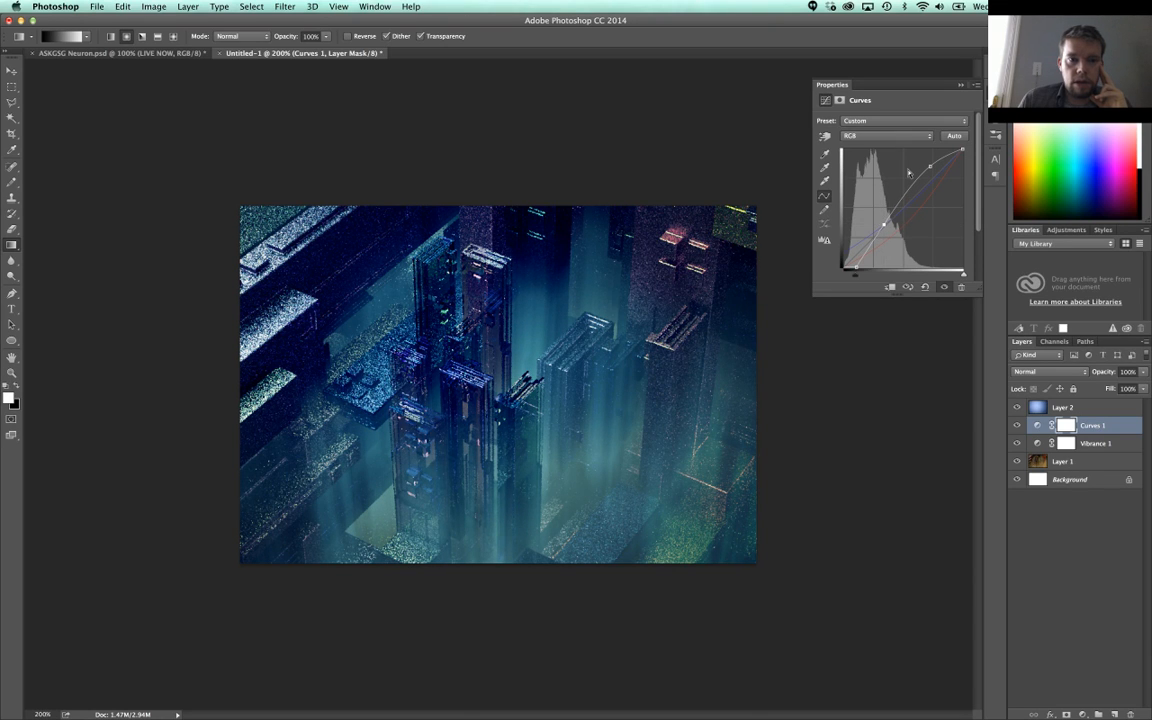
{"action": "left_click", "coordinate": [960, 84]}
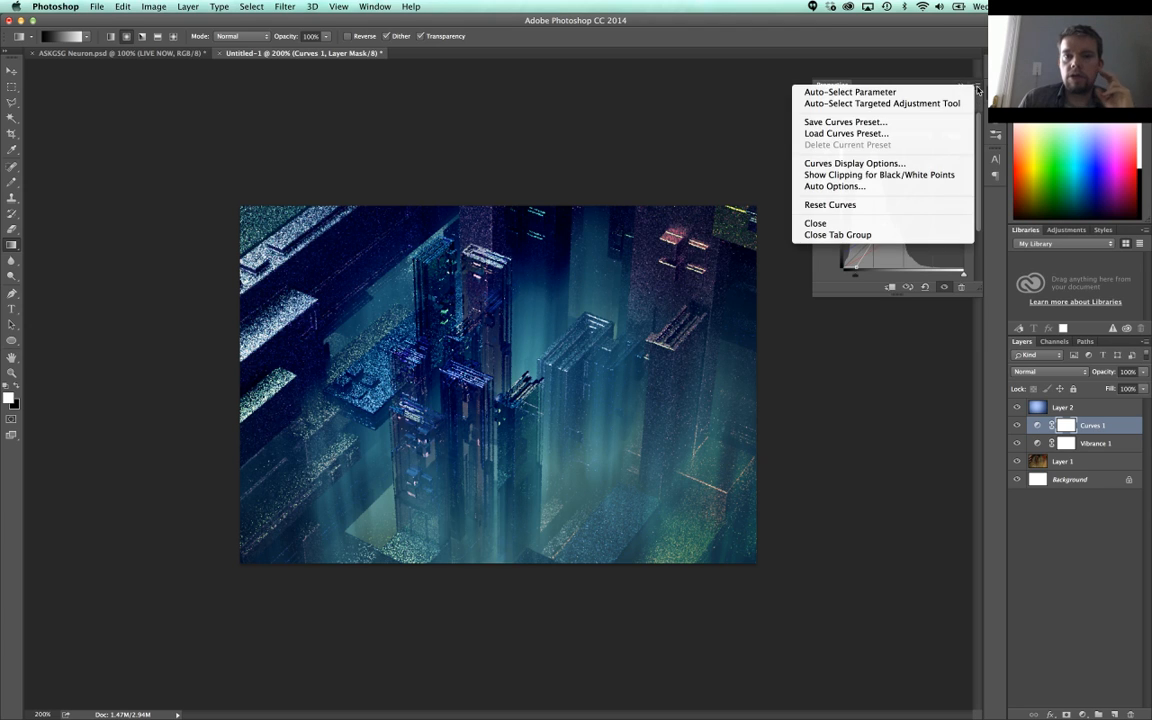
{"action": "left_click", "coordinate": [946, 78]}
{"action": "left_click", "coordinate": [962, 85]}
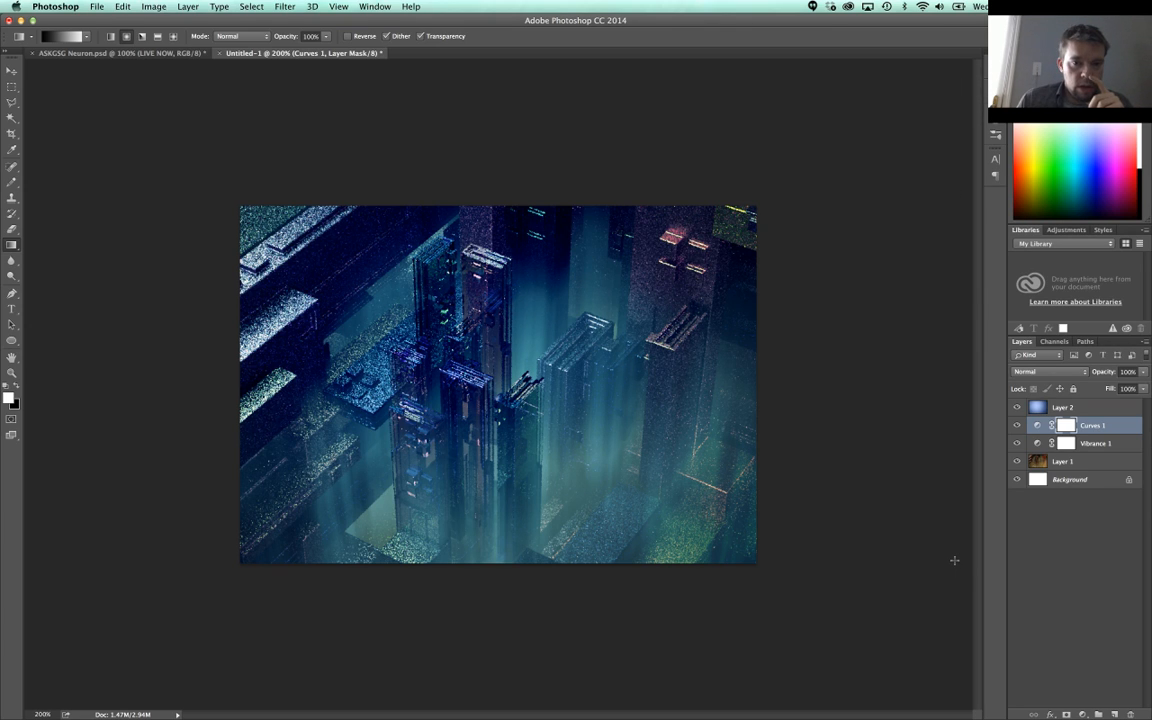
Step: Add a Color Balance adjustment layer above Curves, with midtones at +7 Cyan–Red and -21 Magenta–Green
{"action": "left_click", "coordinate": [1083, 714]}
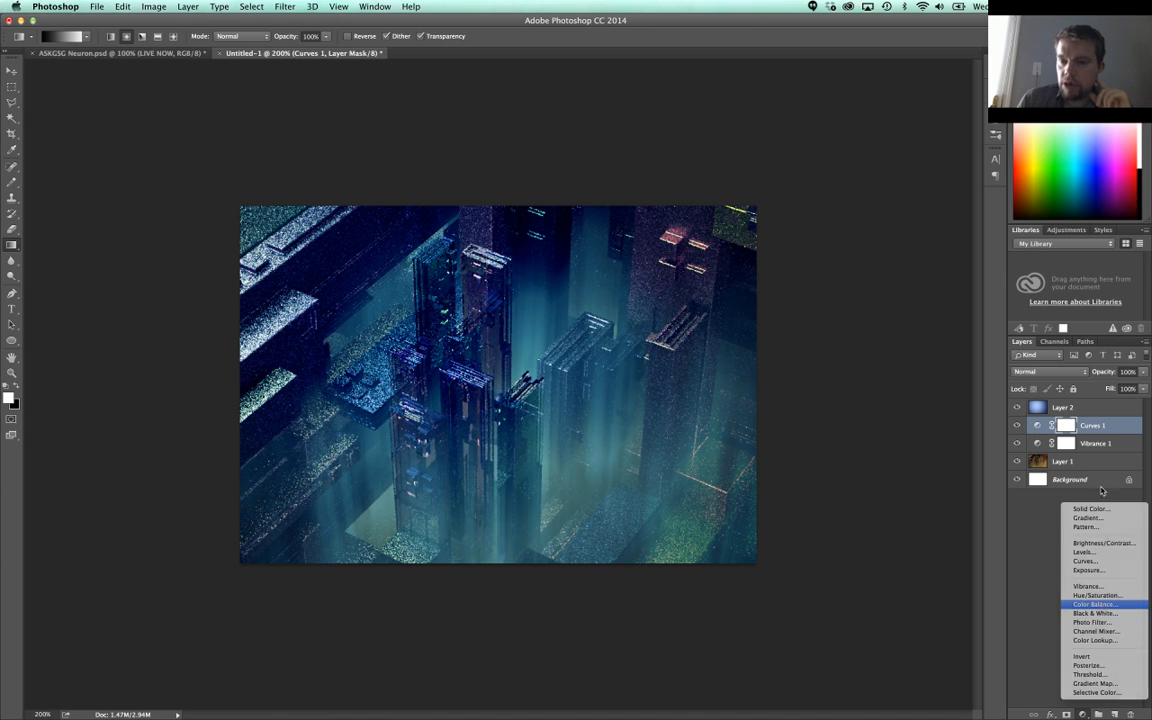
{"action": "left_click", "coordinate": [1101, 607]}
{"action": "mouse_move", "coordinate": [877, 167]}
{"action": "left_mouse_down"}
{"action": "mouse_move", "coordinate": [925, 167]}
{"action": "mouse_move", "coordinate": [878, 168]}
{"action": "mouse_move", "coordinate": [859, 182]}
{"action": "mouse_move", "coordinate": [871, 185]}
{"action": "mouse_move", "coordinate": [884, 148]}
{"action": "left_mouse_up"}
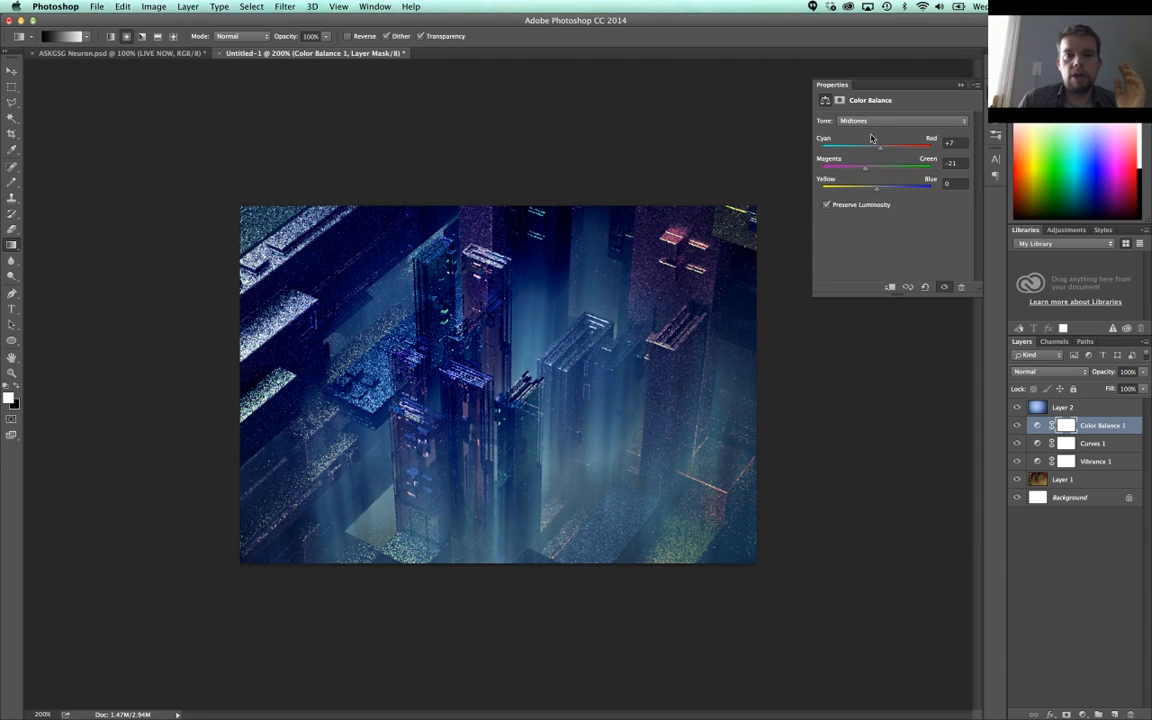
Step: Set the Color Balance shadows to -1 Magenta–Green and keep Yellow–Blue at 0
{"action": "left_click", "coordinate": [862, 120]}
{"action": "left_click", "coordinate": [860, 108]}
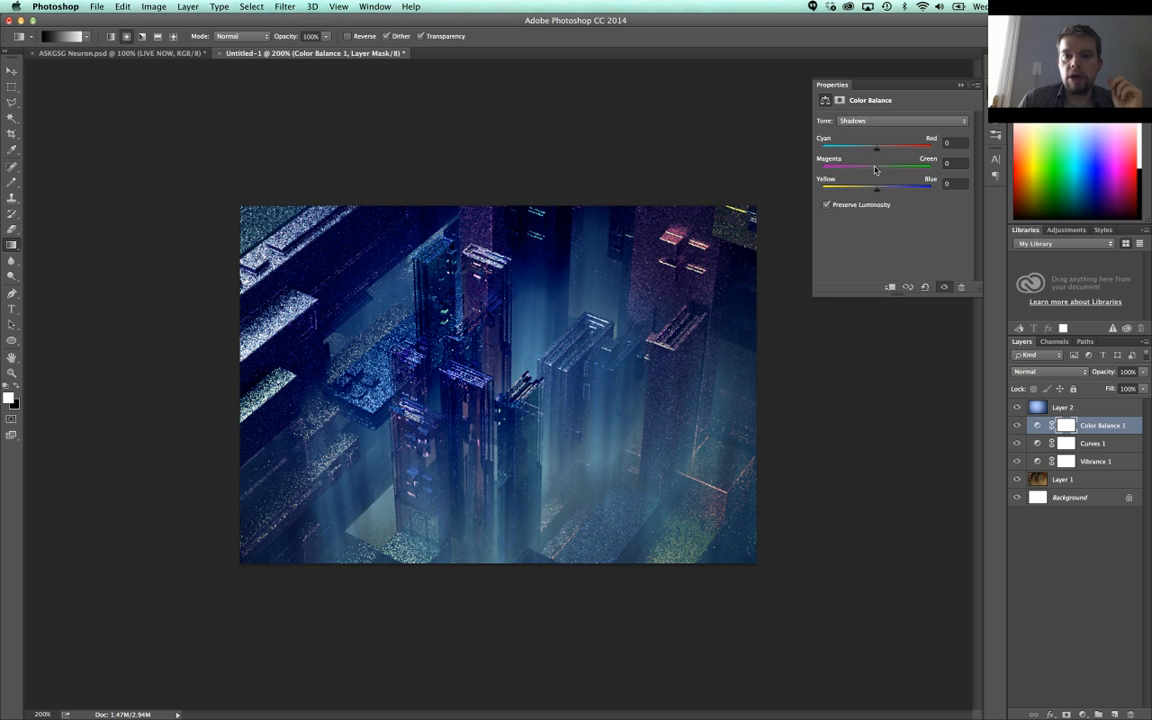
{"action": "mouse_move", "coordinate": [875, 170]}
{"action": "left_mouse_down"}
{"action": "mouse_move", "coordinate": [890, 172]}
{"action": "mouse_move", "coordinate": [748, 175]}
{"action": "mouse_move", "coordinate": [935, 190]}
{"action": "mouse_move", "coordinate": [876, 193]}
{"action": "left_mouse_up"}
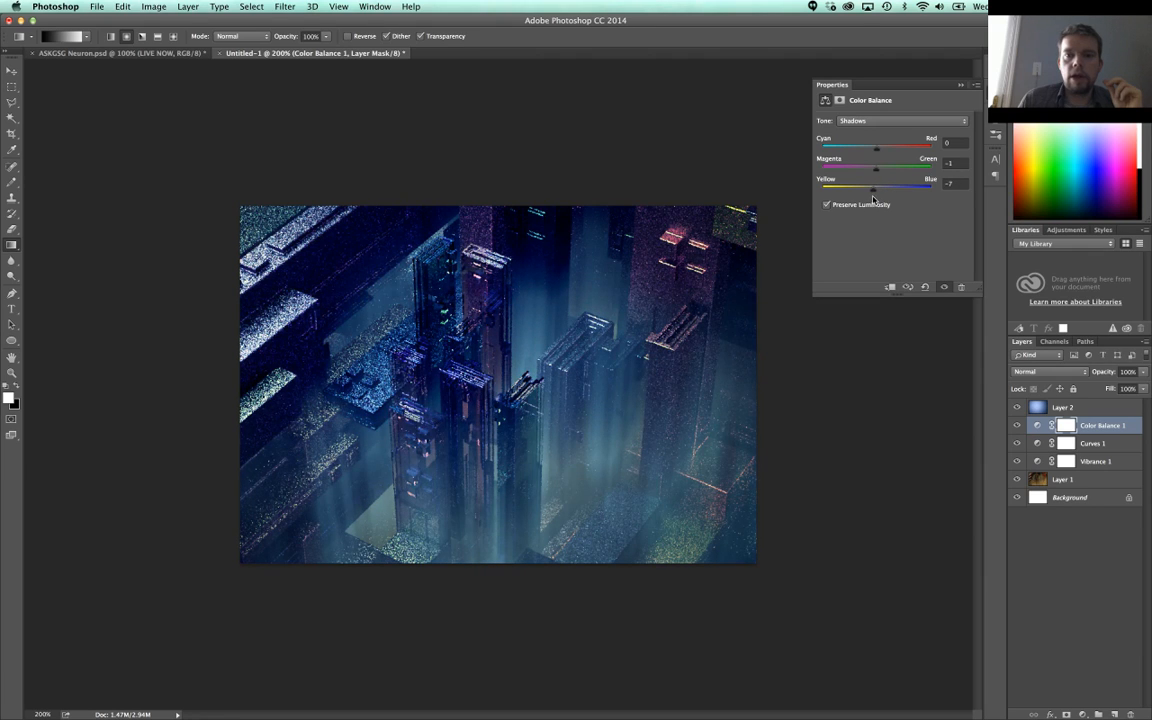
Step: Set the Color Balance highlights to +2 Yellow–Blue and select the overlay gradient layer, Layer 2
{"action": "left_click", "coordinate": [862, 121]}
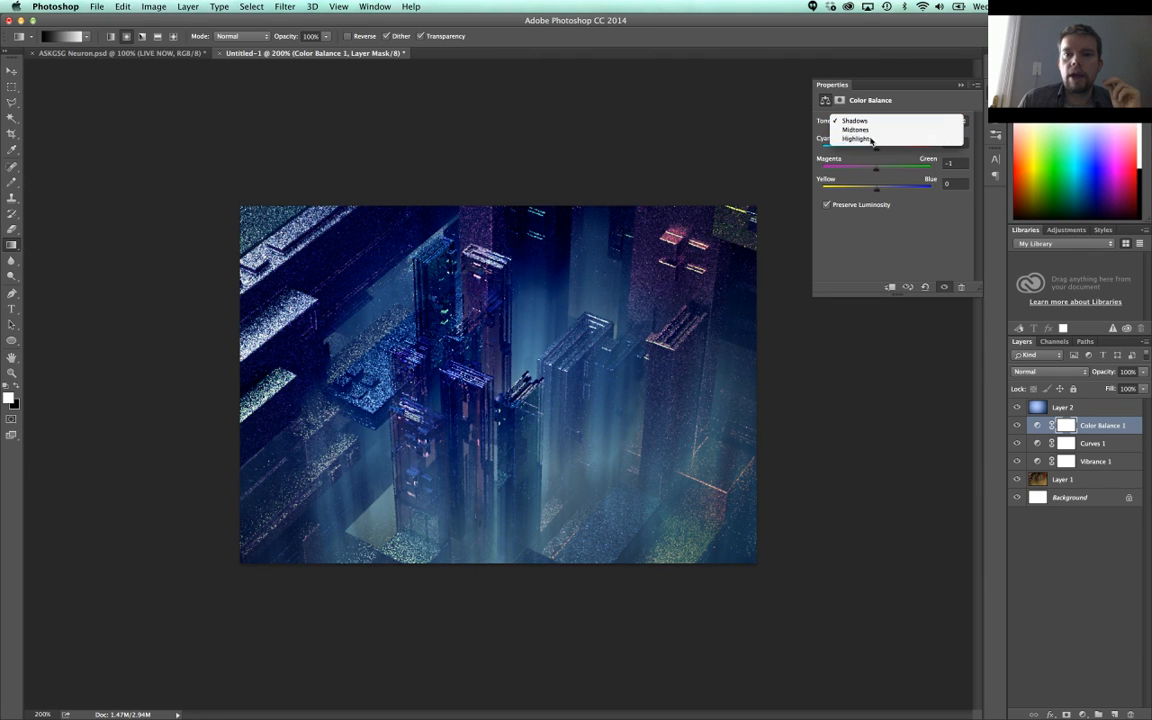
{"action": "left_click", "coordinate": [870, 138]}
{"action": "left_click_drag", "start_coordinate": [877, 192], "coordinate": [842, 192]}
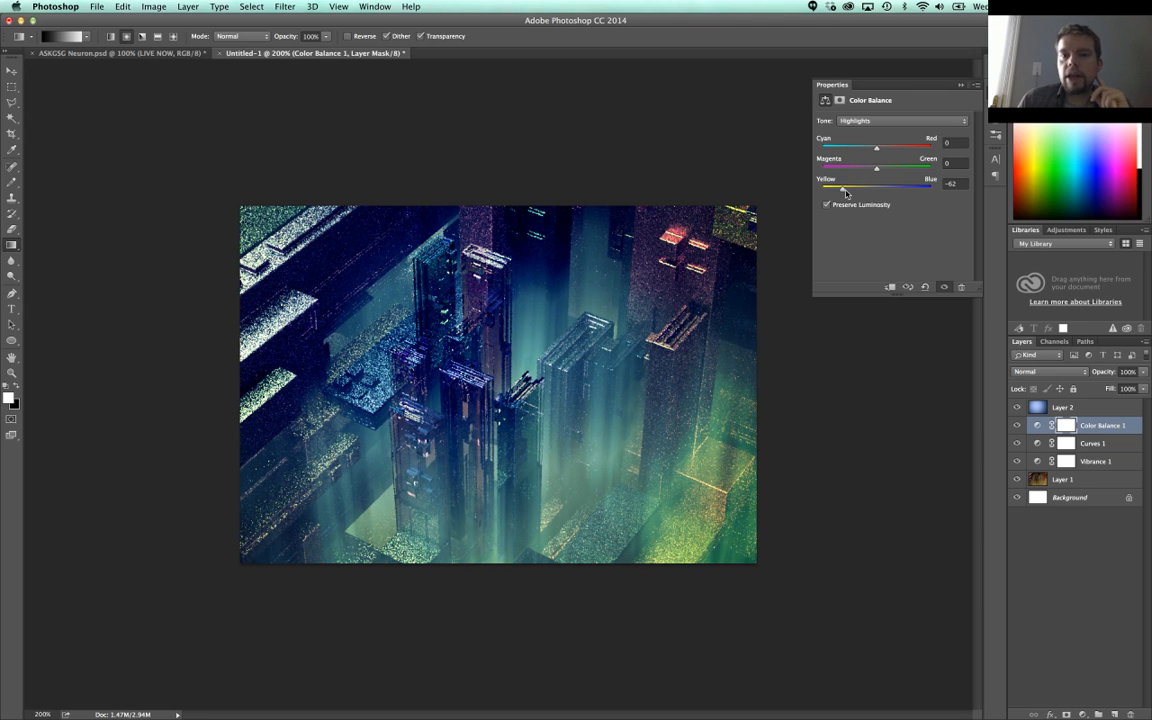
{"action": "left_click_drag", "start_coordinate": [842, 189], "coordinate": [878, 192]}
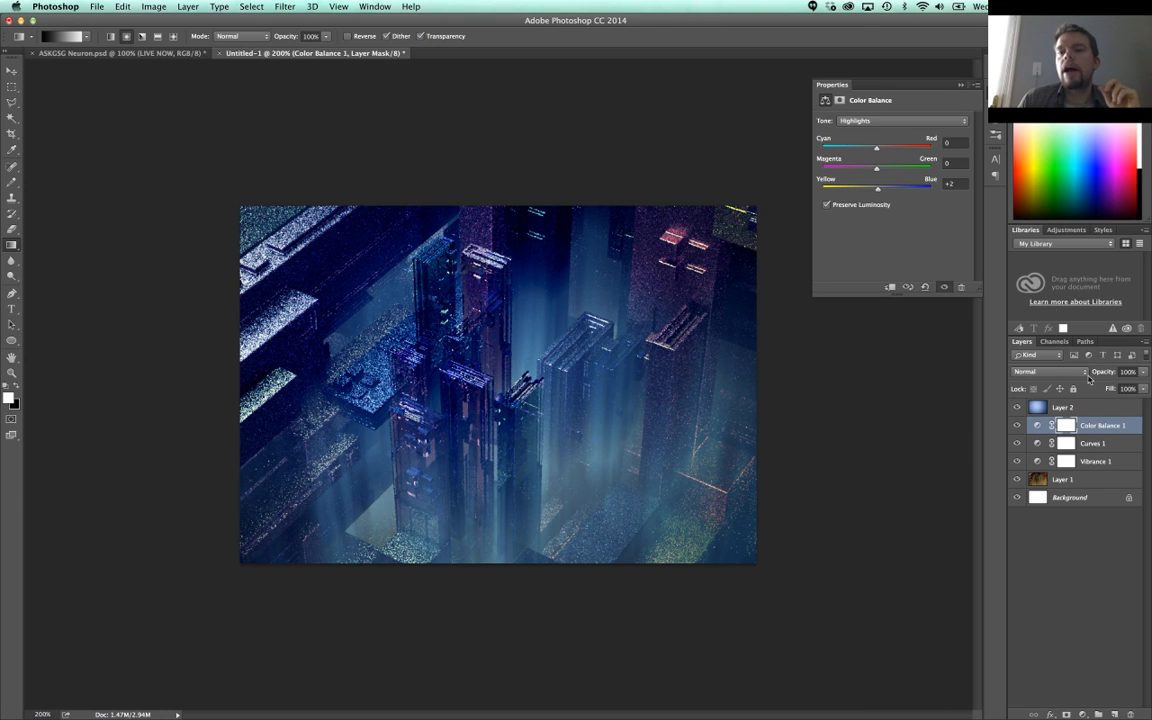
{"action": "left_click", "coordinate": [1071, 408]}
{"action": "mouse_move", "coordinate": [1071, 408]}
{"action": "left_mouse_down"}
{"action": "mouse_move", "coordinate": [1063, 467]}
{"action": "mouse_move", "coordinate": [1070, 404]}
{"action": "left_mouse_up"}
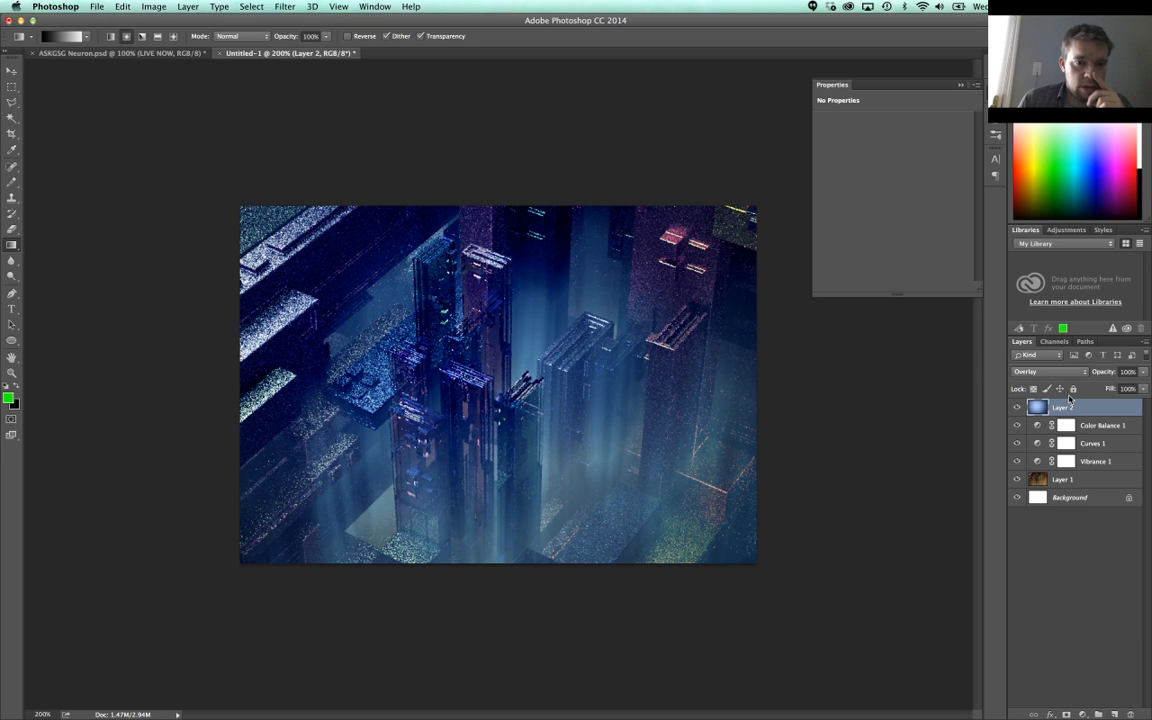
Step: Switch to Cinema 4D, inspect the 00:05:23 MicrochipCity2 render in the Picture Viewer history, and copy its image
{"action": "key", "text": "super+Tab"}
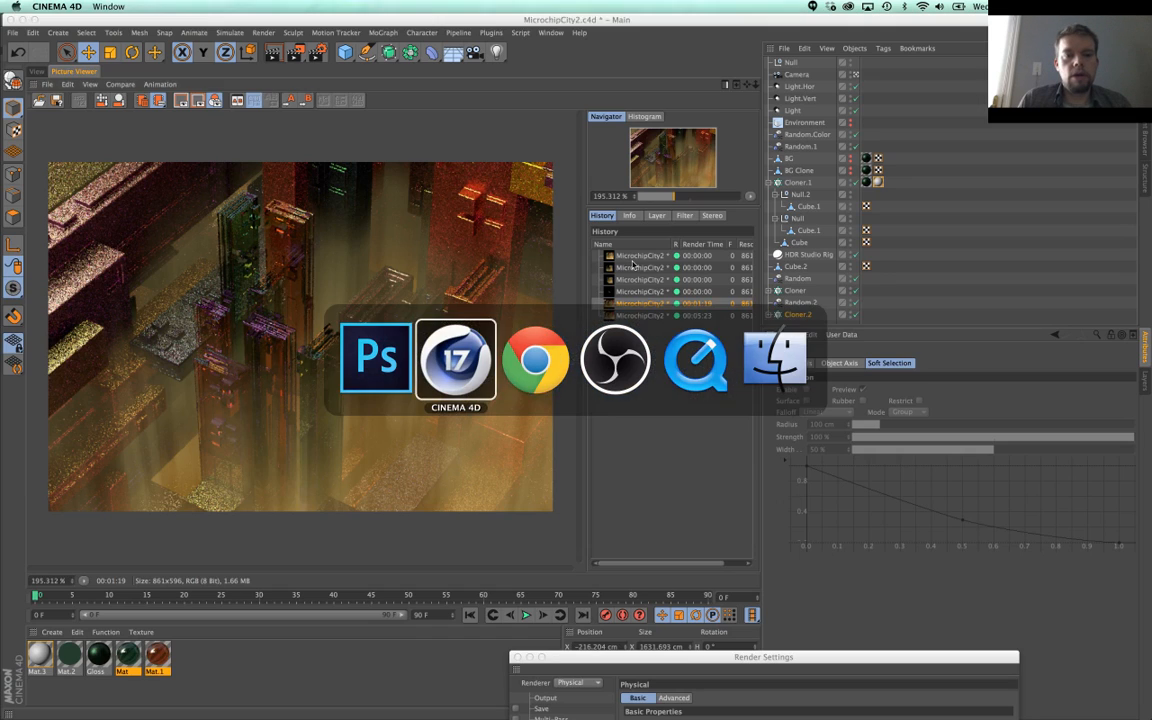
{"action": "left_click", "coordinate": [645, 316]}
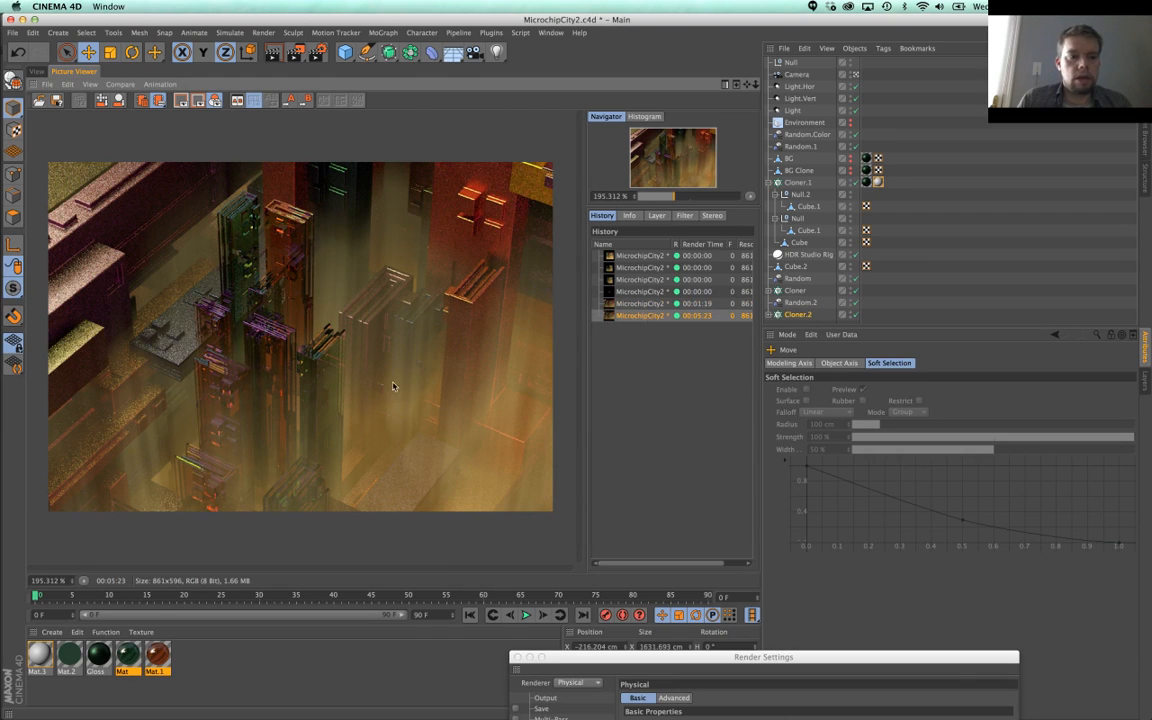
{"action": "scroll", "coordinate": [392, 385], "scroll_direction": "down", "scroll_amount": 3}
{"action": "scroll", "coordinate": [370, 370], "scroll_direction": "up", "scroll_amount": 1}
{"action": "scroll", "coordinate": [370, 370], "scroll_direction": "down", "scroll_amount": 1}
{"action": "scroll", "coordinate": [369, 367], "scroll_direction": "up", "scroll_amount": 4}
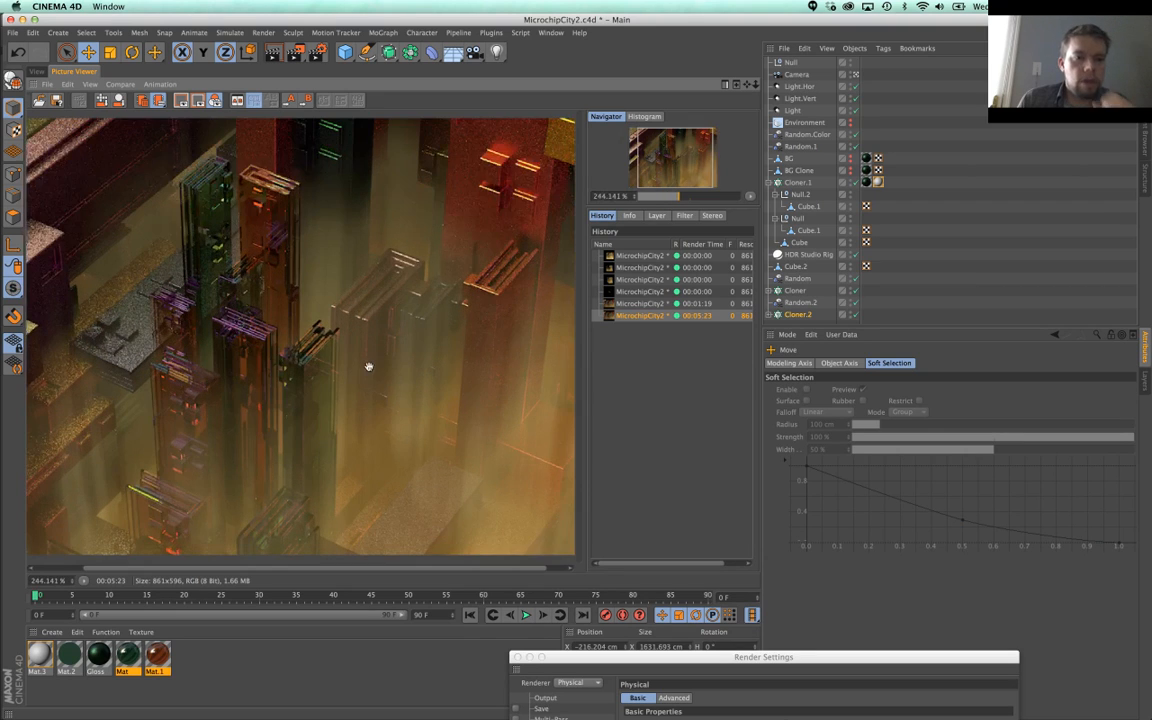
{"action": "scroll", "coordinate": [368, 367], "scroll_direction": "down", "scroll_amount": 4}
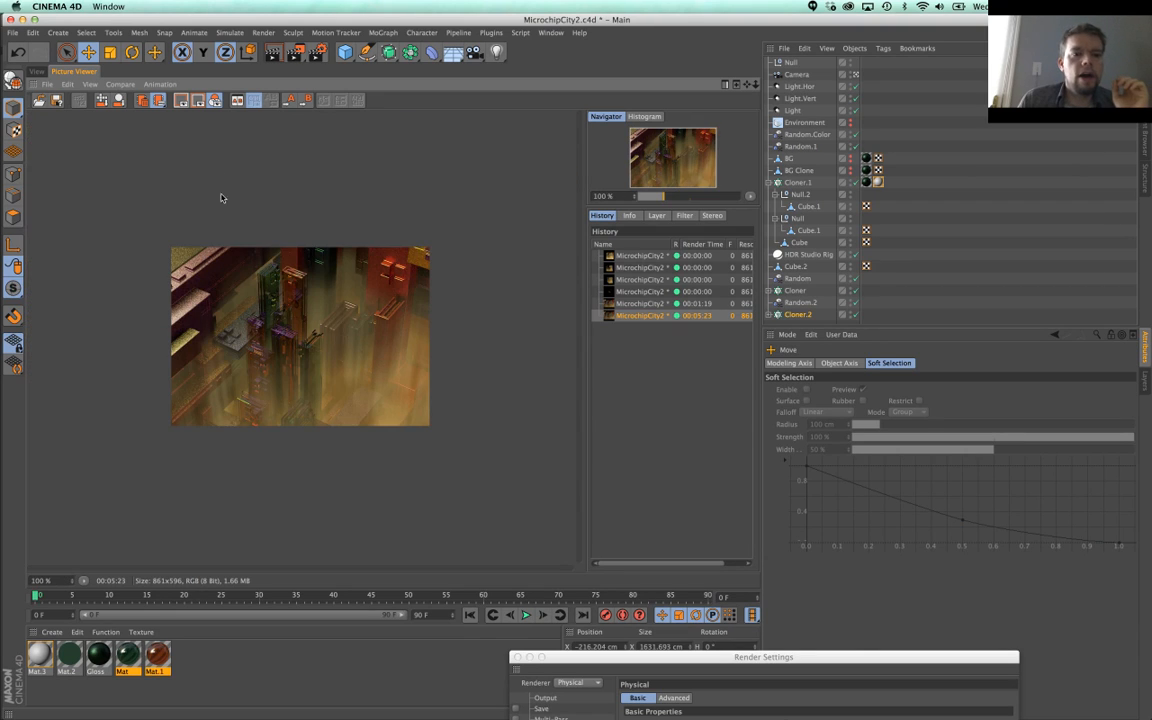
{"action": "left_click", "coordinate": [67, 84]}
{"action": "left_click", "coordinate": [83, 104]}
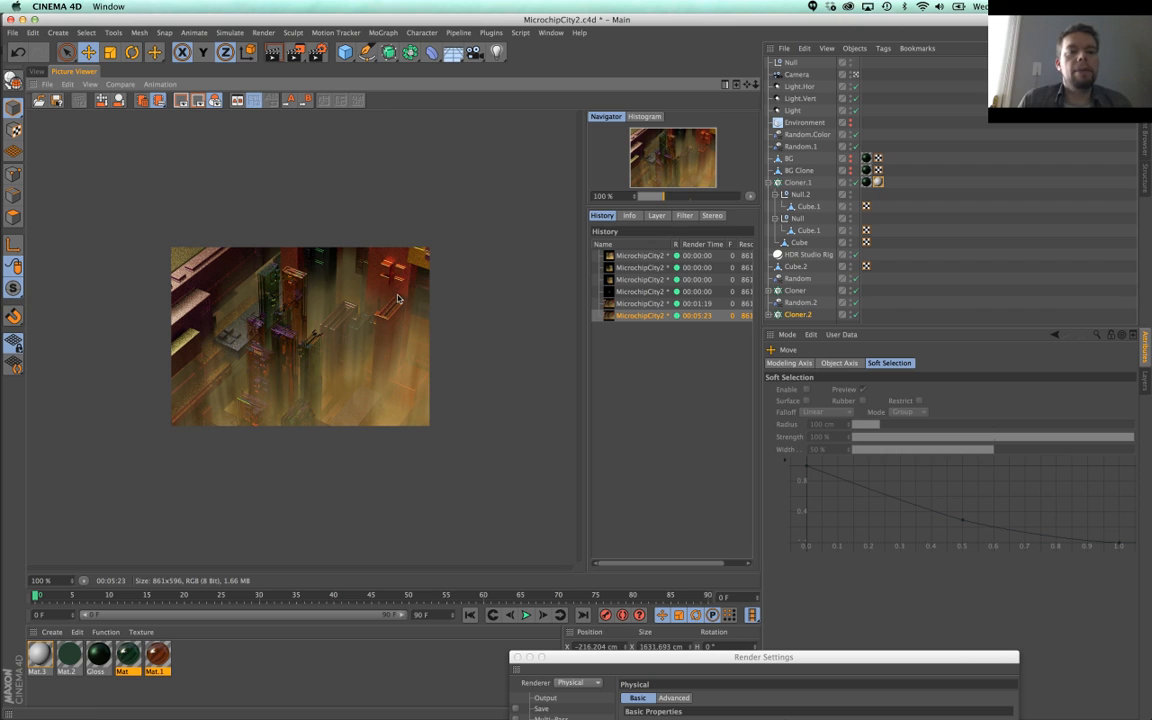
Step: Check the c4dlive Twitch chat in Chrome and return to Cinema 4D
{"action": "key", "text": "super+Tab"}
{"action": "key", "text": "super+Tab"}
{"action": "key", "text": "super+Tab"}
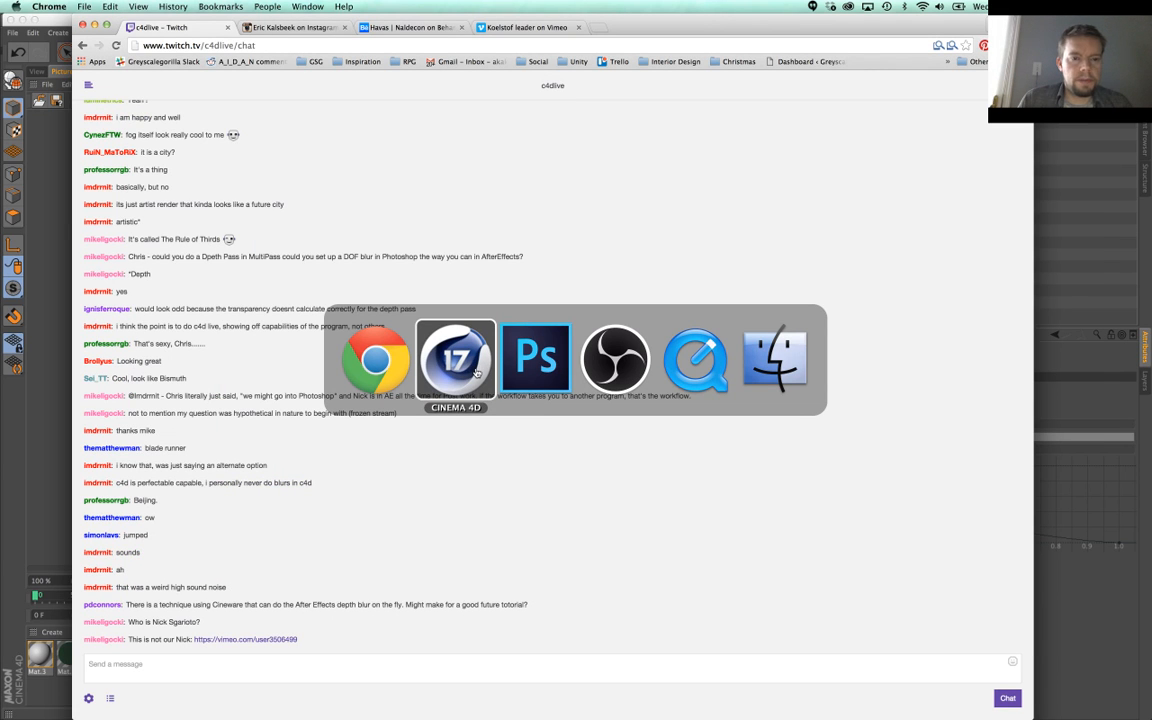
{"action": "key", "text": "Escape"}
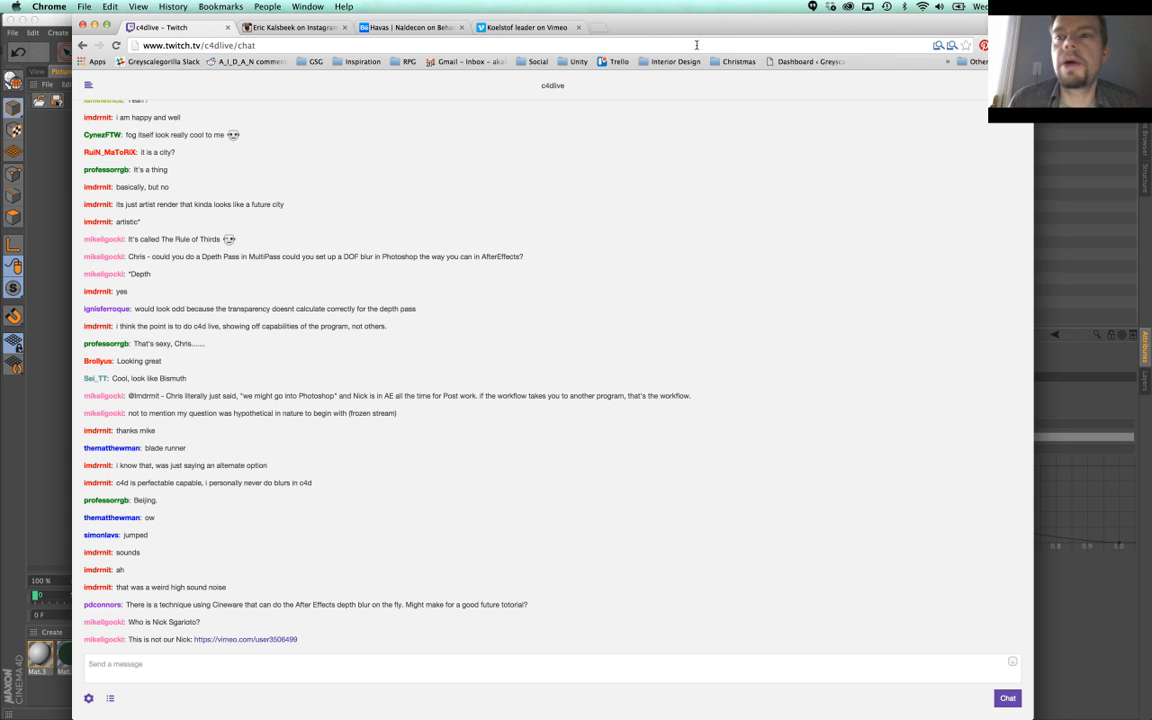
{"action": "key", "text": "super+Tab"}
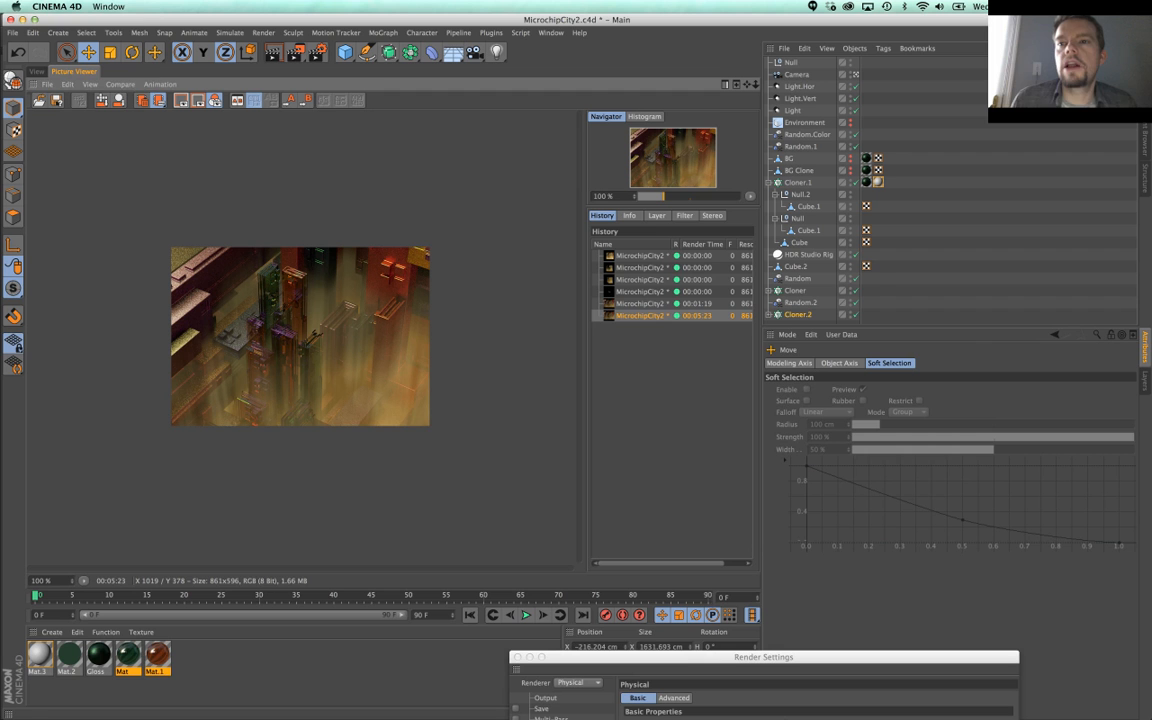
Step: Switch to Photoshop, paste the copied render directly above Layer 1, and duplicate the pasted layer
{"action": "key", "text": "super+Tab"}
{"action": "left_click", "coordinate": [529, 366]}
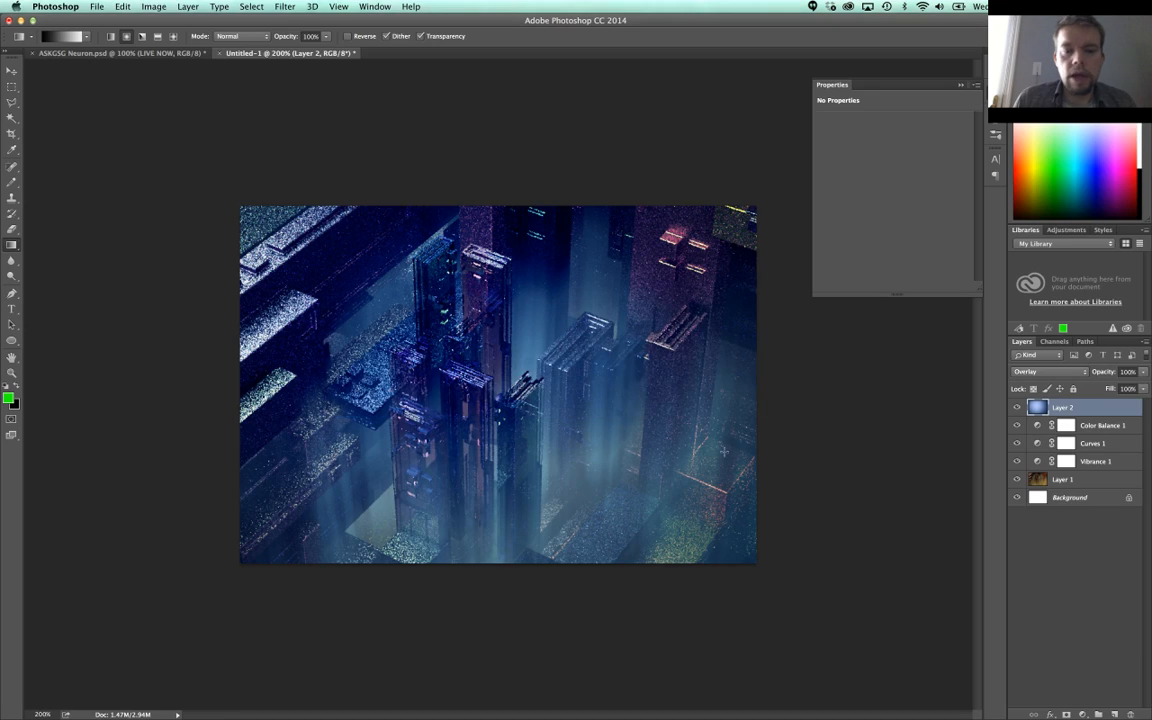
{"action": "key", "text": "super+v"}
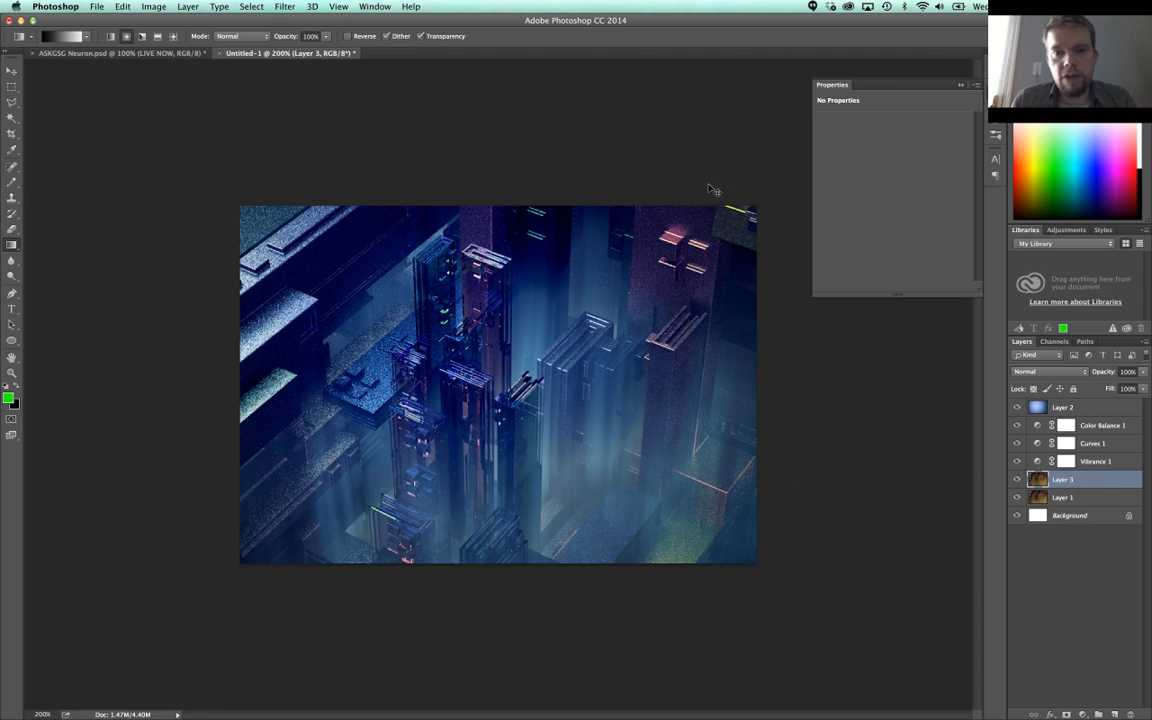
{"action": "key", "text": "super+j"}
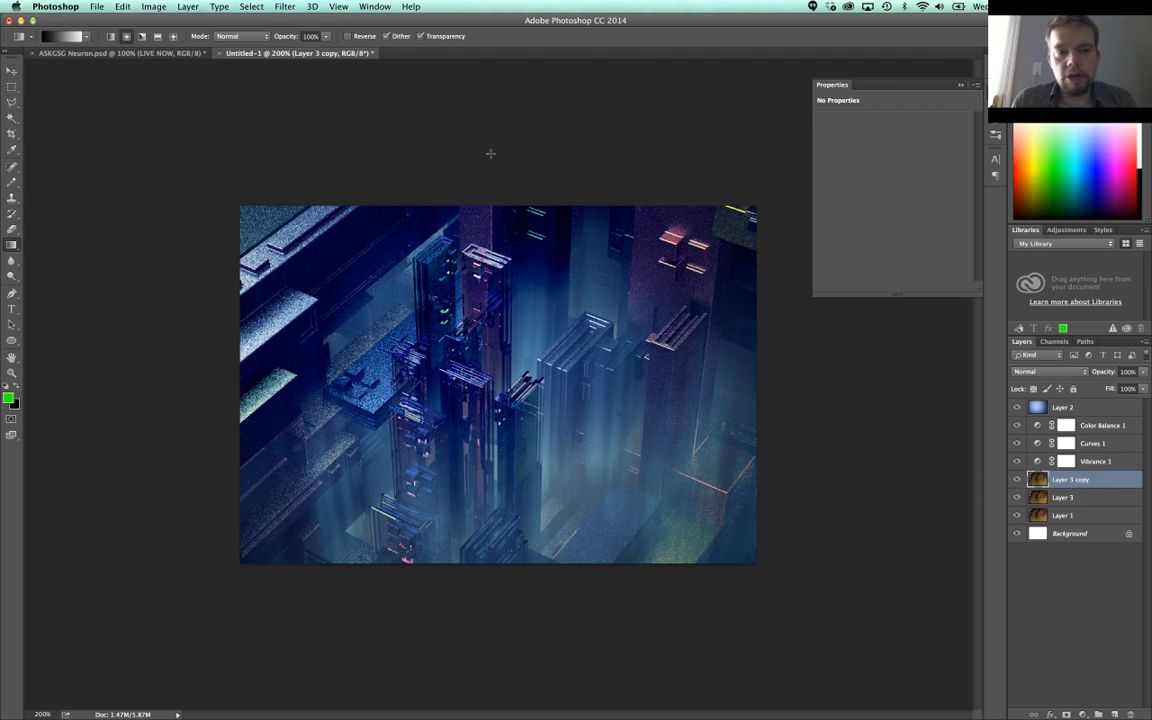
Step: Apply the Dust & Scratches filter to Layer 3 copy with a radius of 3 pixels and a threshold of 0 levels
{"action": "left_click", "coordinate": [286, 6]}
{"action": "mouse_move", "coordinate": [292, 183]}
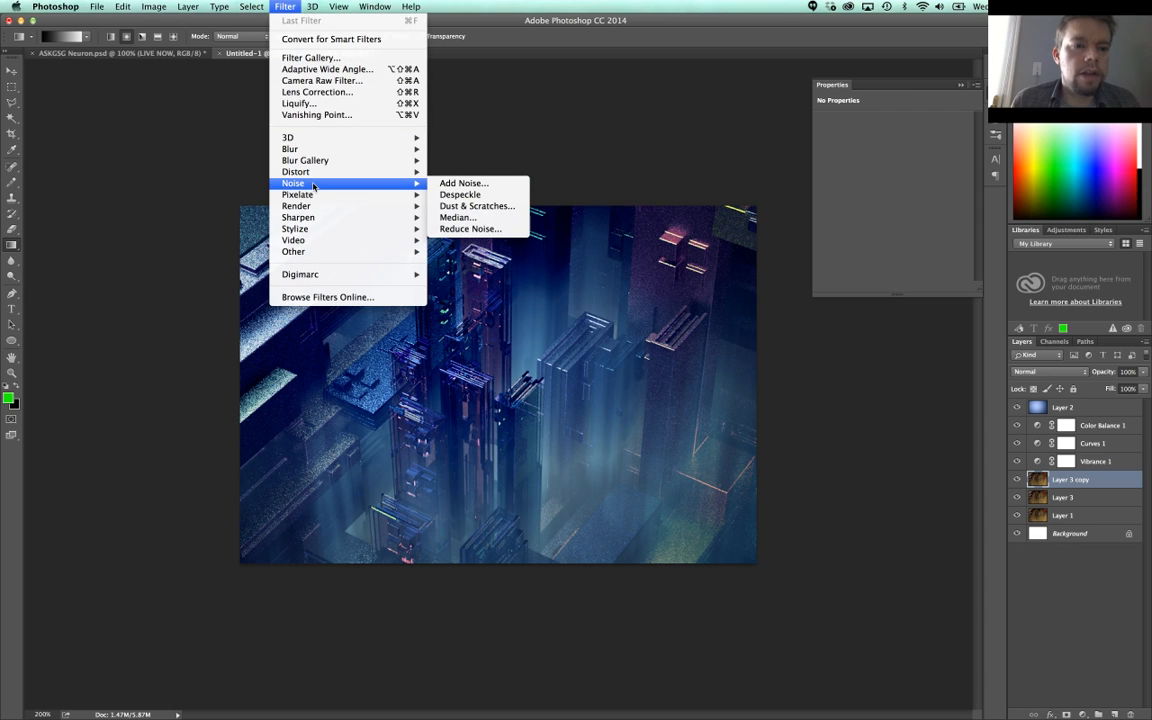
{"action": "left_click", "coordinate": [472, 206]}
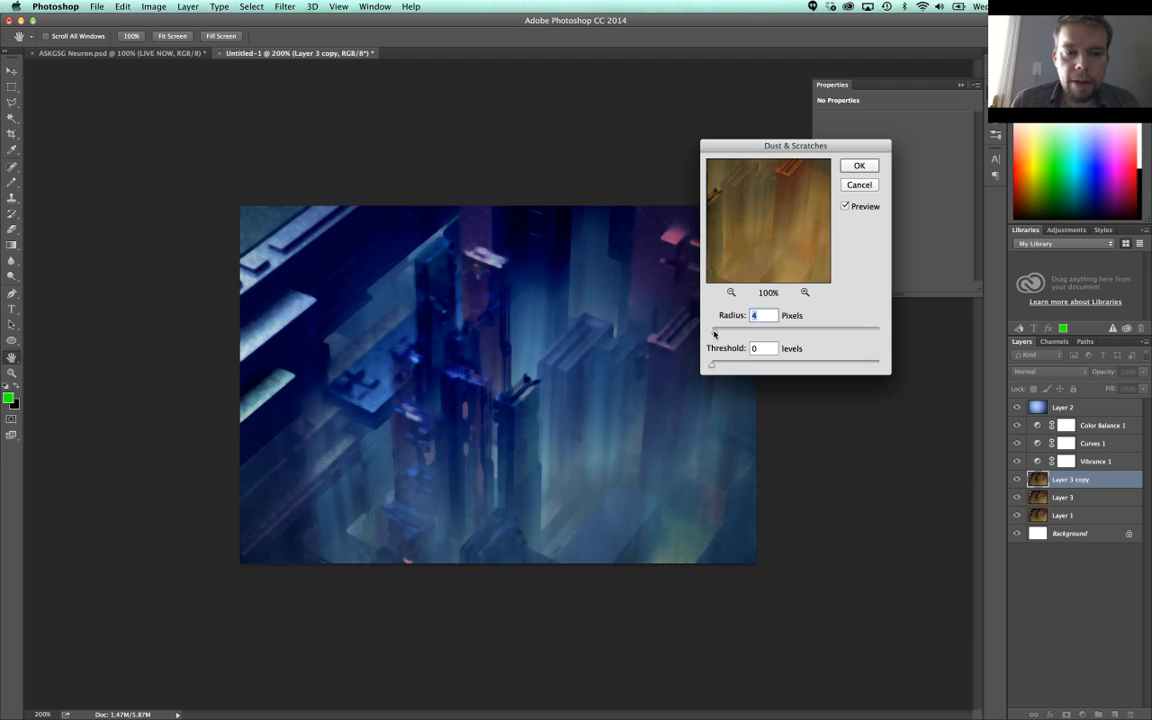
{"action": "left_click_drag", "start_coordinate": [714, 333], "coordinate": [701, 365]}
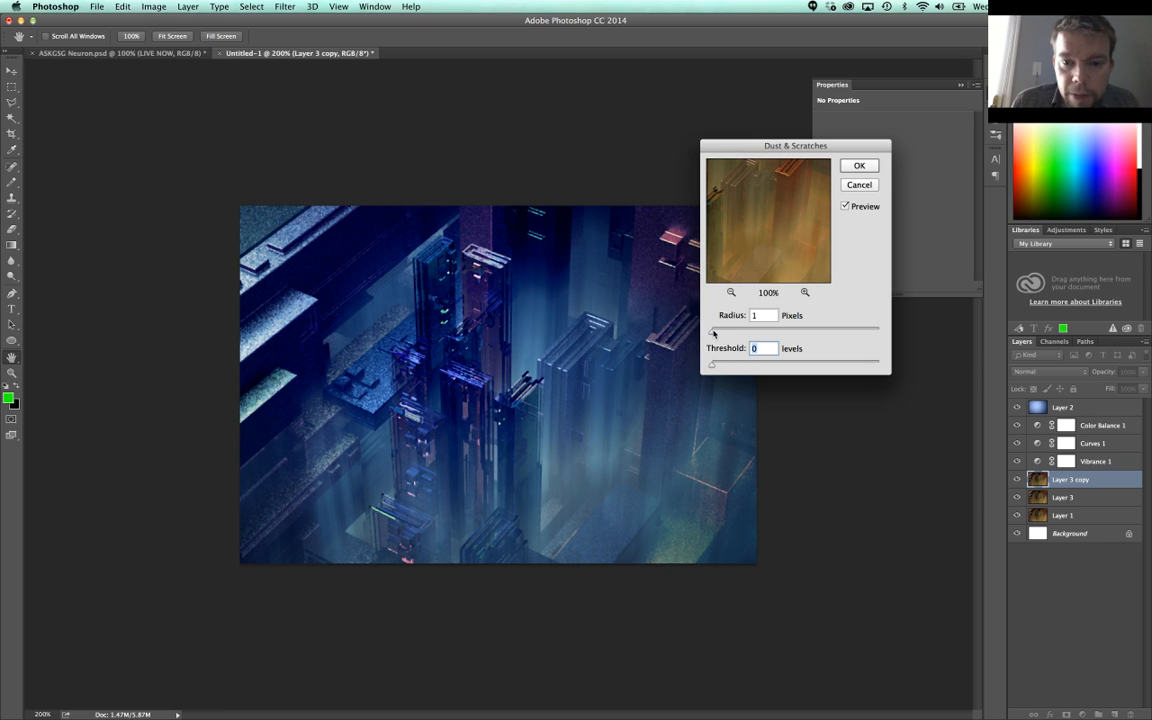
{"action": "left_click", "coordinate": [714, 333]}
{"action": "key", "text": "Down"}
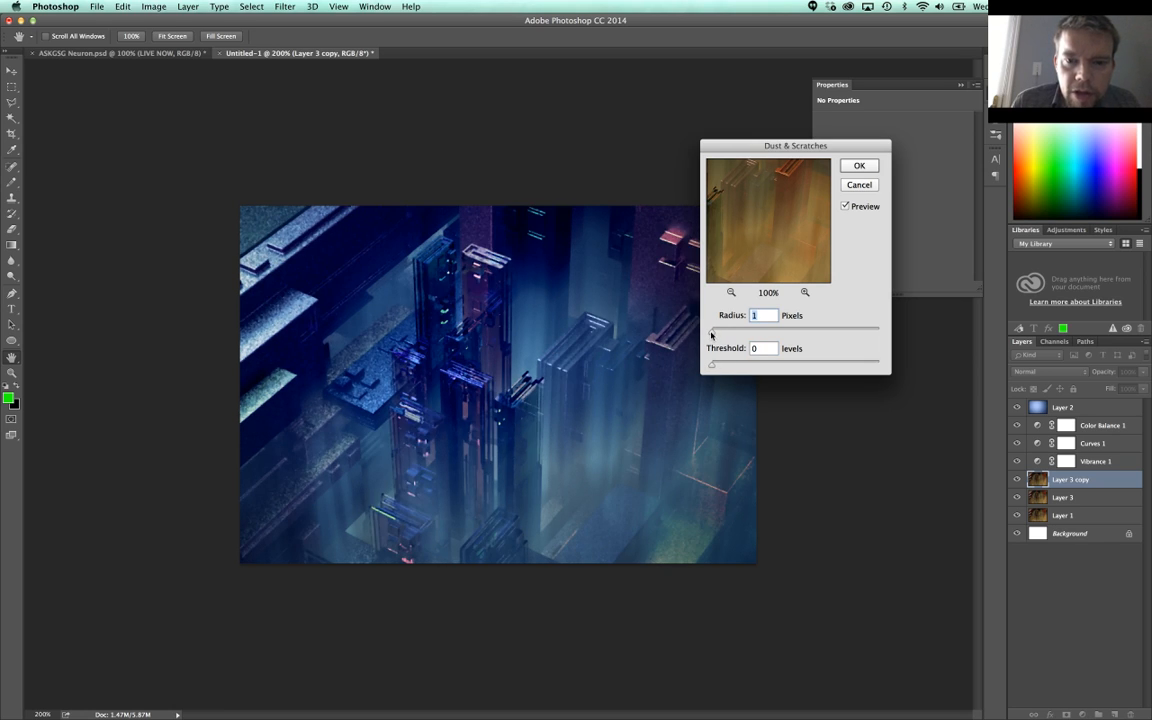
{"action": "left_click_drag", "start_coordinate": [712, 335], "coordinate": [714, 335]}
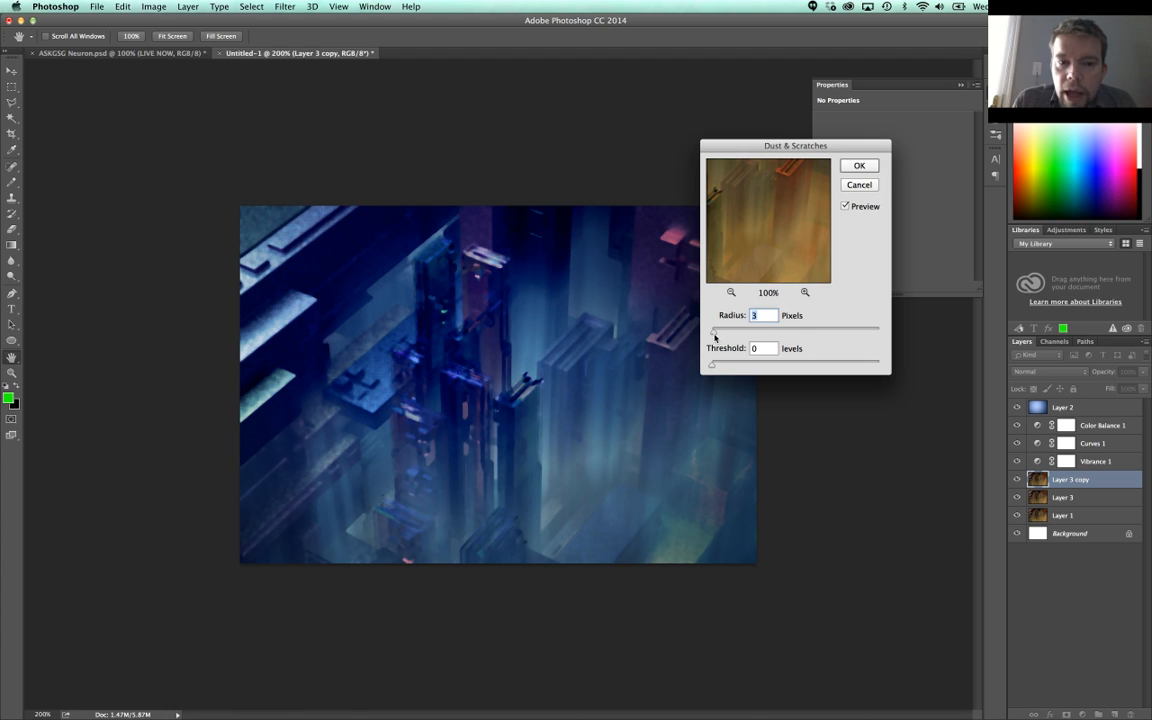
{"action": "left_click", "coordinate": [859, 166]}
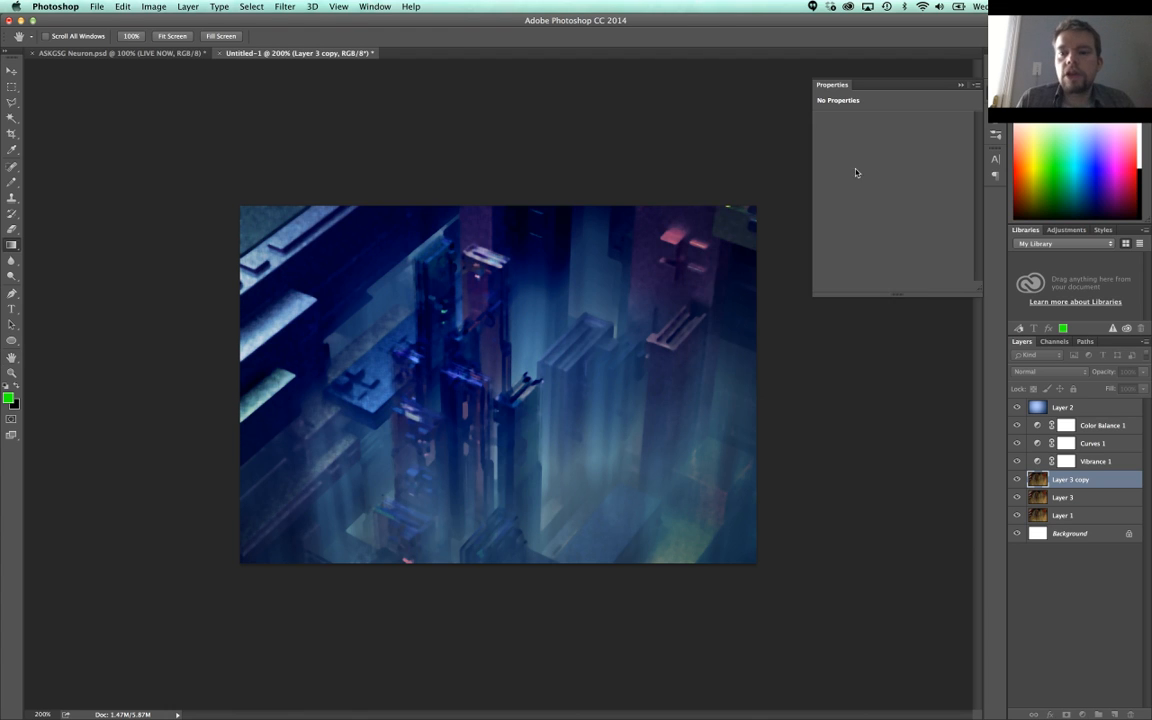
{"action": "key", "text": "g"}
Step: Set the filtered Layer 3 copy to Overlay blending, comparing the image with the layer hidden and shown
{"action": "left_click", "coordinate": [1017, 479]}
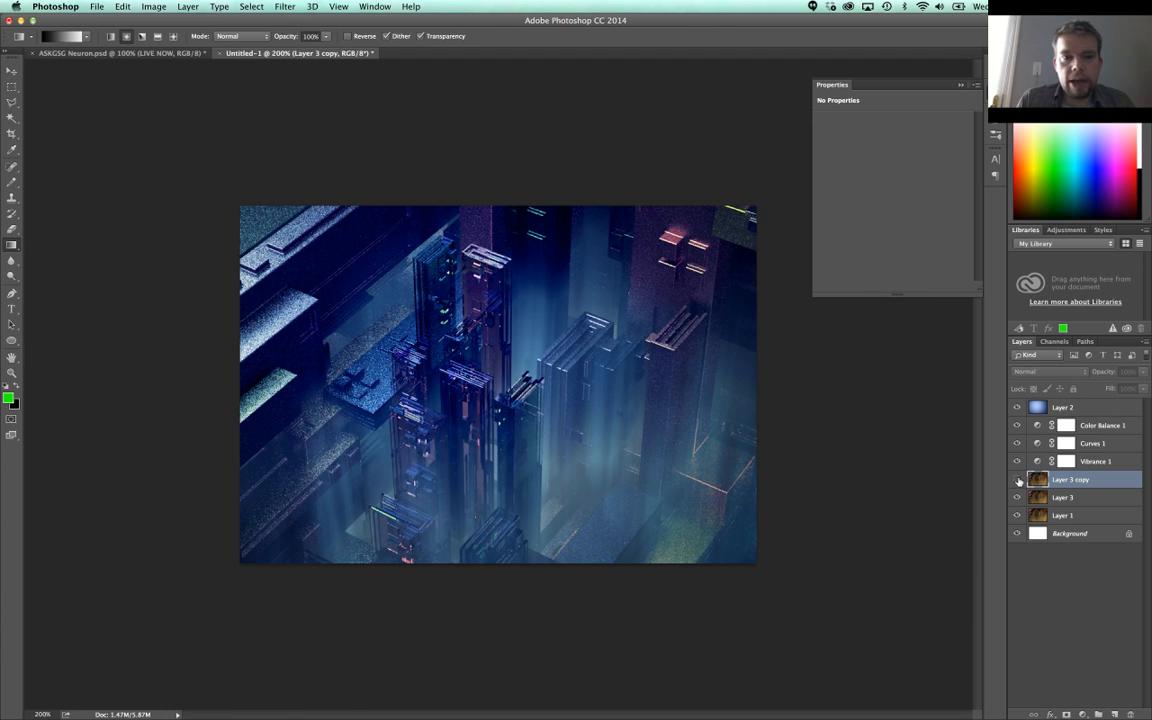
{"action": "left_click", "coordinate": [1017, 479]}
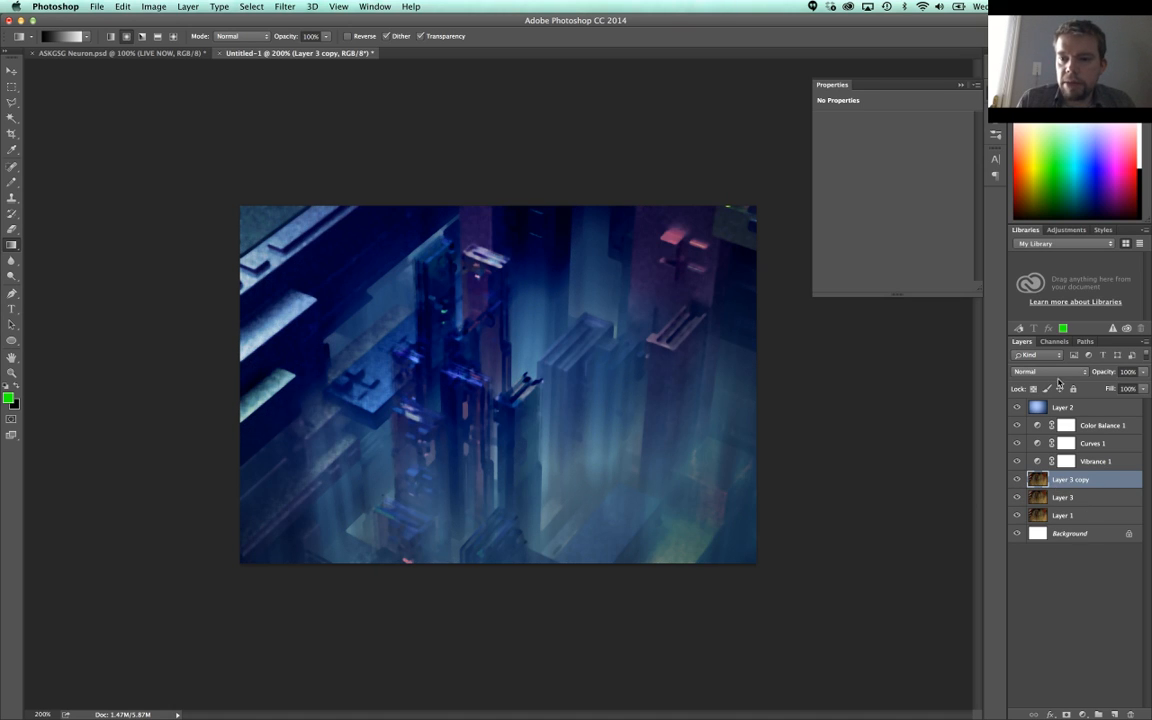
{"action": "left_click", "coordinate": [1055, 373]}
{"action": "left_click", "coordinate": [1050, 504]}
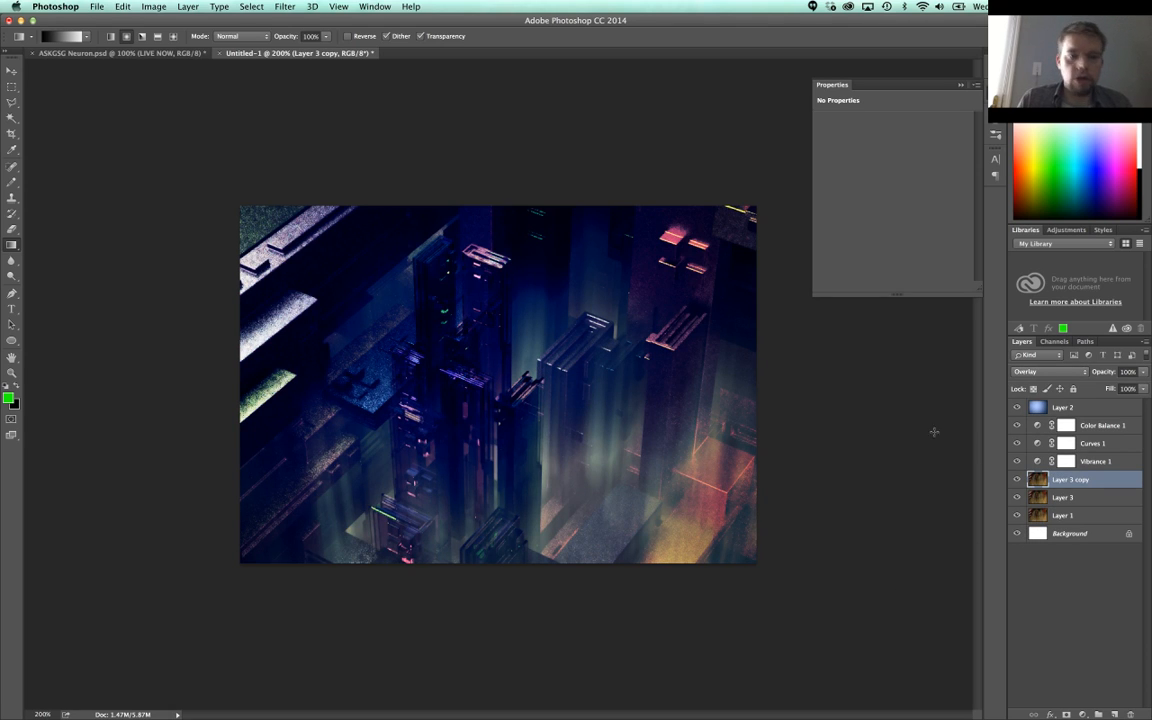
{"action": "left_click", "coordinate": [1017, 480]}
{"action": "left_click", "coordinate": [1017, 480]}
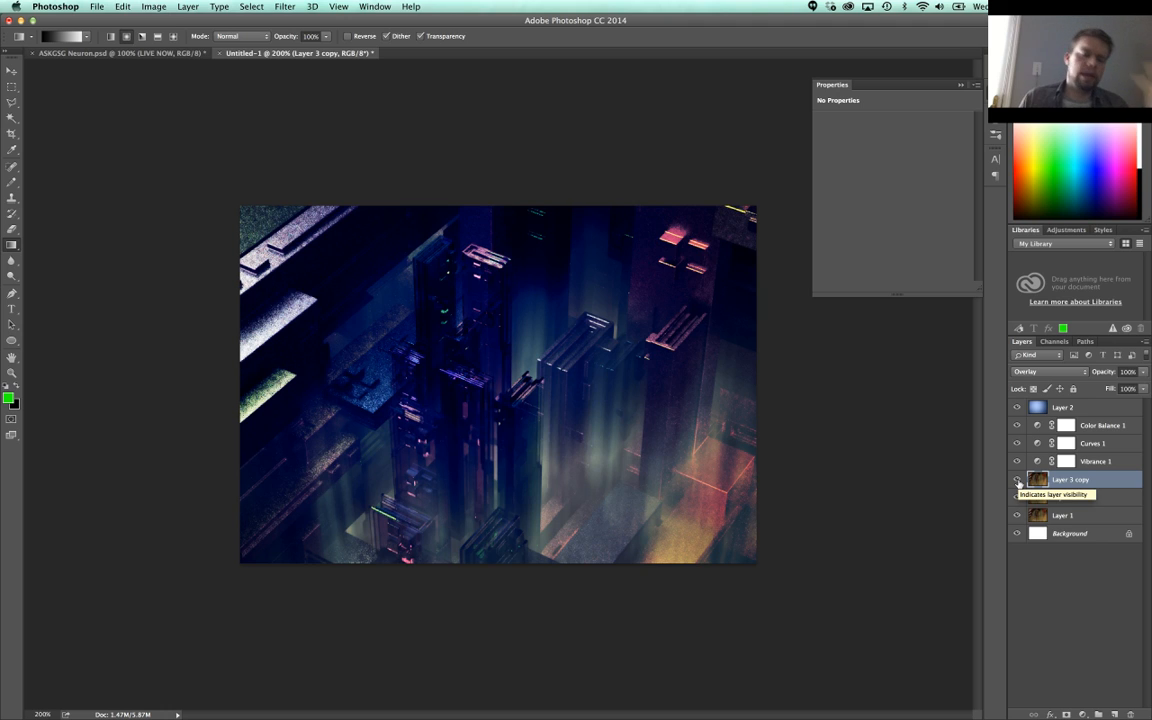
{"action": "left_click", "coordinate": [1017, 480]}
{"action": "left_click", "coordinate": [1017, 480]}
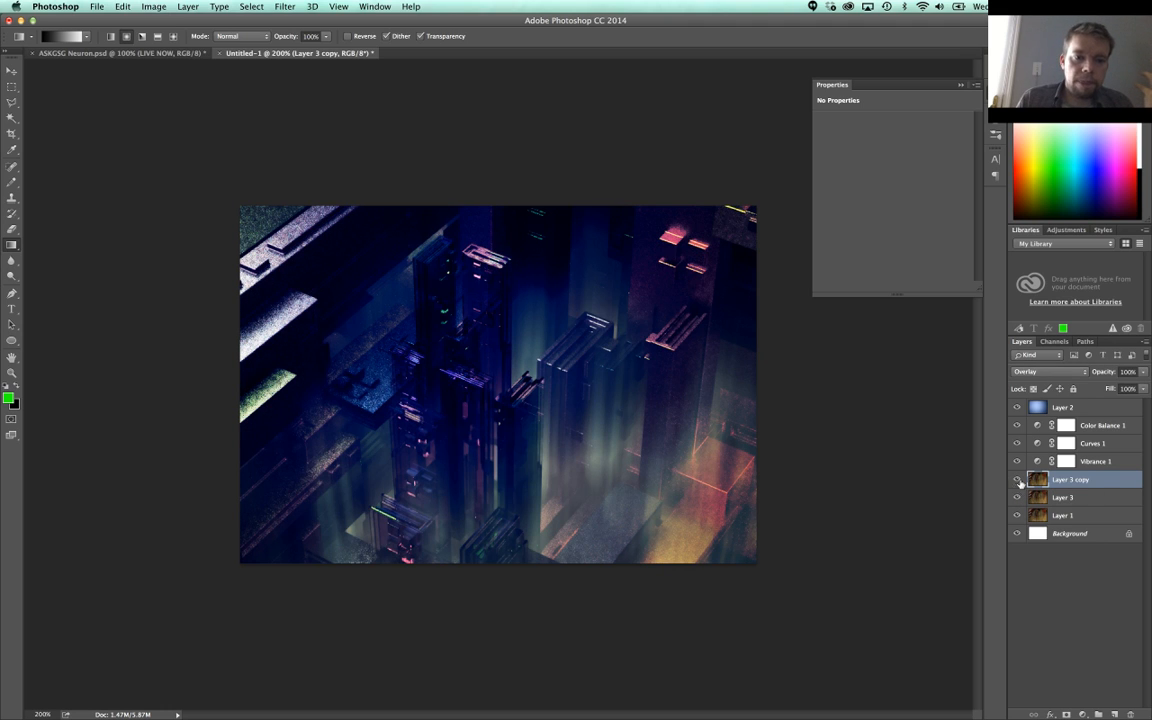
Step: Reduce the opacity of Layer 3 copy to 53% and compare the image with and without the layer
{"action": "mouse_move", "coordinate": [1101, 376]}
{"action": "left_mouse_down"}
{"action": "mouse_move", "coordinate": [1074, 377]}
{"action": "mouse_move", "coordinate": [1112, 378]}
{"action": "mouse_move", "coordinate": [1080, 381]}
{"action": "mouse_move", "coordinate": [1089, 383]}
{"action": "left_mouse_up"}
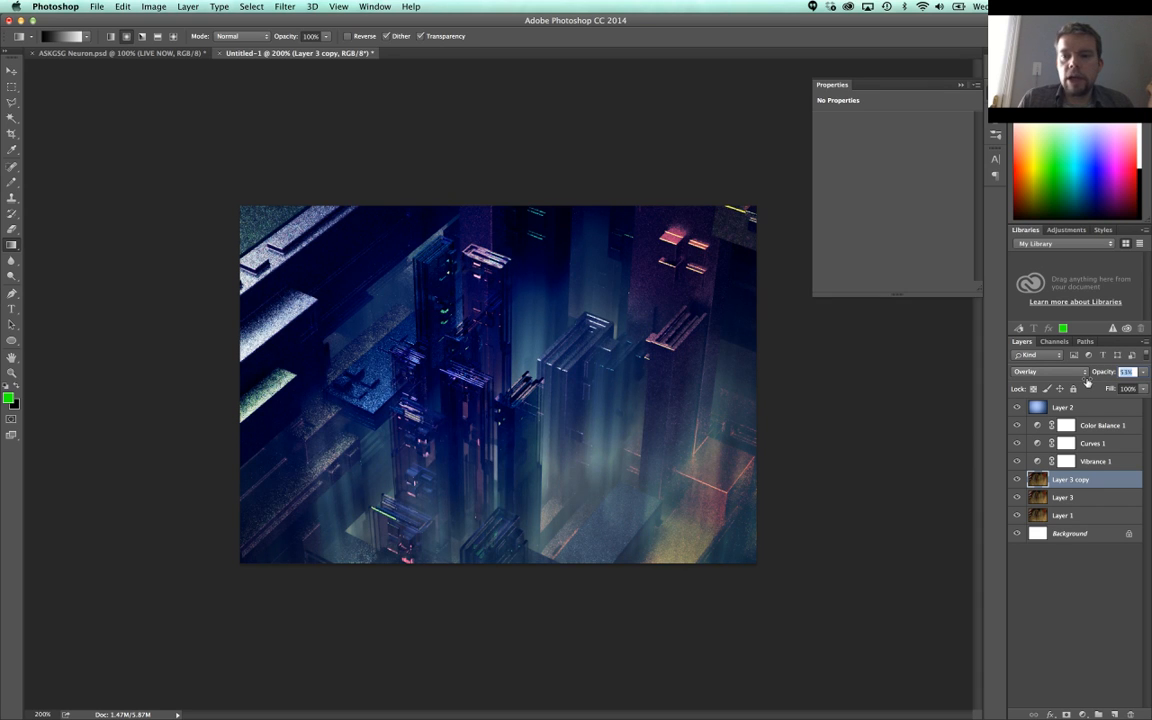
{"action": "left_click", "coordinate": [1017, 480]}
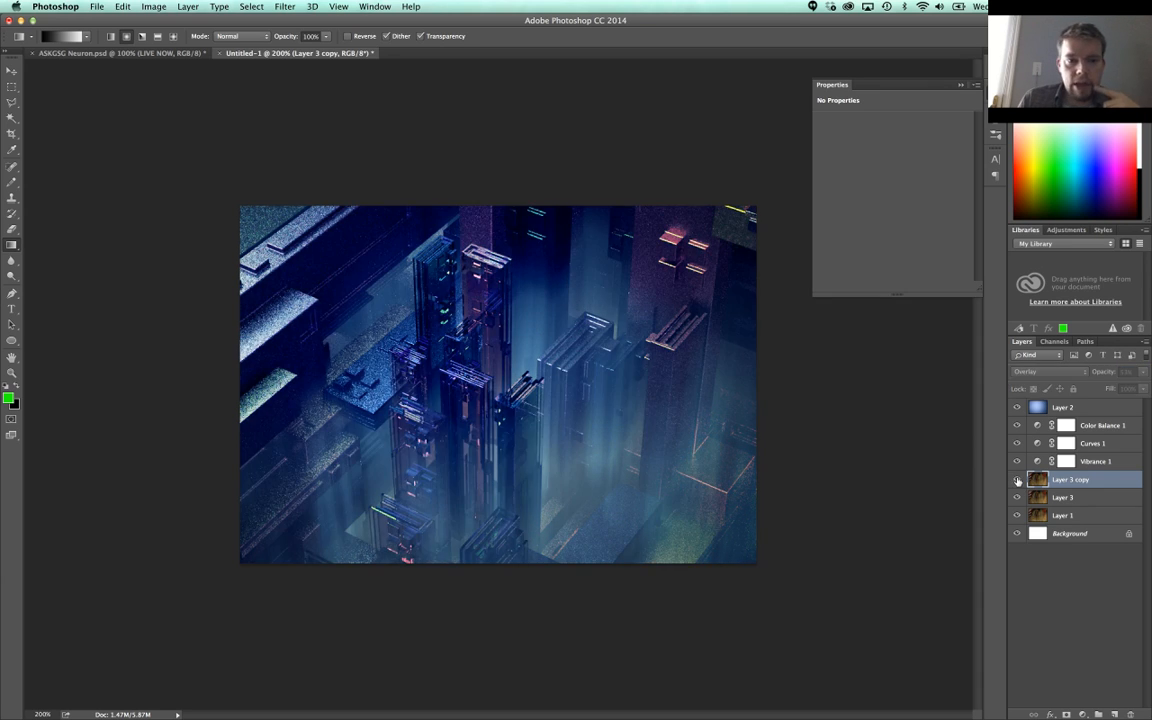
{"action": "left_click", "coordinate": [1017, 480]}
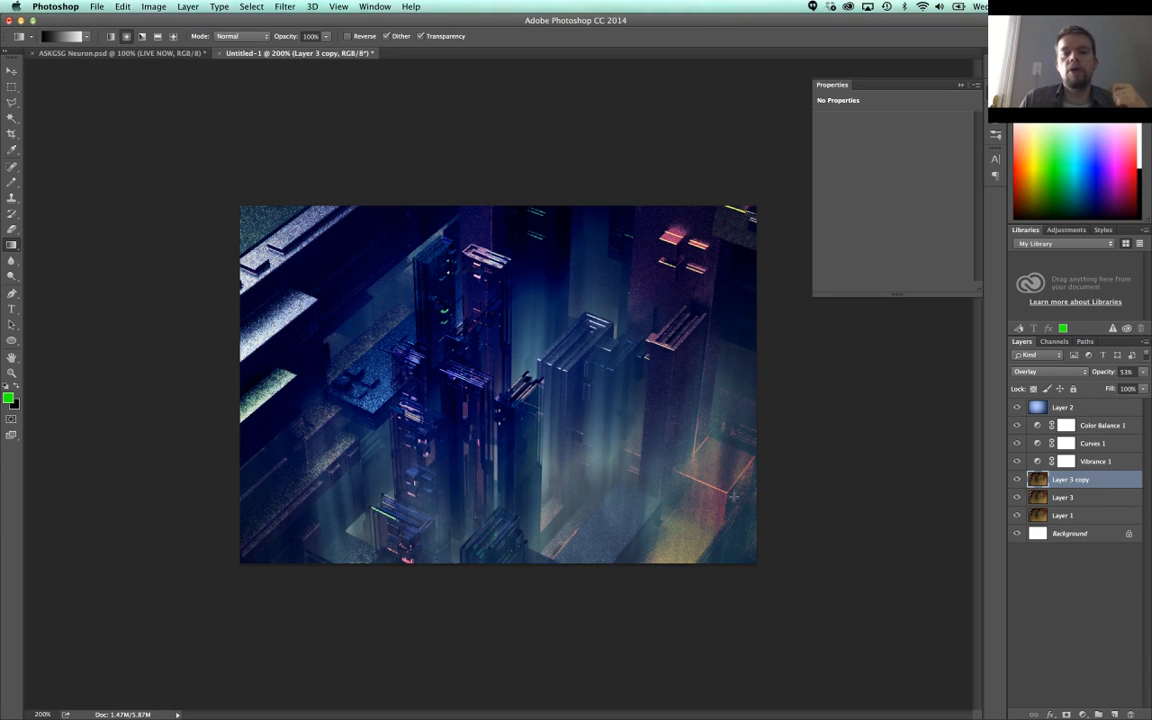
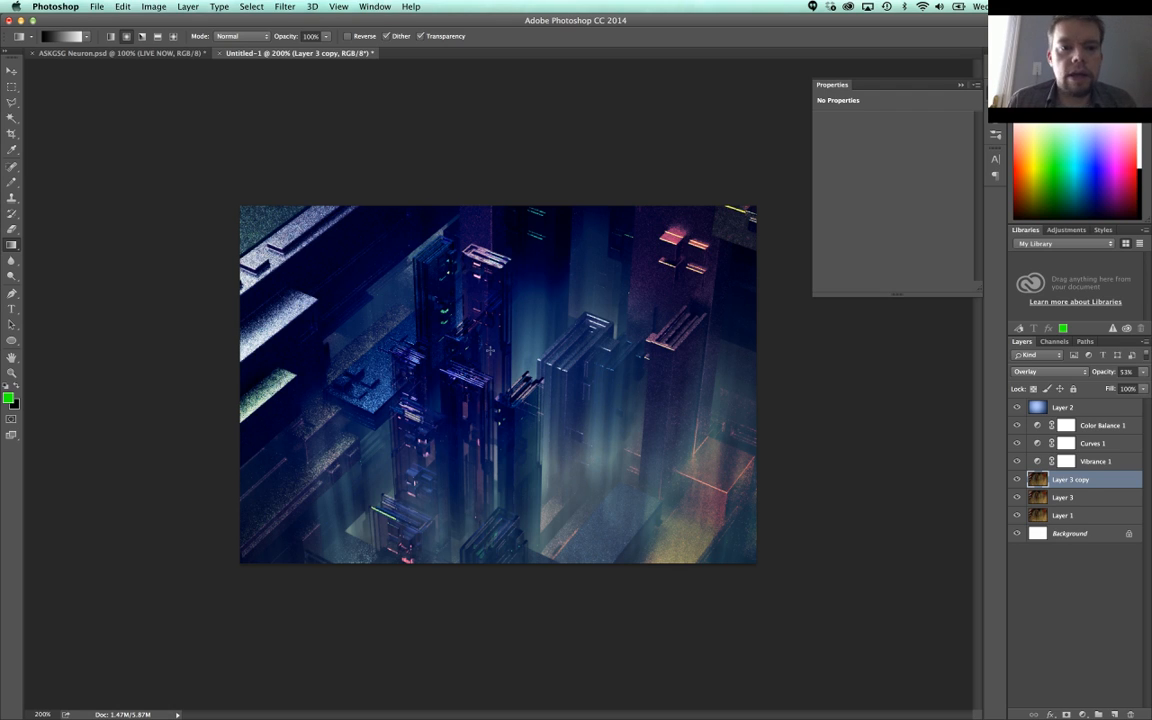
Step: Switch to Finder, try searching All My Files for "texture" in a new window, and close that window
{"action": "key", "text": "super+Tab"}
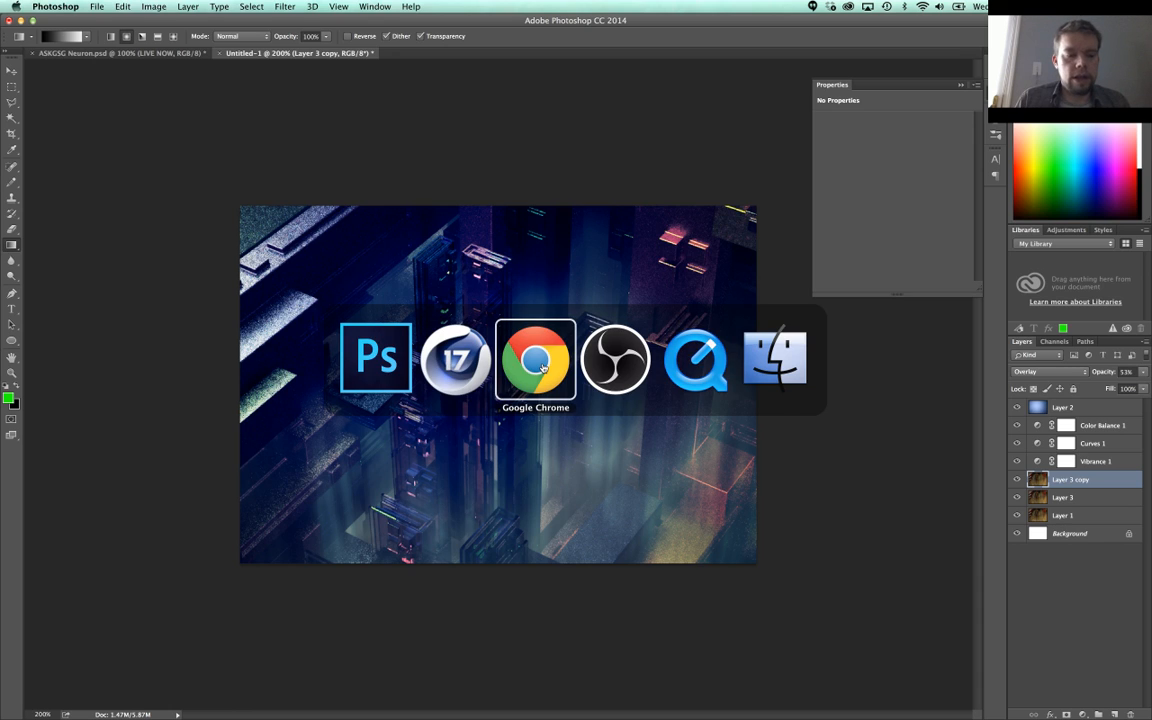
{"action": "left_click", "coordinate": [768, 355]}
{"action": "key", "text": "super+n"}
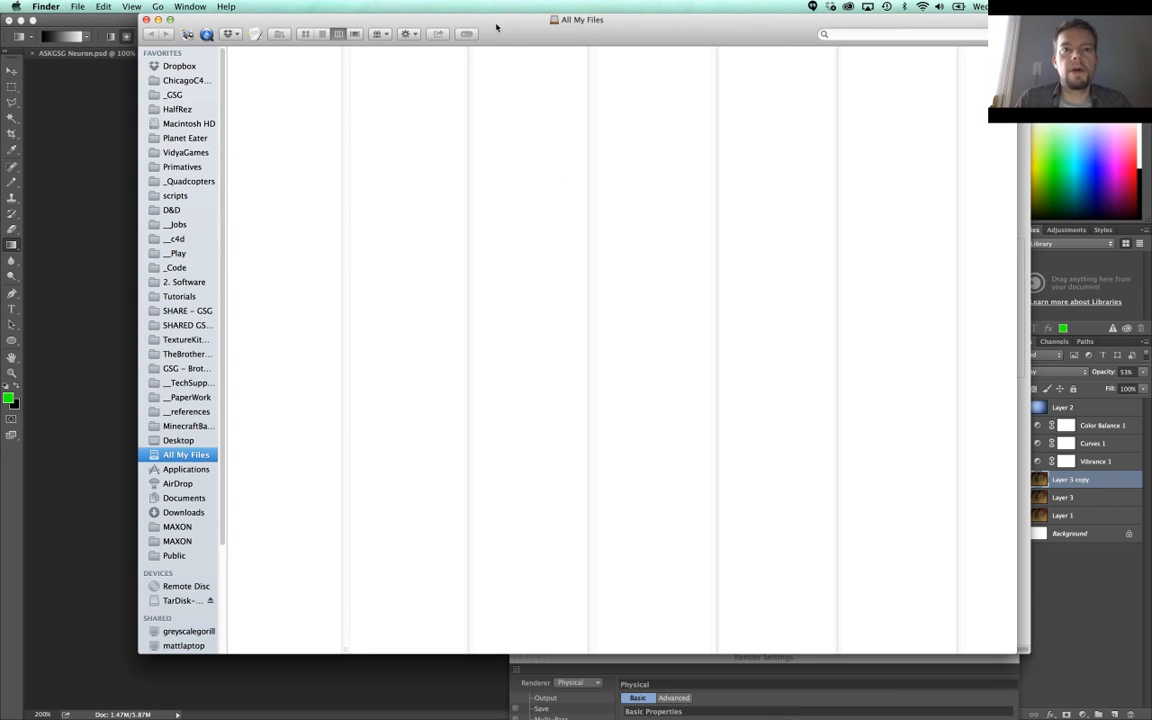
{"action": "left_click", "coordinate": [860, 33]}
{"action": "type", "text": "t"}
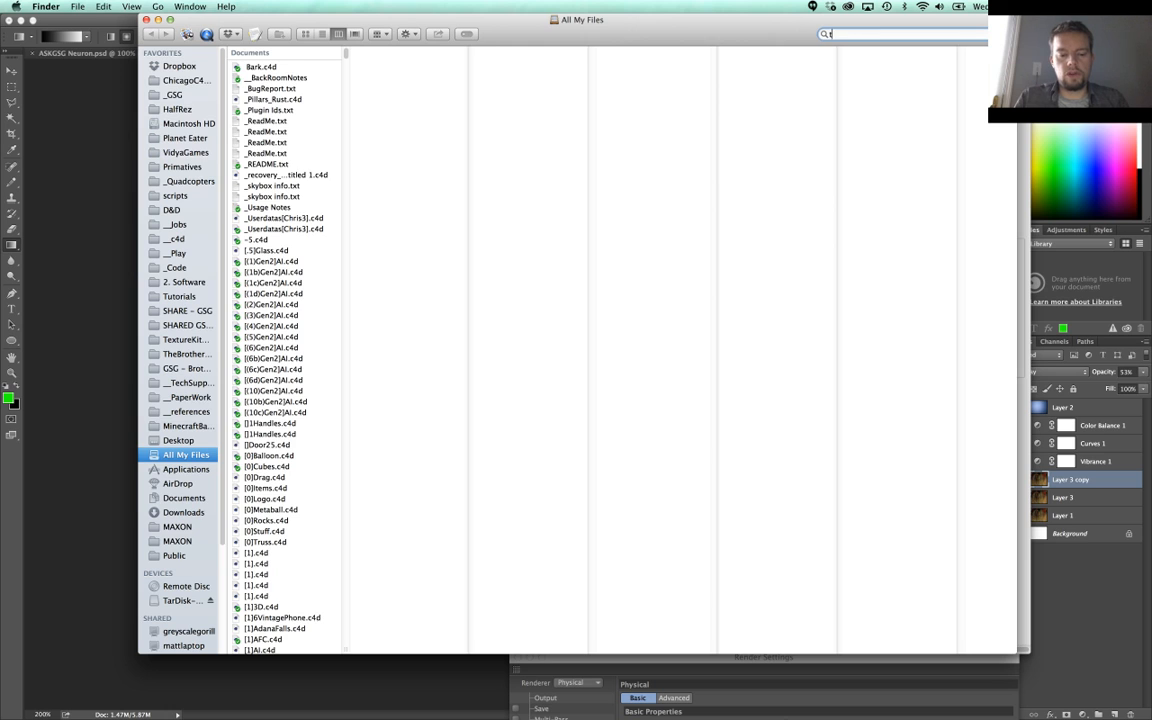
{"action": "type", "text": "exture"}
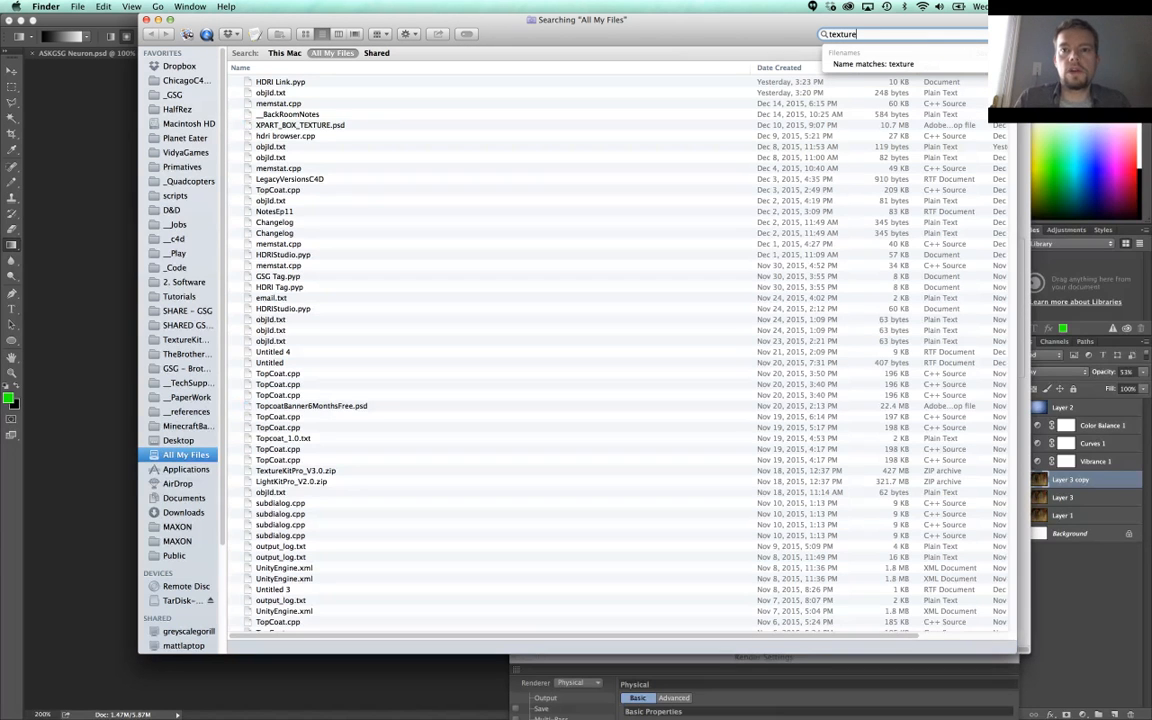
{"action": "key", "text": "Return"}
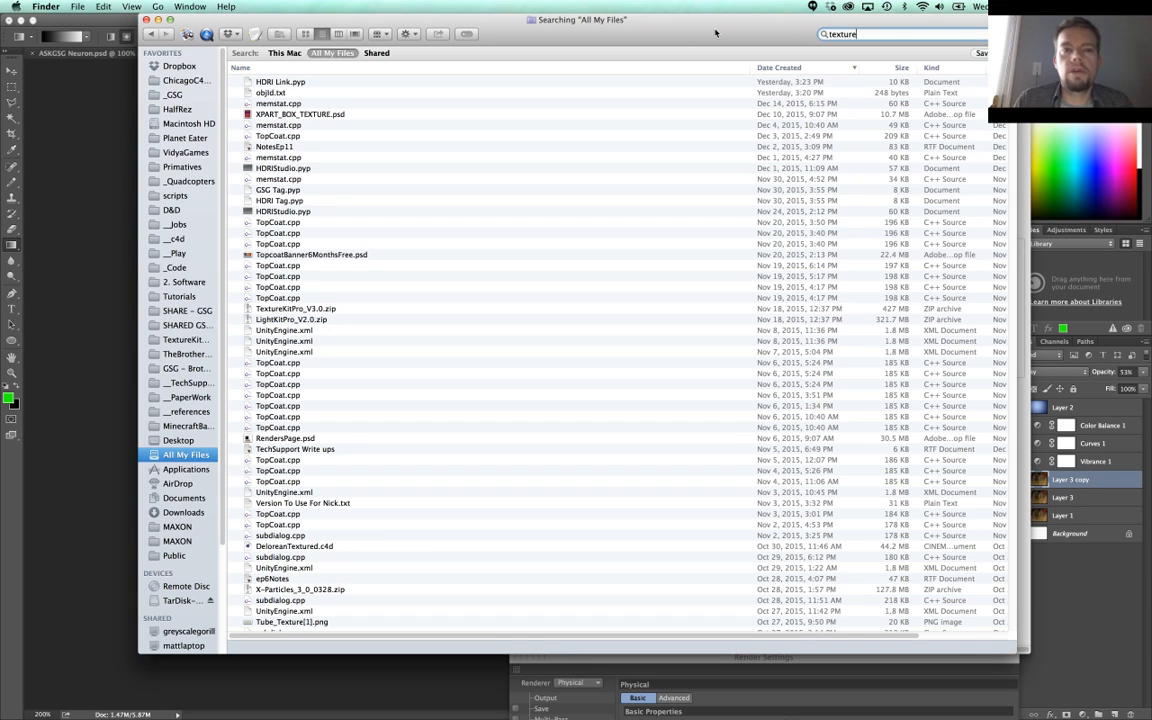
{"action": "key", "text": "super+w"}
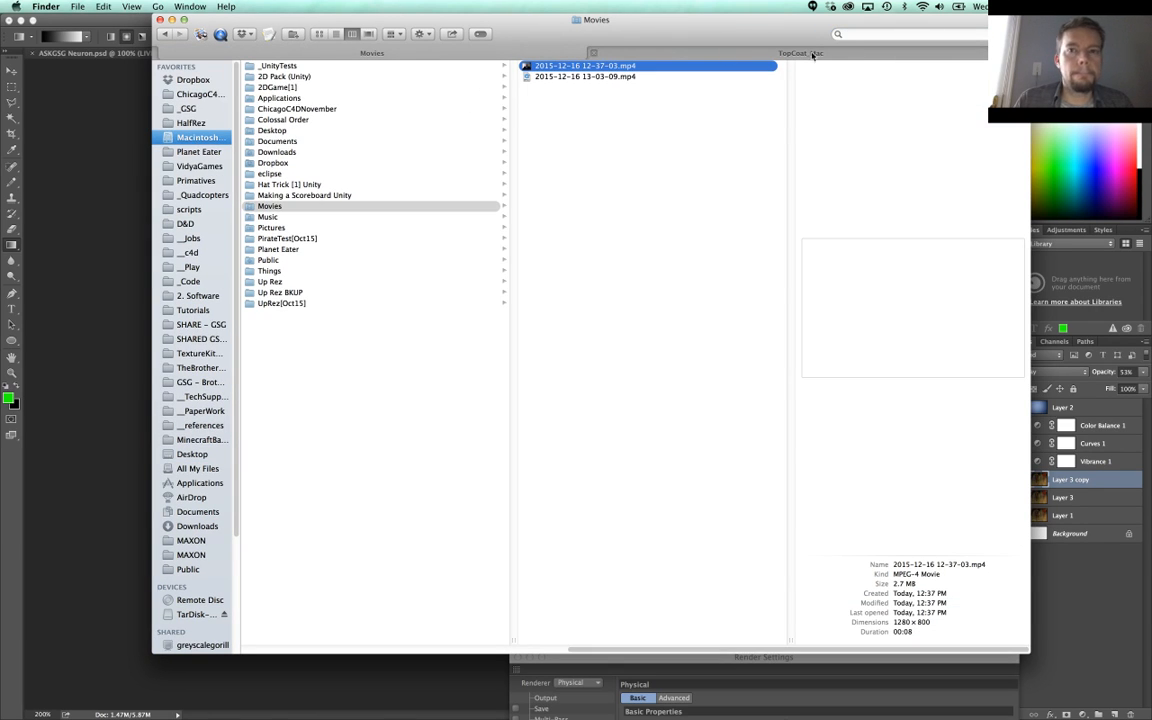
Step: Search This Mac for folders matching "texture" and open the TextureKitProTextures folder created Nov 18, 2015, 12:40 PM
{"action": "key", "text": "super+f"}
{"action": "type", "text": "texture"}
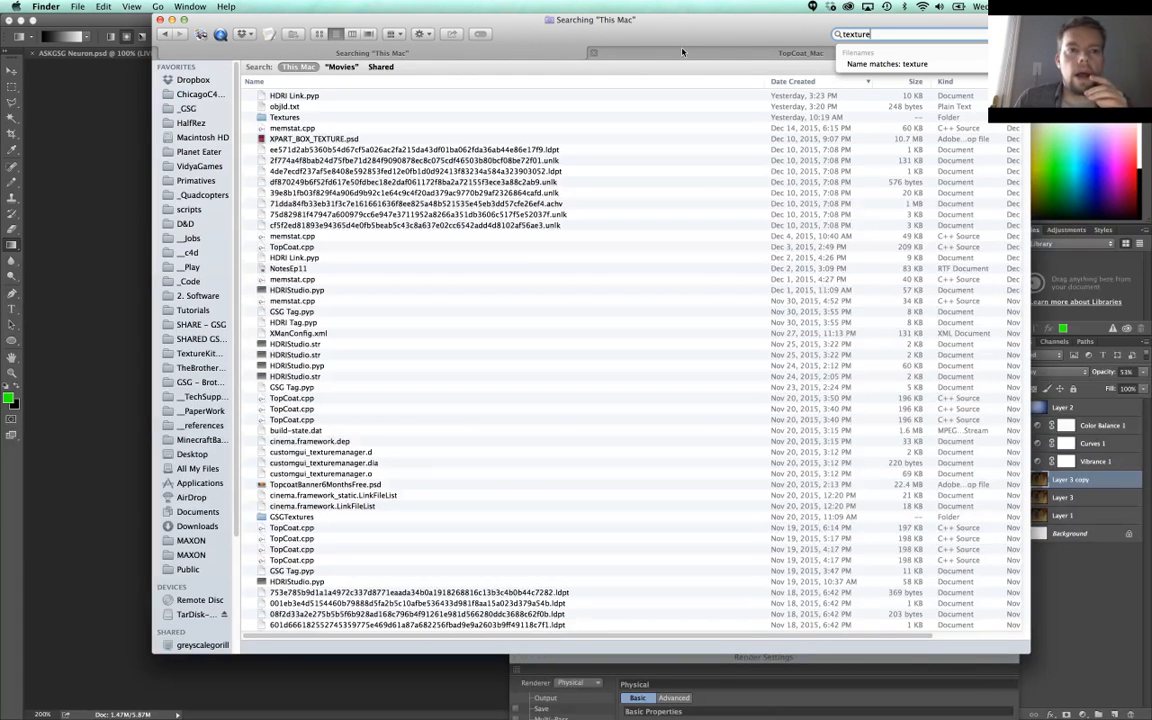
{"action": "left_click_drag", "start_coordinate": [683, 51], "coordinate": [695, 53]}
{"action": "left_click", "coordinate": [1027, 69]}
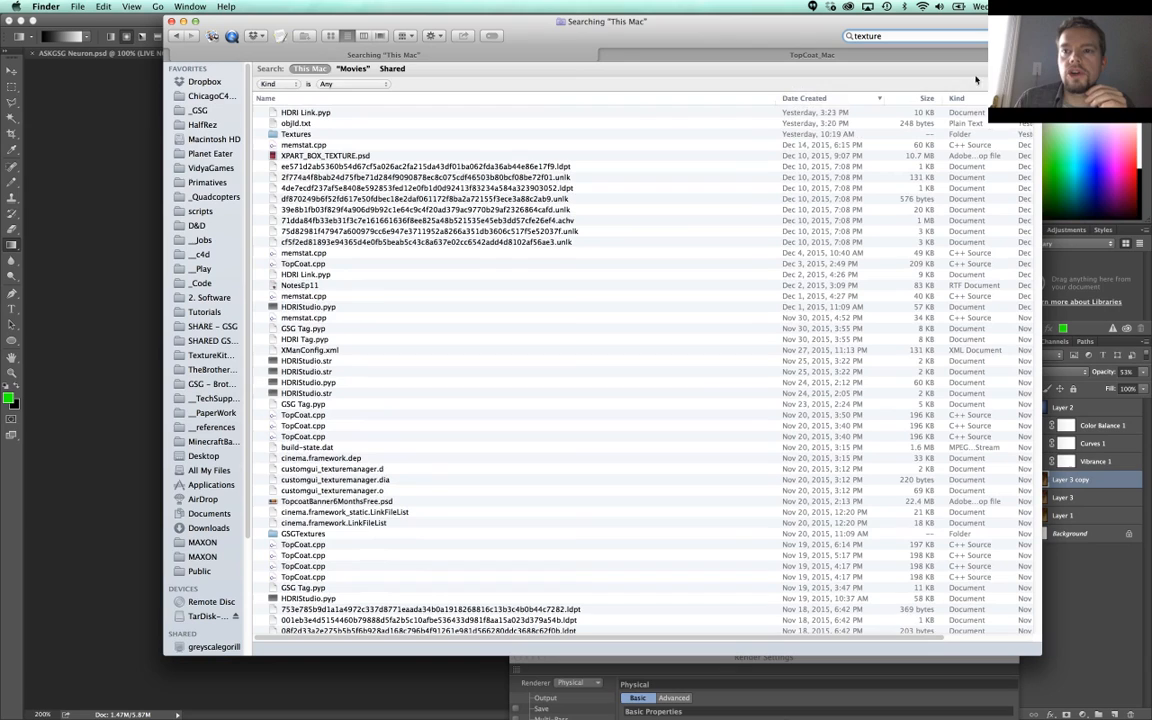
{"action": "left_click", "coordinate": [322, 84]}
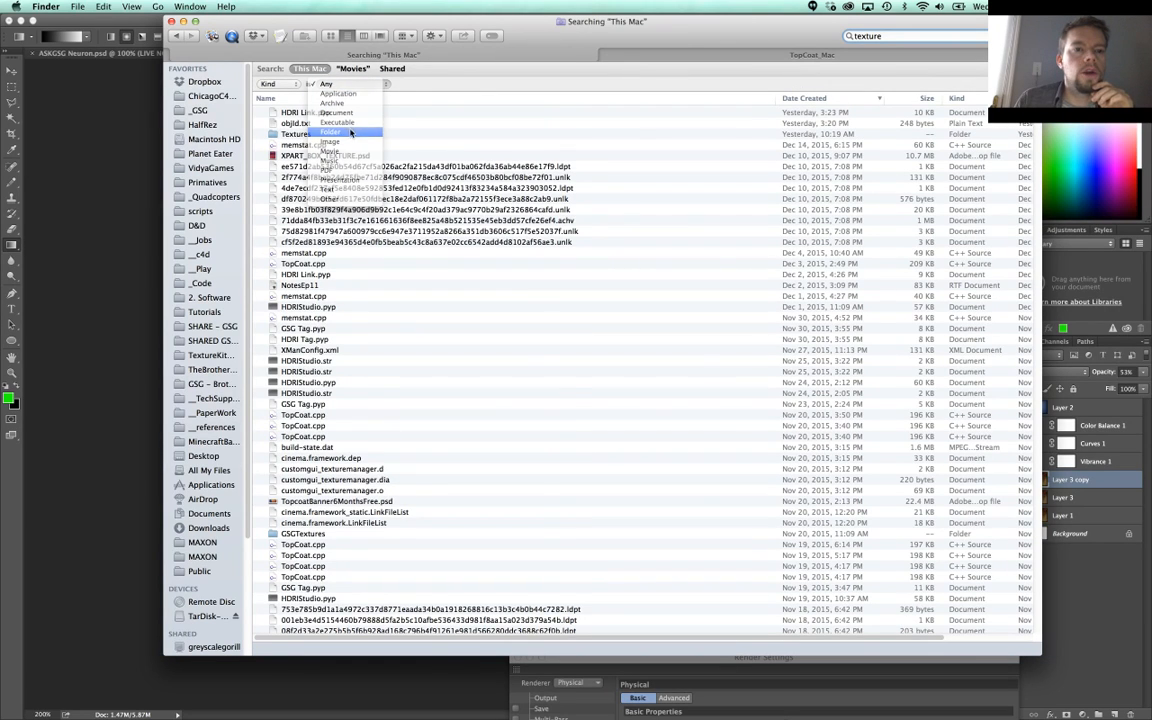
{"action": "left_click", "coordinate": [351, 133]}
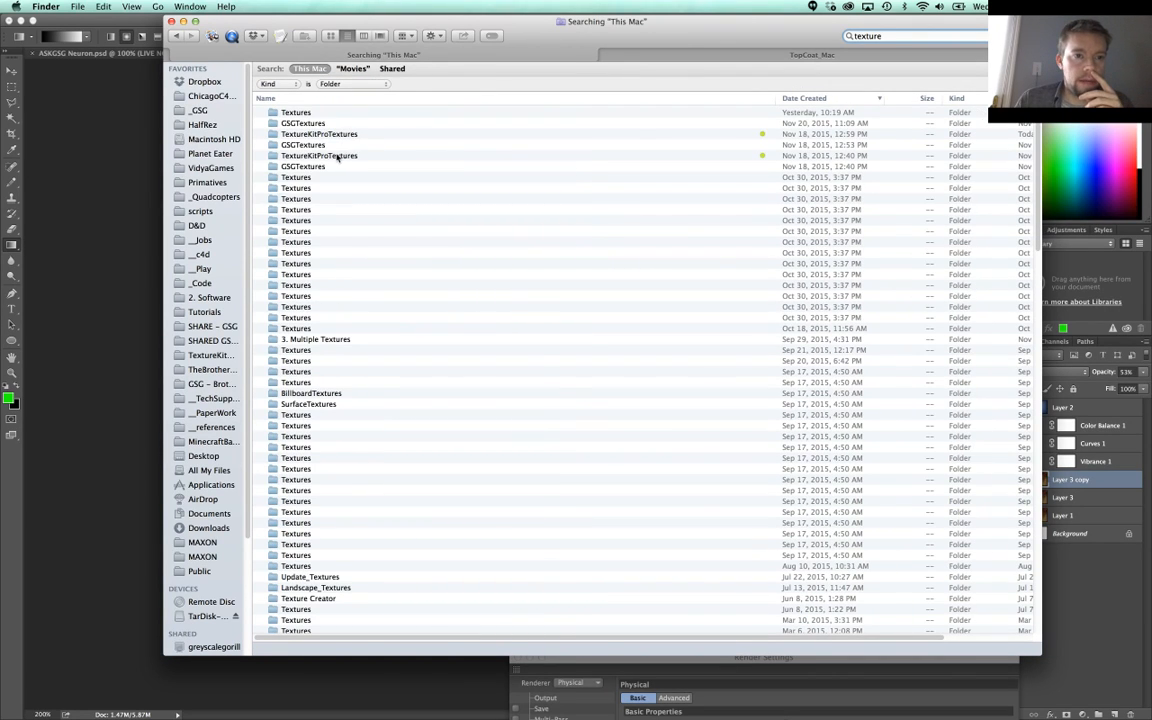
{"action": "left_click", "coordinate": [338, 156]}
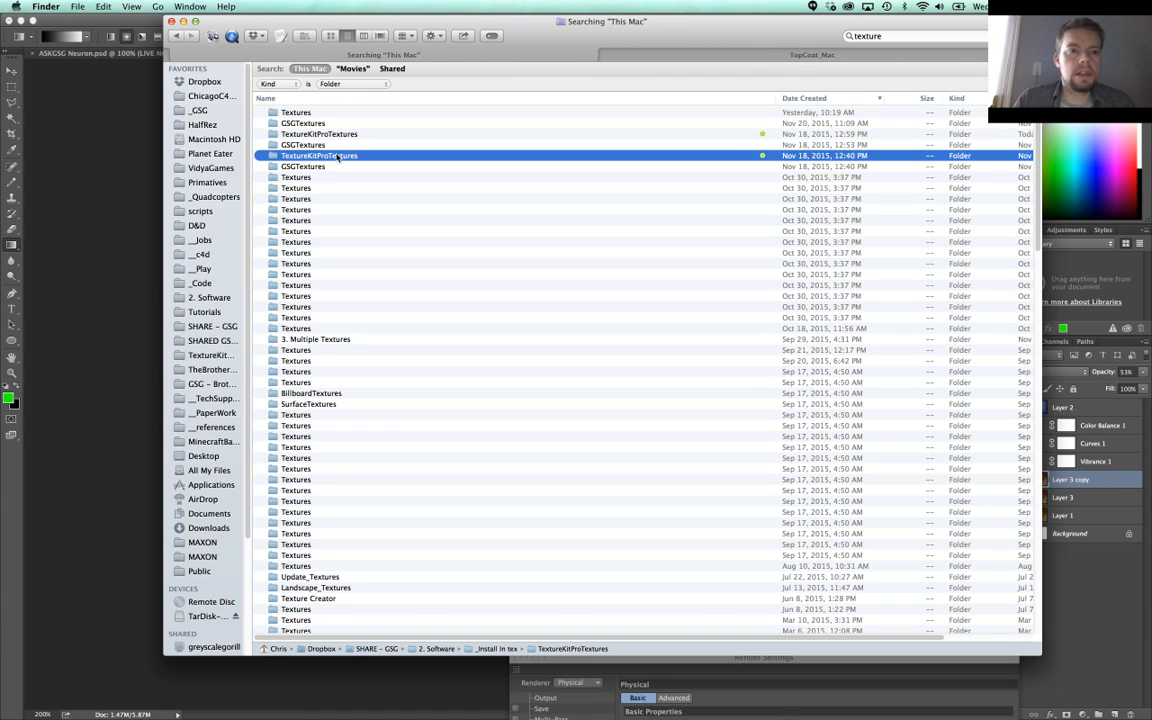
{"action": "double_click", "coordinate": [338, 156]}
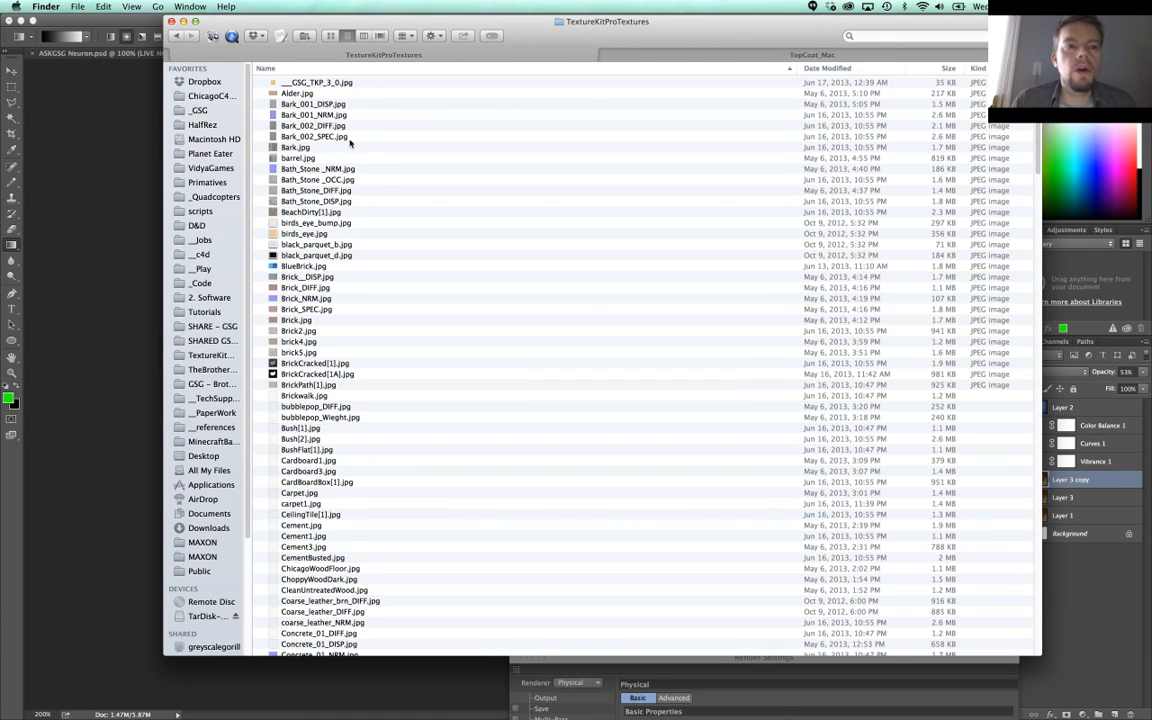
Step: Preview the TextureKitProTextures images one after another, from CleanUntreatedWood.jpg through the concrete, wood and marble textures to DSC_4473.jpg
{"action": "scroll", "coordinate": [326, 400], "scroll_direction": "down", "scroll_amount": 5}
{"action": "left_click", "coordinate": [326, 402]}
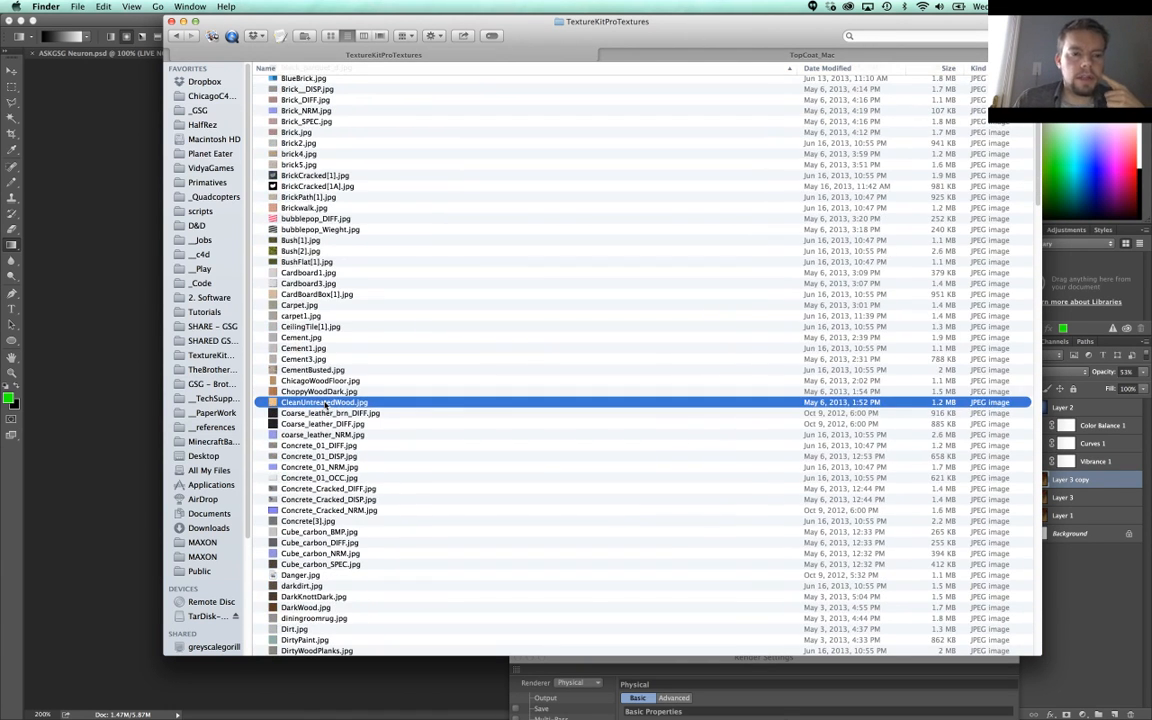
{"action": "key", "text": "space"}
{"action": "key", "text": "Down"}
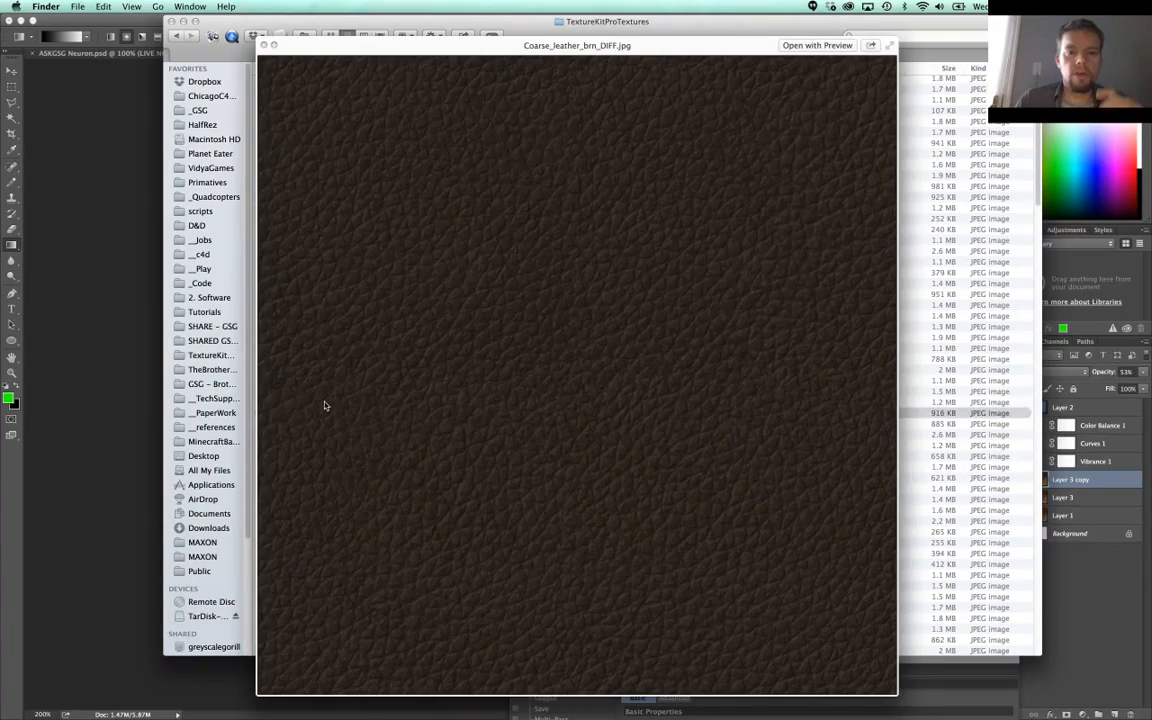
{"action": "key", "text": "Down"}
{"action": "key", "text": "Down"}
{"action": "key", "text": "Down"}
{"action": "key", "text": "Down"}
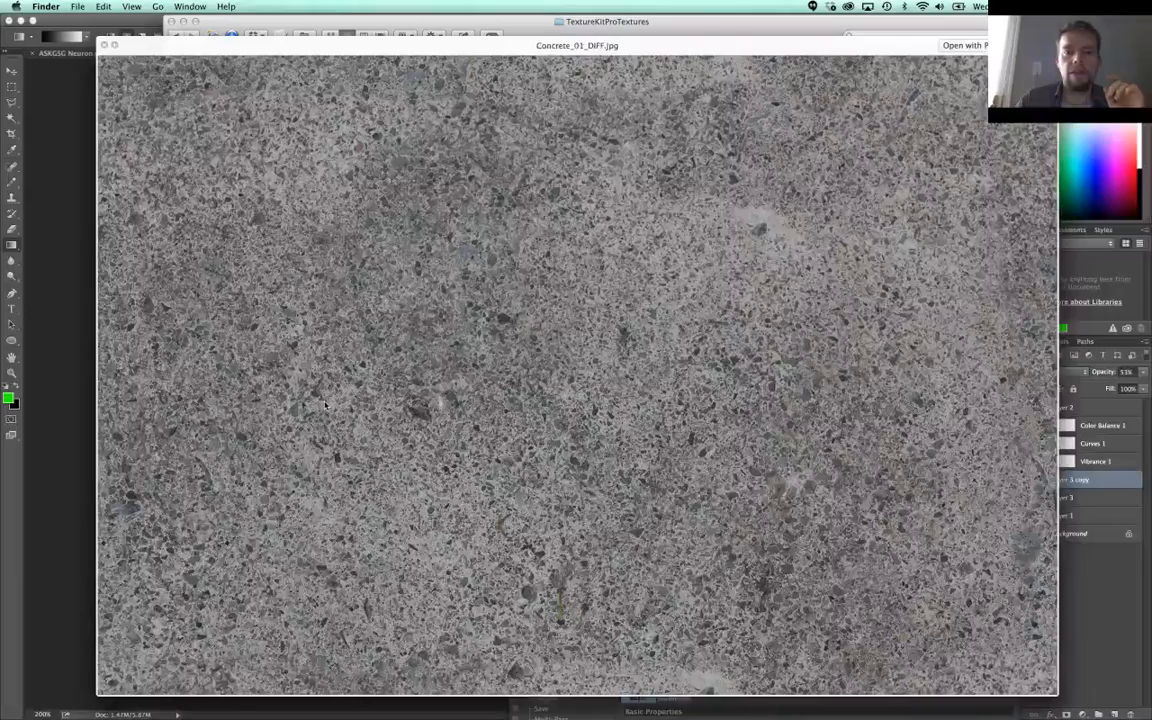
{"action": "key", "text": "Down"}
{"action": "key", "text": "Down"}
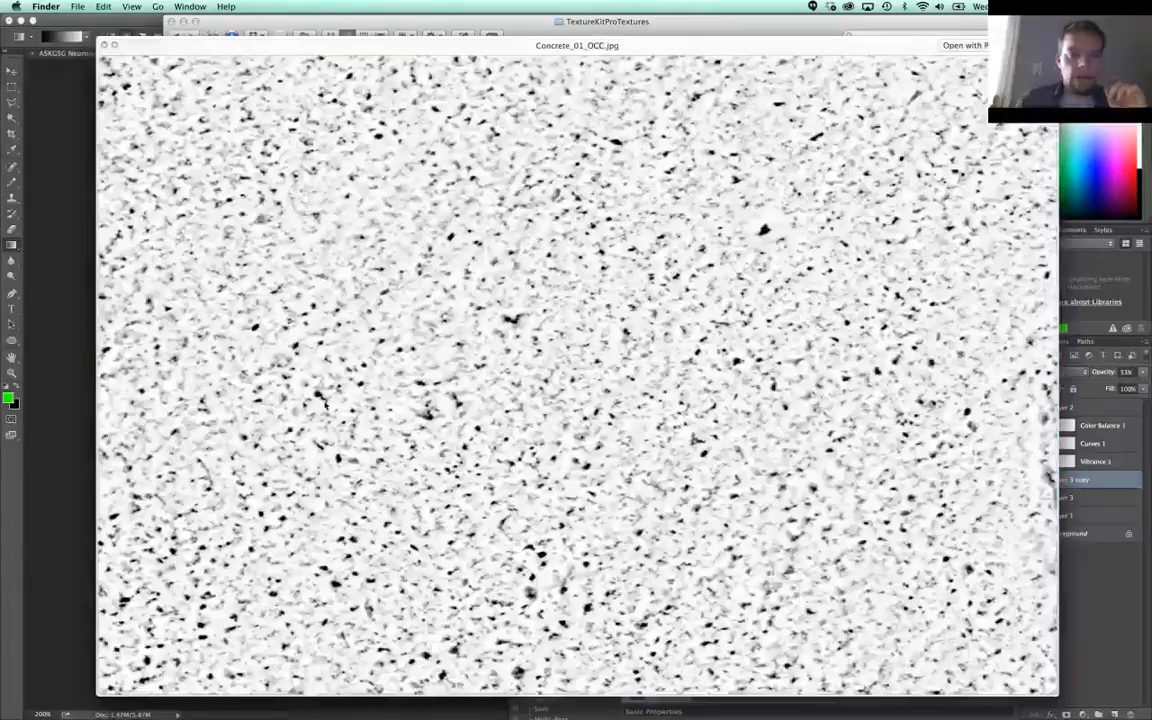
{"action": "key", "text": "Down"}
{"action": "key", "text": "Down"}
{"action": "key", "text": "Down"}
{"action": "key", "text": "Down"}
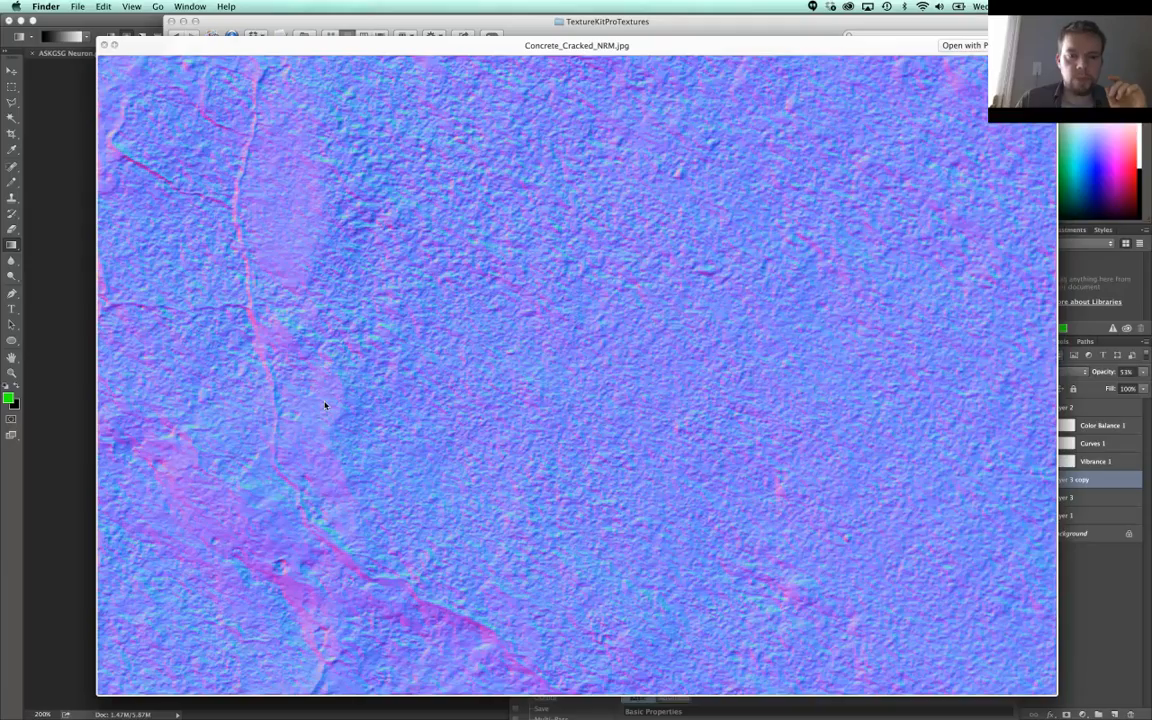
{"action": "key", "text": "Up"}
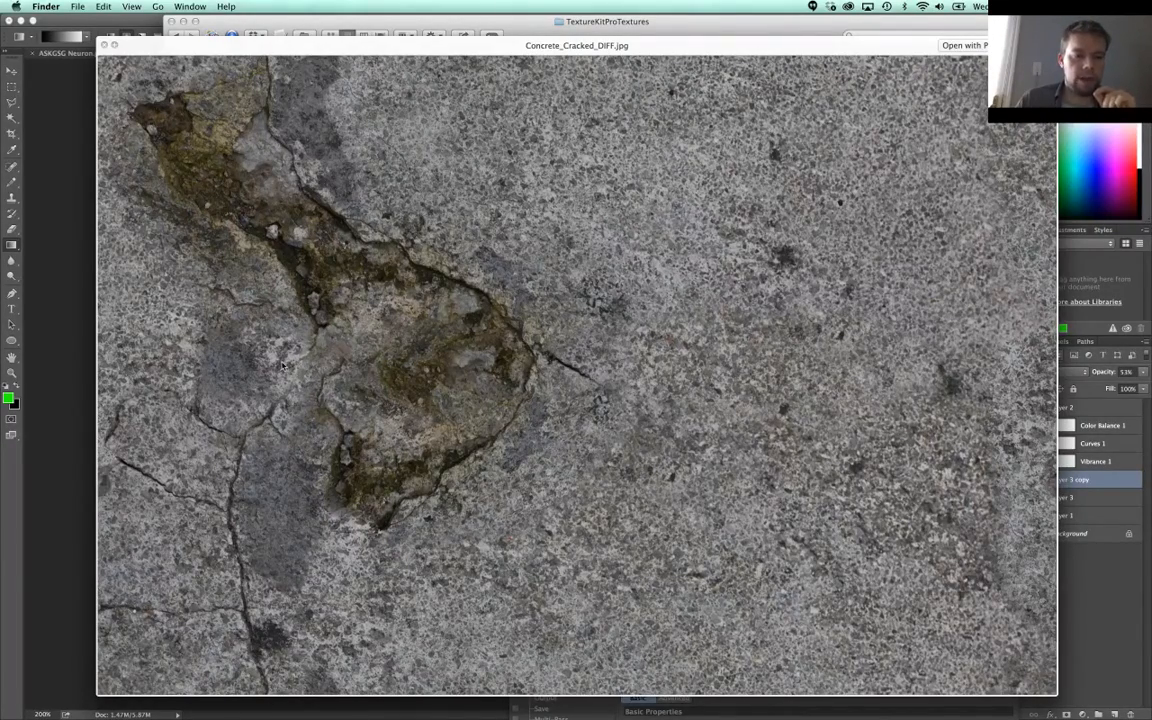
{"action": "key", "text": "Down"}
{"action": "key", "text": "Down"}
{"action": "key", "text": "Down"}
{"action": "key", "text": "Down"}
{"action": "key", "text": "Down"}
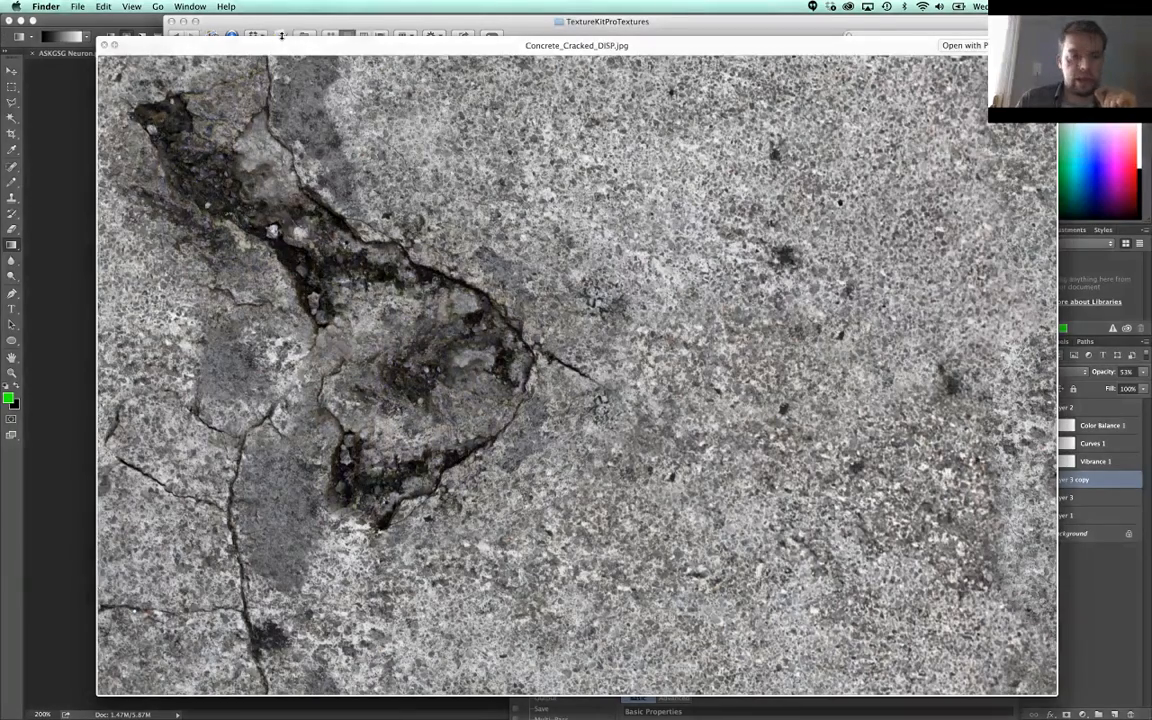
{"action": "key", "text": "Down"}
{"action": "key", "text": "Down"}
{"action": "key", "text": "Down"}
{"action": "key", "text": "Down"}
{"action": "key", "text": "Down"}
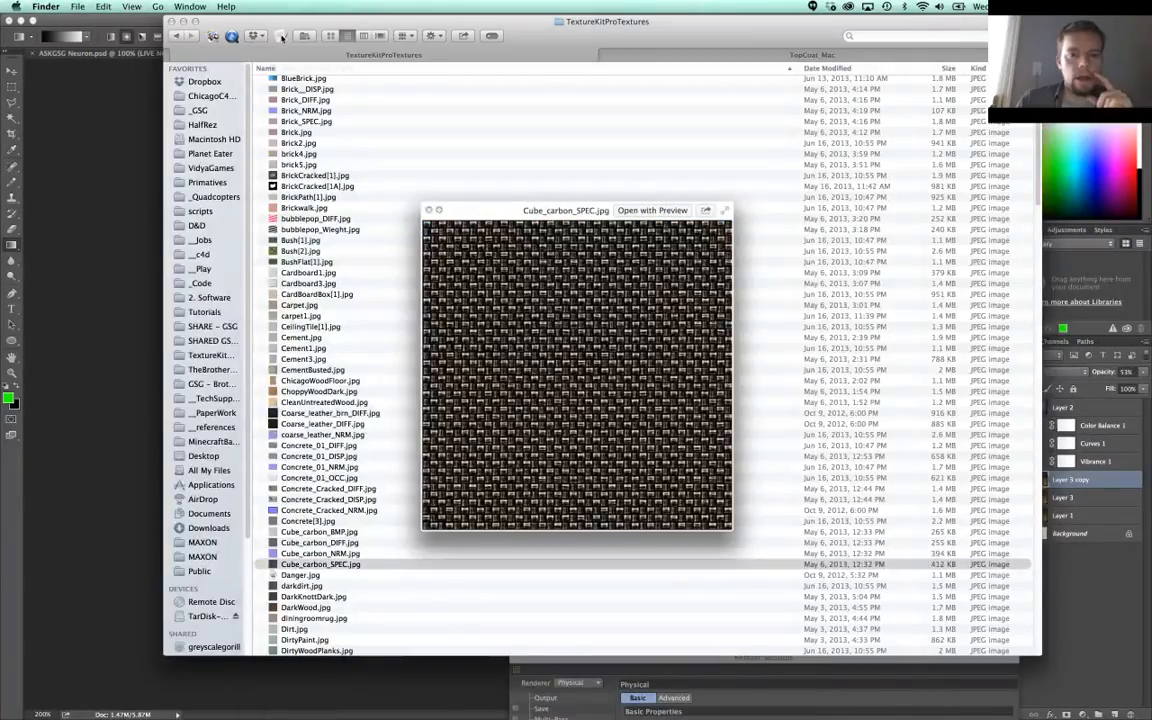
{"action": "key", "text": "Down"}
{"action": "key", "text": "Down"}
{"action": "key", "text": "Down"}
{"action": "key", "text": "Down"}
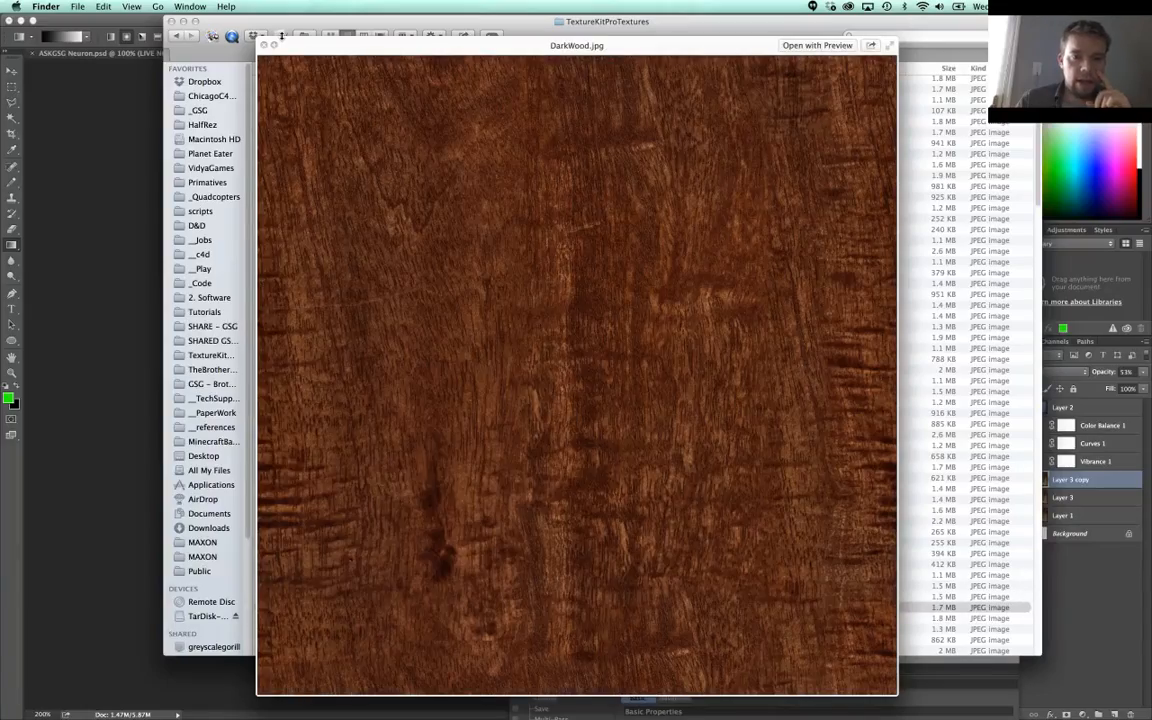
{"action": "key", "text": "Down"}
{"action": "key", "text": "Down"}
{"action": "key", "text": "Down"}
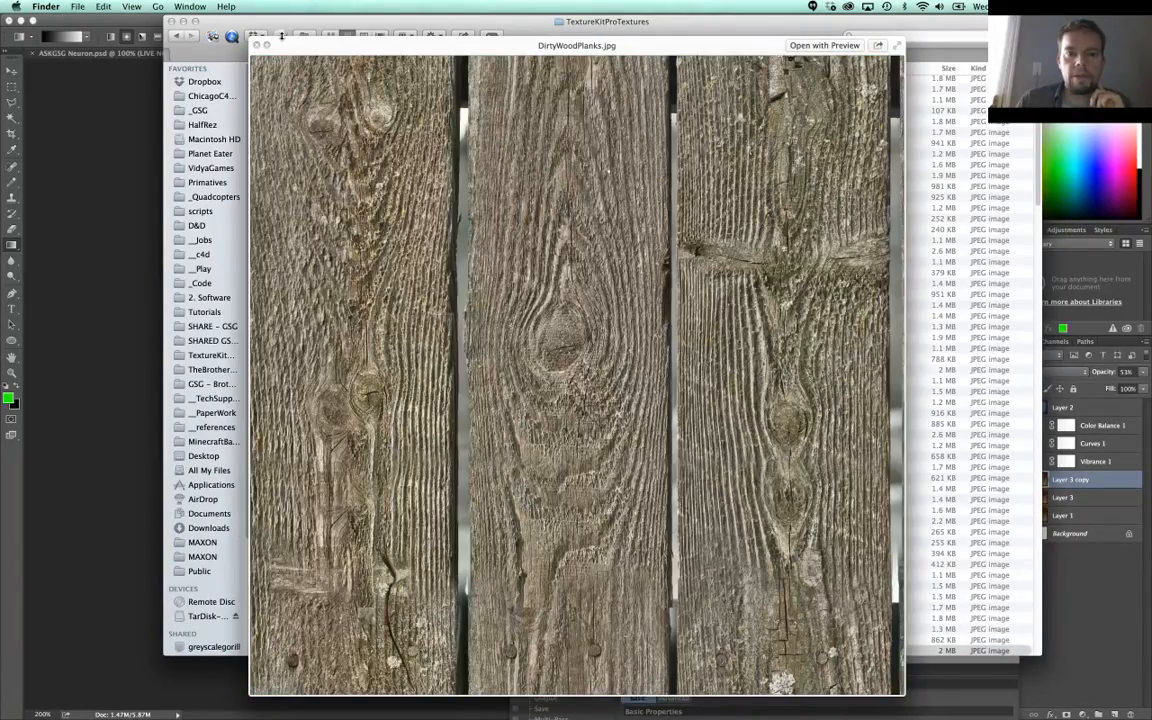
{"action": "key", "text": "Down"}
{"action": "key", "text": "Down"}
{"action": "key", "text": "Down"}
{"action": "key", "text": "Down"}
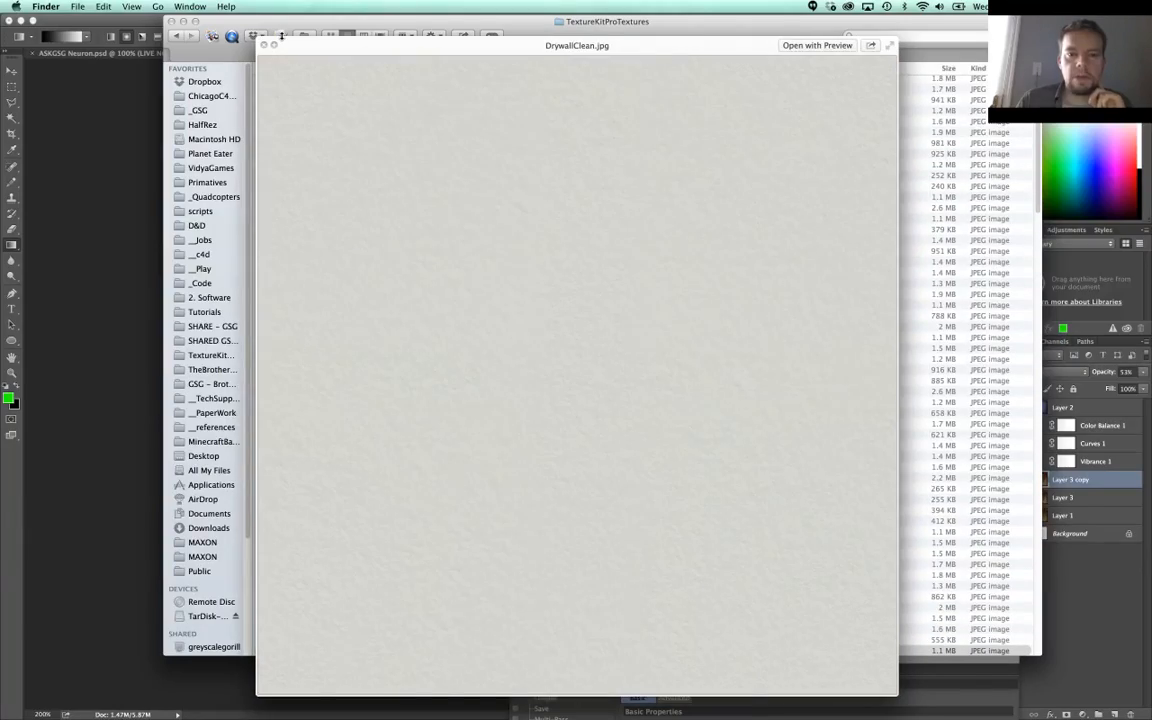
{"action": "key", "text": "Down"}
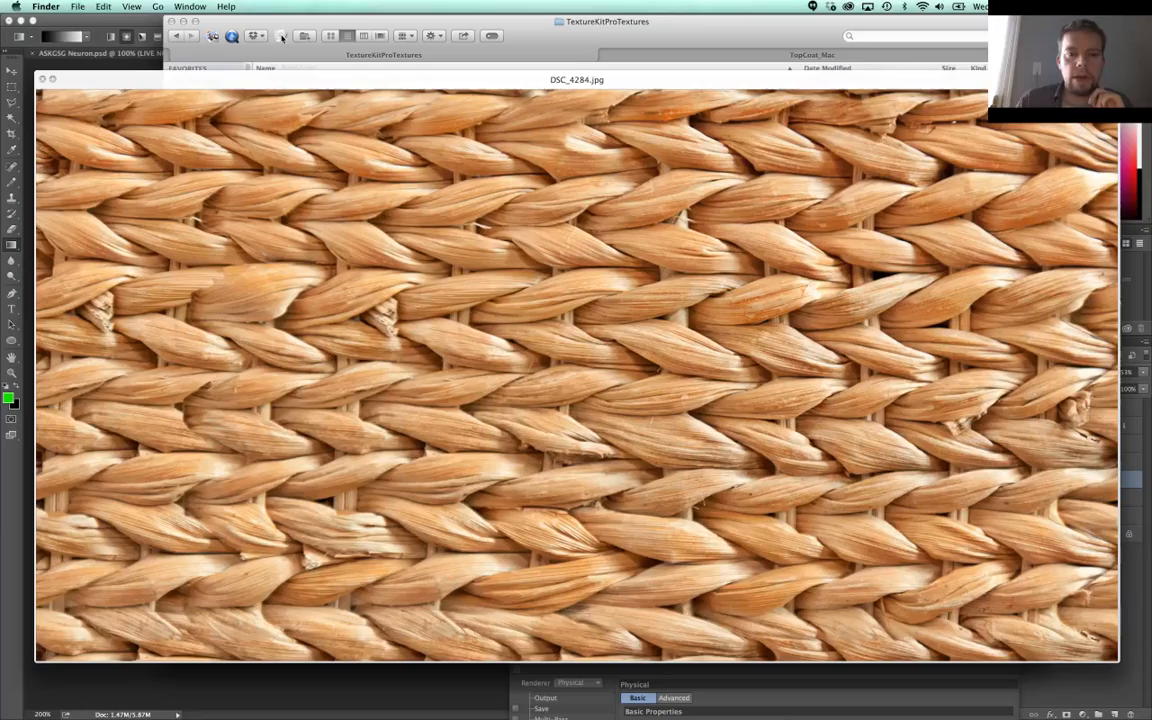
{"action": "key", "text": "Down"}
{"action": "key", "text": "Down"}
{"action": "key", "text": "Down"}
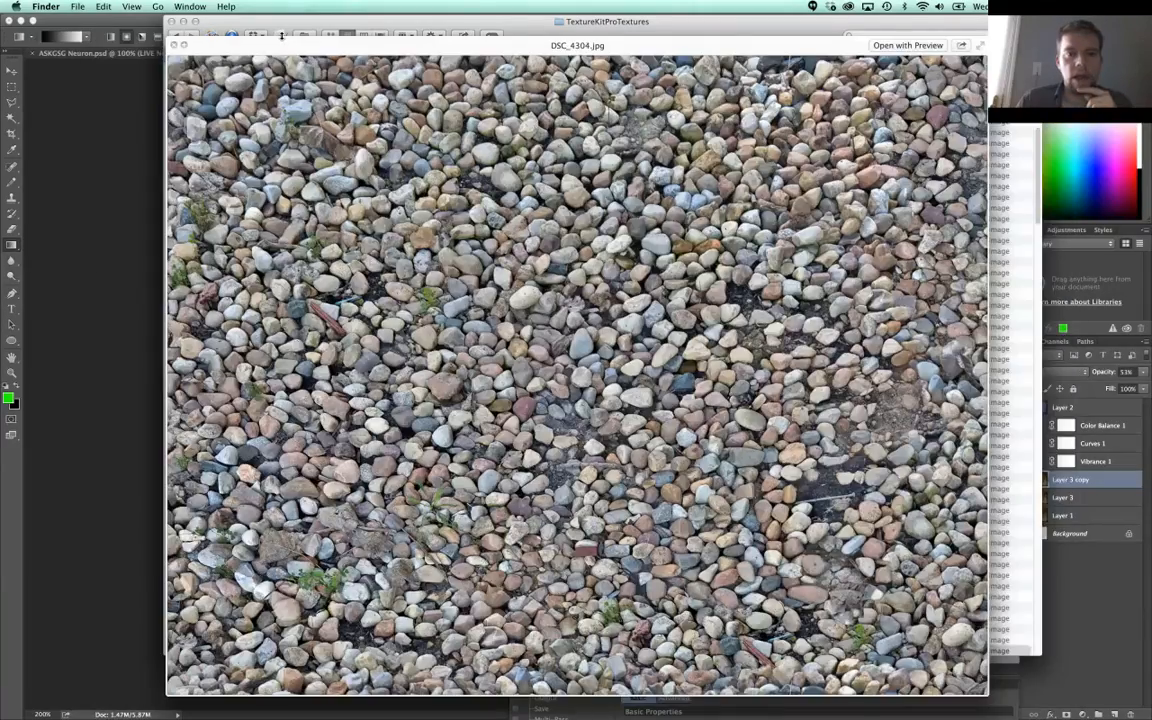
{"action": "key", "text": "Down"}
{"action": "key", "text": "Down"}
{"action": "key", "text": "Down"}
{"action": "key", "text": "Down"}
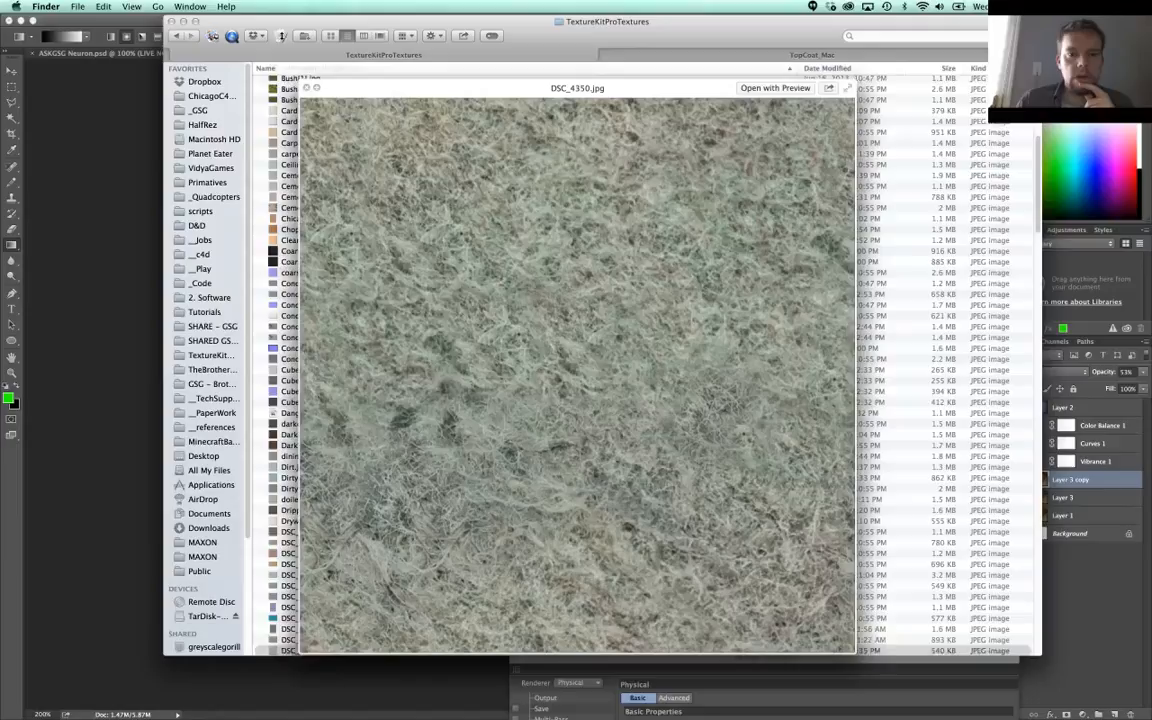
{"action": "key", "text": "Down"}
{"action": "key", "text": "Down"}
{"action": "key", "text": "Down"}
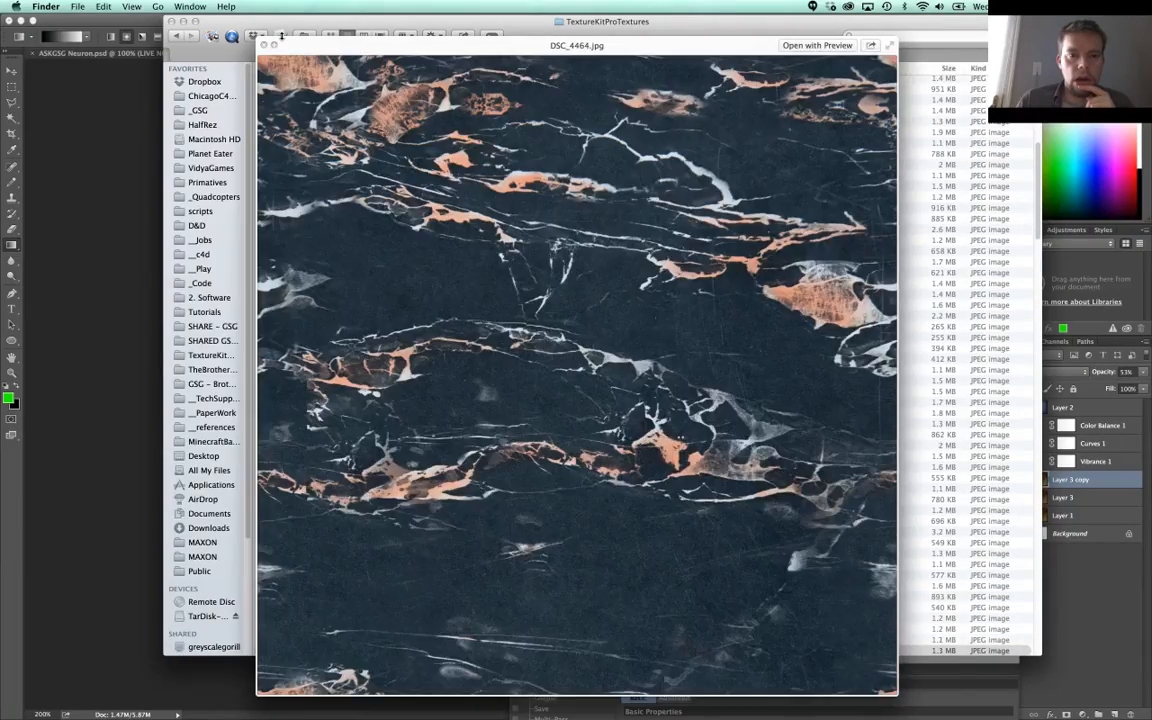
{"action": "key", "text": "Down"}
{"action": "key", "text": "Down"}
{"action": "key", "text": "Down"}
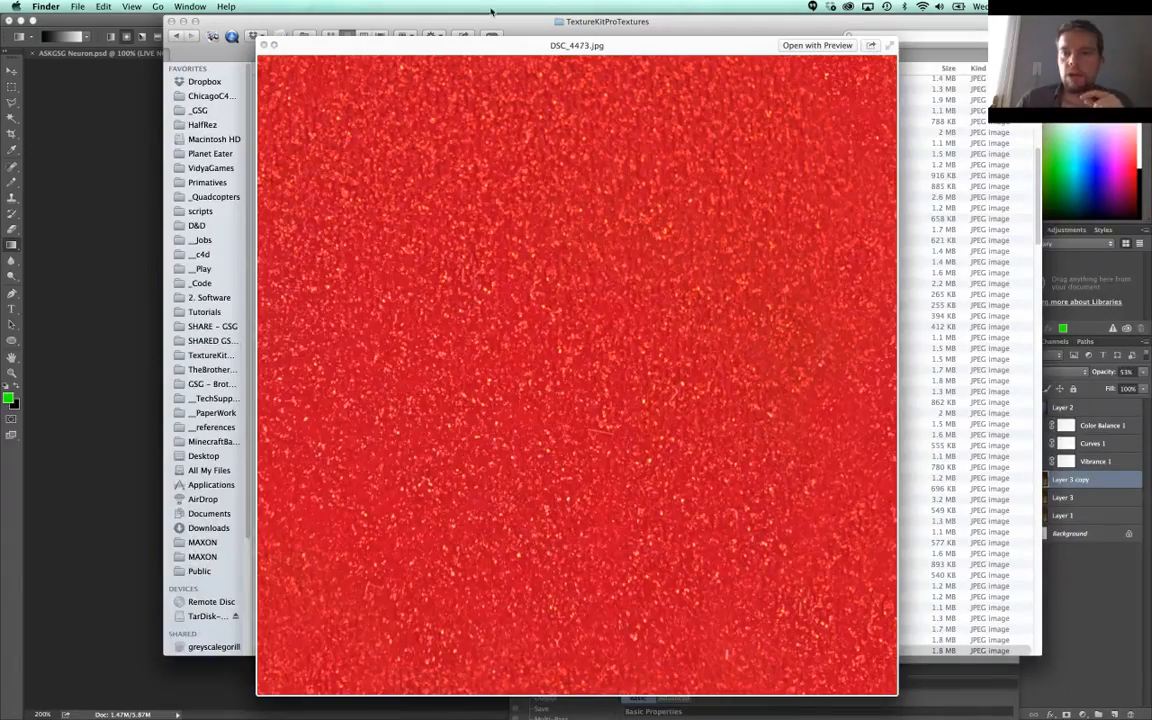
Step: Jump further down the texture list and preview the images around GreyBrickFake.jpg, ending with GreyBrickFake.jpg selected
{"action": "left_click", "coordinate": [1029, 199]}
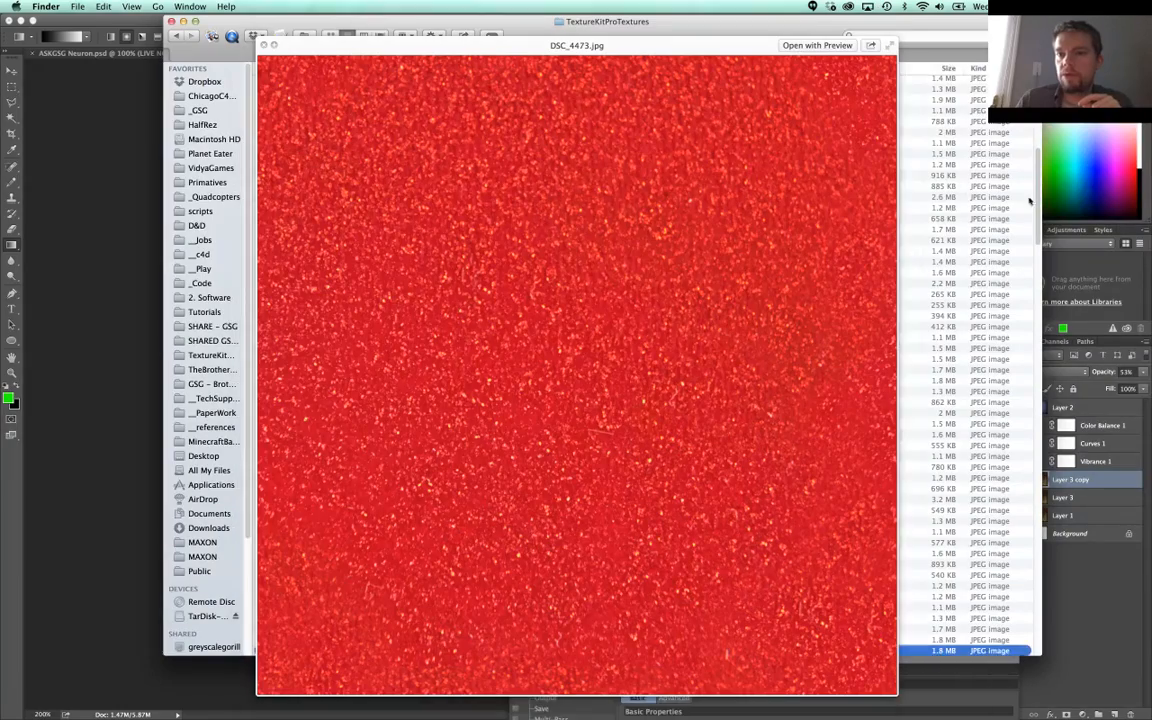
{"action": "left_click_drag", "start_coordinate": [1039, 199], "coordinate": [1040, 352]}
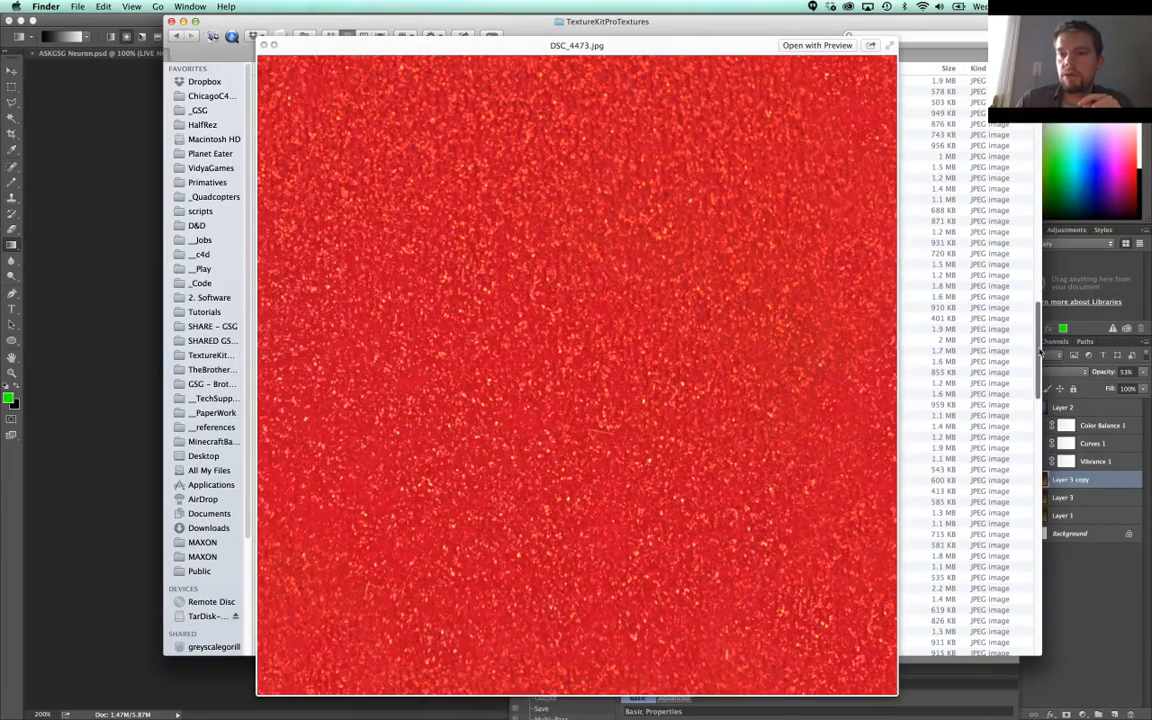
{"action": "left_click", "coordinate": [945, 439]}
{"action": "key", "text": "Down"}
{"action": "key", "text": "Down"}
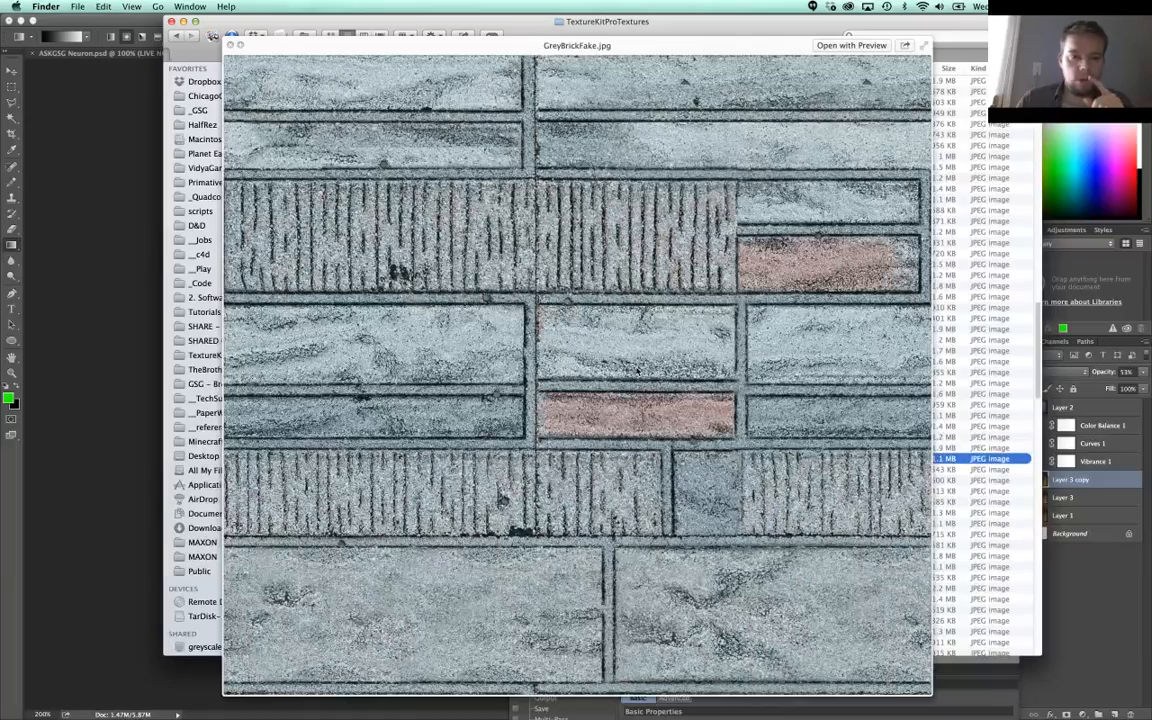
{"action": "key", "text": "Up"}
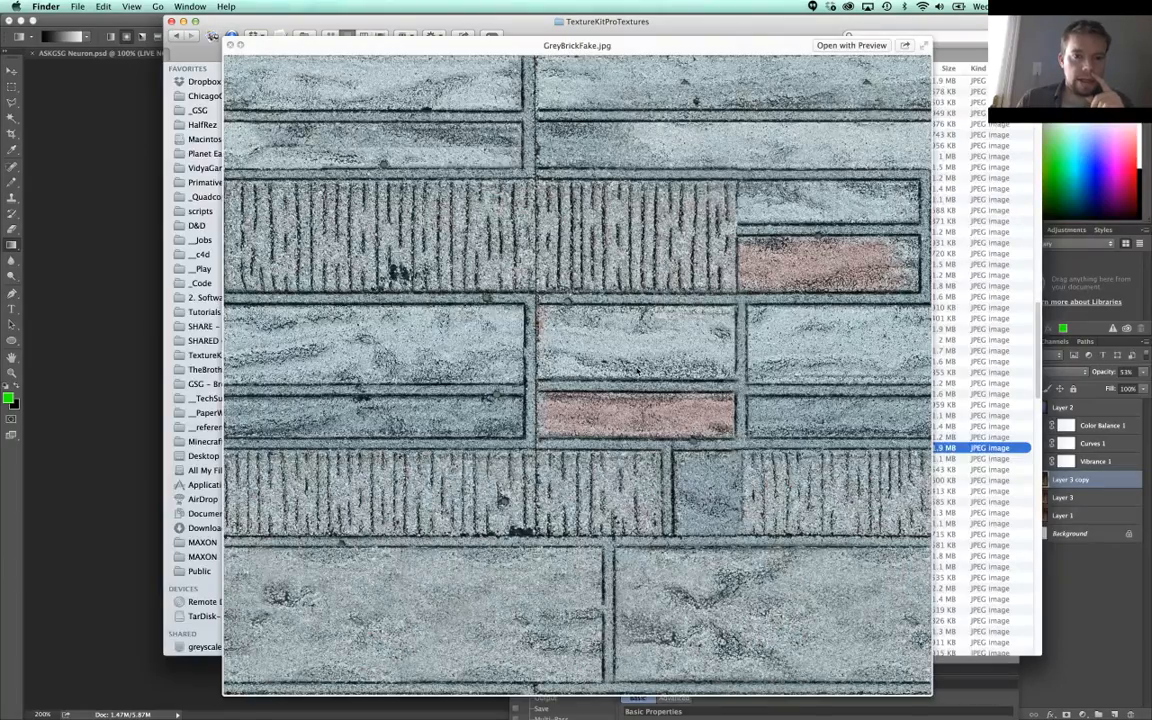
{"action": "key", "text": "Up"}
{"action": "key", "text": "Down"}
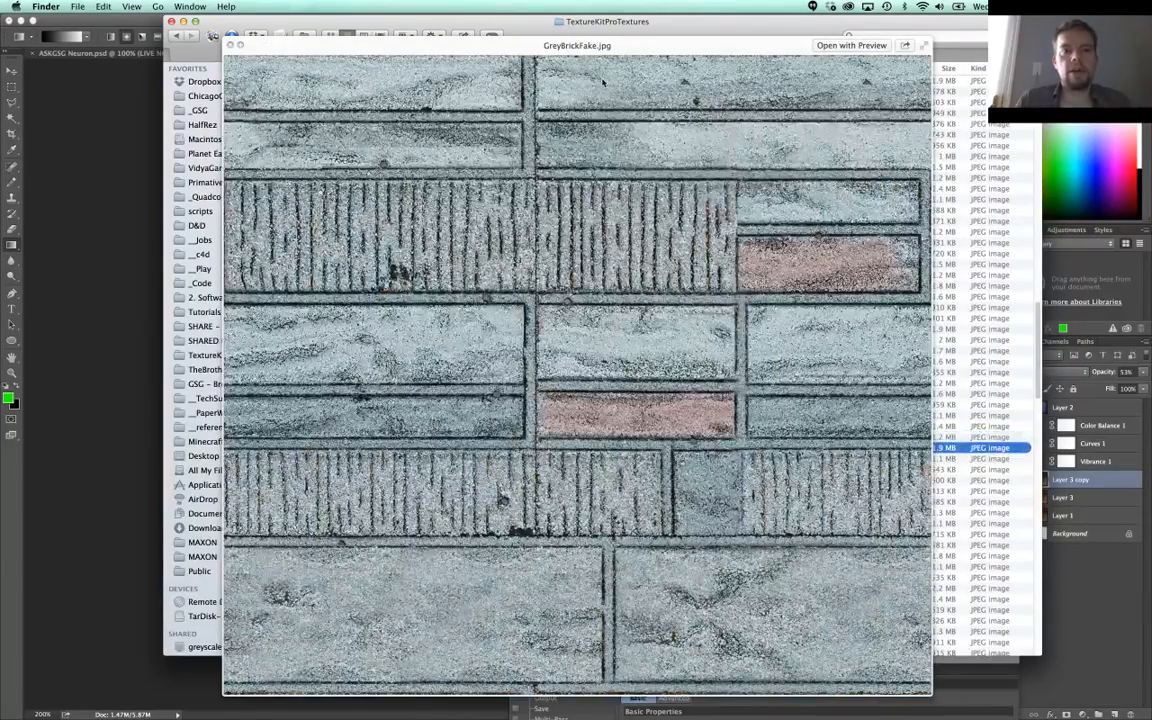
Step: Open GreyBrickFake.jpg in Photoshop and copy the entire image
{"action": "key", "text": "space"}
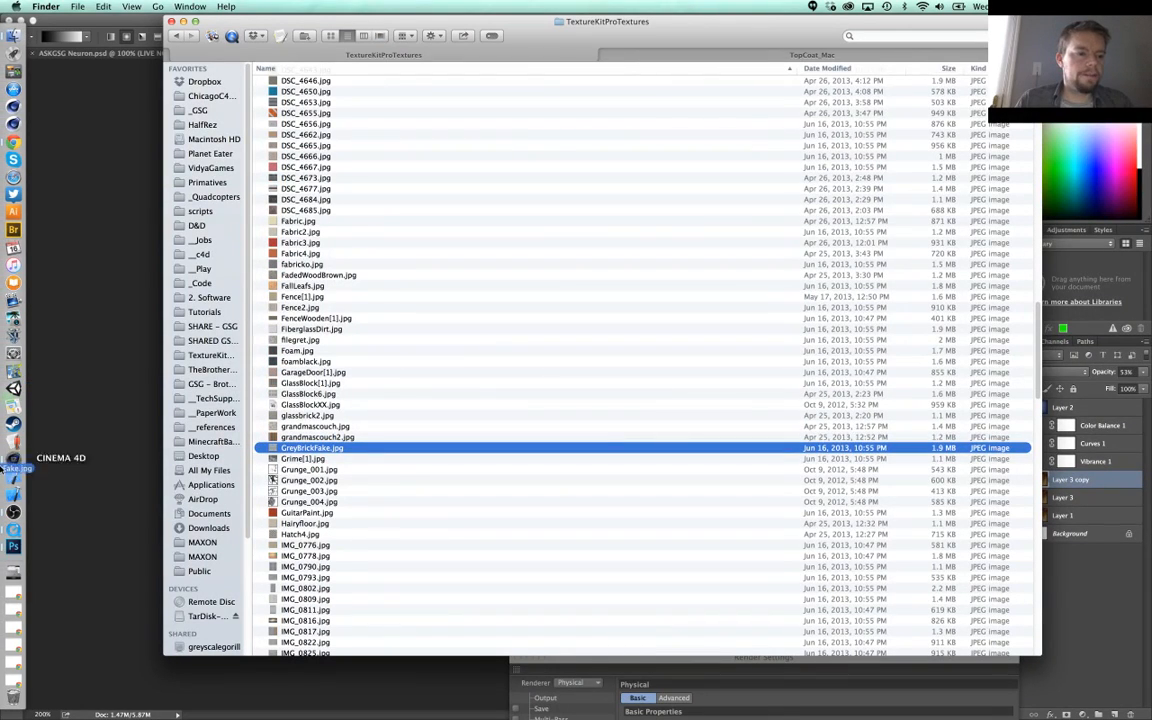
{"action": "left_click", "coordinate": [13, 546]}
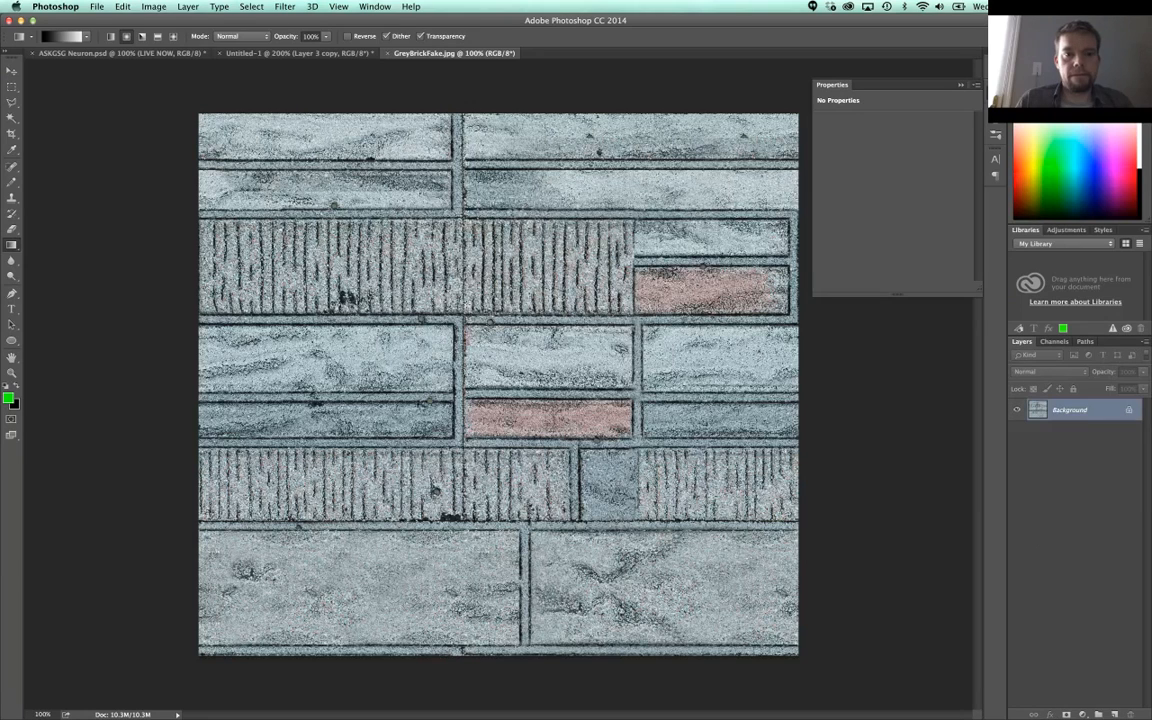
{"action": "key", "text": "super+a"}
{"action": "key", "text": "super+c"}
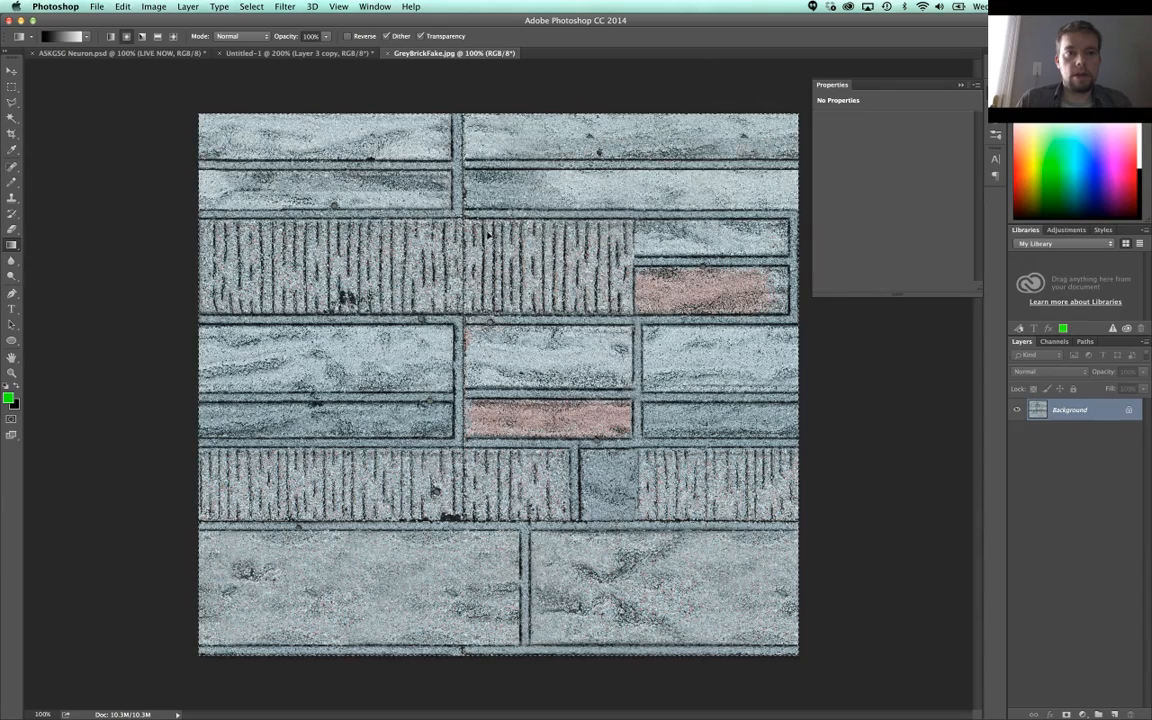
Step: Close the brick file, paste the copied texture into Untitled-1 and scale it to about 46% over the canvas
{"action": "key", "text": "super+w"}
{"action": "key", "text": "super+v"}
{"action": "left_click", "coordinate": [710, 393]}
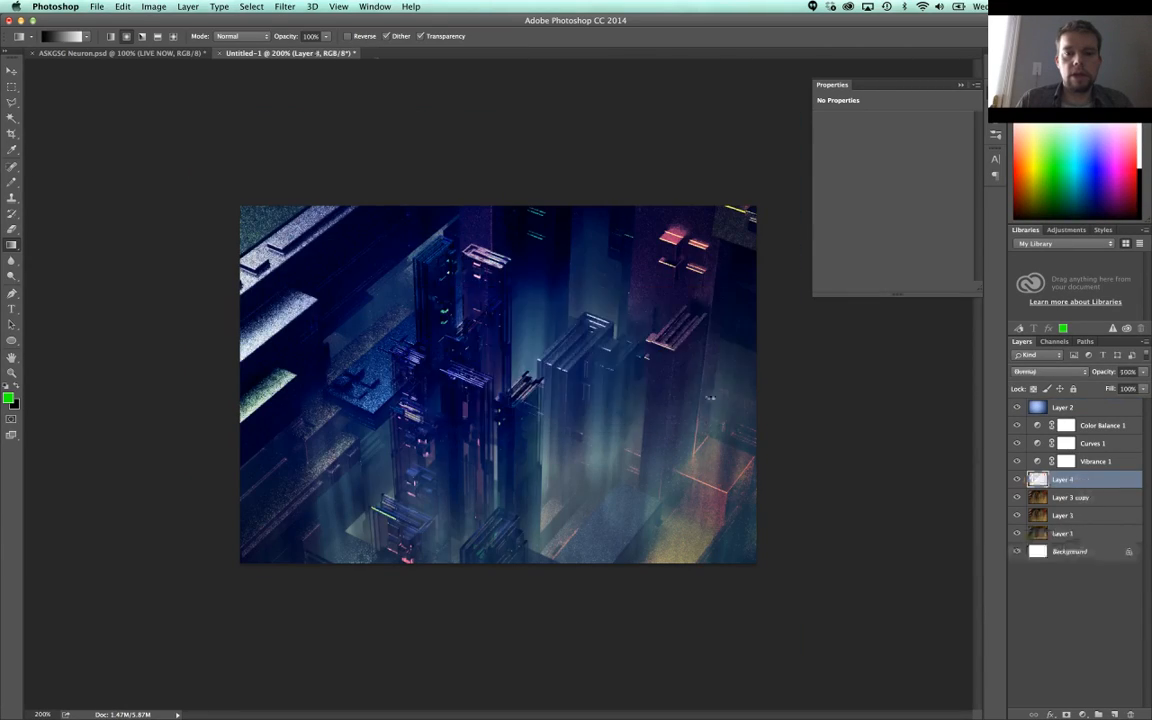
{"action": "key", "text": "v"}
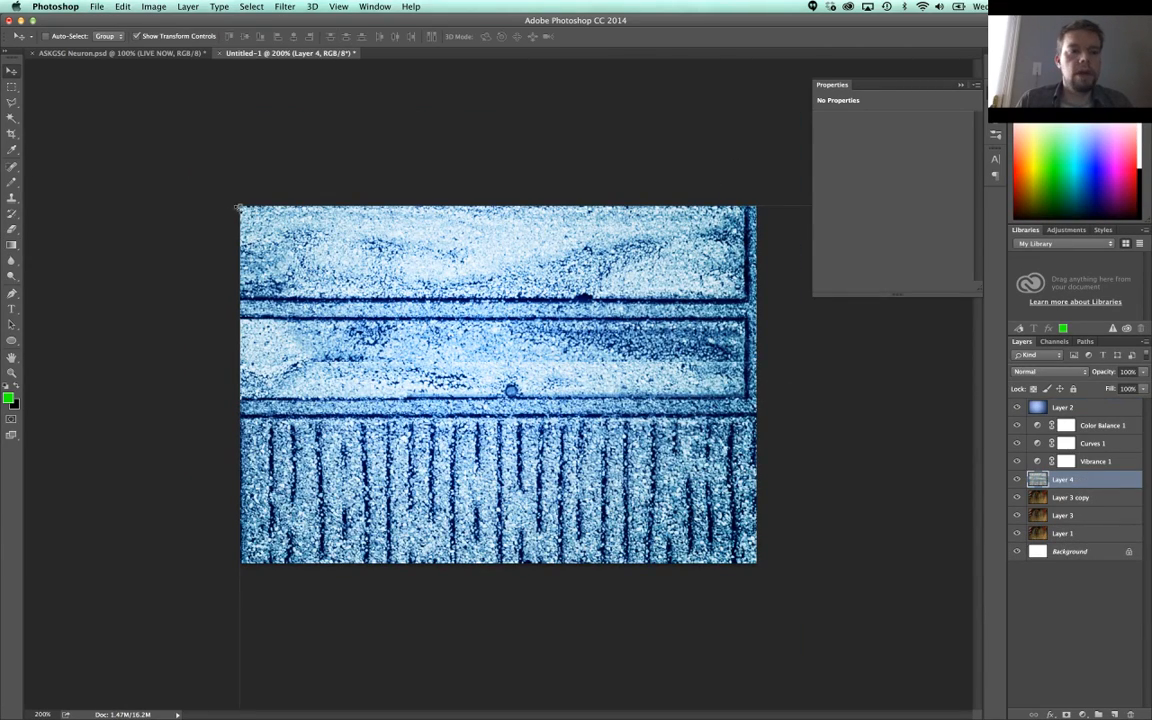
{"action": "left_click_drag", "start_coordinate": [216, 188], "coordinate": [296, 218], "text": "shift"}
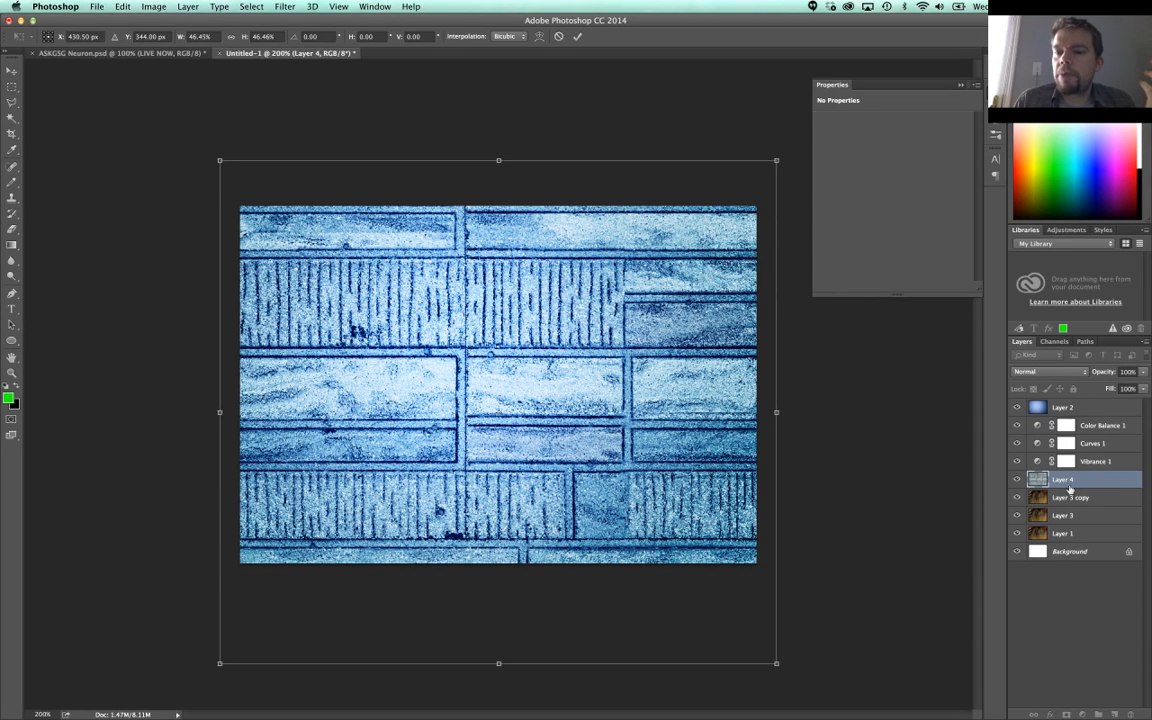
{"action": "key", "text": "Return"}
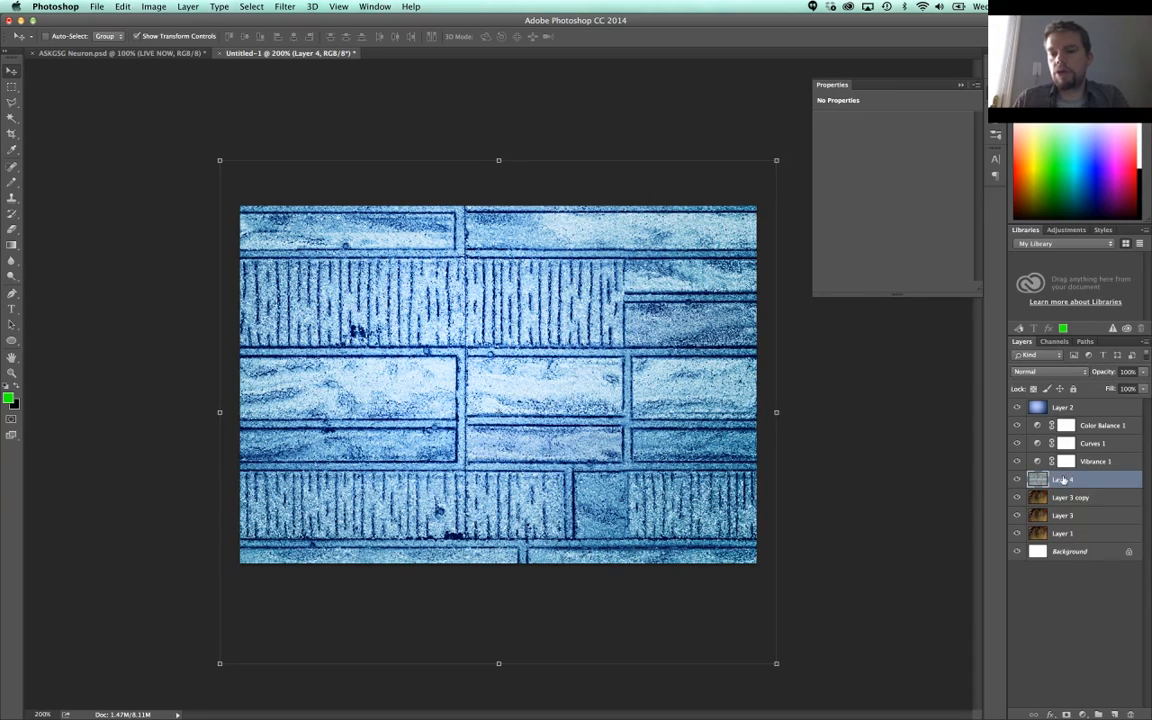
Step: Move the brick texture layer to the top of the layer stack and set its blending mode to Overlay
{"action": "left_click_drag", "start_coordinate": [1065, 480], "coordinate": [1050, 402]}
{"action": "left_click", "coordinate": [1037, 373]}
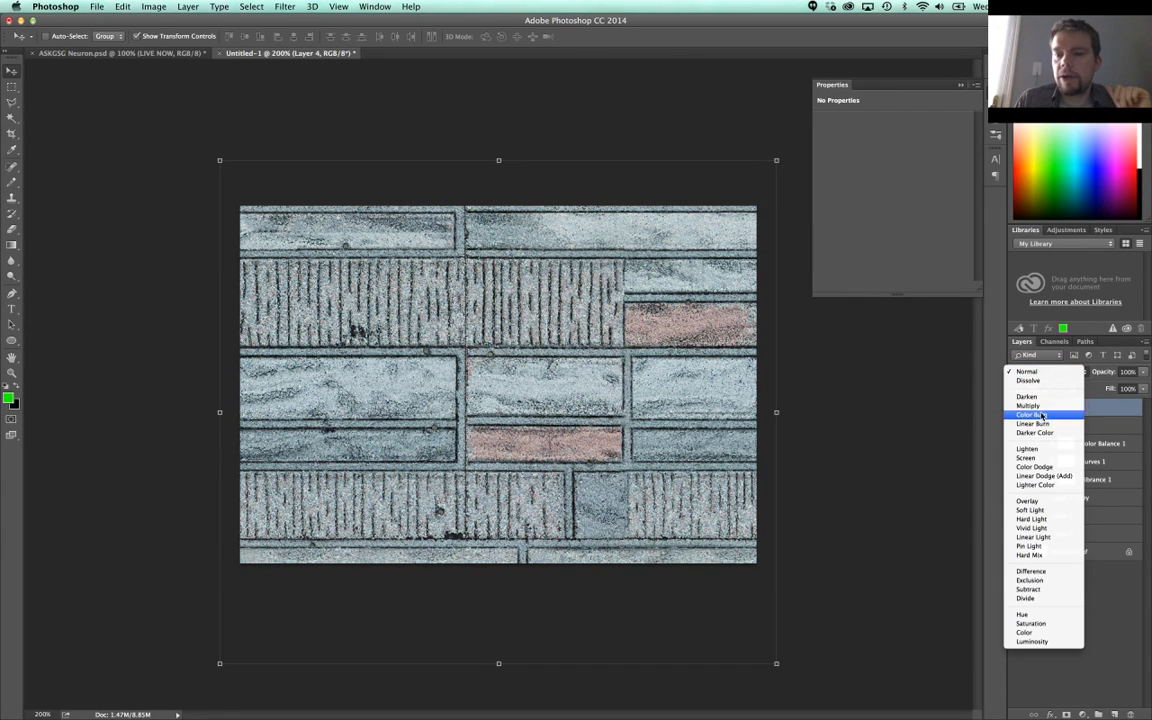
{"action": "left_click", "coordinate": [1035, 500]}
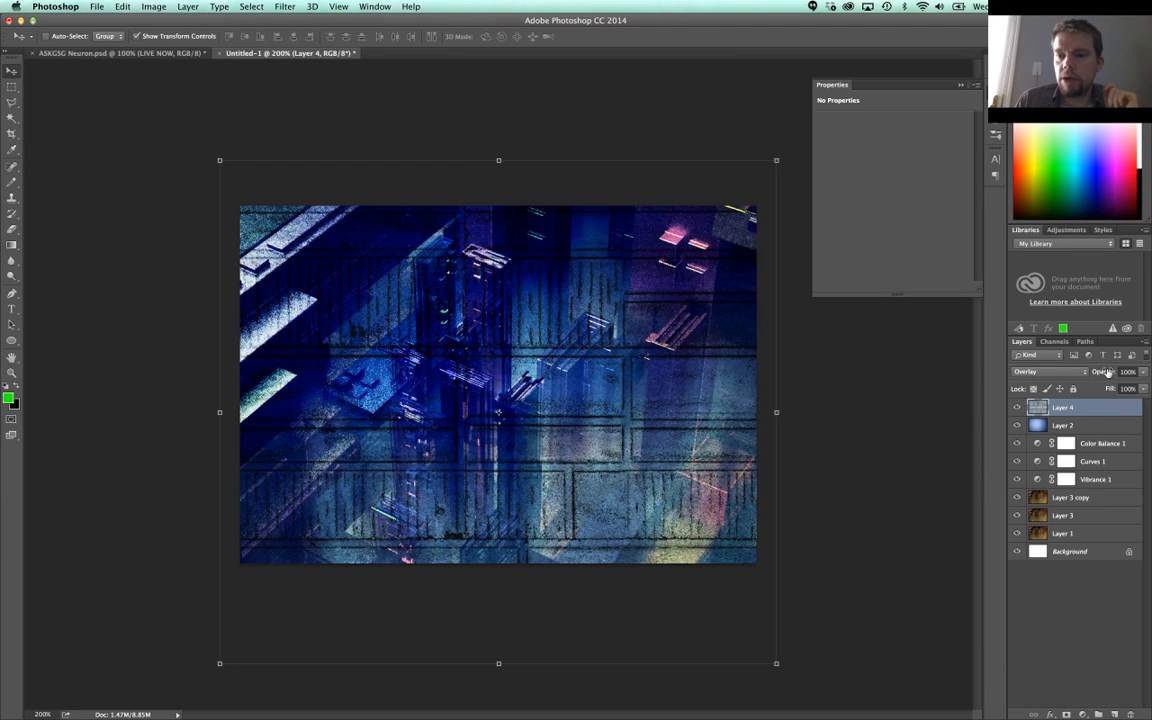
Step: Reduce the opacity of the brick texture layer to 7%
{"action": "key", "text": "5"}
{"action": "left_click_drag", "start_coordinate": [1078, 378], "coordinate": [1045, 380]}
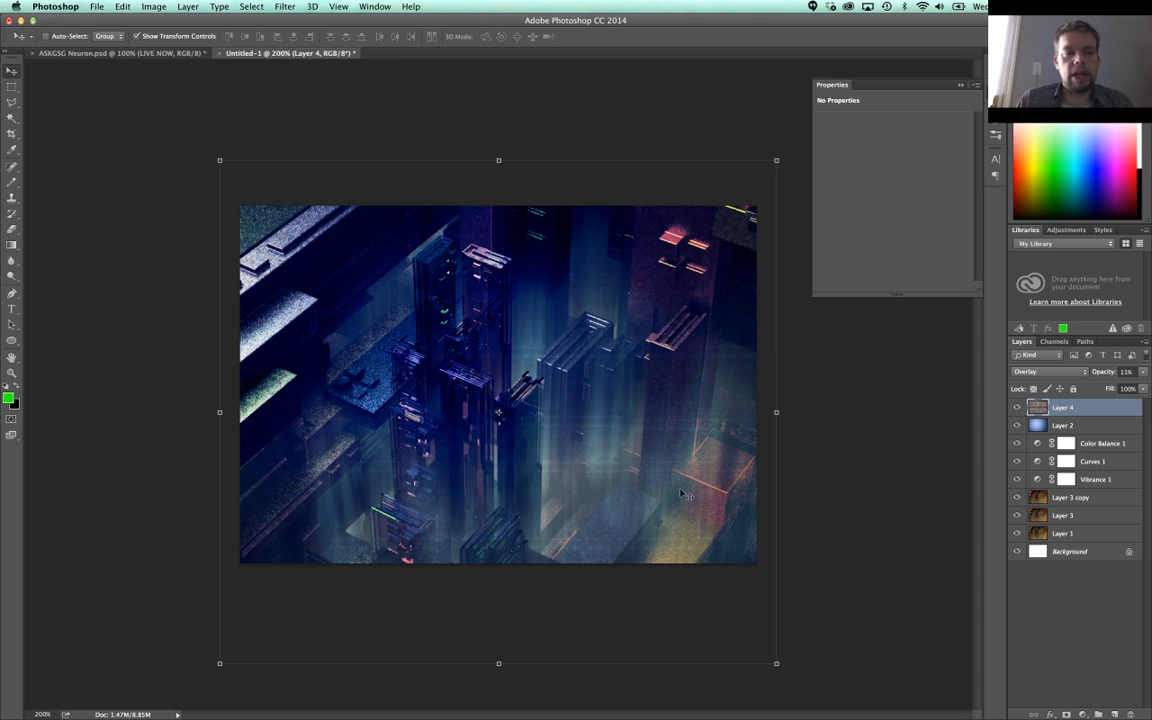
{"action": "left_click_drag", "start_coordinate": [1100, 373], "coordinate": [920, 372]}
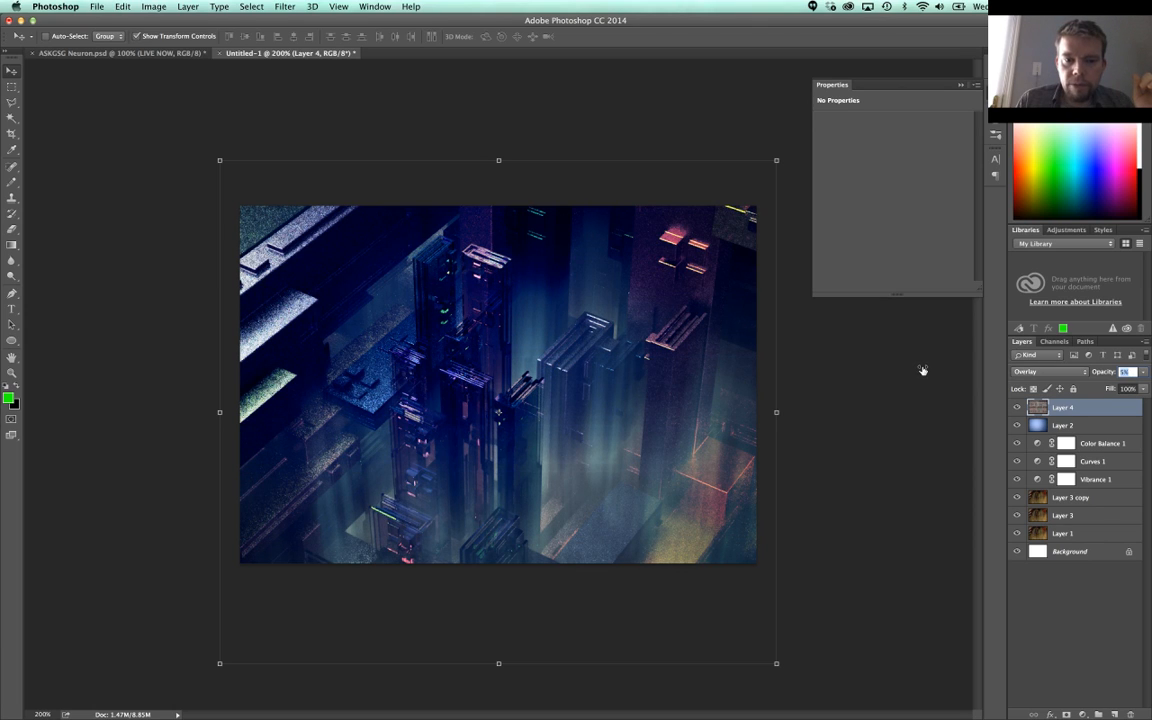
{"action": "left_click_drag", "start_coordinate": [924, 370], "coordinate": [923, 370]}
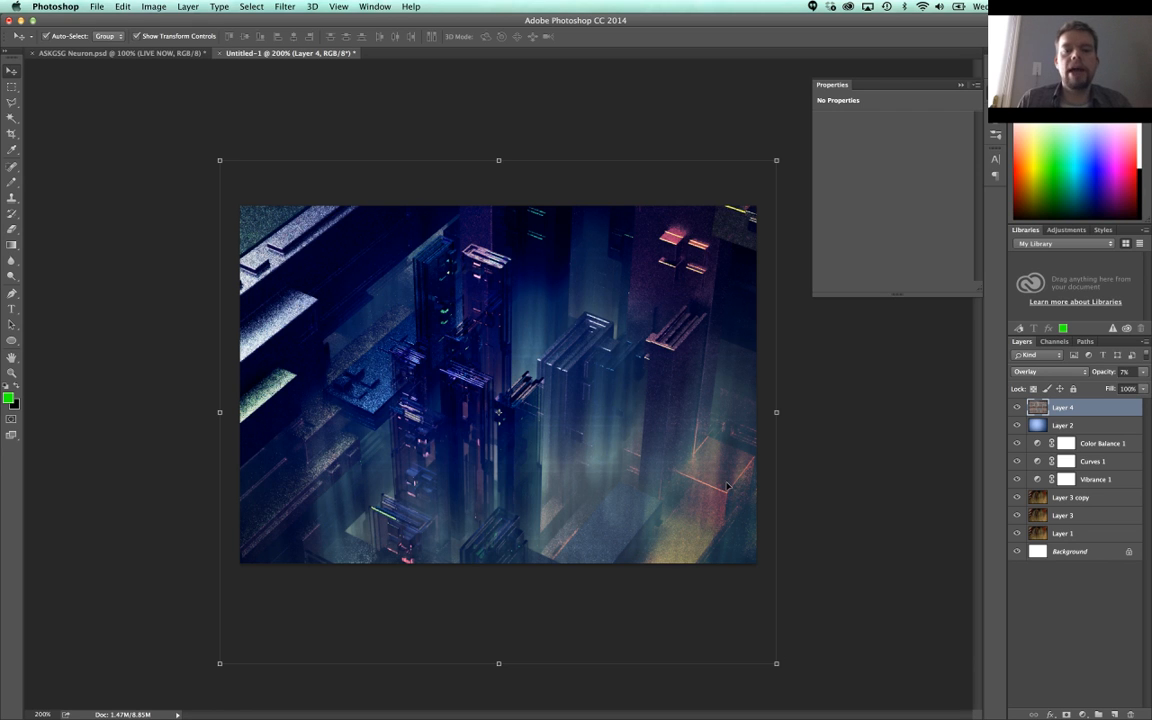
Step: Switch back to Finder and preview Grime[1].jpg in the TextureKitProTextures folder
{"action": "key", "text": "super+Tab"}
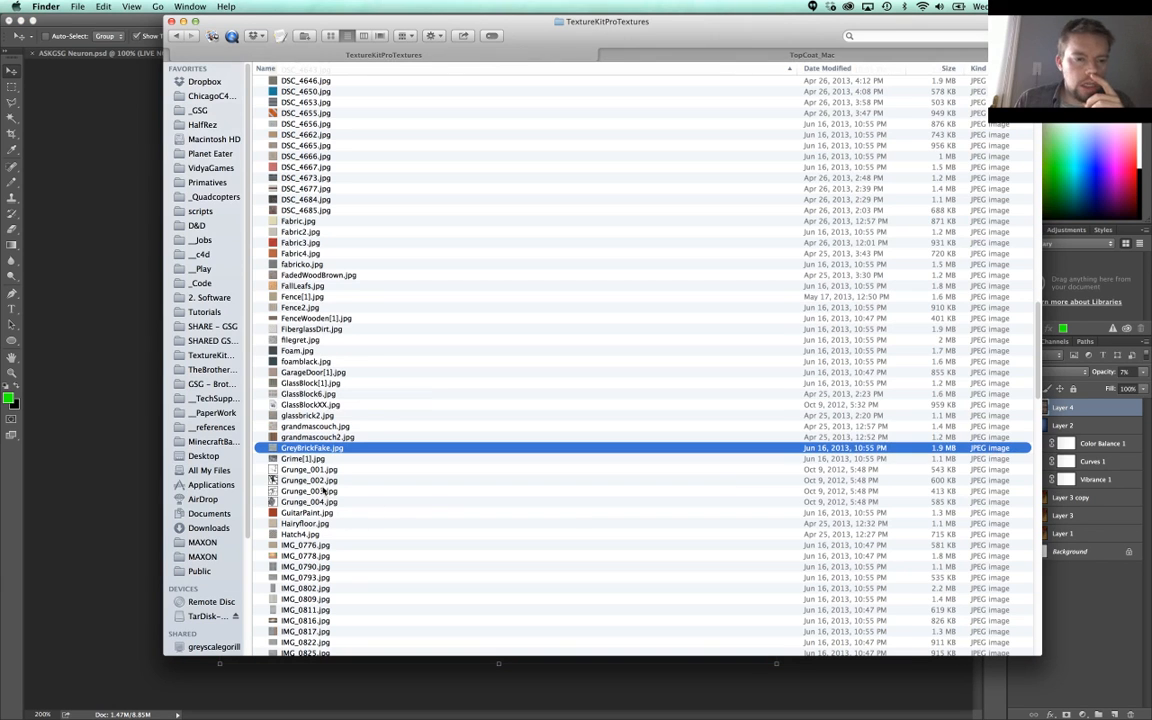
{"action": "left_click", "coordinate": [305, 459]}
{"action": "key", "text": "space"}
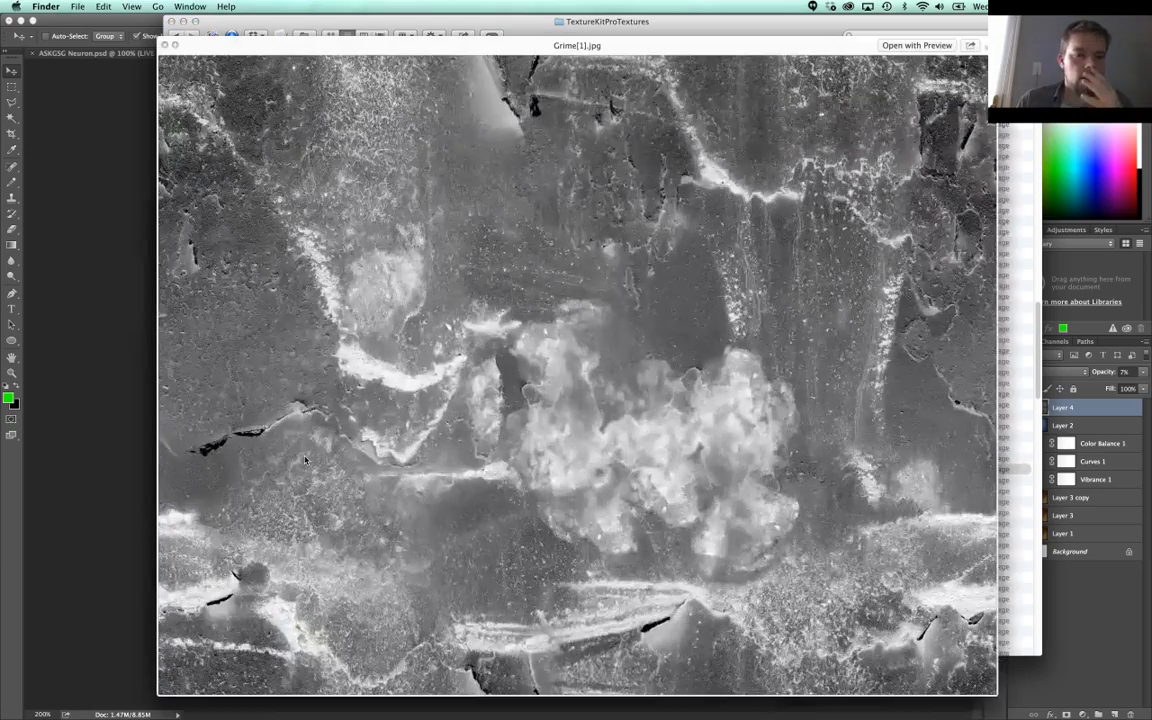
Step: Examine the texture previews in the TextureKitProTextures folder from Grime[1].jpg down to RivetMetal[1].jpg
{"action": "key", "text": "Down"}
{"action": "key", "text": "Down"}
{"action": "key", "text": "Down"}
{"action": "key", "text": "Down"}
{"action": "key", "text": "Down"}
{"action": "key", "text": "Down"}
{"action": "key", "text": "Down"}
{"action": "key", "text": "Down"}
{"action": "key", "text": "Down"}
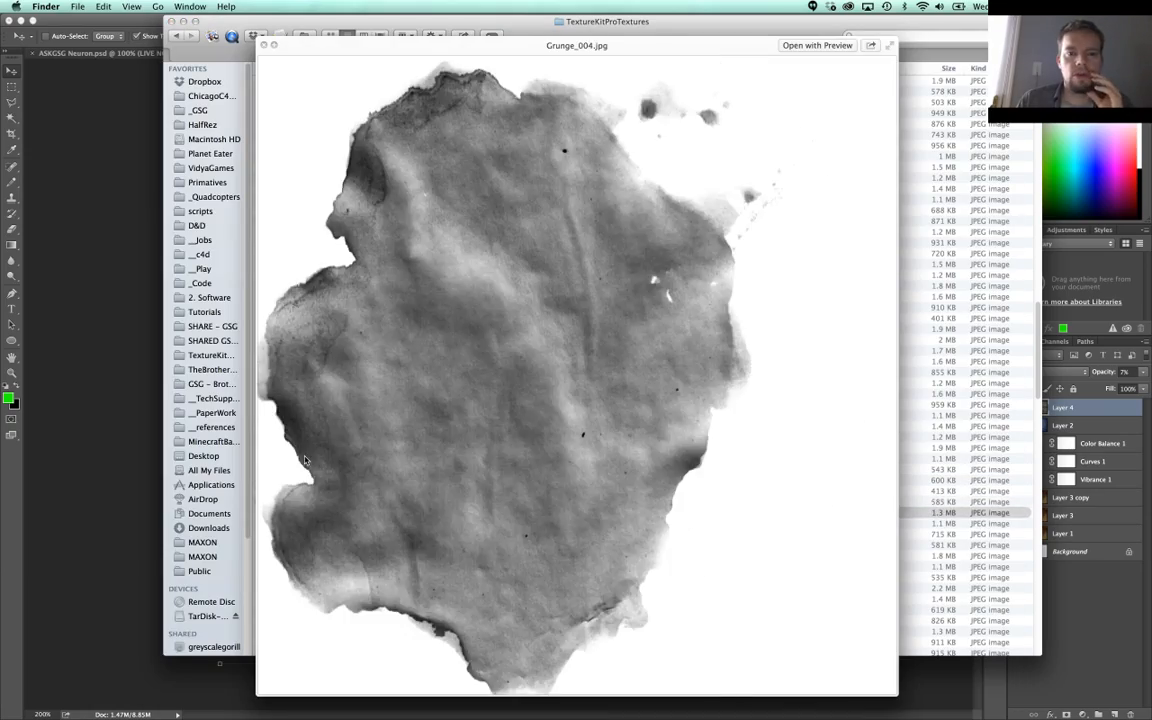
{"action": "key", "text": "Down"}
{"action": "key", "text": "Down"}
{"action": "key", "text": "Down"}
{"action": "key", "text": "Down"}
{"action": "key", "text": "Down"}
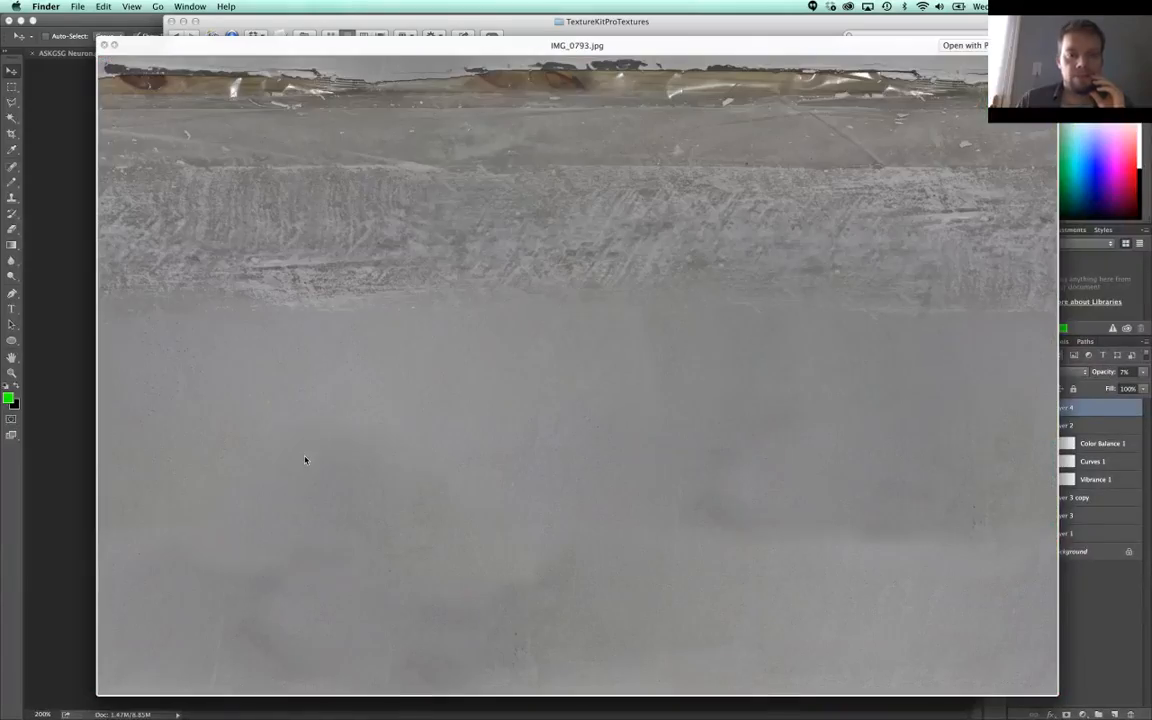
{"action": "key", "text": "Down"}
{"action": "key", "text": "Down"}
{"action": "key", "text": "Down"}
{"action": "key", "text": "Down"}
{"action": "key", "text": "Down"}
{"action": "key", "text": "Down"}
{"action": "key", "text": "Down"}
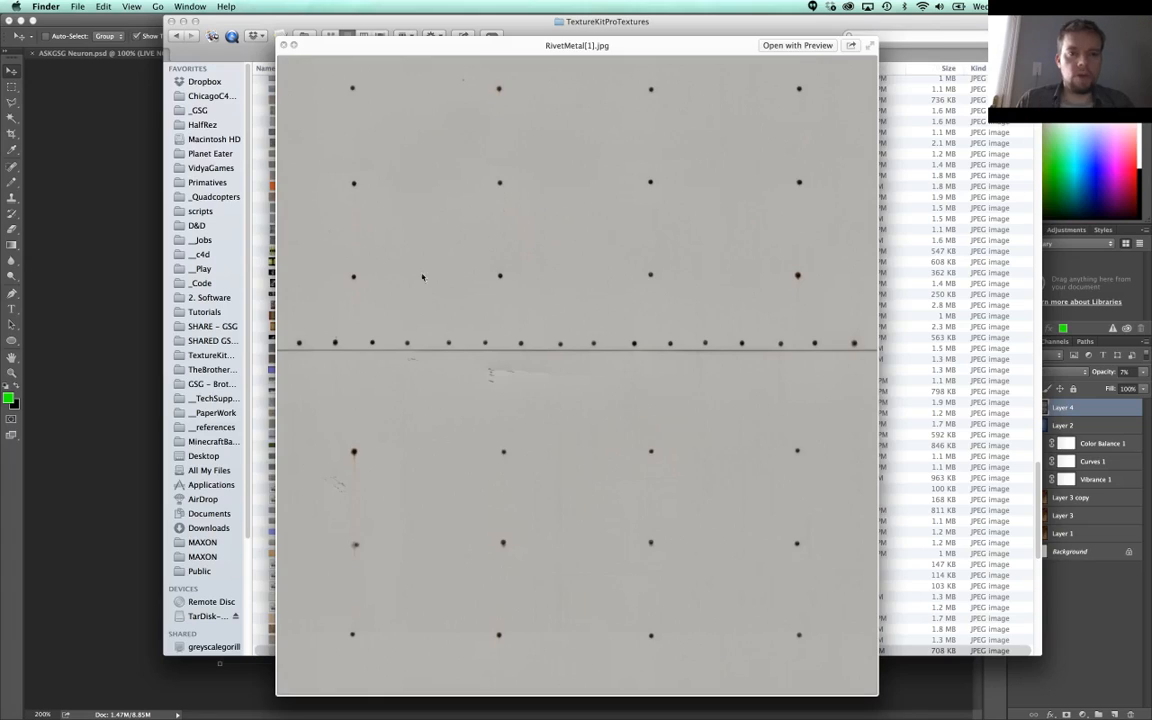
{"action": "key", "text": "space"}
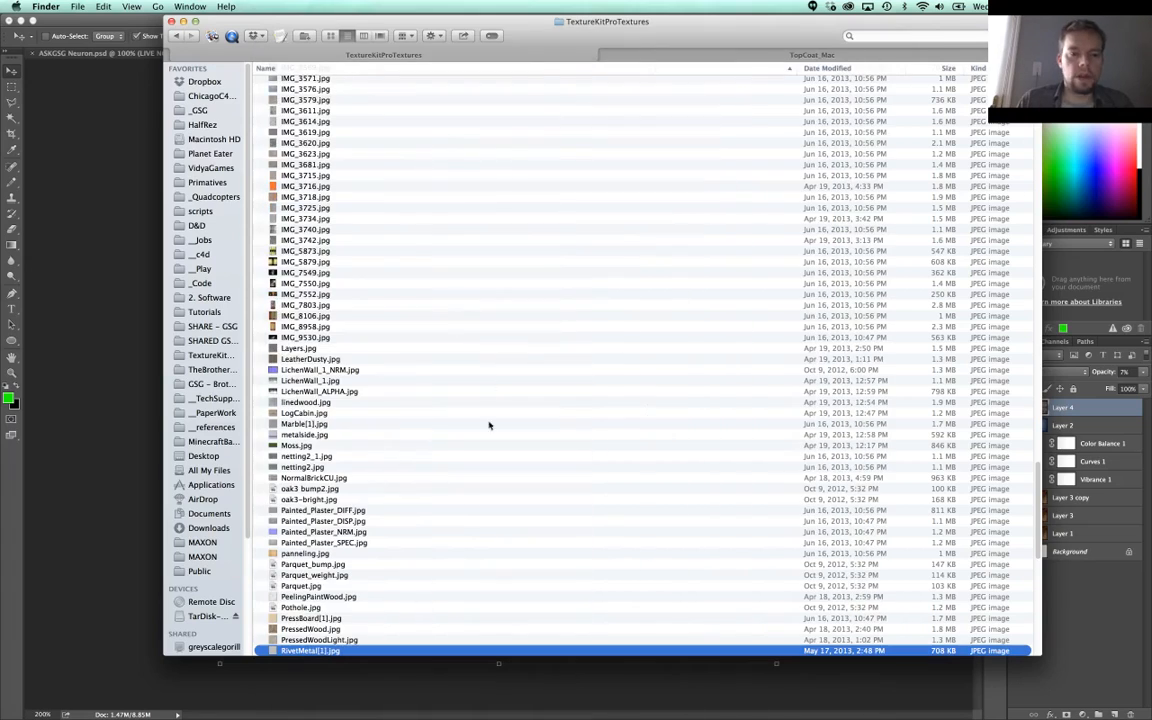
Step: Continue previewing the textures further down the folder, comparing the rug, fabric, rust and sand images and returning to RustyGreenPaint.jpg
{"action": "key", "text": "Down"}
{"action": "key", "text": "Down"}
{"action": "key", "text": "Down"}
{"action": "key", "text": "Down"}
{"action": "key", "text": "Down"}
{"action": "key", "text": "Down"}
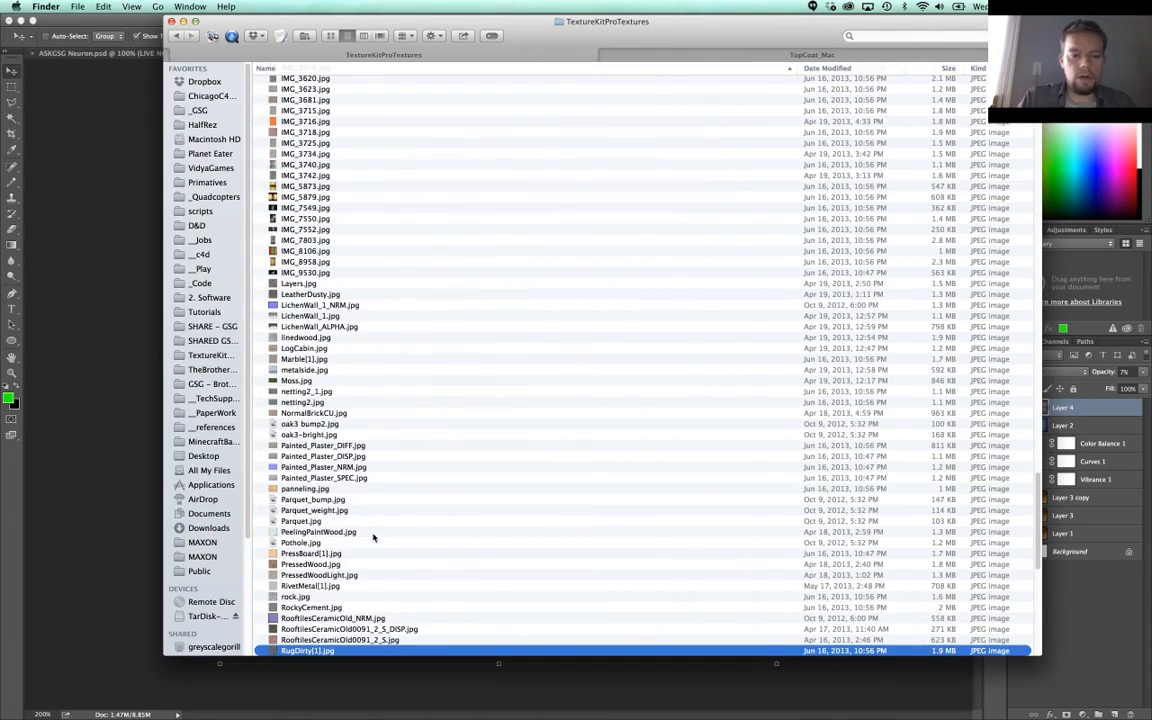
{"action": "key", "text": "space"}
{"action": "key", "text": "Down"}
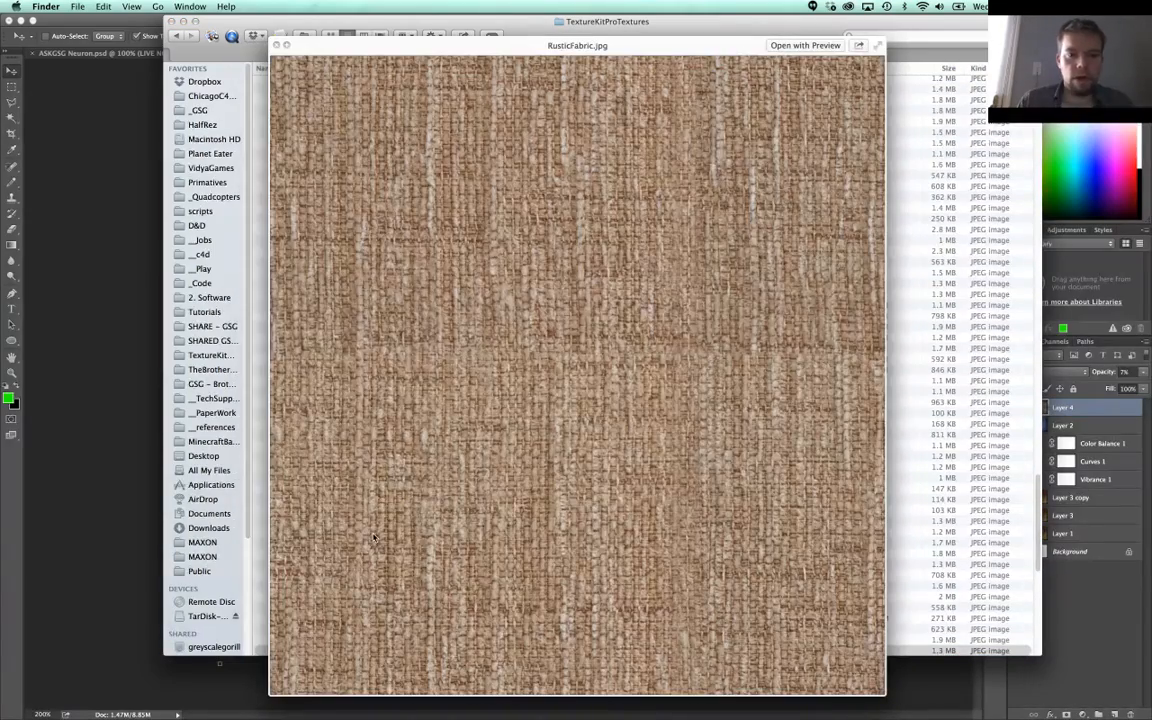
{"action": "key", "text": "Down"}
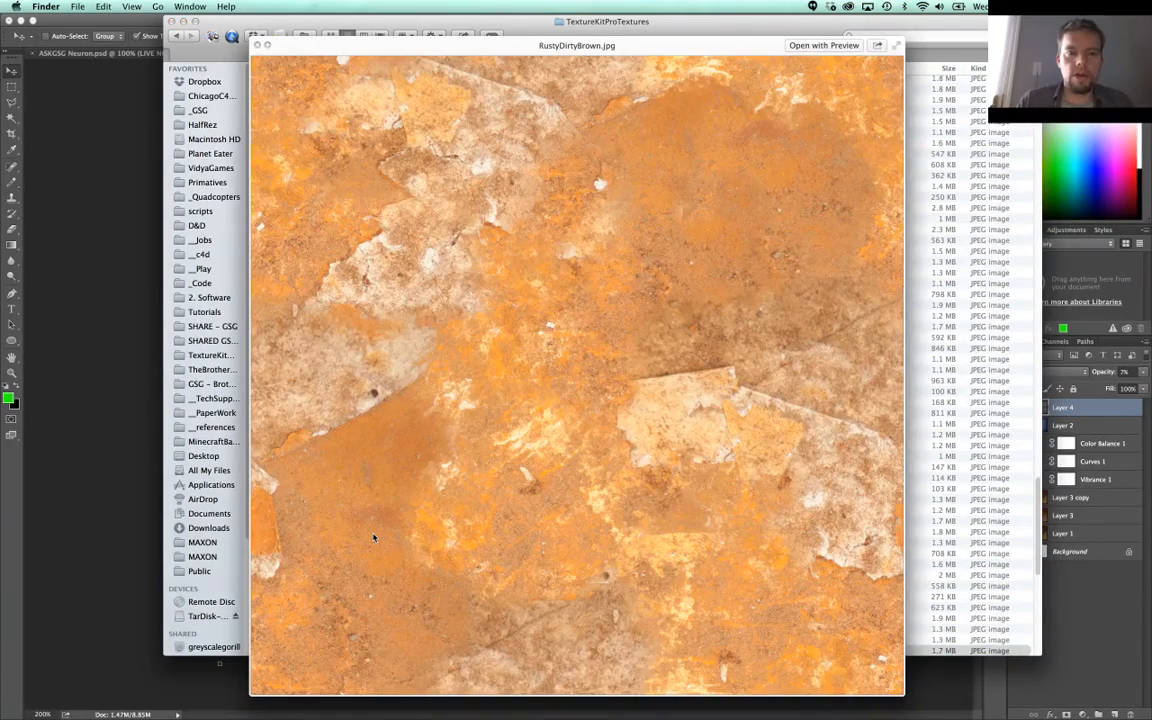
{"action": "key", "text": "Down"}
{"action": "key", "text": "Down"}
{"action": "key", "text": "Down"}
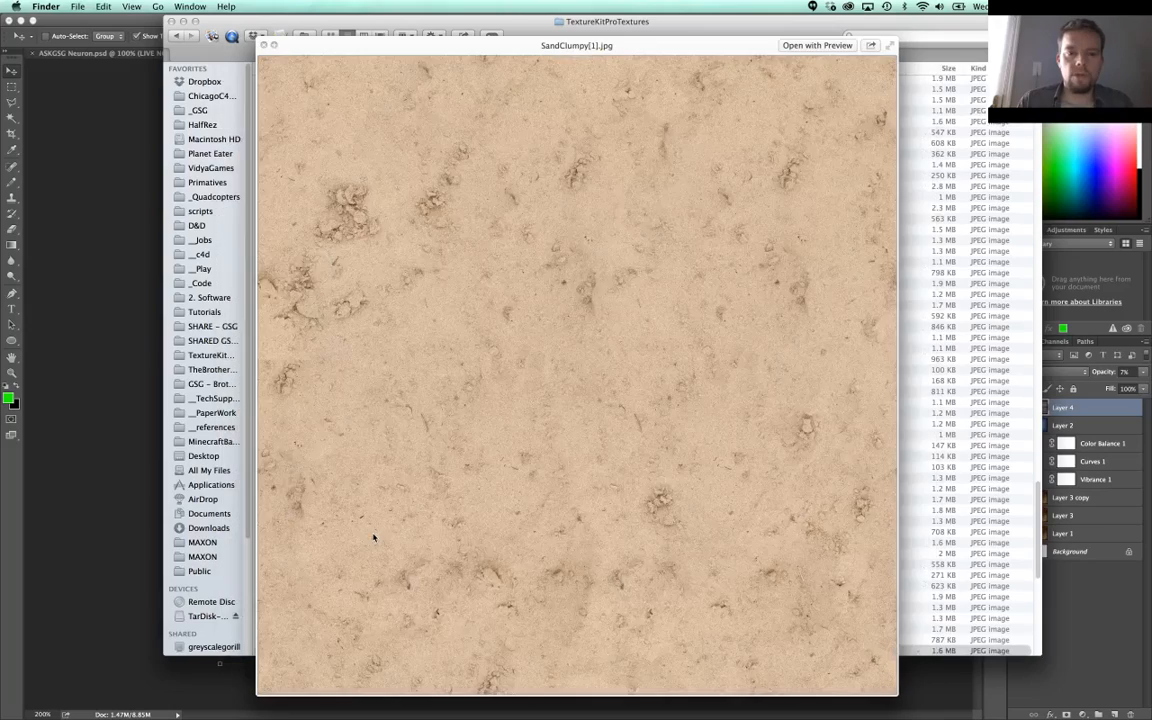
{"action": "key", "text": "Up"}
{"action": "key", "text": "Up"}
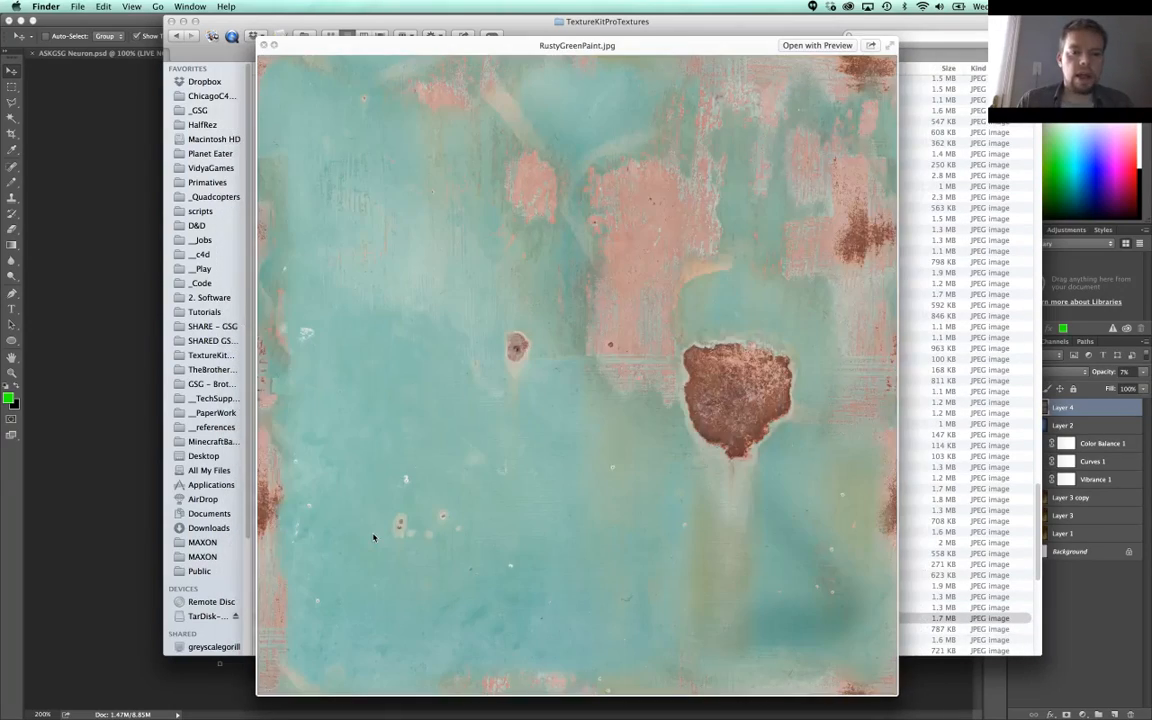
Step: Open RustyGreenPaint.jpg in Photoshop, copy the entire image and close the file
{"action": "key", "text": "space"}
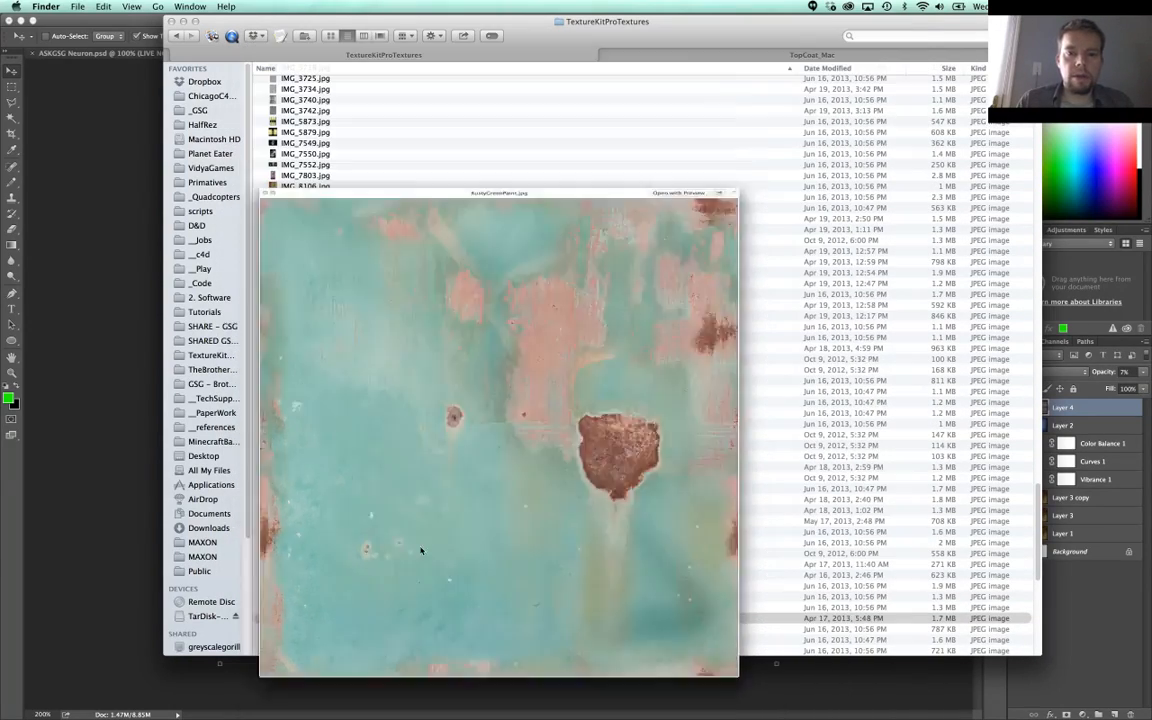
{"action": "left_click_drag", "start_coordinate": [307, 620], "coordinate": [12, 540]}
{"action": "key", "text": "super+a"}
{"action": "key", "text": "super+c"}
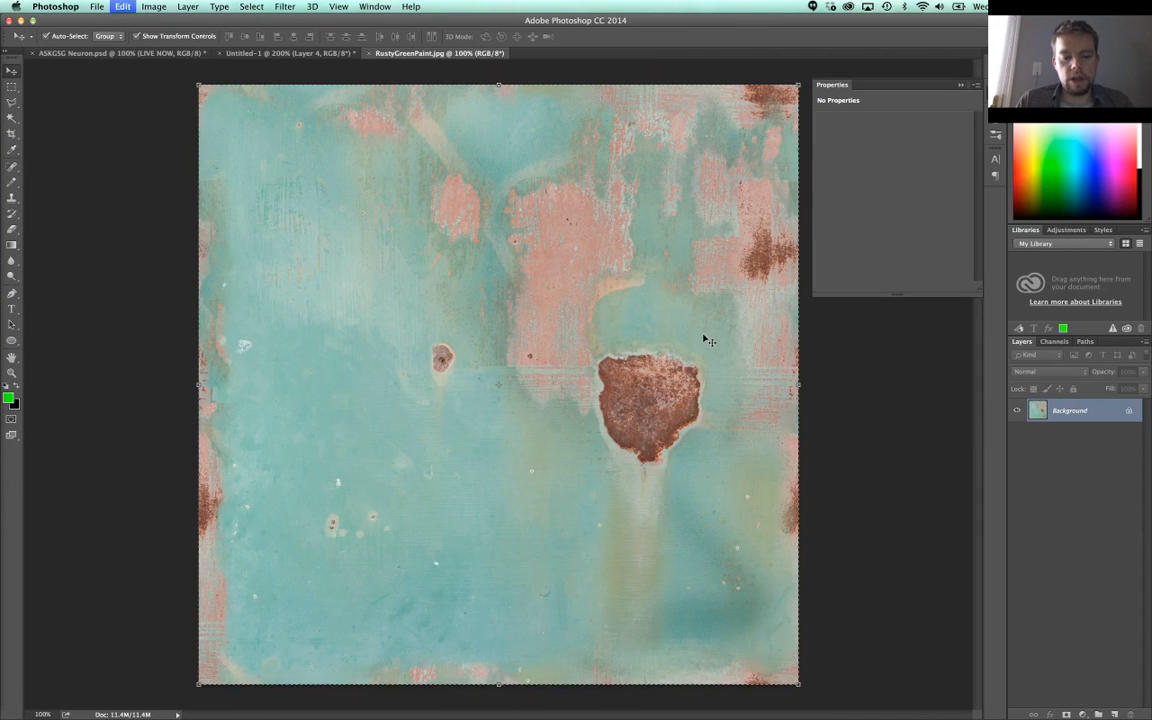
{"action": "key", "text": "super+w"}
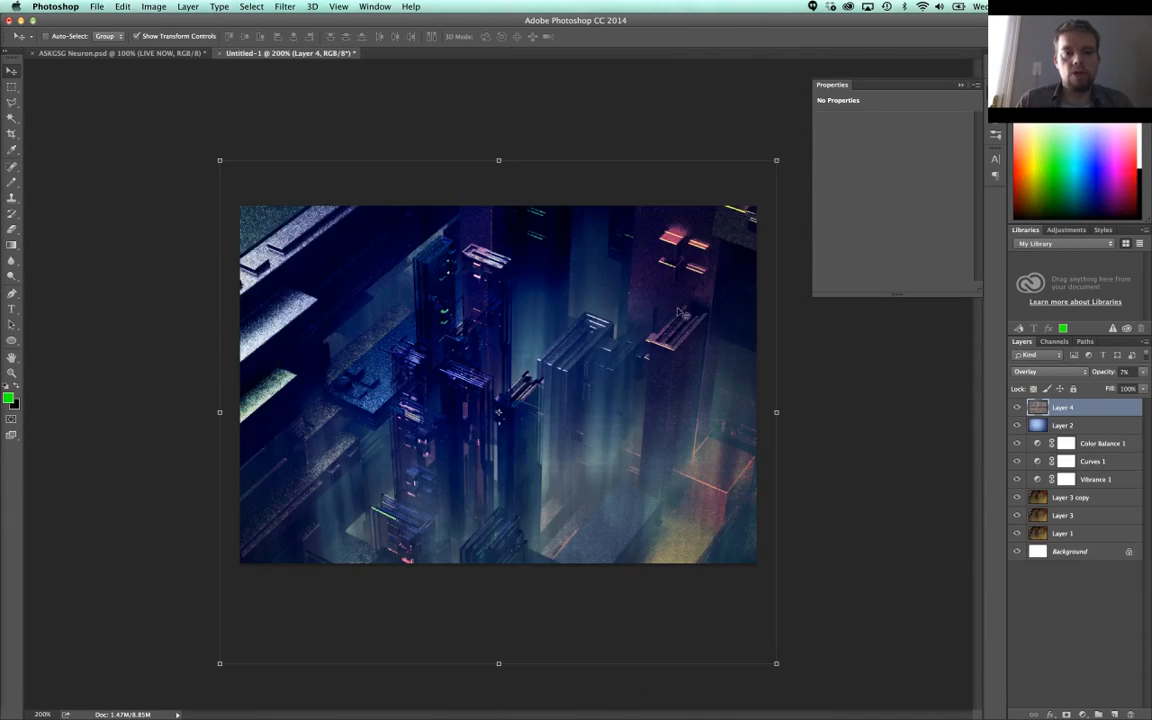
Step: Paste the copied paint texture into Untitled-1, scale it to about 83% and position it to cover the canvas
{"action": "key", "text": "super+v"}
{"action": "left_click", "coordinate": [709, 392]}
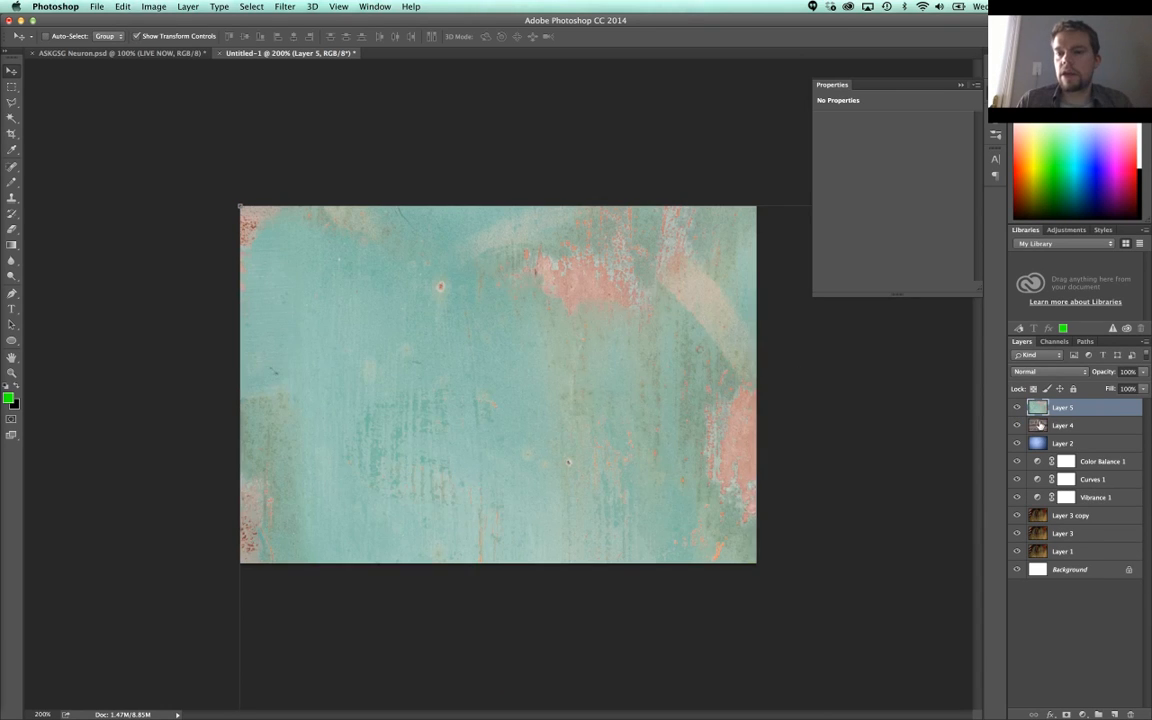
{"action": "left_click_drag", "start_coordinate": [240, 206], "coordinate": [345, 311], "text": "alt+shift"}
{"action": "left_click_drag", "start_coordinate": [551, 420], "coordinate": [546, 393]}
Step: Set the green paint texture layer to Overlay at 19% opacity and commit its transform
{"action": "left_click", "coordinate": [1042, 371]}
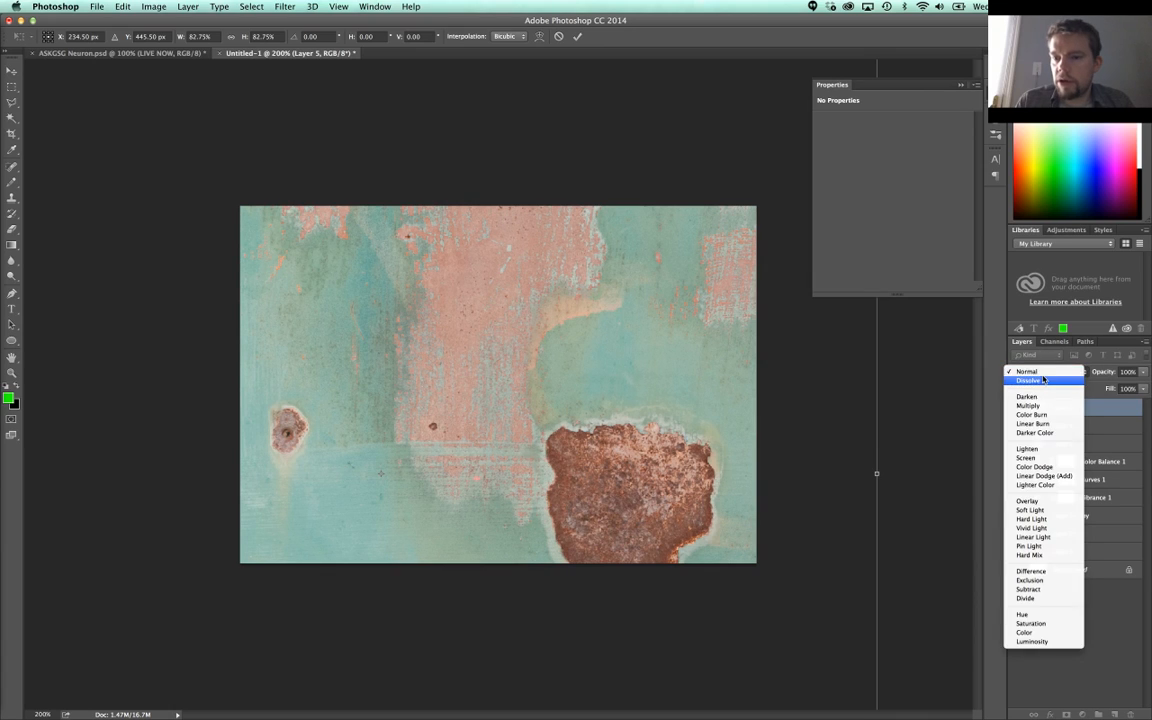
{"action": "left_click", "coordinate": [1043, 502]}
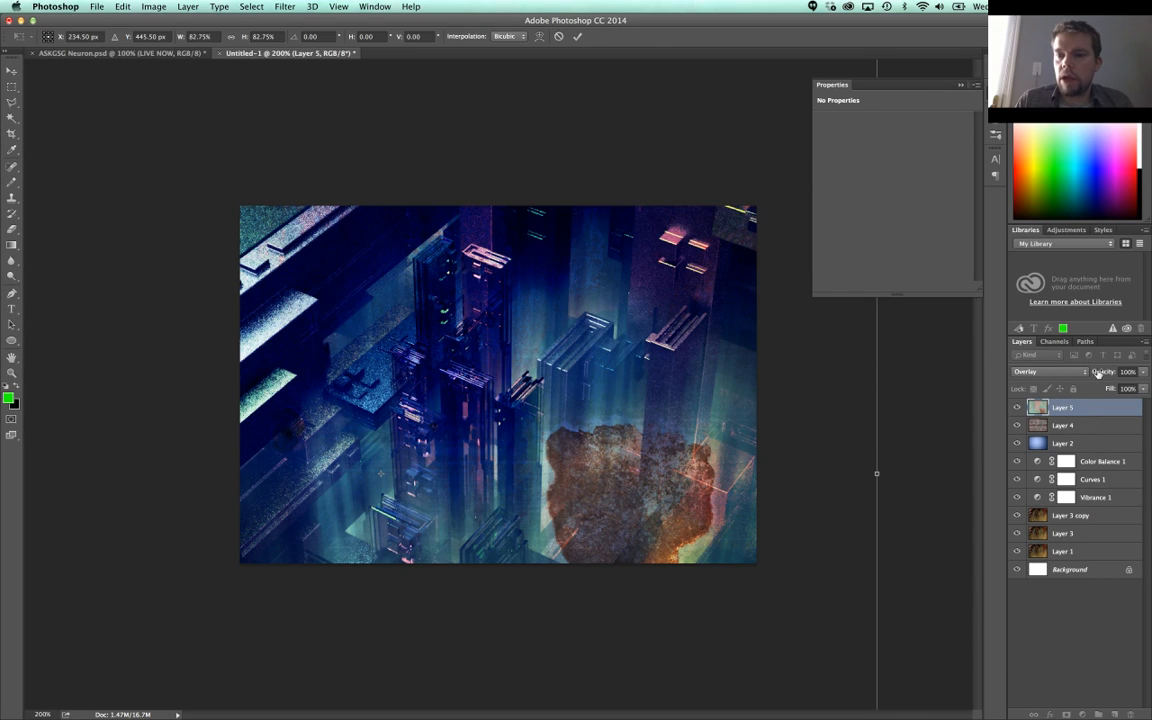
{"action": "left_click_drag", "start_coordinate": [1098, 372], "coordinate": [1049, 372]}
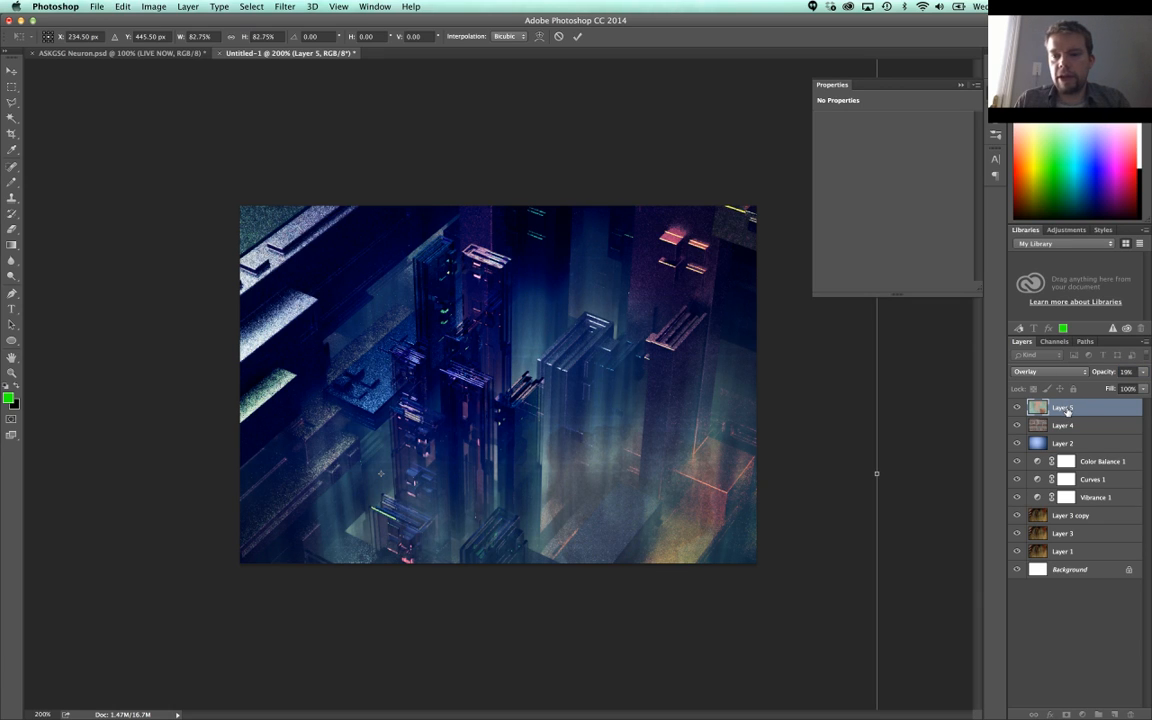
{"action": "key", "text": "Return"}
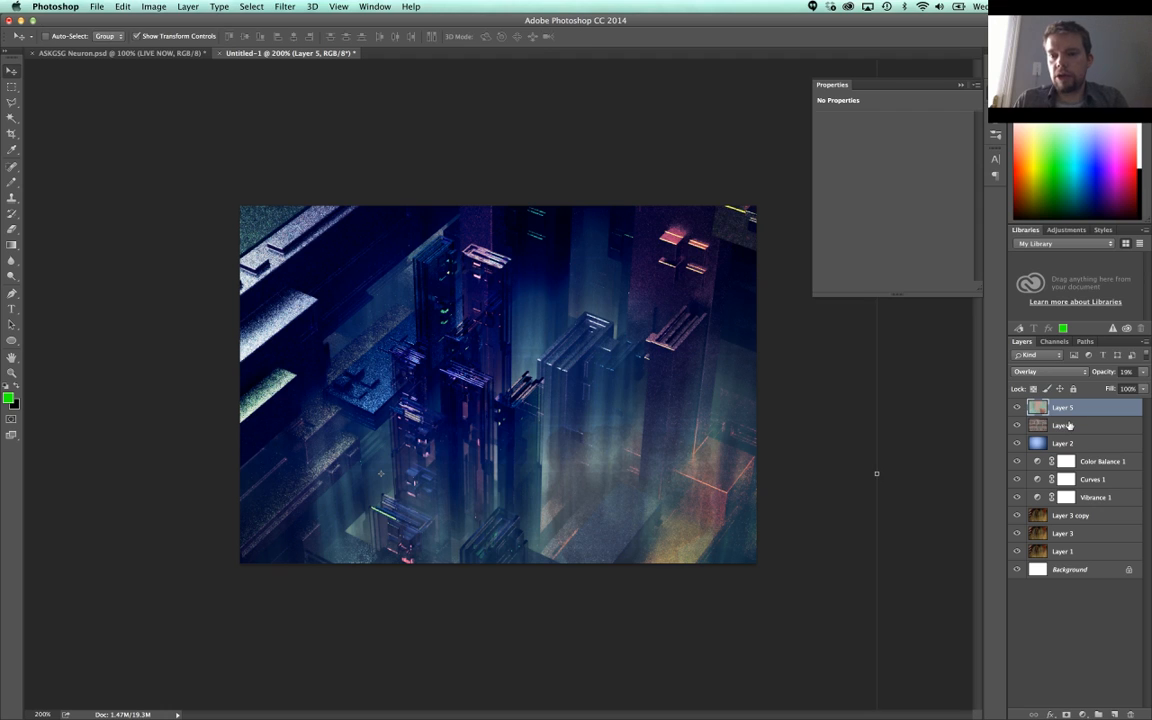
Step: Invert the colors of the green paint texture layer and shift it toward the canvas's lower right
{"action": "key", "text": "super+i"}
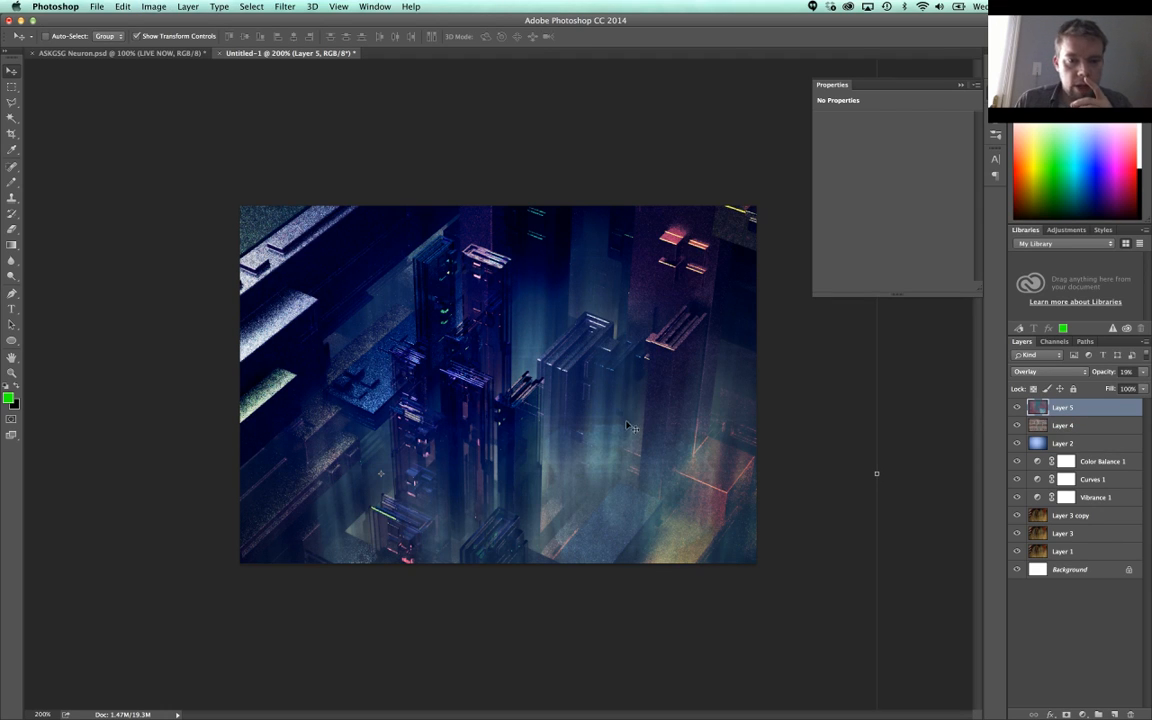
{"action": "left_click_drag", "start_coordinate": [638, 436], "coordinate": [700, 466]}
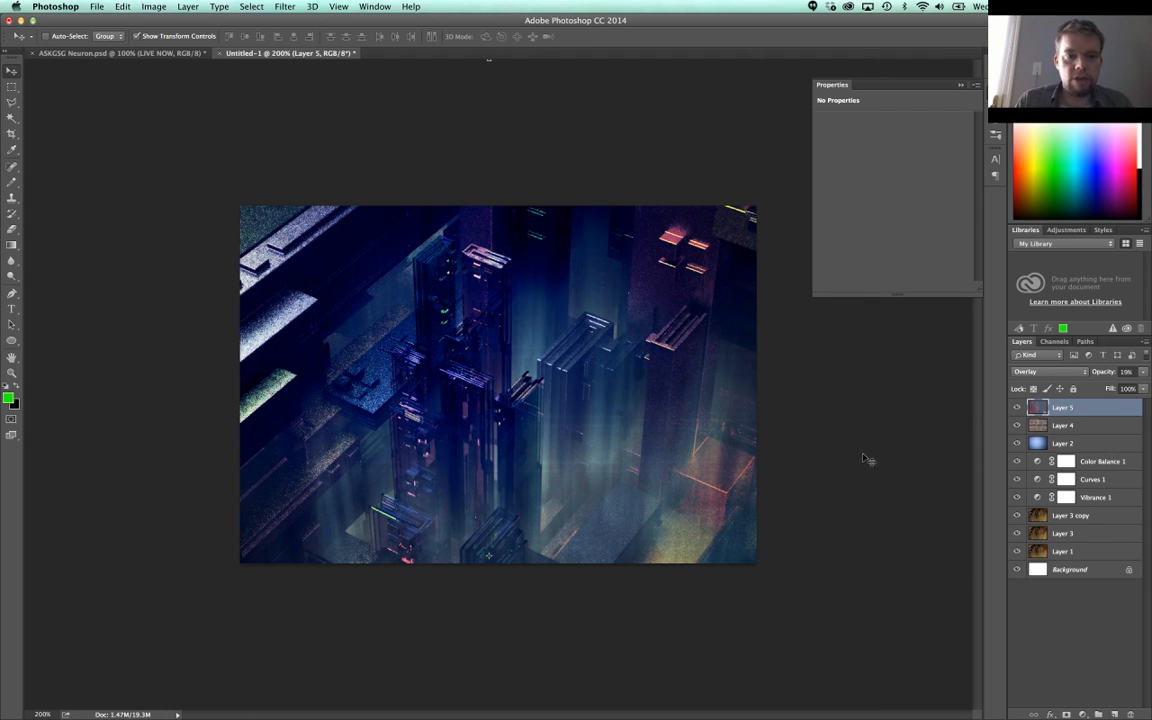
Step: Set the inverted paint texture layer's opacity to 66% and reposition it over the city
{"action": "key", "text": "6"}
{"action": "key", "text": "6"}
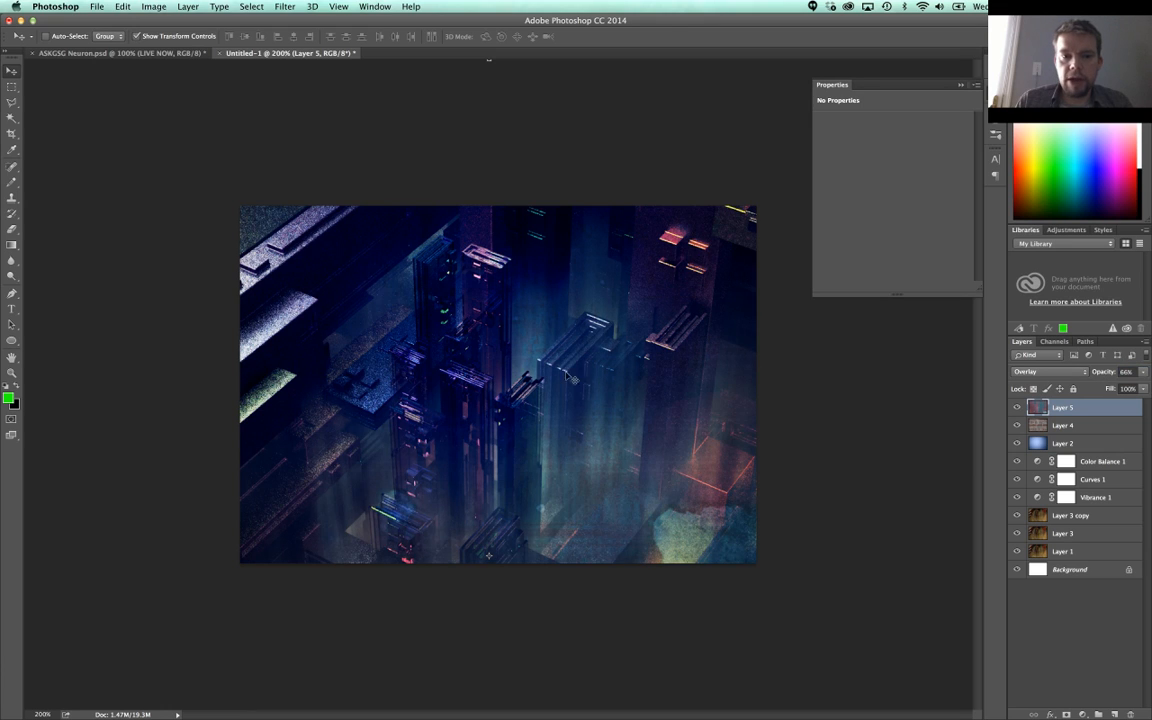
{"action": "left_click_drag", "start_coordinate": [450, 385], "coordinate": [486, 408]}
{"action": "left_click_drag", "start_coordinate": [509, 416], "coordinate": [492, 452]}
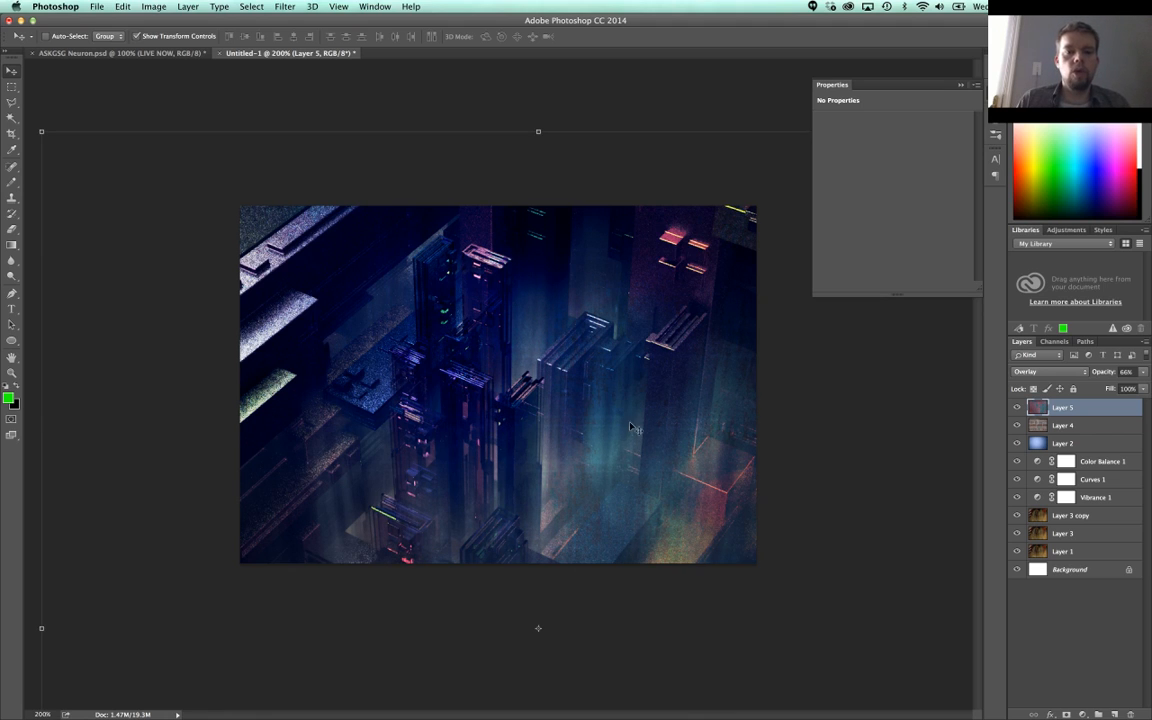
Step: Reduce the brick texture layer's opacity to 4%
{"action": "left_click", "coordinate": [1089, 428]}
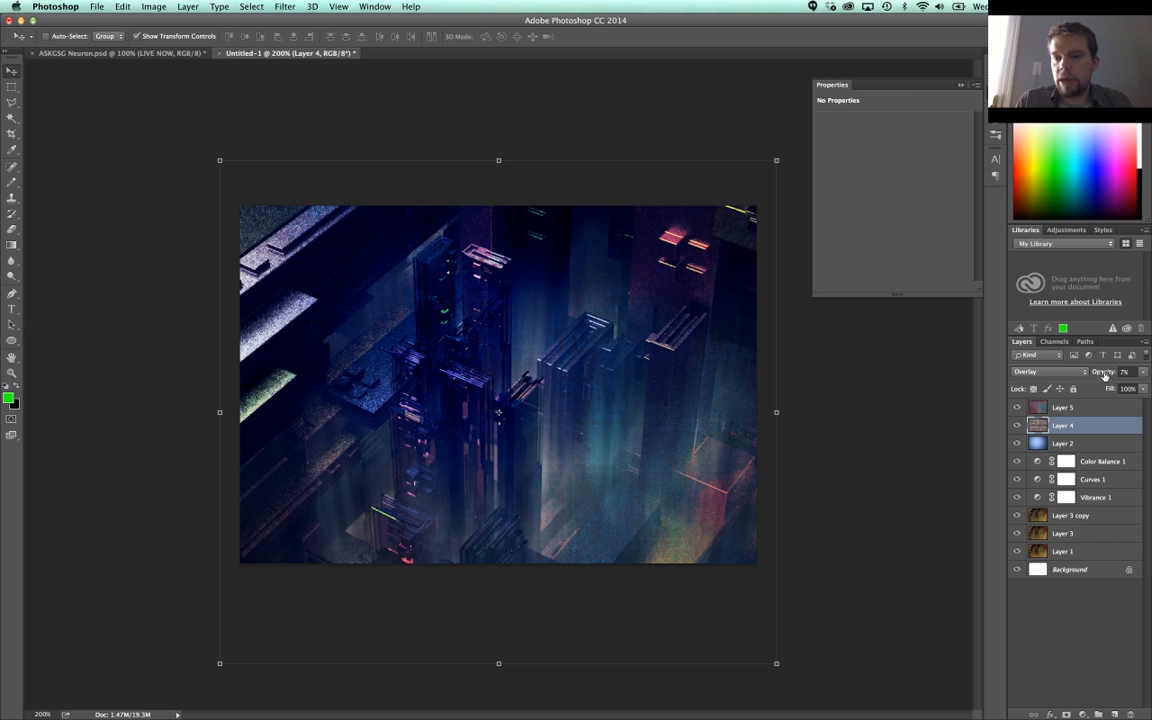
{"action": "left_click_drag", "start_coordinate": [1104, 374], "coordinate": [1103, 376]}
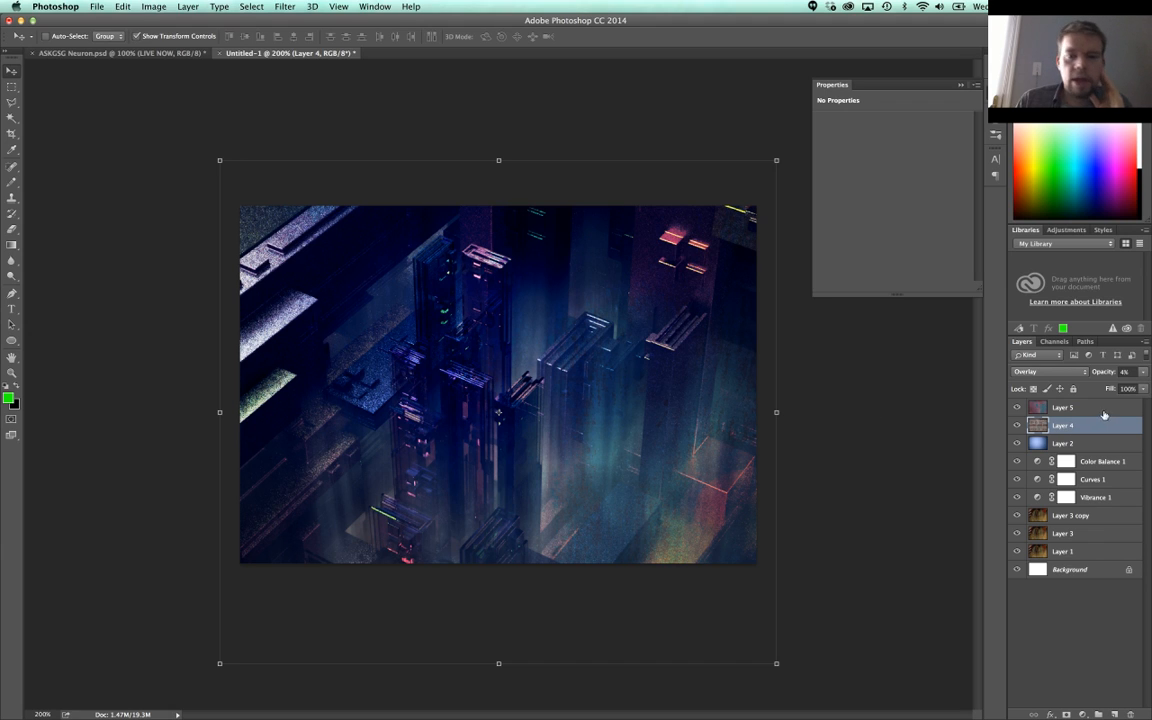
Step: Duplicate the inverted paint texture layer and move the copy toward the image's upper-left corner
{"action": "left_click", "coordinate": [1083, 409]}
{"action": "key", "text": "super+j"}
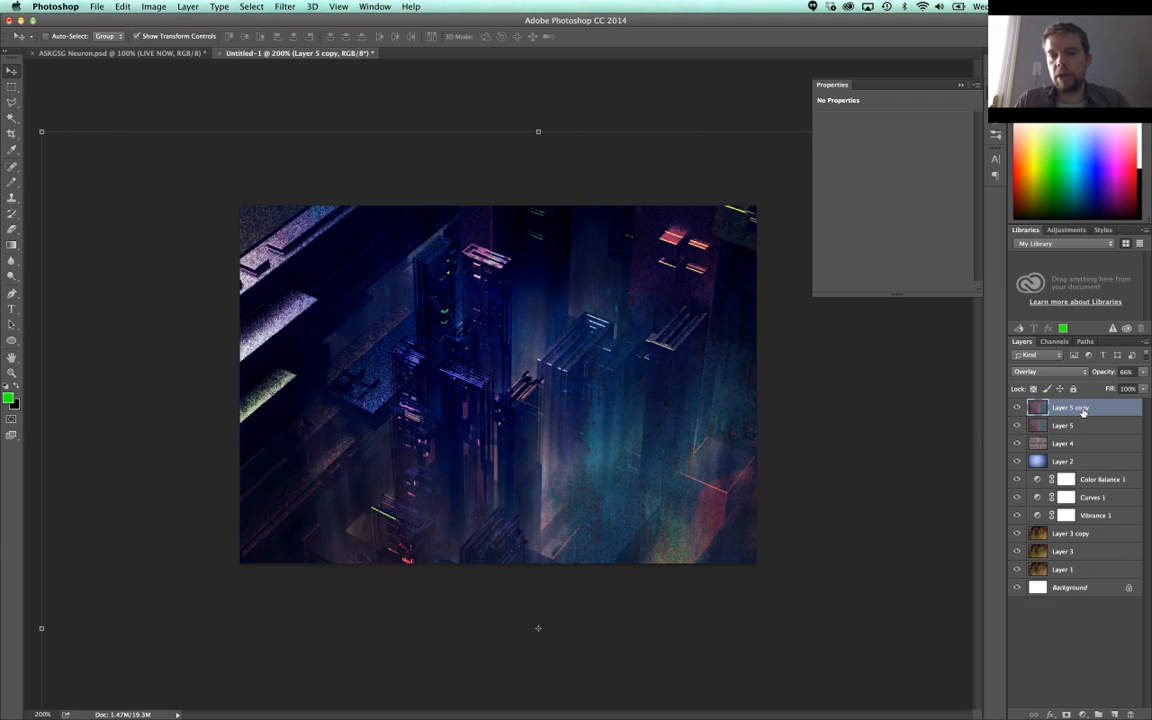
{"action": "left_click_drag", "start_coordinate": [618, 385], "coordinate": [365, 242]}
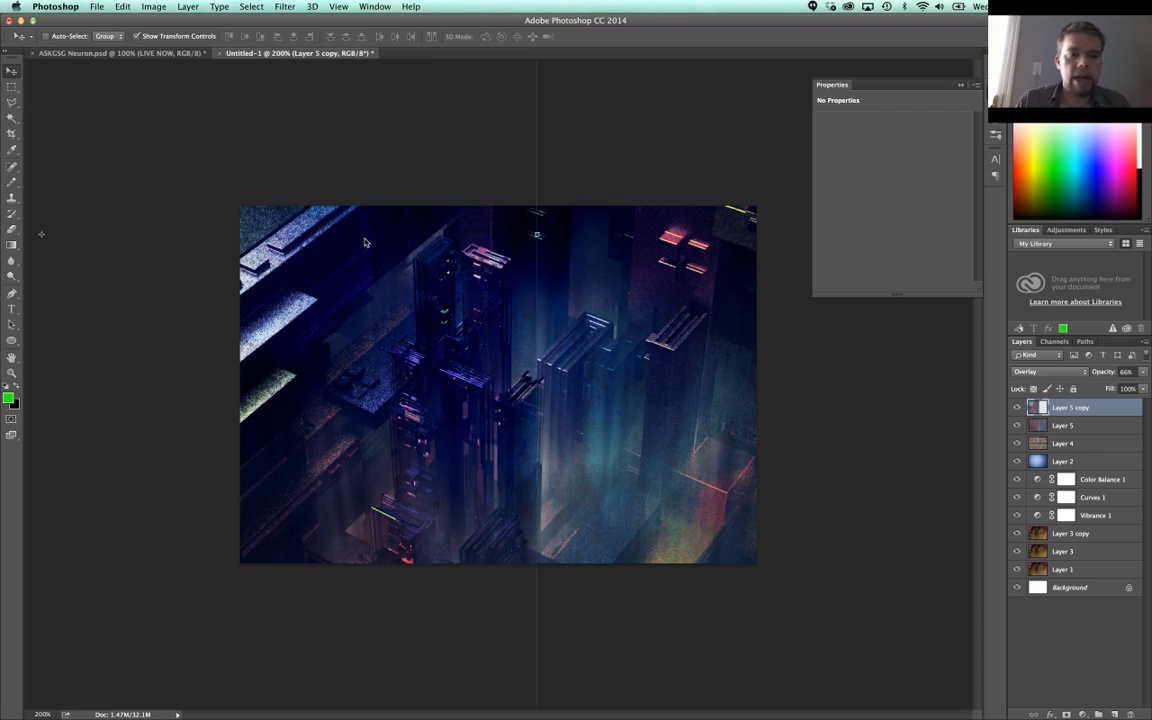
Step: Add a layer mask to the duplicated texture and paint black on its upper-left area with a 300 px, 0% hardness brush
{"action": "left_click", "coordinate": [1084, 712]}
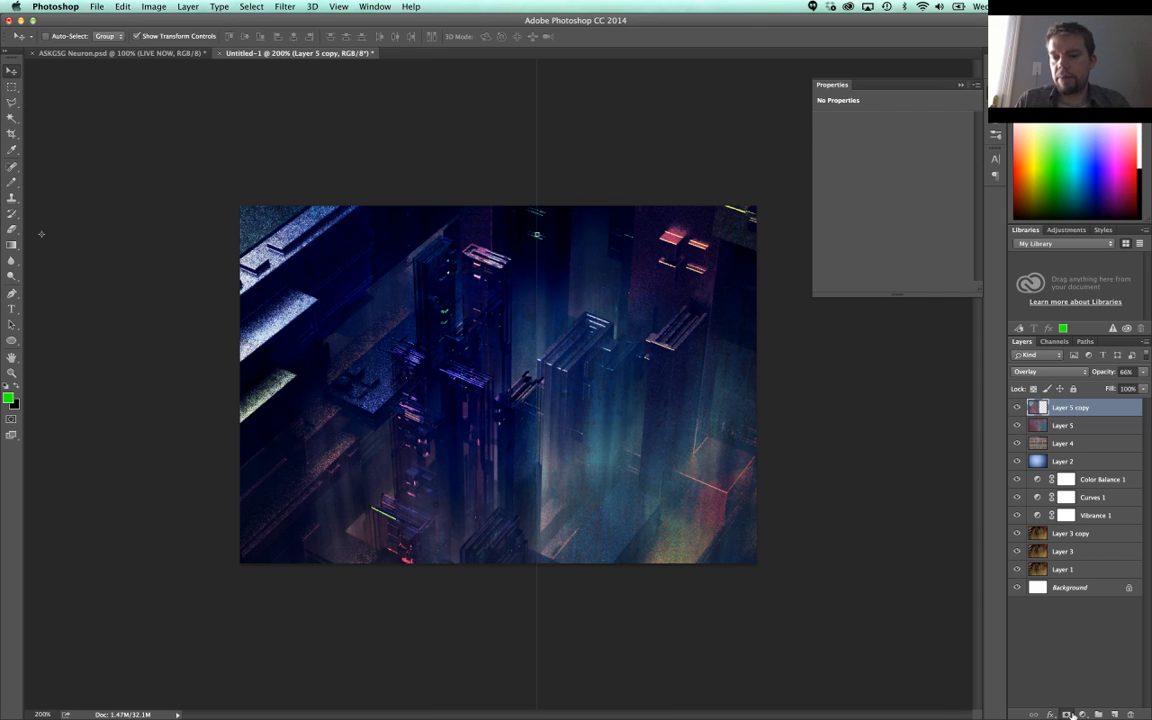
{"action": "key", "text": "b"}
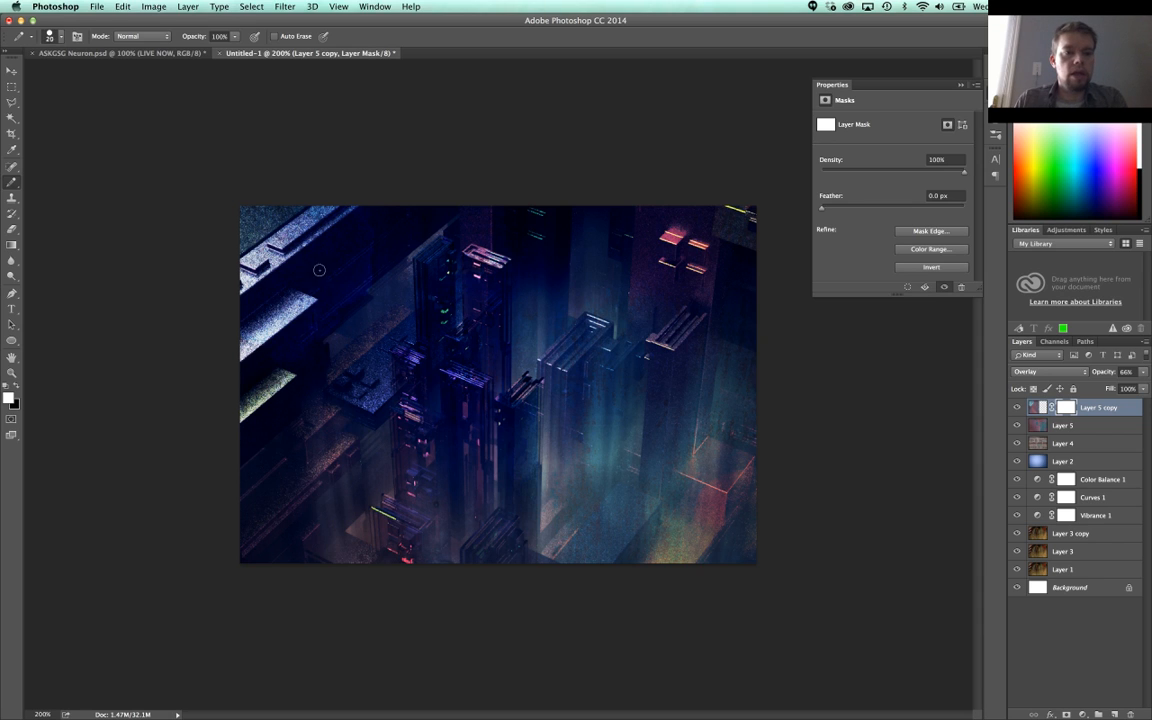
{"action": "left_click_drag", "start_coordinate": [287, 244], "coordinate": [370, 244], "text": "ctrl+alt"}
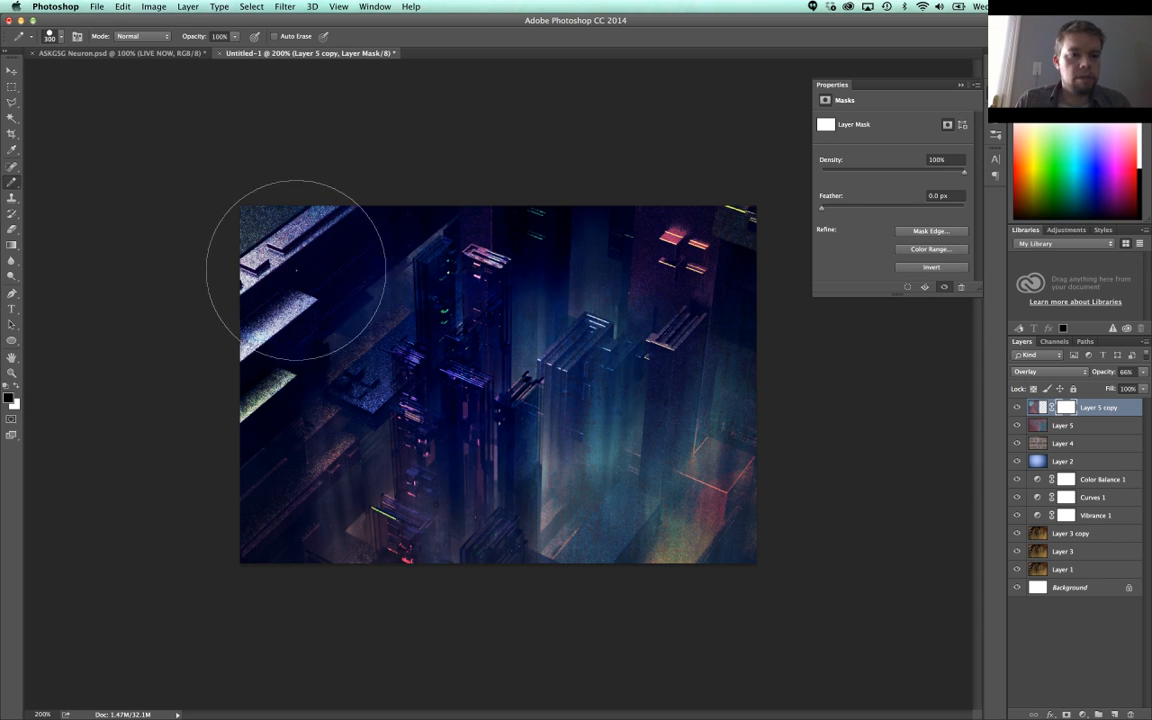
{"action": "key", "text": "x"}
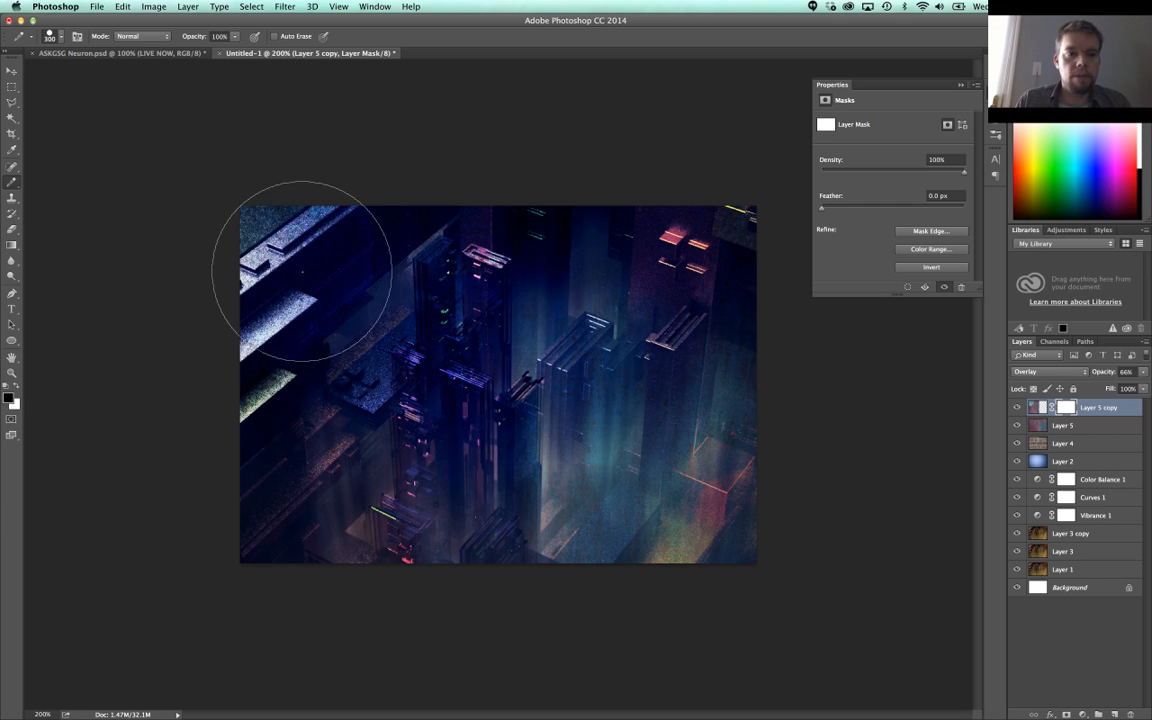
{"action": "right_click", "coordinate": [308, 270]}
{"action": "left_click_drag", "start_coordinate": [441, 328], "coordinate": [366, 328]}
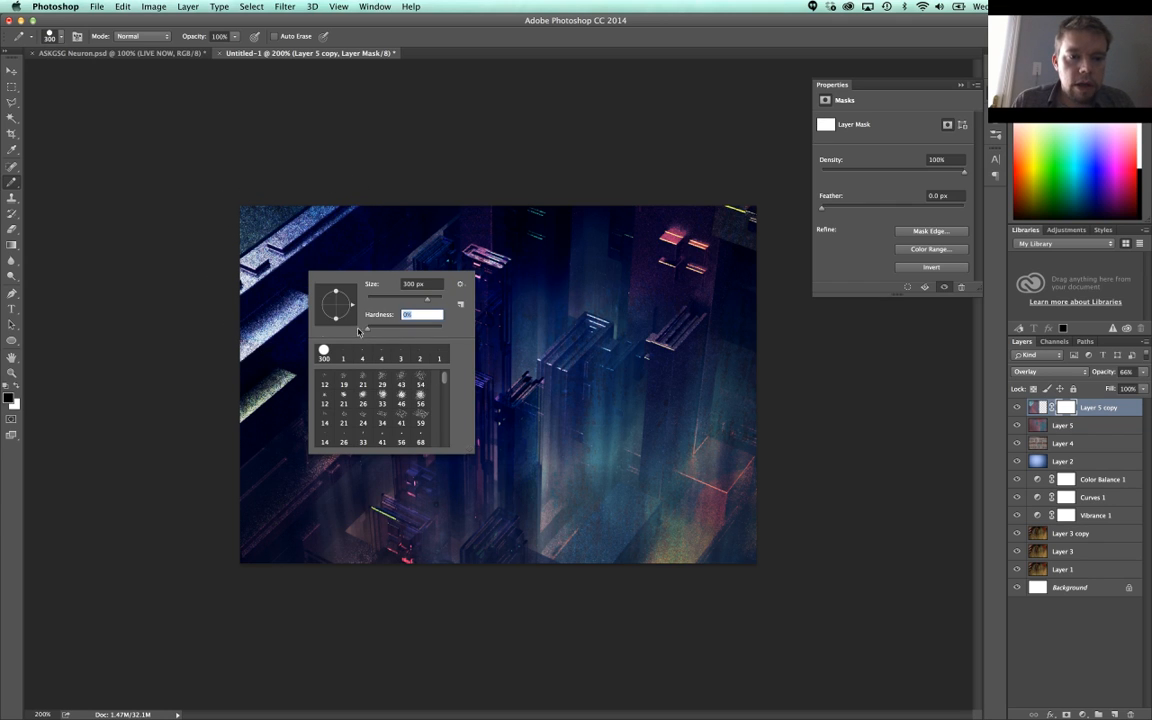
{"action": "left_click", "coordinate": [284, 255]}
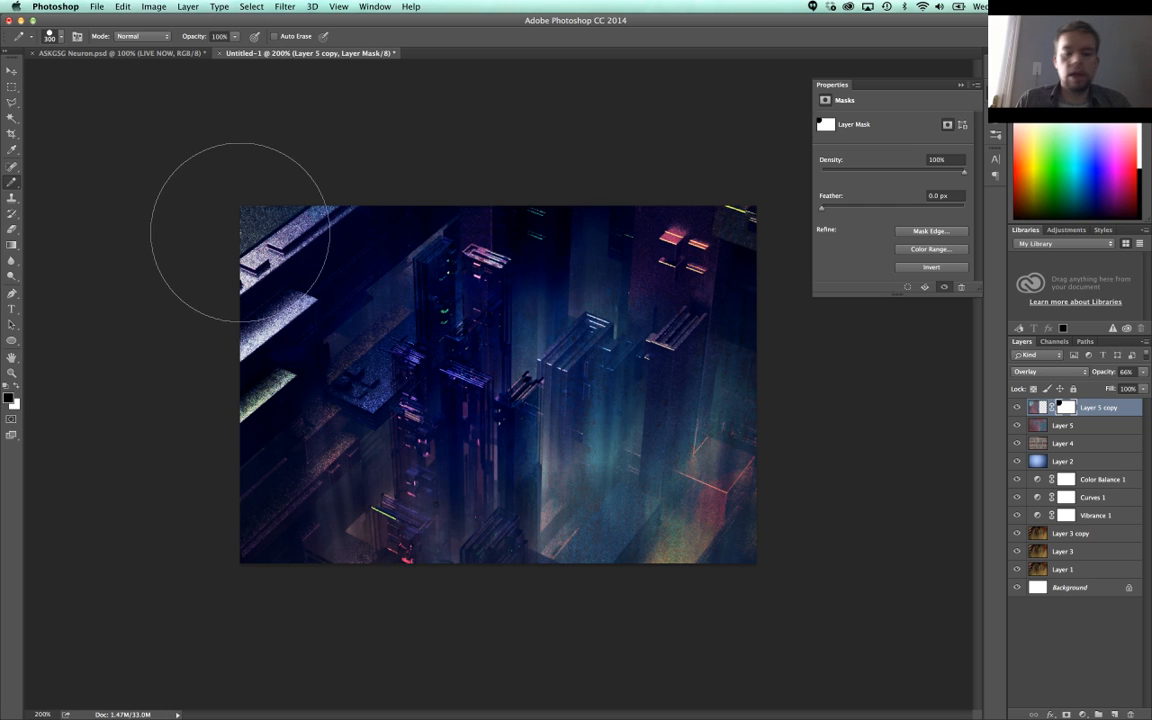
Step: Invert the duplicated texture's layer mask and paint white from the upper-left corner toward the central towers
{"action": "key", "text": "super+i"}
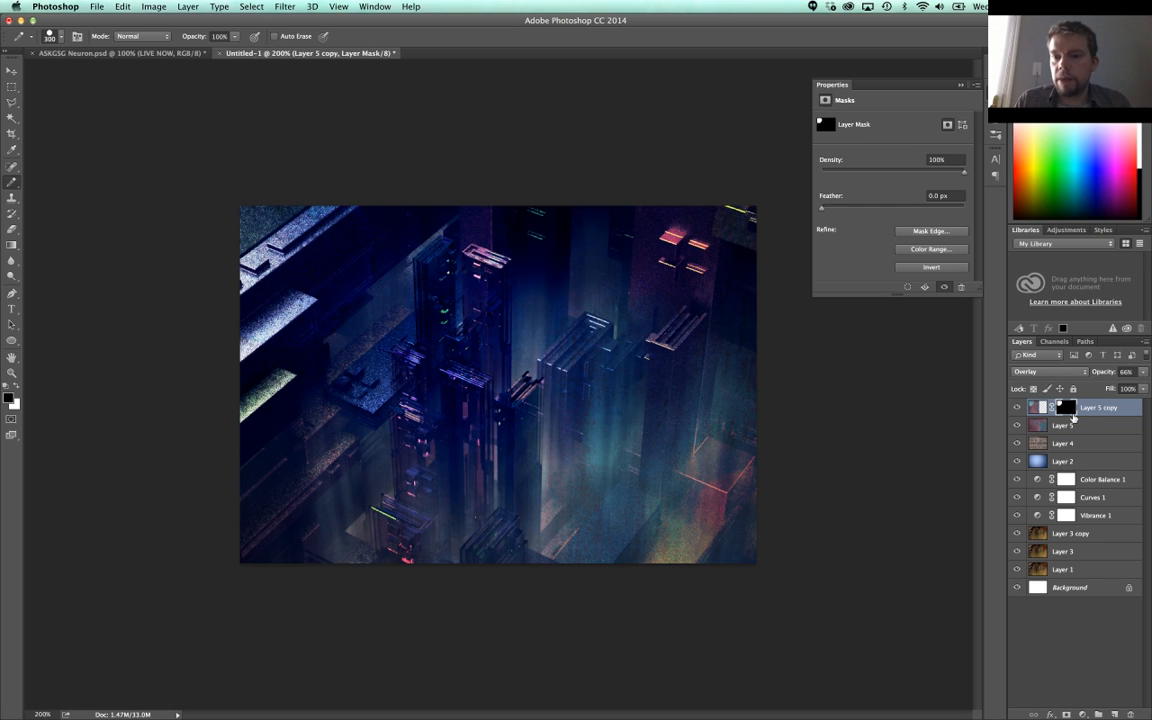
{"action": "left_click_drag", "start_coordinate": [255, 236], "coordinate": [262, 231]}
{"action": "key", "text": "x"}
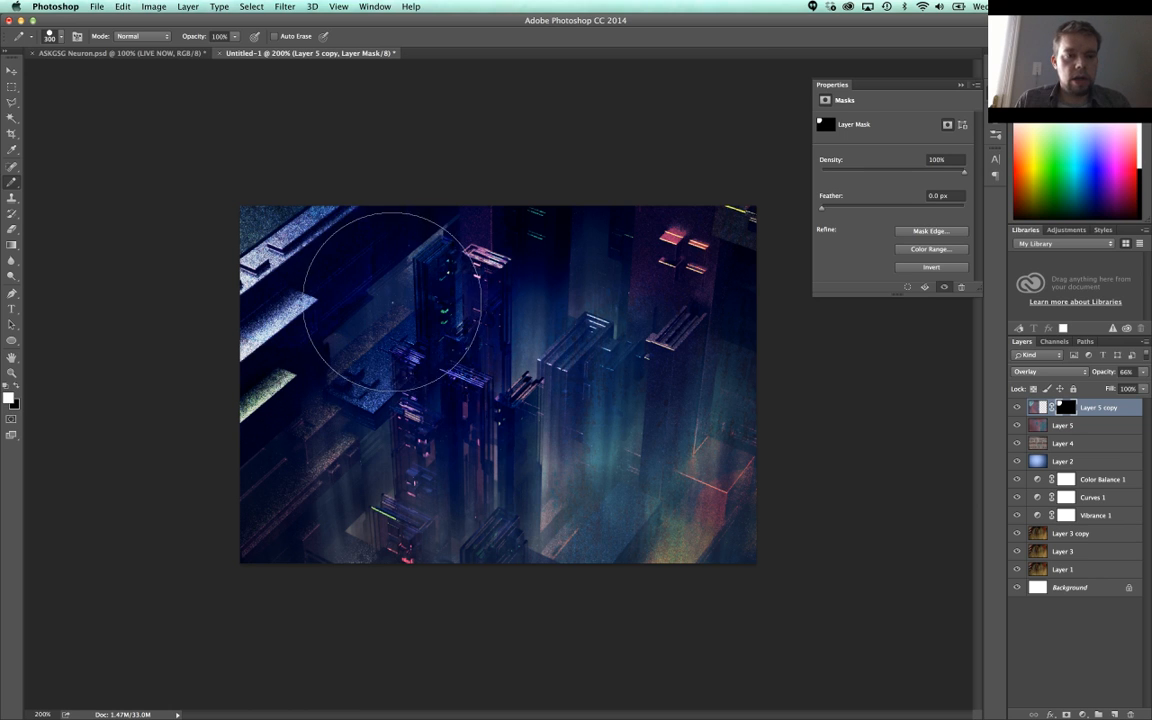
{"action": "mouse_move", "coordinate": [392, 301]}
{"action": "left_mouse_down"}
{"action": "mouse_move", "coordinate": [386, 288]}
{"action": "mouse_move", "coordinate": [393, 303]}
{"action": "mouse_move", "coordinate": [334, 360]}
{"action": "mouse_move", "coordinate": [350, 368]}
{"action": "mouse_move", "coordinate": [425, 334]}
{"action": "left_mouse_up"}
Step: Undo the last black strokes on the duplicated texture's layer mask
{"action": "key", "text": "x"}
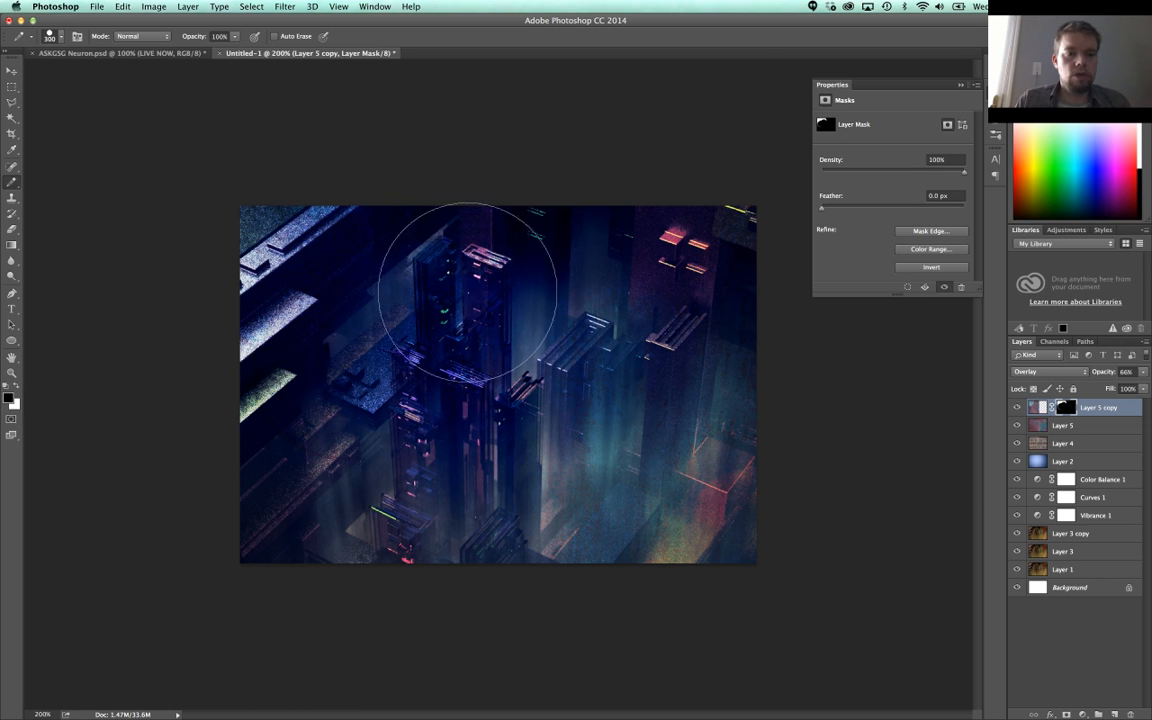
{"action": "key", "text": "alt+super+z"}
{"action": "key", "text": "alt+super+z"}
{"action": "key", "text": "alt+super+z"}
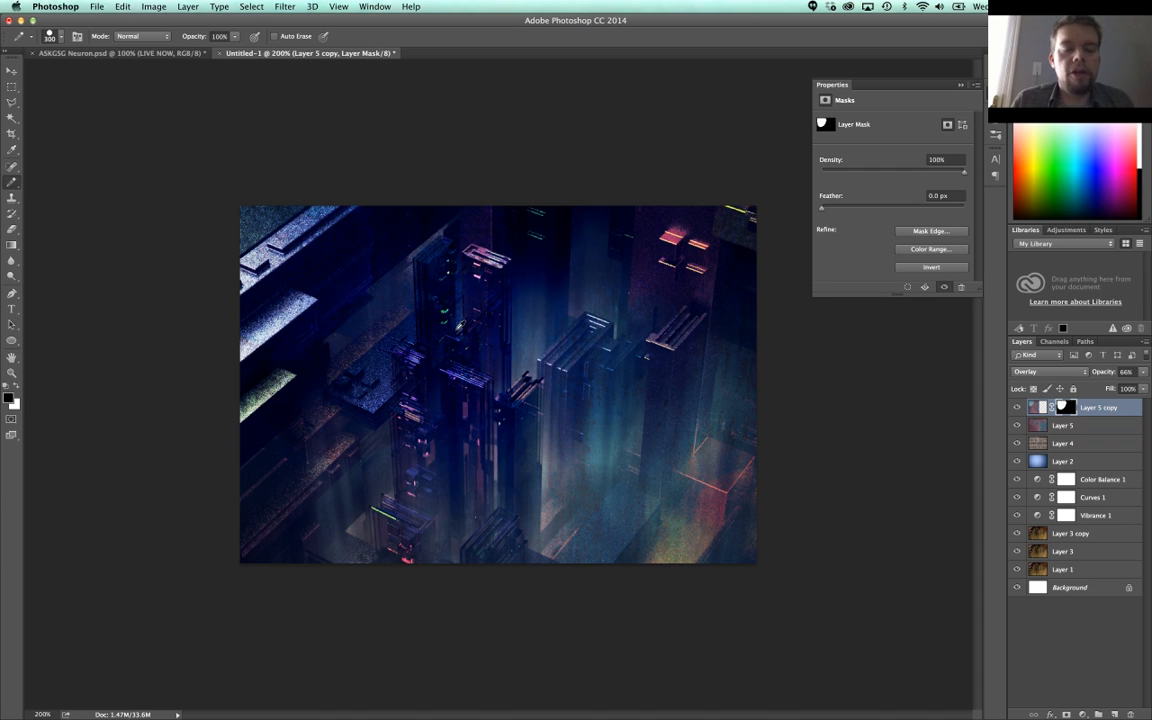
Step: Undo further strokes on the duplicated texture's layer mask, back to the single white dab in the upper-left corner
{"action": "key", "text": "alt+super+z"}
{"action": "key", "text": "alt+super+z"}
{"action": "key", "text": "alt+super+z"}
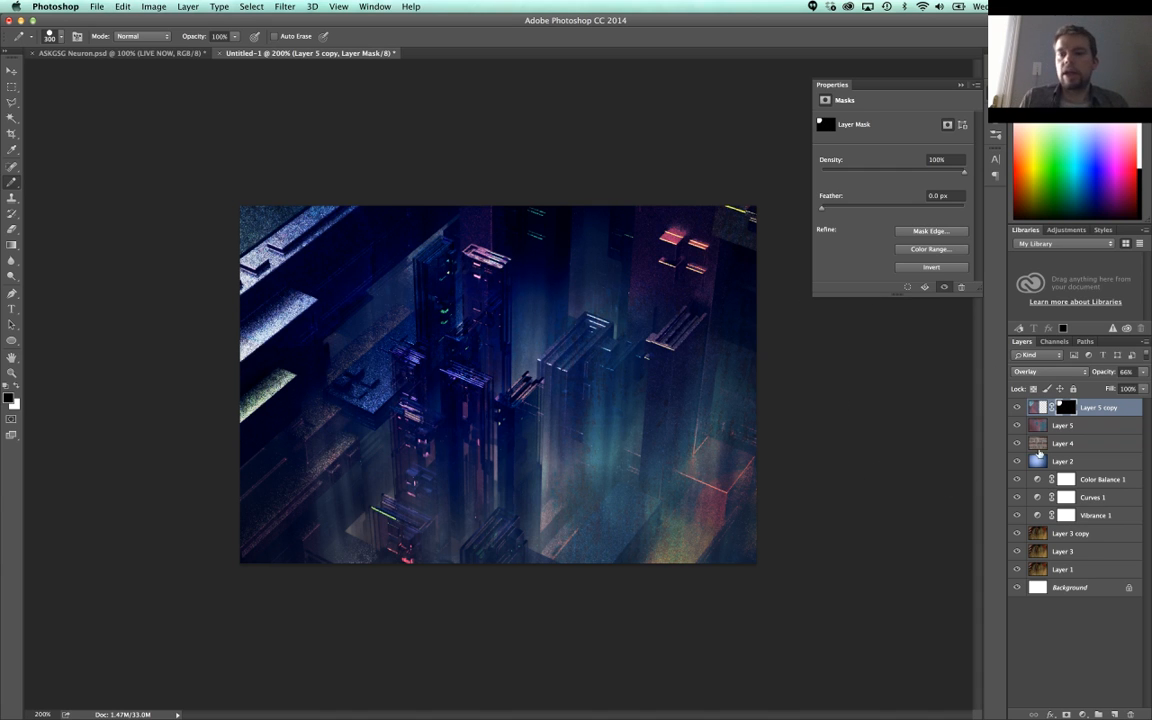
Step: Soften the duplicated texture's layer mask with a Gaussian Blur of 44.4 px radius, viewing the mask alone while blurring
{"action": "left_click", "coordinate": [1067, 407], "text": "alt"}
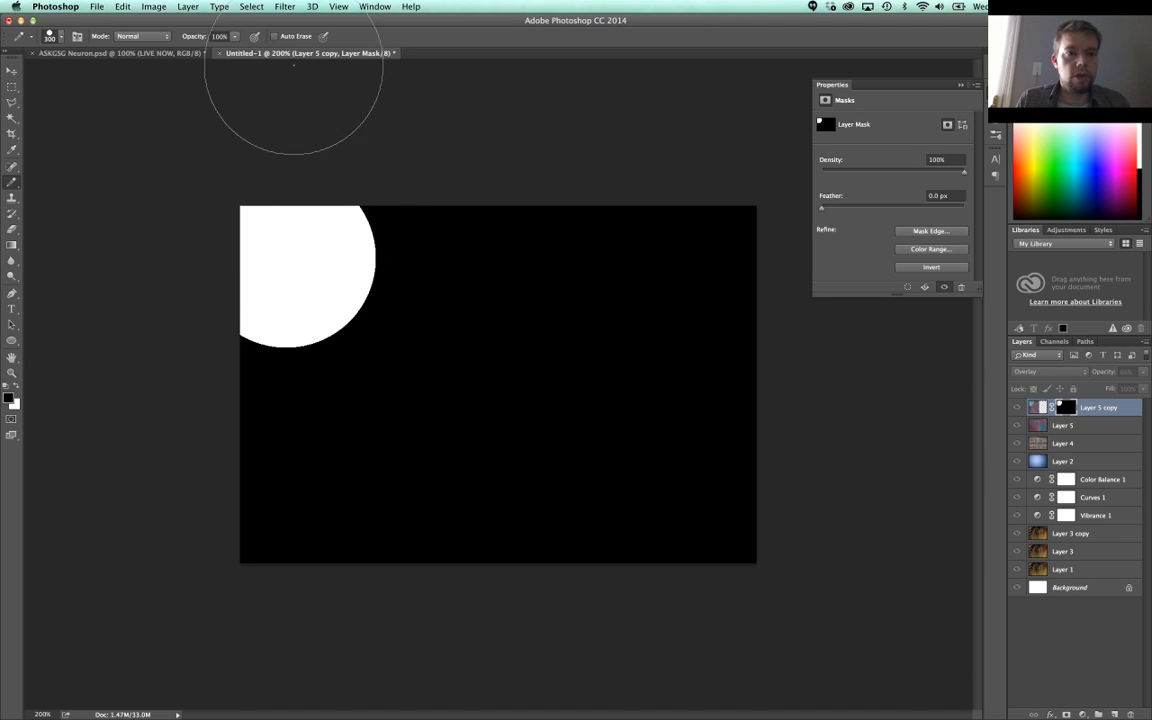
{"action": "left_click", "coordinate": [312, 6]}
{"action": "mouse_move", "coordinate": [300, 148]}
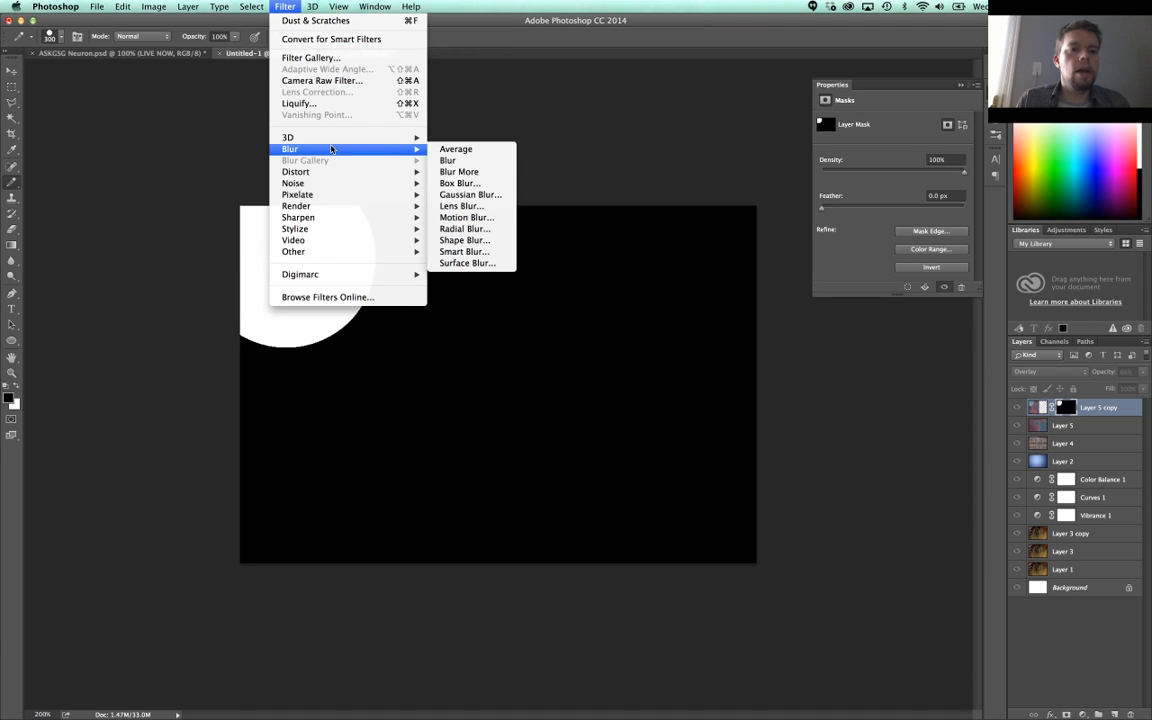
{"action": "left_click", "coordinate": [470, 193]}
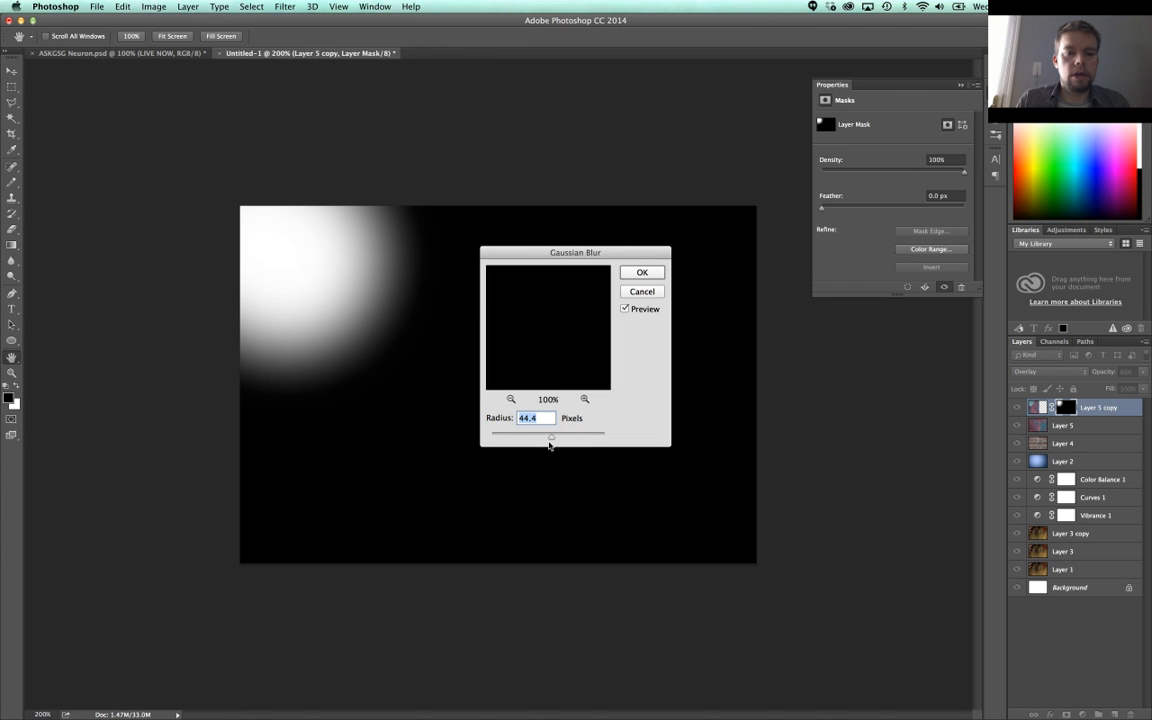
{"action": "left_click", "coordinate": [642, 272]}
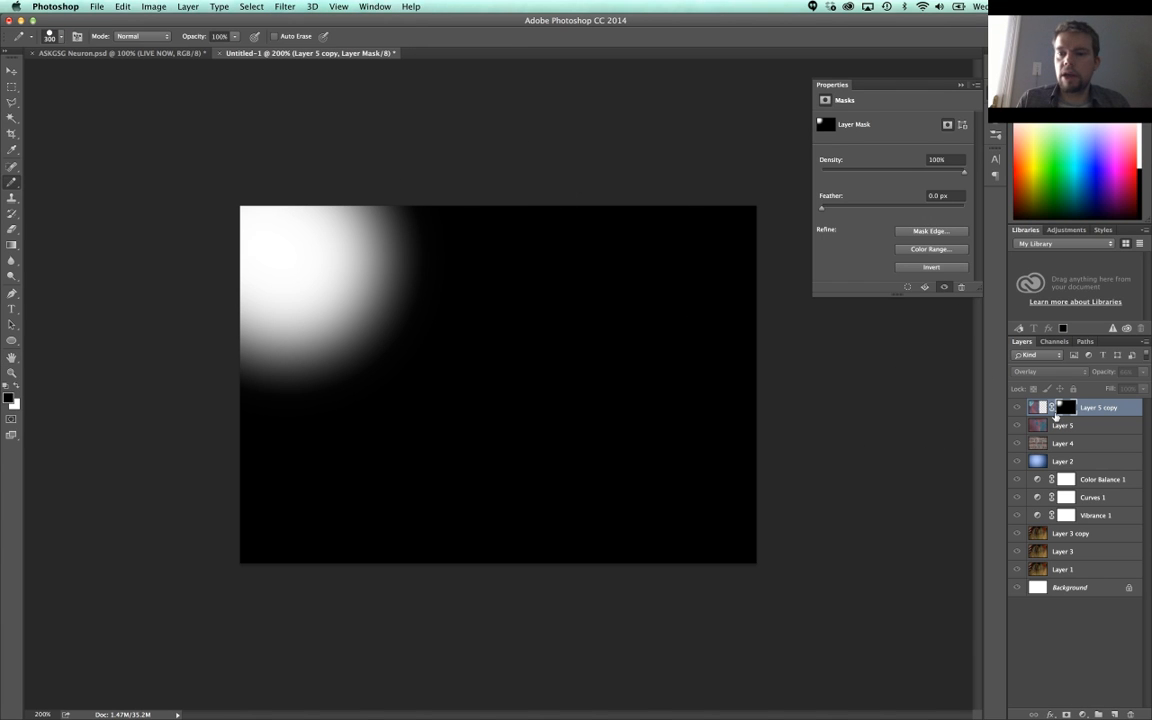
{"action": "left_click", "coordinate": [1039, 407]}
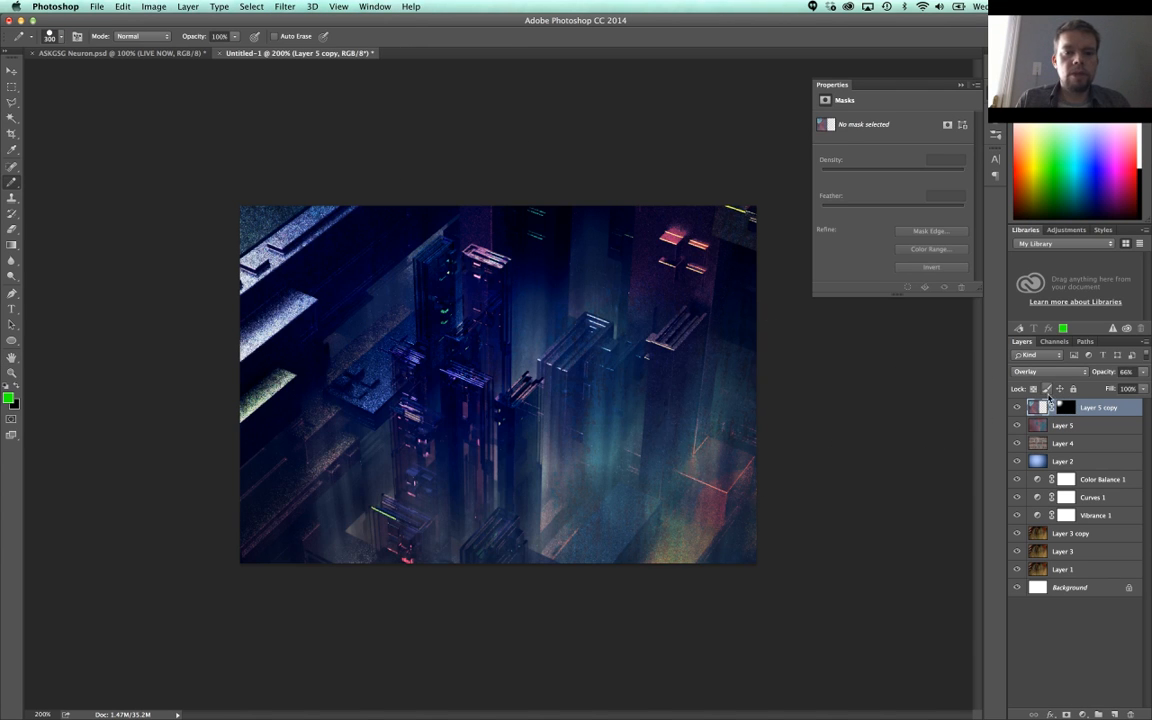
Step: Try painting white over the central towers on the duplicated texture's mask with a 348 px pencil at 30% hardness
{"action": "left_click", "coordinate": [1065, 407]}
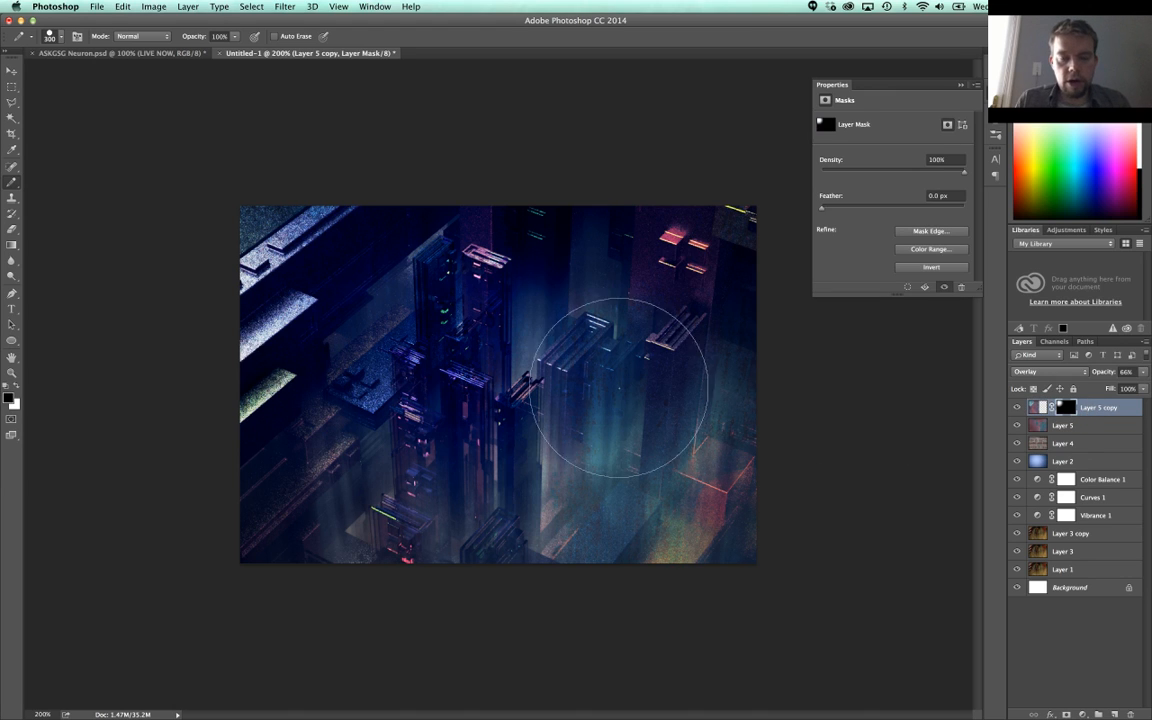
{"action": "right_click", "coordinate": [566, 381]}
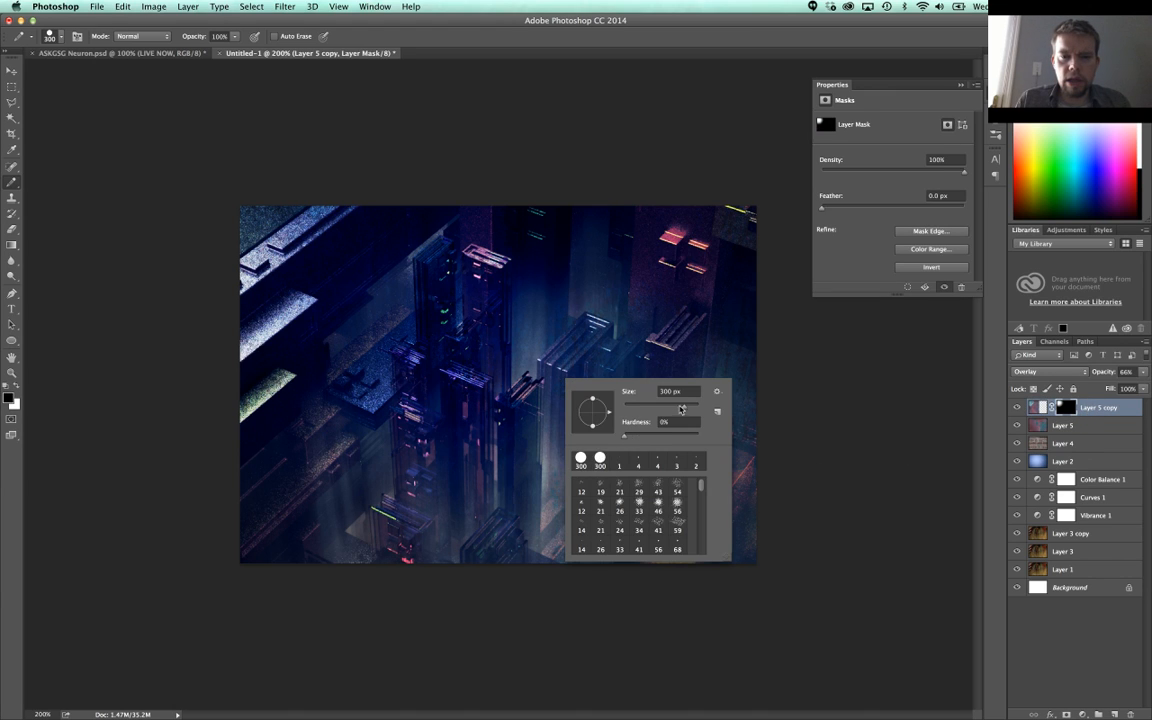
{"action": "left_click_drag", "start_coordinate": [681, 408], "coordinate": [680, 407]}
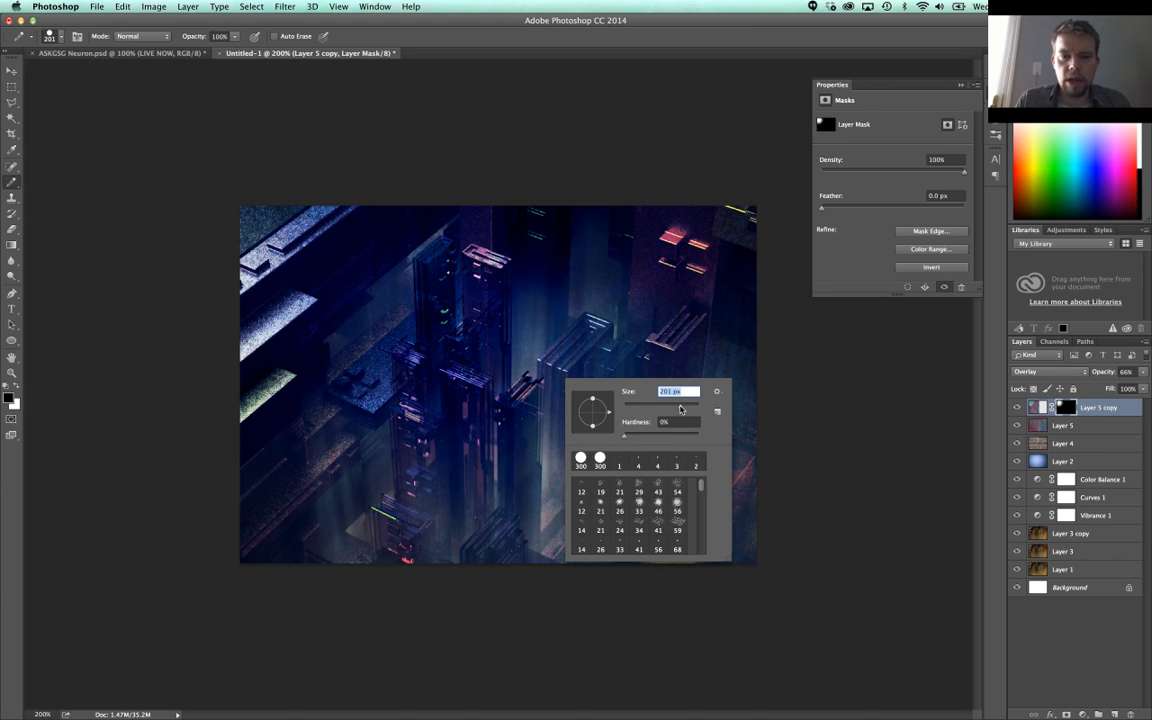
{"action": "left_click", "coordinate": [677, 467]}
{"action": "left_click", "coordinate": [647, 437]}
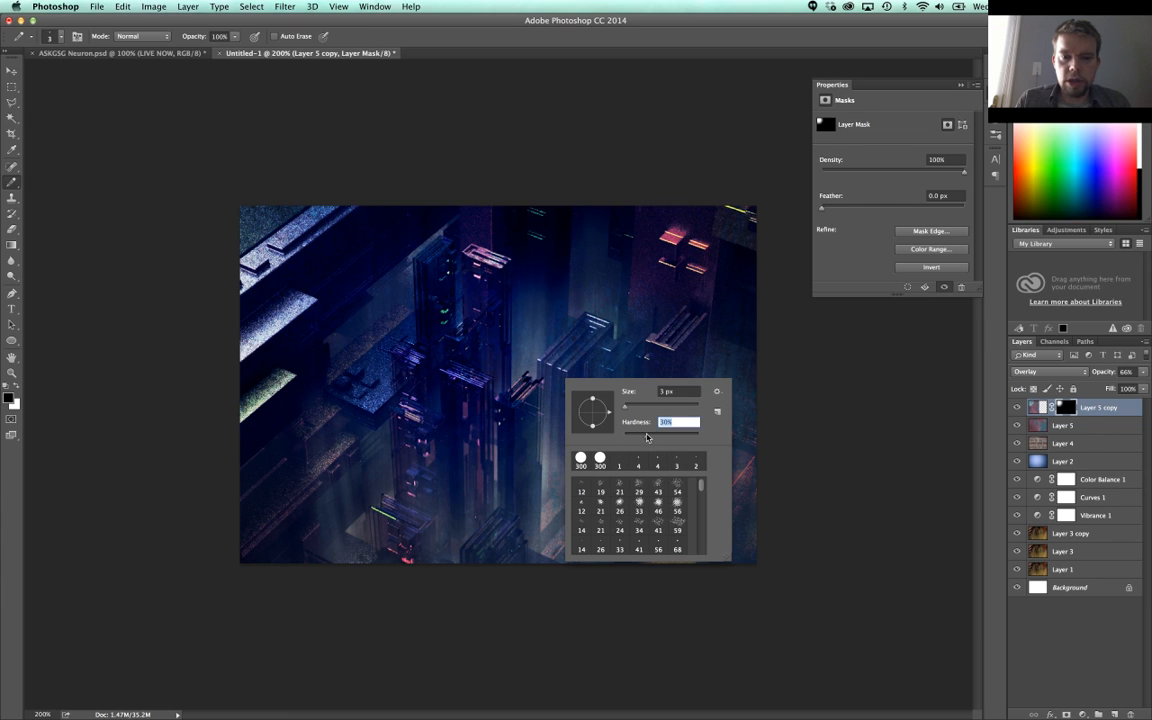
{"action": "left_click", "coordinate": [686, 406]}
{"action": "left_click", "coordinate": [480, 384]}
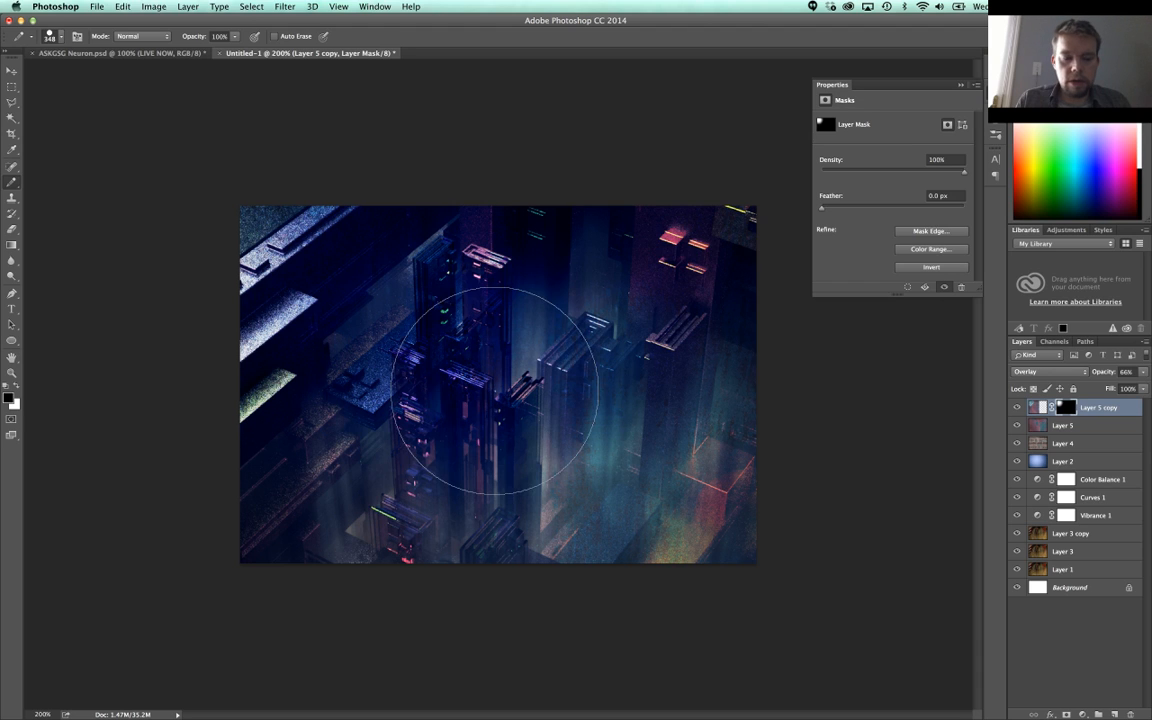
{"action": "key", "text": "x"}
{"action": "left_click", "coordinate": [500, 398]}
{"action": "key", "text": "super+z"}
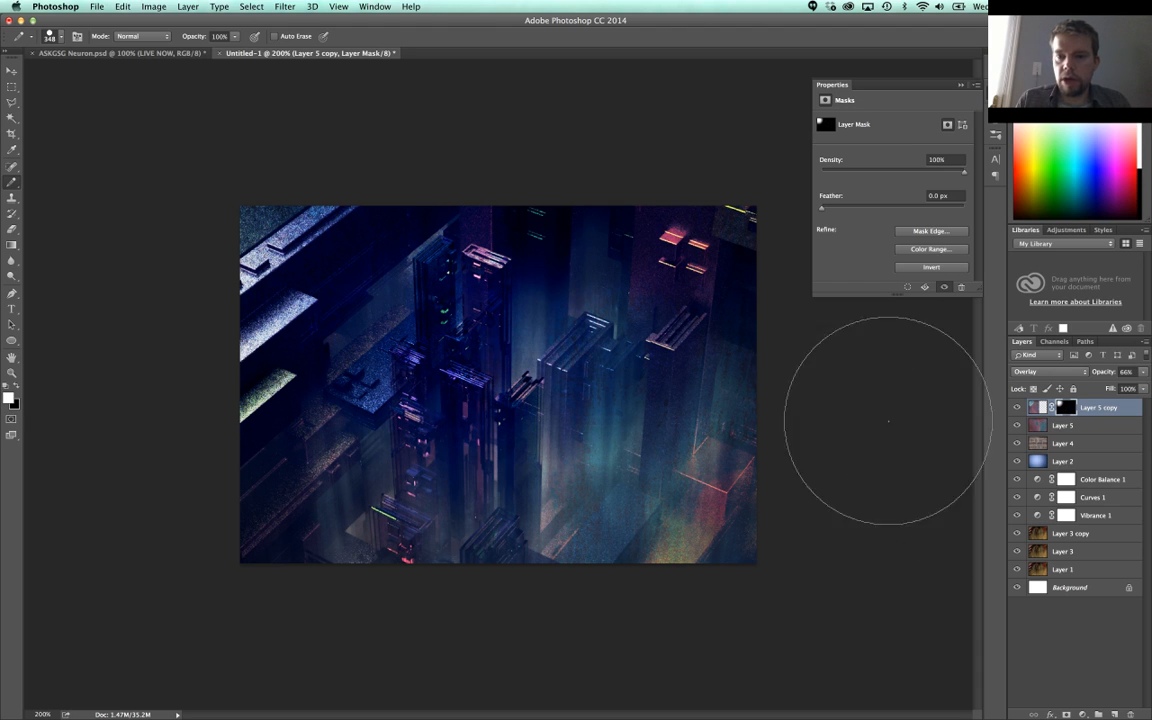
Step: Try a white stroke across the central towers on the texture's mask with a 60 px brush
{"action": "left_click", "coordinate": [12, 184]}
{"action": "left_click", "coordinate": [45, 166]}
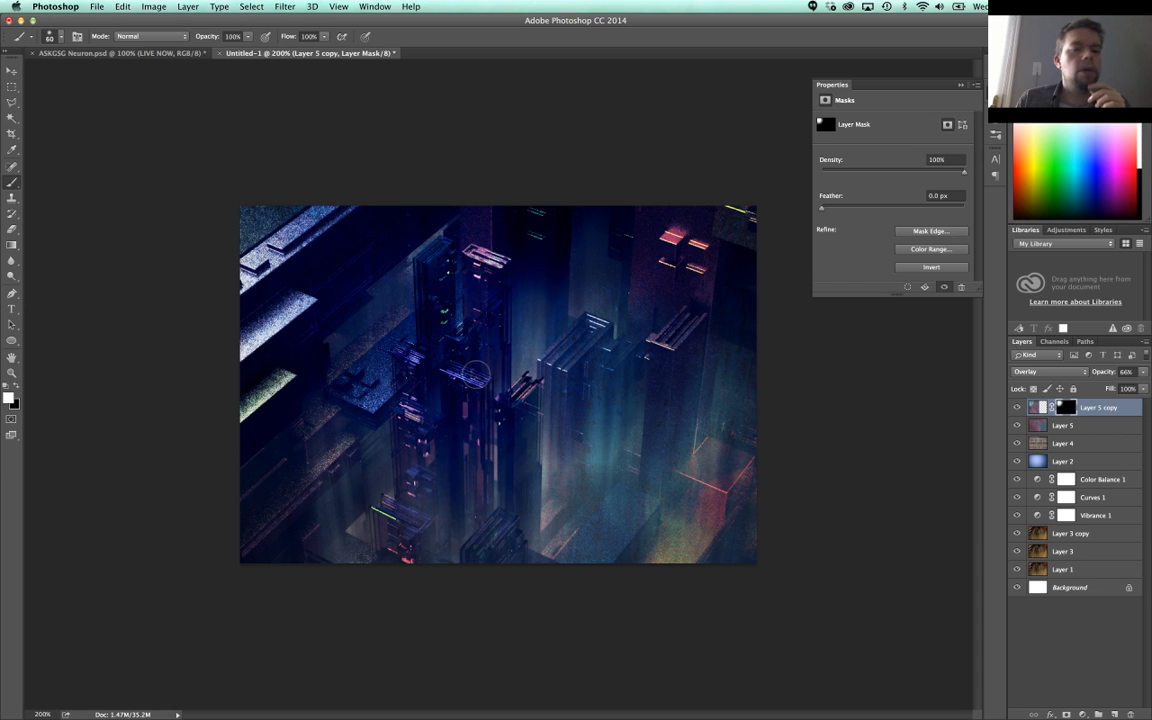
{"action": "mouse_move", "coordinate": [472, 378]}
{"action": "left_mouse_down"}
{"action": "mouse_move", "coordinate": [580, 418]}
{"action": "mouse_move", "coordinate": [567, 400]}
{"action": "left_mouse_up"}
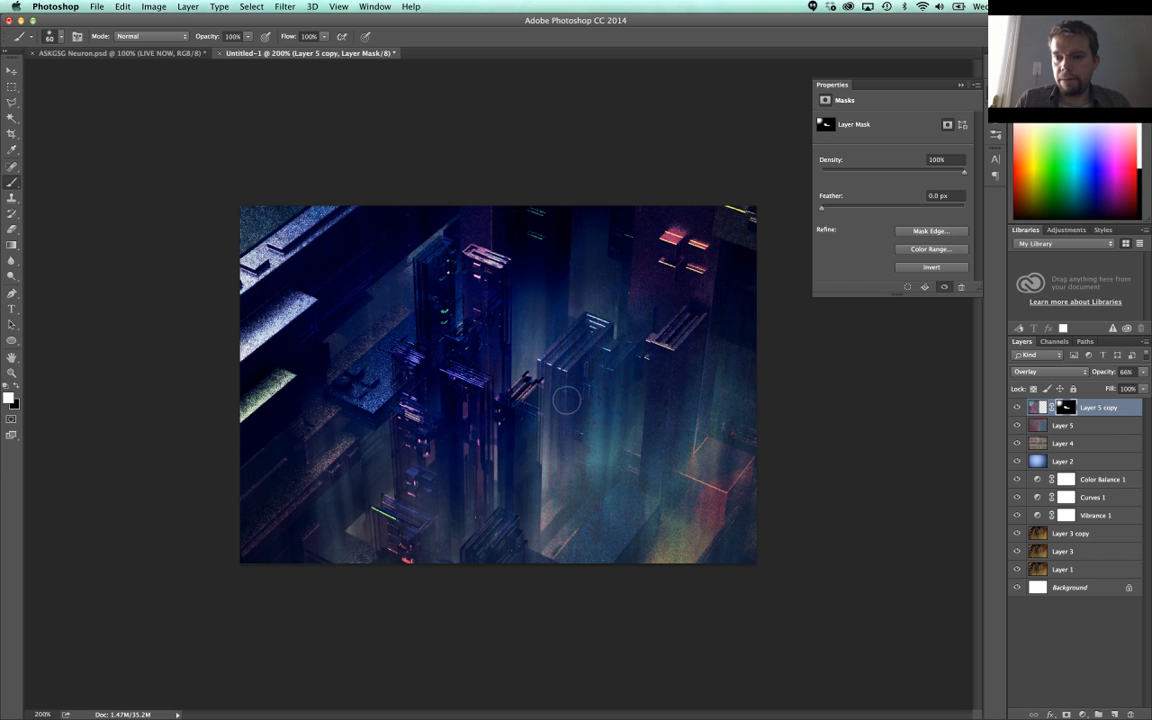
{"action": "key", "text": "super+z"}
Step: Set the brush size to 300 px
{"action": "key", "text": "bracketright"}
{"action": "key", "text": "bracketright"}
{"action": "key", "text": "bracketright"}
{"action": "key", "text": "bracketright"}
{"action": "key", "text": "bracketright"}
{"action": "key", "text": "bracketright"}
{"action": "key", "text": "bracketright"}
{"action": "key", "text": "bracketright"}
{"action": "key", "text": "bracketright"}
{"action": "key", "text": "bracketright"}
{"action": "key", "text": "bracketright"}
{"action": "key", "text": "bracketright"}
{"action": "key", "text": "bracketright"}
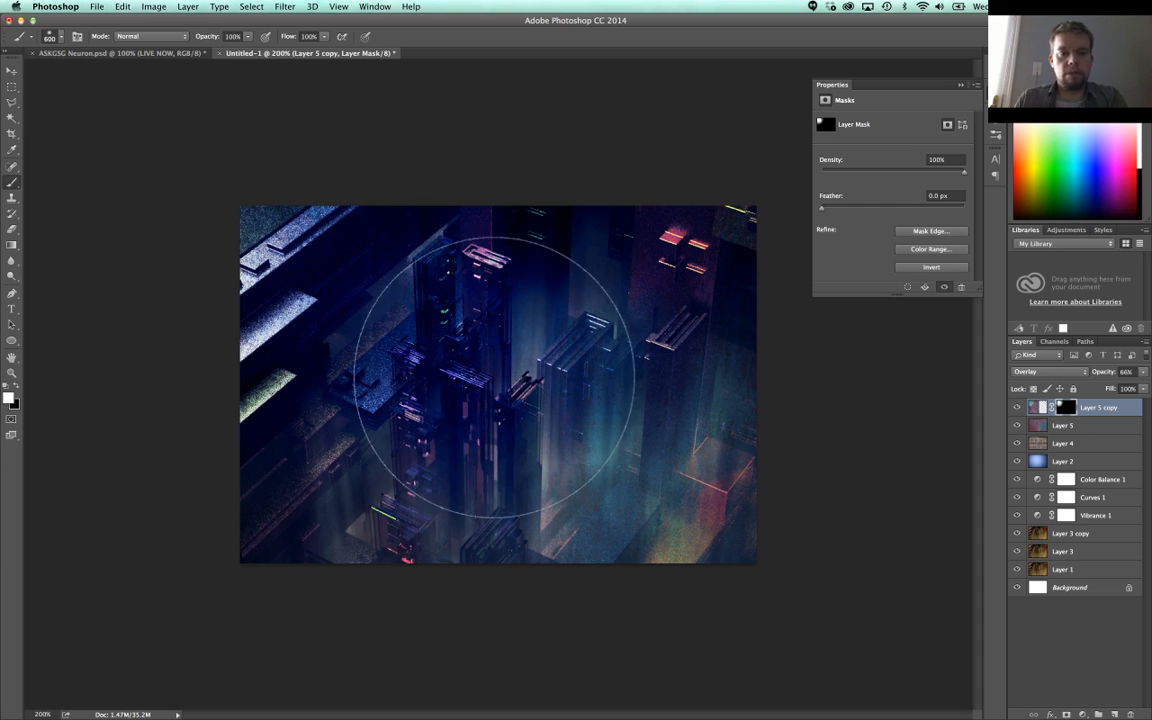
{"action": "key", "text": "bracketleft"}
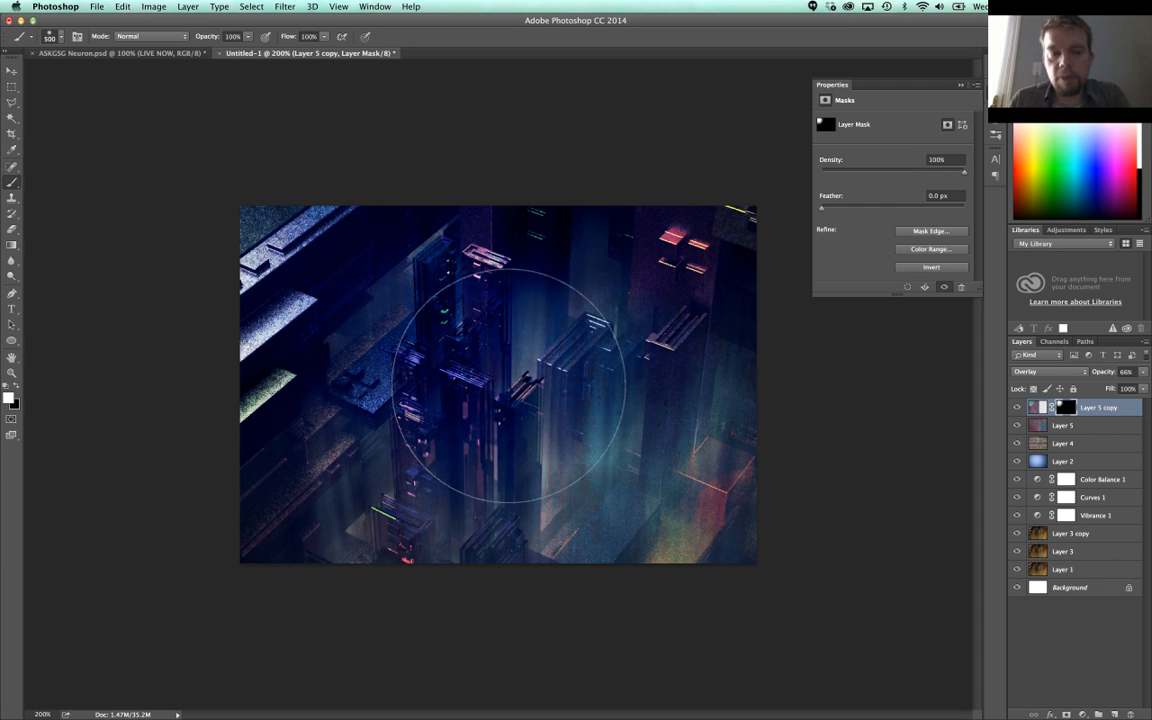
{"action": "key", "text": "bracketleft"}
{"action": "key", "text": "bracketleft"}
Step: Flatten the image and copy the whole canvas
{"action": "left_click", "coordinate": [1065, 550]}
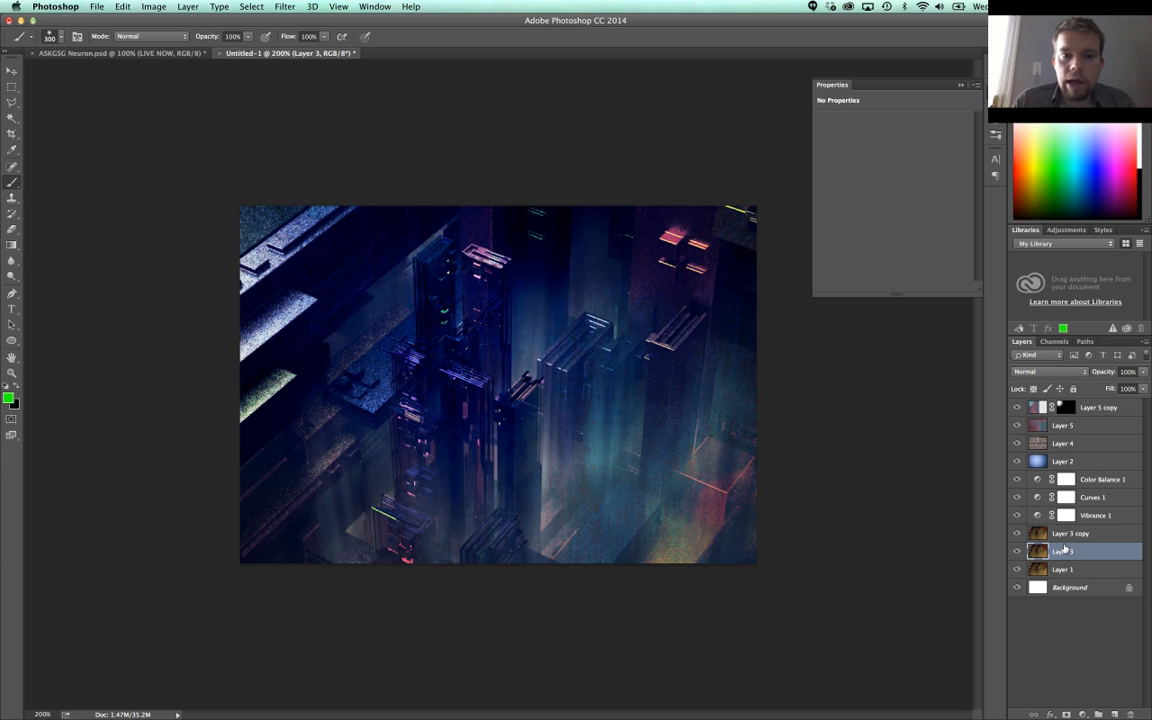
{"action": "left_click", "coordinate": [177, 8]}
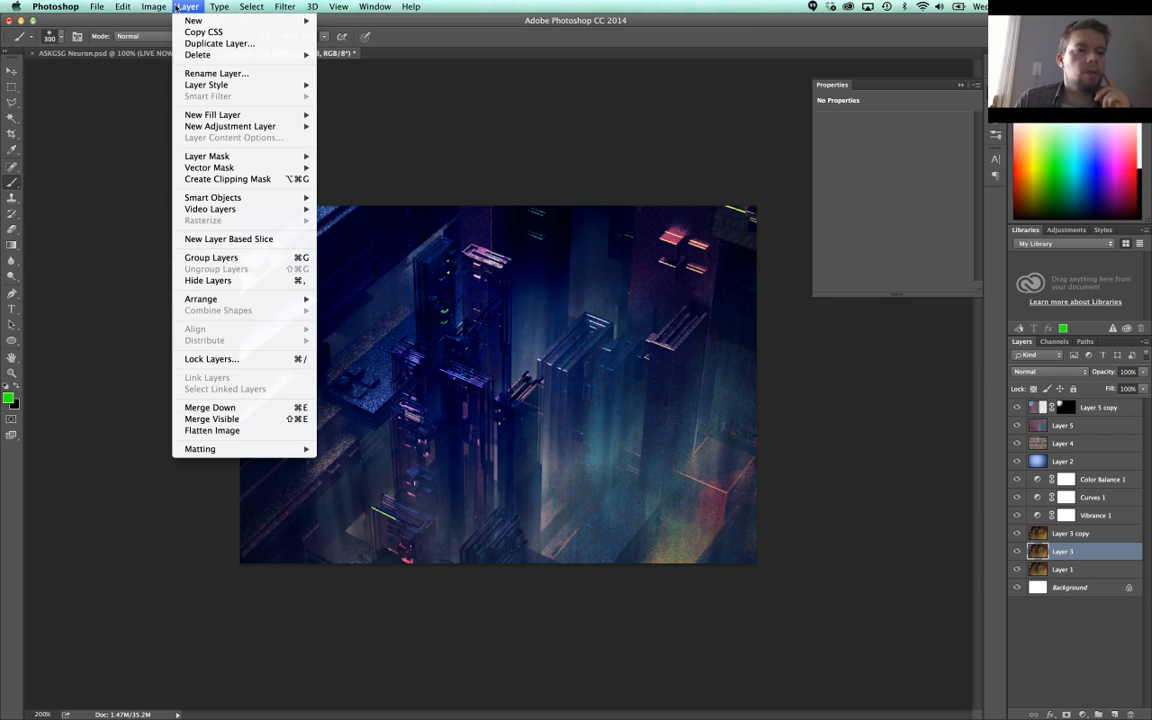
{"action": "left_click", "coordinate": [212, 430]}
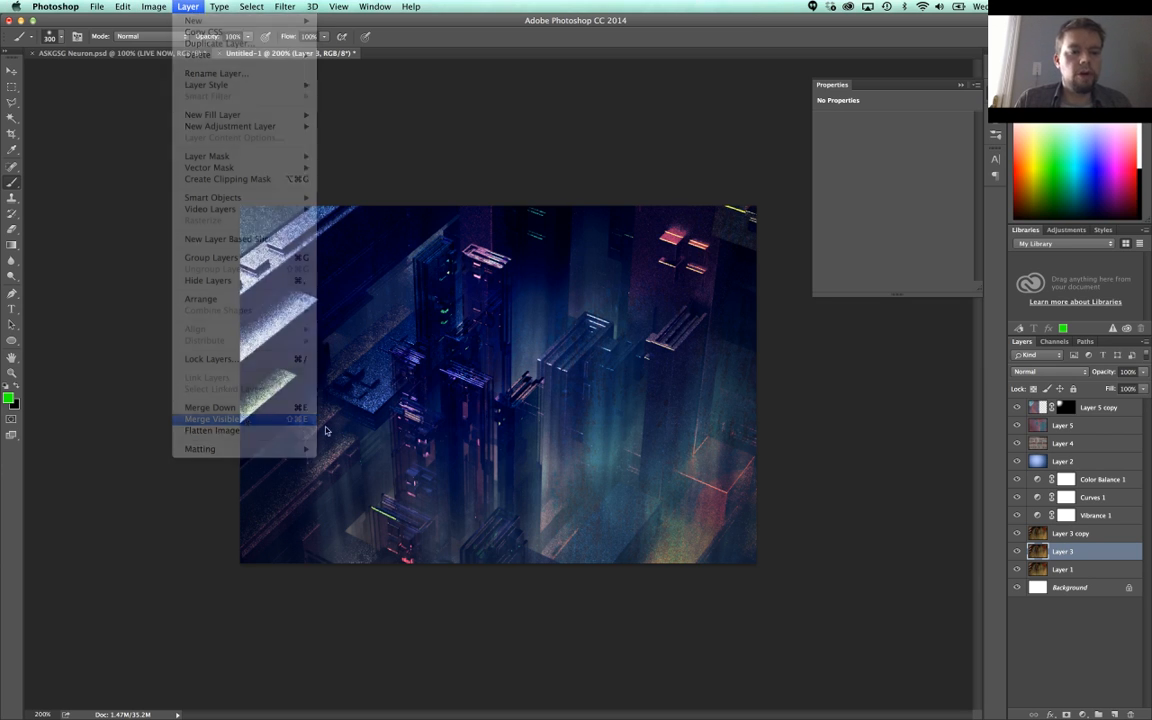
{"action": "key", "text": "super+a"}
{"action": "key", "text": "super+c"}
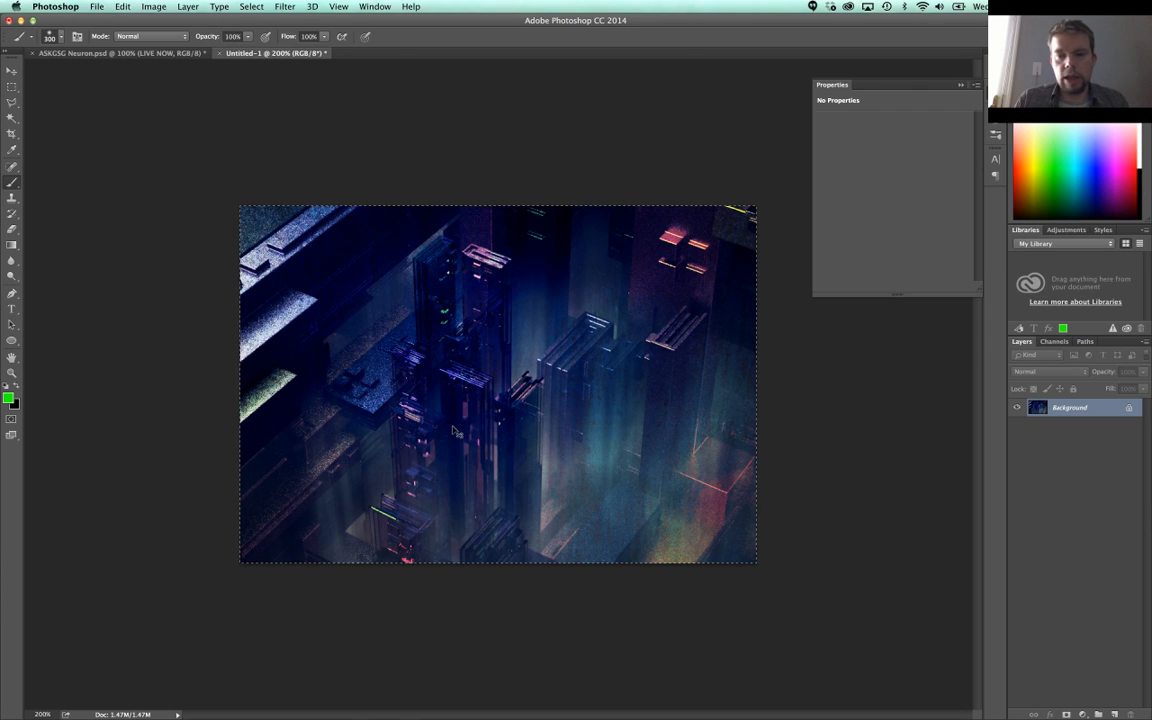
Step: Undo the flattening to restore all layers and paste the copied composite as a new layer on top
{"action": "key", "text": "super+alt+z"}
{"action": "key", "text": "super+alt+z"}
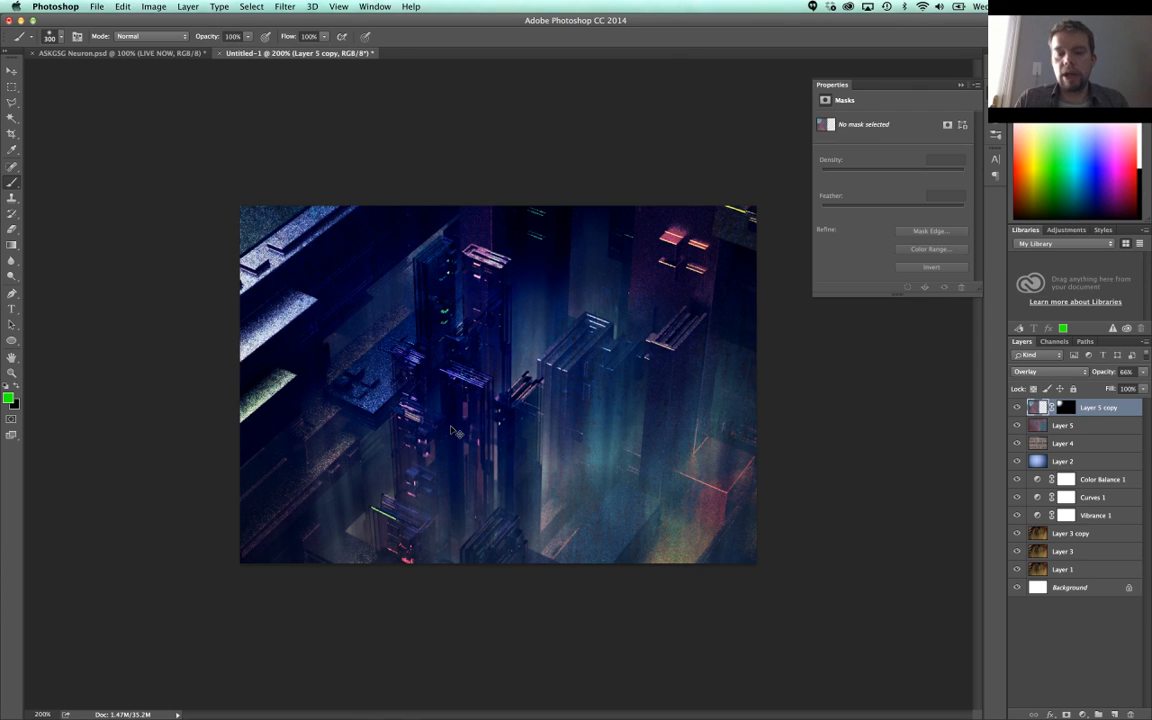
{"action": "key", "text": "super+v"}
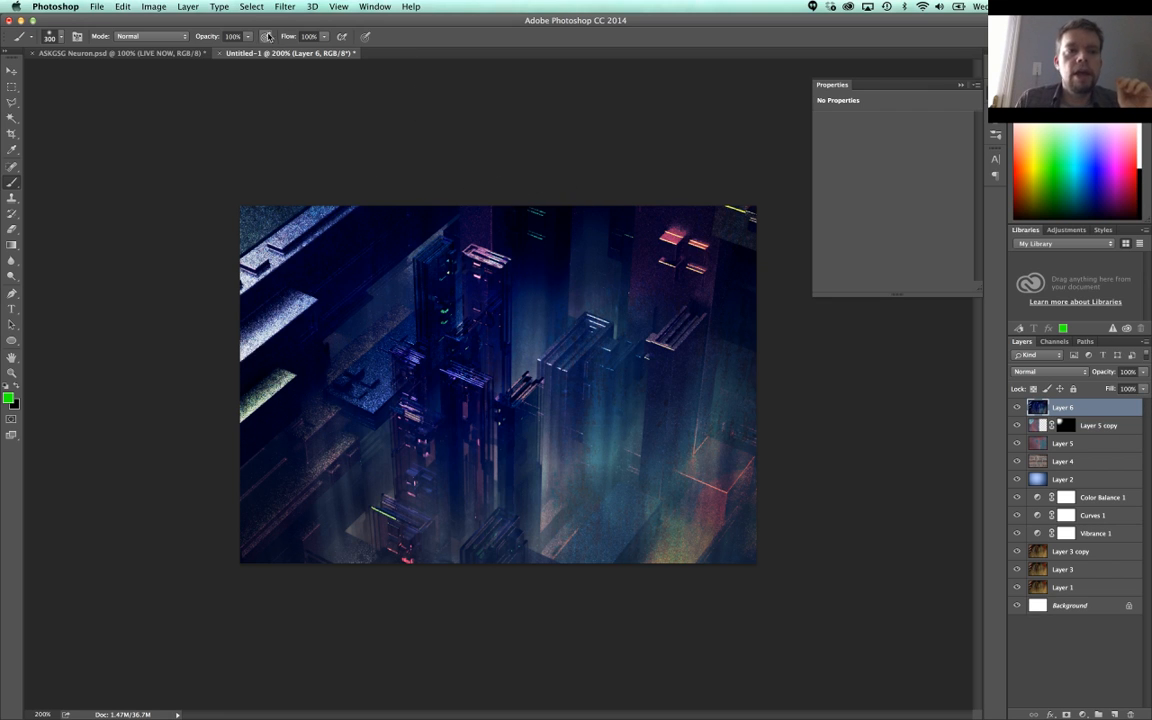
Step: Brighten the pasted composite layer with Levels, setting the white input level to 177
{"action": "key", "text": "super+l"}
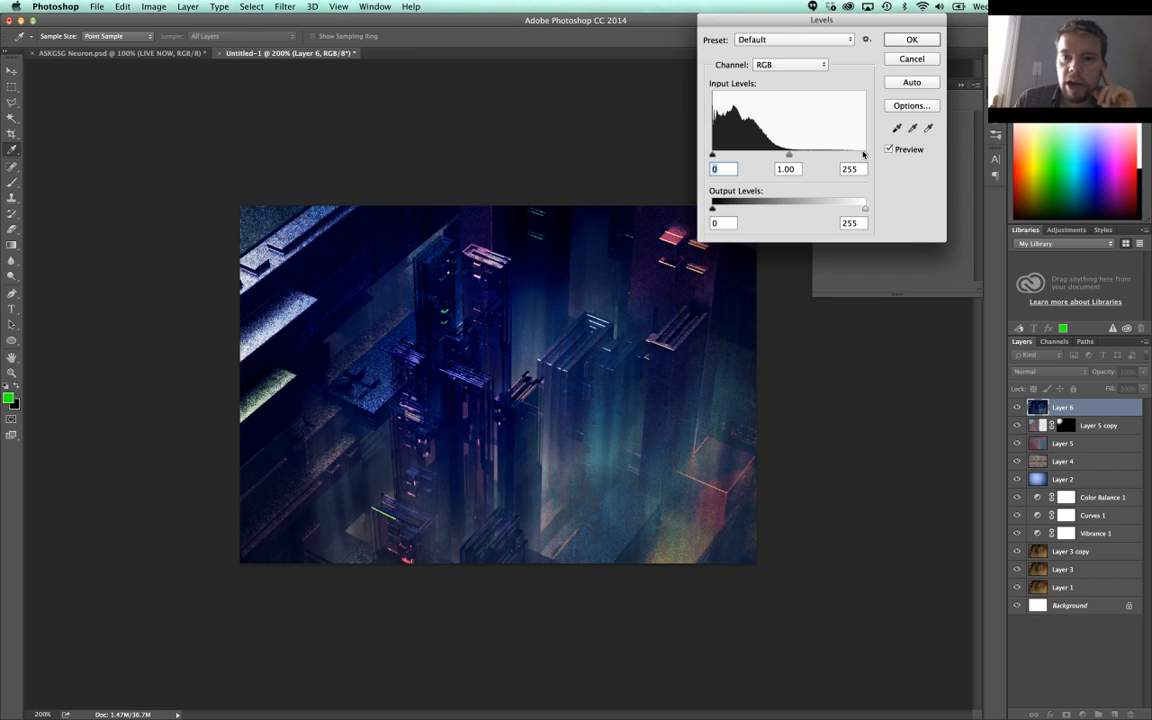
{"action": "left_click_drag", "start_coordinate": [863, 154], "coordinate": [818, 155]}
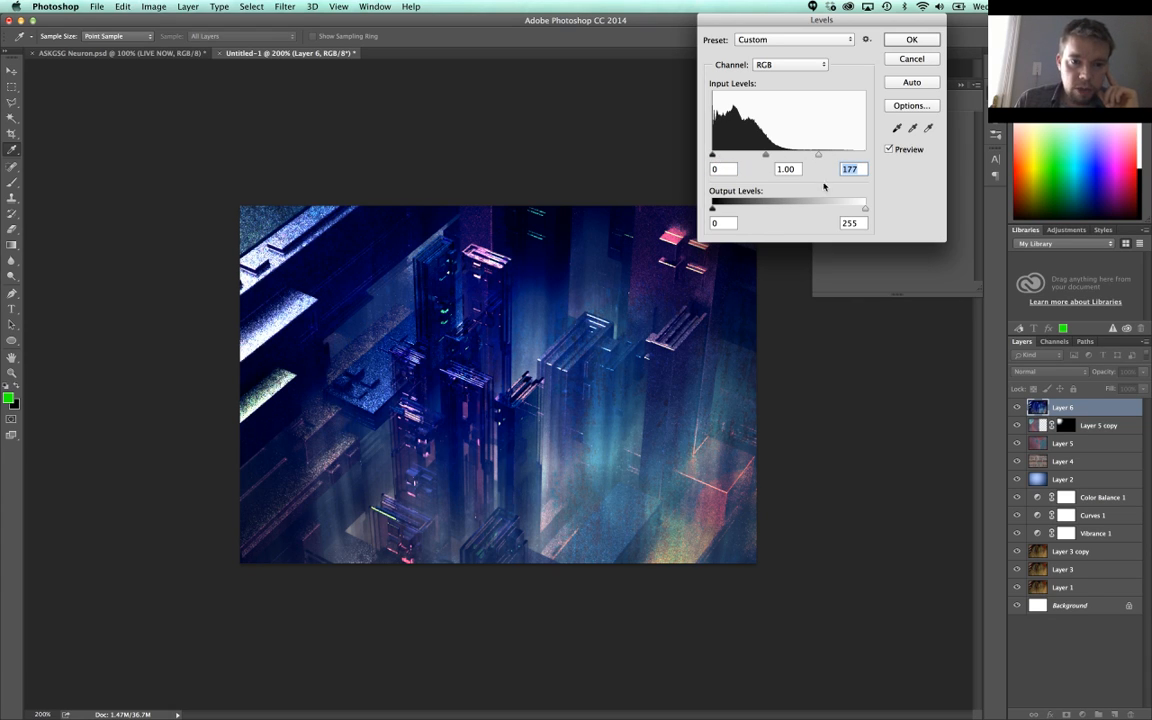
{"action": "left_click", "coordinate": [911, 40]}
{"action": "key", "text": "b"}
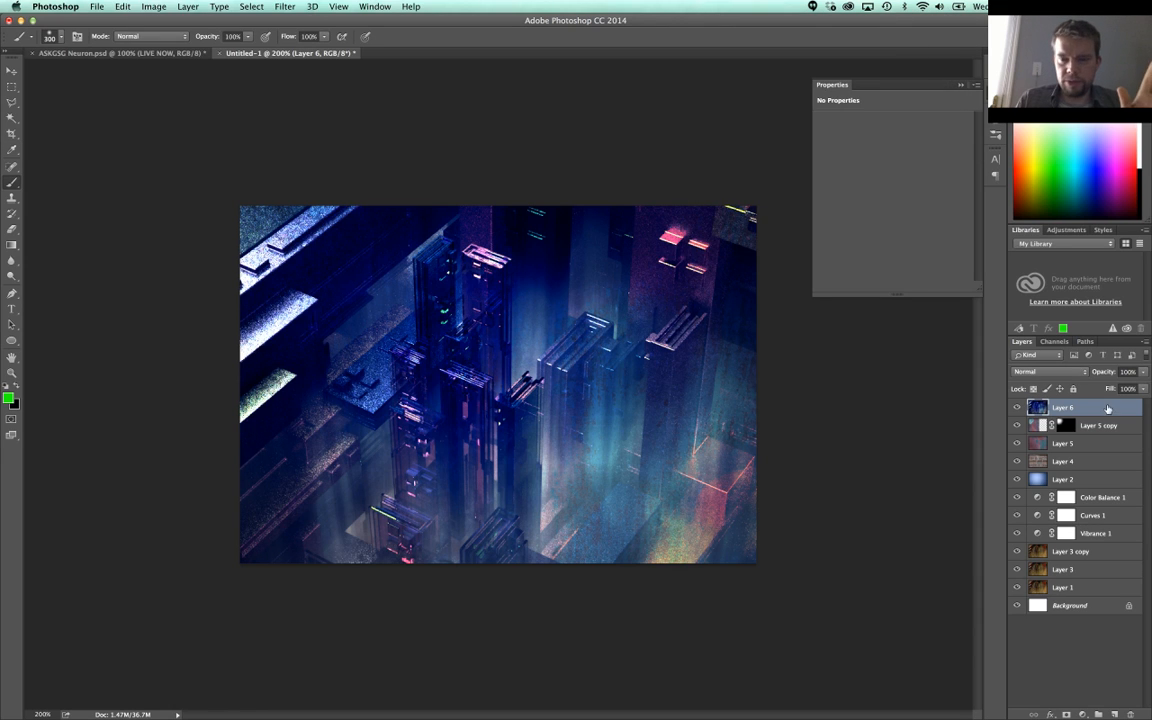
Step: Hide the composite layer and add a Levels adjustment layer above it with the white input level at 172
{"action": "left_click", "coordinate": [1017, 408]}
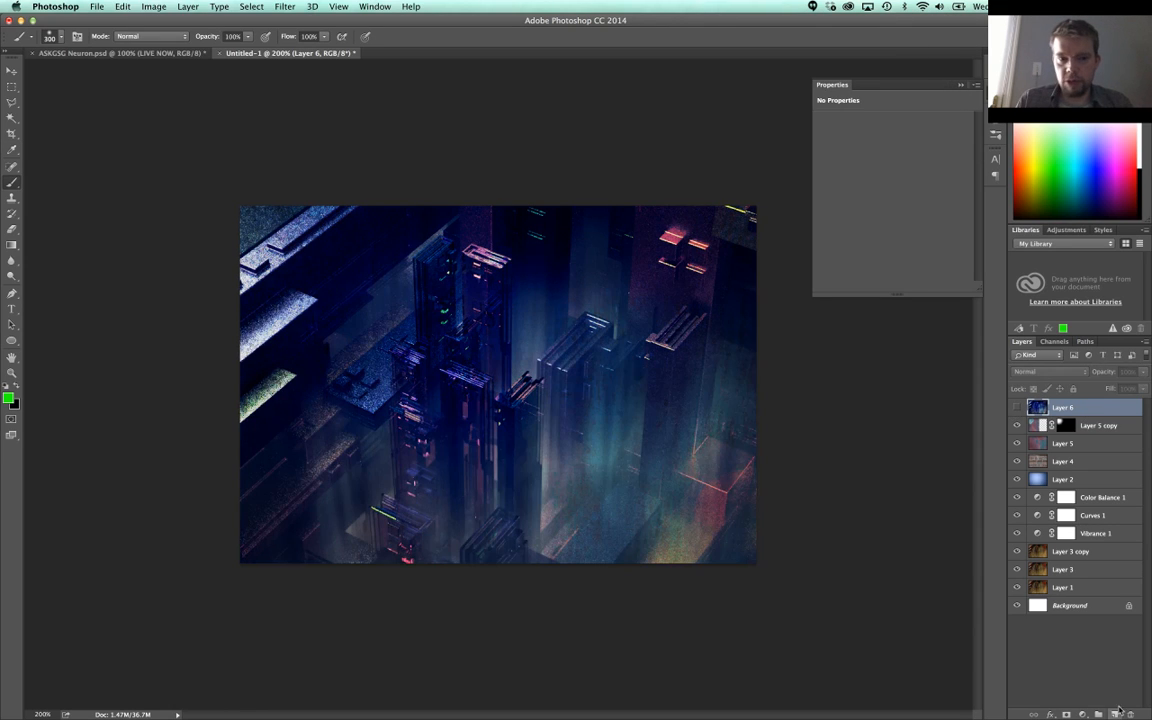
{"action": "left_click", "coordinate": [1082, 714]}
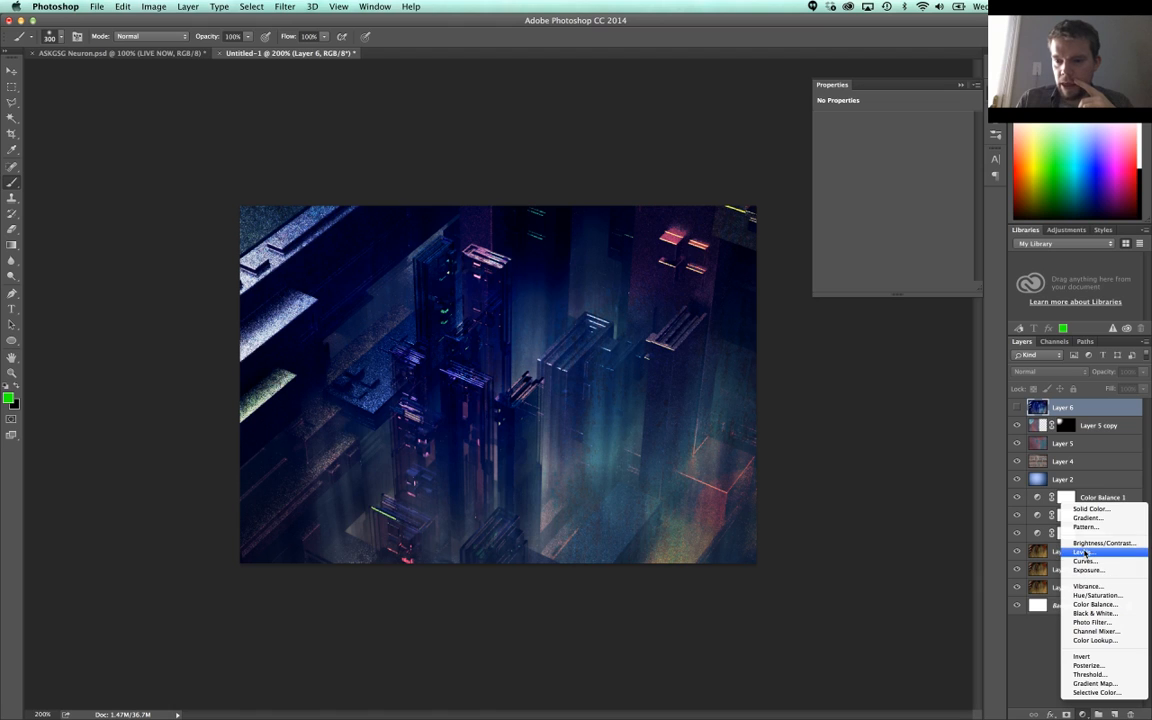
{"action": "left_click", "coordinate": [1084, 553]}
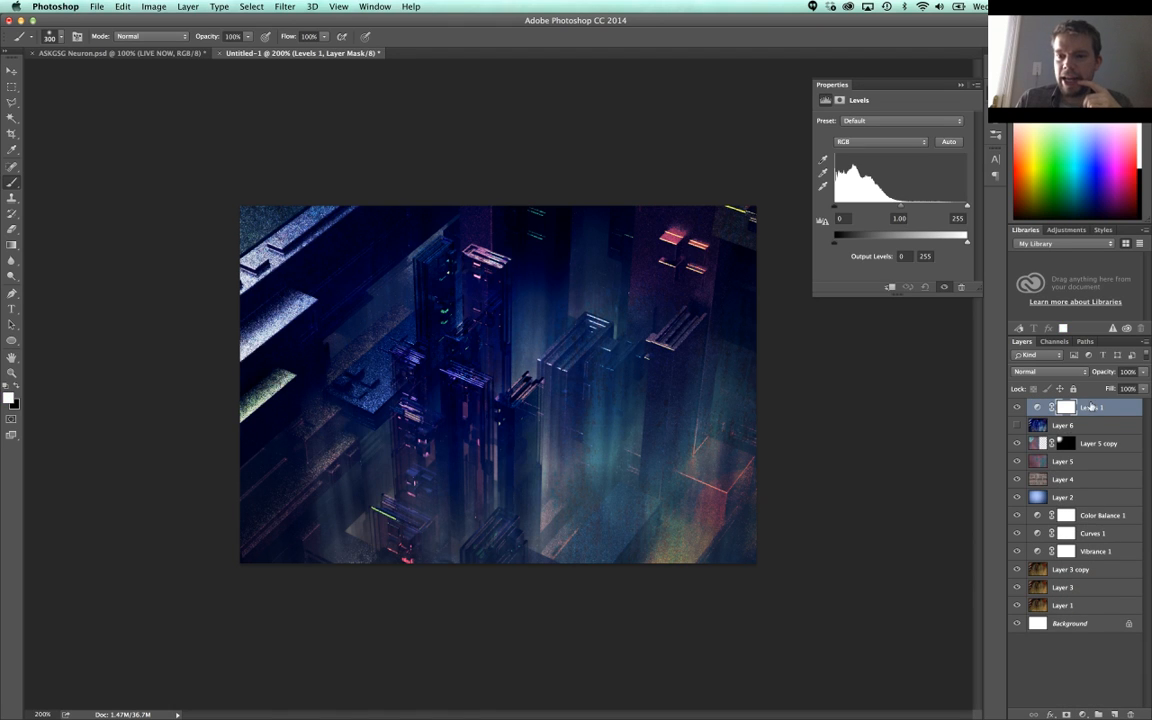
{"action": "left_click_drag", "start_coordinate": [967, 206], "coordinate": [926, 210]}
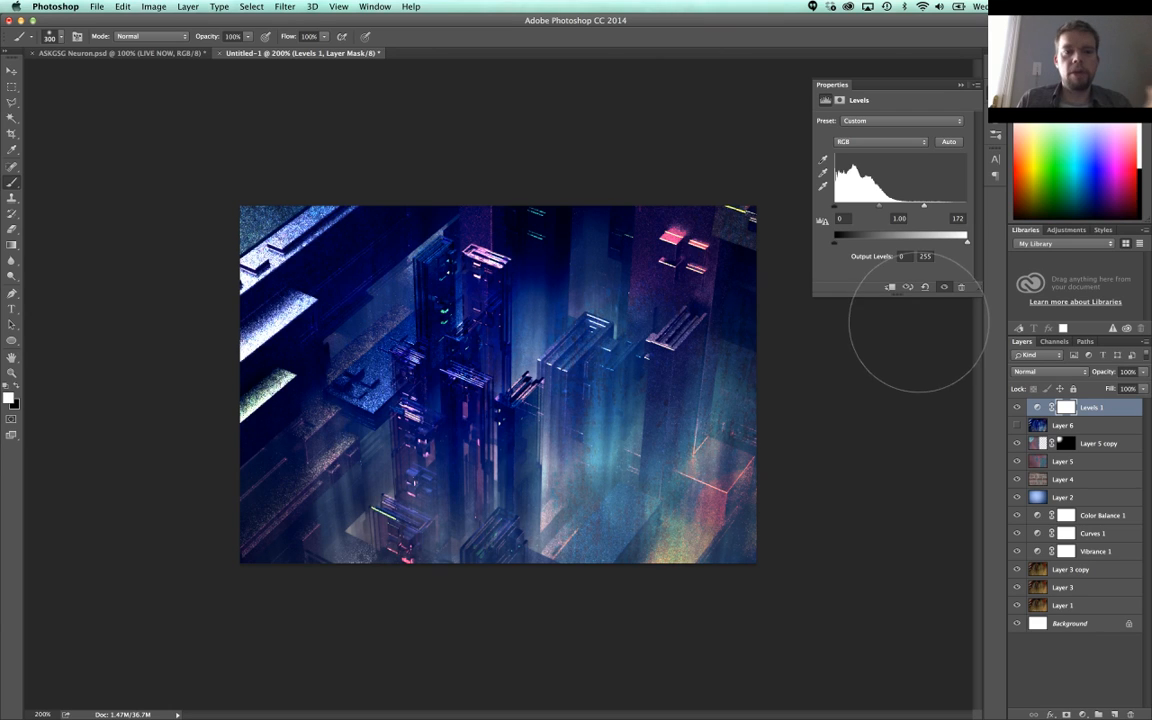
Step: Move the composite layer above the Levels adjustment, show it, and crush its dark tones to black with Levels, keeping only the bright areas
{"action": "left_click", "coordinate": [1068, 424]}
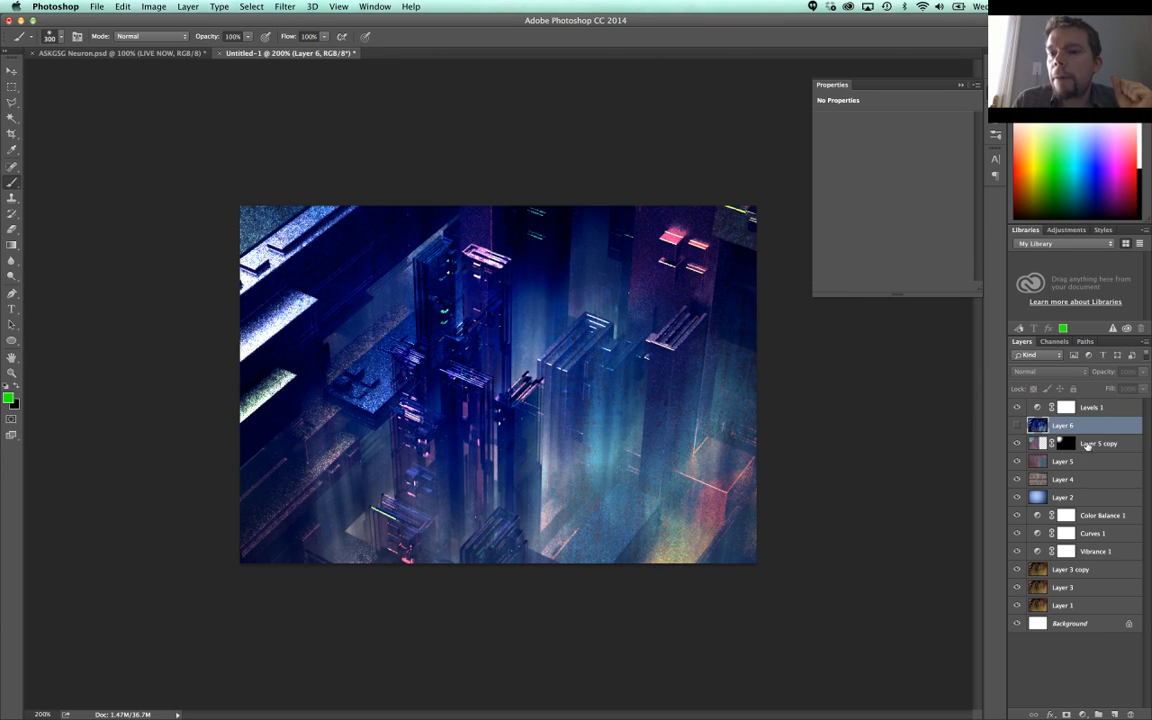
{"action": "left_click_drag", "start_coordinate": [1062, 427], "coordinate": [1074, 408]}
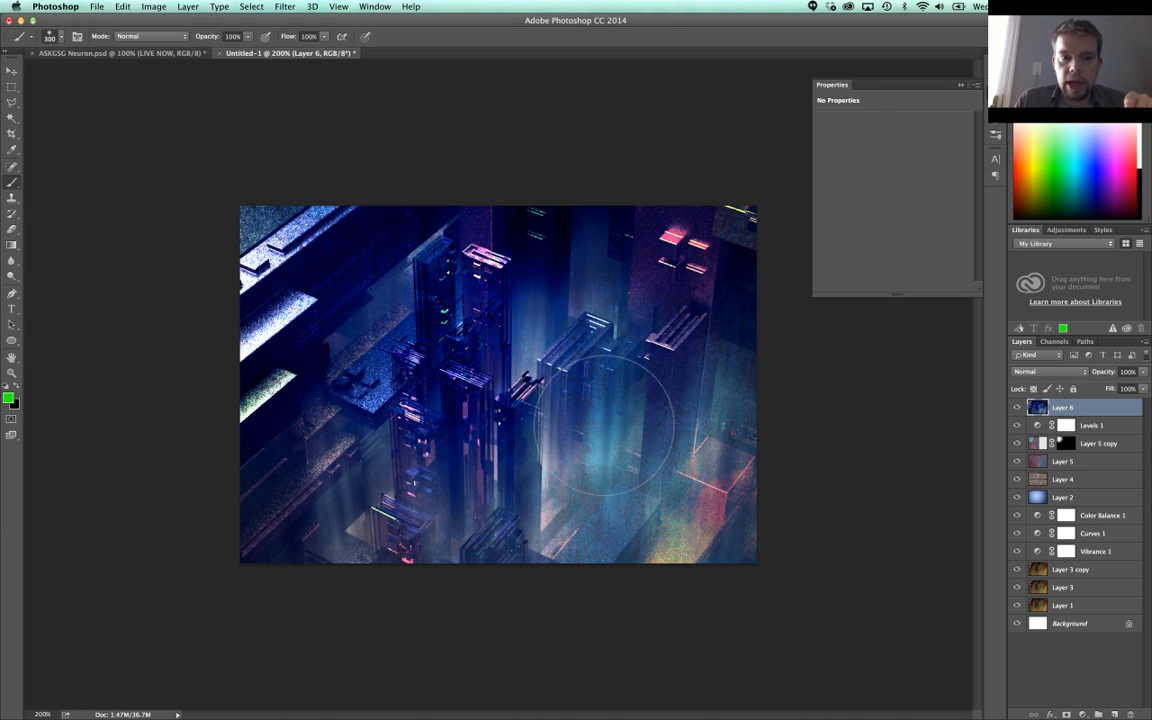
{"action": "key", "text": "super+l"}
{"action": "left_click_drag", "start_coordinate": [866, 153], "coordinate": [831, 153]}
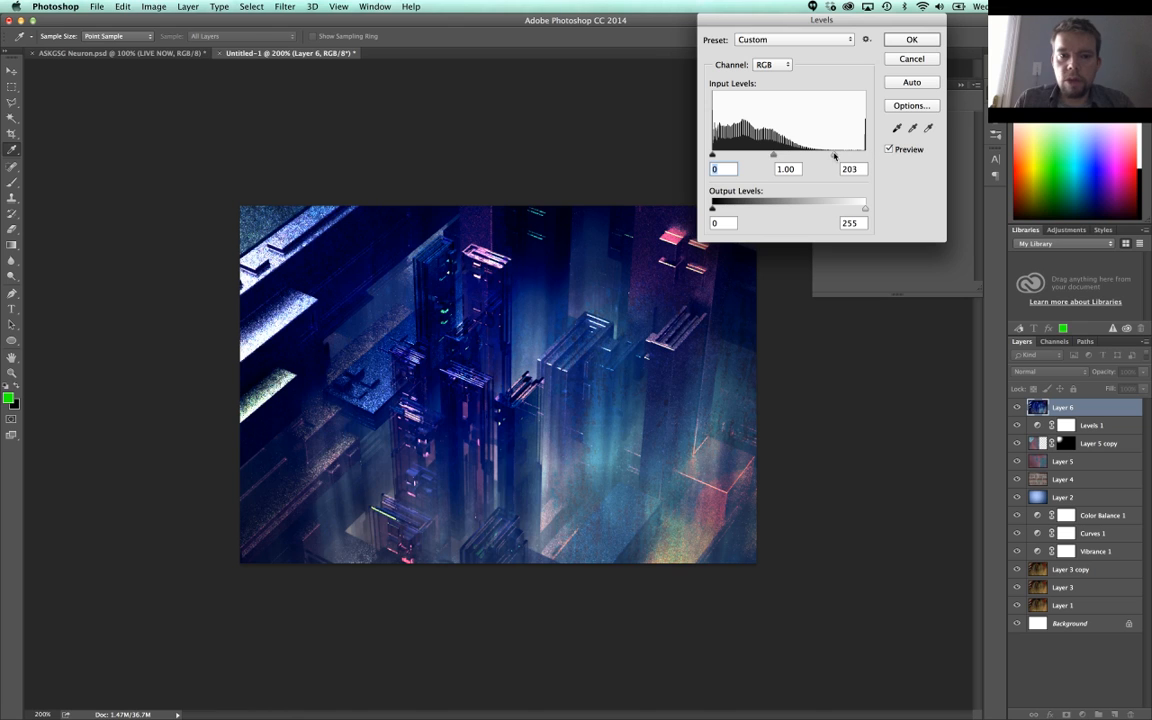
{"action": "left_click_drag", "start_coordinate": [712, 153], "coordinate": [811, 157]}
{"action": "left_click", "coordinate": [913, 39]}
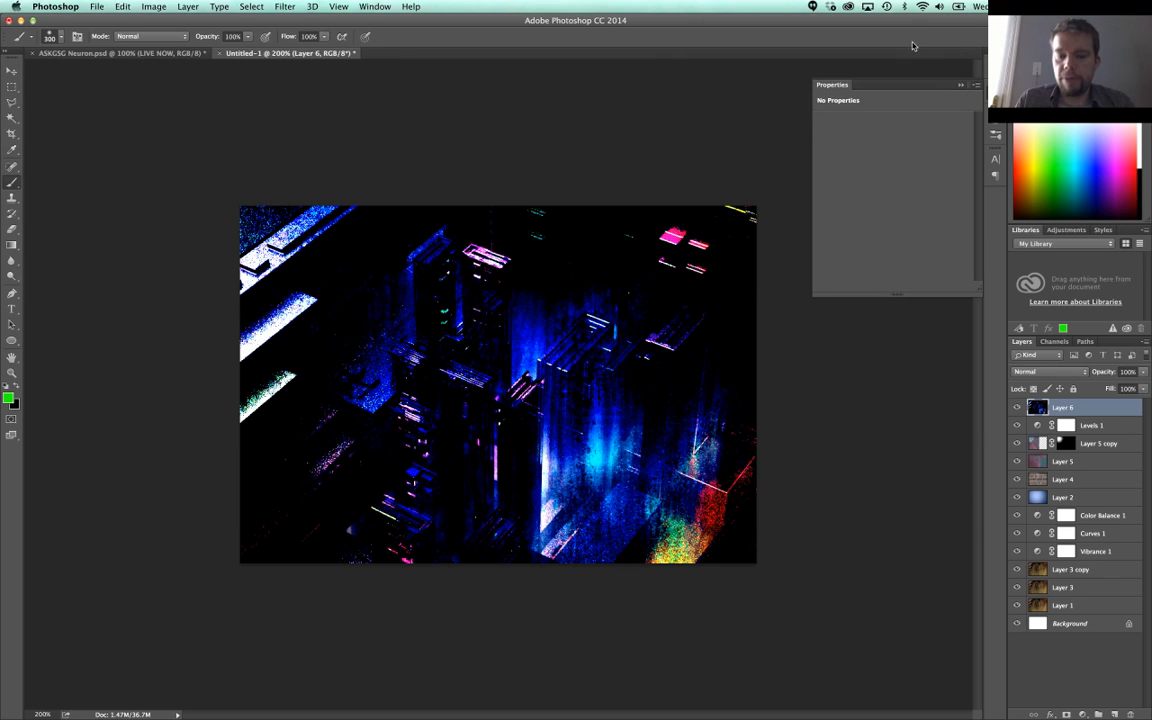
Step: Lower the saturation of the high-contrast composite layer with Hue/Saturation
{"action": "key", "text": "super+u"}
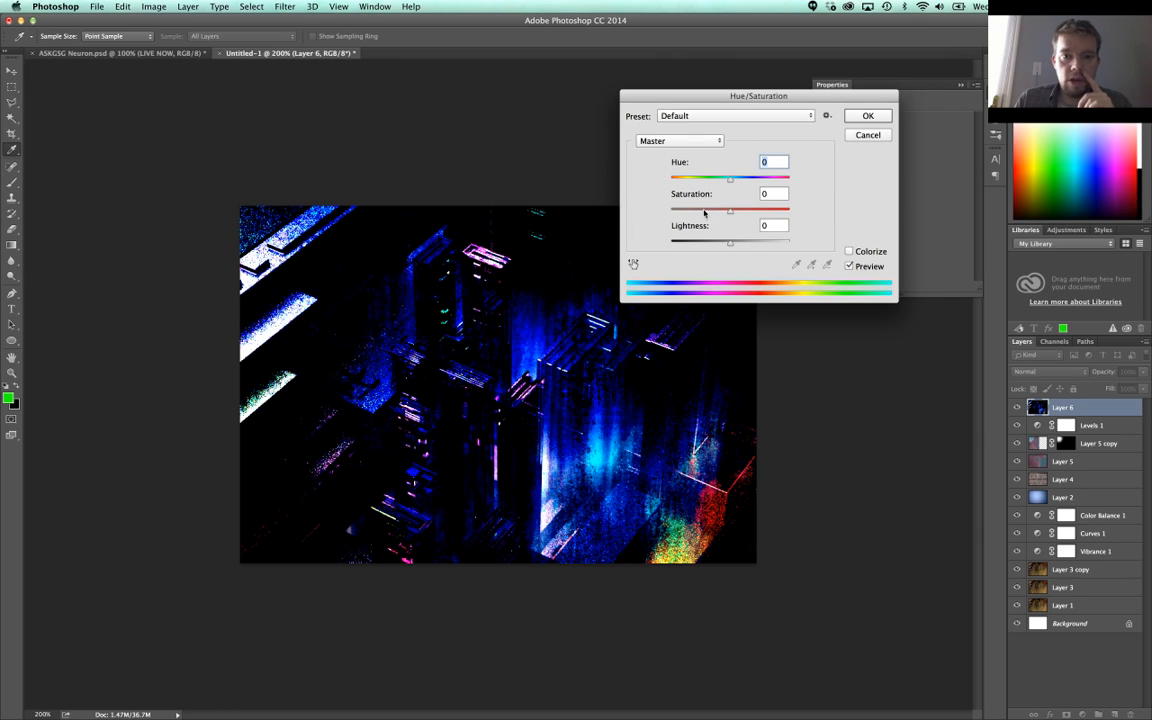
{"action": "left_click_drag", "start_coordinate": [704, 212], "coordinate": [699, 210]}
{"action": "left_click", "coordinate": [868, 116]}
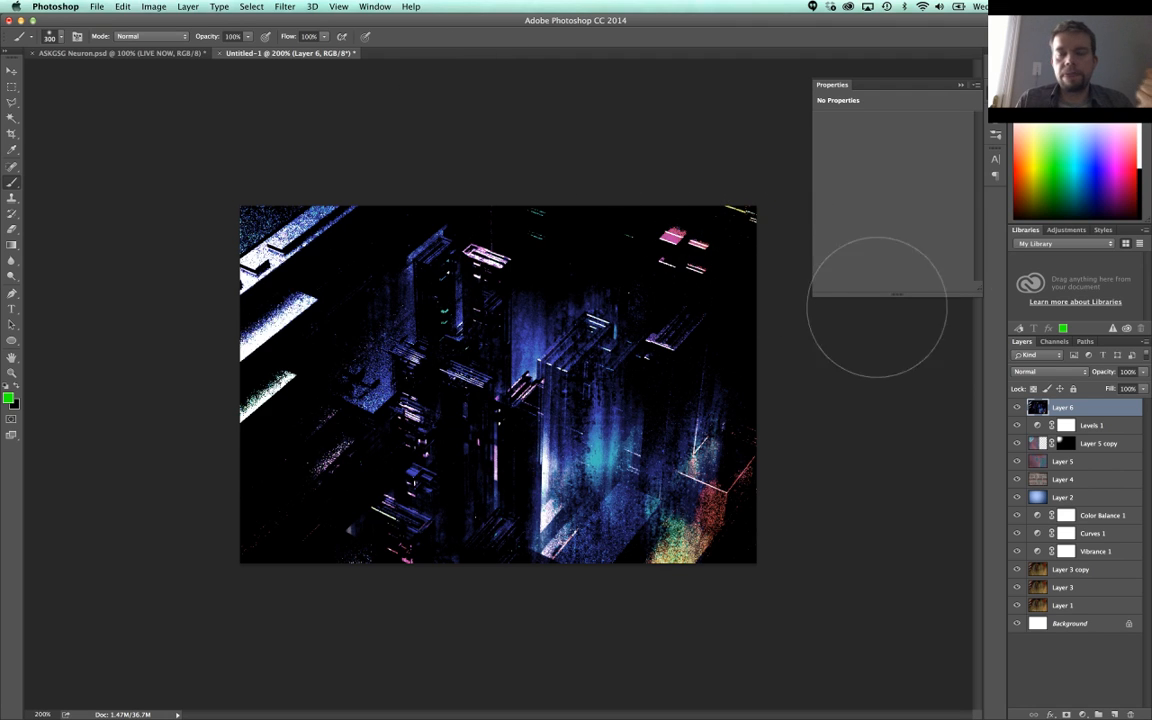
Step: Soften the high-contrast composite layer with a Gaussian Blur of a smaller radius than the preset 44.4 pixels
{"action": "left_click", "coordinate": [285, 6]}
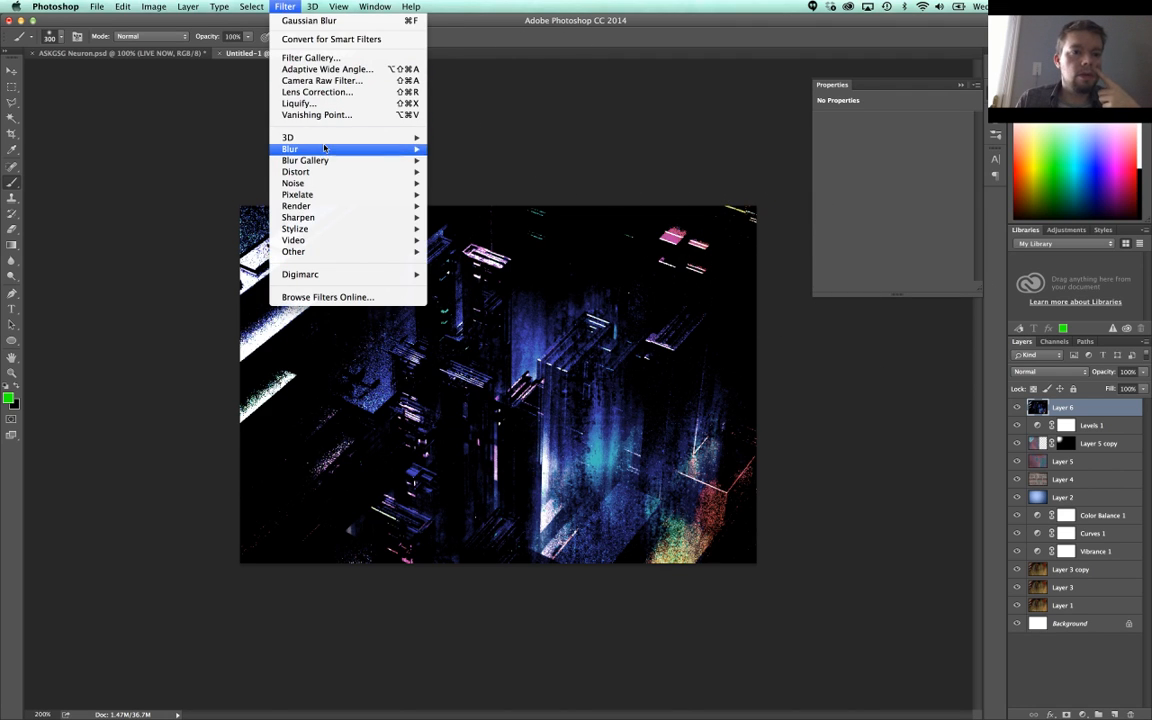
{"action": "mouse_move", "coordinate": [300, 148]}
{"action": "left_click", "coordinate": [466, 195]}
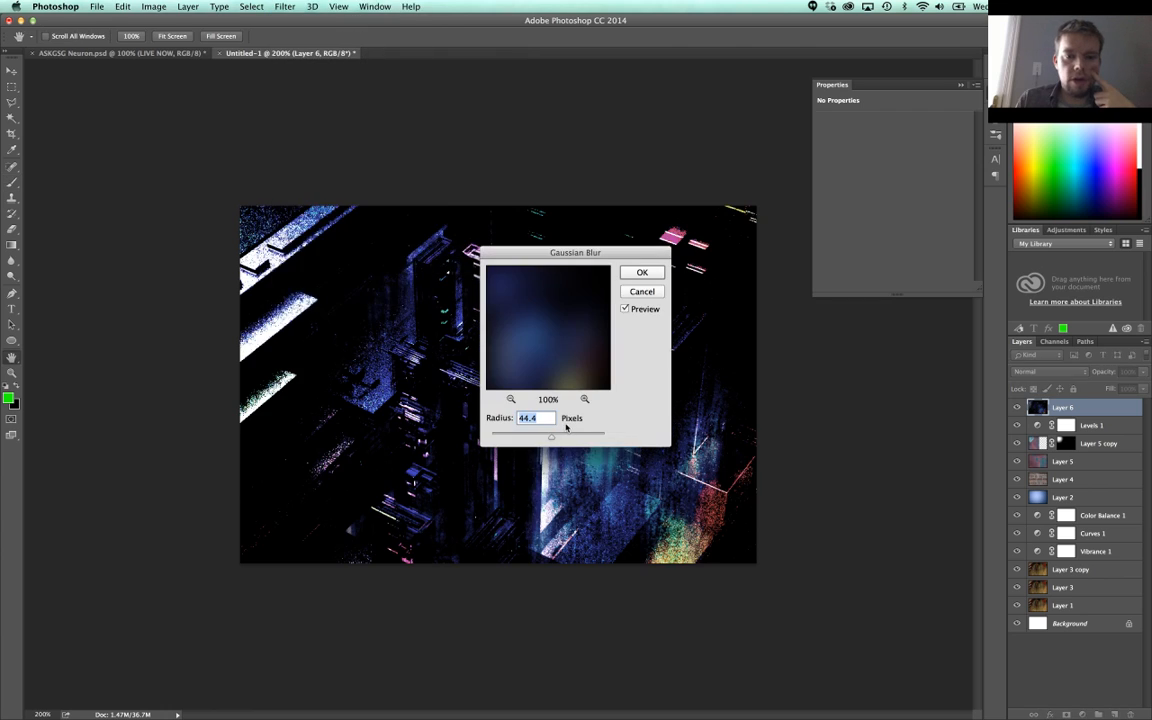
{"action": "left_click_drag", "start_coordinate": [568, 435], "coordinate": [535, 438]}
{"action": "left_click", "coordinate": [641, 273]}
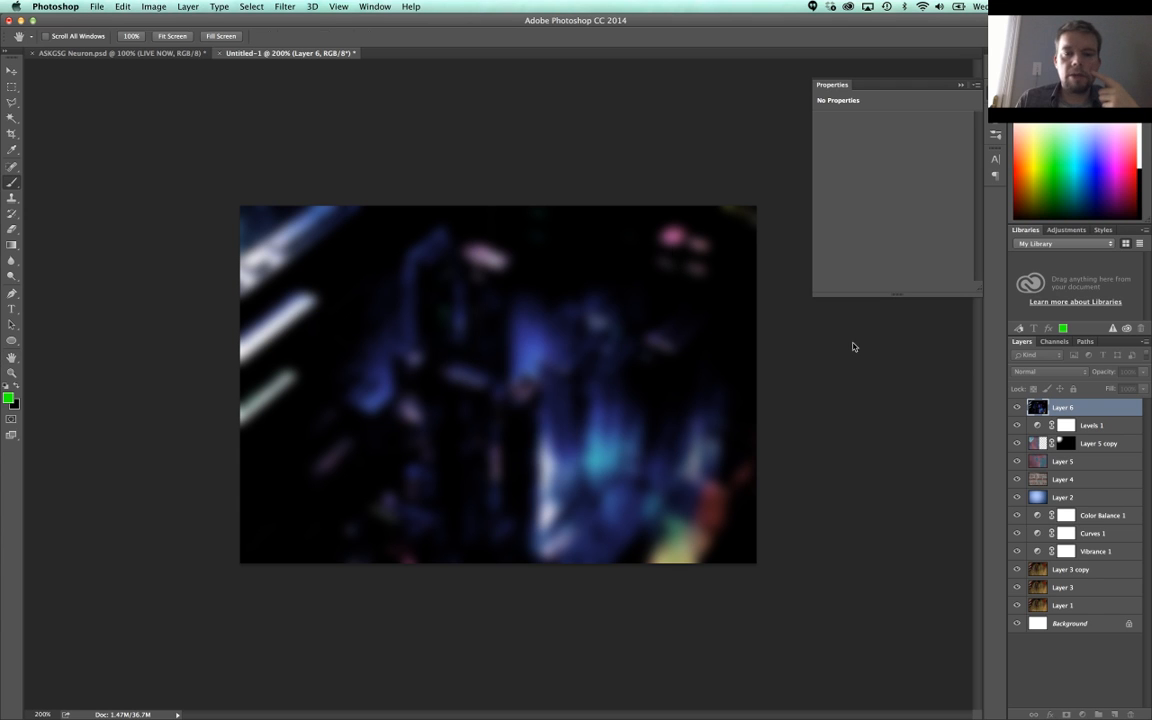
{"action": "key", "text": "b"}
Step: Set the blurred composite layer's blend mode to Screen and compare the image with the layer hidden and shown
{"action": "left_click", "coordinate": [1045, 371]}
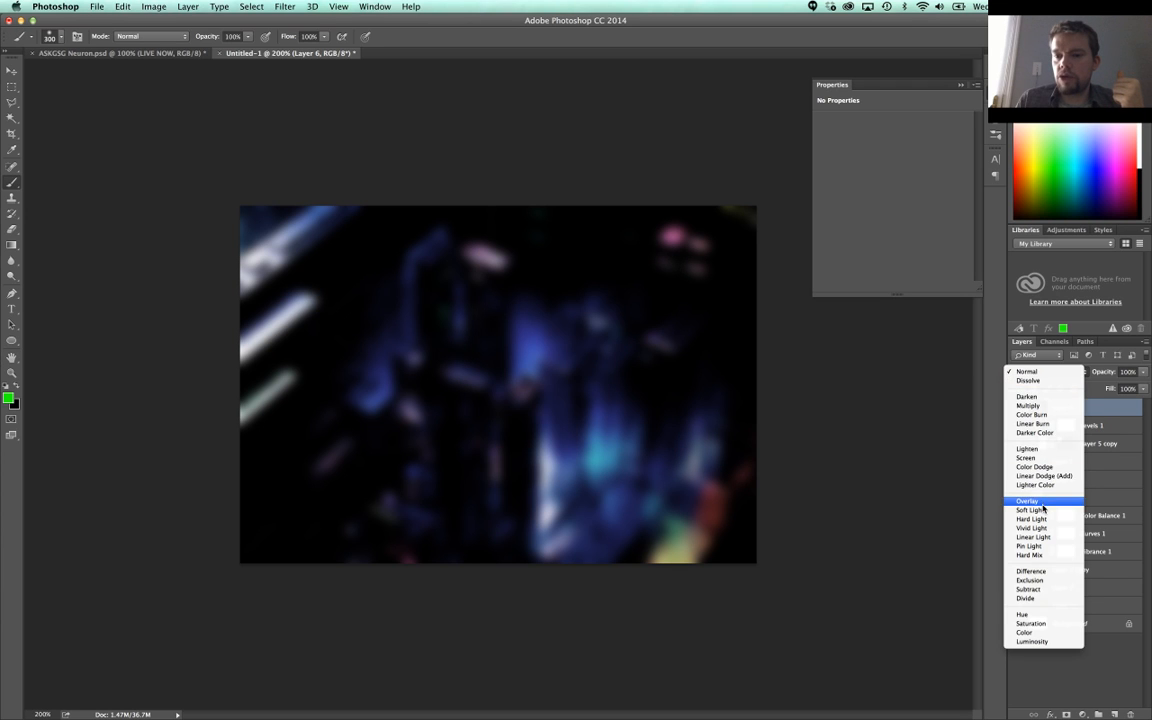
{"action": "left_click", "coordinate": [1030, 458]}
{"action": "mouse_move", "coordinate": [1114, 381]}
{"action": "left_mouse_down"}
{"action": "mouse_move", "coordinate": [981, 379]}
{"action": "mouse_move", "coordinate": [1140, 356]}
{"action": "mouse_move", "coordinate": [1118, 356]}
{"action": "mouse_move", "coordinate": [1101, 377]}
{"action": "left_mouse_up"}
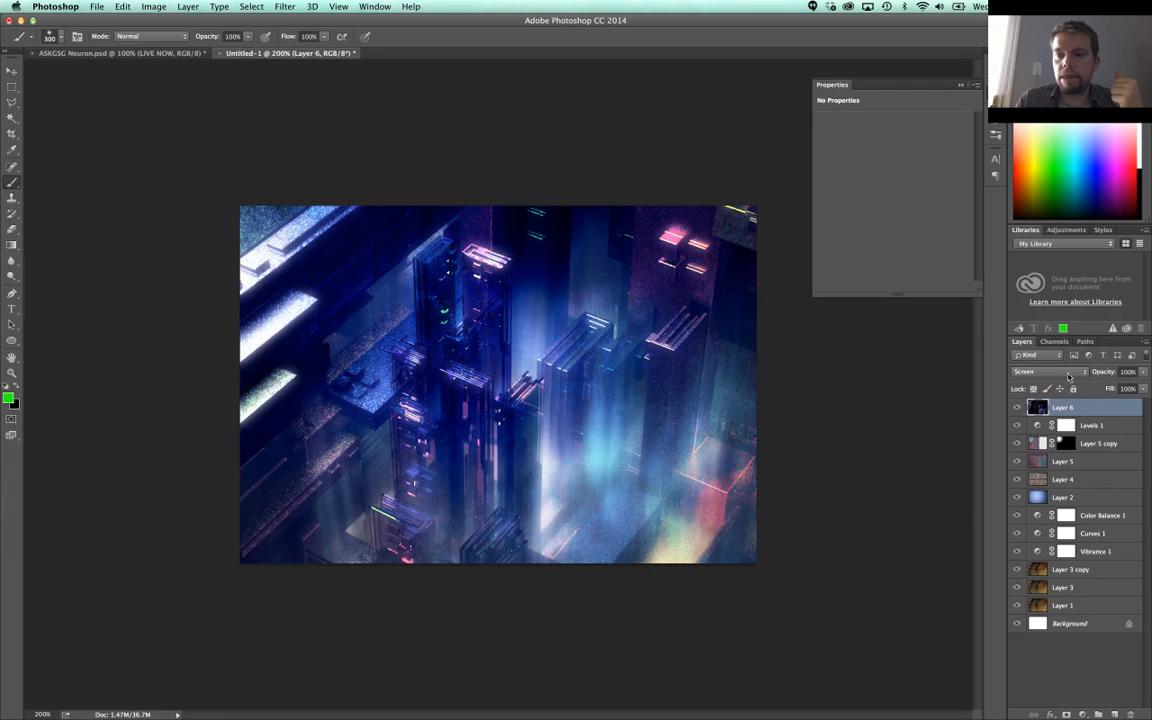
{"action": "left_click", "coordinate": [1016, 408]}
{"action": "left_click", "coordinate": [1016, 408]}
{"action": "left_click", "coordinate": [1016, 408]}
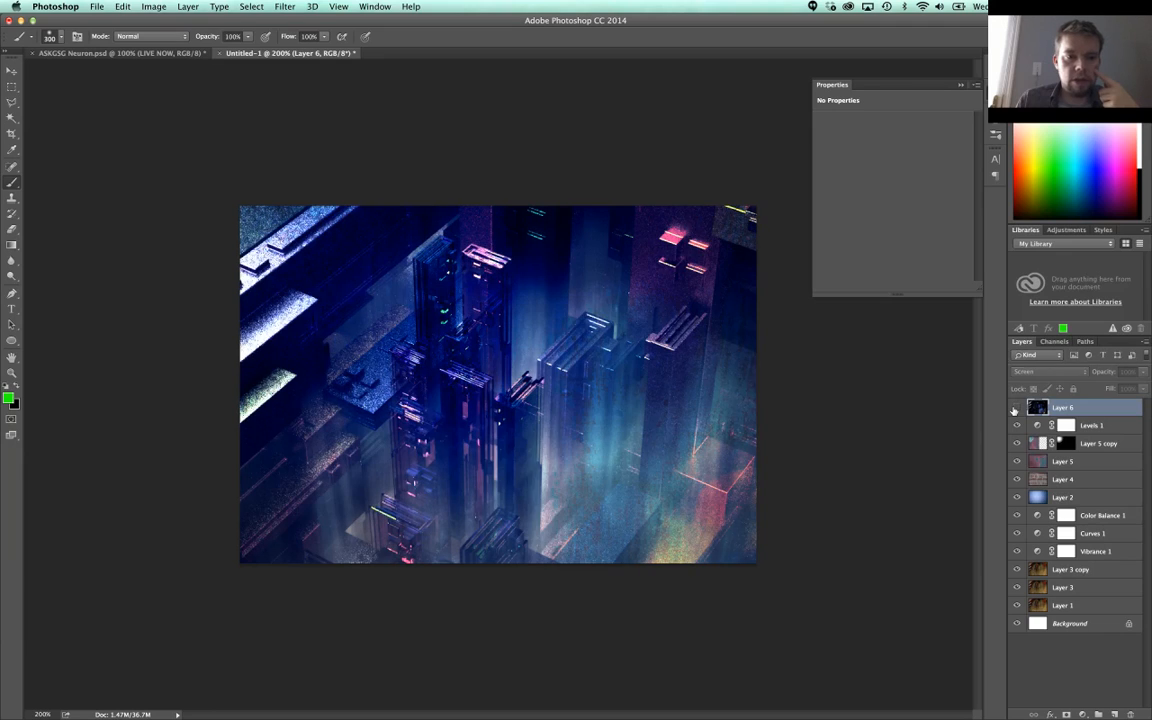
{"action": "left_click", "coordinate": [1016, 408]}
{"action": "left_click", "coordinate": [1016, 408]}
{"action": "left_click", "coordinate": [1016, 408]}
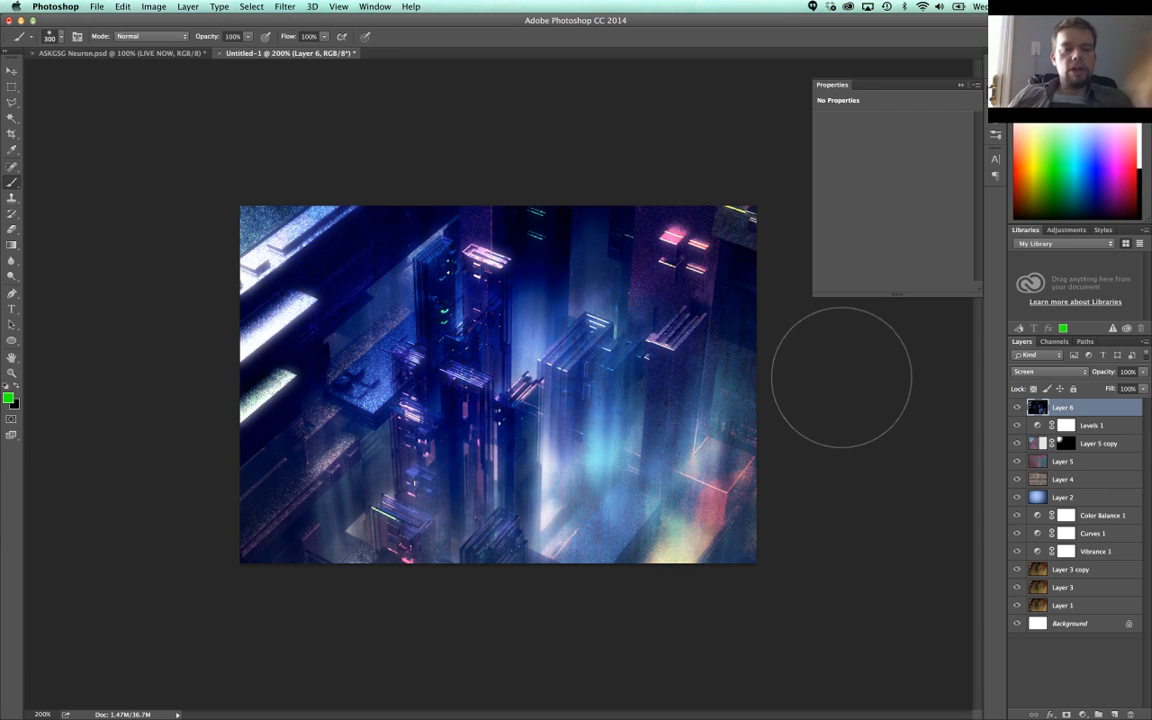
Step: Add a Hue/Saturation adjustment layer above the glow layer and shift the hue to -45
{"action": "left_click", "coordinate": [1083, 714]}
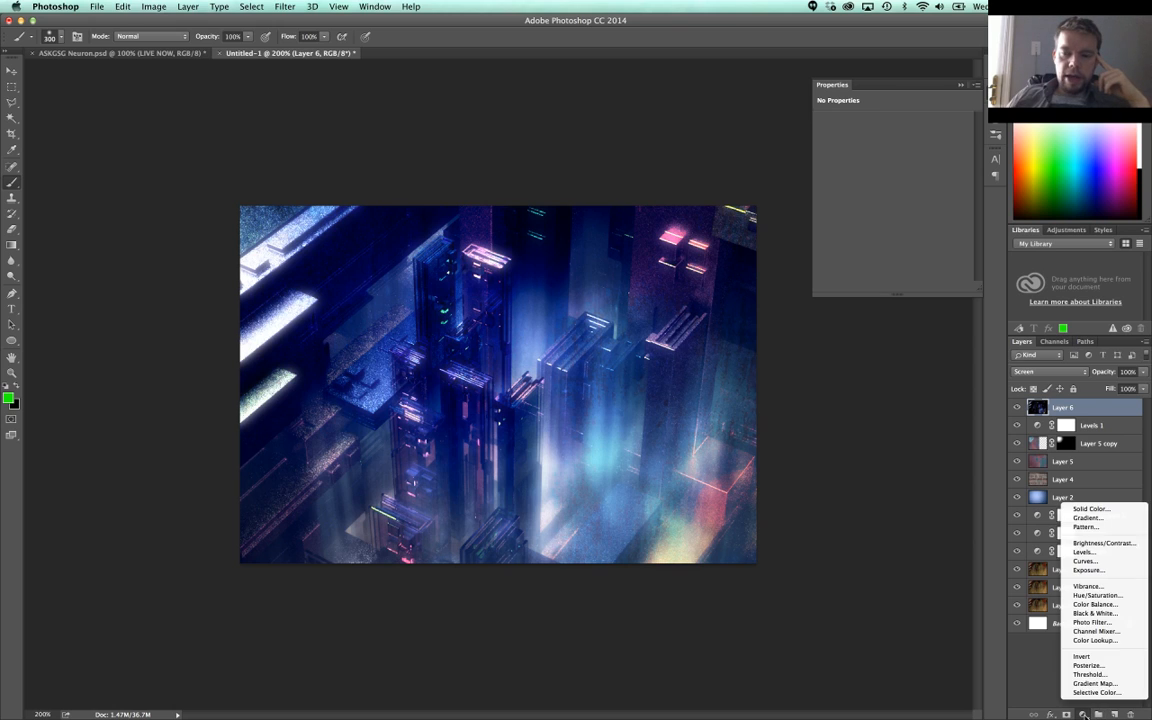
{"action": "left_click", "coordinate": [1098, 596]}
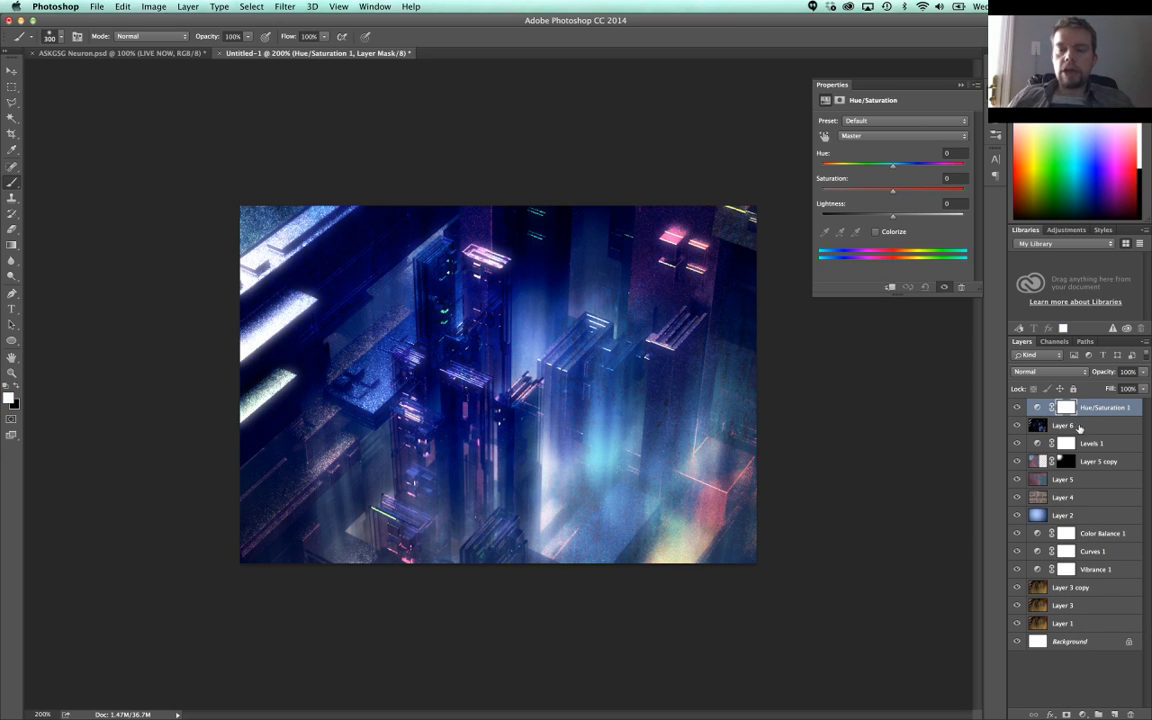
{"action": "left_click_drag", "start_coordinate": [888, 166], "coordinate": [928, 168]}
{"action": "left_click_drag", "start_coordinate": [941, 168], "coordinate": [967, 166]}
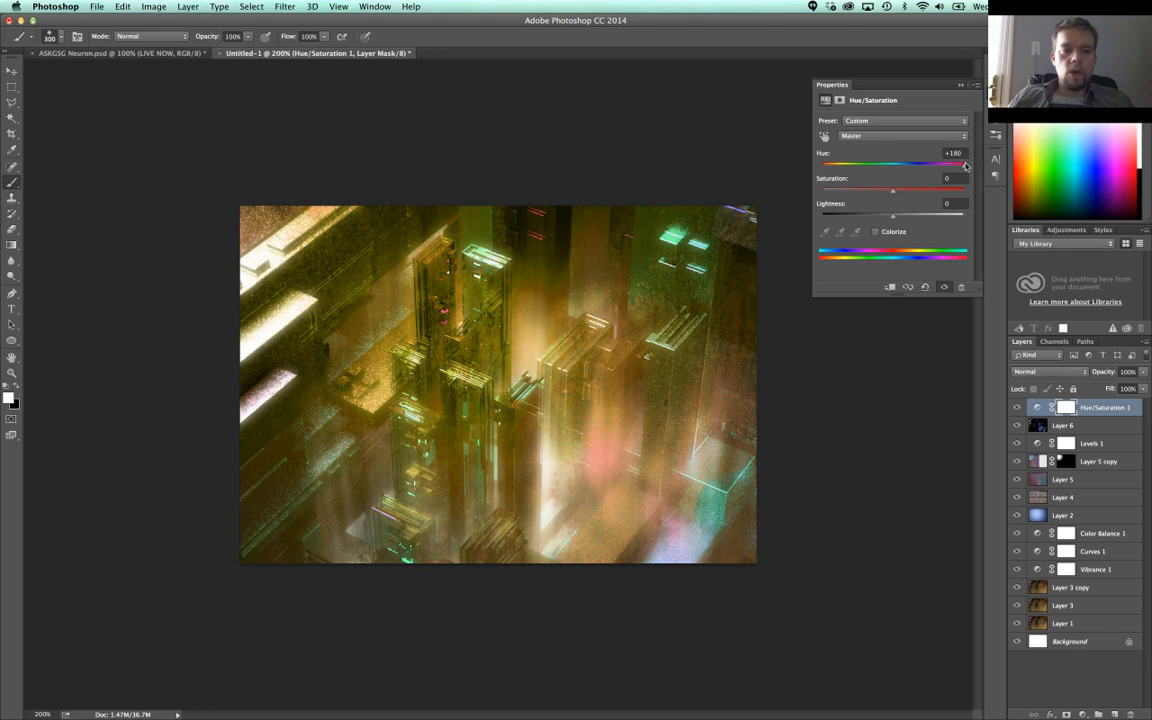
{"action": "left_click_drag", "start_coordinate": [870, 165], "coordinate": [862, 166]}
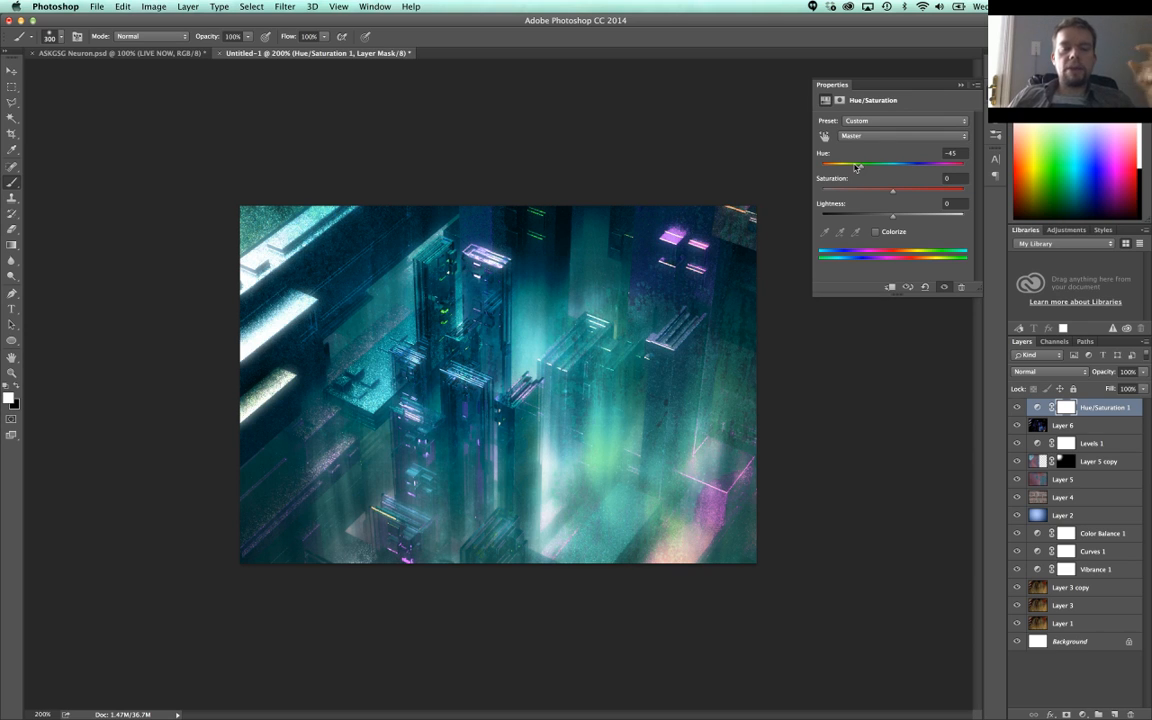
{"action": "left_click", "coordinate": [961, 86]}
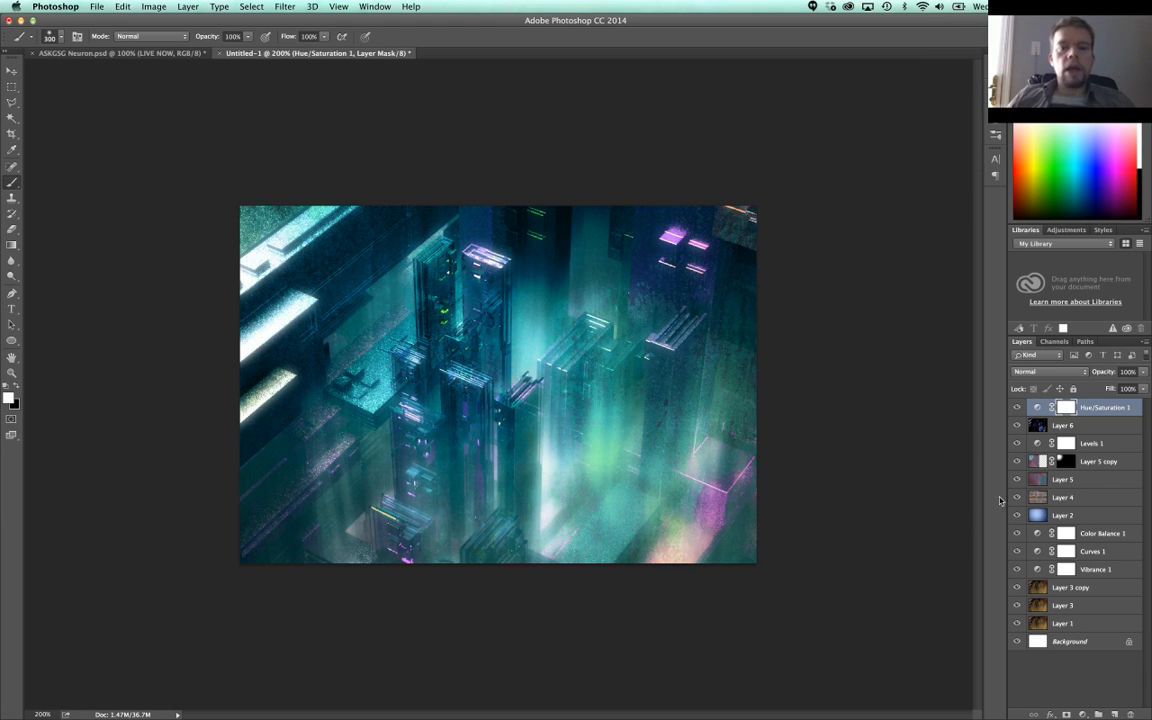
Step: Lower the opacity of the Layer 5 overlay texture to 34%
{"action": "left_click", "coordinate": [1066, 481]}
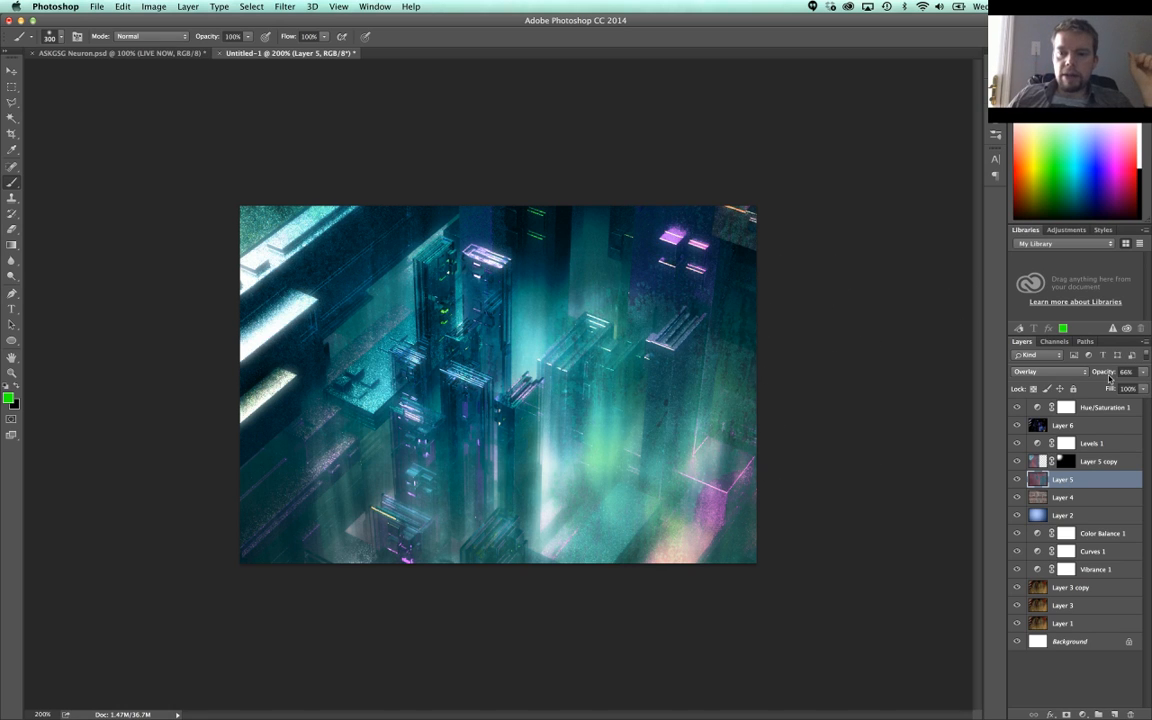
{"action": "mouse_move", "coordinate": [1102, 375]}
{"action": "left_mouse_down"}
{"action": "mouse_move", "coordinate": [1077, 376]}
{"action": "mouse_move", "coordinate": [1090, 375]}
{"action": "left_mouse_up"}
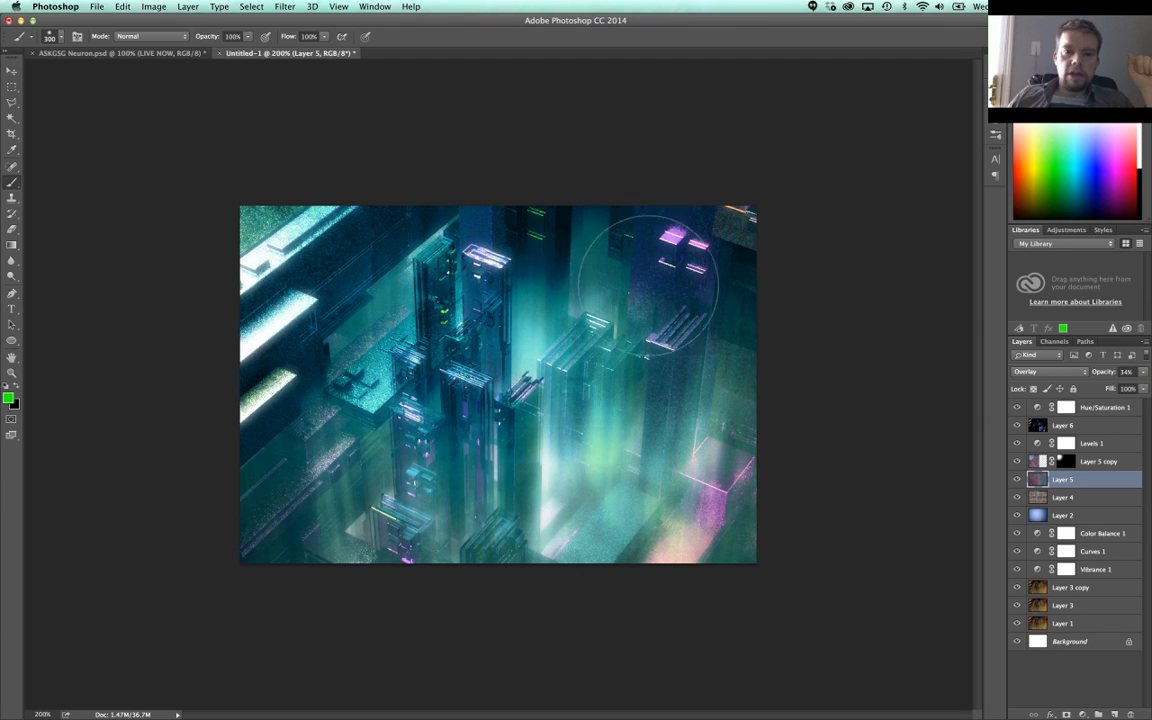
{"action": "key", "text": "bracketleft"}
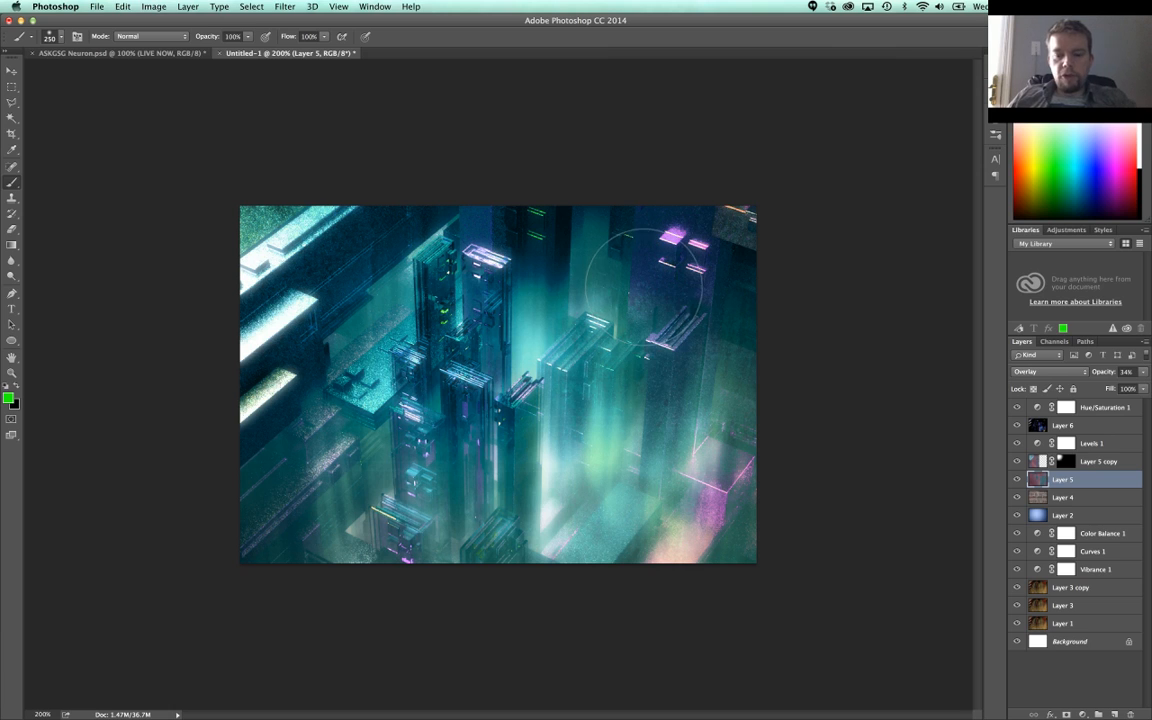
{"action": "key", "text": "bracketleft"}
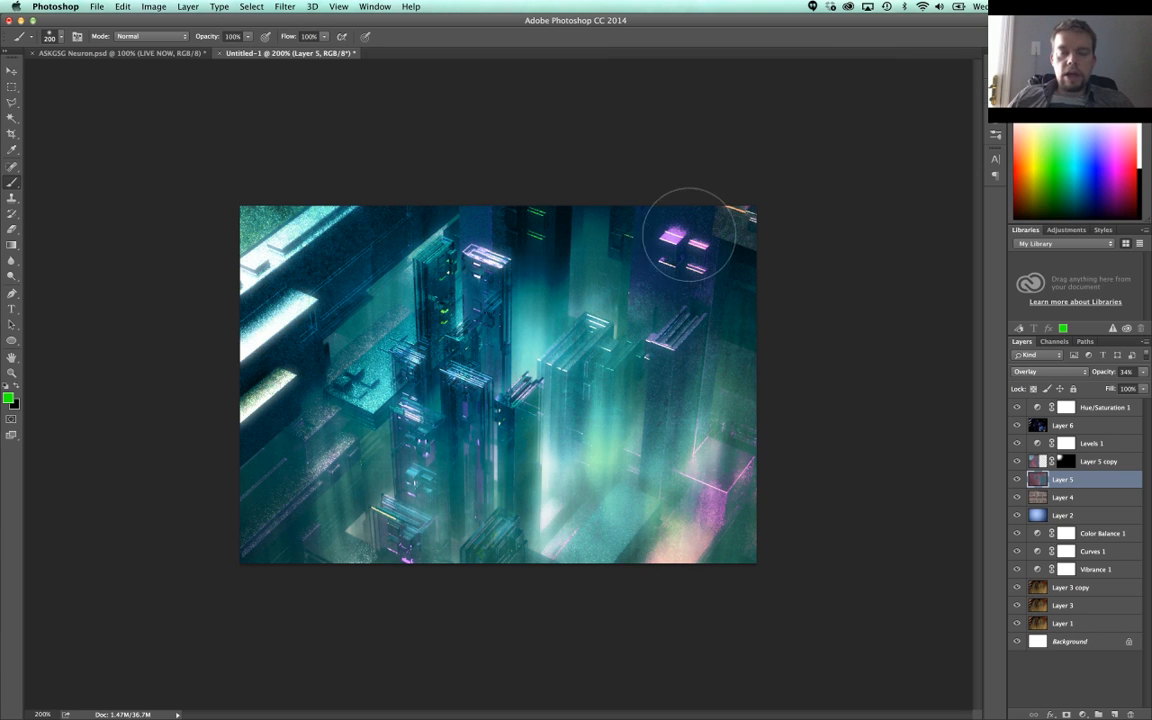
{"action": "key", "text": "Tab"}
{"action": "key", "text": "Tab"}
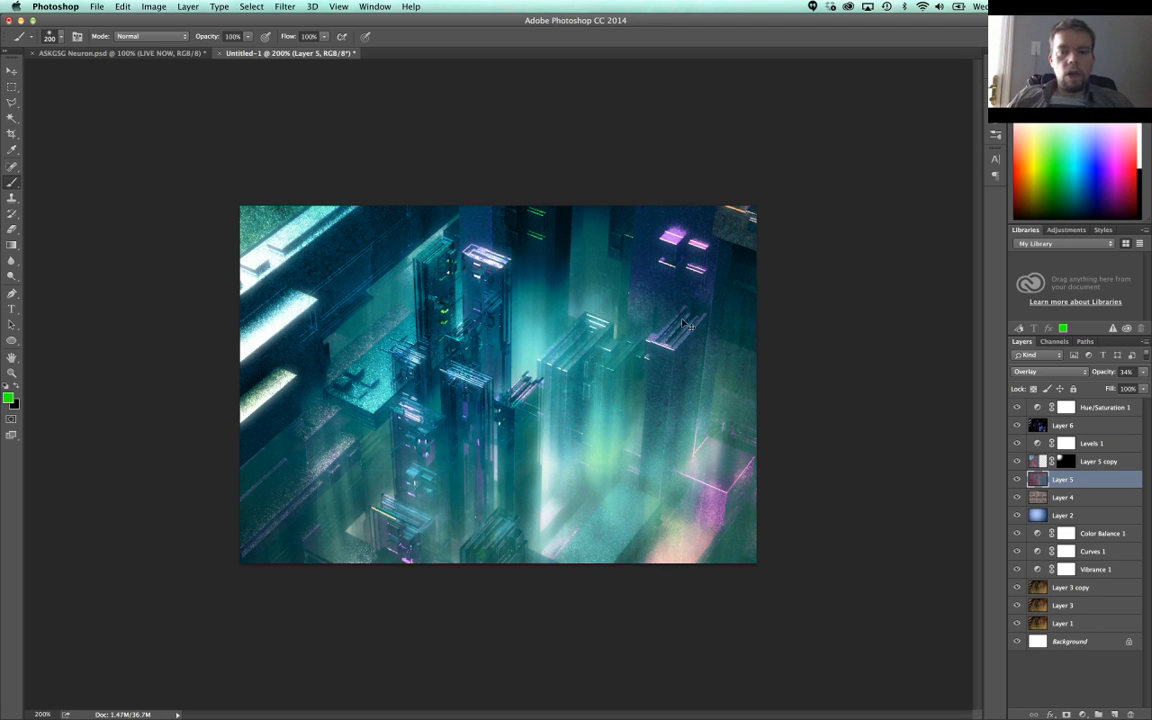
Step: Save the document as MicrochipCity.psd in the Week13 folder with Maximize Compatibility on
{"action": "key", "text": "super+s"}
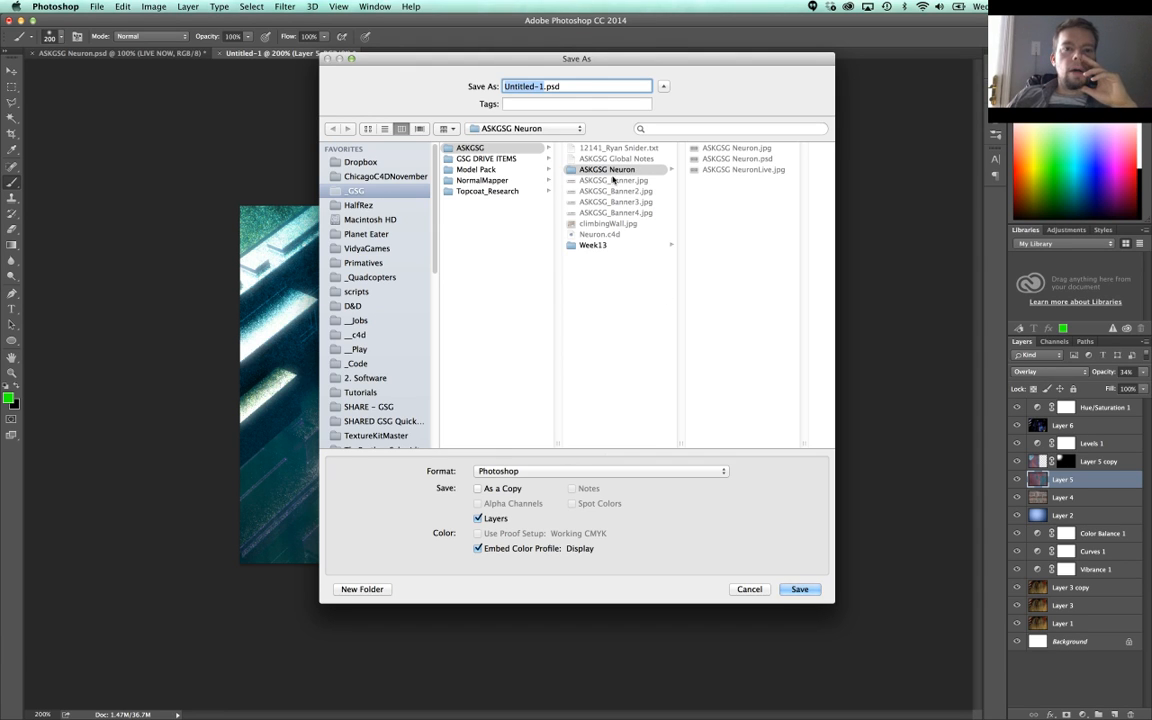
{"action": "left_click", "coordinate": [600, 245]}
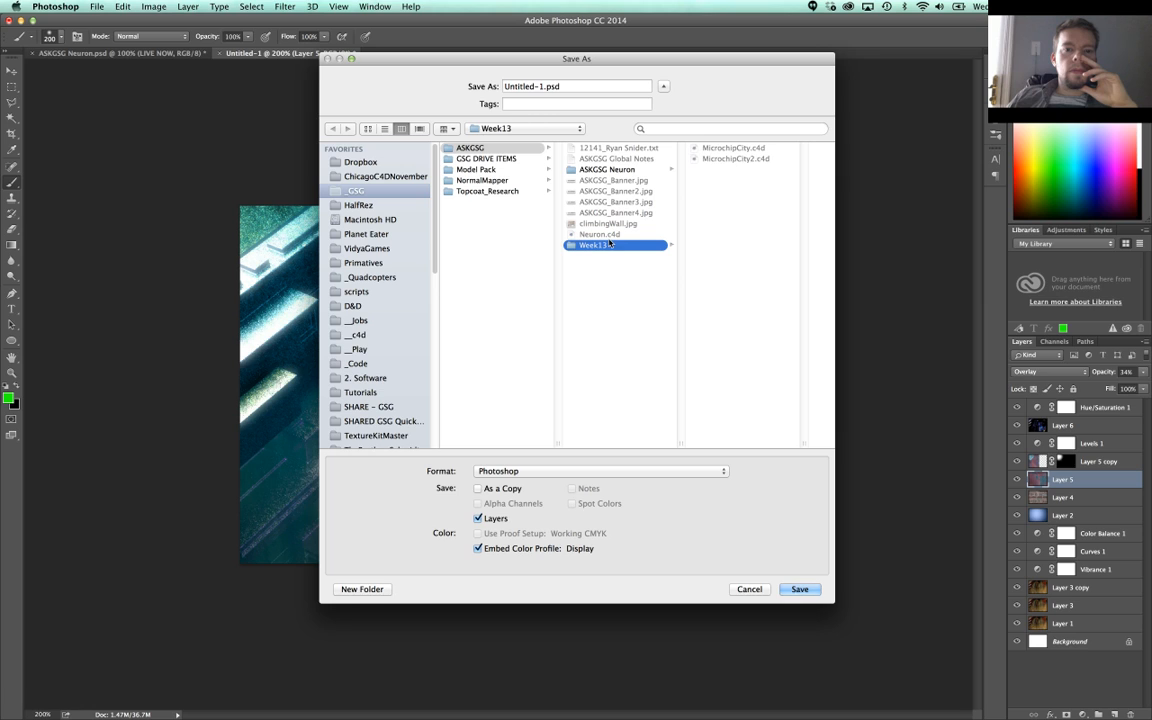
{"action": "left_click", "coordinate": [542, 87]}
{"action": "double_click", "coordinate": [542, 87]}
{"action": "type", "text": "Mic"}
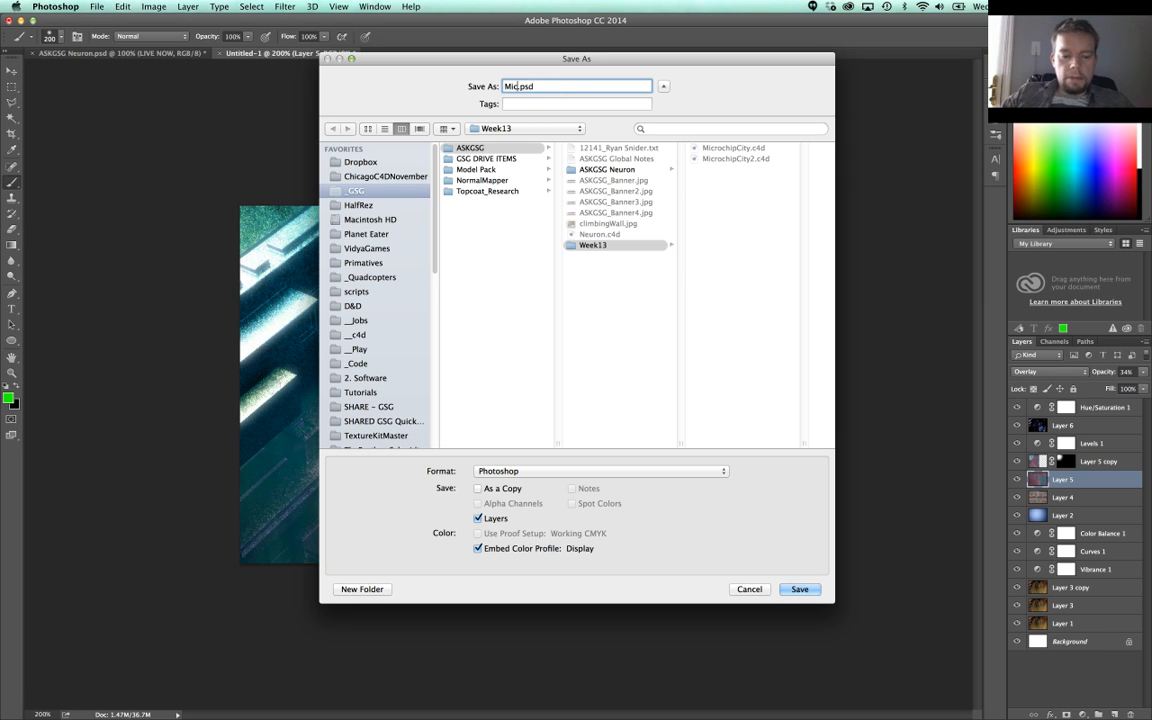
{"action": "type", "text": "rochipCity"}
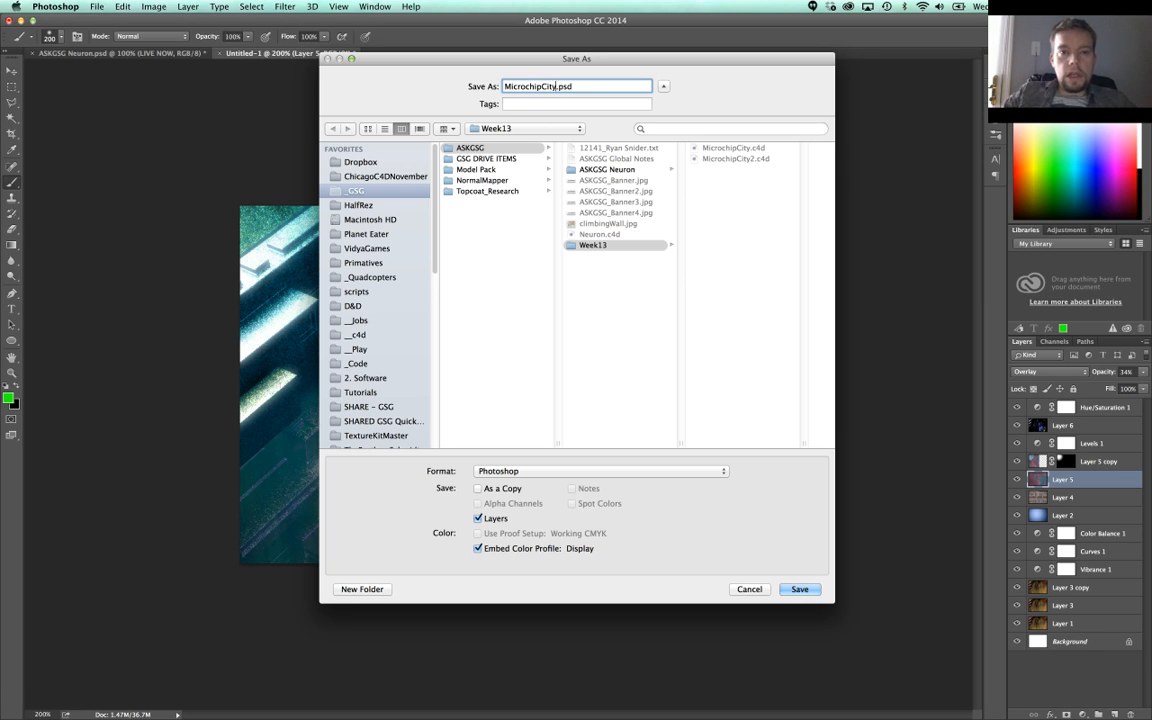
{"action": "key", "text": "Return"}
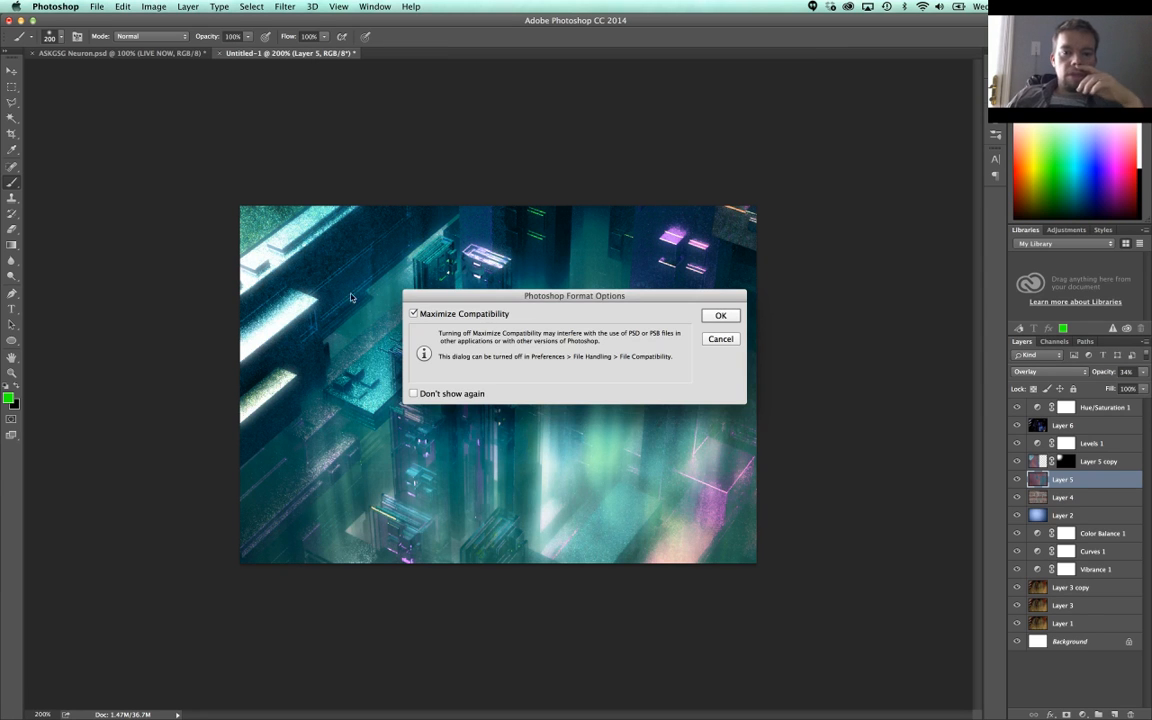
{"action": "left_click", "coordinate": [720, 317]}
Step: Switch to Cinema 4D, look at the city model in the 3D view, and return to Photoshop
{"action": "key", "text": "super+Tab"}
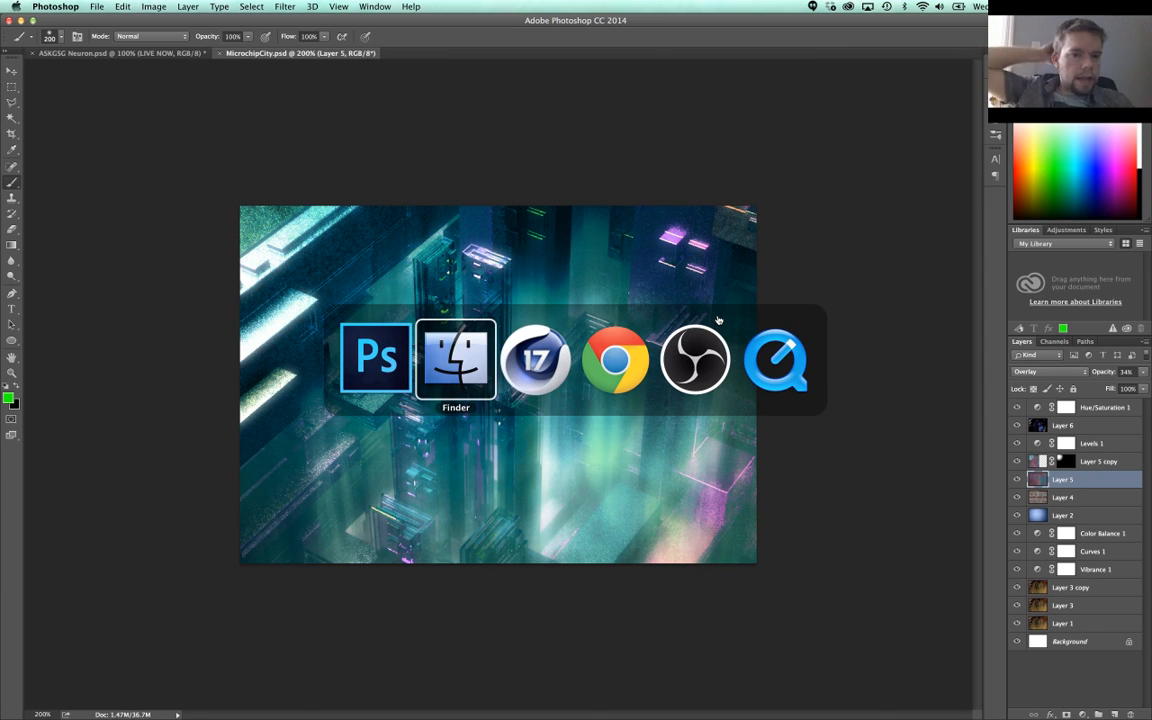
{"action": "key", "text": "super+Tab"}
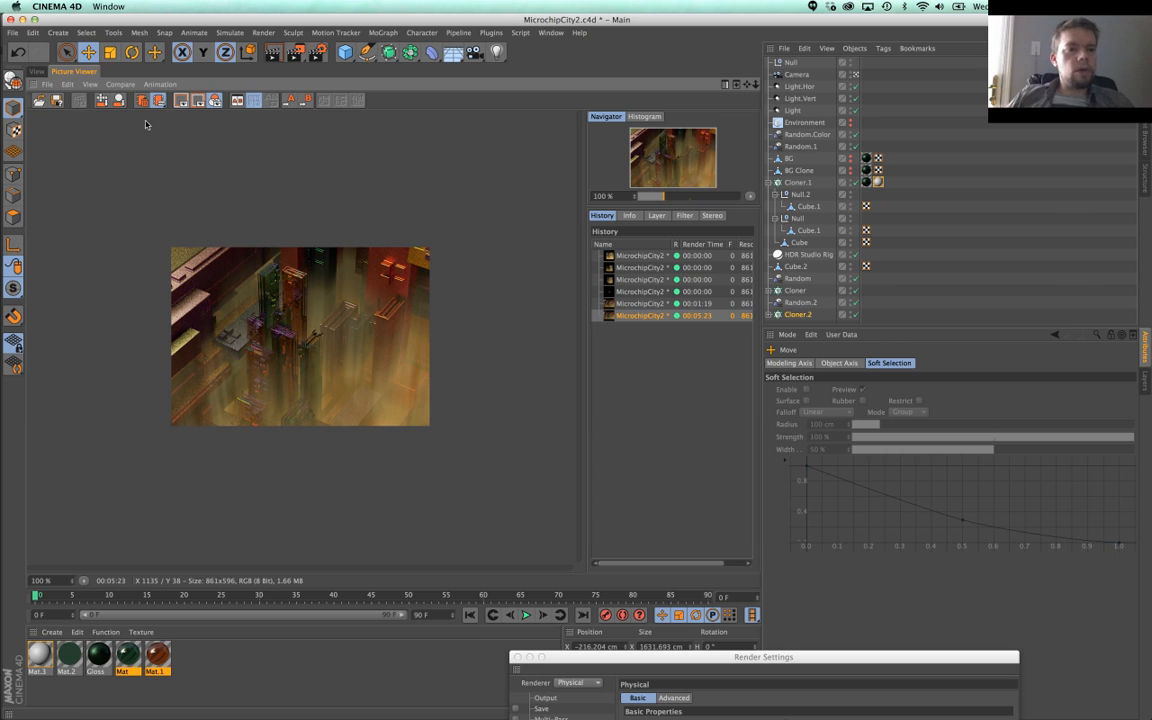
{"action": "left_click", "coordinate": [36, 71]}
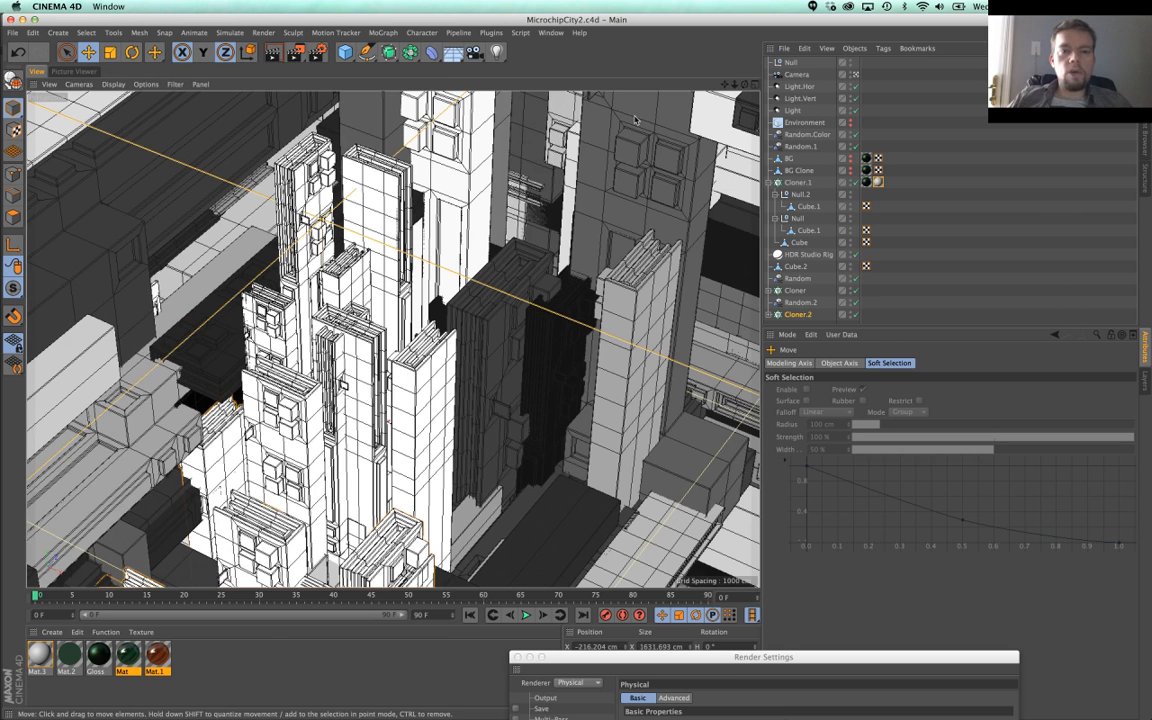
{"action": "key", "text": "super+Tab"}
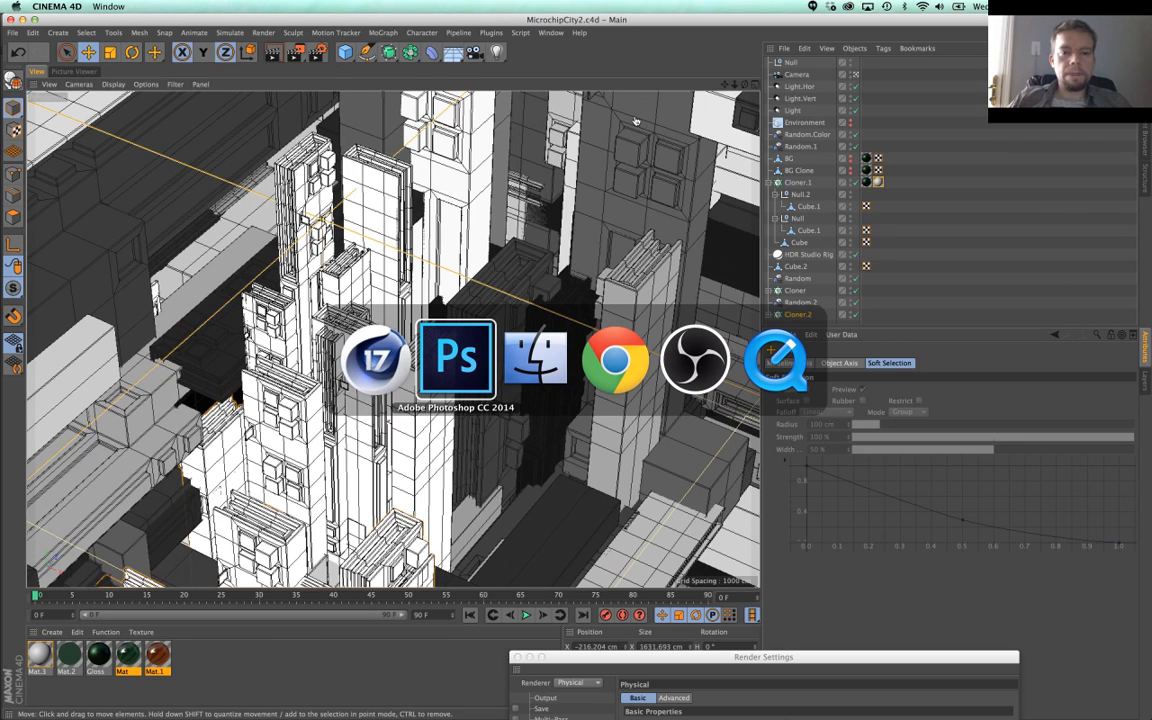